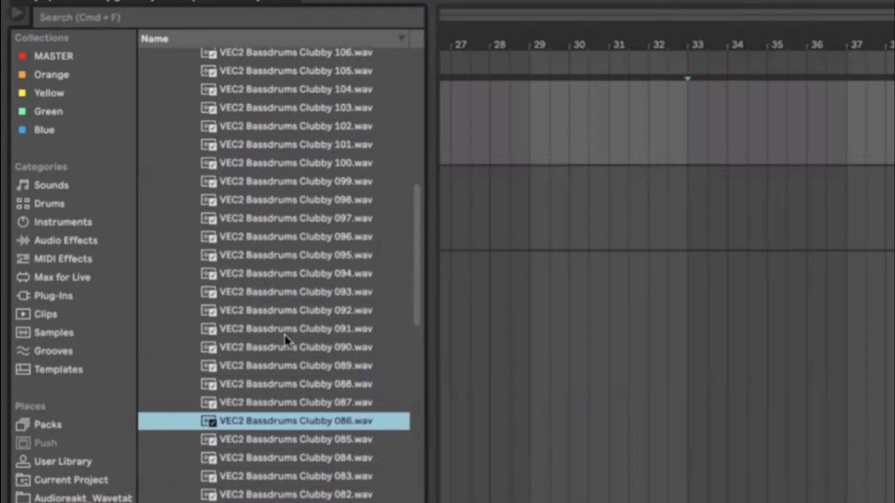
Step: Place the VEC2 Bassdrums Clubby 086.wav kick sample on the first audio track at bar 33
scroll(290, 339, "up", 15)
scroll(282, 461, "down", 10)
scroll(282, 462, "down", 3)
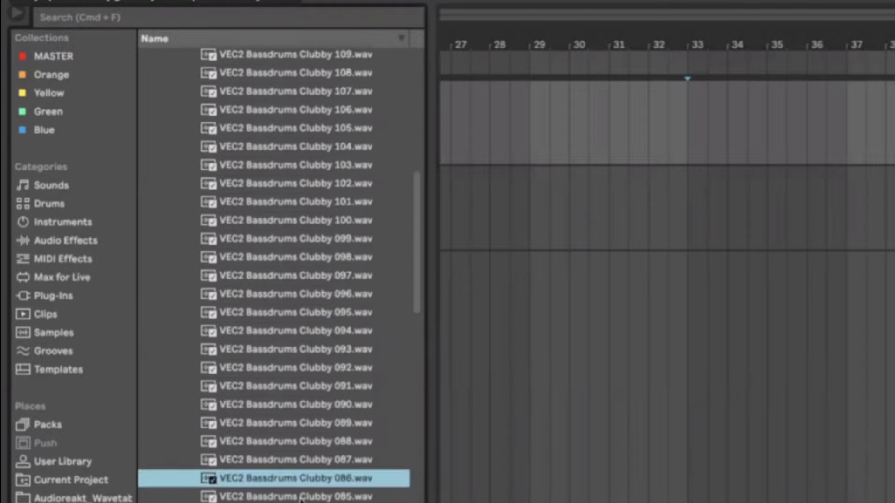
left_click_drag(888, 158, 691, 144)
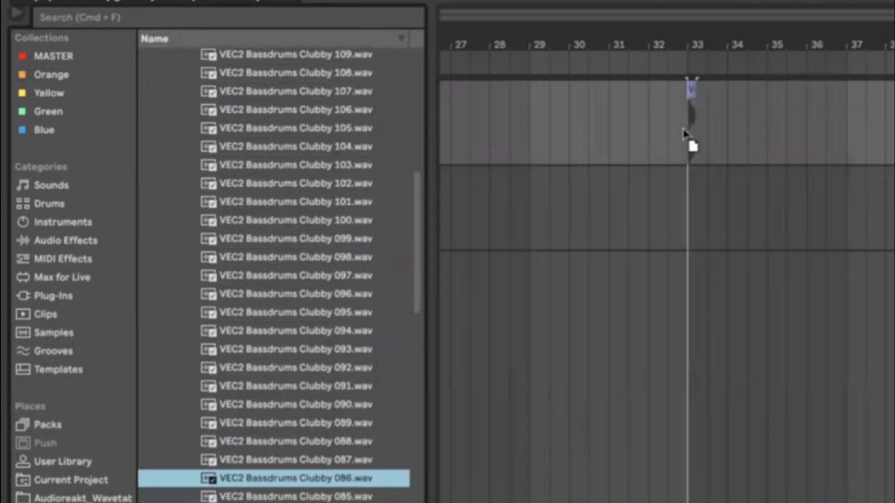
Step: Look through the Vengeance Essential Club Sounds vol.2 folder and its Bassdrums Clubby samples
scroll(321, 303, "up", 10)
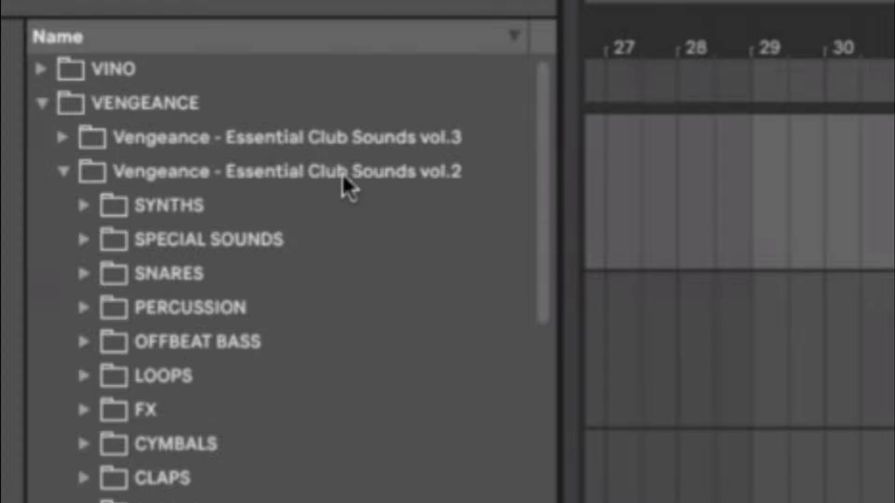
scroll(280, 279, "down", 3)
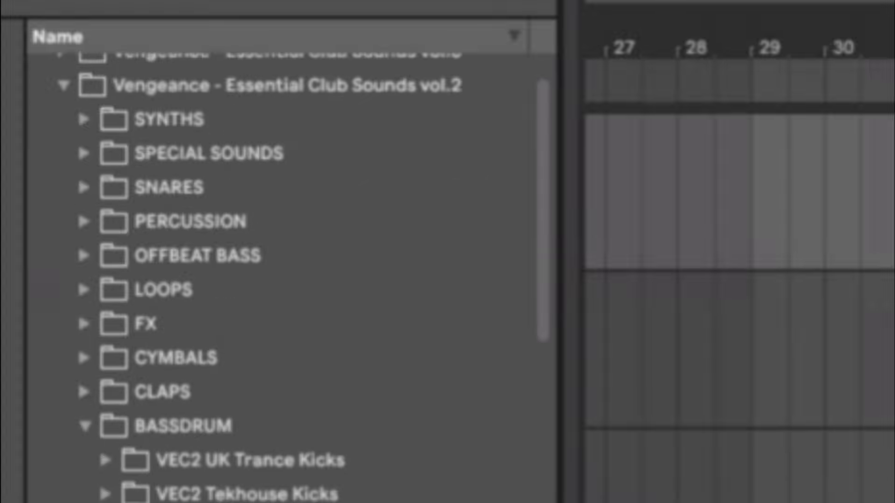
scroll(280, 280, "down", 10)
scroll(280, 280, "down", 5)
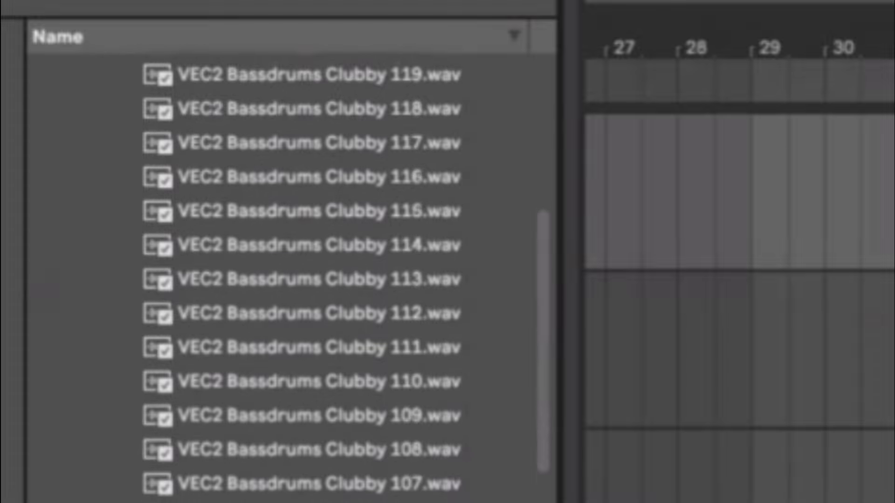
scroll(302, 280, "down", 3)
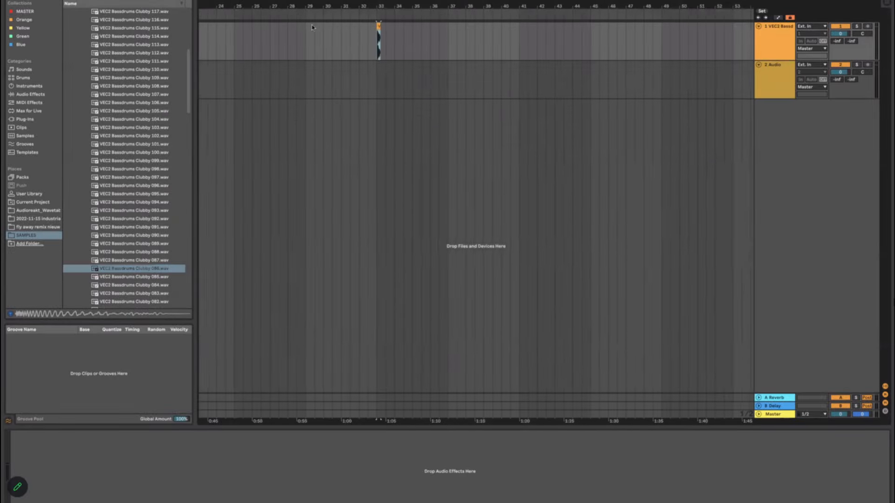
scroll(396, 41, "right", 3)
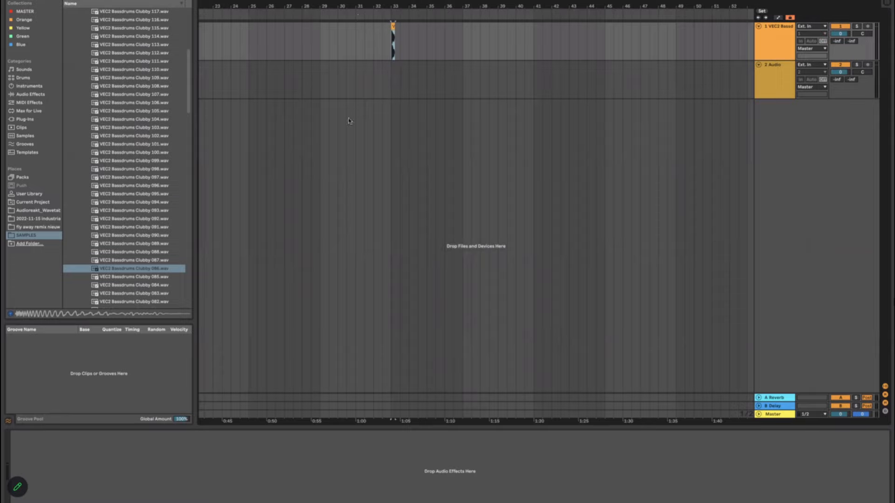
scroll(156, 95, "up", 2)
scroll(156, 95, "down", 3)
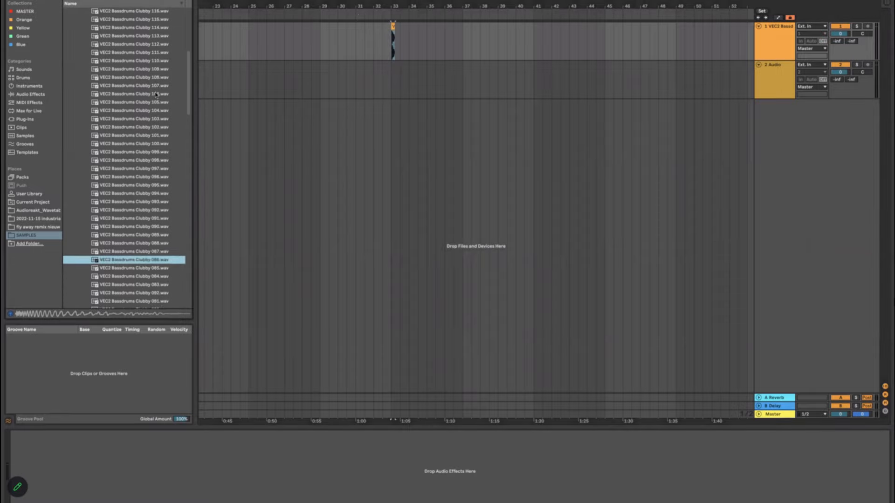
Step: Set the project tempo to 155 BPM
scroll(387, 46, "up", 6)
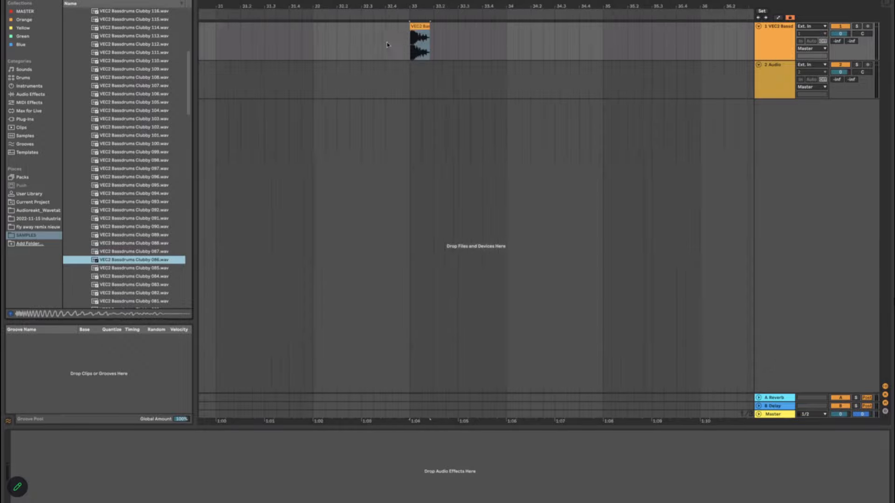
scroll(418, 44, "up", 5)
left_click(428, 27)
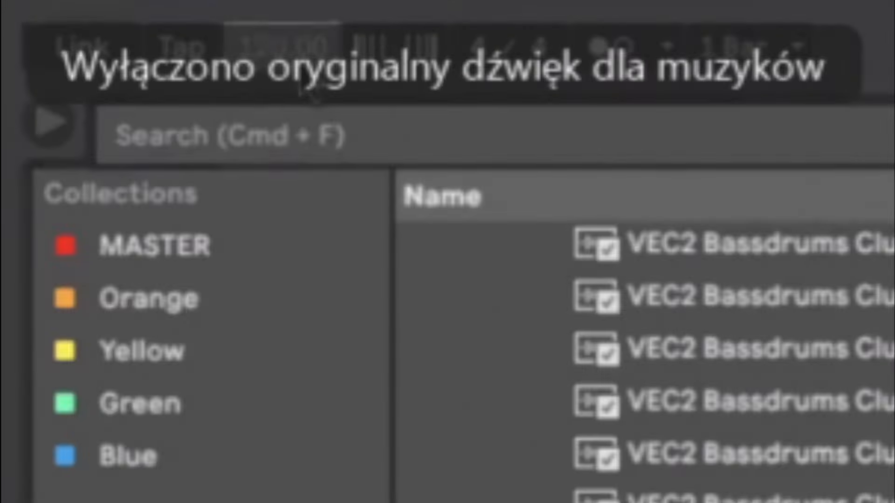
type("1")
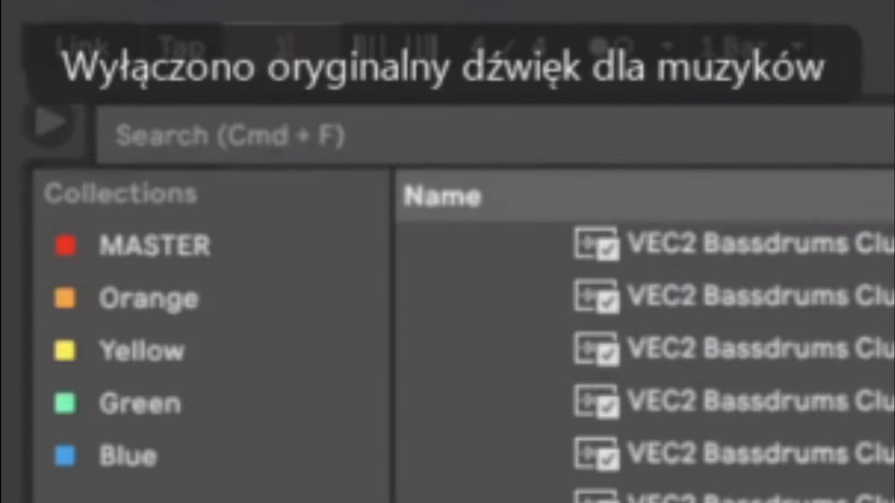
type("55")
key("Return")
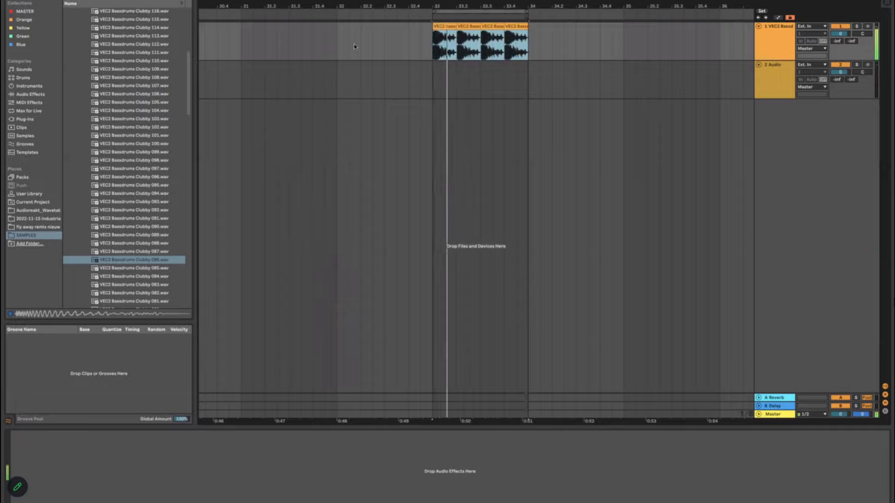
Step: Audition the tail of the first kick by playing from within its clip, and return the start position to bar 33
key("space")
scroll(458, 50, "up", 6)
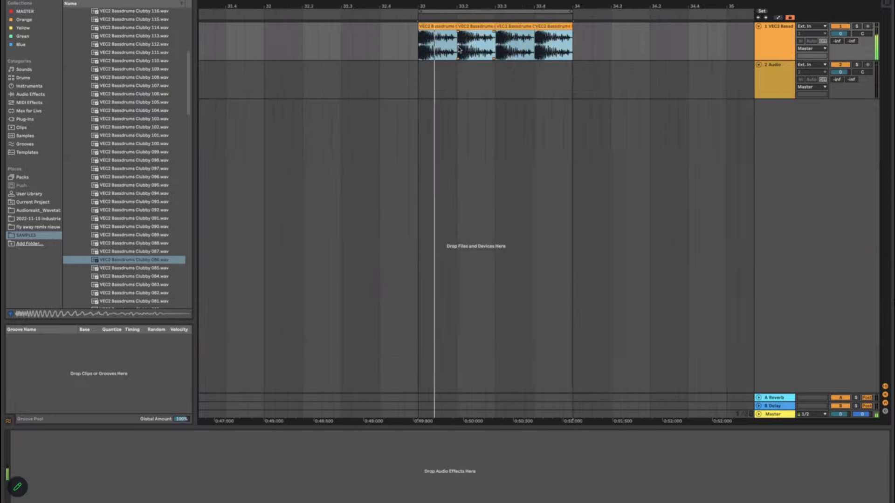
left_click_drag(398, 51, 451, 44)
left_click(406, 43)
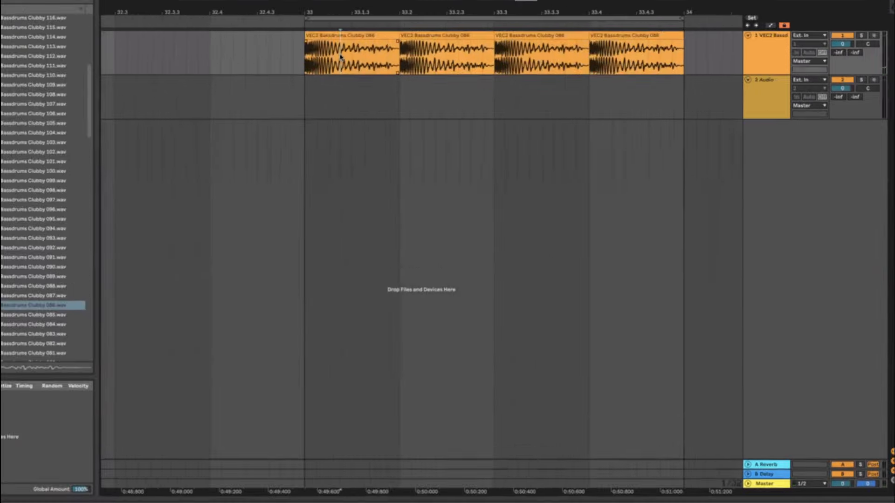
key("space")
key("space")
key("space")
key("space")
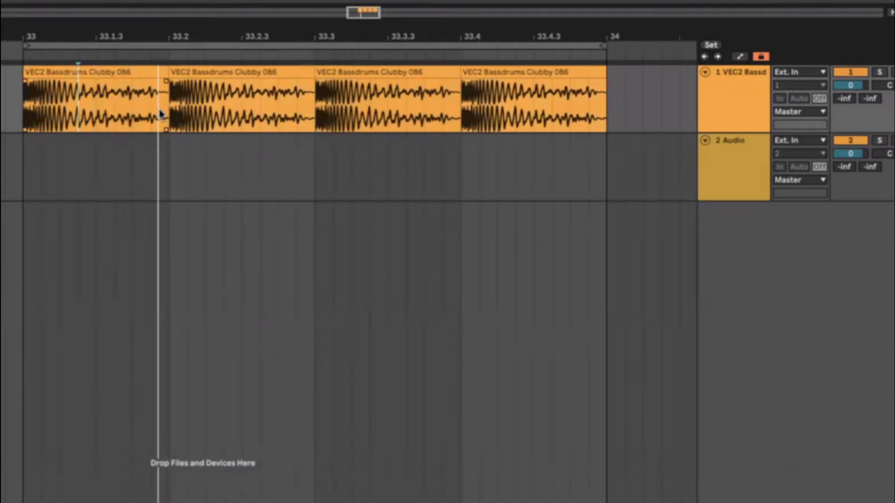
key("space")
key("space")
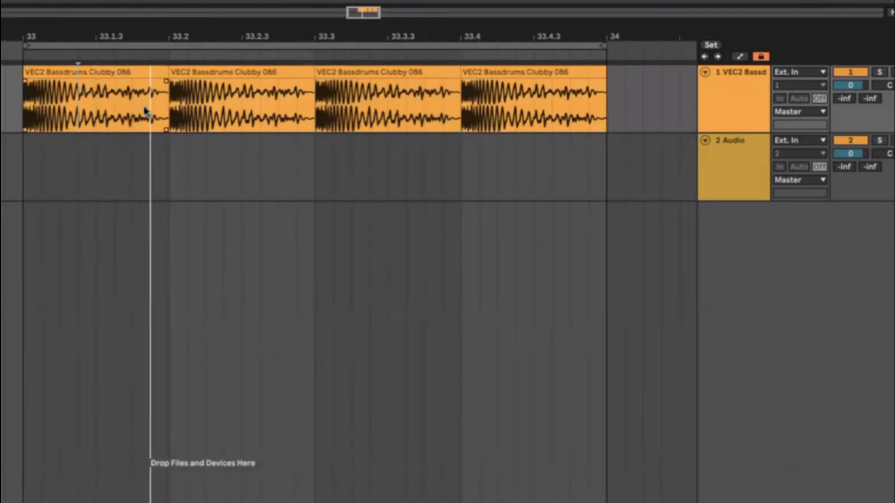
left_click(18, 108)
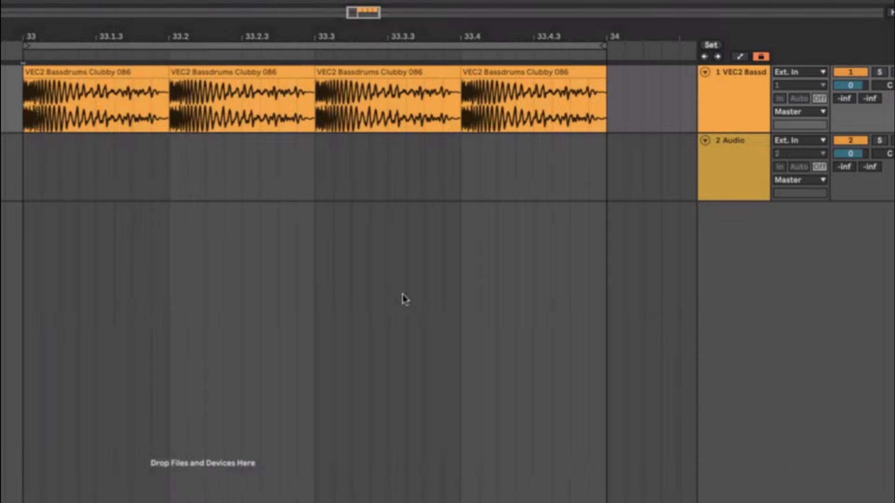
Step: Loop the tail of the first kick from 33.1.3, shift the loop slightly earlier and audition it
left_click(721, 110)
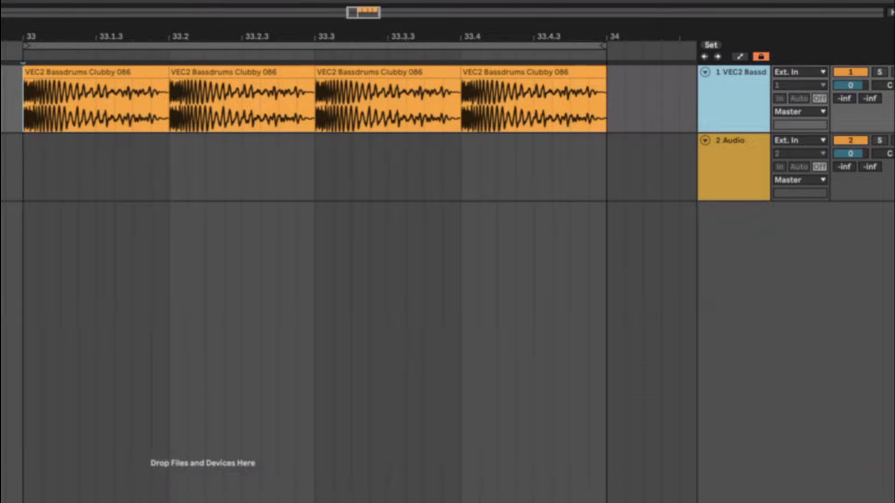
left_click_drag(97, 119, 171, 117)
key("ctrl+l")
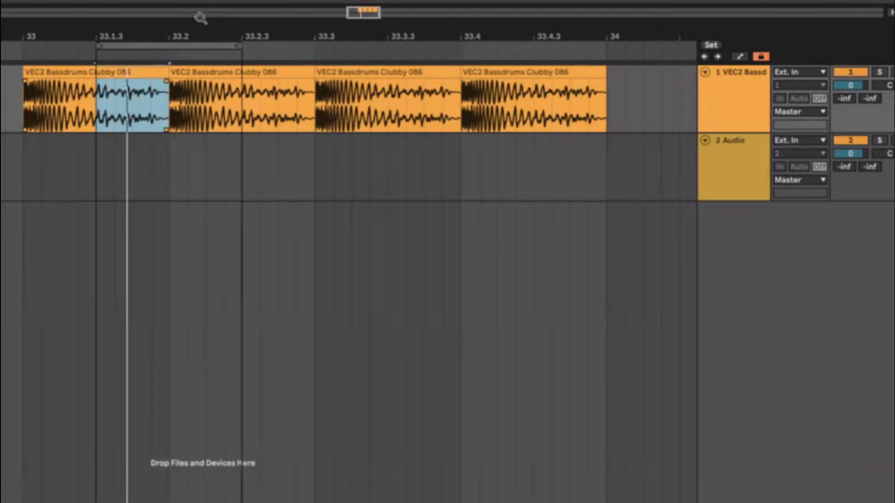
left_click_drag(124, 47, 110, 47)
key("space")
key("space")
left_click(32, 97)
left_click(111, 46)
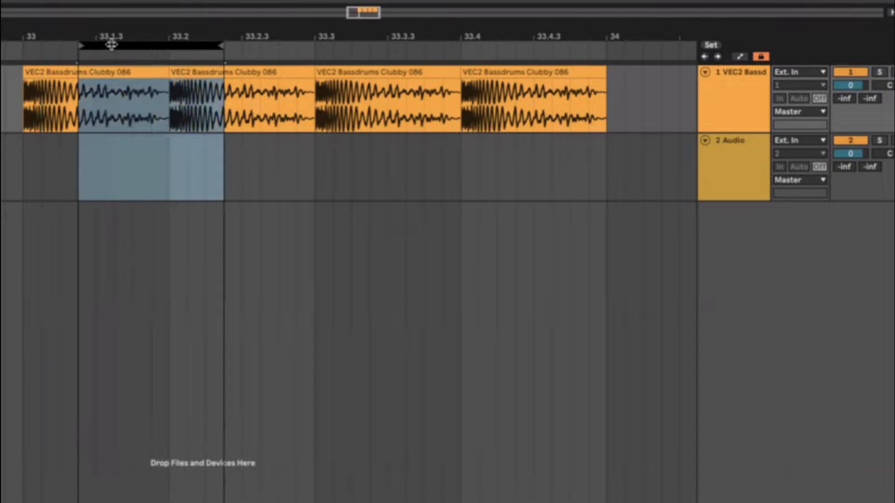
Step: Undo the loop changes, highlight the tail section of the first kick and return the start position to bar 33
key("ctrl+z")
key("ctrl+z")
key("ctrl+z")
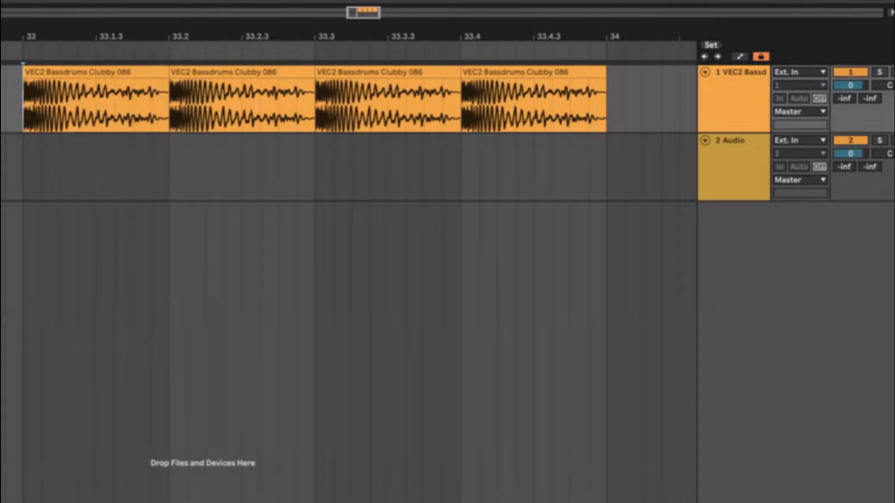
left_click_drag(26, 97, 150, 101)
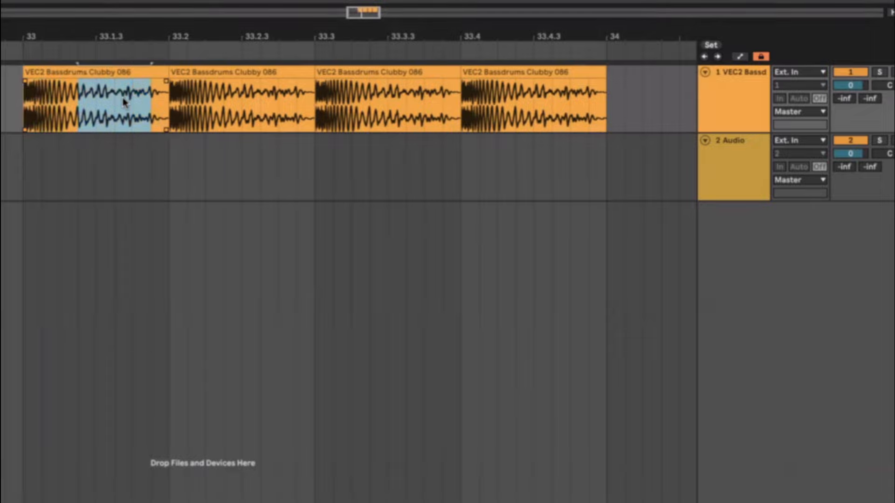
left_click(23, 102)
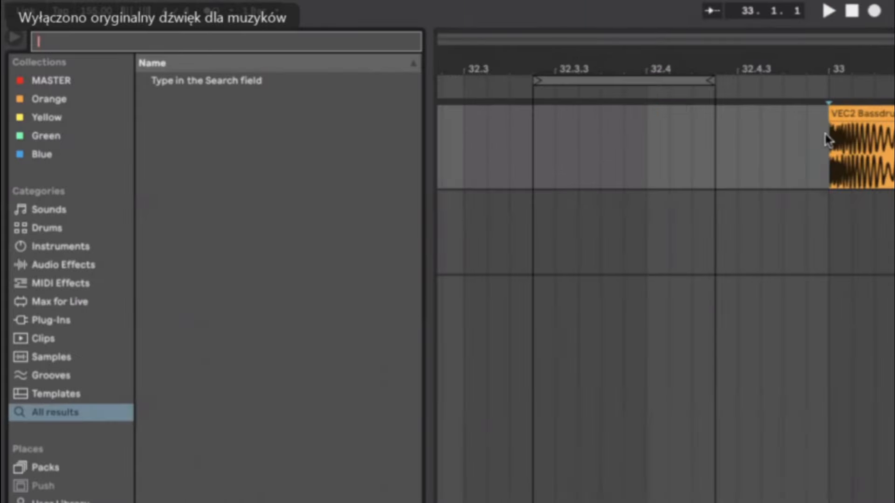
Step: Load KICK RUMBLE.adg from the Yellow collection onto the kick track and show the devices of its rumble chain
left_click(70, 117)
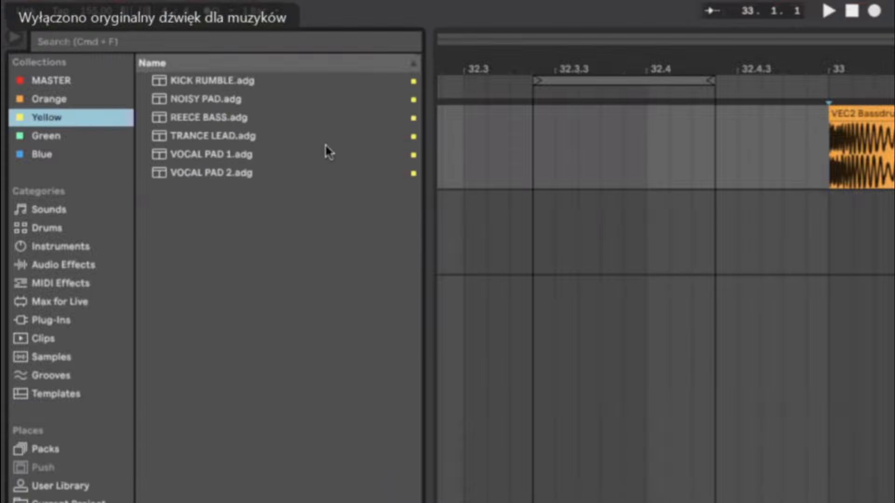
left_click(212, 81)
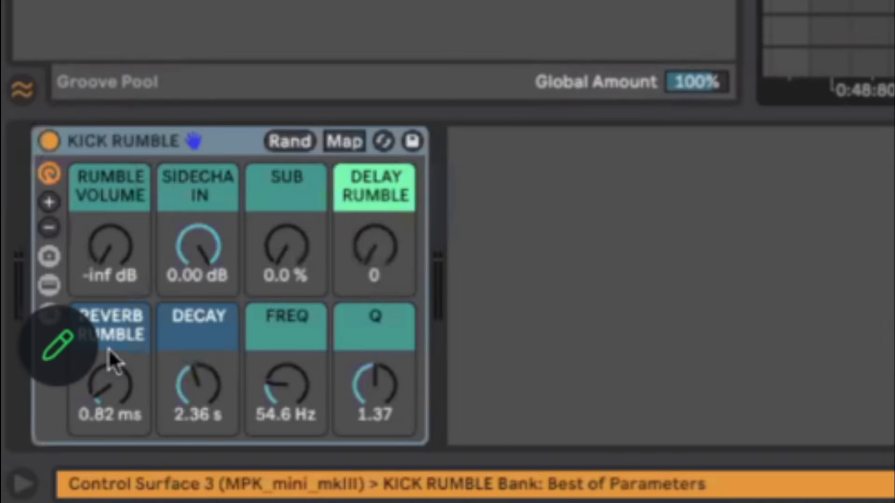
left_click(43, 291)
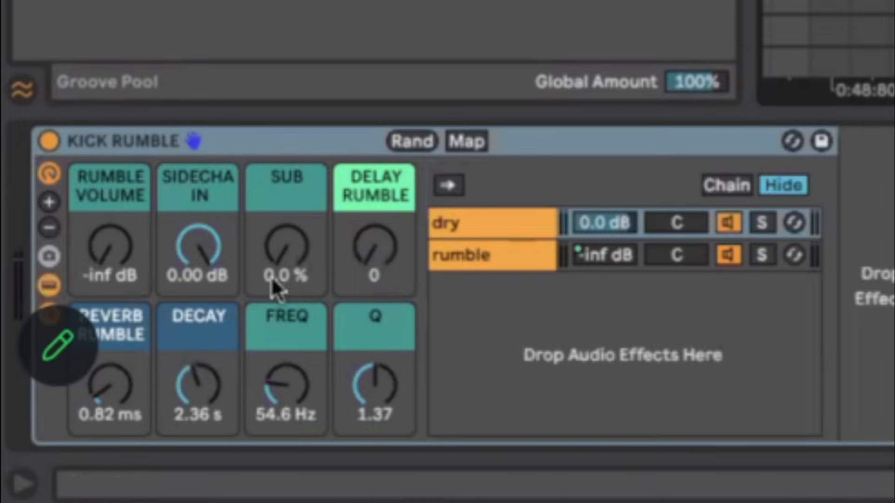
left_click(480, 263)
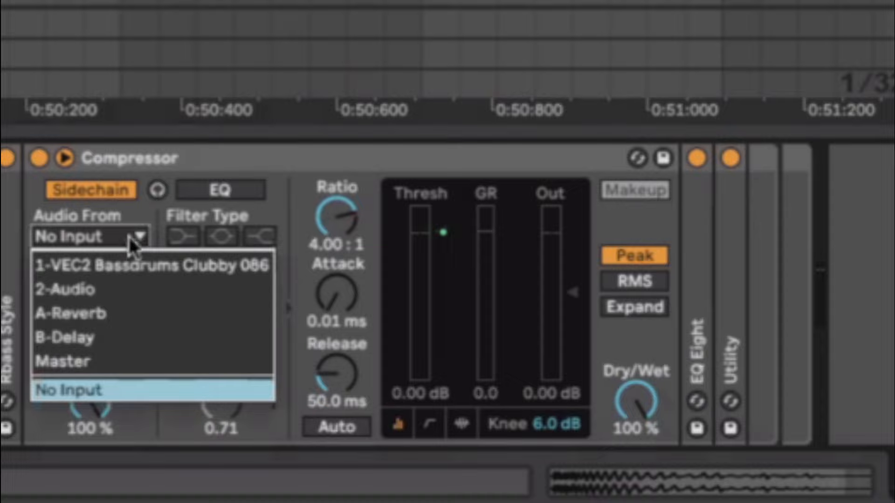
Step: Sidechain the rumble compressor from the 1-VEC2 Bassdrums Clubby 086 track with ratio inf:1, release 15 ms and threshold about -16.1 dB
left_click(122, 261)
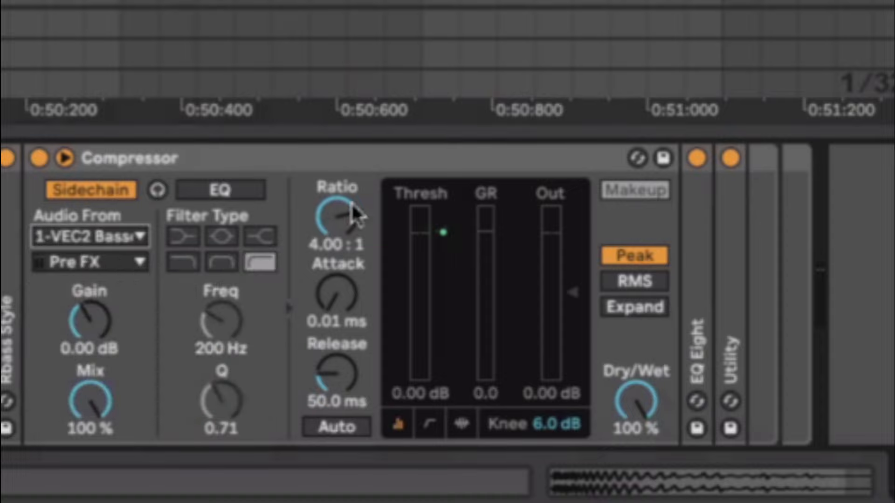
left_click_drag(350, 250, 344, 366)
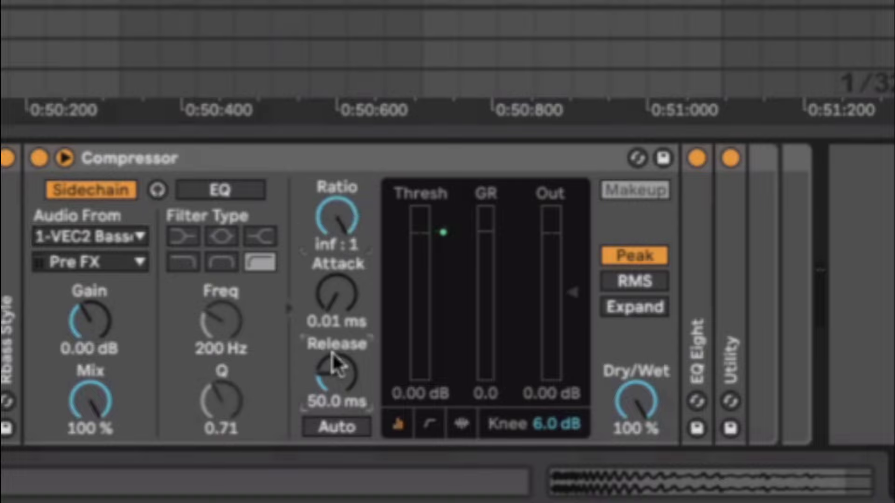
type("15")
key("Return")
left_click(462, 423)
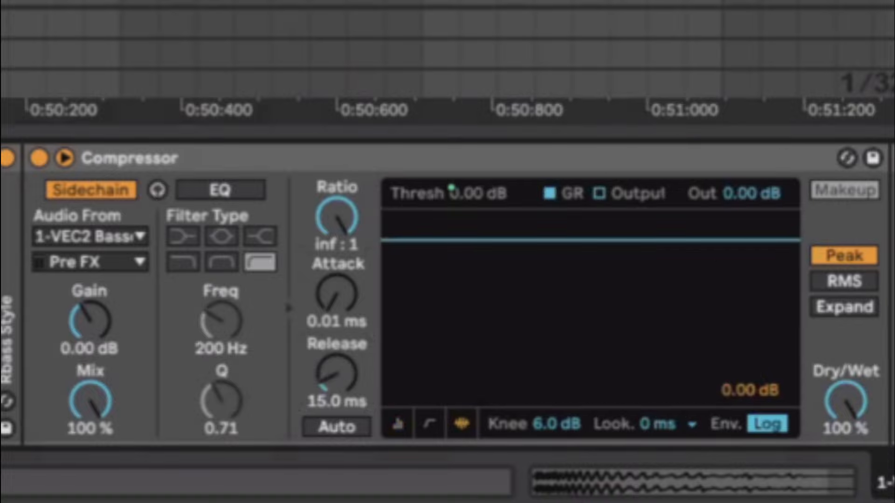
left_click_drag(591, 241, 591, 320)
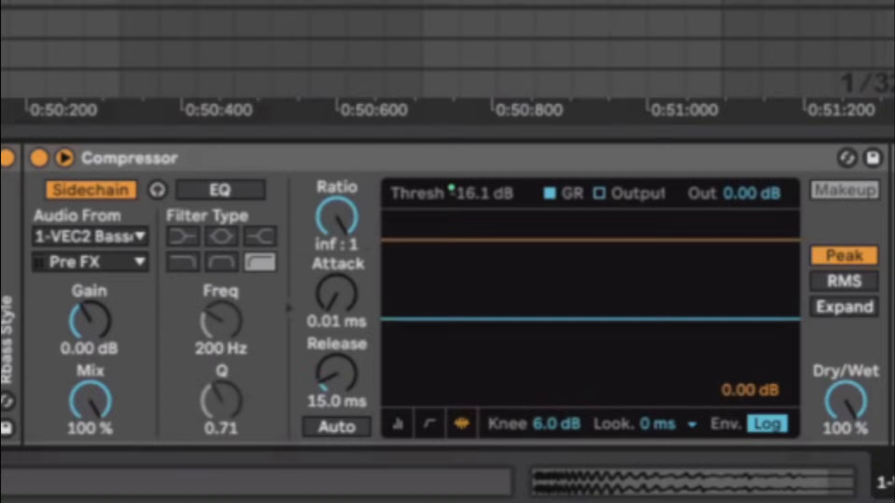
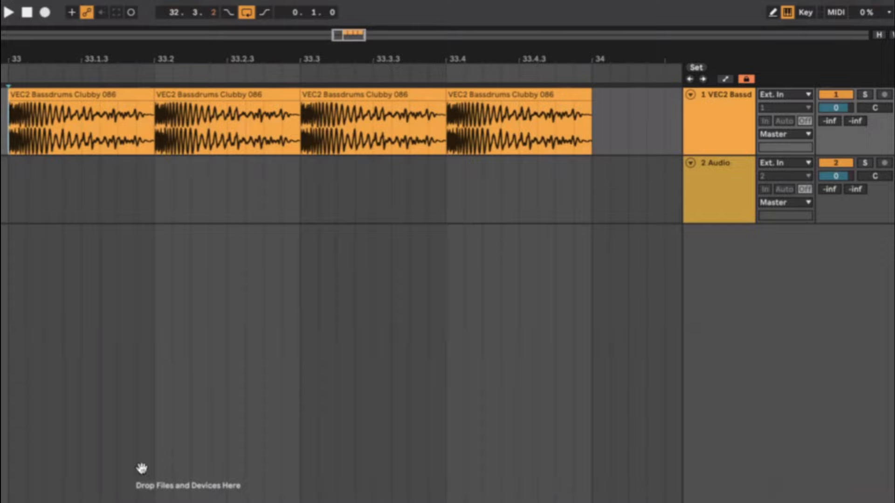
Step: Loop the four kick clips from bar 33 to bar 34 and set the start position at bar 33
left_click_drag(10, 127, 210, 127)
left_click_drag(535, 133, 591, 120)
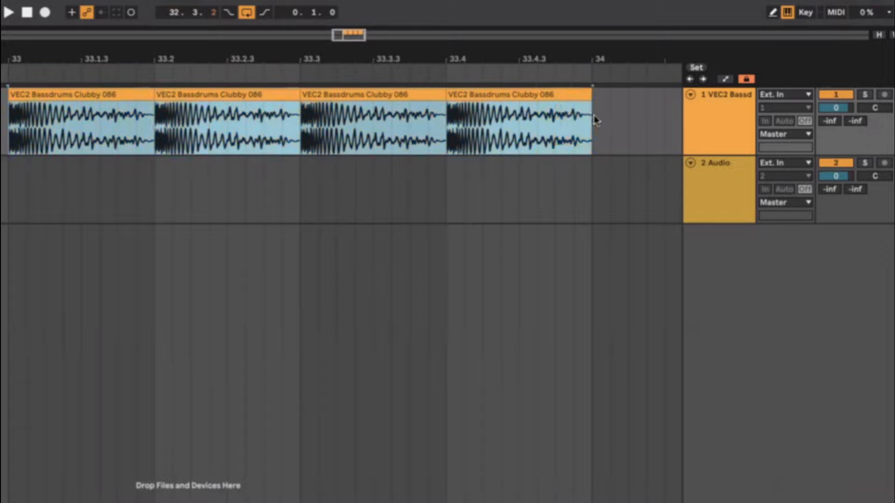
key("super+l")
left_click(3, 130)
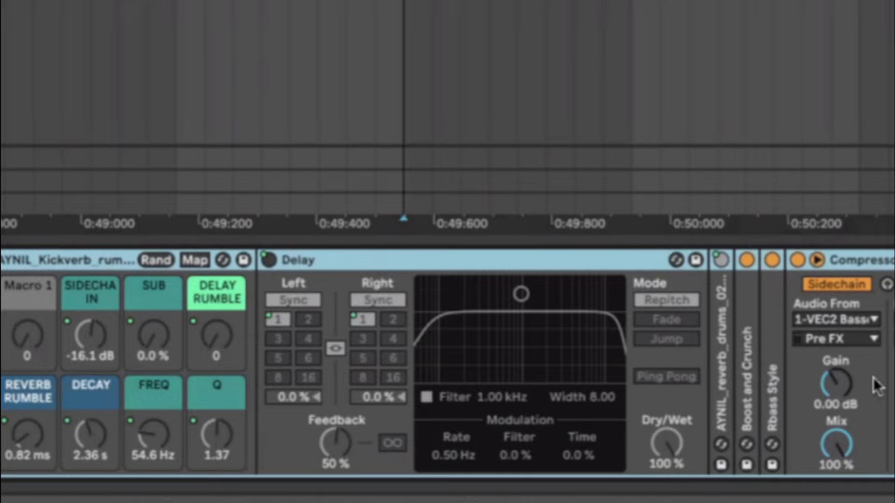
Step: Unfold the reverb, Boost and Crunch and Rbass Style devices in the rumble chain and examine their settings
double_click(722, 350)
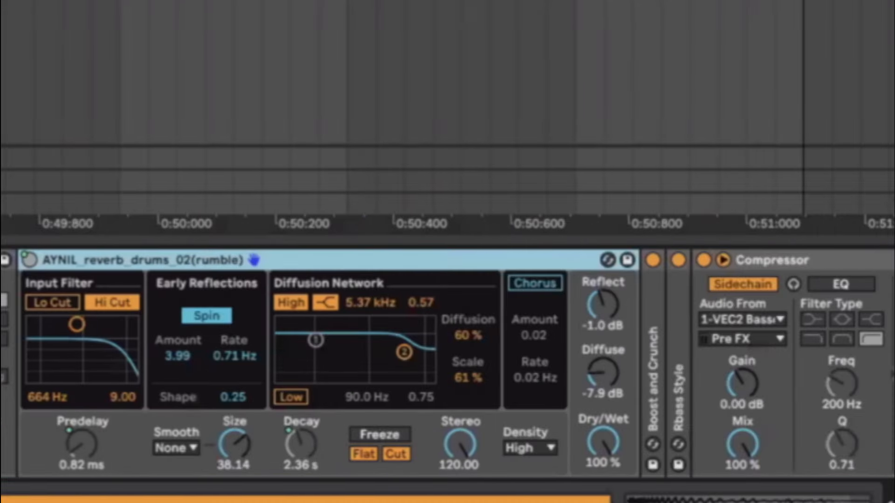
double_click(643, 378)
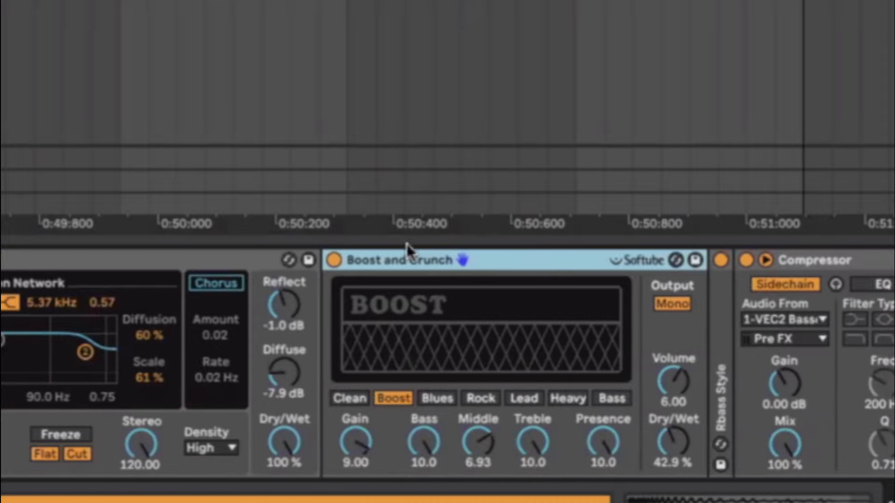
double_click(608, 317)
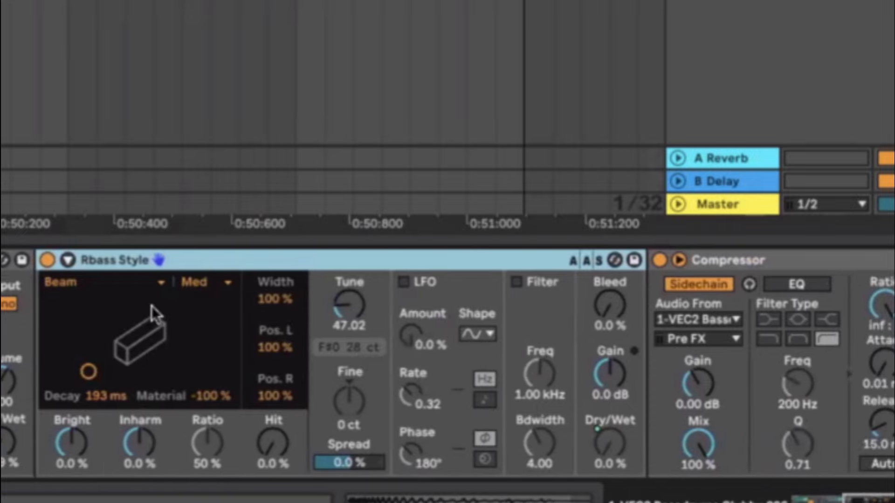
scroll(152, 305, "left", 2)
scroll(152, 305, "right", 5)
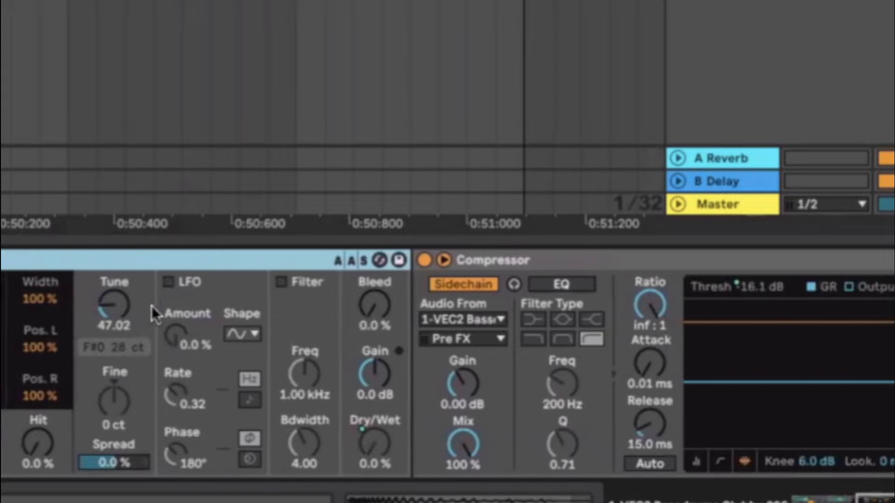
Step: Unfold EQ Eight and Utility at the end of the rumble chain and examine them along with the compressor
scroll(151, 306, "right", 5)
double_click(826, 348)
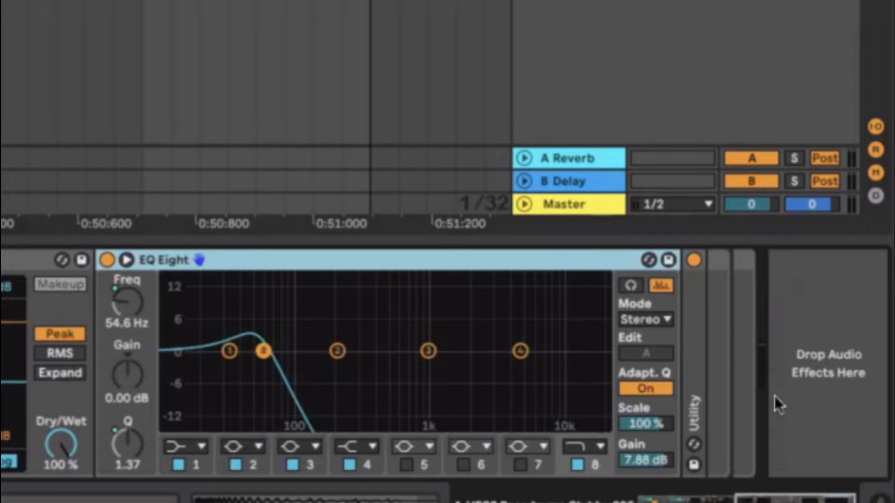
double_click(695, 374)
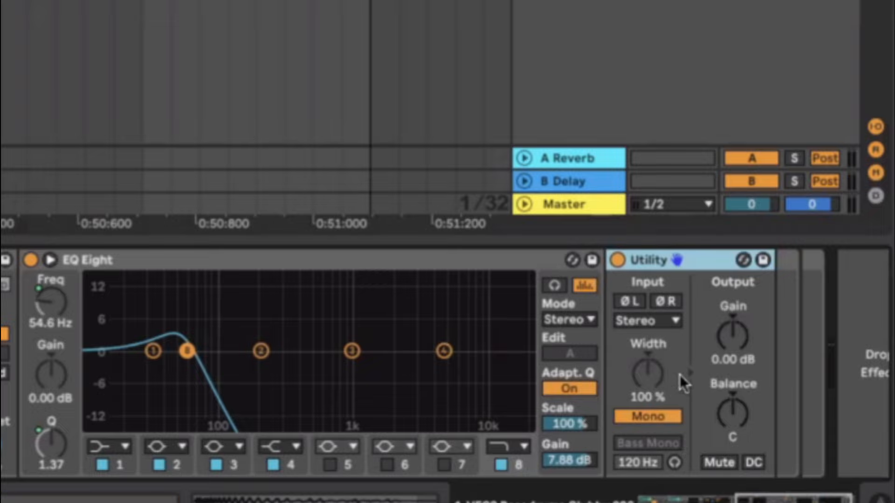
scroll(224, 378, "left", 10)
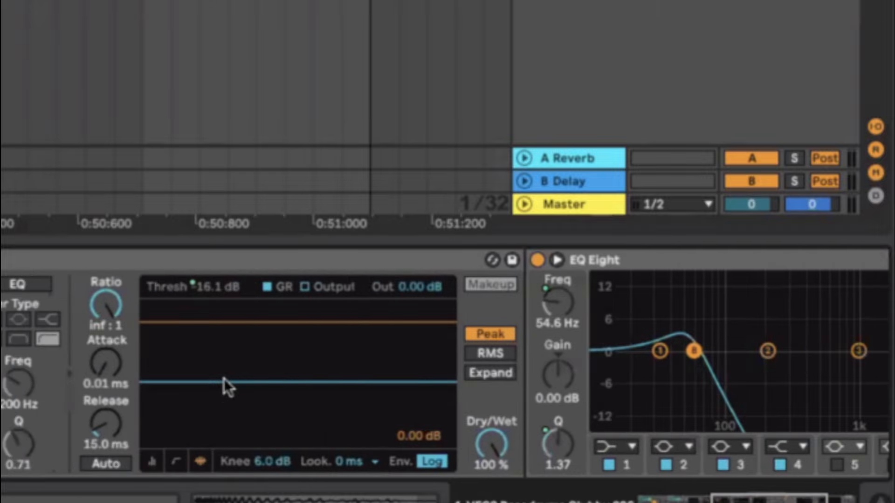
scroll(224, 378, "right", 10)
Step: Fold Utility, EQ Eight, Rbass Style, Boost and Crunch and the reverb back to their narrow views
double_click(608, 260)
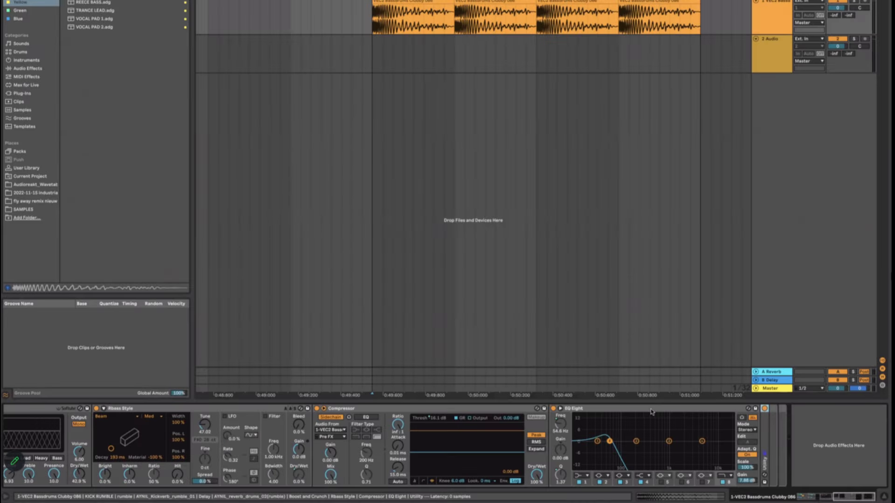
double_click(651, 412)
left_click(250, 410)
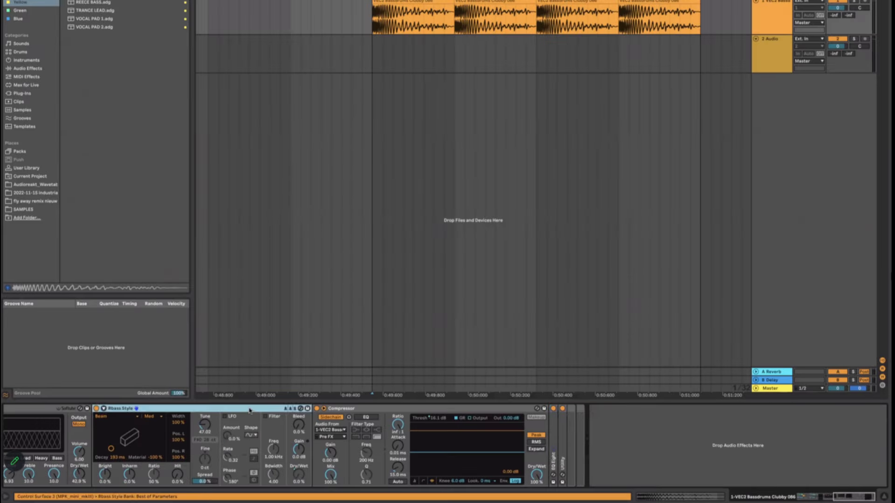
double_click(250, 411)
scroll(252, 411, "left", 5)
double_click(256, 411)
scroll(256, 410, "left", 9)
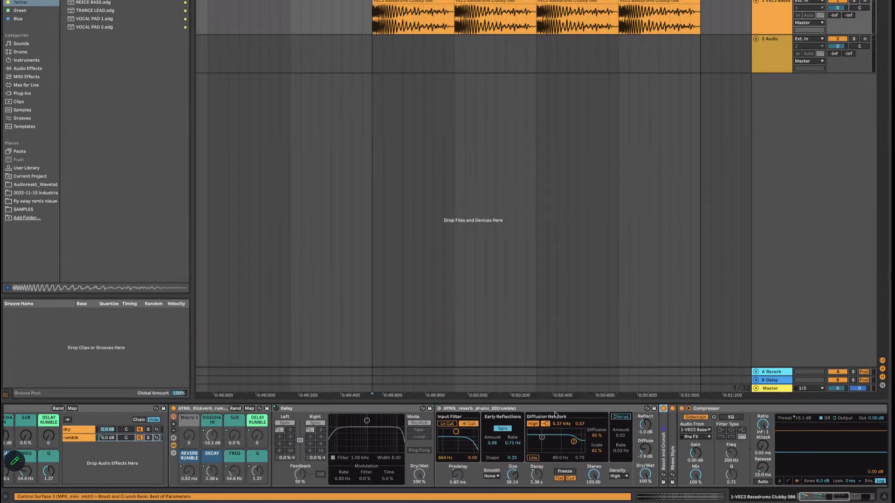
double_click(555, 412)
Step: During playback, set SUB to 16 % and SIDECHAIN to -13.7 dB, and enable the compressor's sidechain EQ at about 118 Hz
key("space")
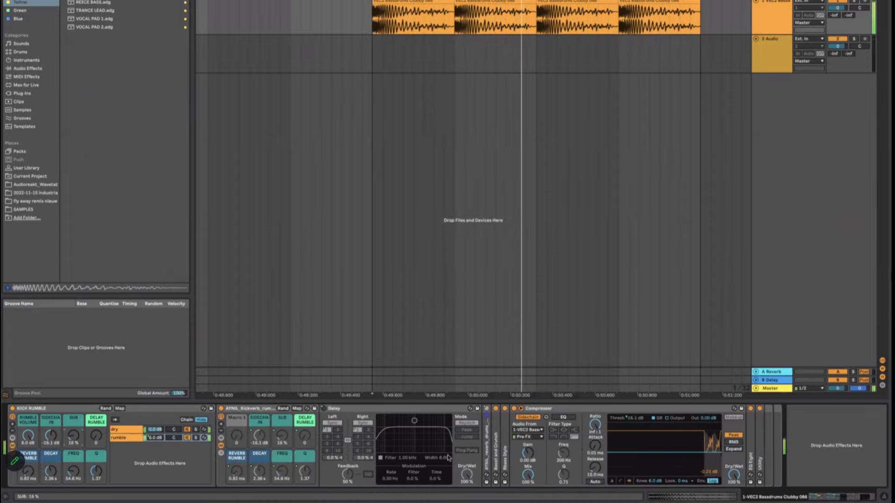
left_click_drag(51, 436, 50, 428)
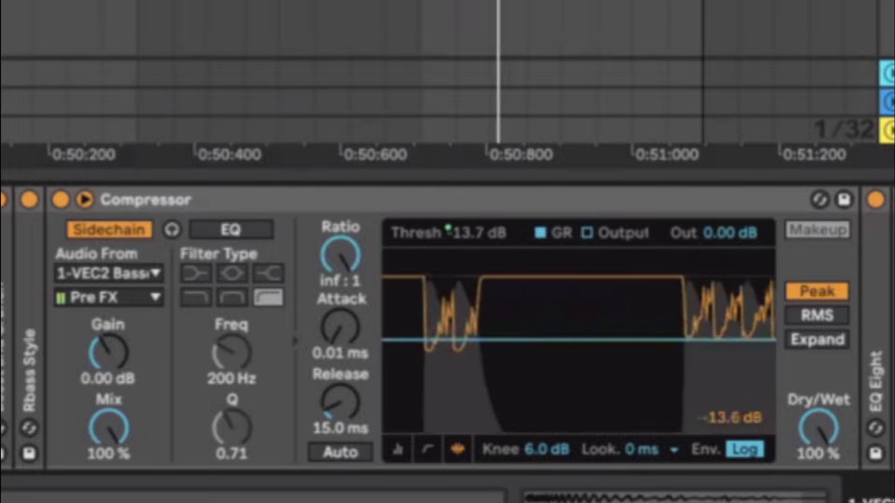
left_click(248, 230)
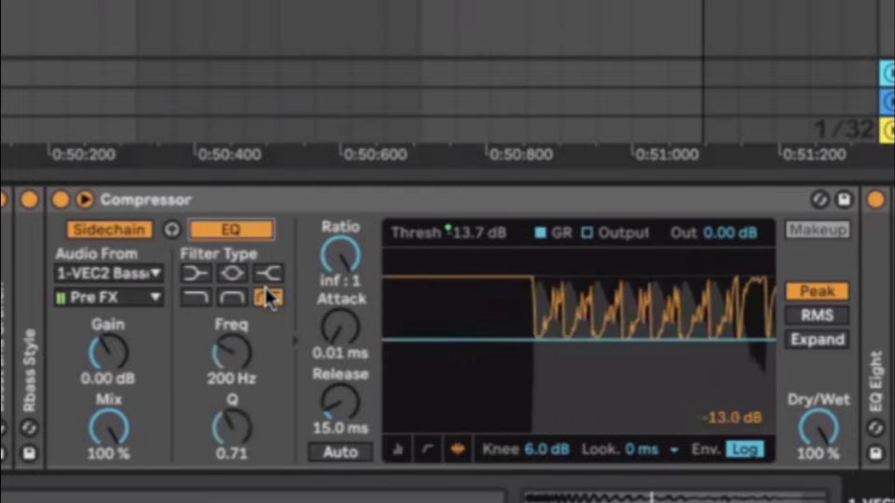
left_click_drag(232, 353, 231, 375)
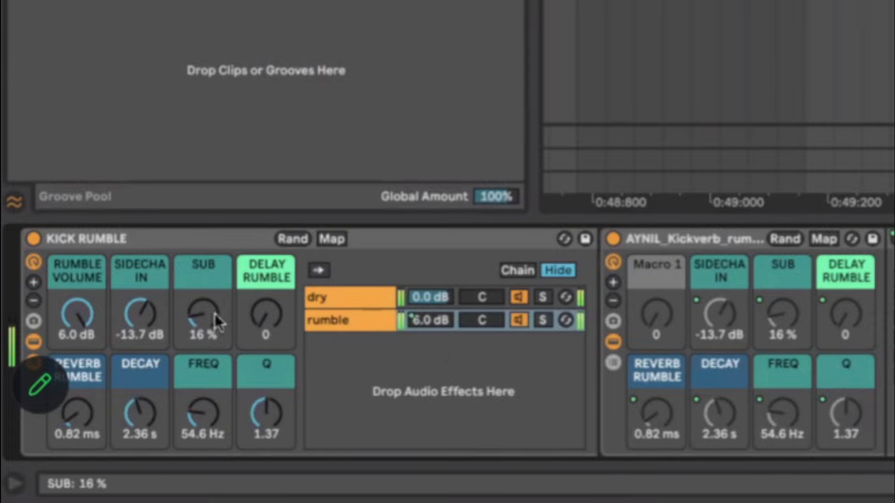
Step: Set the KICK RUMBLE macros DELAY RUMBLE to 3, DECAY to 1.05 s, FREQ to 298 Hz and Q to 0.68
left_click_drag(266, 314, 266, 308)
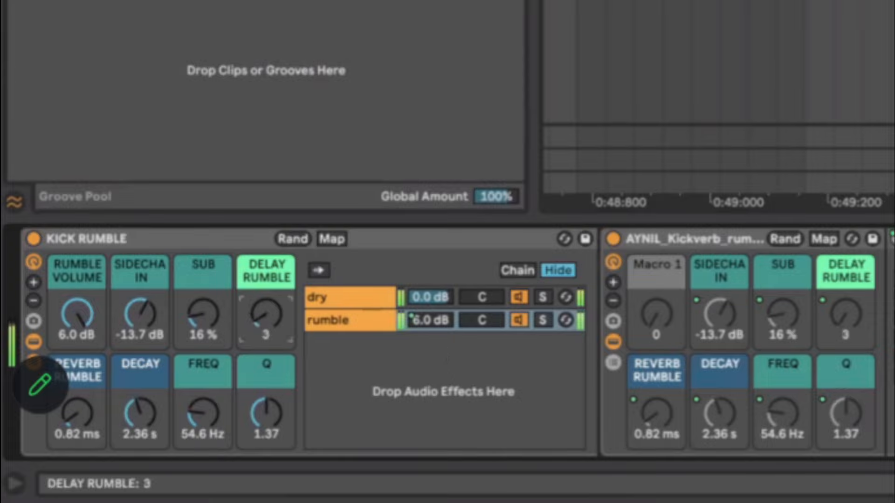
left_click_drag(152, 400, 210, 409)
mouse_move(266, 413)
left_mouse_down()
mouse_move(266, 425)
mouse_move(256, 414)
mouse_move(202, 411)
mouse_move(267, 413)
left_mouse_up()
left_click(203, 413)
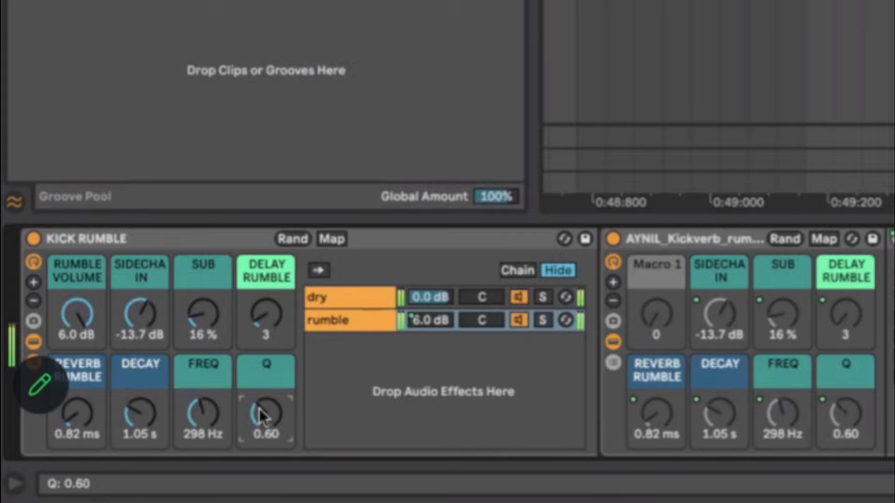
left_click(212, 407)
left_click(263, 410)
left_click_drag(264, 410, 263, 400)
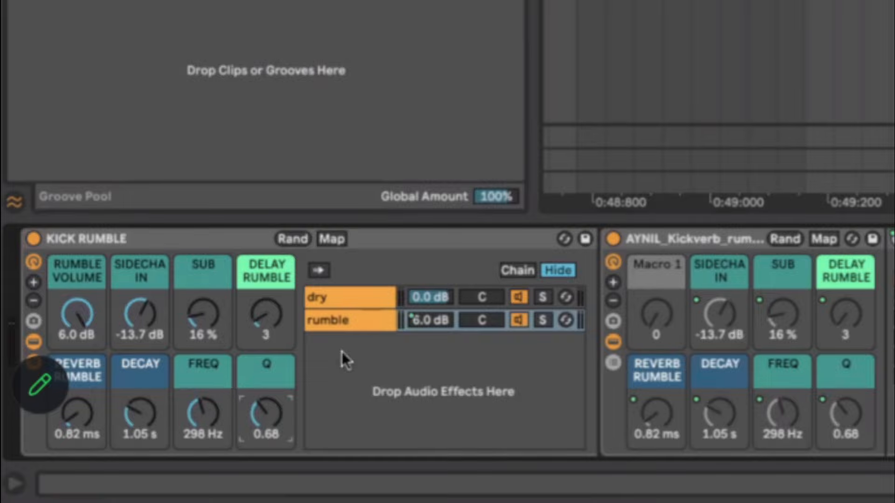
left_click(197, 422)
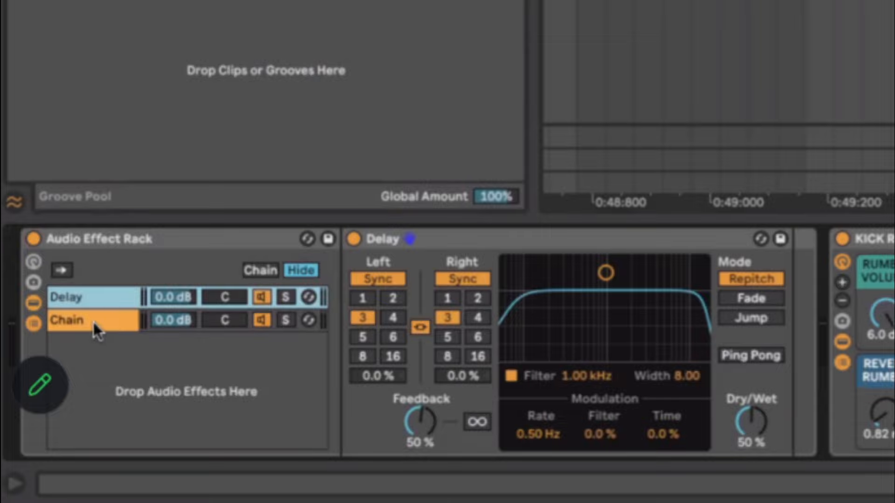
Step: Make the new rack's Delay 100 % wet with its filter at 427 Hz and width 2.40, and lower its chain to -4.0 dB
left_click_drag(769, 426, 715, 407)
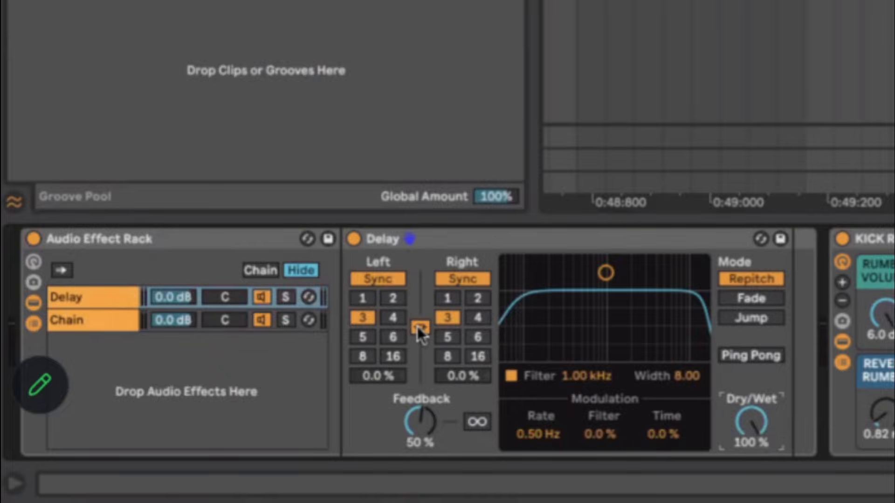
left_click_drag(605, 273, 578, 333)
left_click(158, 293)
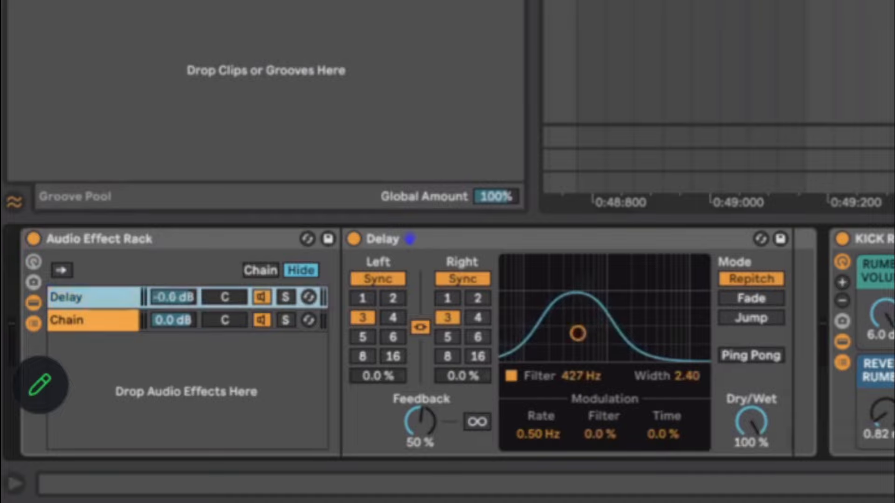
left_click(82, 316)
left_click(114, 295)
left_click(441, 236)
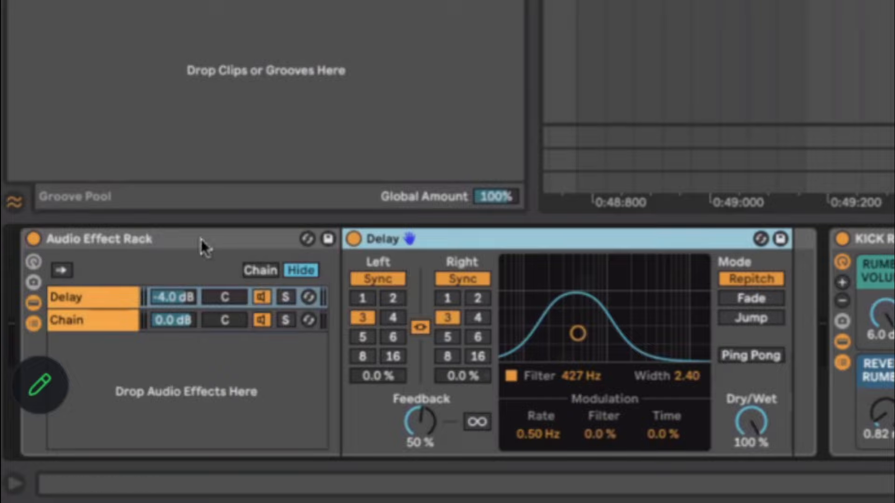
Step: Compare the two chains of the new Audio Effect Rack and rename the empty chain DRY
left_click(181, 244)
left_click(100, 316)
left_click(94, 301)
left_click(96, 318)
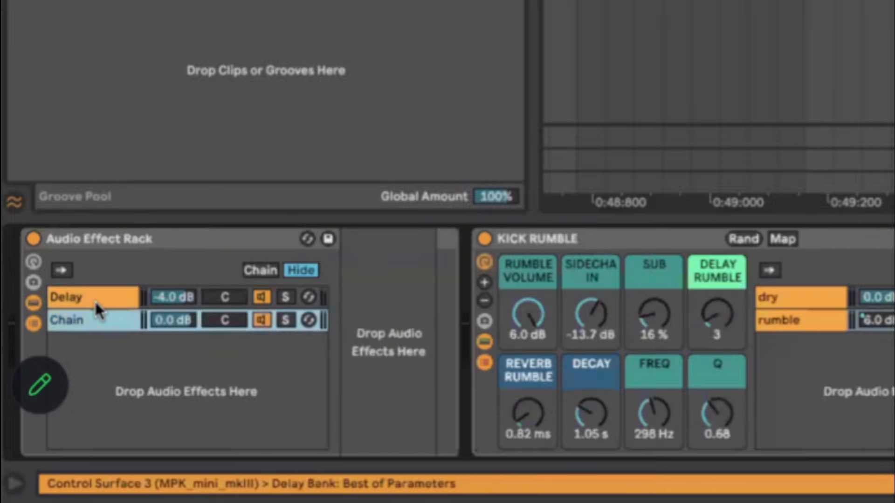
left_click(94, 300)
left_click(94, 317)
left_click(94, 302)
left_click(93, 317)
key("ctrl+r")
type("D")
left_click(95, 300)
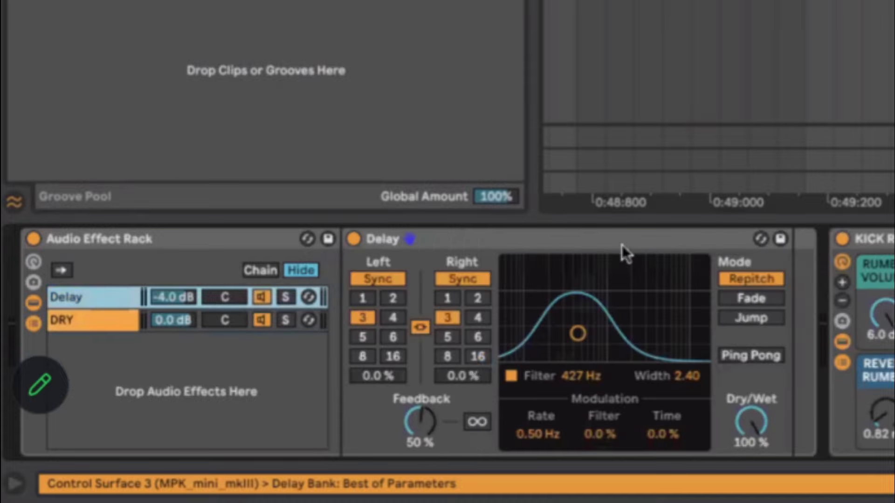
Step: Enable Ping Pong on the Delay, unlink its two sides and set the right delay time to 2 sixteenths
left_click(318, 192)
left_click(751, 356)
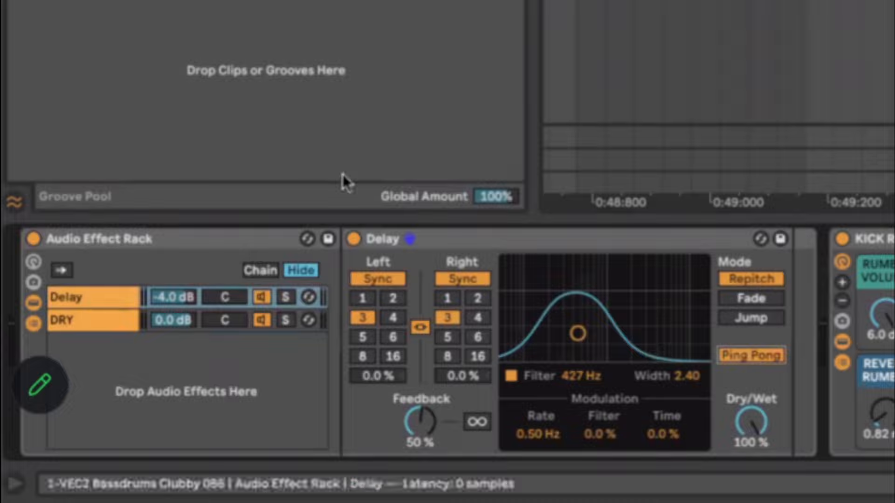
left_click(418, 326)
left_click(464, 317)
left_click(470, 298)
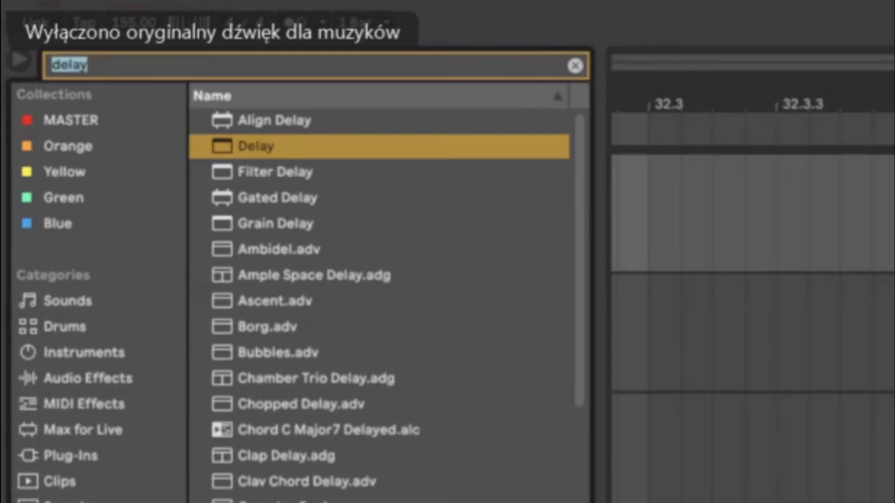
Step: Find Utility in the browser, add it after the Delay in the wet chain and set it to mono
type("UT")
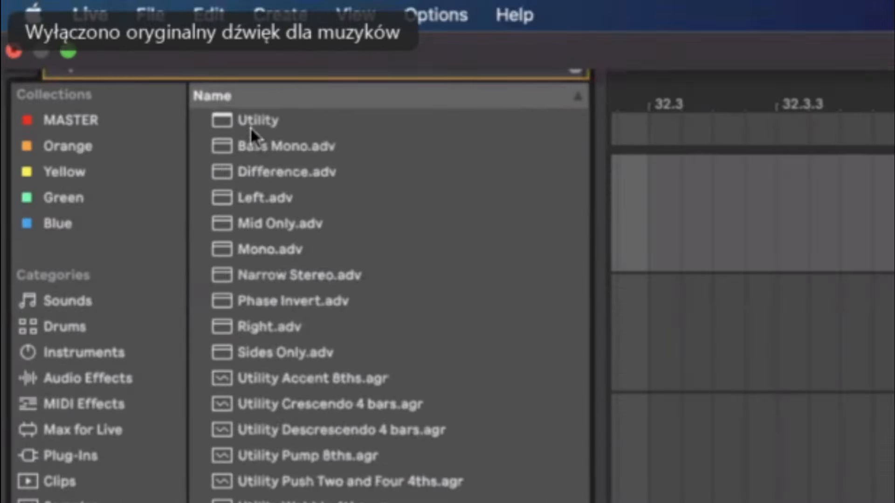
left_click(251, 127)
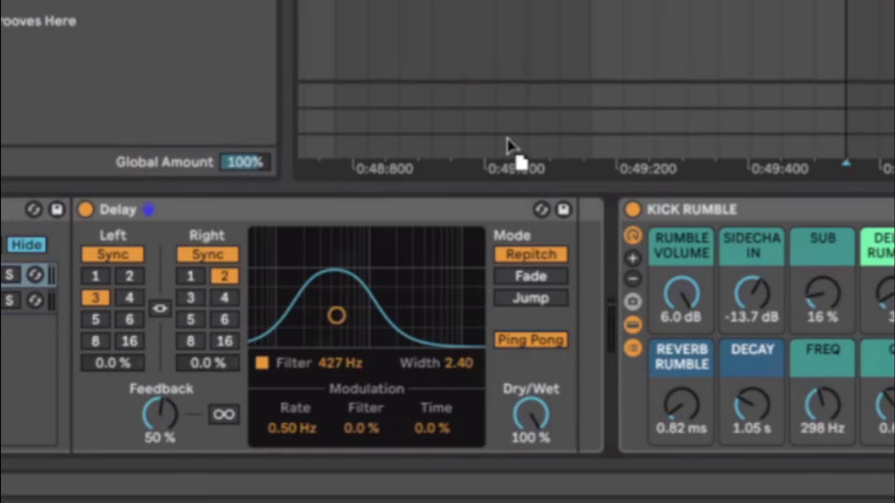
left_click_drag(507, 138, 602, 252)
left_click(655, 388)
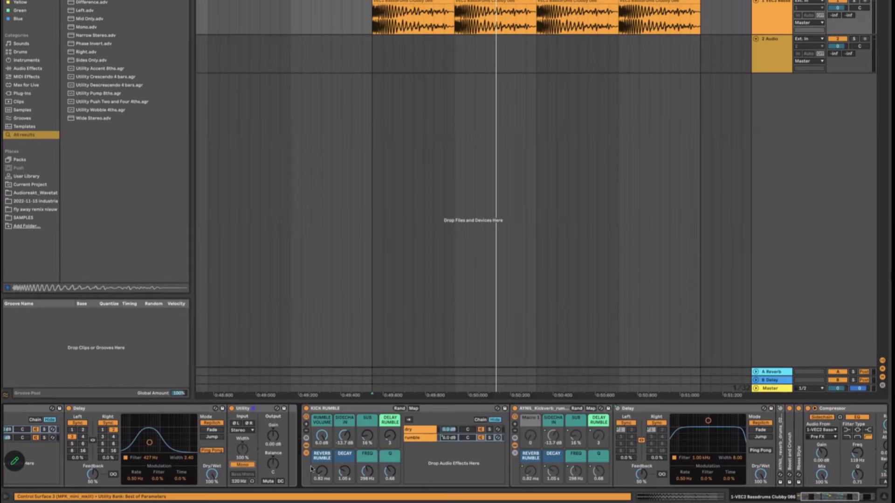
Step: Copy the sidechained Compressor from the rumble chain and paste it after the Utility in the delay chain
scroll(311, 469, "right", 3)
left_click(771, 409)
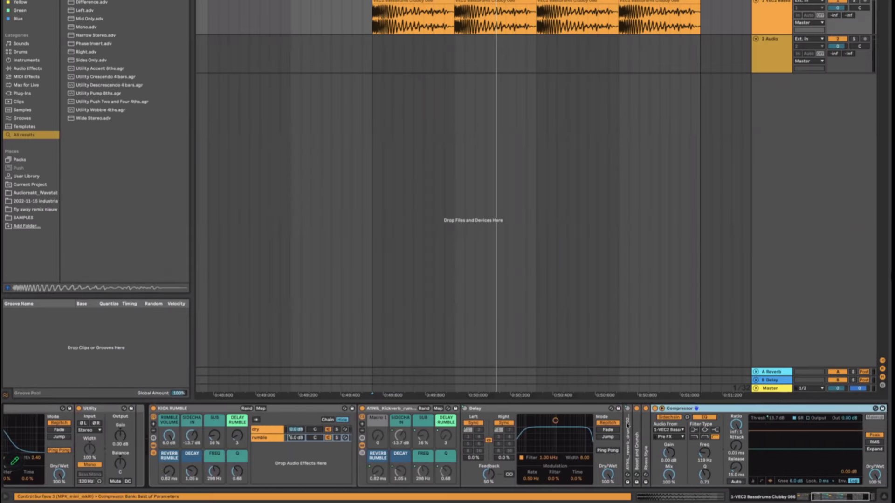
scroll(419, 429, "left", 4)
scroll(419, 429, "left", 2)
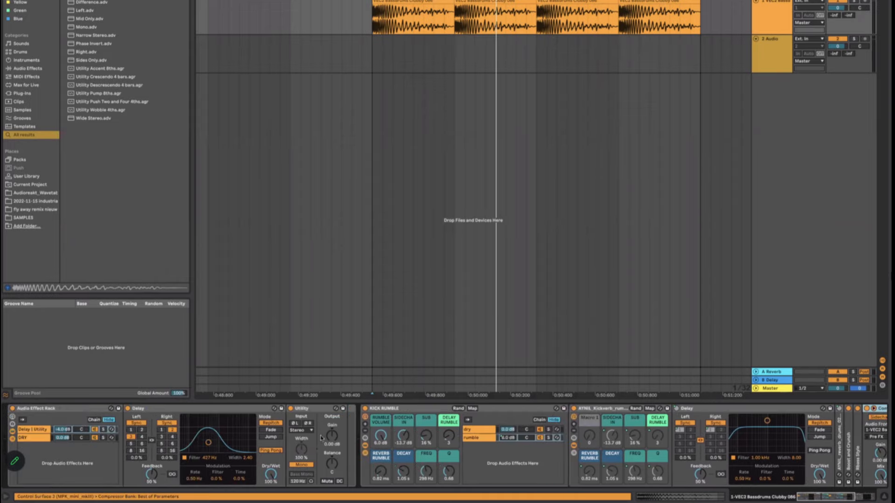
left_click(321, 409)
key("super+v")
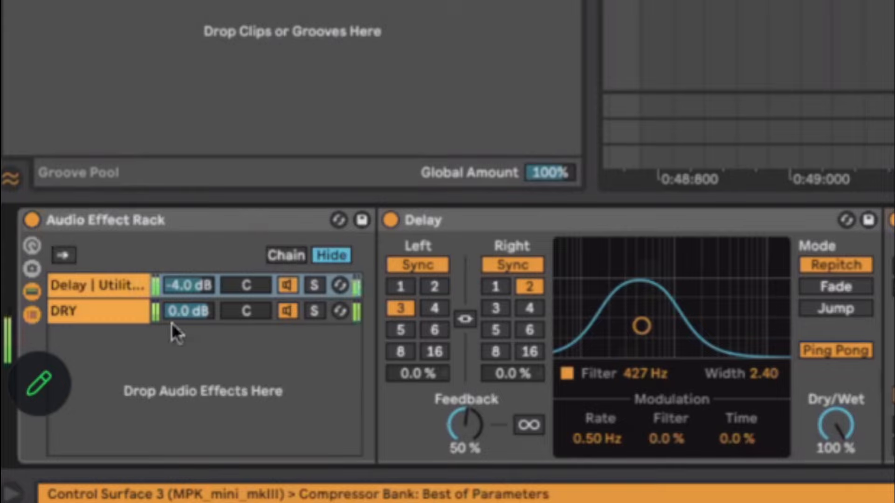
Step: Solo the delay chain and set its Delay to 38 % feedback with the filter at 356 Hz and width 1.28
left_click(312, 285)
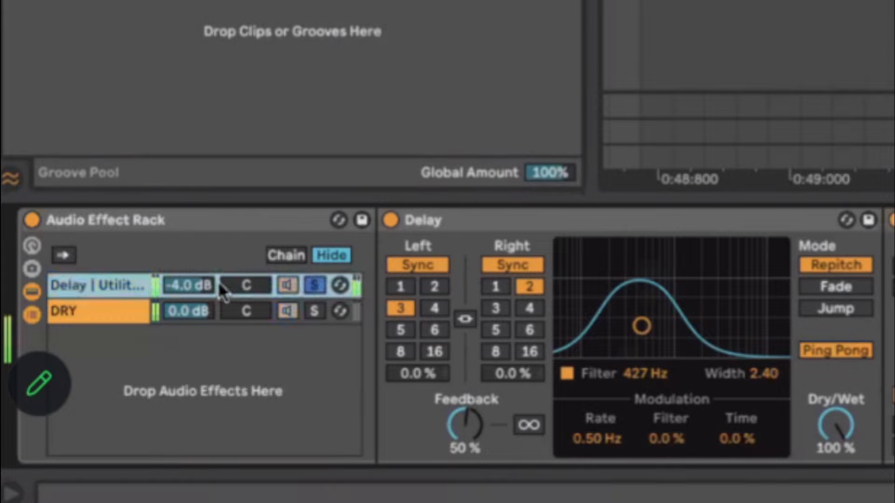
left_click_drag(641, 326, 595, 394)
left_click_drag(465, 424, 465, 430)
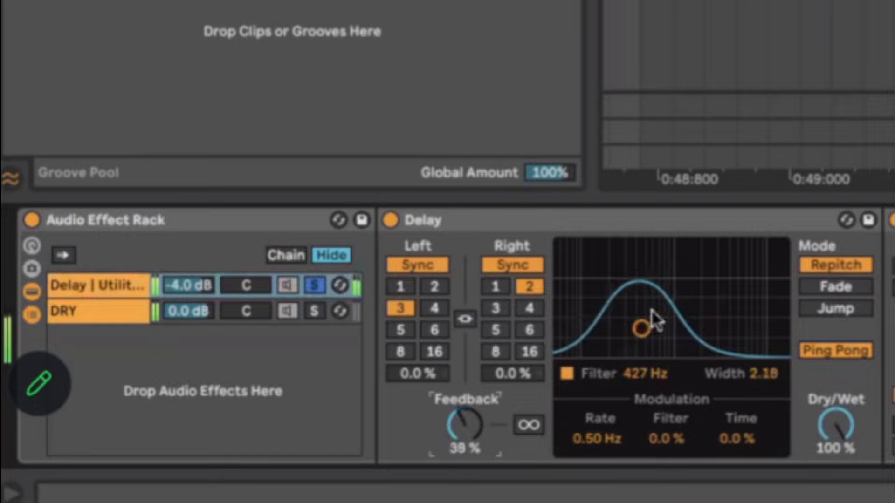
left_click(642, 329)
mouse_move(641, 329)
left_mouse_down()
mouse_move(633, 348)
mouse_move(633, 339)
left_mouse_up()
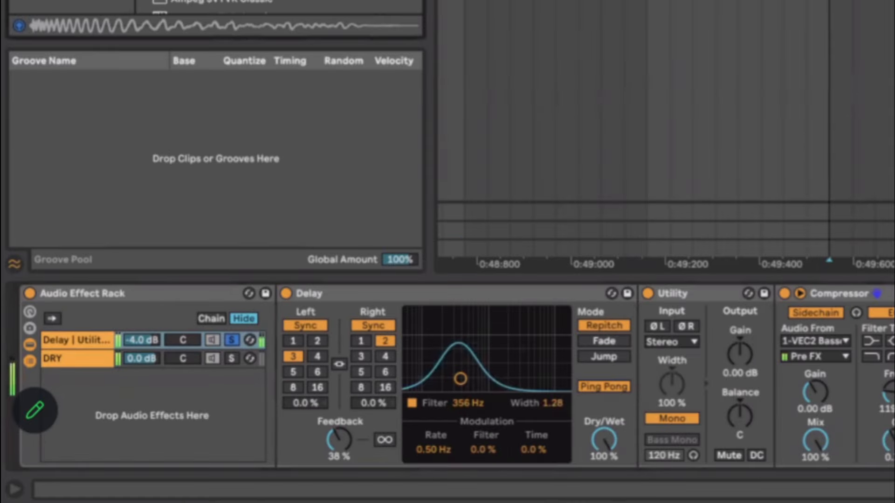
Step: Insert an Amp device between the Delay and the Utility in the delay chain
left_click_drag(613, 120, 583, 380)
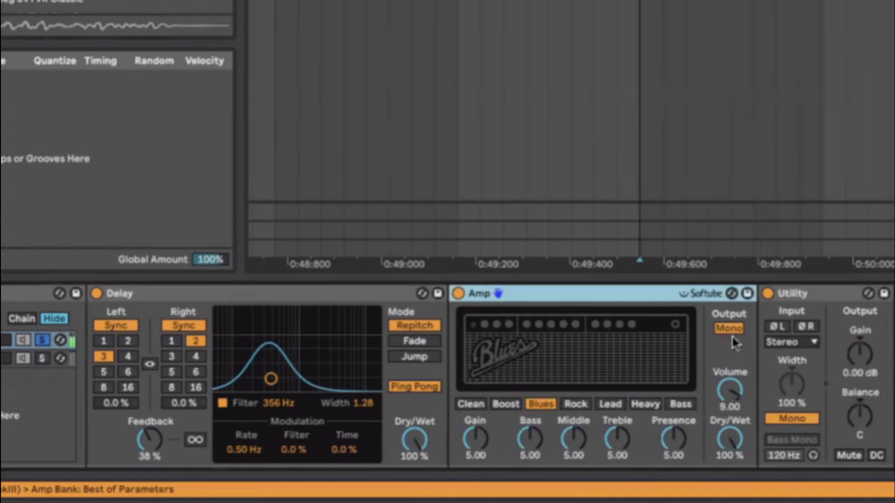
Step: Switch the Amp to dual output, try the Lead model and set Treble to 0
left_click(730, 329)
left_click(730, 330)
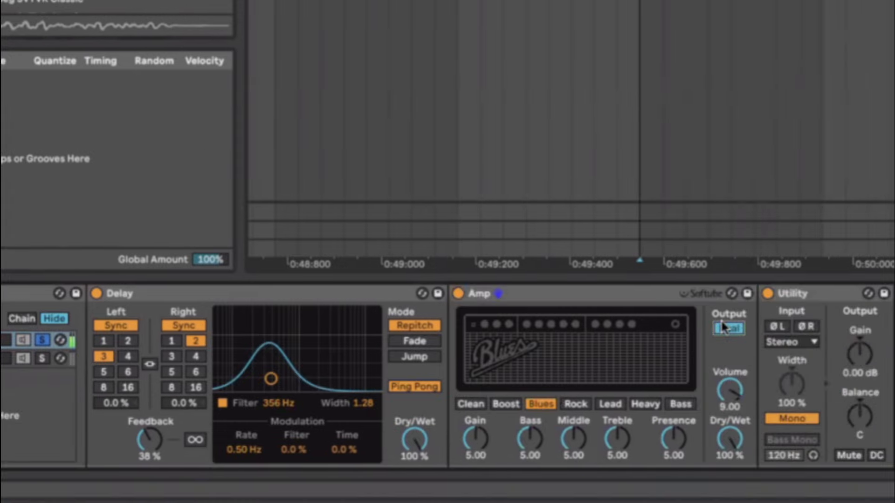
left_click(609, 404)
left_click_drag(617, 437, 616, 466)
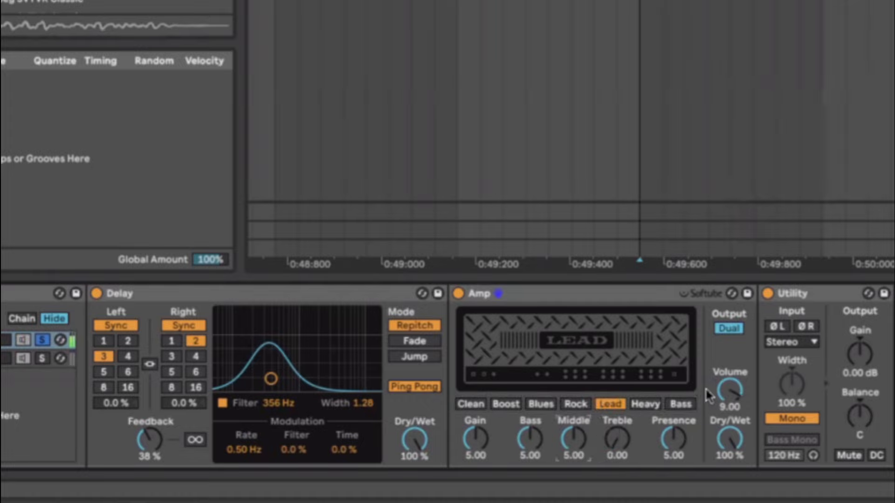
Step: Change the Amp to the Rock model with volume 6.80 and dry/wet 23.8 %
mouse_move(726, 394)
left_mouse_down()
mouse_move(726, 419)
mouse_move(729, 380)
left_mouse_up()
left_click_drag(729, 438, 729, 468)
left_click(583, 406)
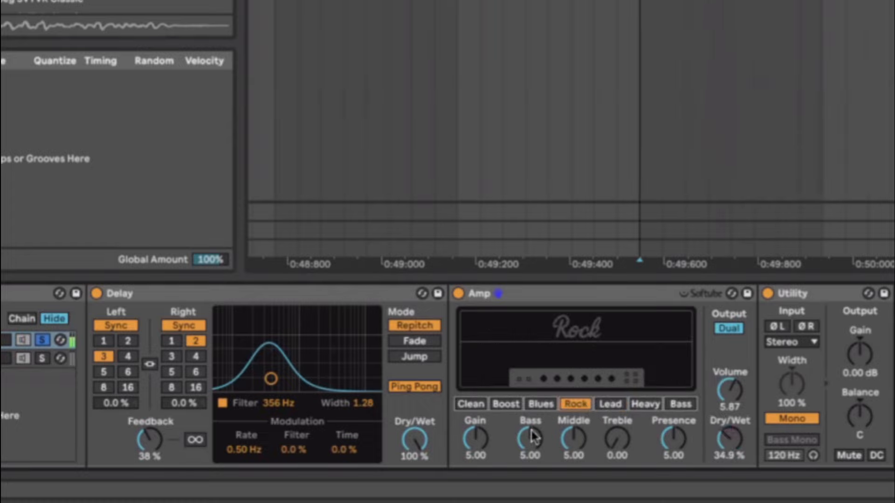
left_click_drag(729, 438, 730, 449)
left_click_drag(730, 391, 729, 385)
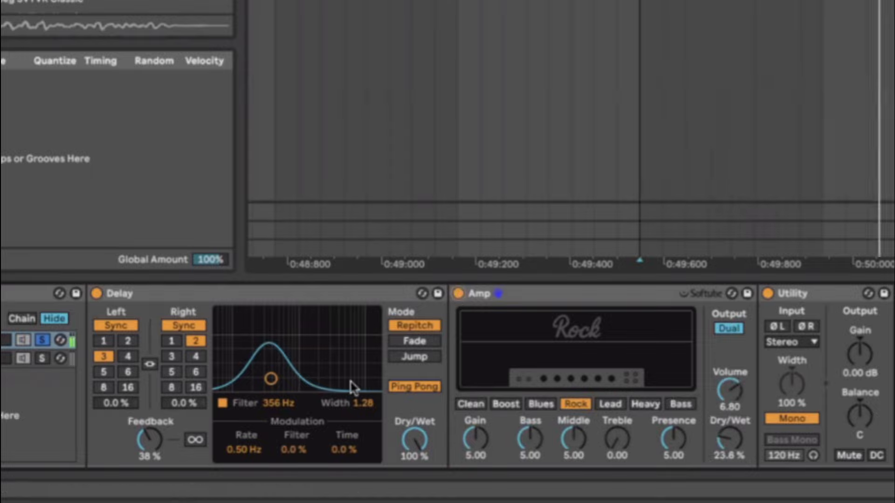
Step: Unsolo the delay chain and set its Delay to 3 for the right time, with the filter at 411 Hz and width 1.62
left_click(44, 344)
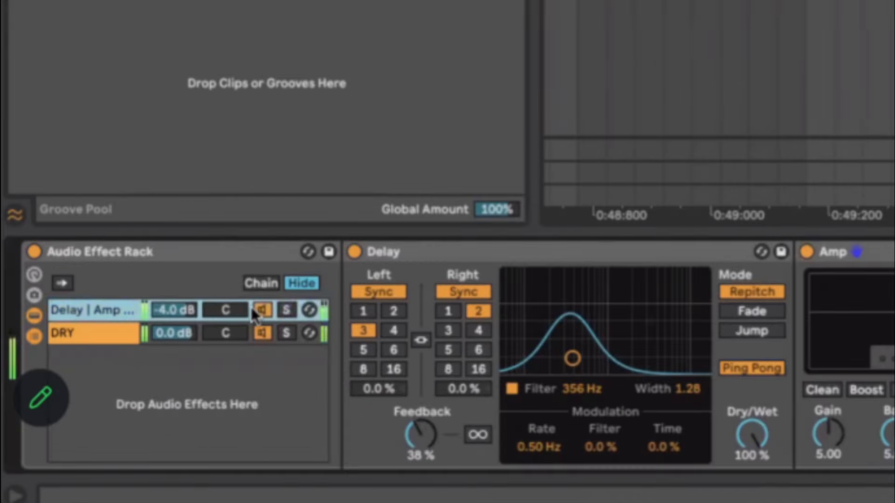
left_click(447, 327)
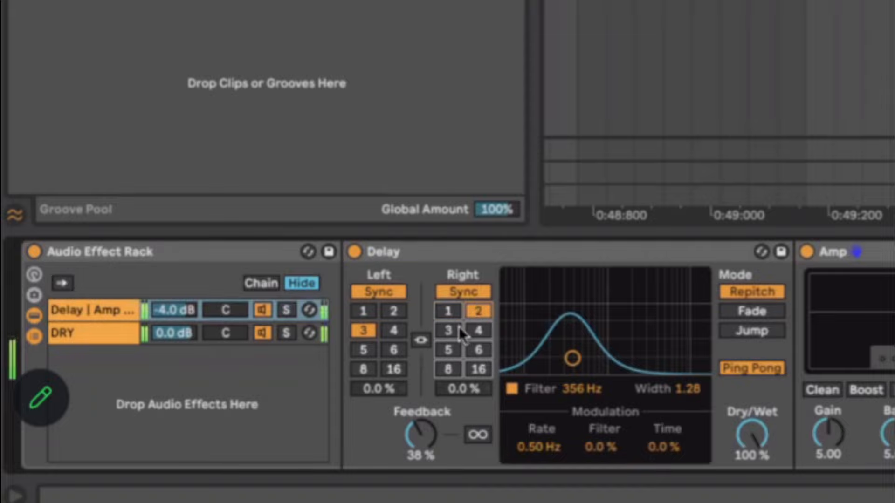
mouse_move(571, 358)
left_mouse_down()
mouse_move(578, 344)
mouse_move(577, 355)
left_mouse_up()
left_click(446, 330)
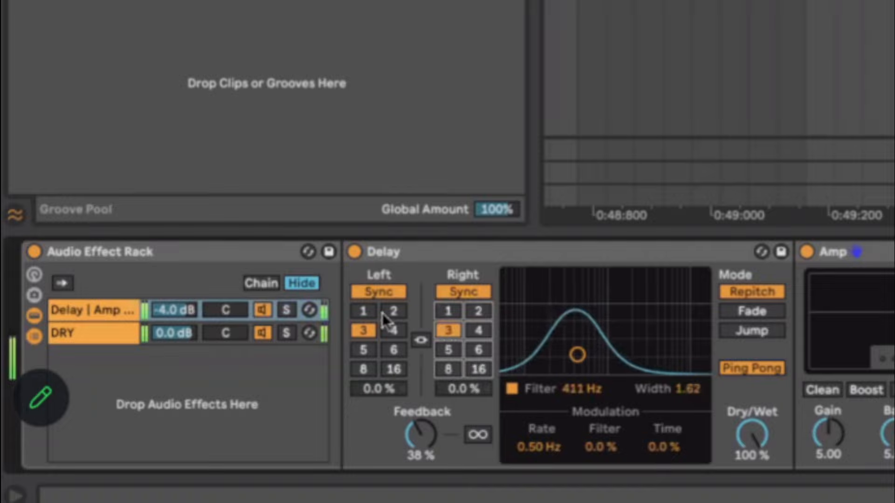
left_click(237, 321)
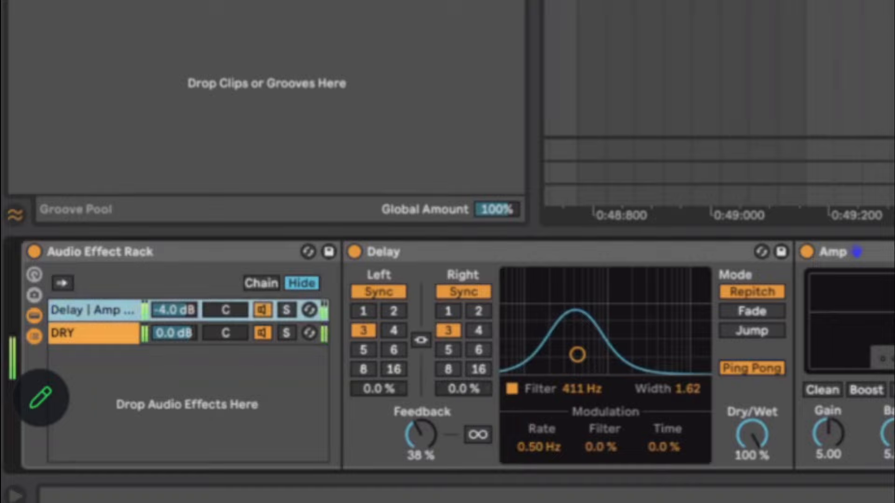
left_click(263, 309)
Step: Collapse the Audio Effect Rack that holds the delay and dry chains
scroll(599, 342, "right", 2)
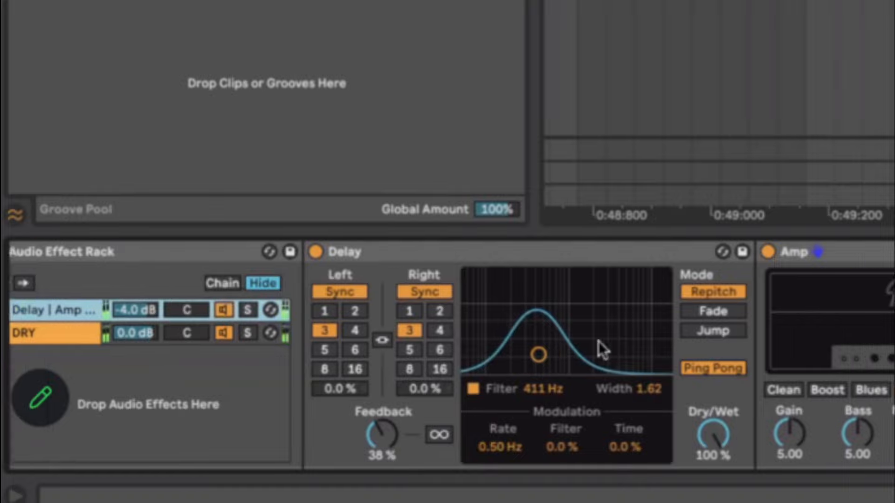
scroll(599, 342, "left", 2)
double_click(136, 255)
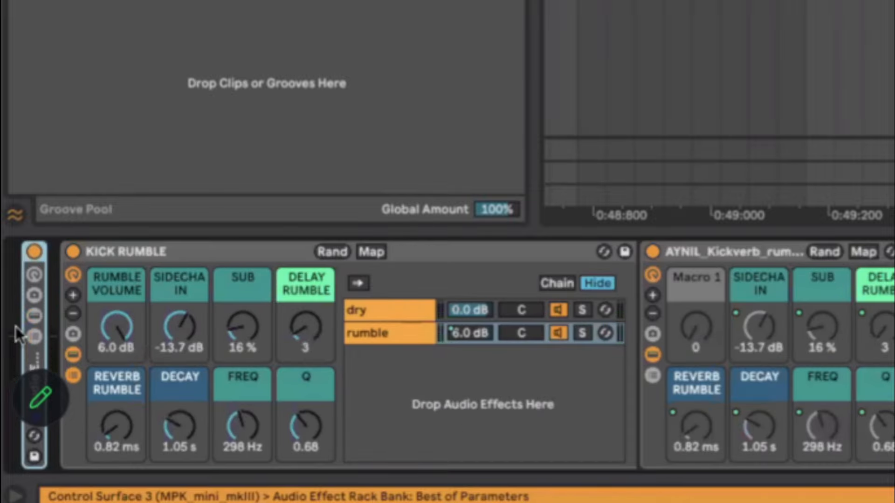
double_click(23, 353)
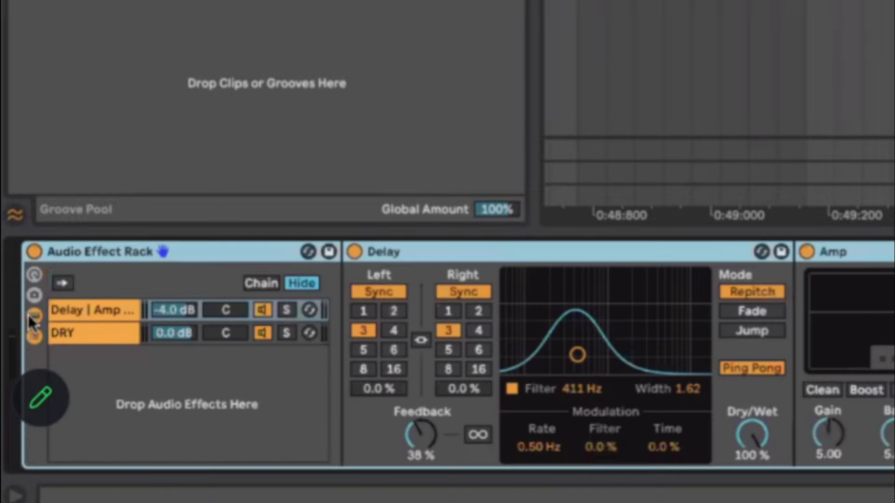
double_click(105, 256)
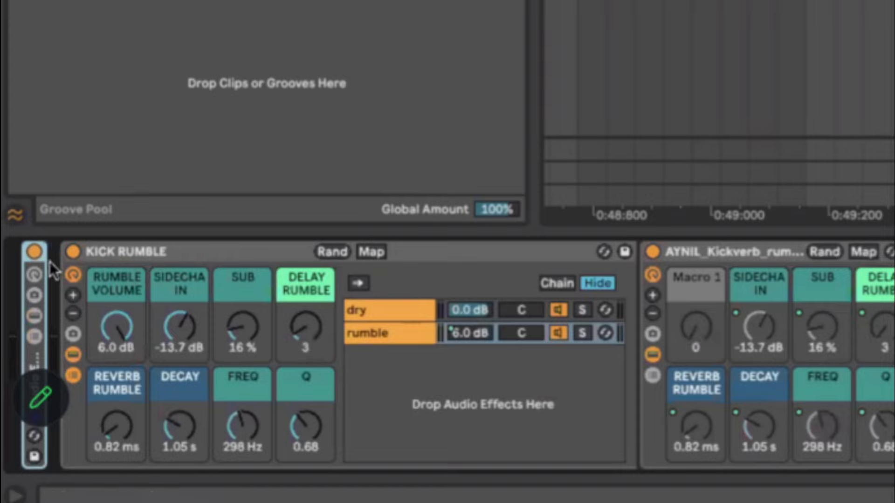
Step: Play the loop and compare the sound with the delay rack bypassed and active
left_click(34, 252)
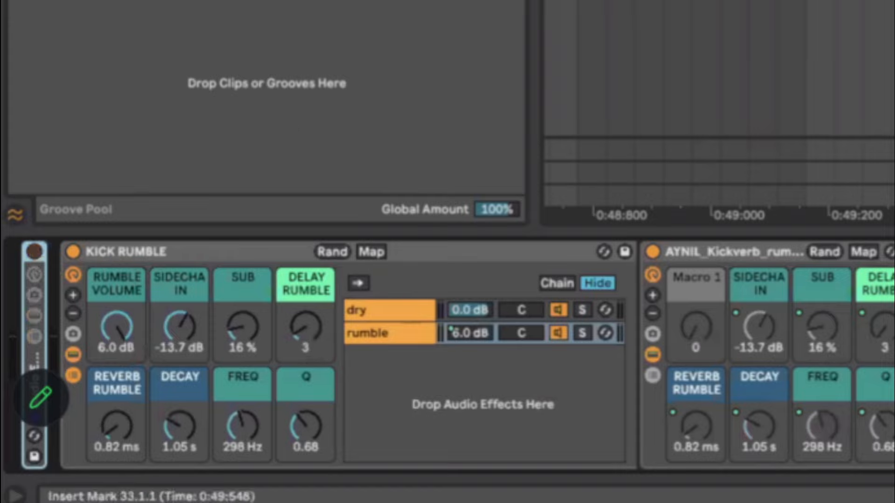
key("space")
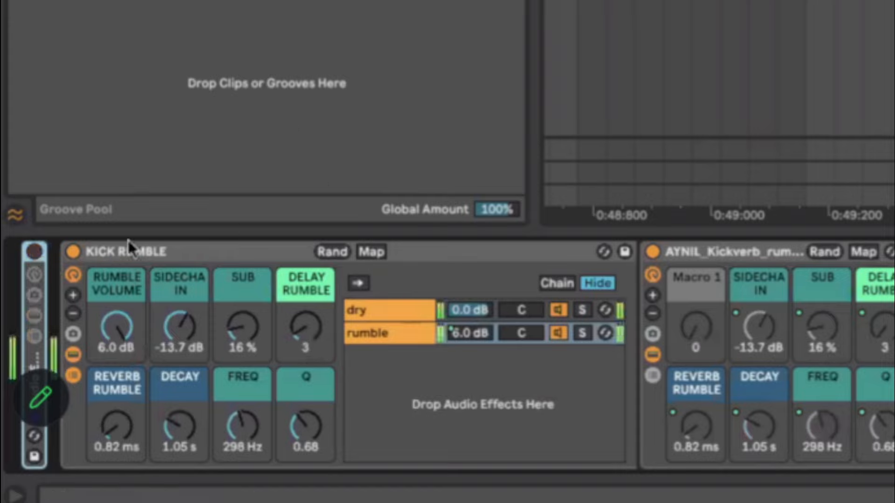
left_click(34, 252)
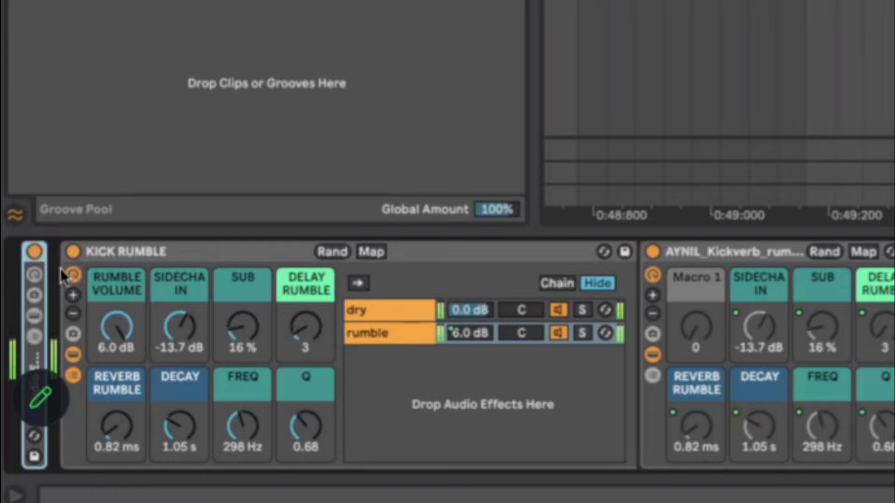
left_click(34, 252)
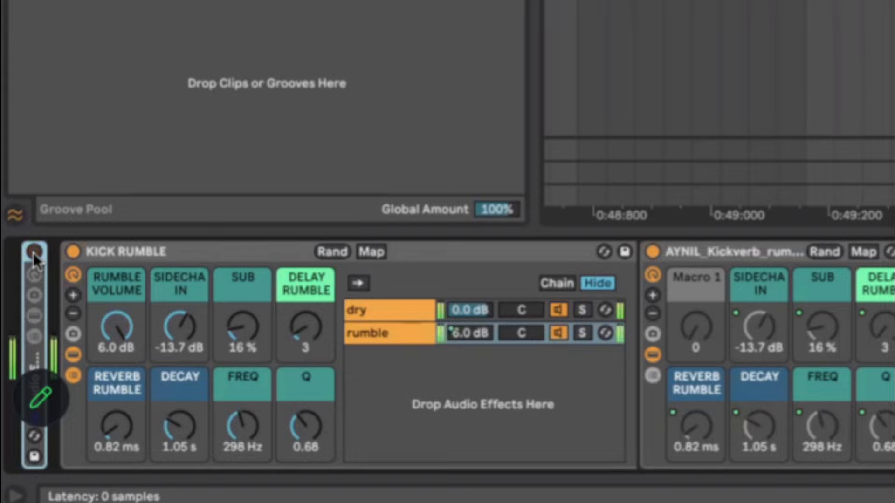
left_click(33, 252)
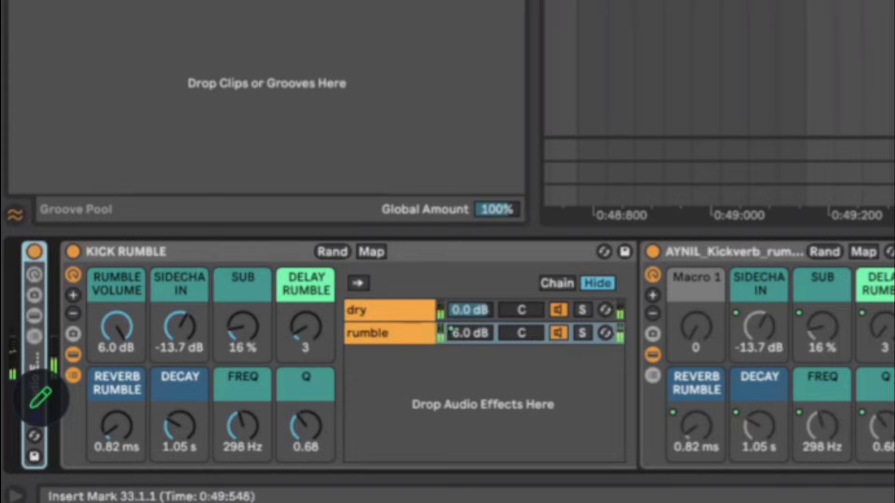
Step: Collapse the KICK RUMBLE rack, find EQ Eight in the browser and add it at the end of the device chain
double_click(139, 256)
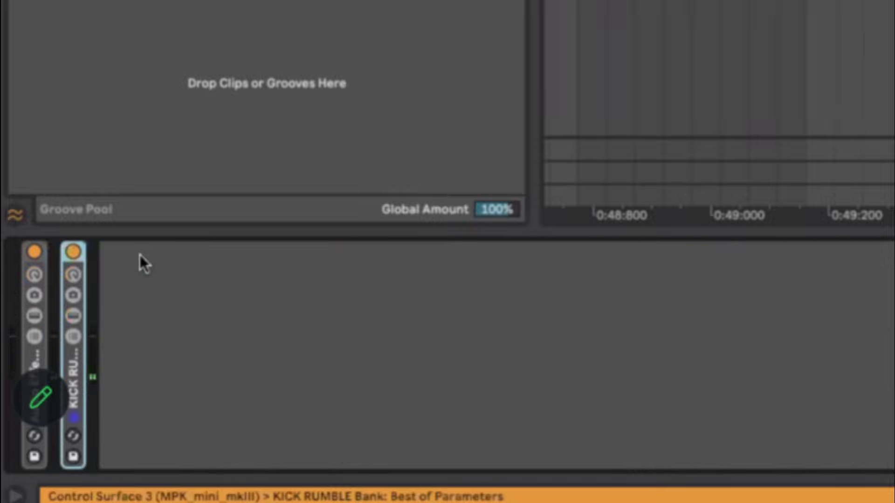
double_click(73, 394)
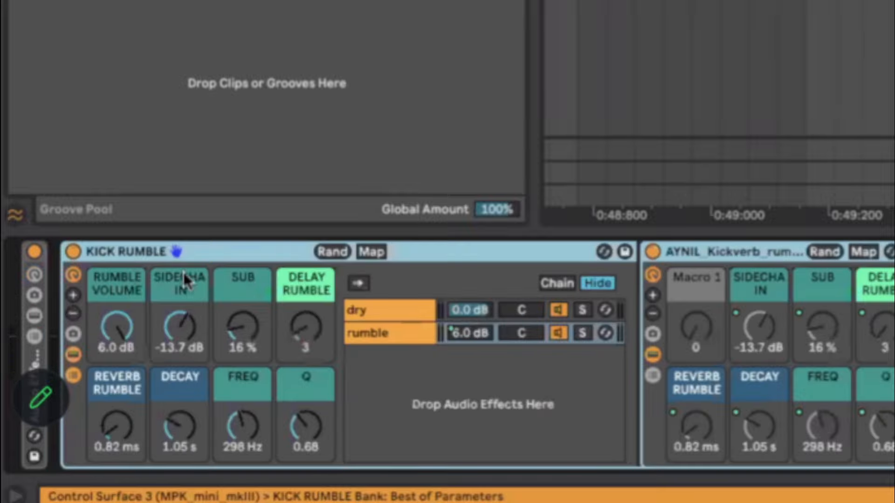
double_click(186, 256)
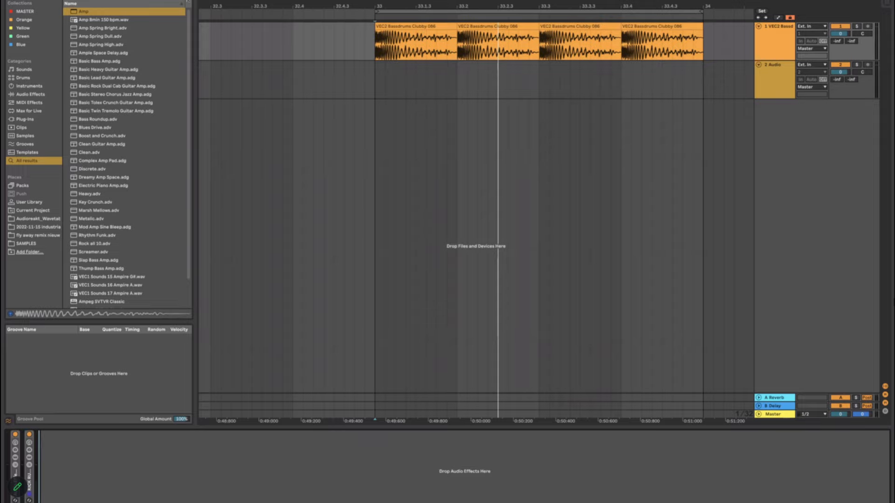
key("super+f")
type("eq")
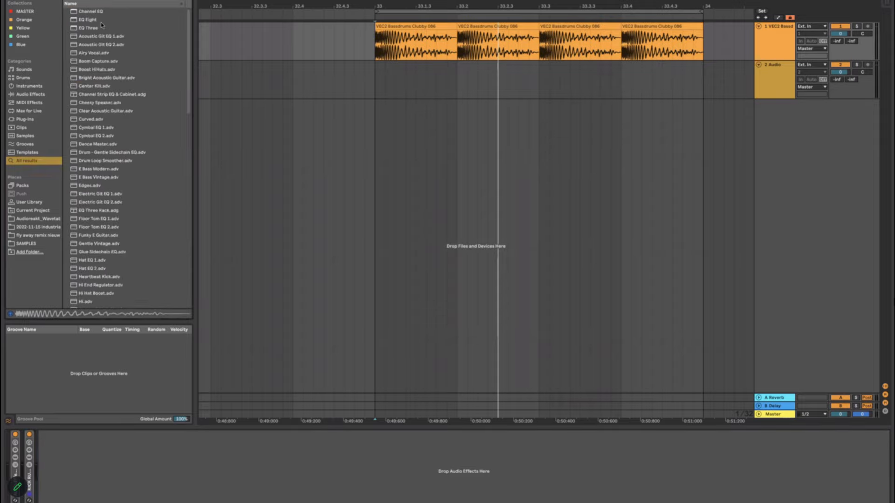
double_click(102, 21)
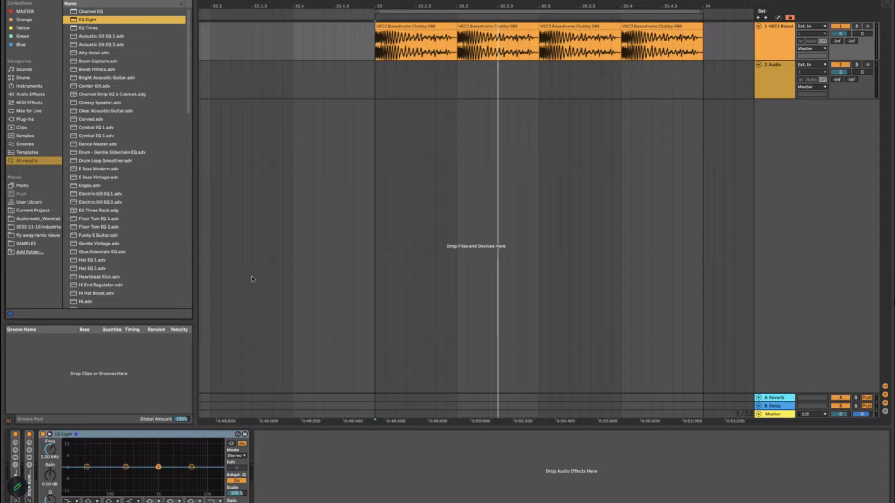
scroll(251, 279, "left", 2)
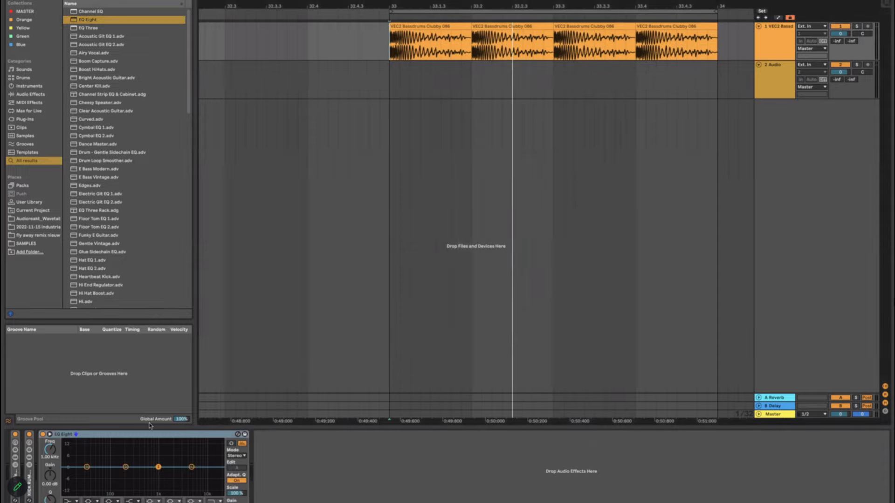
double_click(29, 489)
double_click(16, 473)
double_click(72, 434)
double_click(70, 434)
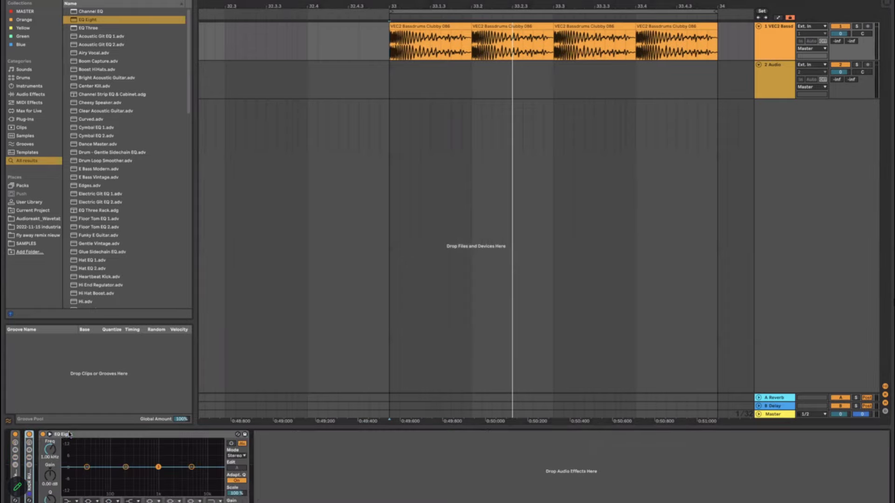
Step: Try moving the delay rack behind the KICK RUMBLE rack and play the loop
left_click(19, 436)
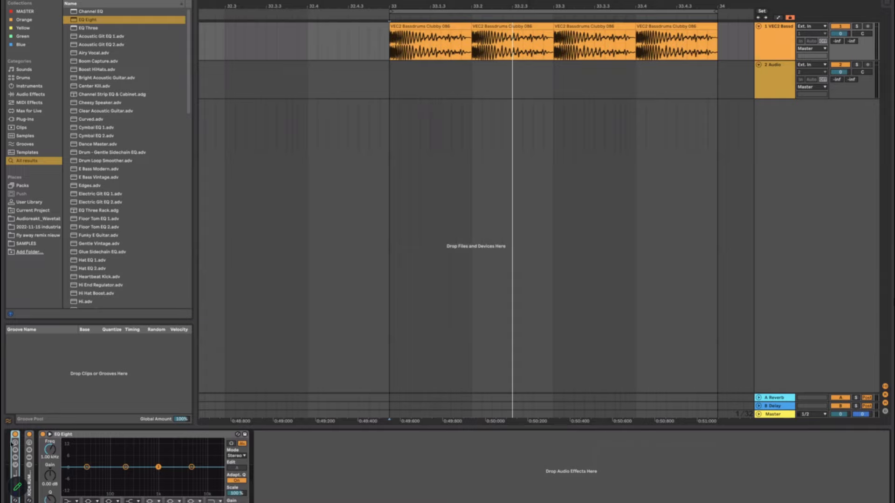
left_click_drag(17, 480, 44, 483)
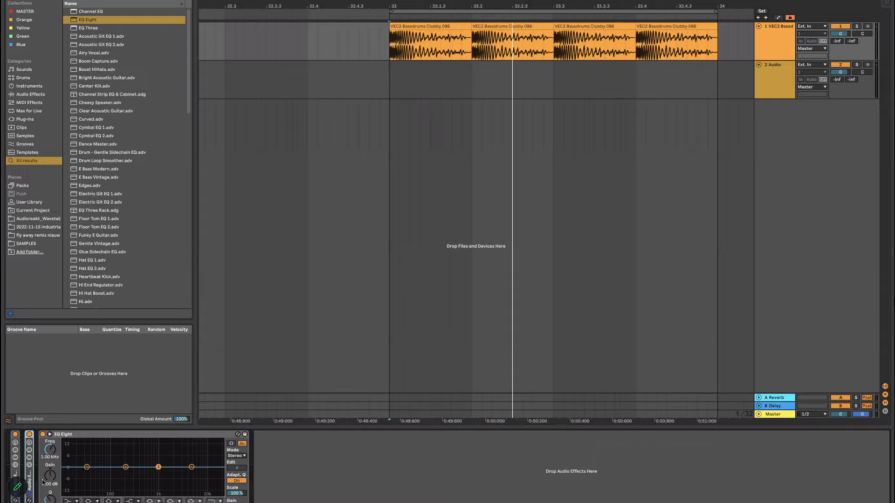
key("space")
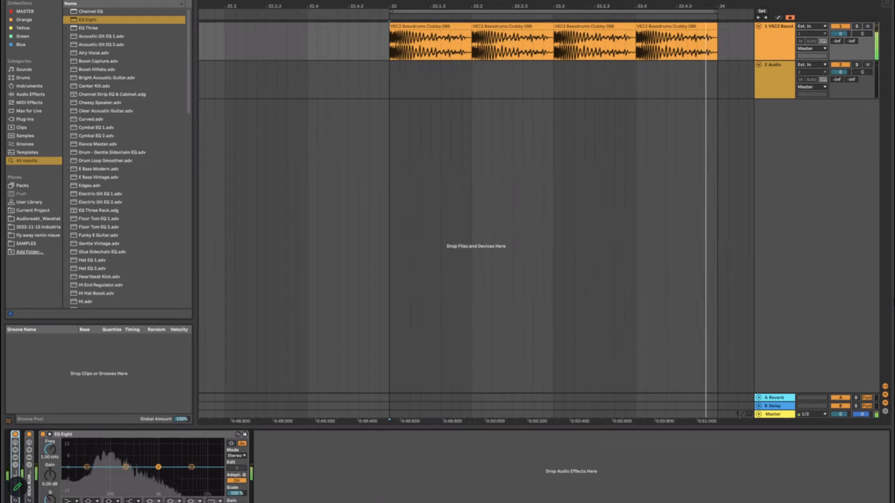
key("space")
double_click(16, 481)
double_click(81, 434)
left_click(32, 480)
left_click(17, 480)
left_click(29, 481)
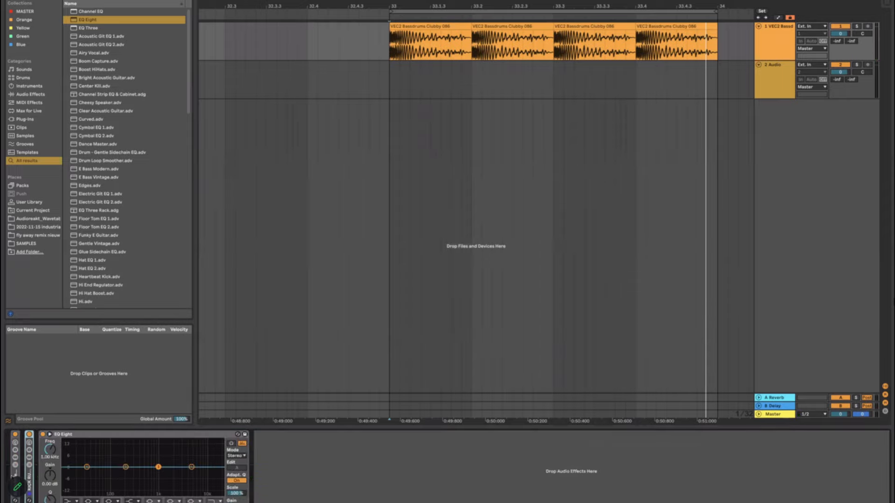
left_click(17, 487)
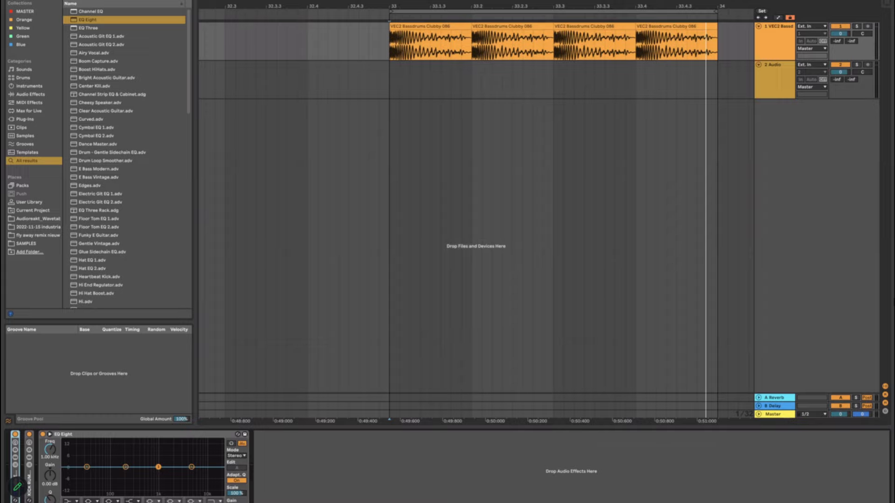
left_click(30, 483)
left_click(17, 485)
left_click(28, 483)
left_click(16, 484)
Step: Clear the browser's search term
key("ctrl+f")
key("BackSpace")
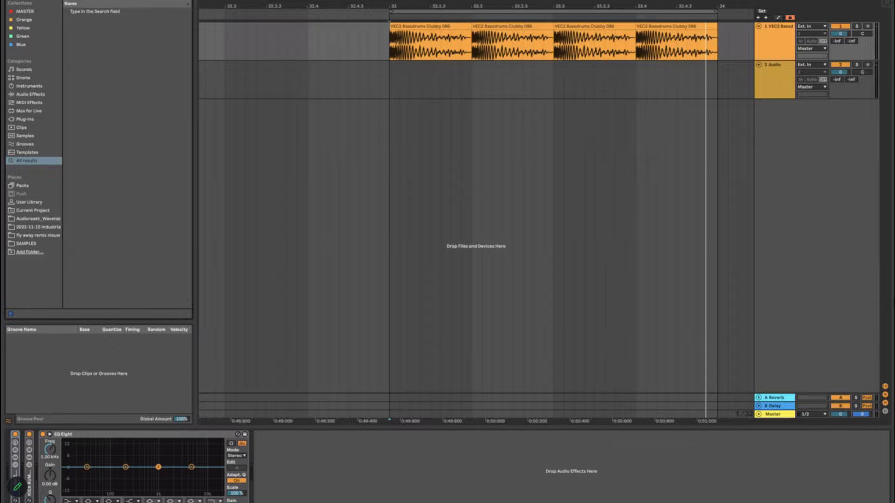
Step: While the loop plays, shape EQ Eight band 2 into a -3.10 dB cut at 188 Hz with Q 2.49
left_click_drag(126, 467, 114, 467)
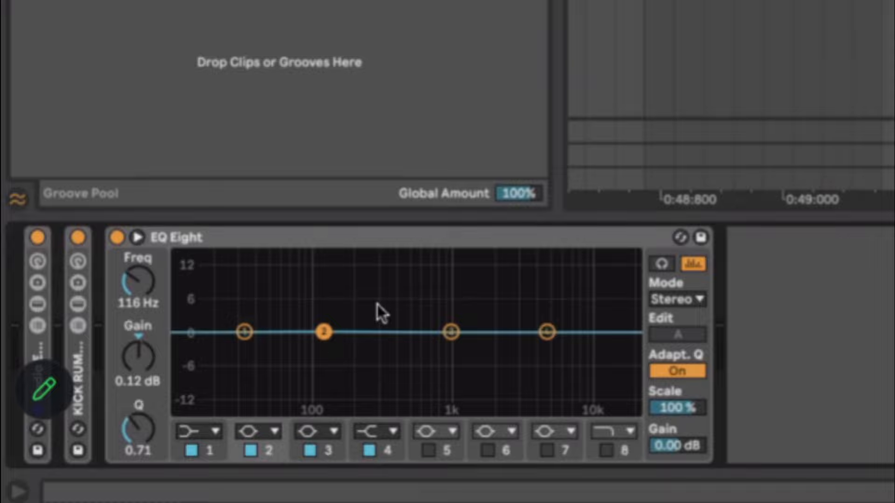
key("space")
left_click_drag(324, 332, 330, 355)
left_click_drag(139, 426, 139, 395)
left_click_drag(139, 284, 138, 256)
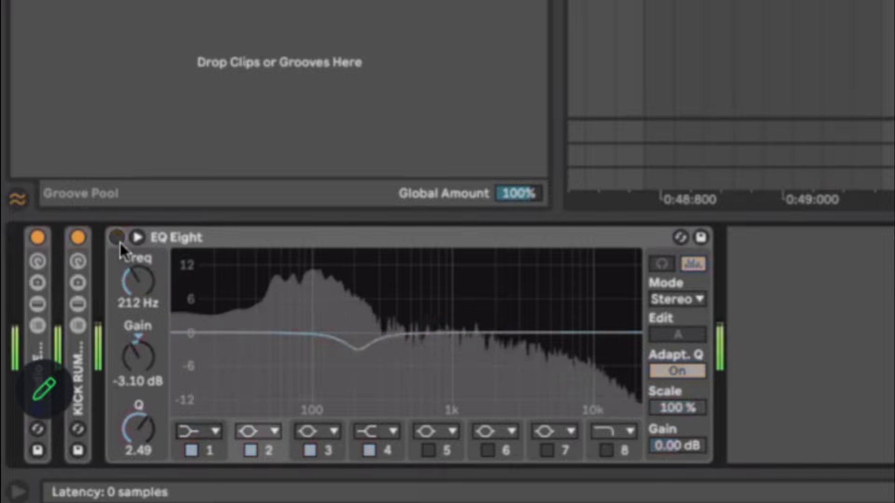
left_click_drag(136, 308, 138, 317)
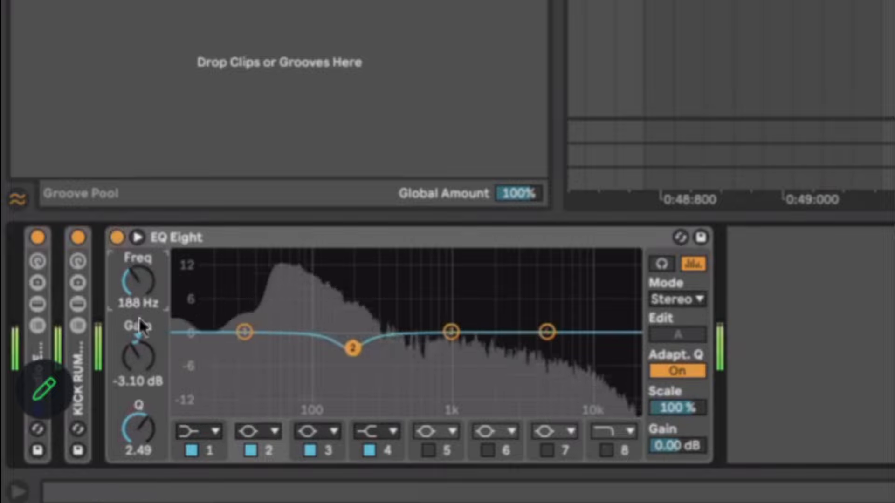
Step: Set EQ Eight band 1 to the steep ×4 low cut and move its cutoff below 30 Hz
left_click(197, 422)
left_click(192, 292)
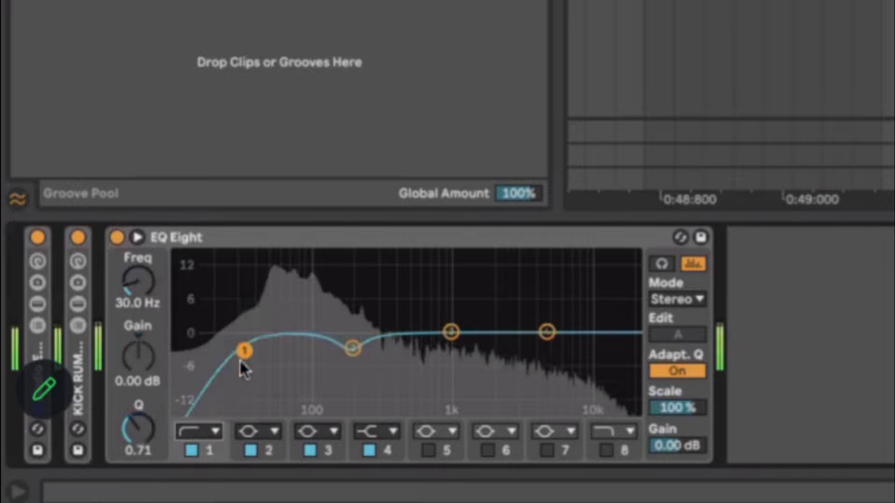
left_click(211, 429)
left_click(207, 286)
left_click_drag(245, 351, 228, 352)
Step: Refine EQ Eight band 2 to a -4.29 dB cut at 147 Hz with Q 3.76
mouse_move(345, 354)
left_mouse_down()
mouse_move(345, 365)
mouse_move(366, 358)
mouse_move(337, 358)
left_mouse_up()
left_click_drag(140, 421, 139, 413)
left_click_drag(136, 361, 136, 353)
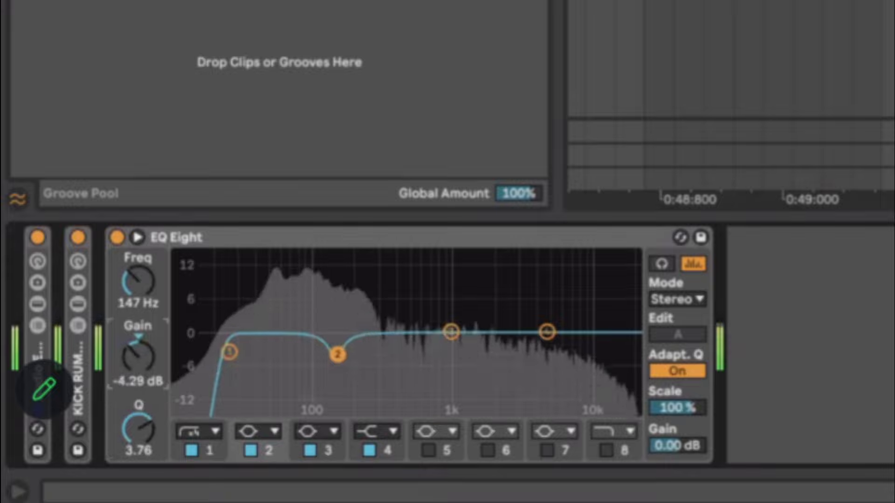
Step: Compare the sound with EQ Eight band 2 off and on, and shape band 3 into a 2.11 dB boost at 711 Hz
left_click(251, 448)
left_click(251, 449)
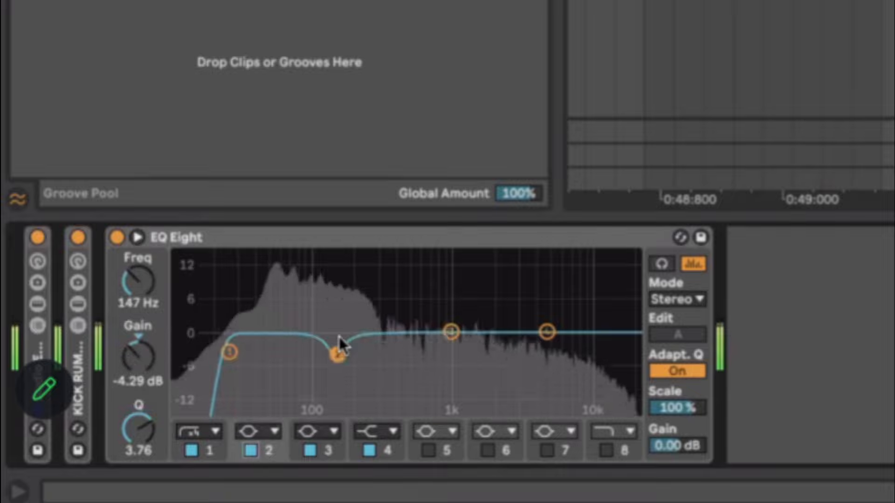
left_click_drag(451, 331, 450, 320)
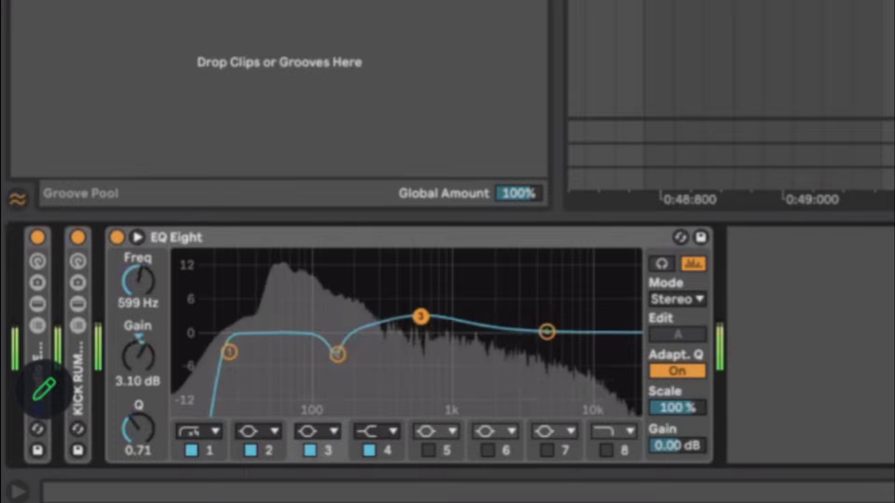
left_click_drag(425, 317, 430, 317)
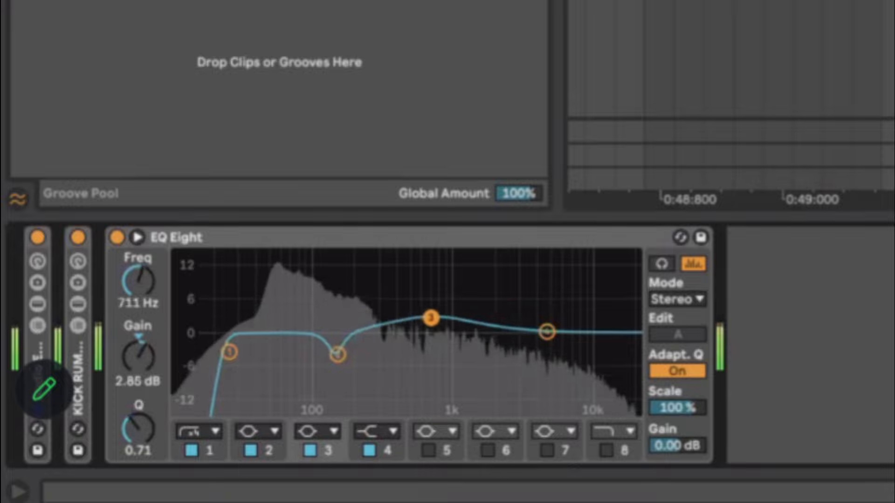
left_click_drag(431, 319, 429, 320)
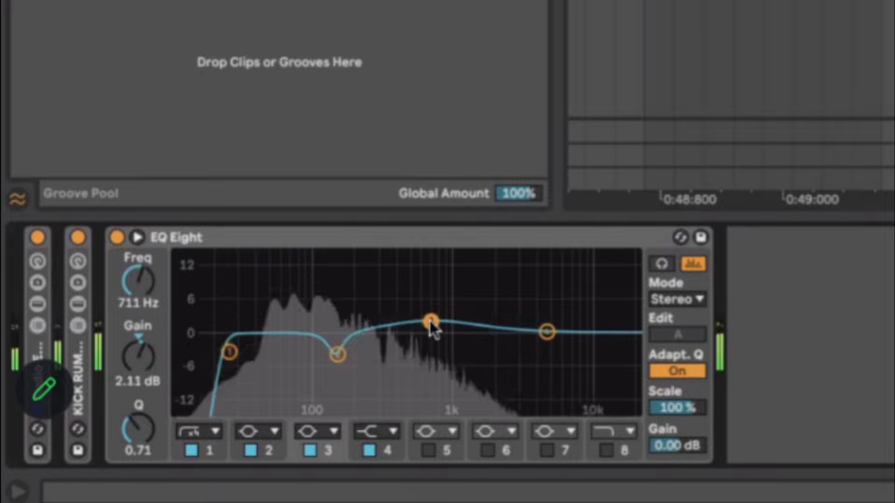
Step: Review the settings of EQ Eight bands 1 to 3 and toggle the band 1 low cut for comparison
left_click(230, 351)
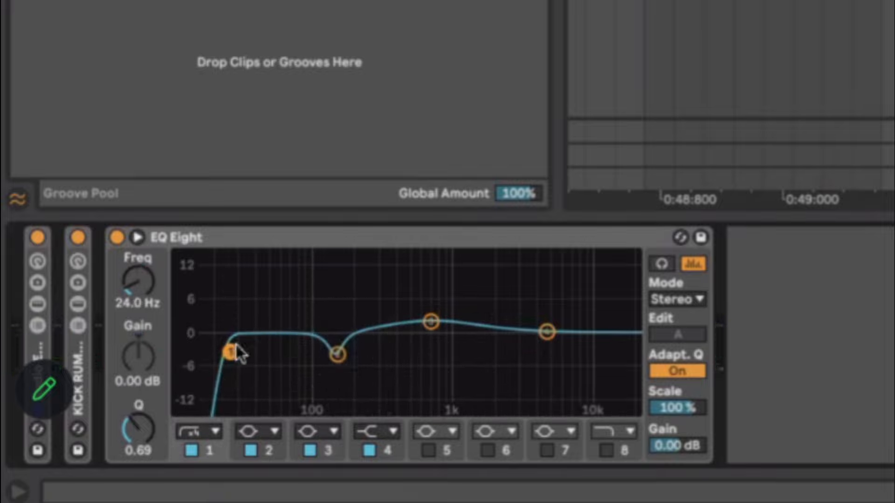
left_click(337, 355)
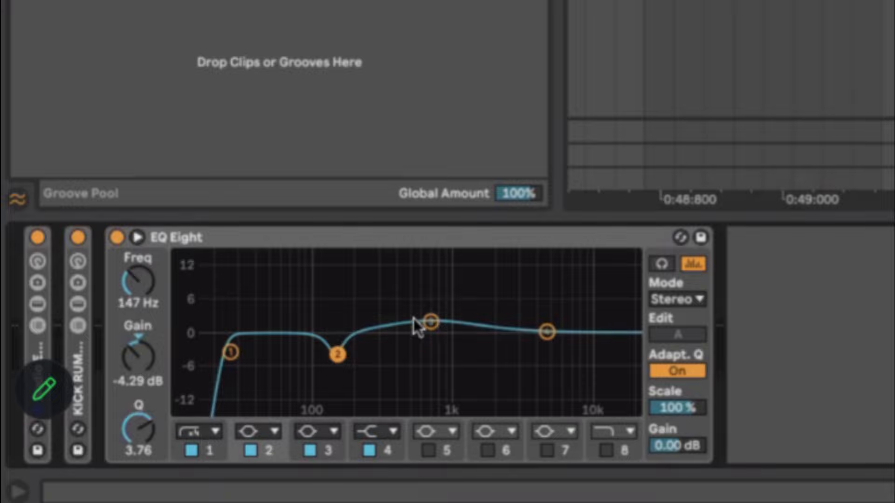
left_click_drag(421, 323, 430, 322)
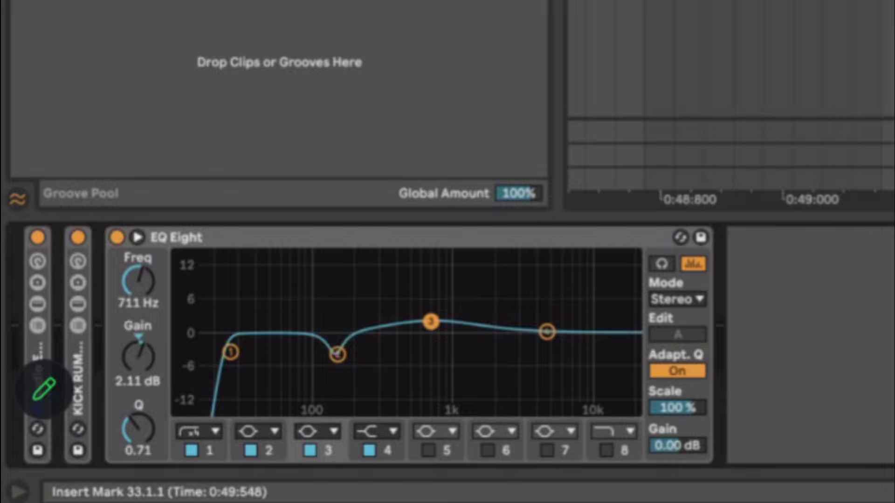
key("space")
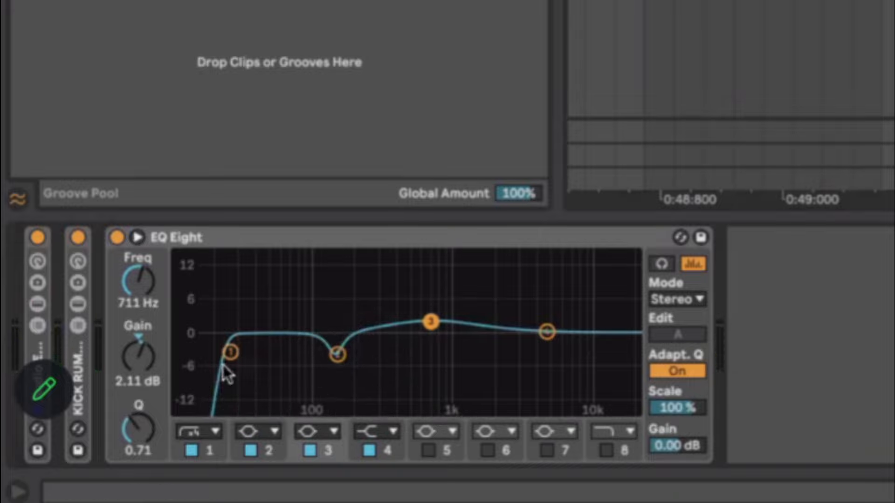
left_click(230, 352)
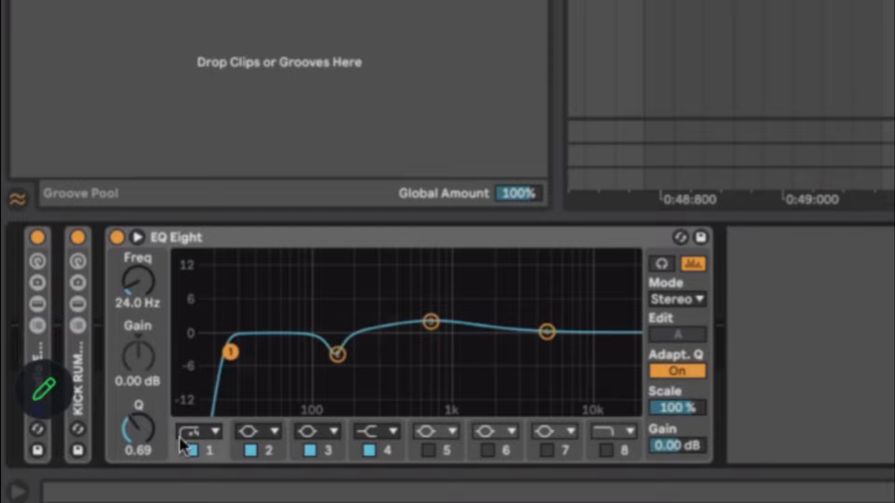
left_click(196, 446)
left_click(196, 446)
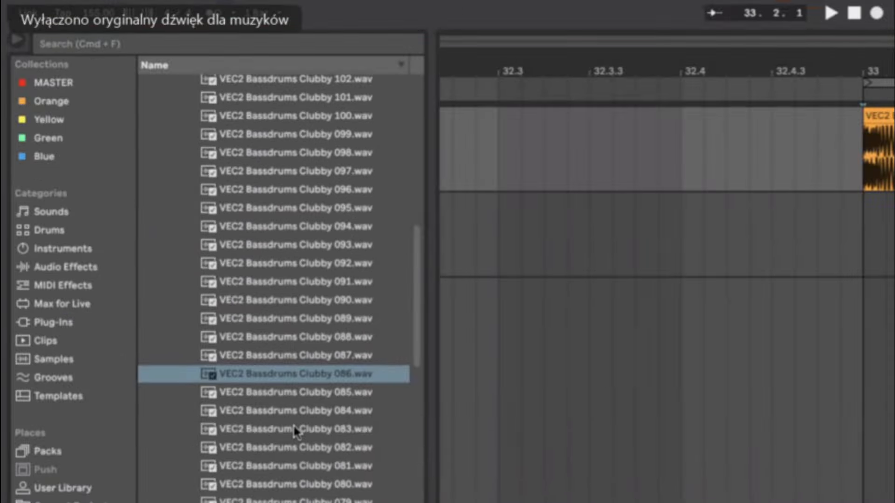
Step: Audition VEC2 Bassdrums Clubby kicks in the sample list, from the samples just below 086 down to 052
scroll(279, 279, "down", 5)
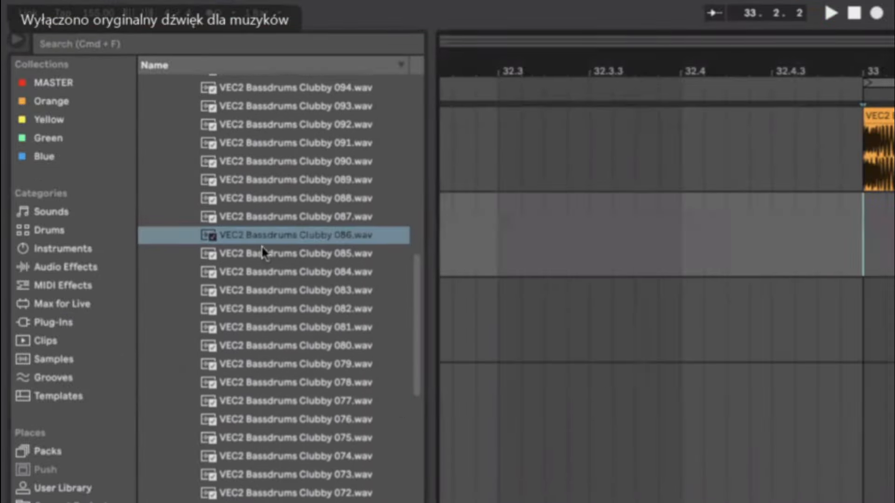
left_click(261, 291)
left_click(270, 256)
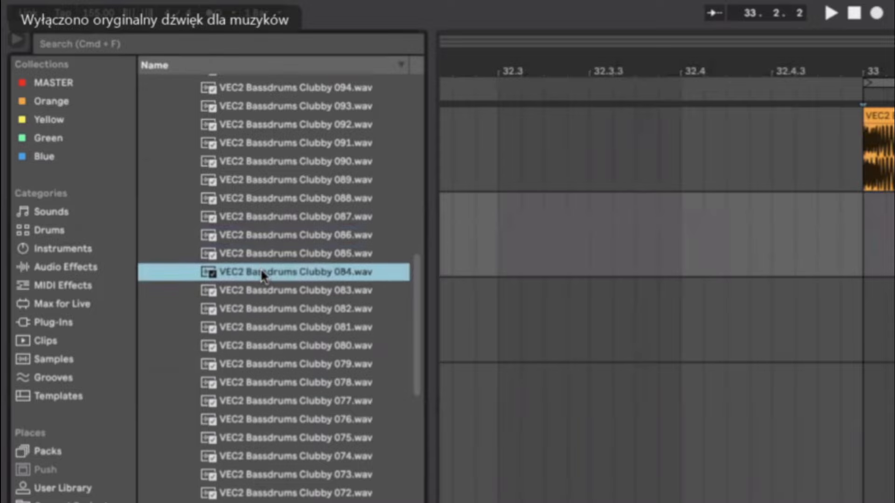
left_click(270, 475)
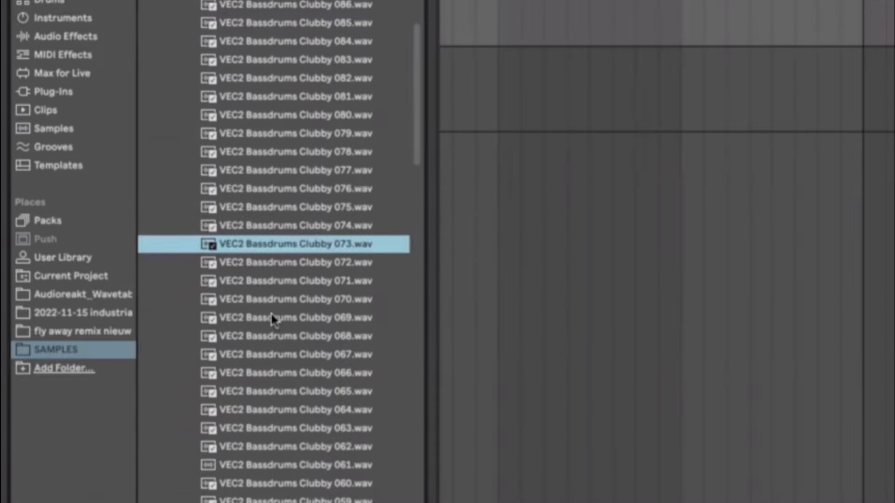
left_click(273, 365)
left_click(271, 400)
left_click(266, 369)
left_click(253, 374)
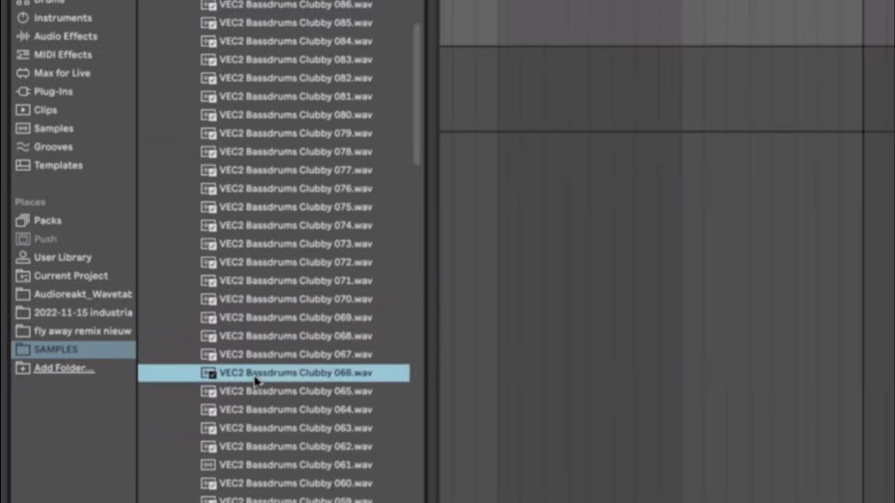
left_click(253, 429)
scroll(255, 450, "down", 3)
left_click(253, 445)
scroll(254, 451, "down", 2)
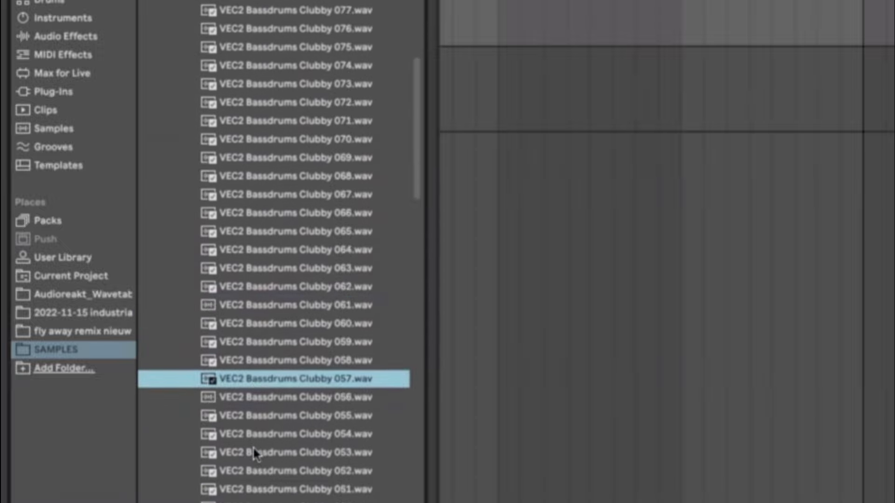
left_click(270, 417)
left_click(269, 451)
scroll(271, 434, "down", 3)
left_click(273, 397)
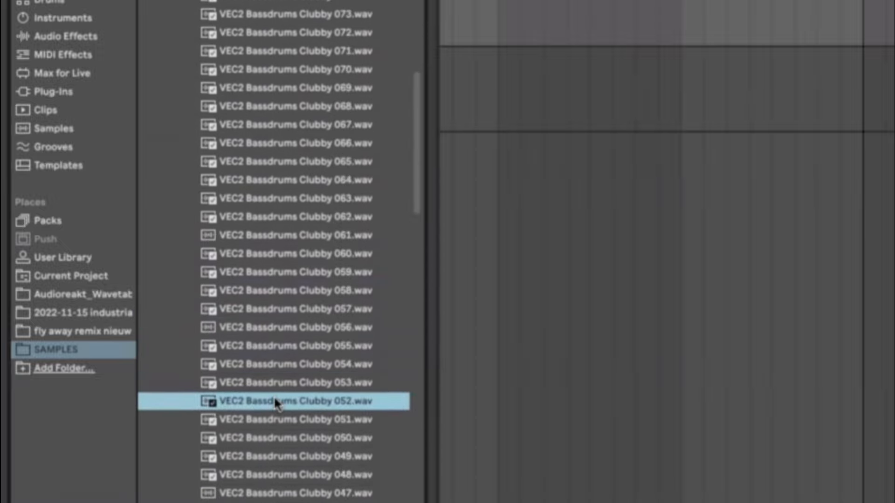
Step: Place the VEC2 Bassdrums Clubby 053 sample on track 2 at the start of bar 33
left_click(269, 378)
left_click_drag(270, 378, 744, 141)
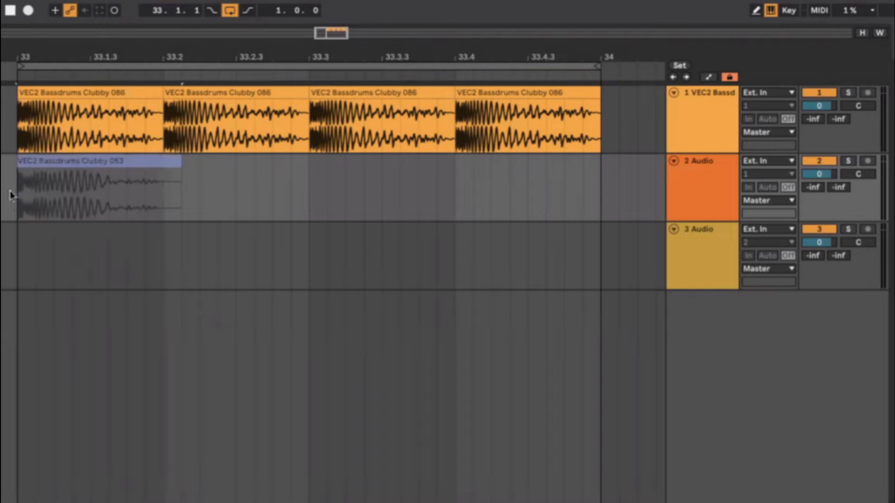
left_click_drag(10, 194, 14, 191)
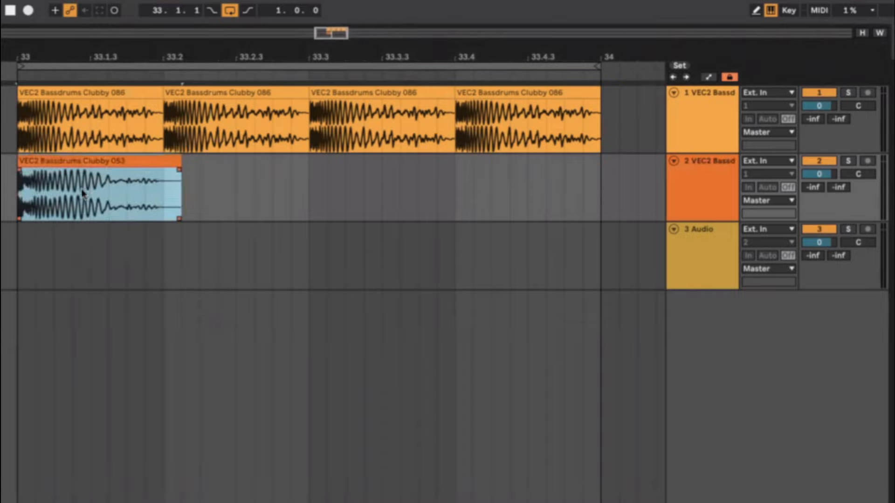
Step: Trim the Clubby 053 clip on track 2 to end just before 33.1.3 and give it a long fade-out
left_click_drag(85, 176, 41, 176)
left_click_drag(84, 215, 75, 218)
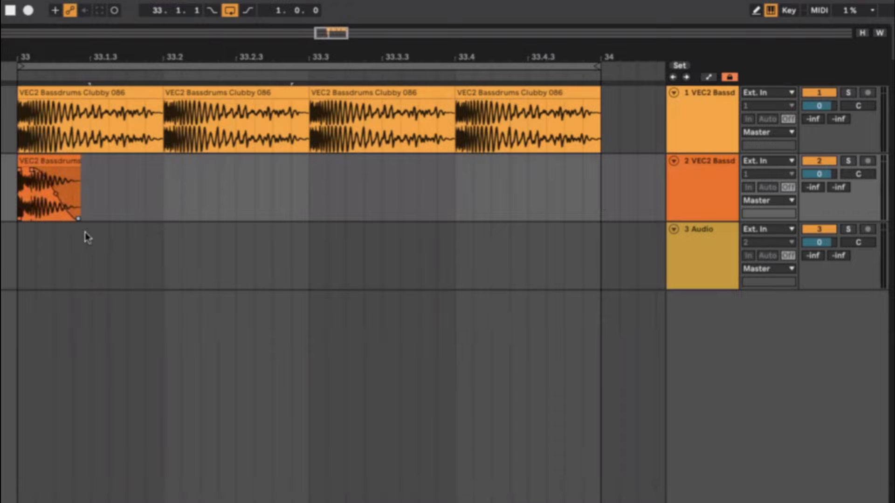
scroll(15, 194, "up", 5)
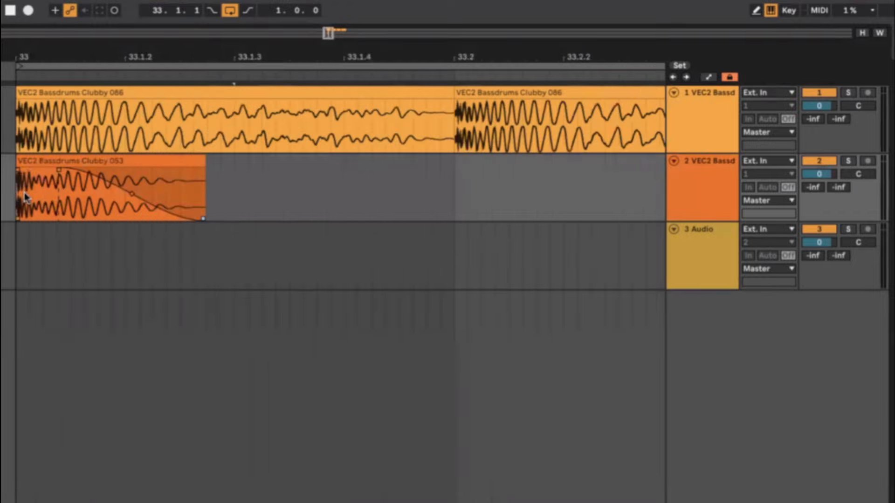
scroll(26, 198, "down", 2)
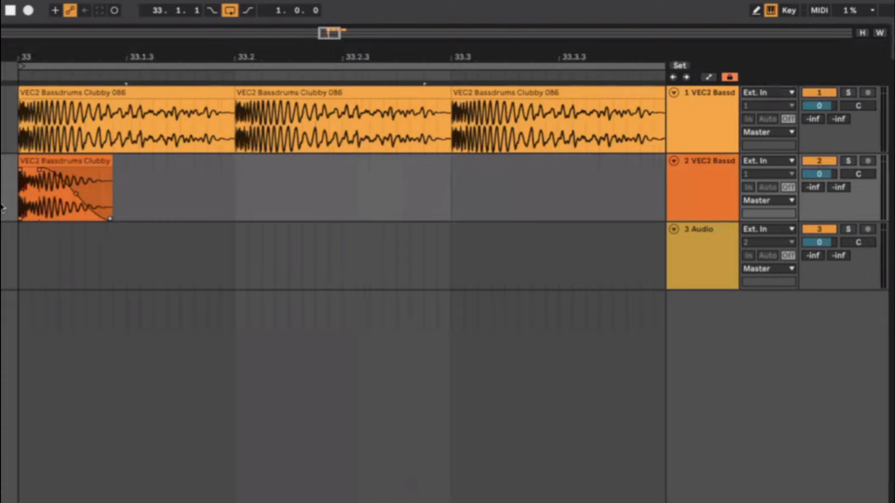
Step: Mute track 2 and listen to the main Clubby 086 kick loop alone from bar 33
left_click(18, 146)
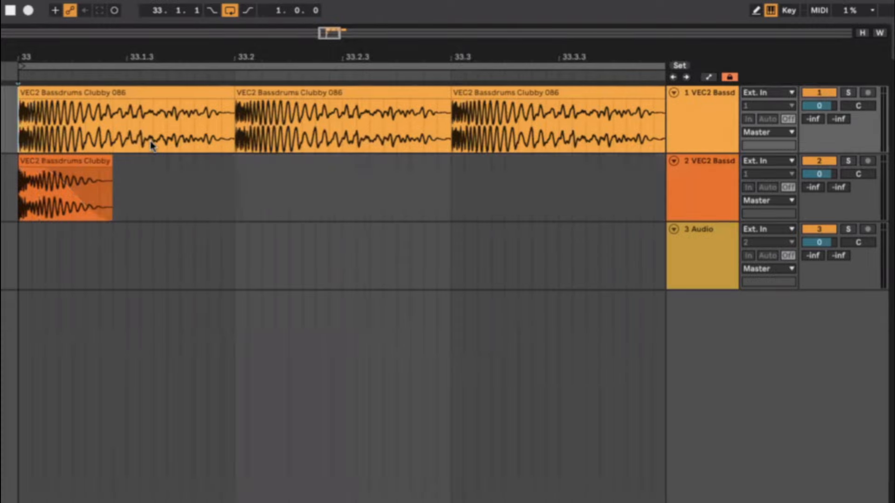
left_click(819, 161)
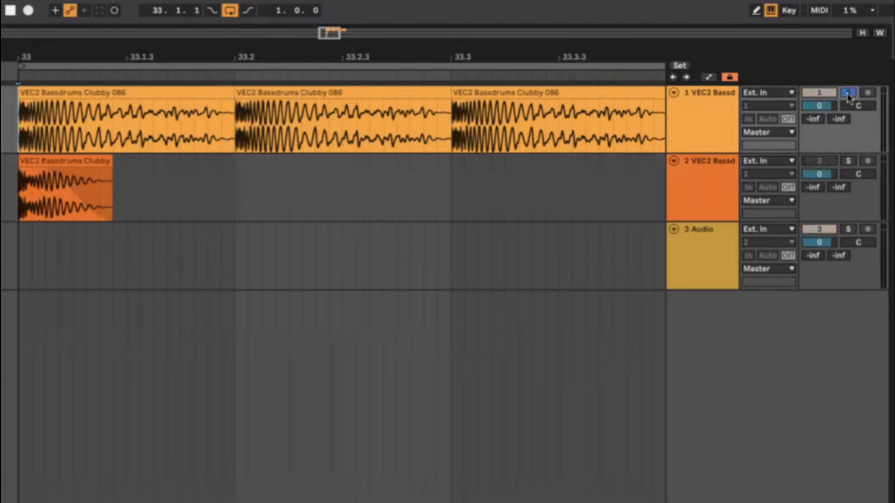
key("space")
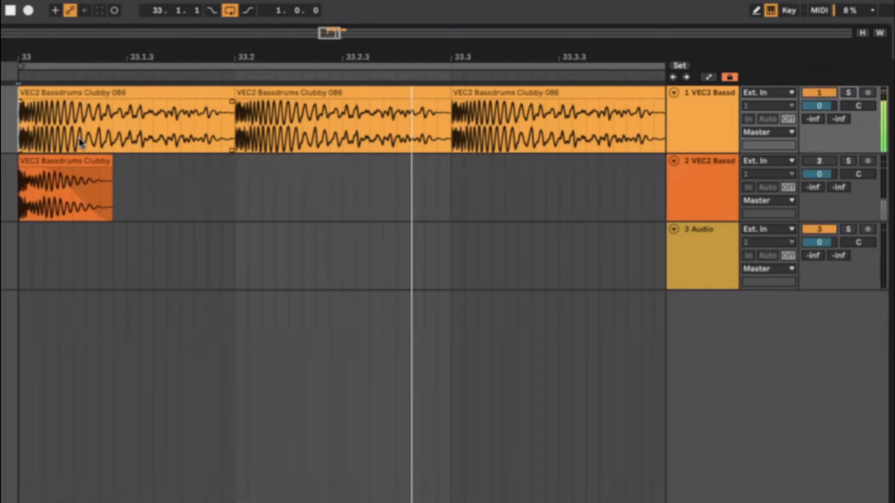
key("space")
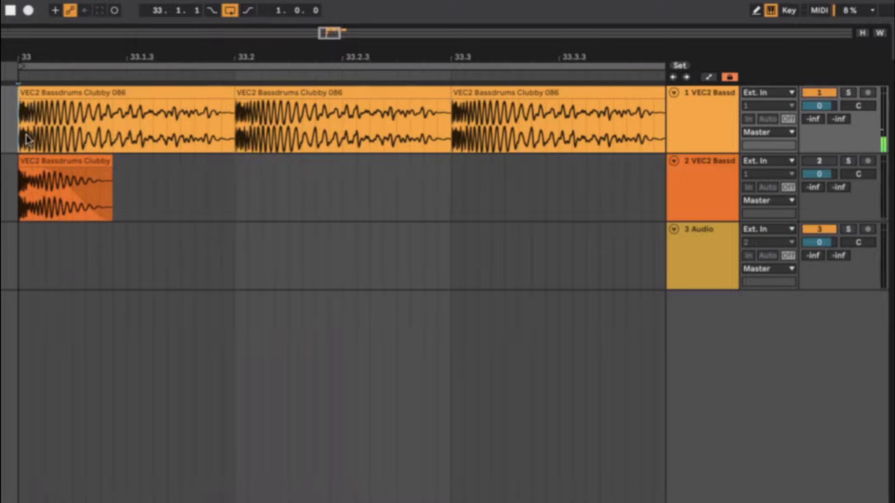
key("space")
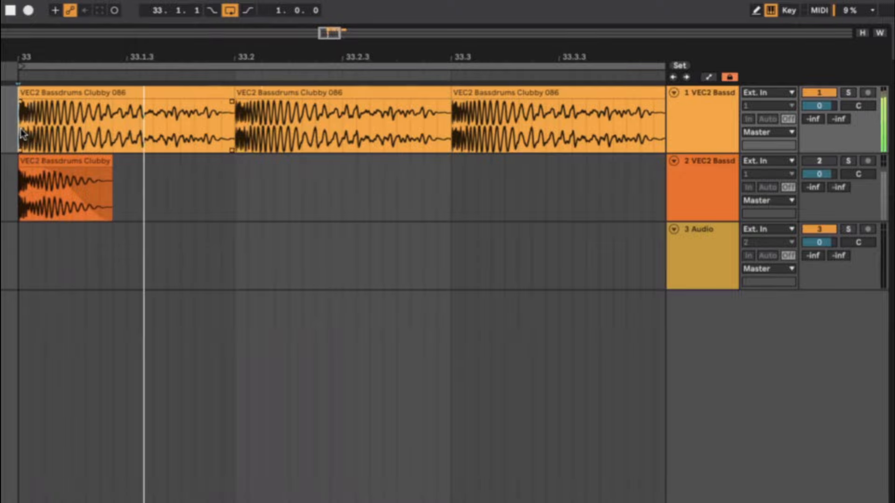
key("space")
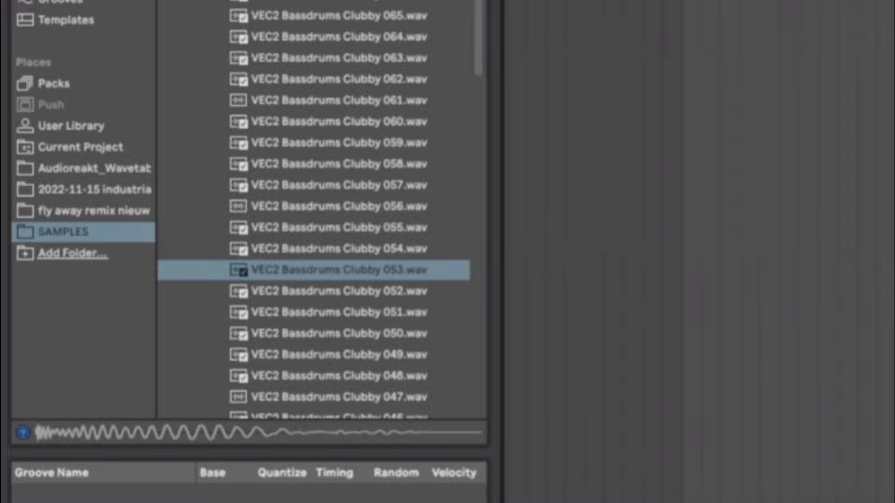
Step: Preview the Clubby 053 and 052 samples repeatedly in the browser to compare the two kicks
left_click(424, 279)
left_click(398, 285)
left_click(390, 275)
left_click(384, 297)
left_click(383, 267)
key("Down")
key("Up")
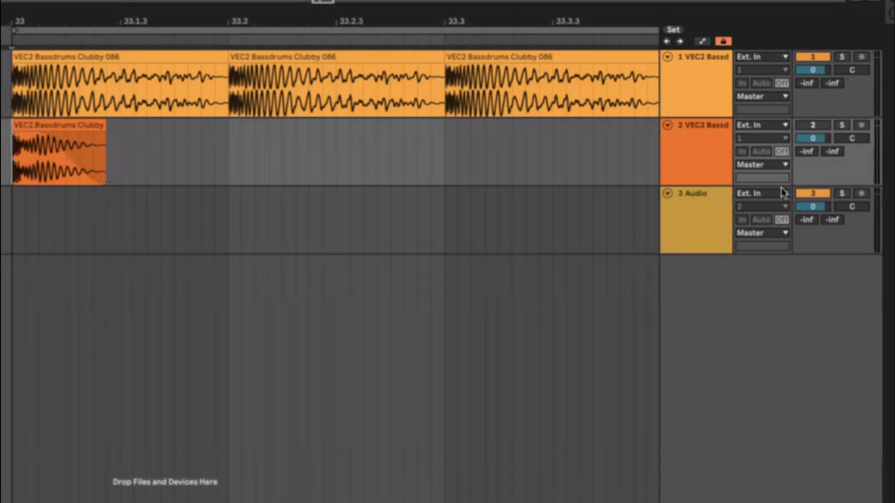
Step: Reactivate and solo track 2, and shorten the Clubby 053 clip's fade-out by starting it later while auditioning the clip
left_click(815, 126)
left_click(842, 125)
key("space")
key("space")
key("space")
left_click_drag(34, 135, 67, 135)
key("space")
key("space")
key("space")
key("space")
key("space")
key("space")
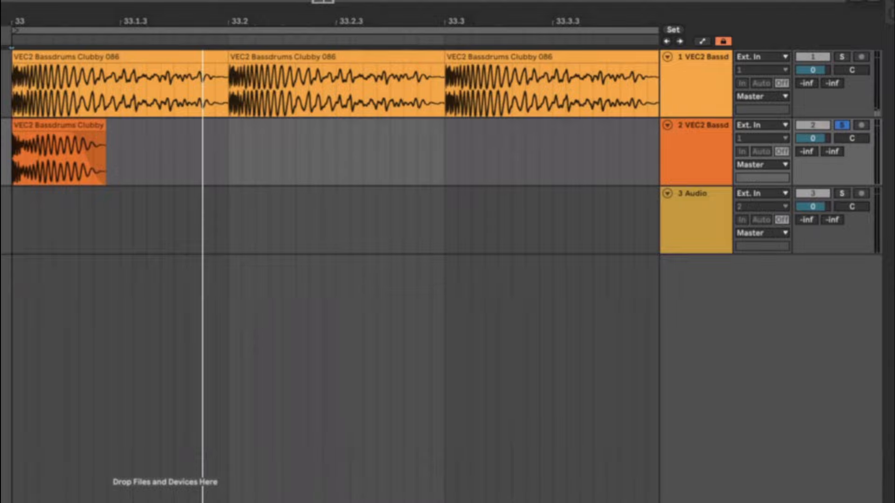
Step: Adjust the end fade of the Clubby 053 clip on track 2 again and replay it
left_click_drag(106, 131, 56, 136)
key("space")
key("space")
key("space")
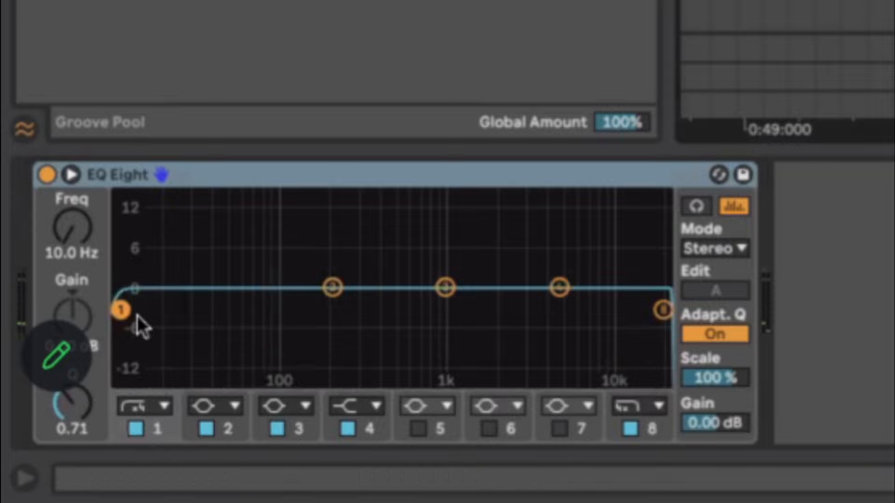
Step: On track 2's EQ Eight, raise the band 1 low cut, lower the band 4 shelf at 5.05 kHz and set the band 8 high cut to 19.4 kHz
left_click_drag(122, 310, 175, 314)
left_click_drag(560, 287, 560, 309)
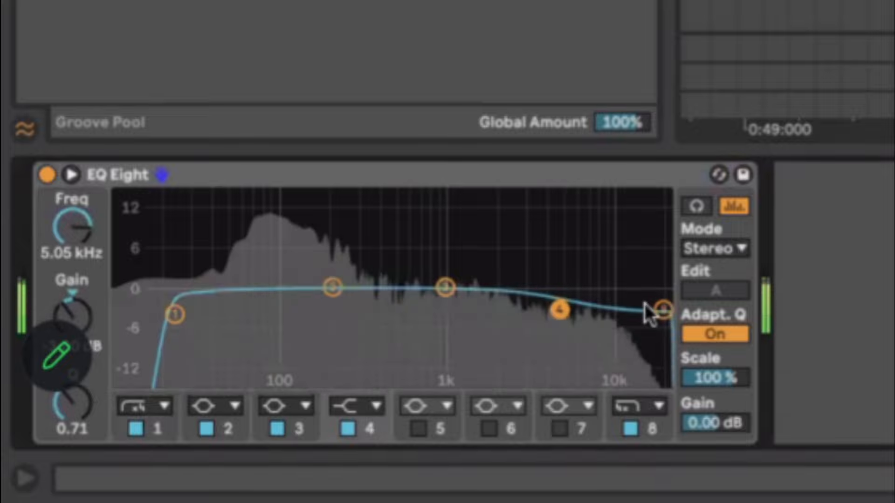
left_click_drag(662, 310, 653, 320)
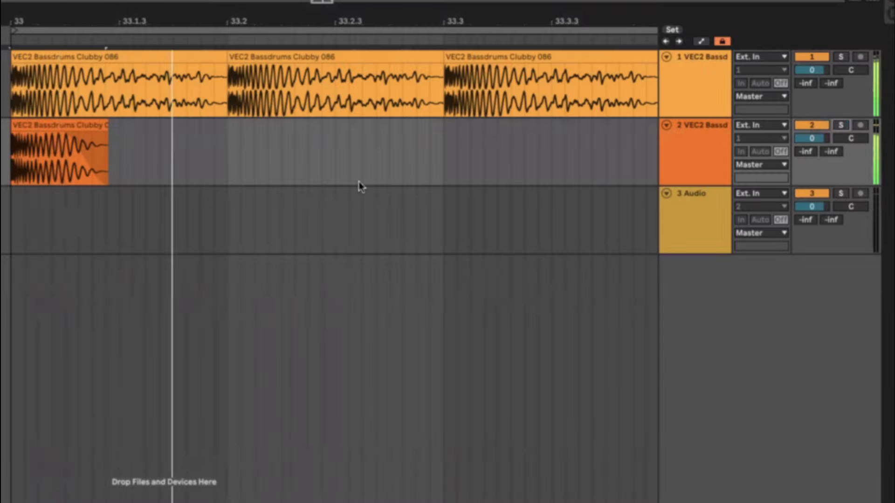
Step: Invert the phase of both left and right channels in Utility on track 2 and play the layered kicks
left_click(51, 135)
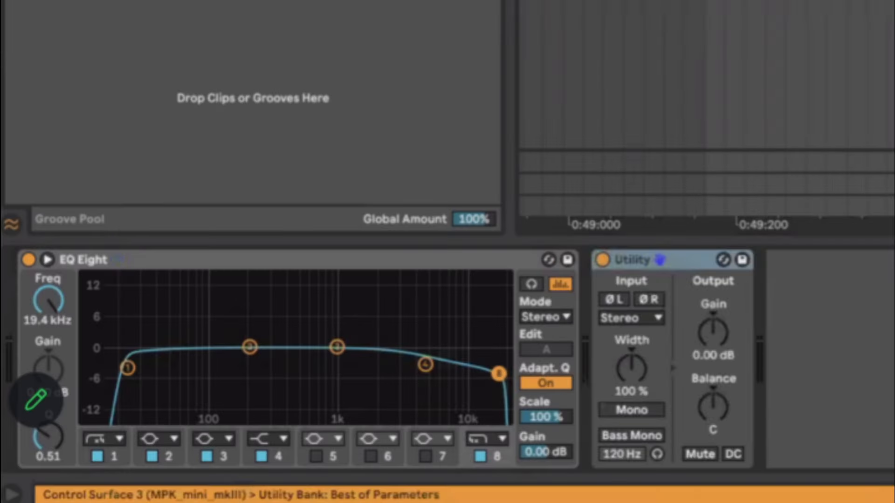
left_click(622, 300)
left_click(650, 300)
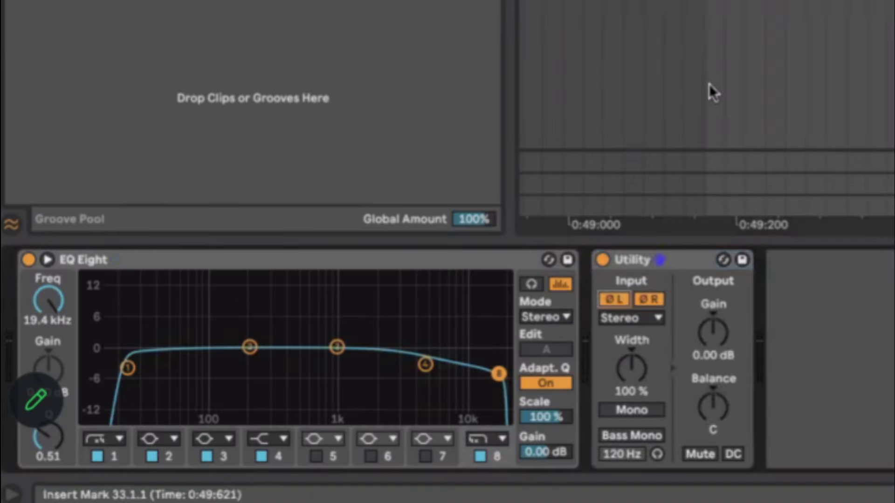
key("space")
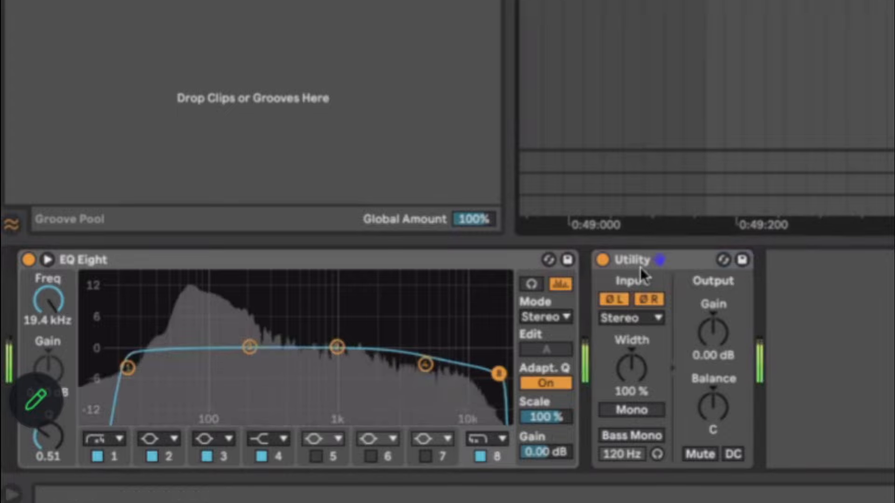
Step: Play the layered kicks repeatedly with track 2's Utility bypassed and active to compare the phase inversion, and leave Utility active
left_click(603, 259)
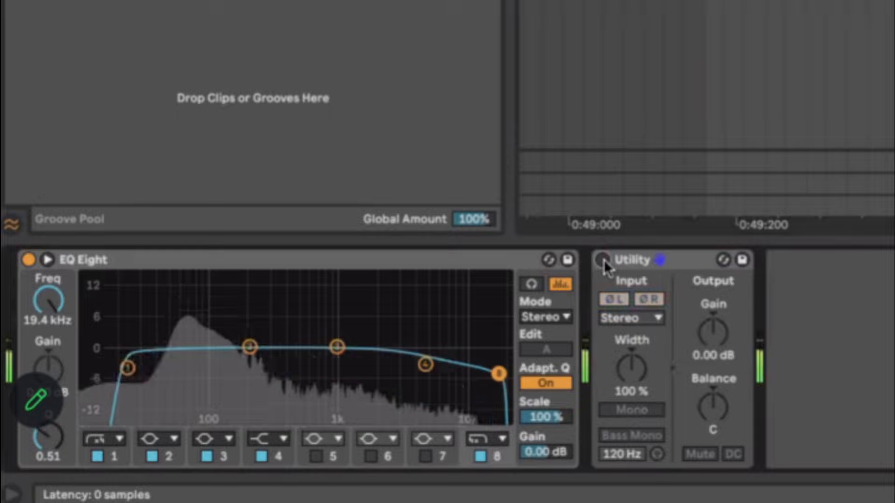
left_click(603, 259)
key("space")
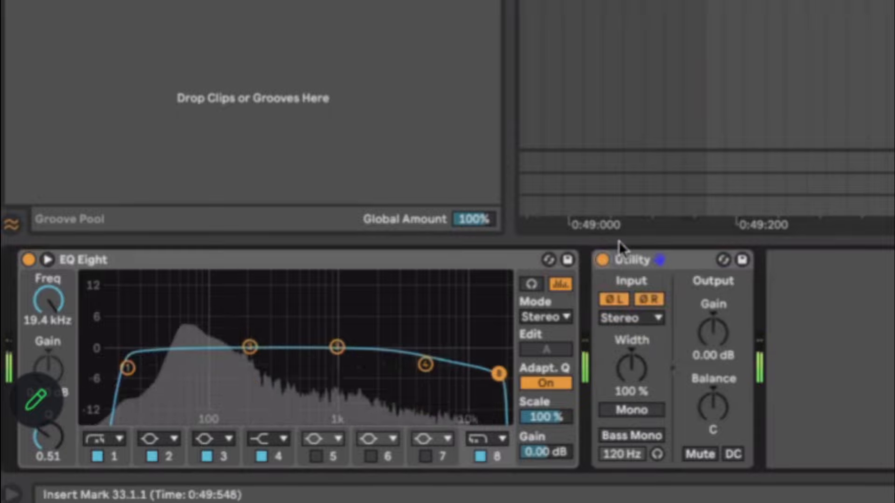
key("space")
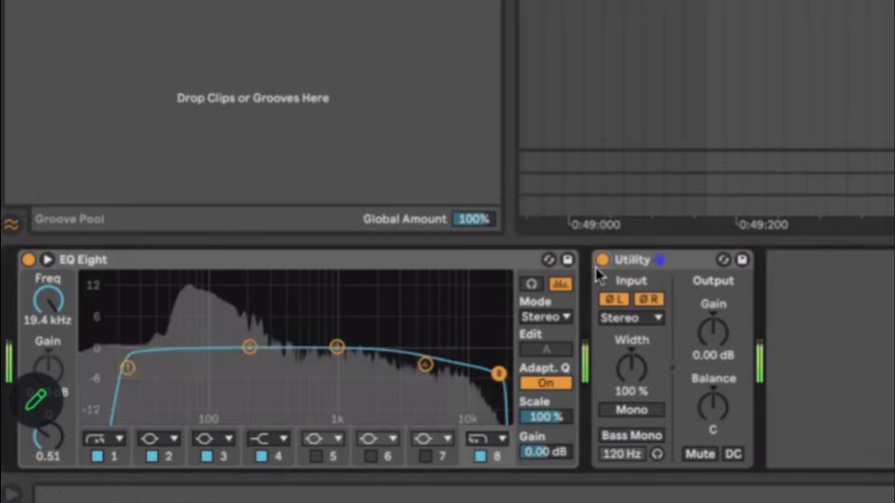
left_click(603, 260)
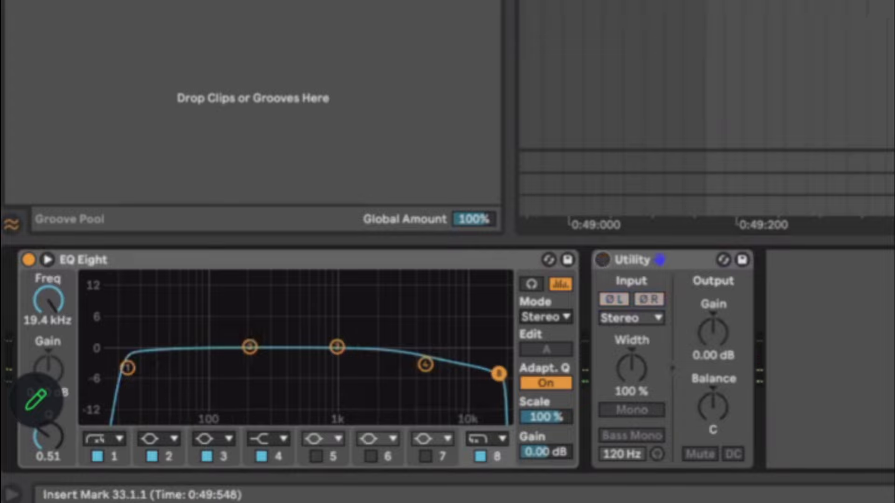
key("space")
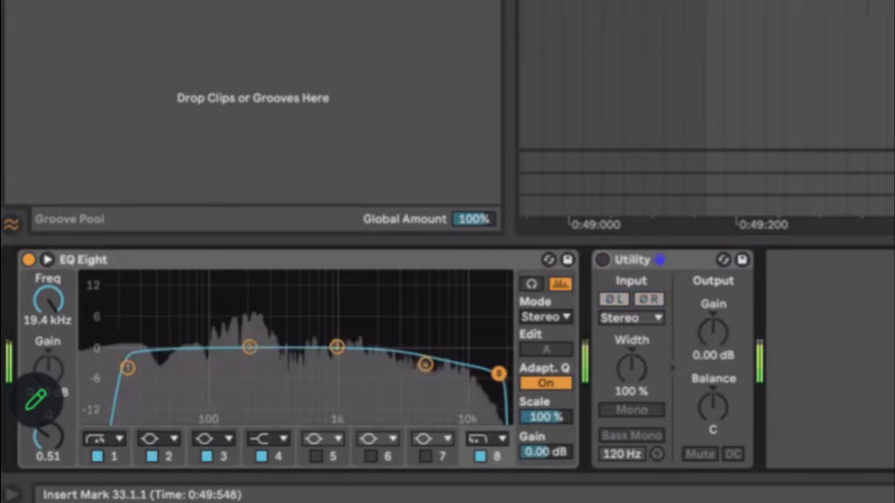
key("space")
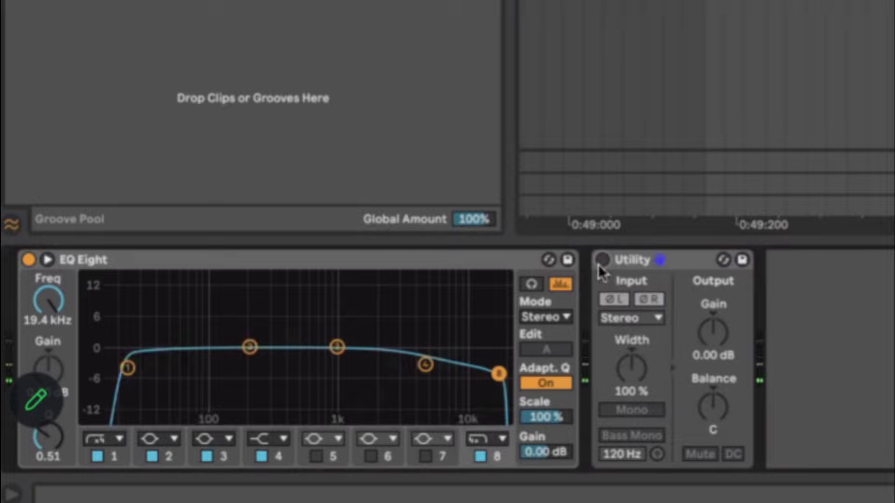
left_click(602, 260)
key("space")
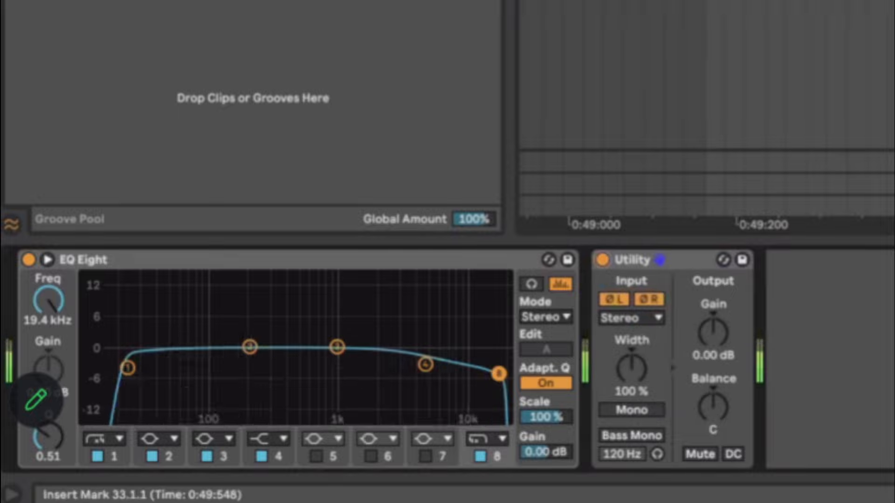
key("space")
Step: Select the one-beat range from 33 to 33.2 on track 2 and duplicate it three times to fill the bar with second kicks
left_click(894, 70)
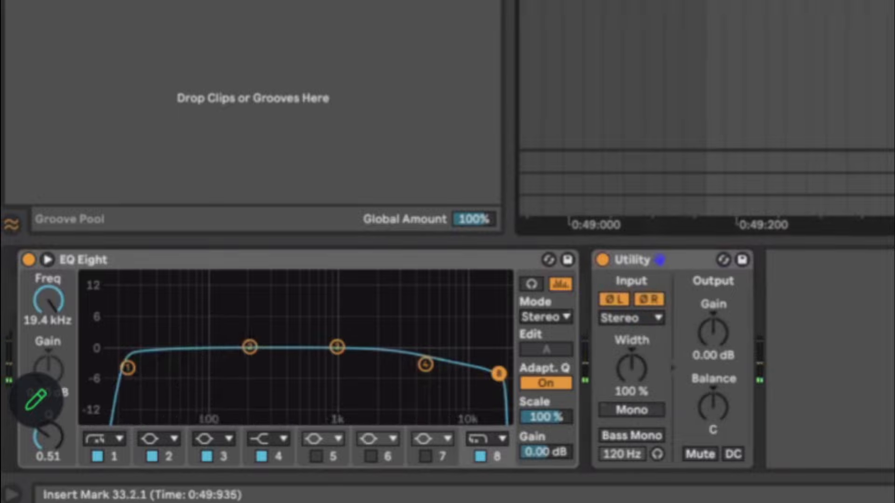
key("minus")
left_click(692, 262)
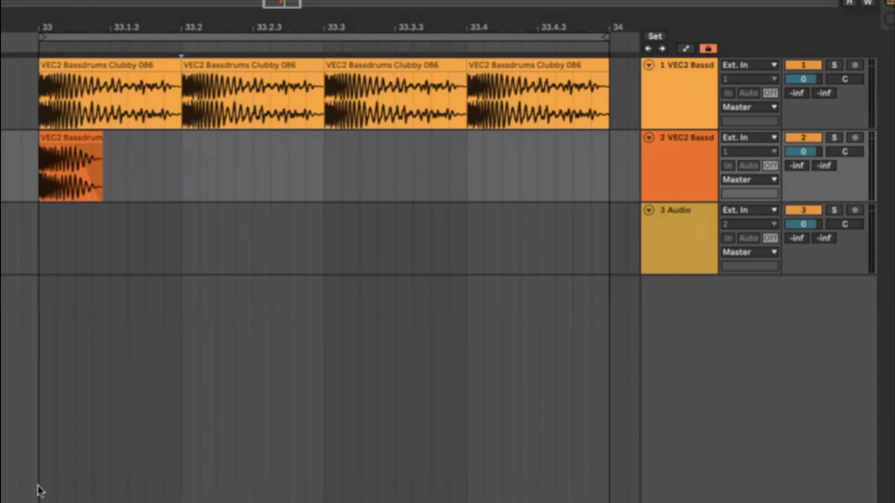
left_click_drag(40, 183, 180, 180)
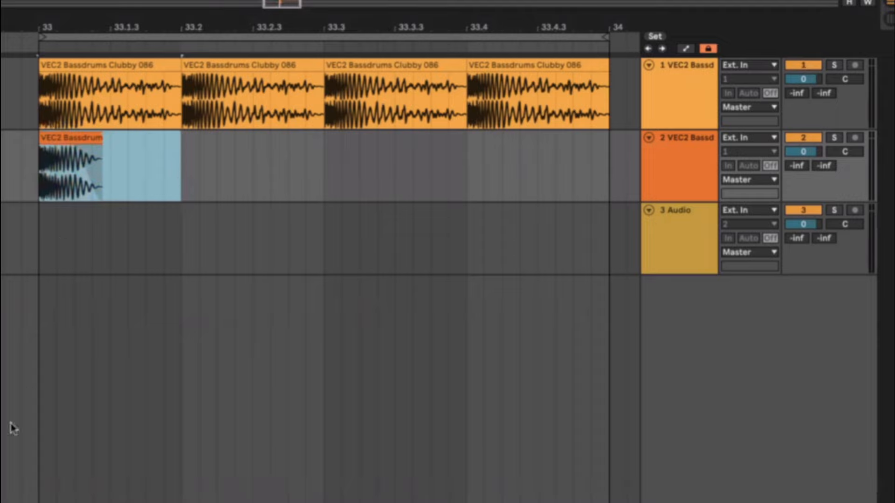
mouse_move(68, 188)
left_click(56, 233)
left_click_drag(39, 171, 181, 170)
key("ctrl+d")
key("ctrl+d")
key("ctrl+d")
left_click(22, 179)
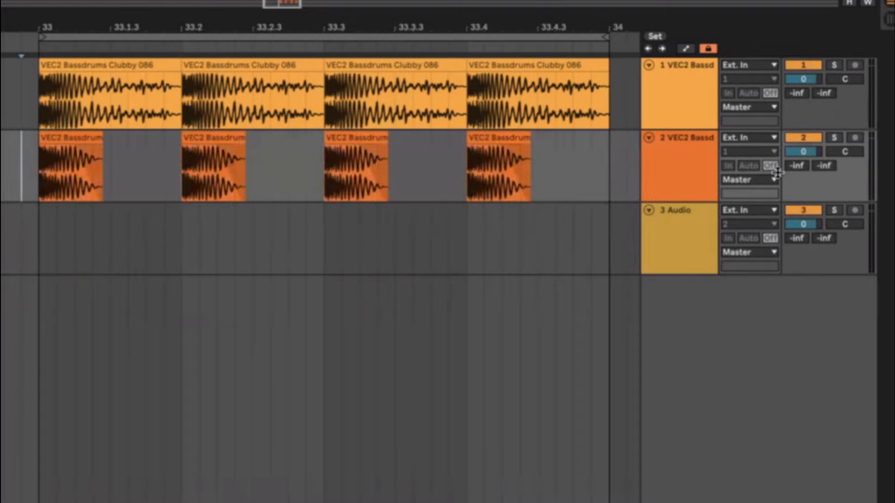
Step: Group the two kick tracks together
left_click(669, 90, "shift")
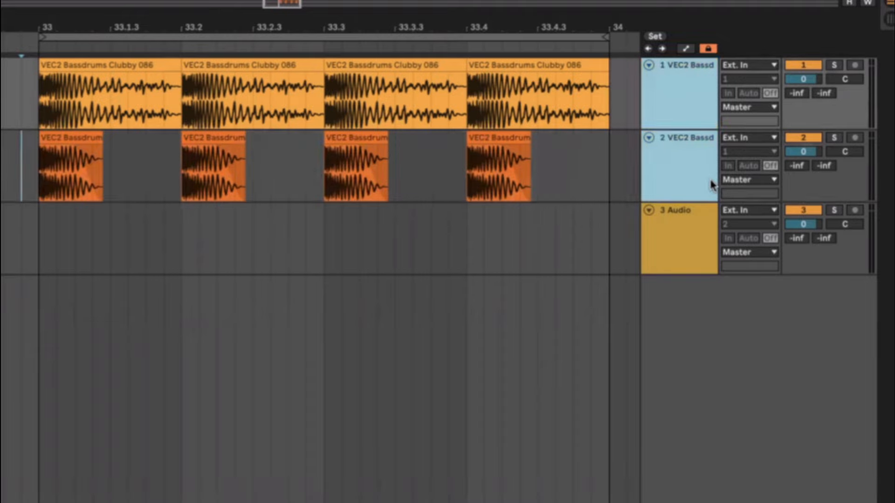
key("ctrl+g")
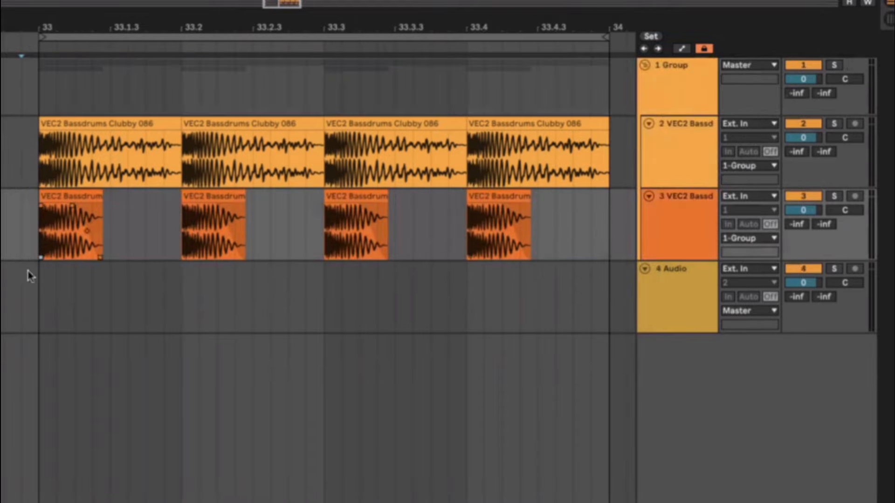
left_click(35, 243)
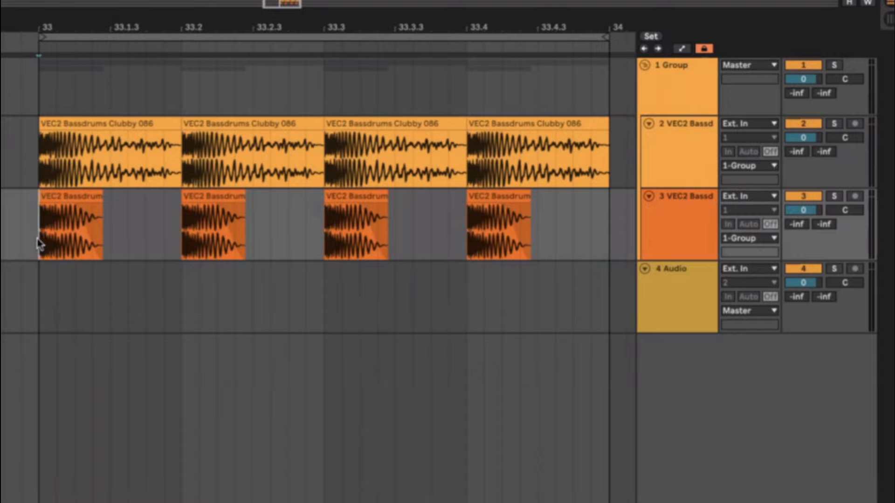
Step: Nudge the first Clubby 051 clip on track 3 slightly later and duplicate its one-beat range over the bar's remaining beats
scroll(72, 244, "up", 5)
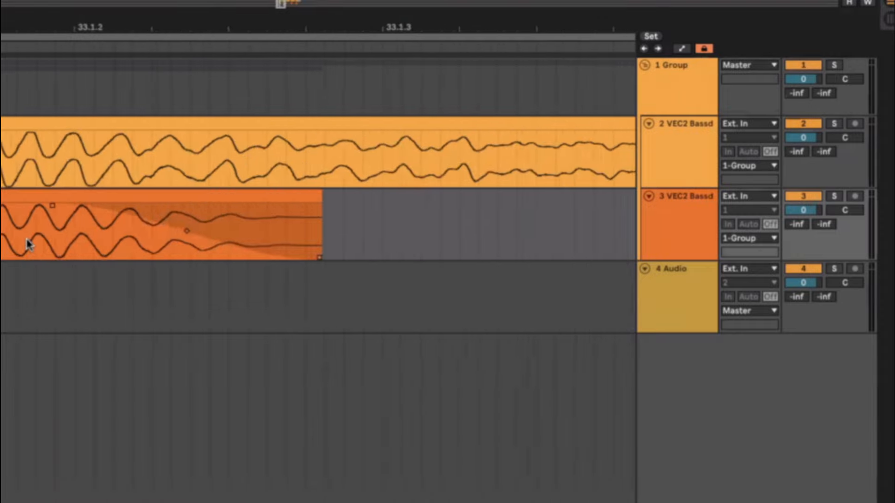
scroll(28, 244, "down", 2)
scroll(2, 244, "down", 3)
left_click(3, 196)
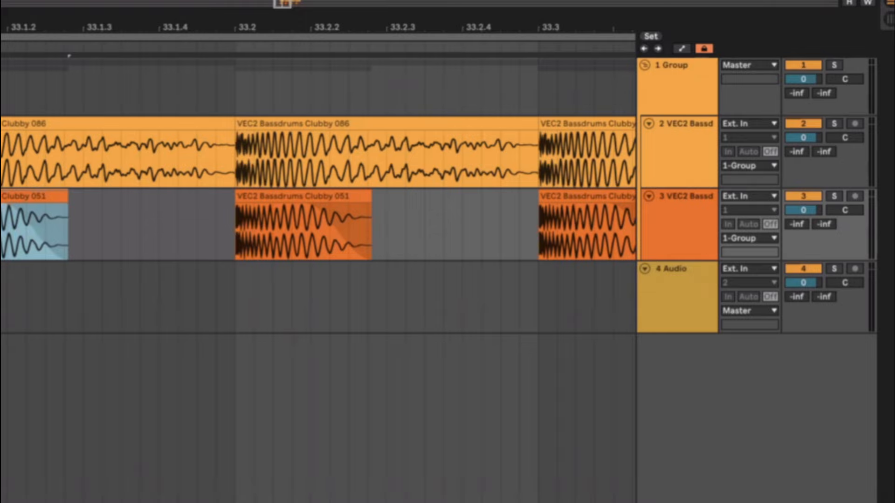
scroll(102, 306, "down", 3)
left_click(50, 215)
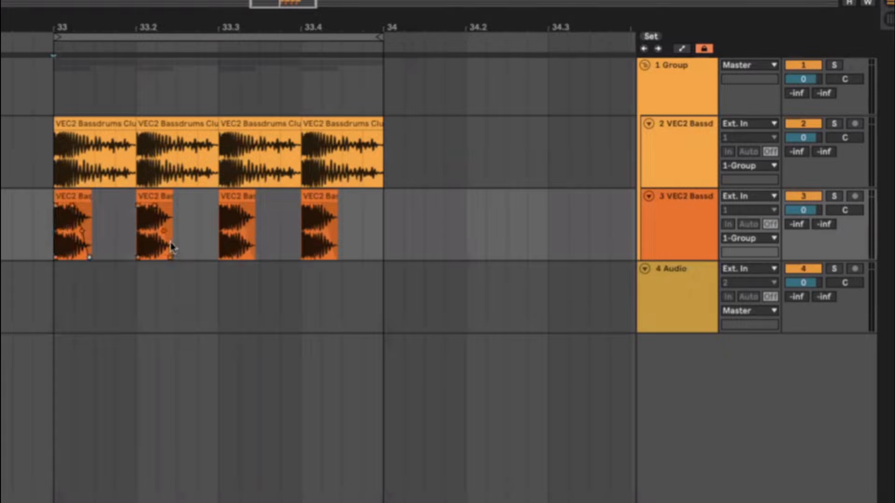
left_click_drag(50, 233, 128, 234)
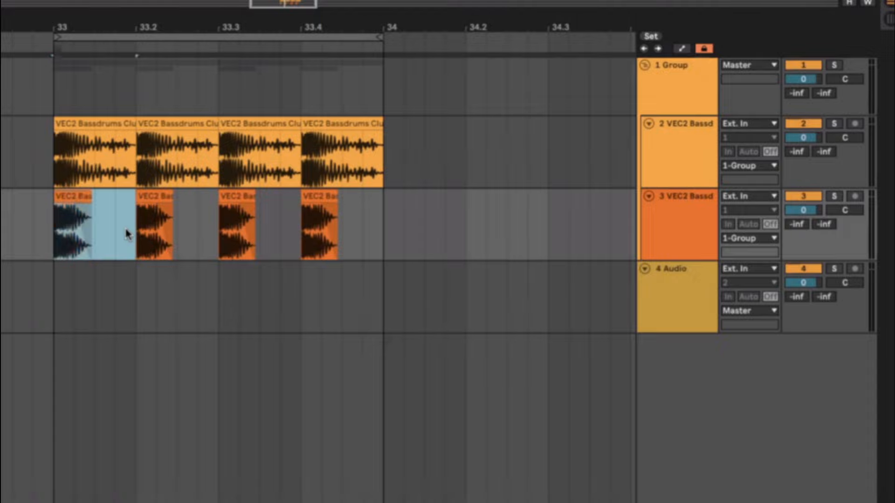
key("Right")
key("Right")
key("super+d")
left_click(65, 232)
left_click(59, 232)
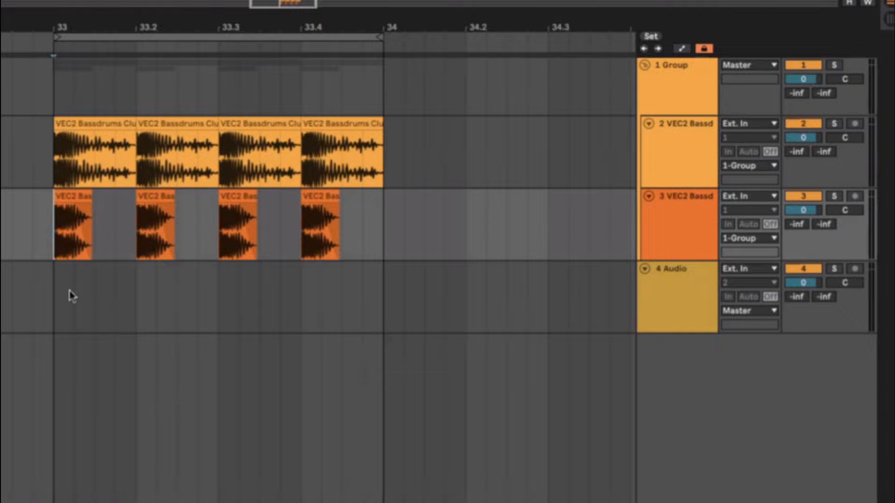
Step: Play the loop and lower track 3's volume to -2.5 dB
key("space")
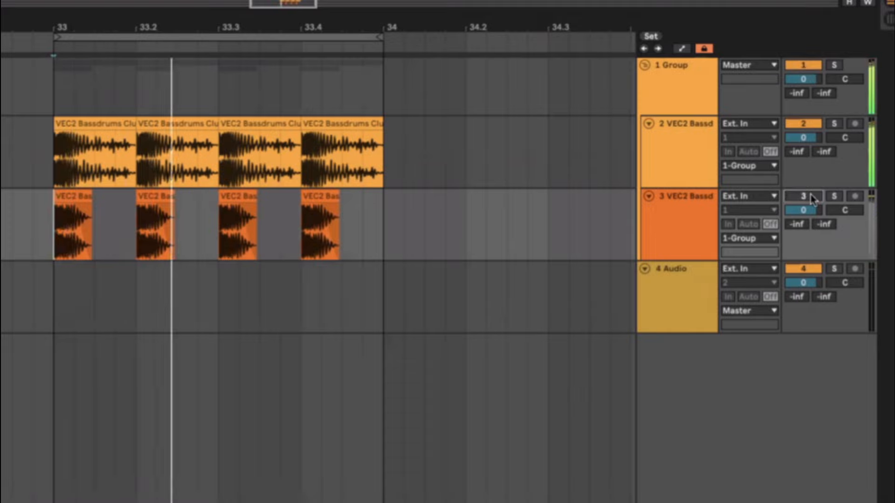
left_click_drag(804, 210, 803, 222)
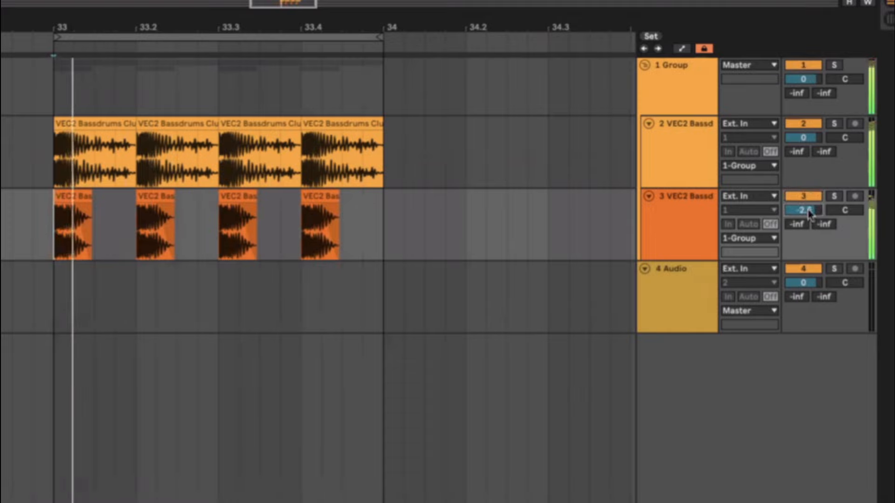
key("space")
left_click(40, 250)
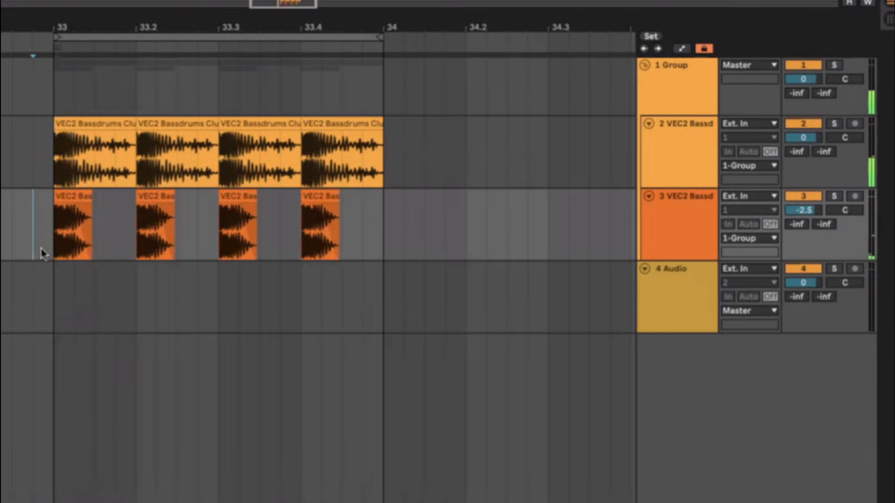
Step: Play the grouped kicks while examining their spectrum and levels in Voxengo SPAN on the master, and close the analyzer
scroll(42, 250, "up", 5)
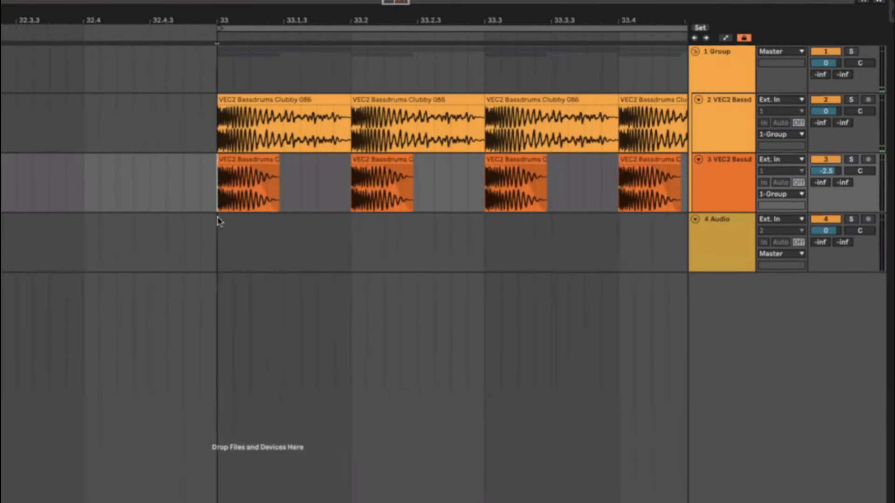
scroll(212, 225, "right", 2)
scroll(188, 246, "down", 2)
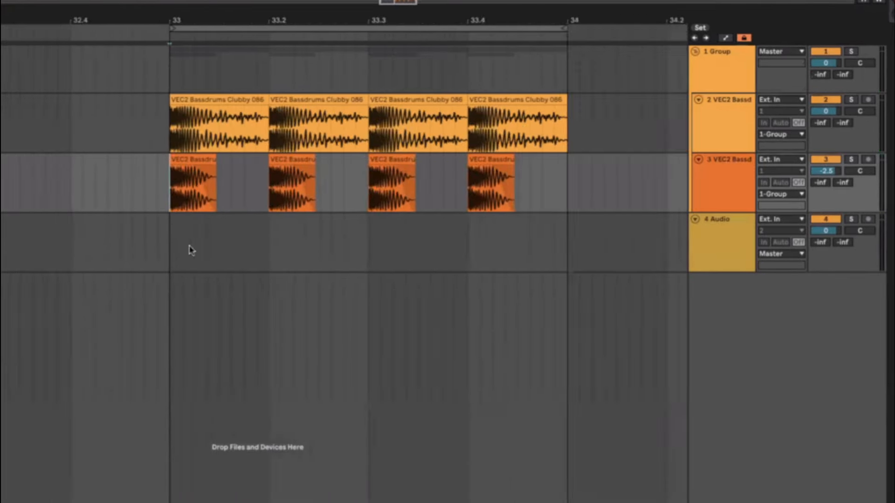
scroll(173, 210, "right", 2)
left_click(105, 80)
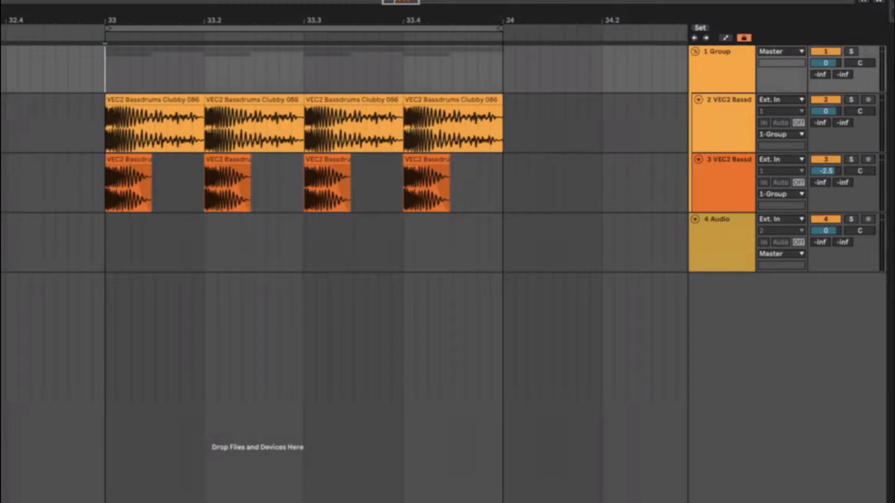
left_click(358, 372)
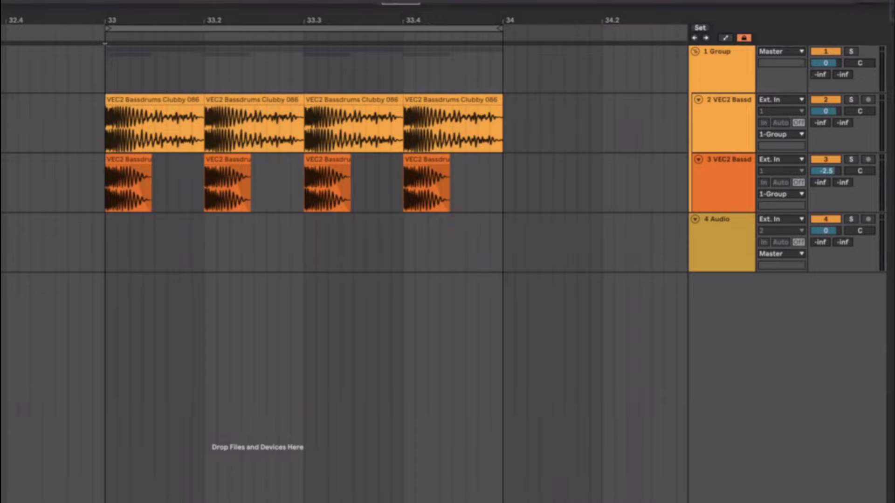
left_click_drag(139, 417, 138, 419)
key("space")
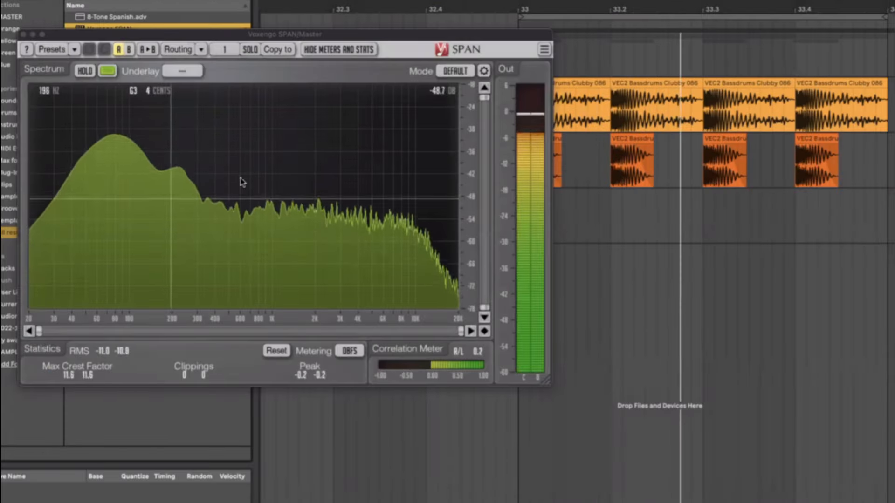
key("space")
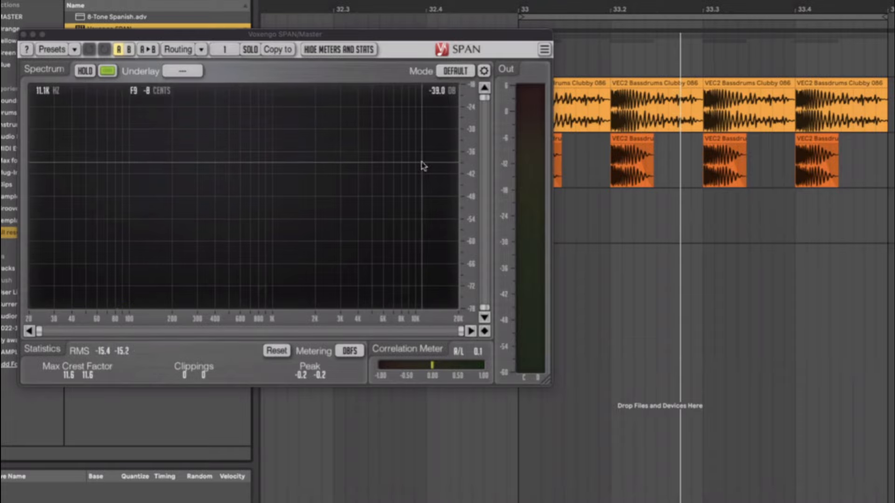
left_click(24, 35)
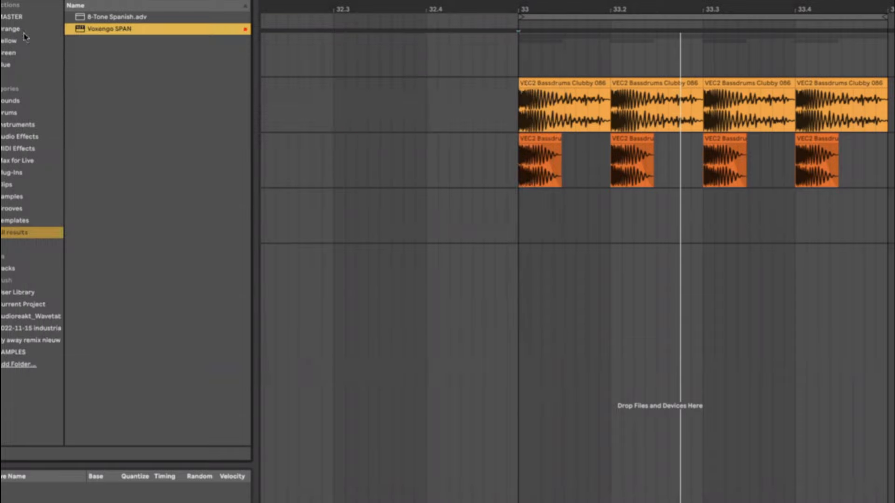
left_click(520, 170)
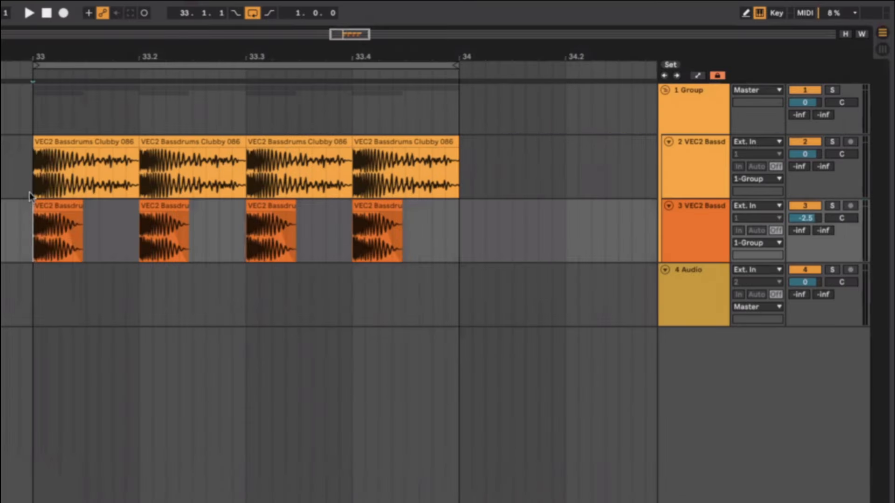
left_click(517, 127)
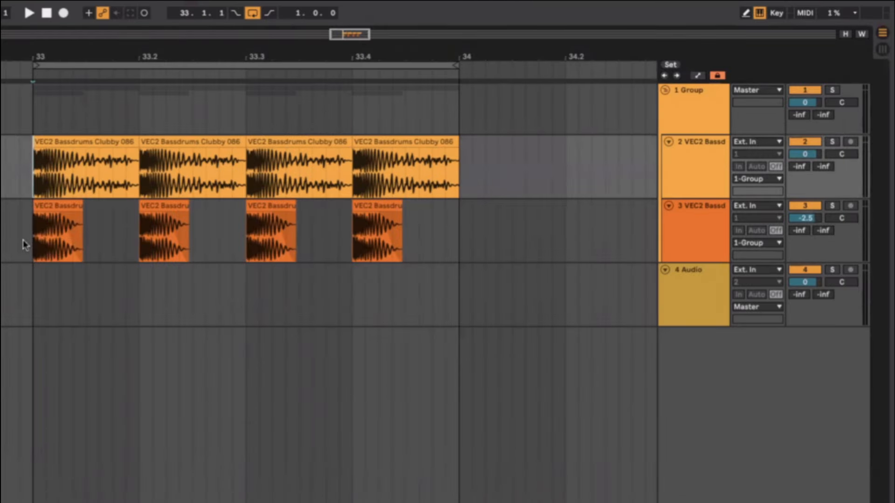
left_click(23, 244)
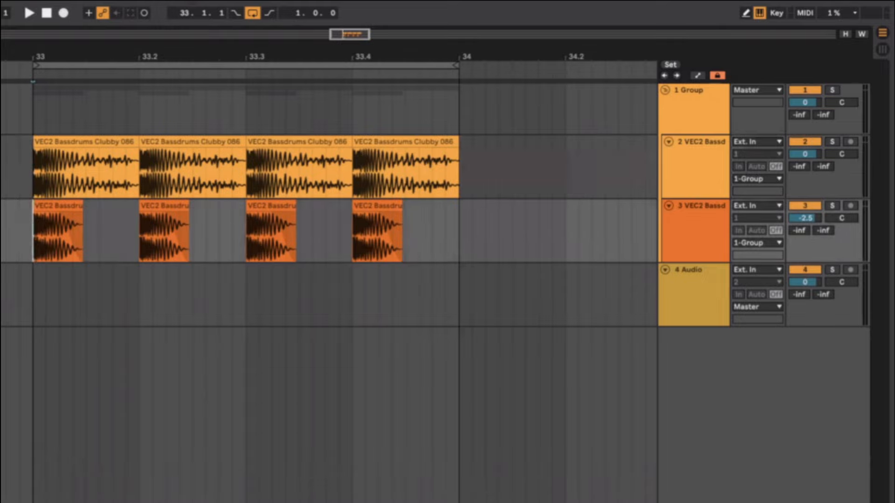
left_click(20, 233)
left_click(35, 238)
left_click(18, 249)
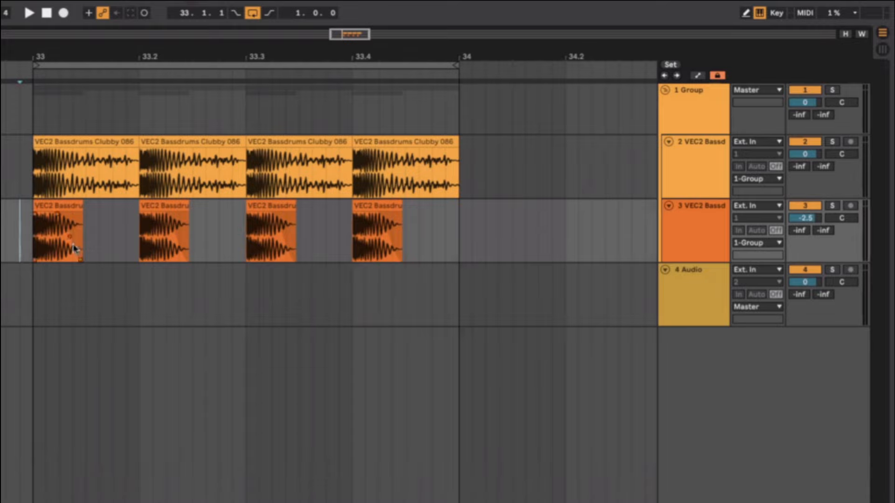
left_click(31, 240)
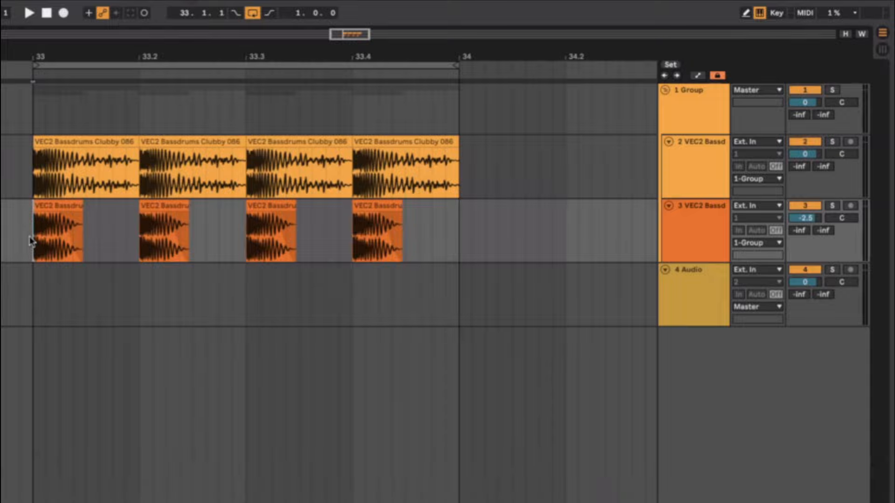
left_click(36, 119)
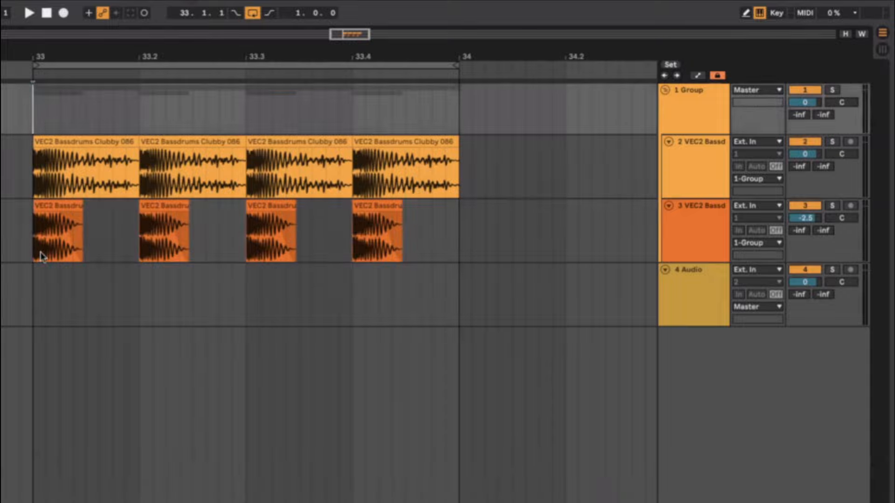
Step: Find the Utility effect in the browser and load it onto the kick group
key("super+f")
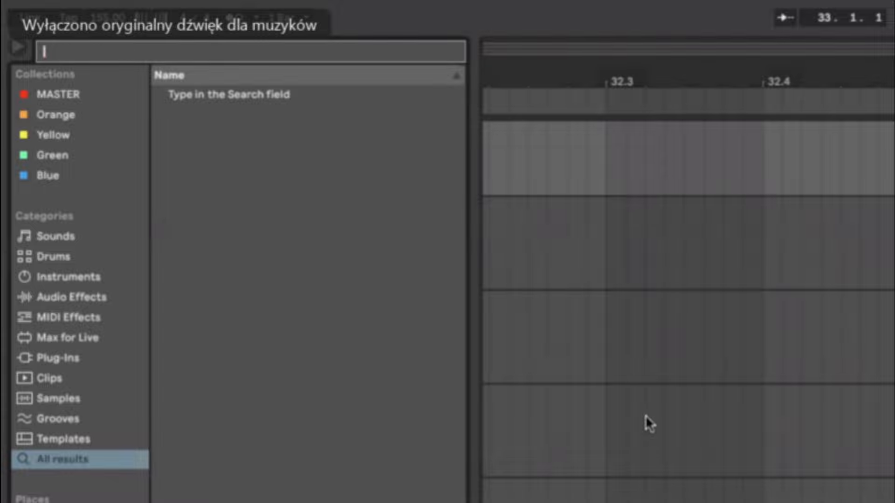
type("Ut")
double_click(214, 100)
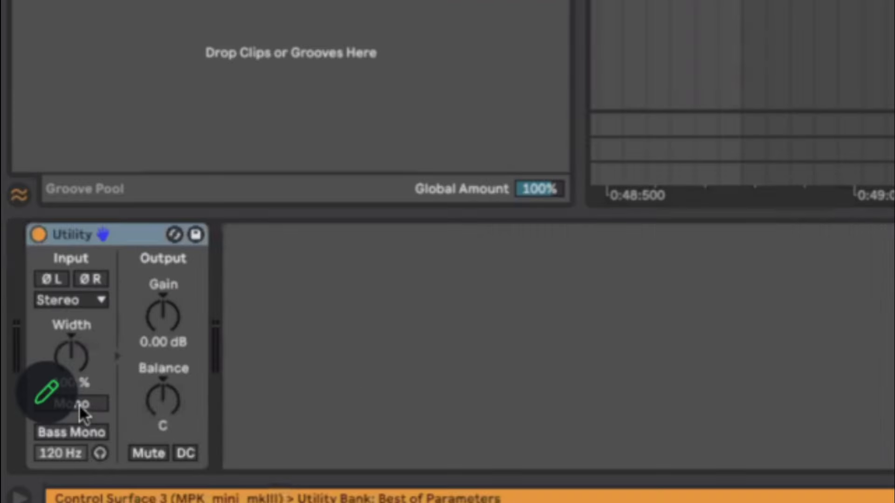
Step: Turn Utility's Mono off and Bass Mono on, raising its frequency to 189 Hz while auditioning the low band
left_click(80, 404)
left_click(74, 429)
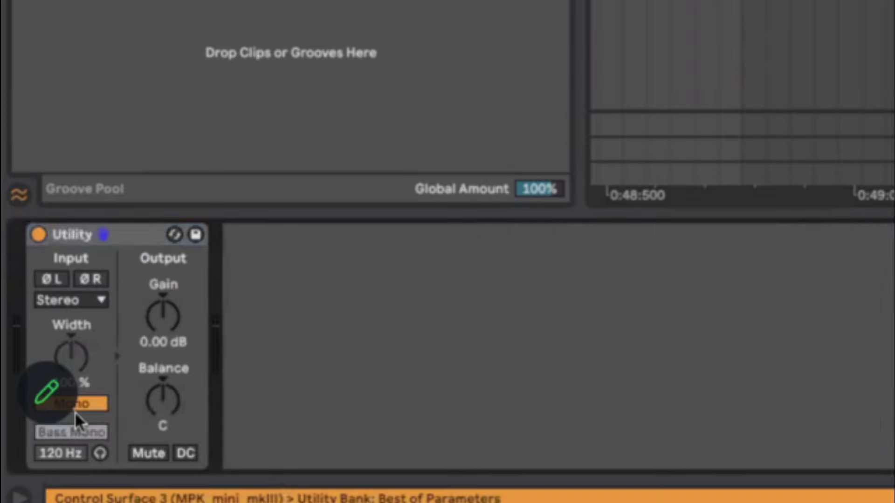
left_click(75, 408)
left_click_drag(80, 456, 81, 438)
left_click(100, 454)
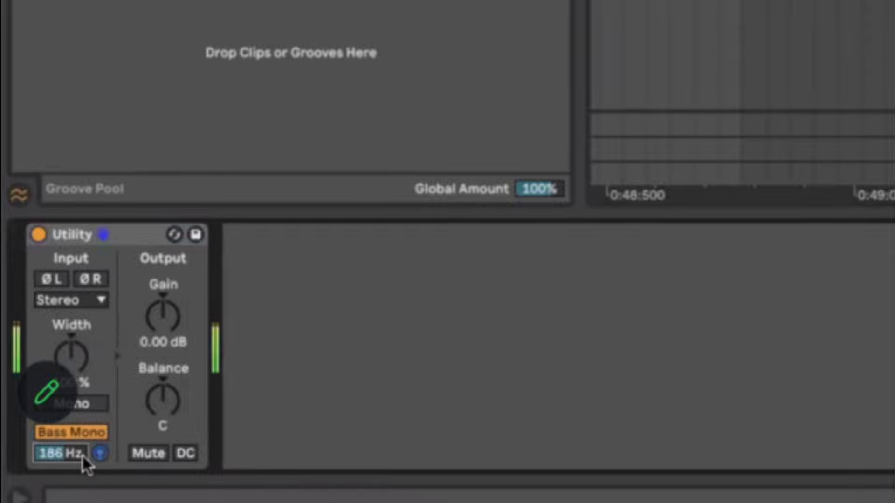
left_click(86, 457)
left_click(98, 455)
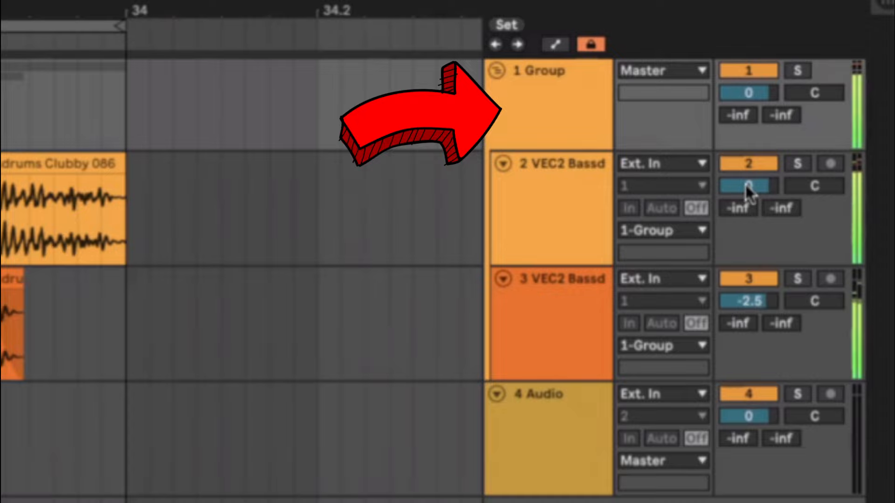
Step: Balance the kick layers by setting track 2's volume to -3.6 dB and lowering track 3 to about -7 dB, muting track 3 briefly to compare
left_click_drag(746, 185, 746, 203)
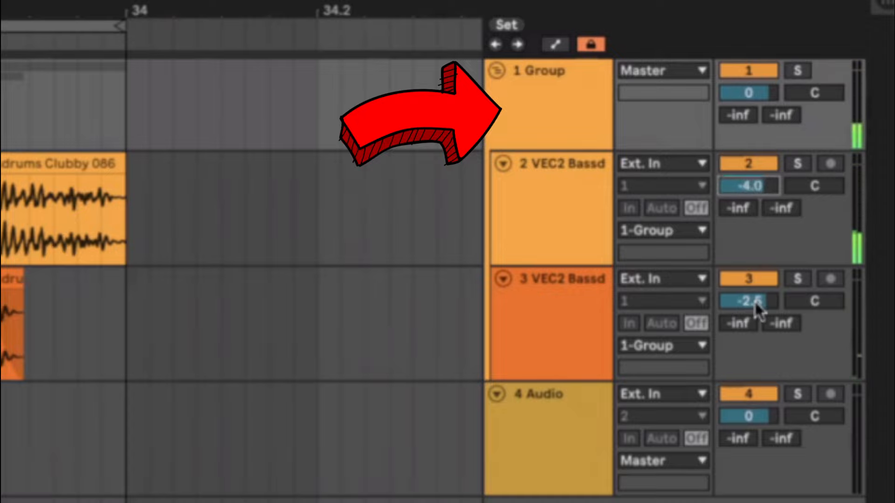
left_click_drag(767, 308, 769, 329)
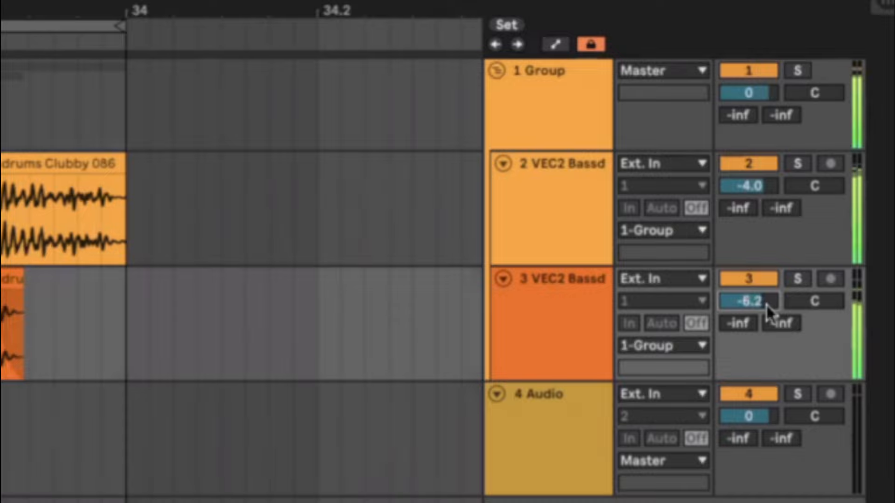
left_click(749, 185)
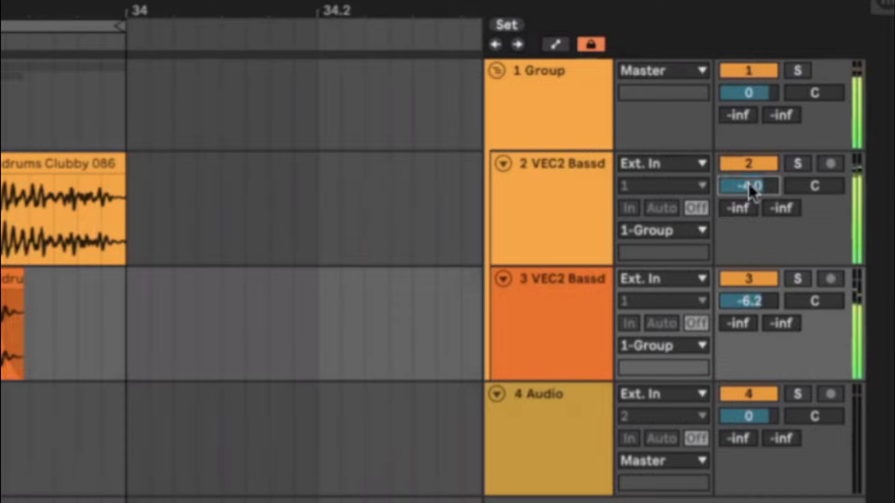
left_click_drag(750, 186, 746, 184)
left_click(755, 302)
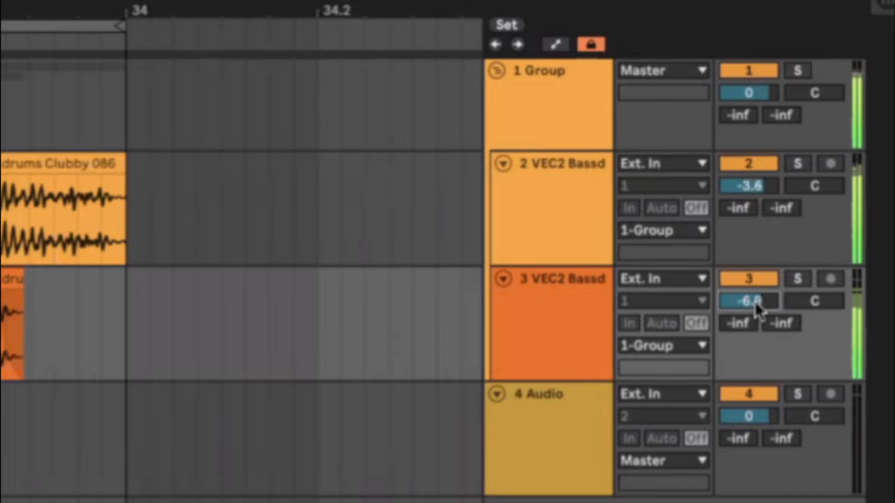
left_click(755, 275)
left_click(753, 278)
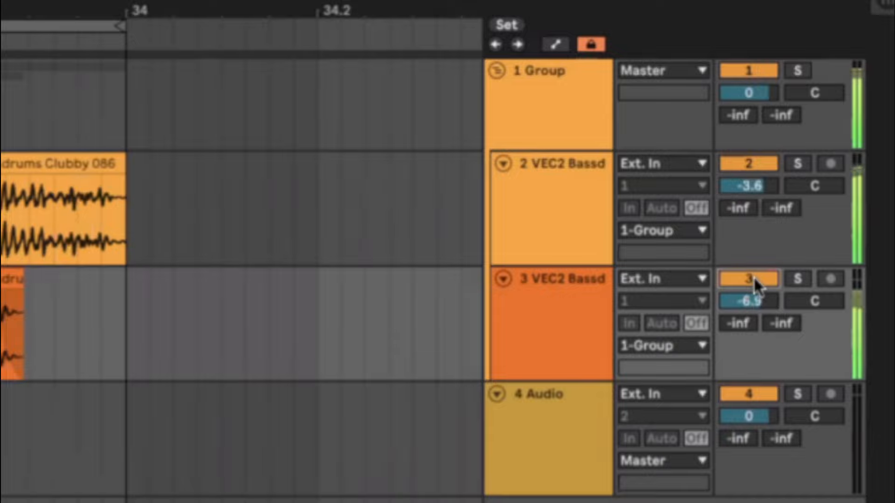
left_click(752, 301)
left_click_drag(752, 301, 755, 301)
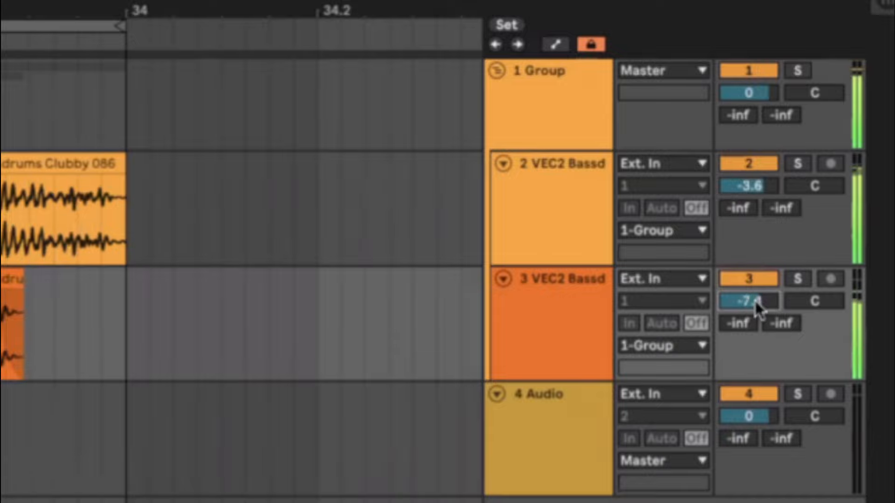
Step: Load MAGNETIC II from the Orange collection onto the kick group and reposition its window
left_click(546, 119)
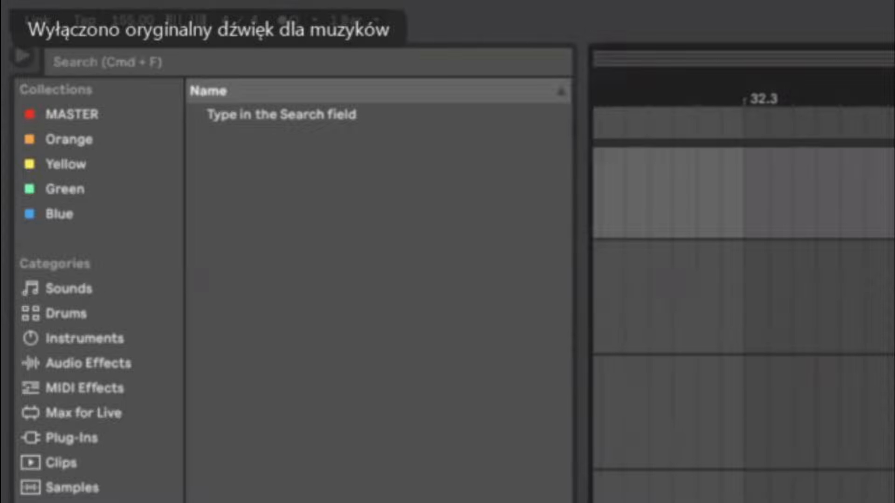
key("super+f")
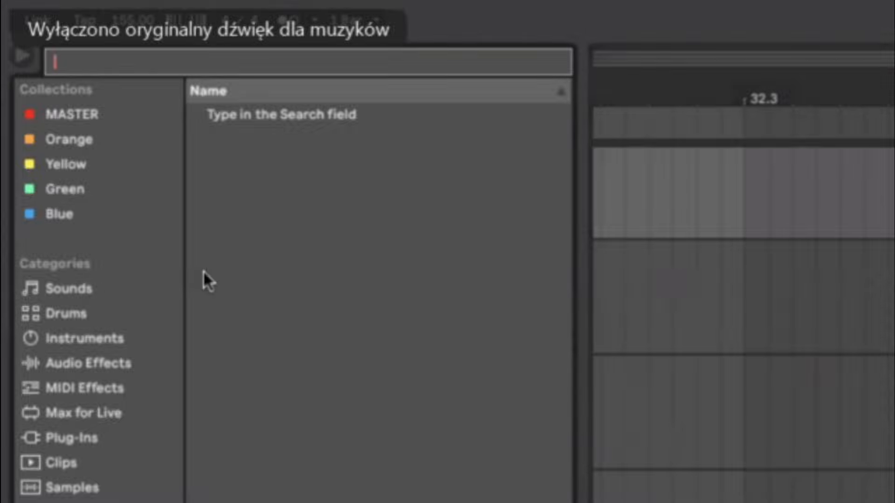
left_click(68, 115)
left_click(97, 138)
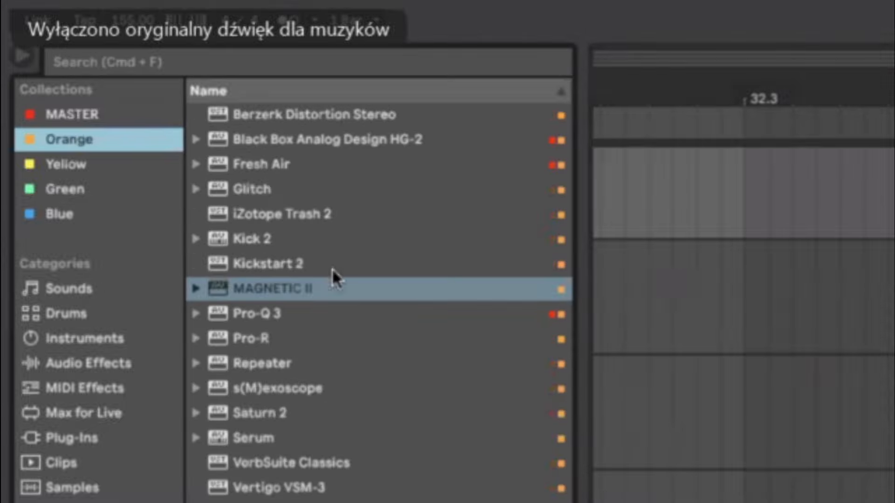
left_click(284, 289)
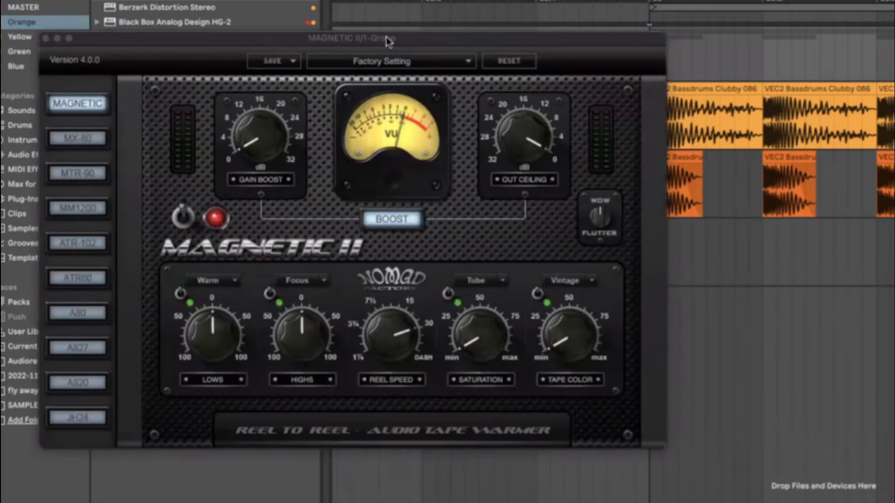
left_click_drag(386, 37, 347, 97)
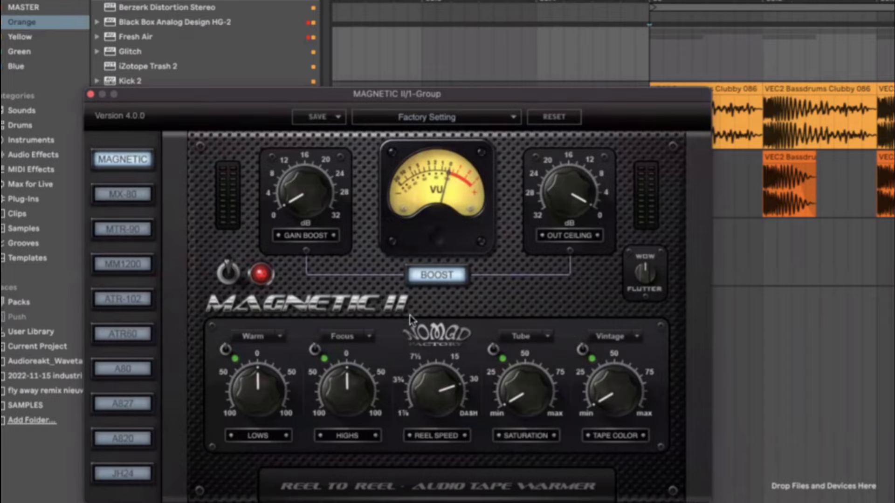
left_click_drag(334, 97, 367, 137)
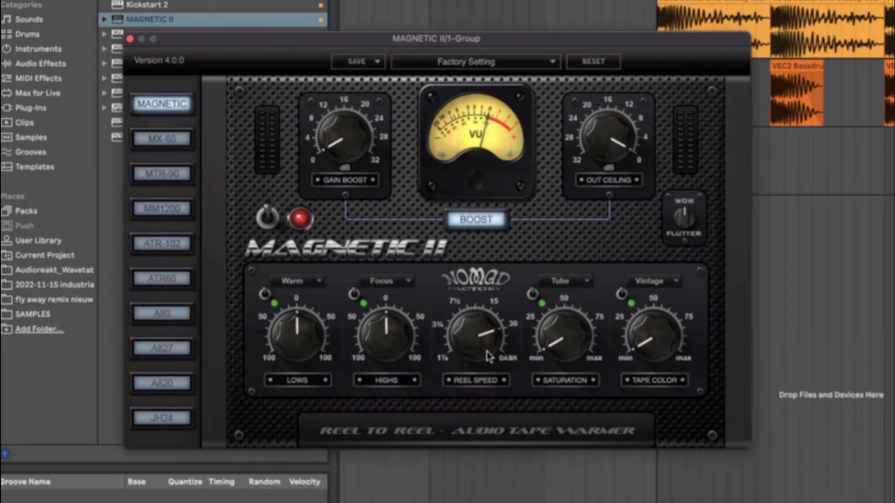
Step: Play the loop, set MAGNETIC II's reel speed to DASH and raise its Tube saturation to about 30
left_click_drag(488, 332, 471, 258)
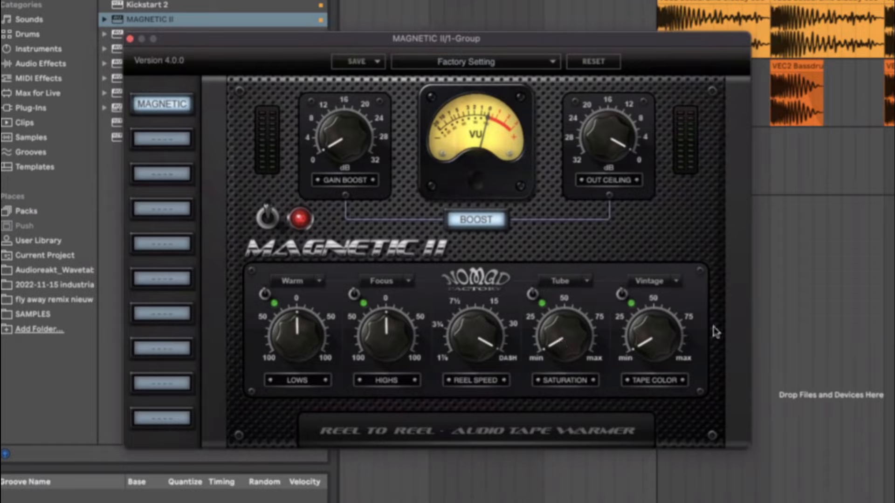
key("space")
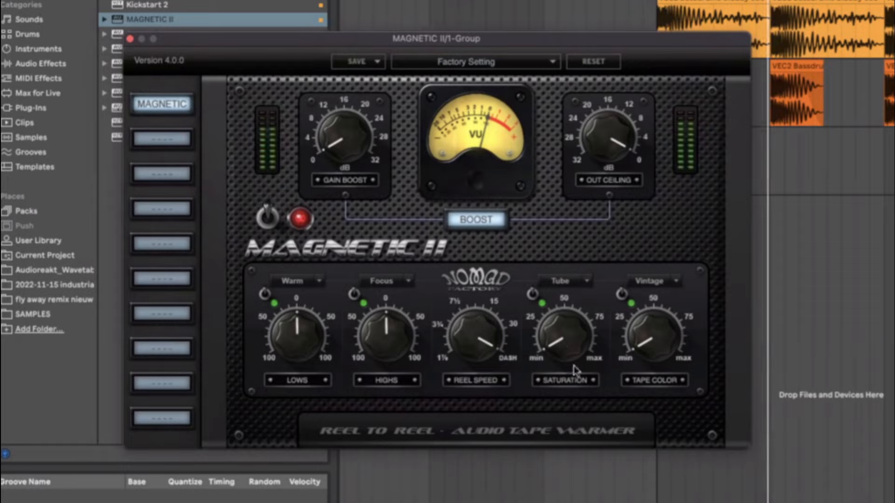
left_click_drag(559, 351, 547, 283)
left_click_drag(490, 326, 479, 299)
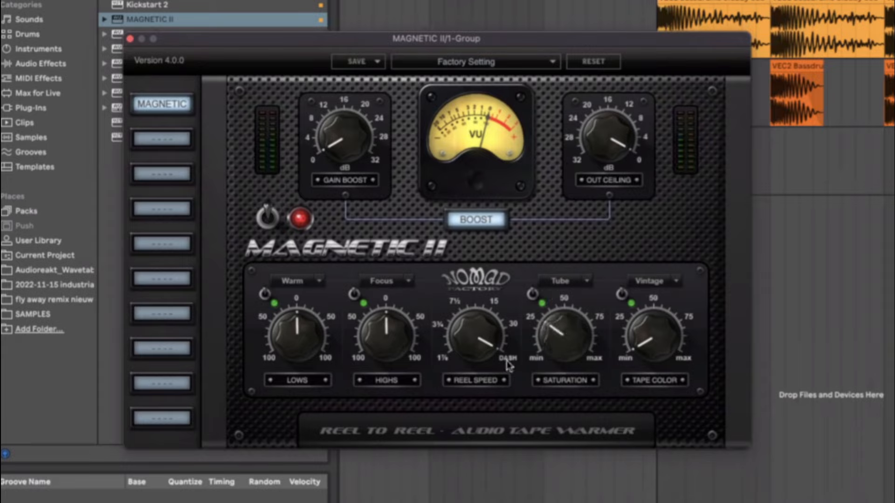
left_click_drag(481, 346, 482, 370)
left_click_drag(554, 366, 505, 395)
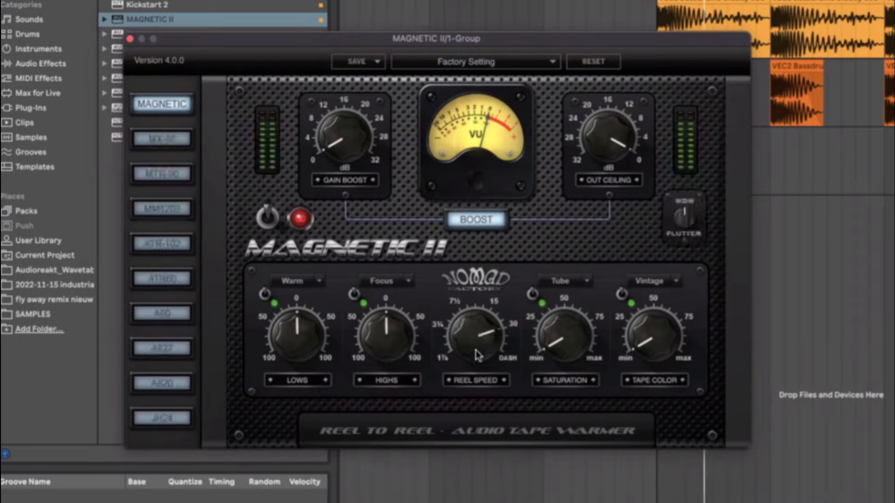
left_click_drag(476, 351, 478, 328)
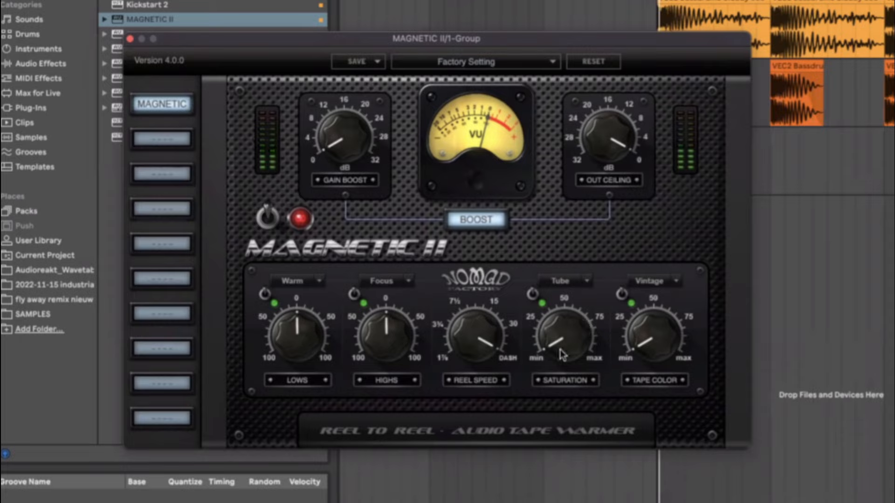
left_click_drag(559, 350, 538, 274)
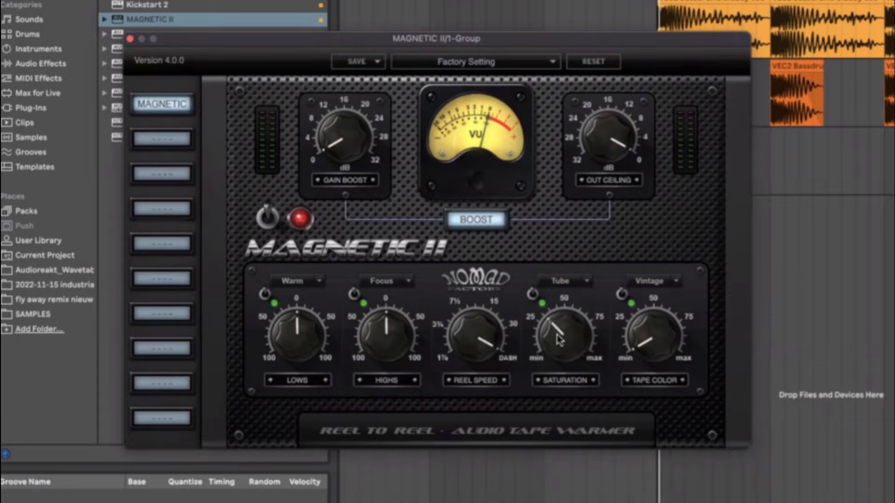
left_click_drag(560, 340, 516, 298)
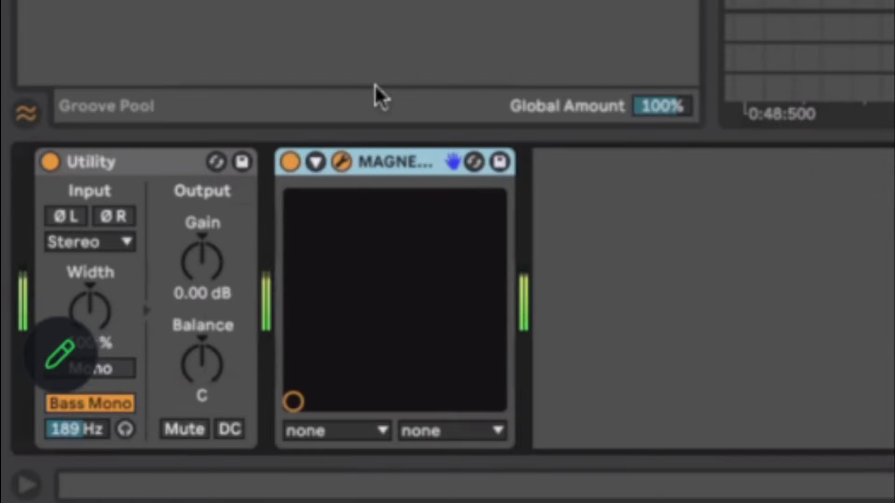
Step: Compare the kick group with MAGNETIC II bypassed and enabled, and reopen the plug-in's window
left_click(290, 163)
left_click(290, 163)
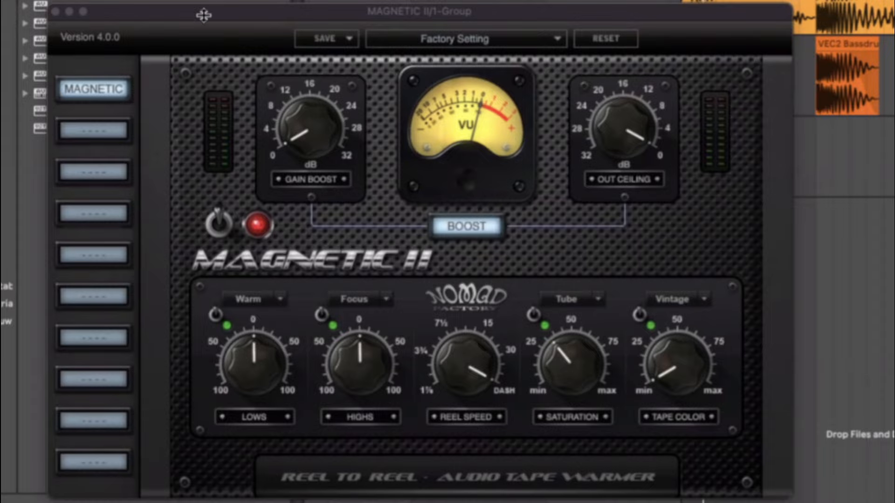
left_click_drag(206, 16, 240, 43)
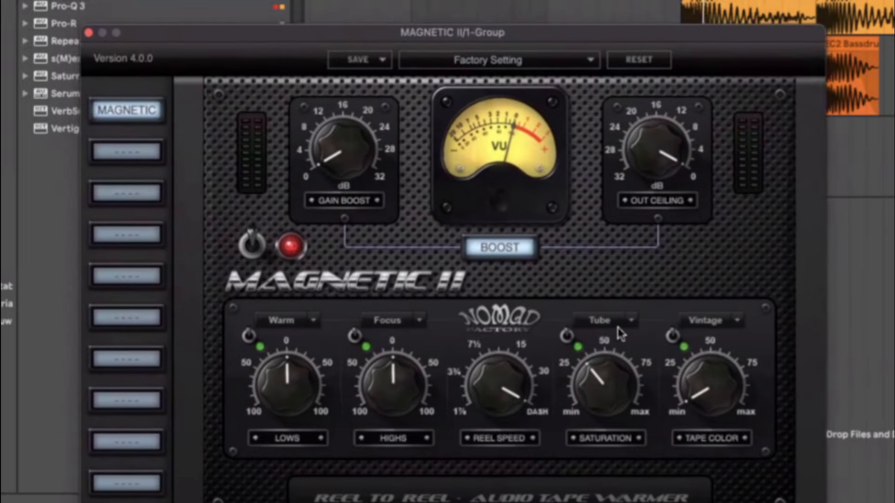
Step: Look through the saturation types, try the Modern tape color mode and return it to Vintage
left_click(632, 327)
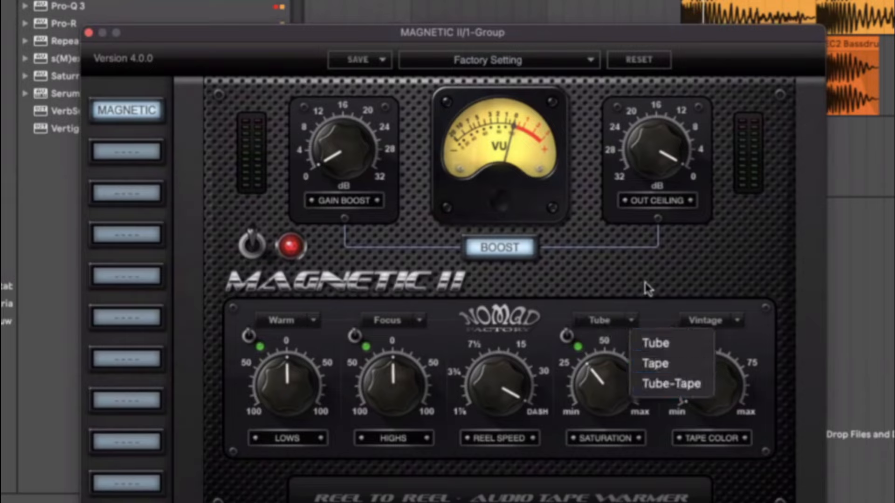
left_click(638, 324)
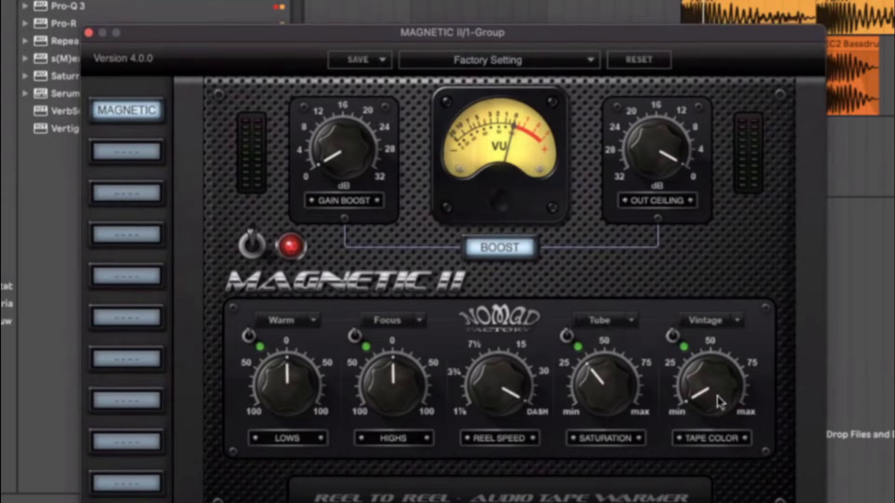
left_click(735, 324)
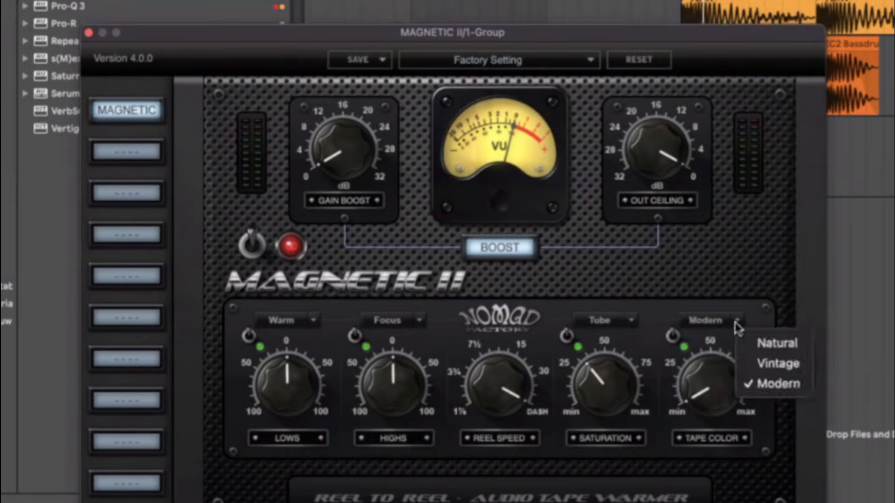
left_click(765, 365)
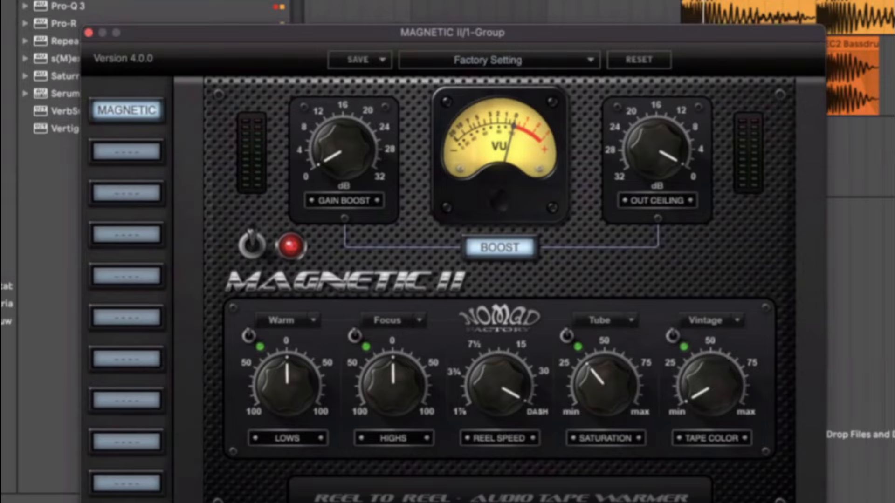
Step: Raise MAGNETIC II's saturation to about 40, try the lows and highs, and reset both to 0
left_click_drag(612, 398, 600, 371)
mouse_move(296, 386)
left_mouse_down()
mouse_move(292, 371)
mouse_move(295, 378)
left_mouse_up()
left_click_drag(374, 363, 371, 374)
double_click(276, 381)
double_click(384, 377)
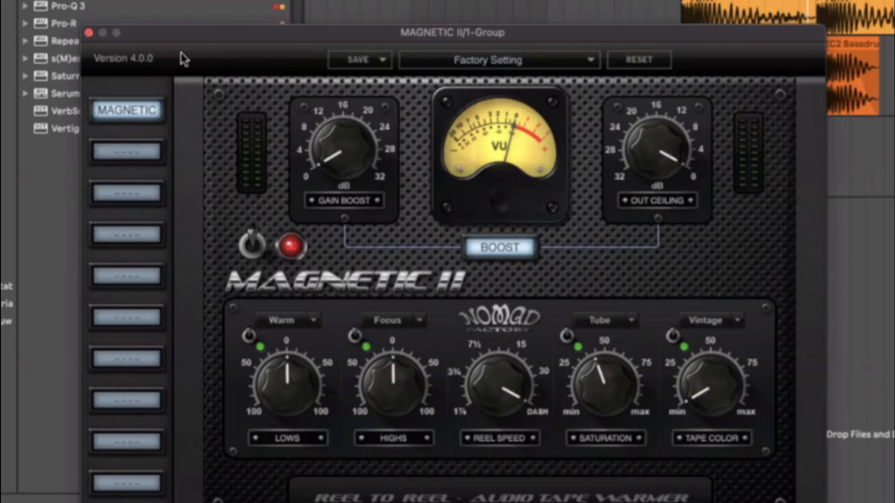
Step: Close the MAGNETIC II window and toggle the plug-in off and on to compare the processed and dry kick
left_click_drag(228, 38, 247, 84)
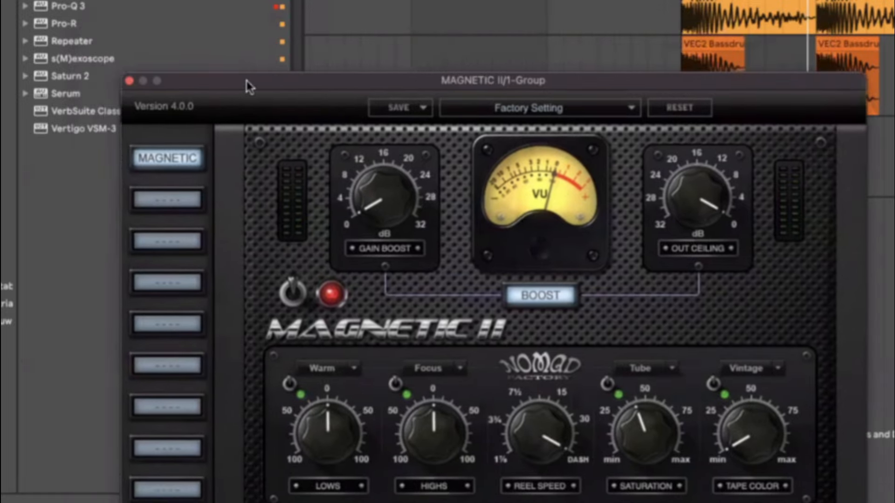
left_click(129, 82)
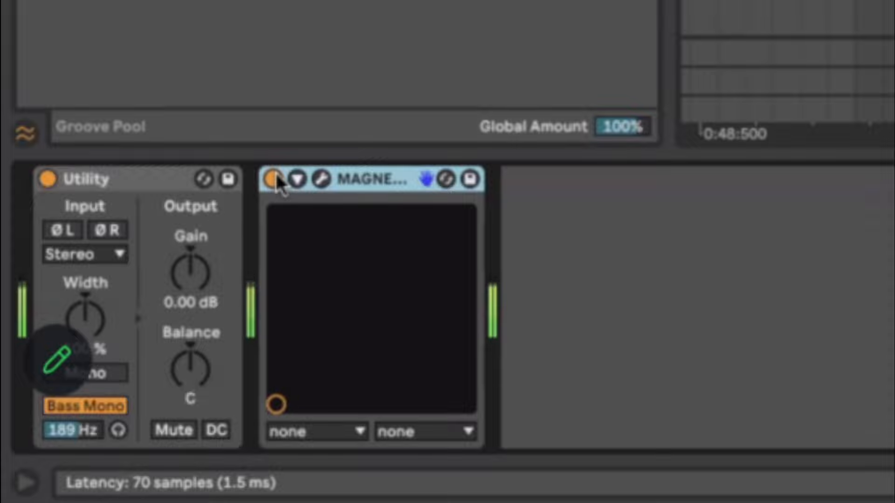
left_click(275, 179)
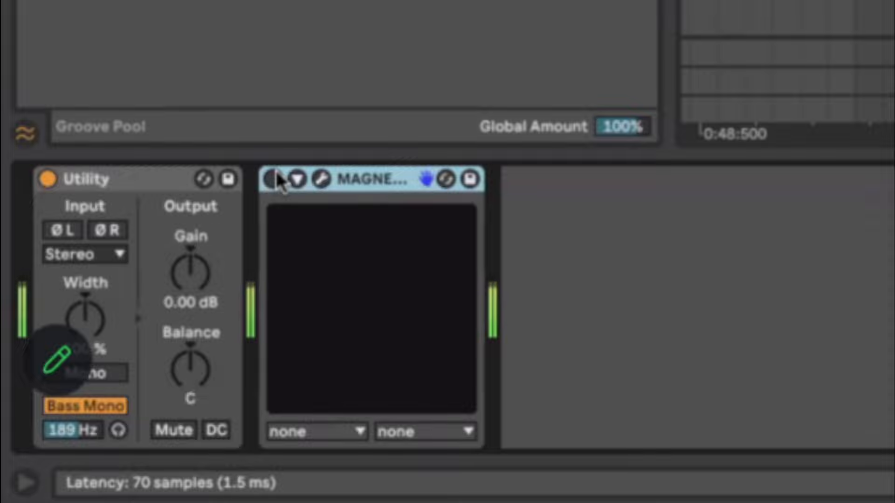
left_click(274, 179)
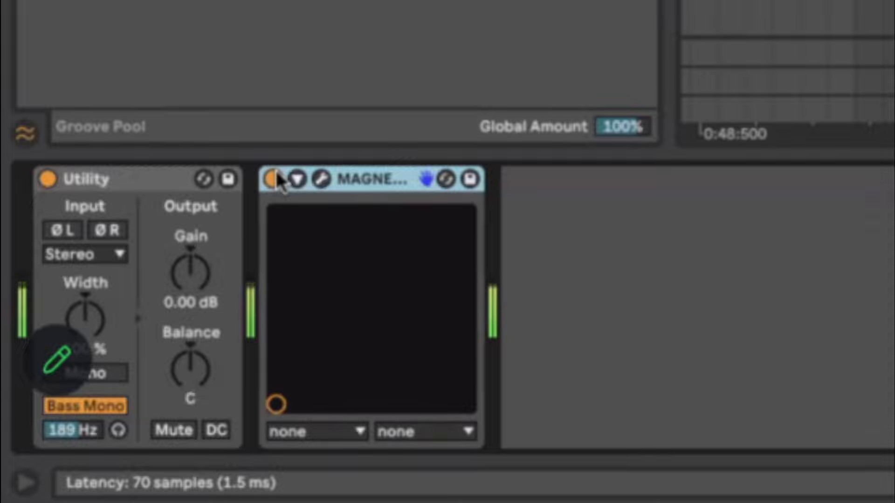
Step: Bypass and re-enable MAGNETIC II on the kick group and play the loop again
left_click(274, 179)
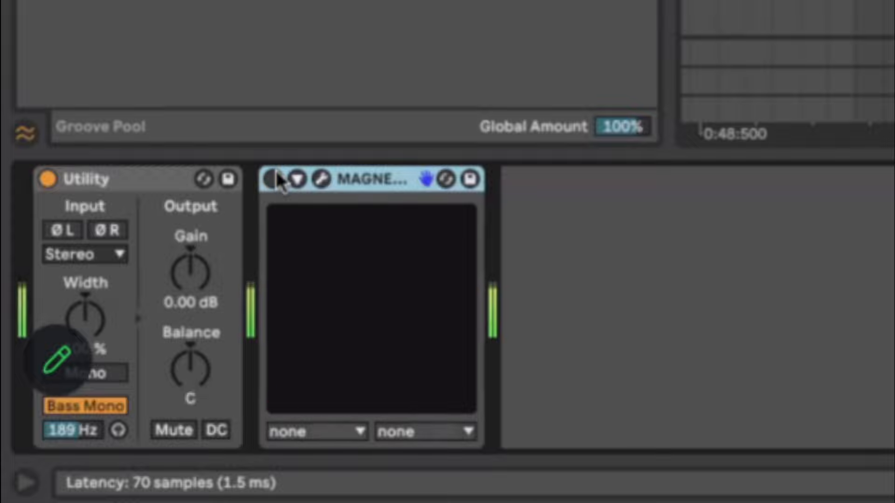
left_click(275, 177)
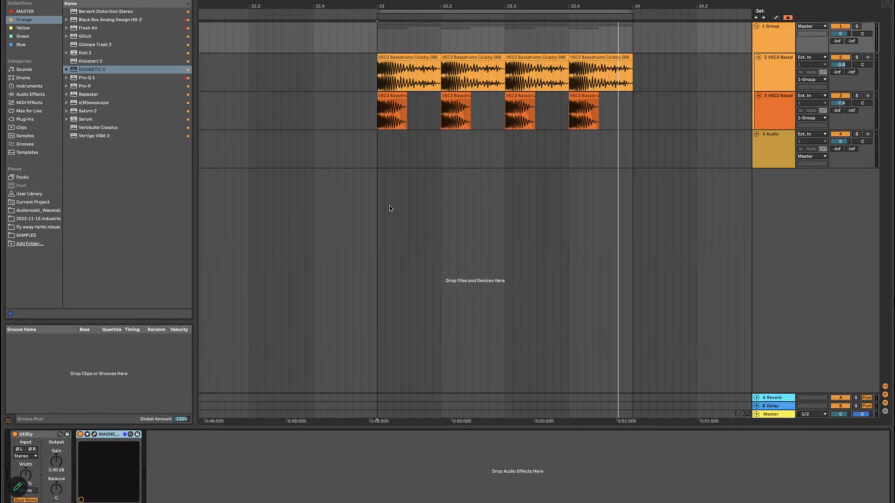
key("space")
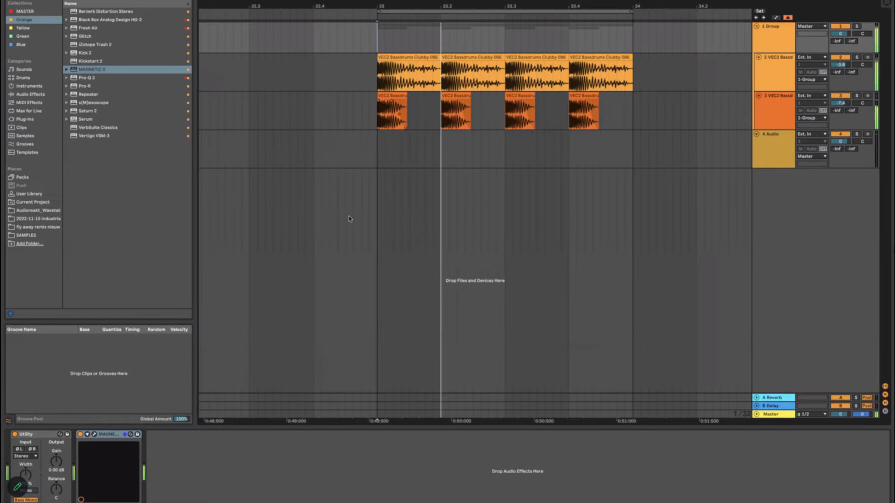
Step: Raise MAGNETIC II's gain boost to about 4 dB, close the plug-in window and audition the loop
left_click(94, 435)
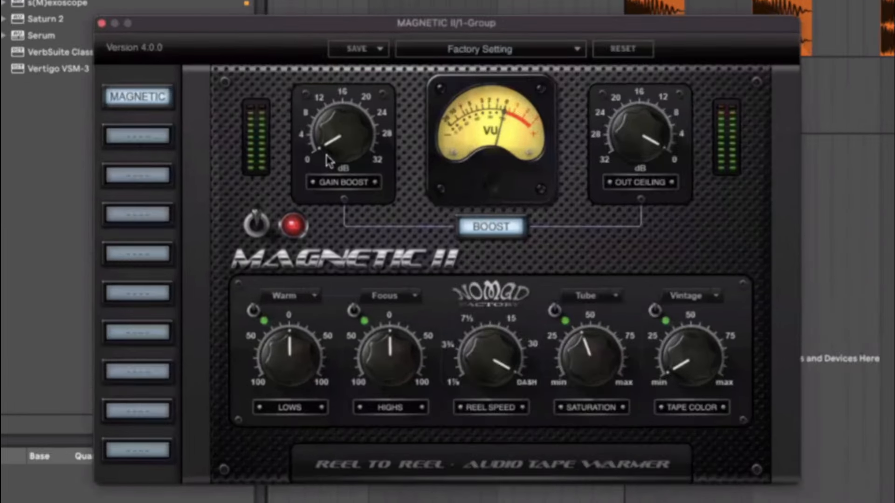
left_click_drag(326, 100, 285, 147)
left_click_drag(323, 124, 313, 88)
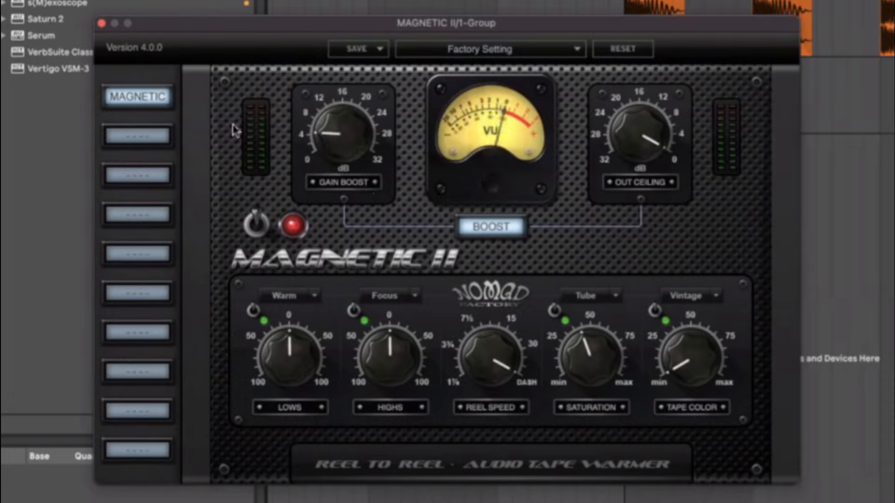
left_click(101, 23)
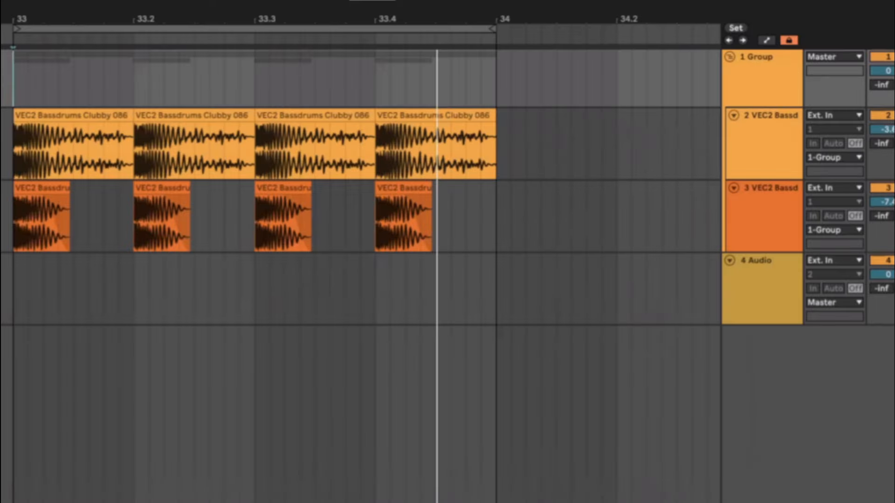
key("space")
key("space")
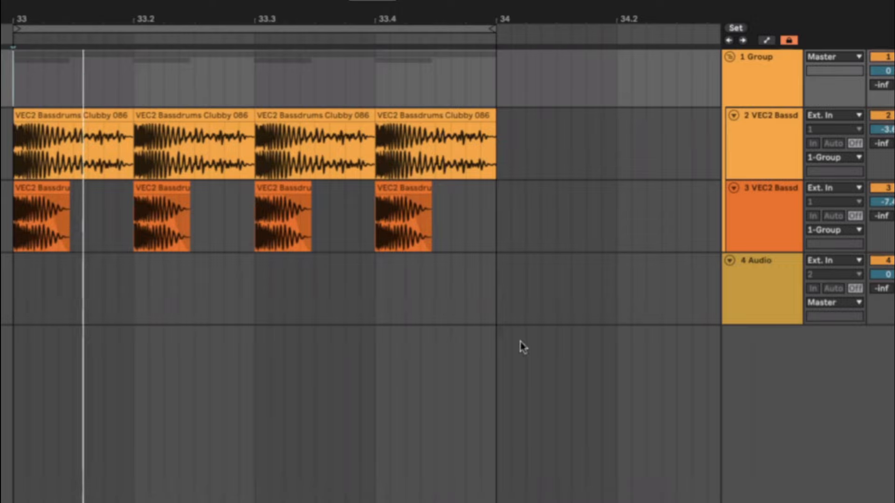
Step: Delete the empty 4 Audio track and select the kick group
left_click(761, 278)
key("Delete")
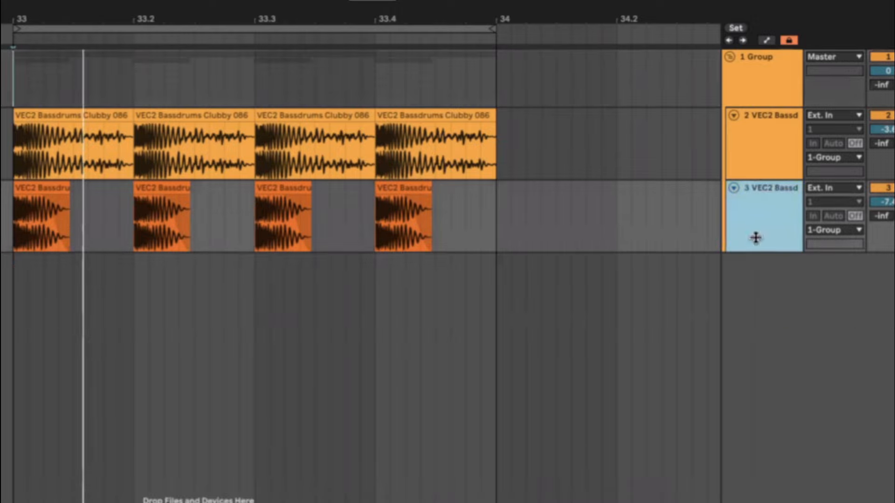
left_click(749, 87)
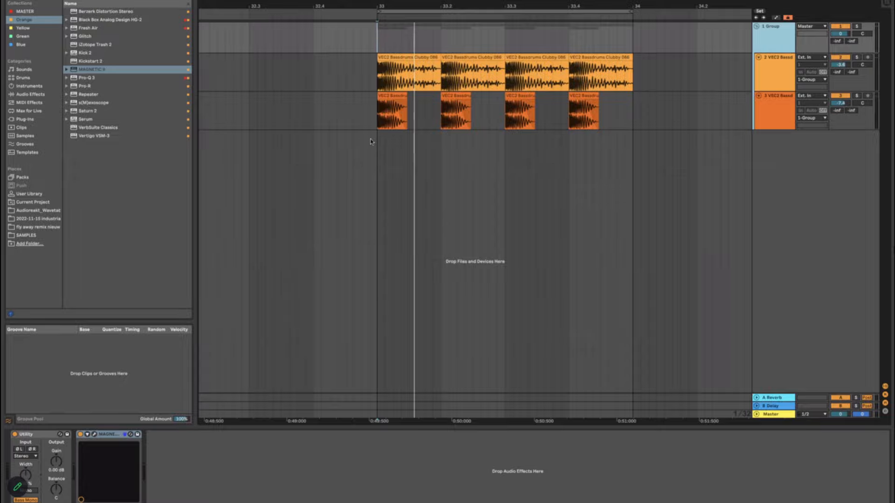
Step: Check the device chains of the kick group and its two layers, and open and close the MAGNETIC II window
left_click(374, 35)
left_click(375, 74)
left_click(375, 111)
left_click(373, 35)
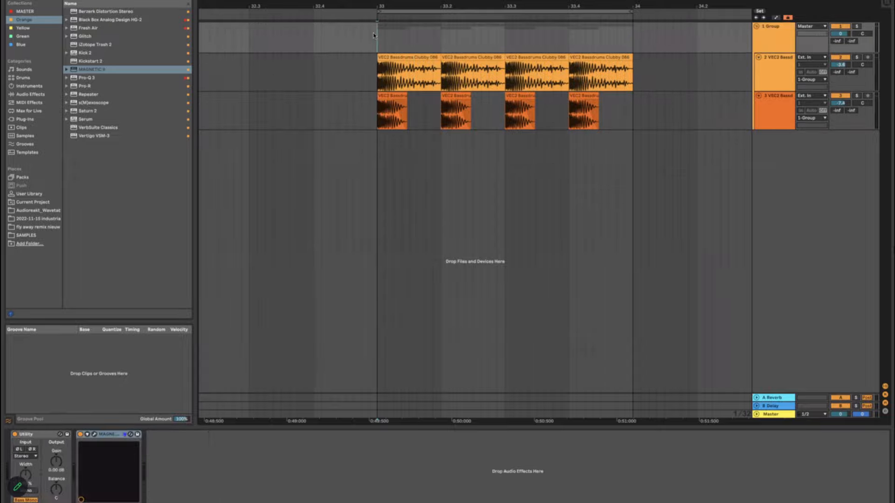
left_click(375, 100)
left_click(378, 39)
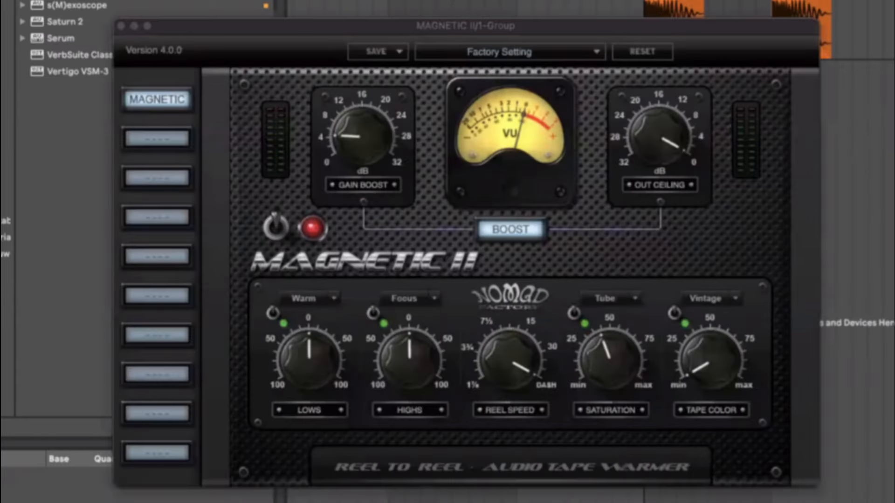
left_click(94, 435)
left_click(94, 435)
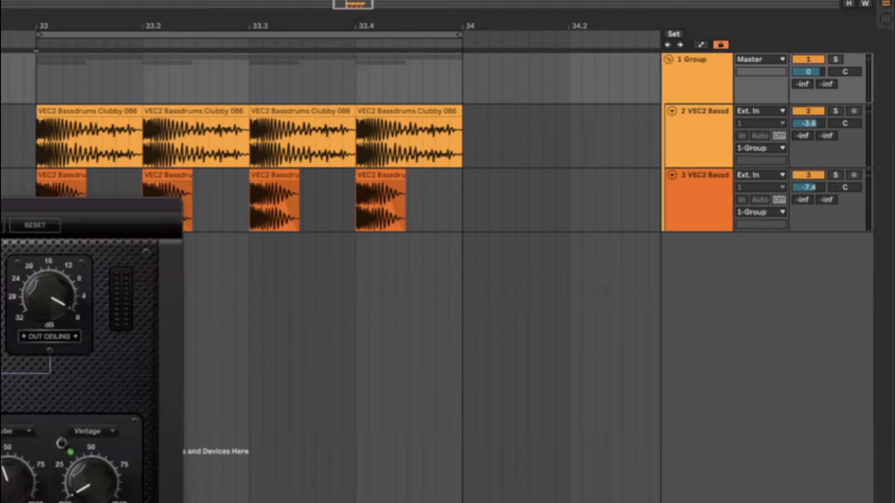
left_click(95, 435)
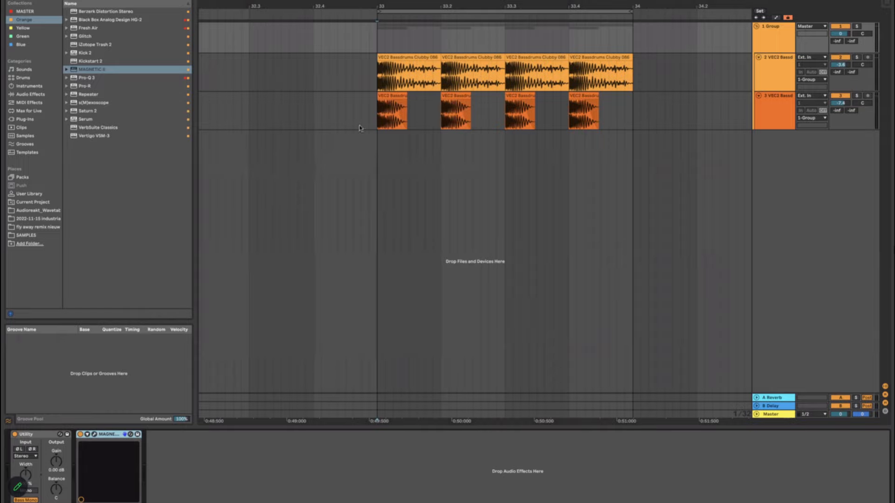
Step: Compare the effects on the individual kick layers with the group's Utility and MAGNETIC II
left_click(371, 73)
left_click(373, 105)
left_click(374, 82)
left_click(375, 103)
left_click(375, 77)
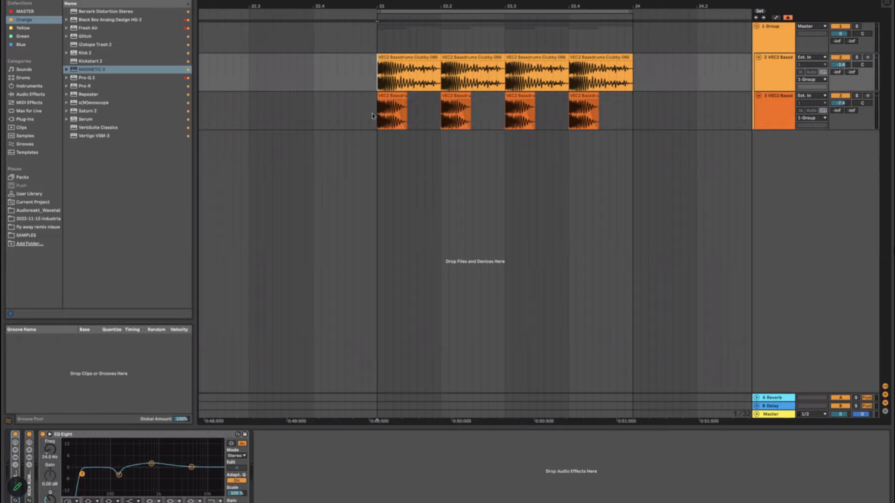
left_click(376, 44)
left_click(376, 74)
left_click(376, 47)
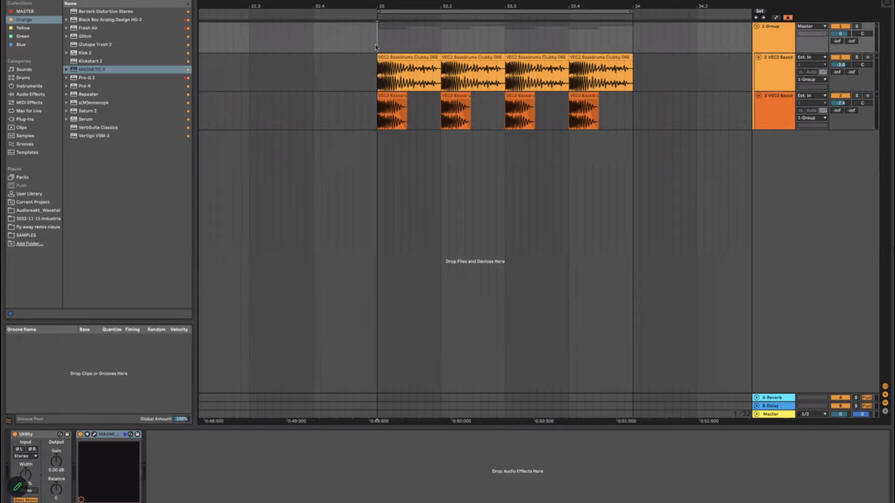
left_click(376, 84)
left_click(374, 109)
left_click(376, 84)
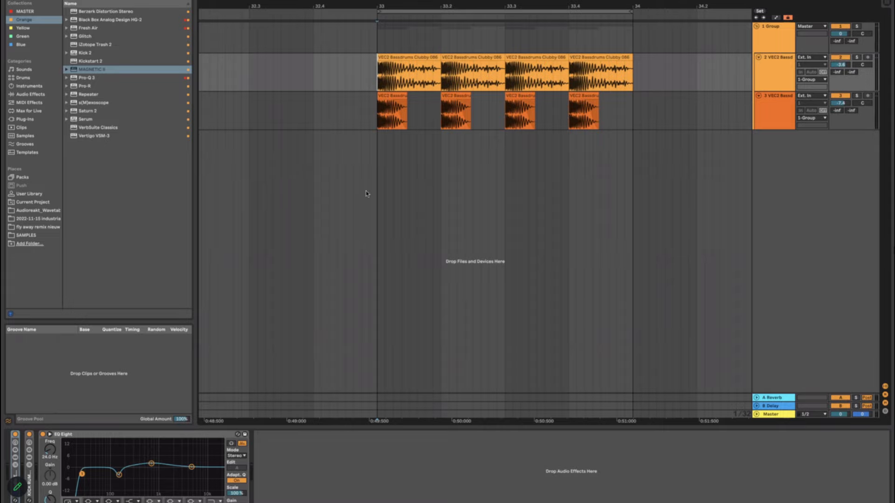
left_click(377, 43)
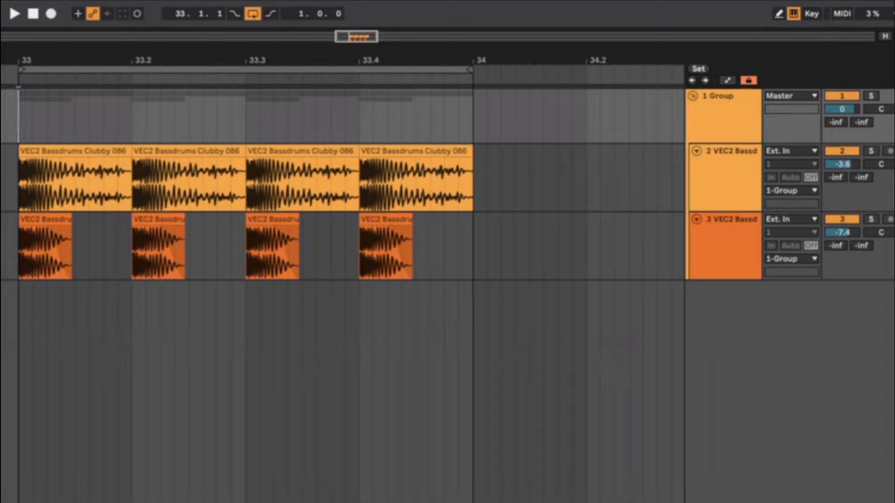
Step: Review the kick layers and their group once more from bar 33, and fold and unfold the group
left_click(8, 191)
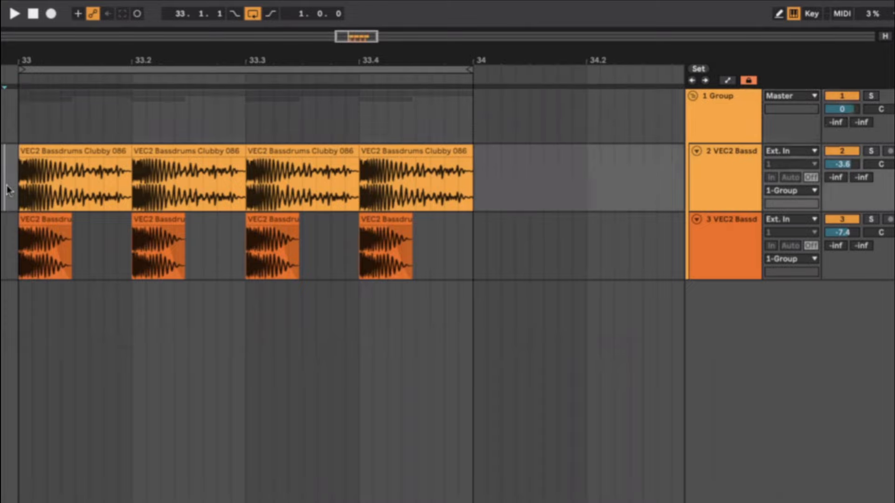
left_click(20, 243)
left_click(17, 192)
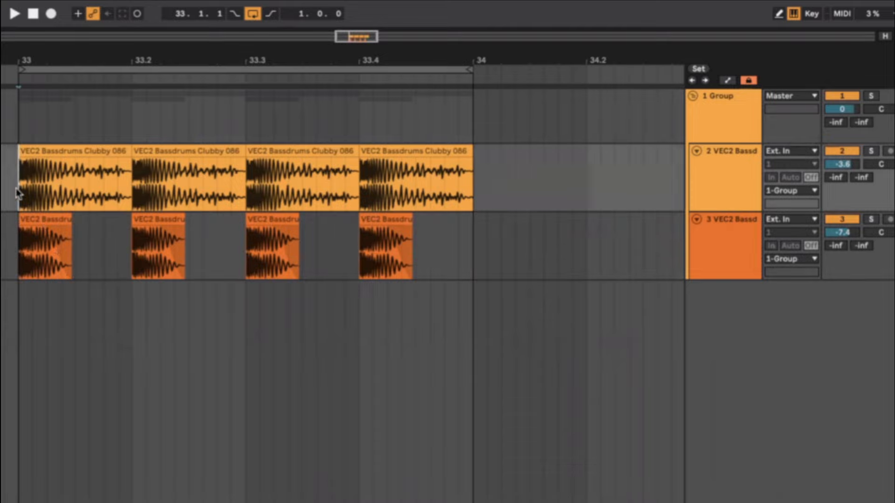
left_click(19, 132)
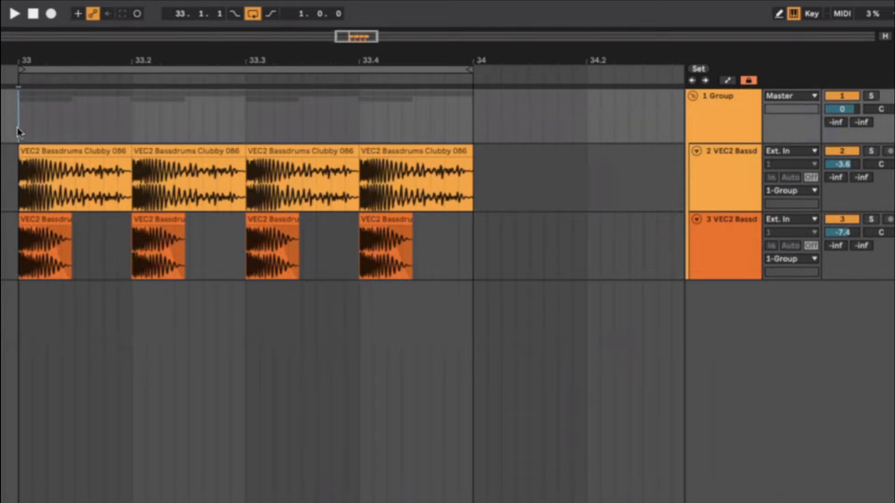
left_click(17, 189)
left_click(17, 120)
scroll(17, 119, "right", 2)
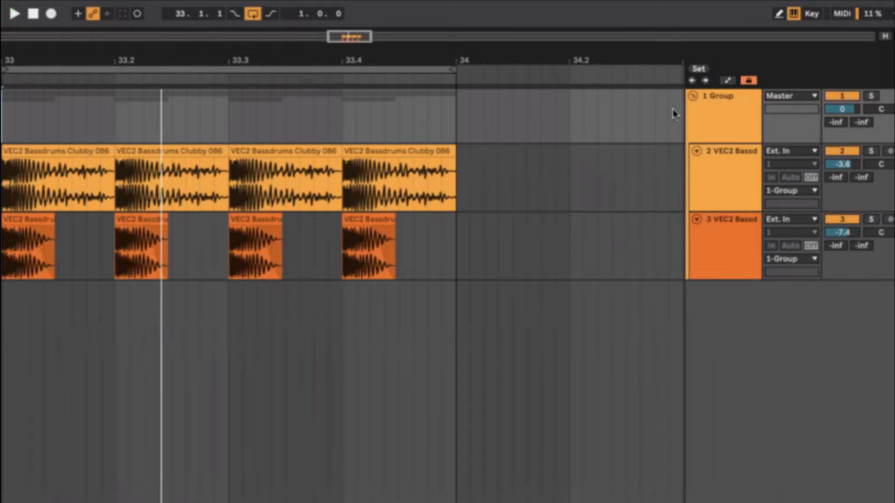
left_click(694, 96)
left_click(689, 94)
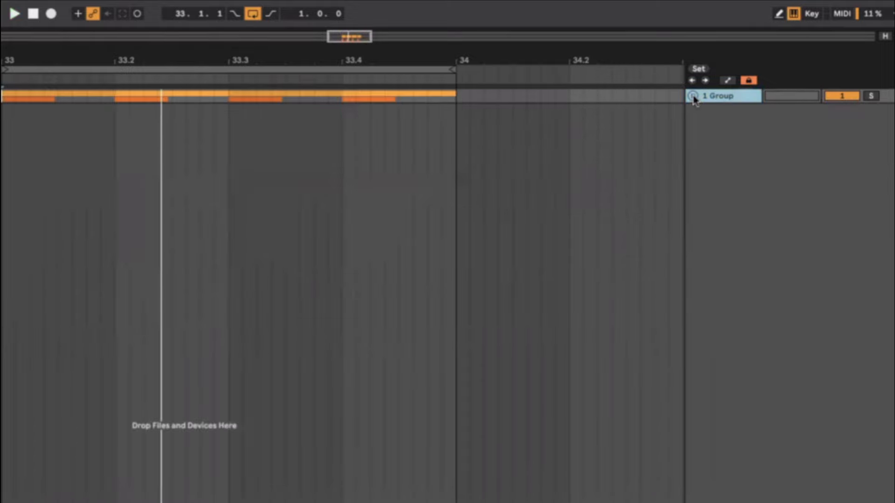
left_click(693, 97)
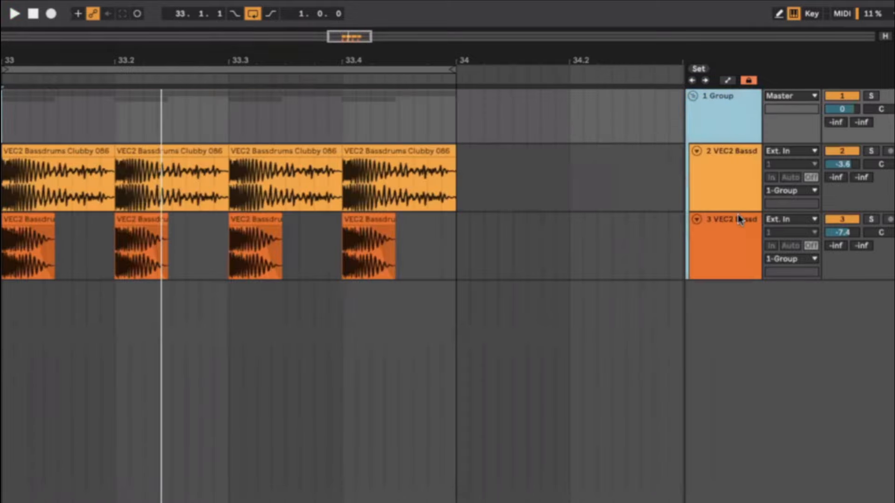
Step: Insert a new audio track below the second kick layer
left_click(727, 232)
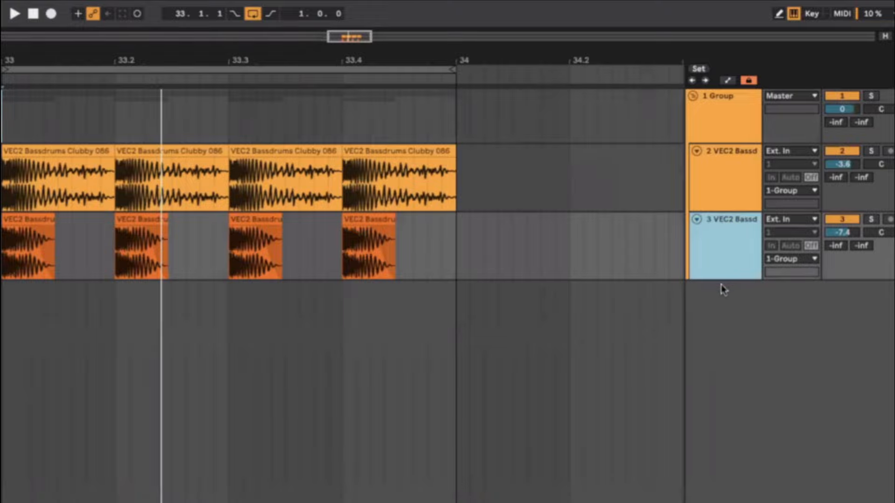
key("ctrl+t")
left_click_drag(727, 291, 727, 378)
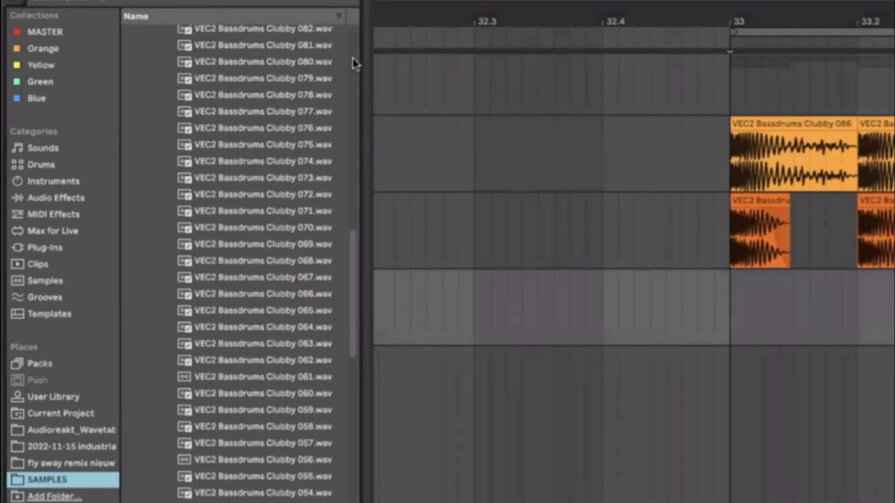
Step: Collapse the BASSDRUM sample folder and open the LOOPS folder of Vengeance - Essential Club Sounds vol.2
scroll(312, 144, "up", 10)
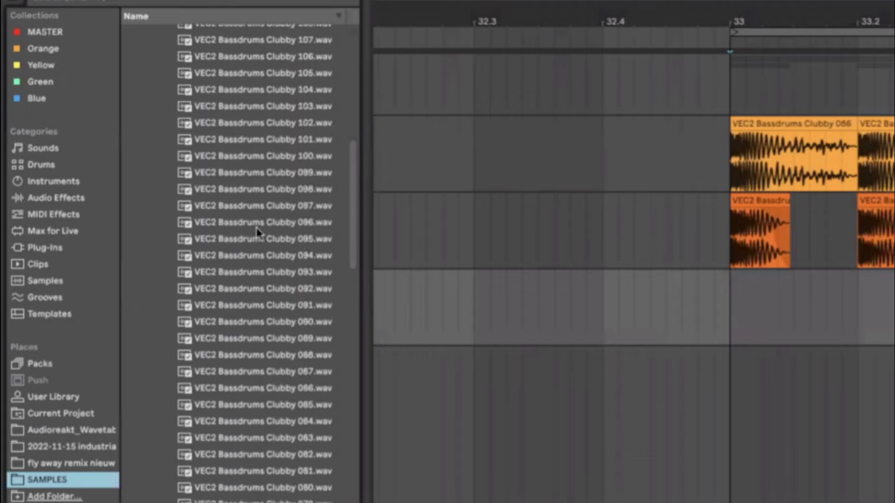
scroll(258, 232, "up", 10)
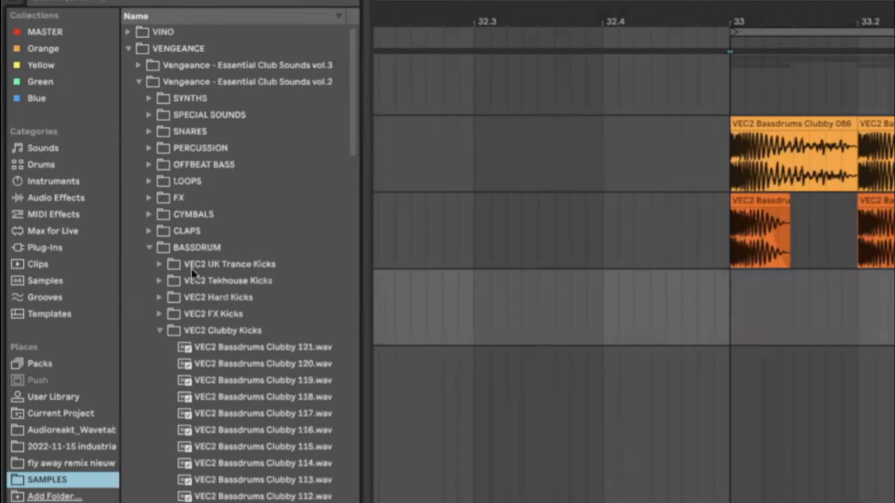
left_click(148, 248)
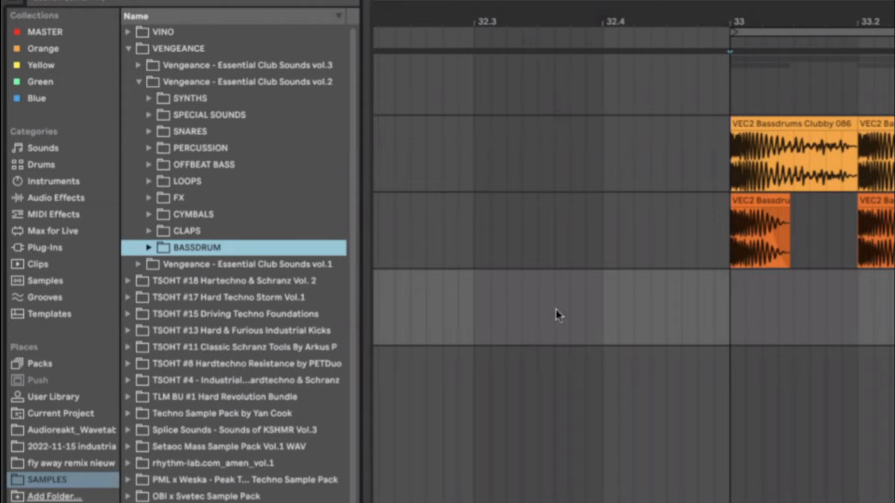
left_click(149, 182)
Step: Browse the VEC2 loop samples in the LOOPS folder, with the insert marker at bar 33 on the new audio track
scroll(252, 251, "down", 3)
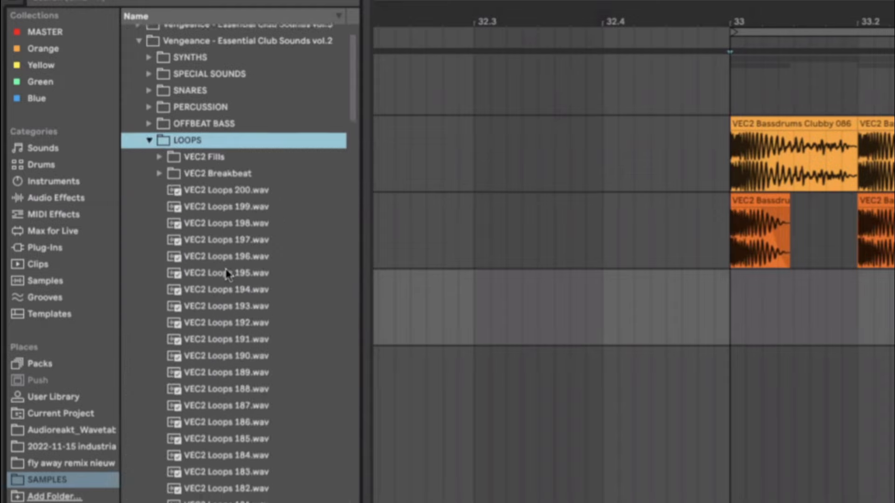
scroll(233, 111, "up", 3)
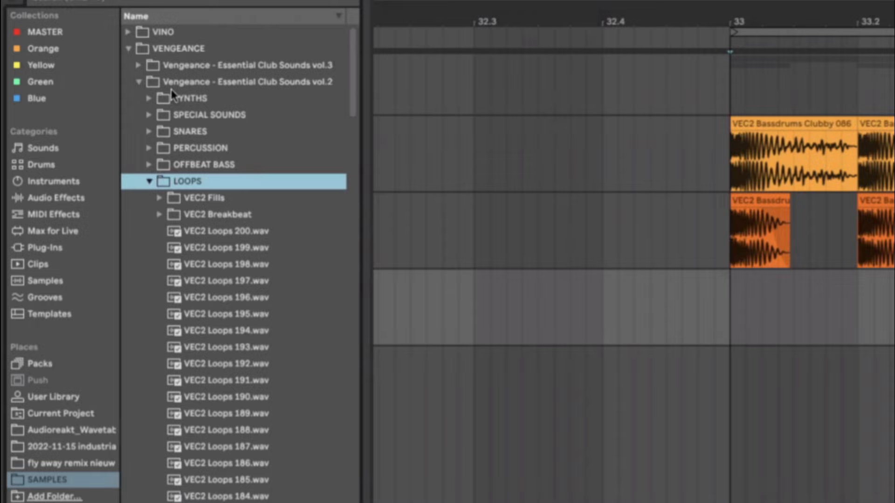
scroll(280, 431, "down", 10)
scroll(275, 350, "up", 5)
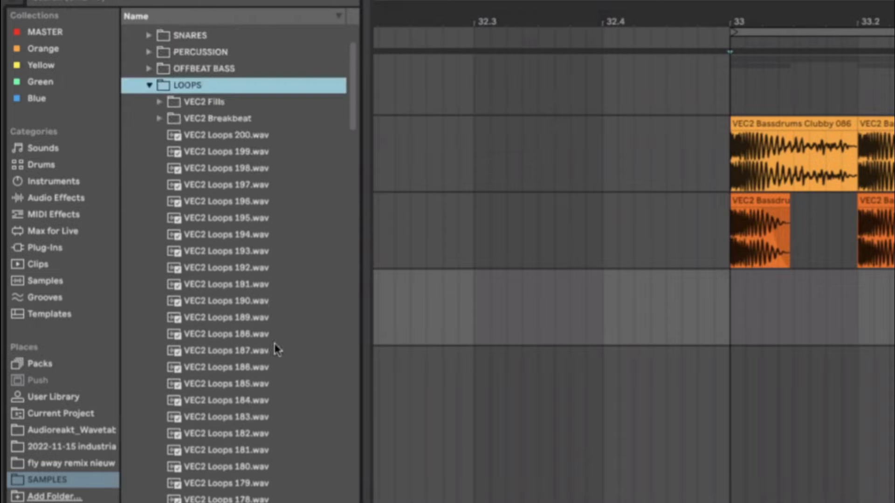
scroll(277, 350, "down", 3)
left_click(731, 313)
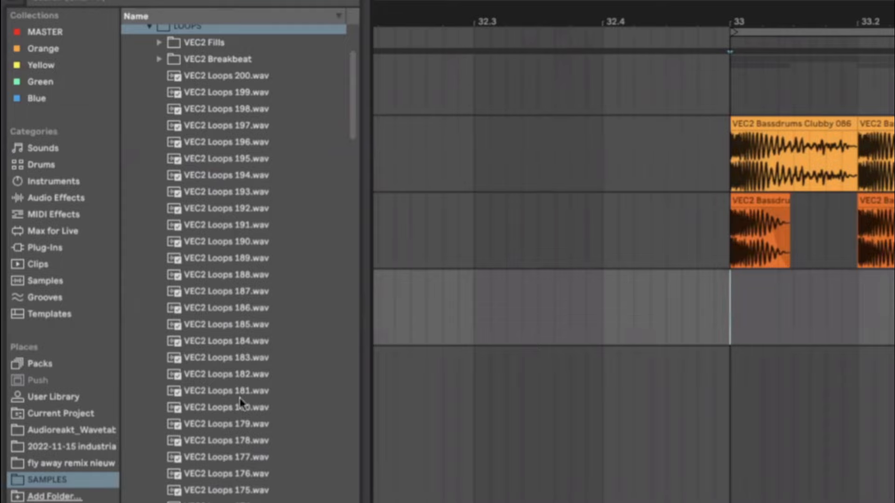
scroll(252, 448, "down", 8)
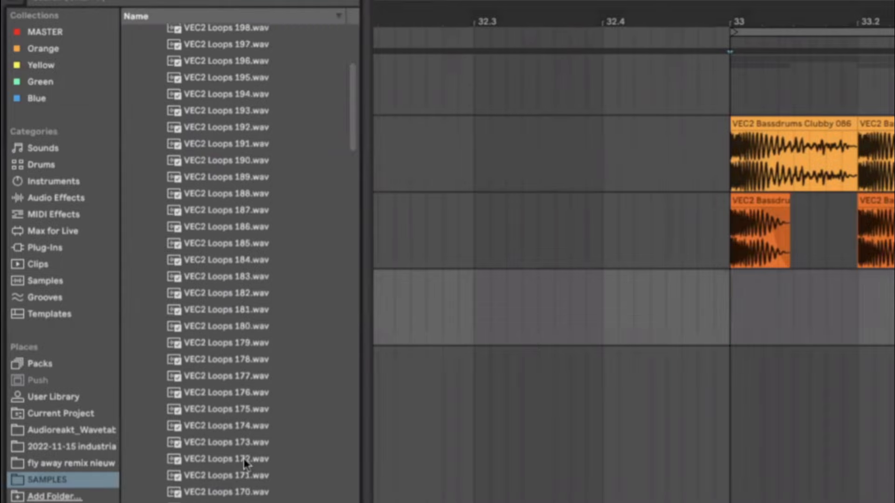
scroll(254, 343, "down", 3)
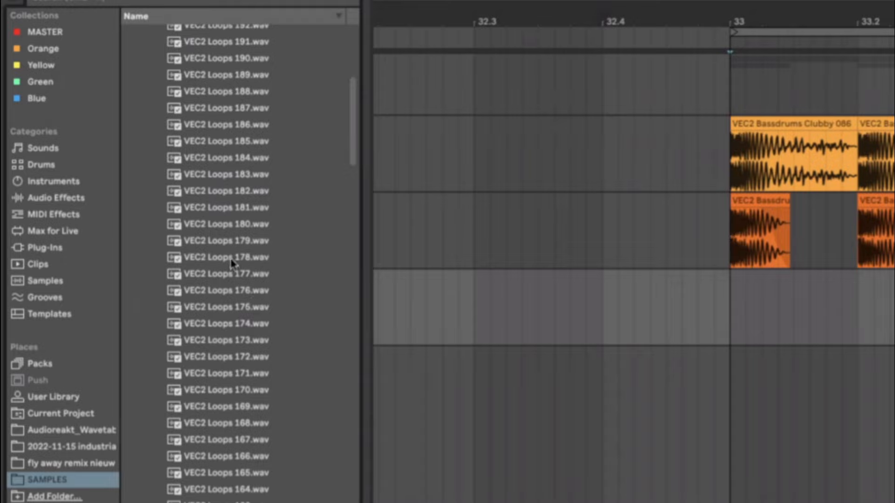
scroll(229, 279, "up", 10)
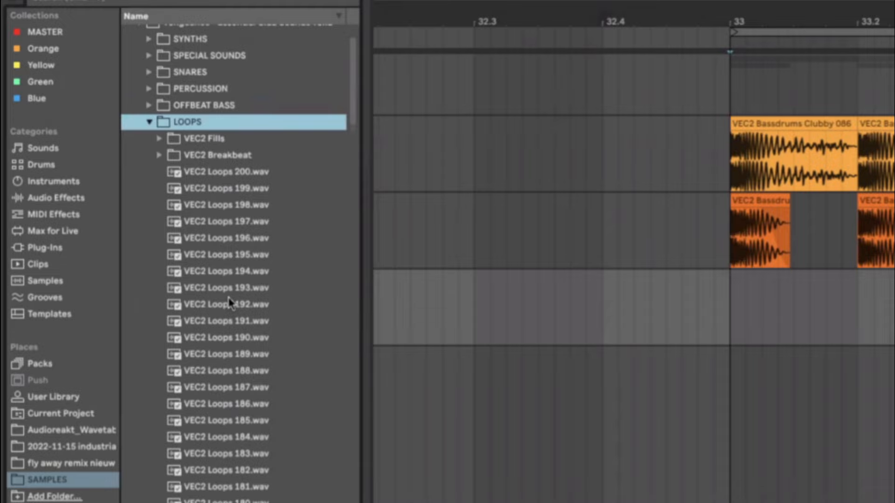
scroll(238, 368, "down", 2)
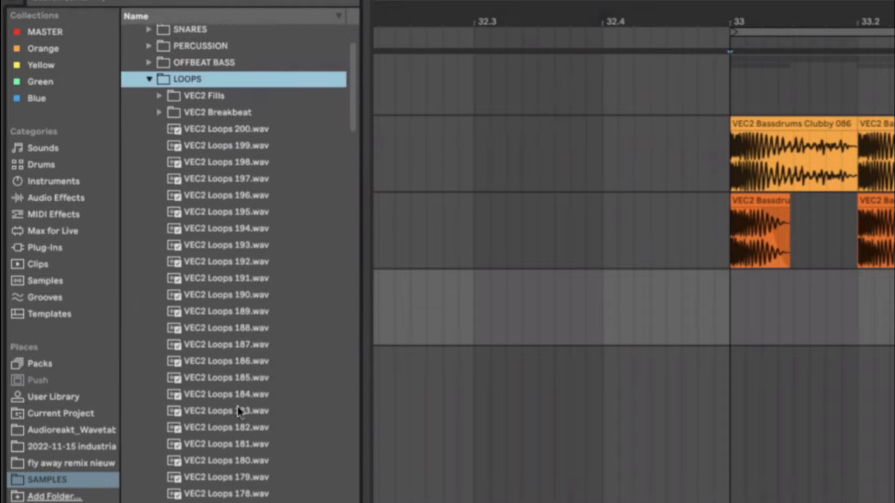
scroll(238, 409, "down", 2)
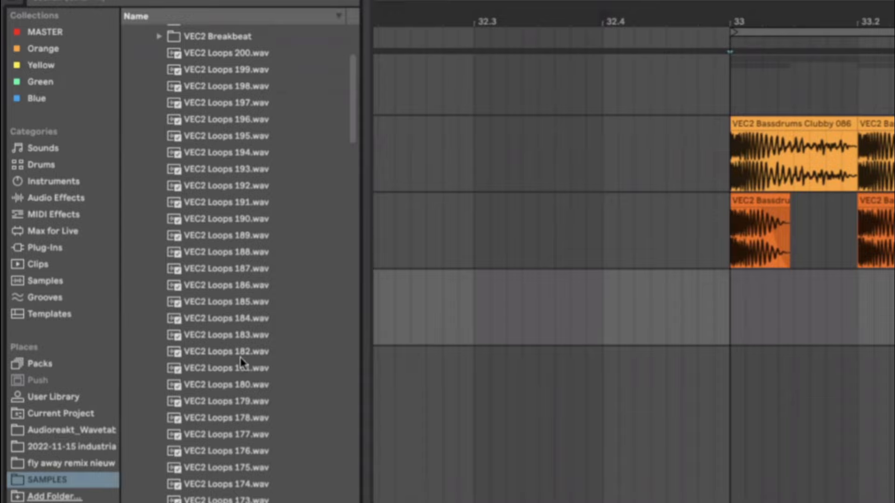
scroll(260, 320, "down", 2)
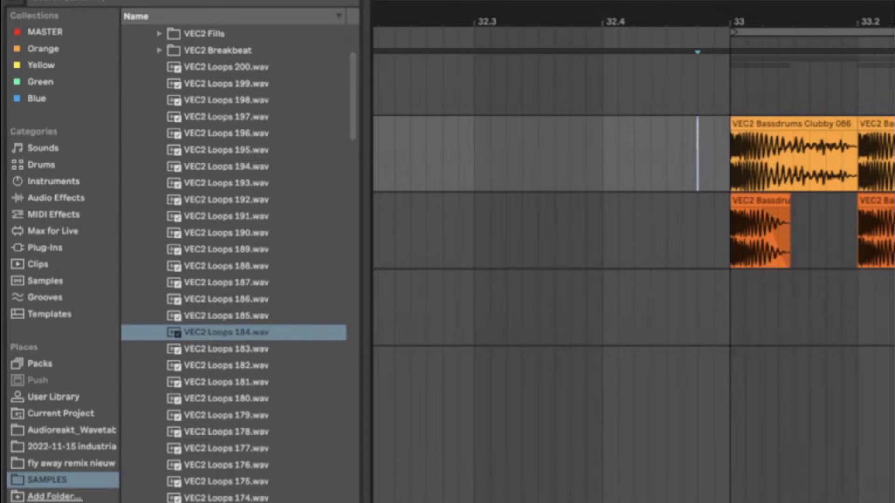
Step: Audition the VEC2 Loops samples between 189 and 180 for the new audio track at bar 33
left_click(729, 304)
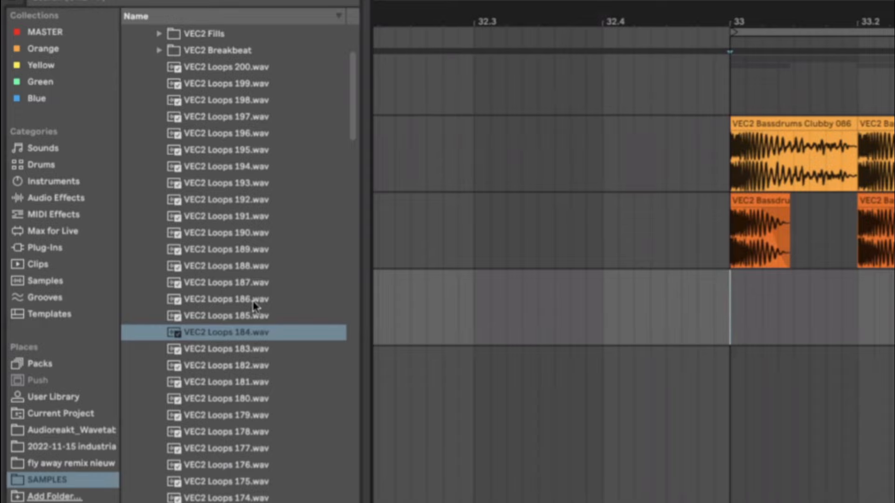
scroll(255, 301, "up", 2)
left_click(256, 282)
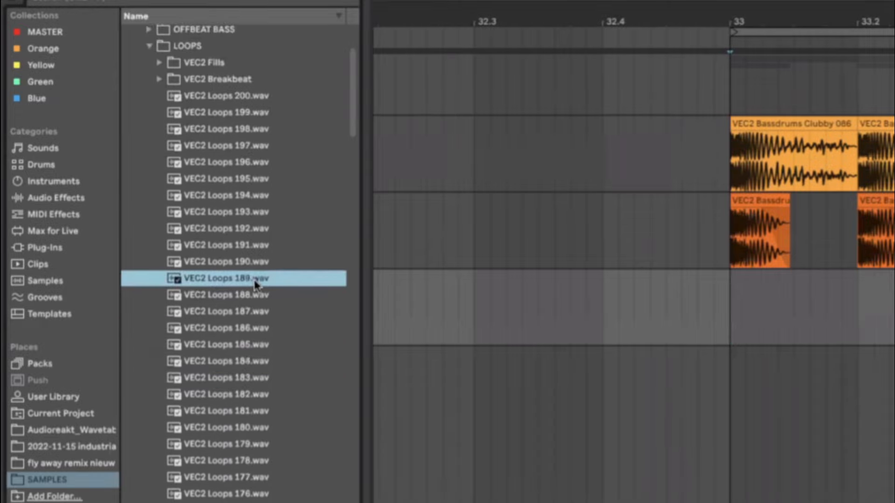
left_click(247, 315)
left_click(242, 345)
left_click(243, 362)
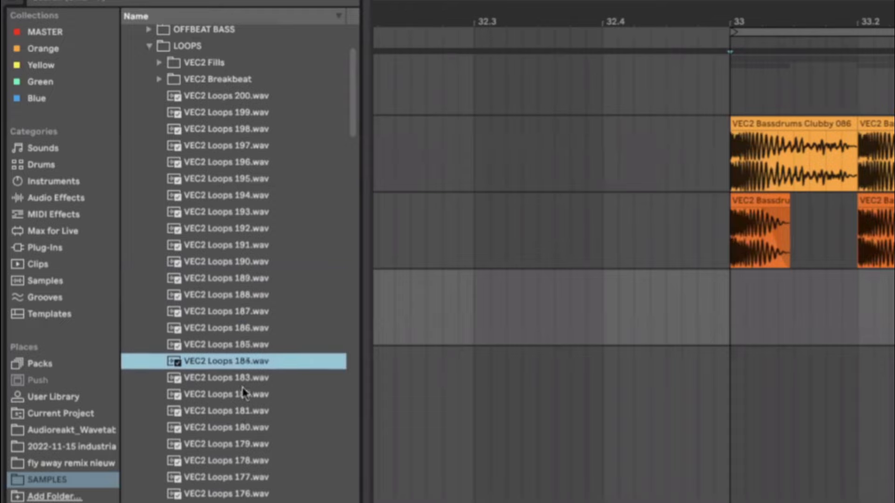
left_click(243, 394)
left_click(242, 410)
left_click(243, 427)
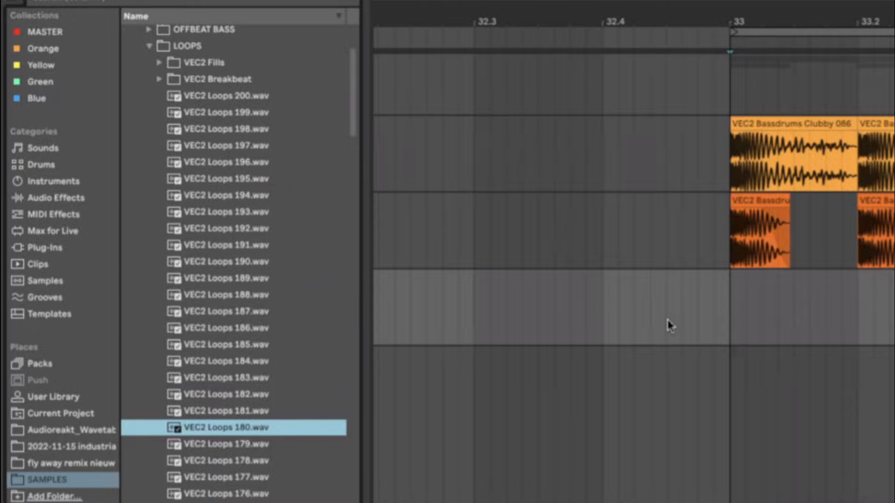
left_click_drag(736, 321, 860, 322)
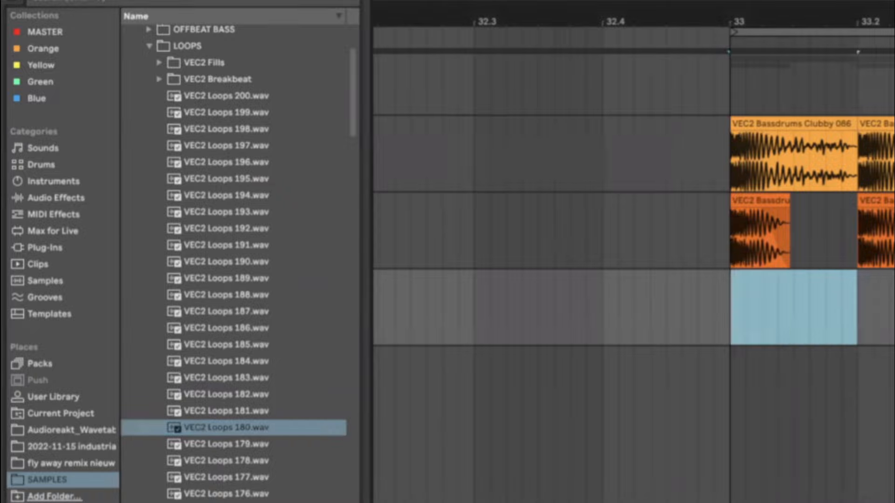
left_click(891, 321)
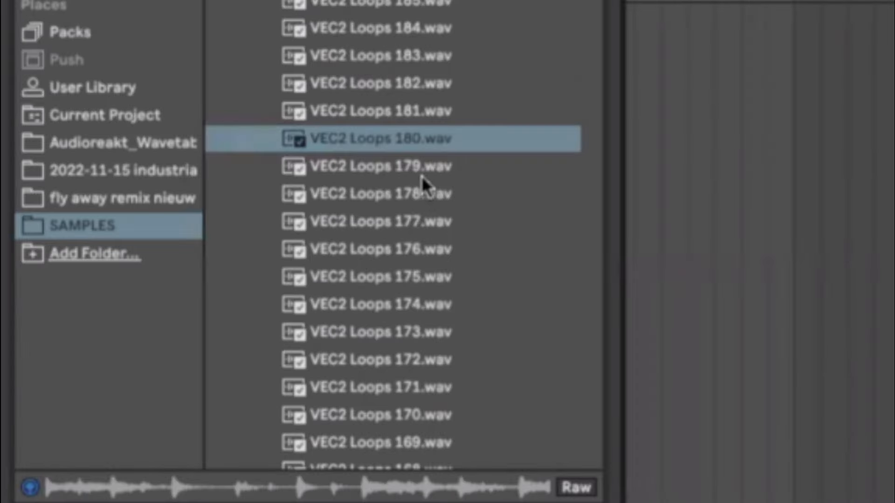
Step: Audition further VEC2 Loops samples from 179 down through the 160s
left_click(421, 176)
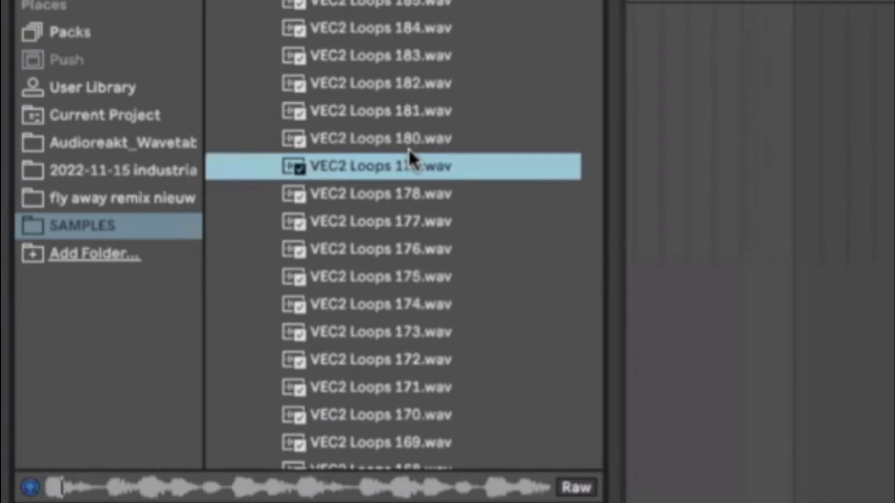
left_click(408, 191)
left_click(403, 230)
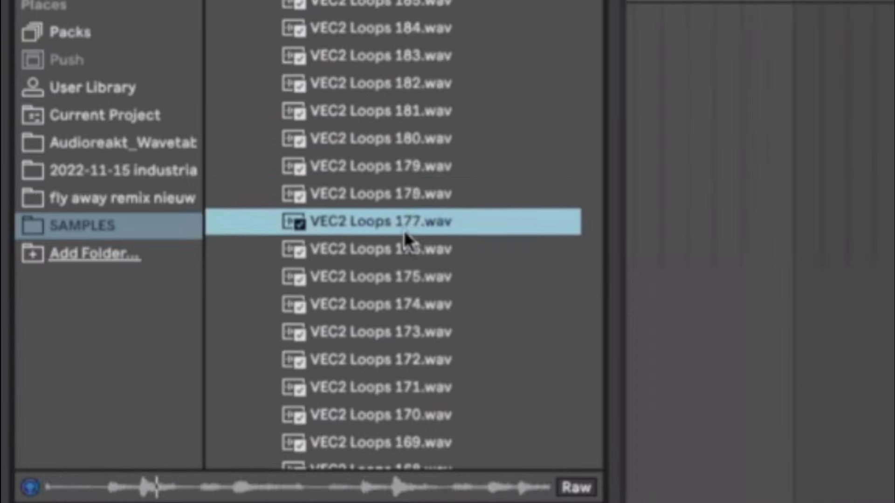
left_click(409, 200)
left_click(403, 267)
left_click(398, 302)
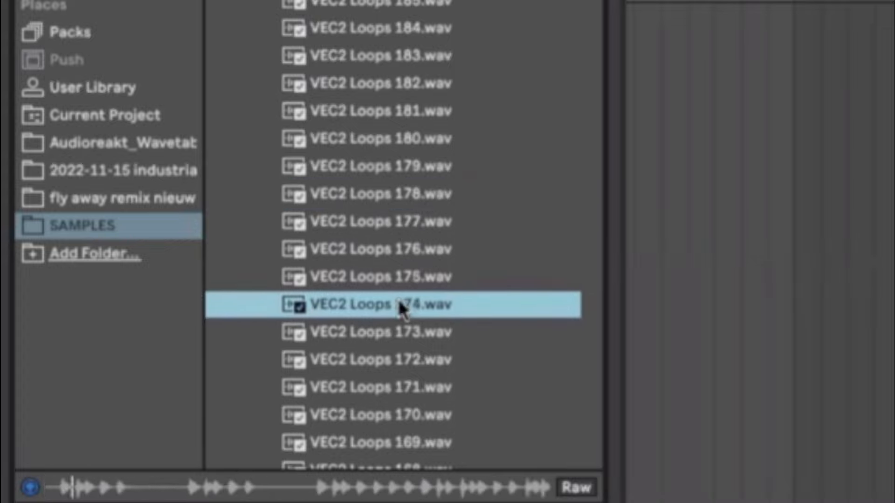
left_click(396, 330)
left_click(390, 360)
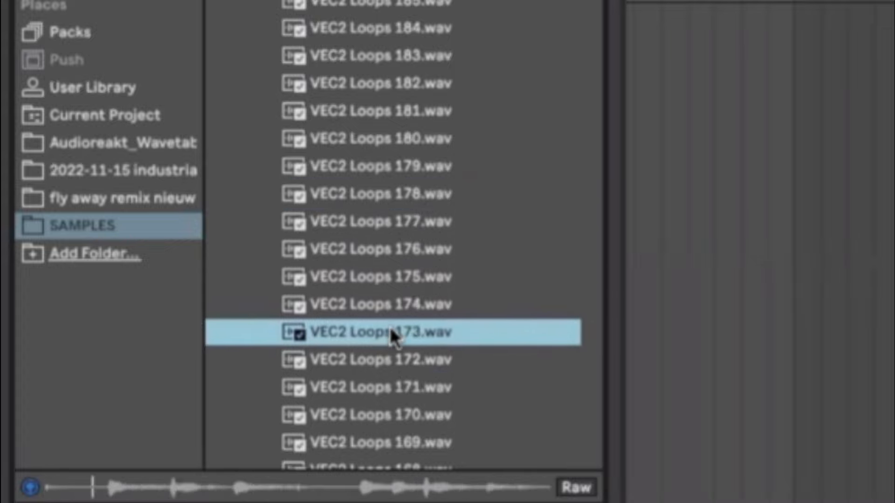
left_click(385, 383)
left_click(381, 422)
scroll(379, 425, "down", 3)
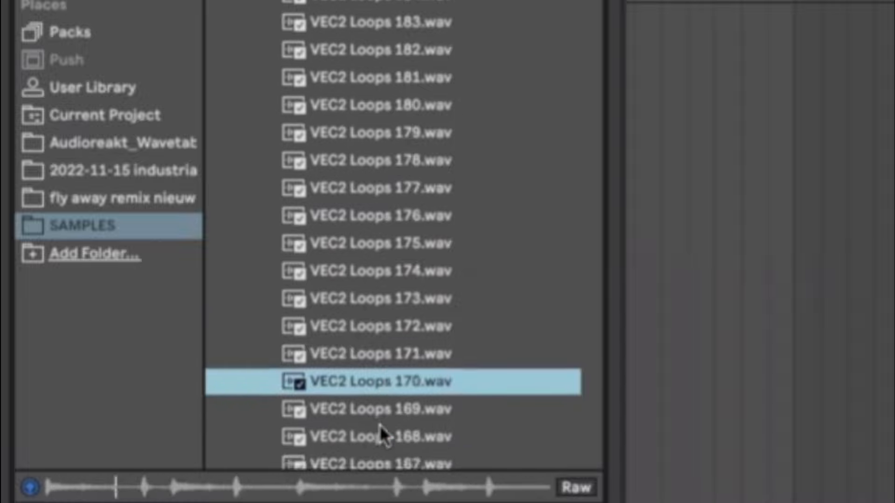
key("Down")
key("Down")
key("Down")
key("Down")
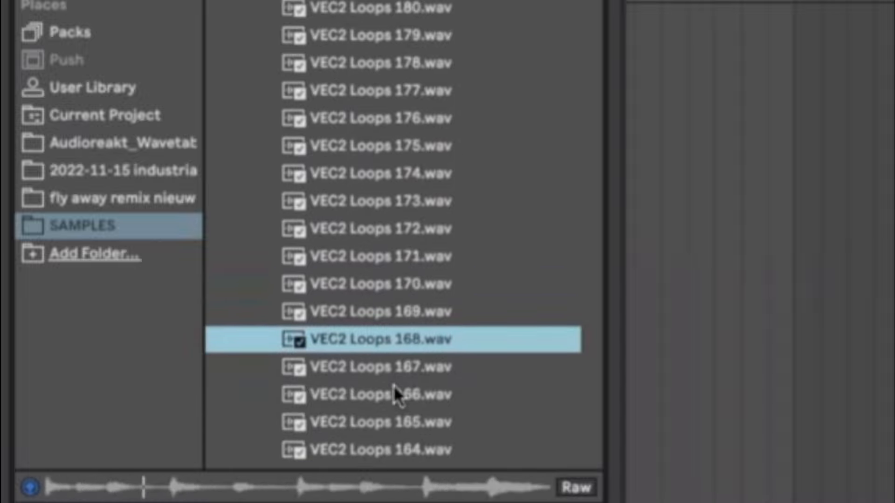
Step: Place VEC2 Loops 167.wav on the new audio track at bar 33 as a one-beat clip and duplicate it to fill the bar
key("Up")
left_click_drag(393, 373, 124, 320)
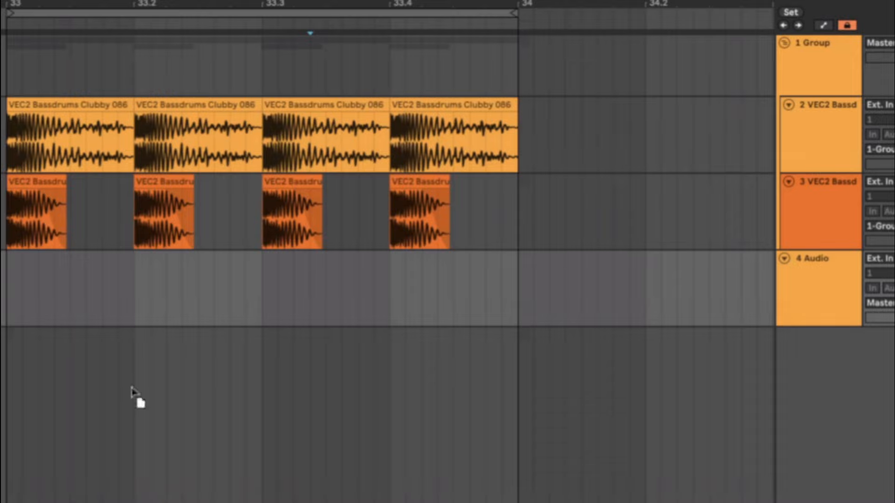
key("ctrl+d")
key("ctrl+d")
key("ctrl+d")
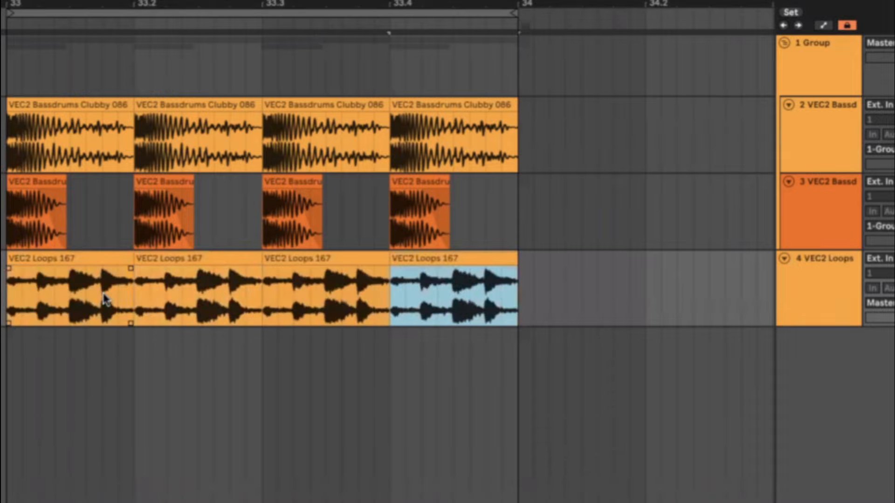
Step: Put the VEC2 Loops 167 track in its own group and insert an empty audio track below it inside that group
left_click_drag(13, 301, 118, 291)
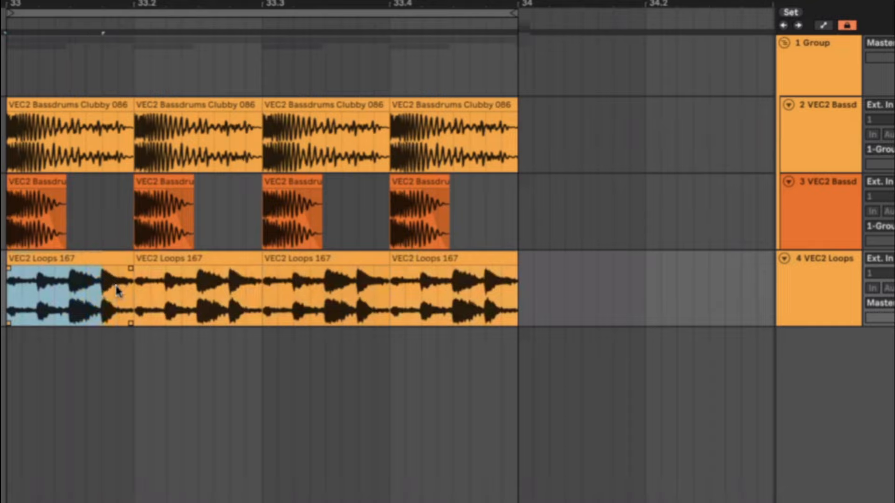
left_click(788, 288)
key("ctrl+g")
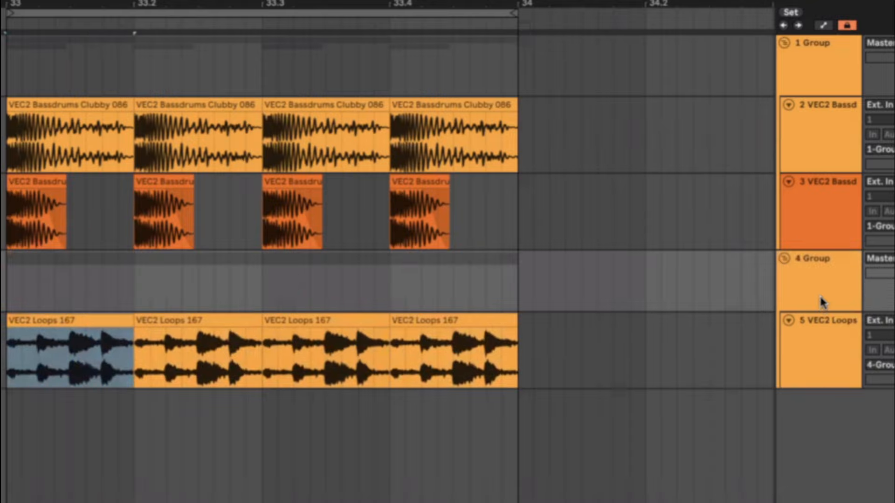
left_click(823, 356)
key("ctrl+t")
Step: Find the Kickstart 2 plug-in and load it on the new loop group
left_click(834, 277)
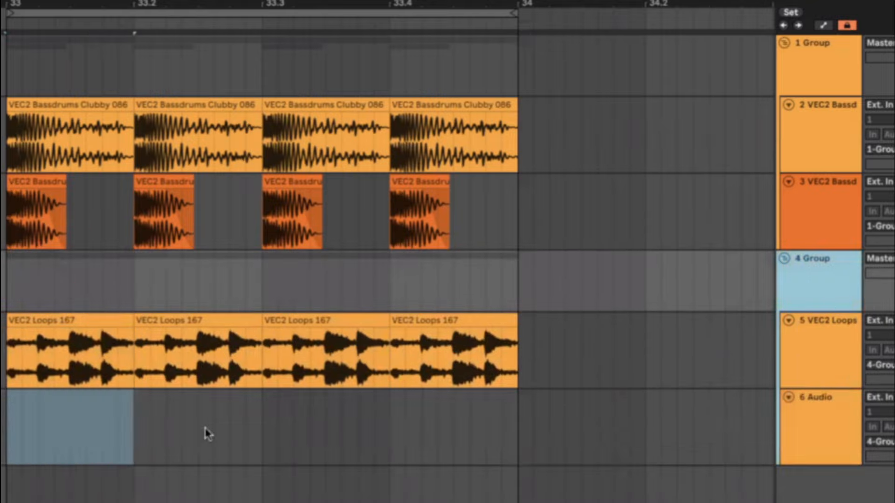
key("ctrl+f")
type("KICKST")
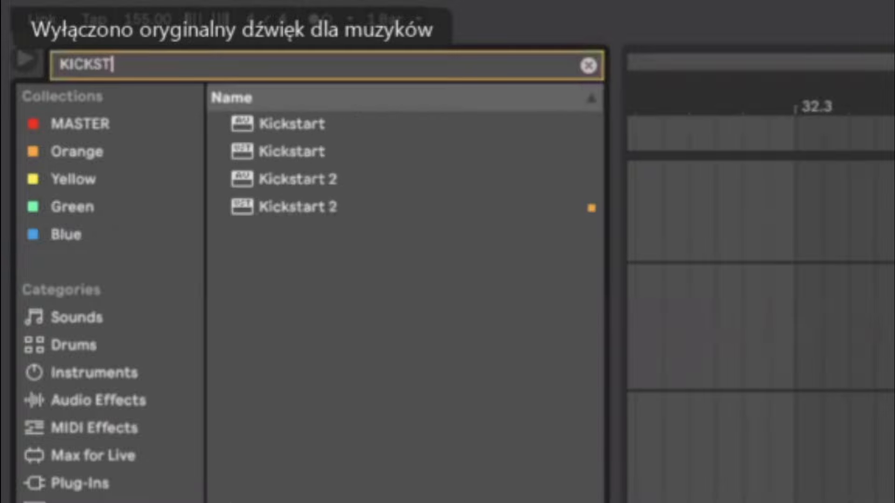
double_click(346, 213)
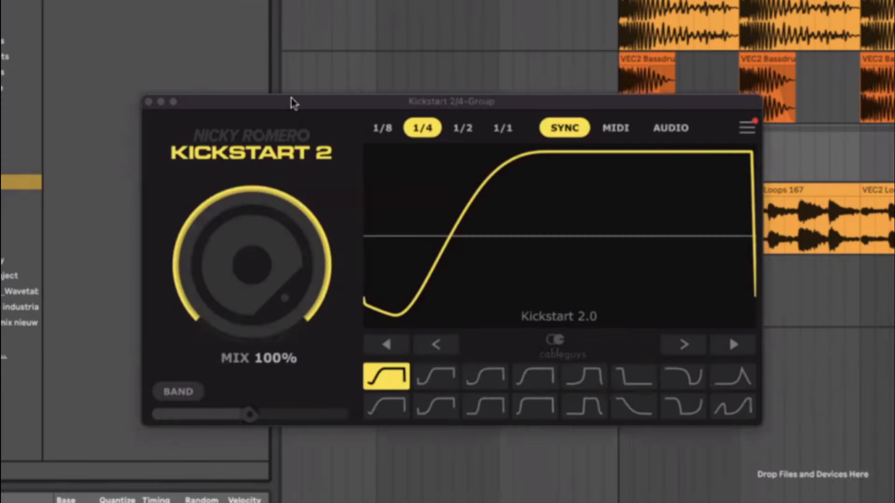
Step: Lengthen the ducking in Kickstart 2 by shifting the rising slope of its 1/4 curve slightly to the right
left_click_drag(290, 98, 180, 164)
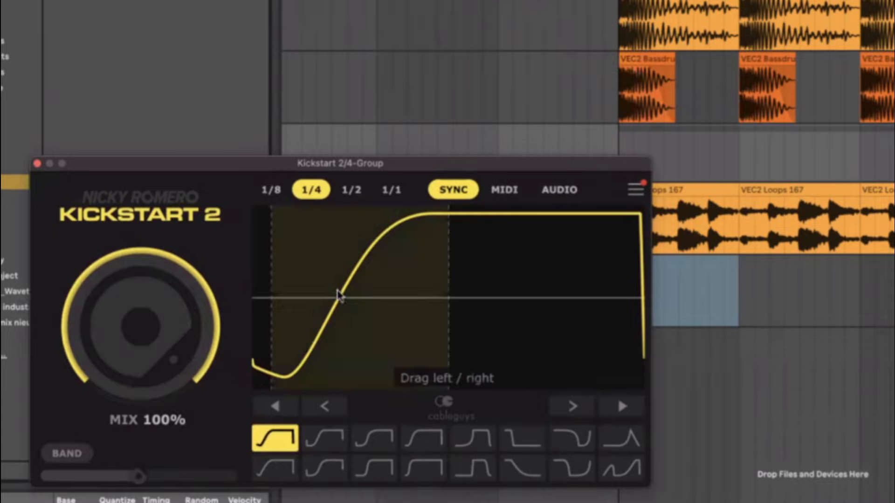
left_click_drag(340, 294, 373, 294)
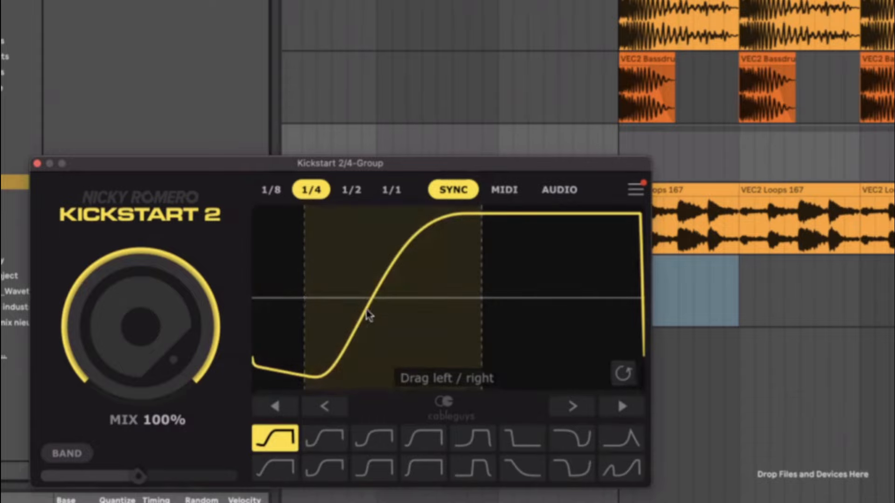
left_click_drag(368, 315, 373, 309)
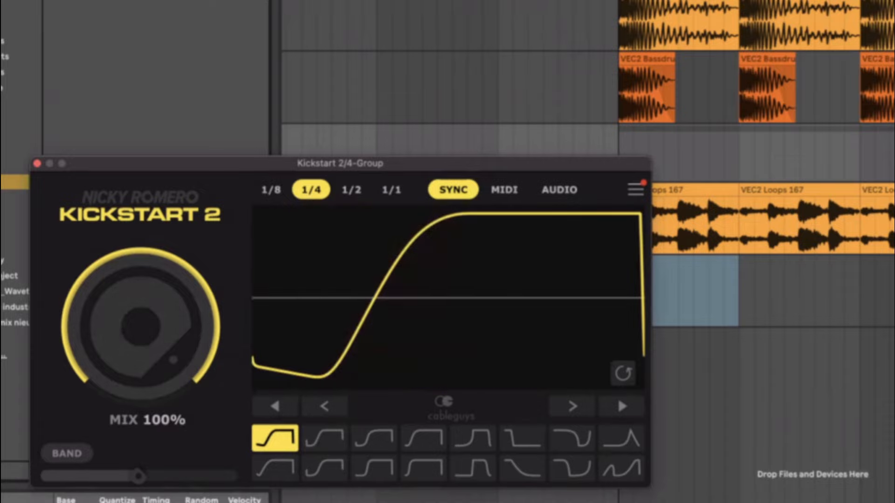
Step: Play from bar 33 to check the ducked loop against the Kickstart 2 curve
left_click(616, 143)
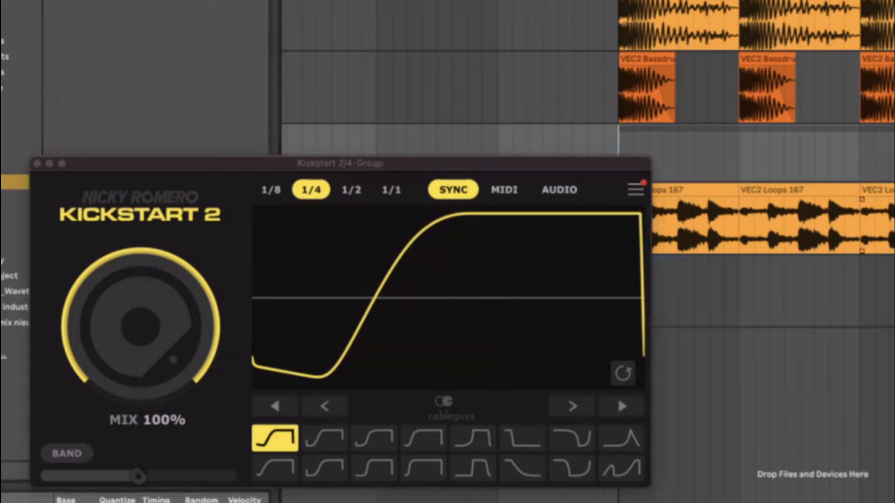
left_click(391, 304)
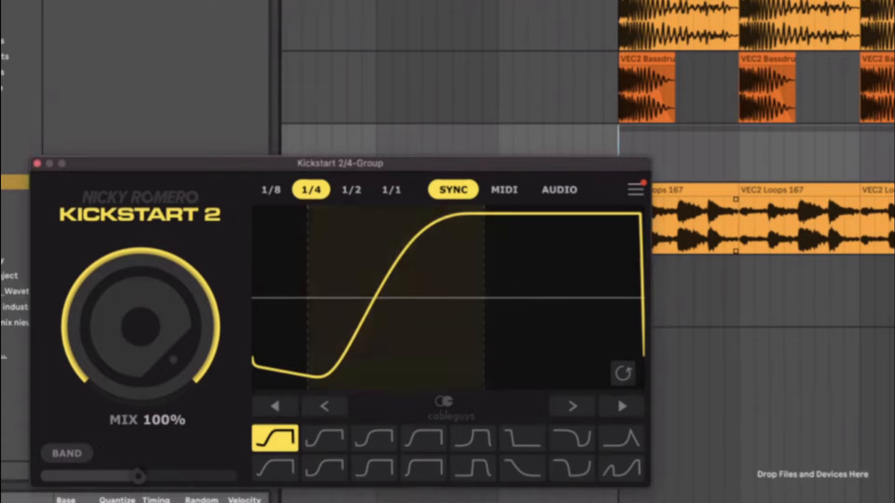
key("space")
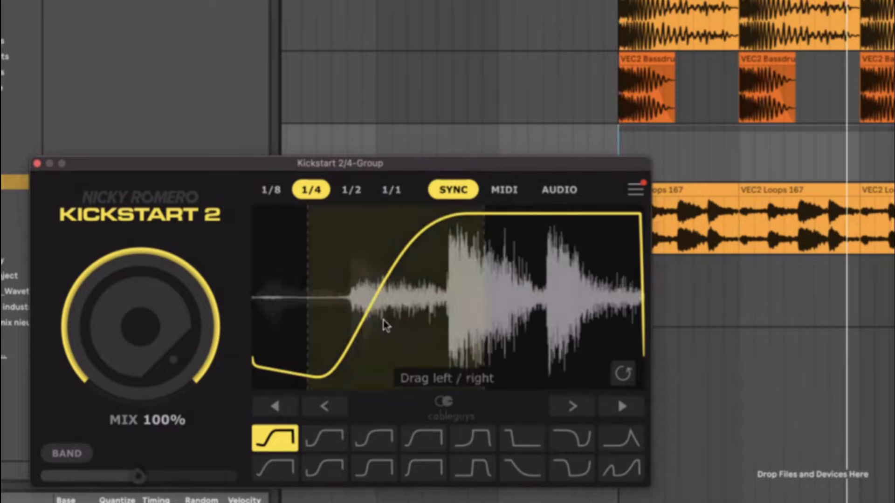
Step: Shift the rising slope of the Kickstart 2 curve slightly further right and reduce the mix to 70%
left_click_drag(391, 301, 379, 300)
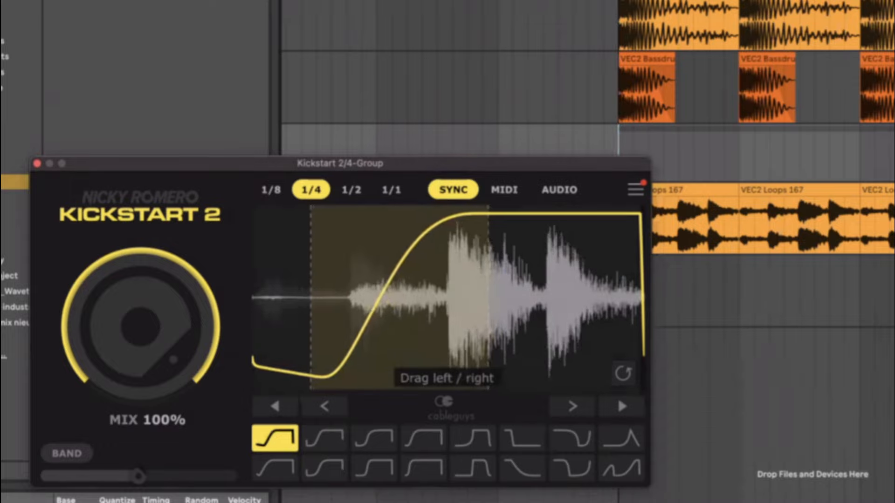
key("space")
mouse_move(141, 327)
left_mouse_down()
mouse_move(141, 357)
mouse_move(157, 367)
left_mouse_up()
key("space")
key("space")
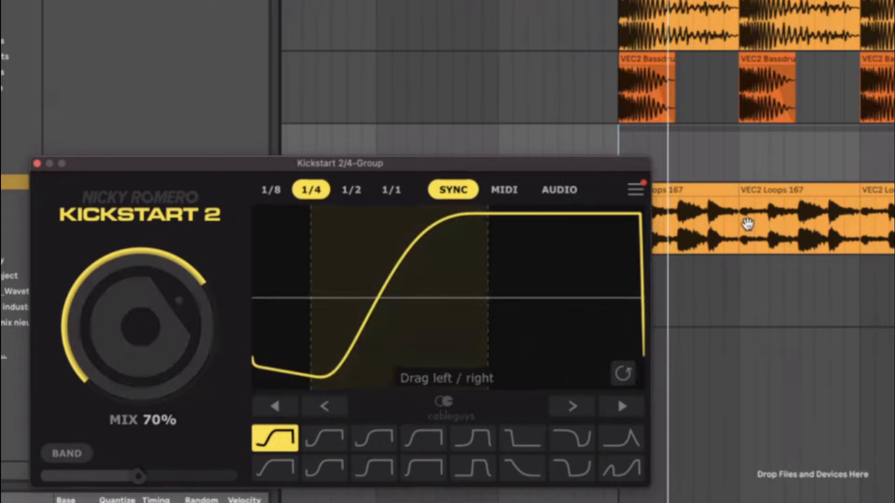
Step: Play from just before bar 33 to check the ducking at 70% mix and close the Kickstart 2 window
left_click(782, 224)
mouse_move(782, 225)
left_mouse_down()
mouse_move(774, 225)
mouse_move(787, 227)
left_mouse_up()
left_click(604, 176)
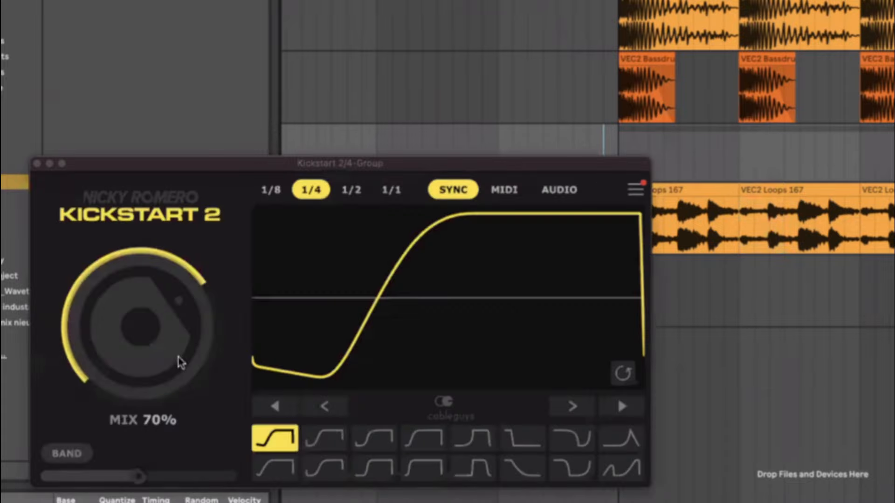
mouse_move(146, 321)
left_mouse_down()
mouse_move(149, 308)
mouse_move(149, 321)
left_mouse_up()
key("space")
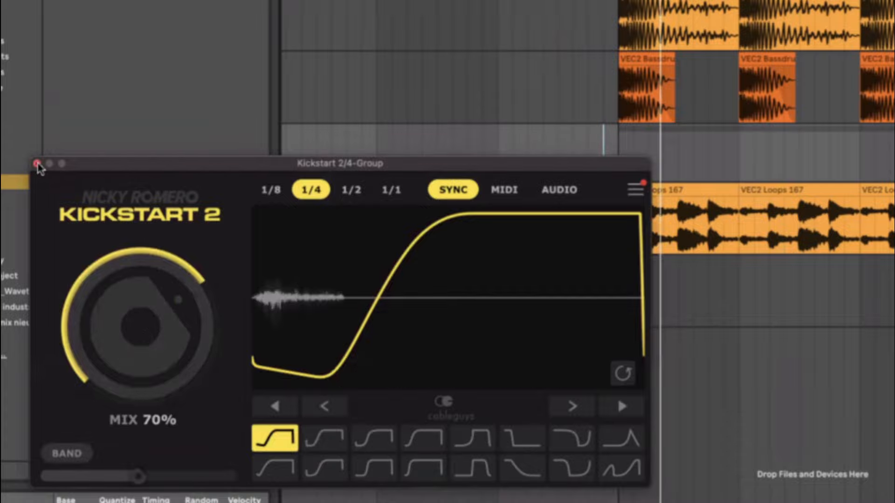
left_click(37, 165)
key("space")
Step: Filter the VEC2 Loops 167 track in EQ Eight with a low cut at 261 Hz and a high cut at 14.7 kHz during playback
left_click(596, 229)
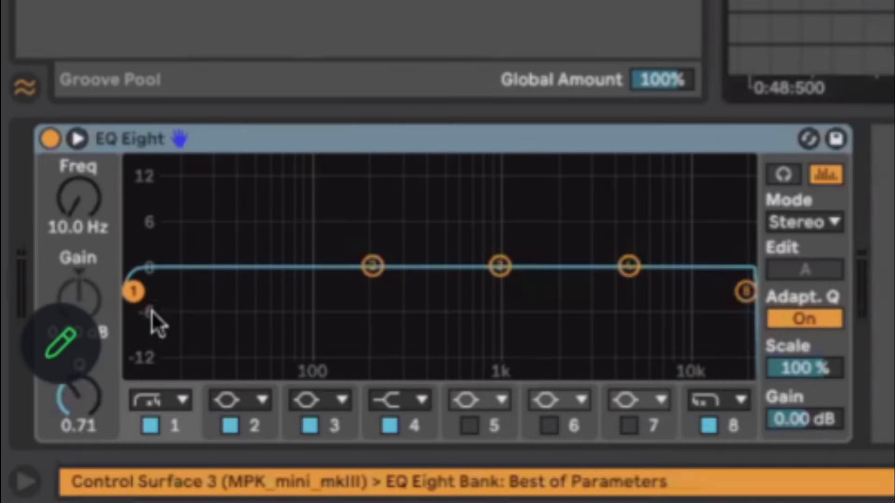
key("space")
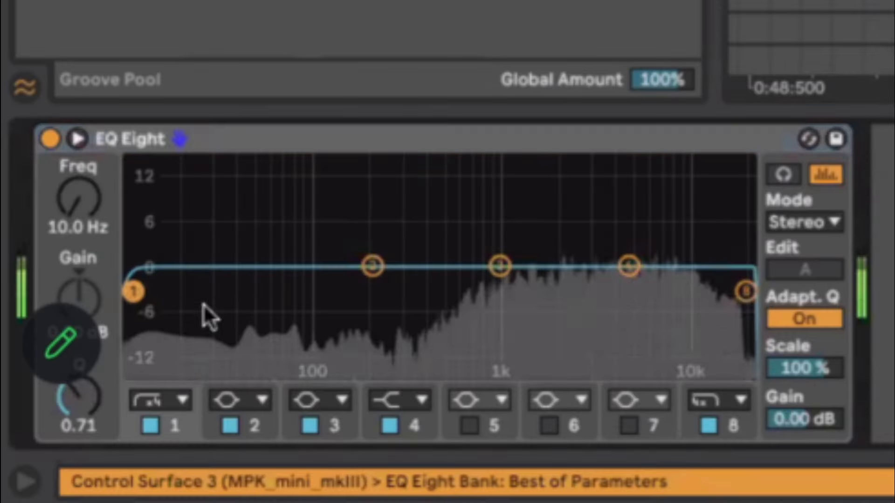
left_click_drag(135, 291, 394, 307)
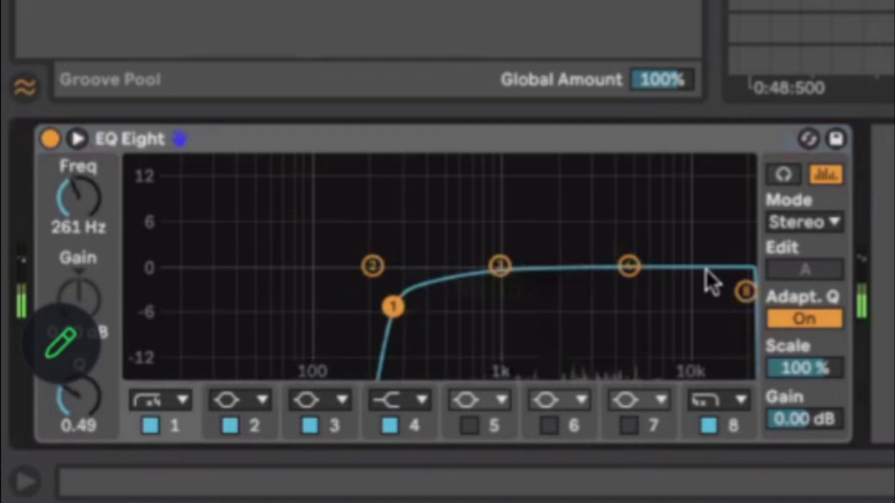
left_click(745, 289)
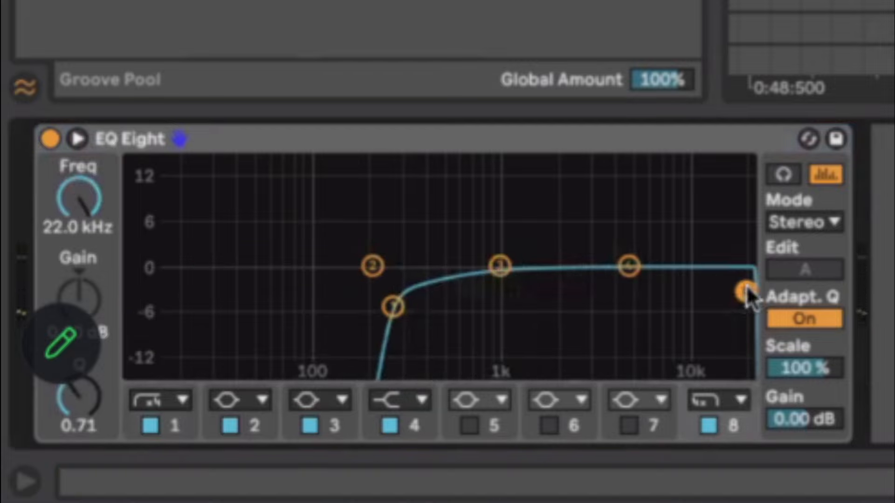
left_click_drag(746, 286, 729, 300)
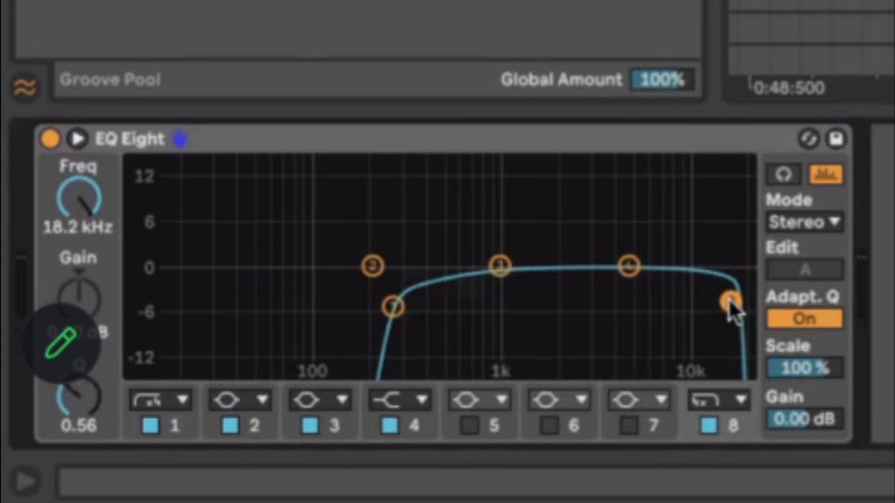
left_click_drag(729, 301, 714, 316)
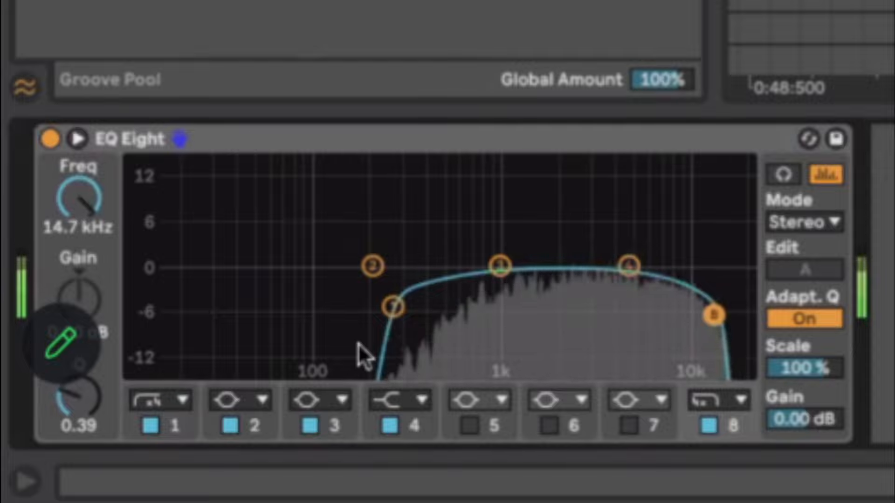
key("space")
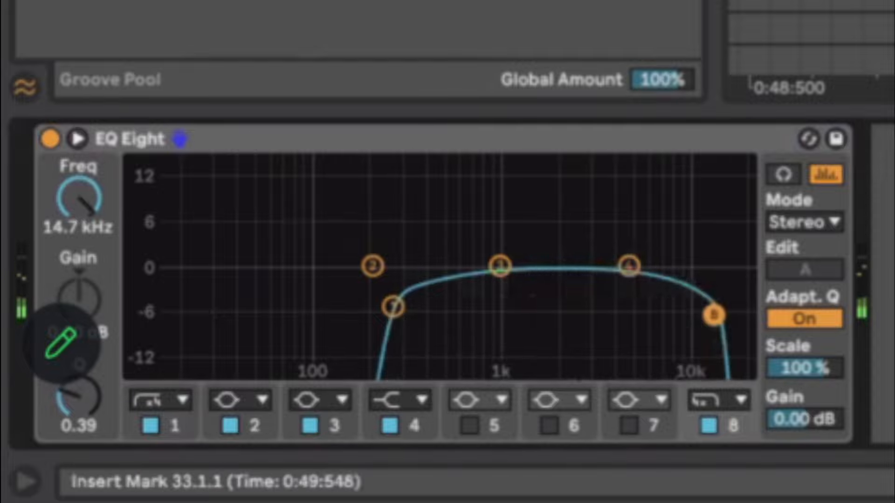
Step: Open the SAMPLES folder at the VEC2 loops with the empty audio track of the loop group selected
key("ctrl+z")
key("ctrl+z")
key("ctrl+z")
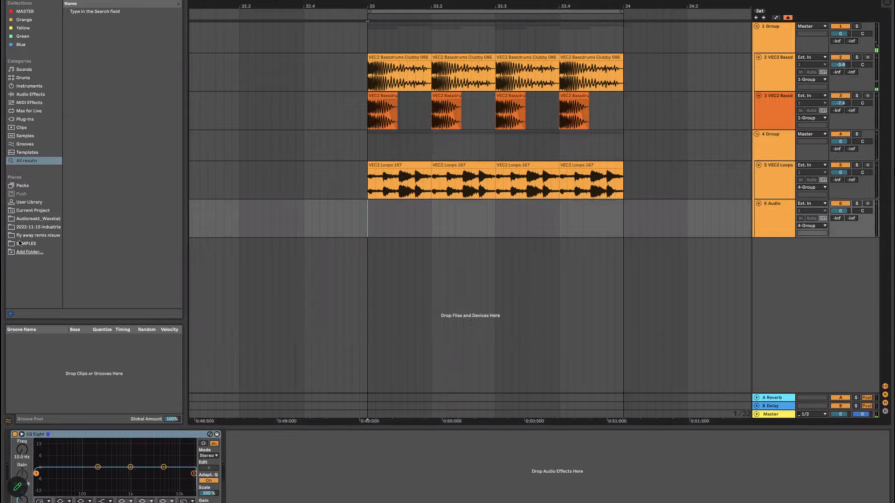
scroll(132, 241, "down", 2)
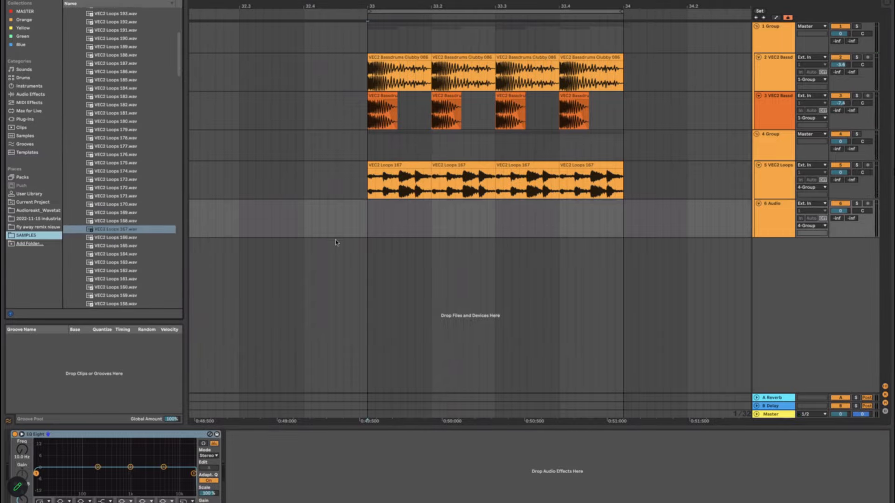
Step: Compare the VEC2 Loops 167 track with its EQ Eight bypassed and active during playback
left_click(372, 155)
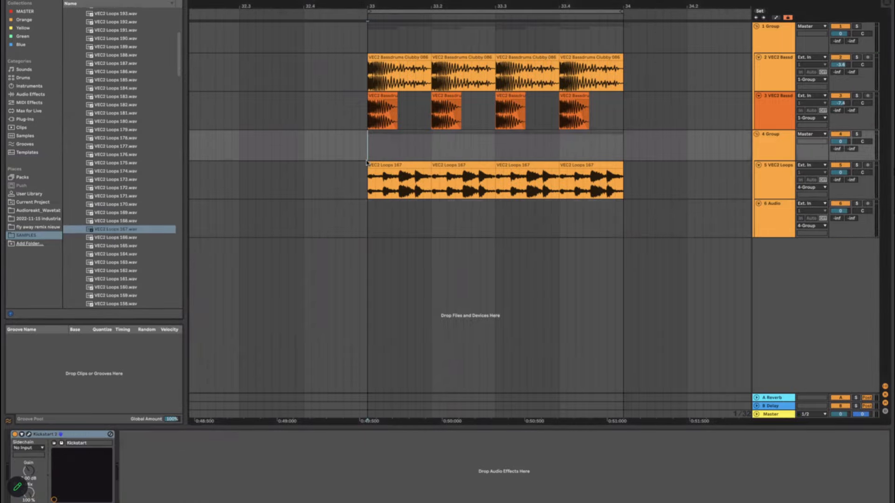
left_click(375, 179)
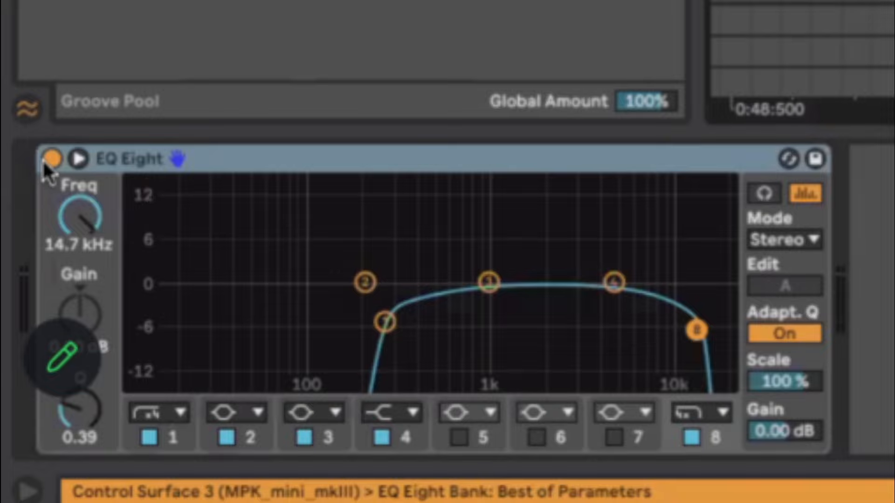
left_click(46, 160)
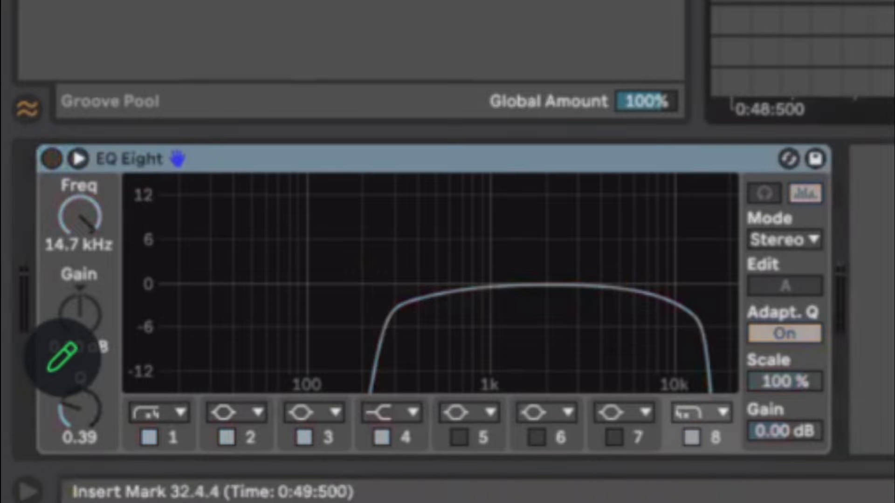
left_click(50, 159)
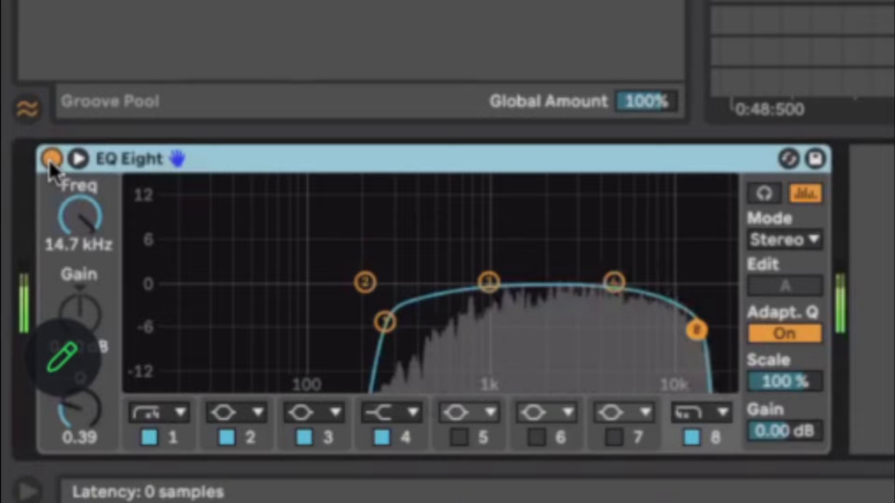
left_click(50, 162)
left_click(49, 159)
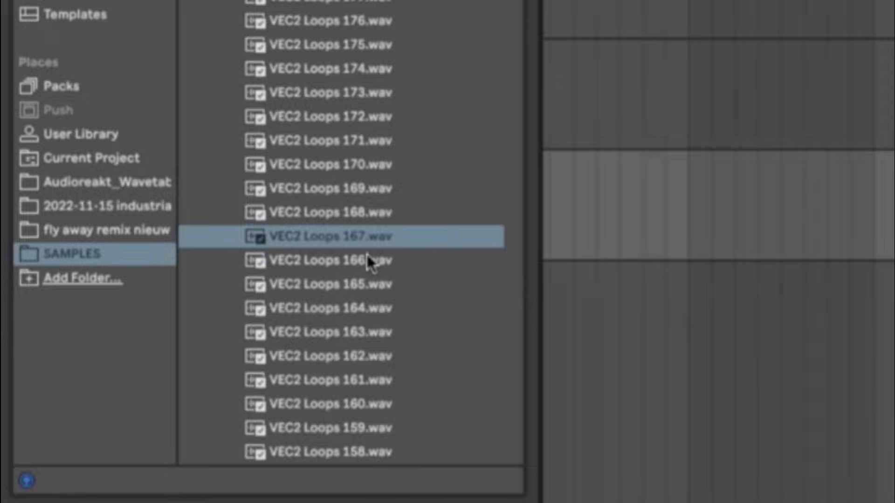
Step: Audition VEC2 Loops 166 down to 164 and place VEC2 Loops 164 at bar 33 on the empty track
left_click(367, 254)
key("Down")
key("Down")
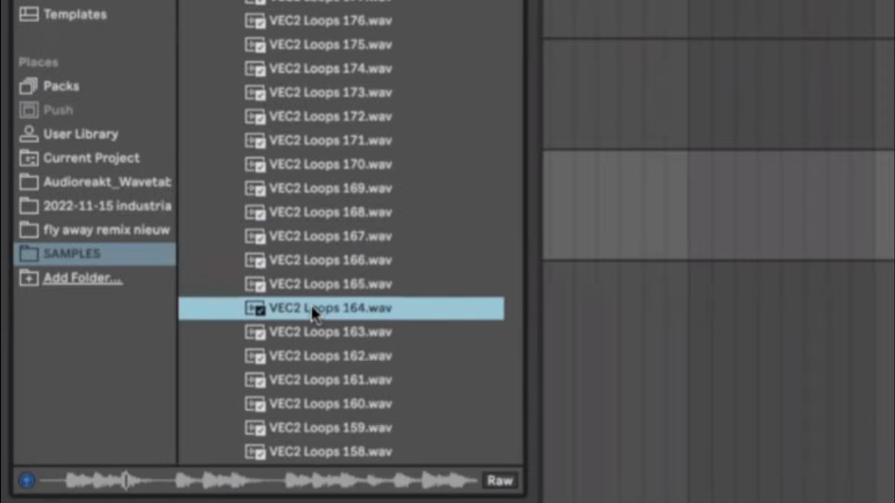
left_click_drag(311, 307, 26, 398)
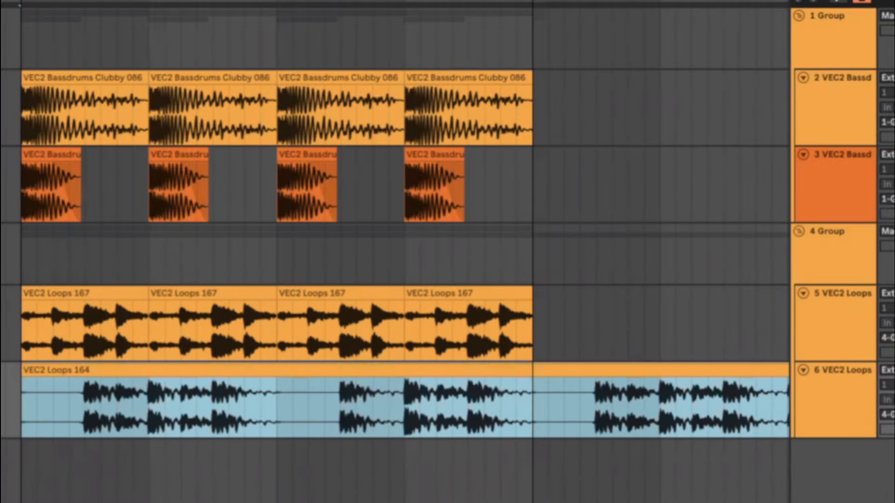
Step: Play both loop layers together from bar 33 and inspect the EQ Eight settings on each loop track
key("space")
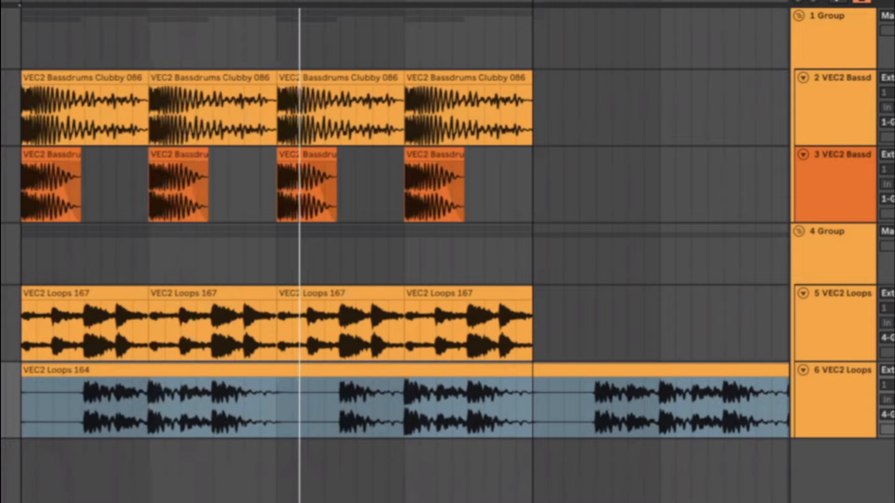
left_click(85, 317)
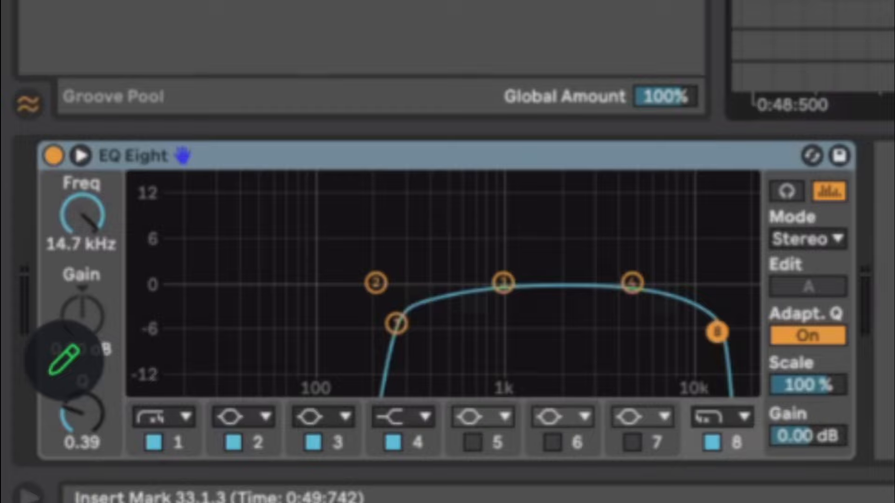
key("Left")
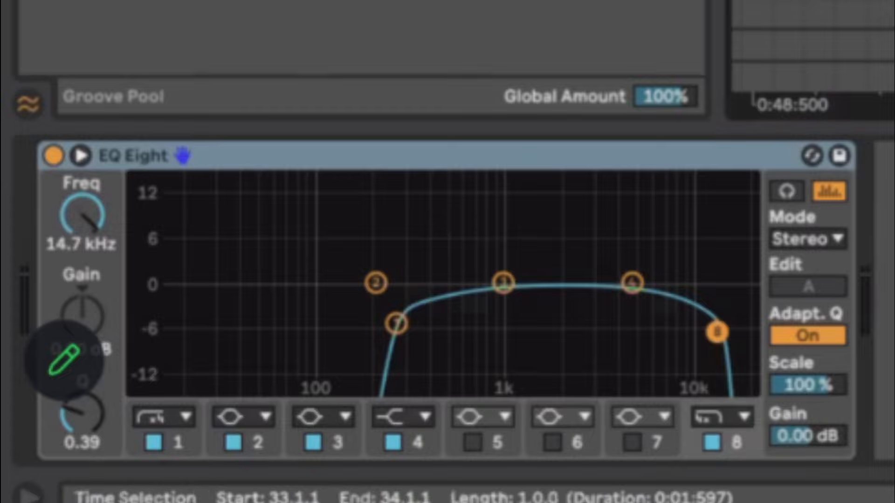
key("Down")
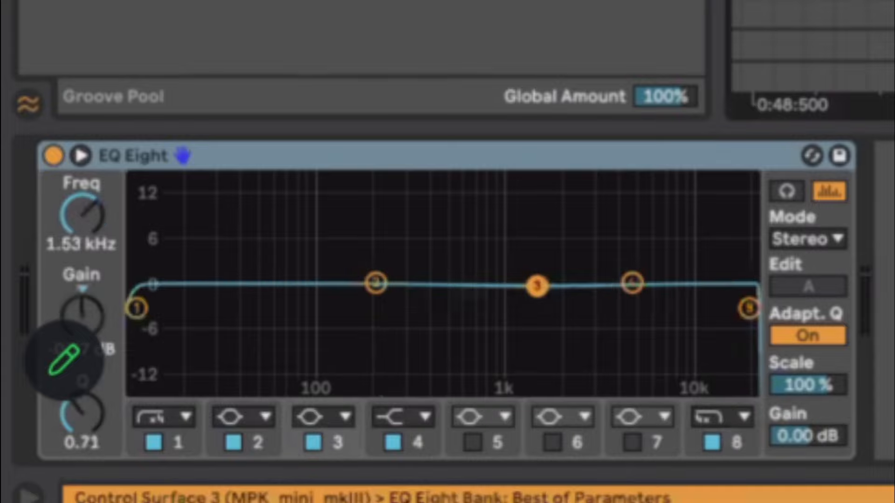
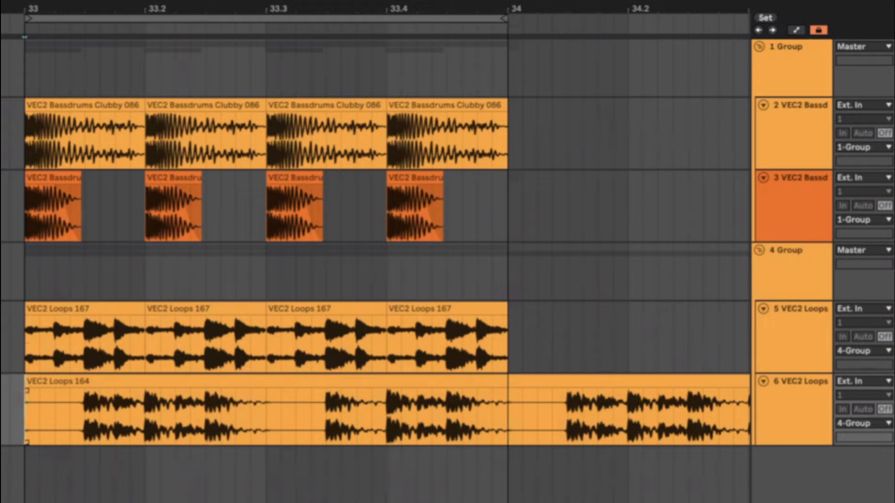
Step: Add a fade-in at the start of the VEC2 Loops 164 clip and play it back from bar 33
left_click(781, 415)
left_click(55, 424)
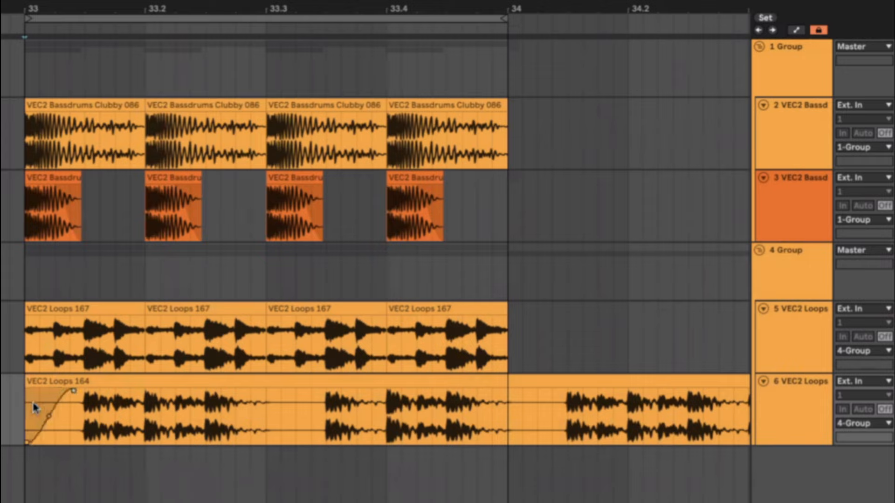
key("space")
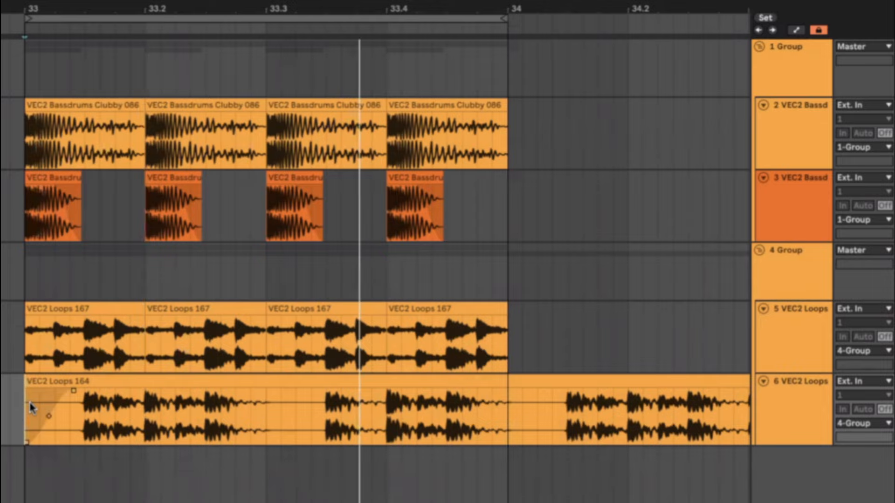
left_click_drag(259, 422, 25, 415)
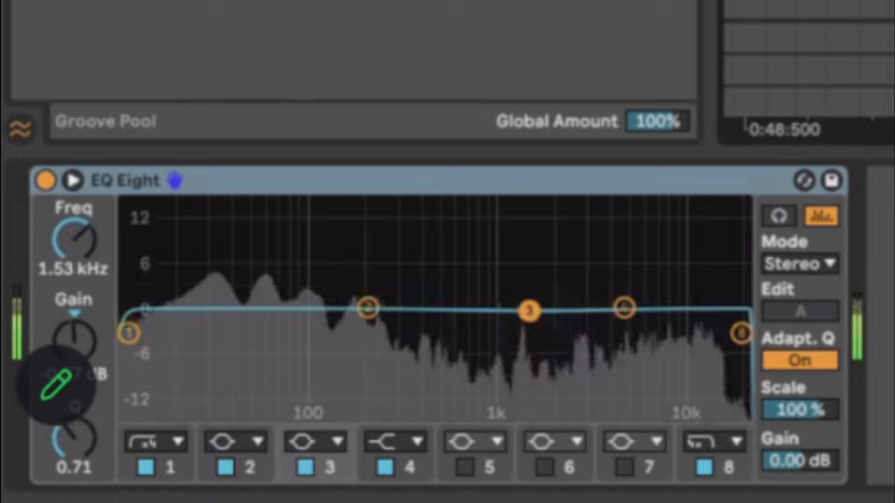
Step: Filter the VEC2 Loops 164 track in EQ Eight with a low cut at 132 Hz and a high cut at 11.1 kHz
left_click_drag(129, 333, 335, 350)
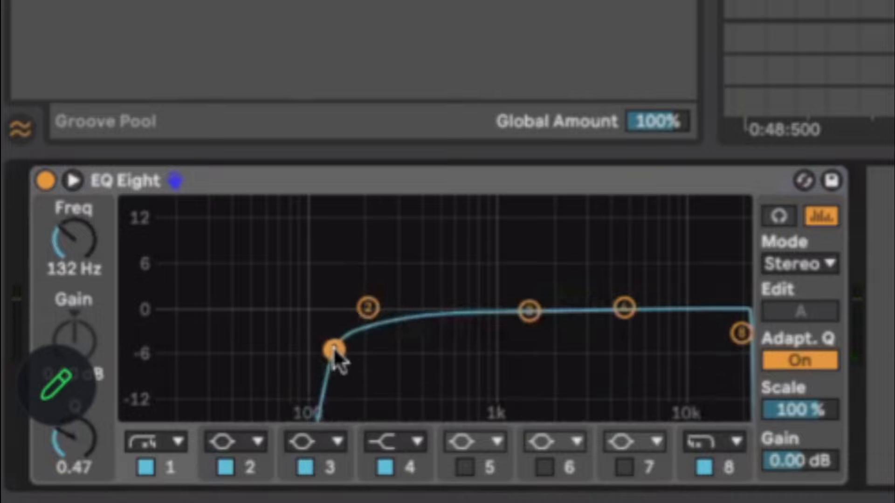
left_click(741, 333)
left_click_drag(741, 333, 686, 359)
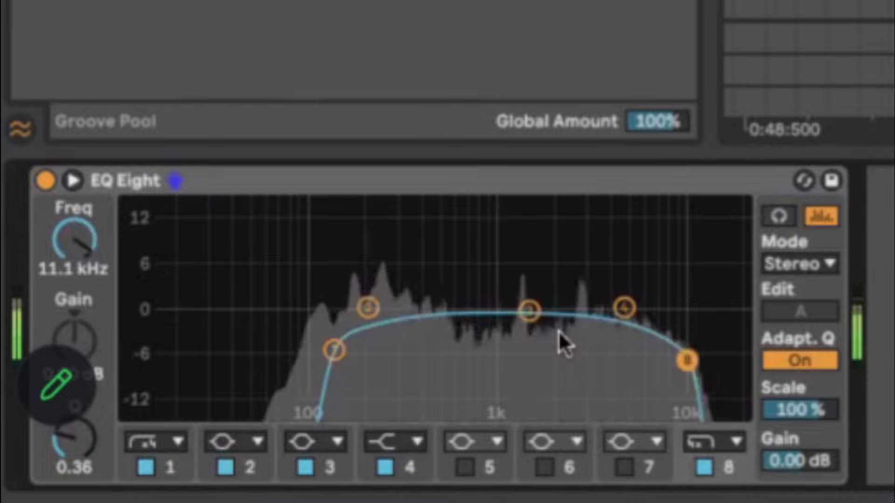
left_click(528, 310)
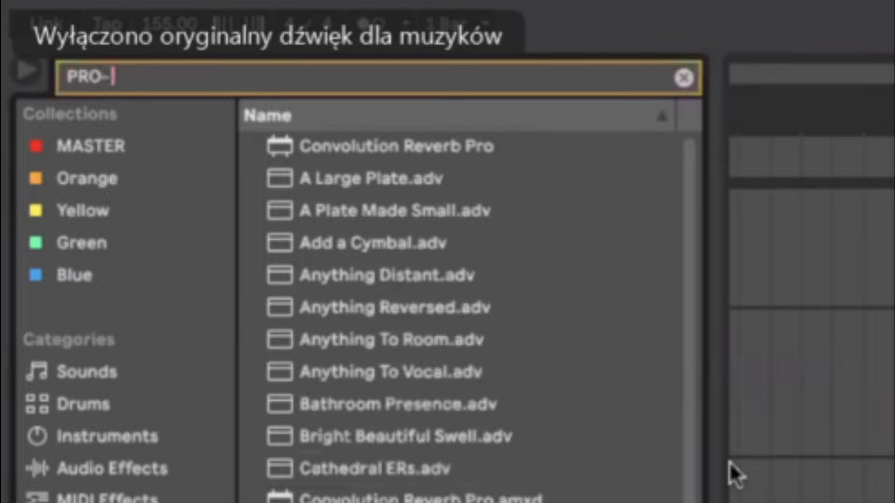
Step: Search for PRO-Q and load Pro-Q 3 on the VEC2 Loops 164 track
type("Q")
left_click(368, 191)
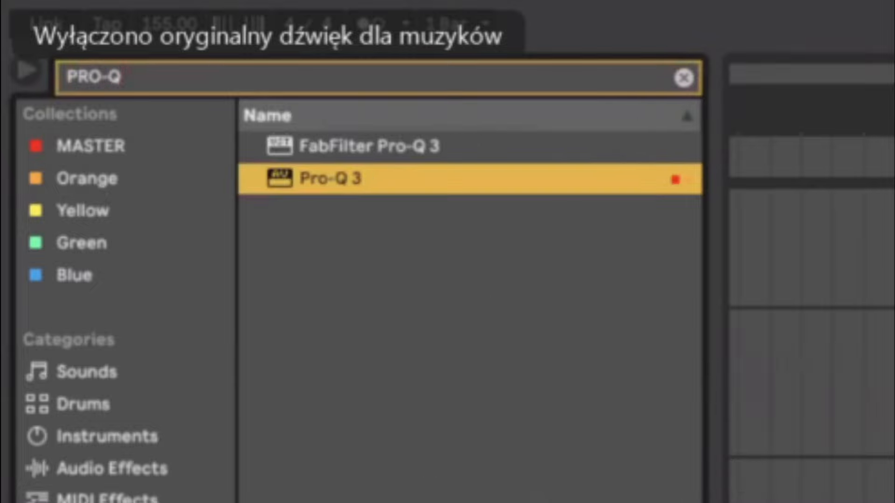
key("space")
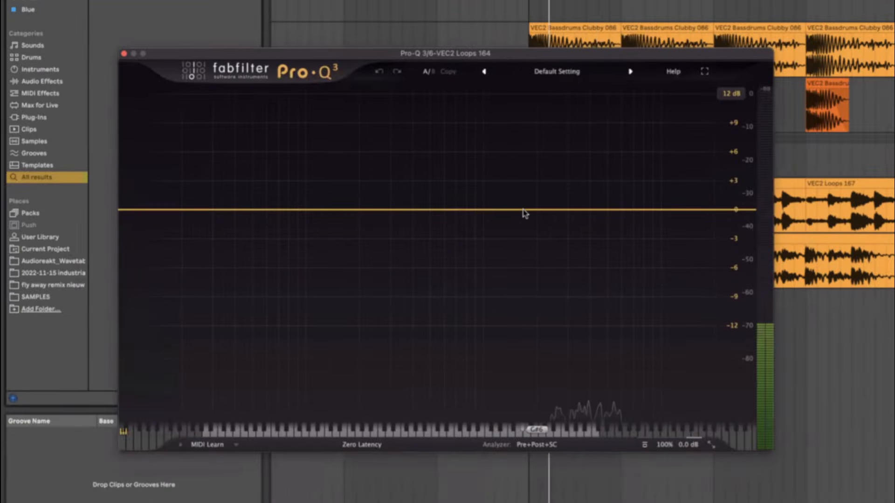
Step: Add a narrow Pro-Q 3 bell at about 1337 Hz with +2.5 dB and Q 9.1, and audition the band
left_click_drag(511, 213, 510, 169)
scroll(511, 194, "up", 5)
key("space")
left_click(523, 141)
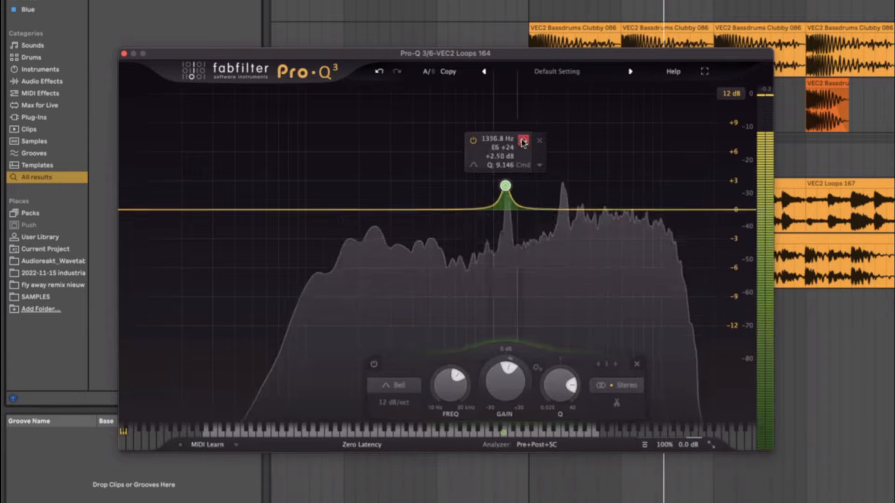
key("space")
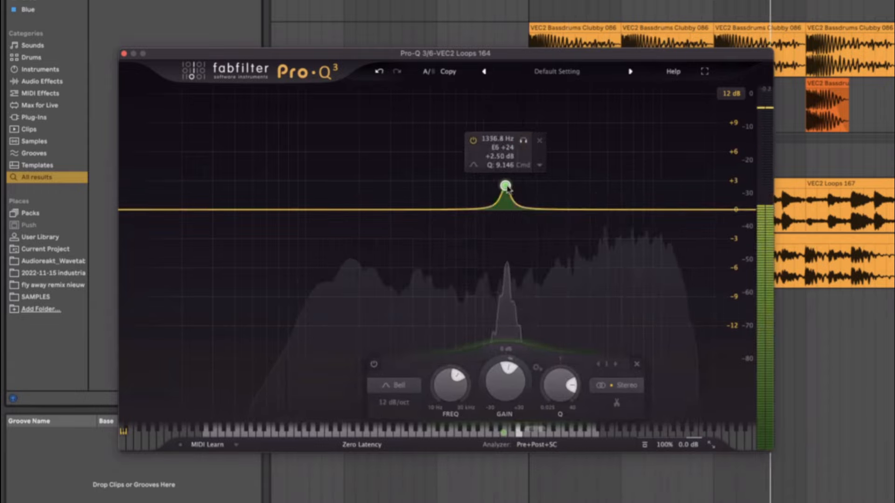
key("space")
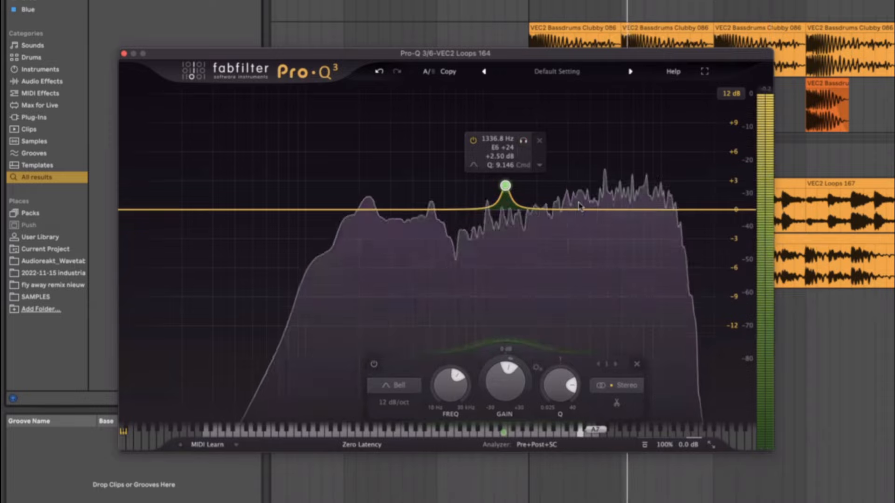
Step: Add a second narrow bell at about 2819 Hz with +2.32 dB and Q 8.7, and audition it
left_click_drag(573, 209, 562, 188)
scroll(563, 188, "up", 5)
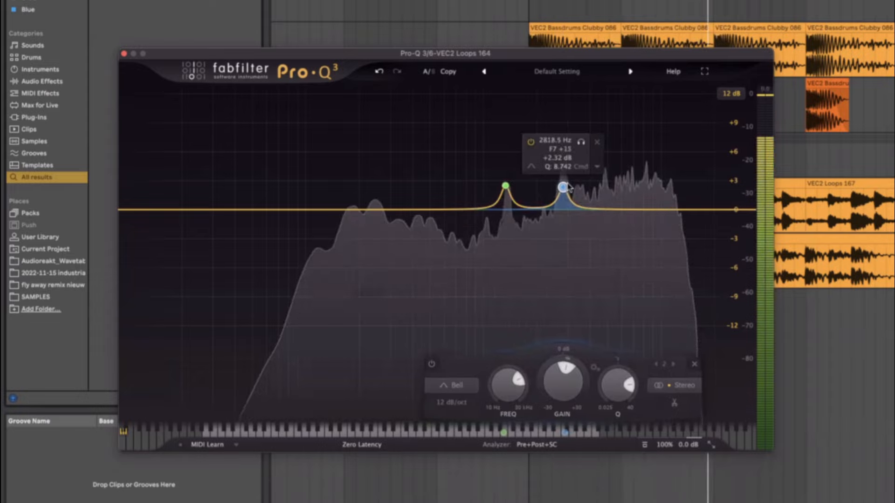
left_click_drag(579, 142, 581, 145)
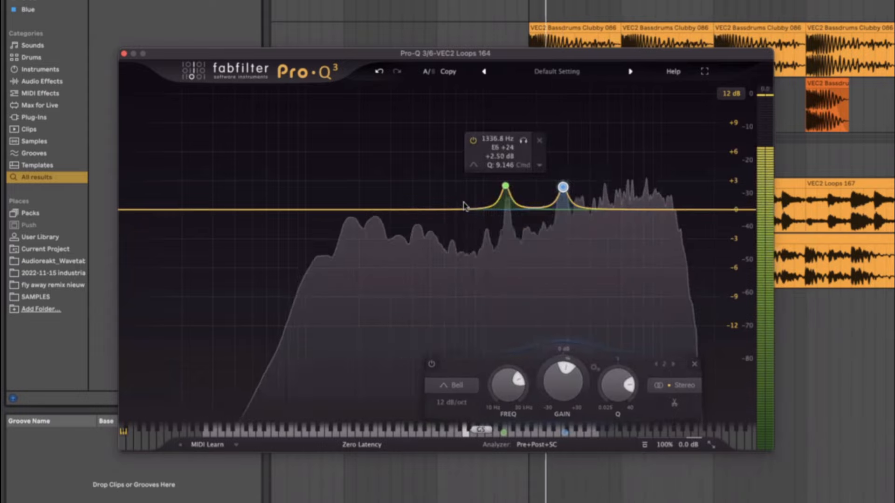
key("space")
Step: Make both bells dynamic, shift the lower one to 1378 Hz with +0.25 dB gain, and raise their upward dynamic range
left_click(505, 186)
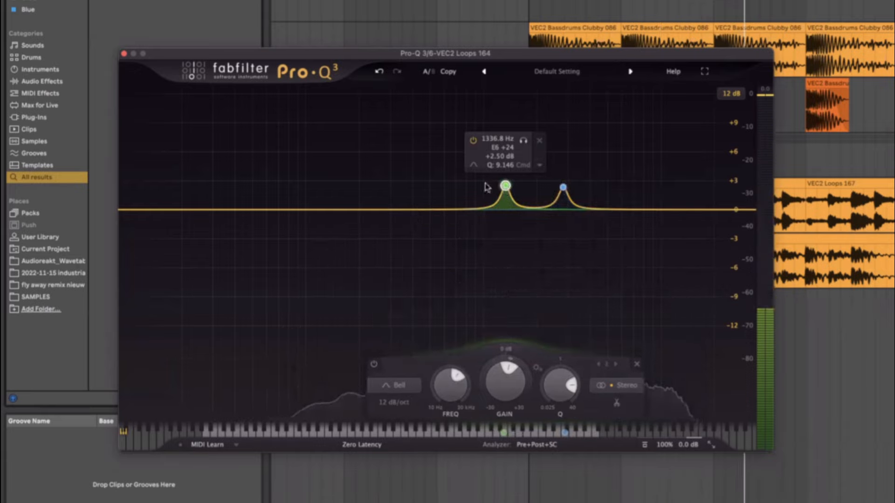
left_click_drag(481, 182, 604, 195)
mouse_move(539, 359)
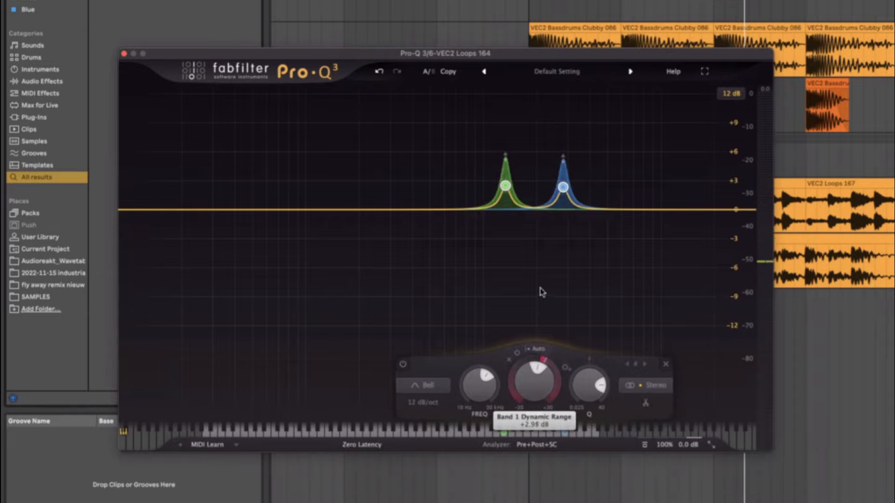
left_click_drag(506, 186, 506, 208)
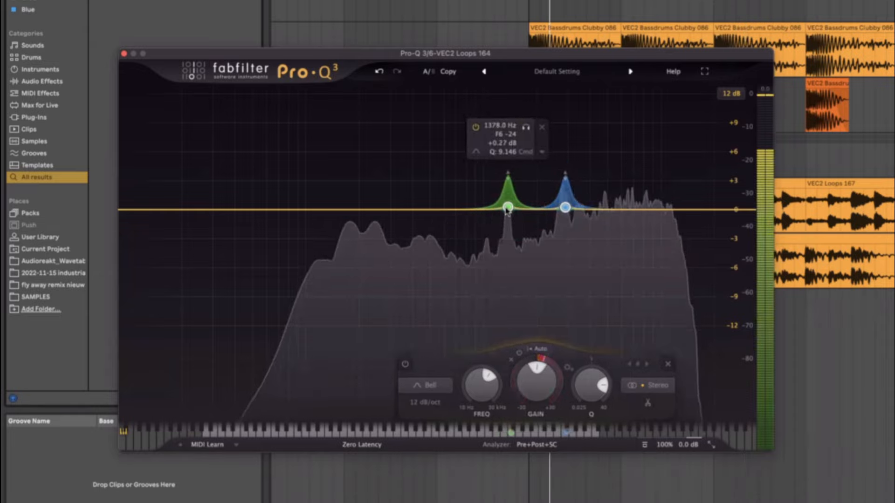
left_click_drag(541, 358, 537, 340)
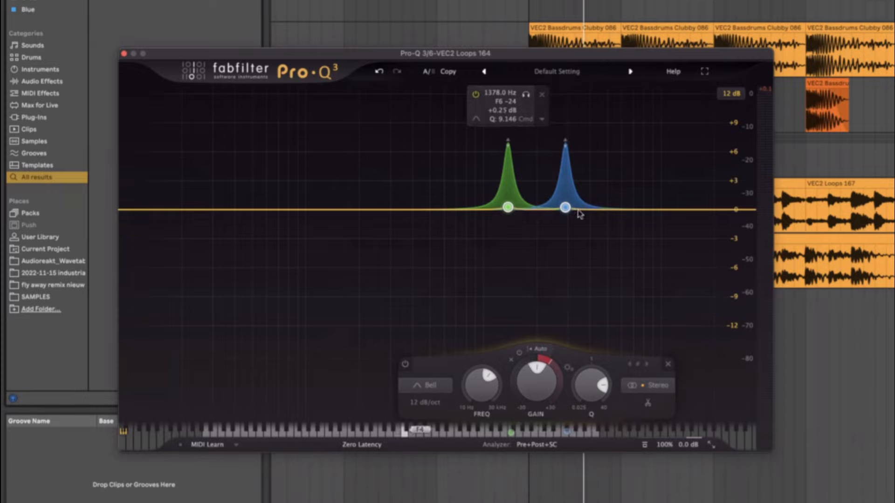
Step: Play the loop while watching both dynamic bands in Pro-Q 3, and close the plug-in window
left_click(124, 54)
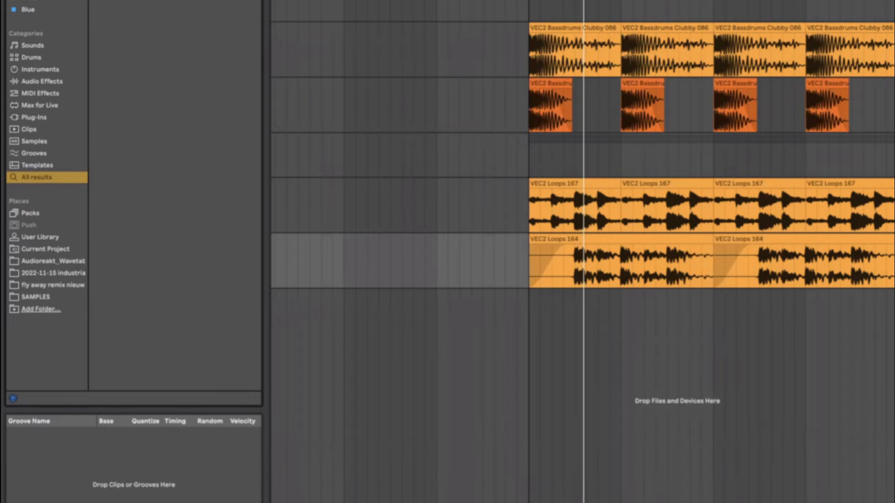
key("alt+super+p")
key("alt+super+p")
key("alt+super+p")
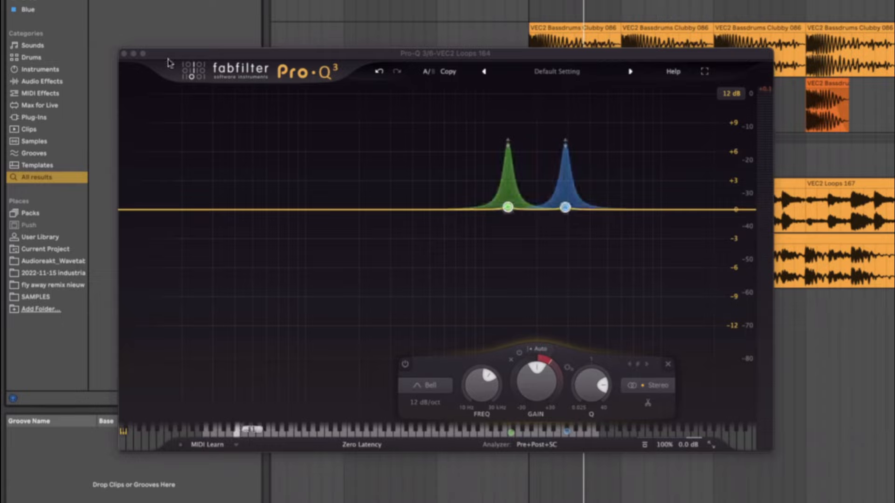
key("space")
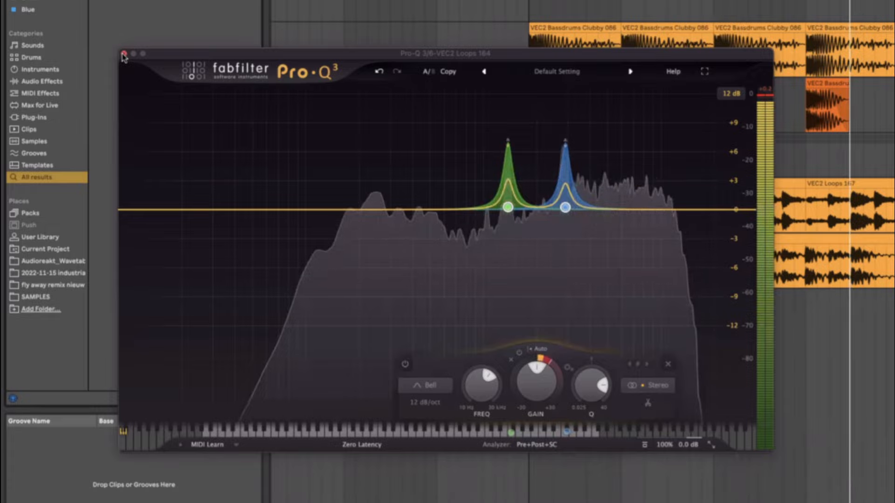
left_click(123, 54)
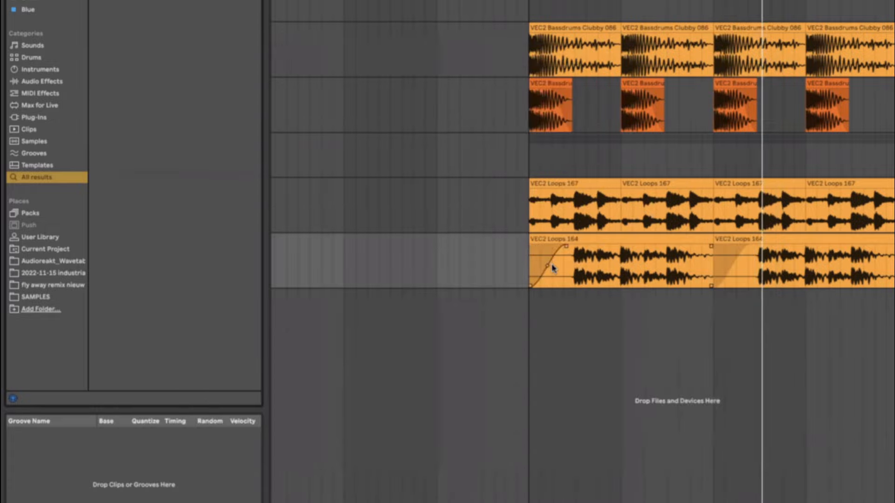
Step: Search for the reverb effect and load Reverb after Pro-Q 3 on the VEC2 Loops 164 track
key("super+f")
type("req")
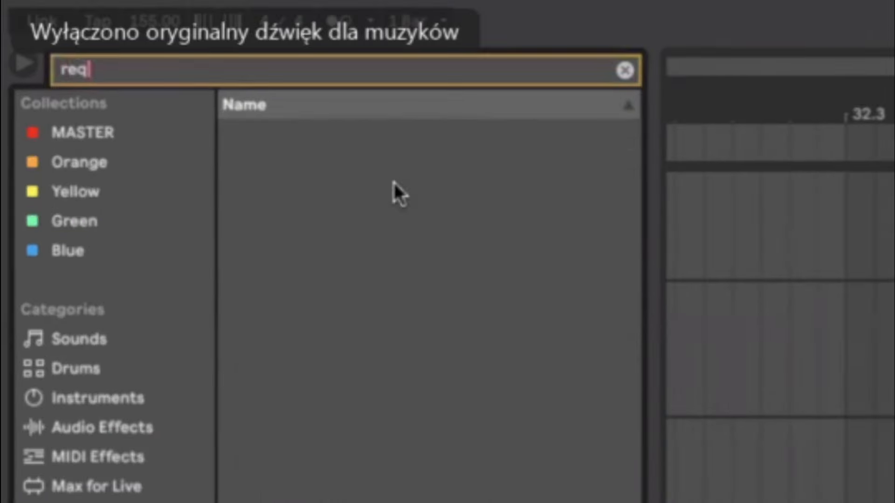
key("BackSpace")
type("v")
scroll(309, 214, "down", 1)
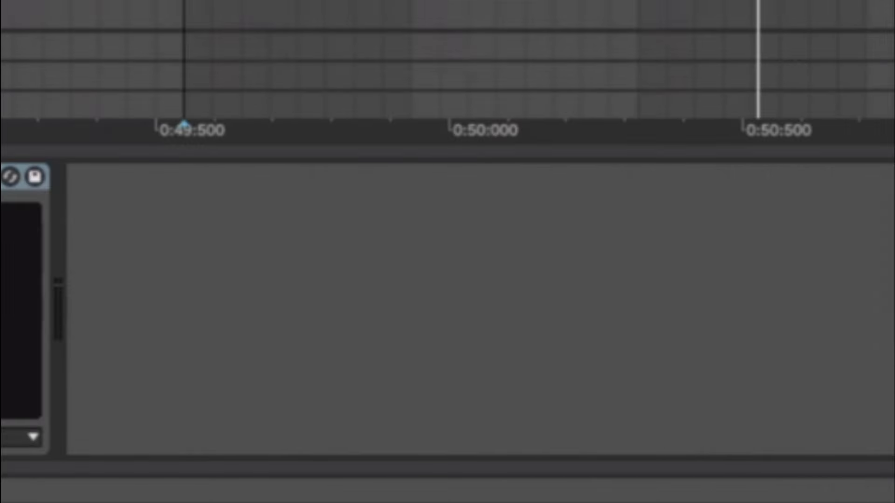
left_click_drag(117, 188, 126, 196)
left_click(124, 231)
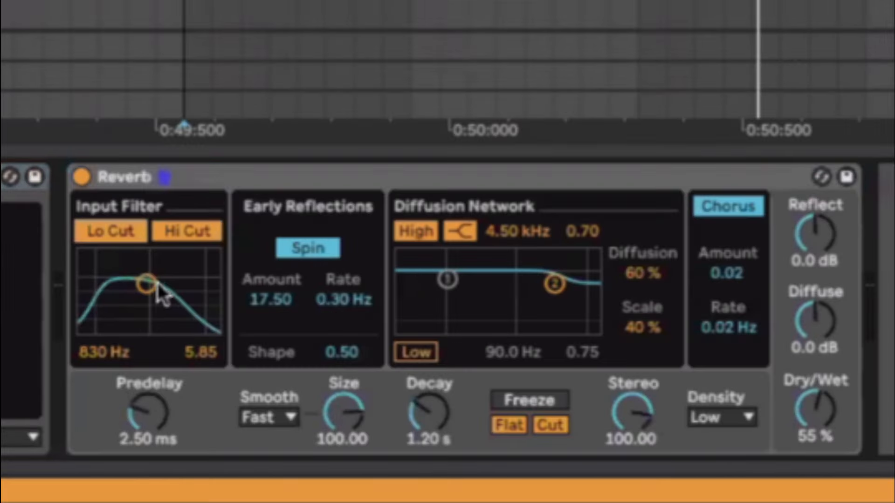
Step: Set the Reverb input filter to 2.59 kHz with width 2.32, size 19.44, decay 1.17 s and dry/wet 27%
left_click_drag(146, 283, 168, 310)
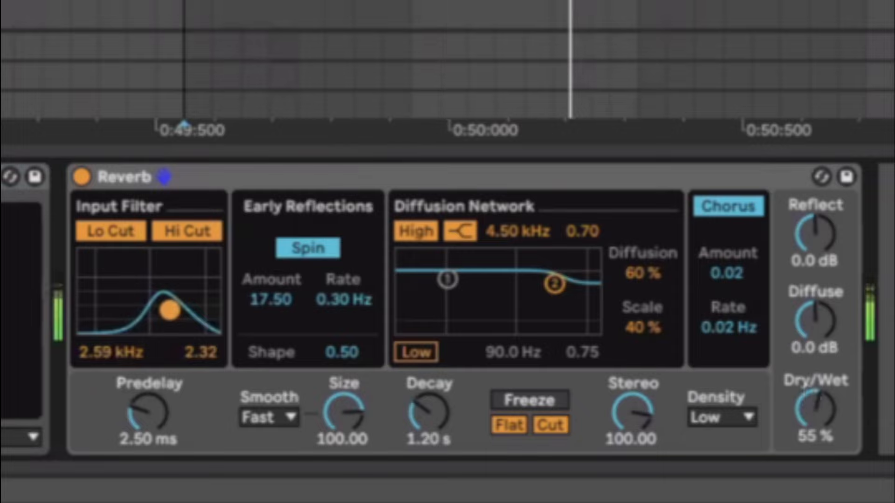
left_click_drag(816, 409, 816, 429)
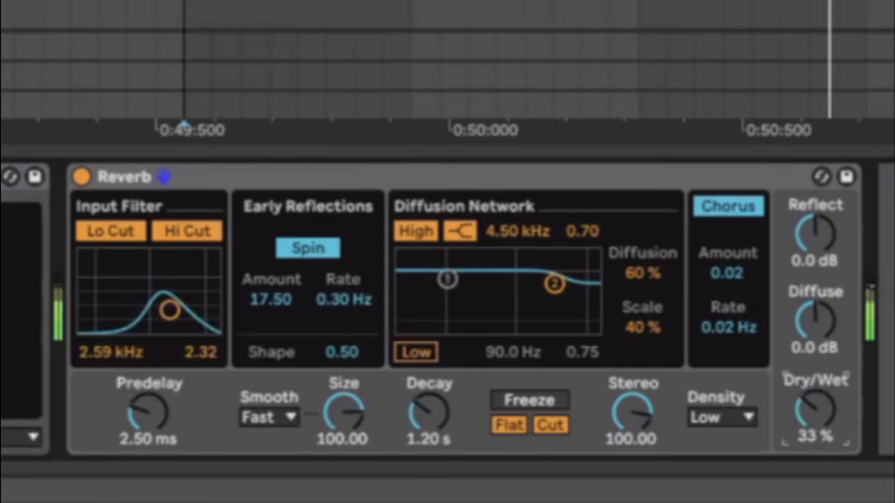
left_click_drag(428, 411, 428, 422)
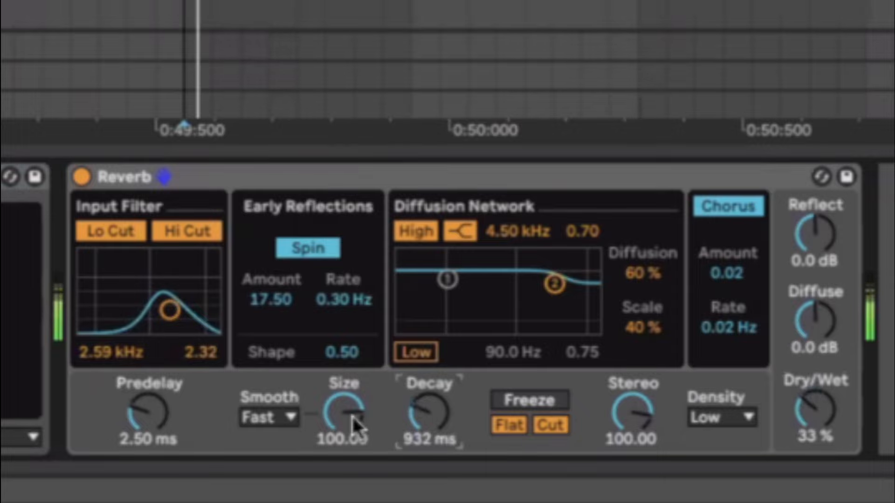
left_click_drag(349, 424, 350, 462)
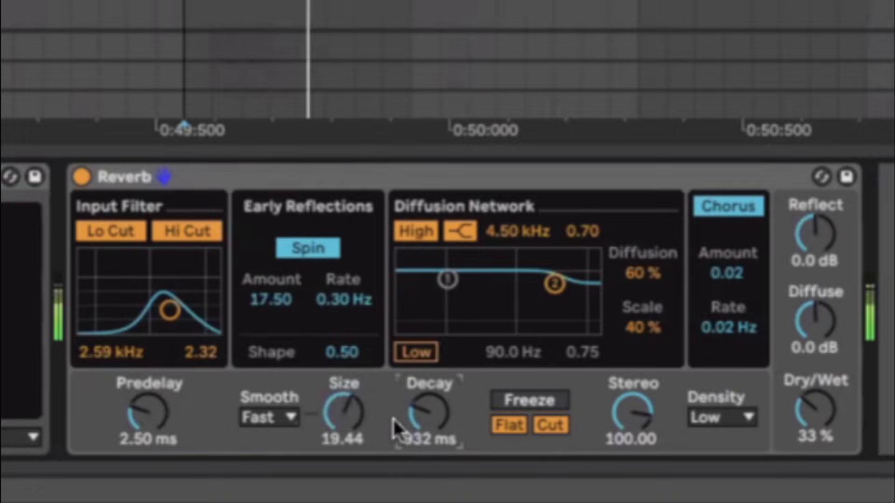
left_click_drag(427, 413, 428, 408)
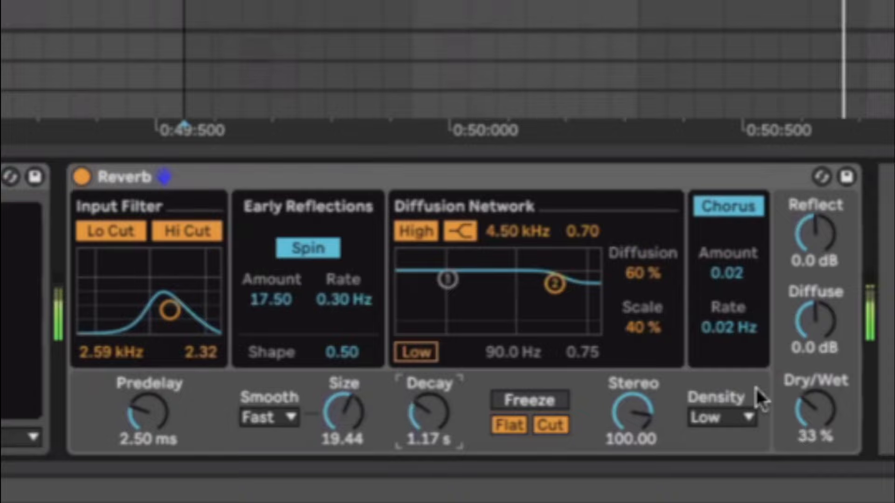
left_click_drag(809, 402, 809, 413)
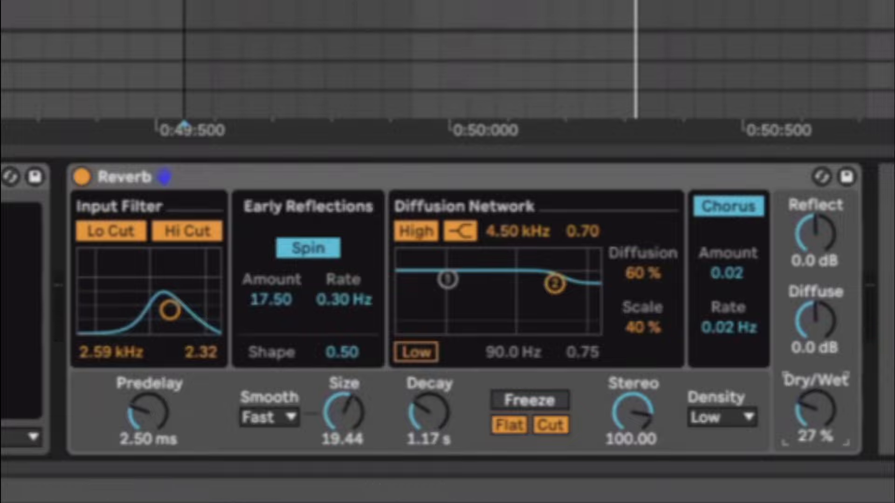
Step: Play the full loop from bar 33, set the VEC2 Loops 164 track's volume to -0.2 dB, and search for and load Limiter
left_click(447, 5)
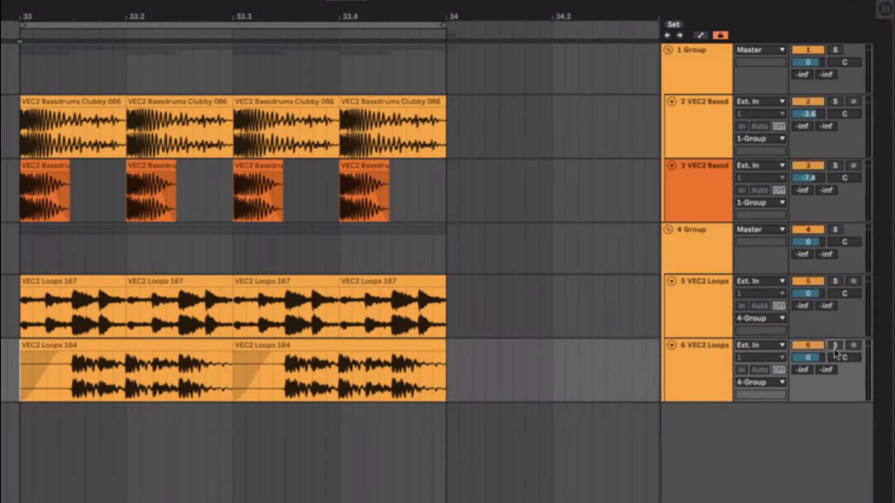
key("space")
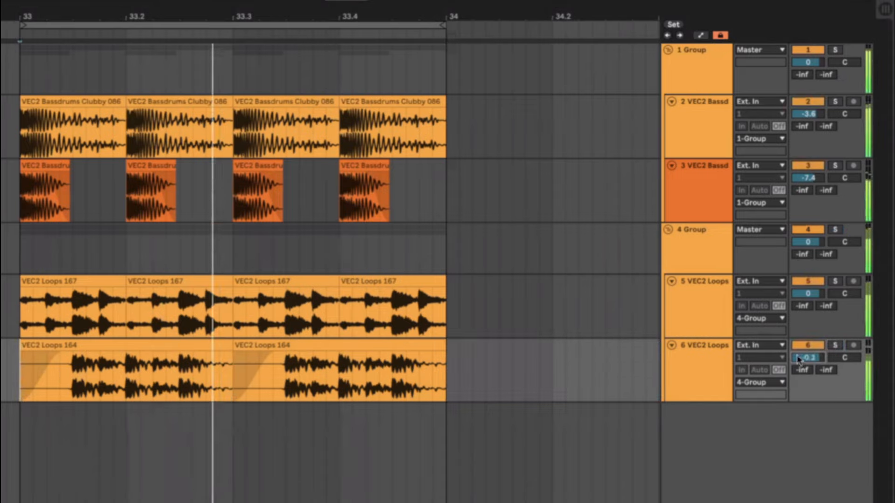
key("space")
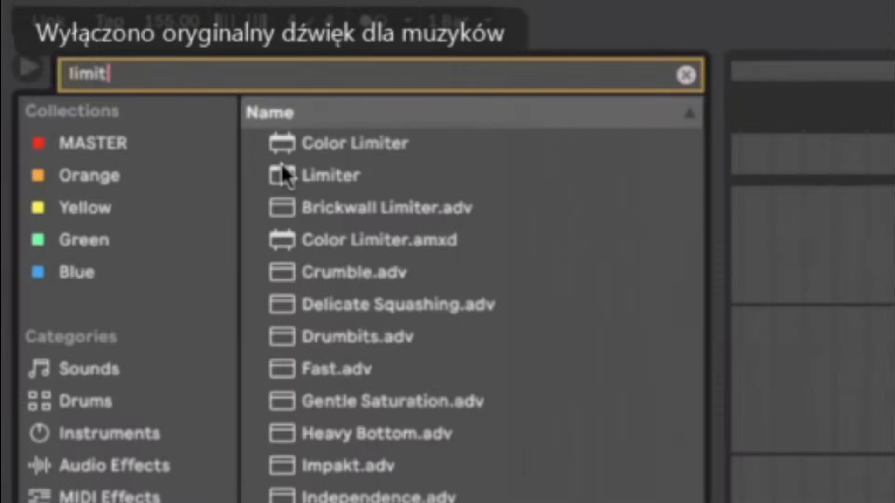
left_click(331, 176)
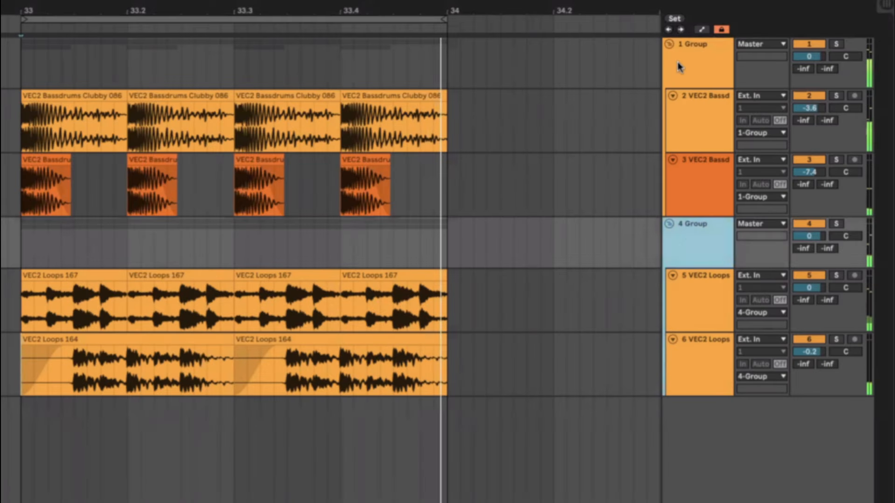
Step: Fold the group tracks to select both together, lower their volumes to -5.0 dB, and unfold them again
left_click(679, 67)
left_click(694, 163)
left_click(670, 224)
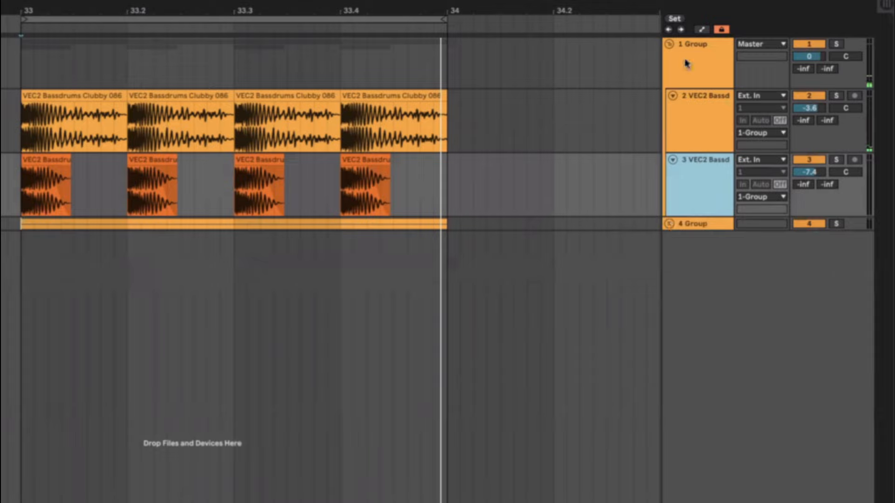
left_click(669, 44)
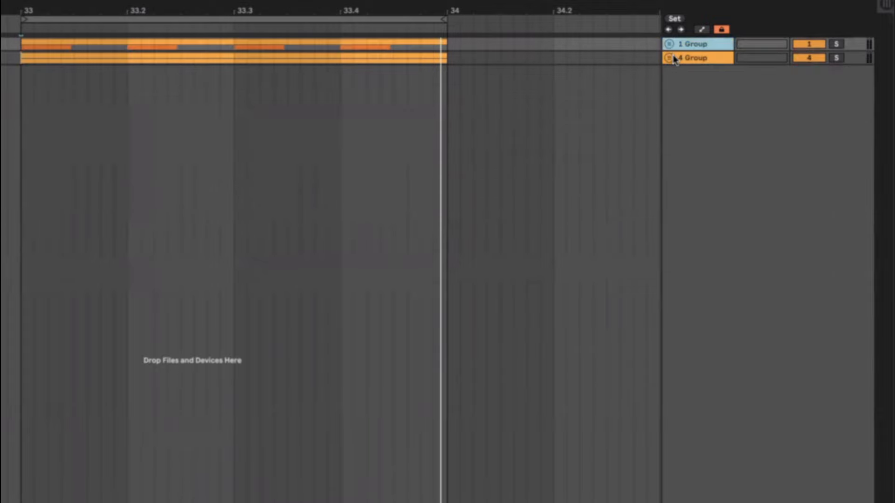
left_click(670, 58)
left_click(707, 70)
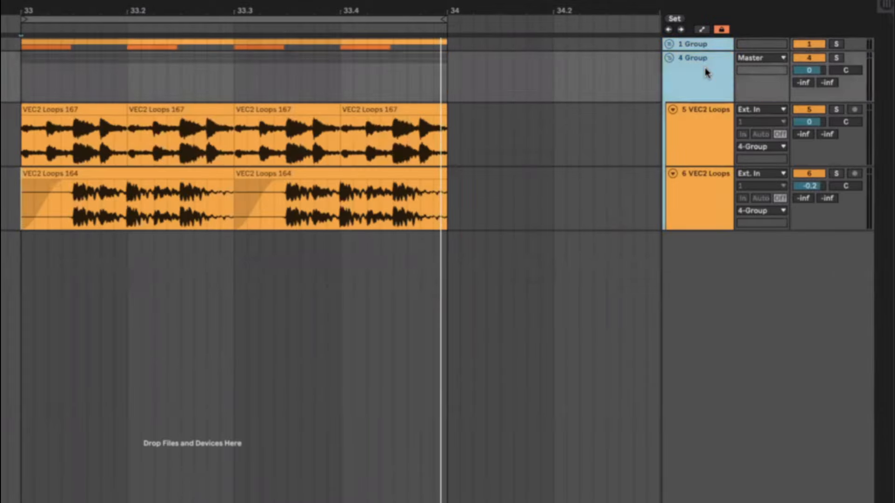
left_click_drag(813, 65, 812, 70)
left_click(710, 77)
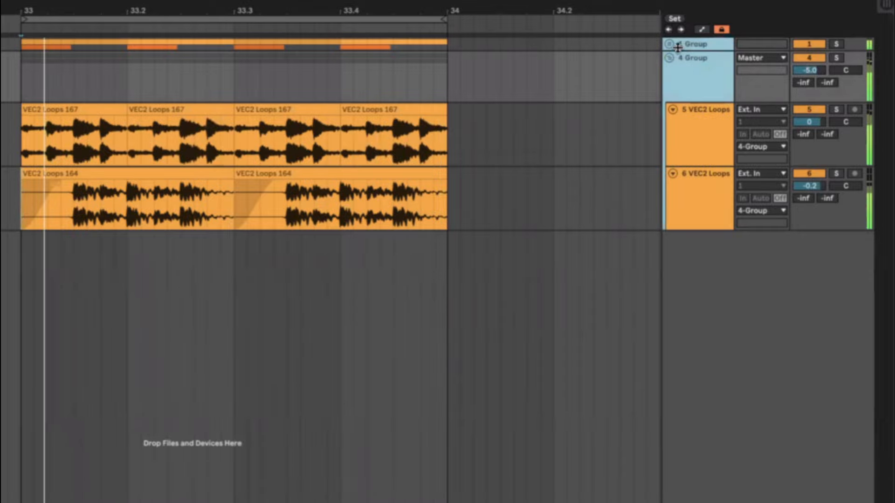
left_click(678, 46)
left_click(699, 253)
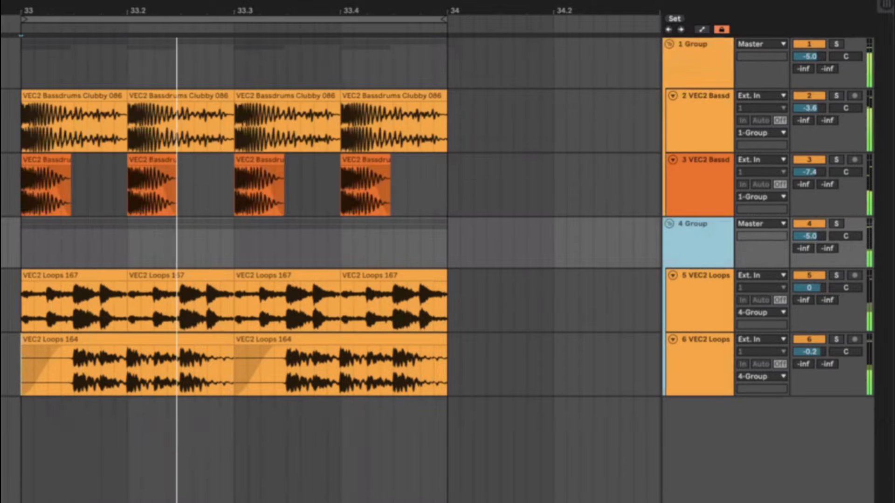
Step: Stop playback and insert a new audio track below VEC2 Loops 164 inside the loop group
left_click(315, 369)
key("space")
left_click(696, 372)
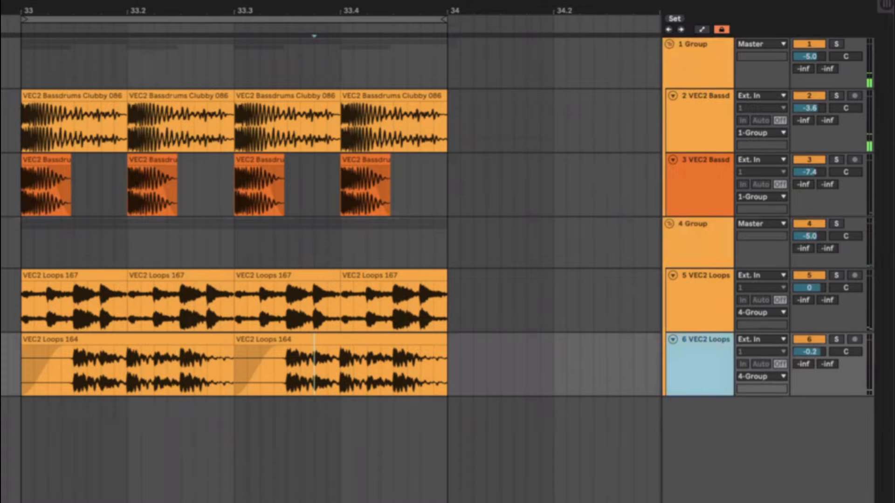
key("ctrl+t")
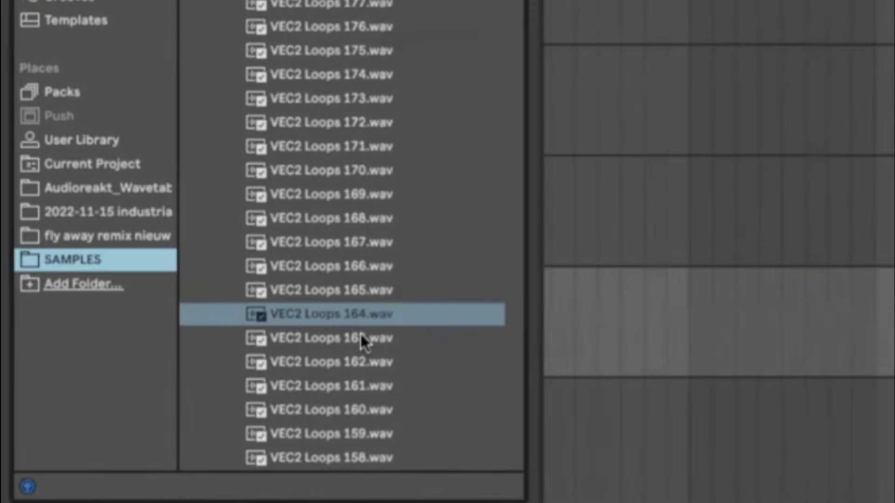
Step: Audition the samples from VEC2 Loops 163 to 160 and place VEC2 Loops 161 on the new audio track at bar 33
left_click(360, 335)
key("Down")
key("Down")
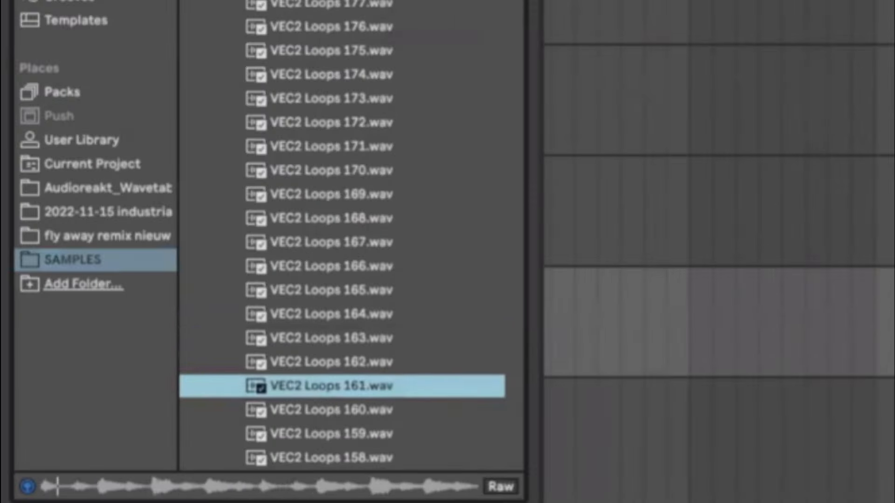
key("Down")
key("Up")
key("Down")
key("Up")
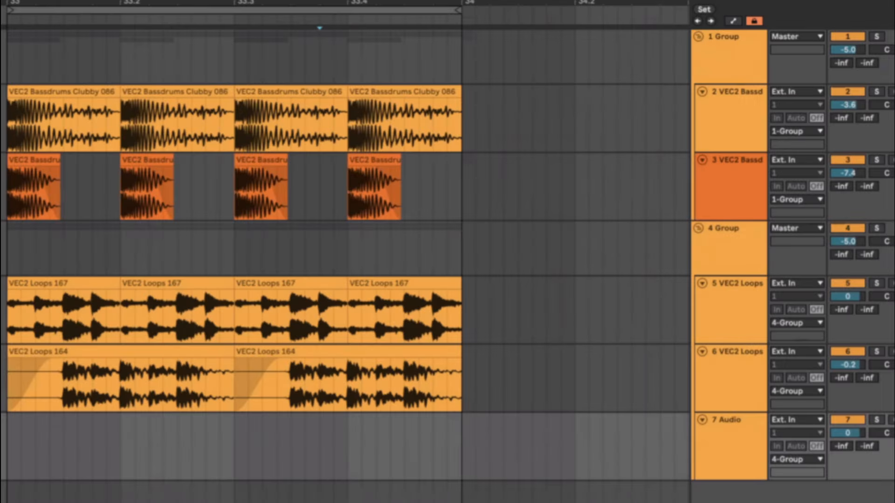
left_click_drag(331, 386, 83, 452)
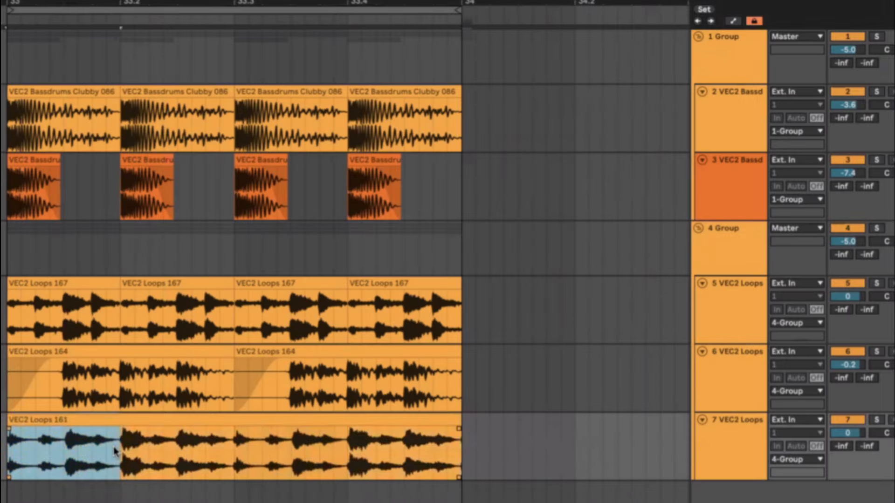
Step: Duplicate the first beat of the VEC2 Loops 161 clip three times to fill bar 33 and play it back
key("ctrl+d")
key("ctrl+d")
key("ctrl+d")
left_click(13, 455)
key("space")
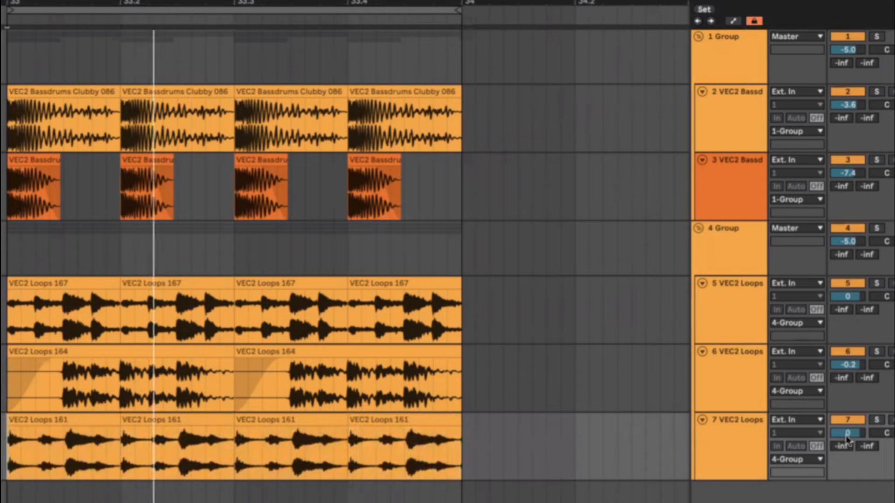
Step: Compare the mix with track 7 muted and unmuted, and lower its volume to -2.8 dB
left_click(855, 423)
left_click(856, 423)
left_click_drag(856, 432, 856, 443)
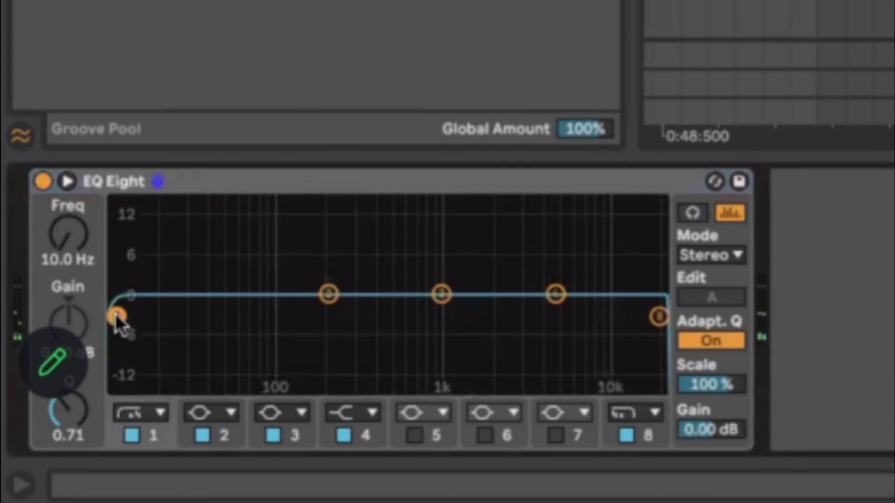
Step: In track 7's EQ Eight, raise the low cut to just above 100 Hz, set the high cut to 17.0 kHz and play
left_click_drag(115, 314, 298, 321)
left_click_drag(658, 317, 641, 323)
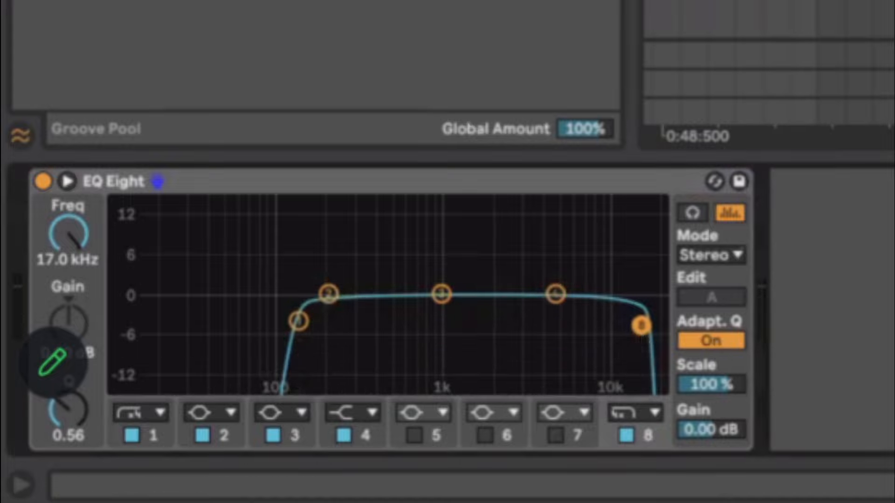
key("space")
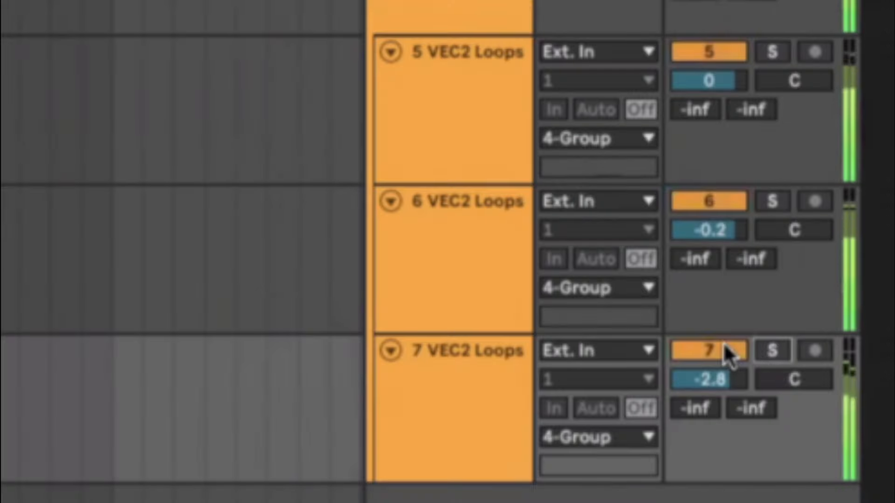
Step: Check track 7 muted against unmuted during playback and set its volume to -3.6 dB
left_click(725, 349)
left_click(725, 349)
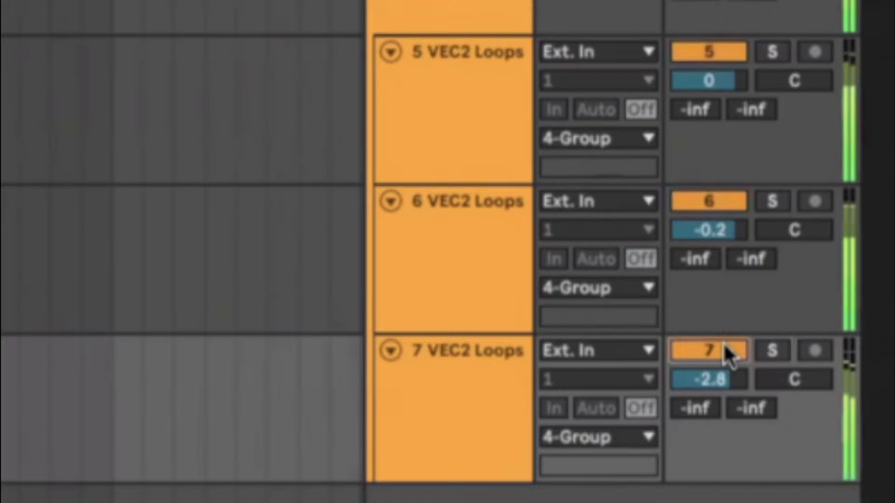
mouse_move(710, 380)
left_mouse_down()
mouse_move(710, 390)
mouse_move(709, 383)
left_mouse_up()
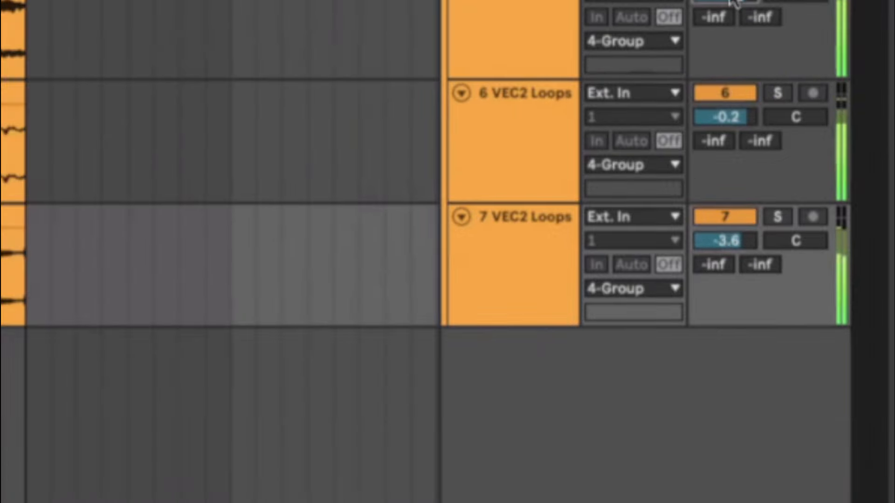
Step: Insert a new audio track below track 7
left_click(550, 294)
key("ctrl+t")
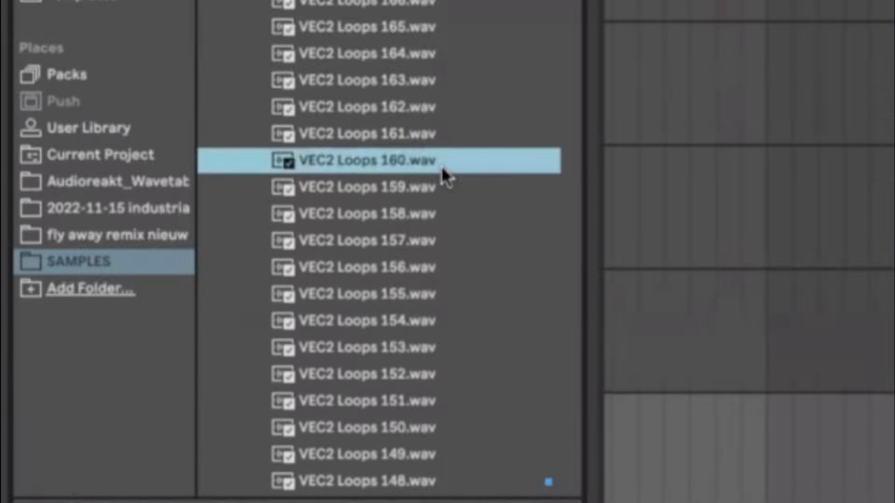
Step: Audition the VEC2 Loops samples from 160 down to 146 and settle on VEC2 Loops 147.wav
key("Down")
key("Down")
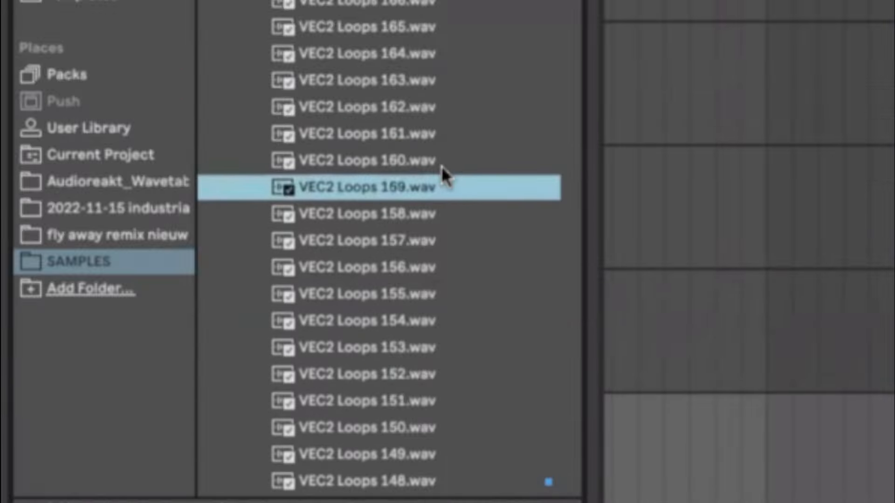
key("Down")
key("Down")
key("Down")
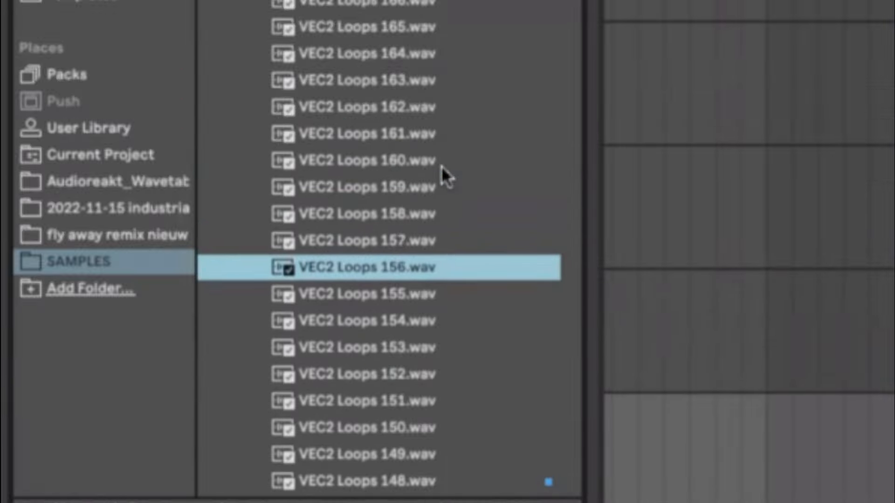
key("Down")
key("Down")
key("Down")
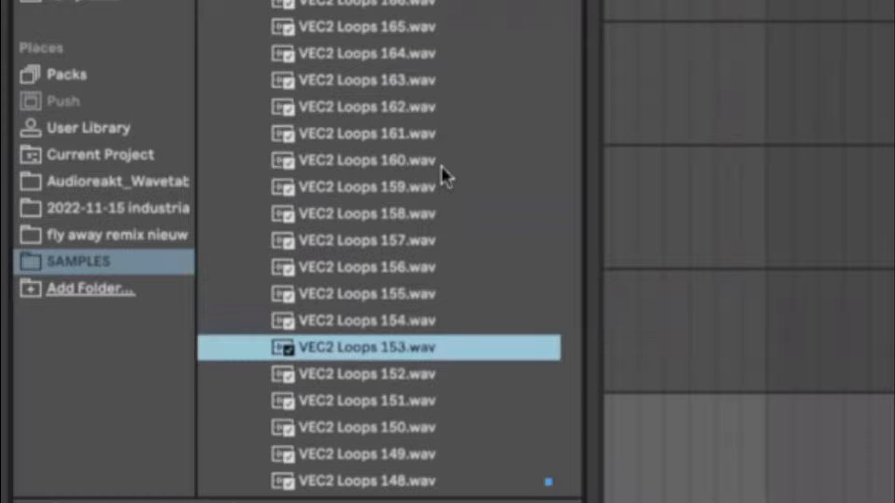
key("Down")
key("Down")
key("Down")
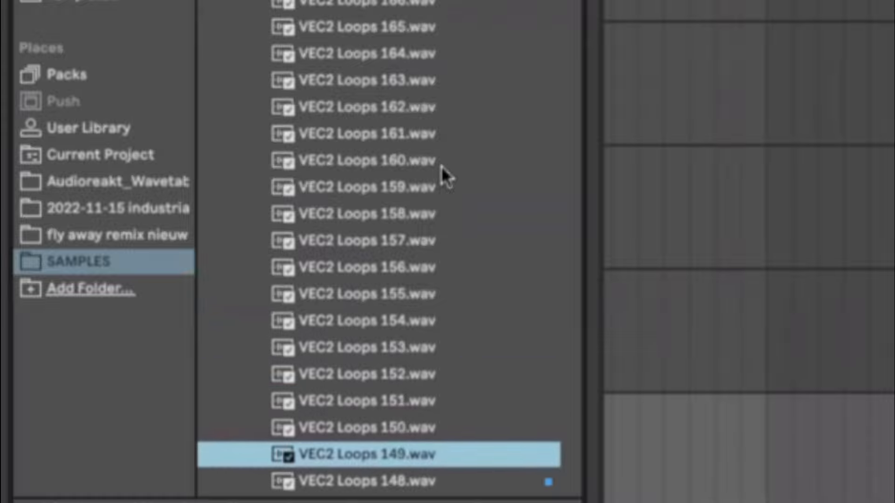
key("Down")
key("Down")
key("Down")
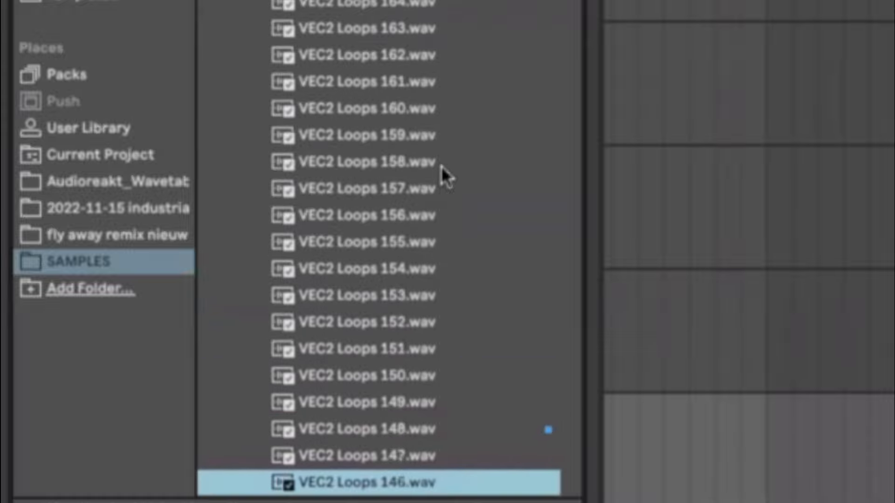
key("Up")
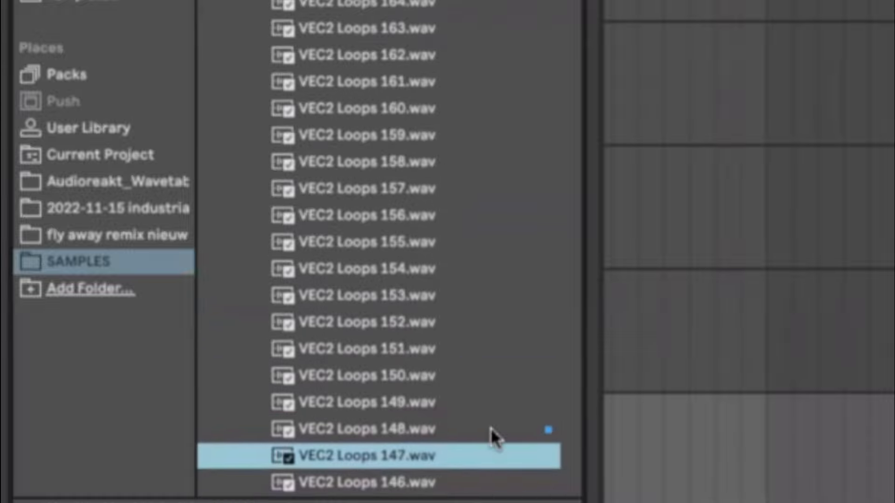
Step: Place VEC2 Loops 147.wav on track 8 at bar 33, duplicate its first beat three times and play it
left_click_drag(382, 456, 14, 357)
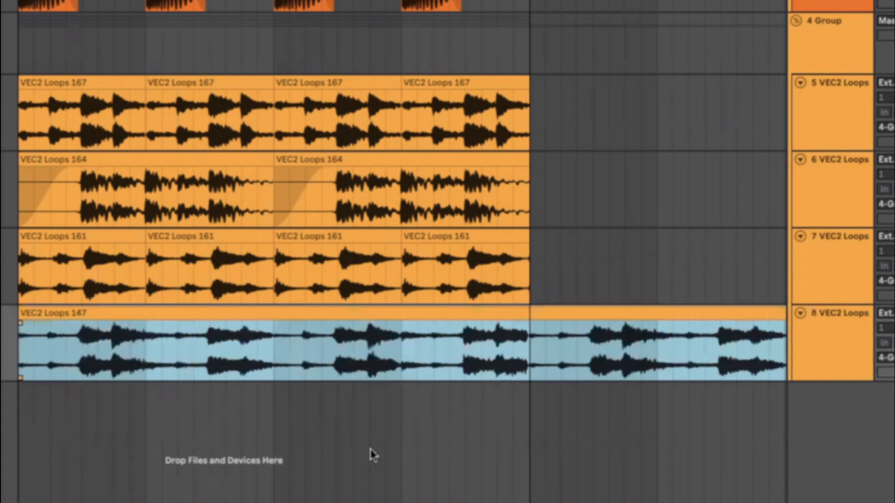
left_click_drag(144, 363, 11, 360)
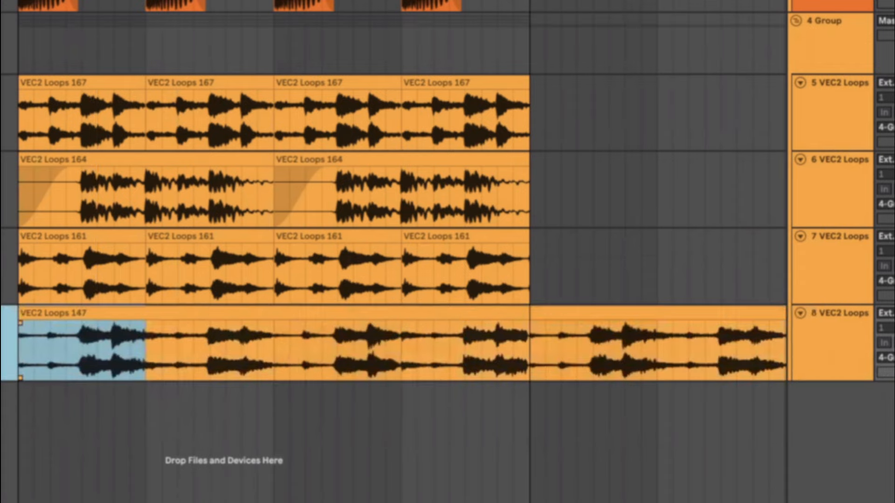
key("ctrl+d")
key("ctrl+d")
key("ctrl+d")
left_click(13, 357)
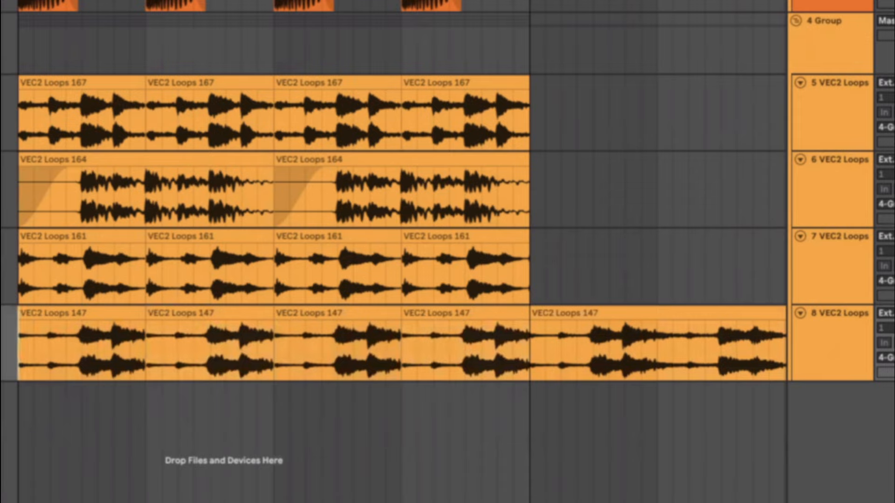
key("space")
key("space")
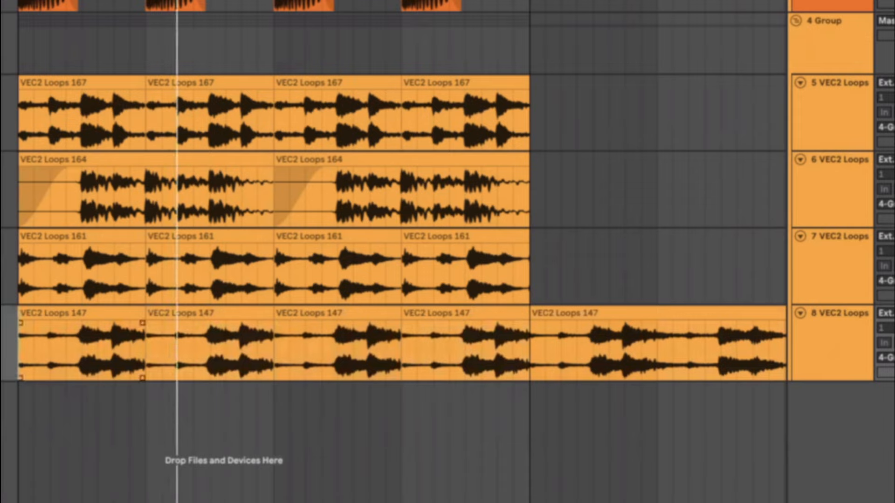
Step: Set the first VEC2 Loops 147 clip's transient loop mode to Loop Off and try a transient envelope of 25
left_click(93, 318)
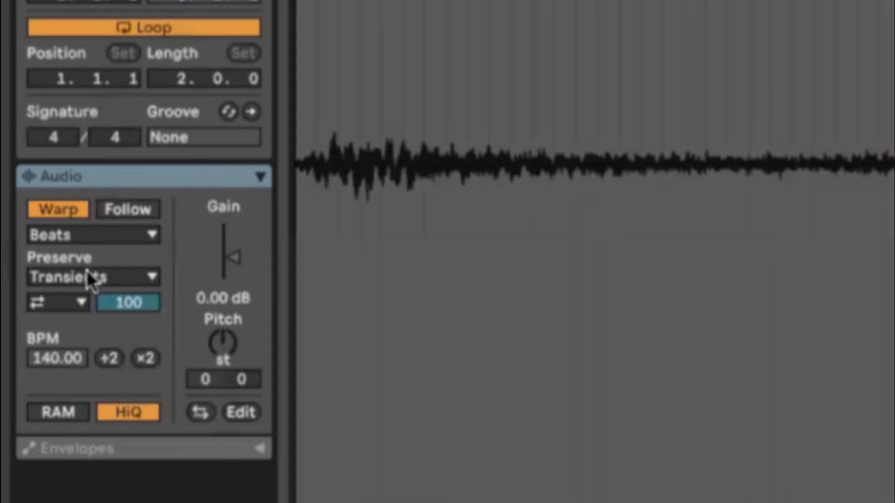
left_click(70, 303)
left_click(74, 323)
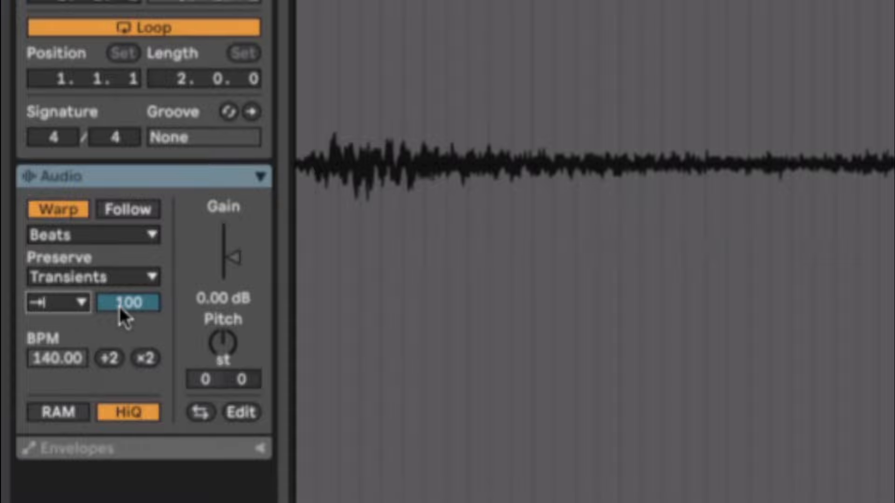
left_click_drag(119, 306, 122, 335)
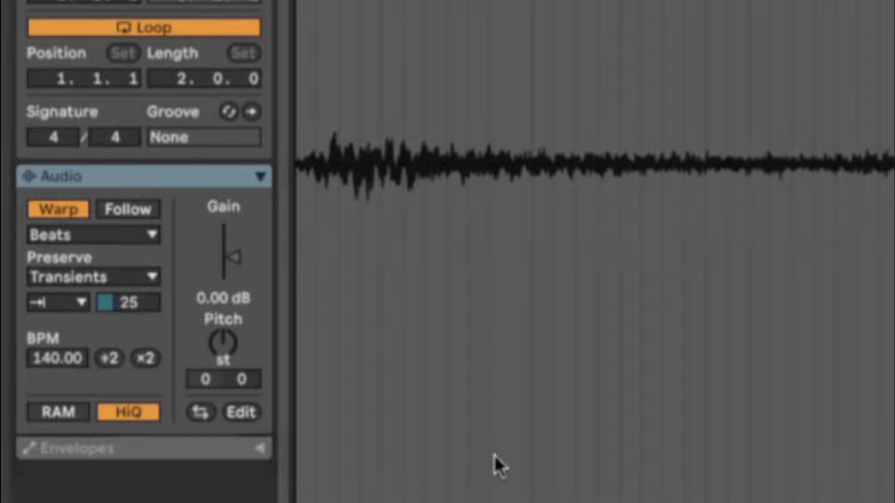
mouse_move(118, 306)
left_mouse_down()
mouse_move(119, 271)
mouse_move(118, 315)
mouse_move(119, 273)
mouse_move(119, 306)
left_mouse_up()
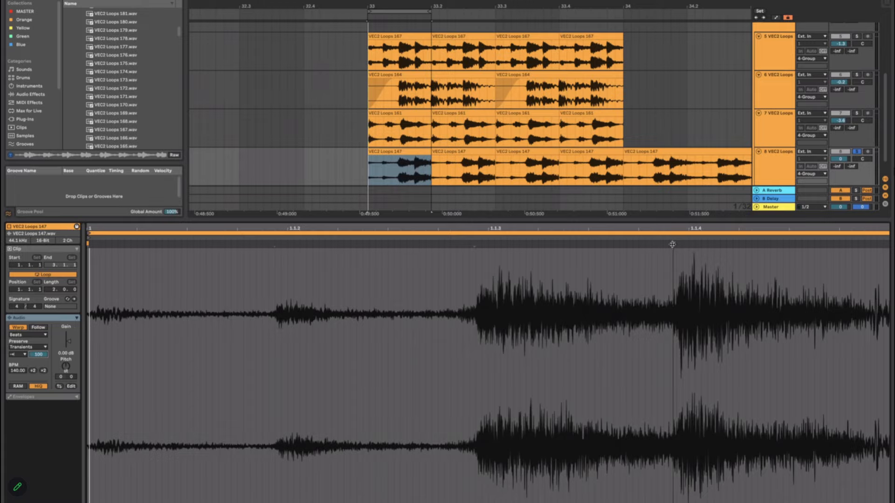
Step: Try preserving the clip's beats at 1/16 with envelope 23 and at 1/8 with envelope 41
mouse_move(41, 357)
left_mouse_down()
mouse_move(41, 370)
mouse_move(44, 353)
left_mouse_up()
left_click(45, 348)
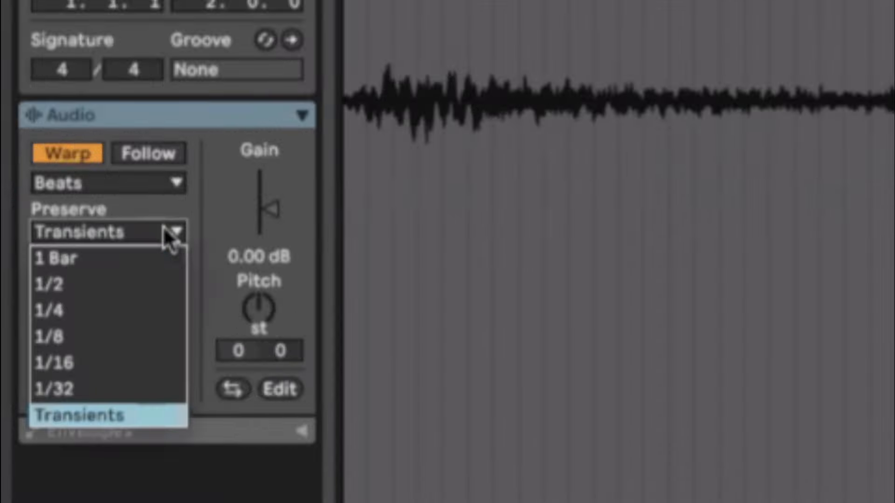
left_click(132, 363)
left_click_drag(149, 261, 149, 287)
left_click(164, 235)
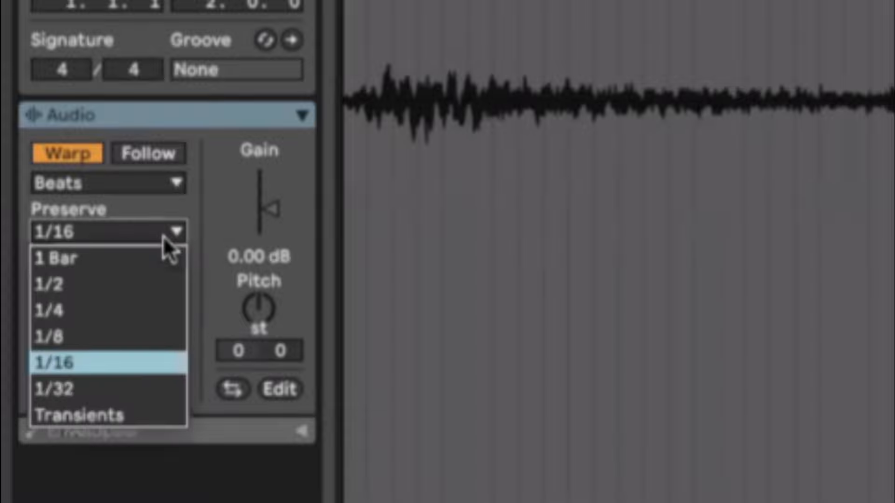
left_click(124, 363)
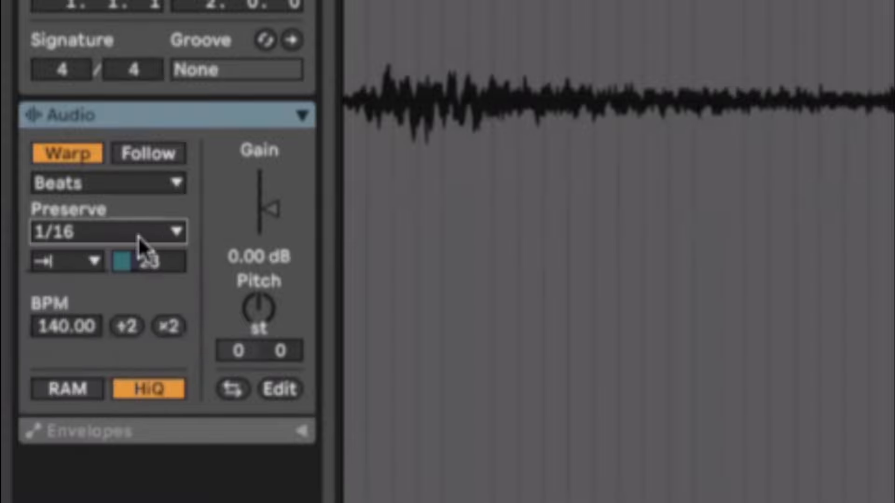
left_click(139, 234)
left_click(120, 336)
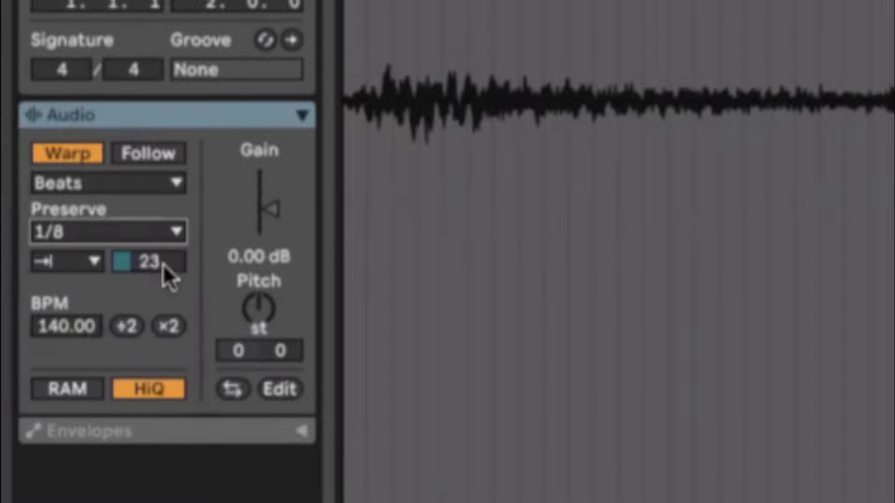
left_click_drag(164, 269, 164, 261)
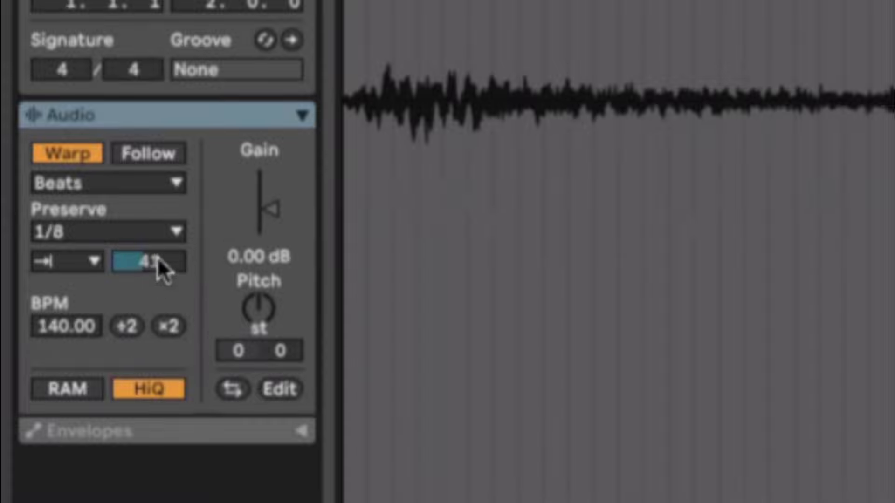
Step: Set the clip's Preserve option to Transients and readjust its transient envelope
left_click(159, 231)
left_click(138, 416)
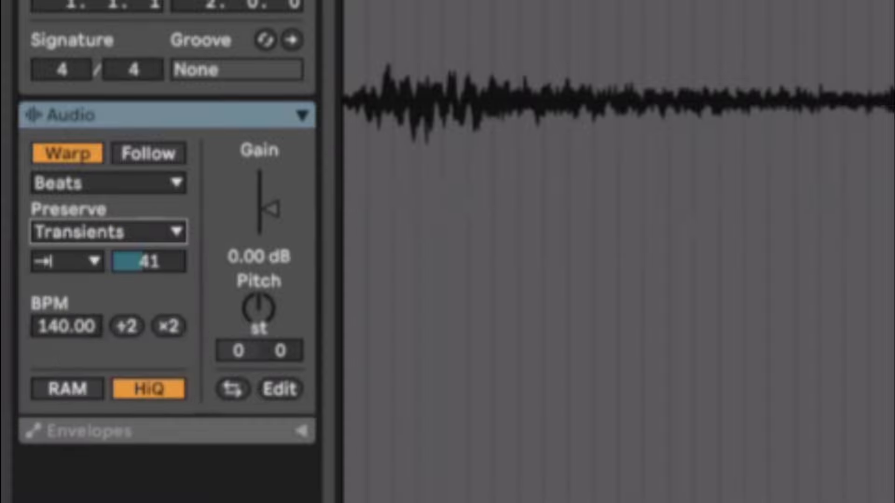
mouse_move(149, 262)
left_mouse_down()
mouse_move(150, 234)
mouse_move(150, 259)
left_mouse_up()
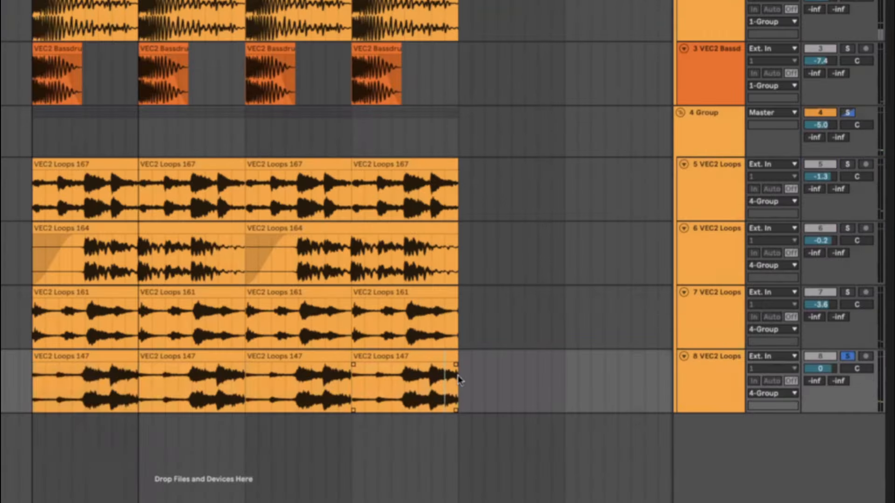
Step: Play back the four VEC2 Loops 147 clips and unsolo track 8 to hear them in the full mix
left_click_drag(458, 386, 72, 387)
key("space")
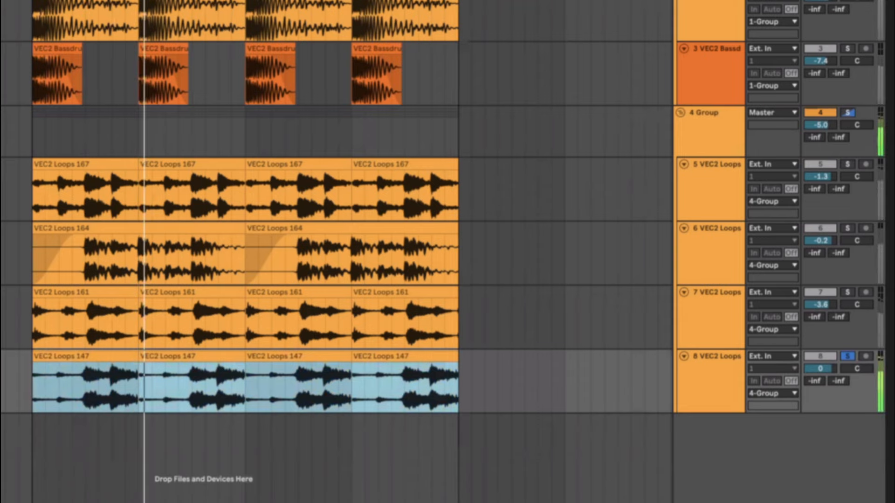
left_click(847, 357)
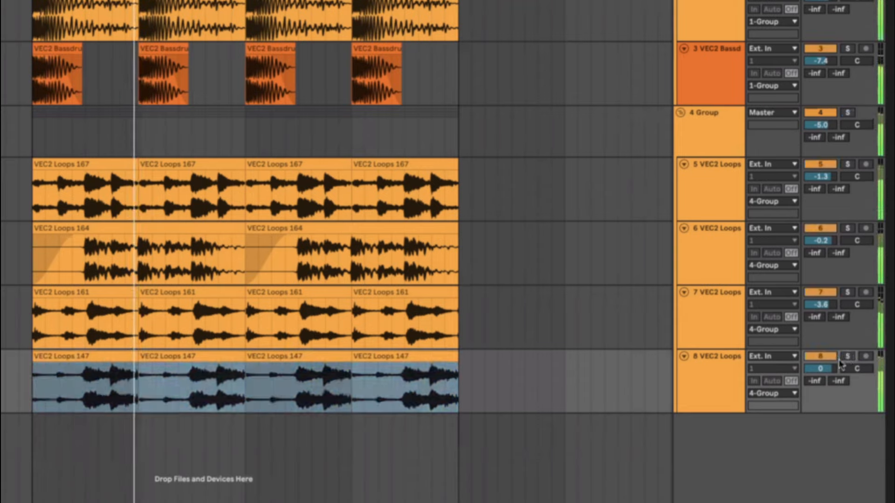
Step: Lower track 8's volume to -4.0 dB and raise its EQ Eight low cut to just above 100 Hz
left_click(827, 359)
left_click(827, 359)
left_click_drag(824, 368, 825, 383)
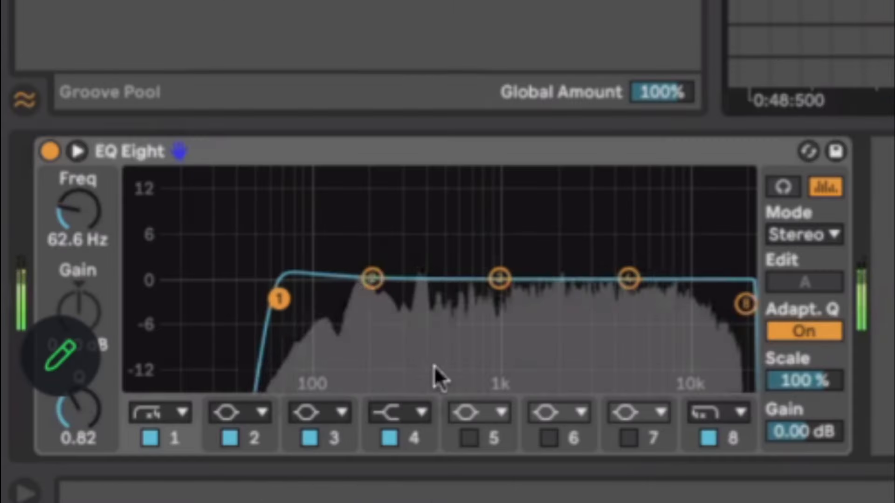
left_click_drag(280, 299, 323, 326)
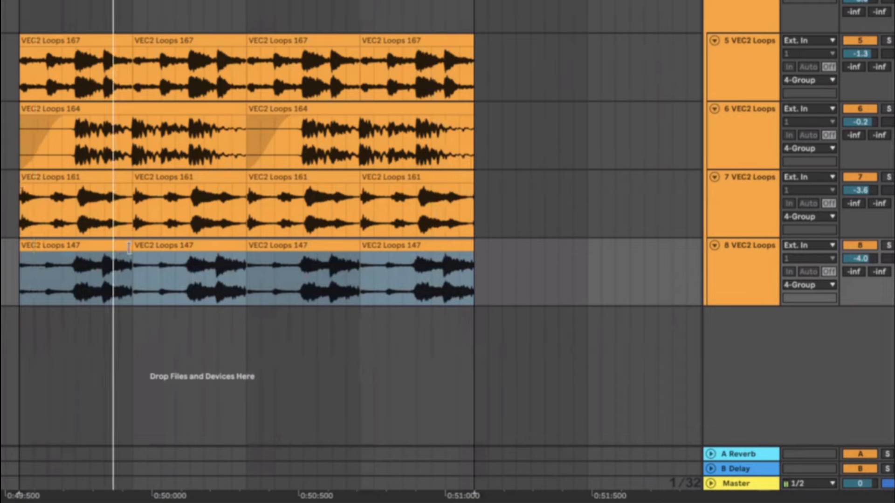
key("space")
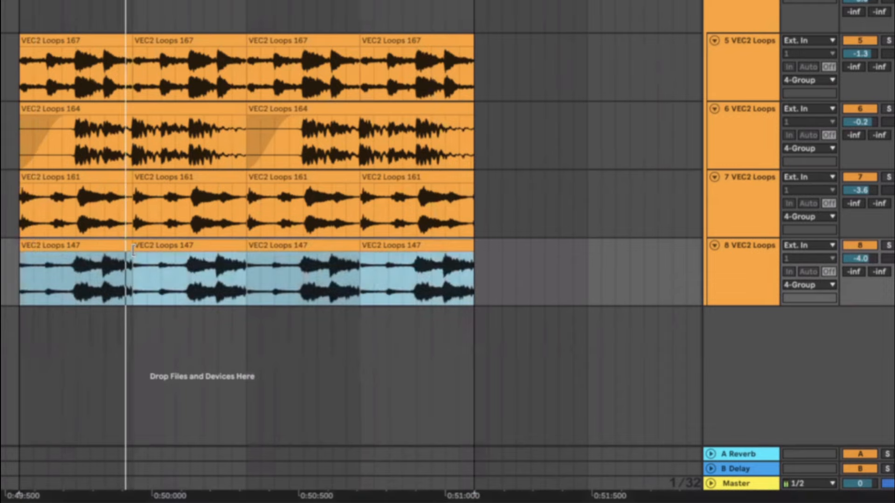
Step: Extend the first VEC2 Loops 147 clip over the second beat and play it with track 8 soloed
left_click(134, 249)
left_click_drag(133, 248, 242, 246)
left_click(883, 244)
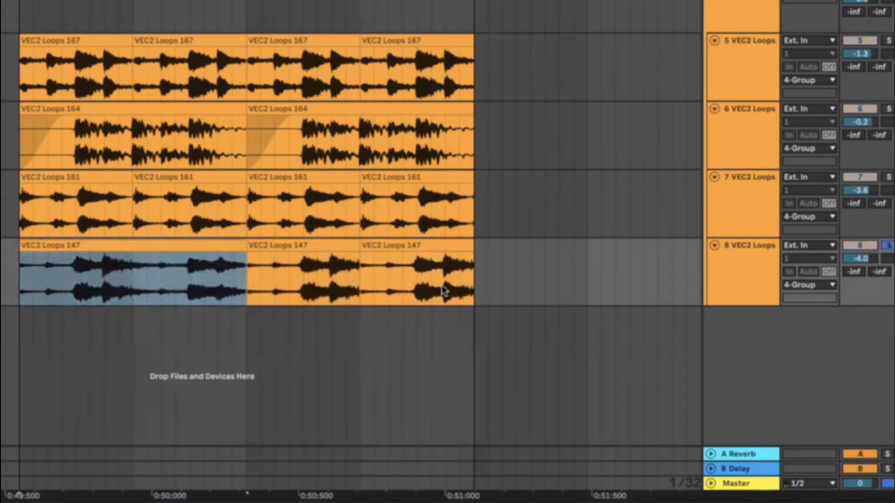
key("space")
Step: Replace the first beat on track 8 with the loop's second beat and duplicate it three times across the bar
left_click(134, 288)
left_click_drag(134, 287, 248, 287)
left_click(20, 290)
key("ctrl+v")
key("ctrl+d")
key("ctrl+d")
key("ctrl+d")
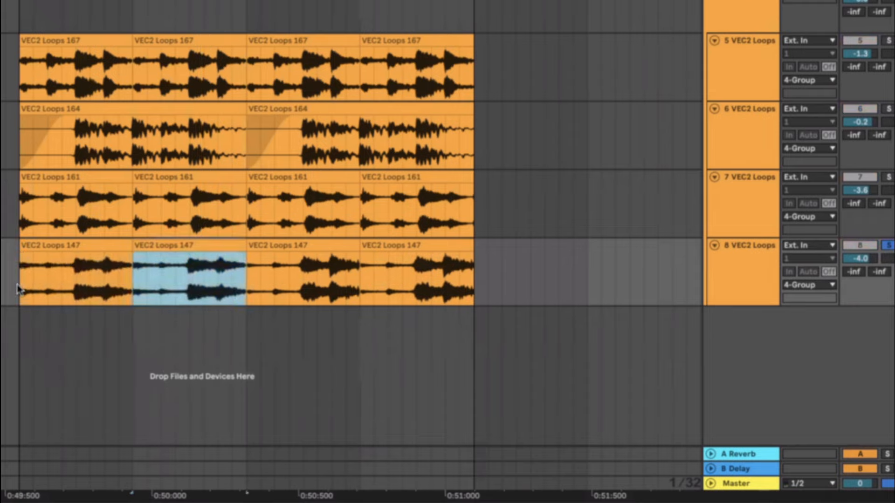
Step: Play the full mix from the start of the bar and raise track 8's volume to -2.8 dB
left_click(20, 290)
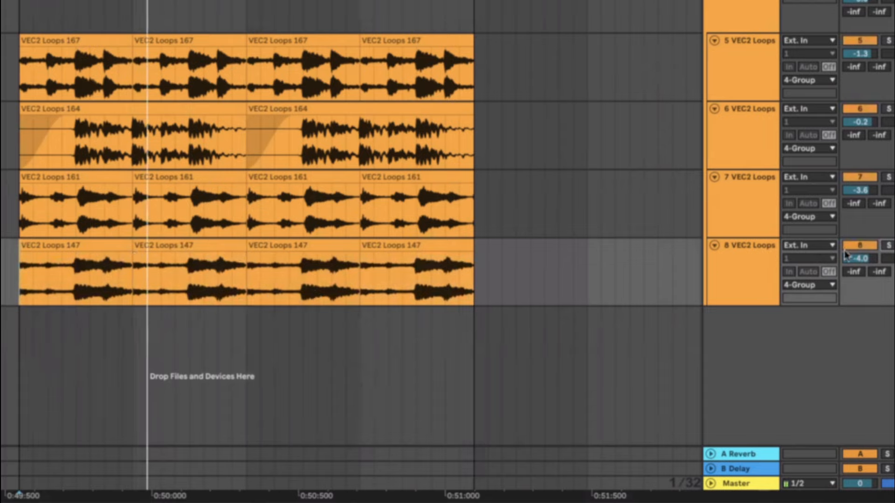
left_click_drag(850, 258, 849, 253)
key("space")
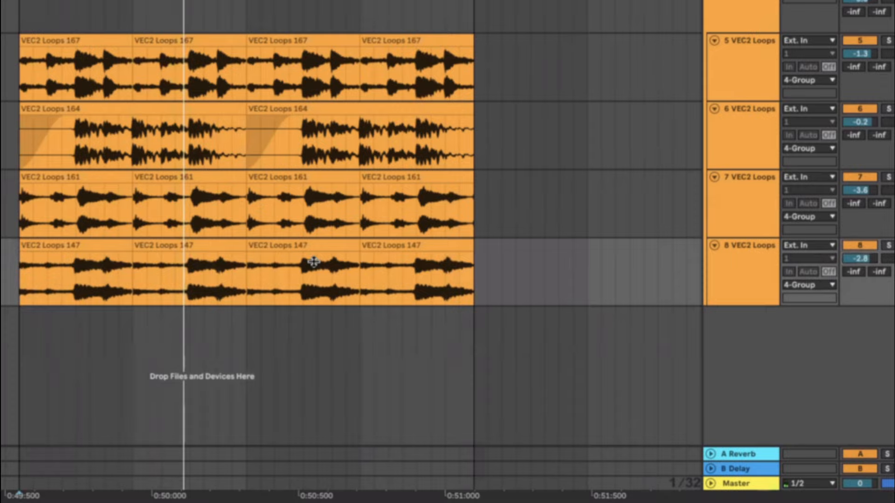
Step: Add an audio track below track 8, audition the next VEC2 loops and place VEC2 Loops 144 at the bar's start
key("ctrl+t")
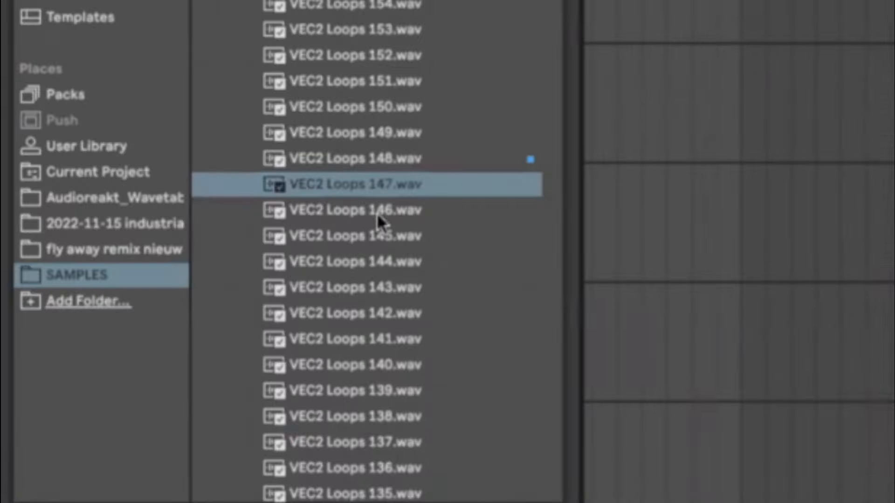
key("Down")
key("Down")
key("Down")
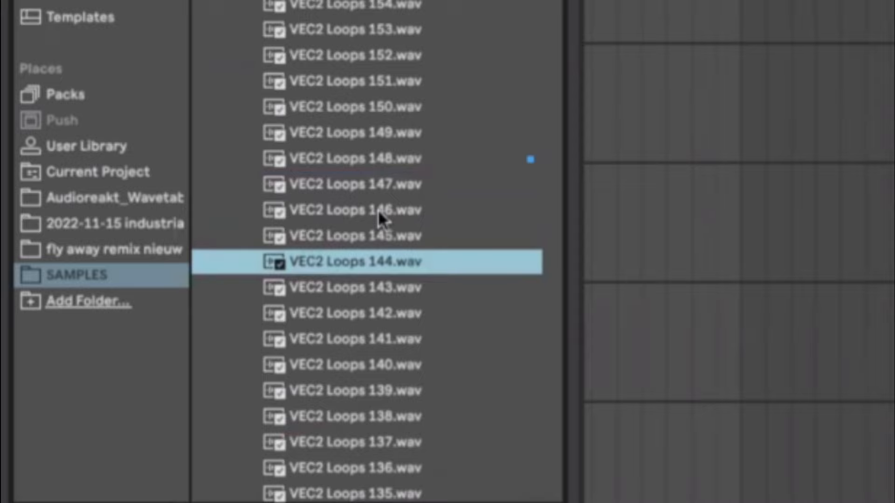
key("Down")
key("Up")
left_click_drag(371, 238, 26, 380)
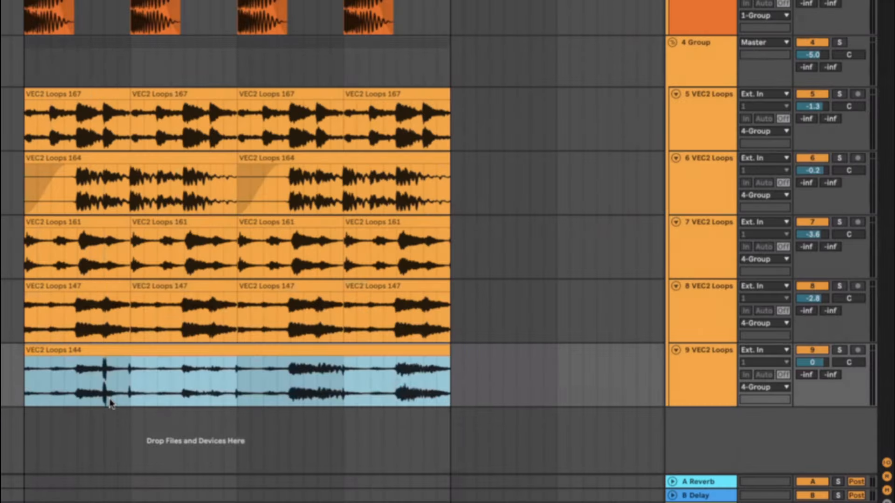
Step: Solo track 9 and play the VEC2 Loops 144 clip from its second beat
left_click(838, 350)
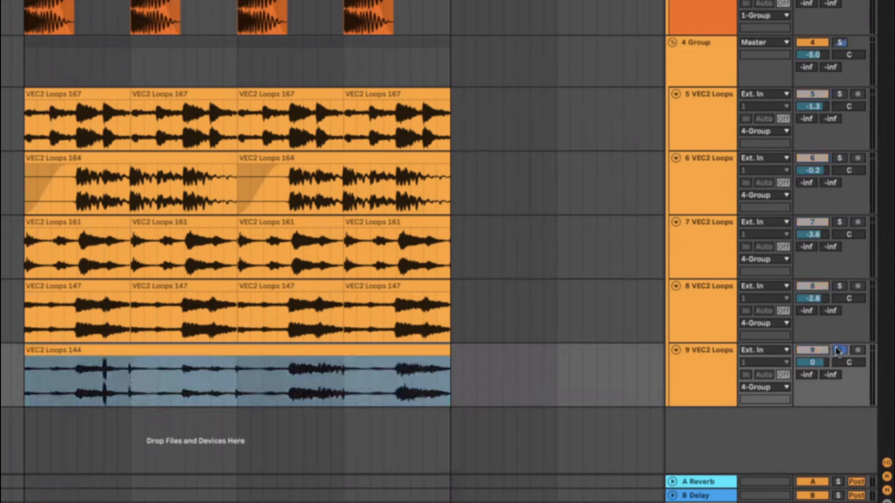
left_click(130, 387)
key("space")
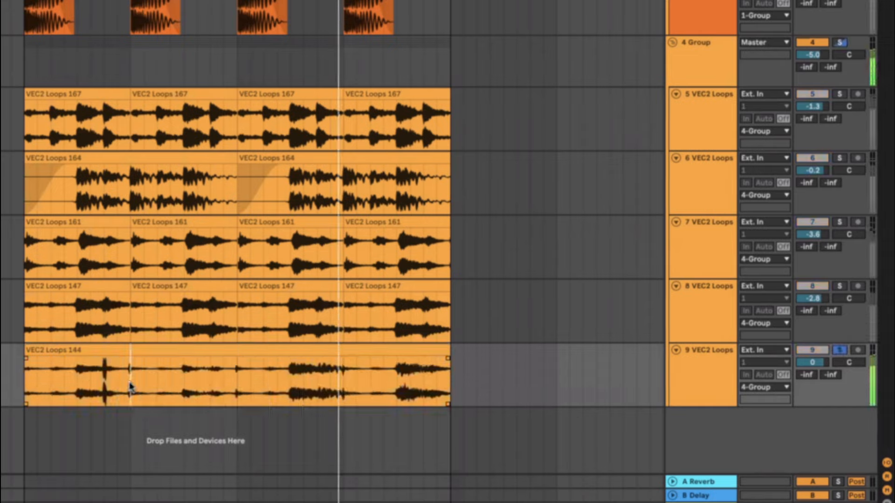
Step: Replace the first two beats on track 9 with a copy of the loop's last two beats
left_click(246, 386)
left_click_drag(238, 387, 462, 390)
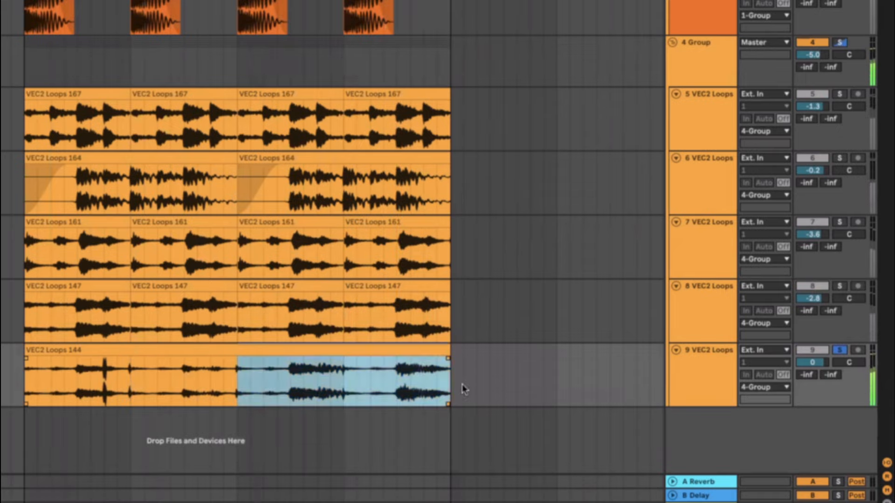
key("ctrl+e")
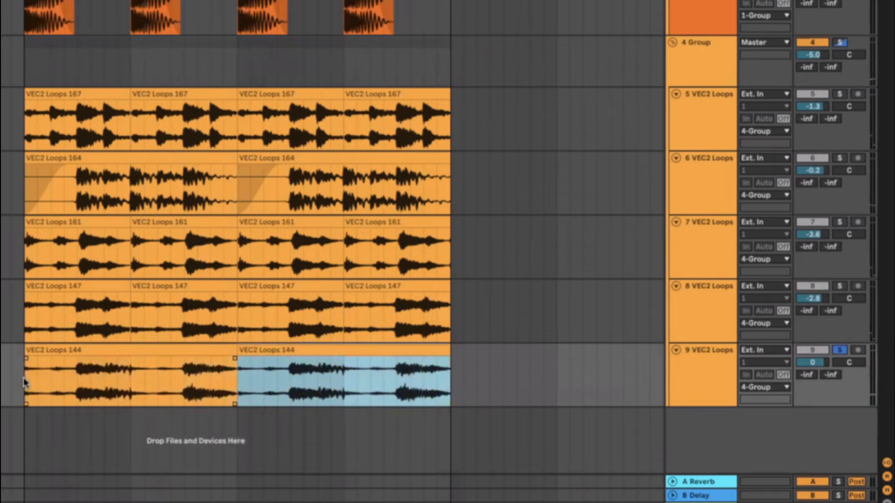
key("ctrl+d")
key("Delete")
Step: Play track 9, lower its EQ Eight low cut to about 100 Hz and boost band 2 slightly at 612 Hz
left_click(38, 392)
key("space")
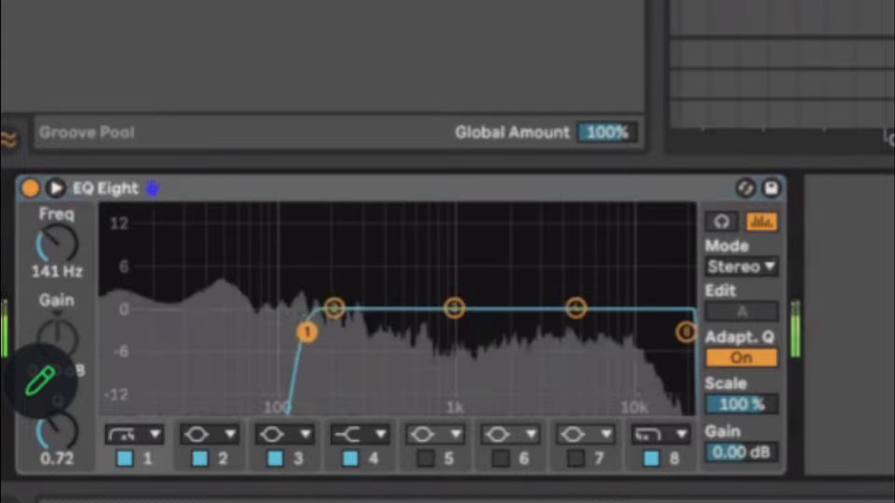
left_click_drag(307, 332, 286, 344)
left_click_drag(334, 307, 417, 298)
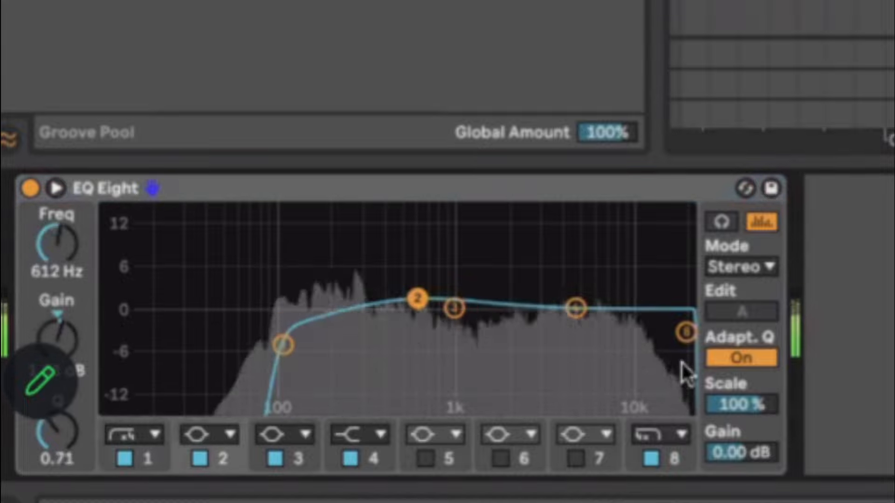
Step: Set track 9's EQ Eight high cut to 12.6 kHz with a Q of 0.27 and raise the low cut slightly above 100 Hz
left_click(686, 333)
left_click_drag(686, 332, 644, 370)
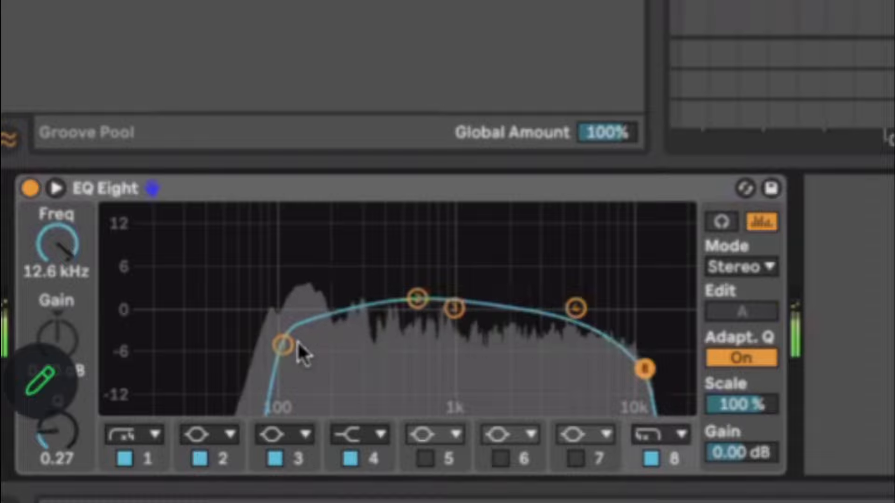
left_click_drag(285, 344, 299, 347)
left_click(643, 367)
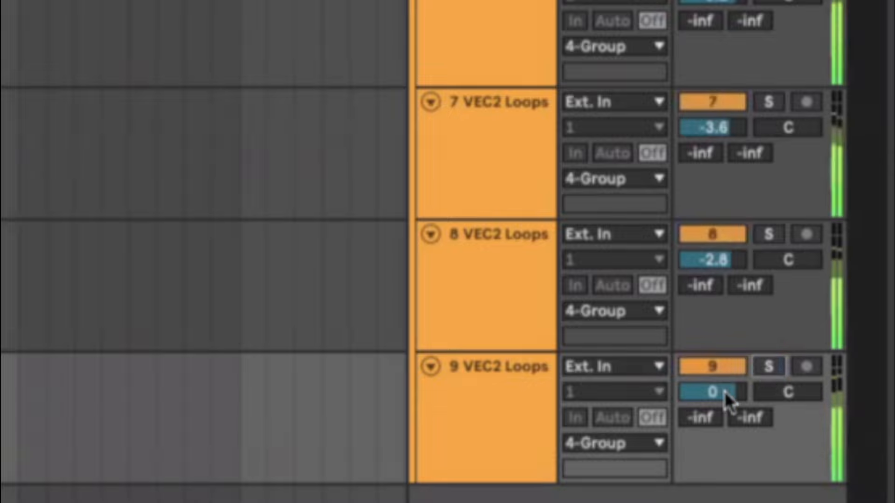
Step: Lower track 9's volume to -2.4 dB while comparing the mix with the track muted and unmuted
left_click_drag(726, 392, 725, 404)
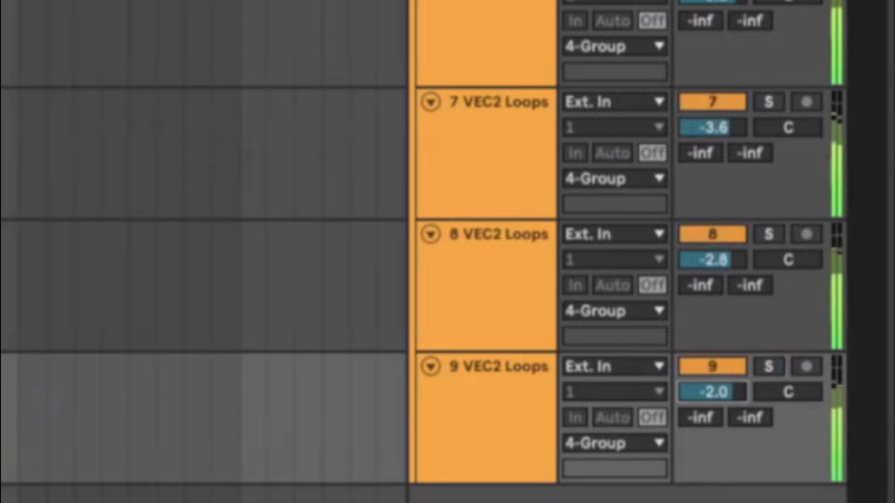
left_click(726, 371)
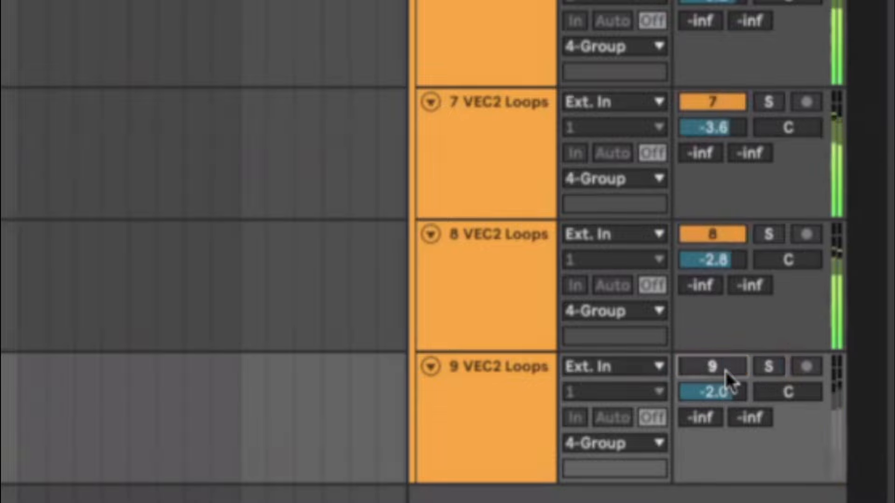
left_click(726, 371)
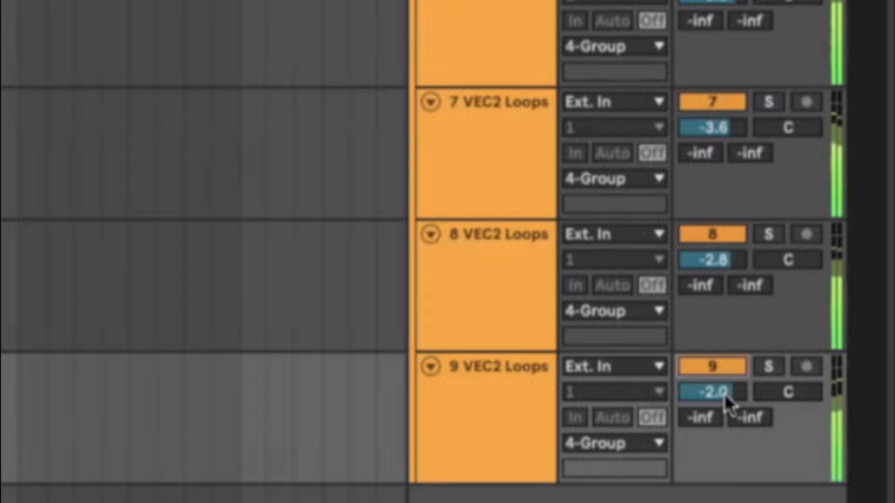
left_click_drag(724, 394, 725, 397)
left_click(723, 367)
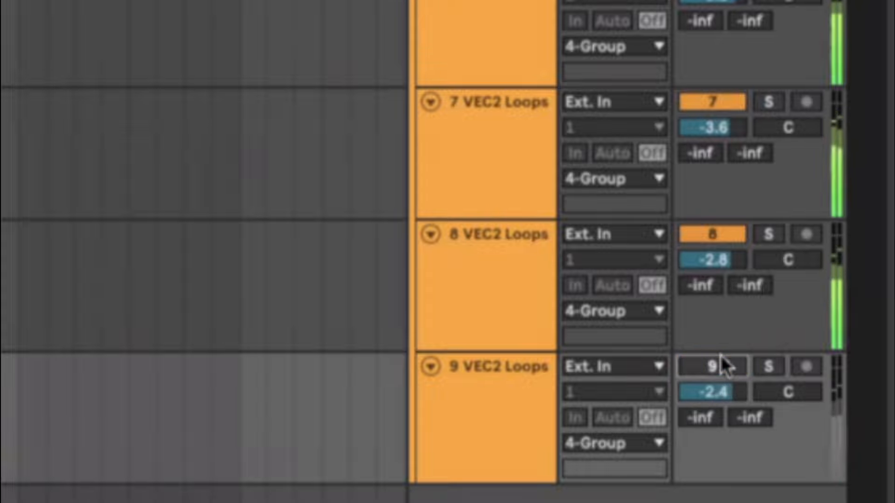
left_click(723, 366)
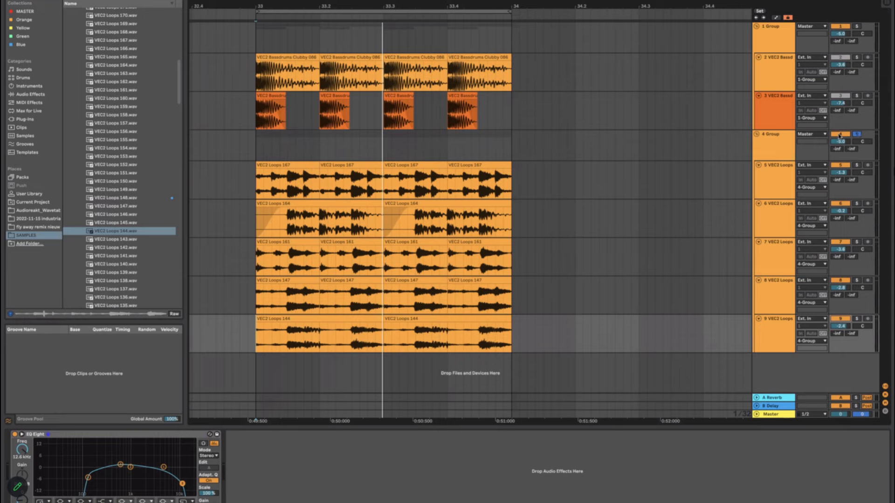
Step: Add an empty audio track below track 9 inside the loops group
left_click(777, 333)
key("ctrl+t")
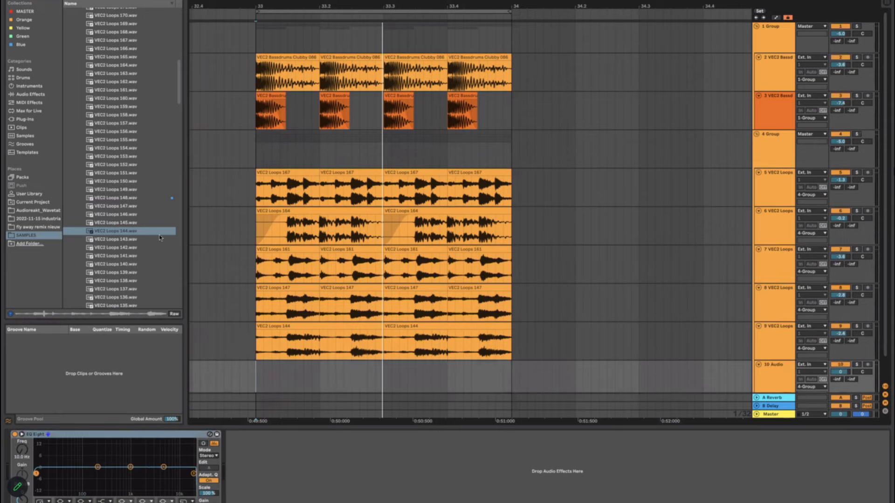
scroll(148, 214, "down", 2)
scroll(147, 218, "down", 2)
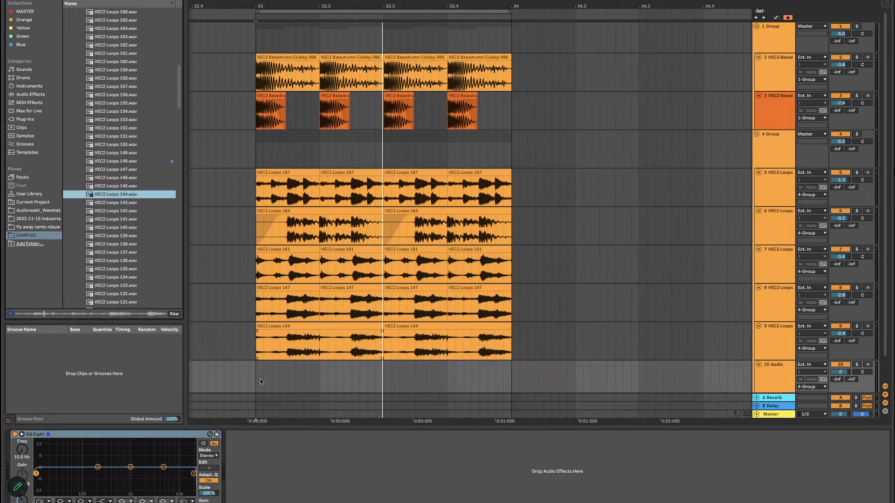
scroll(283, 371, "down", 2)
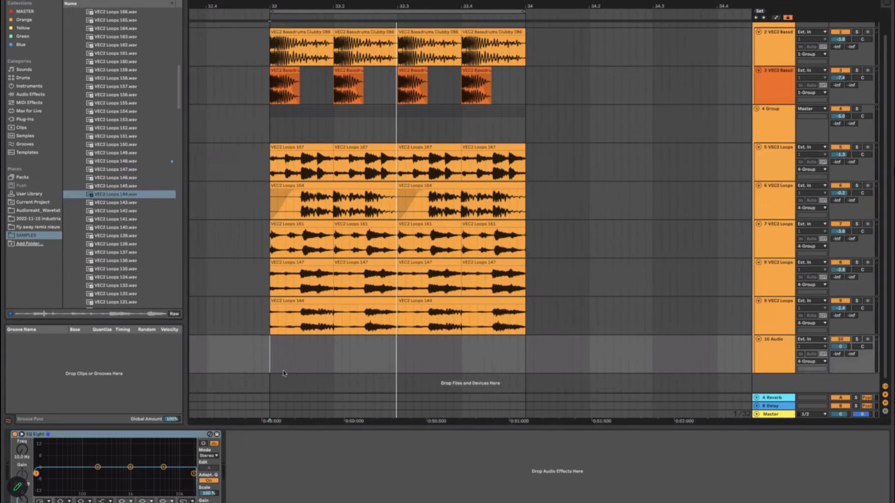
scroll(284, 370, "left", 1)
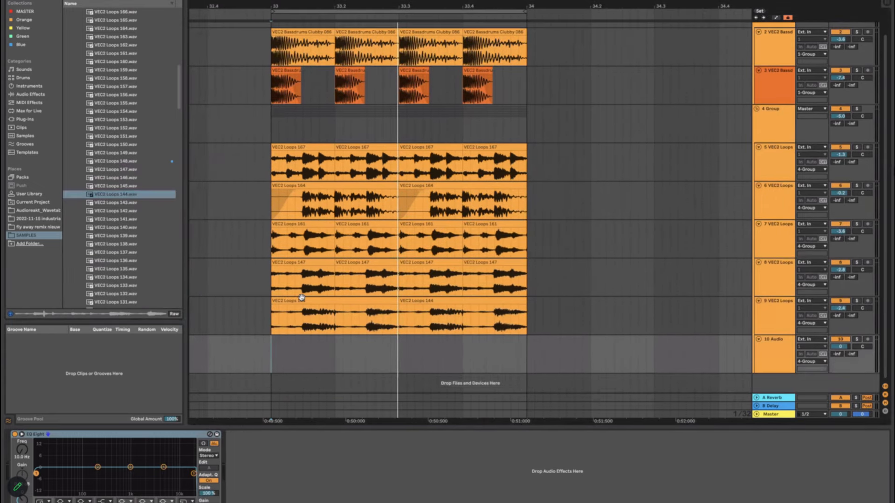
Step: Audition the samples from VEC2 Loops 143 down to VEC2 Loops 135
left_click(128, 204)
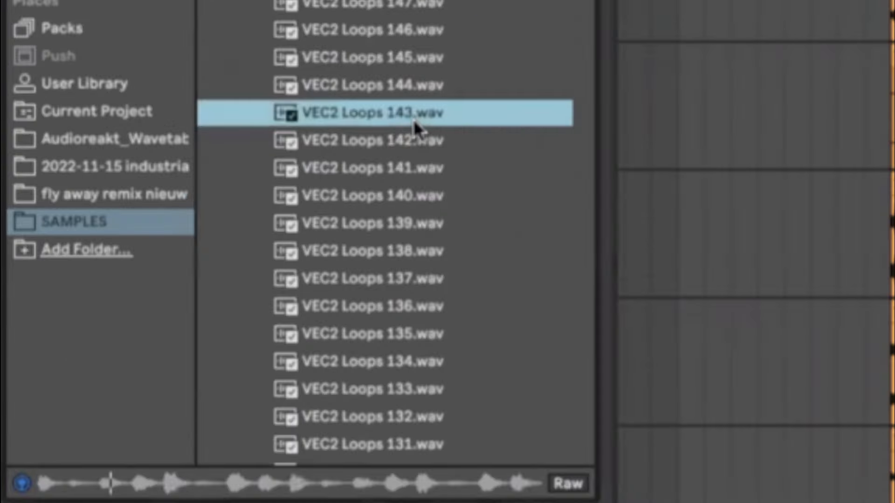
left_click(128, 209)
left_click(128, 217)
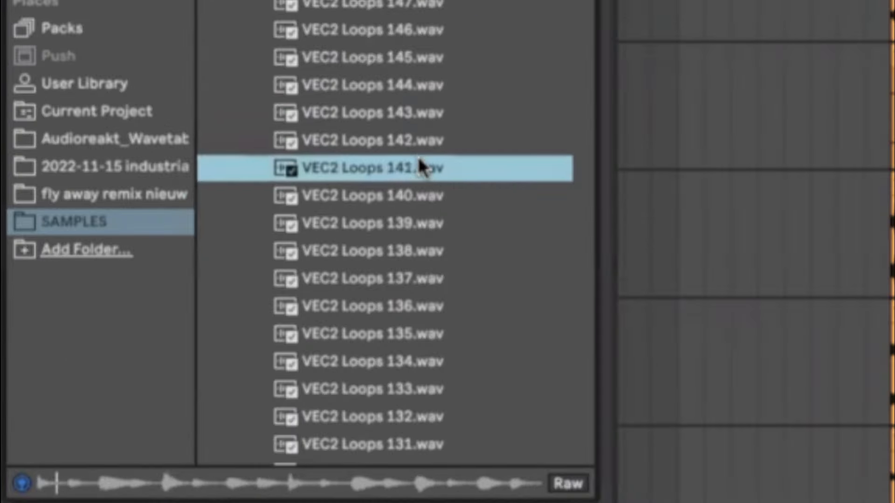
left_click(415, 196)
left_click(413, 225)
left_click(410, 252)
left_click(408, 282)
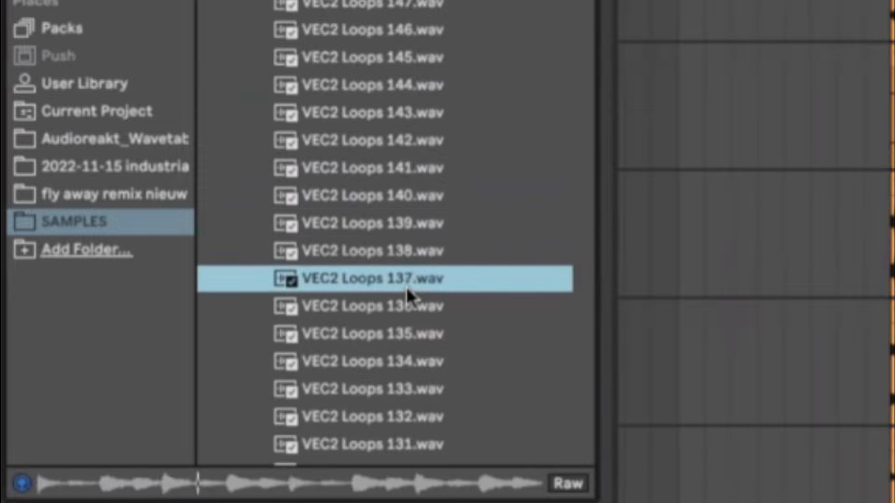
left_click(407, 307)
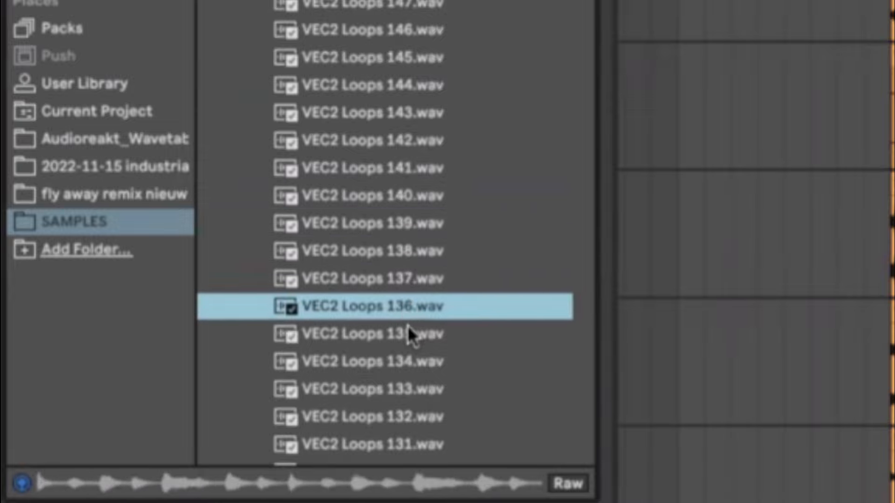
left_click(408, 335)
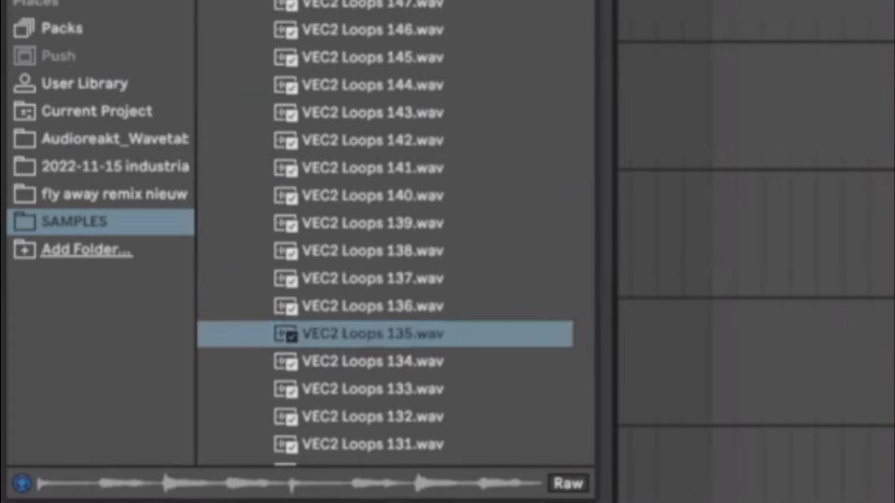
Step: Audition samples from VEC2 Loops 134 down to VEC2 Loops 124
scroll(425, 370, "down", 5)
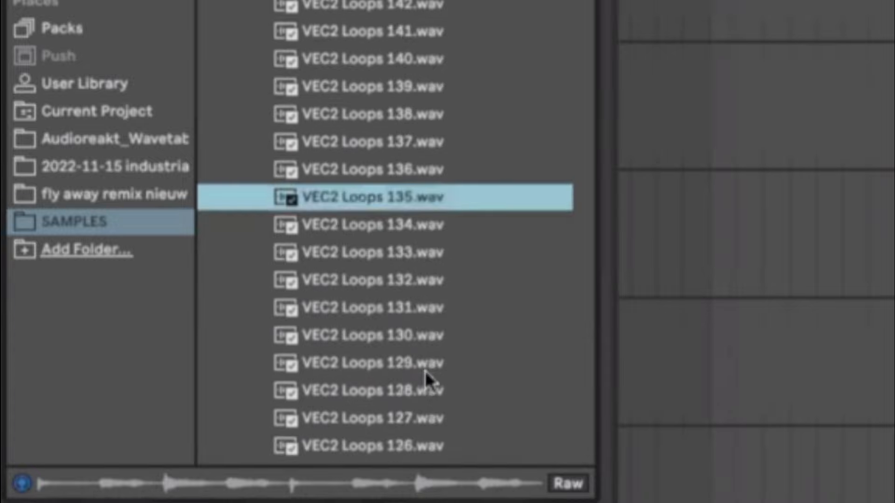
left_click(413, 142)
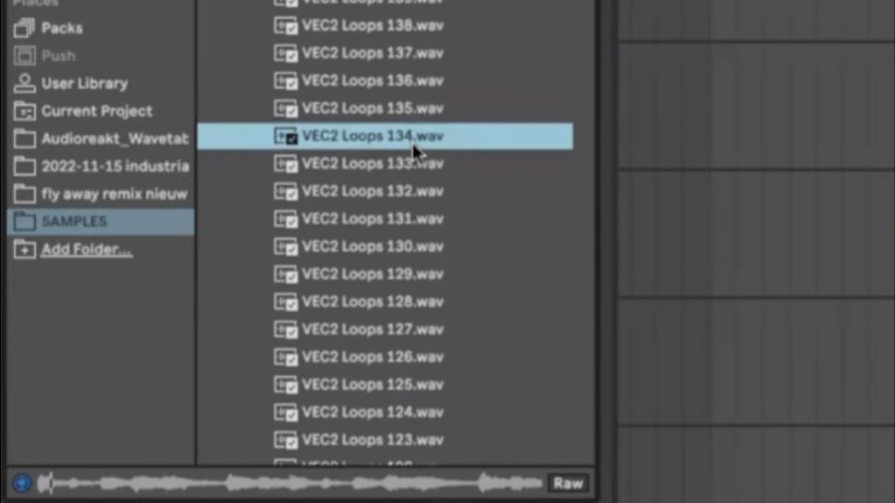
left_click(407, 163)
left_click(399, 192)
left_click(397, 219)
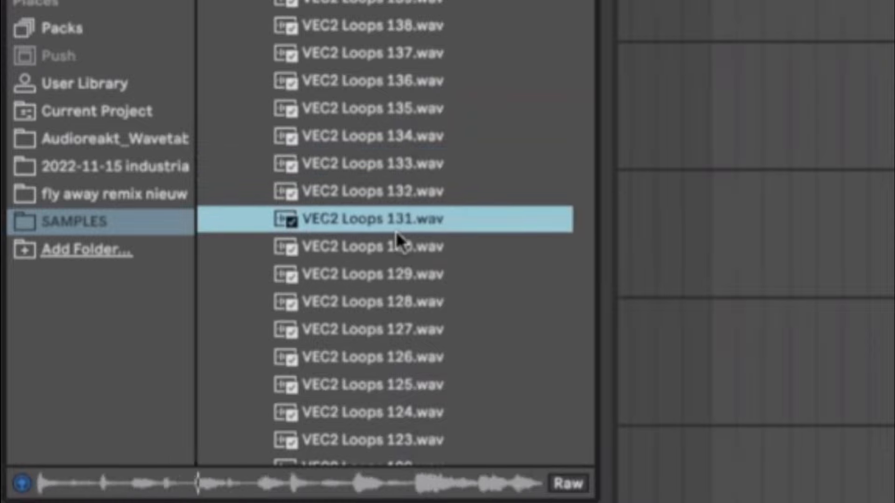
left_click(395, 270)
left_click(396, 303)
left_click(393, 329)
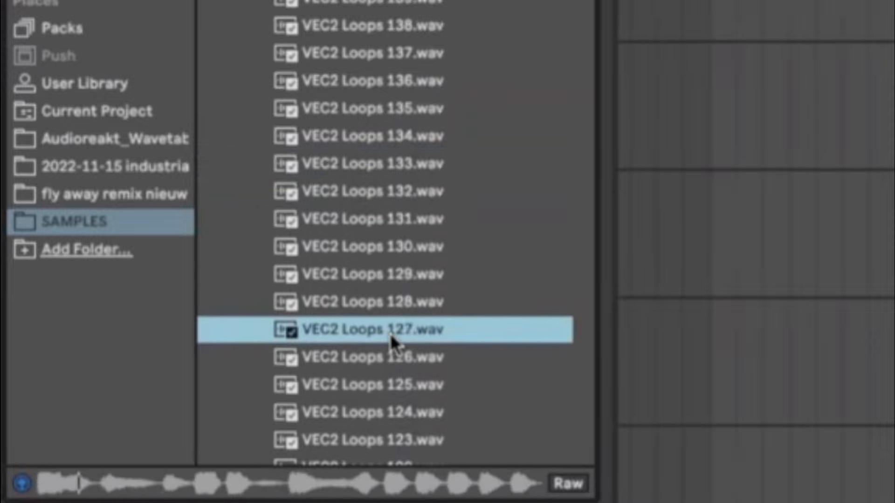
scroll(392, 322, "down", 3)
left_click(390, 296)
left_click(392, 340)
scroll(391, 317, "down", 3)
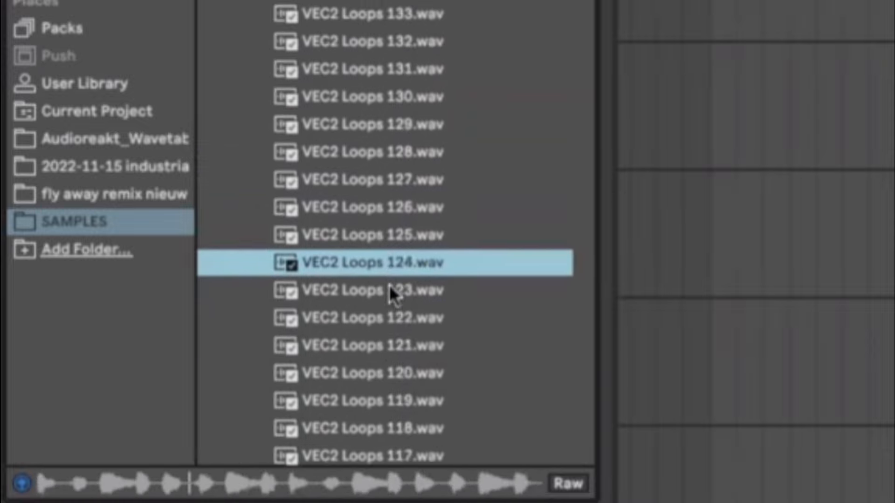
Step: Audition the samples from VEC2 Loops 123 down to VEC2 Loops 115
left_click(391, 291)
left_click(390, 322)
left_click(388, 350)
scroll(387, 335, "down", 4)
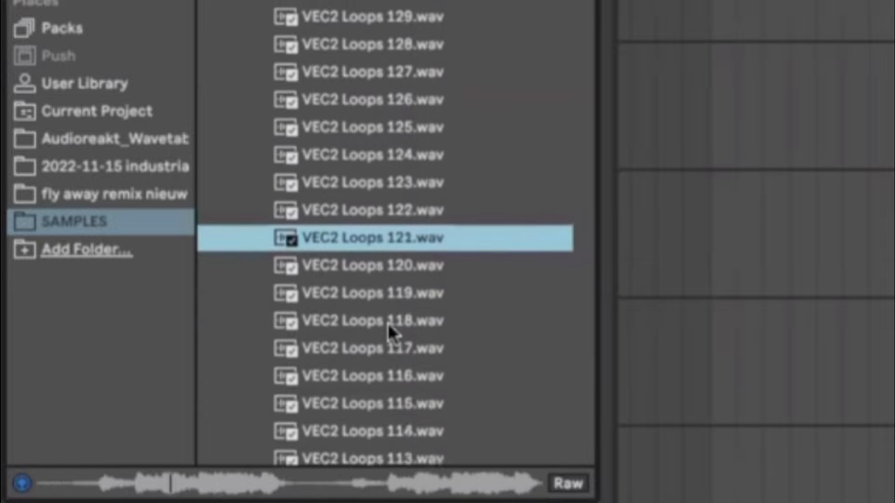
left_click(390, 273)
left_click(390, 304)
left_click(389, 331)
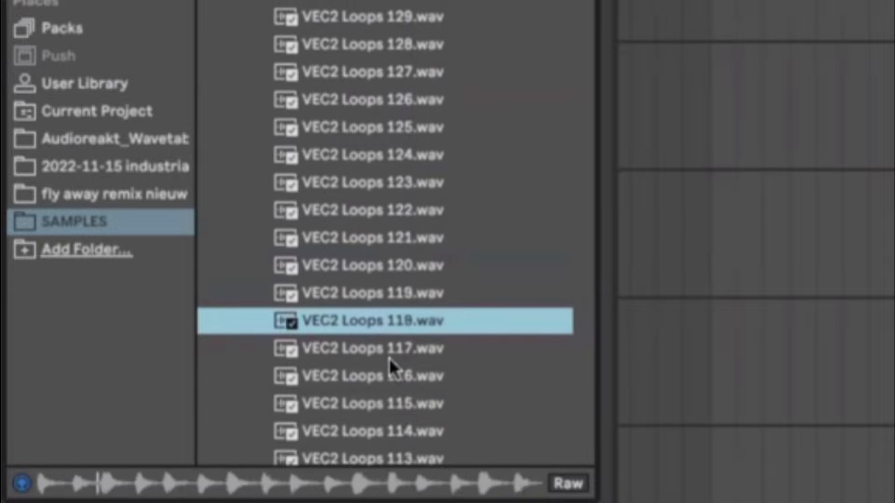
left_click(389, 358)
left_click(389, 377)
left_click(389, 395)
scroll(389, 394, "down", 5)
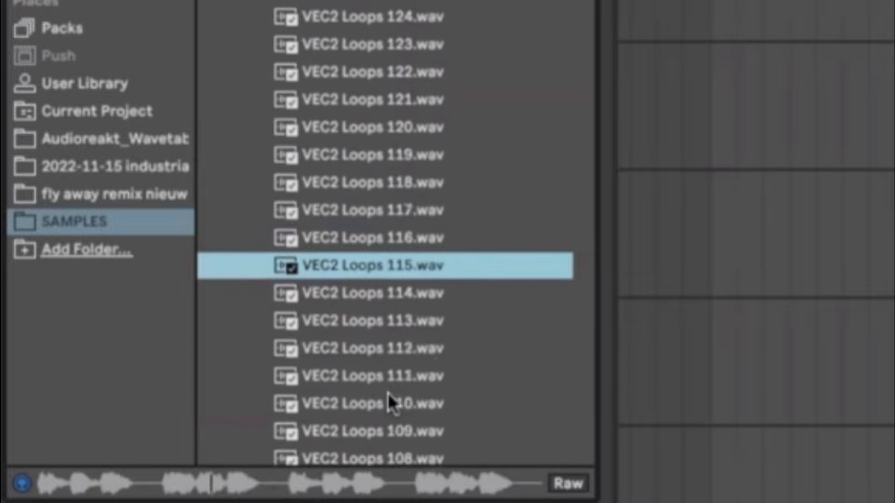
Step: Audition the samples from VEC2 Loops 114 down to VEC2 Loops 105
key("Down")
key("Down")
key("Down")
key("Down")
key("Down")
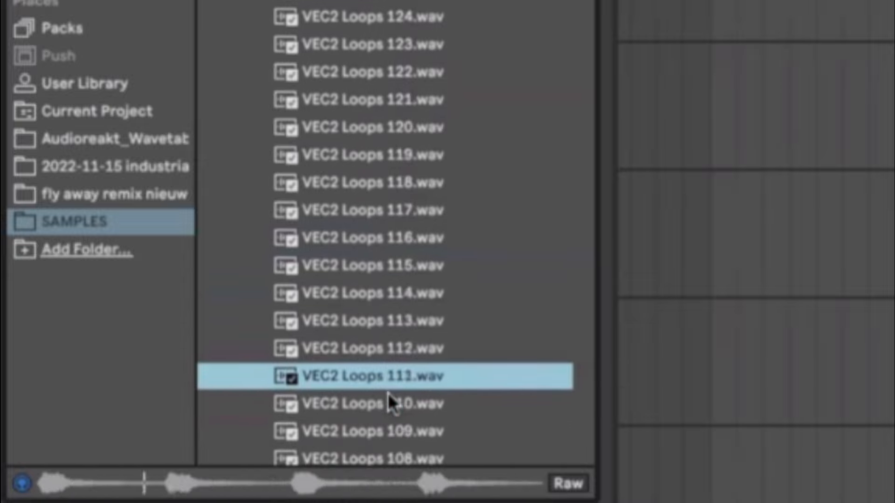
key("Down")
key("Down")
key("Down")
key("Down")
key("Down")
key("Down")
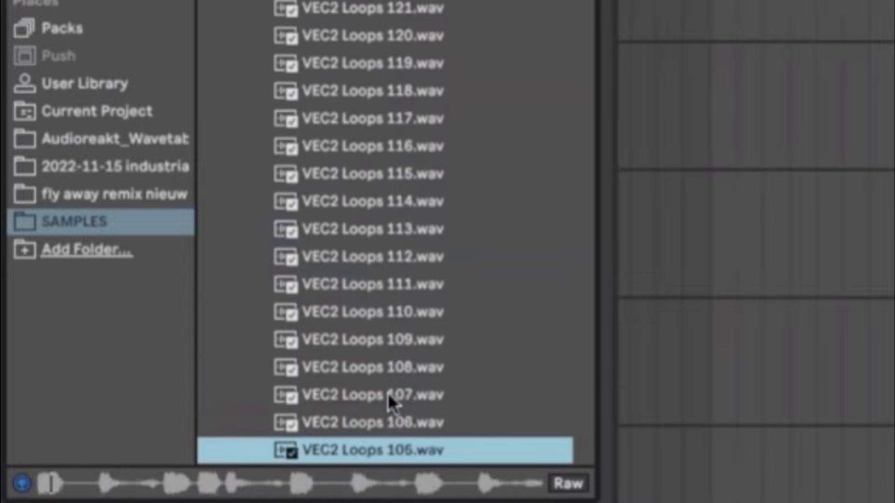
Step: Audition the samples below VEC2 Loops 105 down to VEC2 Loops 098, and return to VEC2 Loops 100
key("Down")
key("Down")
key("Down")
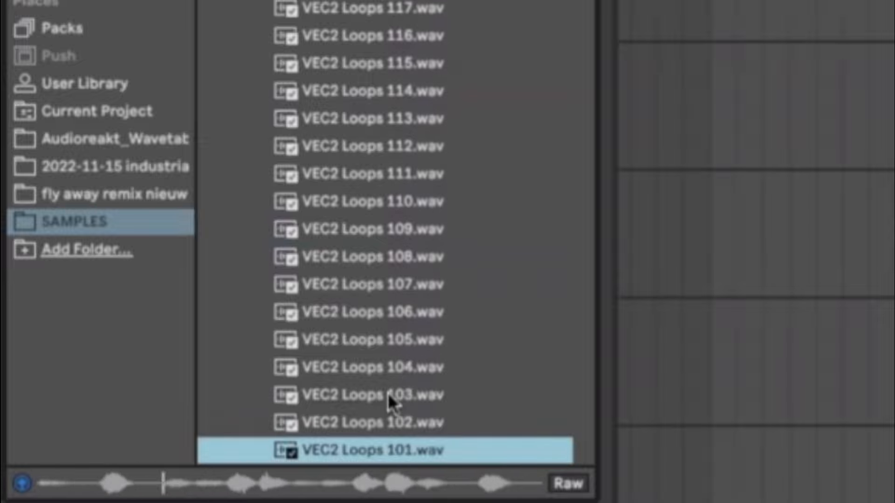
key("Up")
key("Down")
key("Down")
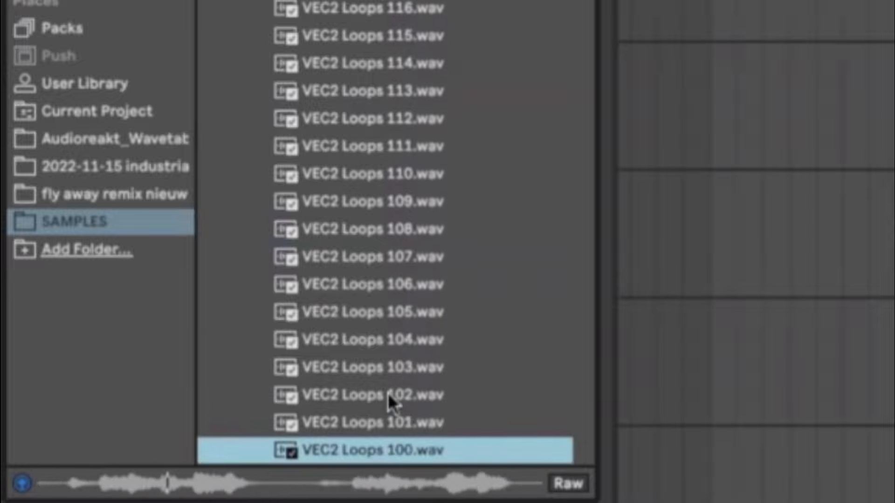
key("Down")
key("Down")
key("Up")
key("Up")
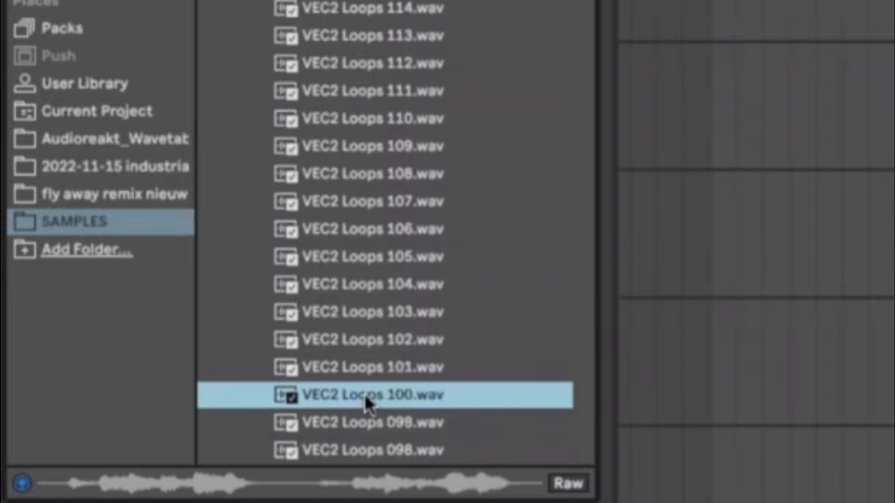
Step: Place VEC2 Loops 100 on track 10 at the start of the bar and play the track soloed
left_click_drag(364, 395, 16, 308)
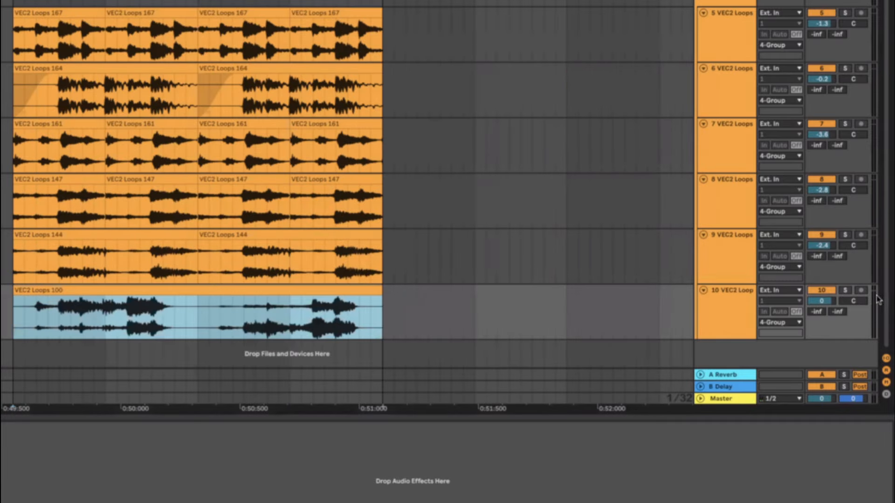
left_click(846, 290)
key("space")
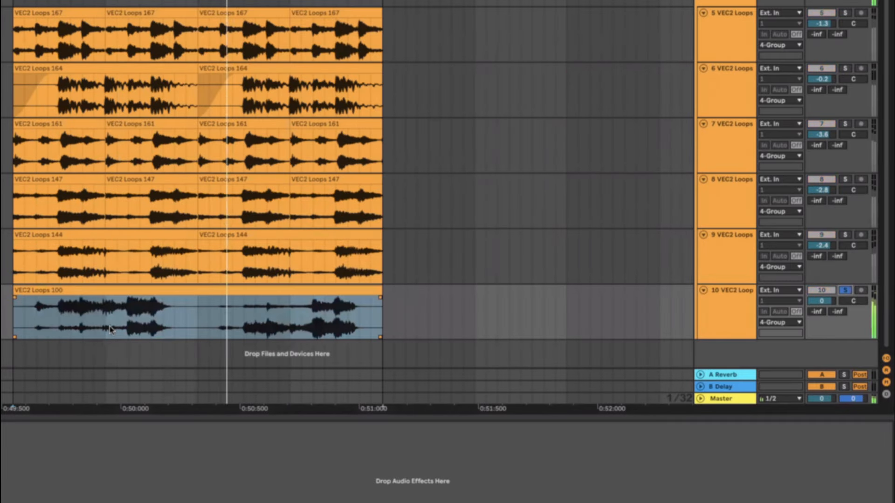
Step: Duplicate the first beat of the VEC2 Loops 100 clip three times to fill the bar, and play it from the start
left_click_drag(110, 326, 26, 325)
key("super+d")
key("super+d")
key("super+d")
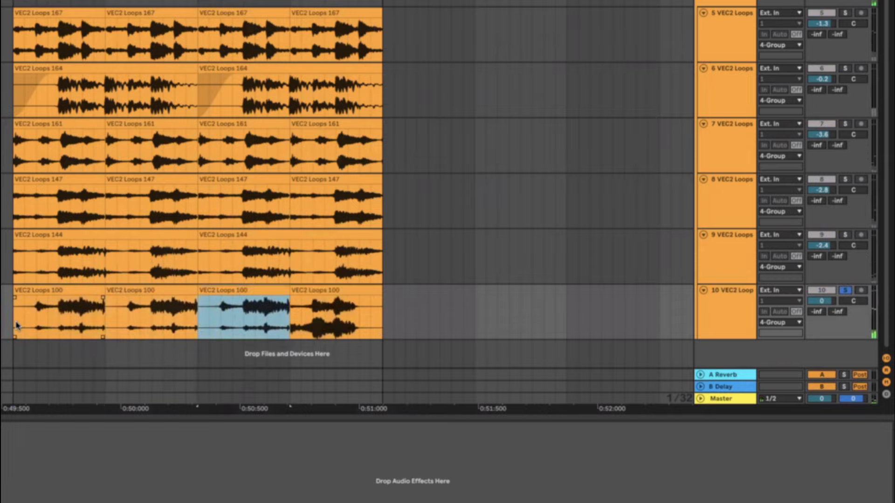
left_click(17, 326)
key("space")
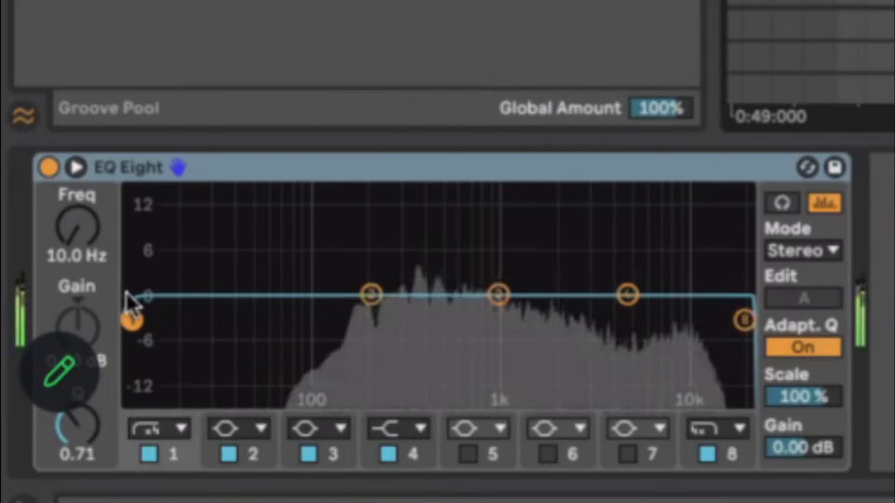
Step: Low-cut track 10 at 111 Hz in EQ Eight and add a Utility with its input channel set to Left
left_click_drag(130, 315, 322, 328)
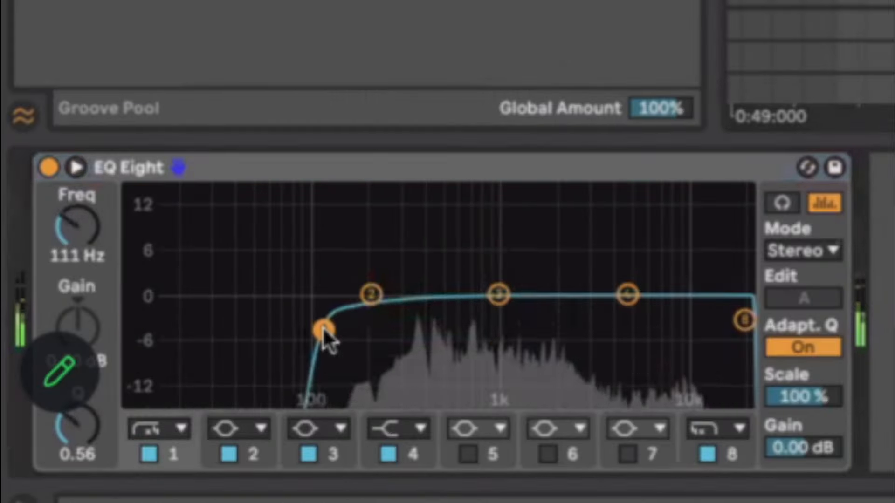
key("Return")
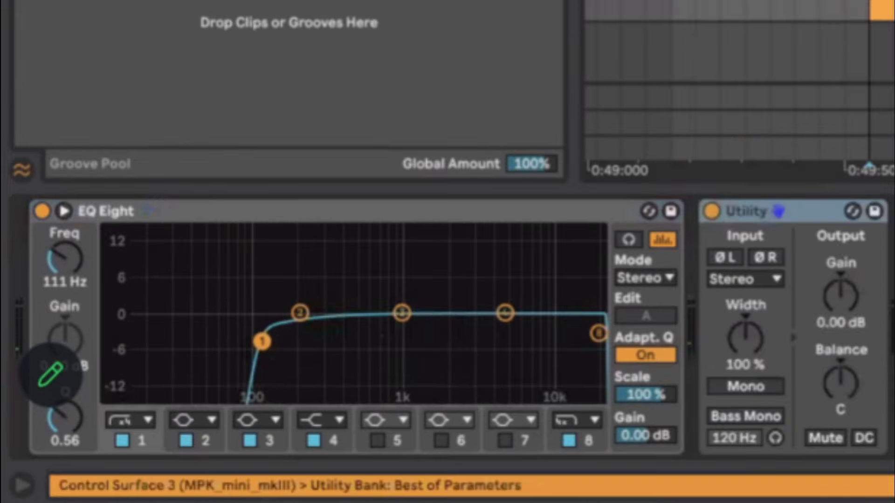
left_click(749, 281)
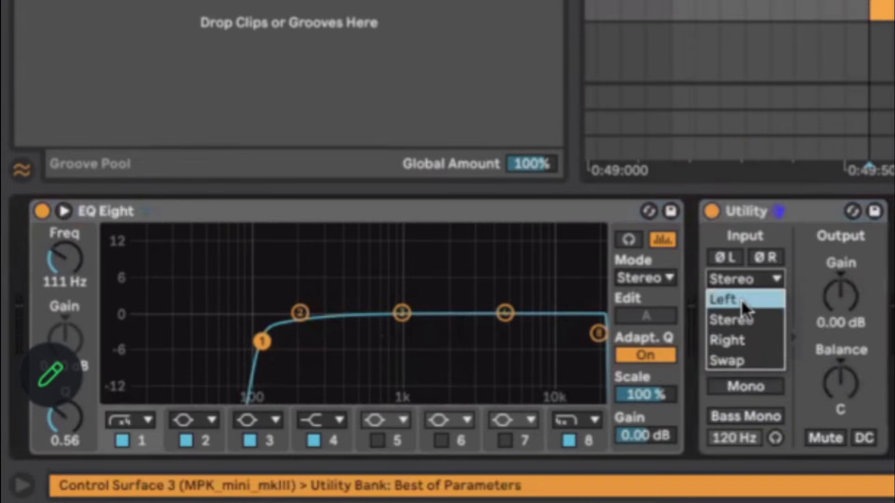
left_click(741, 298)
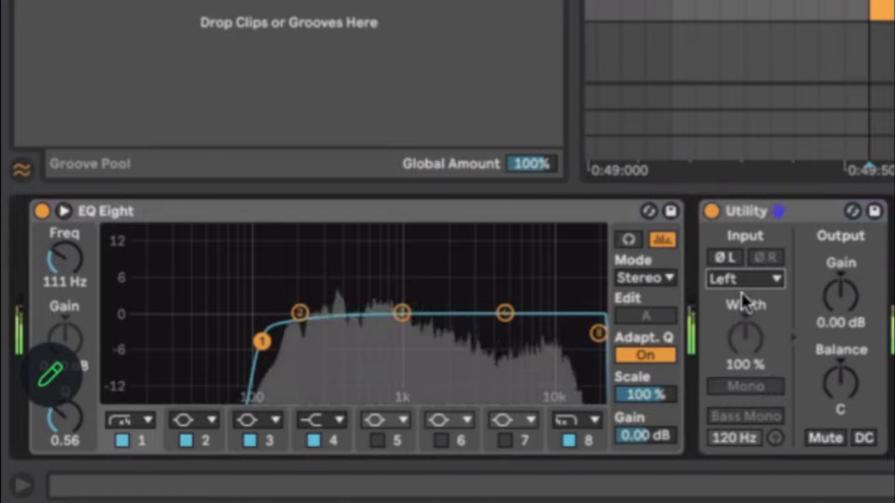
key("space")
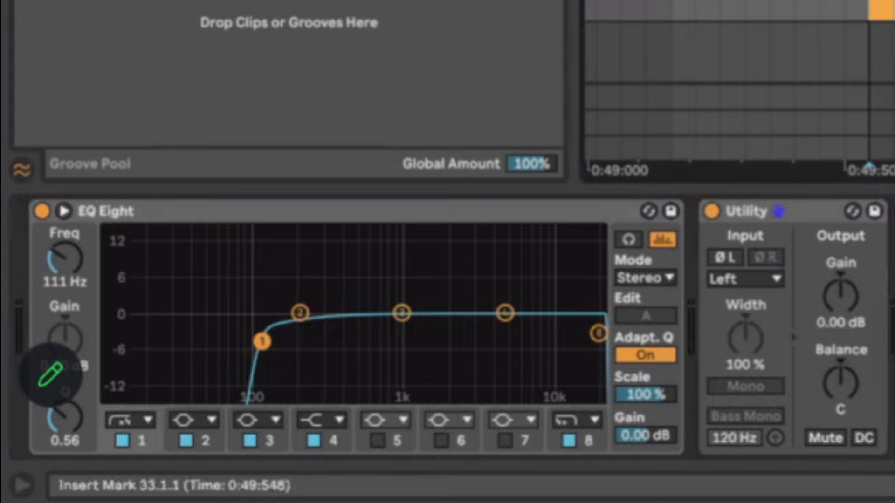
left_click_drag(591, 337, 573, 350)
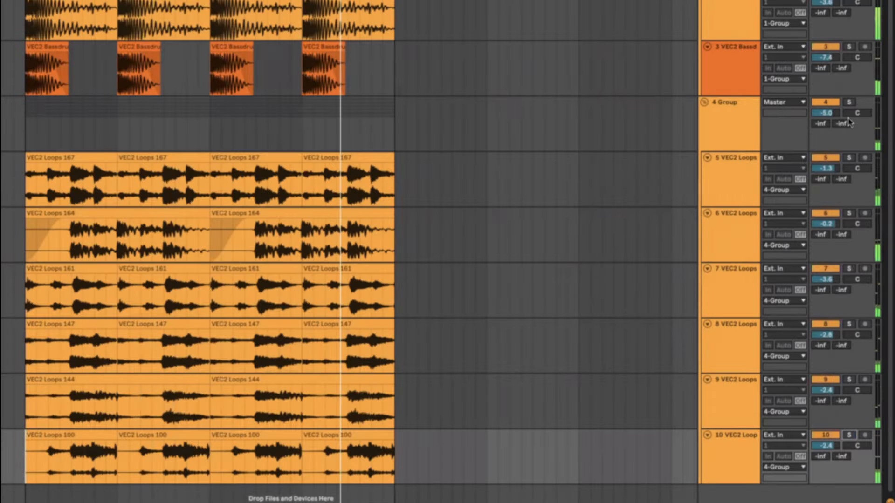
Step: Lower track 10's volume to -13.0 dB, comparing it muted and unmuted with the loops group soloed and in the full mix
left_click(848, 102)
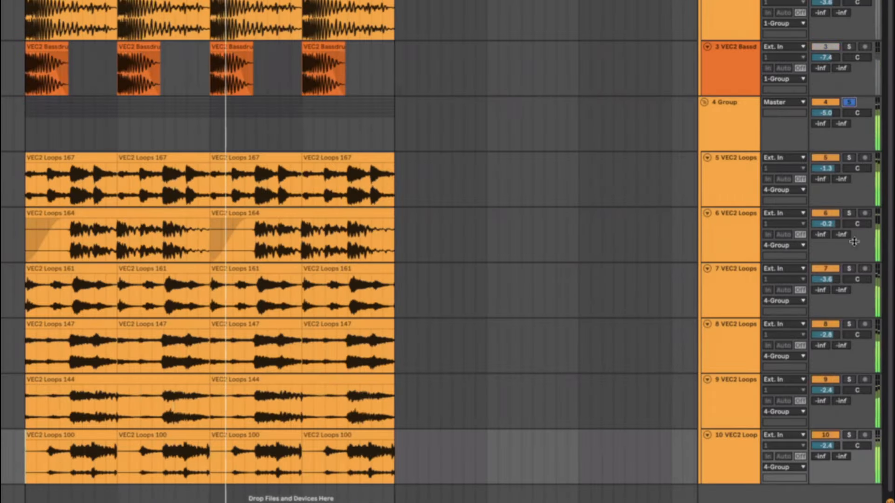
left_click_drag(825, 446, 825, 454)
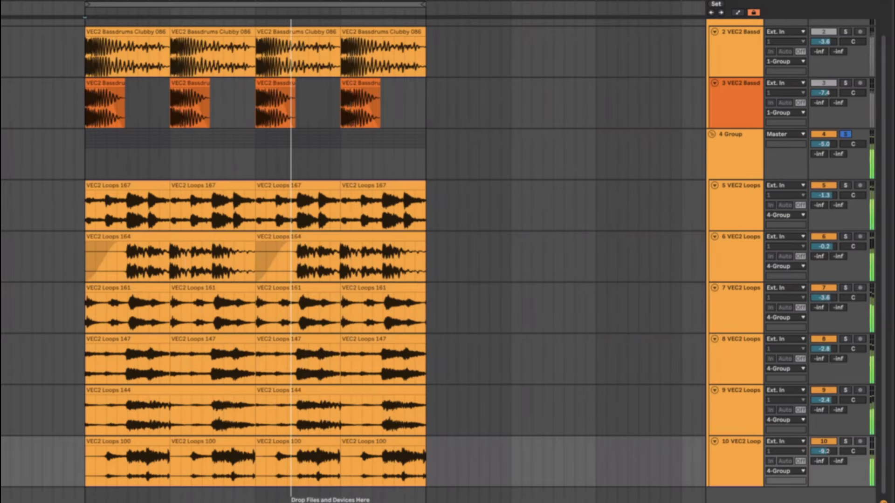
left_click(825, 442)
left_click(824, 442)
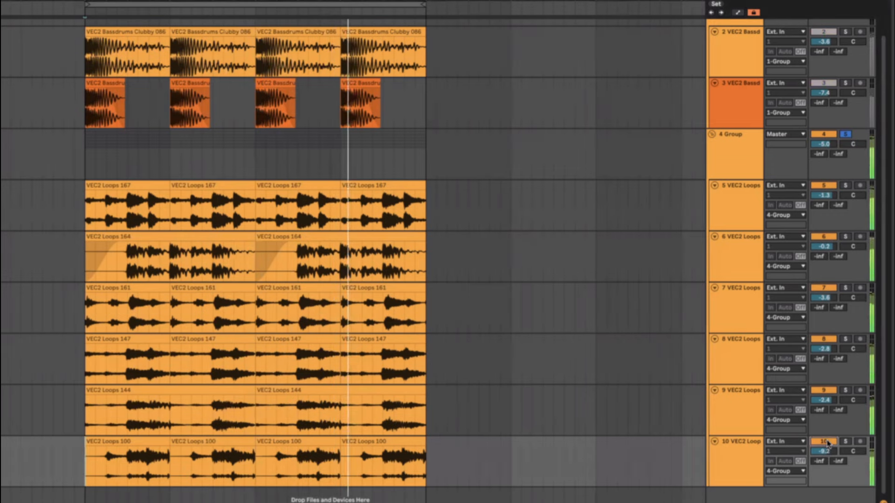
left_click(845, 135)
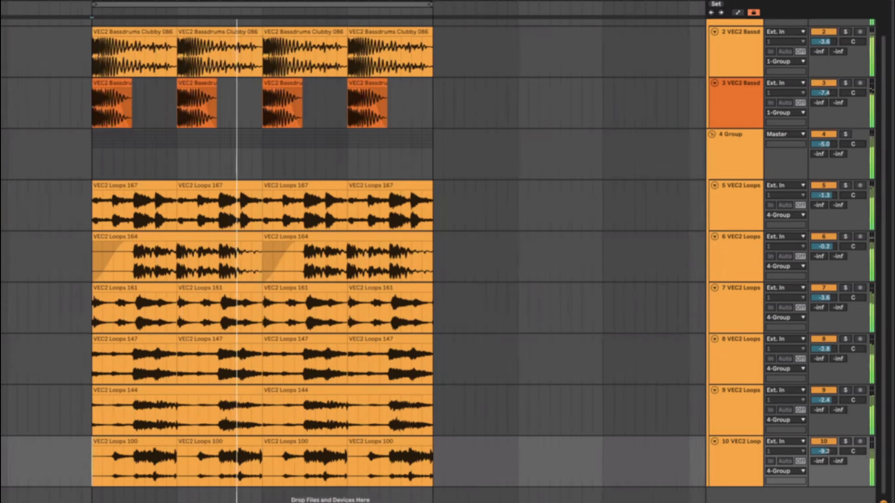
left_click_drag(824, 451, 824, 455)
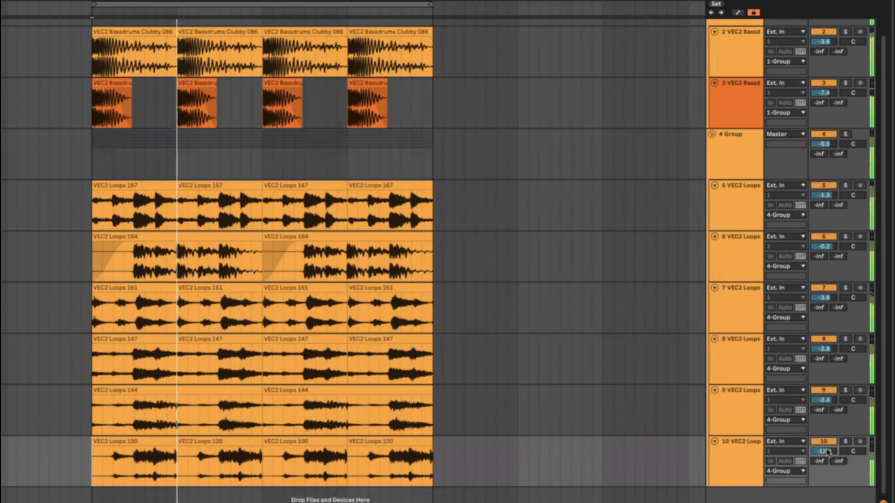
Step: Add an empty audio track below track 10 and audition samples from VEC2 Loops 099 down to VEC2 Loops 087
key("ctrl+t")
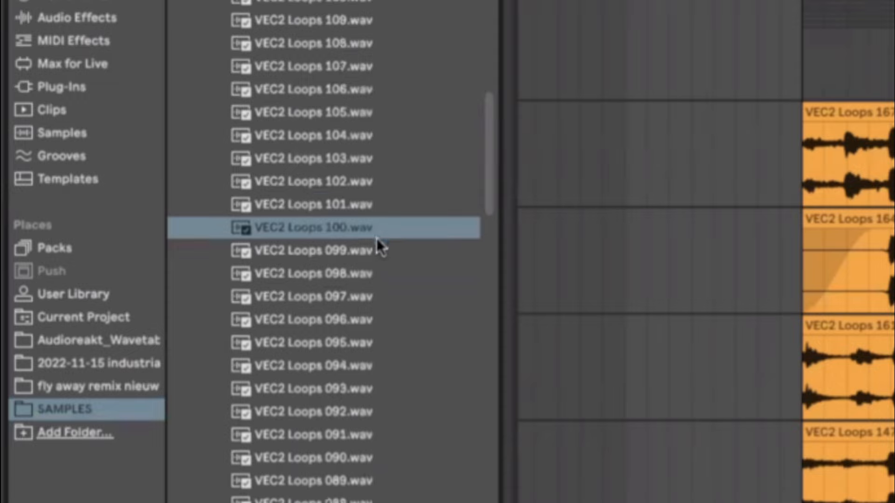
left_click(373, 252)
left_click(368, 275)
left_click(357, 319)
left_click(354, 342)
left_click(351, 366)
left_click(351, 412)
left_click(348, 425)
left_click(346, 479)
left_click(345, 500)
scroll(345, 494, "down", 3)
key("Down")
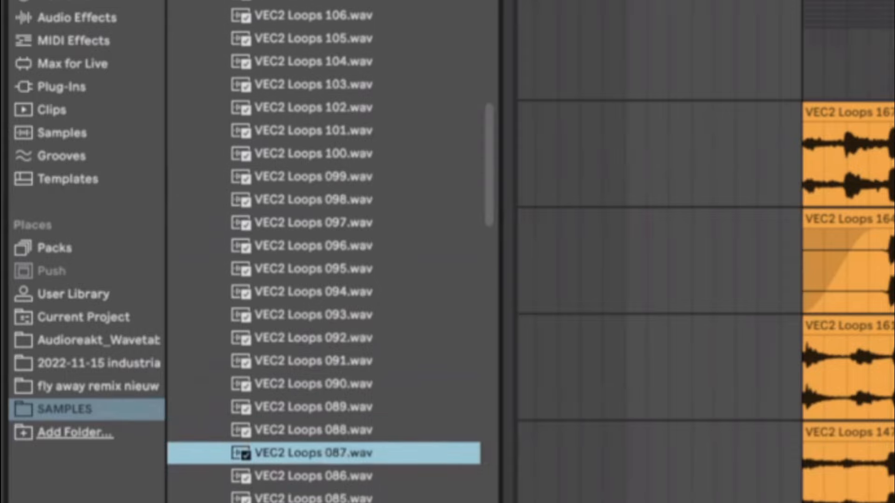
Step: Recheck the samples around VEC2 Loops 087, continue auditioning down the list, and settle on VEC2 Loops 083
key("Up")
key("Down")
key("Down")
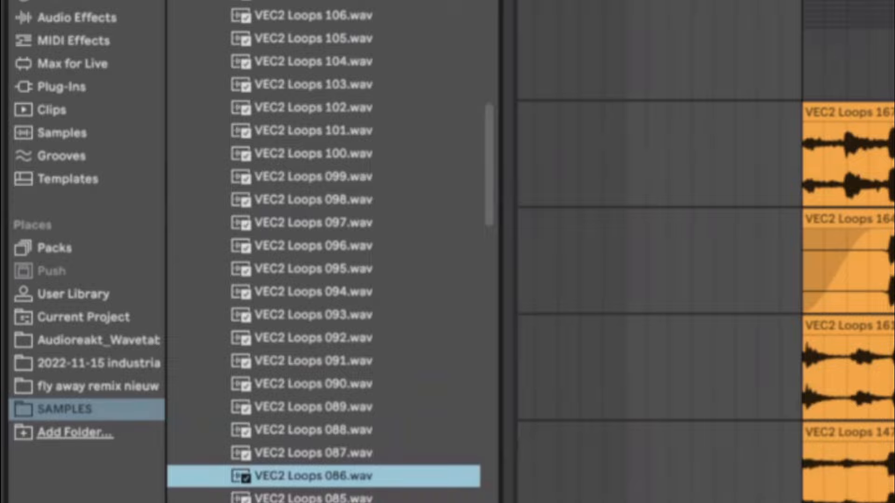
key("Down")
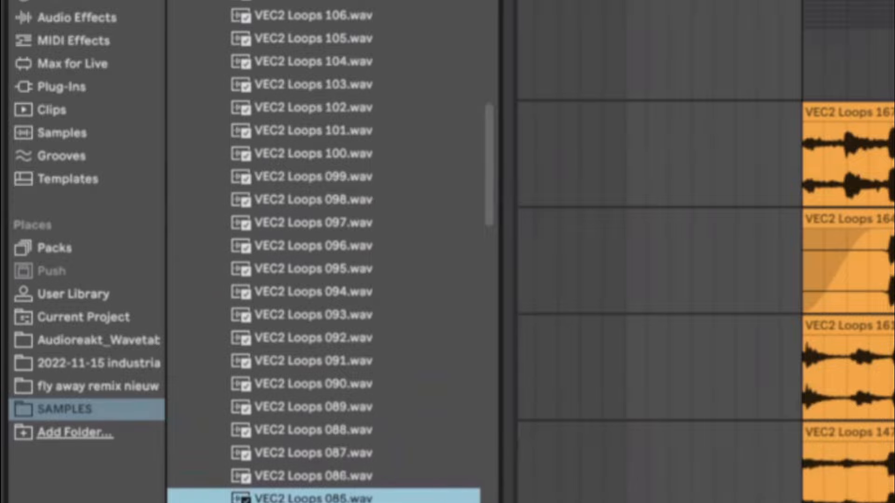
key("Down")
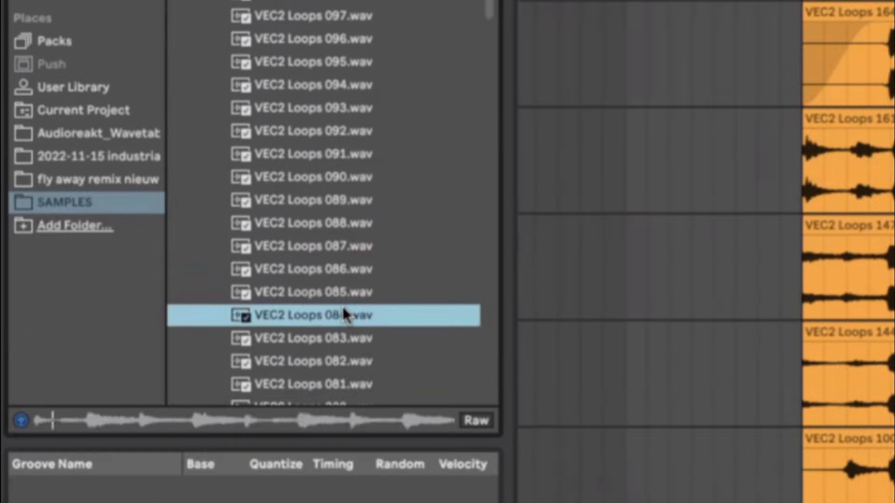
key("Down")
key("Down")
key("Up")
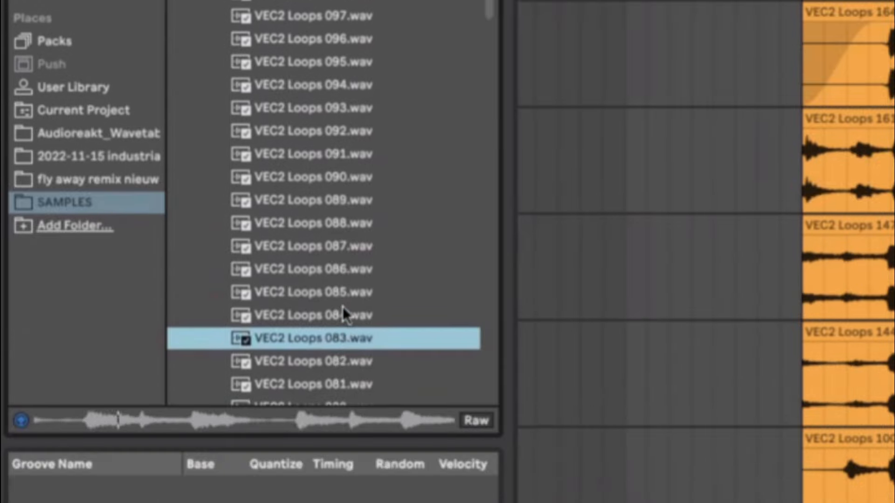
Step: Place VEC2 Loops 083 on track 11 at the start of the bar and play the track soloed
left_click_drag(335, 337, 801, 502)
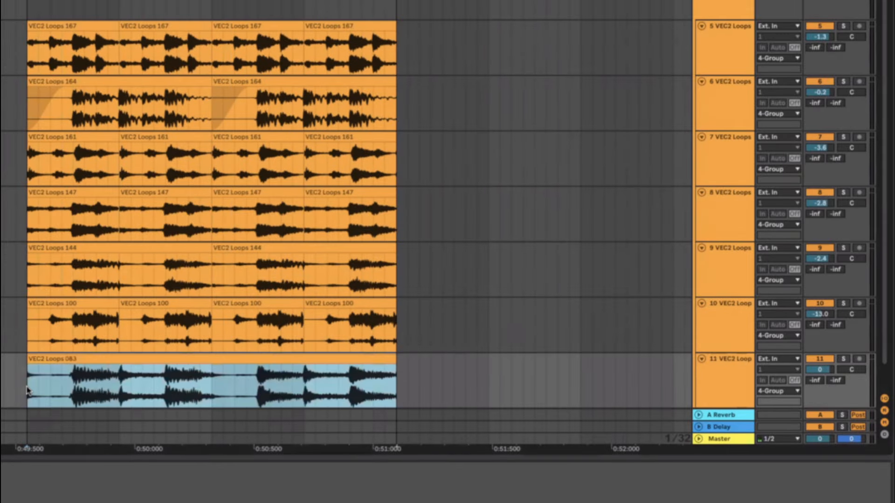
left_click(850, 363)
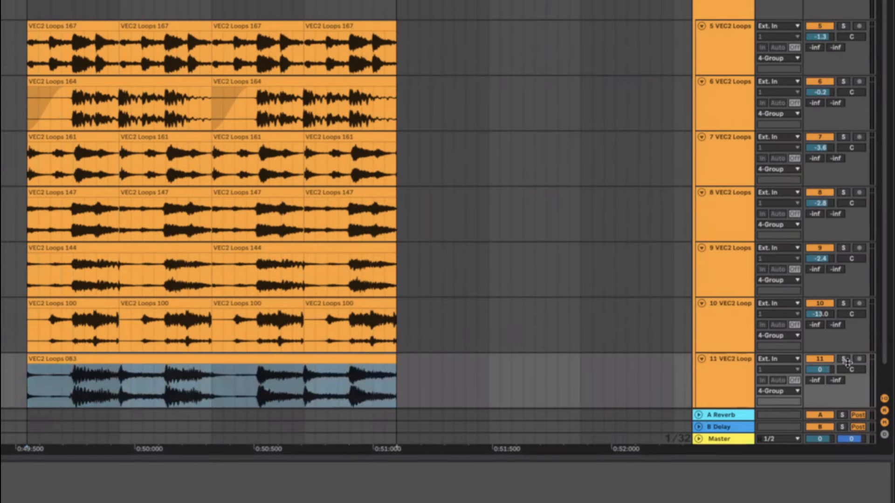
key("space")
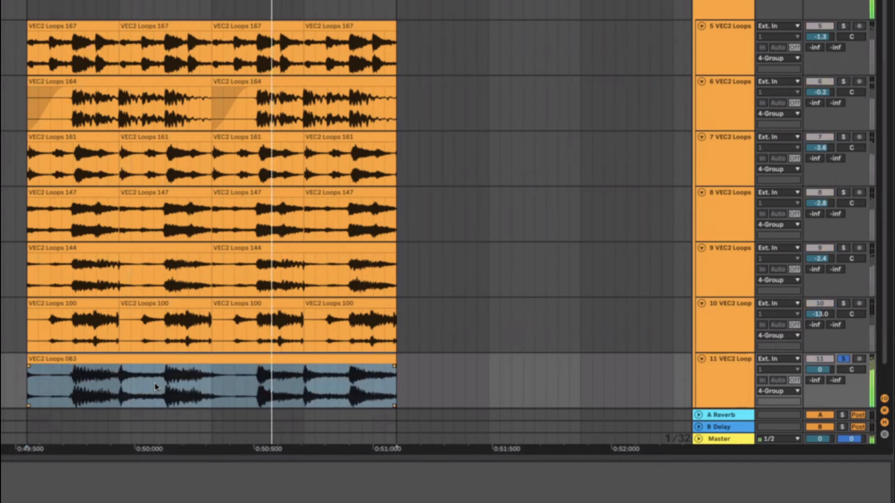
Step: Listen to the soloed VEC2 Loops 083 clip from the middle of the bar and again from its start
left_click(212, 384)
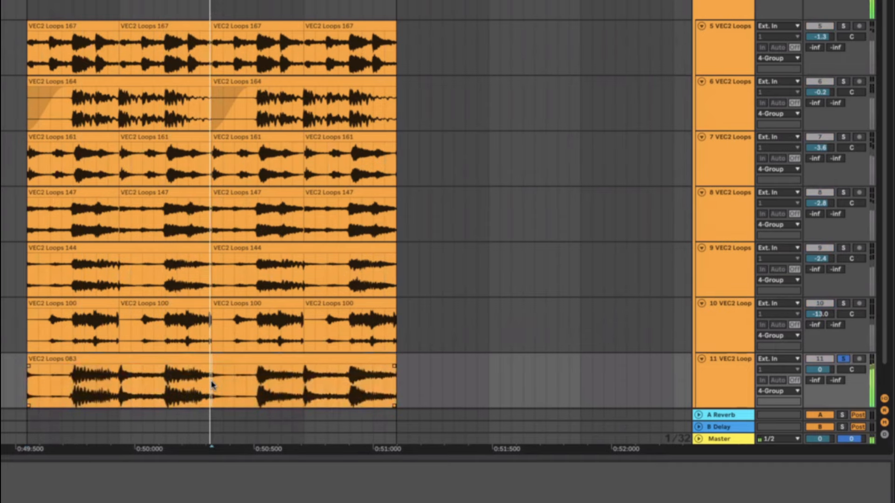
key("space")
key("space")
key("space")
left_click(33, 398)
key("space")
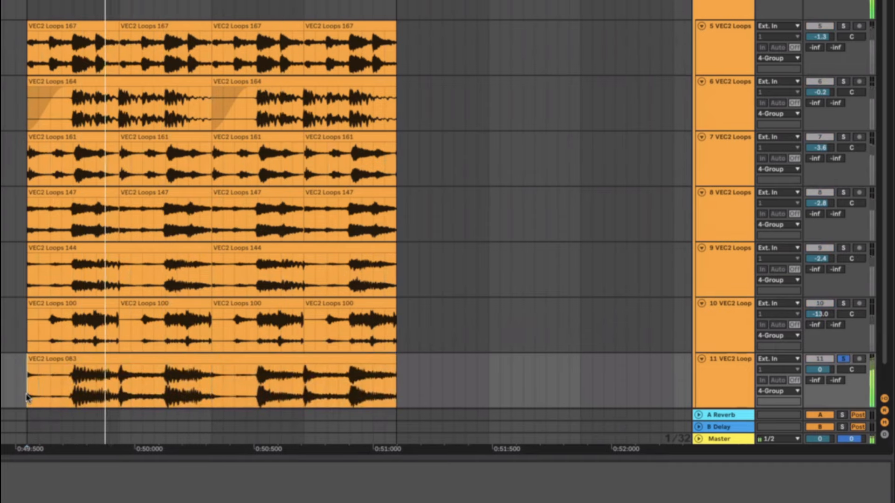
key("space")
key("space")
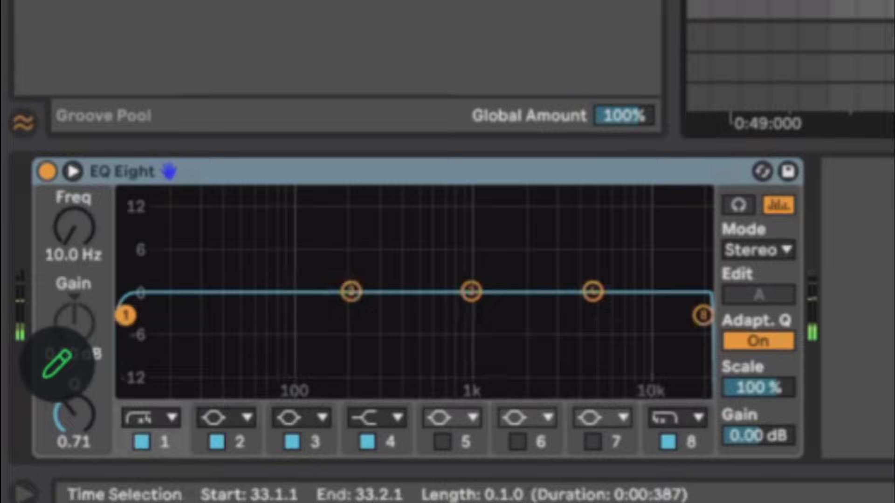
Step: Equalize the VEC2 Loops 083 track during playback with a 132 Hz low cut, a boost of about 4 dB near 400 Hz, and a high cut
left_click(857, 9)
key("space")
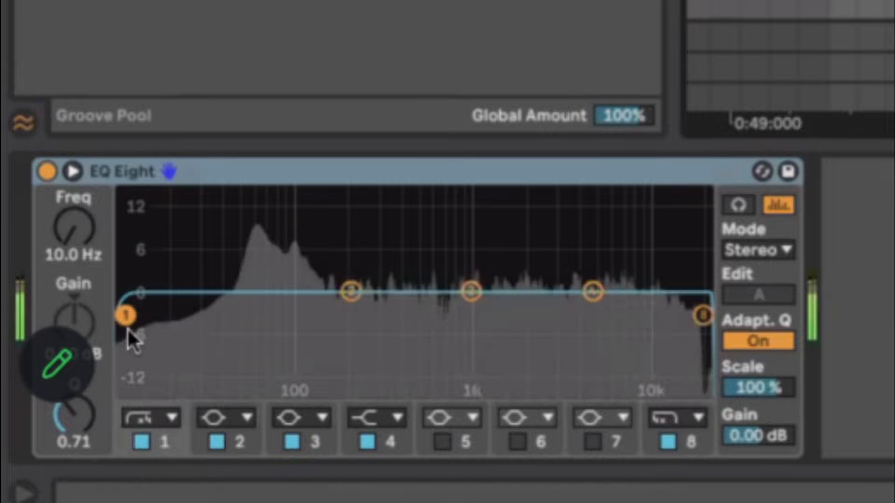
left_click_drag(125, 316, 306, 324)
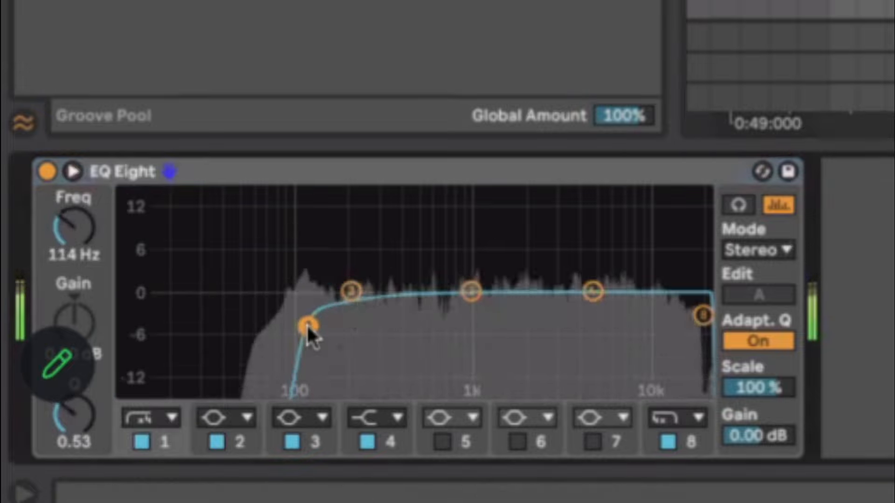
left_click(351, 290)
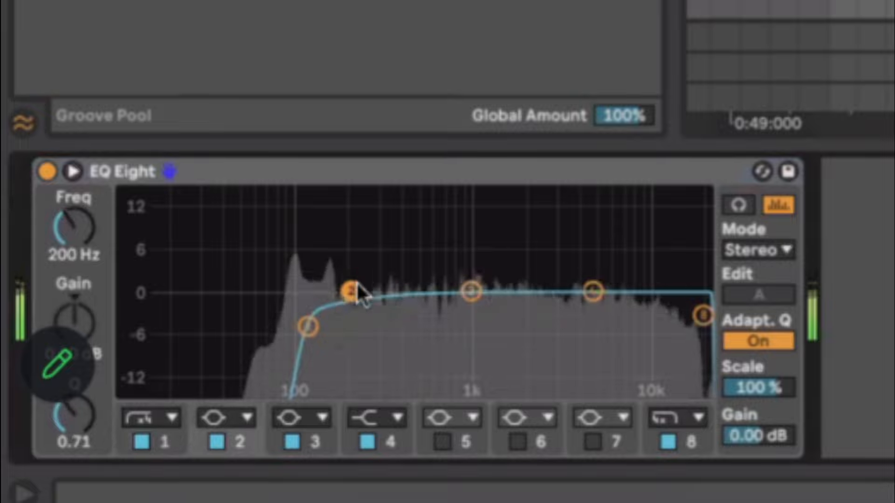
left_click_drag(357, 292, 401, 262)
left_click_drag(308, 326, 317, 327)
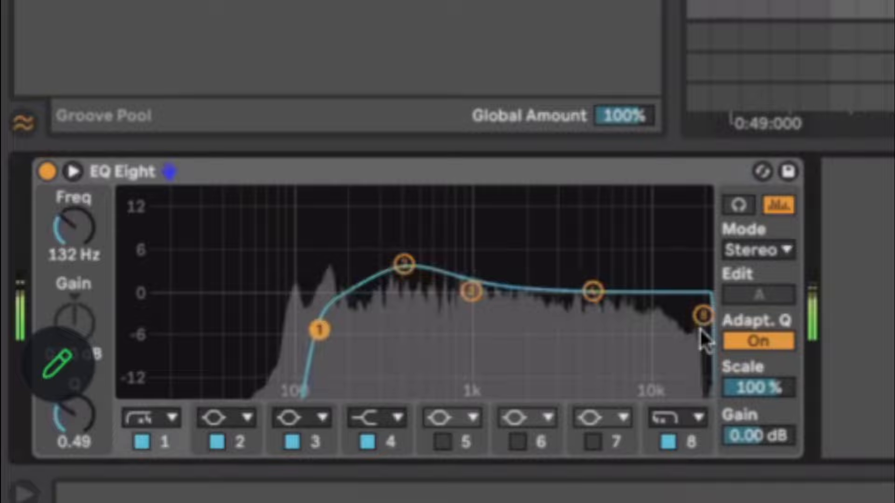
left_click_drag(703, 315, 649, 352)
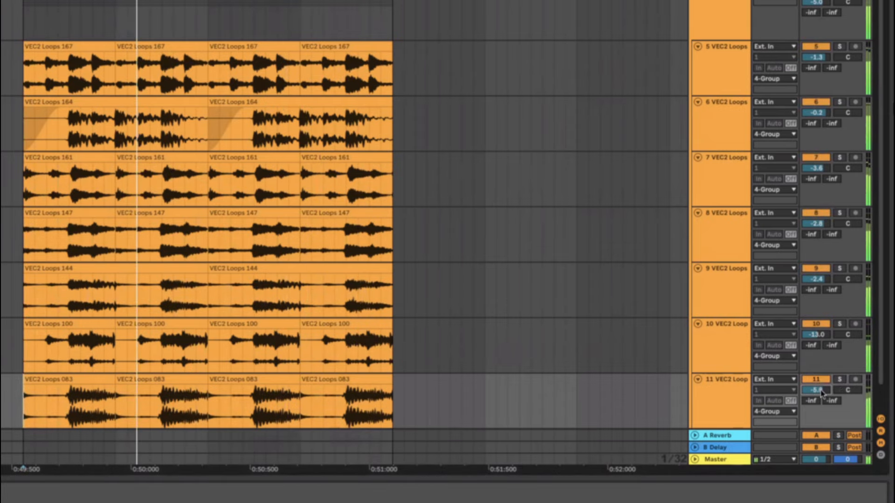
Step: Compare the groove with track 11 off and on, set its volume to -6.6 dB, and stop playback
left_click(734, 460)
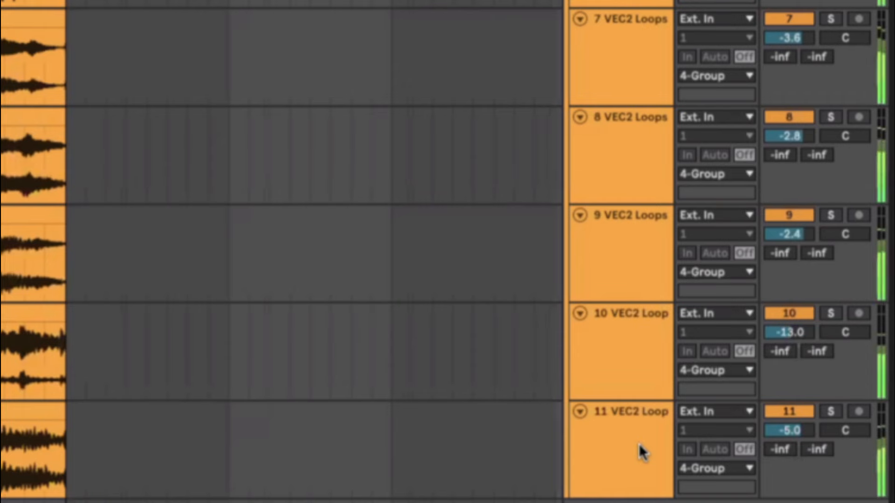
left_click(639, 442)
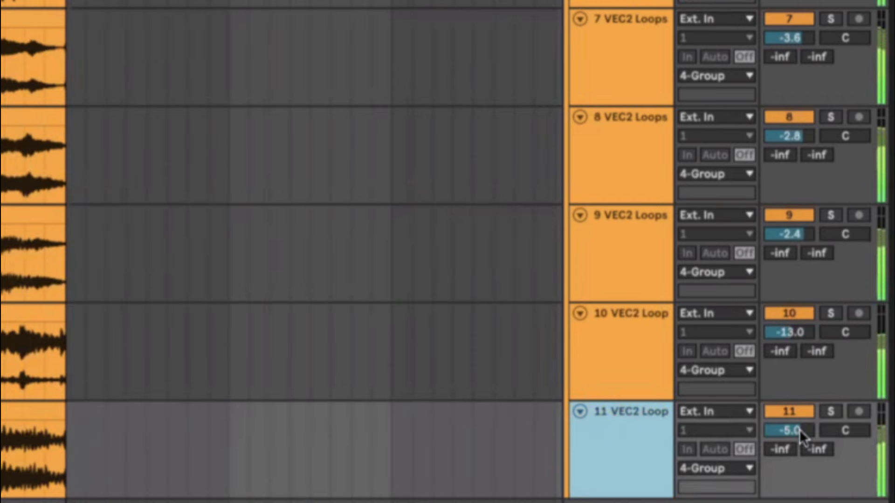
left_click(799, 412)
left_click(799, 412)
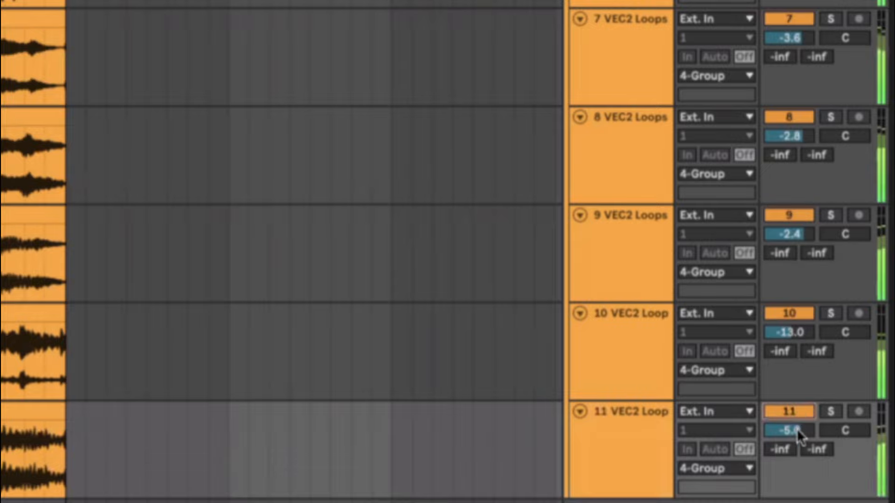
left_click(796, 428)
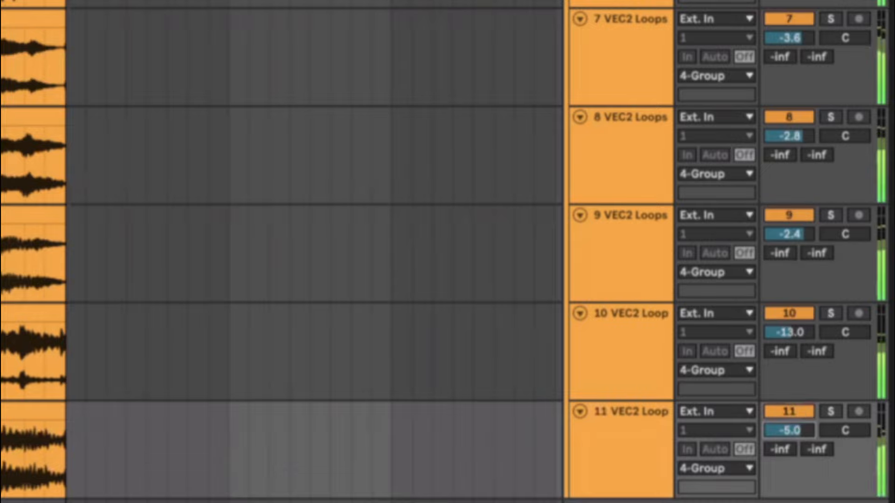
left_click_drag(777, 426, 777, 429)
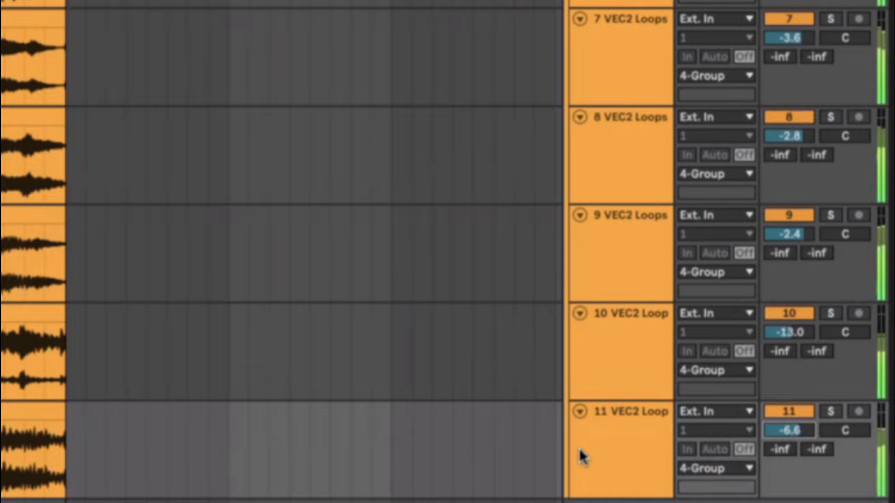
key("space")
scroll(326, 252, "left", 2)
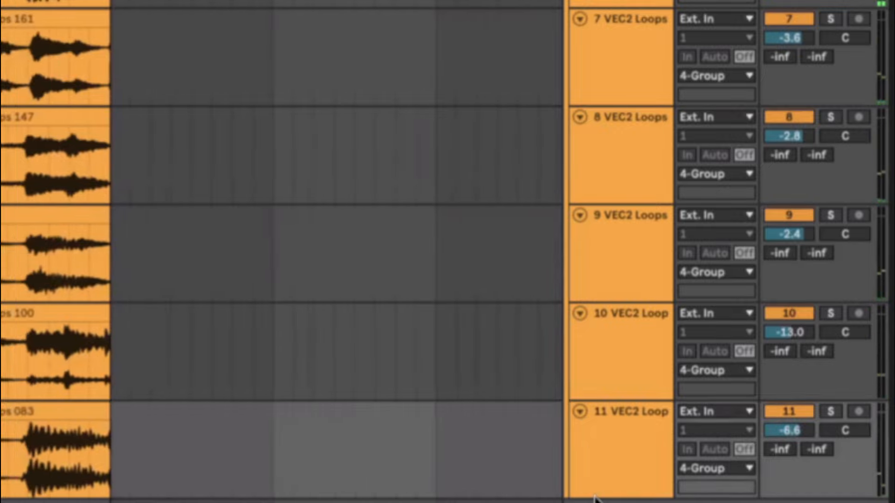
Step: Audition samples from VEC2 Loops 080 down to VEC2 Loops 071 and settle on VEC2 Loops 071
left_click(595, 495)
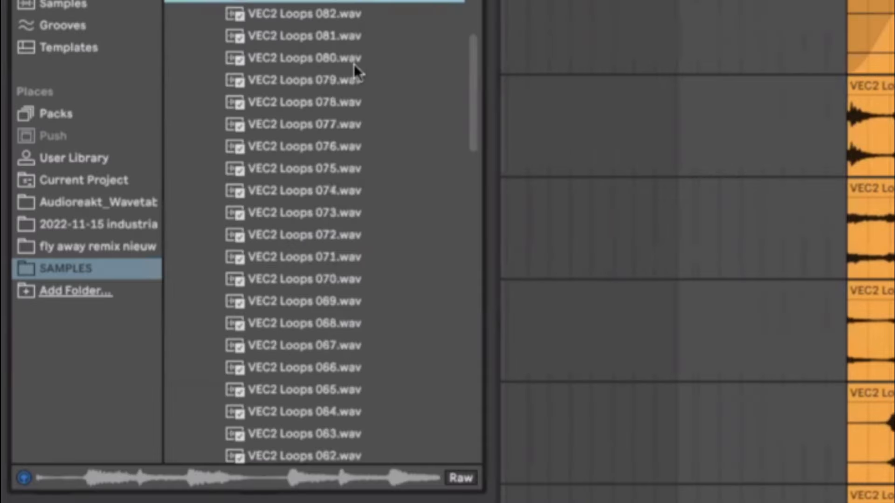
left_click(353, 63)
left_click(354, 93)
left_click(351, 125)
left_click(351, 143)
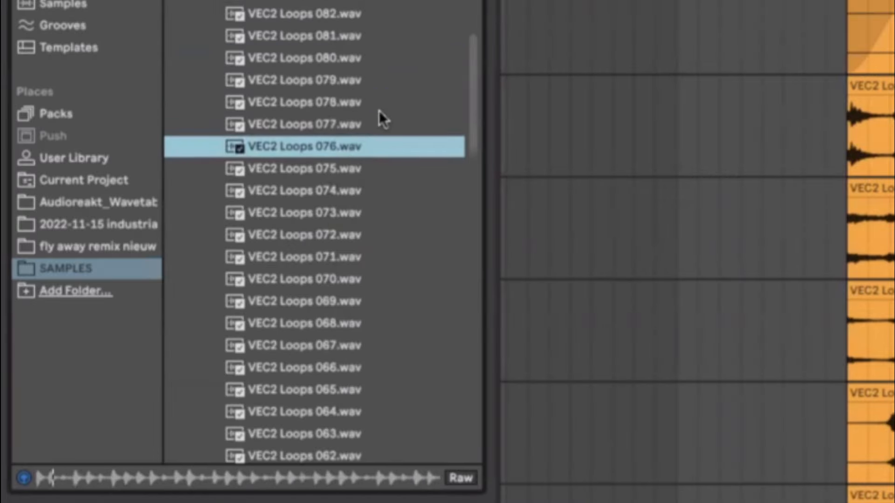
key("Down")
key("Down")
key("Down")
key("Down")
key("Down")
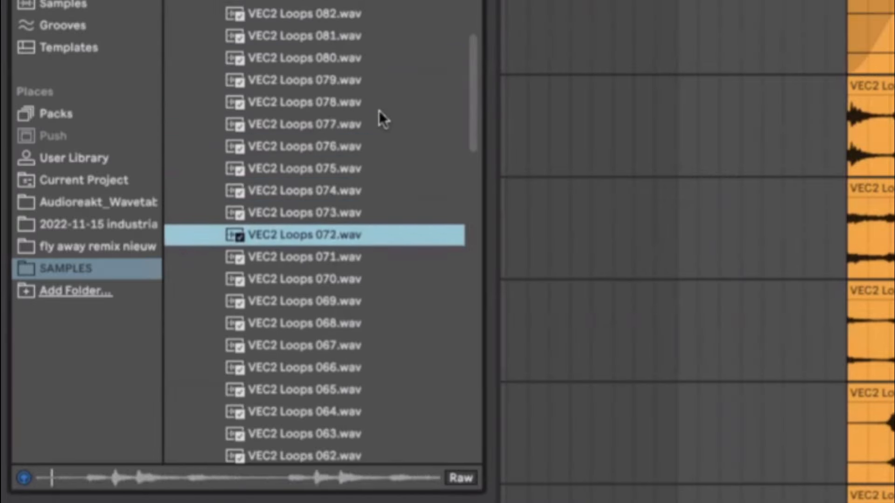
key("Up")
key("Down")
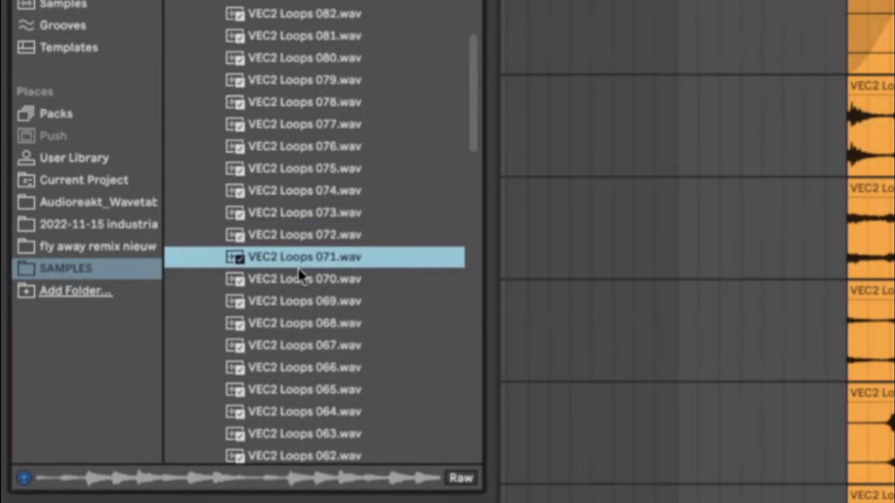
Step: Place VEC2 Loops 071 on track 12 at the start of the bar and low-cut it at about 92 Hz
left_click_drag(299, 271, 23, 296)
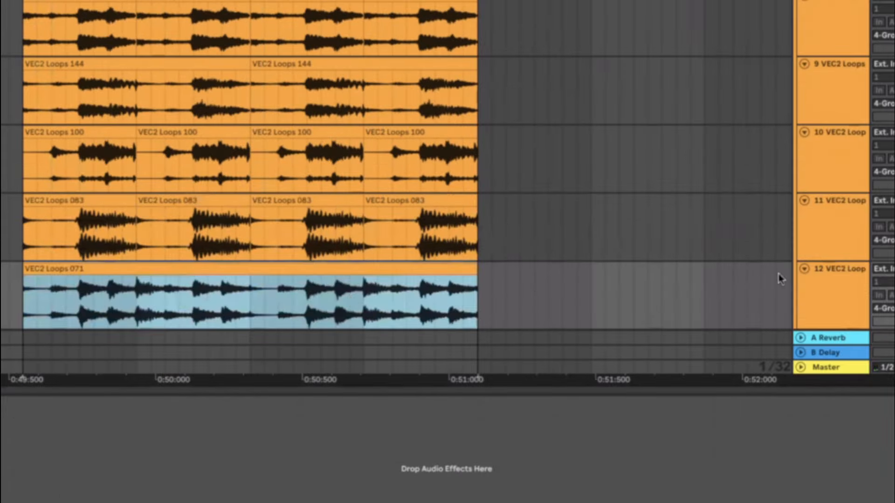
scroll(460, 314, "down", 2)
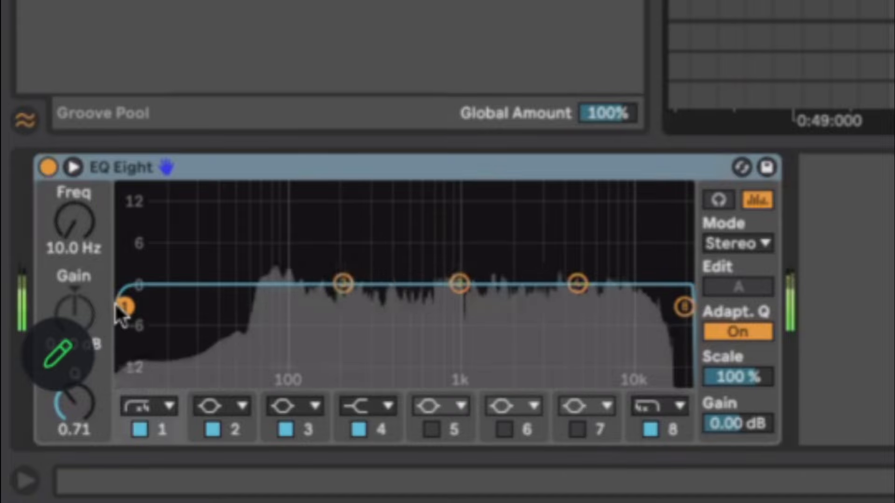
left_click_drag(122, 306, 286, 306)
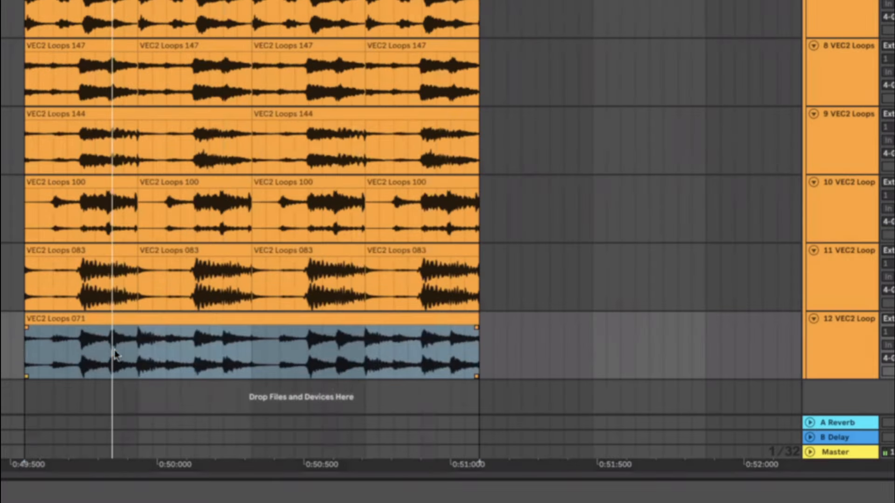
Step: Repeat the first beat of the VEC2 Loops 071 clip over the remaining three beats of the bar
left_click_drag(114, 355, 139, 354)
key("ctrl+d")
key("ctrl+d")
key("ctrl+d")
left_click(10, 345)
Step: Play from the bar's start and set the VEC2 Loops 071 track's low cut to 114 Hz and high cut to about 13.5 kHz
key("space")
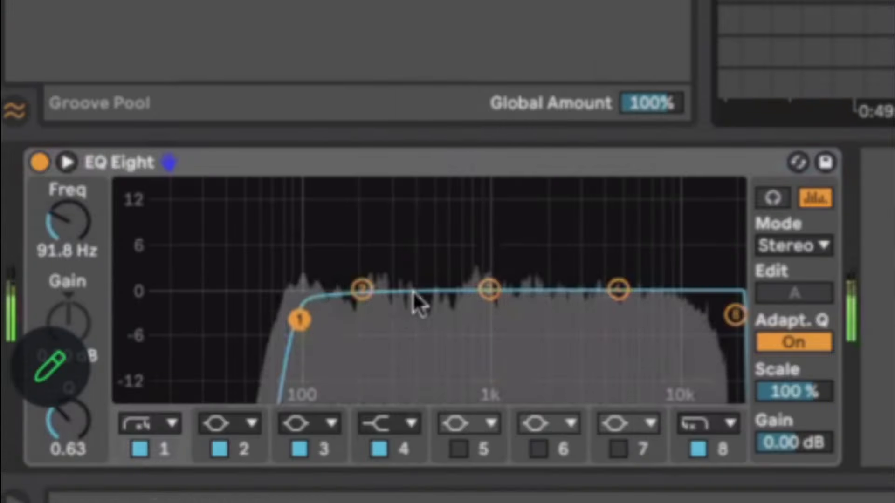
left_click_drag(298, 317, 314, 318)
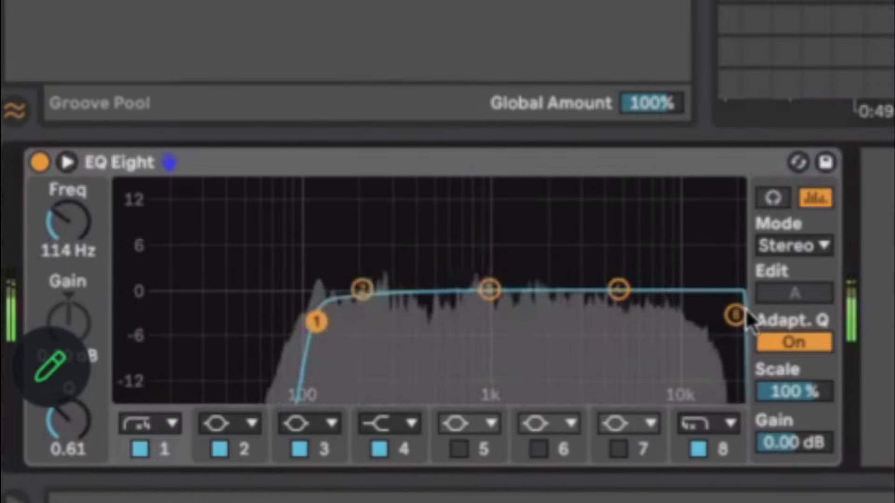
left_click_drag(735, 315, 696, 342)
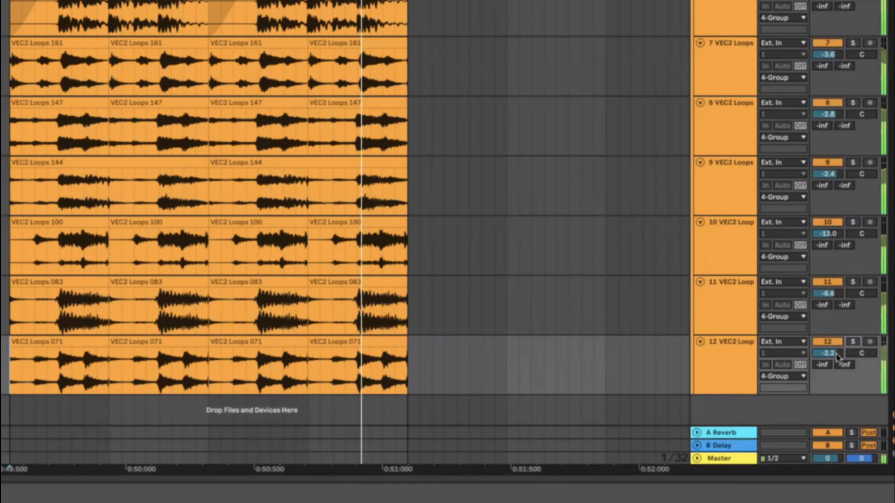
Step: Compare the groove with and without track 10, and listen to that track soloed
left_click(828, 222)
left_click(828, 222)
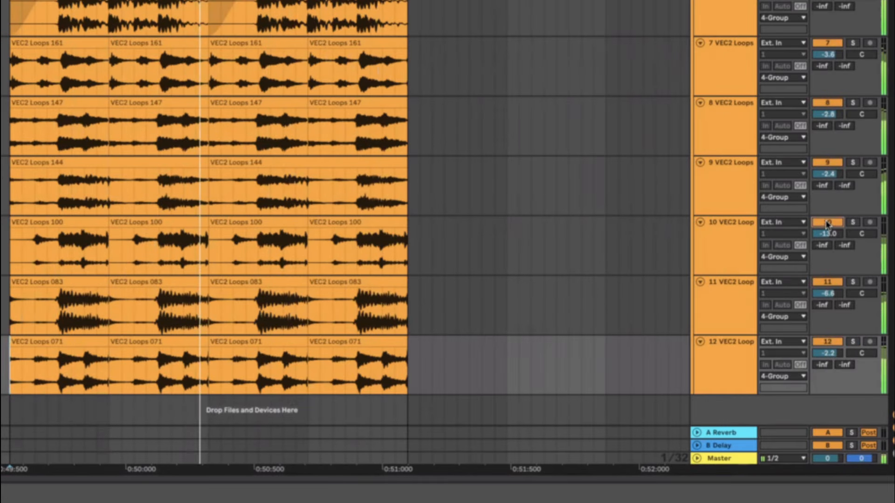
left_click(744, 252)
left_click(855, 223)
key("space")
key("space")
left_click(854, 223)
Step: Delete track 10 containing VEC2 Loops 100 and add an empty audio track below the VEC2 Loops 071 track
left_click(724, 242)
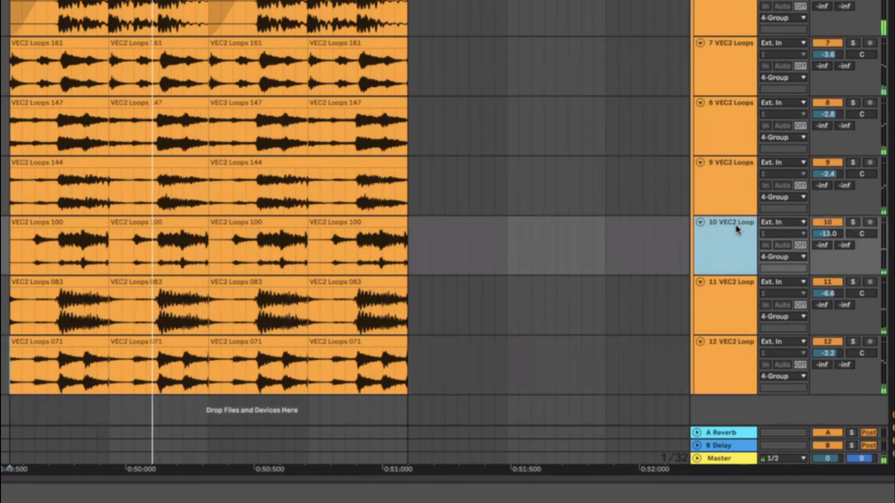
key("Delete")
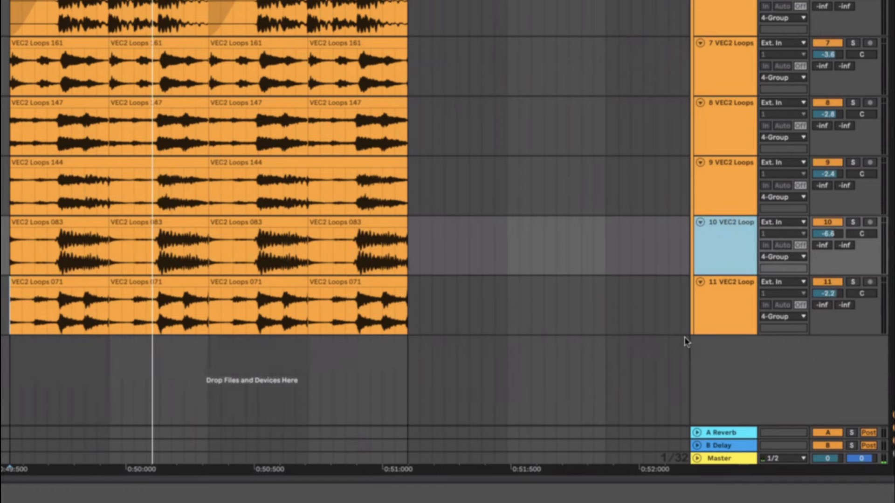
left_click(703, 301)
key("ctrl+t")
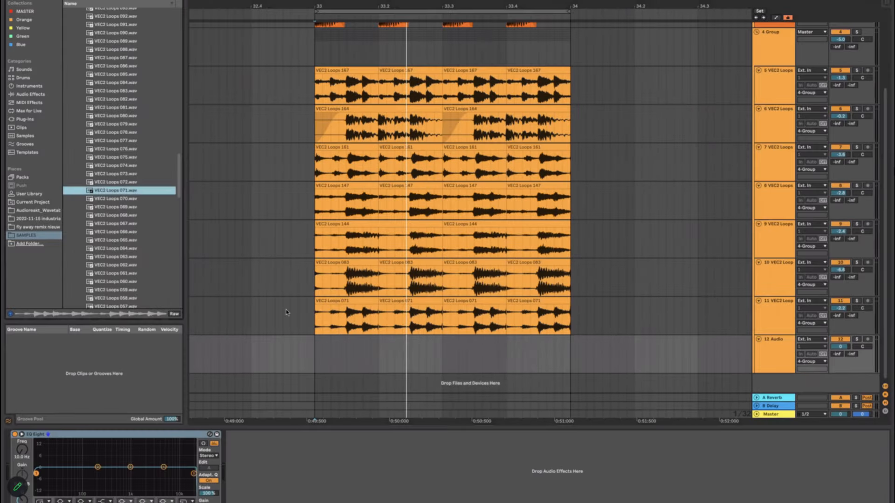
Step: Play the groove from the start of the bar and review the kick tracks and all loop layers
left_click(307, 327)
key("space")
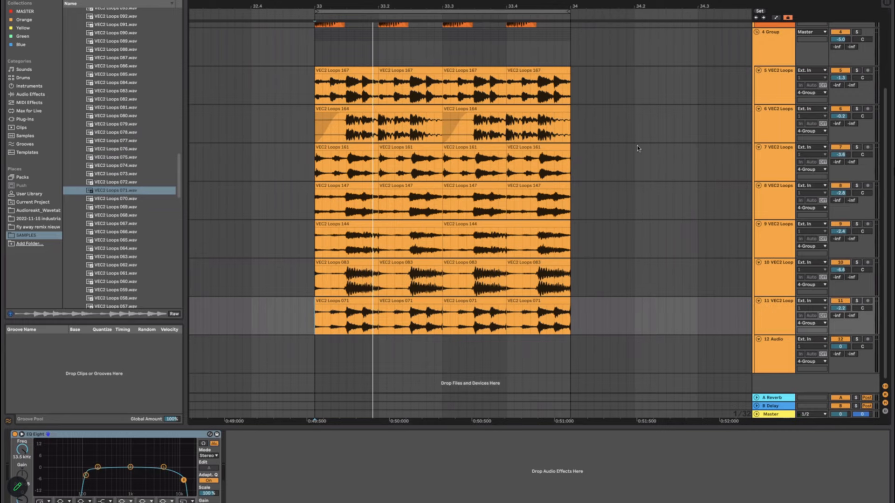
scroll(729, 195, "up", 5)
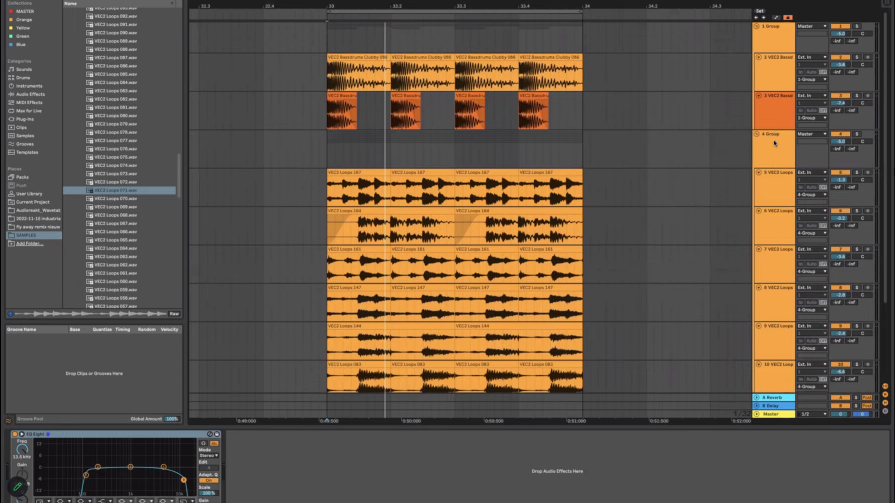
scroll(652, 149, "down", 2)
scroll(498, 217, "down", 2)
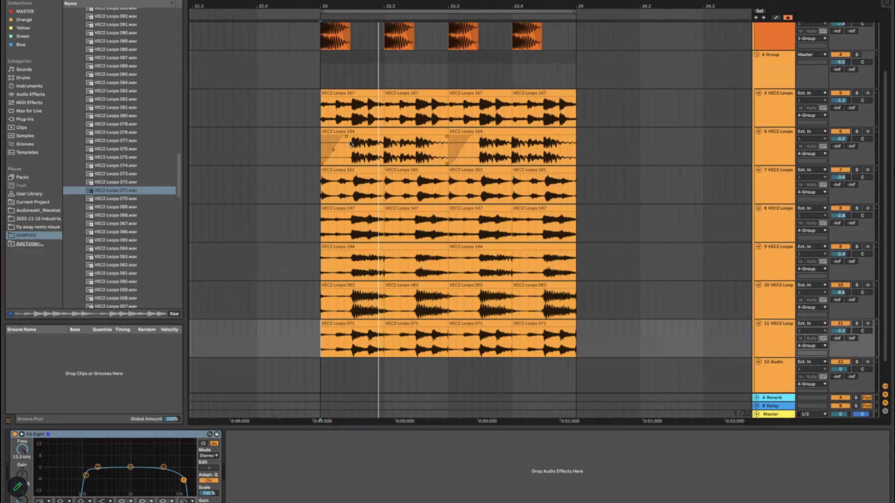
left_click(385, 264)
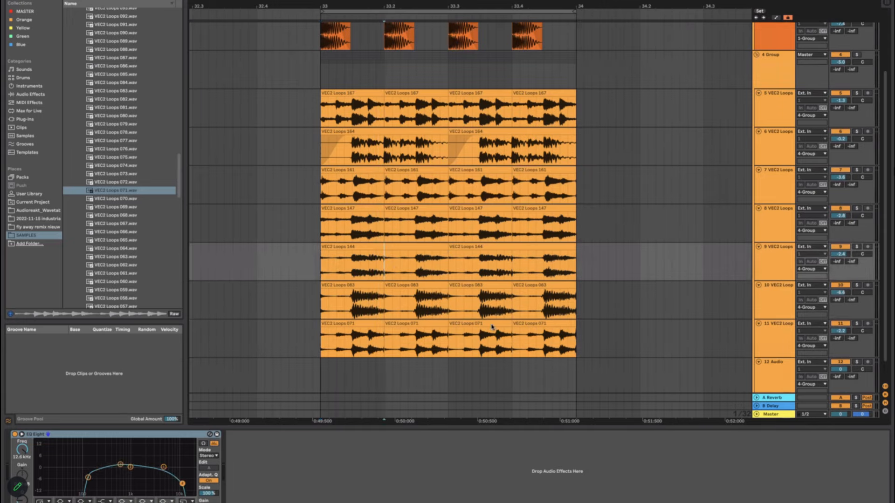
scroll(466, 376, "down", 2)
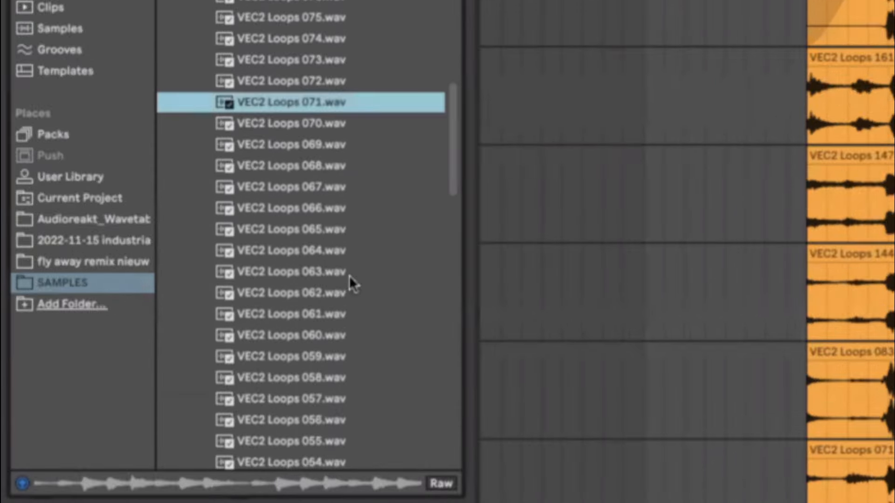
Step: Audition samples from VEC2 Loops 070 down to VEC2 Loops 058
left_click(318, 128)
left_click(318, 146)
left_click(317, 178)
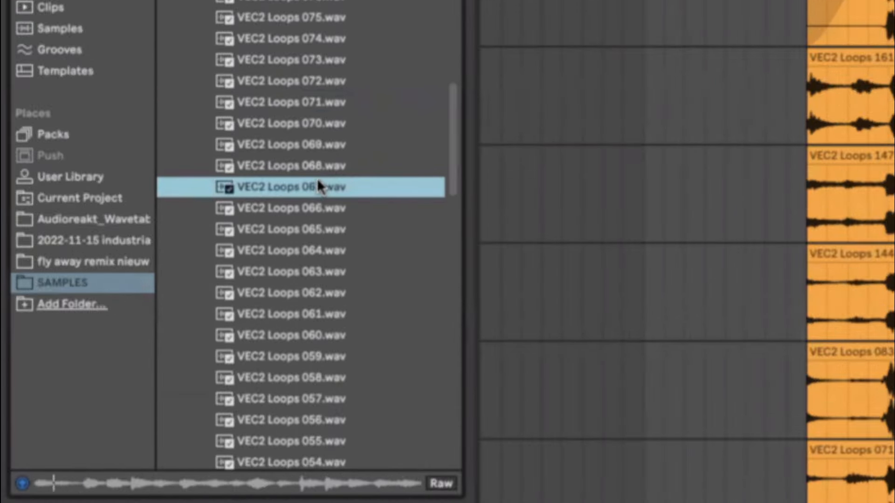
left_click(318, 208)
left_click(317, 229)
left_click(314, 251)
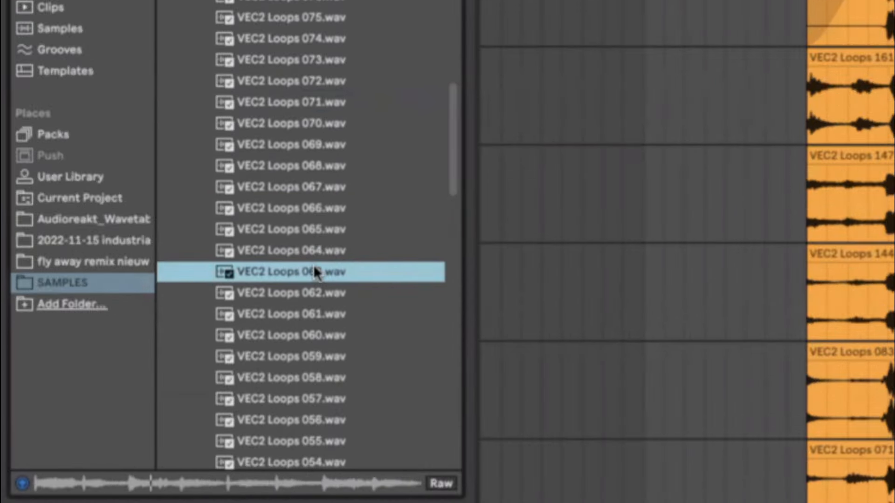
left_click(312, 272)
left_click(312, 314)
left_click(311, 335)
left_click(308, 377)
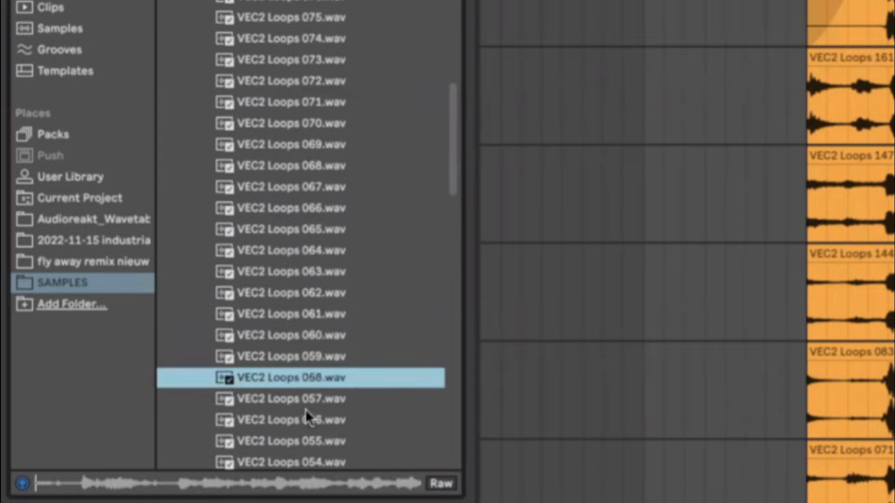
Step: Audition samples from VEC2 Loops 056 down to VEC2 Loops 039
left_click(305, 419)
left_click(303, 390)
left_click(303, 382)
scroll(303, 409, "down", 3)
left_click(309, 372)
left_click(309, 399)
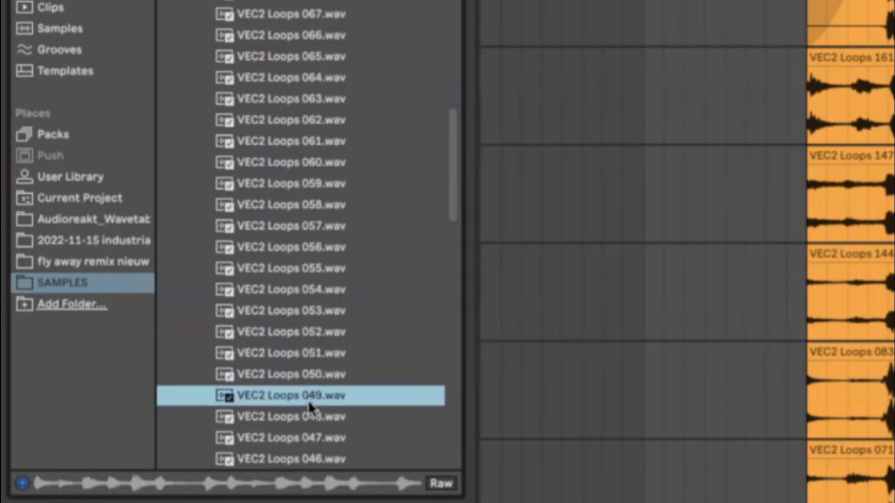
left_click(306, 415)
scroll(307, 414, "down", 2)
left_click(308, 365)
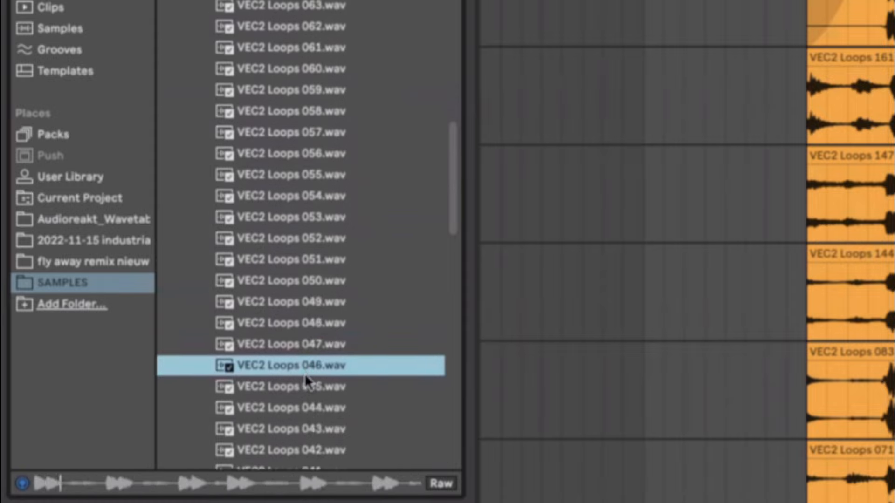
left_click(304, 390)
left_click(303, 422)
left_click(304, 449)
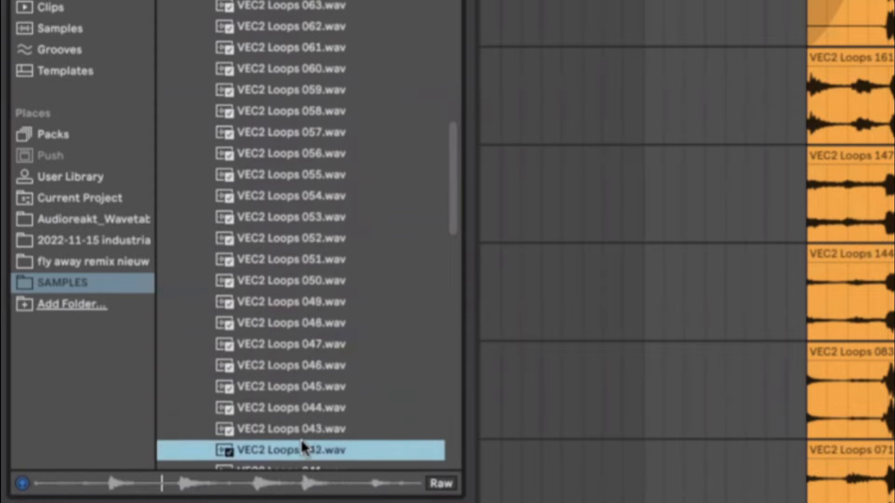
scroll(301, 440, "down", 2)
left_click(301, 400)
left_click(301, 440)
Step: Audition the samples from VEC2 Loops 043 back up to VEC2 Loops 047
left_click(297, 357)
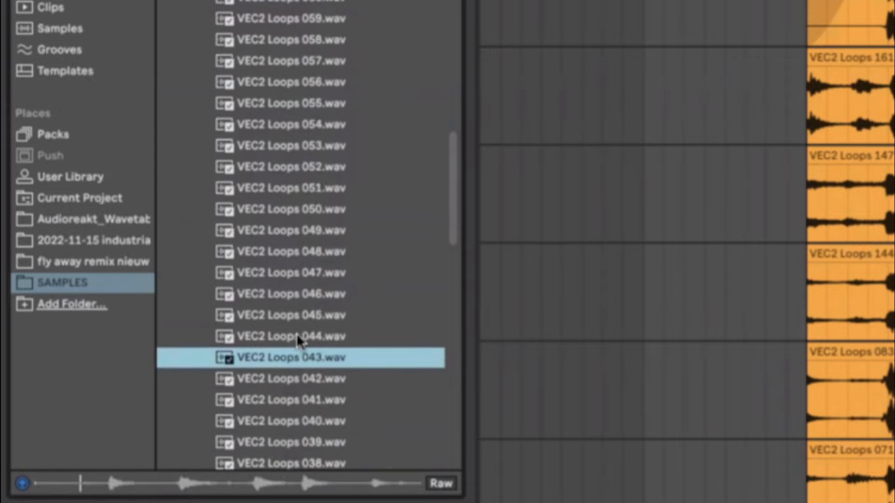
left_click(296, 334)
left_click(297, 315)
left_click(298, 294)
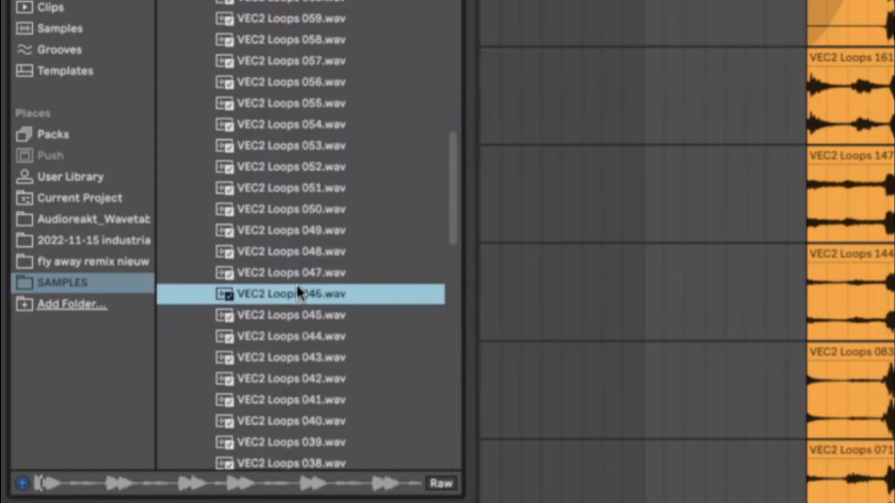
left_click(297, 273)
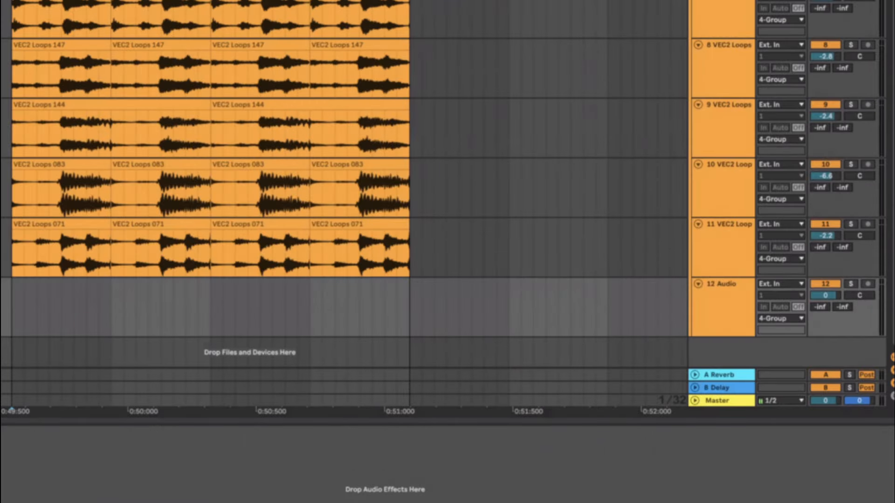
Step: Place VEC2 Loops 047 on empty track 12 at the start of the bar and play it with the track volume at -2.9
left_click_drag(187, 326, 10, 305)
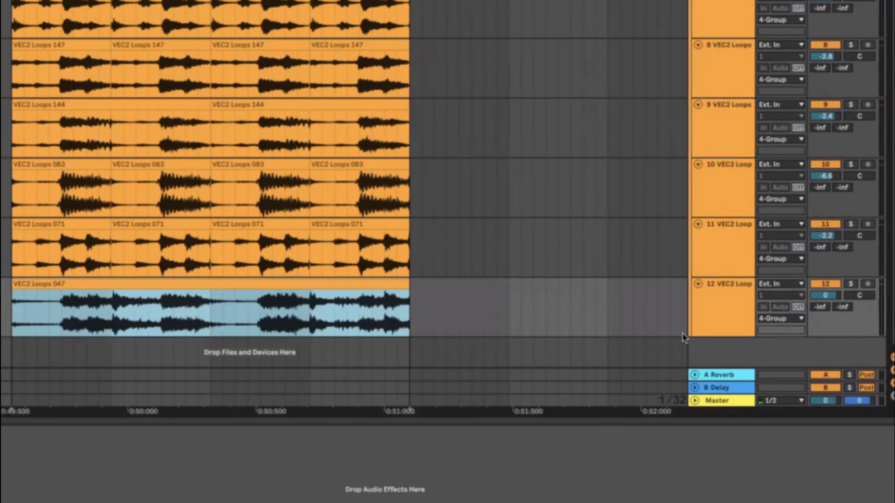
key("space")
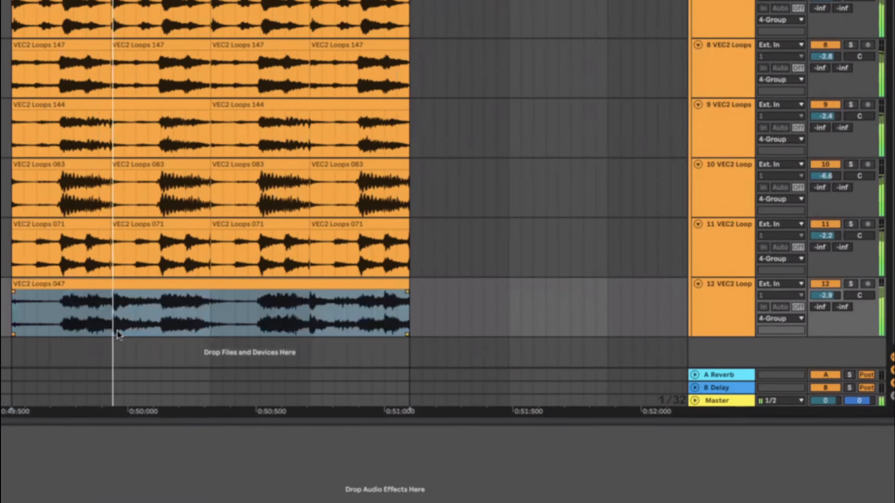
key("space")
Step: Duplicate the first beat of the VEC2 Loops 047 clip three times to fill the bar
left_click_drag(113, 331, 10, 328)
key("super+d")
key("super+d")
key("super+d")
Step: Play the groove from the bar's start and trim track 12's lows and highs with EQ Eight's low-cut and high-cut bands
left_click(8, 327)
key("space")
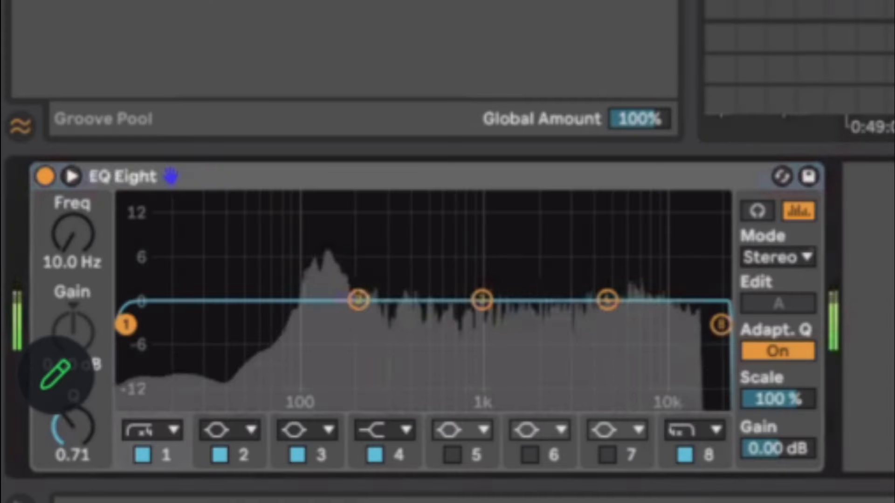
left_click_drag(126, 325, 327, 350)
left_click_drag(721, 325, 672, 352)
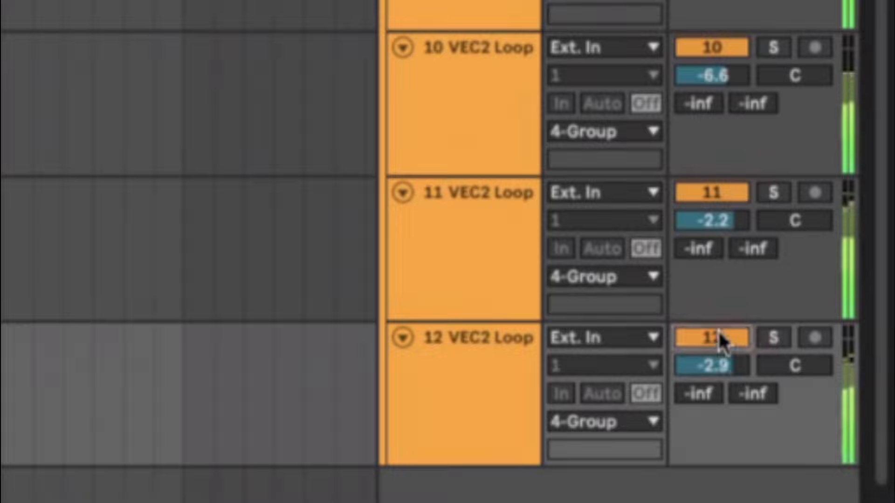
Step: Compare the groove with track 12 muted and soloed, and set the track's volume to -3.5
left_click(718, 335)
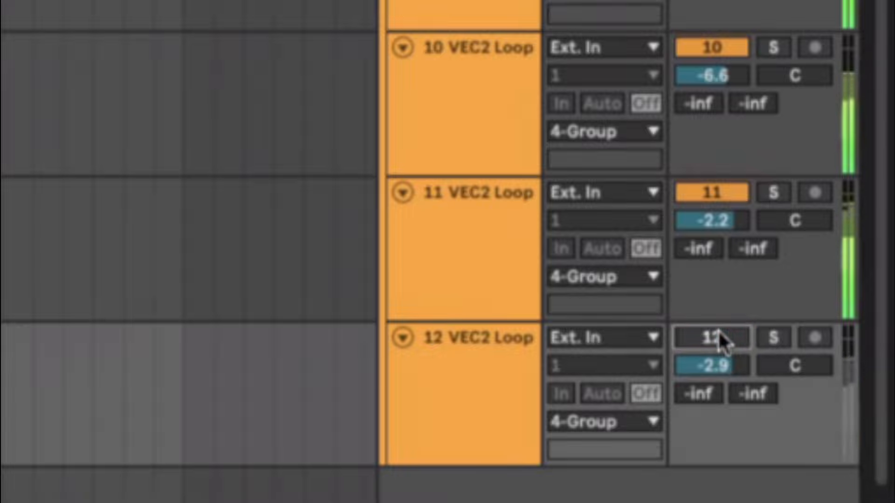
left_click(717, 331)
left_click(773, 330)
left_click(773, 332)
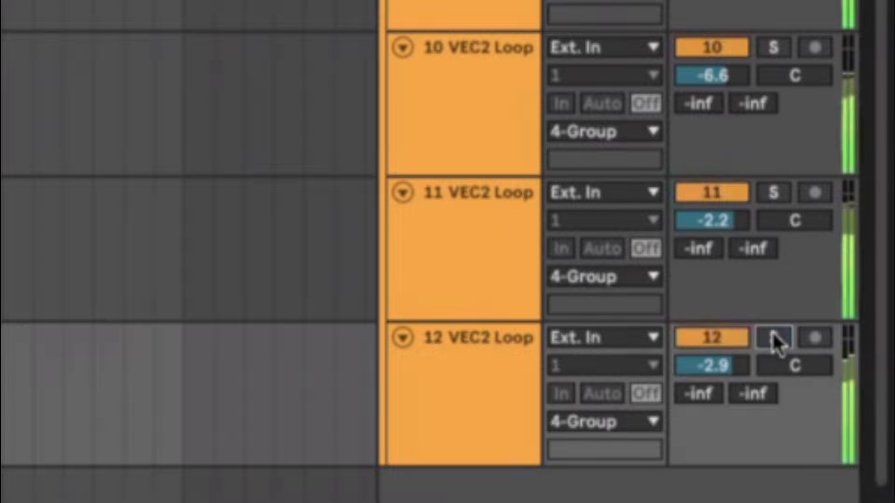
left_click_drag(704, 366, 705, 372)
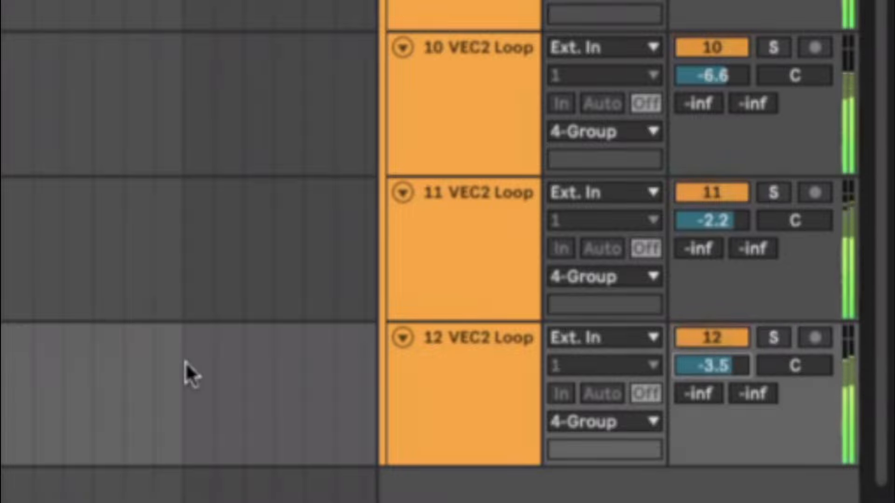
Step: Add an empty audio track below the VEC2 Loops 047 track and listen to the loop group soloed and with the kick
left_click(428, 357)
key("space")
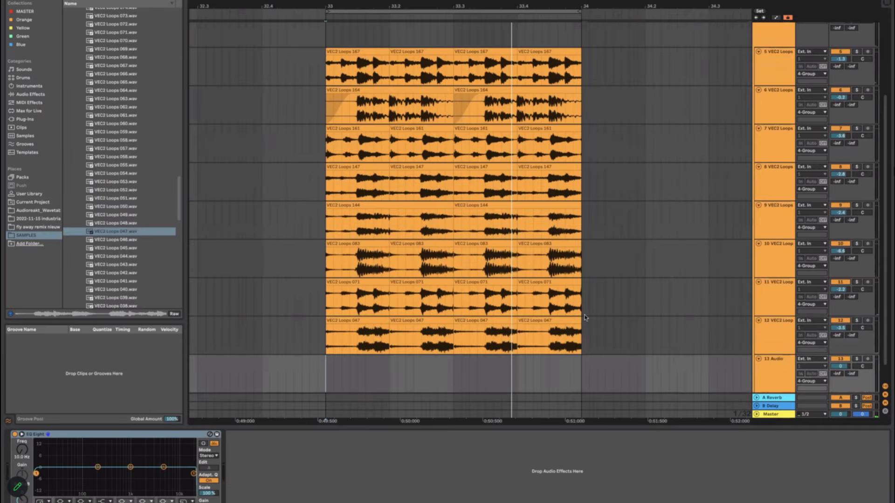
scroll(585, 317, "down", 1)
scroll(584, 318, "up", 3)
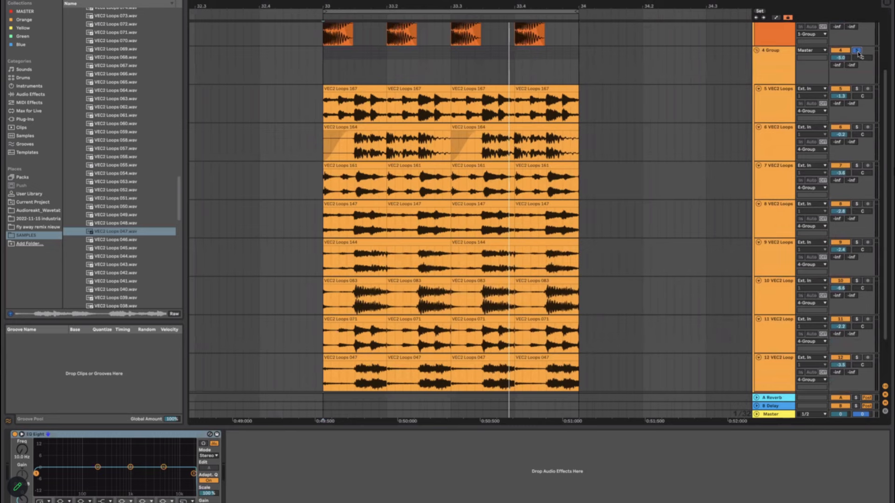
key("space")
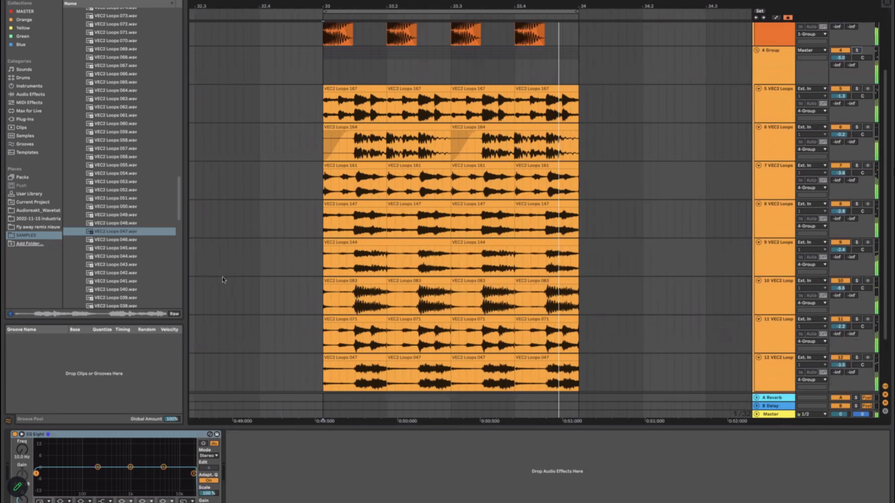
Step: Collapse the LOOPS, Vengeance - Essential Club Sounds vol.2 and VENGEANCE folders in the sample browser
scroll(98, 112, "up", 15)
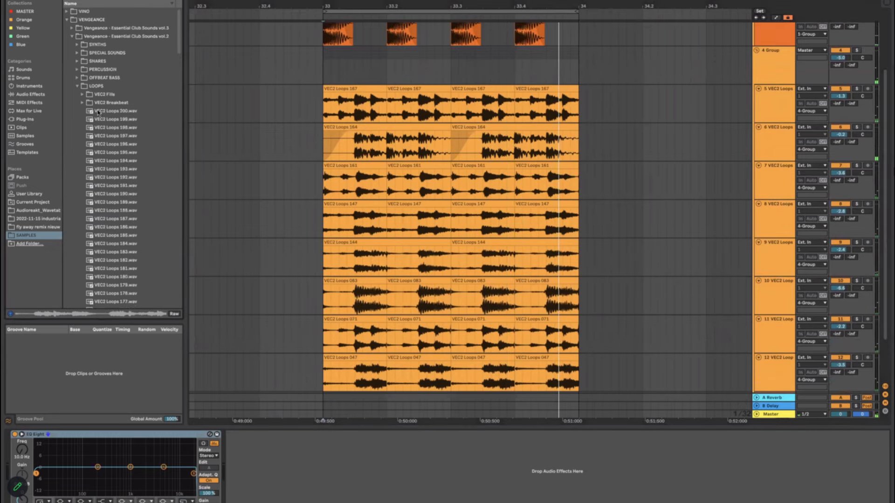
left_click(77, 87)
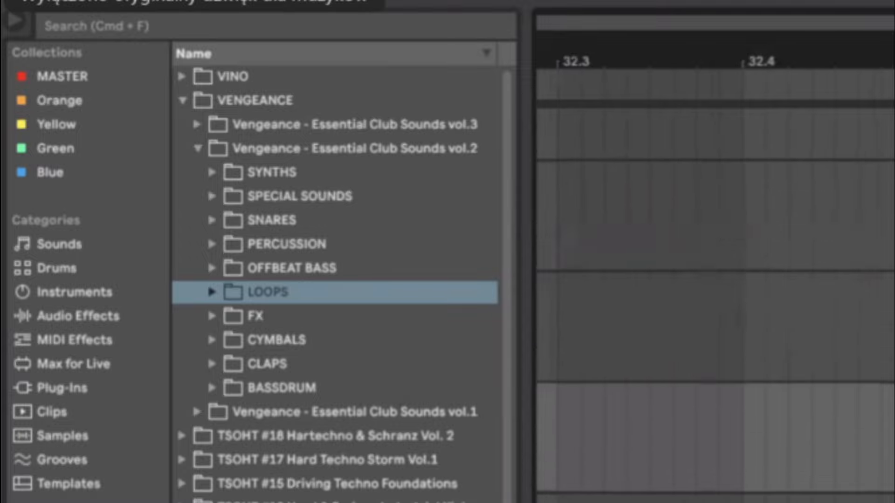
left_click(196, 148)
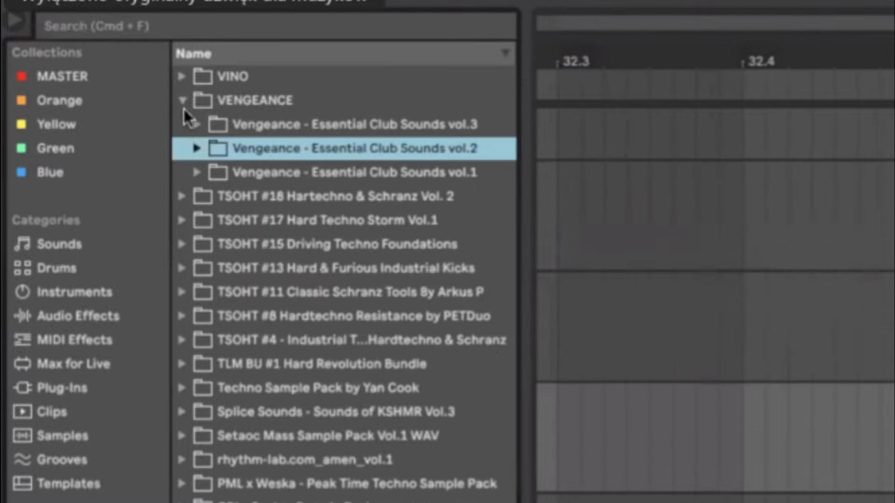
left_click(182, 100)
Step: Look through the TSOHT #18, #17 and #15 packs and open 01 HTS Drum Shots in TSOHT #17 Hard Techno Storm Vol.1
left_click(182, 124)
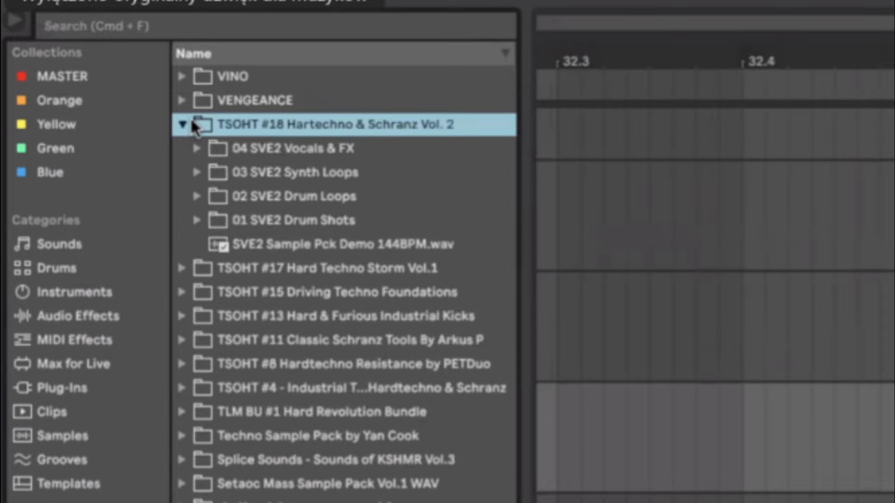
left_click(183, 124)
left_click(182, 147)
left_click(197, 334)
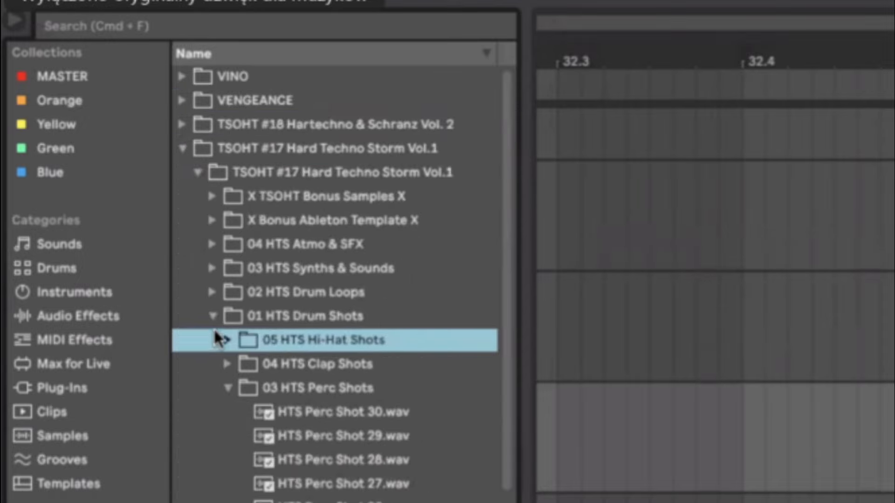
left_click(212, 316)
left_click(181, 389)
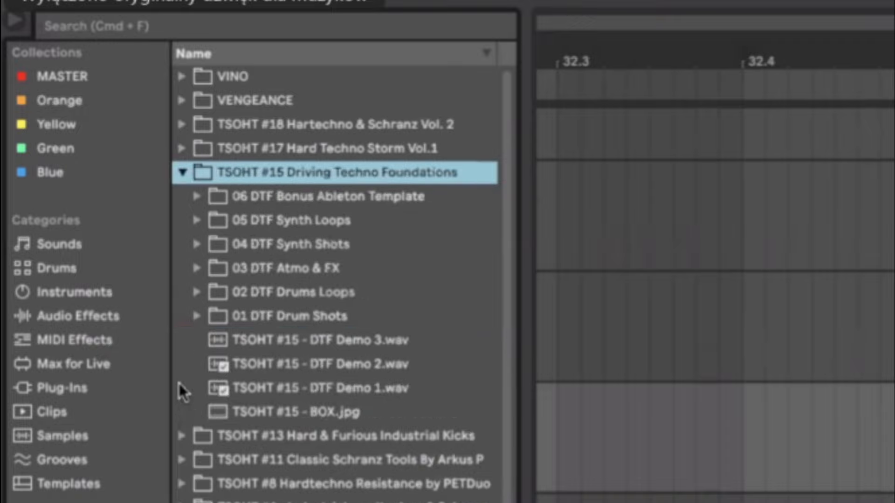
left_click(183, 148)
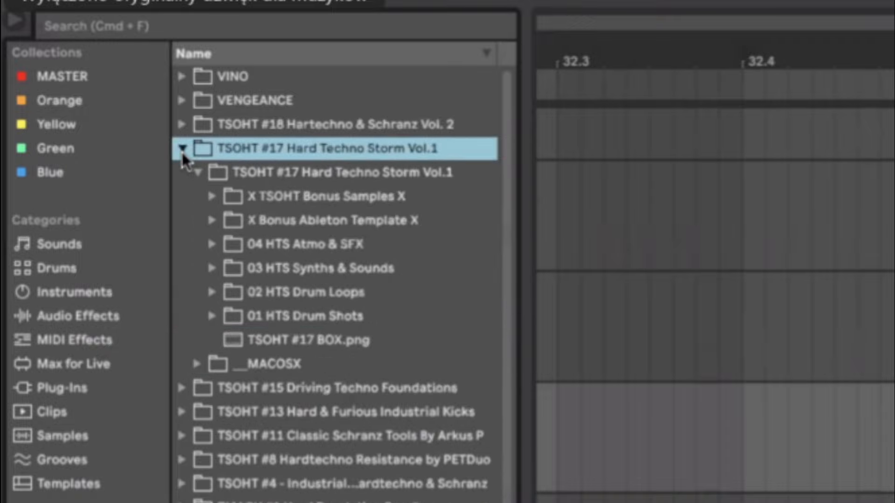
left_click(213, 316)
Step: Audition several percussion samples between HTS Perc Shot 2 and HTS Perc Shot 7
scroll(223, 317, "down", 6)
left_click(328, 255)
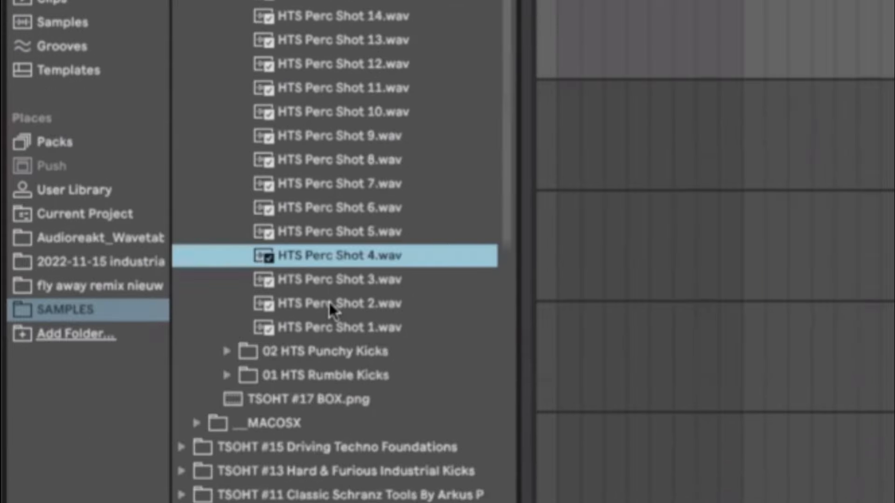
left_click(330, 306)
left_click(337, 245)
left_click(337, 223)
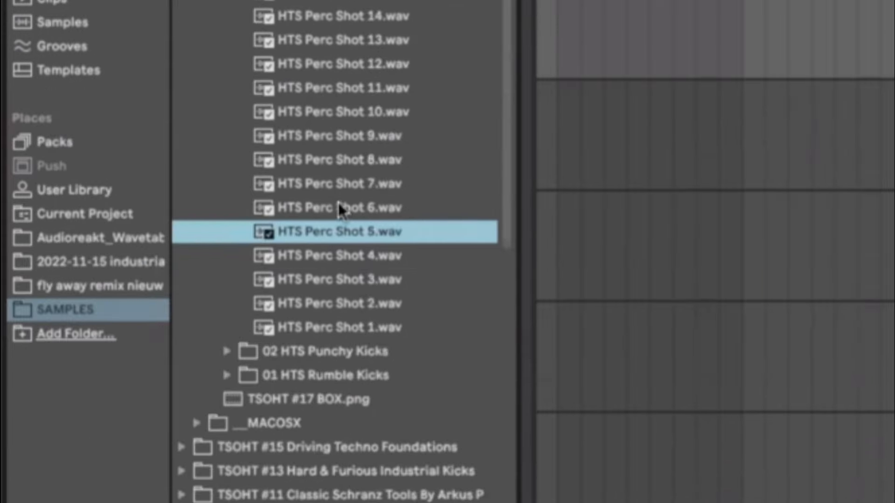
left_click(339, 206)
left_click(335, 180)
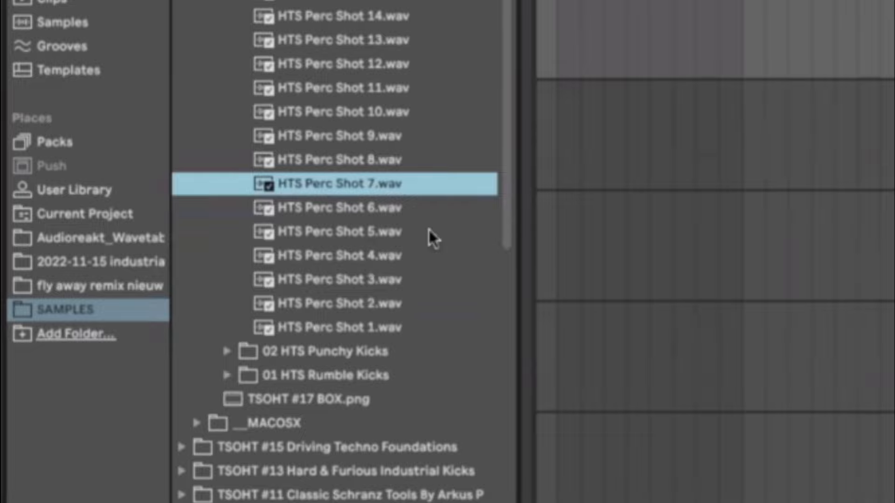
left_click(843, 487)
scroll(843, 487, "down", 5)
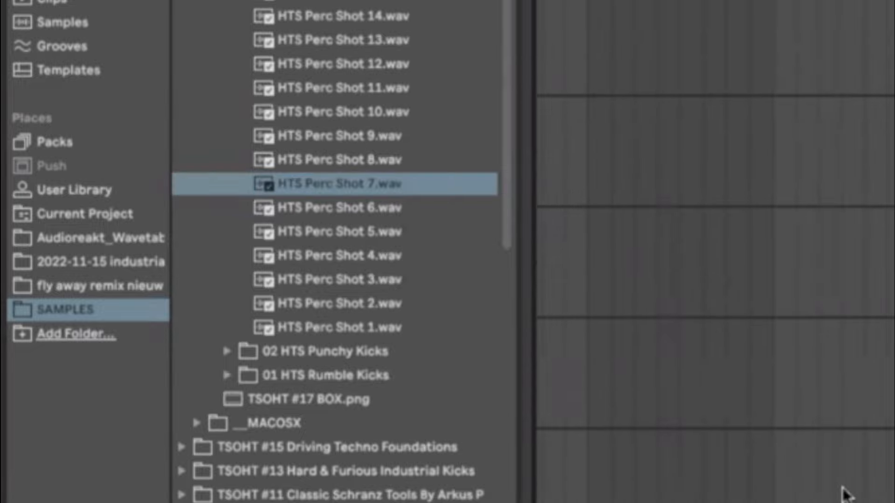
Step: Audition percussion samples from HTS Perc Shot 8 up to HTS Perc Shot 27
left_click(362, 161)
left_click(362, 112)
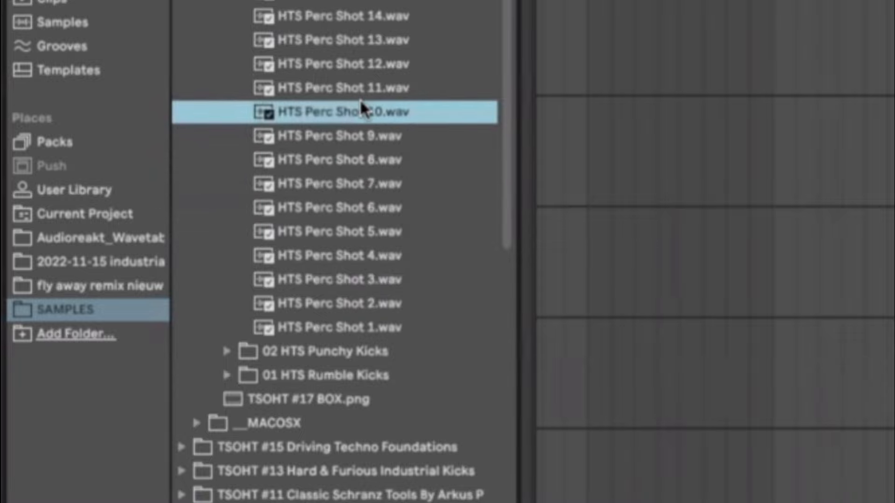
left_click(360, 90)
left_click(359, 68)
scroll(360, 140, "up", 5)
left_click(359, 203)
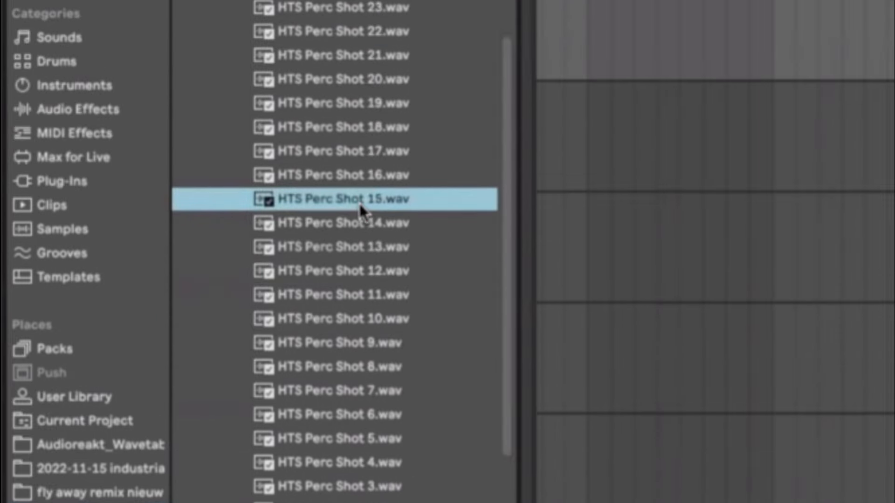
left_click(359, 178)
left_click(360, 130)
left_click(364, 76)
scroll(360, 58, "up", 1)
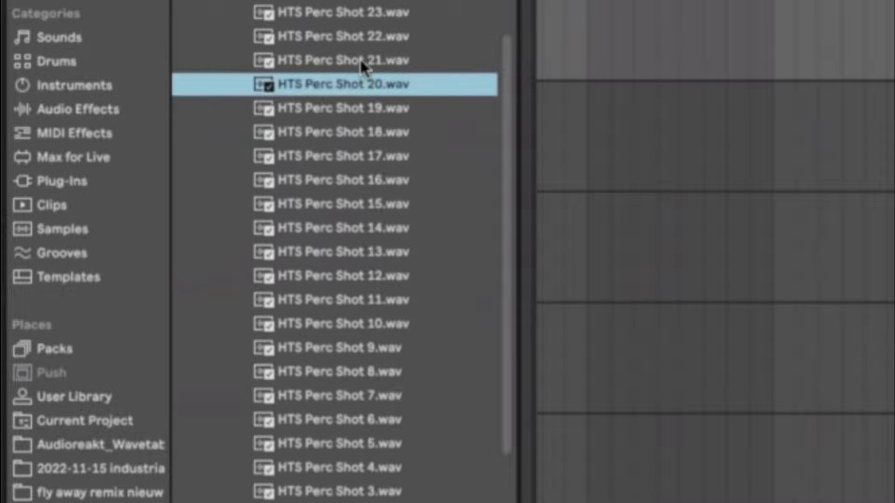
scroll(359, 58, "up", 3)
left_click(360, 58)
left_click(356, 28)
left_click(354, 7)
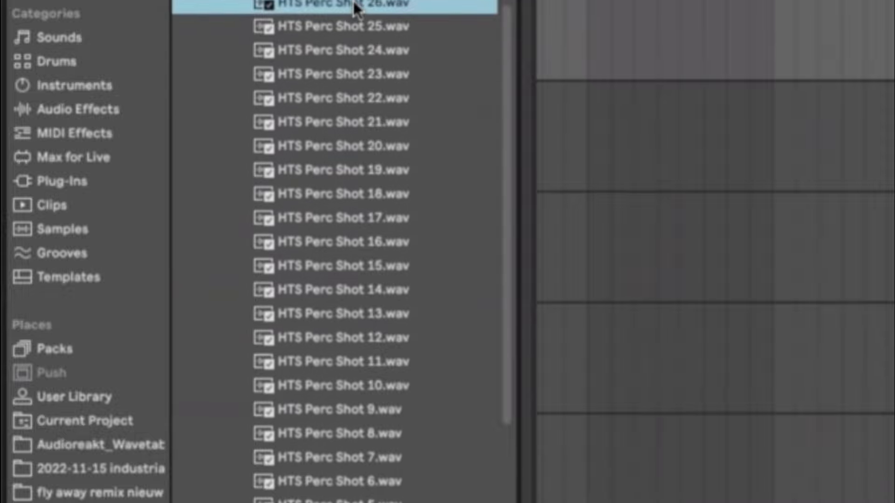
left_click(354, 0)
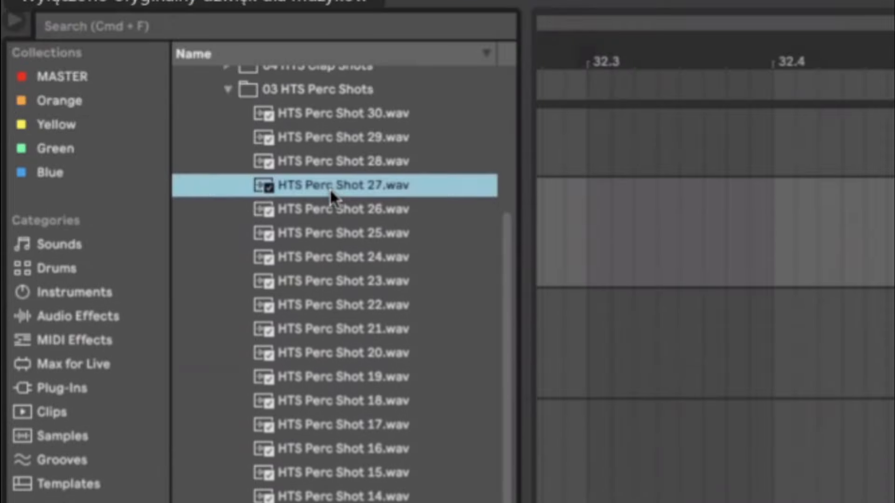
Step: Place HTS Perc Shot 27 on track 13 at the start of the bar and reverse the full-length clip
left_click_drag(330, 187, 285, 336)
key("Delete")
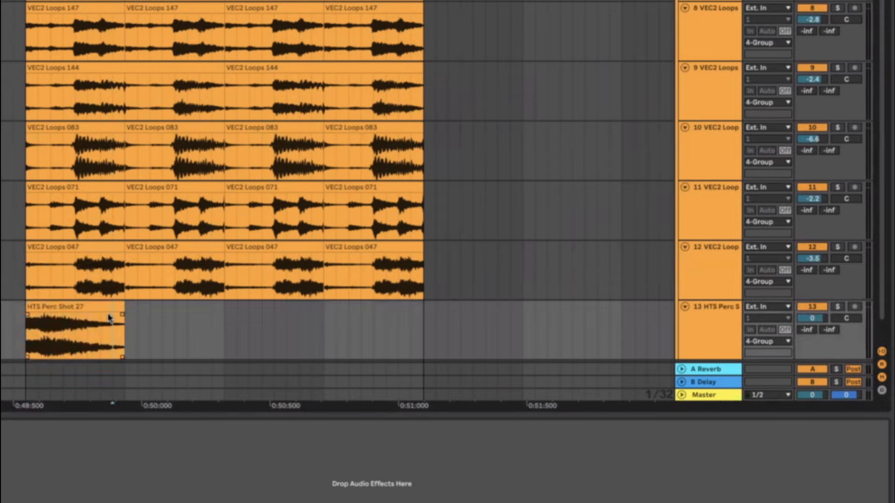
key("ctrl+z")
left_click(121, 308)
key("r")
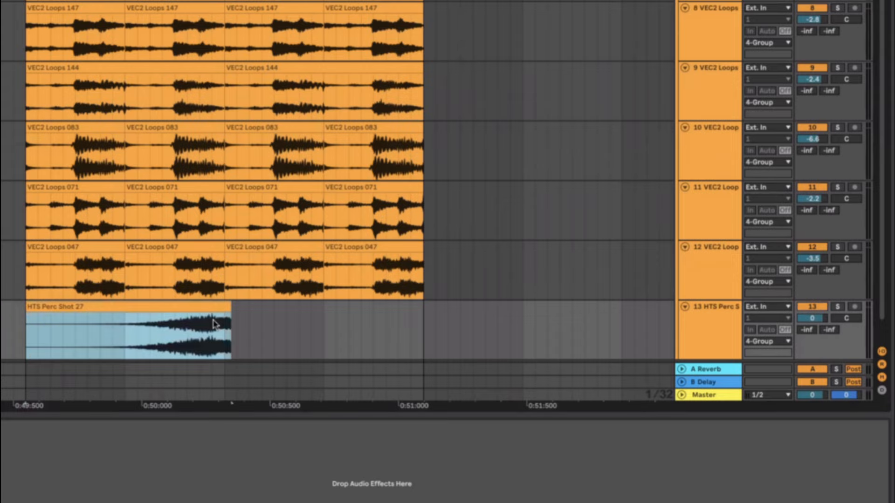
Step: Cut off the end of the reversed HTS Perc Shot 27 clip beyond beat 33.3
left_click_drag(213, 325, 276, 326)
key("Delete")
key("ctrl+z")
key("Delete")
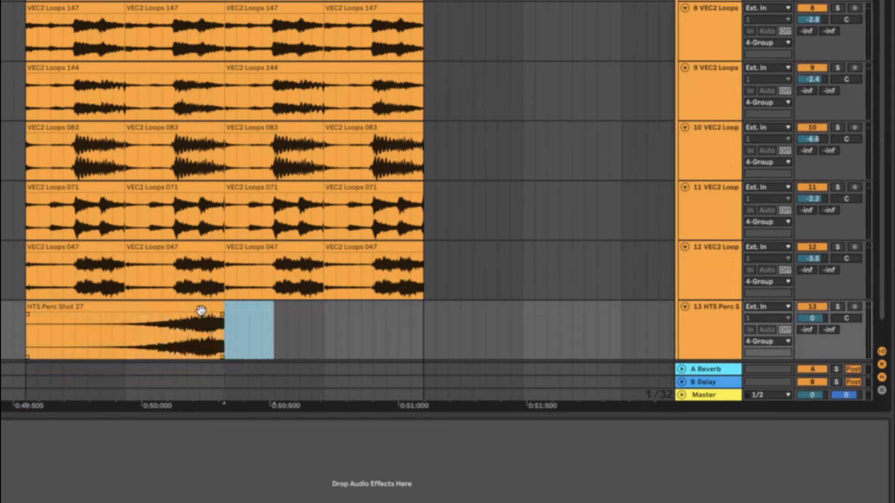
Step: Trim the reversed HTS Perc Shot 27 clip to its last beat's swell within the first beat of bar 33, with a curved fade-in
left_click_drag(201, 309, 110, 321)
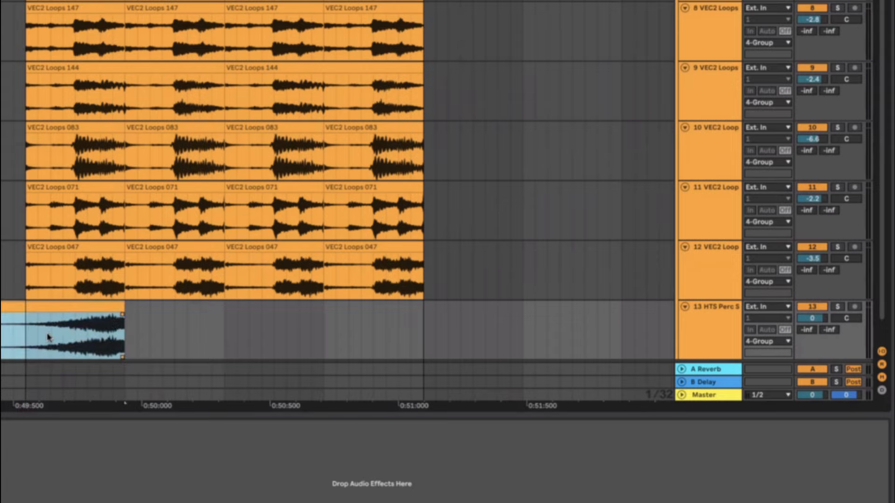
left_click(27, 334)
key("Delete")
left_click_drag(27, 337, 187, 313)
left_click_drag(75, 338, 88, 342)
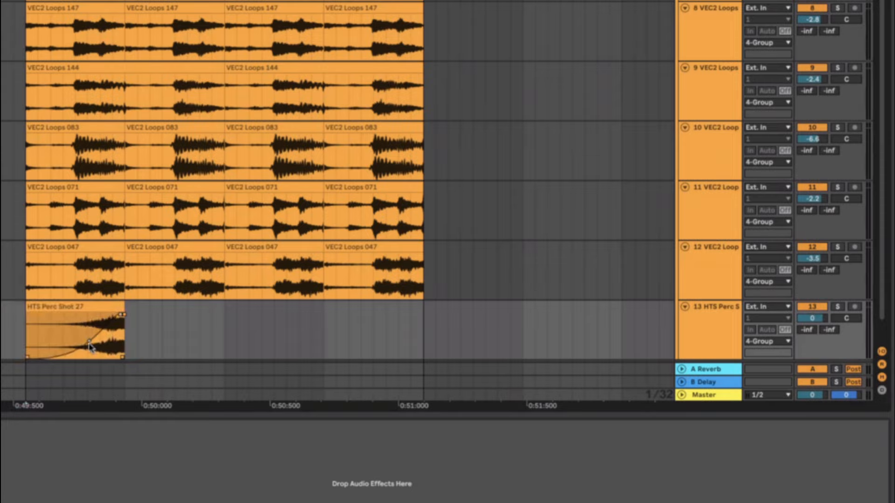
Step: Add an Amp to track 13 using the Lead model, treble at 2.30 and Dual output
scroll(490, 324, "down", 2)
left_click(838, 278)
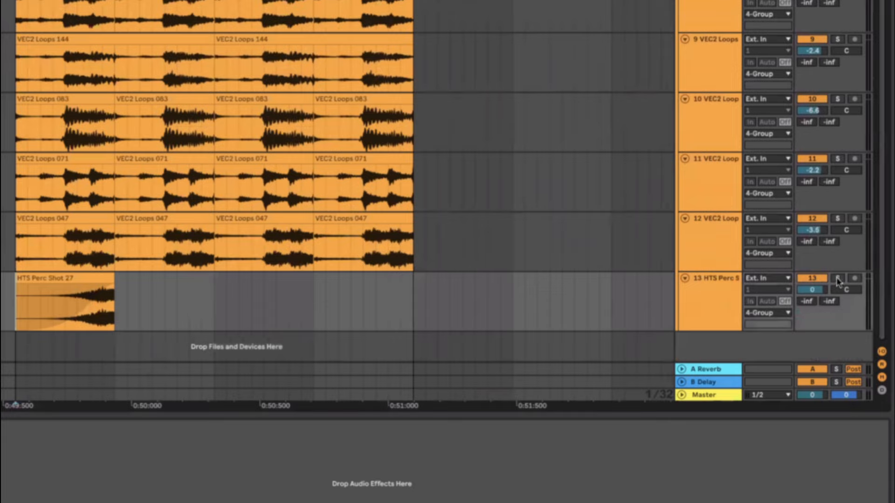
key("space")
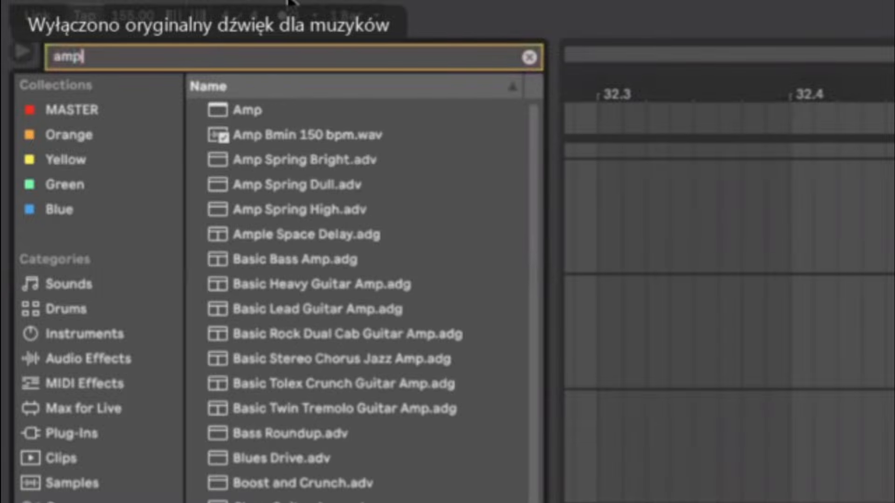
left_click(243, 107)
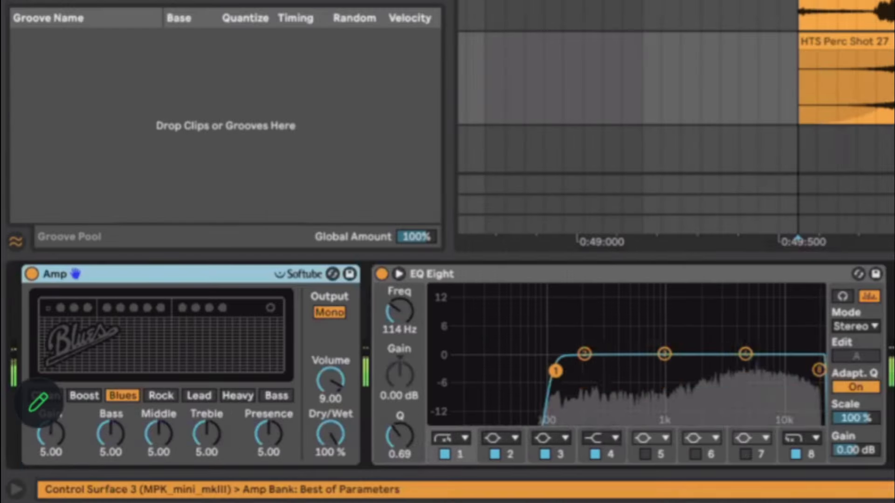
left_click(185, 397)
mouse_move(207, 434)
left_mouse_down()
mouse_move(207, 463)
mouse_move(201, 427)
left_mouse_up()
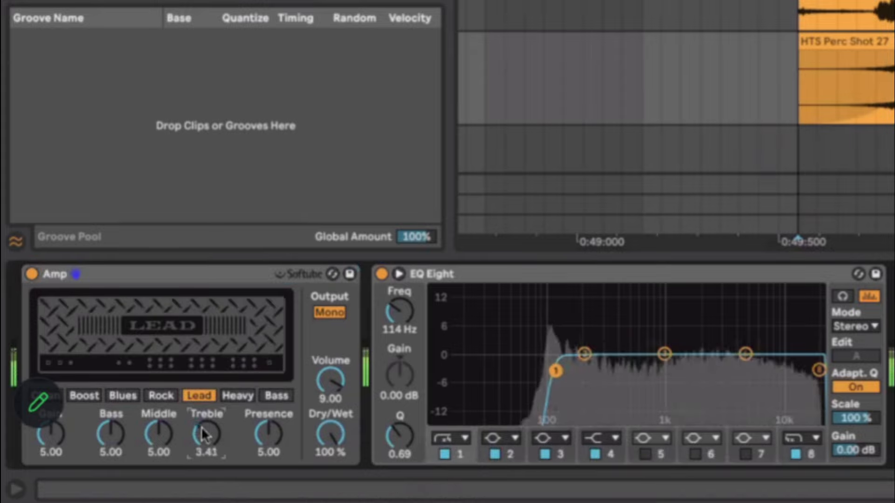
left_click(330, 312)
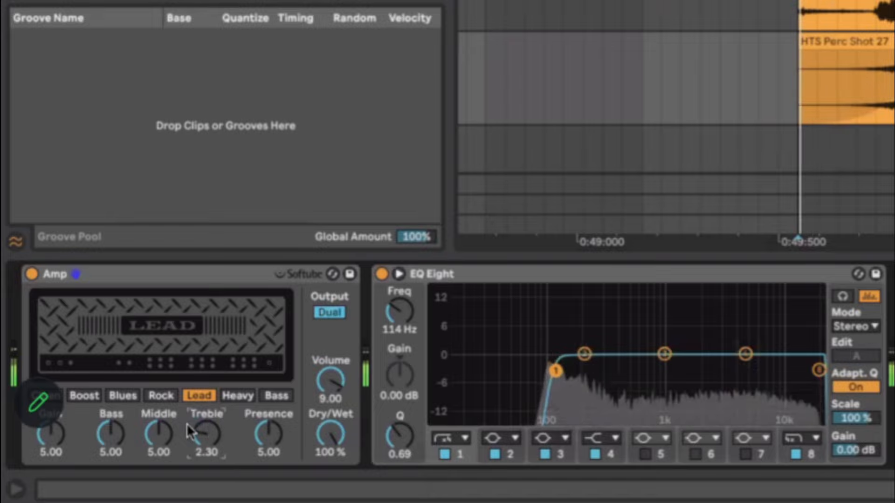
Step: Raise the low cut of track 13's EQ Eight and lower its high cut to 11.6 kHz with a Q of 0.36
left_click_drag(558, 368, 563, 383)
left_click_drag(819, 369, 786, 387)
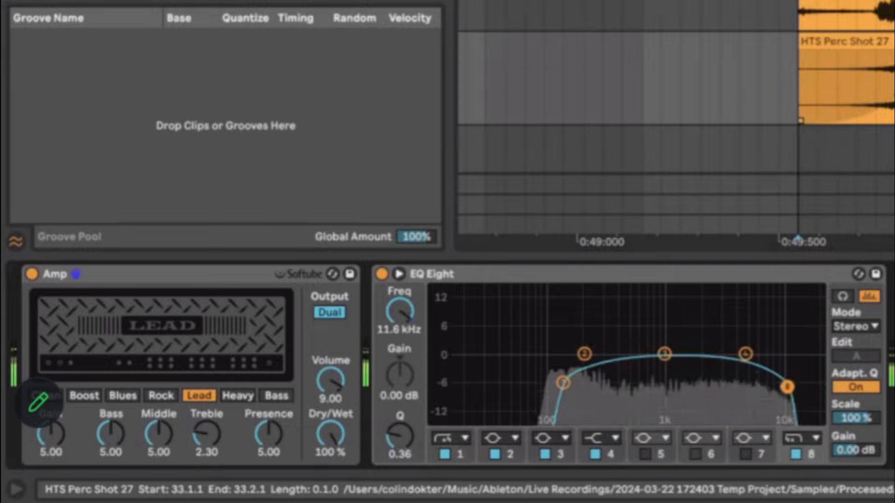
Step: Duplicate the HTS Perc Shot 27 clip three times to fill the bar and play the loop
left_click(859, 42)
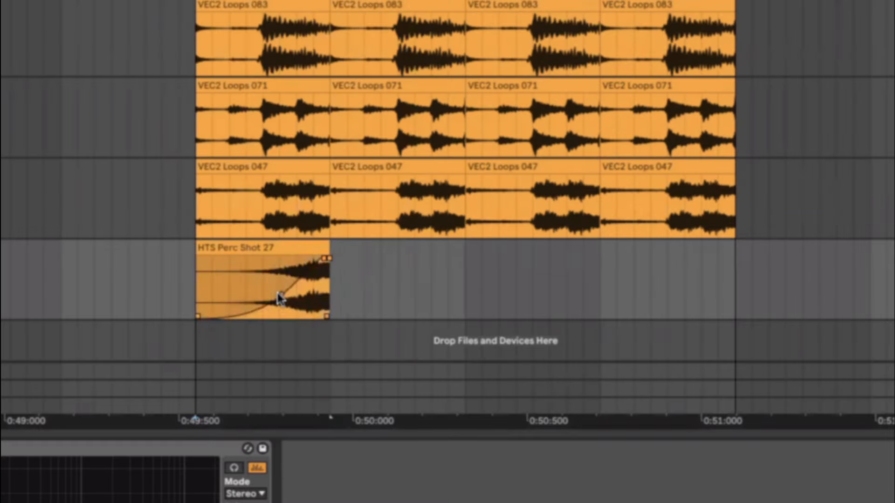
left_click(278, 245)
key("ctrl+d")
key("ctrl+d")
key("ctrl+d")
left_click(189, 297)
key("space")
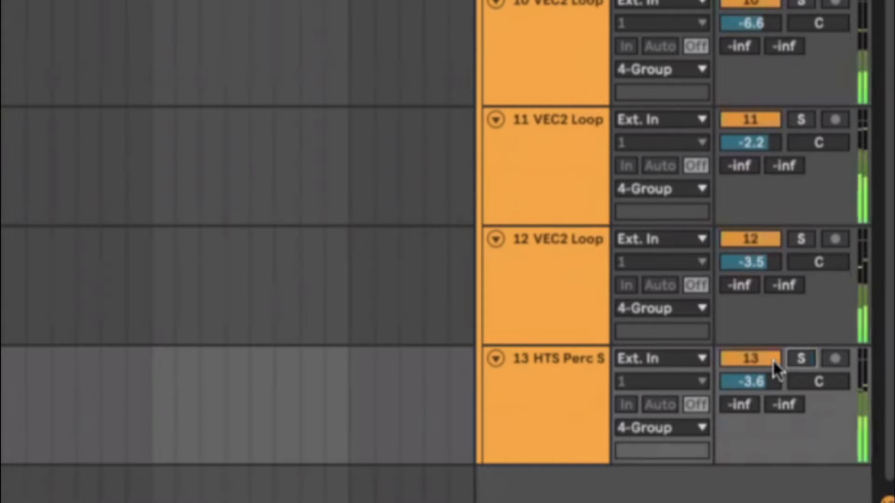
Step: Compare the groove with track 13 muted and unmuted, and set its volume to -4.5 dB
left_click(763, 363)
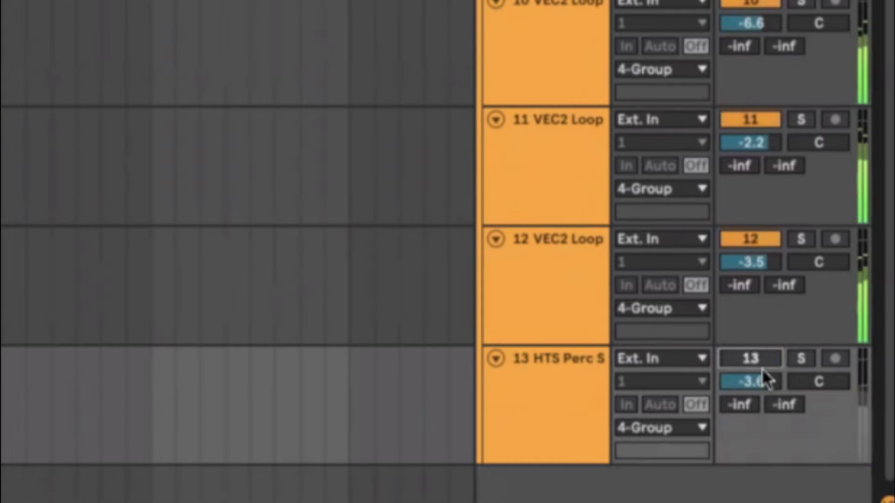
left_click_drag(772, 381, 768, 378)
left_click(765, 364)
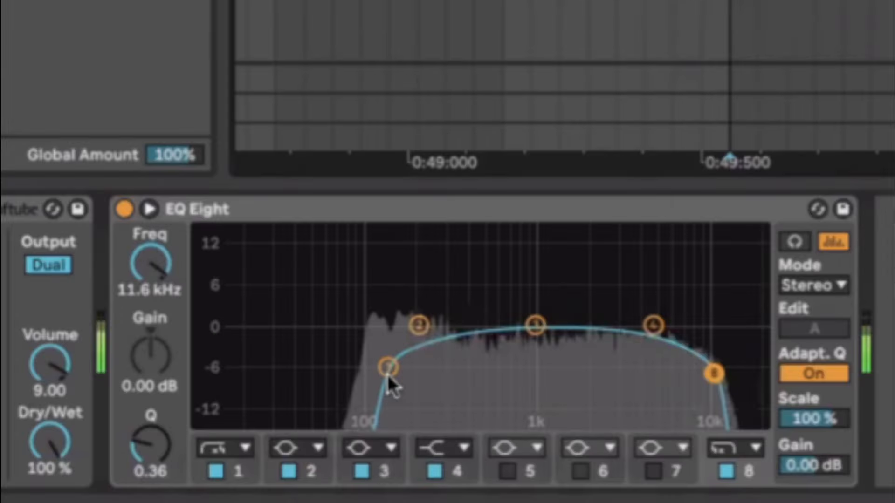
Step: Raise the EQ Eight low cut on track 13, boost band 3 by 2.85 dB at 2.15 kHz, and set the Amp treble to 2.62
left_click_drag(391, 375, 418, 377)
left_click_drag(536, 325, 598, 303)
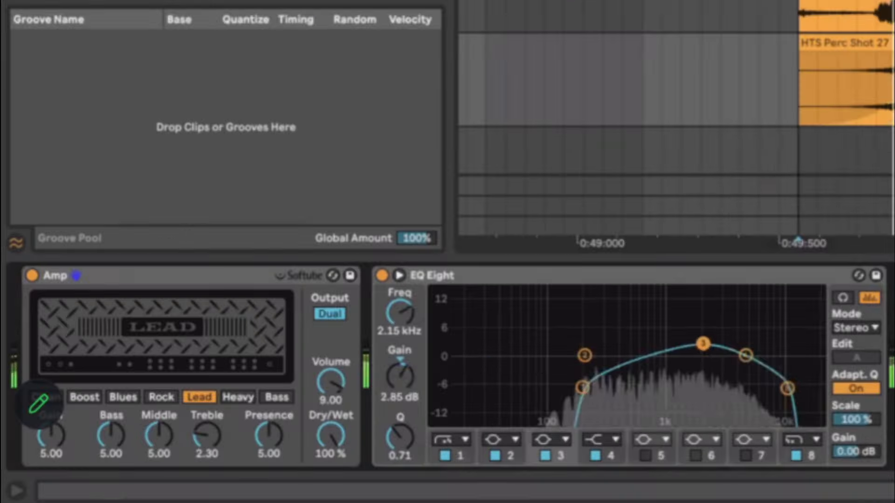
mouse_move(209, 420)
left_mouse_down()
mouse_move(209, 392)
mouse_move(208, 428)
left_mouse_up()
key("space")
Step: Steepen the fade-in curve on the HTS Perc Shot 27 clips on track 13
left_click(894, 117)
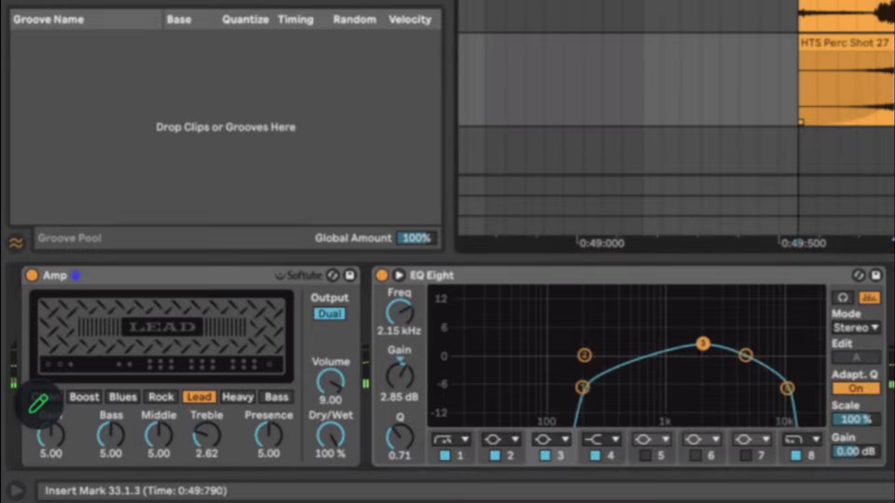
left_click_drag(221, 330, 231, 338)
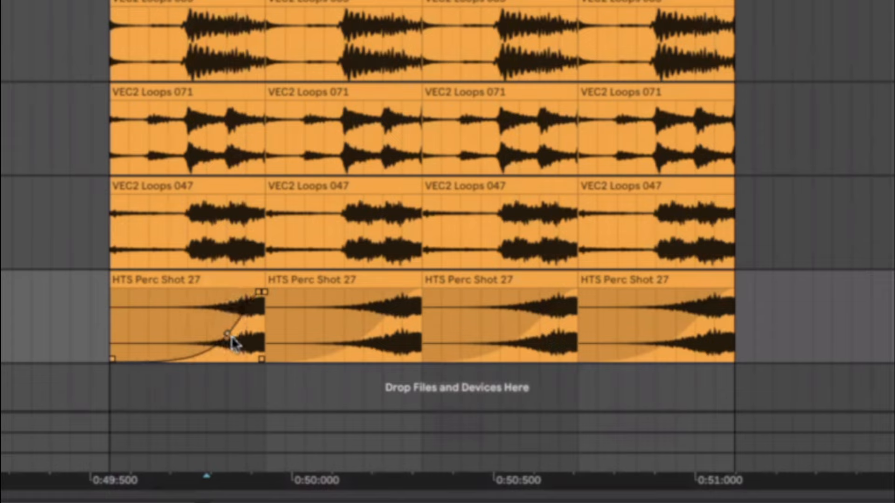
left_click(224, 285)
left_click(127, 327)
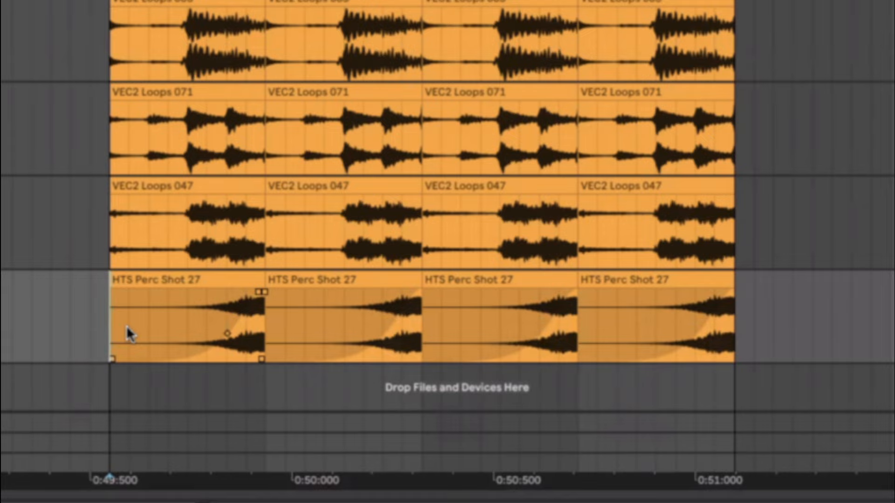
scroll(127, 326, "right", 1)
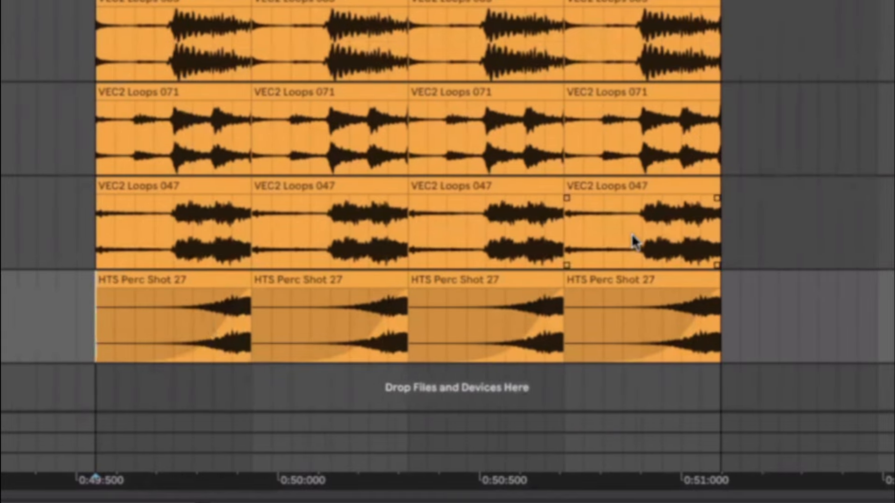
scroll(632, 234, "up", 5)
scroll(632, 234, "down", 5)
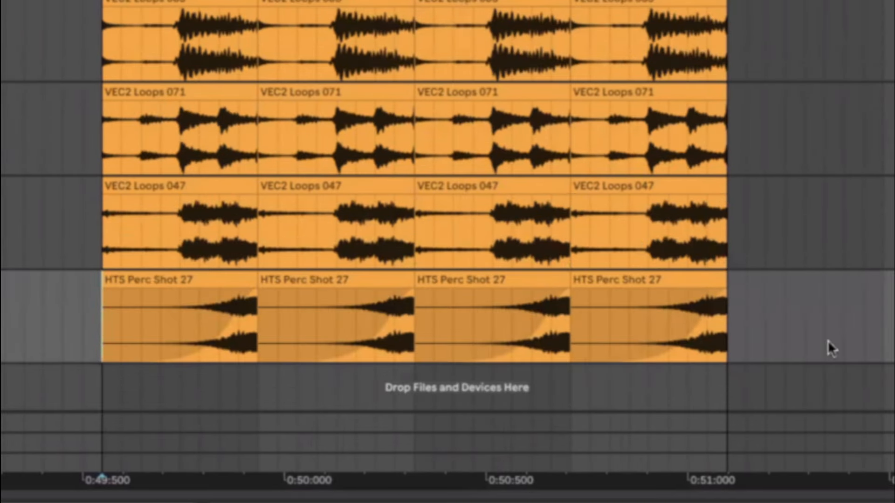
scroll(448, 205, "up", 1)
scroll(447, 205, "down", 1)
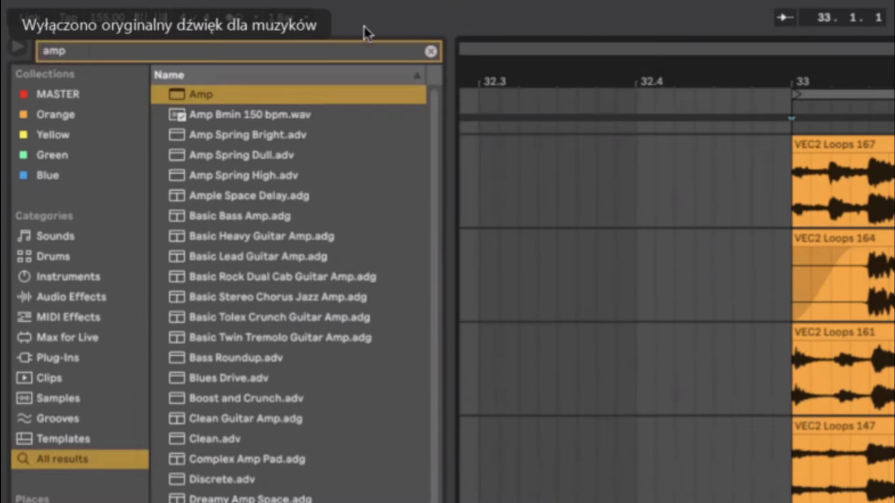
Step: Clear the amp search and audition percussion samples from HTS Perc Shot 9 down to HTS Perc Shot 1
left_click(428, 50)
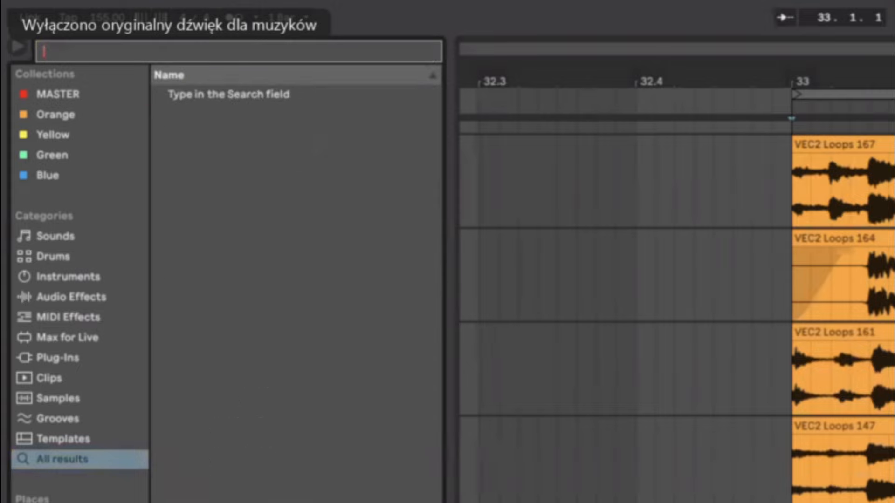
key("Escape")
scroll(287, 164, "up", 3)
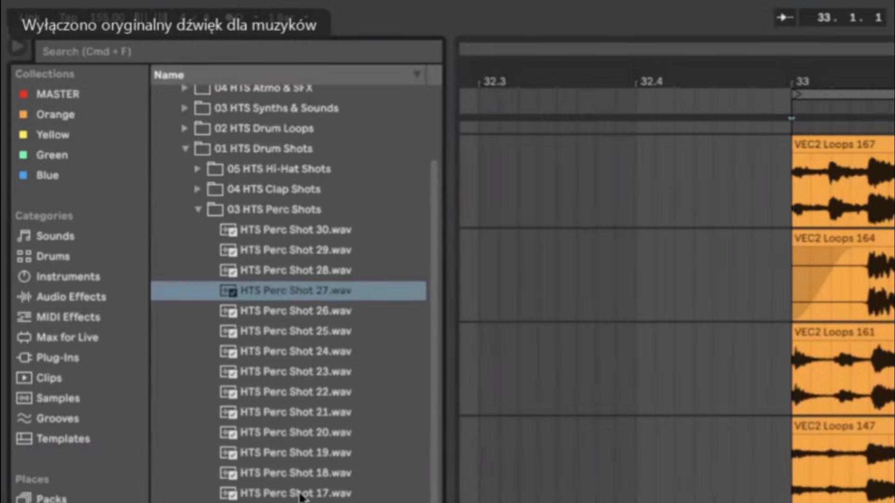
scroll(299, 494, "down", 2)
left_click(300, 324)
left_click(299, 405)
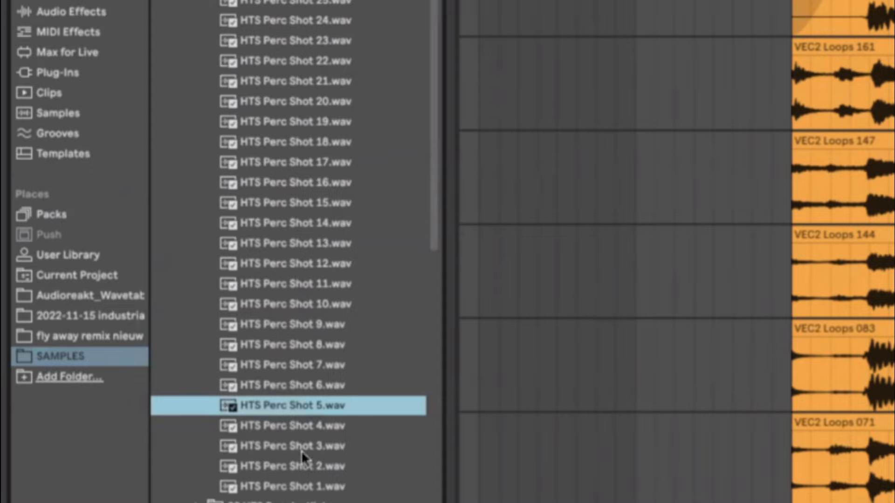
left_click(301, 468)
left_click(300, 480)
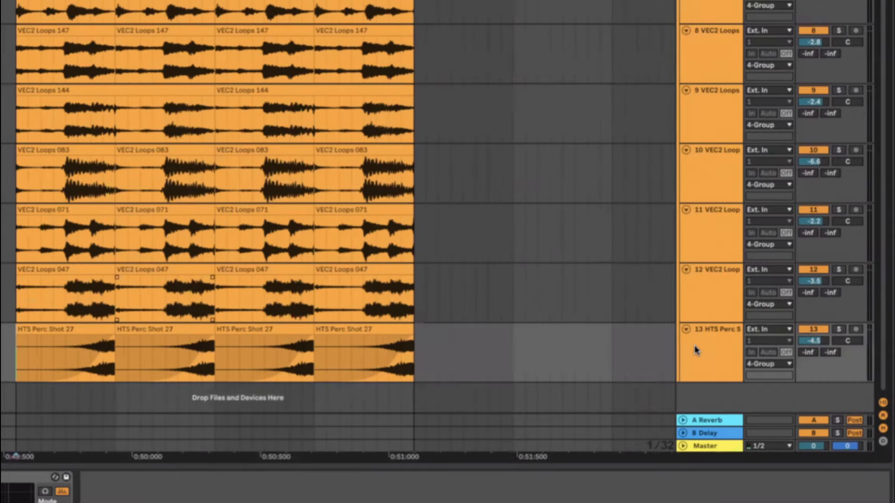
Step: Place HTS Perc Shot 1 on a new track 14 at the start of bar 33 and reverse the clip
left_click(707, 347)
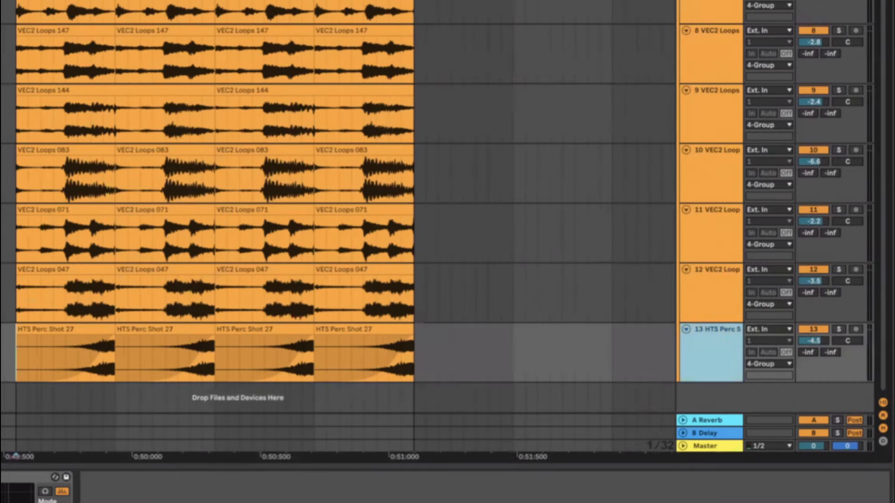
key("ctrl+t")
left_click_drag(0, 343, 44, 360)
key("r")
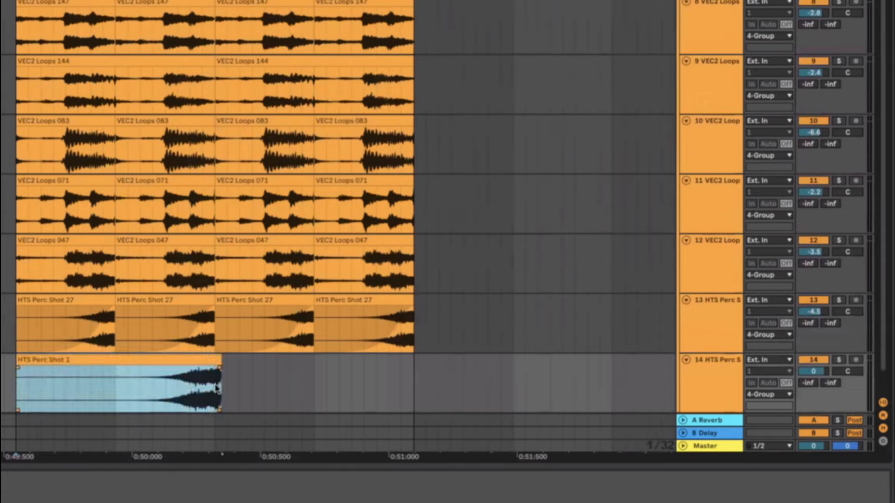
Step: Cut off the end of the reversed HTS Perc Shot 1 clip and shift it one beat earlier, keeping only the first beat of bar 33
left_click_drag(215, 388, 262, 388)
key("Delete")
left_click_drag(201, 361, 93, 367)
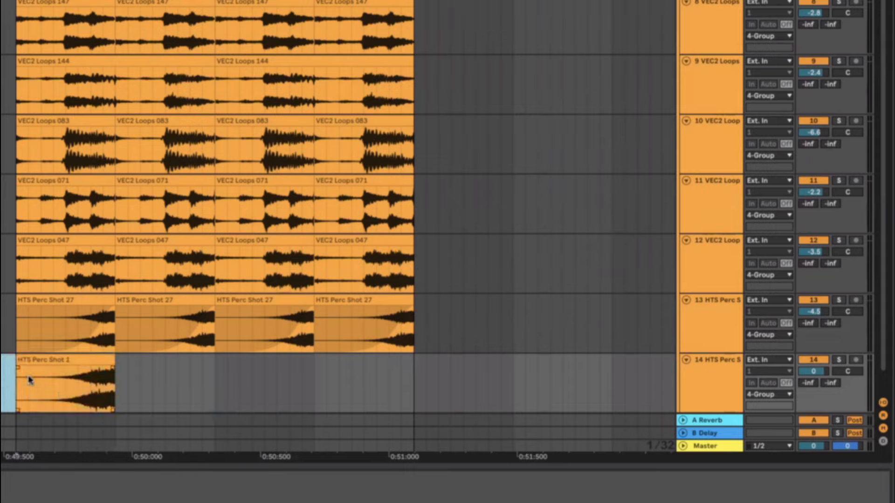
Step: Add a curved fade-in along the trimmed HTS Perc Shot 1 clip
left_click_drag(17, 373, 189, 371)
left_click(17, 370)
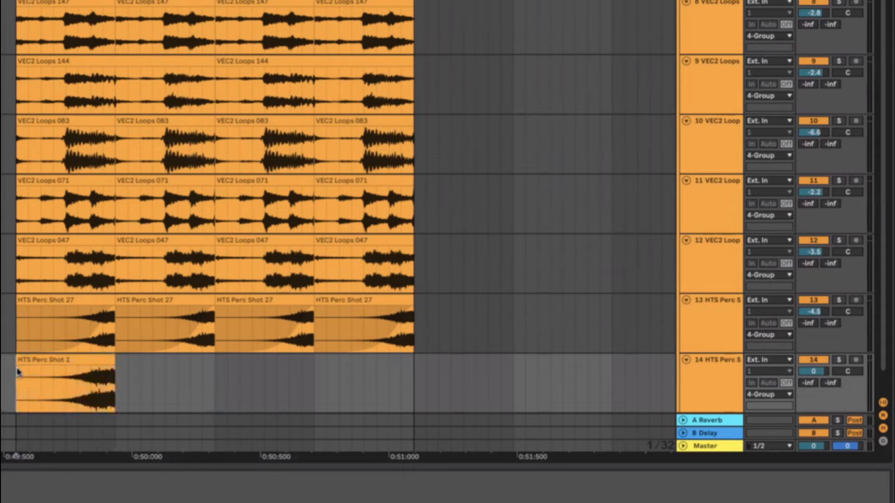
left_click_drag(17, 368, 182, 369)
left_click_drag(66, 390, 85, 399)
left_click(24, 382)
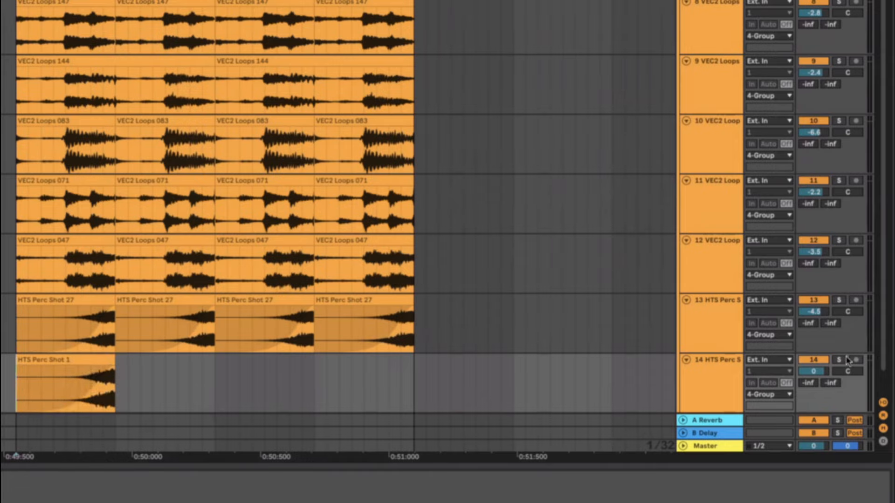
Step: Play the loop and duplicate the HTS Perc Shot 1 clip three times to fill the bar
key("space")
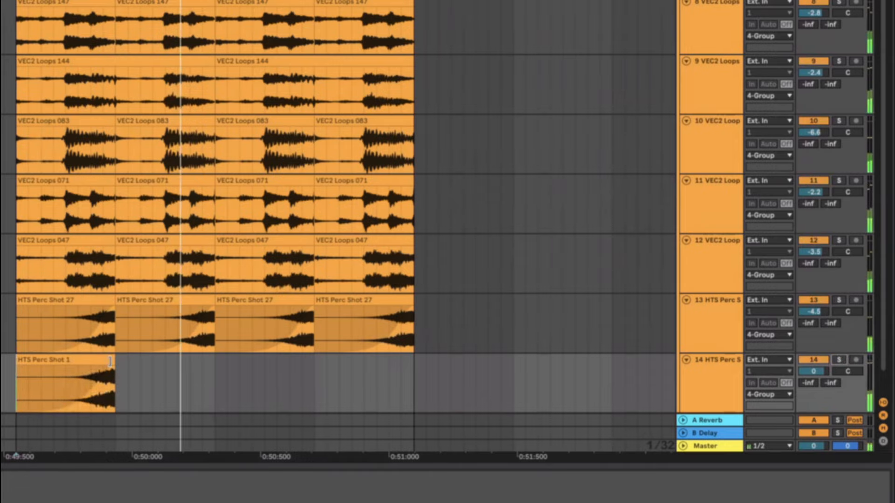
key("ctrl+d")
key("ctrl+d")
key("ctrl+d")
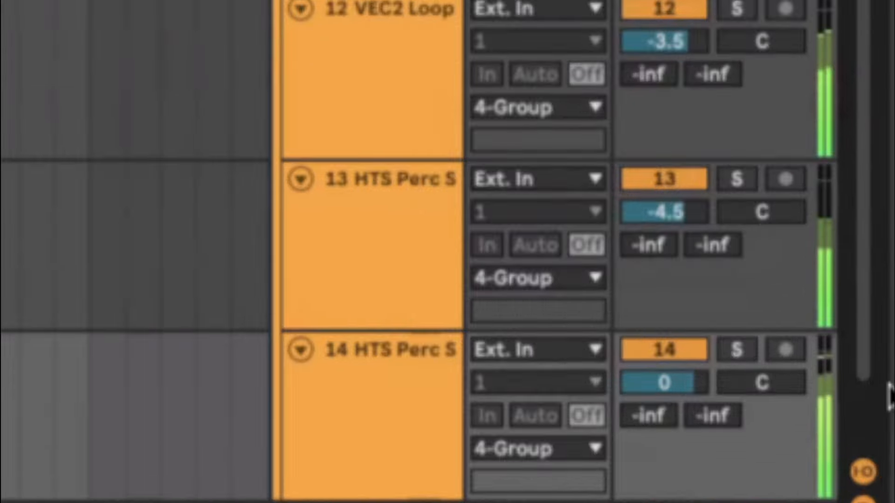
Step: Set track 14's volume to -9.8 dB and track 13's to -7.2 dB, comparing the groove with both tracks muted and unmuted
left_click_drag(665, 382, 665, 404)
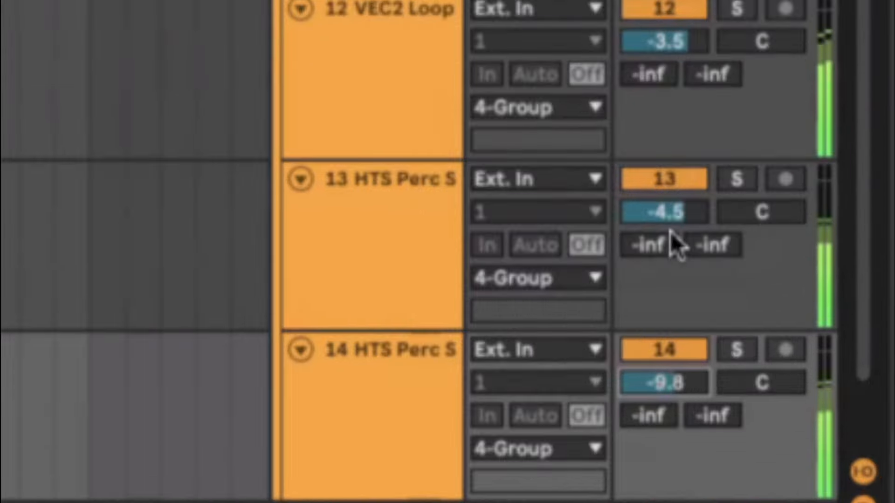
mouse_move(674, 212)
left_mouse_down()
mouse_move(674, 223)
mouse_move(676, 215)
left_mouse_up()
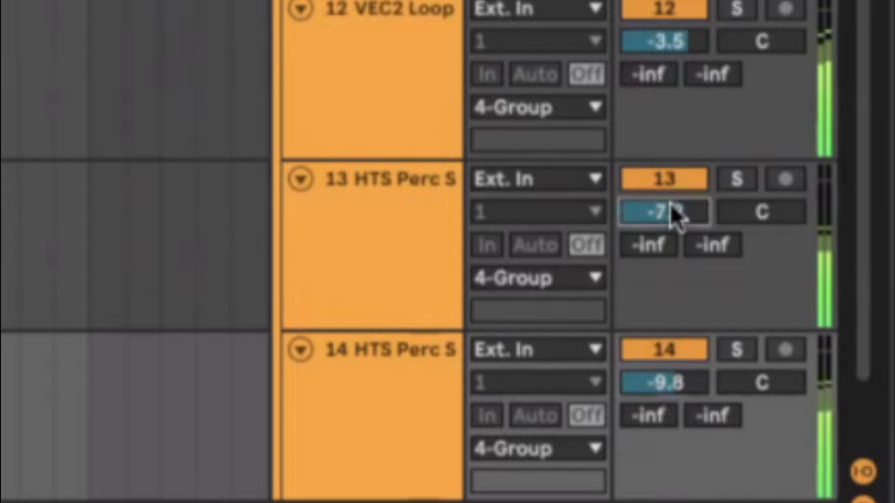
left_click(670, 351)
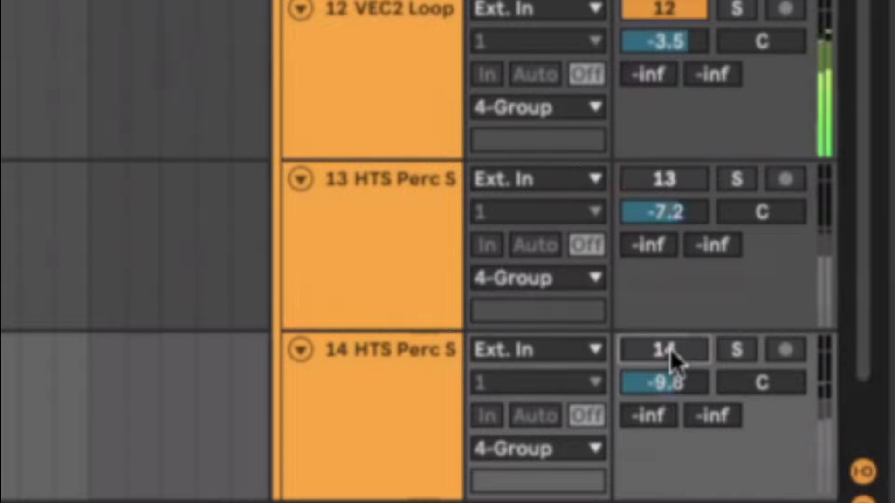
left_click(670, 351)
left_click(670, 180)
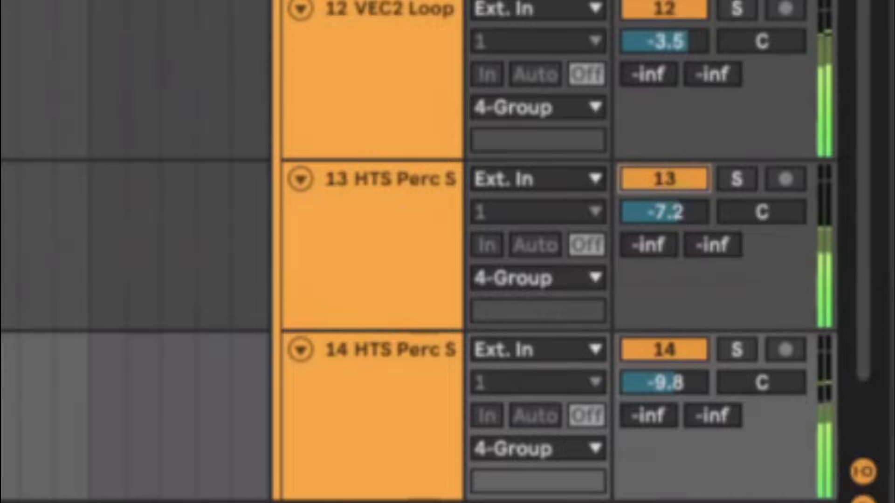
scroll(135, 252, "left", 5)
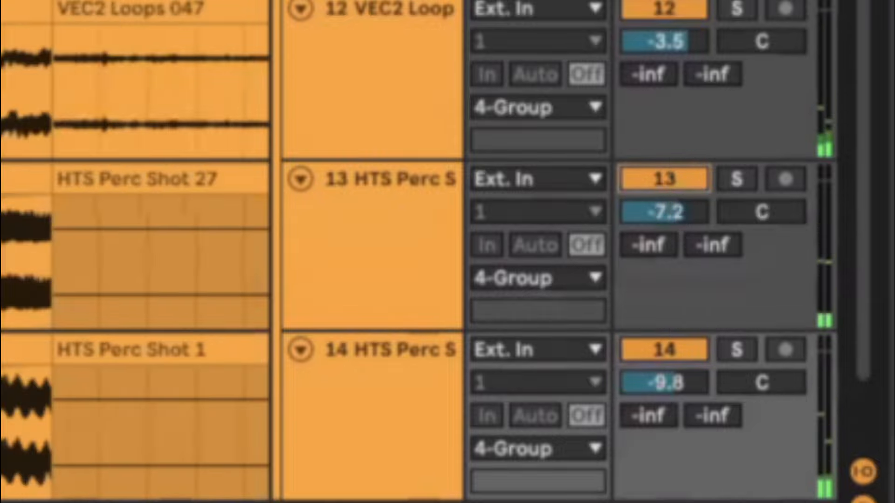
Step: Set track 14's volume to -11.9 dB and track 13's to -6.7 dB, comparing each muted and unmuted
scroll(135, 251, "down", 2)
scroll(135, 252, "right", 5)
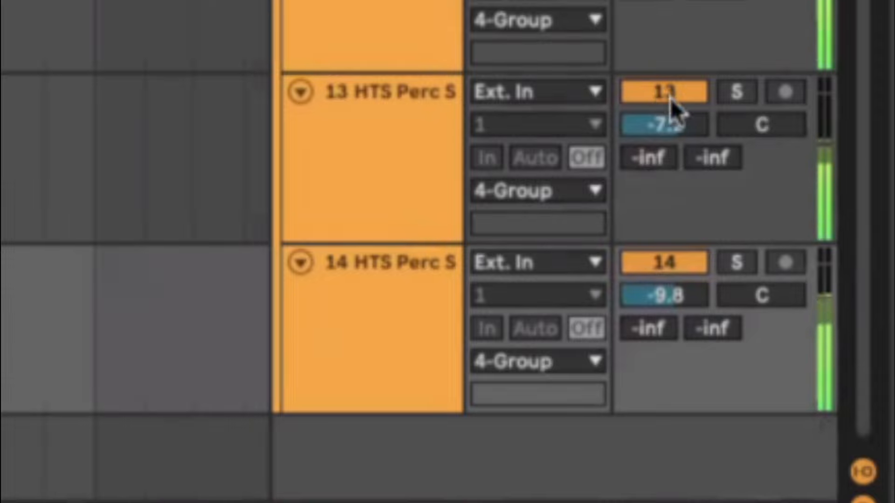
left_click(681, 88)
left_click(679, 263)
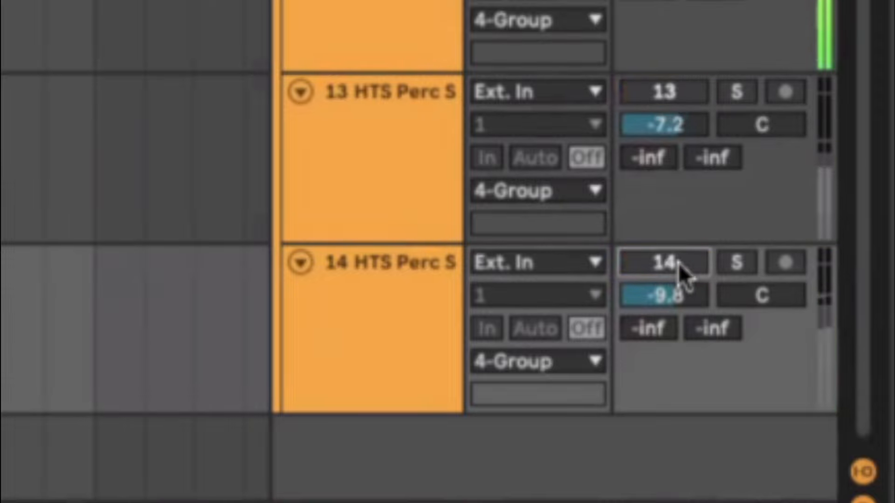
left_click(678, 263)
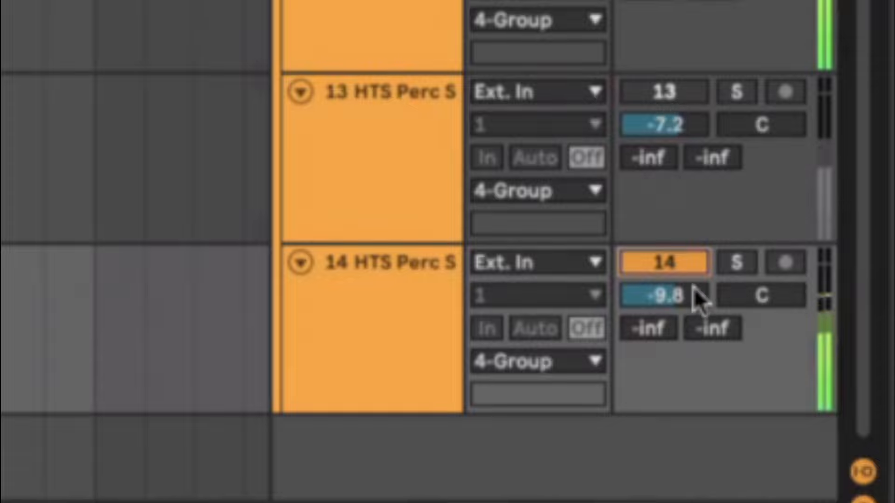
left_click_drag(693, 294, 693, 307)
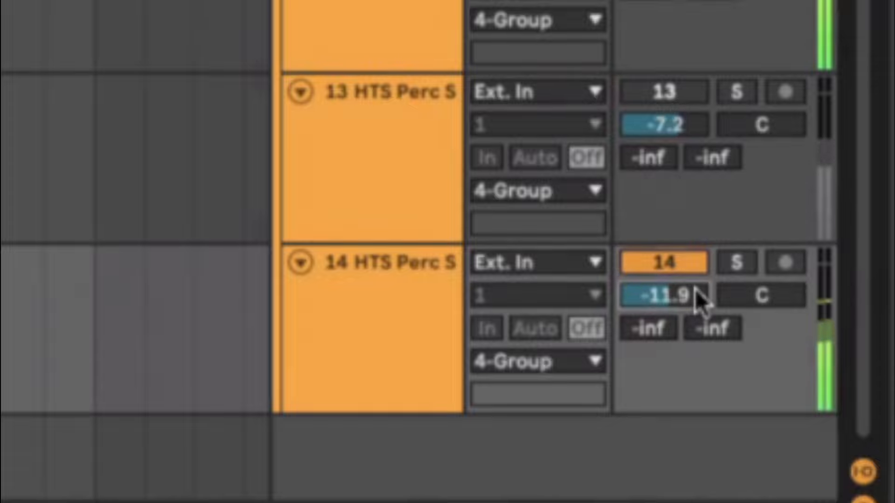
left_click(689, 259)
left_click(689, 259)
left_click(677, 91)
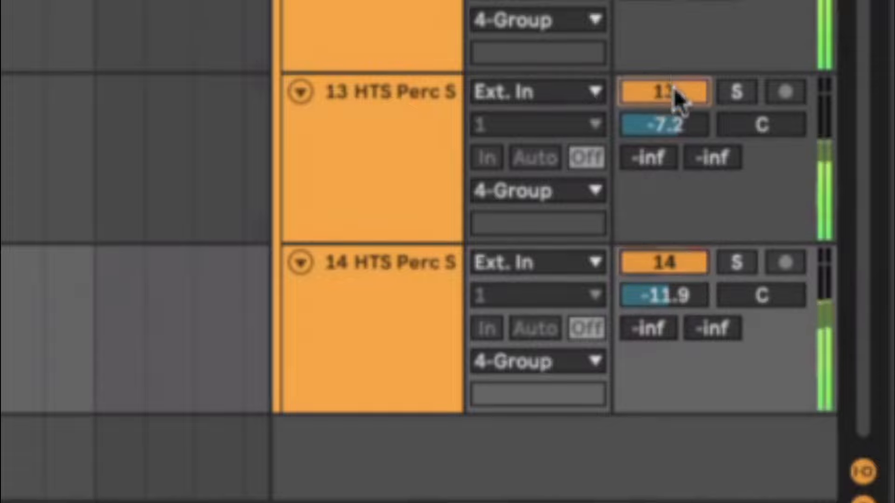
mouse_move(681, 132)
left_mouse_down()
mouse_move(681, 116)
mouse_move(681, 126)
left_mouse_up()
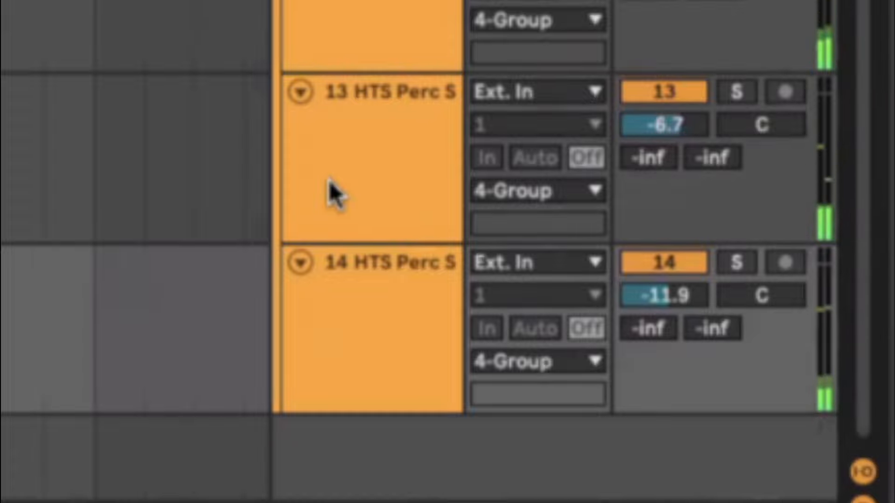
Step: Review the kick and layered percussion tracks from top to bottom, folding and unfolding group 4 along the way
scroll(440, 156, "up", 10)
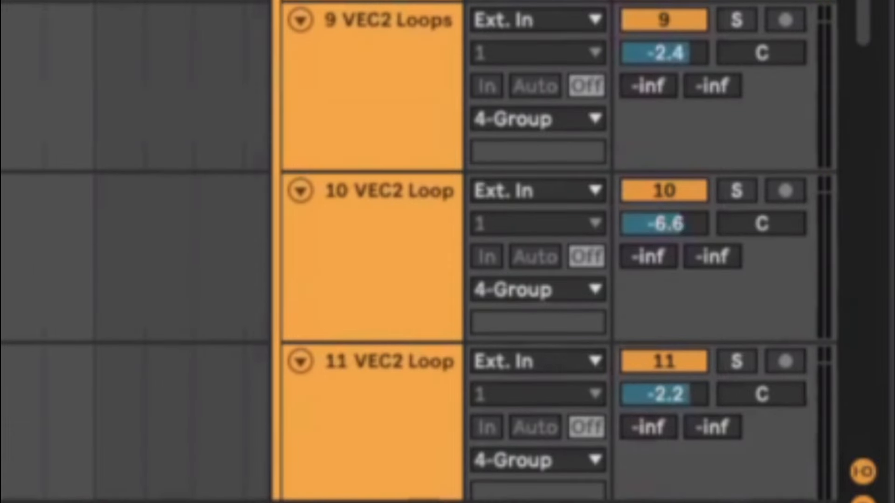
left_click(772, 99)
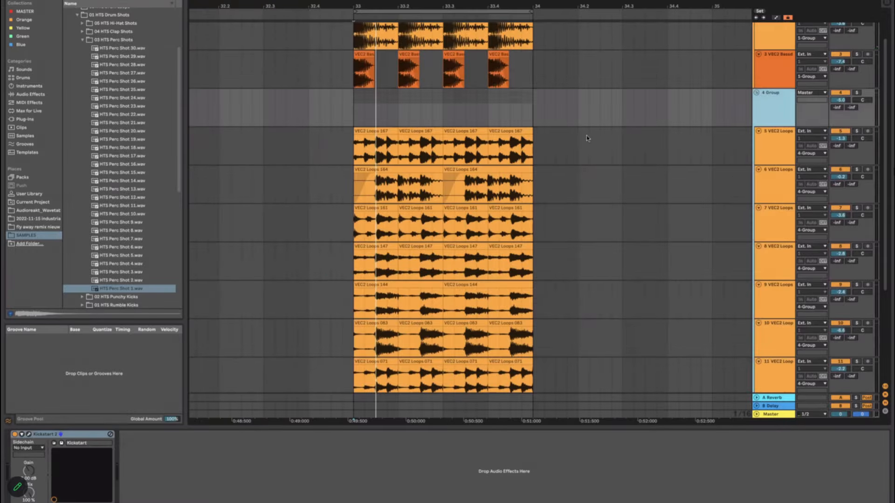
scroll(586, 138, "down", 5)
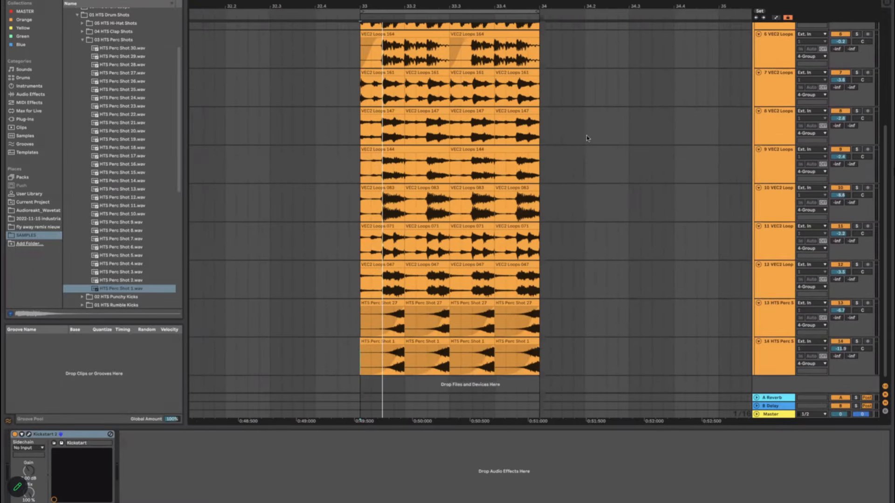
scroll(586, 138, "up", 5)
left_click(757, 90)
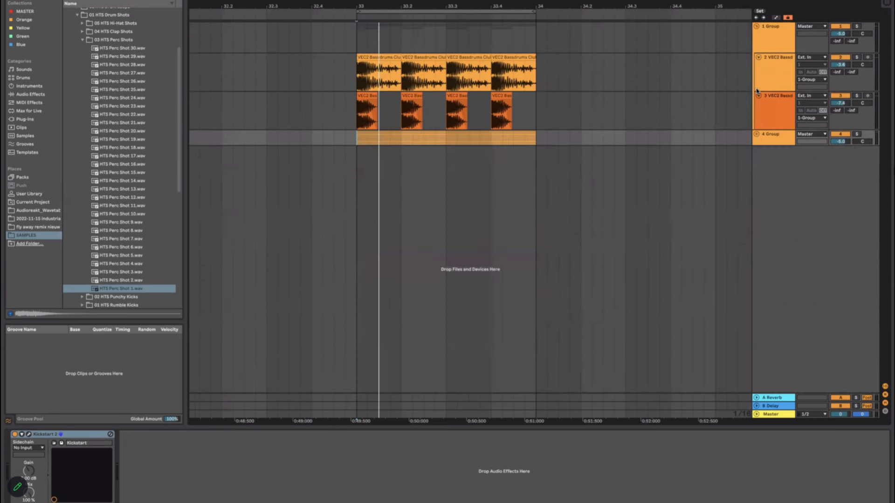
left_click(762, 138)
left_click(756, 135)
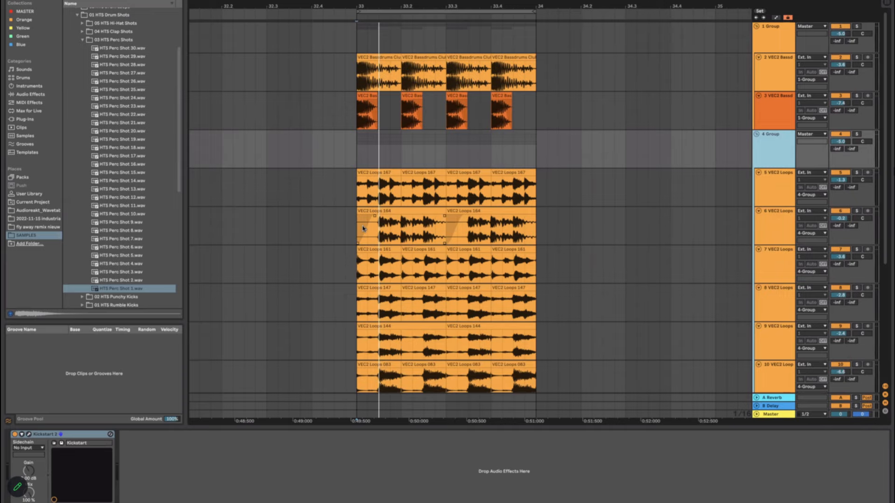
scroll(380, 224, "down", 5)
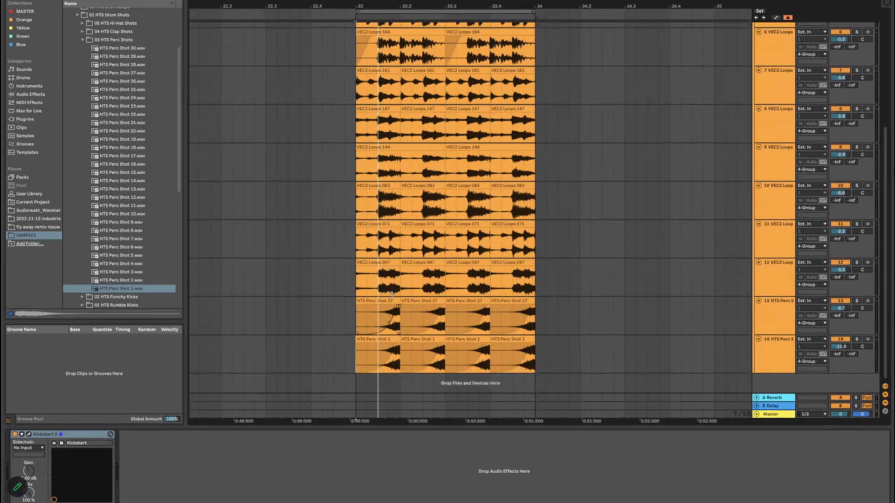
scroll(485, 289, "up", 2)
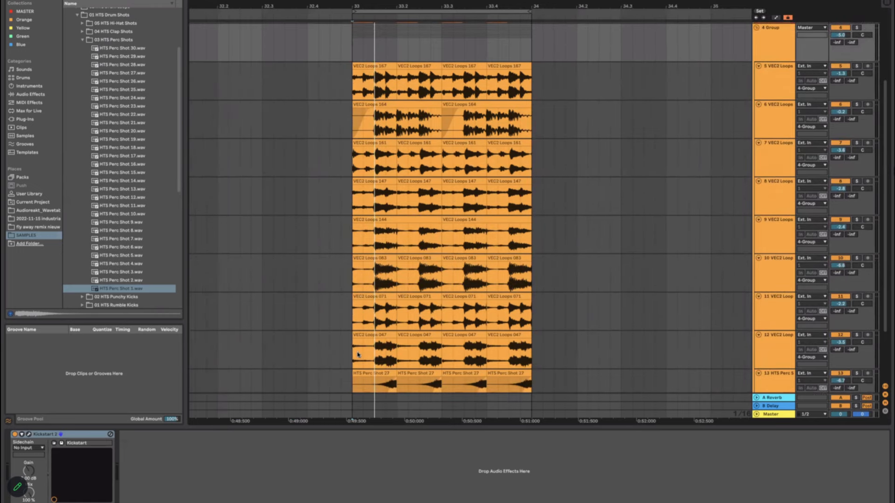
scroll(353, 342, "up", 4)
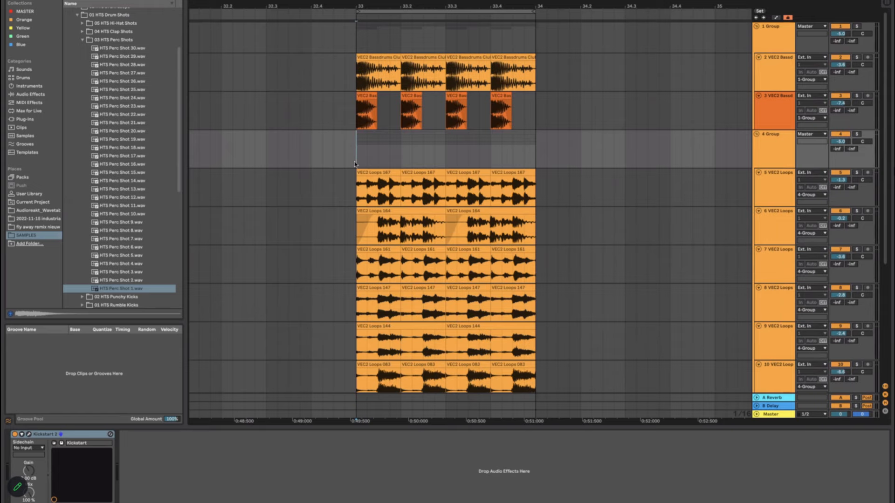
scroll(359, 161, "down", 3)
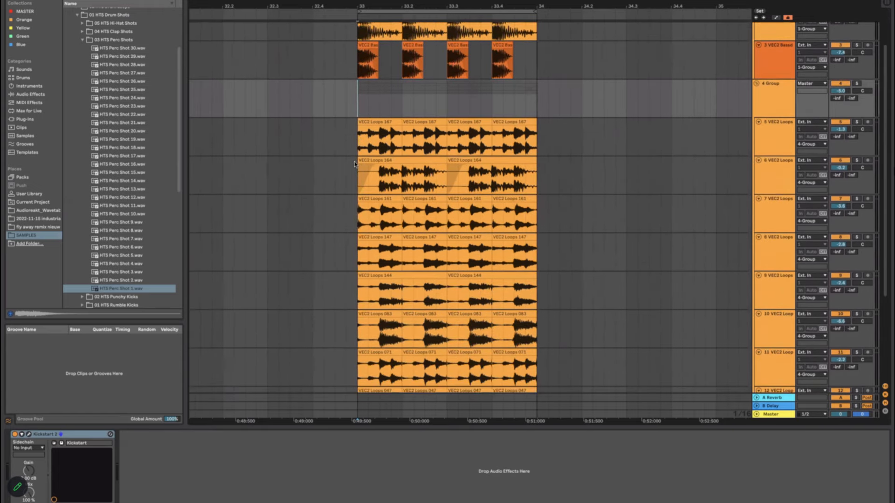
scroll(354, 164, "up", 1)
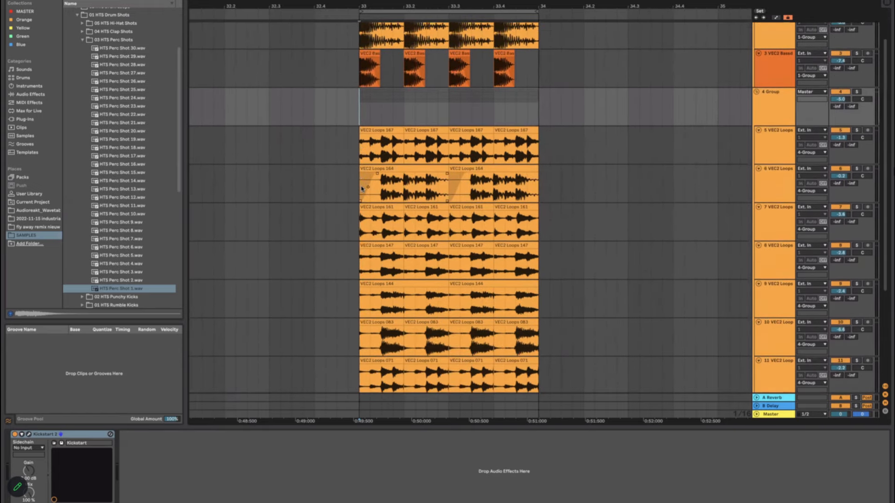
scroll(359, 190, "down", 8)
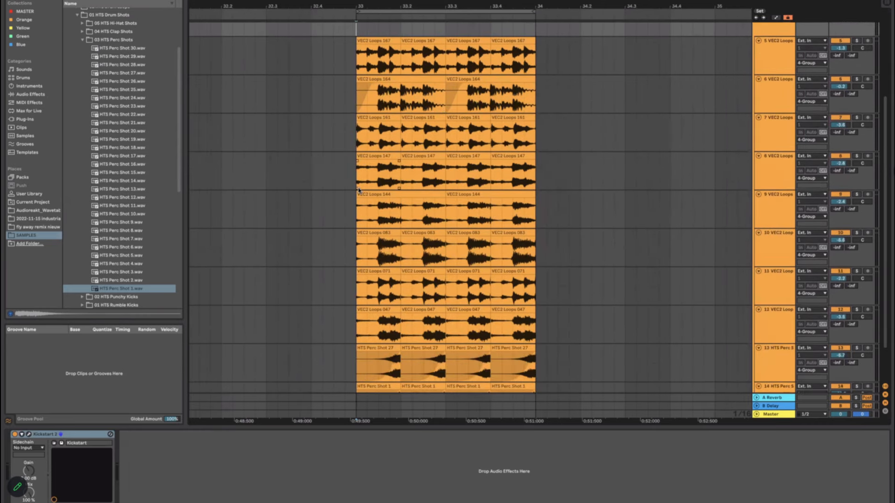
scroll(361, 260, "right", 1)
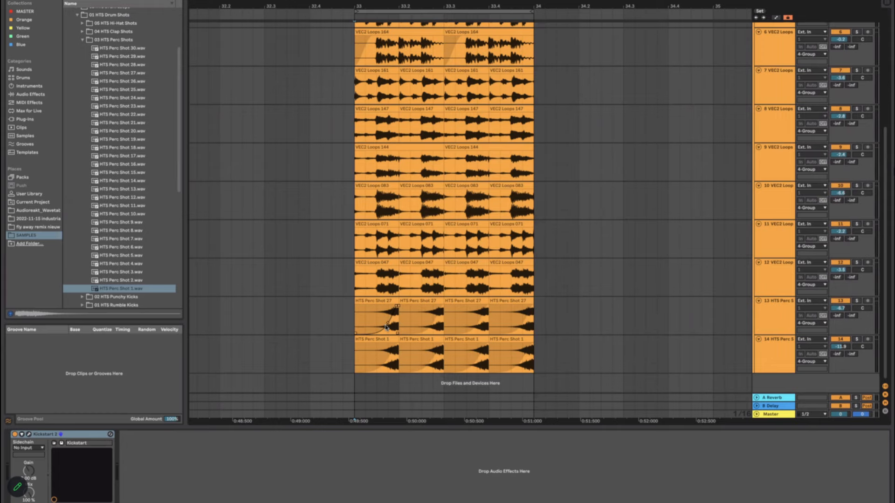
scroll(386, 327, "up", 4)
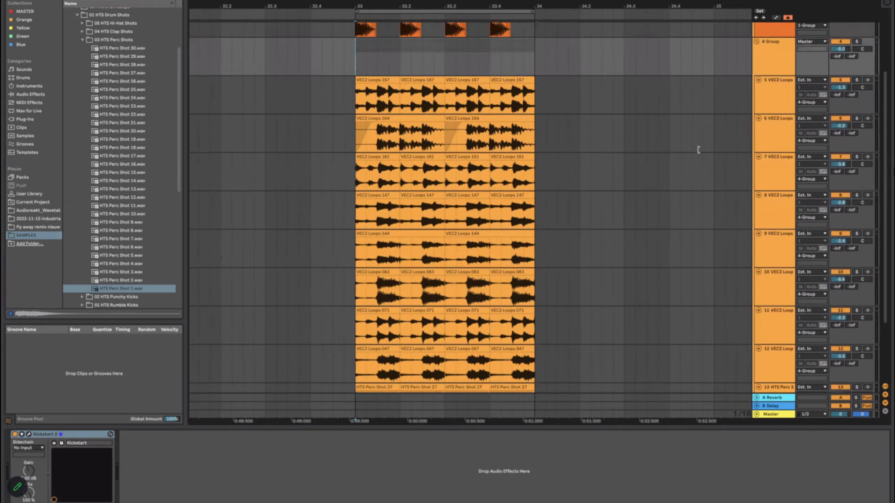
scroll(410, 139, "up", 1)
scroll(410, 140, "left", 1)
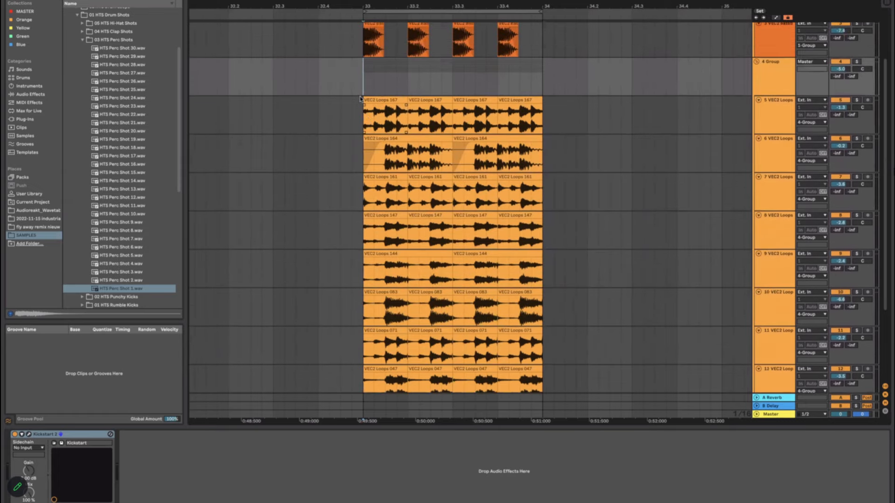
scroll(370, 150, "down", 2)
scroll(370, 121, "up", 2)
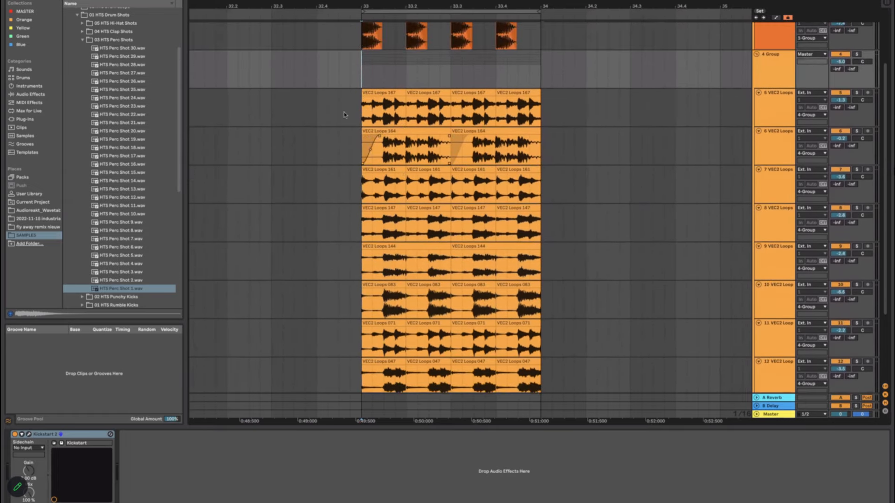
scroll(422, 154, "down", 2)
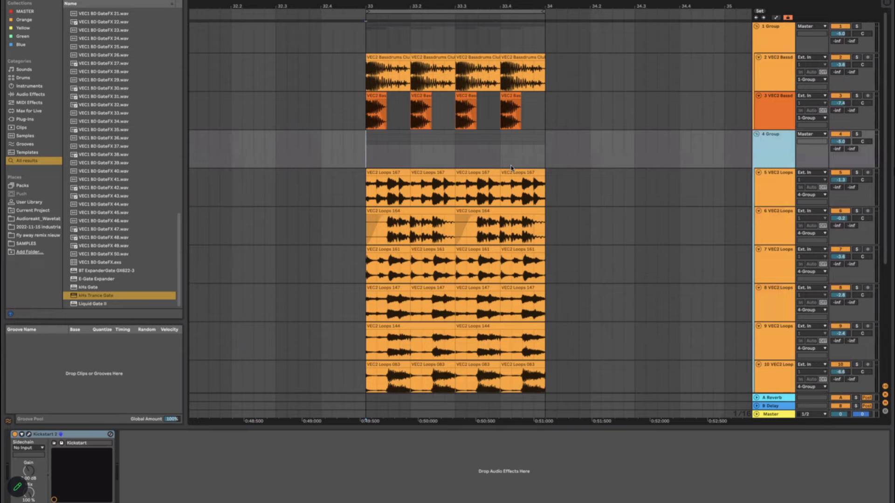
Step: Set the transient envelope of the first VEC2 Loops 167 clip to 67 and try different transient loop modes
left_click(379, 187)
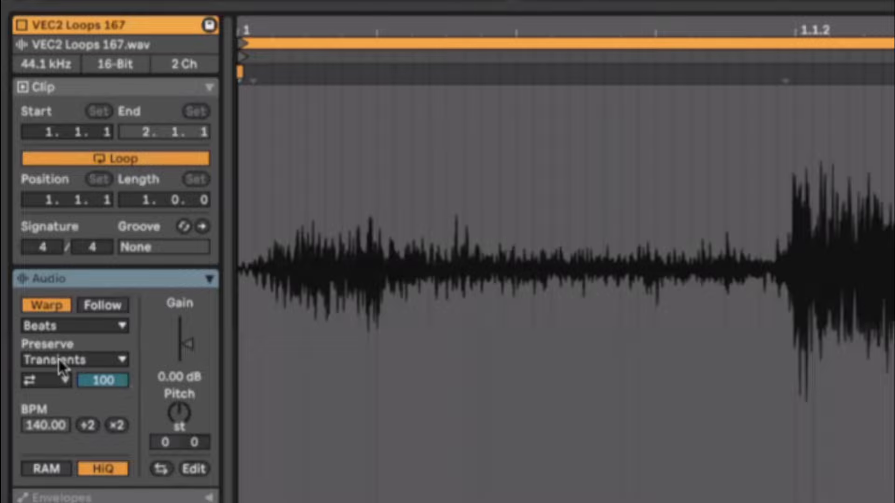
left_click(18, 354)
left_click(19, 360)
left_click_drag(103, 380, 103, 412)
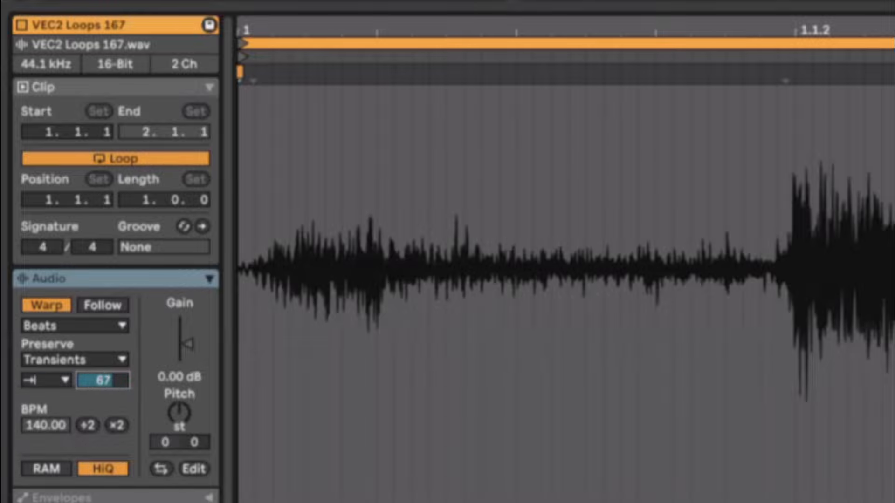
left_click(59, 381)
left_click(55, 431)
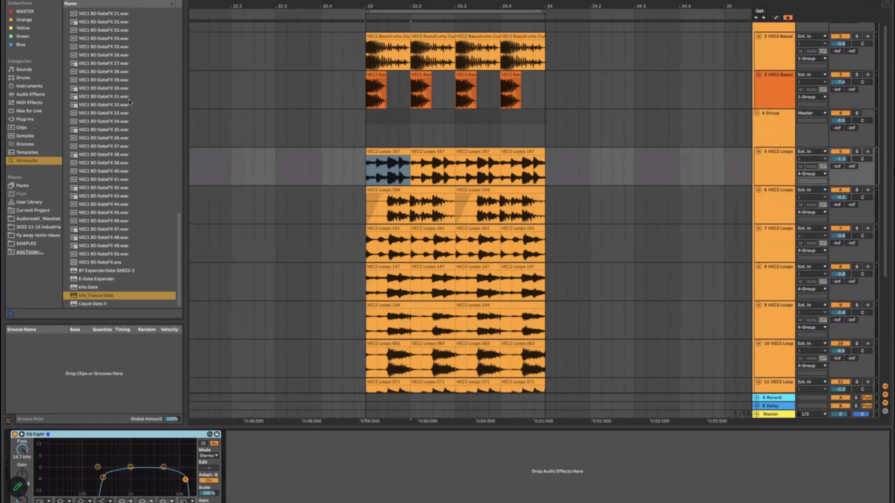
Step: Switch the browser from the search results to the Yellow collection
scroll(124, 87, "up", 10)
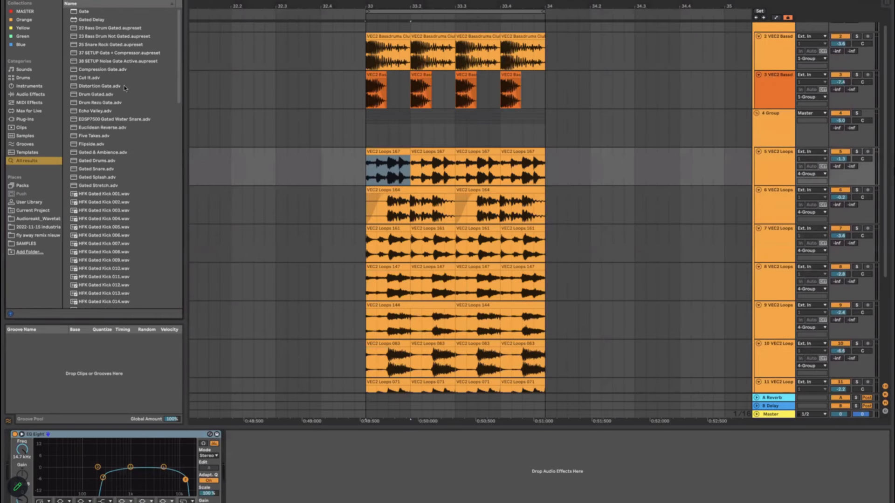
left_click(31, 14)
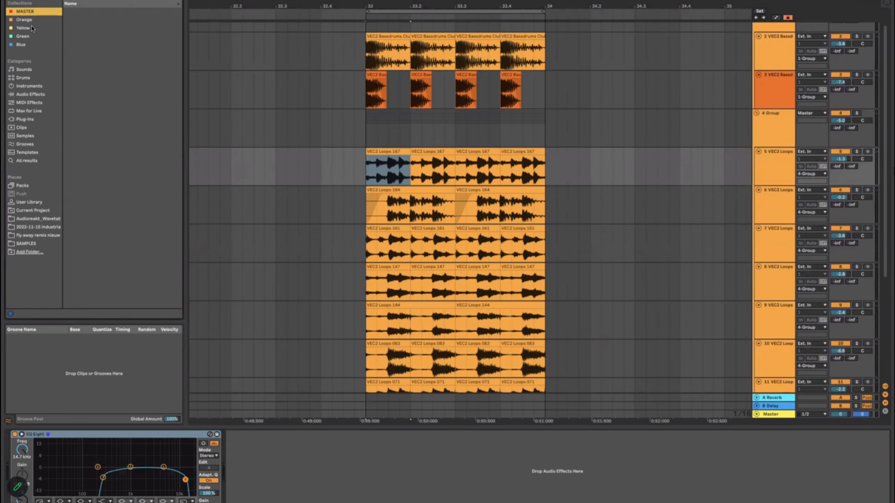
left_click(24, 28)
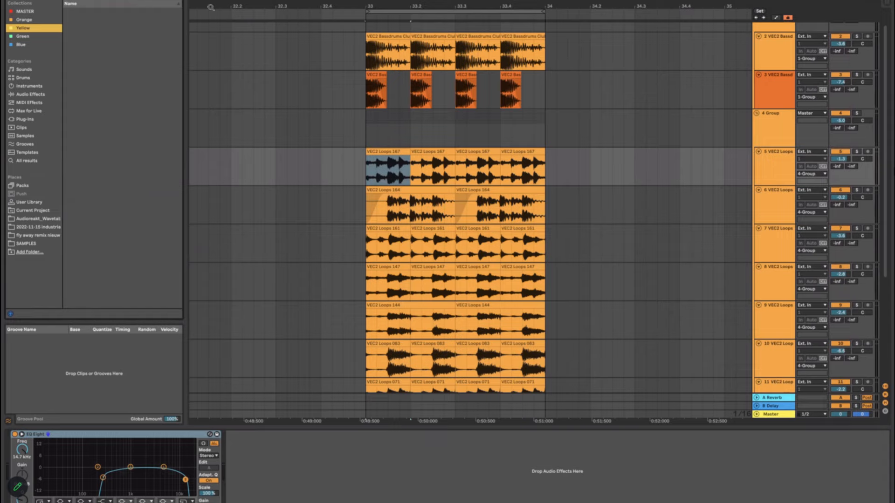
Step: Insert a new audio track below track 14 inside group 4
left_click(359, 144)
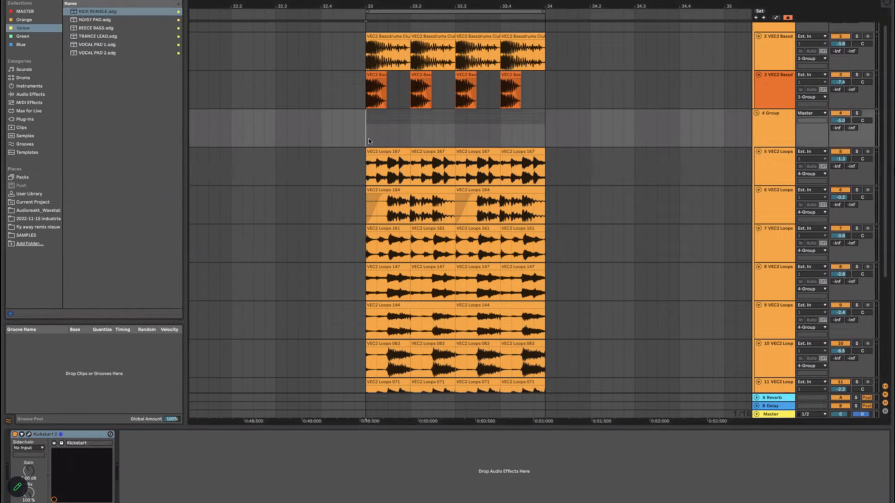
left_click(774, 137)
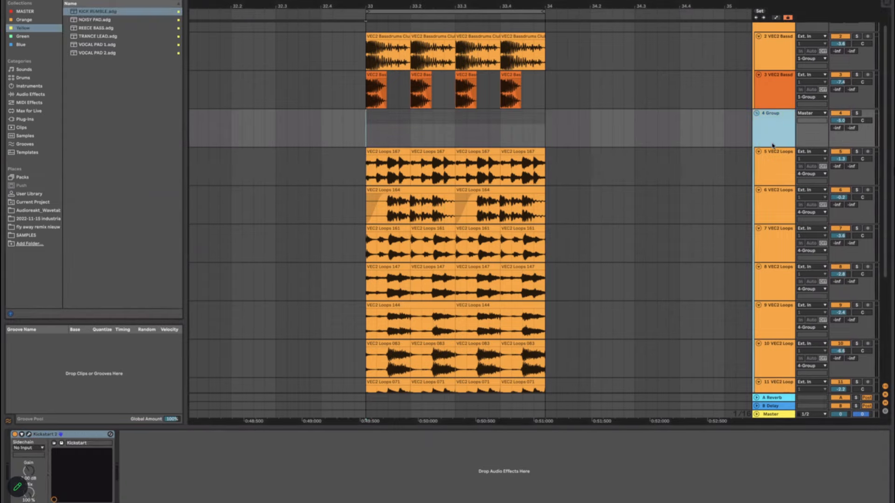
scroll(773, 147, "down", 7)
left_click(786, 359)
key("super+t")
scroll(633, 285, "down", 2)
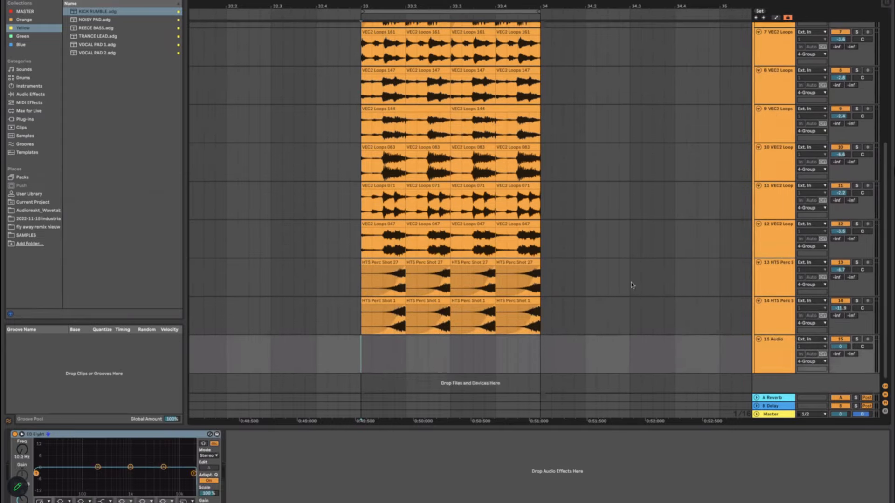
Step: Copy a sixteenth-note slice of the VEC2 Bassdrums kick and paste it repeatedly on track 15 from the second sixteenth of bar 33
scroll(632, 284, "up", 6)
scroll(379, 127, "up", 3)
left_click_drag(358, 81, 367, 79)
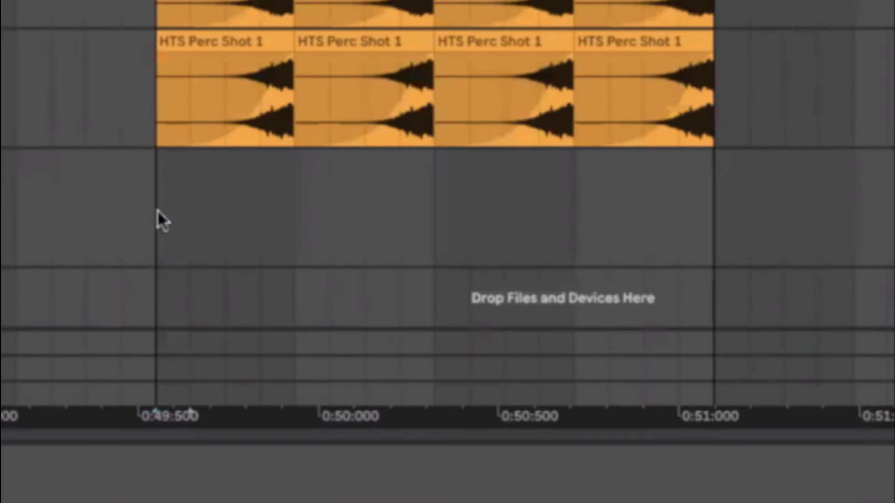
left_click(158, 210)
key("ctrl+v")
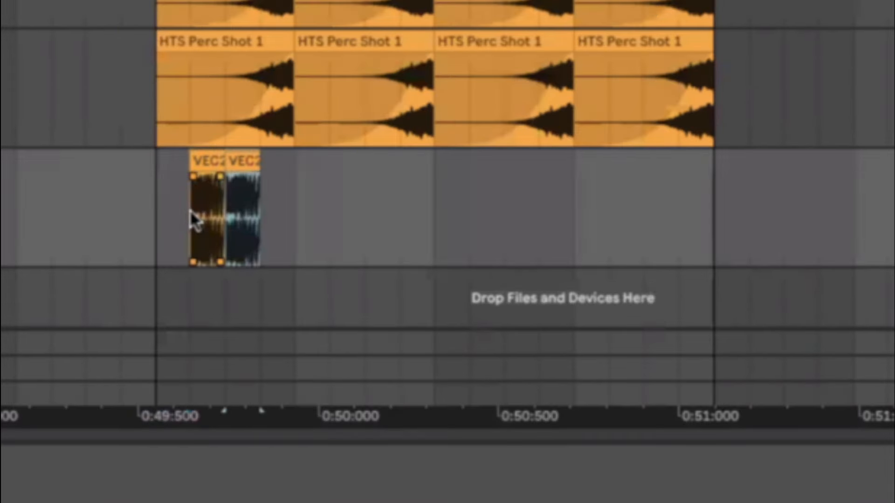
Step: Consolidate track 15's first beat of bar 33 into one clip and add a fade-in along its full length
left_click_drag(152, 209, 303, 211)
key("super+j")
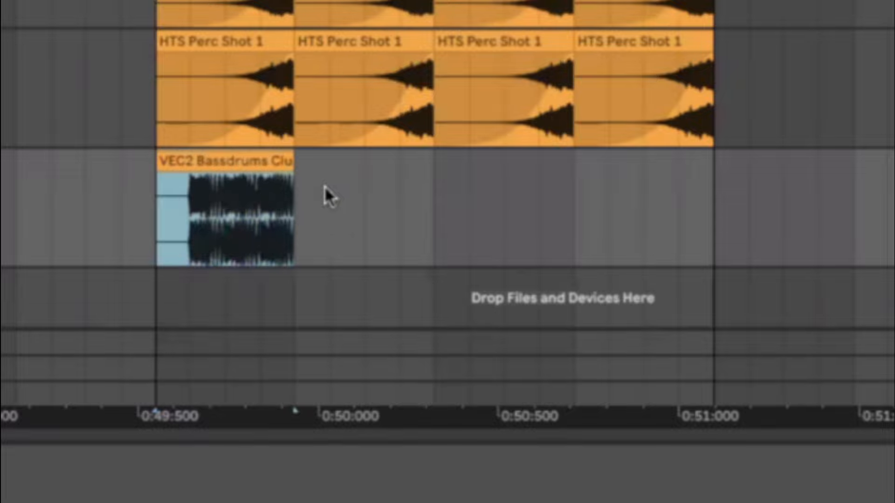
left_click(162, 180)
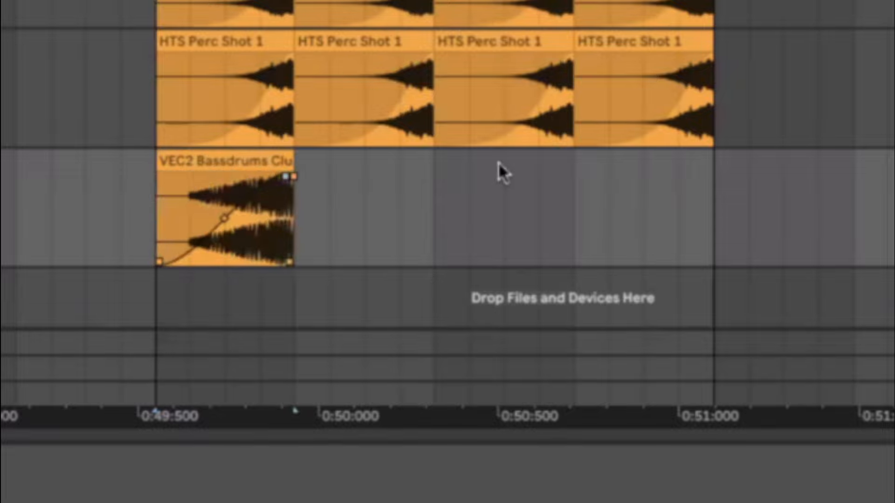
Step: Audition the faded kick clip on track 15 and lower its EQ Eight band 8 low-pass cutoff to below 1 kHz
left_click_drag(286, 177, 535, 198)
left_click(161, 224)
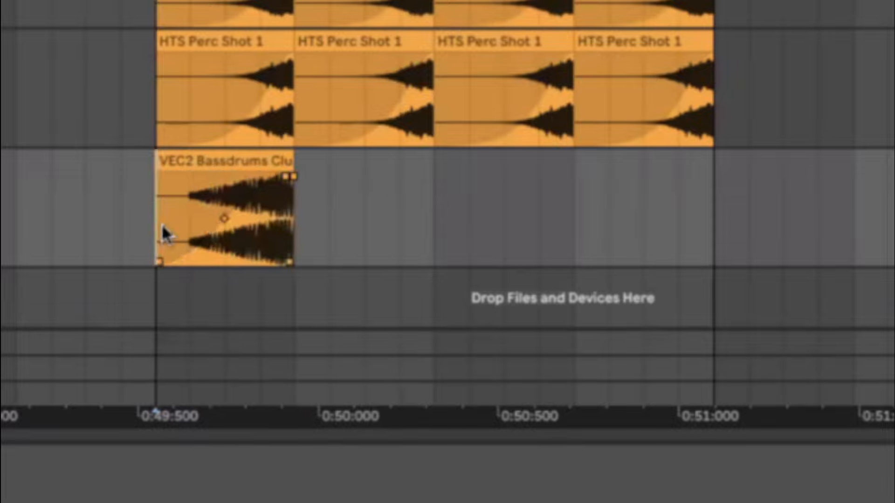
key("space")
key("space")
key("space")
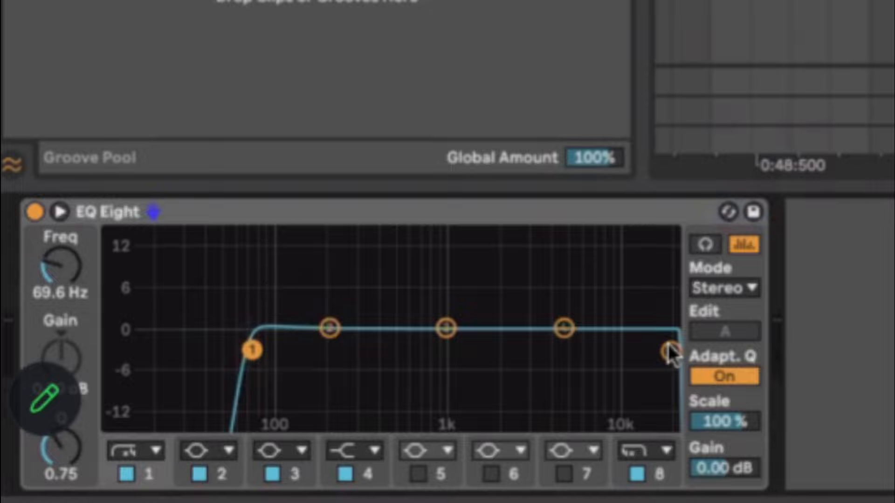
left_click_drag(672, 351, 356, 383)
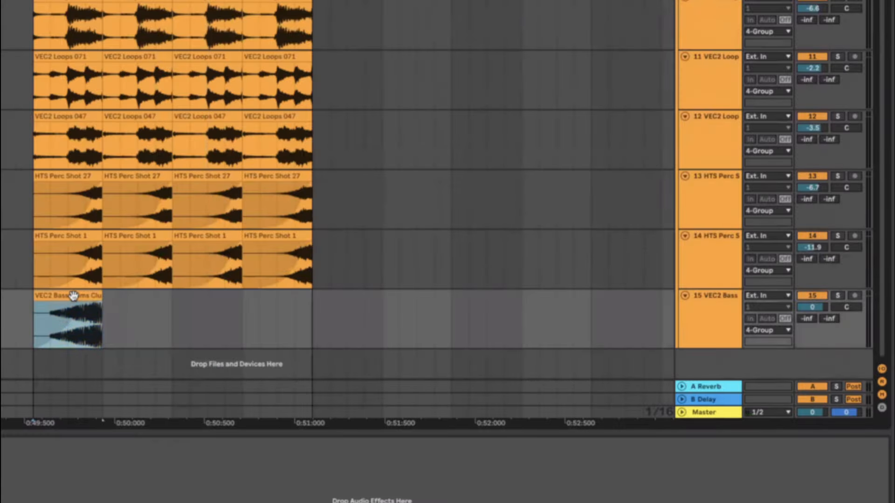
Step: Duplicate the one-beat faded kick clip on track 15 three times to fill bar 33
key("ctrl+d")
key("ctrl+d")
key("ctrl+d")
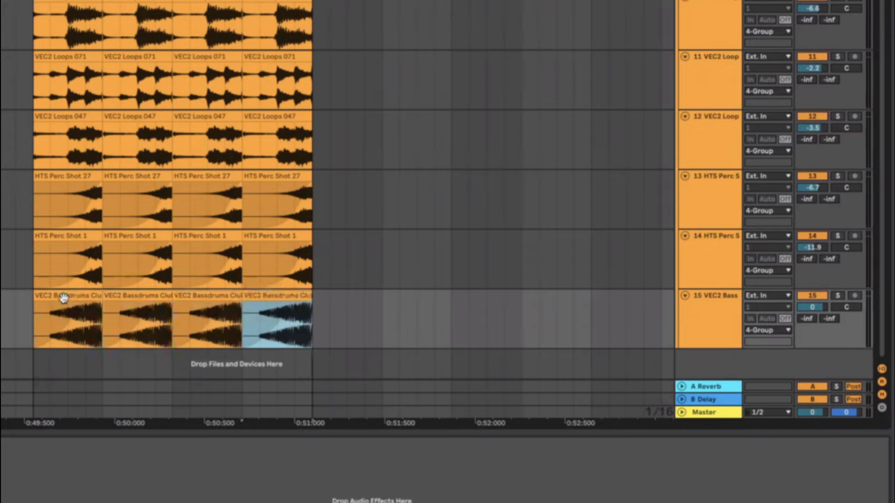
Step: Play bar 33 from its start, compare the groove with track 15 muted and unmuted, and set track 15's volume to -9.1 dB
left_click(35, 325)
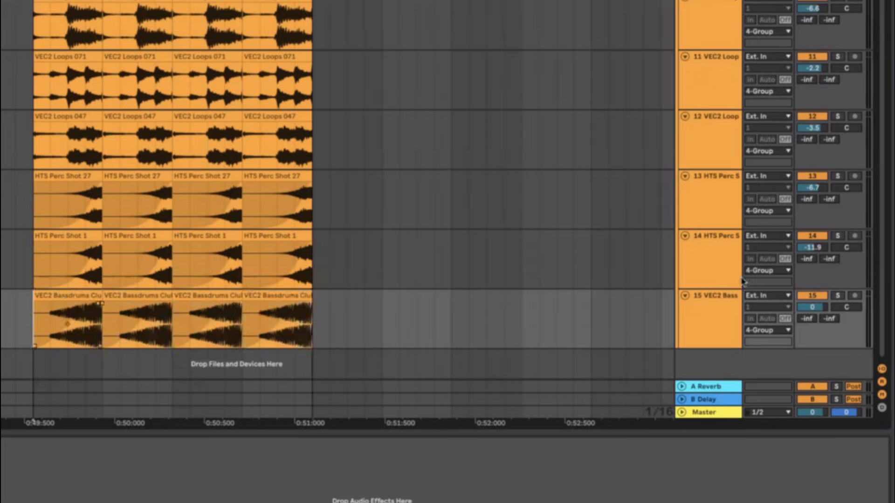
key("space")
left_click_drag(813, 310, 813, 322)
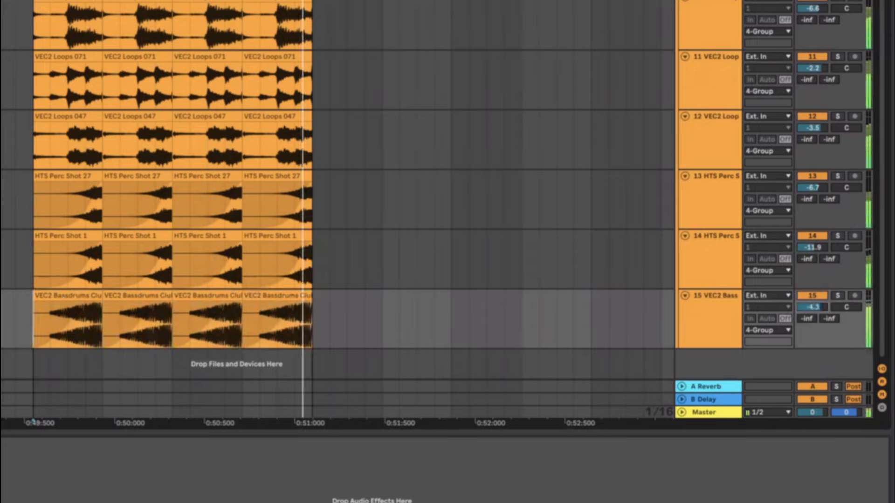
left_click(812, 295)
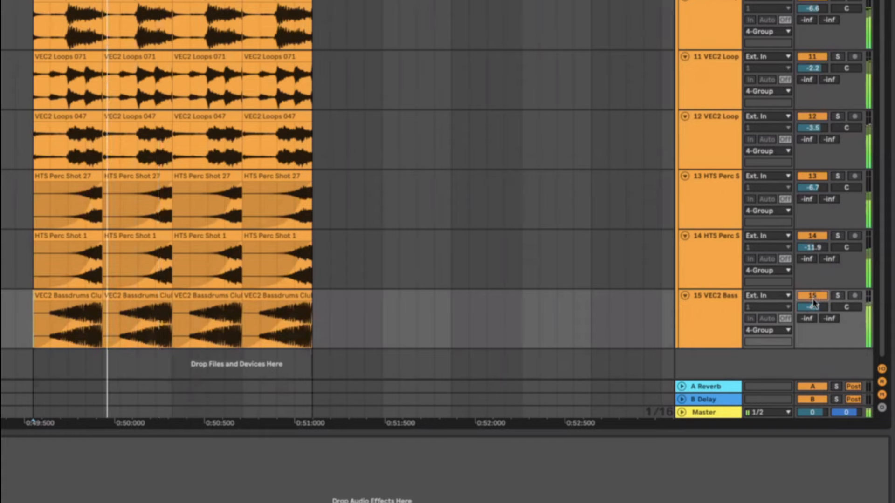
left_click(813, 295)
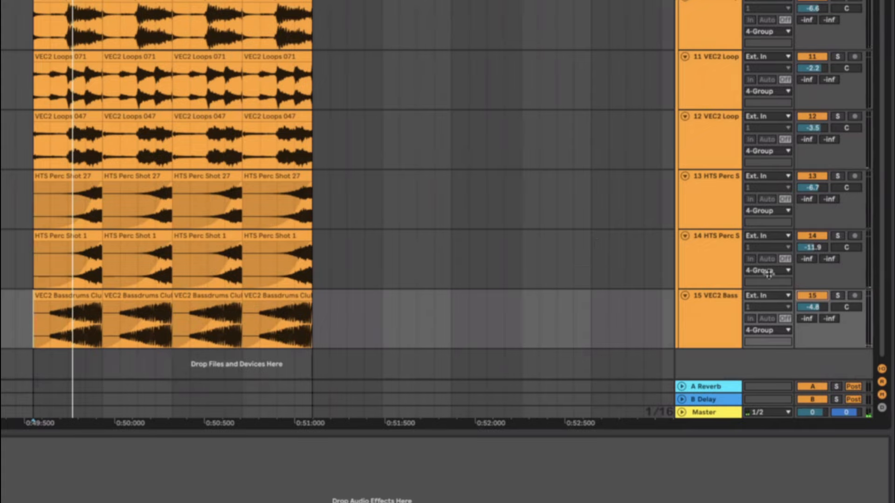
left_click(821, 297)
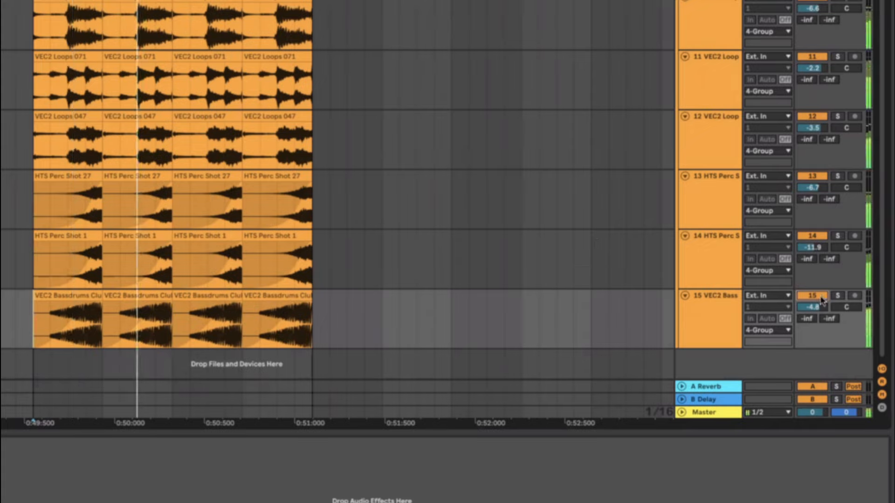
left_click_drag(814, 307, 814, 326)
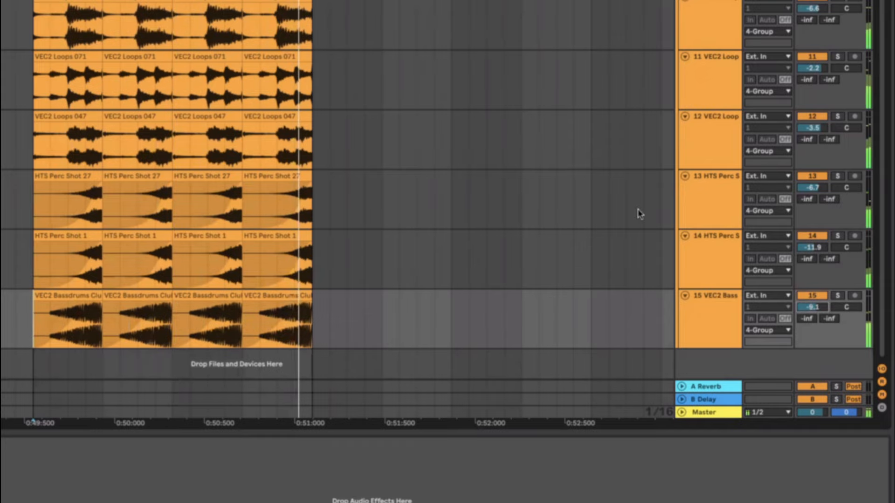
Step: Review the layered loop and percussion tracks 5 to 15 inside group 4, along with the kick tracks above
scroll(639, 213, "up", 4)
scroll(640, 214, "down", 3)
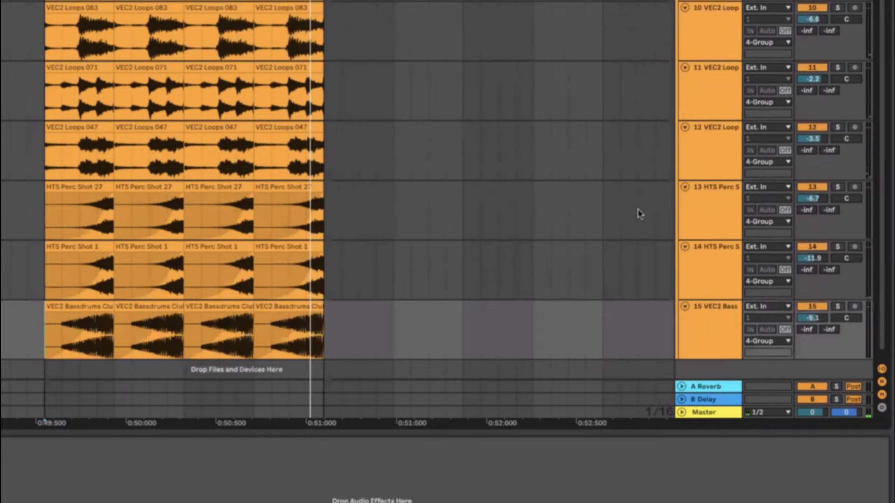
scroll(627, 218, "up", 15)
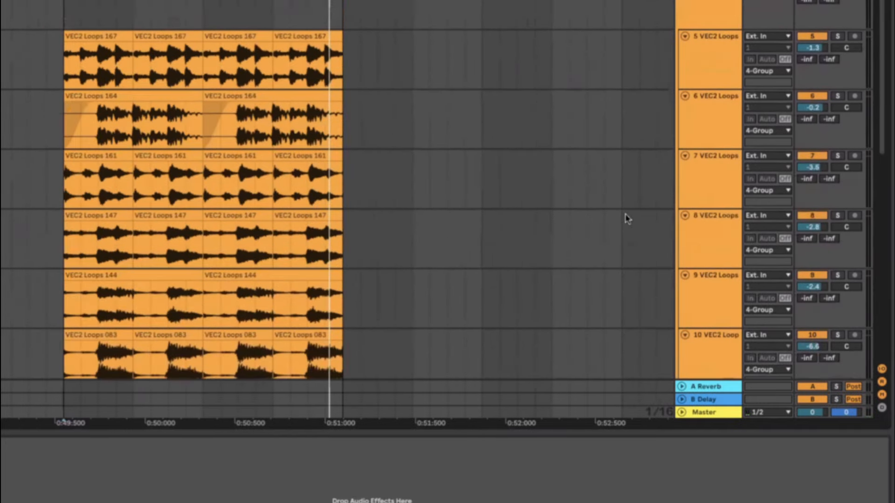
left_click(703, 17)
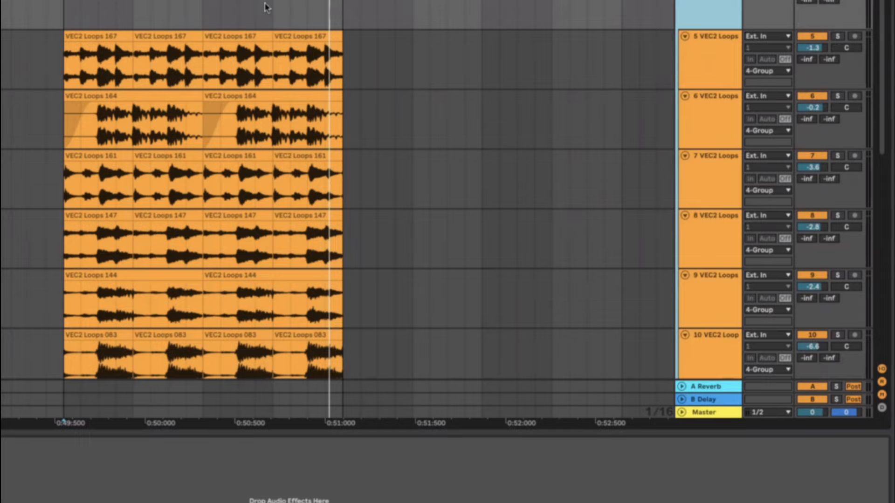
left_click(115, 2)
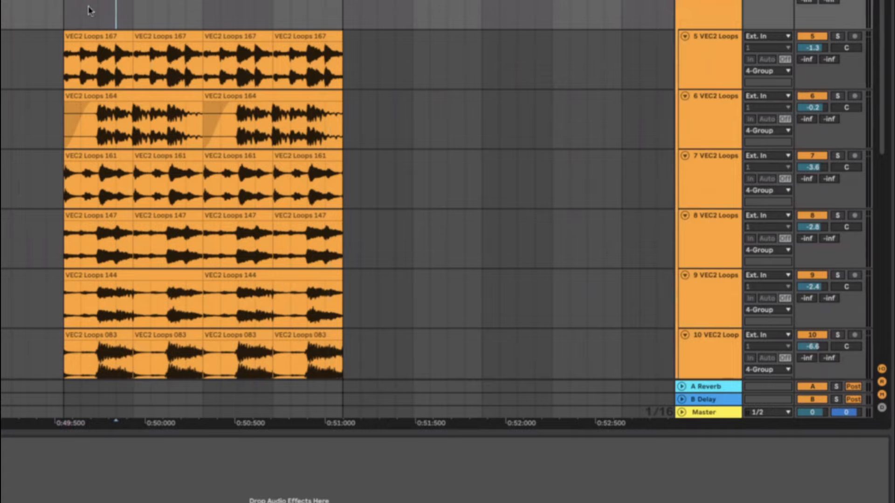
scroll(65, 16, "down", 2)
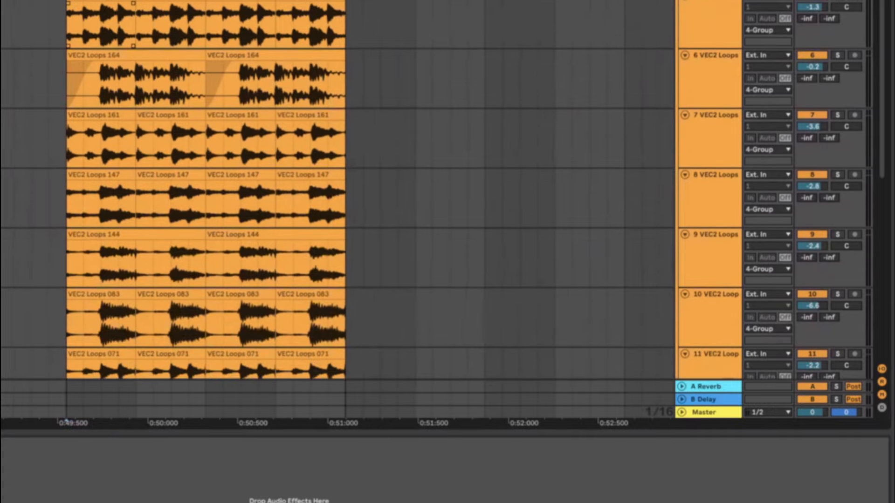
scroll(336, 210, "up", 2)
scroll(336, 210, "left", 1)
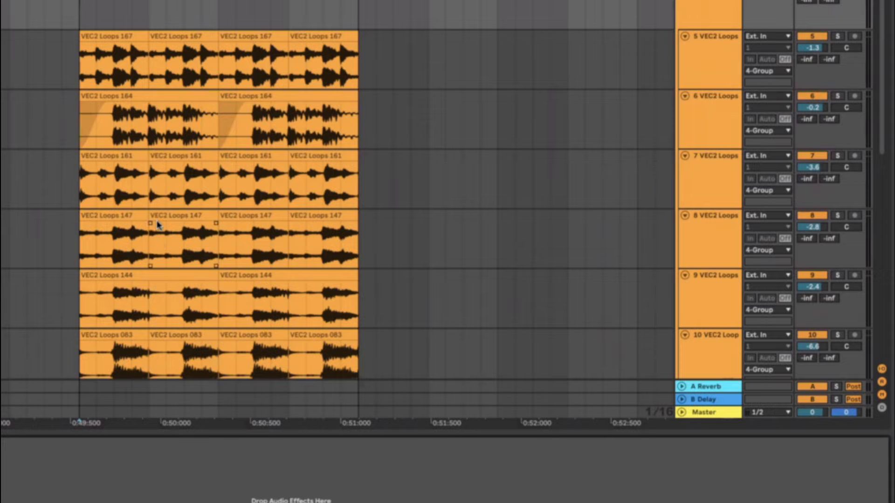
scroll(159, 65, "down", 10)
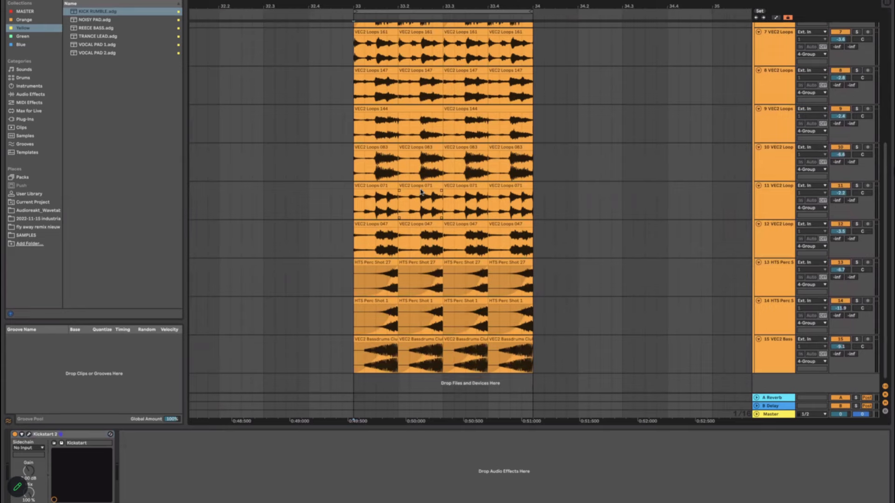
scroll(421, 191, "up", 8)
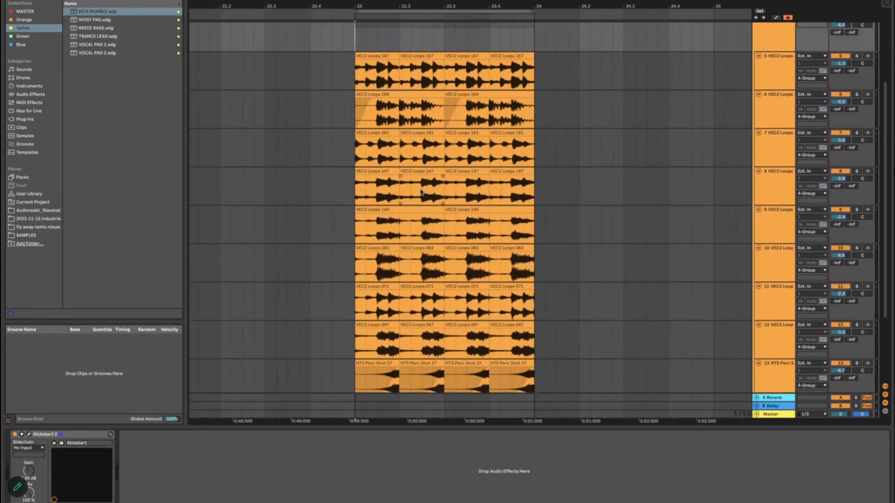
scroll(420, 191, "up", 3)
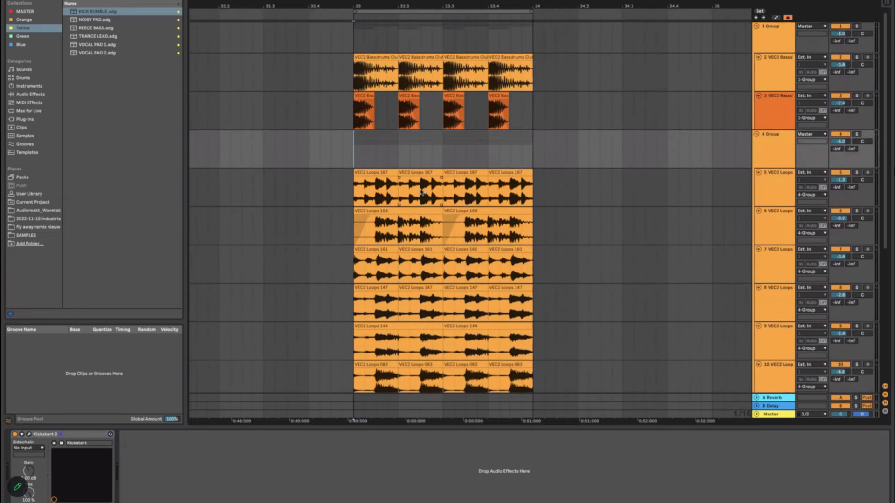
Step: Fold group 1, keep group 4 unfolded, and add a new audio track below group 4
left_click(757, 27)
left_click(757, 35)
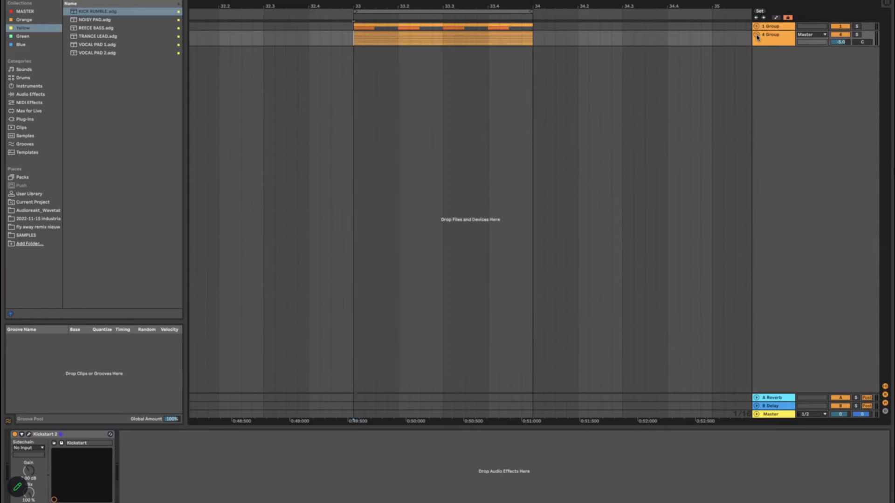
left_click(757, 35)
left_click(774, 35)
scroll(789, 167, "down", 14)
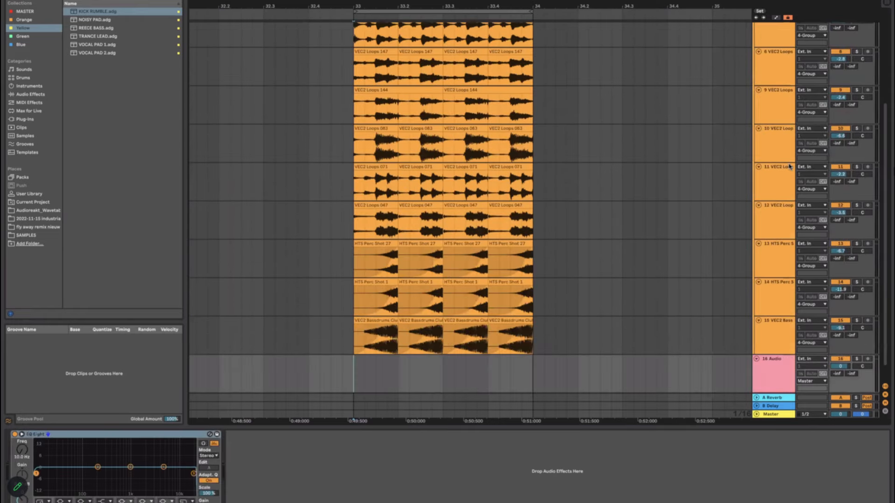
Step: Set track 16's audio input to Resampling and arm it for recording
left_click(813, 360)
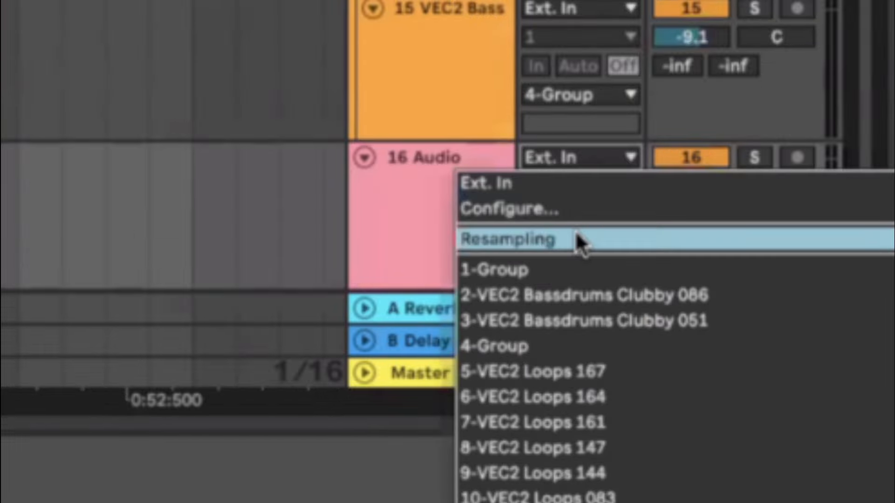
left_click(811, 381)
left_click(867, 359)
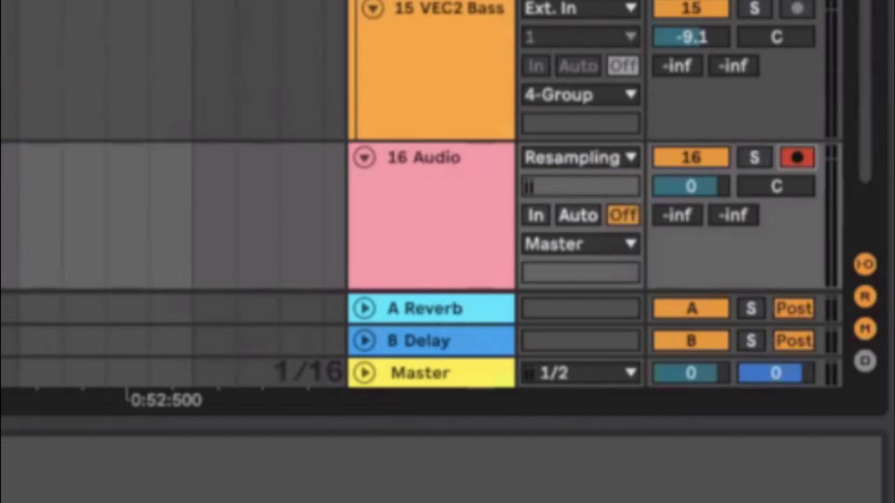
Step: Try recording a resampled take of the groove on track 16 from bar 33, and delete the take
scroll(419, 144, "up", 5)
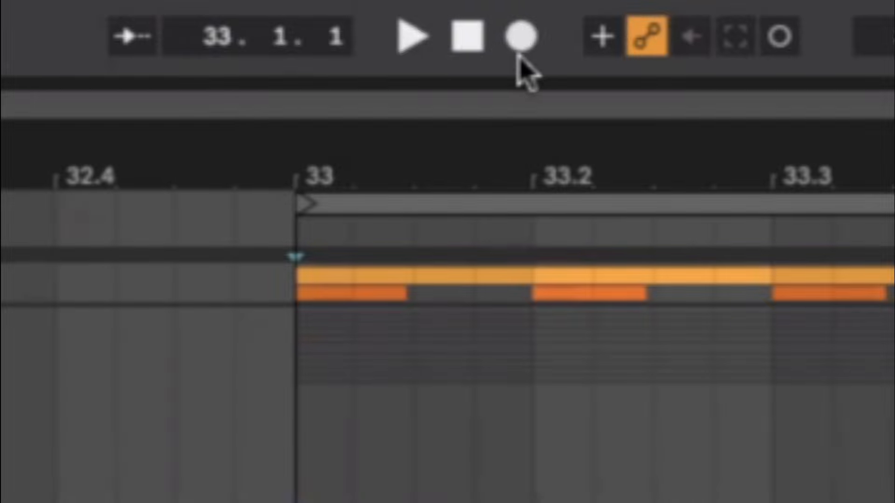
left_click(520, 45)
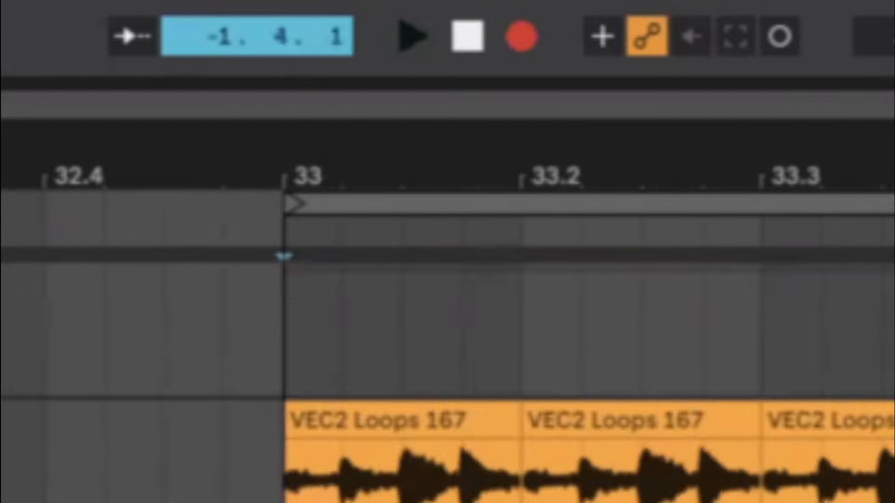
key("space")
scroll(308, 241, "up", 5)
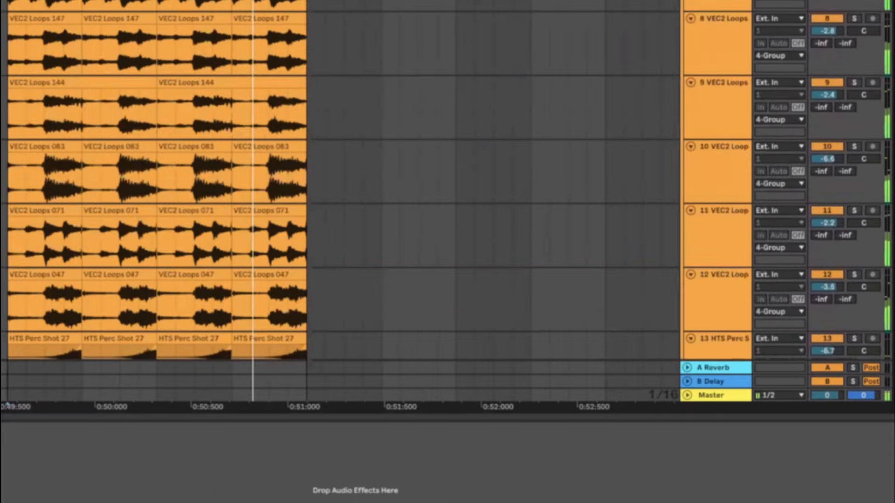
scroll(230, 140, "down", 5)
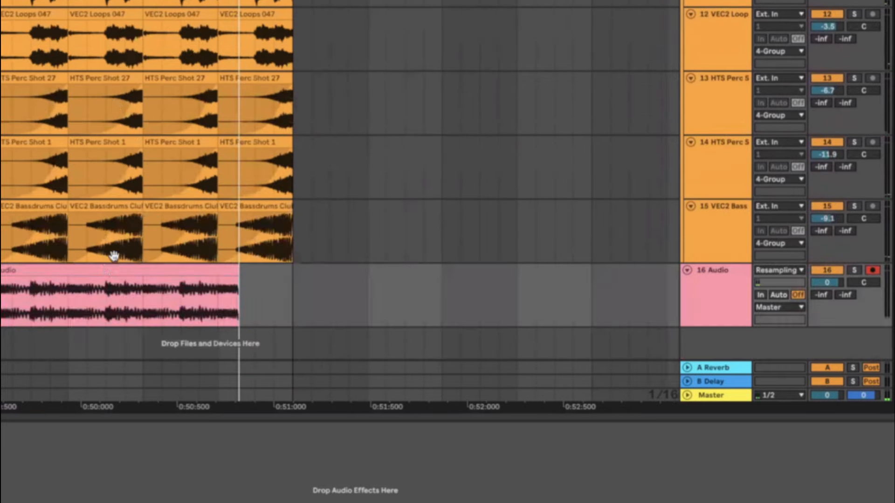
left_click(113, 268)
key("Delete")
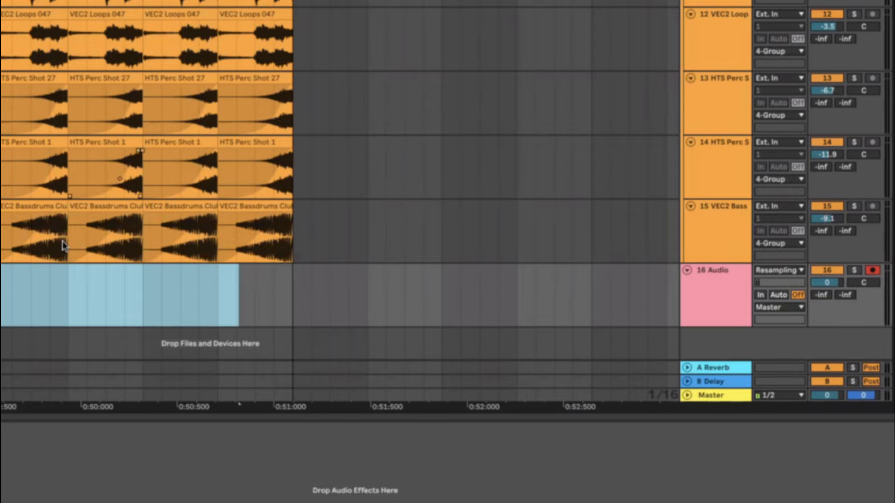
Step: Record the groove again as a one-bar resampled clip on track 16 and set its EQ Eight band 1 high-pass to 75.8 Hz
key("F9")
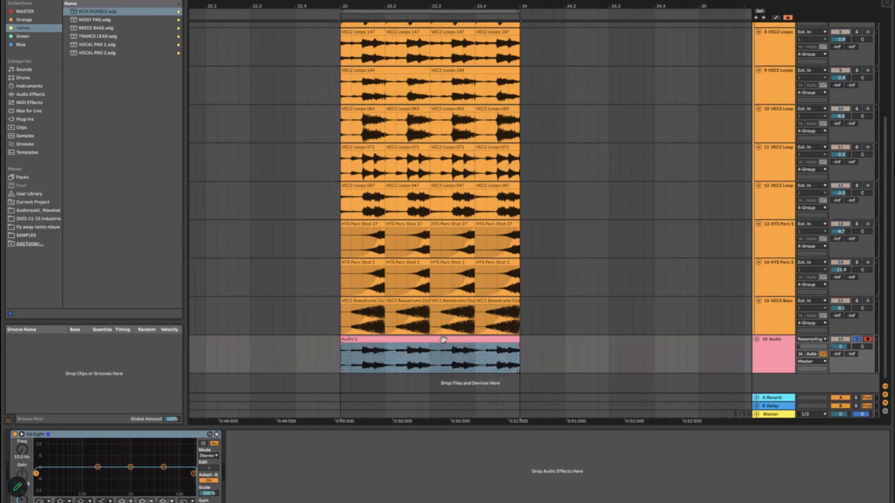
key("space")
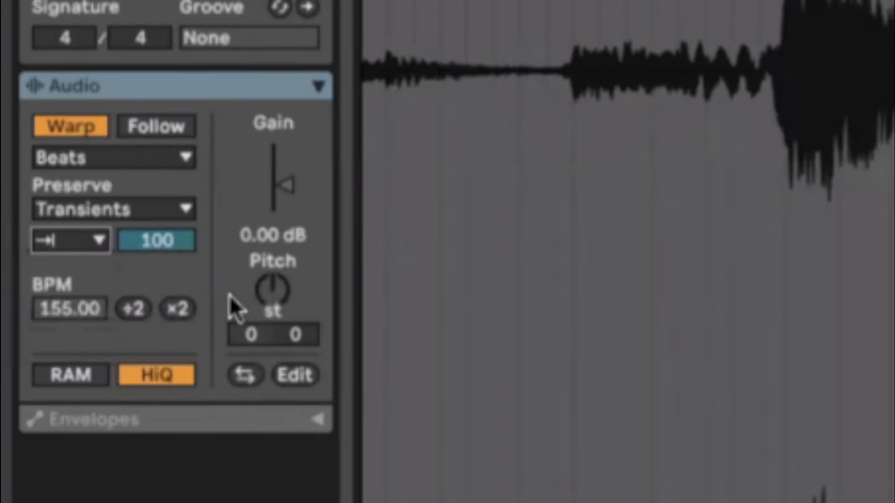
left_click_drag(42, 355, 42, 360)
mouse_move(156, 241)
left_mouse_down()
mouse_move(157, 255)
mouse_move(157, 236)
left_mouse_up()
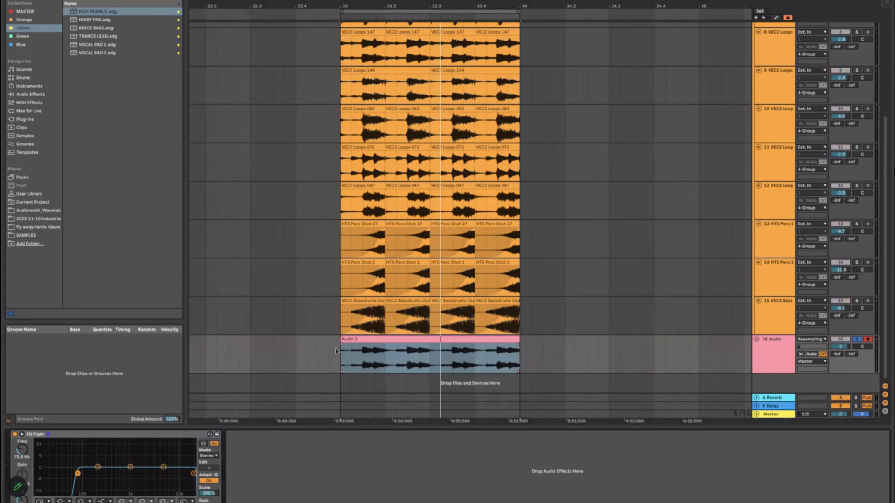
Step: Play group 4's original layers without the kick group for comparison with the resampled clip, and fold group 4
scroll(777, 354, "up", 5)
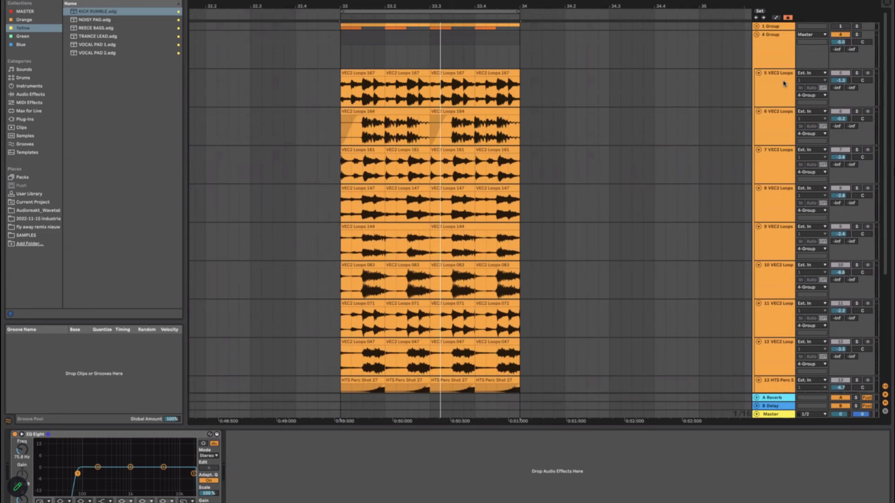
left_click(756, 35)
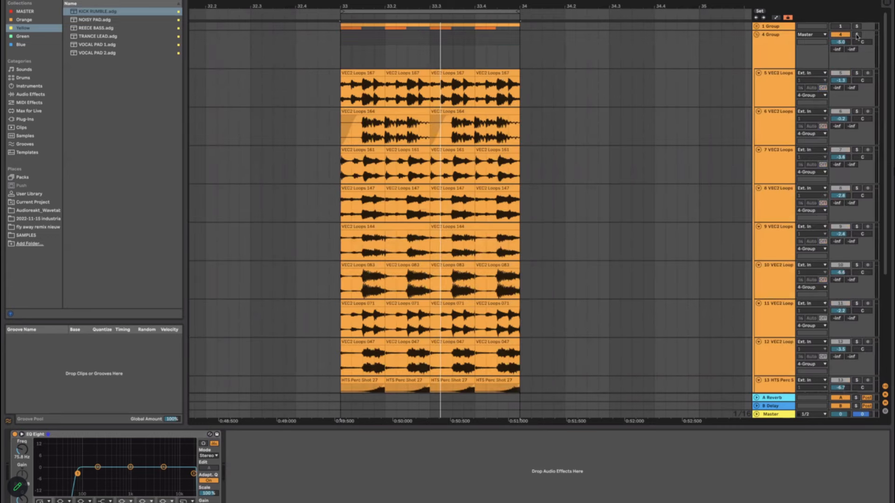
key("space")
key("space")
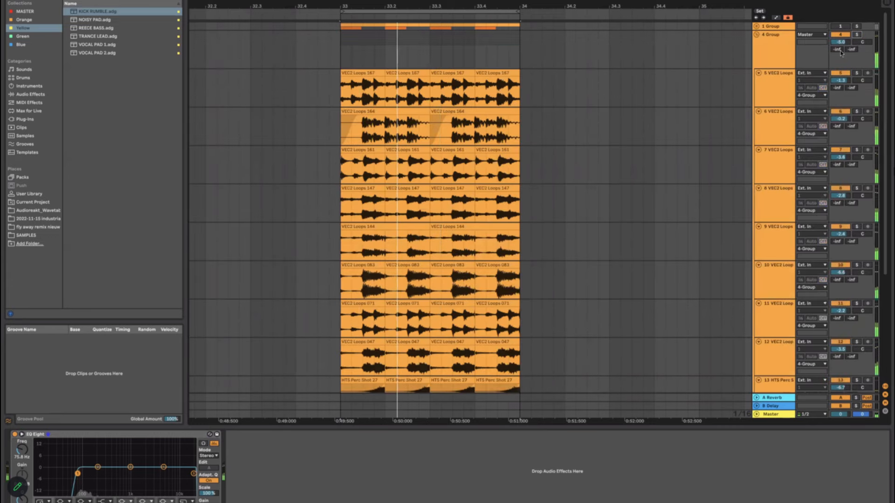
left_click(755, 39)
left_click(756, 35)
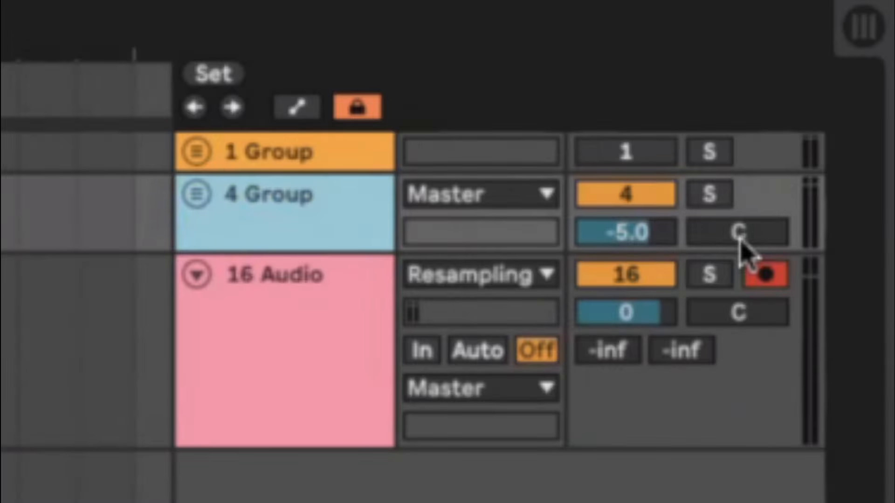
Step: Solo-check the resampled track against group 4, add an Amp device to track 16 and place it after EQ Eight
left_click(712, 200)
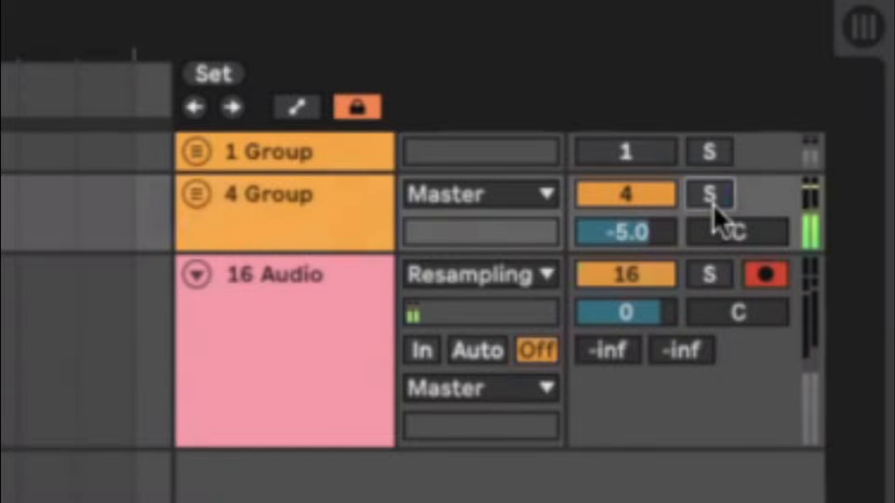
left_click(708, 274)
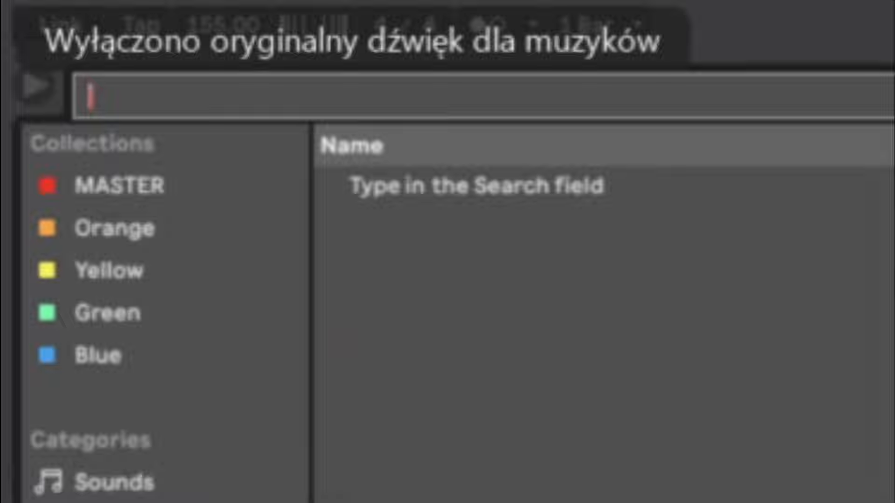
type("amp")
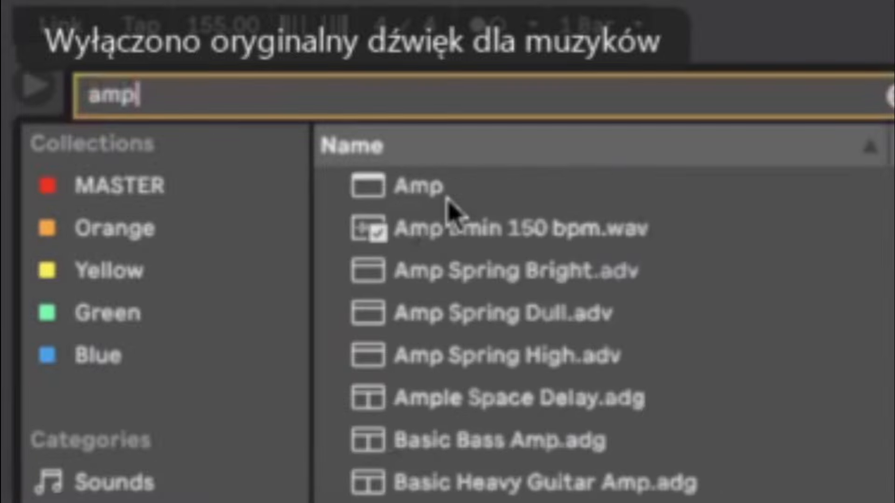
left_click(443, 200)
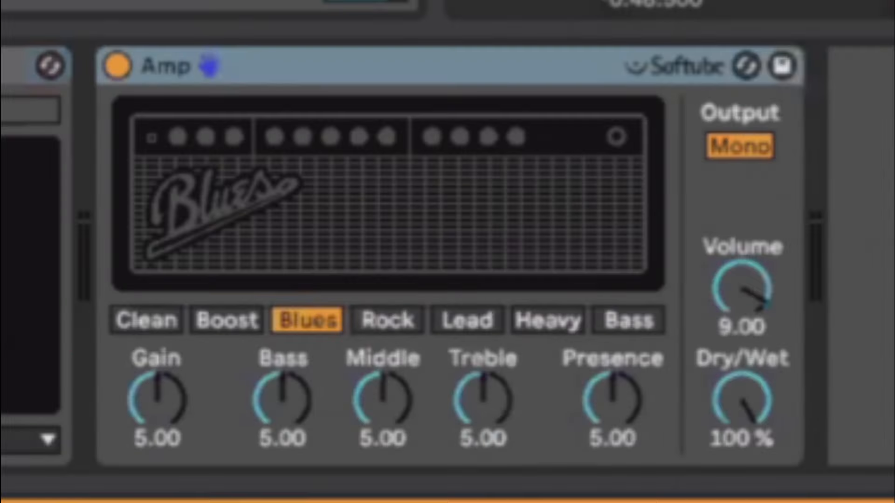
left_click(489, 56)
key("super+x")
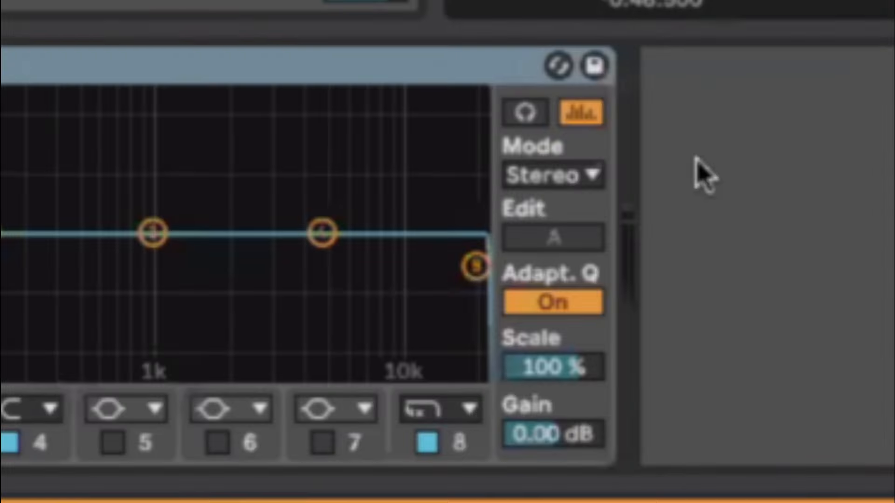
left_click(891, 174)
key("super+v")
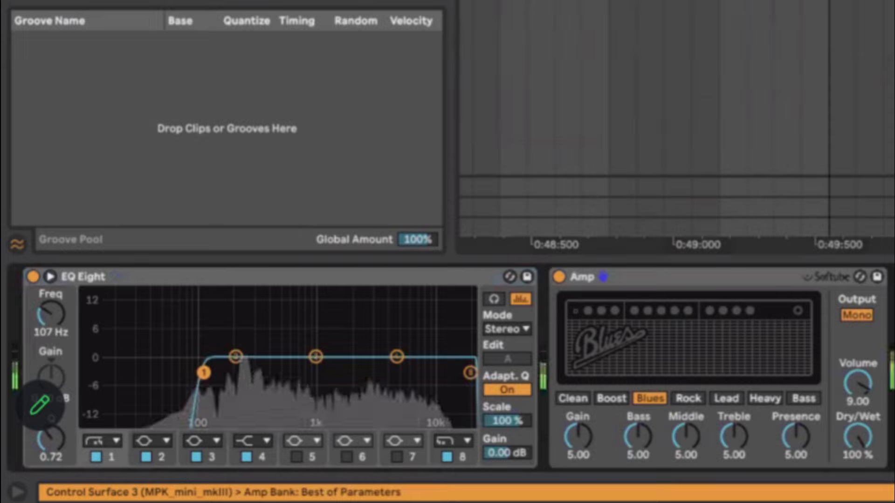
Step: Set EQ Eight's band 1 high-pass to 126 Hz and the Amp's Treble to 1.75, trying the Rock, Lead and Heavy models
left_click_drag(202, 373, 213, 378)
mouse_move(734, 436)
left_mouse_down()
mouse_move(734, 454)
mouse_move(731, 435)
left_mouse_up()
left_click(689, 398)
left_click(727, 398)
left_click(764, 398)
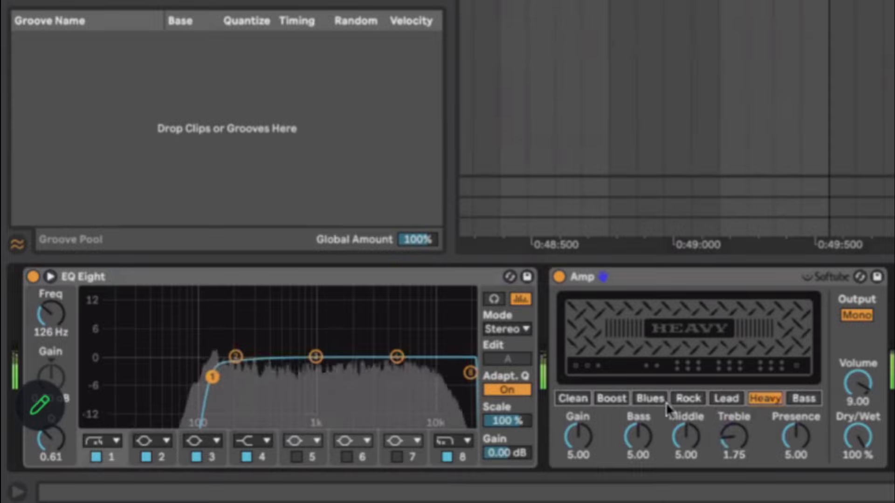
Step: Set the Amp's Dry/Wet to 25.4 % and choose the Rock model after comparing it with Lead and Heavy
left_click(664, 401)
left_click_drag(864, 423, 858, 448)
left_click(741, 401)
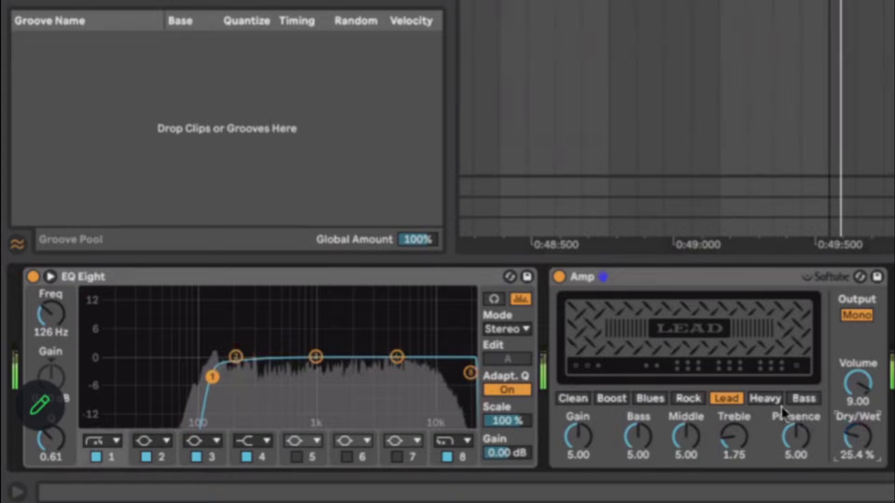
left_click(768, 399)
left_click(696, 399)
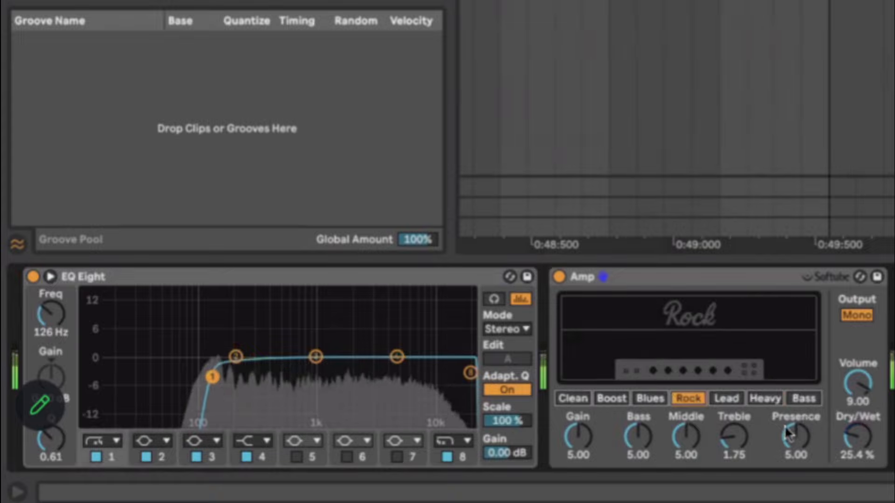
Step: Set the Amp's Presence to 0.00, Volume to 5.24, Dry/Wet to 23.8 % and output to Dual, and compare the sound with the Amp bypassed
left_click_drag(787, 434, 788, 466)
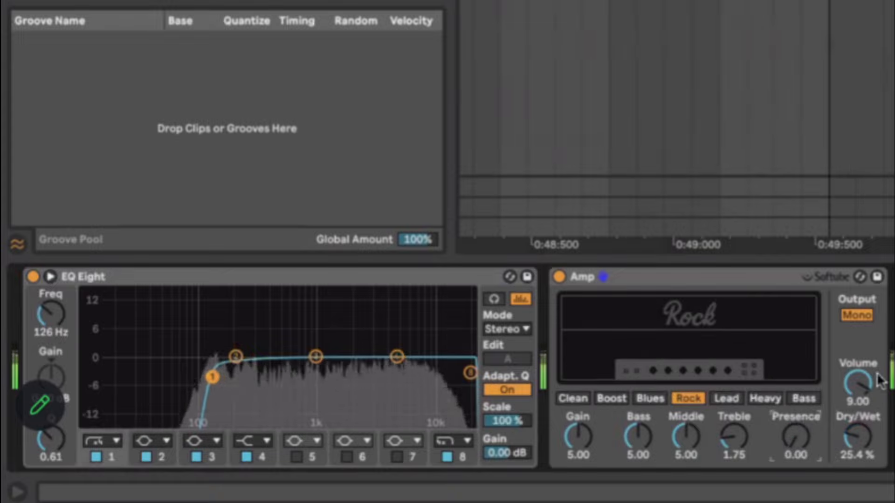
left_click_drag(880, 380, 880, 396)
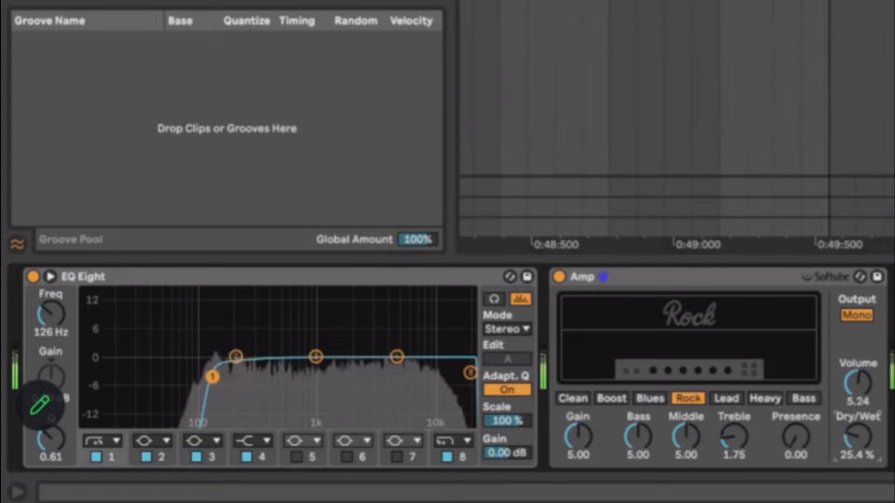
mouse_move(858, 439)
left_mouse_down()
mouse_move(857, 455)
mouse_move(858, 436)
left_mouse_up()
left_click(857, 316)
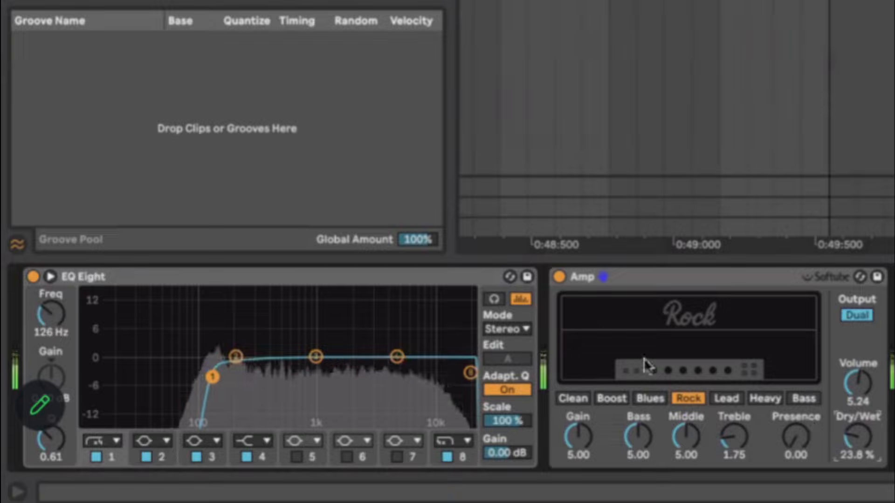
left_click(559, 277)
left_click(559, 276)
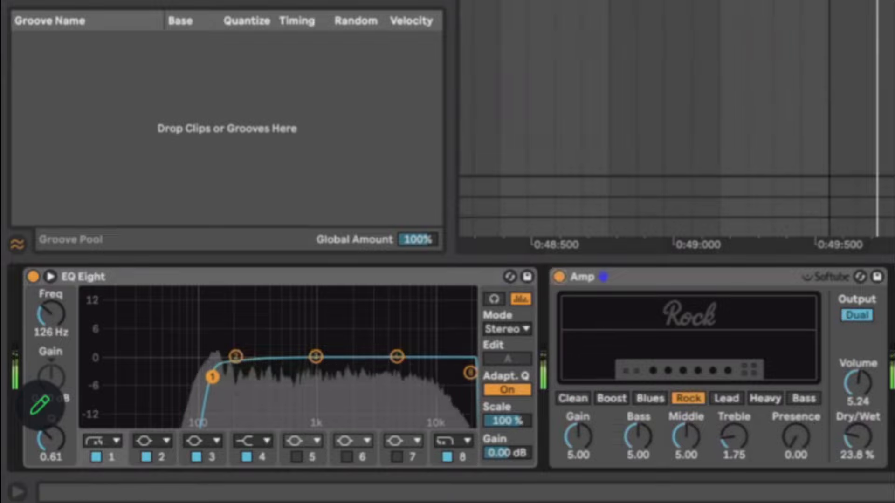
Step: Raise EQ Eight's band 1 high-pass frequency, boost band 3 at 2.11 kHz, and switch the Amp to the Blues model
left_click_drag(212, 376, 228, 375)
left_click_drag(315, 357, 353, 340)
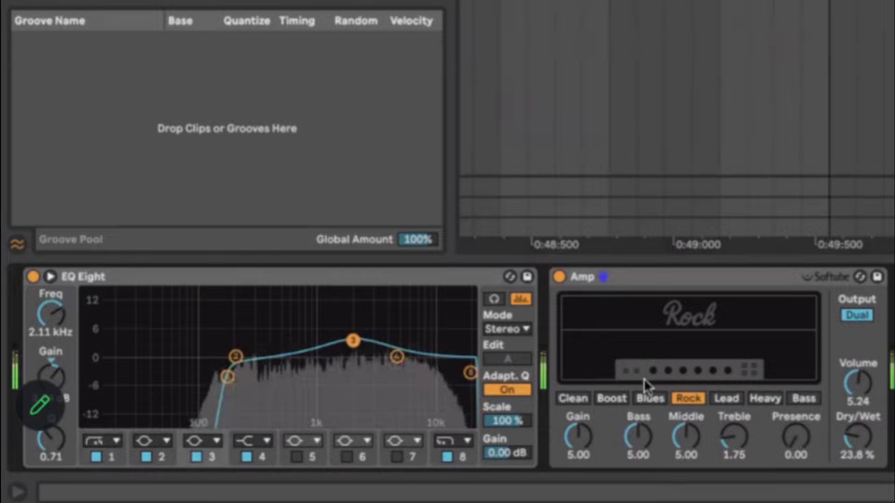
left_click(654, 399)
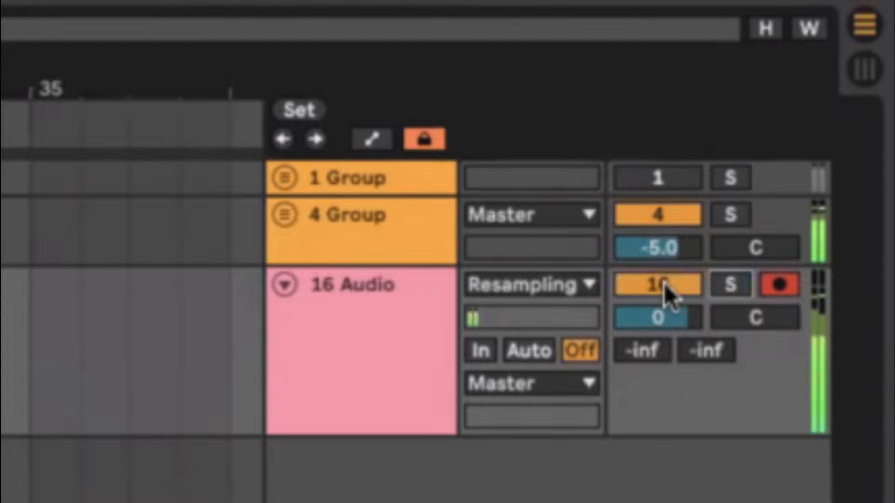
Step: Balance track 16 at -4.3 dB against group 4 at -8.6 dB, muting and unmuting track 16 to compare
left_click(664, 283)
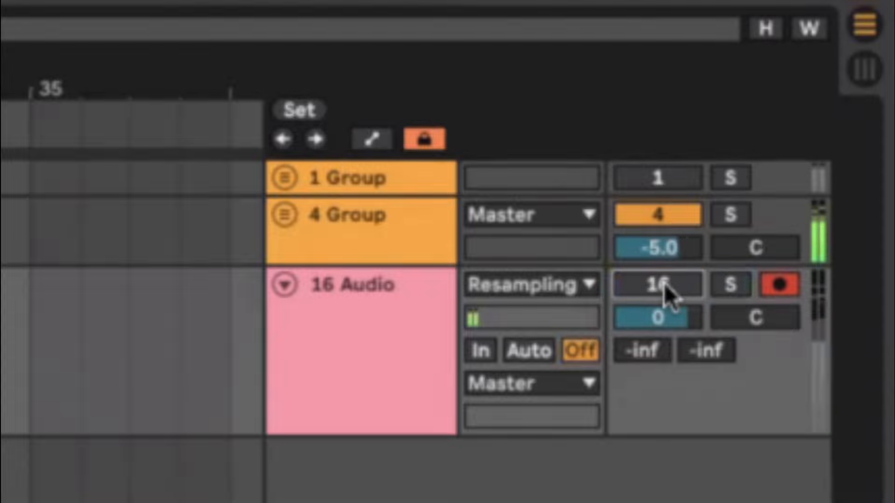
left_click(664, 284)
mouse_move(662, 318)
left_mouse_down()
mouse_move(661, 346)
mouse_move(665, 326)
left_mouse_up()
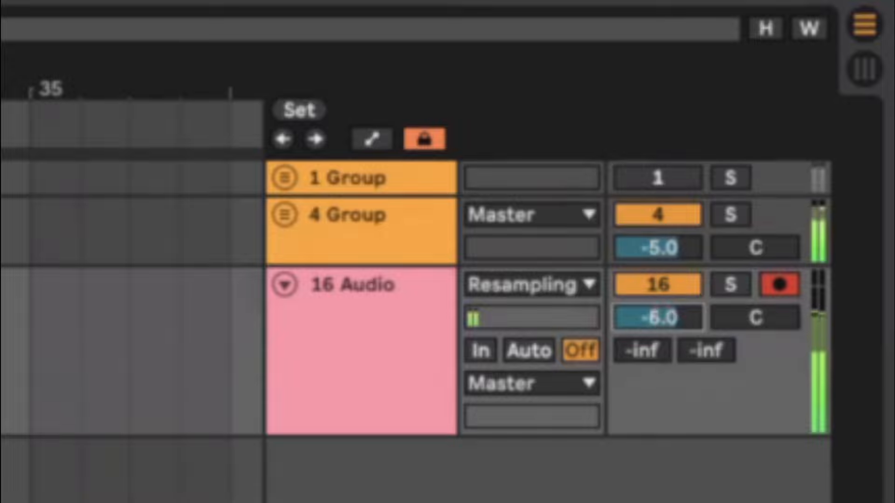
left_click_drag(658, 247, 658, 268)
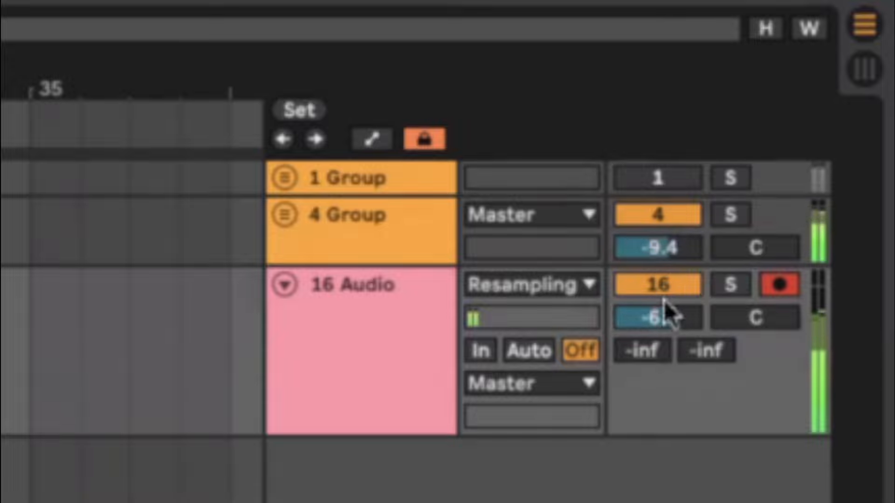
left_click_drag(667, 312, 671, 297)
left_click_drag(667, 249, 667, 257)
left_click(667, 284)
left_click(666, 279)
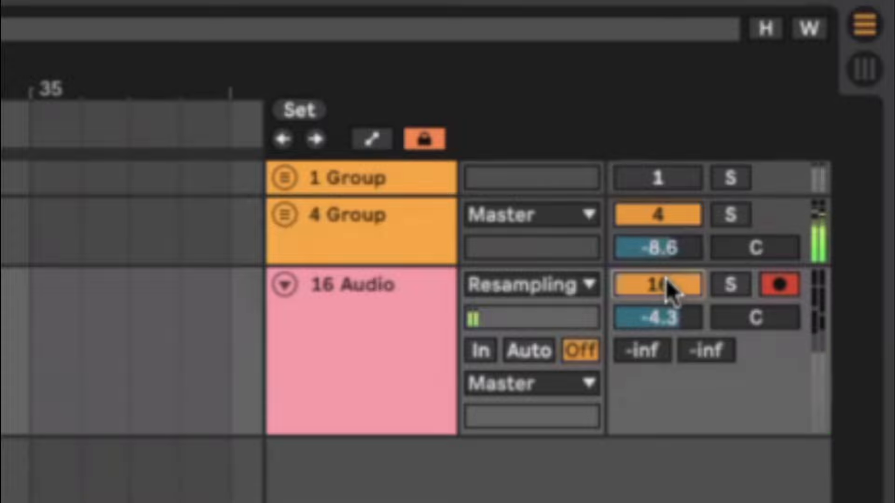
Step: Reactivate the kick group 1 and rebalance group 4 to -7.1 dB and track 16 to -3.4 dB, comparing with each muted
left_click(639, 178)
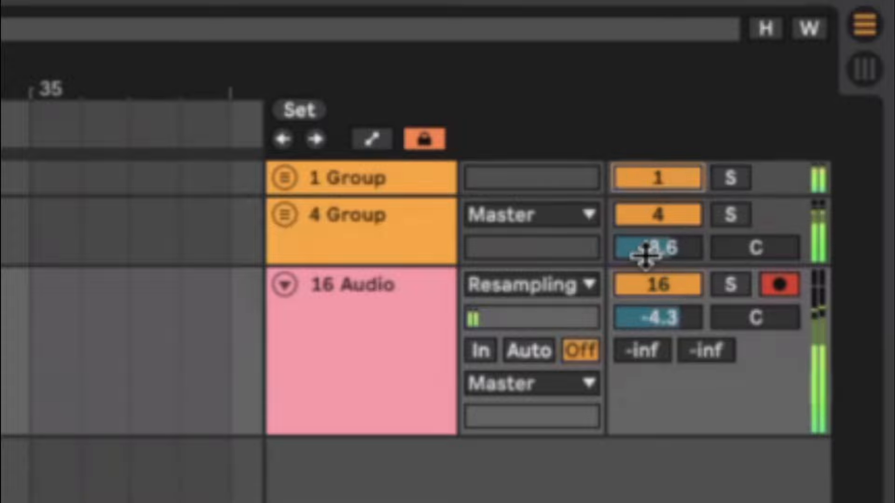
left_click_drag(658, 250, 657, 248)
left_click_drag(658, 314, 662, 315)
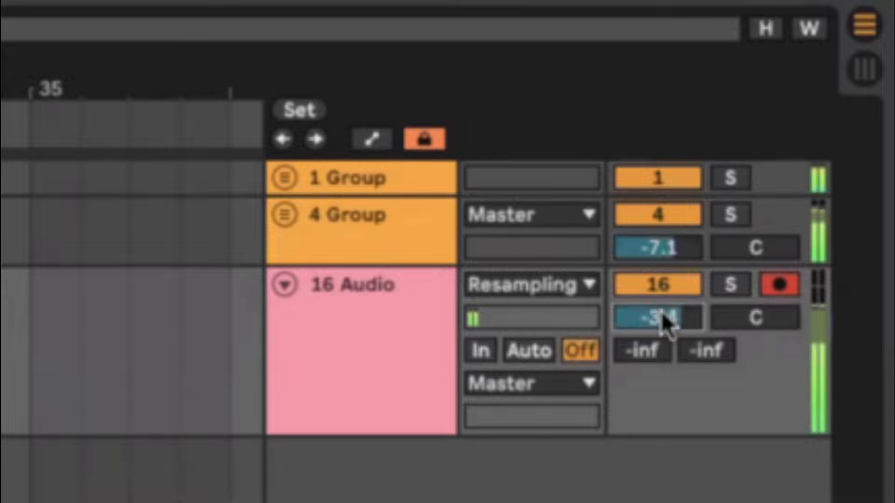
left_click(667, 277)
left_click(668, 277)
left_click(667, 207)
left_click(667, 207)
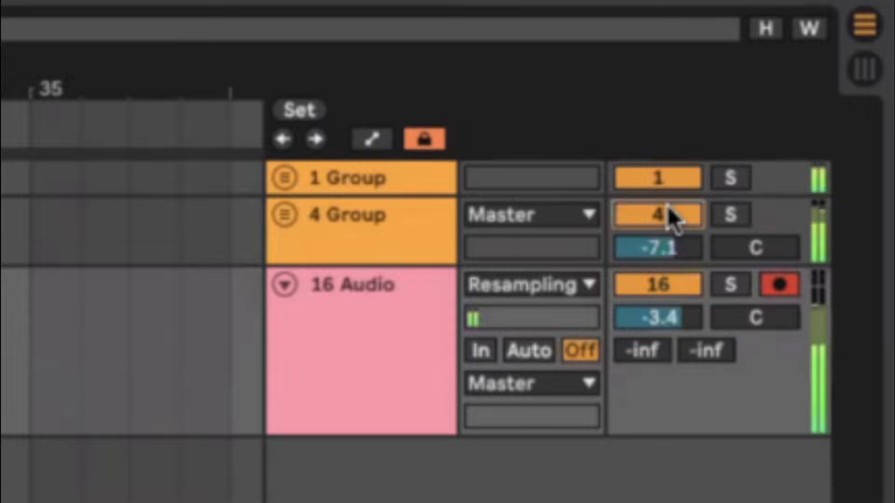
Step: Set group 4's volume to -6.4 dB while track 16 is muted, and reactivate track 16
left_click(658, 285)
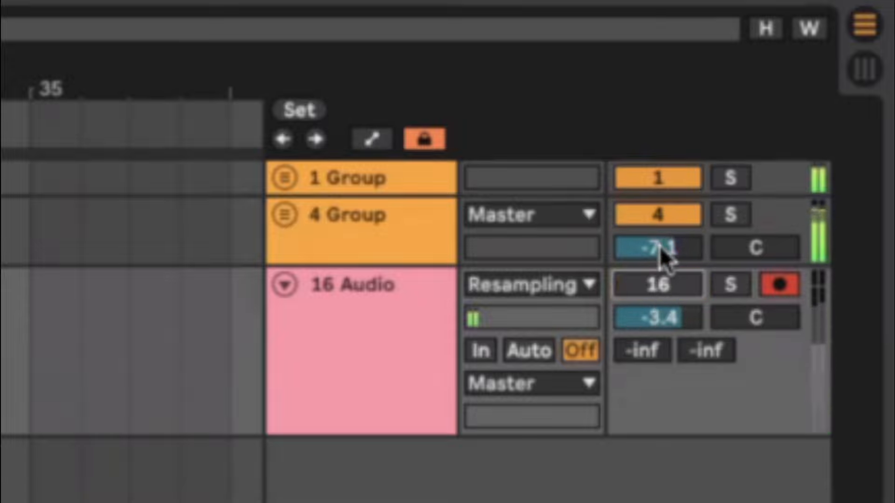
left_click_drag(660, 247, 659, 256)
left_click(659, 280)
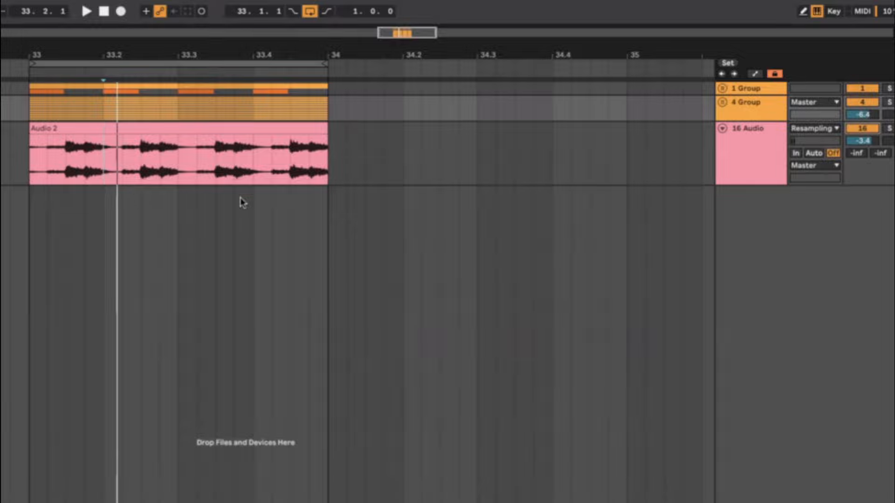
Step: Replay the groove from bar 33 and lower track 16 to -9.1 dB, comparing the mix with and without it
left_click(26, 165)
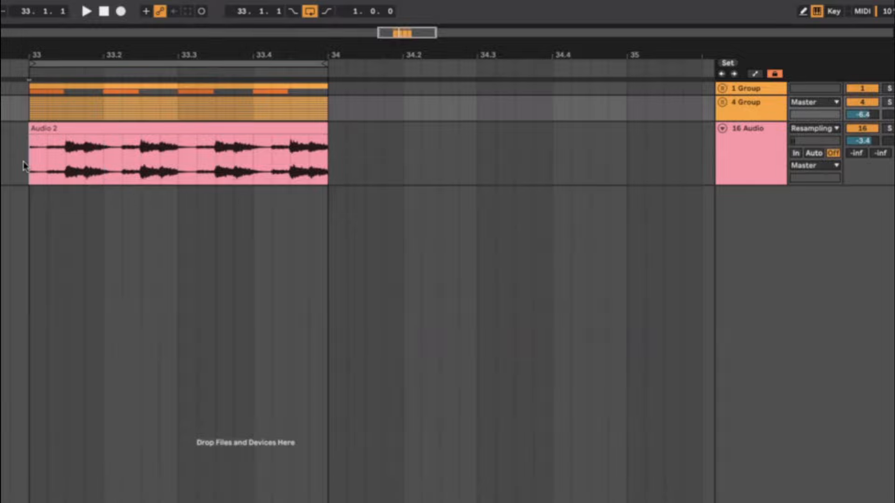
left_click(74, 153)
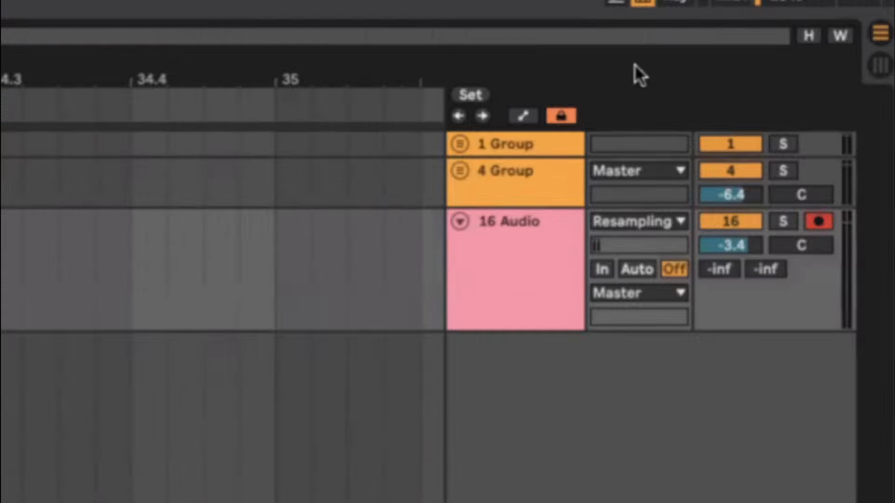
left_click(735, 221)
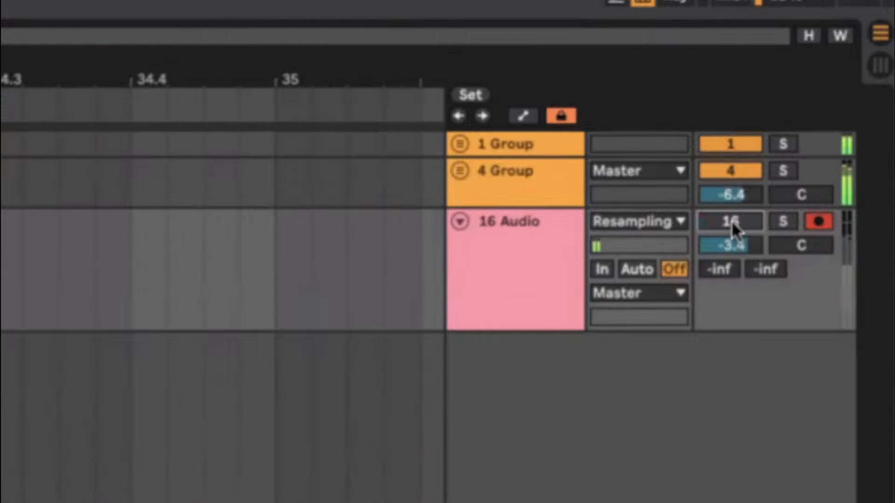
left_click(732, 223)
left_click_drag(731, 245, 730, 261)
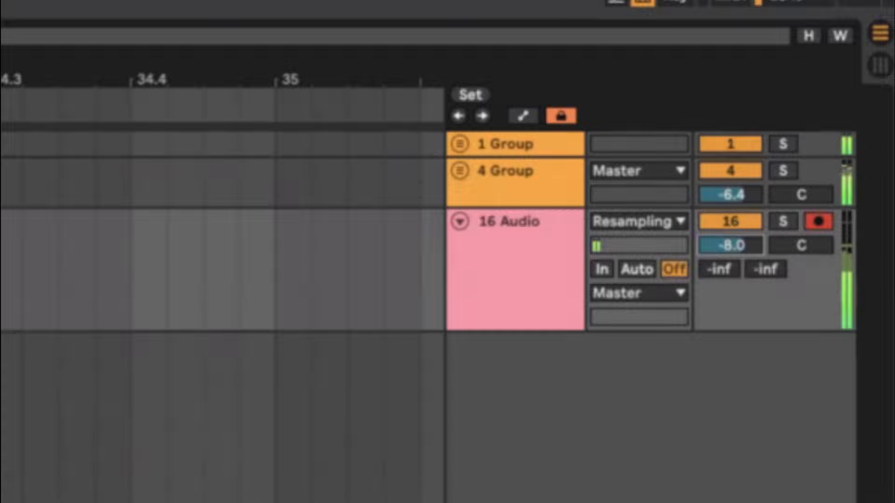
mouse_move(731, 246)
left_mouse_down()
mouse_move(730, 255)
mouse_move(739, 245)
left_mouse_up()
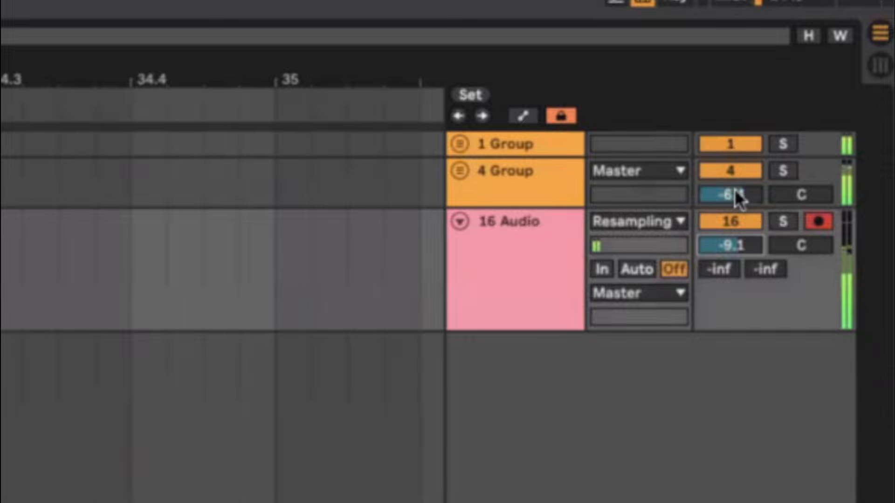
left_click(738, 223)
left_click(735, 219)
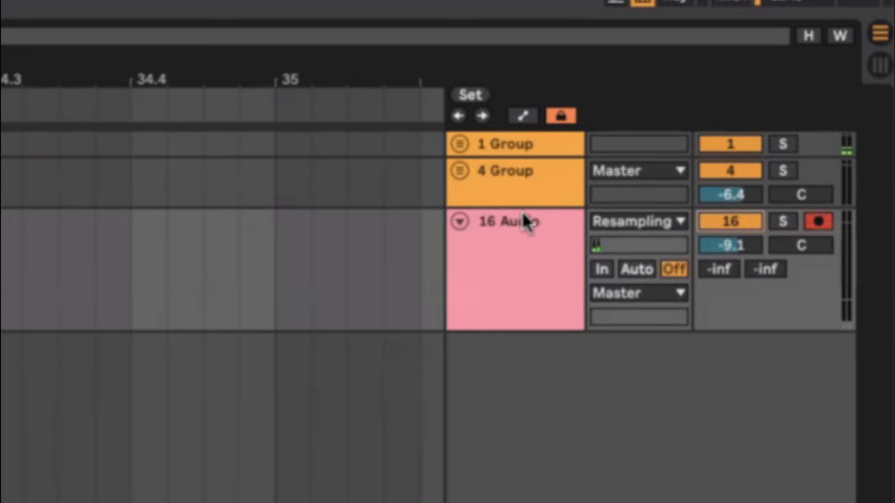
Step: Unfold group 4 to review its loop, reversed shot and kick layers, select track 16, and fold the group again
left_click(461, 172)
scroll(769, 176, "down", 5)
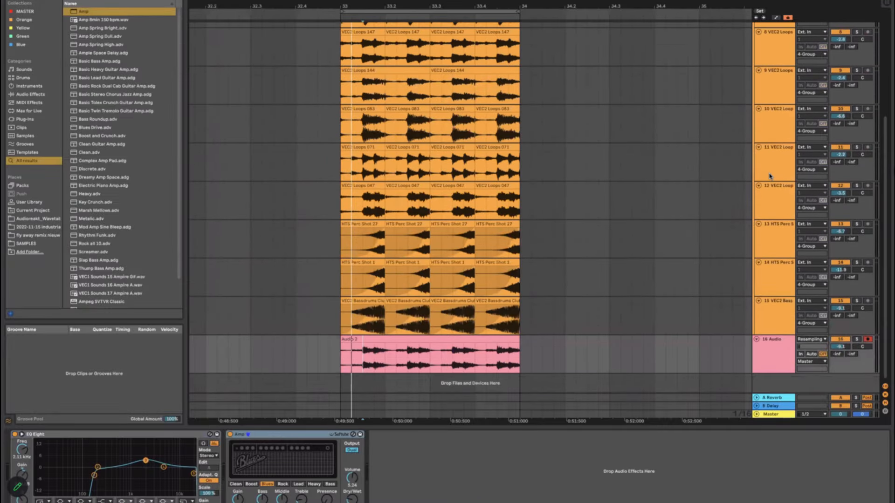
left_click(781, 362)
scroll(774, 187, "up", 5)
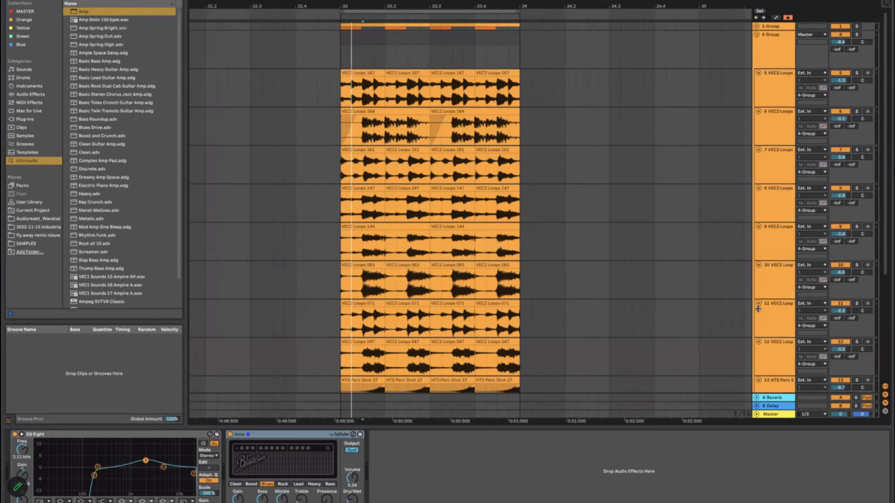
left_click(756, 34)
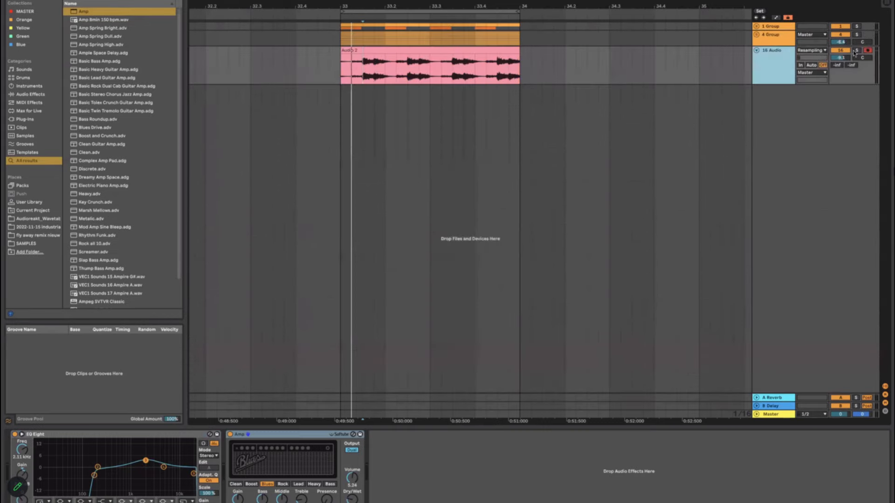
Step: Select and play the resampled one-bar clip on track 16, and set EQ Eight's band 1 high-pass to 163 Hz
left_click(366, 50)
key("space")
key("space")
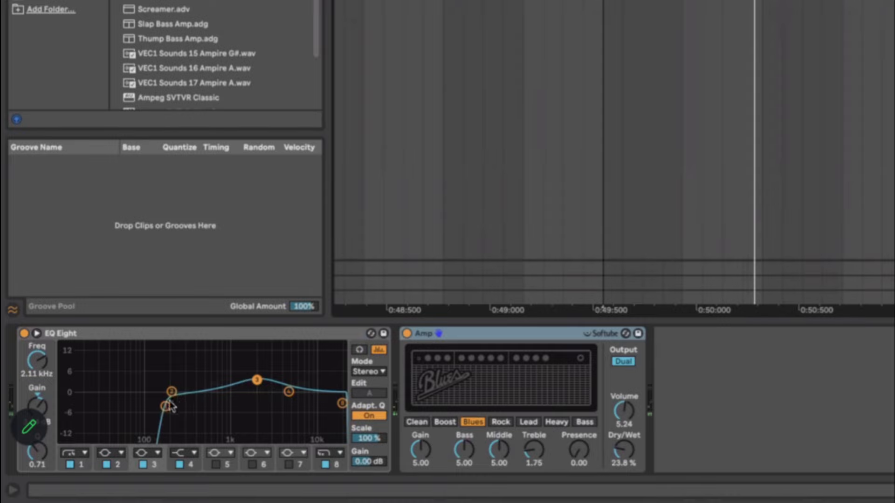
left_click(165, 406)
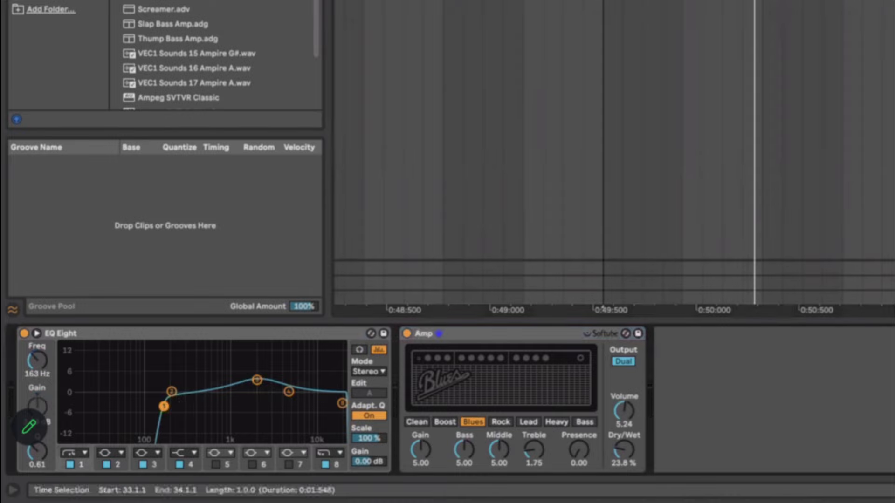
Step: Play the resampled clip on track 16, set its Beats warping to preserve 1/16, and lower its transient envelope
key("space")
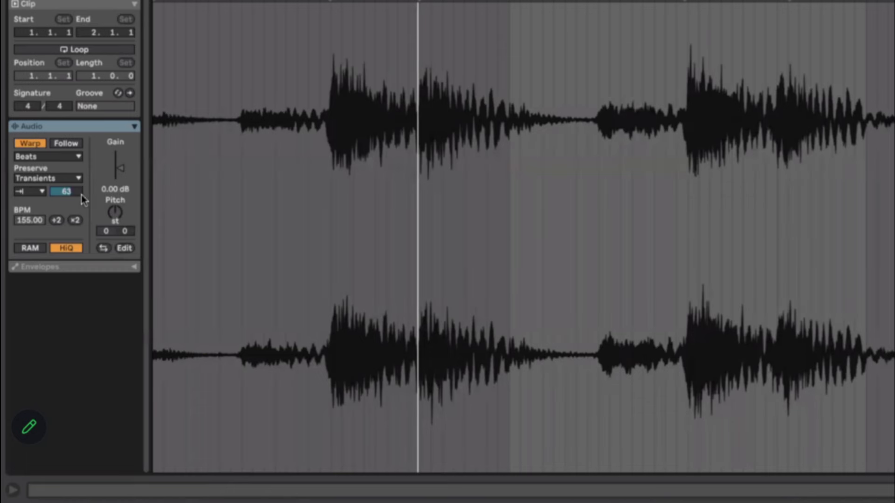
mouse_move(73, 192)
left_mouse_down()
mouse_move(73, 204)
mouse_move(72, 194)
left_mouse_up()
left_click(135, 184)
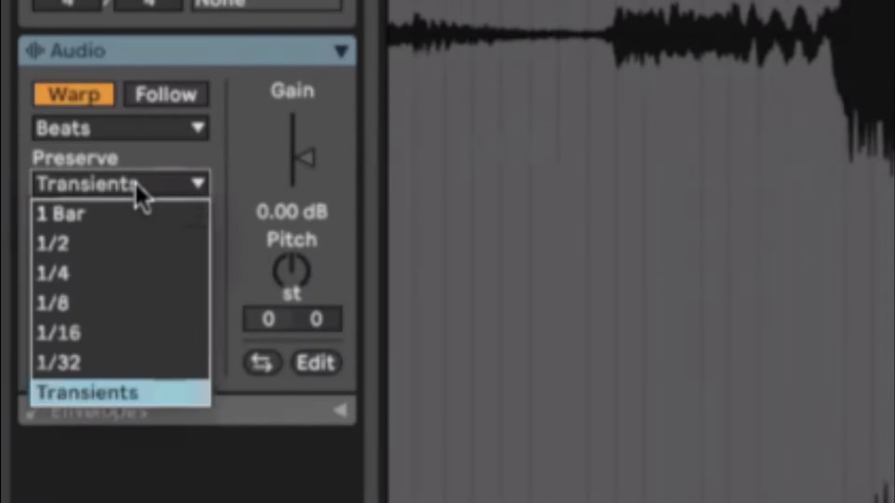
left_click(157, 189)
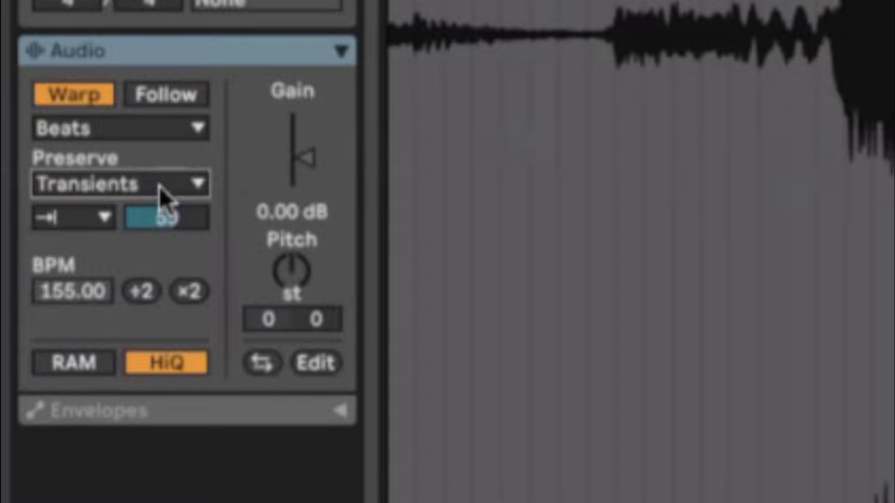
left_click(159, 186)
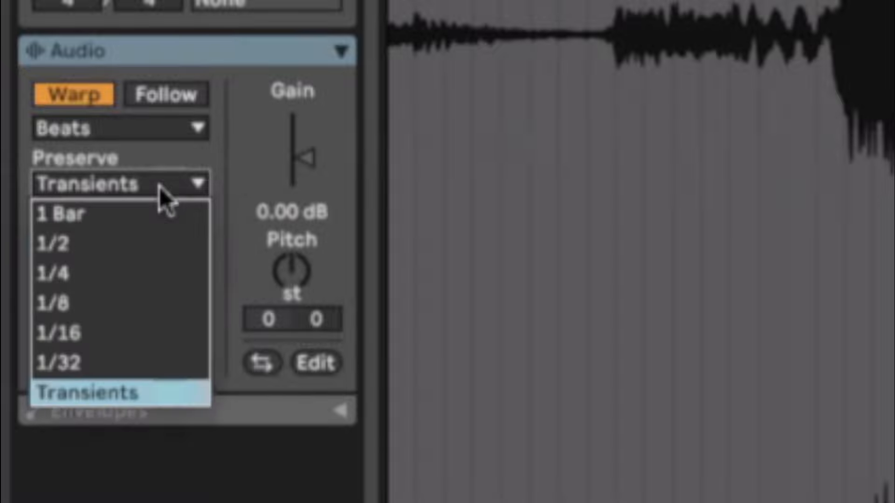
left_click(119, 320)
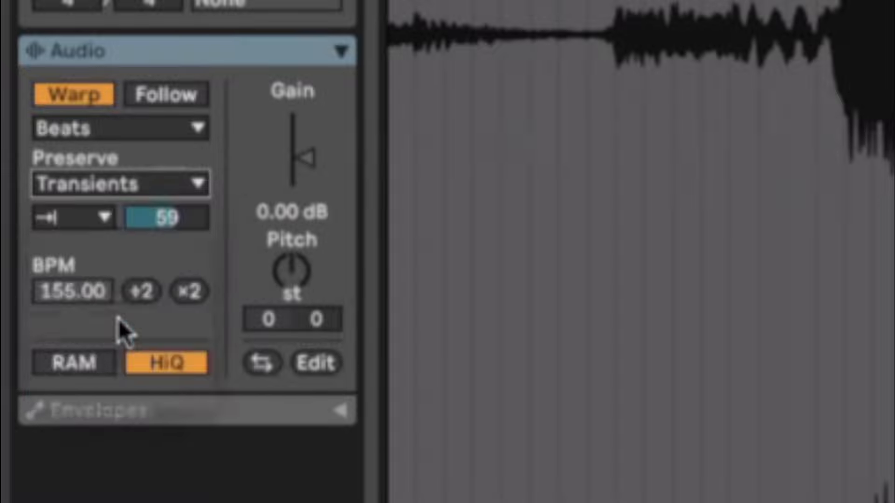
left_click(122, 187)
left_click(96, 181)
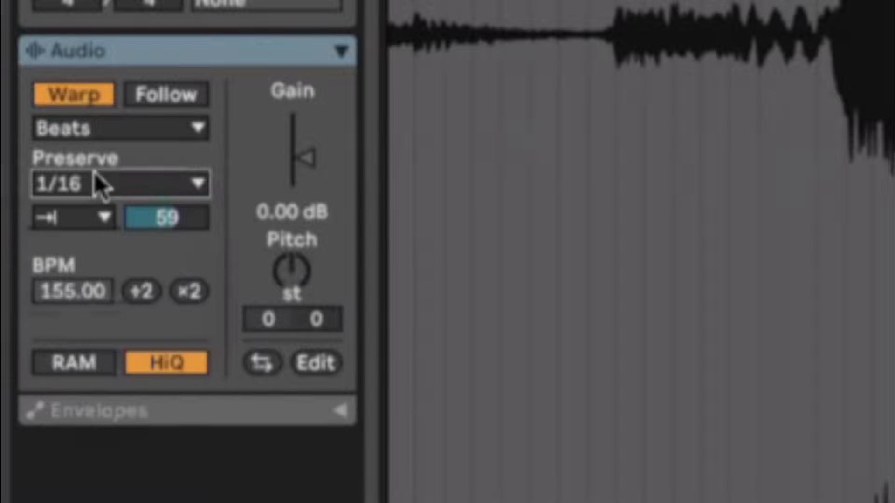
left_click_drag(166, 215, 166, 233)
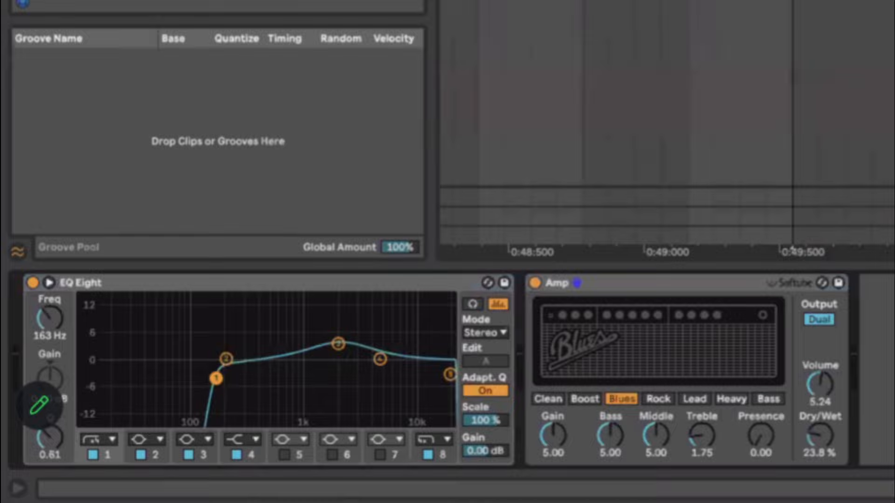
Step: Slightly boost EQ Eight's band 4 high shelf at 5.05 kHz, and compare group 4 in solo with and without track 16
left_click(380, 358)
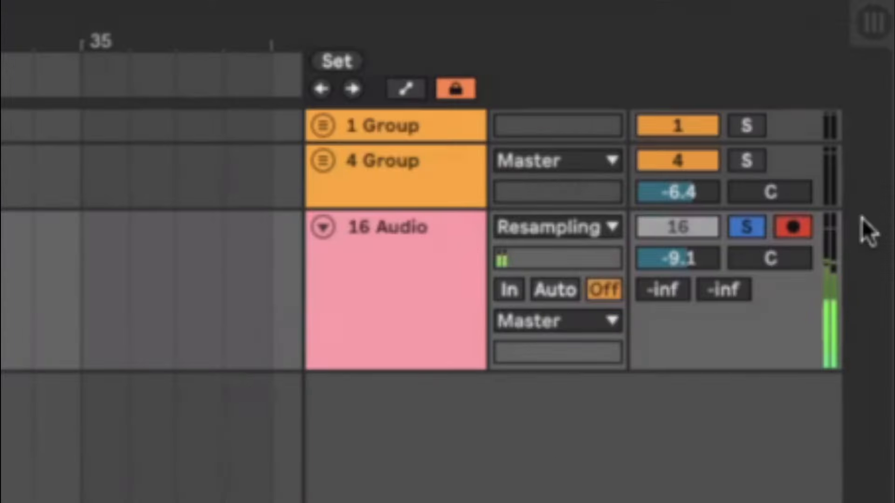
left_click(746, 162)
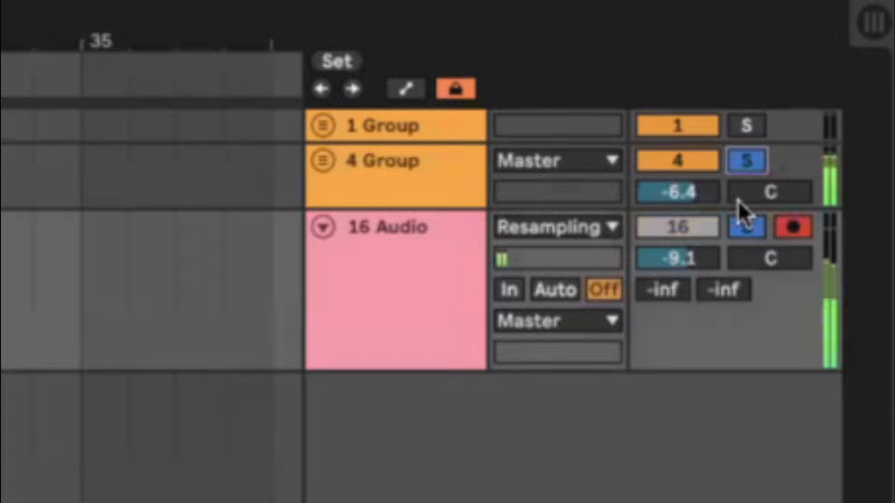
left_click(746, 227)
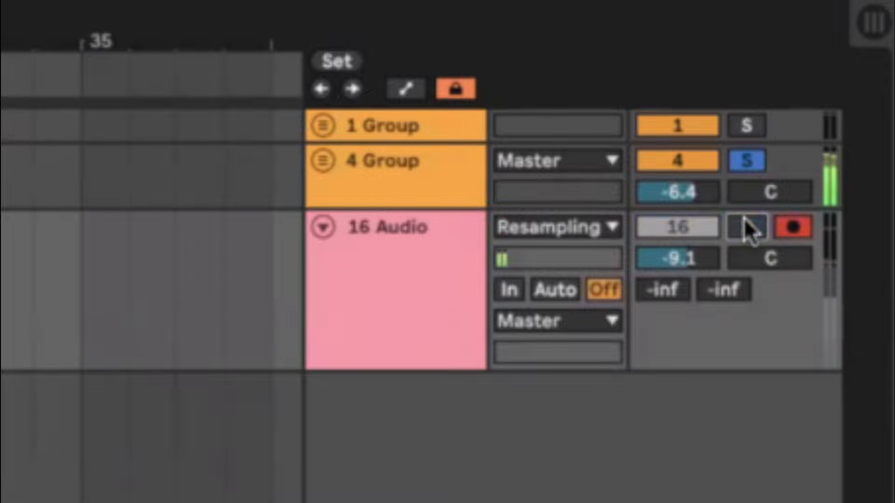
left_click(745, 223)
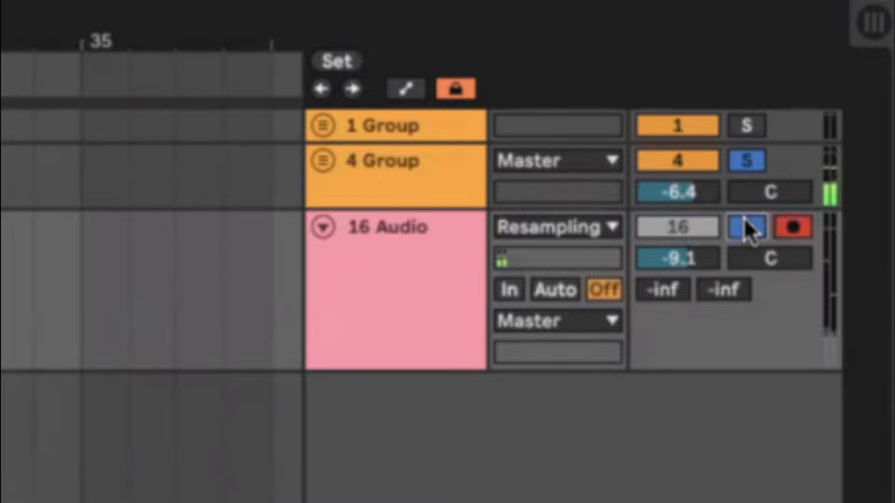
left_click(745, 224)
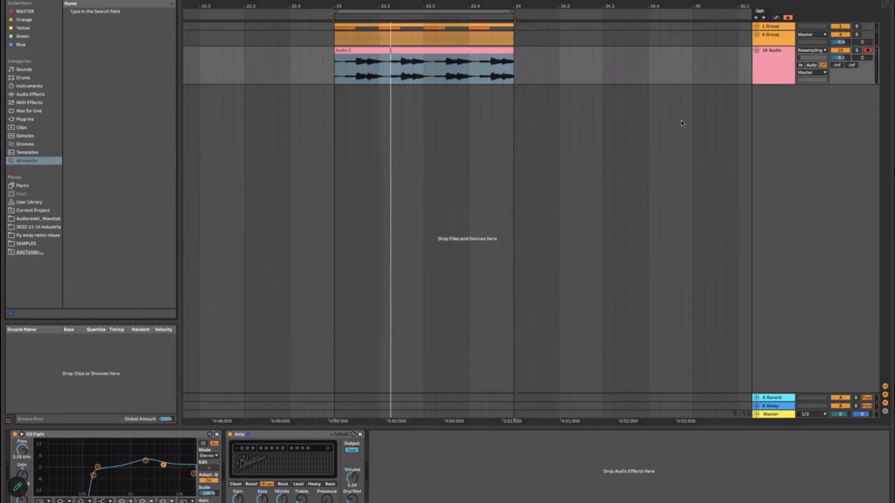
Step: Unfold group 4, select track 16, and place the insert marker at the start of its resampled clip at bar 33
left_click(756, 35)
scroll(775, 176, "down", 5)
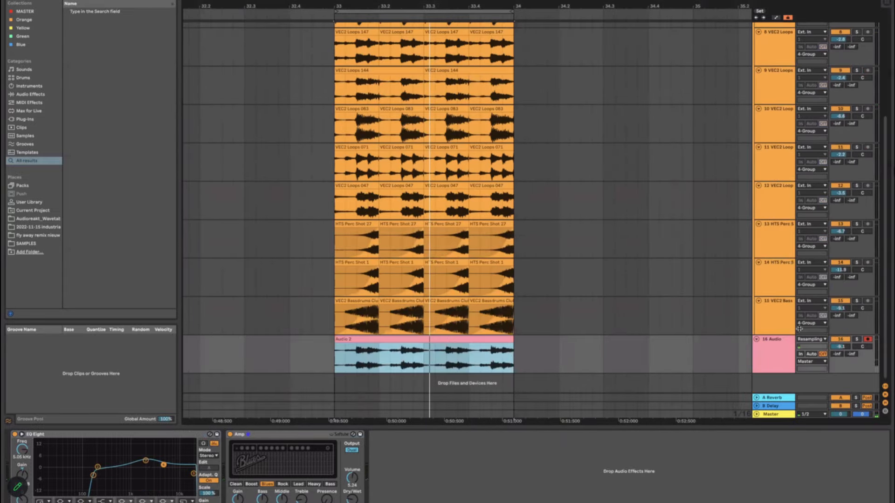
left_click(774, 353)
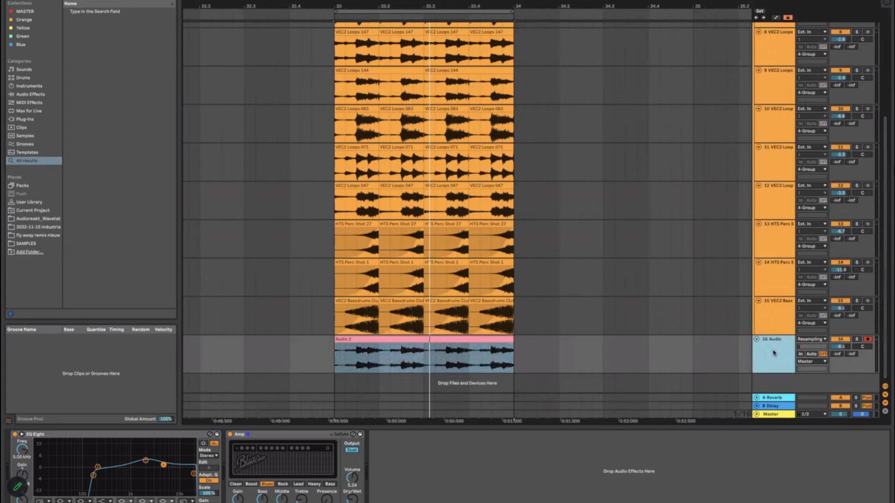
left_click(393, 361)
left_click(337, 361)
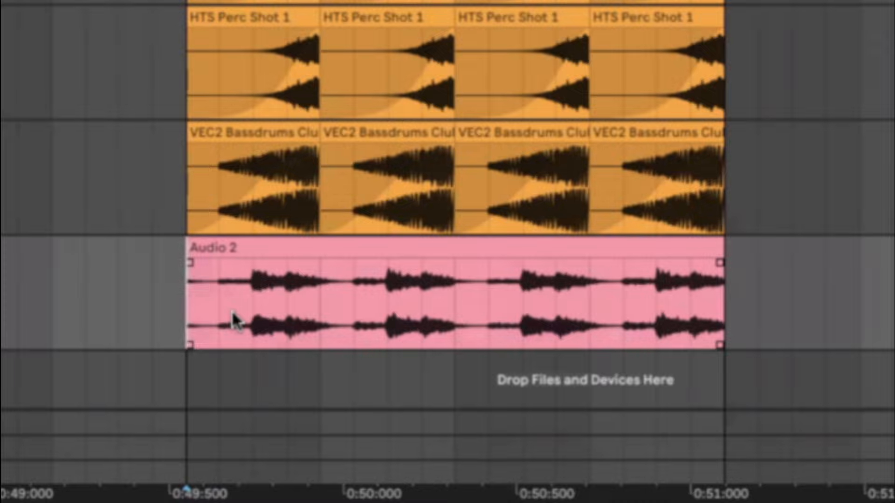
Step: Examine the resampled clip's first sixteenth against the group 4 layers, and select the range from 34.1.3 to 34.2.3 on group 4
scroll(232, 256, "up", 10)
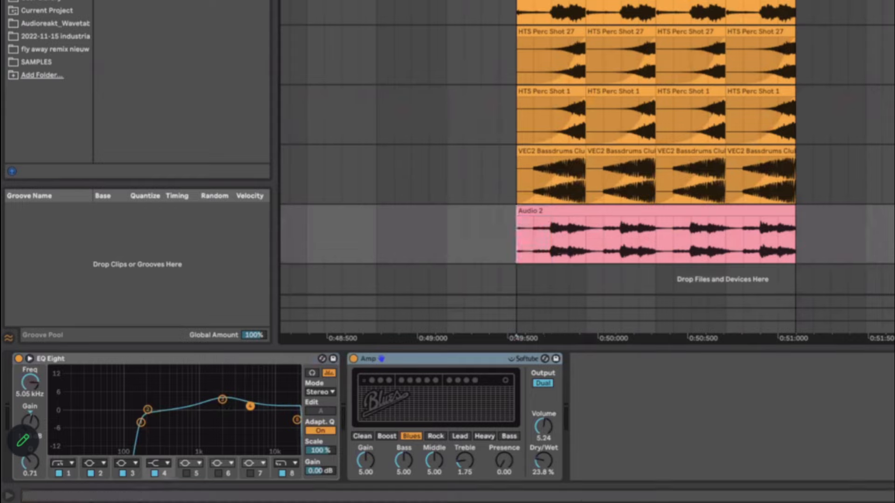
left_click_drag(518, 251, 535, 252)
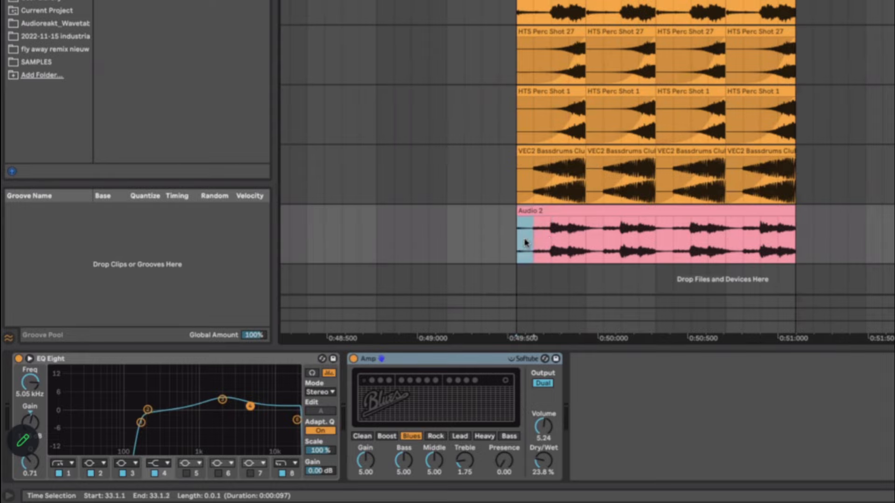
left_click(525, 242)
scroll(550, 219, "up", 5)
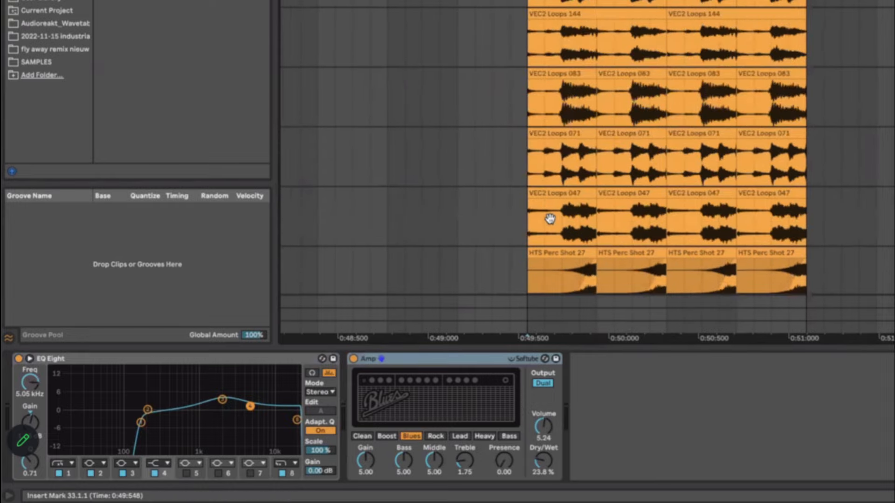
scroll(550, 219, "up", 2)
scroll(550, 219, "down", 10)
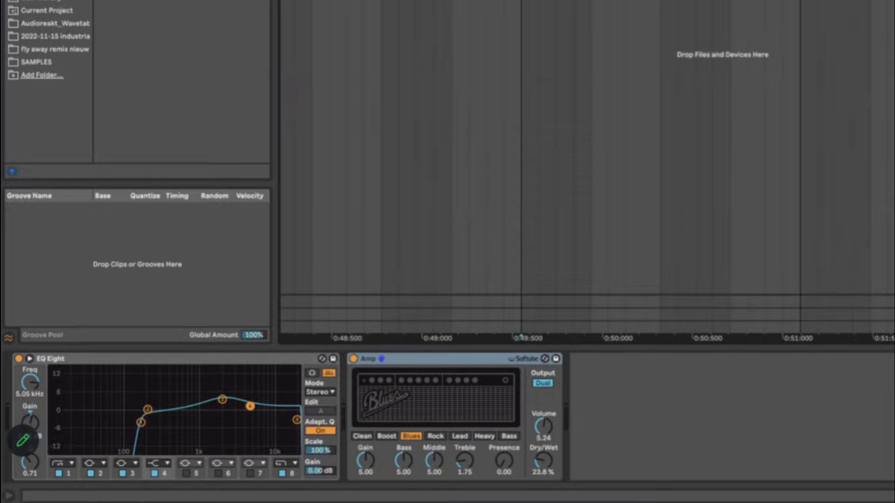
left_click(892, 140)
left_click_drag(836, 2, 887, 2)
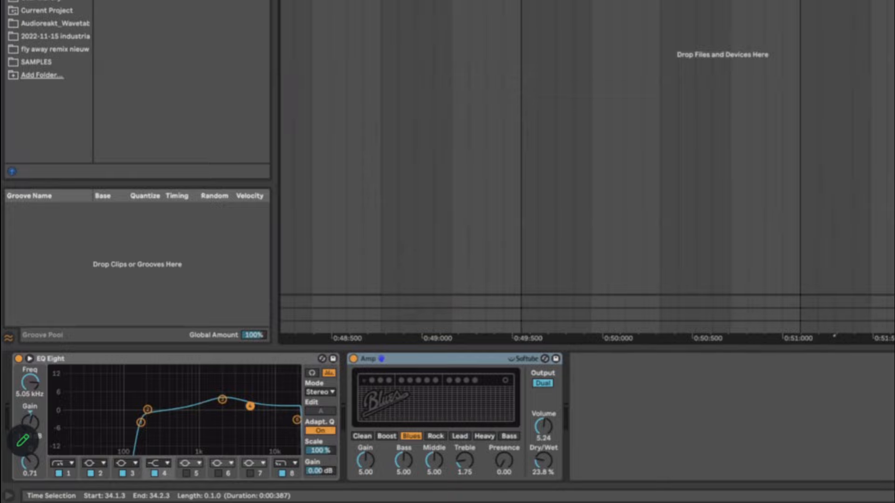
left_click_drag(835, 2, 892, 2)
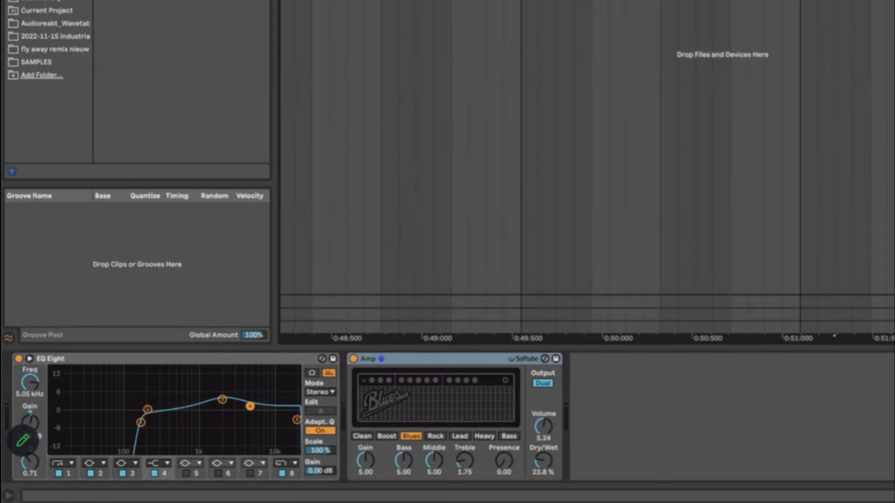
Step: Review group 4's layers and its Kickstart 2 device, and return the insert marker to bar 33 on track 16
left_click(757, 35)
left_click(771, 35)
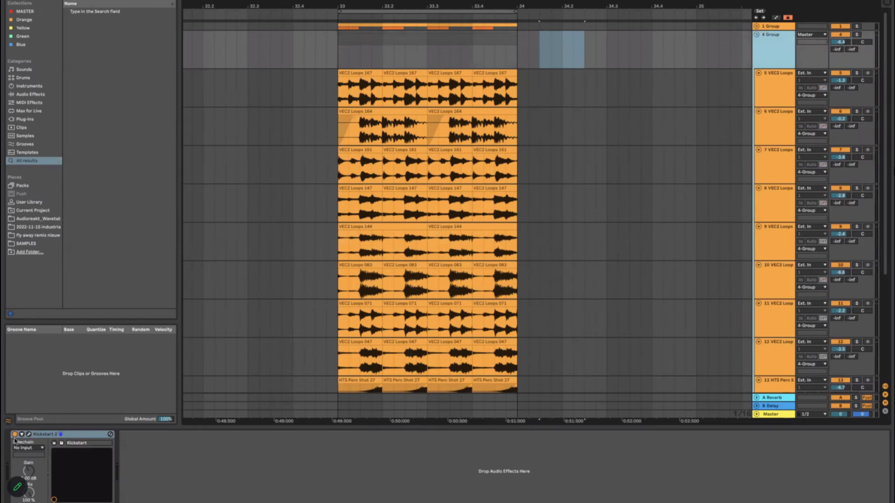
left_click(756, 35)
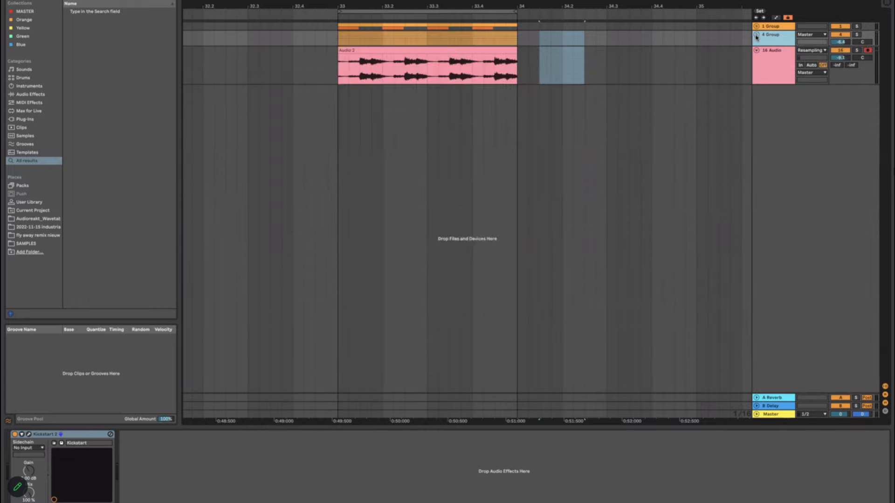
left_click(494, 32)
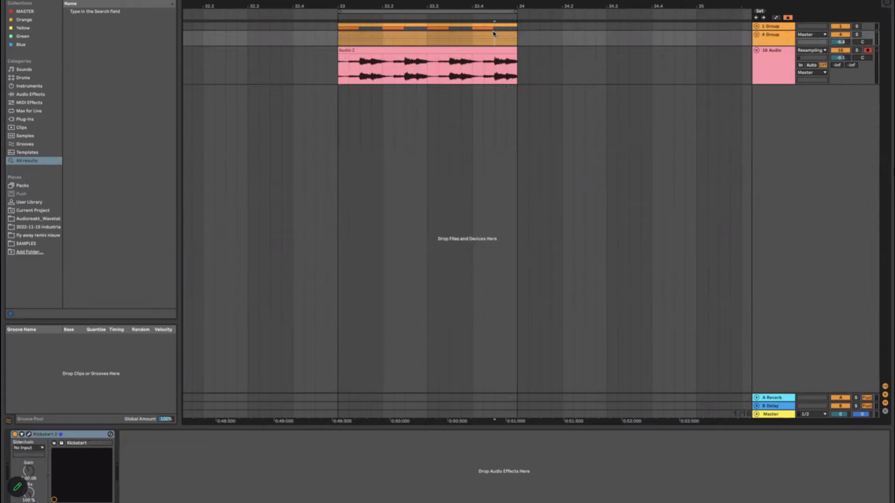
left_click(757, 37)
left_click(756, 35)
left_click(757, 35)
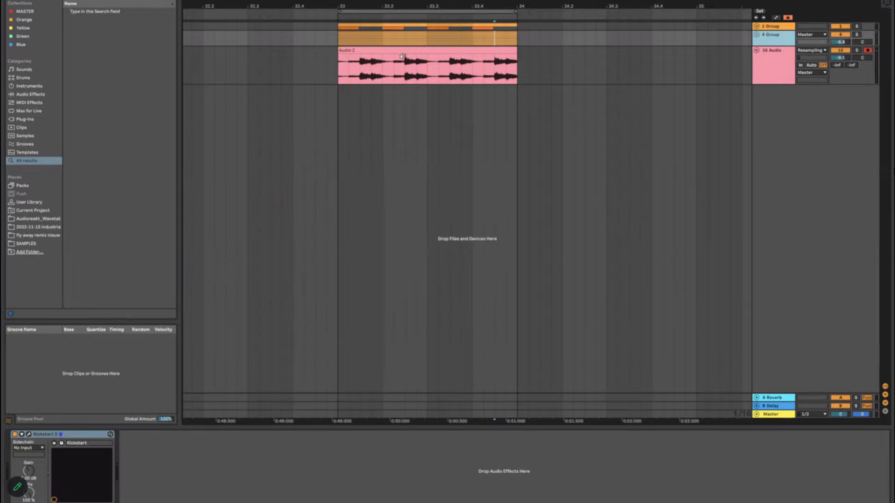
left_click(341, 80)
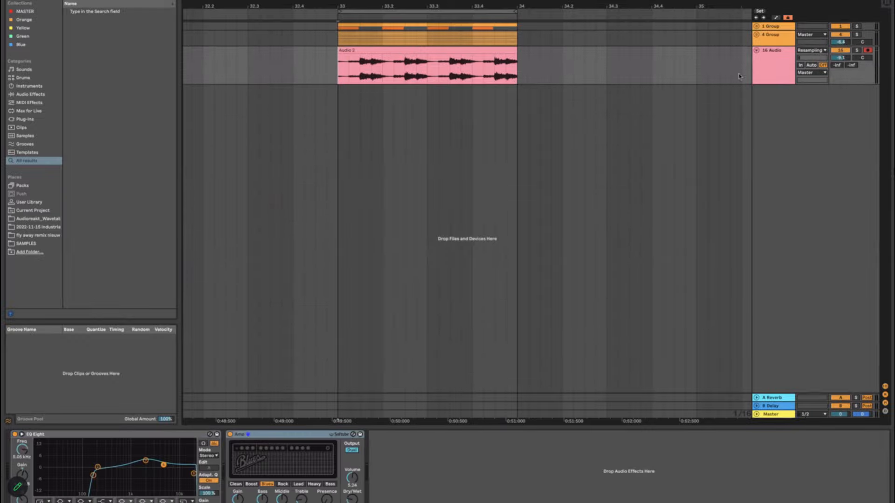
Step: Unfold groups 4 and 1, select kick track 2, and examine the bass drum effect chain with Utility and the sidechained Compressor
left_click(758, 37)
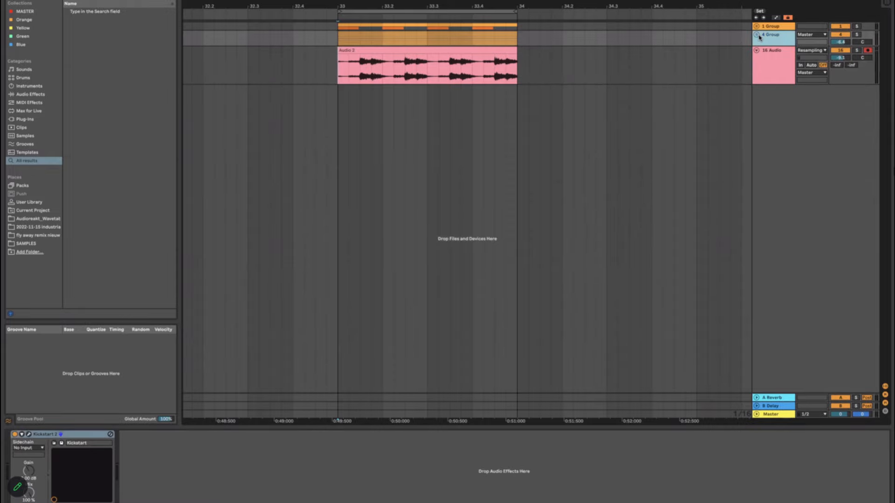
left_click(757, 35)
left_click(757, 27)
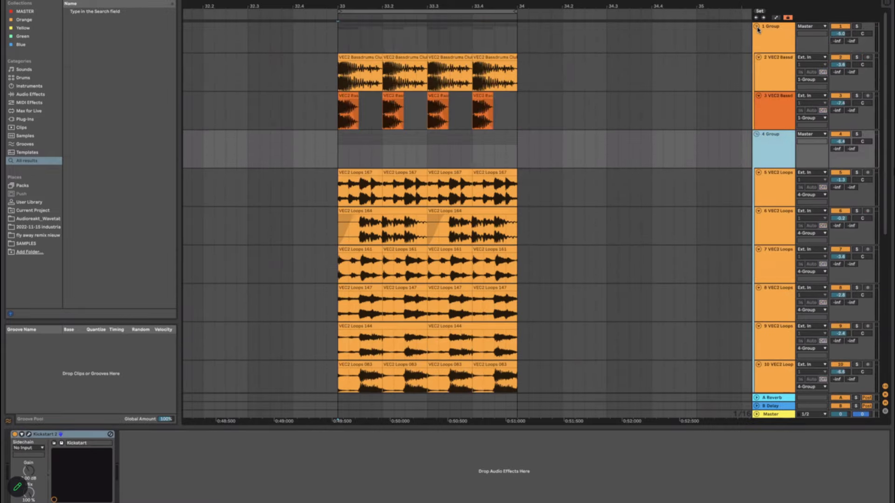
left_click(770, 76)
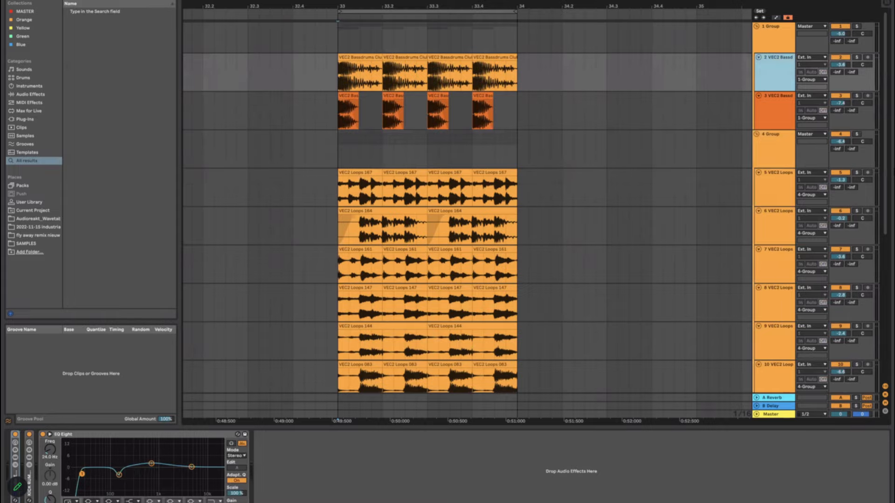
double_click(16, 473)
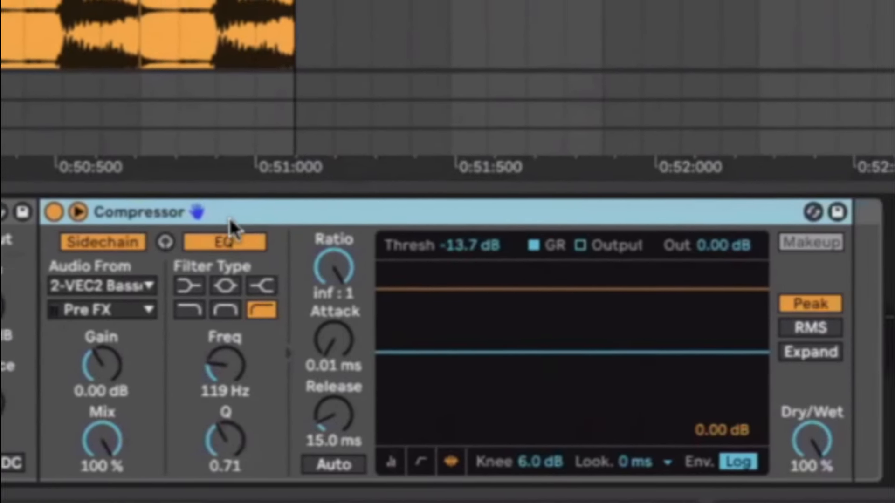
scroll(347, 261, "left", 5)
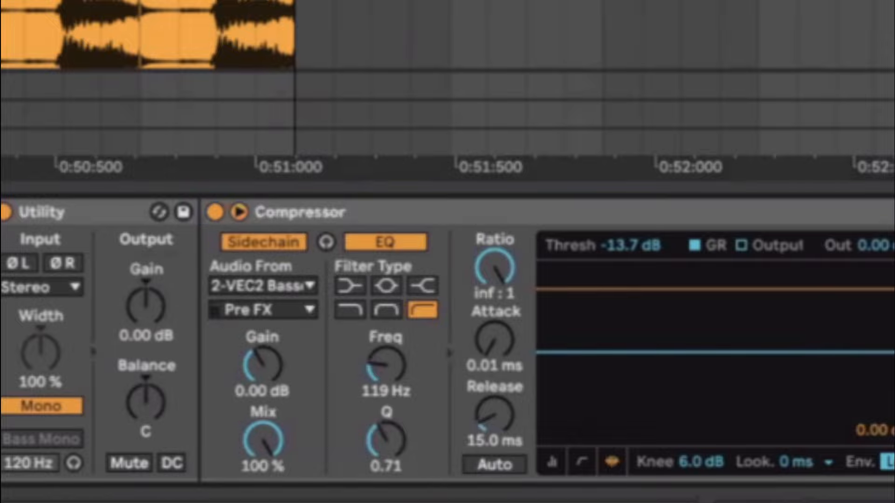
Step: Examine the device chain on the first bassdrum track, including the rumble rack's Delay and sidechained Compressor
scroll(881, 361, "right", 20)
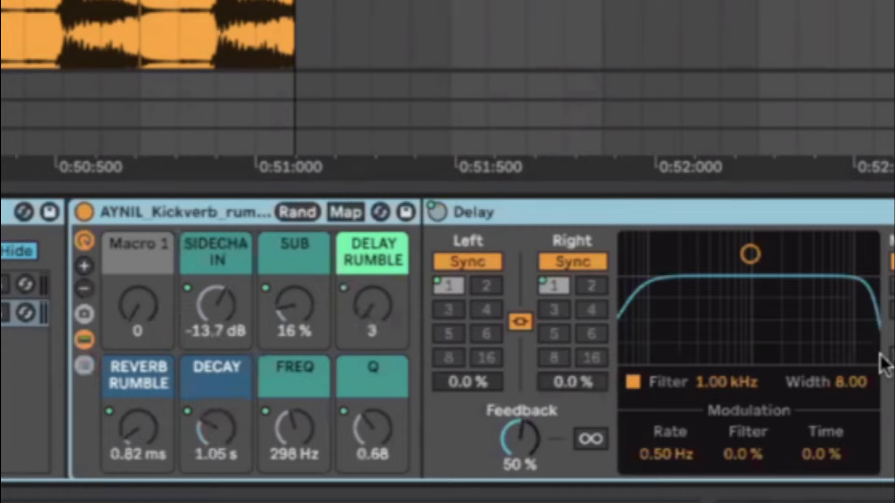
scroll(798, 245, "right", 2)
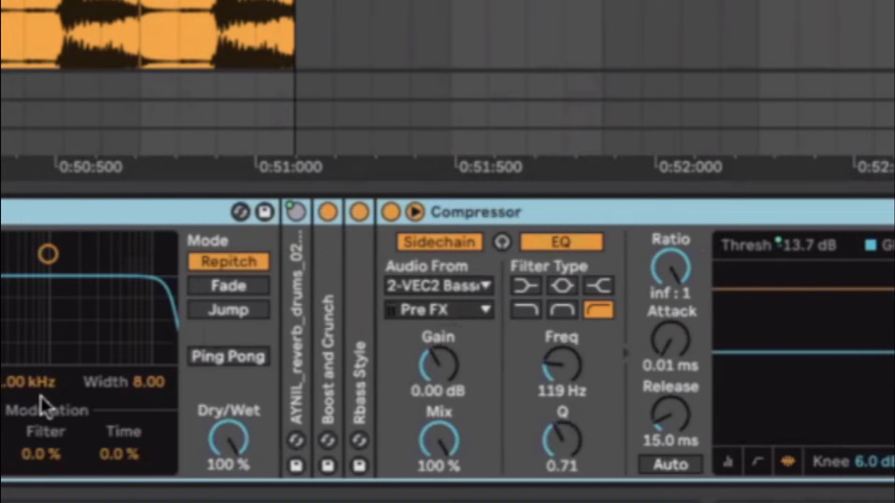
scroll(447, 338, "left", 4)
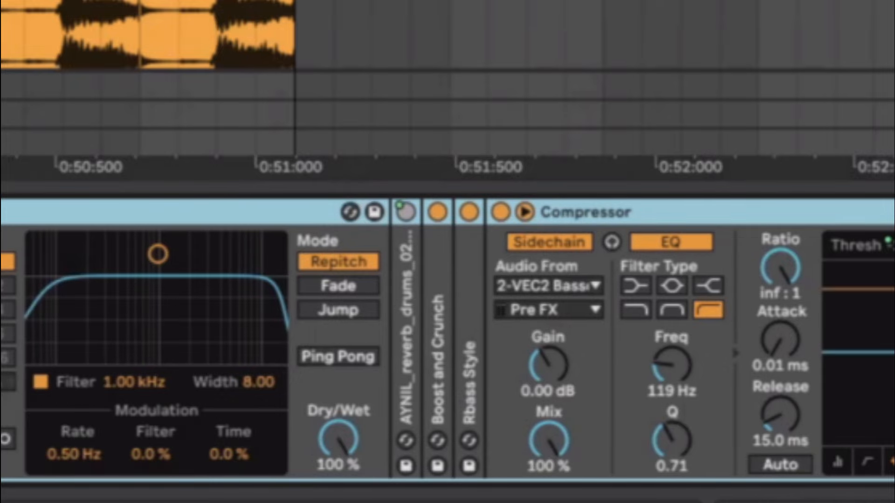
scroll(189, 466, "left", 12)
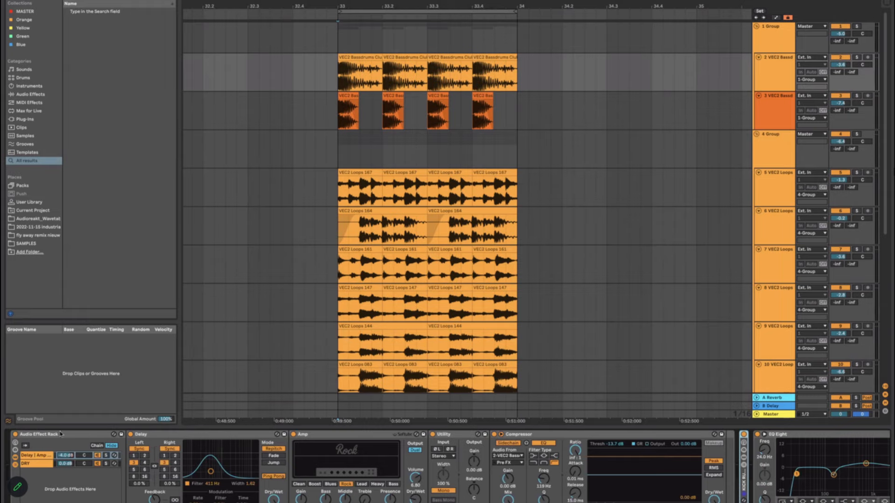
scroll(71, 436, "right", 20)
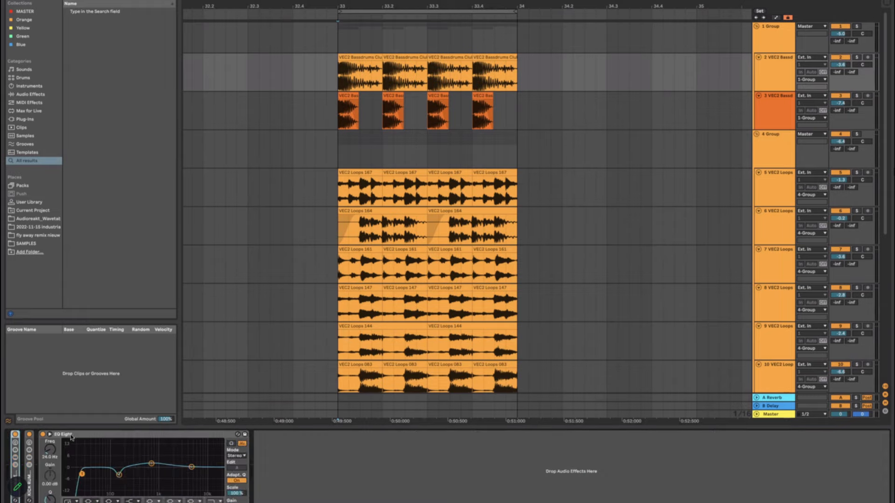
Step: Play the arrangement from bar 33 in 4 Group and look over the loop tracks
left_click(338, 145)
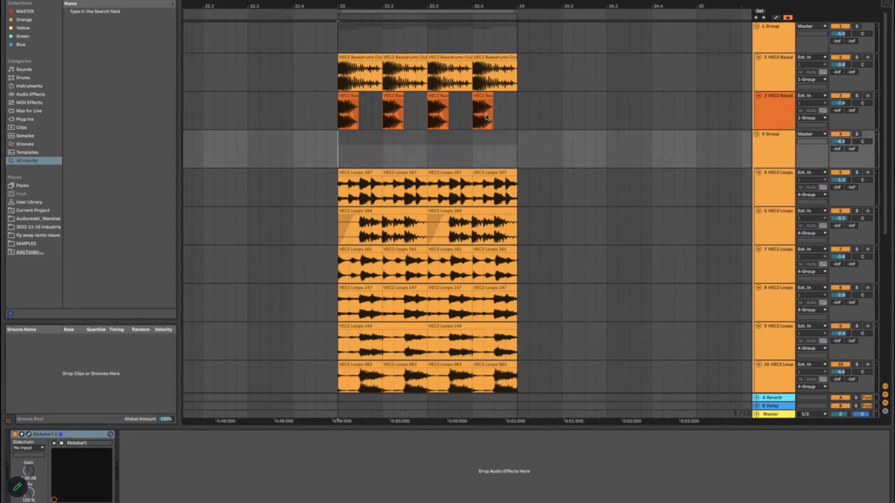
key("space")
key("space")
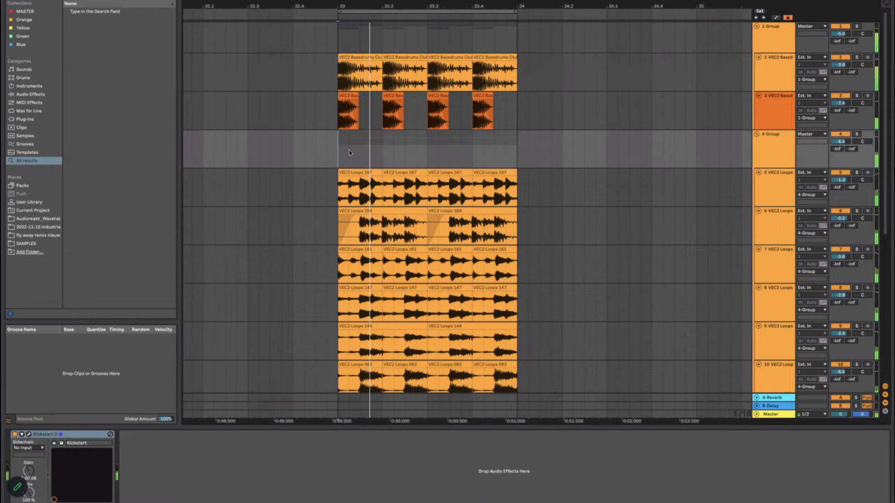
scroll(350, 152, "down", 10)
scroll(350, 153, "up", 10)
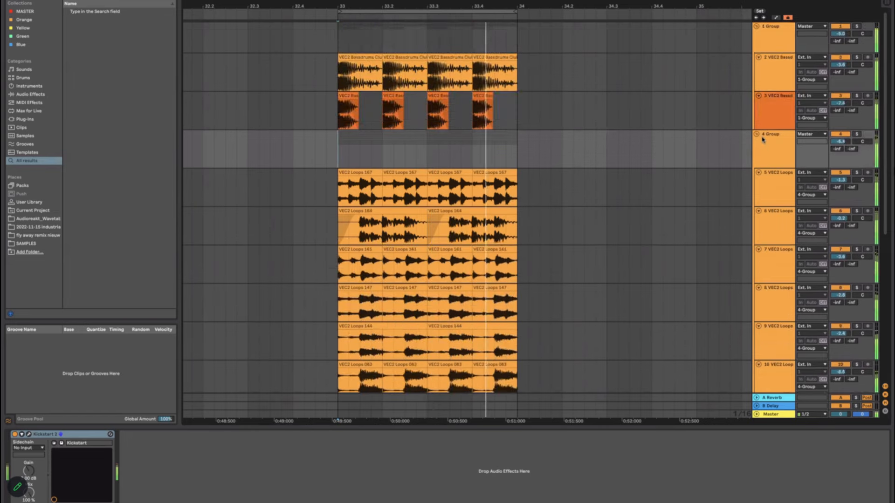
Step: Collapse 4 Group and stop playback
left_click(757, 134)
key("space")
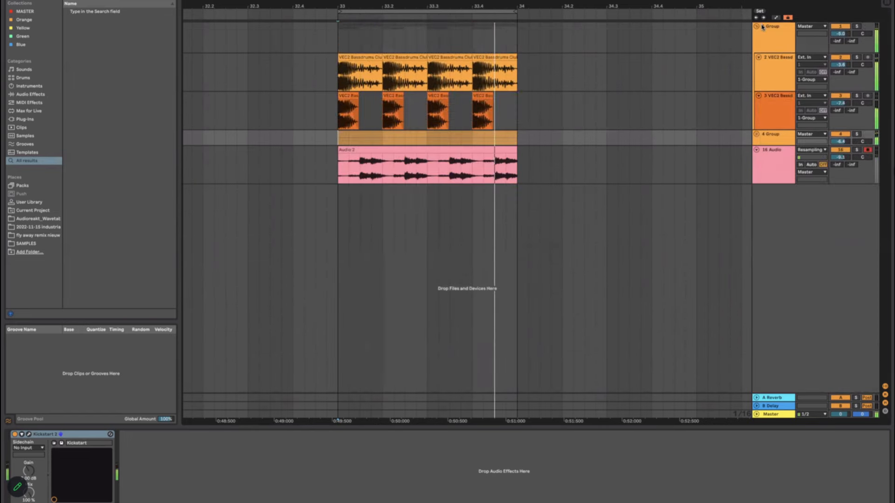
left_click(771, 139)
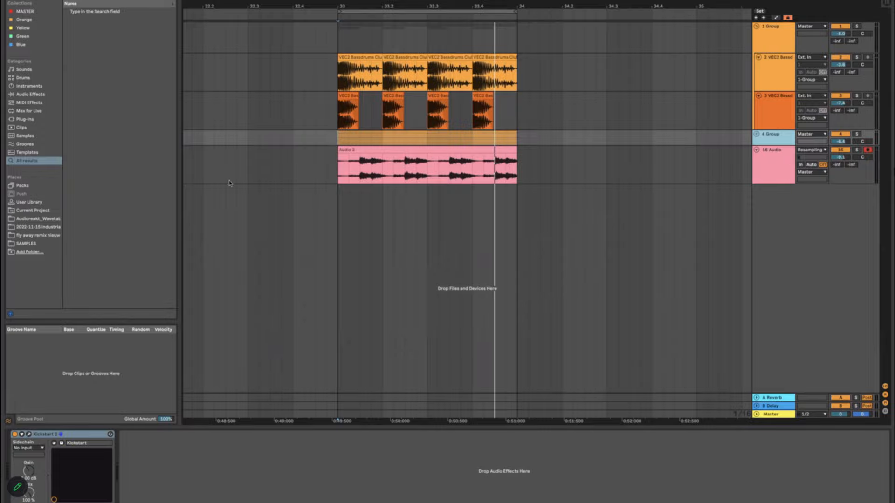
left_click(309, 107)
type("a")
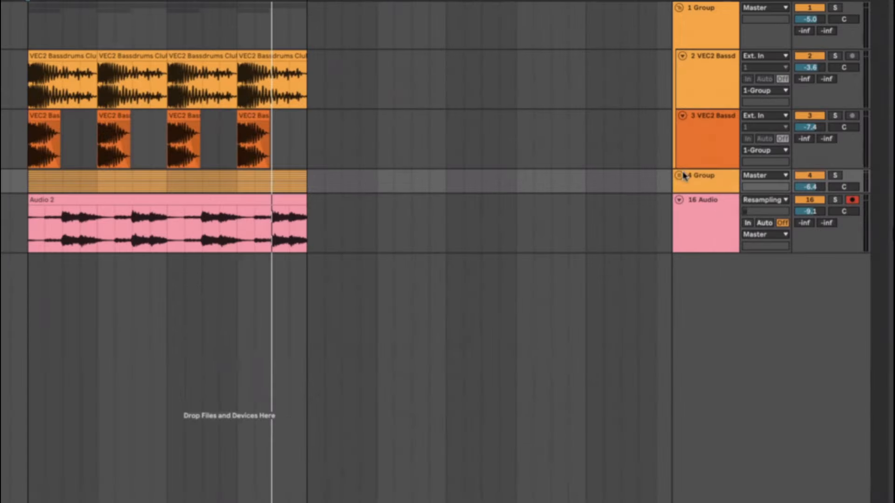
Step: Expand 4 Group to show its loop tracks, then solo the group and play it
left_click(679, 176)
left_click(680, 184)
left_click(679, 178)
left_click(679, 177)
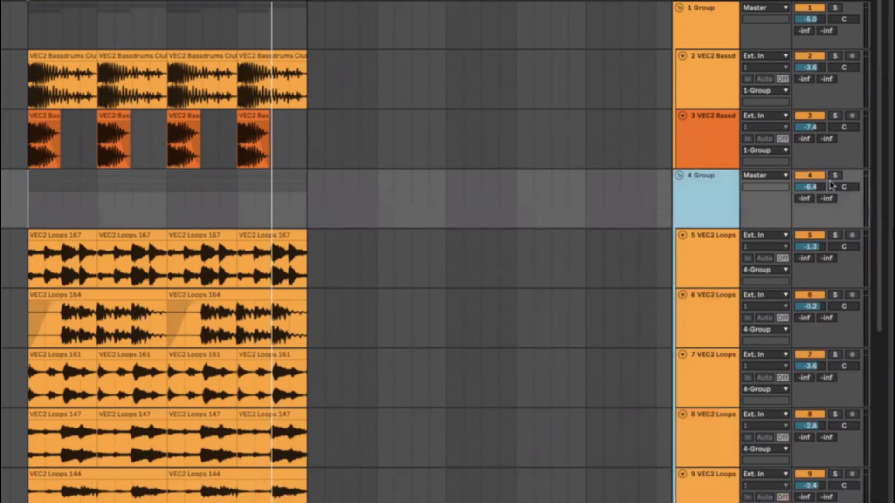
left_click(835, 176)
key("space")
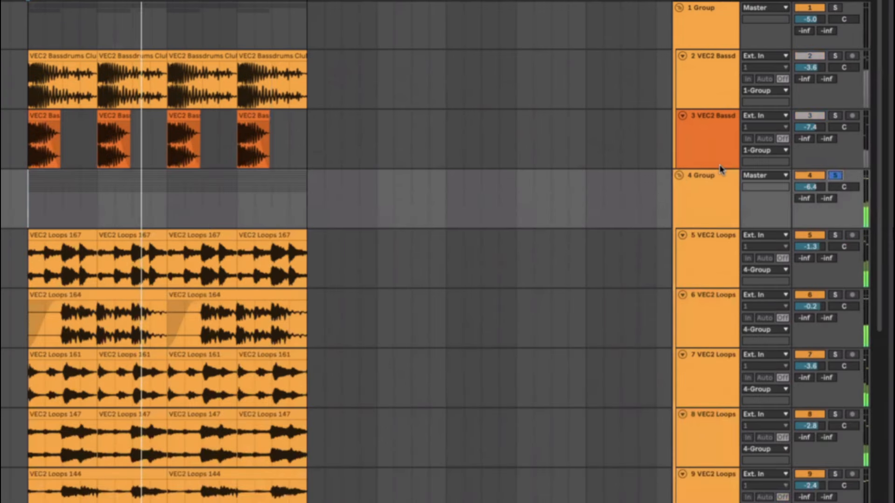
Step: Combine 1 Group and 4 Group into a new parent group
left_click(718, 177)
left_click(705, 30, "shift")
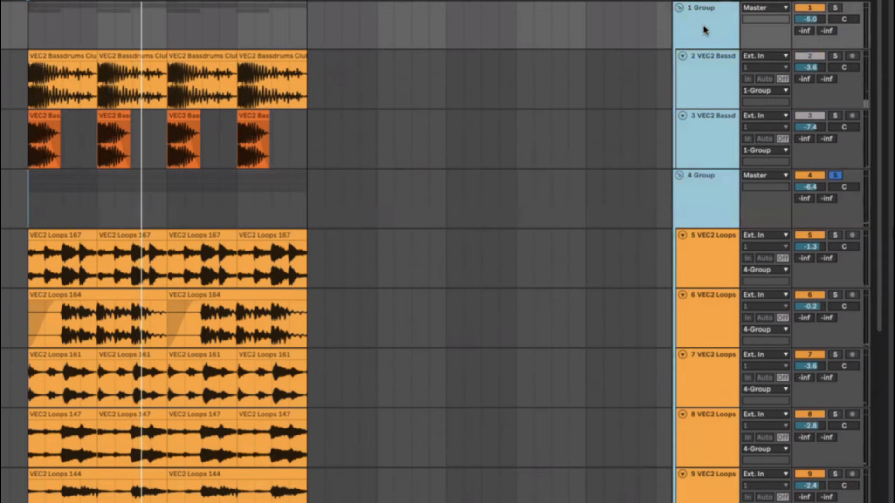
key("super+g")
left_click(715, 91)
left_click(704, 66)
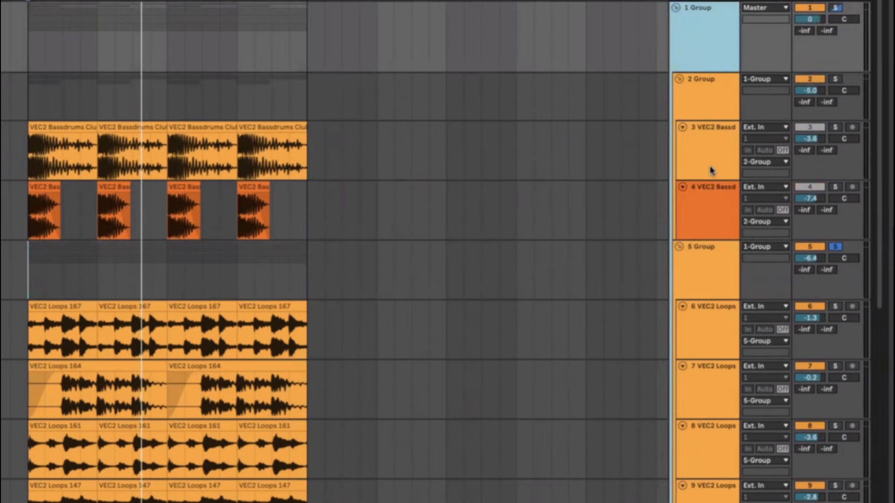
Step: Find the Amp effect with the search term "amp" and insert it before Kickstart 2 on the loops group
left_click(705, 277)
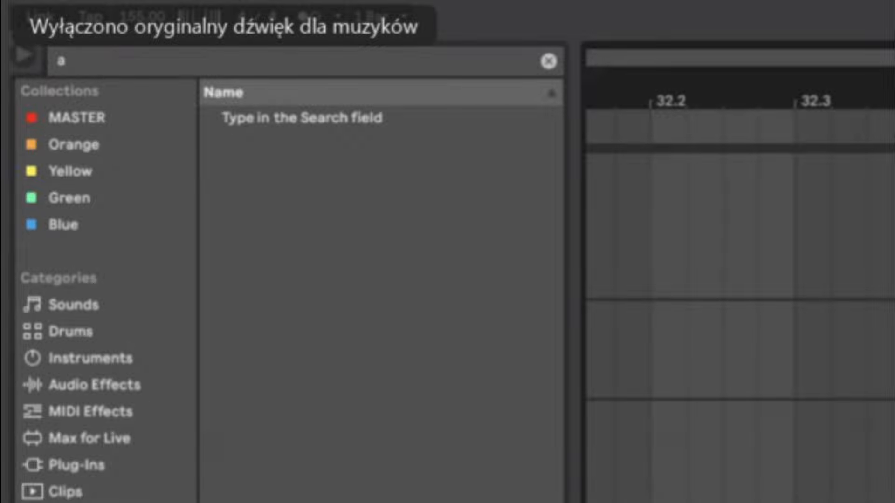
left_click(441, 49)
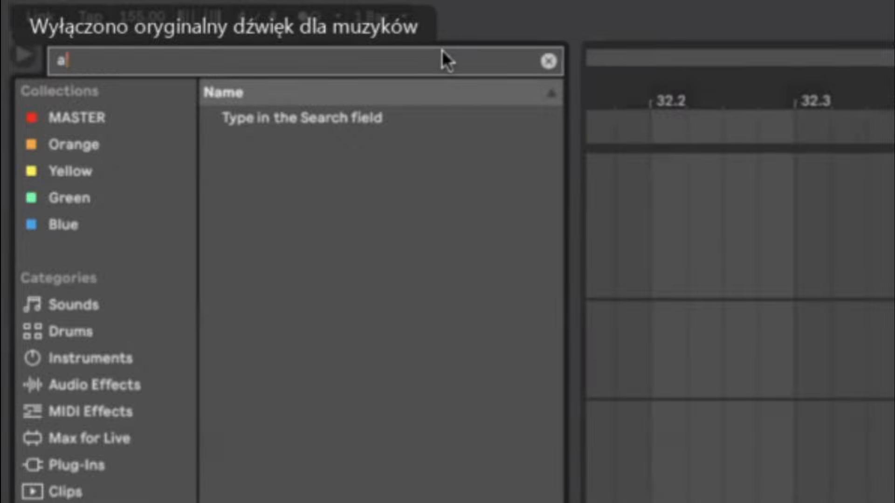
type("mp")
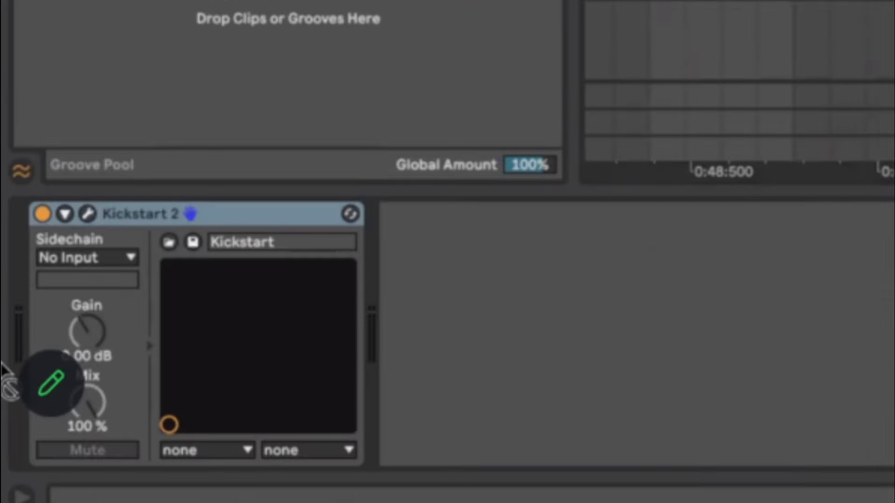
left_click_drag(3, 368, 42, 350)
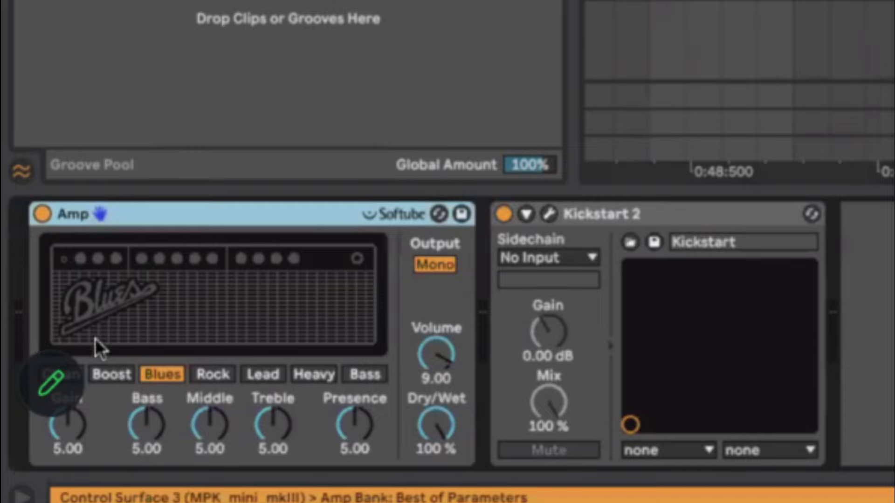
Step: Set the Amp to the Heavy model with Treble 1.83, Dry/Wet 31% and Dual output
left_click(312, 372)
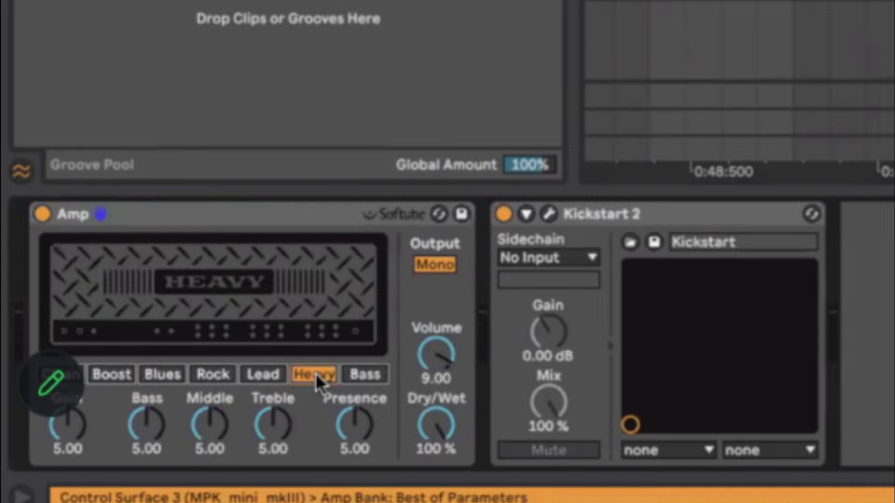
left_click_drag(286, 423, 286, 468)
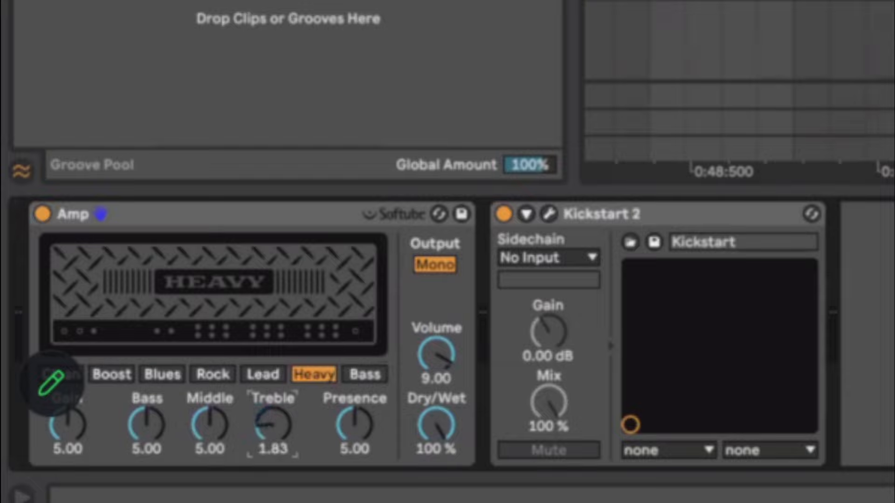
left_click_drag(427, 434, 427, 502)
left_click(439, 269)
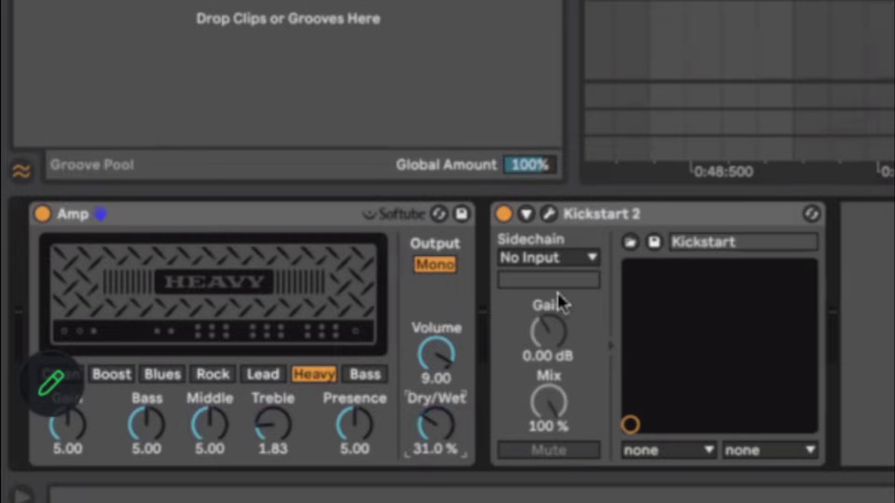
left_click(202, 214)
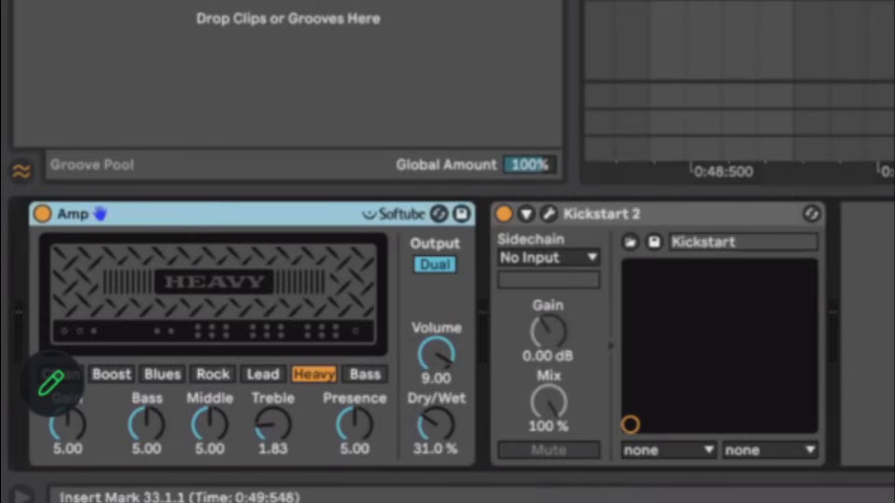
Step: Play the loops and set the Amp's Volume to 2.78 and its Dry/Wet to 27%
left_click(736, 42)
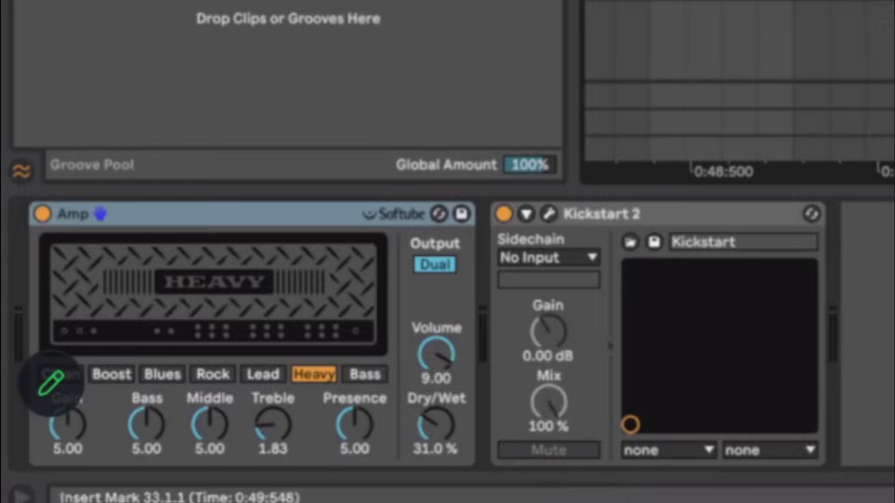
key("space")
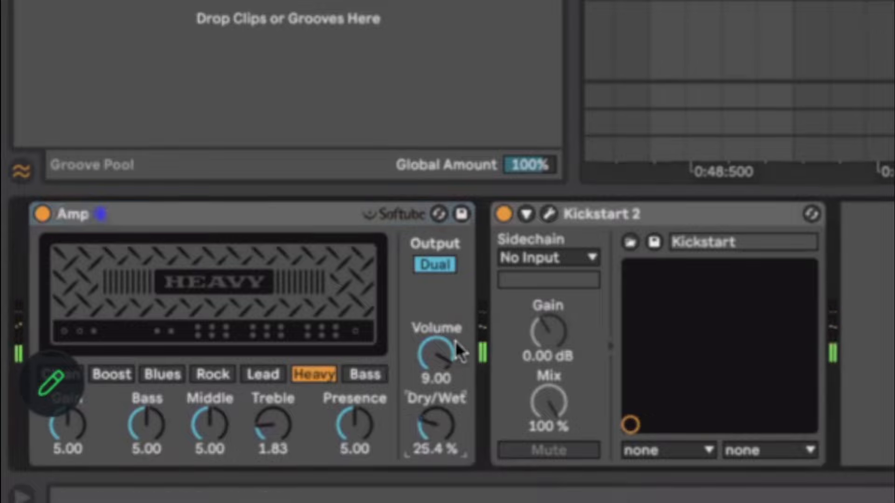
mouse_move(443, 357)
left_mouse_down()
mouse_move(444, 379)
mouse_move(444, 357)
left_mouse_up()
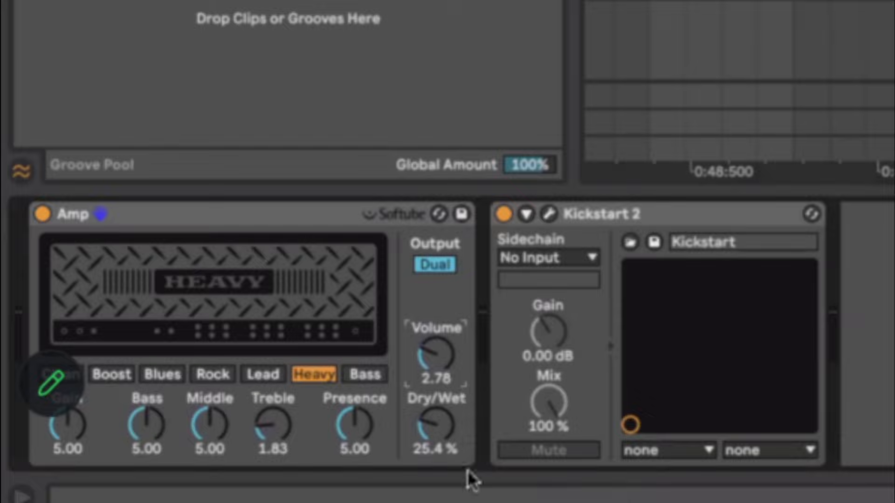
left_click(439, 429)
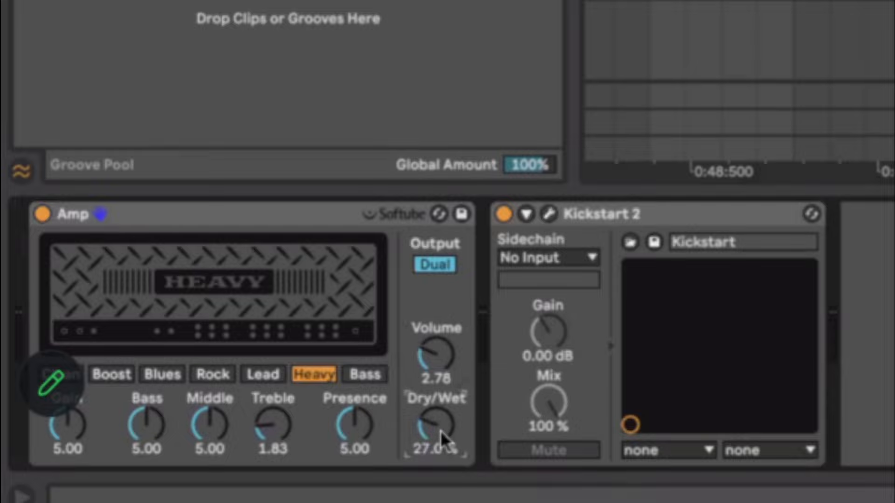
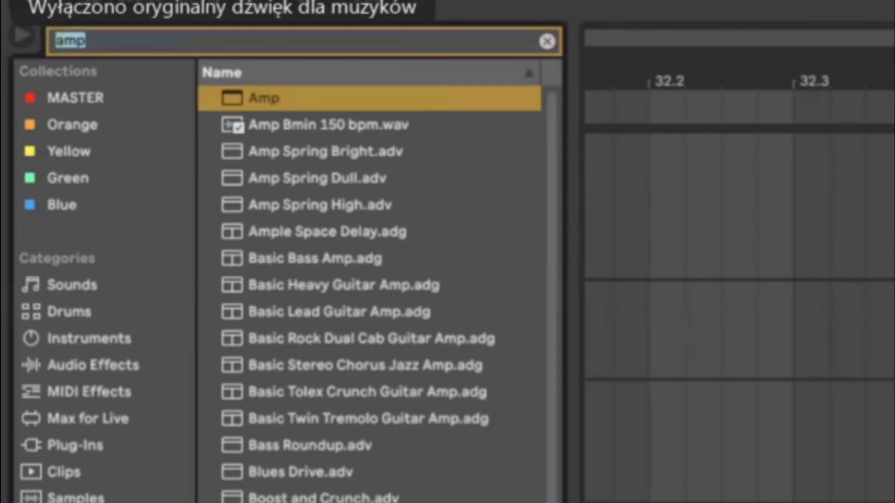
Step: Search the browser for "drum" and insert Drum Buss between Amp and Kickstart 2
type("drum")
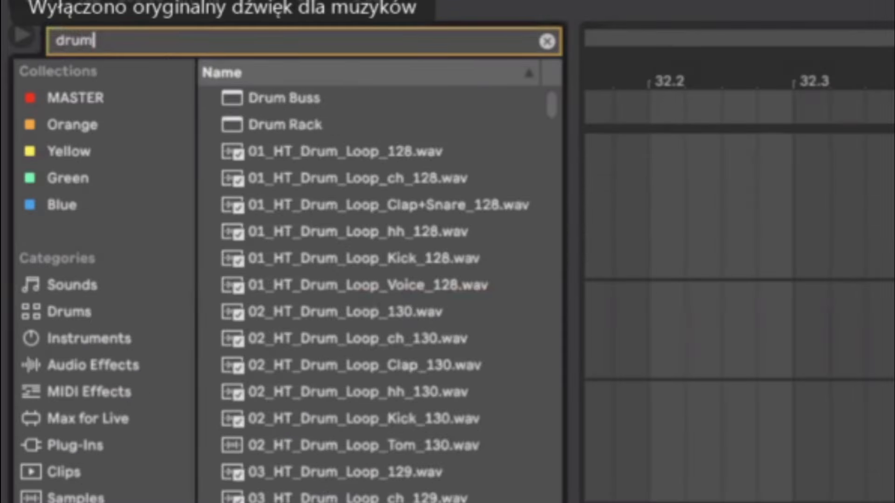
left_click(289, 100)
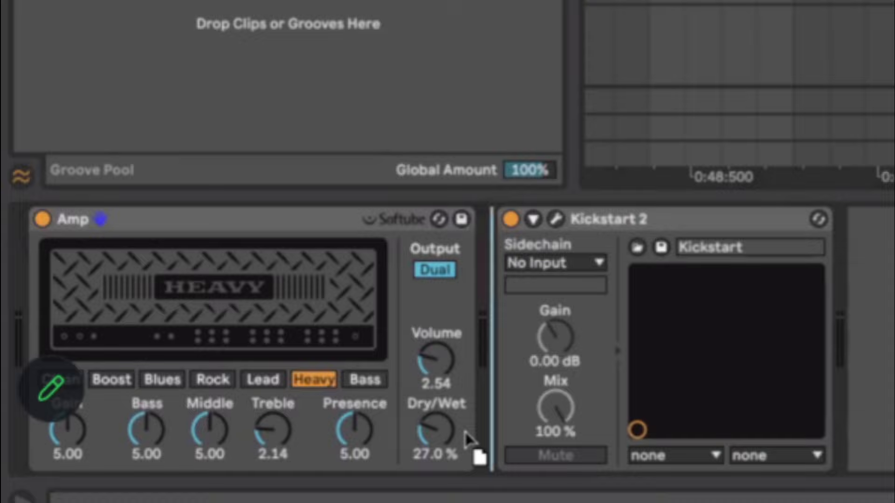
left_click_drag(468, 439, 487, 422)
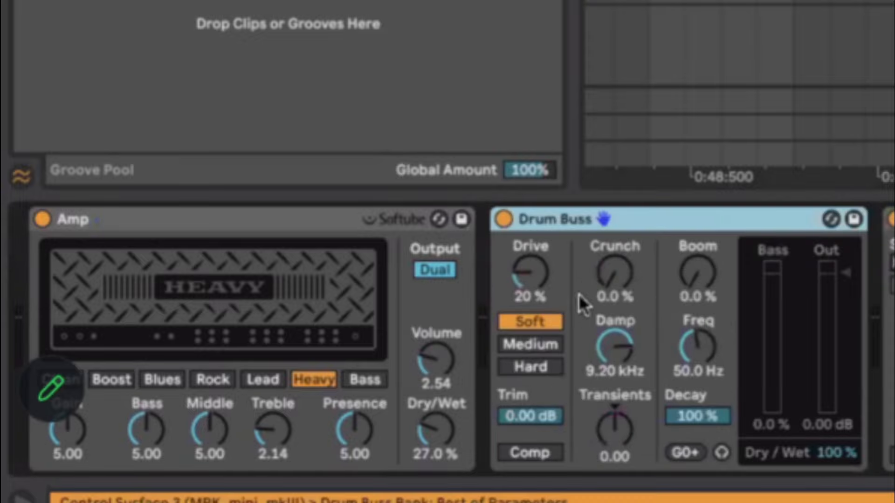
Step: Set Drum Buss Drive to 13% and Damp to 20.0 kHz, and enable its compressor
left_click_drag(539, 296, 539, 317)
left_click_drag(618, 355, 635, 360)
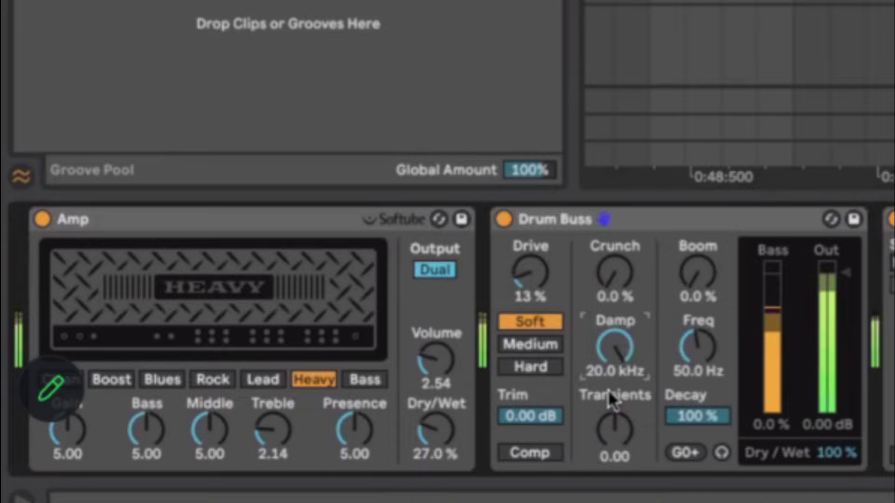
left_click(530, 460)
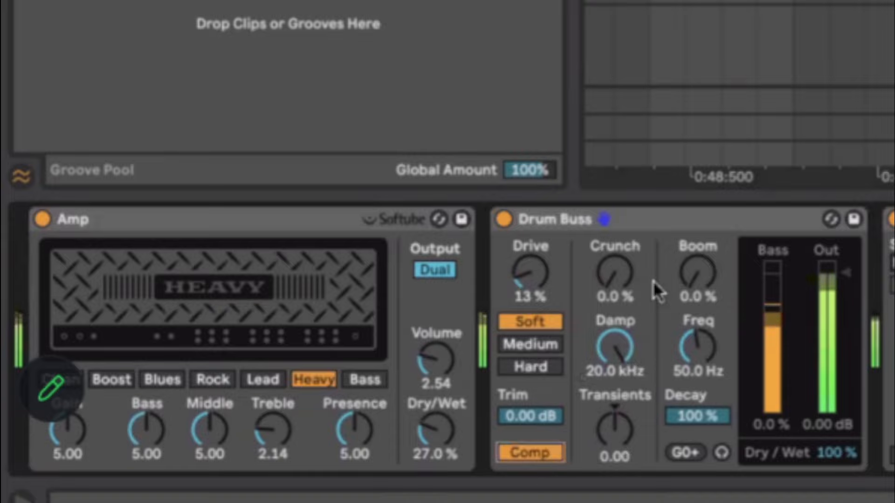
Step: Set Drum Buss Crunch to 9.5% and its output level to -4.03 dB
left_click_drag(614, 273, 614, 254)
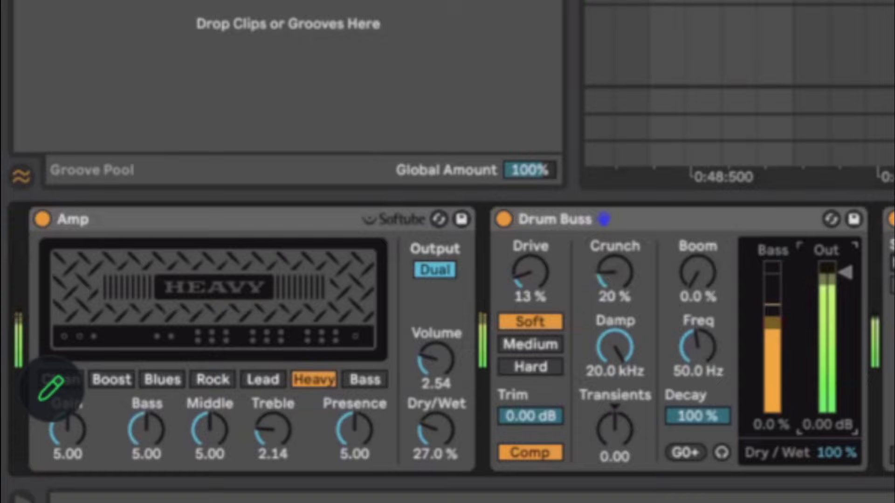
left_click_drag(845, 273, 845, 289)
left_click_drag(615, 275, 615, 286)
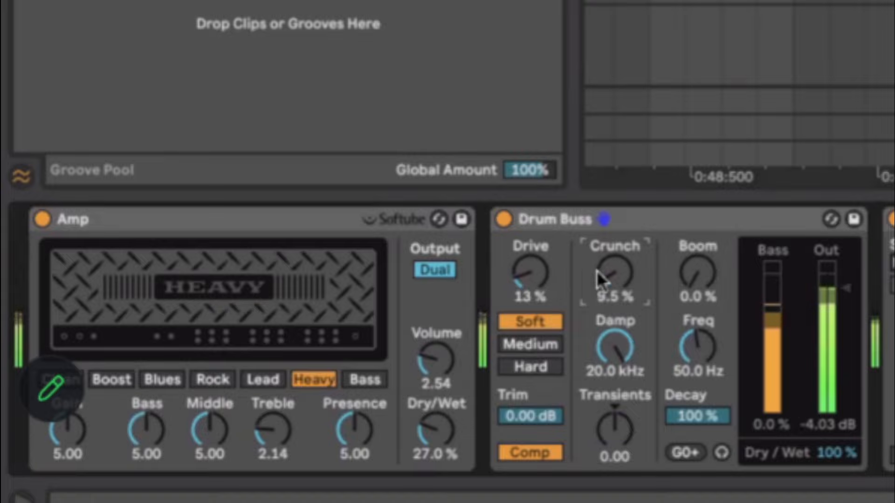
Step: Set Drum Buss Crunch to 15%, compare the sound with the device bypassed, and set its output level to -4.78 dB
left_click_drag(601, 280, 601, 277)
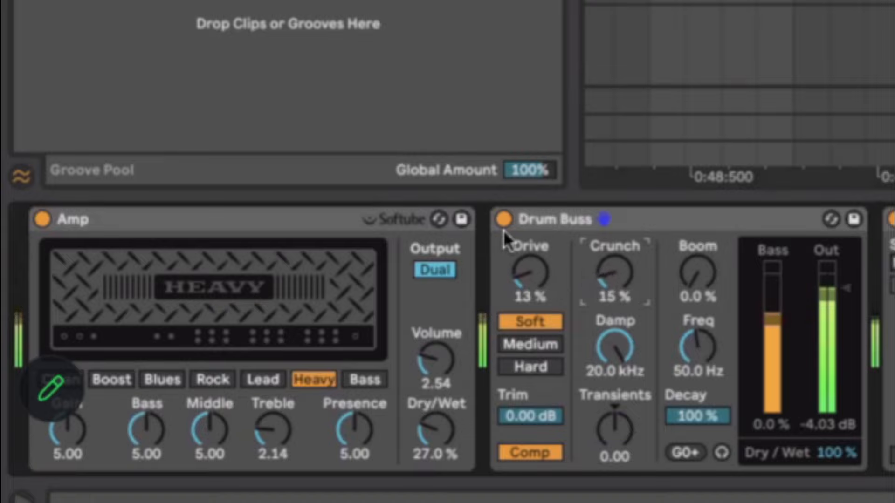
left_click(505, 226)
left_click(505, 225)
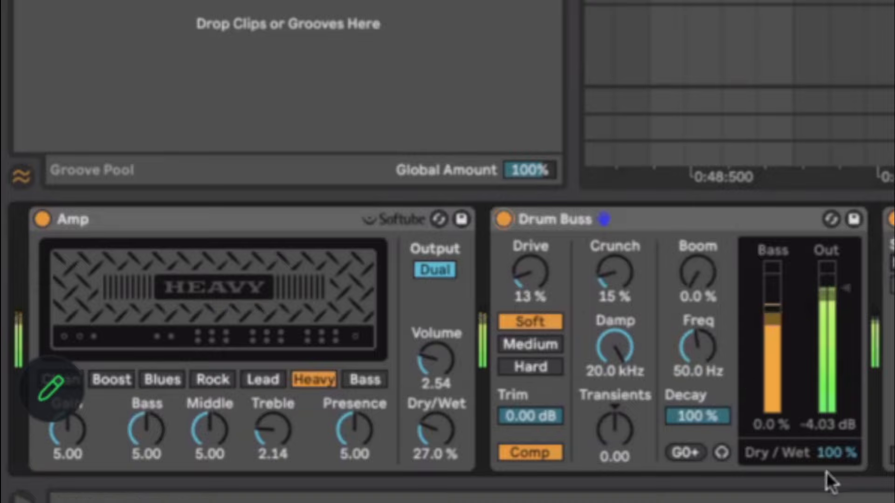
left_click(505, 218)
left_click(505, 217)
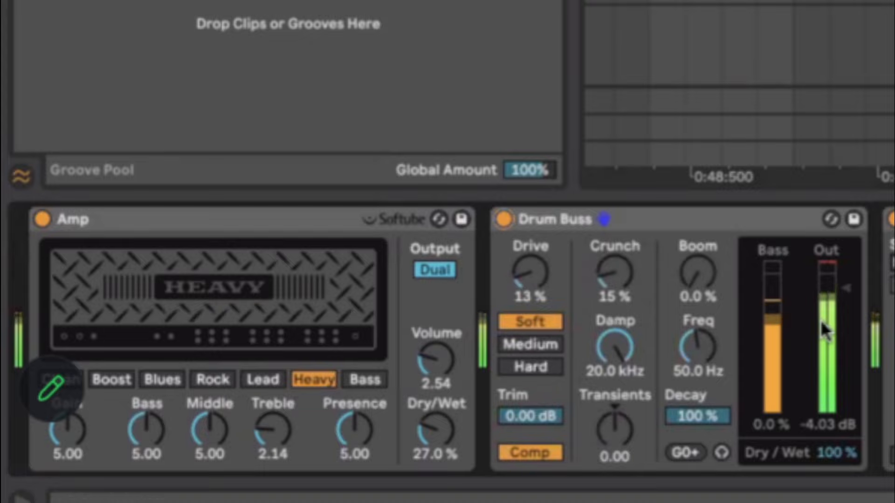
left_click_drag(846, 290, 848, 308)
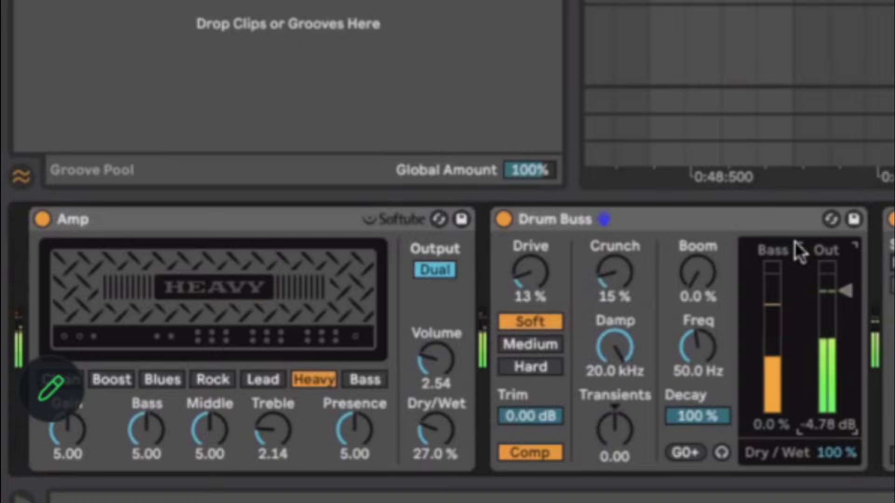
Step: Insert EQ Eight between Drum Buss and Kickstart 2 and play the loops
left_click(665, 220)
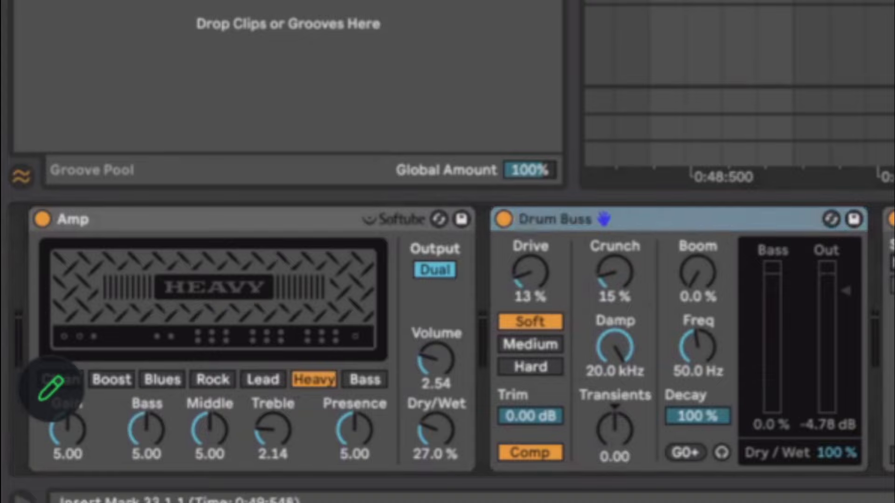
left_click_drag(792, 1, 867, 354)
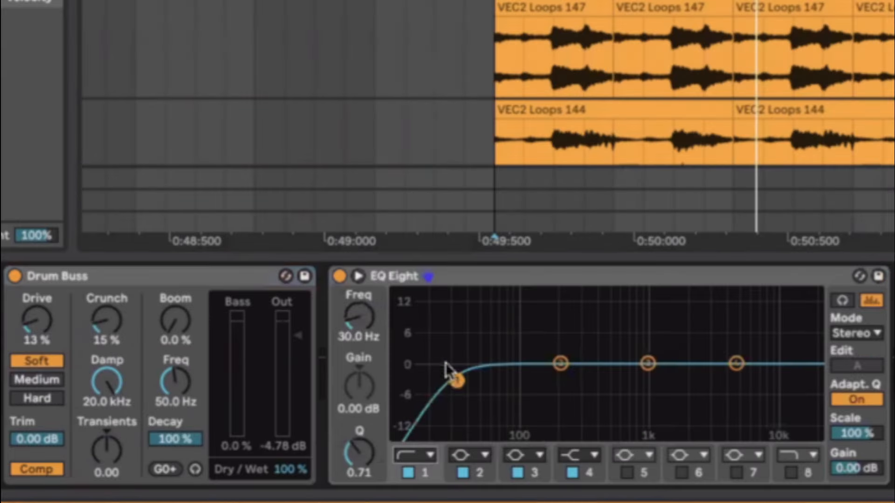
key("space")
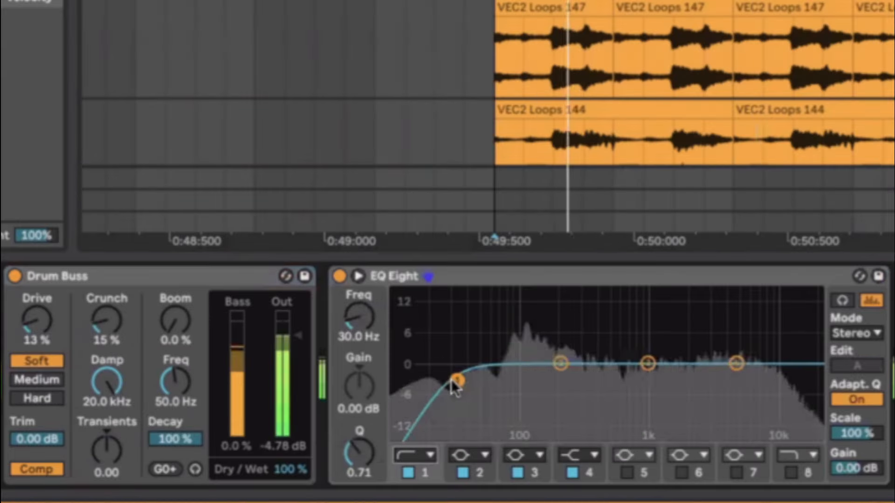
Step: Make EQ Eight band 1 a steep x4 low cut at about 107 Hz and set band 2 to -0.87 dB at 194 Hz
left_click_drag(499, 383, 539, 381)
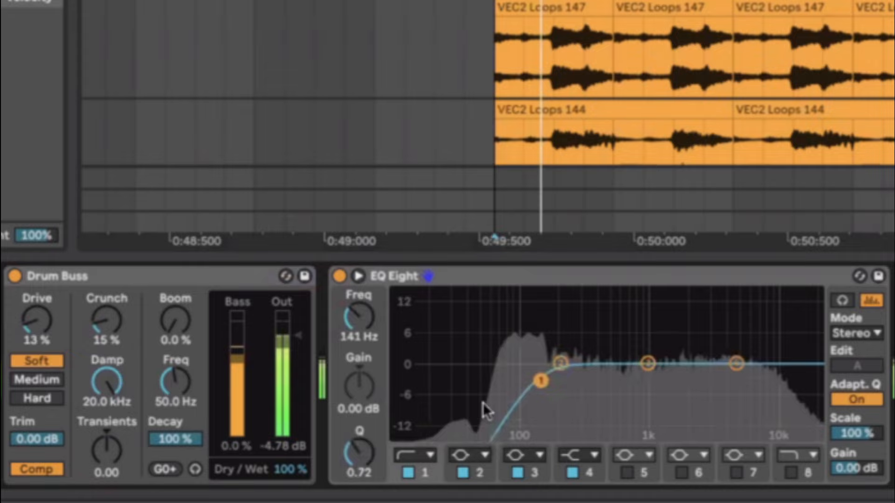
left_click(422, 455)
left_click(407, 316)
left_click_drag(538, 385, 558, 368)
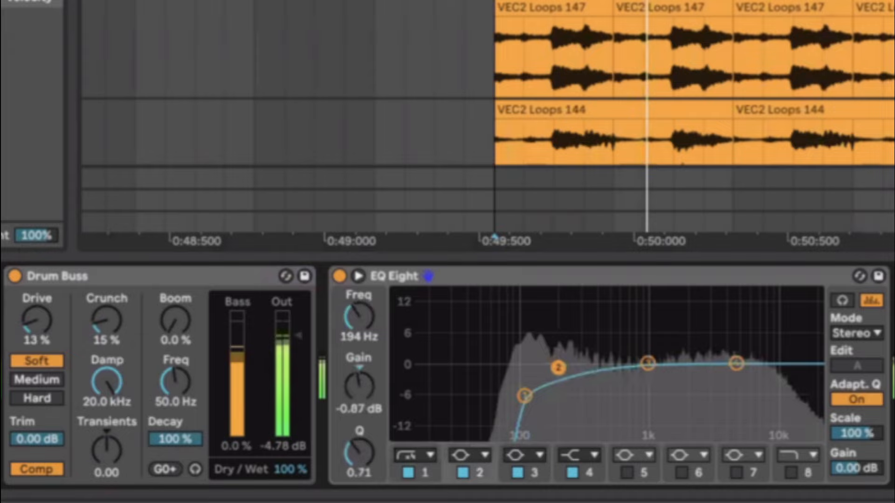
Step: Set EQ Eight band 3 to 3.10 dB at 681 Hz and the band 4 high shelf to -1.61 dB at 6.53 kHz
left_click_drag(648, 363, 619, 351)
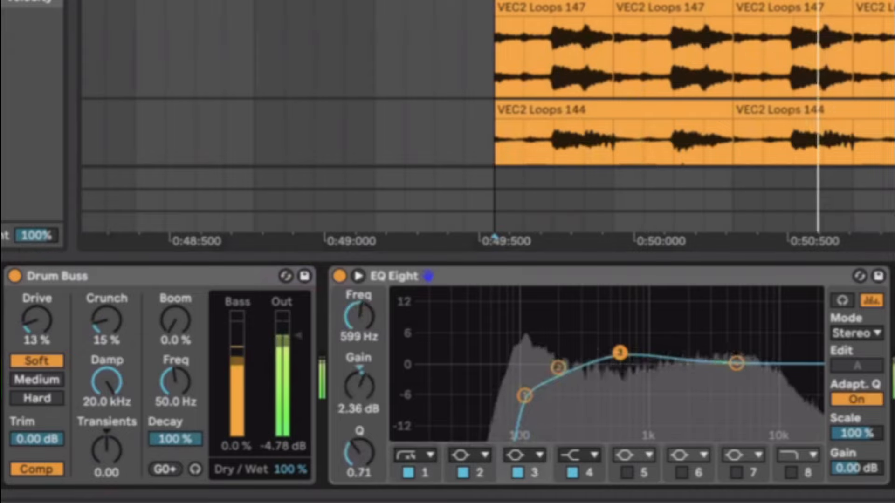
left_click_drag(737, 364, 746, 372)
key("space")
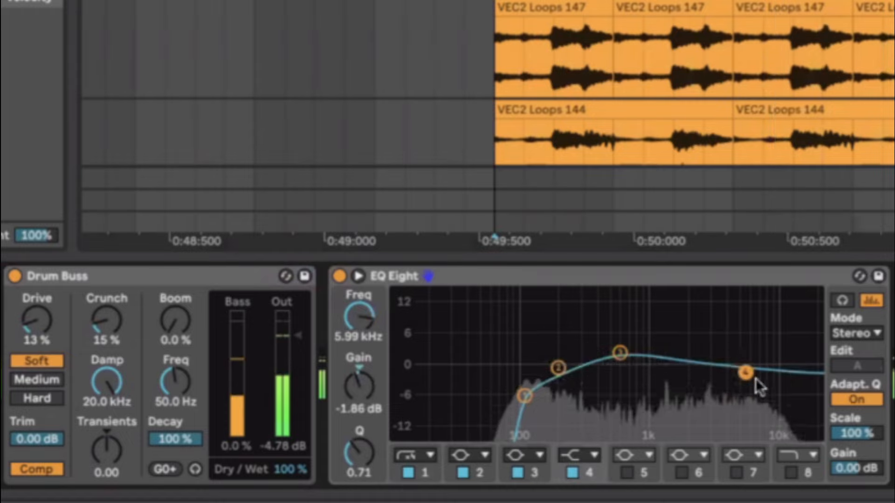
left_click_drag(744, 372, 750, 371)
key("space")
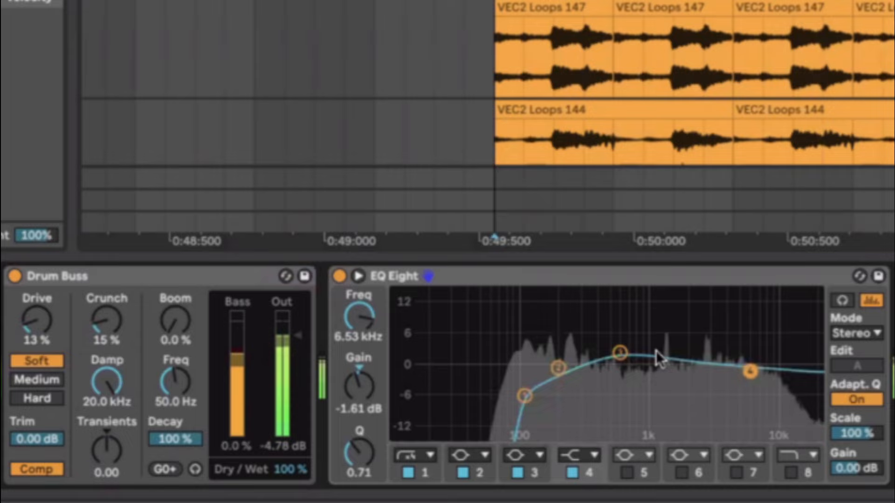
mouse_move(627, 351)
left_mouse_down()
mouse_move(635, 347)
mouse_move(625, 310)
mouse_move(627, 349)
left_mouse_up()
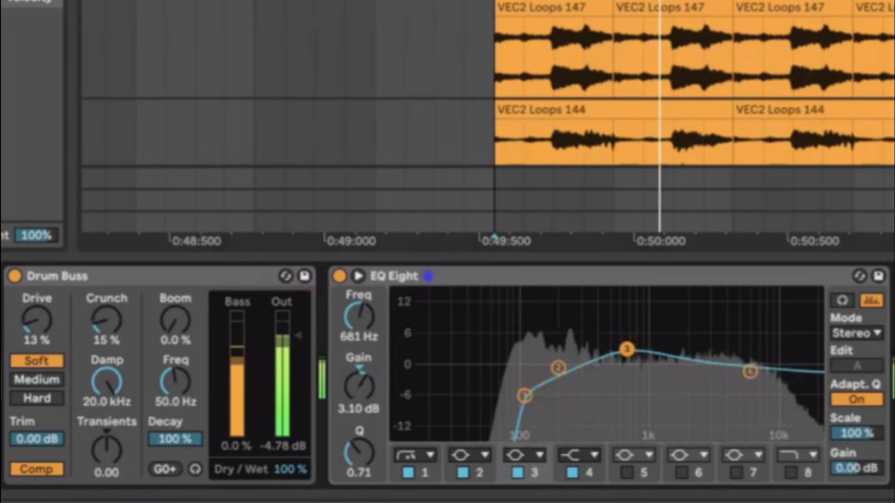
left_click(526, 396)
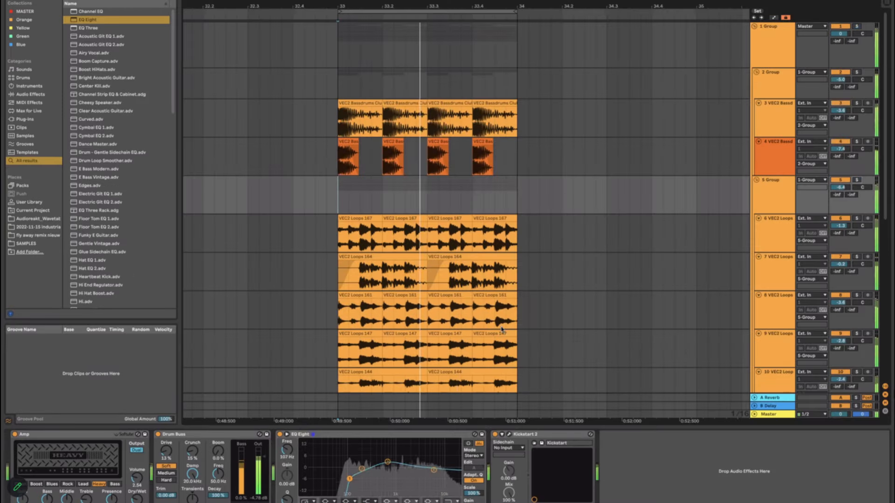
Step: Mute the resampled audio track 17 below the loop tracks and remove it from the arrangement
scroll(580, 324, "down", 8)
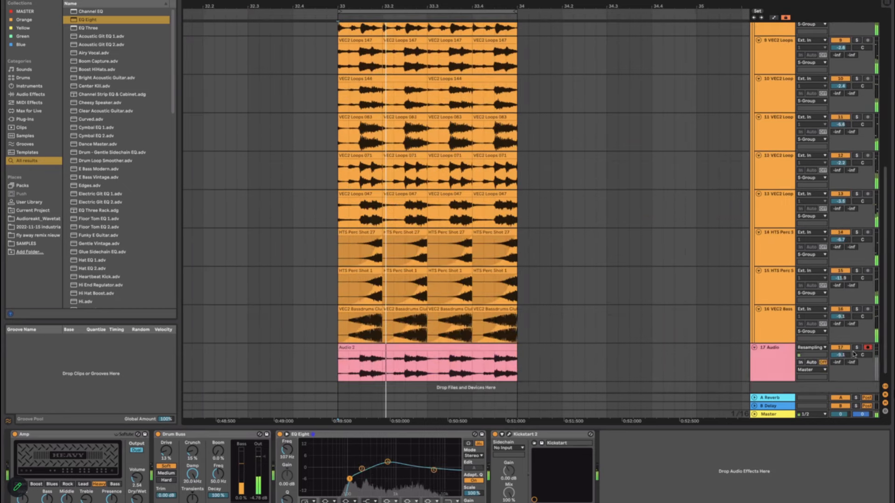
scroll(497, 233, "up", 8)
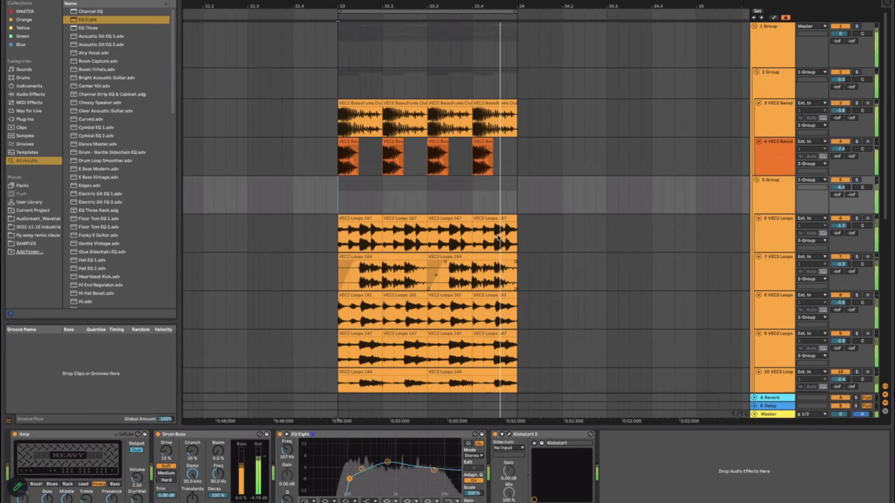
scroll(497, 235, "down", 6)
scroll(498, 236, "up", 6)
scroll(498, 235, "down", 8)
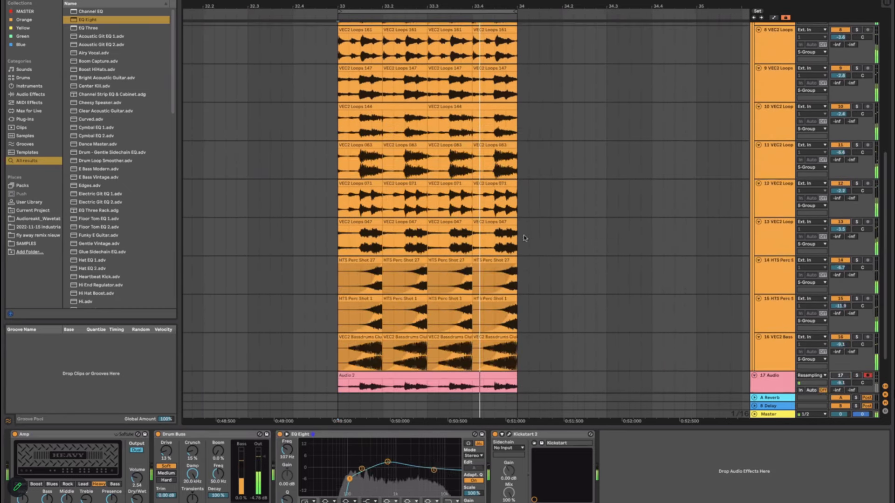
left_click(756, 337)
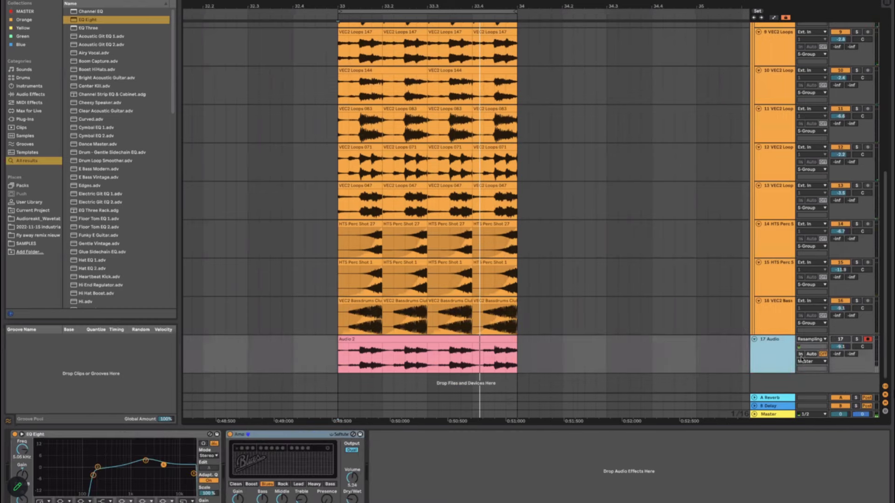
left_click(377, 340)
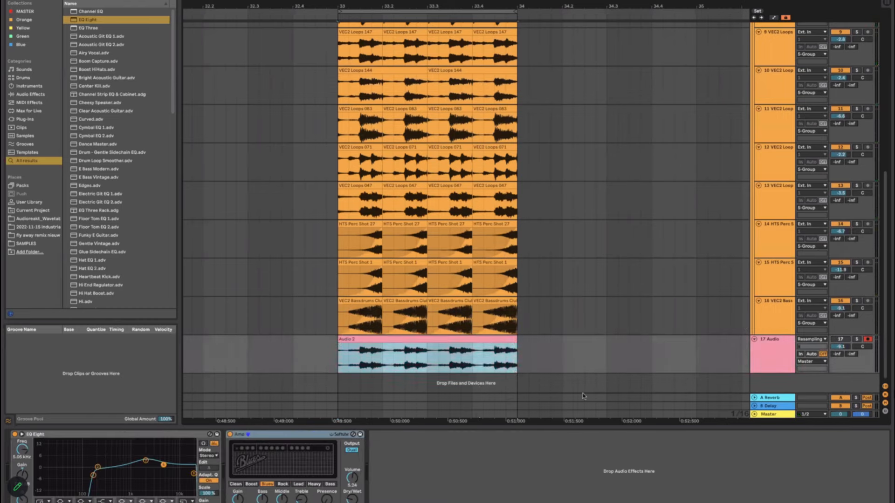
left_click(772, 365)
scroll(536, 163, "up", 10)
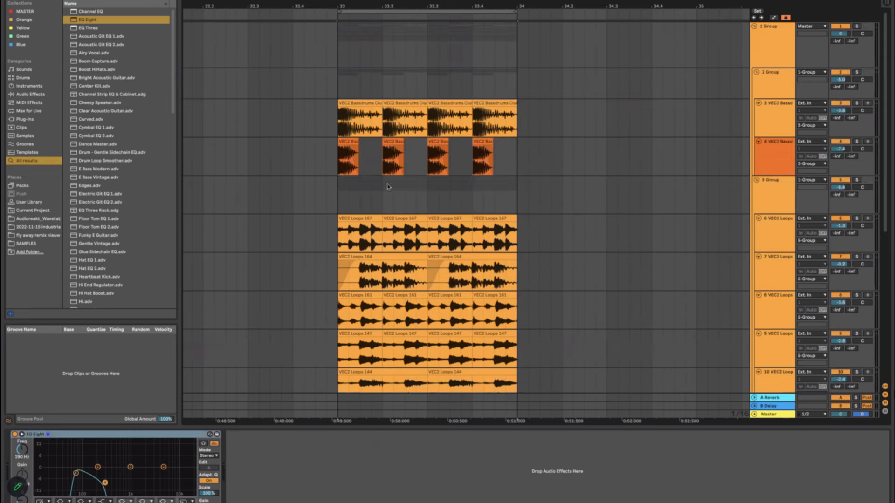
Step: Play the arrangement from bar 33 and check Group 5's EQ Eight bands against the spectrum
left_click(339, 195)
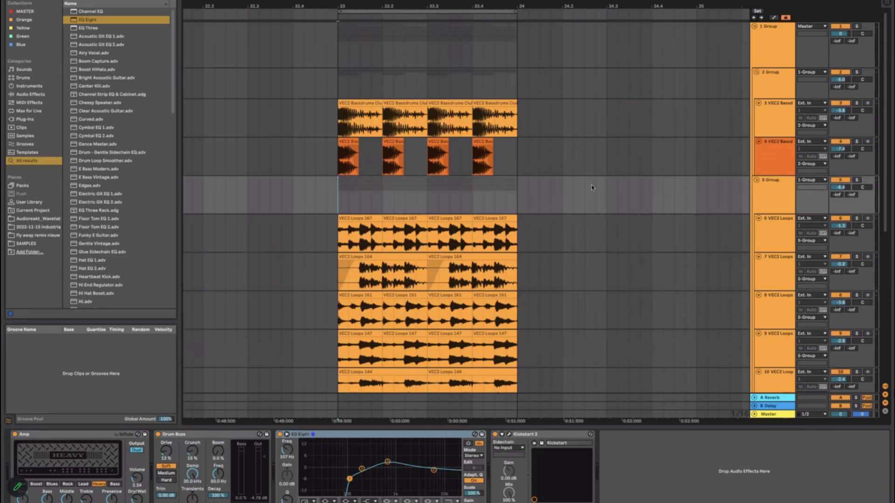
key("space")
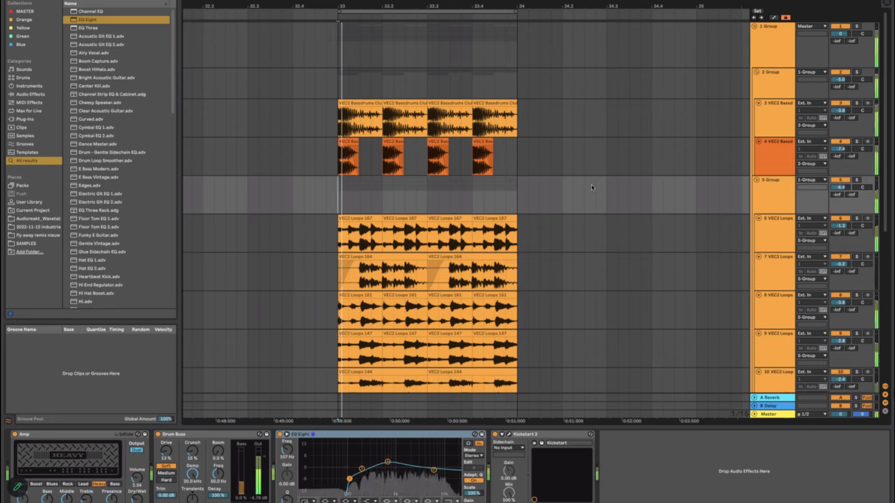
left_click(387, 462)
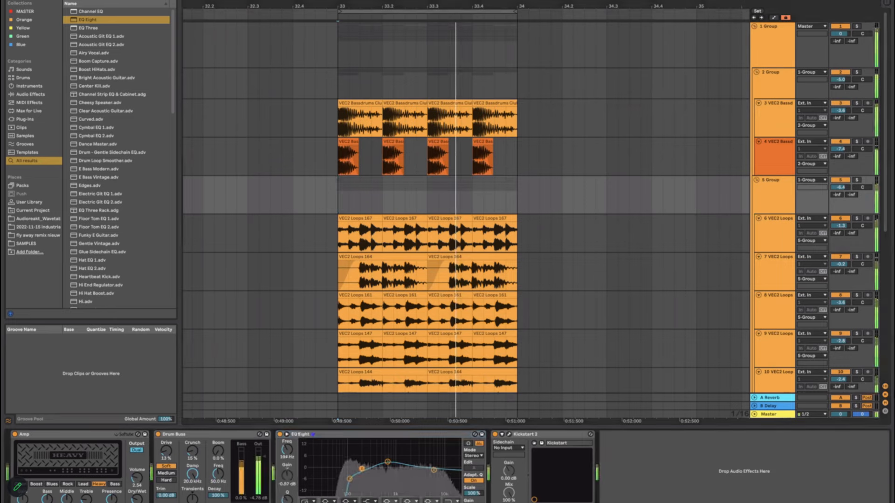
left_click(433, 470)
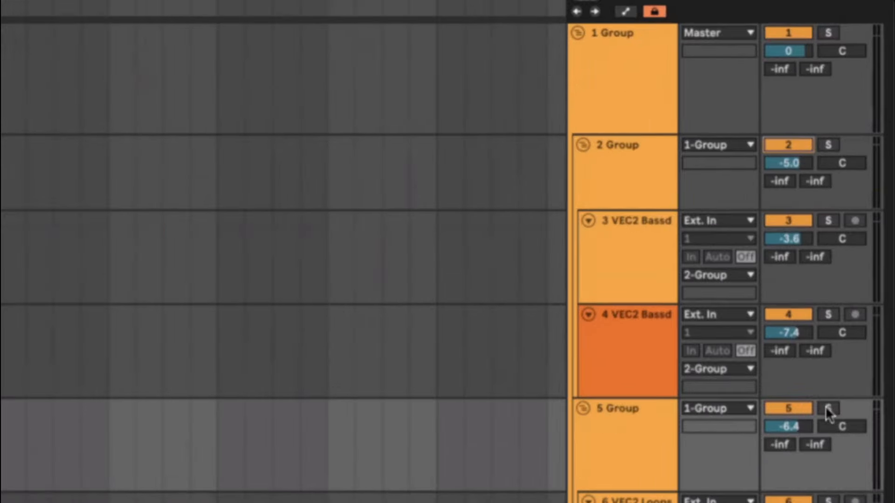
Step: Solo Group 5, set its volume to -6.3 dB, and clear the solo
left_click(826, 409)
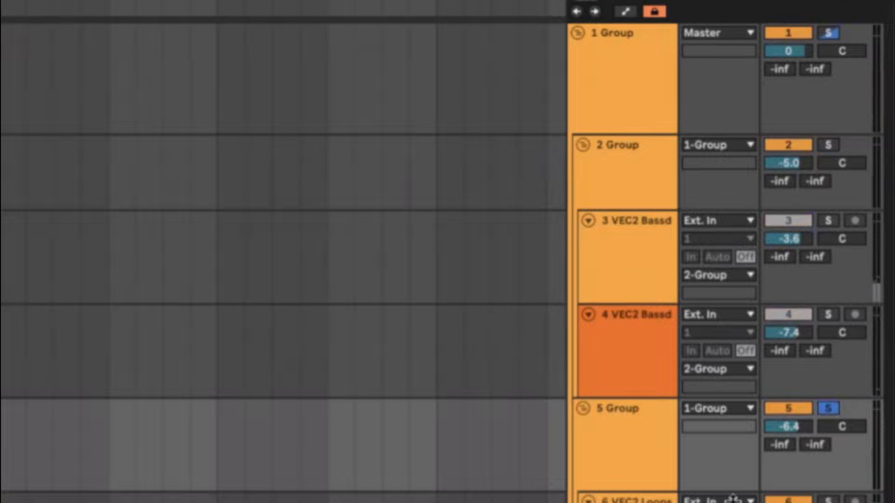
left_click_drag(784, 433, 786, 431)
left_click(612, 107)
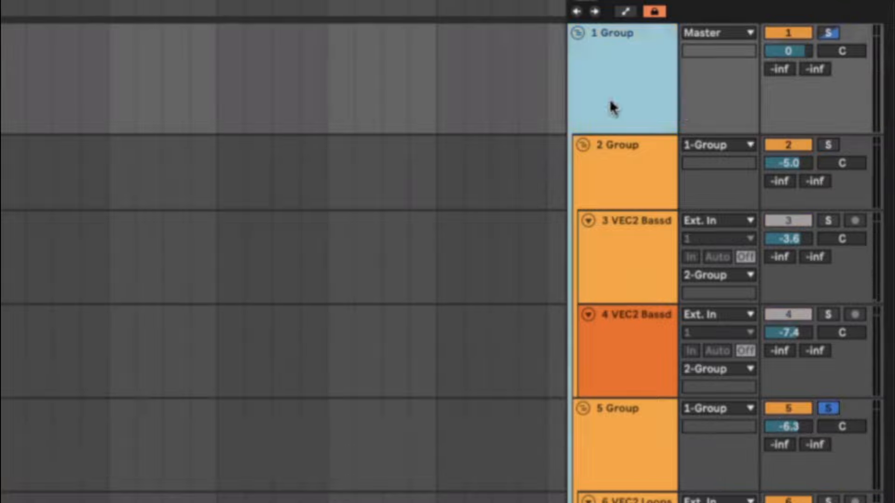
left_click(828, 408)
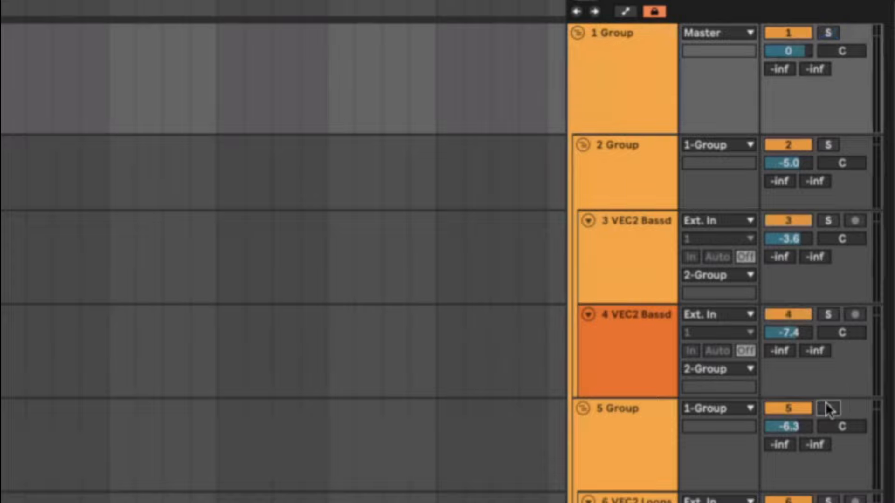
Step: Select the start of bar 33 on Group 1 and show the Orange collection of plug-ins in the browser
left_click(596, 104)
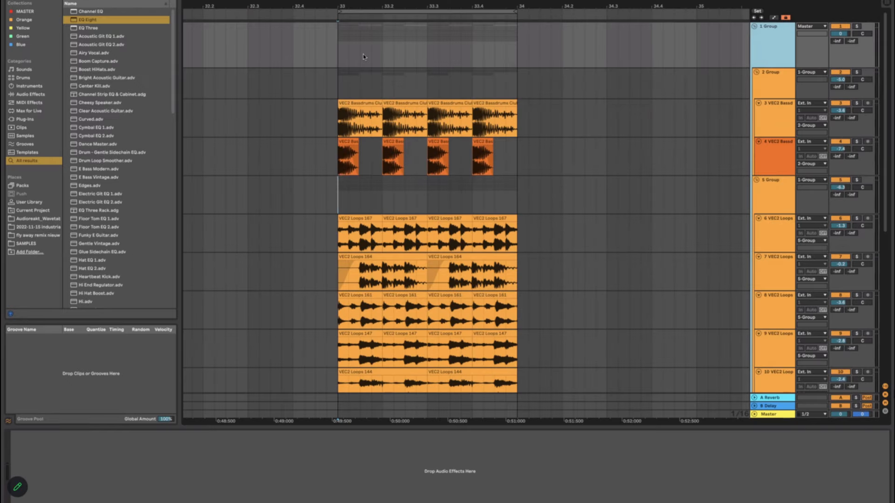
left_click(335, 54)
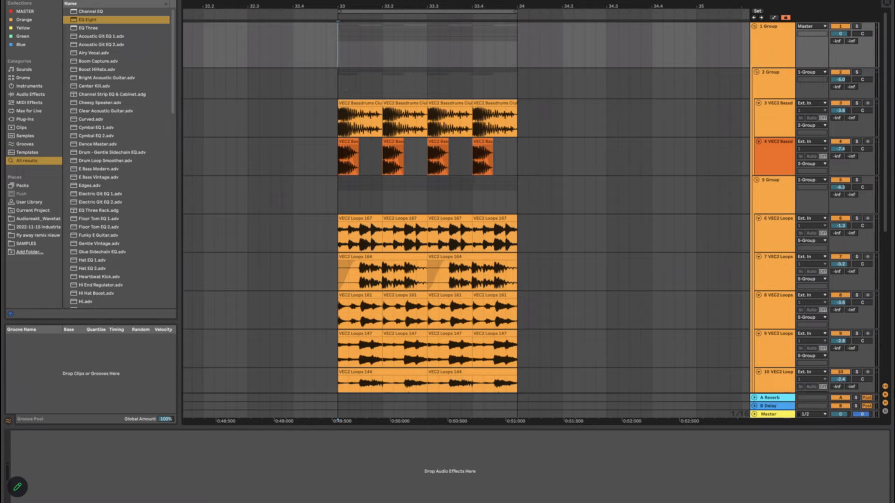
key("super+f")
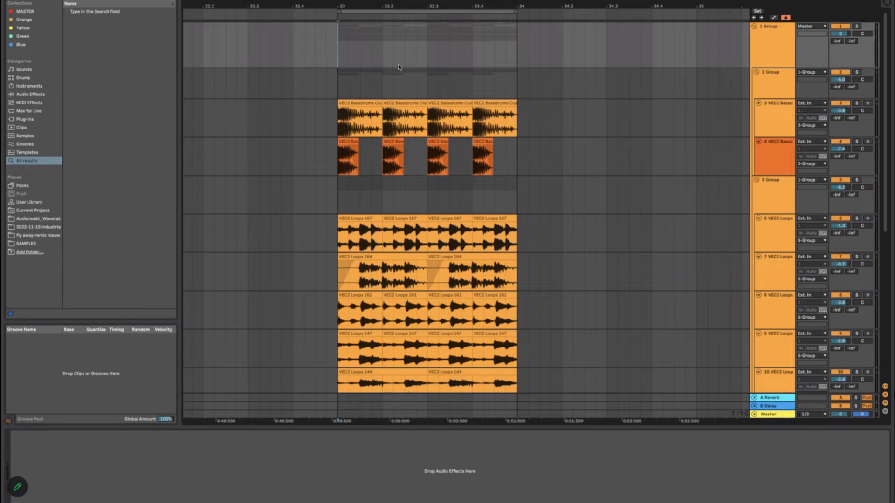
left_click(331, 54)
left_click(335, 56)
left_click(44, 21)
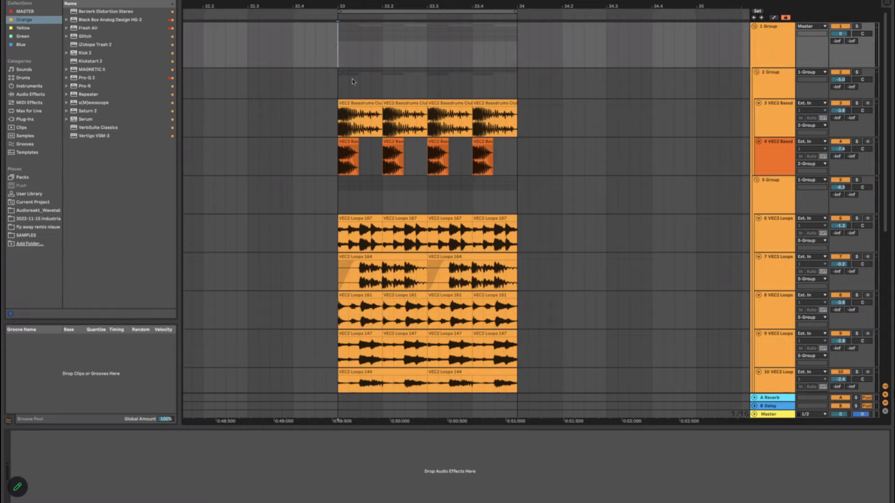
Step: Look over the tracks and select the kick group, Group 2, to view its effect chain
scroll(353, 85, "down", 2)
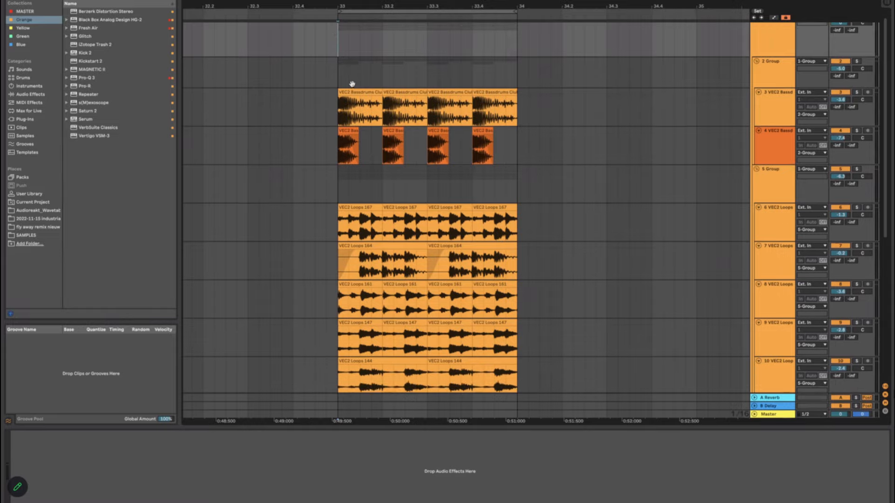
scroll(353, 87, "up", 2)
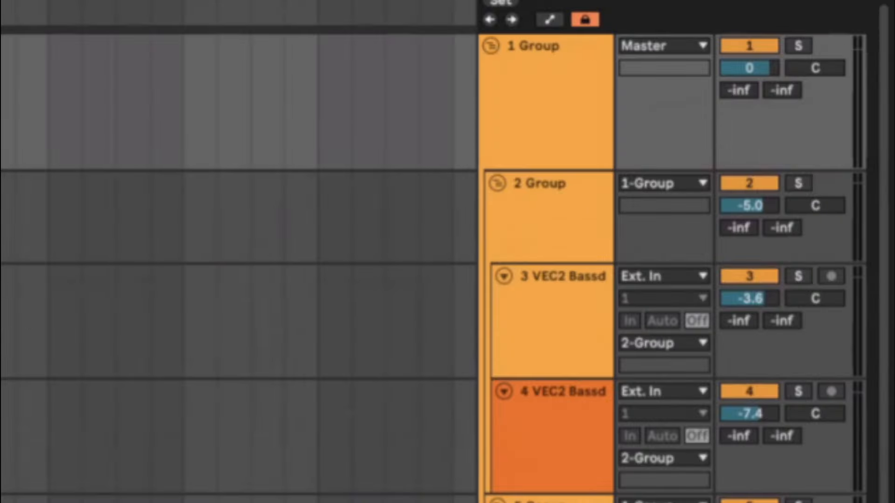
left_click(524, 98)
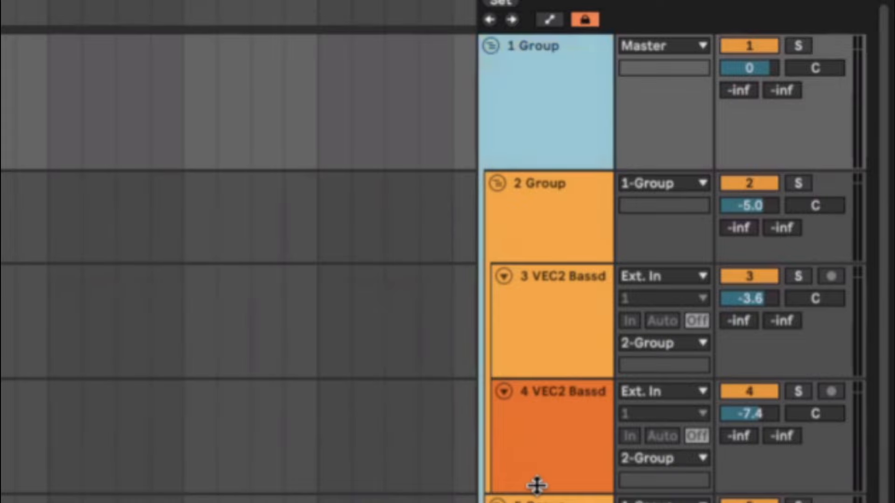
left_click(533, 245)
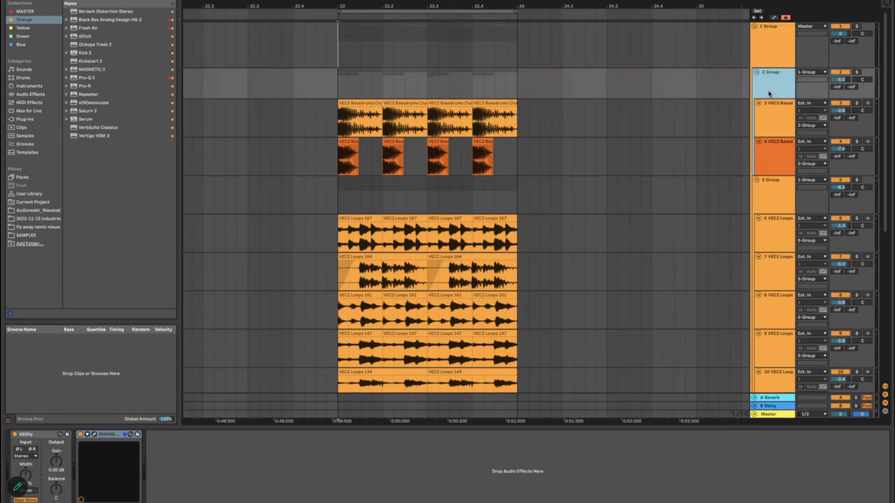
Step: Rename the kick group, Group 2, as KICK and the percussion loop group, Group 5, as PERC SCHRAN
key("ctrl+r")
type("K")
left_click(775, 195)
key("ctrl+r")
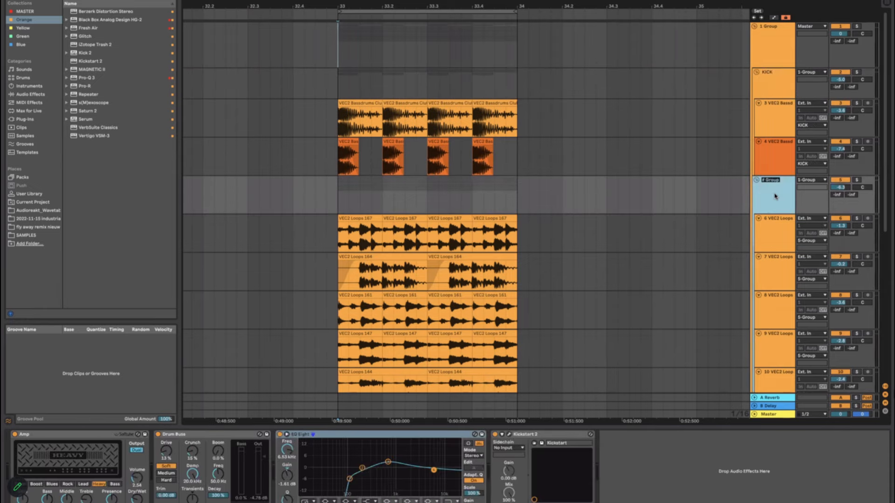
type("sch")
type("ERC SCHRAN")
key("Return")
Step: Look over the outer Group 1 and the loop tracks inside the PERC SCHRAN group
left_click(761, 57)
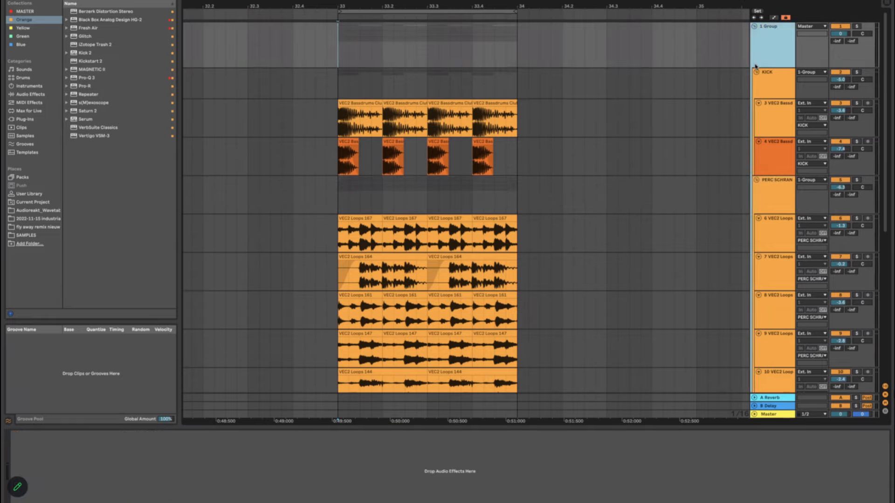
left_click(340, 43)
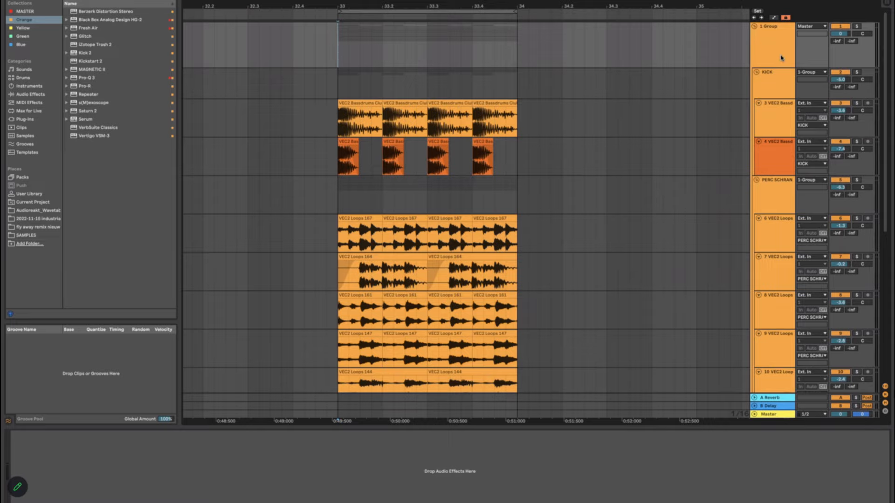
left_click(756, 27)
left_click(756, 27)
left_click(770, 36)
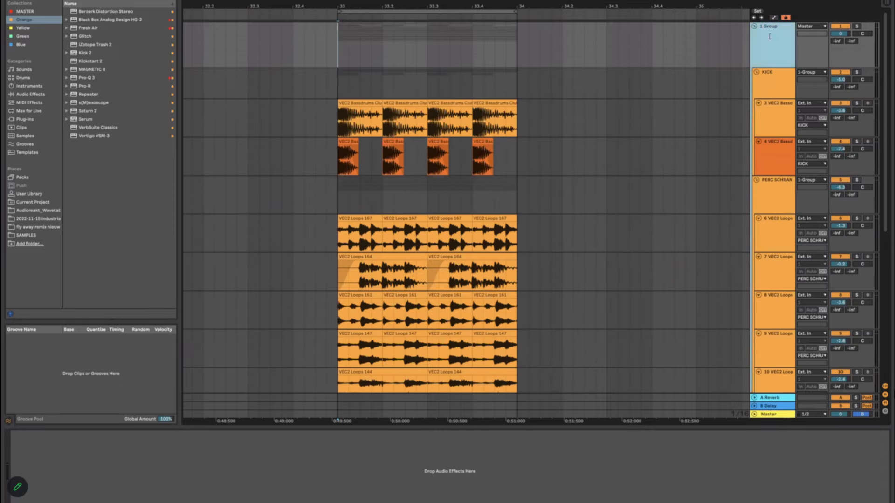
left_click(339, 205)
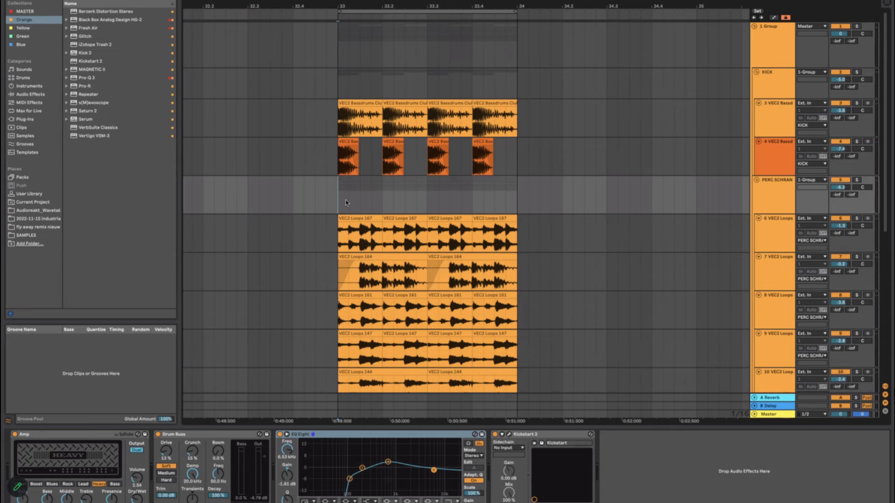
scroll(349, 204, "down", 6)
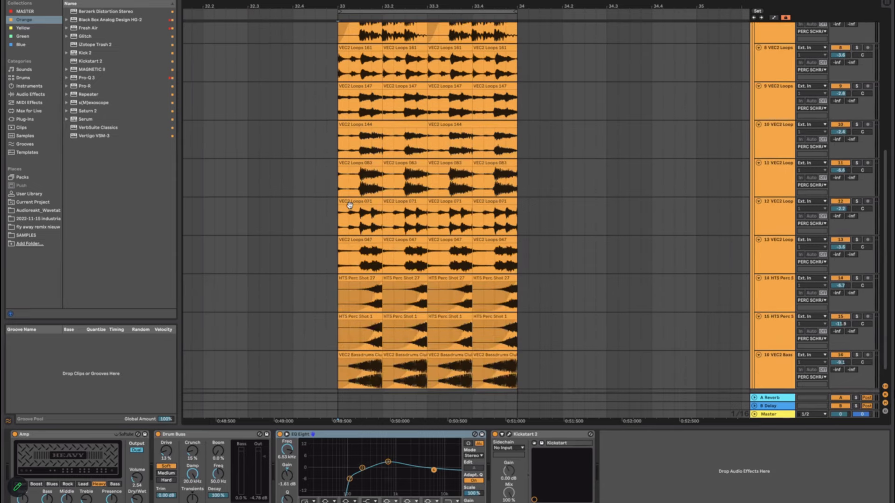
scroll(350, 206, "up", 6)
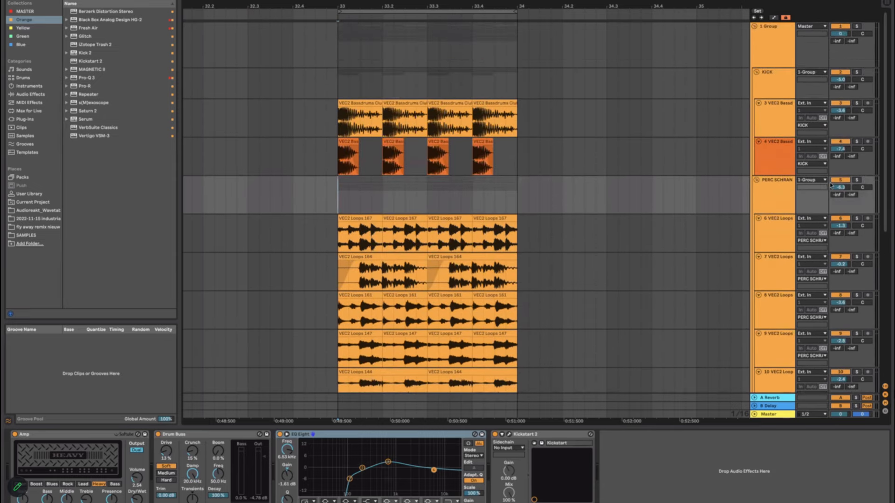
Step: Play the bar 33 loop with the KICK group soloed, clear the solo, and play all the groups together
key("space")
key("space")
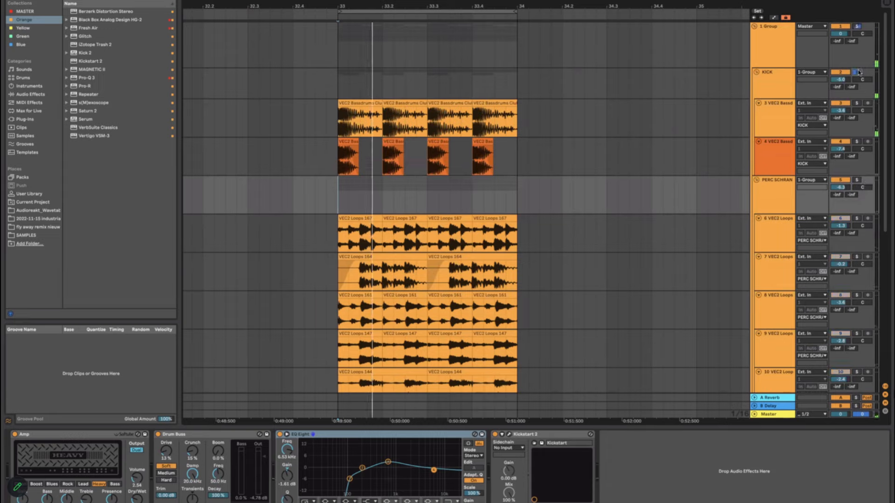
key("space")
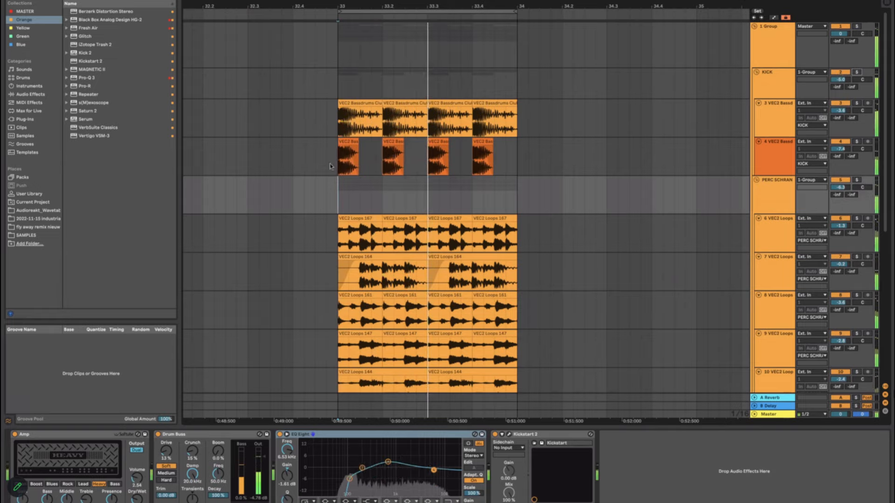
left_click(338, 60)
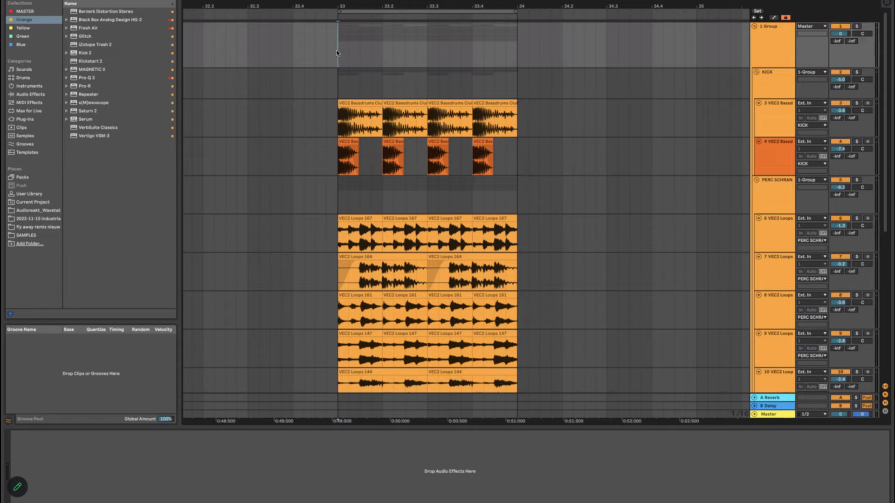
Step: Review how the KICK and PERC SCHRAN groups sit inside Group 1, folding and unfolding the percussion tracks
left_click(344, 209)
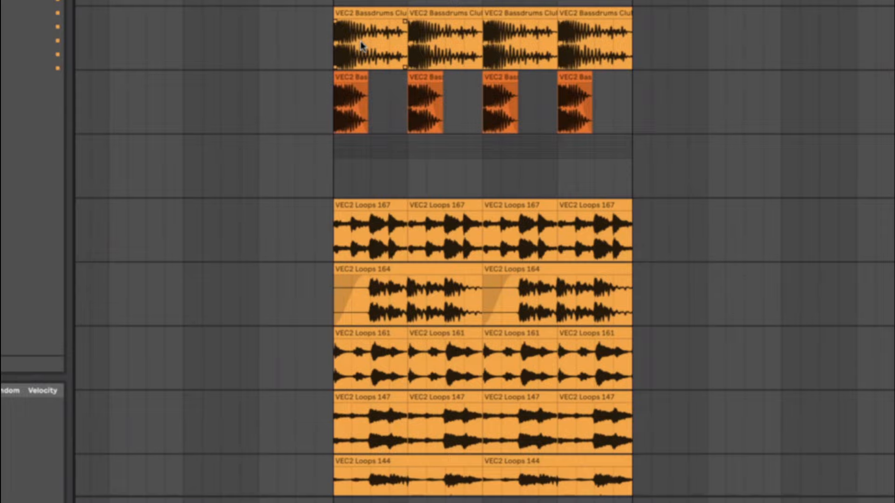
left_click(362, 177)
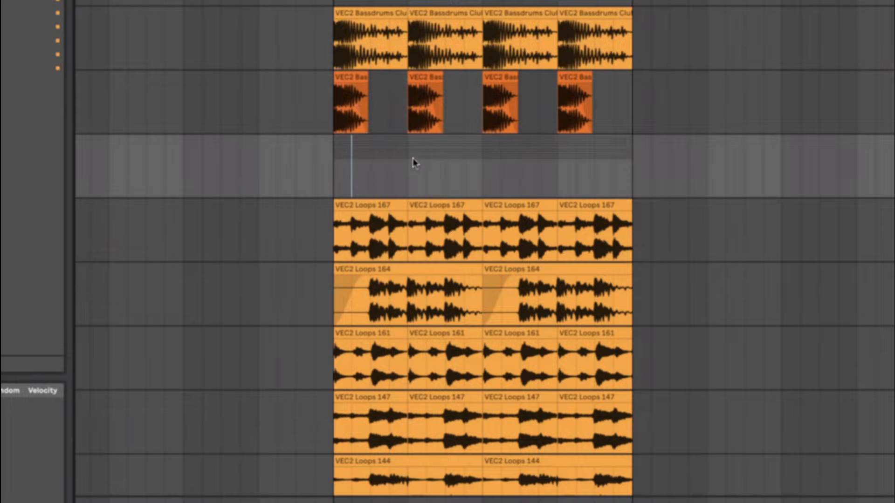
scroll(413, 159, "down", 10)
scroll(413, 159, "up", 10)
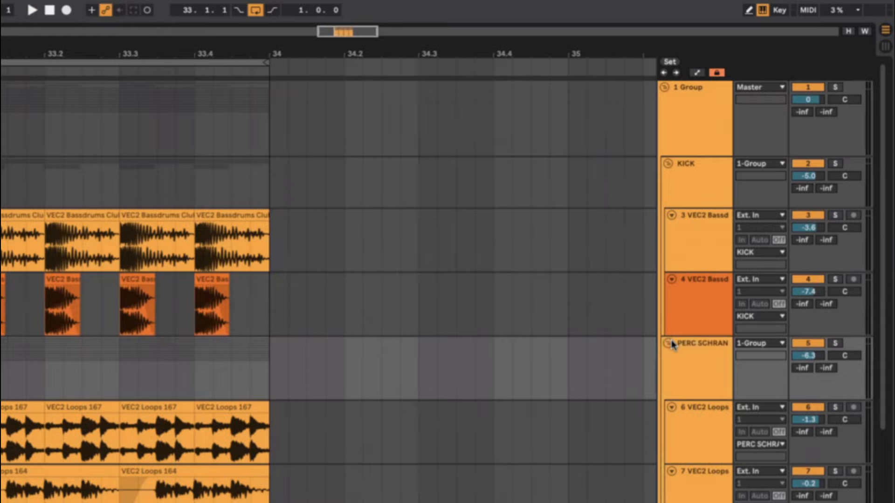
left_click(670, 344)
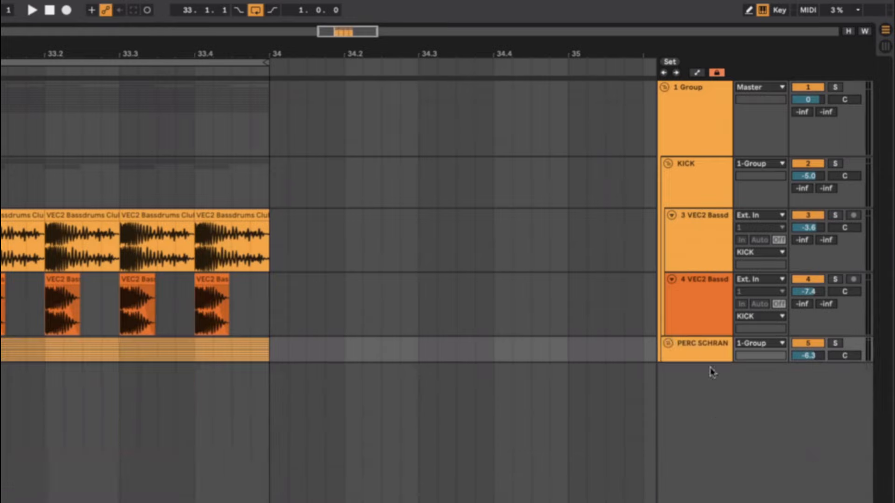
left_click(673, 148)
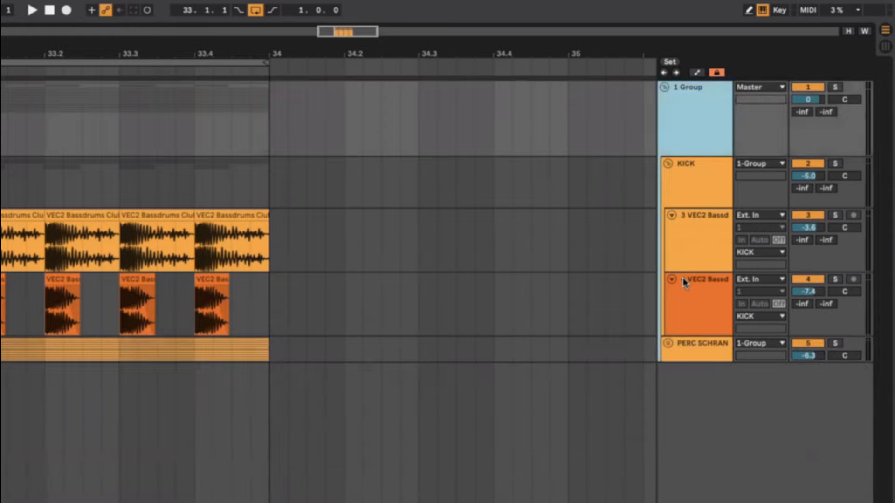
left_click(668, 344)
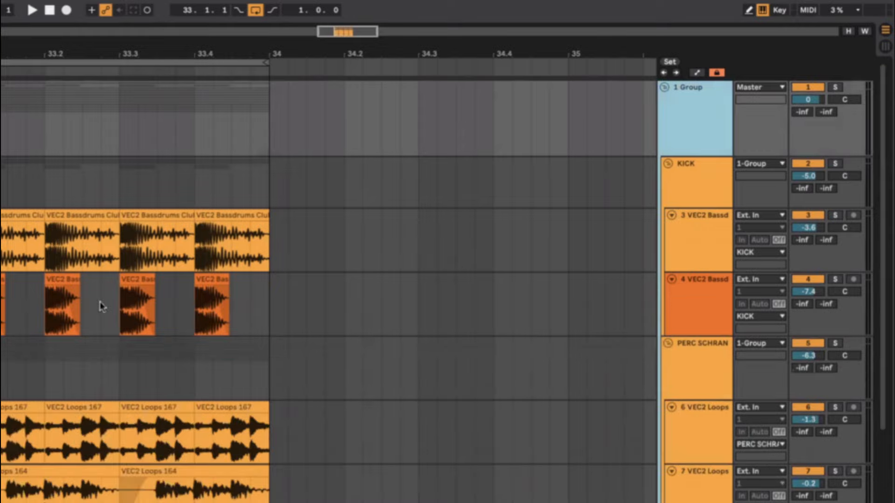
left_click(1, 119)
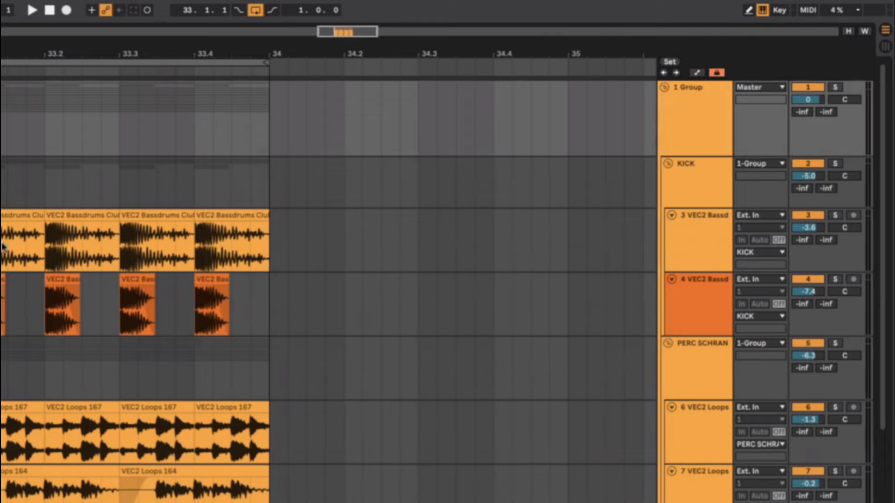
scroll(169, 320, "down", 1)
scroll(171, 320, "up", 1)
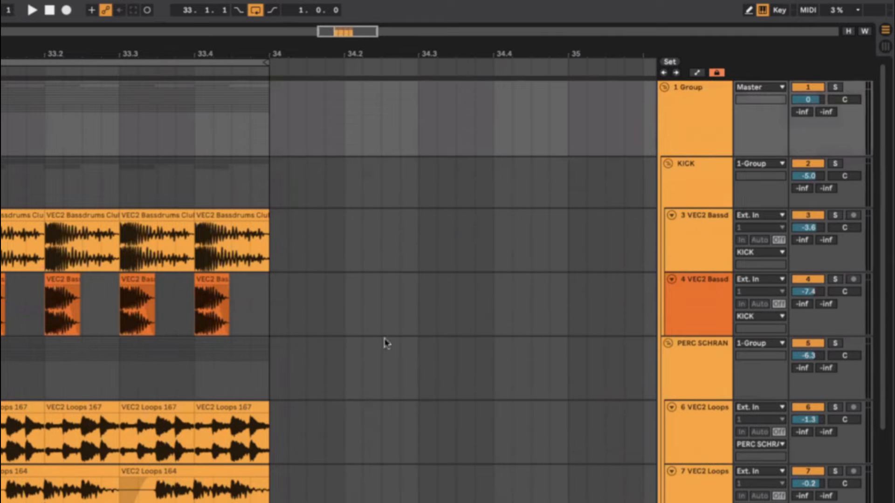
left_click(669, 346)
left_click(669, 346)
left_click(677, 359)
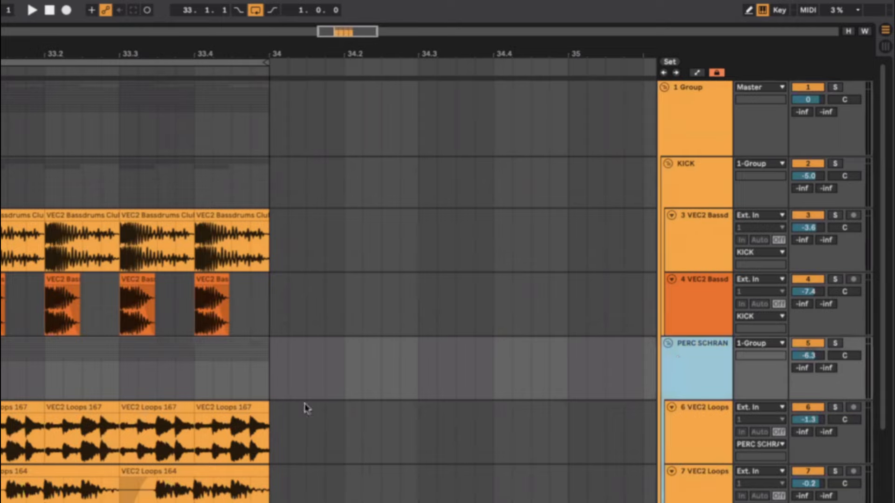
left_click(140, 368)
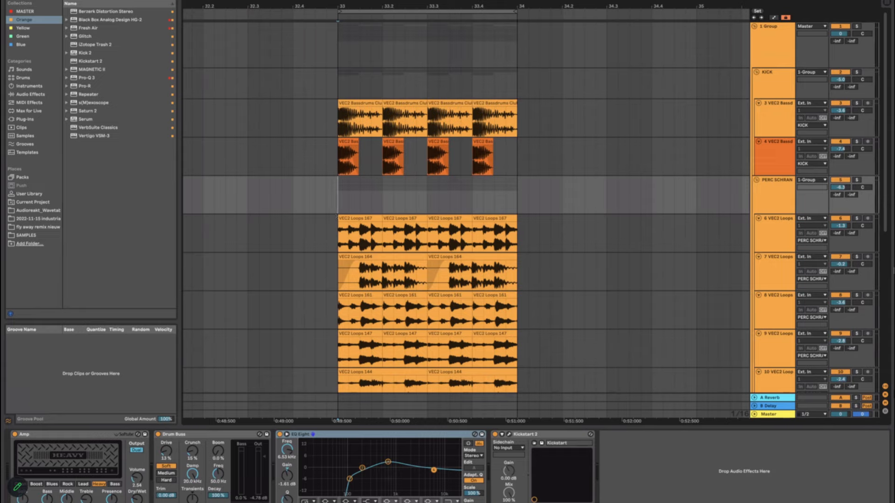
Step: Solo the PERC SCHRAN group, play the loop from bar 33, and select the group
left_click(856, 179)
key("space")
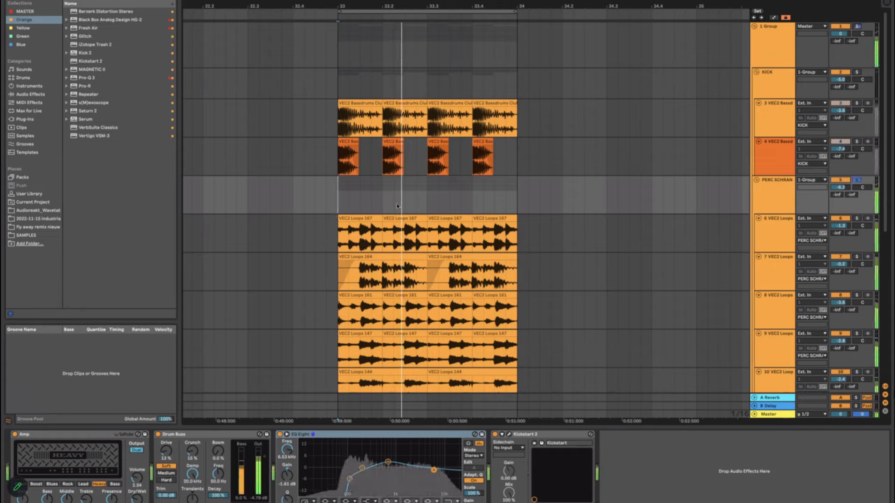
key("space")
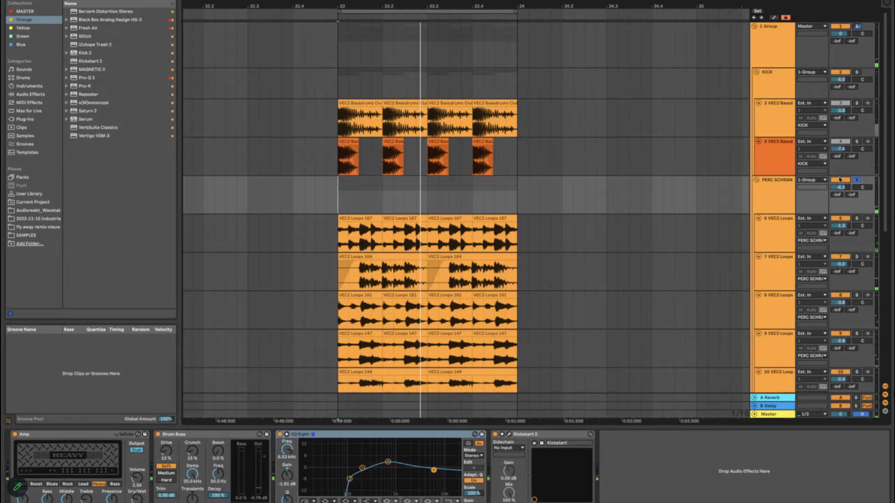
left_click(772, 198)
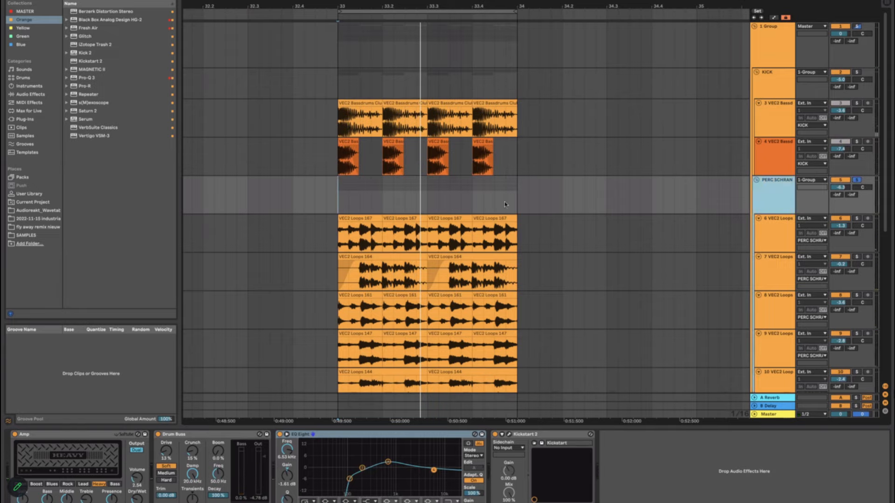
Step: Compare the device chains of Group 1 and the PERC SCHRAN group by selecting each in turn
left_click(416, 44)
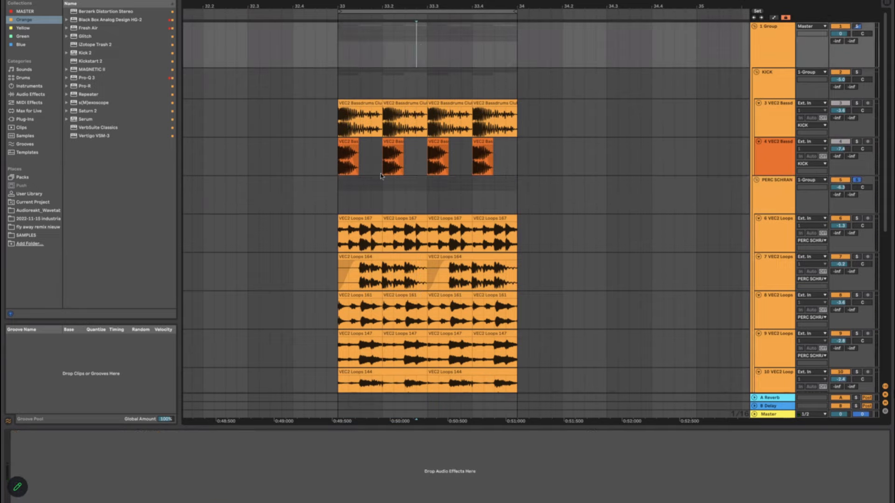
left_click(380, 188)
left_click(383, 50)
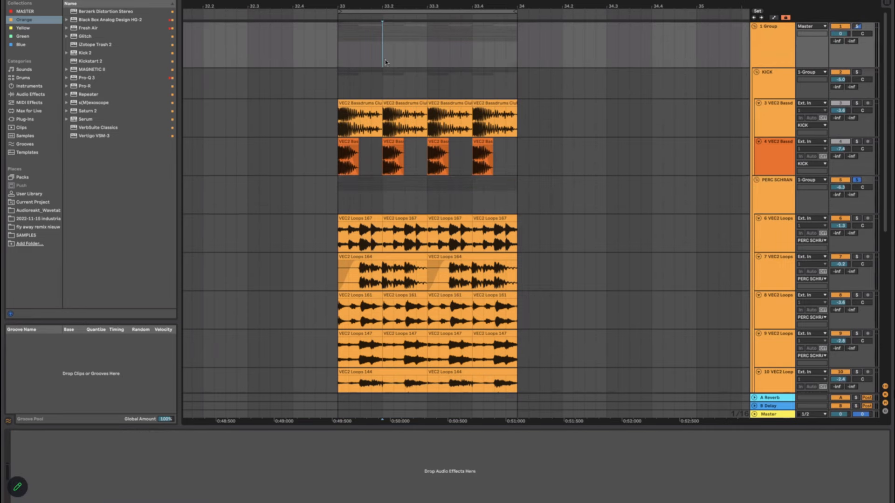
left_click(393, 194)
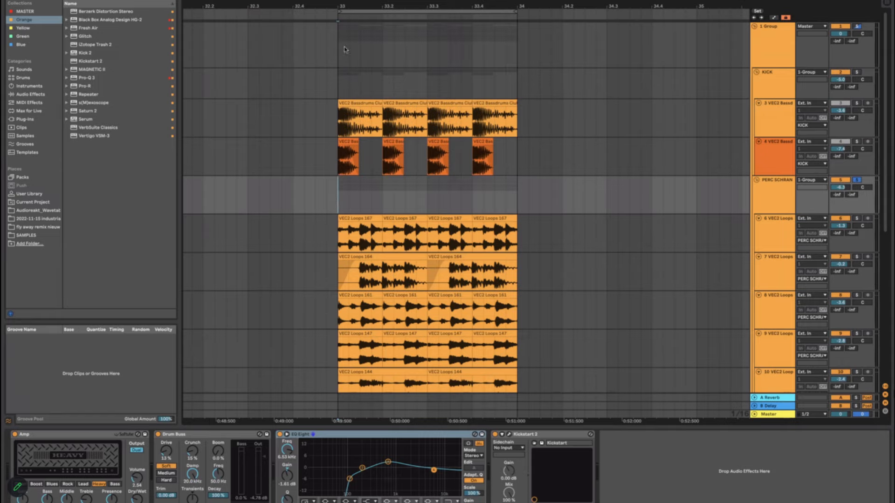
left_click(344, 48)
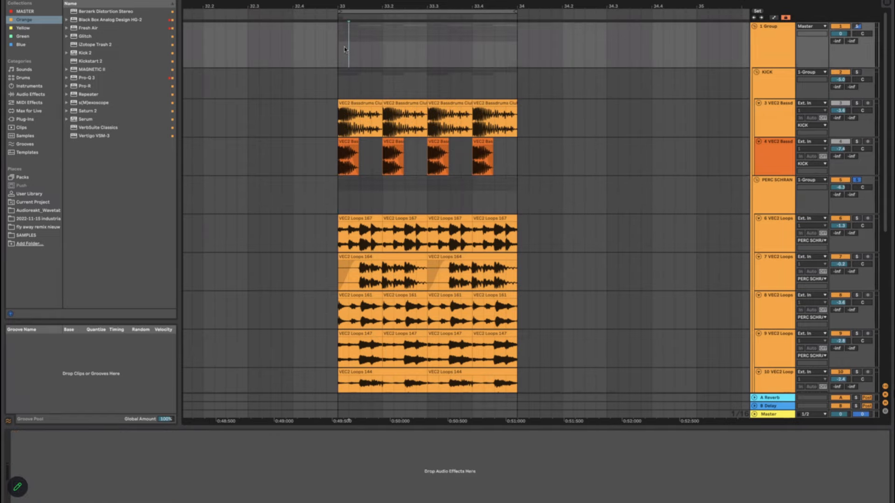
left_click(342, 41)
left_click(375, 201)
left_click(375, 70)
left_click(376, 64)
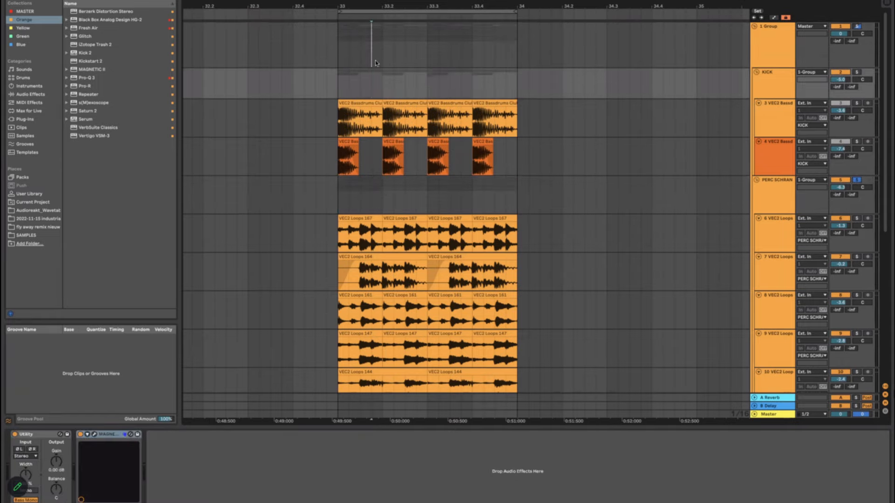
left_click(382, 192)
left_click(379, 52)
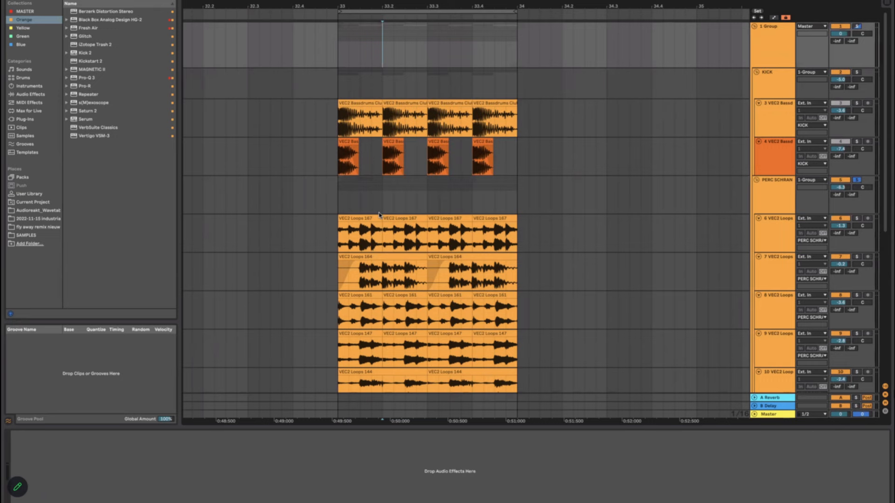
left_click(382, 212)
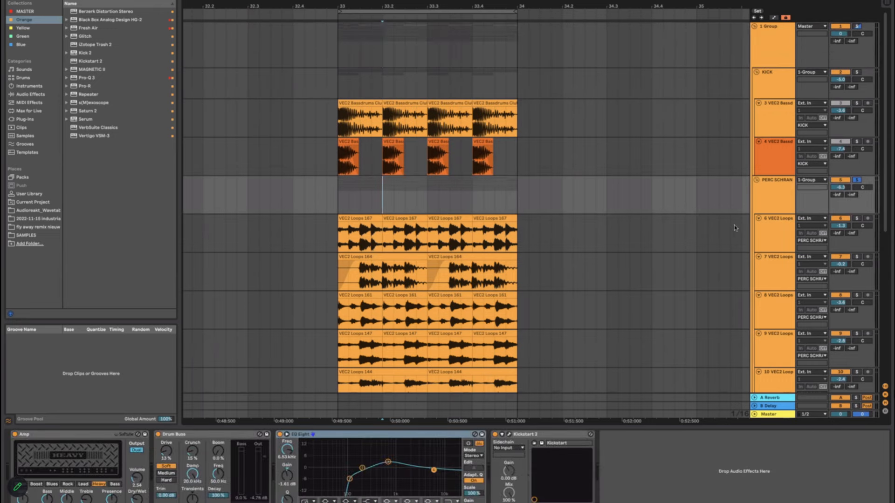
Step: Examine the KICK and PERC SCHRAN effect chains, briefly folding the percussion group's tracks
scroll(734, 227, "down", 3)
scroll(734, 227, "up", 3)
left_click(759, 181)
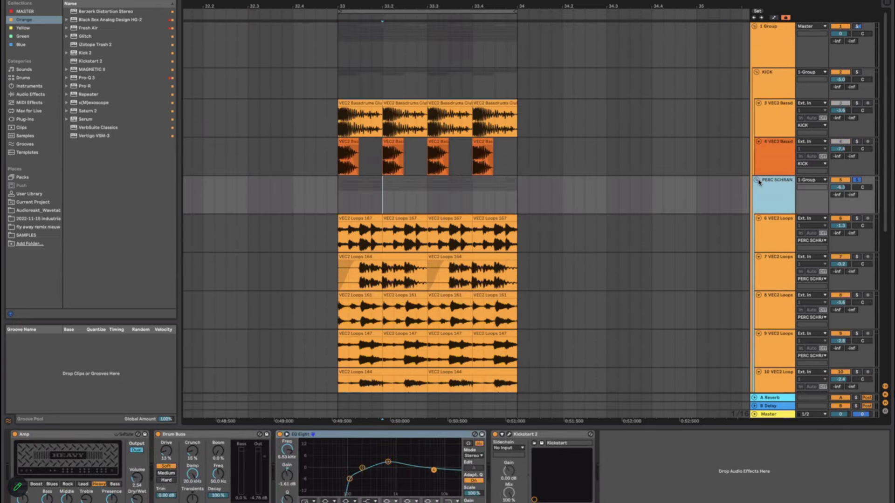
left_click(757, 180)
left_click(771, 94)
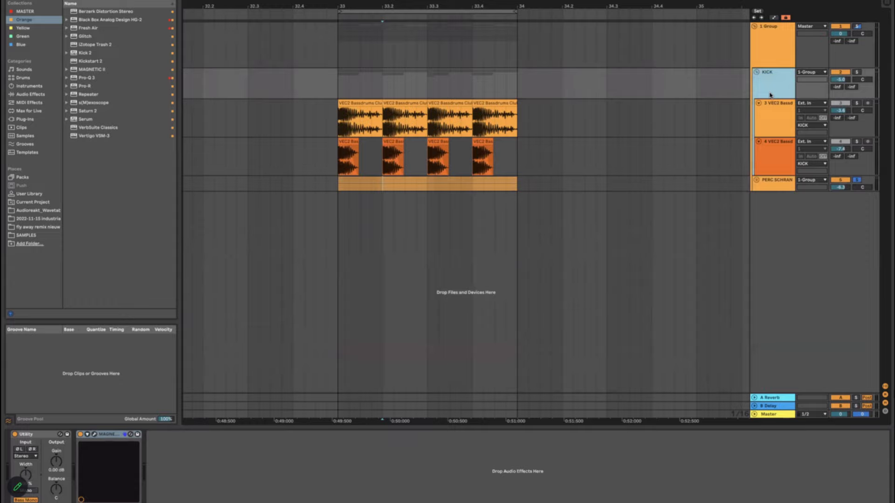
left_click(348, 81)
left_click(767, 184)
left_click(756, 180)
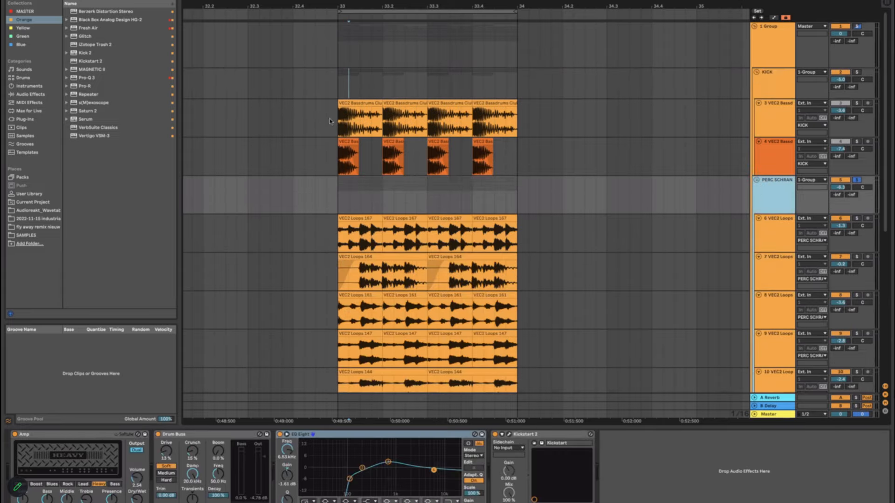
left_click(770, 90)
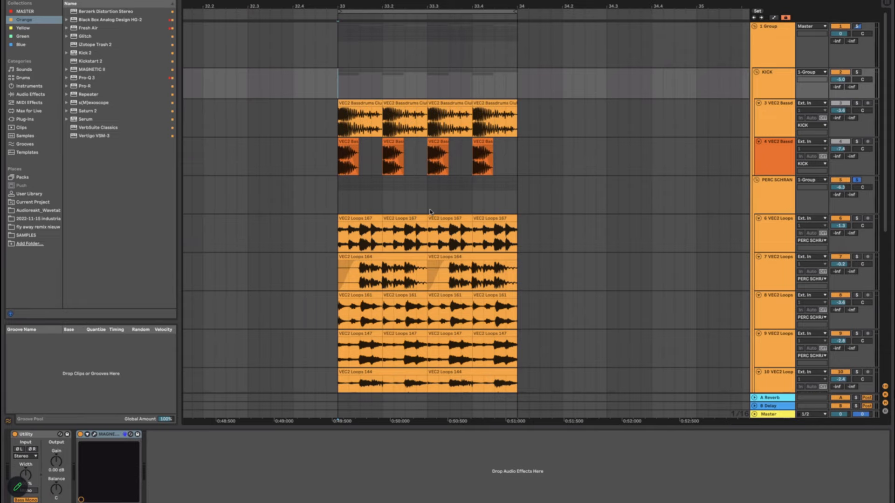
left_click(427, 196)
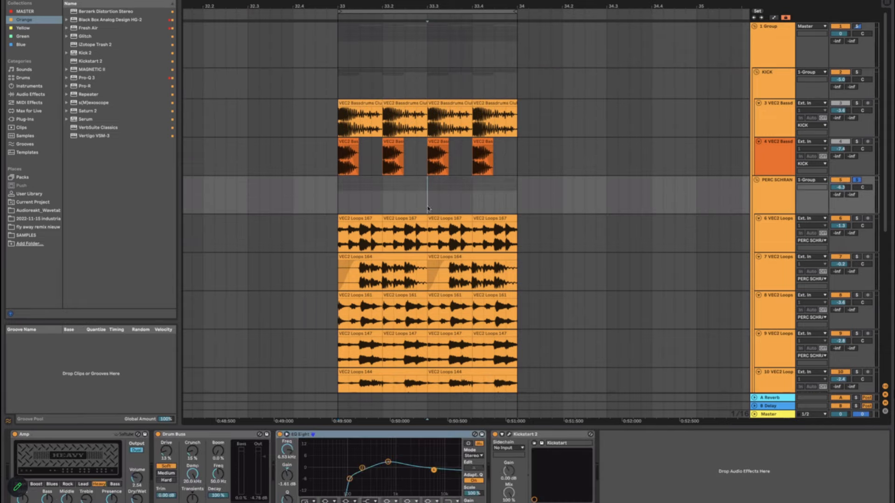
Step: Review the device chains of Group 1, KICK and PERC SCHRAN, turning off the solo on the PERC SCHRAN group
left_click(405, 56)
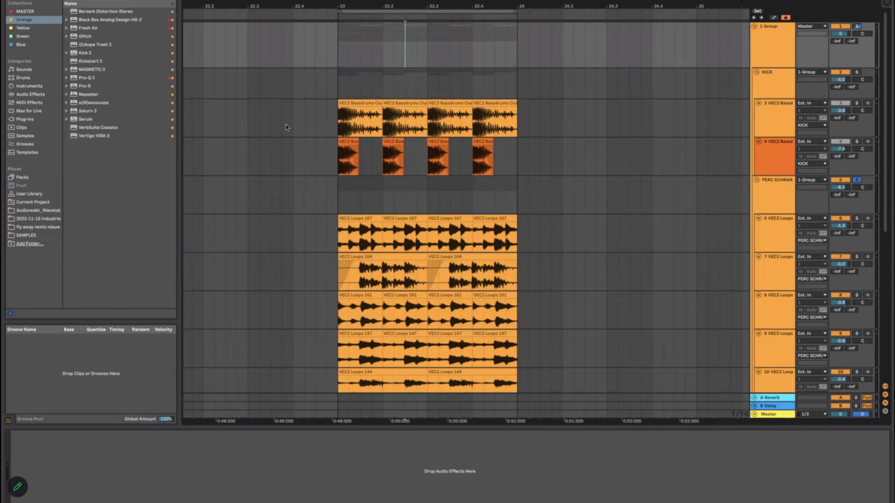
left_click(341, 54)
left_click(343, 91)
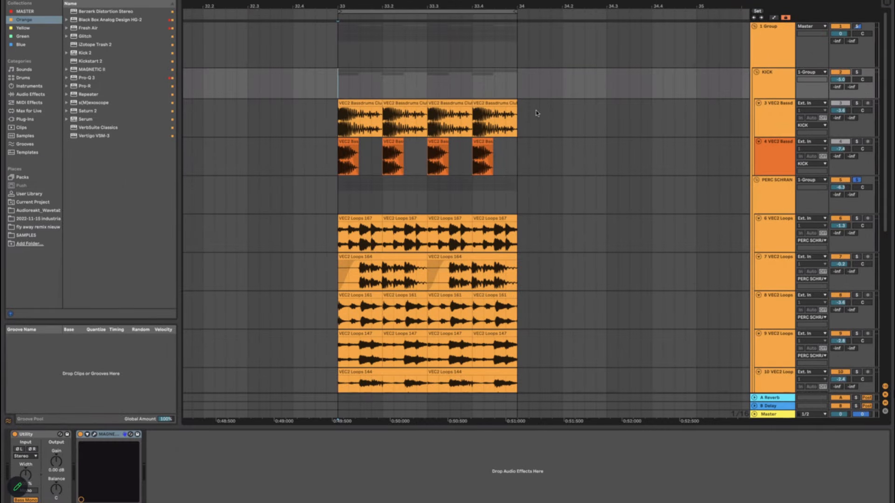
left_click(857, 180)
left_click(783, 190)
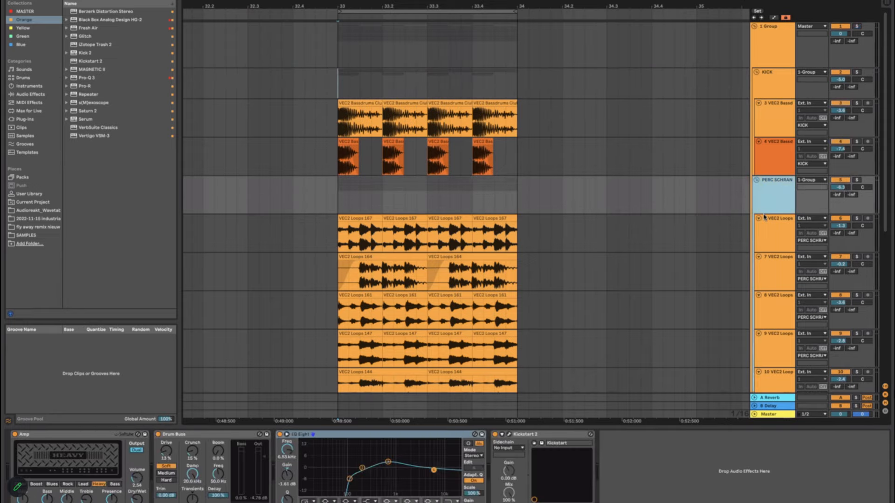
left_click(763, 87)
left_click(769, 192)
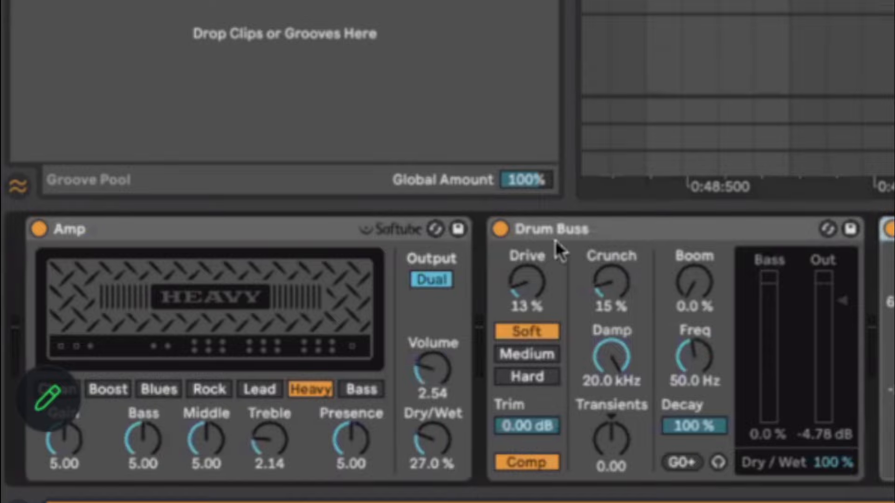
Step: Bypass Amp and Drum Buss on PERC SCHRAN and MAGNETIC II on KICK, and play the loop without them
left_click(365, 233)
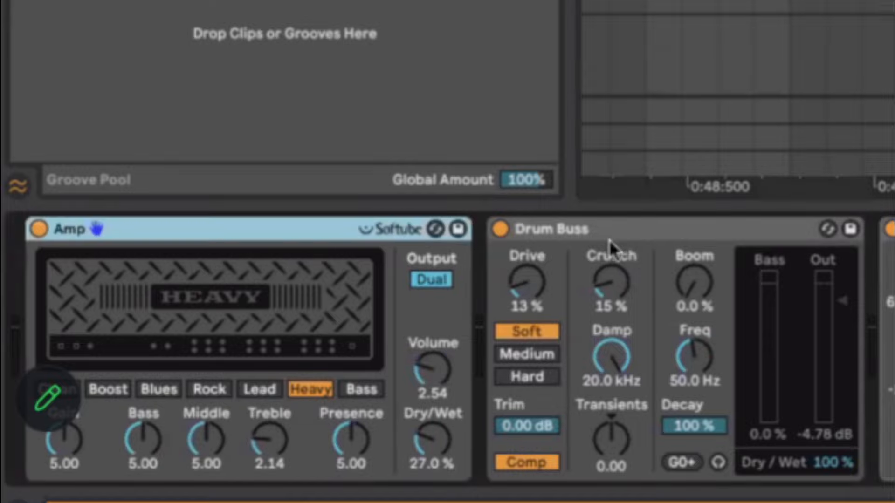
left_click(577, 228, "shift")
left_click(500, 229)
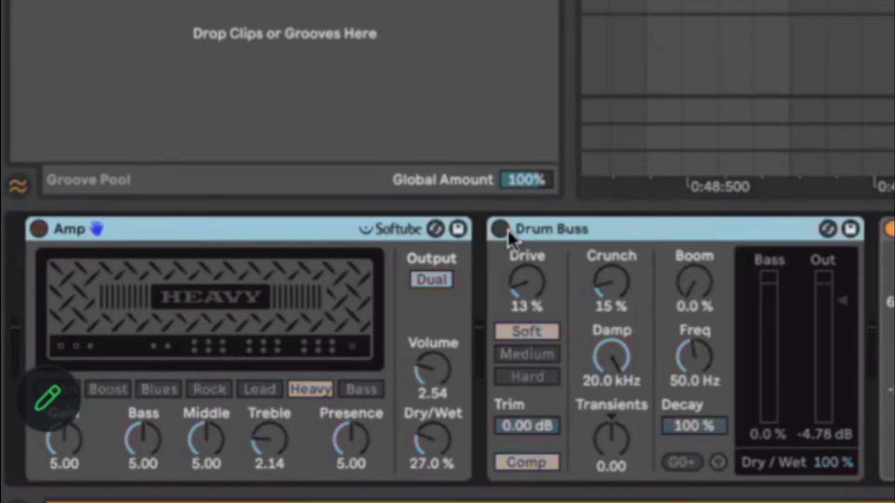
key("Delete")
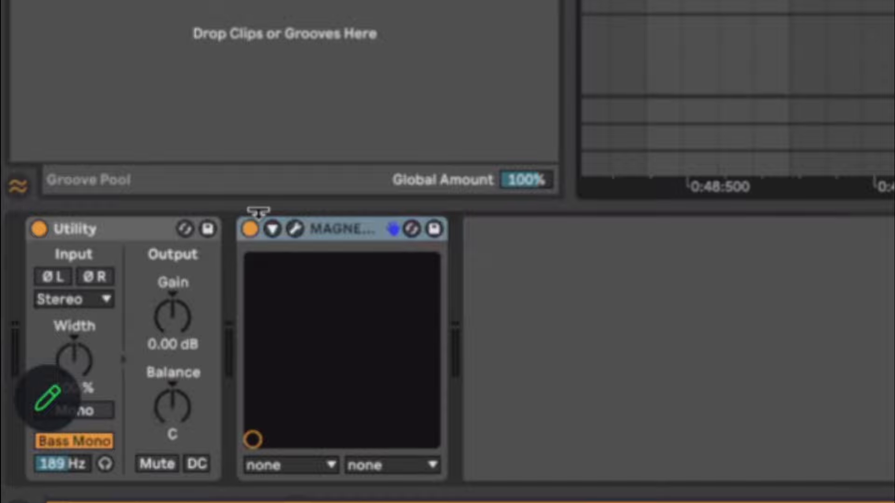
left_click(393, 228)
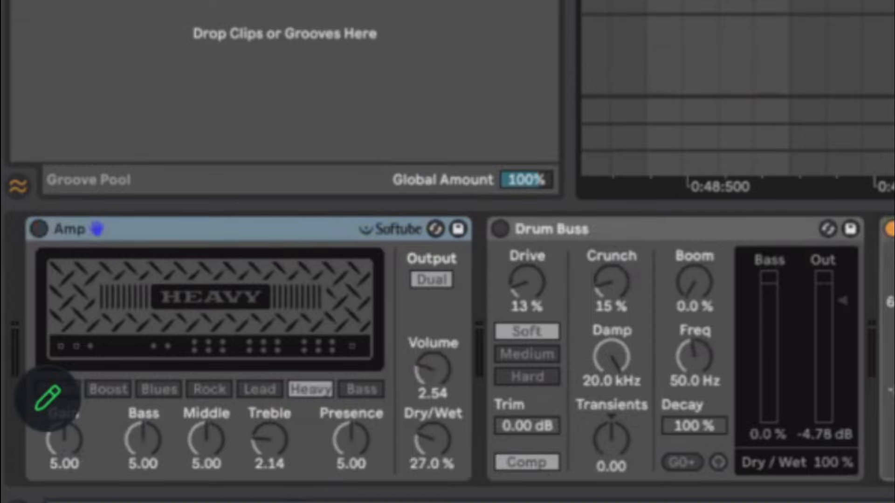
key("space")
Step: Reactivate Amp and Drum Buss on PERC SCHRAN and MAGNETIC II on KICK, and listen to the loop again
left_click(39, 229)
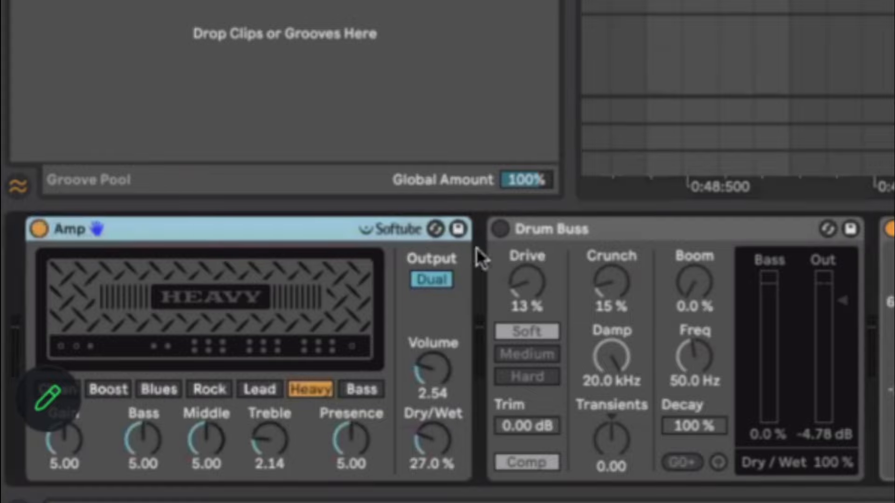
left_click(499, 229)
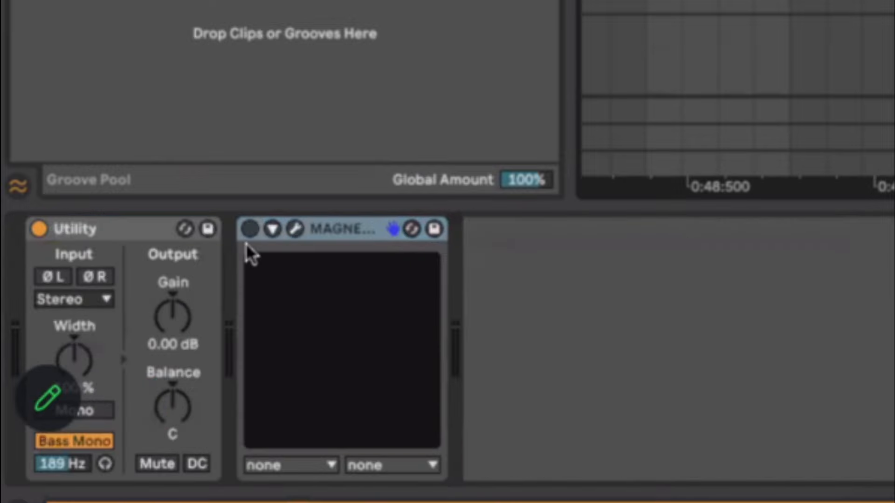
left_click(249, 229)
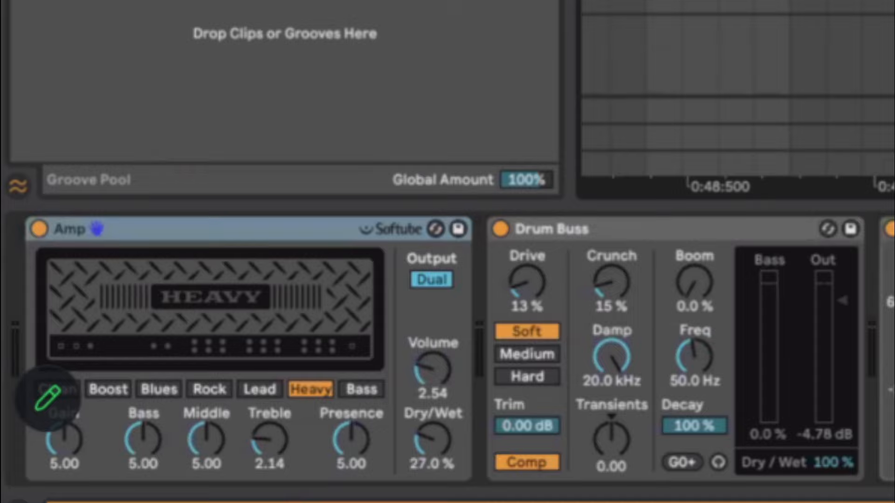
key("space")
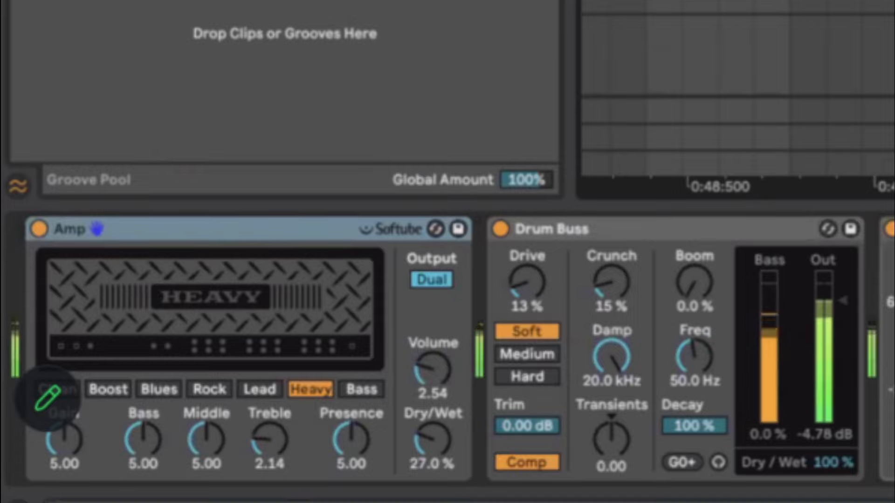
key("space")
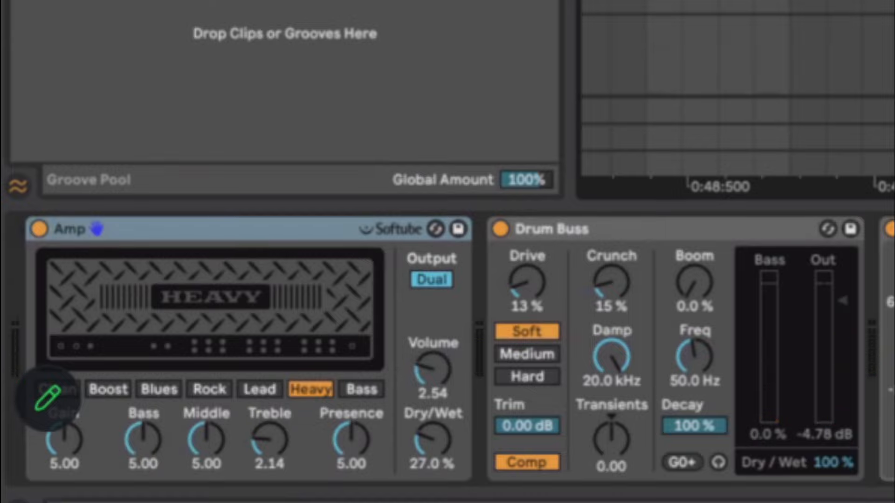
Step: Play the loop and compare the percussion with Amp and Drum Buss bypassed and active
key("space")
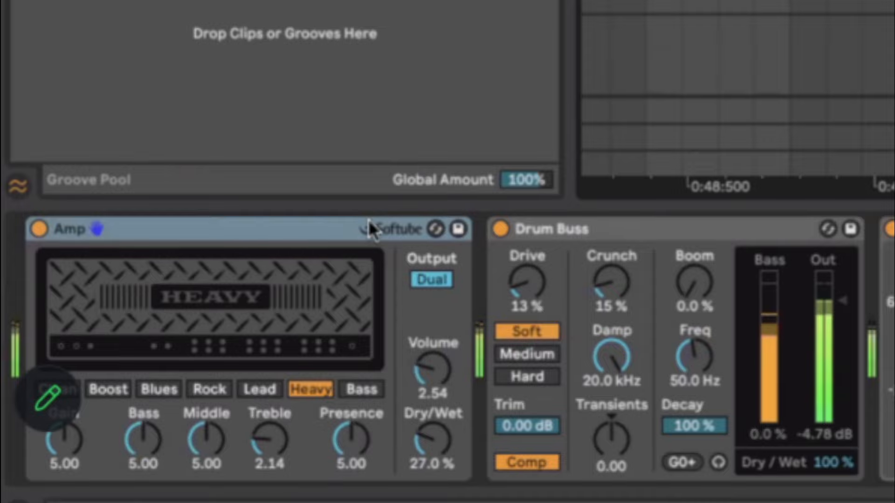
left_click(497, 229)
left_click(499, 229)
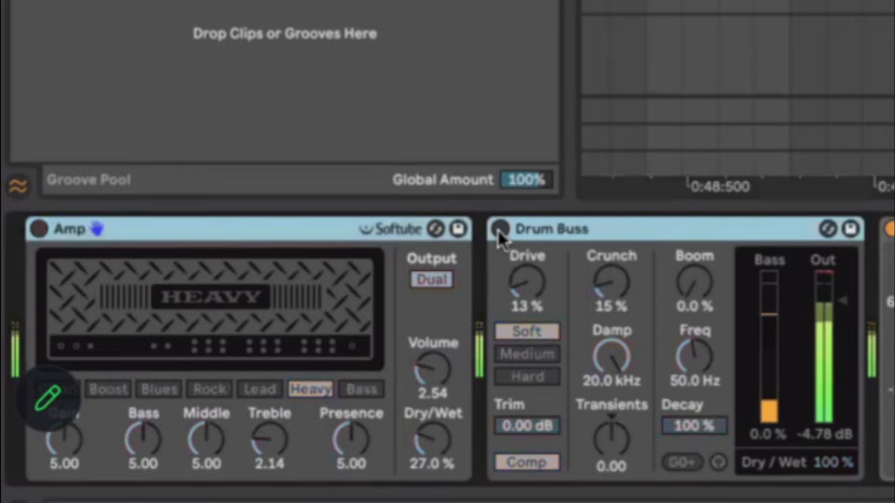
left_click(499, 230)
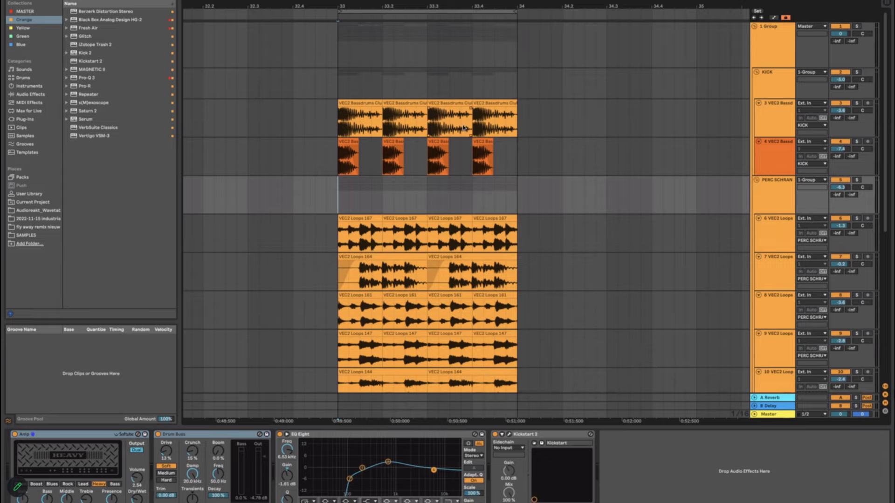
Step: Add MAGNETIC II to Group 1, raise its Tube saturation to about 30 during playback, and close the plug-in window
left_click(340, 57)
left_click(341, 84)
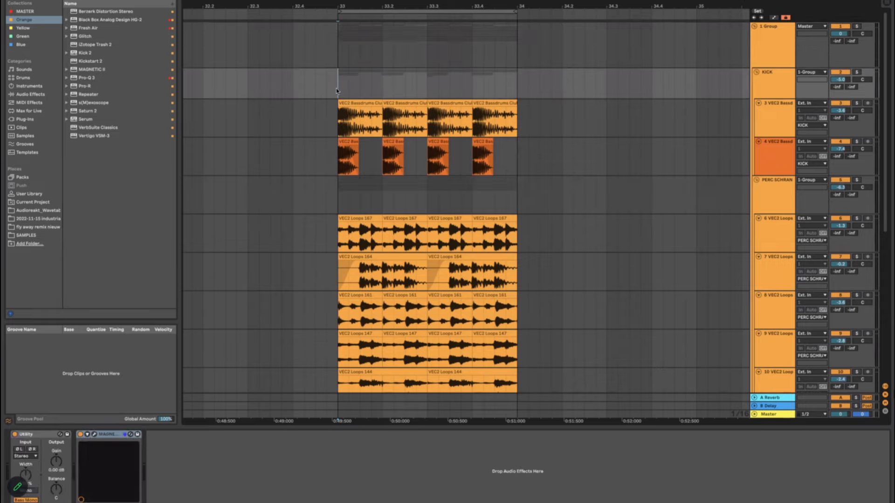
left_click(340, 42)
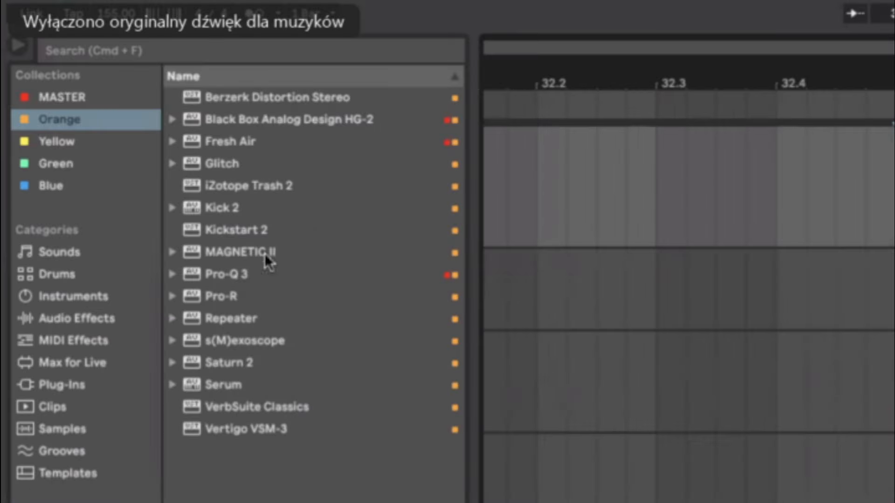
left_click_drag(265, 253, 268, 292)
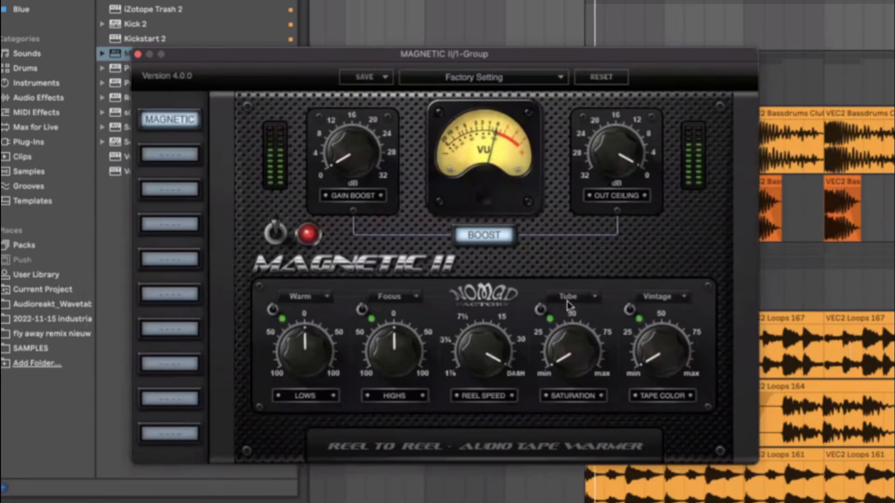
mouse_move(568, 306)
left_mouse_down()
mouse_move(578, 262)
mouse_move(578, 298)
left_mouse_up()
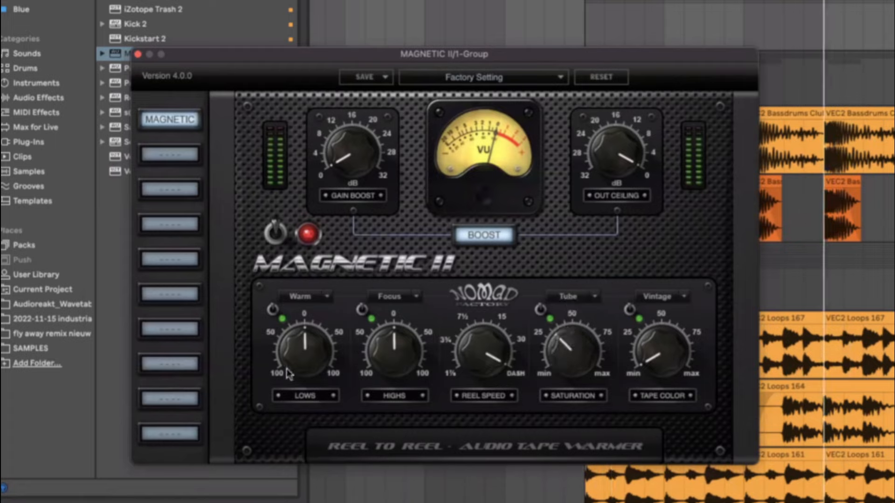
left_click(261, 502)
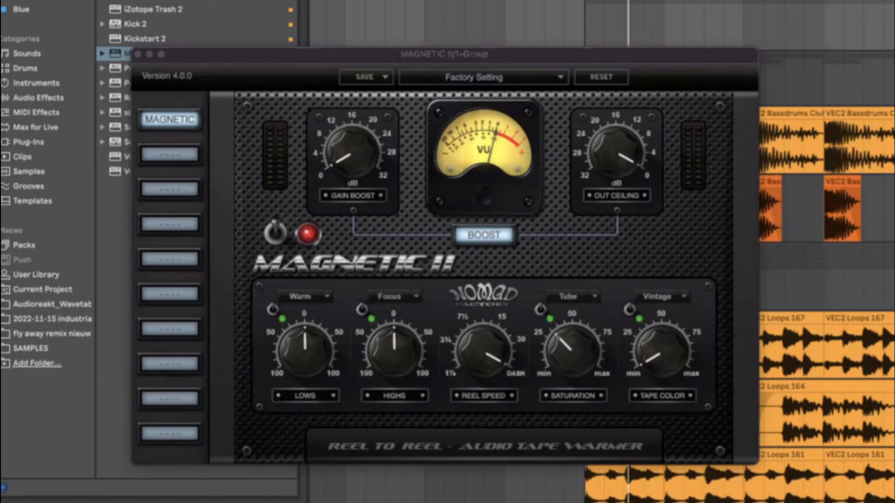
left_click(138, 54)
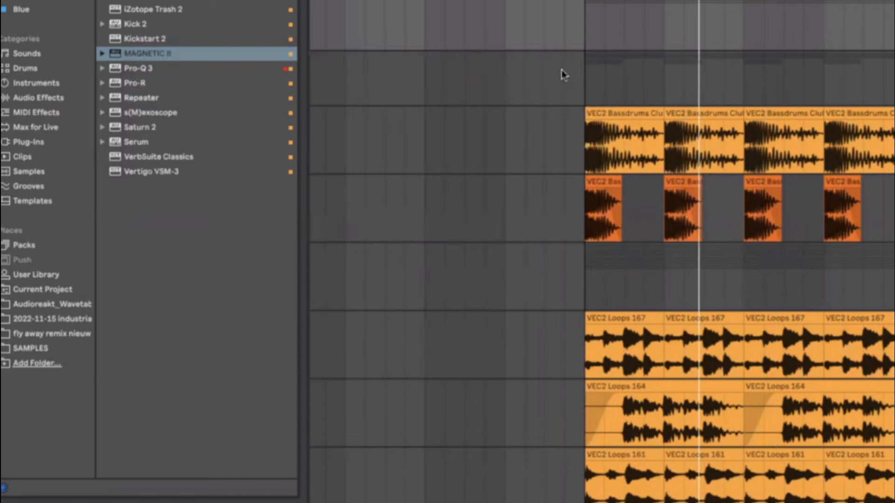
key("space")
Step: Select the KICK group from bar 33 and search the browser for utility
left_click(581, 92)
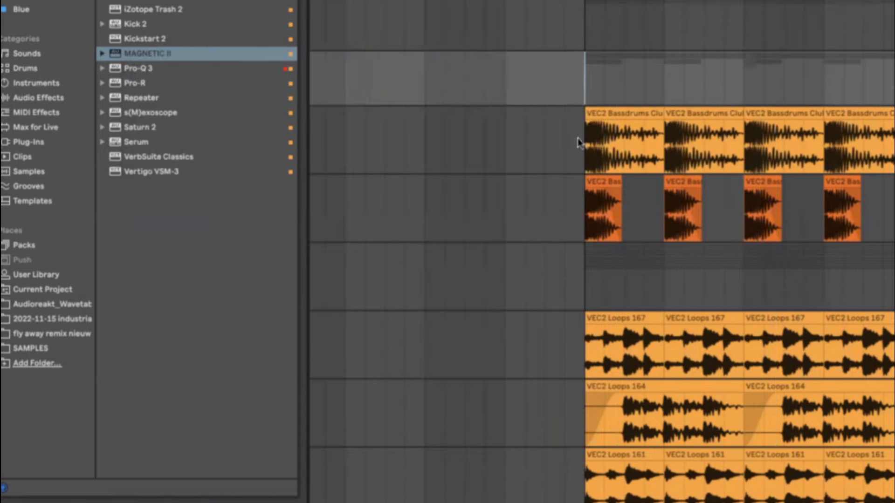
key("super+f")
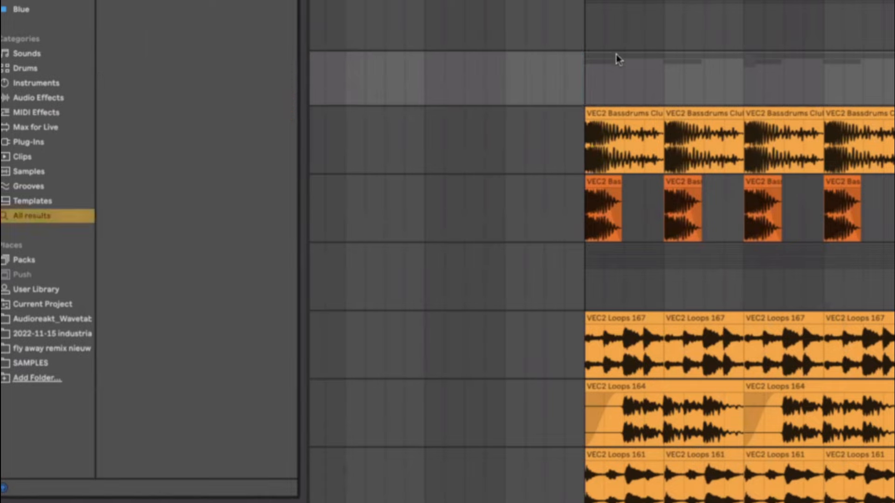
type("utility")
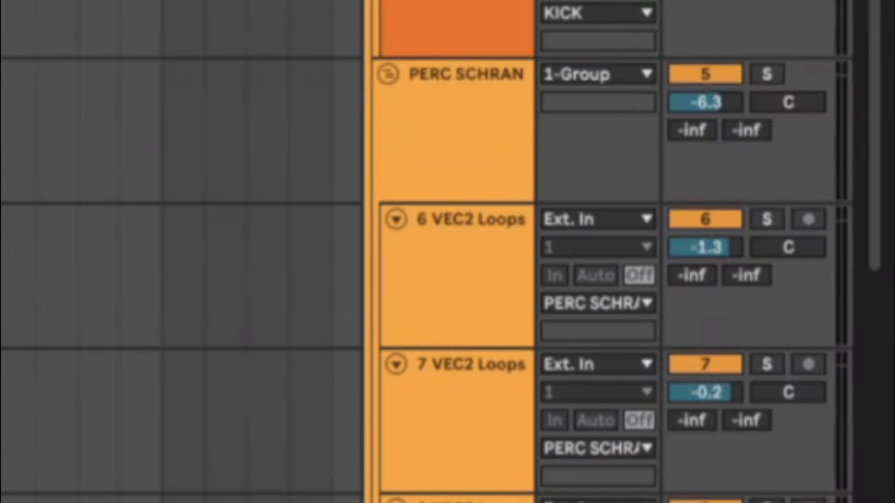
Step: Show the PERC SCHRAN group's device chain and narrow the browser to widen the arrangement
left_click(466, 74)
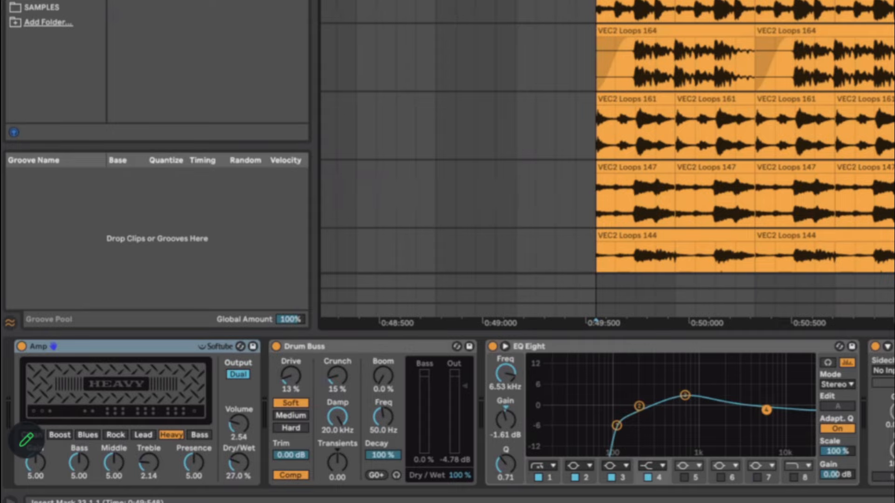
left_click_drag(315, 187, 292, 186)
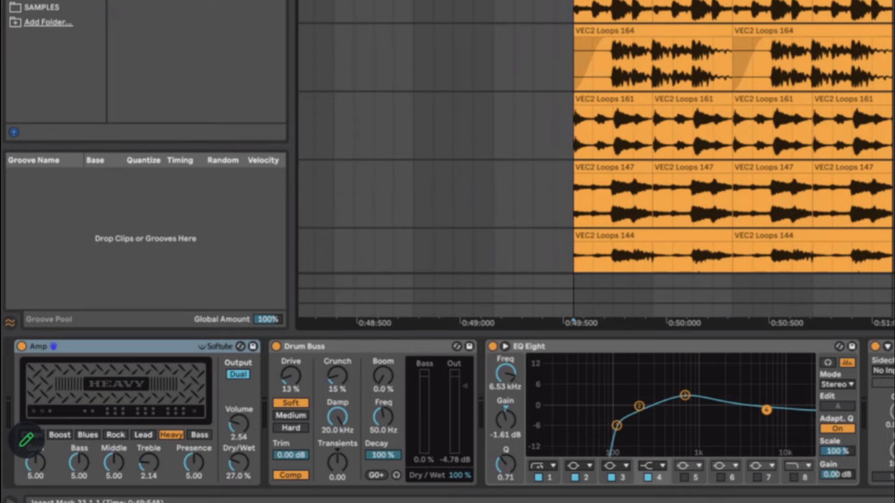
key("Down")
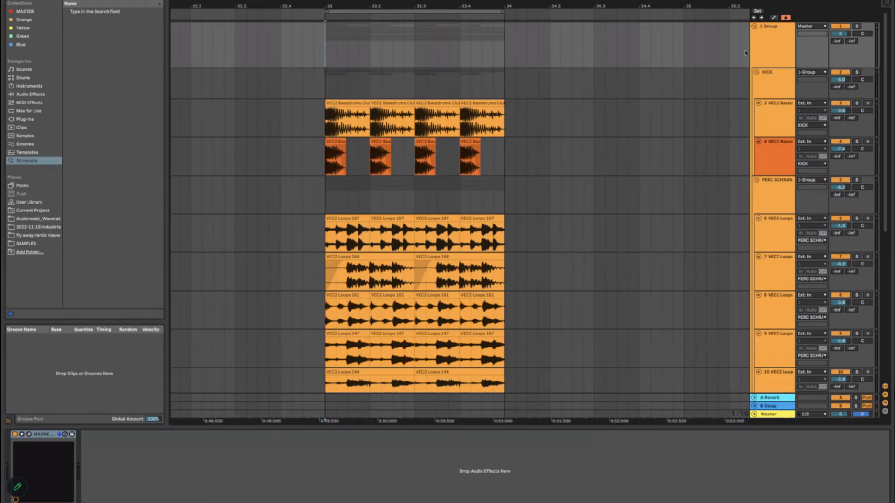
Step: Examine how PERC SCHRAN sits within Group 1 by selecting each group in turn and looking over the percussion tracks
left_click(769, 50)
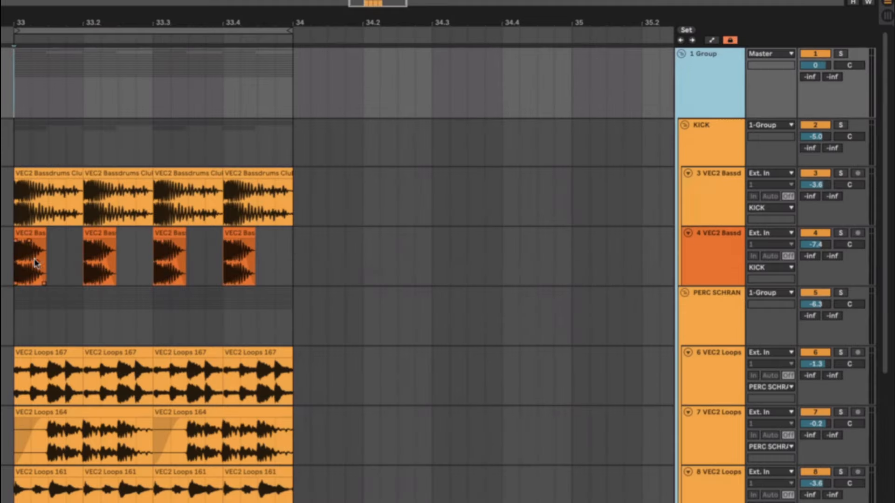
left_click(715, 310)
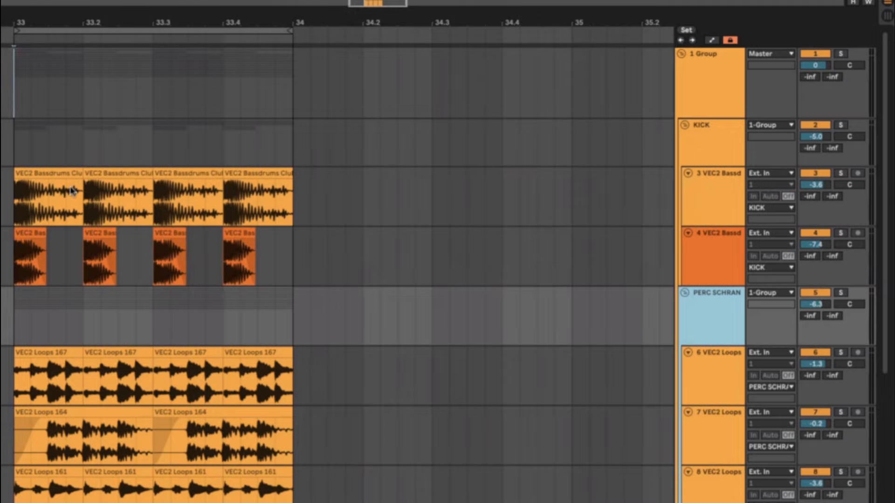
left_click(10, 90)
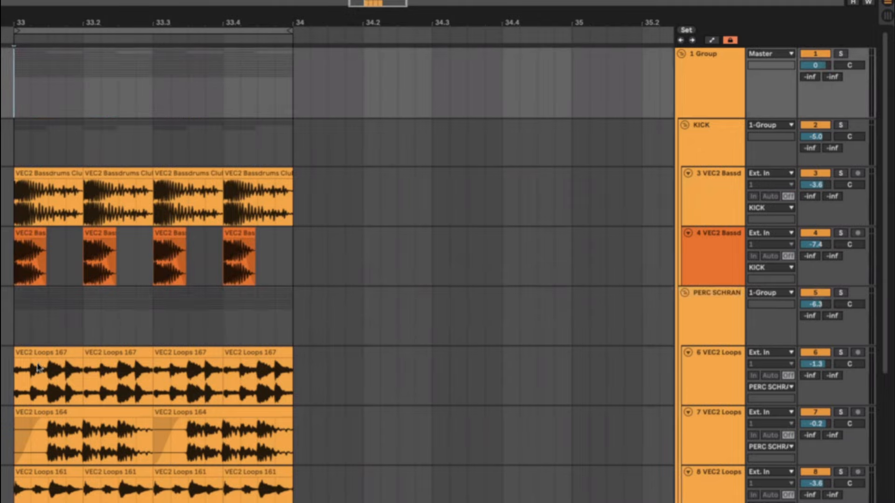
left_click(20, 326)
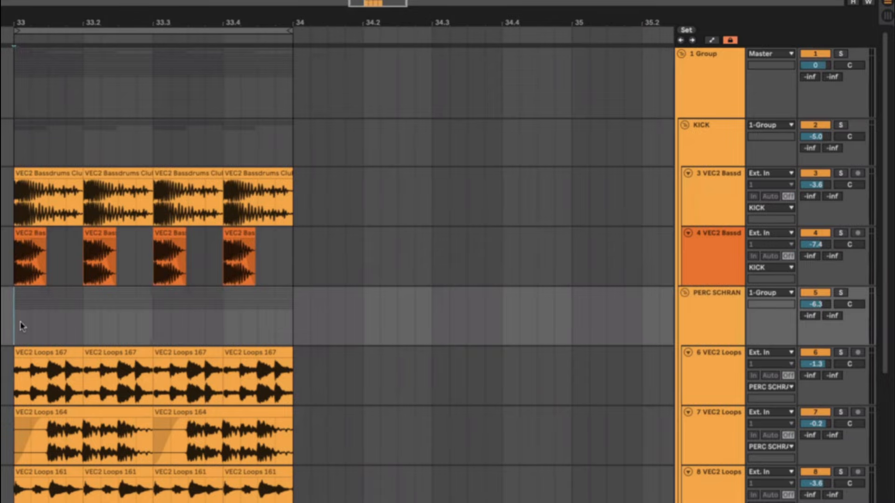
left_click(22, 101)
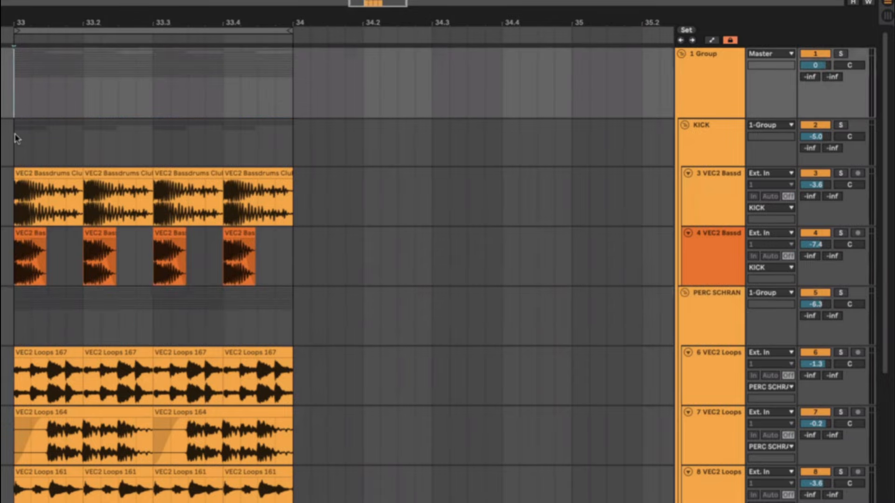
left_click(31, 321)
scroll(199, 324, "down", 5)
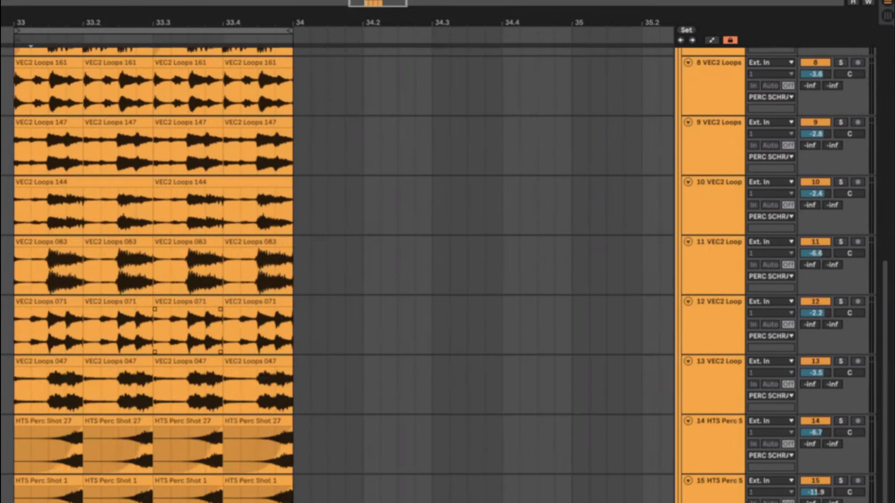
scroll(492, 238, "up", 6)
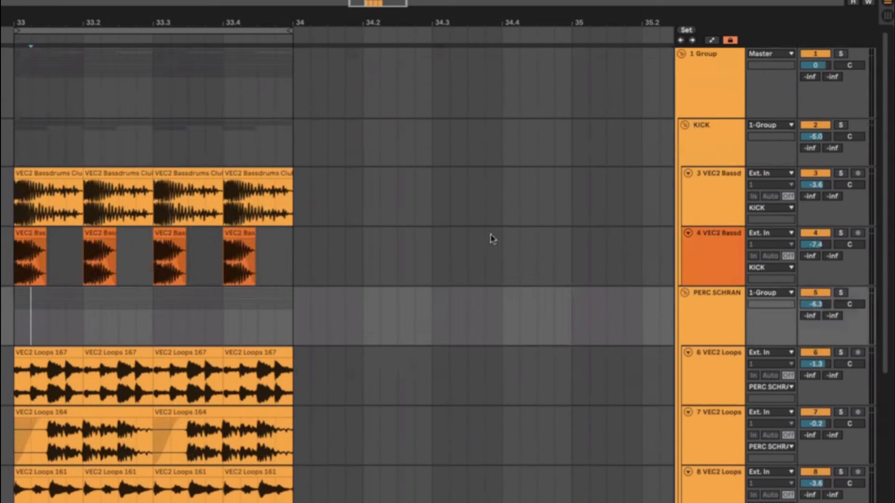
Step: Look over the percussion tracks contained in the PERC SCHRAN group within Group 1
left_click(707, 76)
scroll(150, 366, "down", 6)
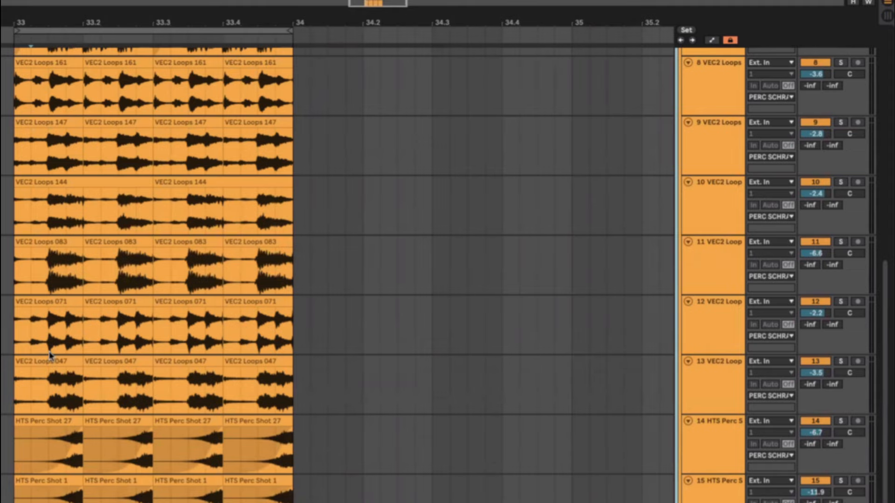
scroll(47, 345, "up", 6)
scroll(19, 237, "up", 2)
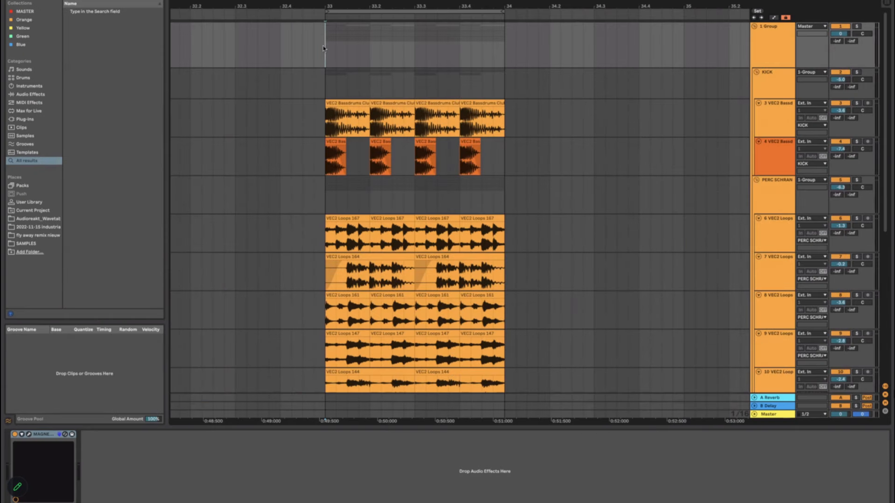
Step: Play the loop and check the MAGNETIC II settings on Group 1, leaving its plug-in window closed
key("space")
left_click(28, 434)
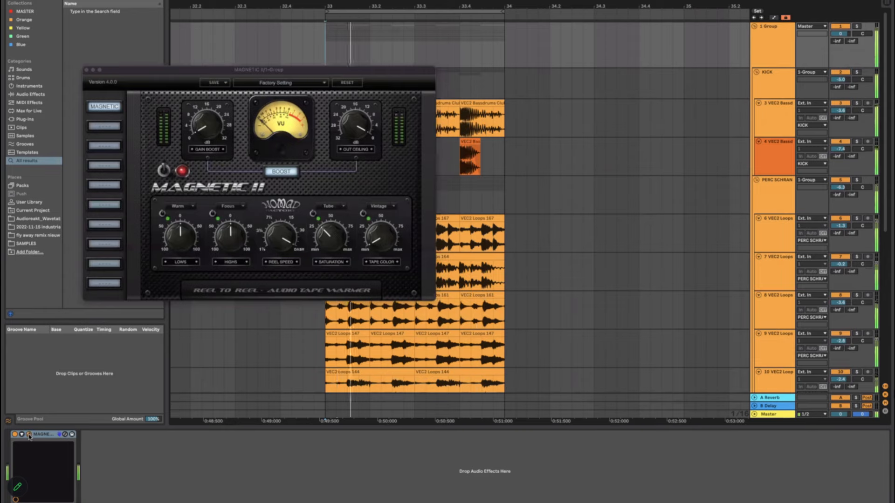
left_click(28, 435)
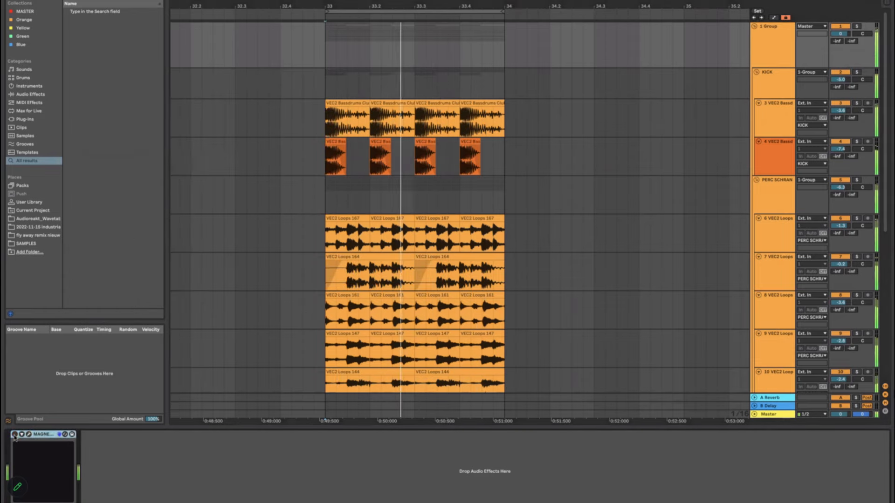
left_click(28, 434)
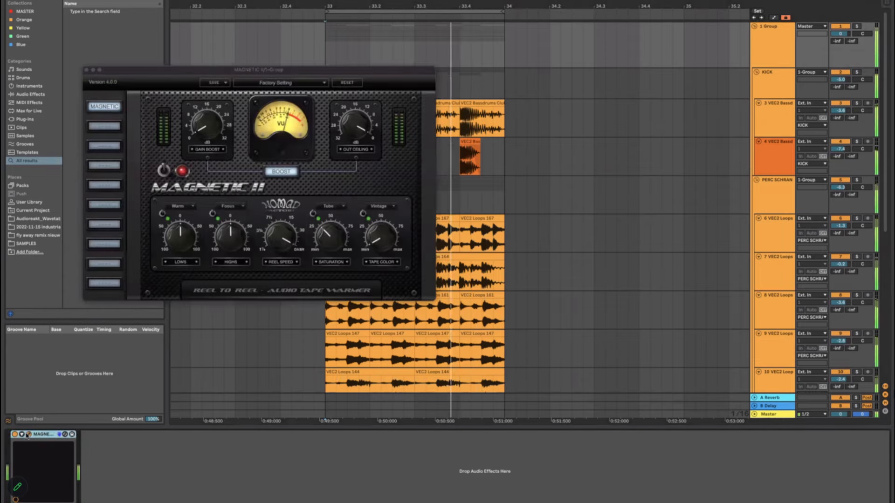
left_click(28, 435)
Step: Search the browser for "pro q" and add Pro-Q 3 after MAGNETIC II on Group 1
key("super+f")
type("pro q")
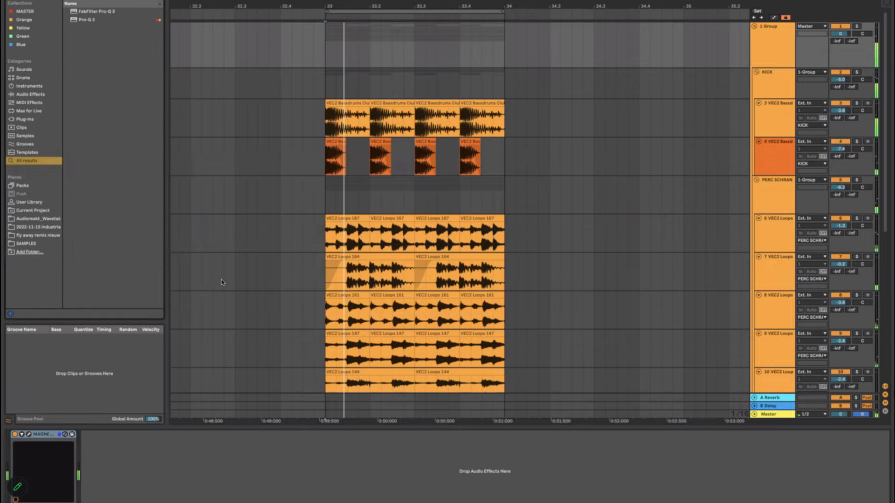
key("Down")
key("Down")
key("Return")
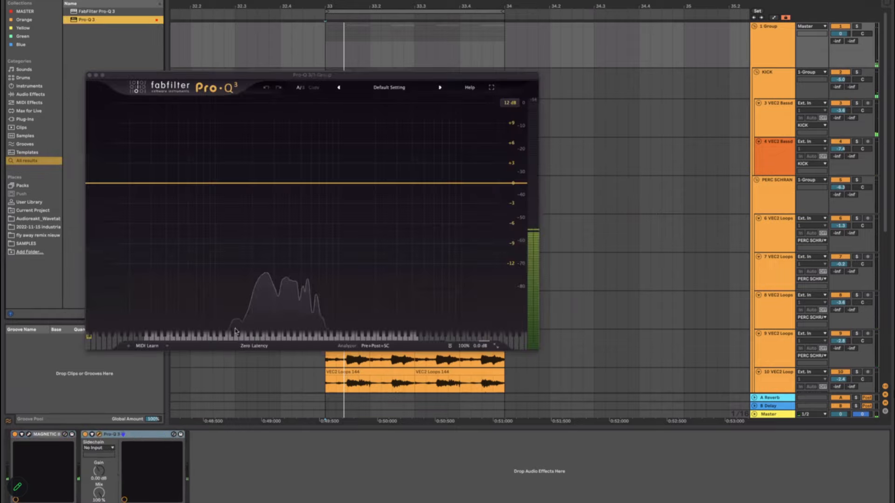
Step: Add a low cut at about 22 Hz and a narrow bell cut of about 2.5 dB near 204 Hz, with Q about 4.6
left_click(101, 183)
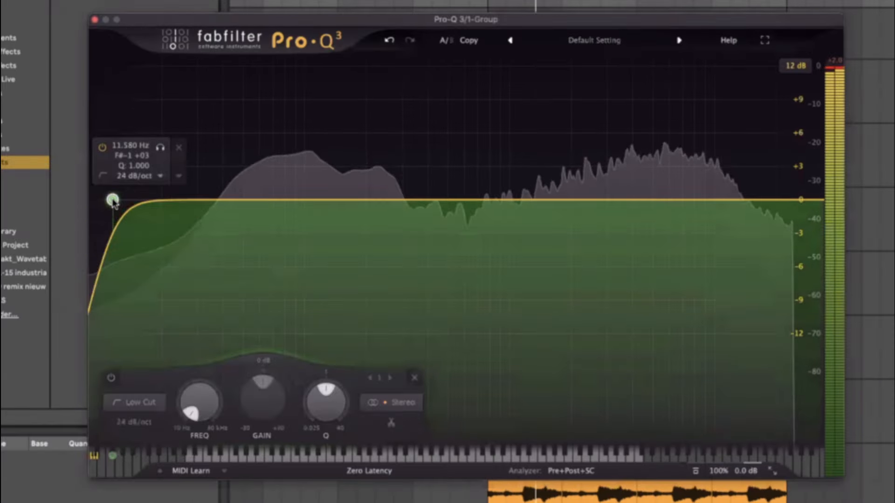
left_click_drag(112, 200, 168, 201)
left_click(363, 211)
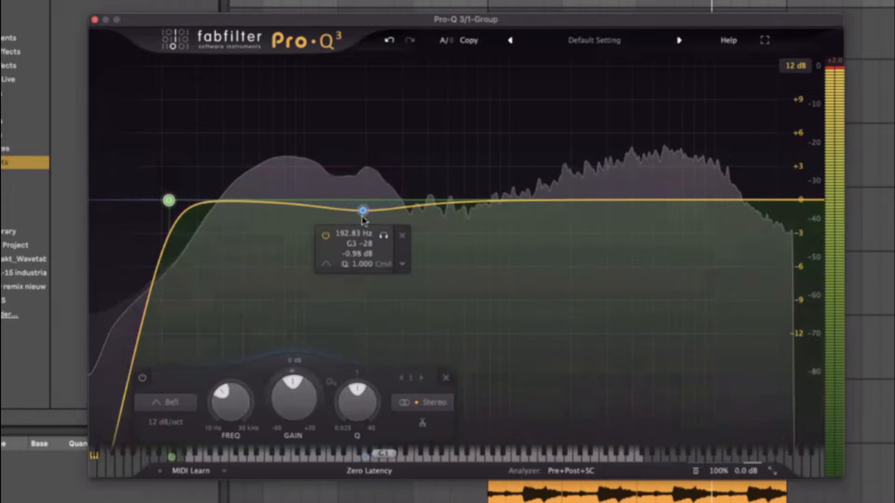
left_click_drag(362, 212, 363, 216)
scroll(362, 216, "up", 5)
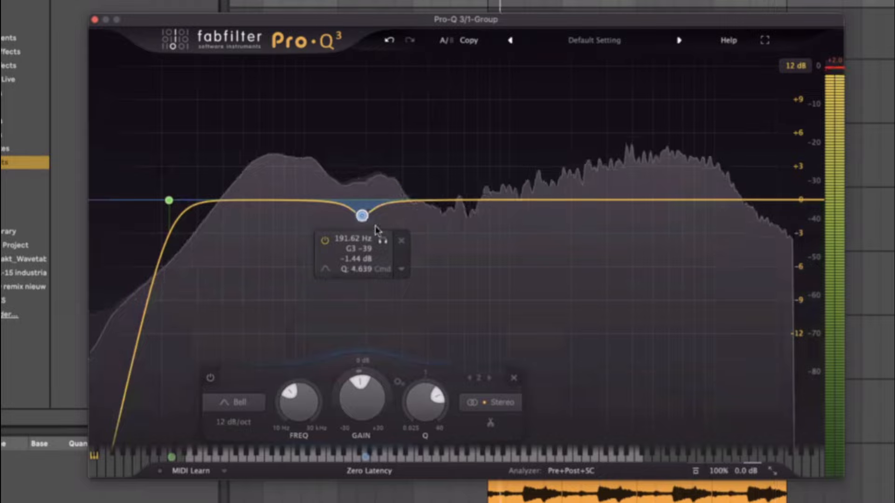
left_click_drag(364, 221, 371, 236)
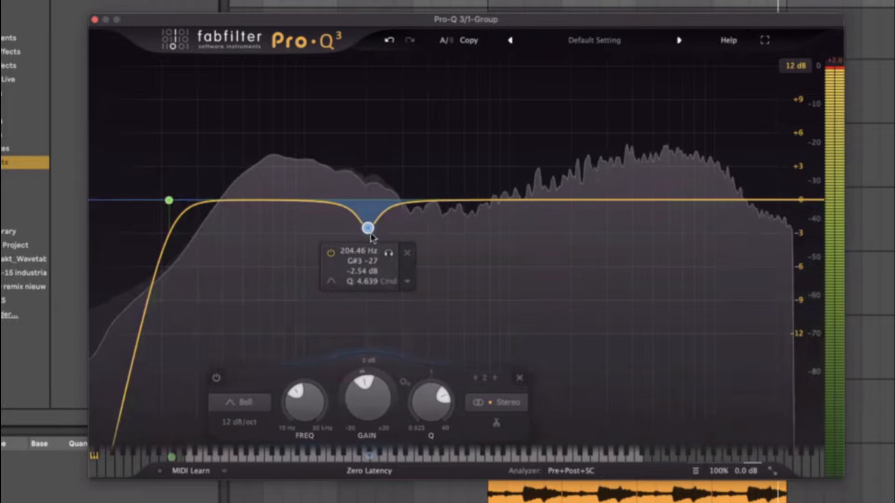
Step: Audition the bell dip near 204 Hz, compare both bands bypassed, and nudge the low cut slightly higher in frequency
left_click(387, 252)
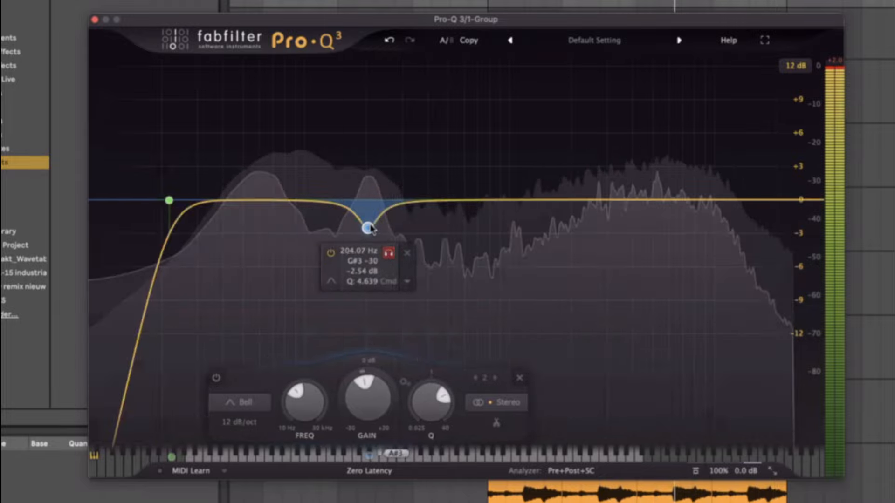
left_click(330, 253)
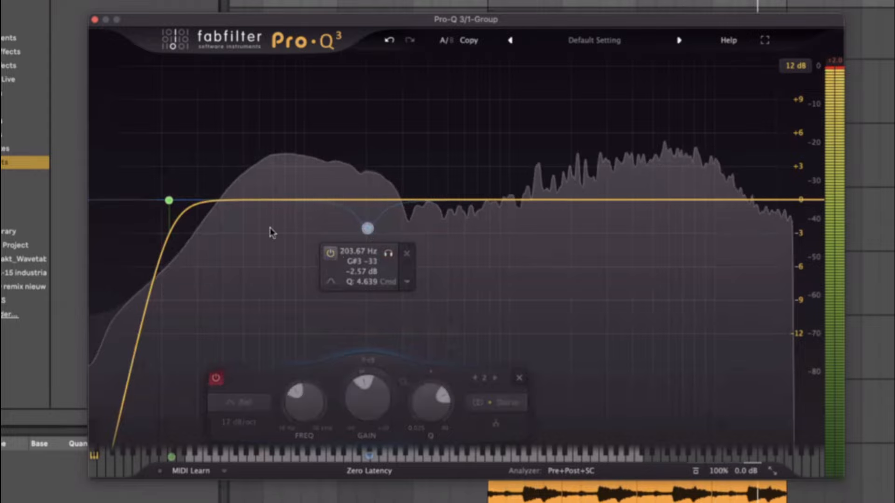
left_click(330, 253)
left_click(132, 148)
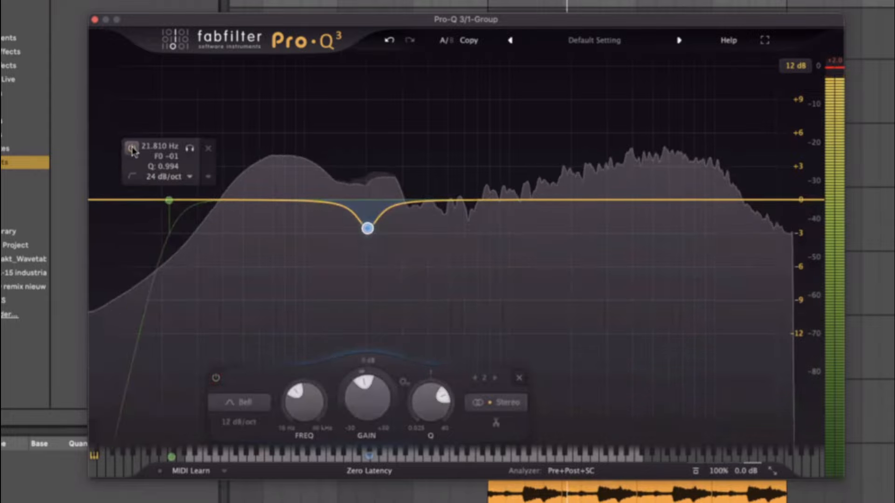
left_click(133, 149)
left_click(170, 202)
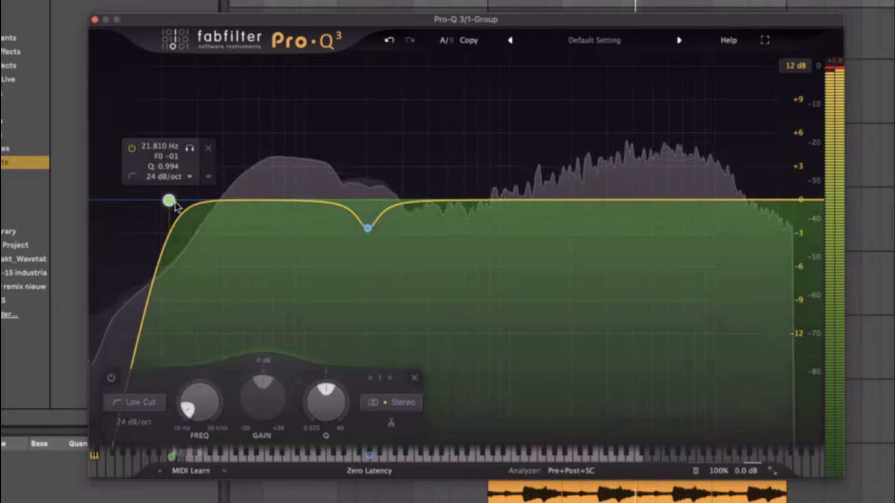
left_click_drag(176, 201, 177, 200)
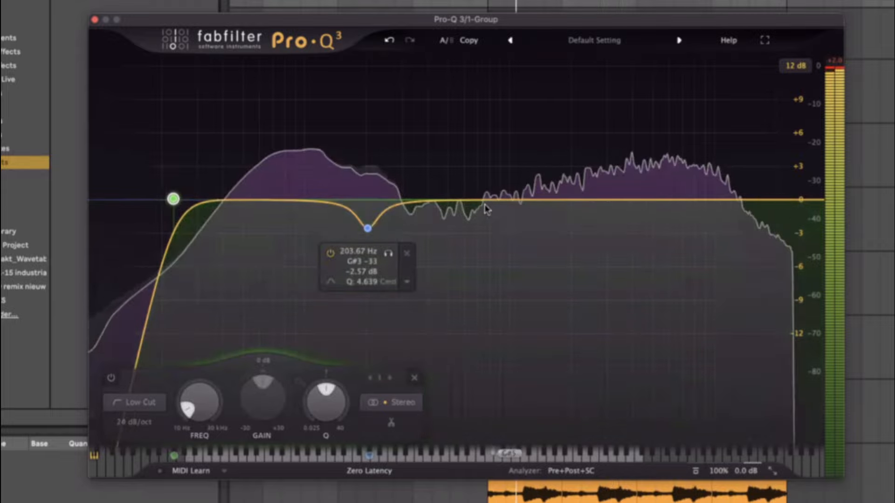
Step: Add a bell band with Side stereo placement and lower it to about -4.2 dB near 573 Hz, auditioning it during playback
mouse_move(472, 200)
left_mouse_down()
mouse_move(465, 180)
mouse_move(470, 238)
mouse_move(466, 198)
left_mouse_up()
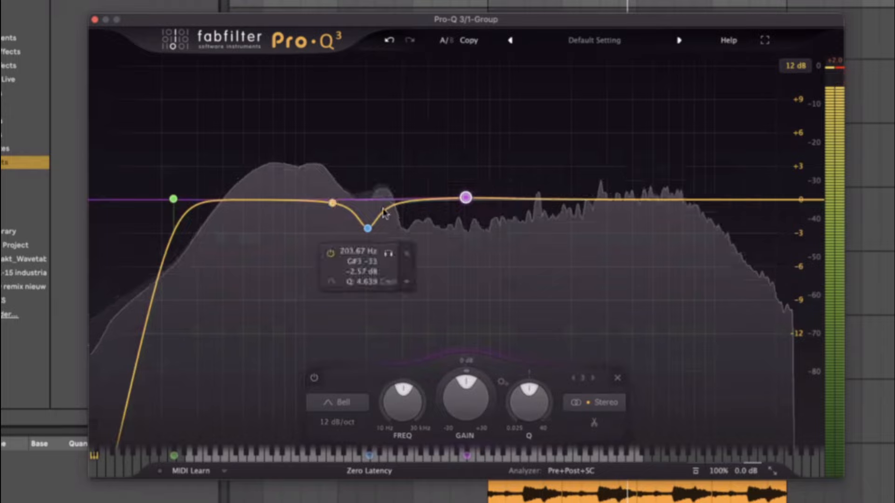
left_click(505, 174)
mouse_move(548, 281)
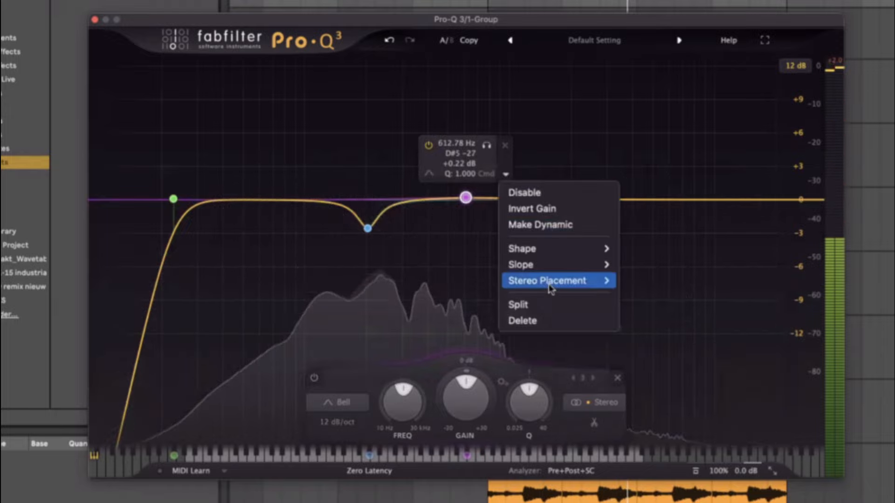
left_click(643, 344)
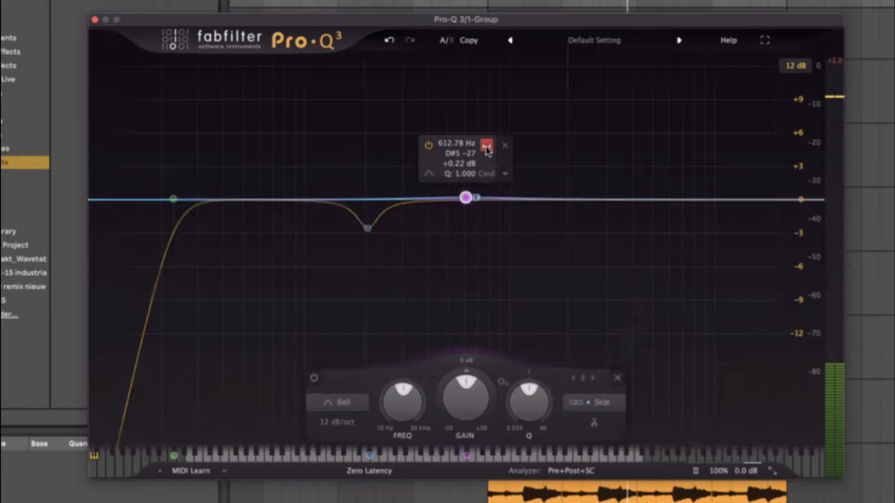
key("space")
left_click_drag(468, 199, 465, 249)
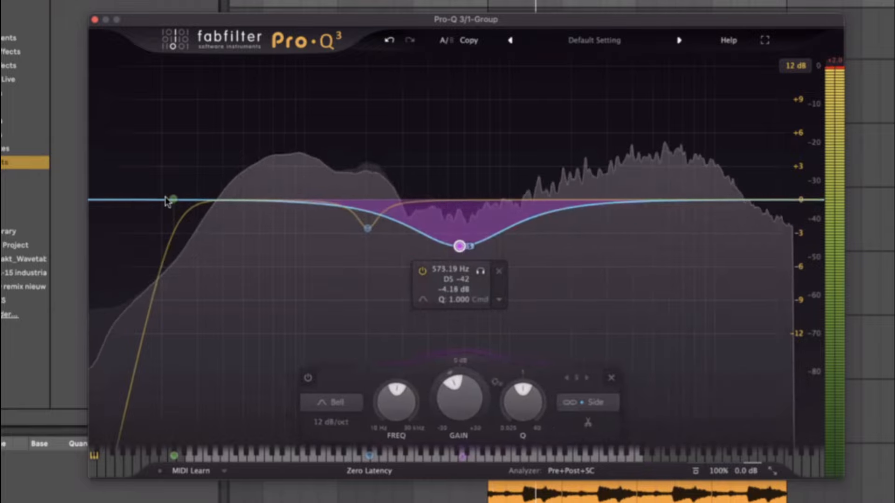
Step: Add a side-only low cut with a 24 dB/oct slope and raise it to about 290 Hz while auditioning it
left_click_drag(166, 202, 132, 200)
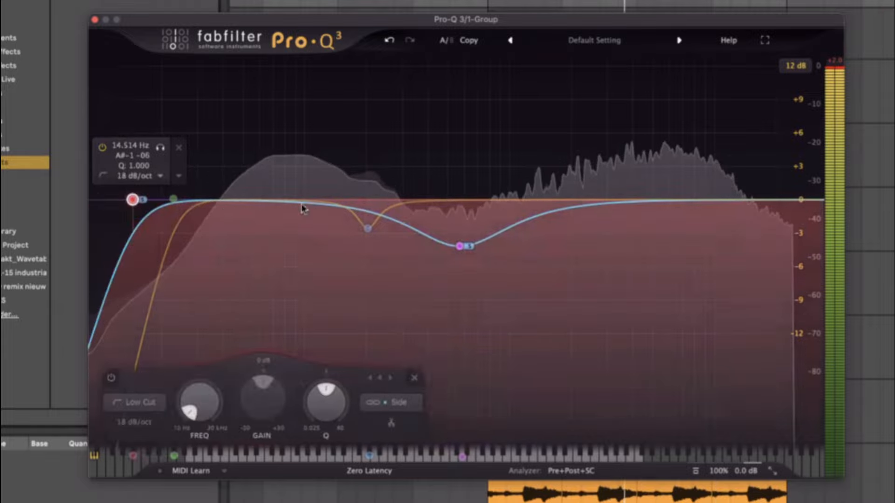
left_click_drag(301, 205, 385, 203)
left_click(385, 202, "alt+super")
left_click(404, 153)
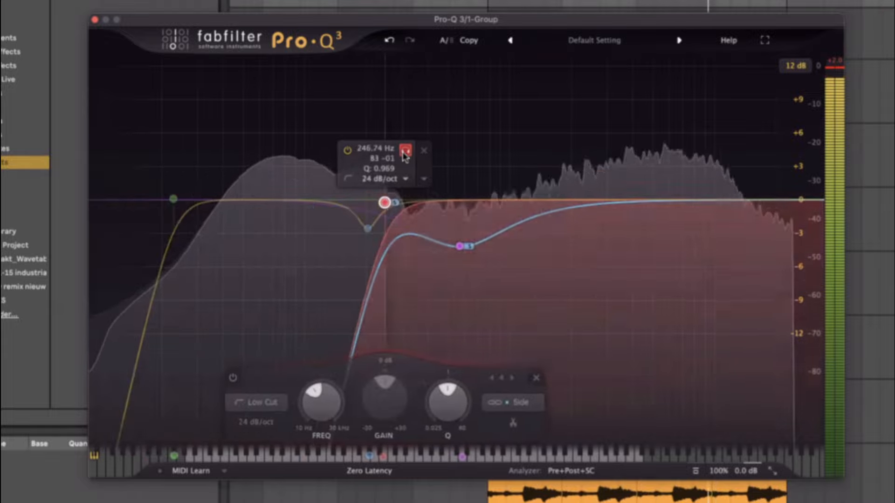
left_click_drag(404, 156, 422, 155)
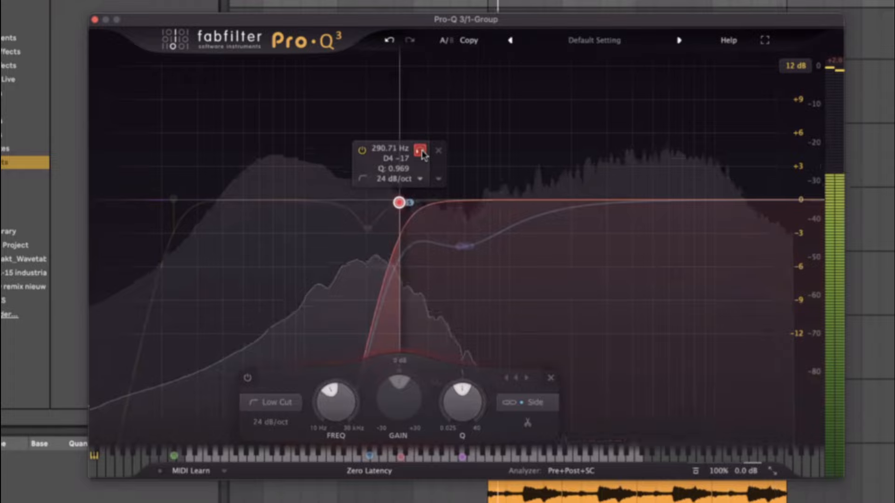
Step: Fine-tune the side bell to about -3.3 dB near 571 Hz with Q 1.015, and the side low cut to about 279 Hz
left_click(461, 244)
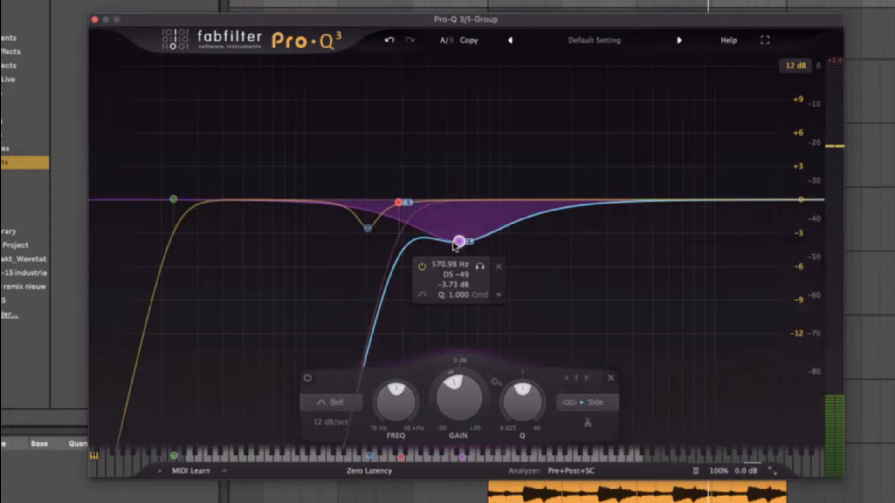
scroll(457, 242, "down", 2)
left_click_drag(457, 242, 455, 237)
scroll(455, 236, "up", 2)
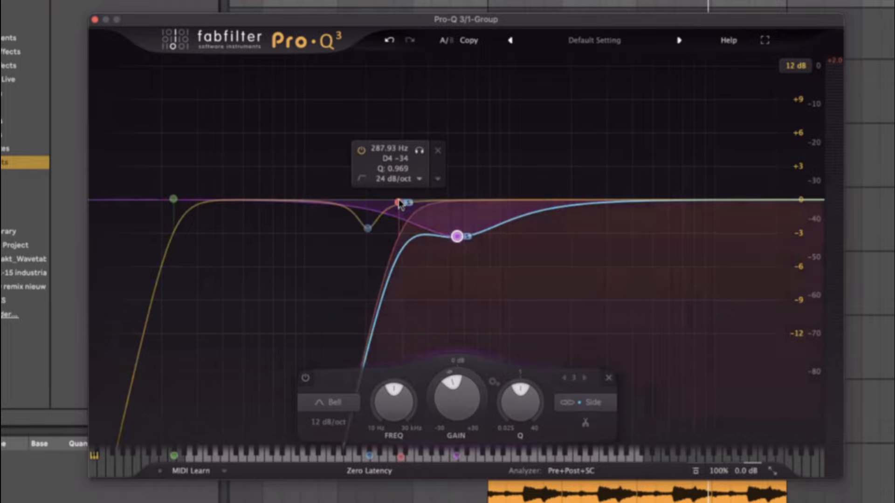
left_click_drag(400, 203, 397, 202)
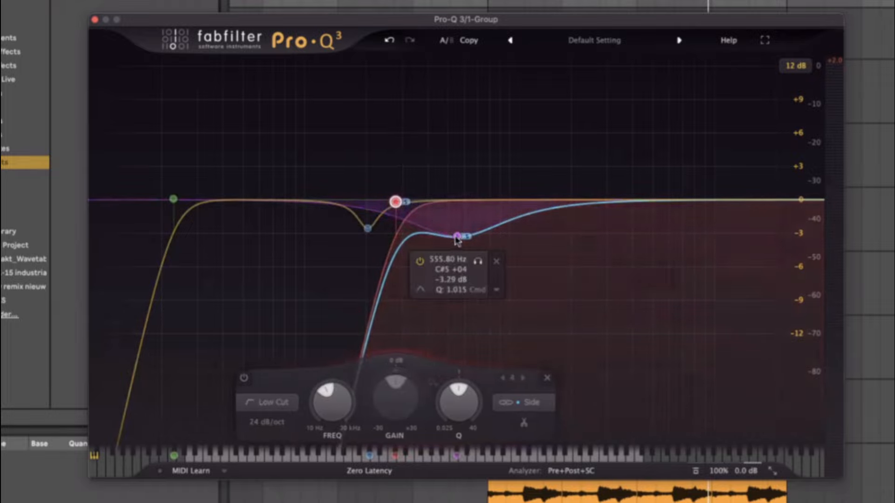
left_click_drag(463, 238, 469, 239)
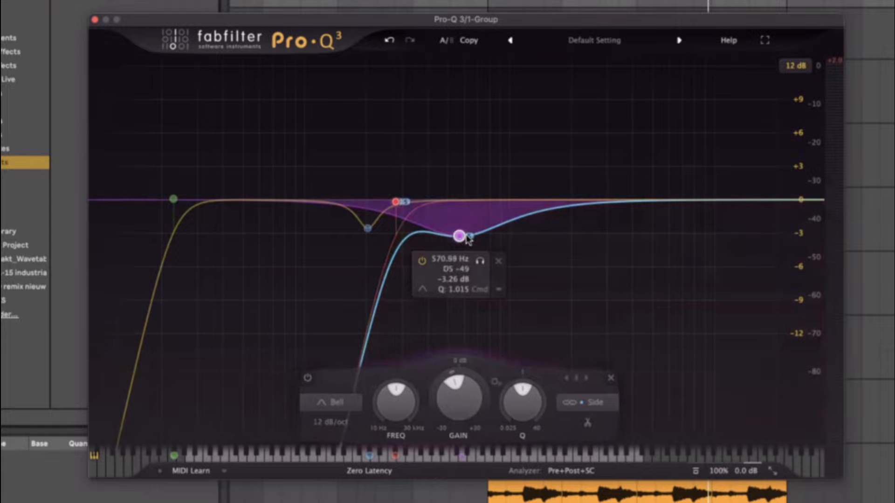
Step: Play the loop and audition the side bell near 571 Hz in solo
key("space")
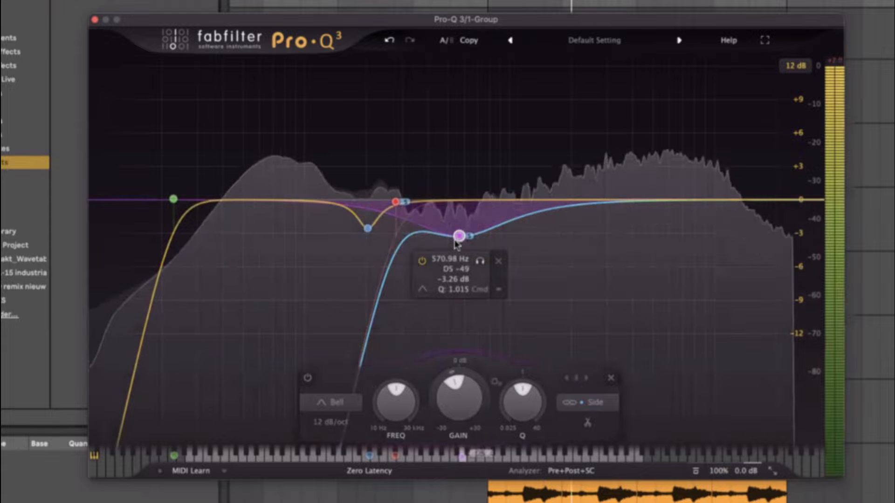
left_click(479, 261)
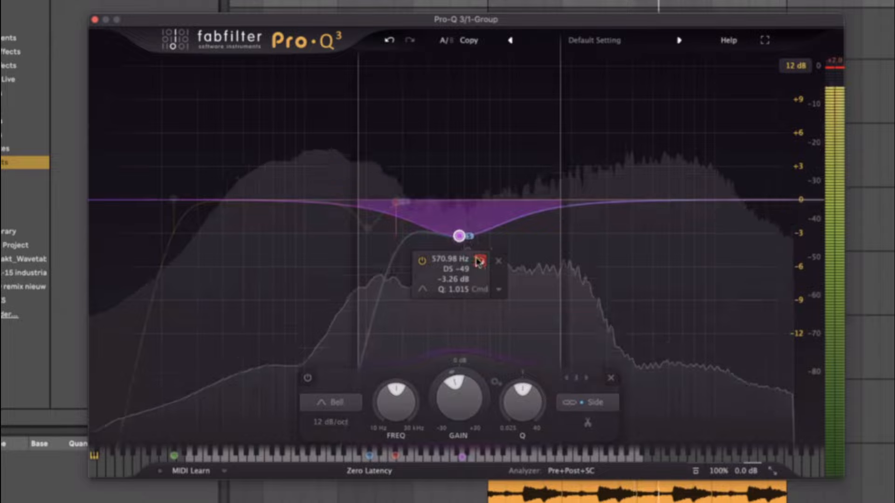
left_click(479, 261)
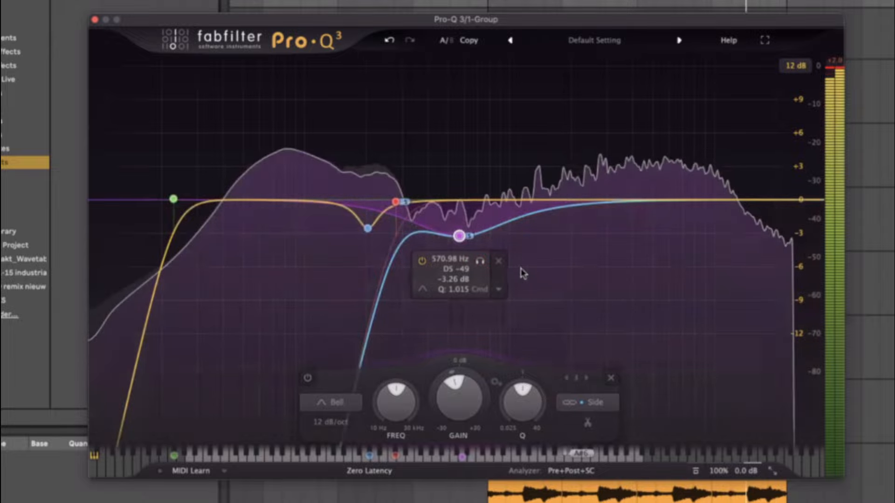
left_click(479, 261)
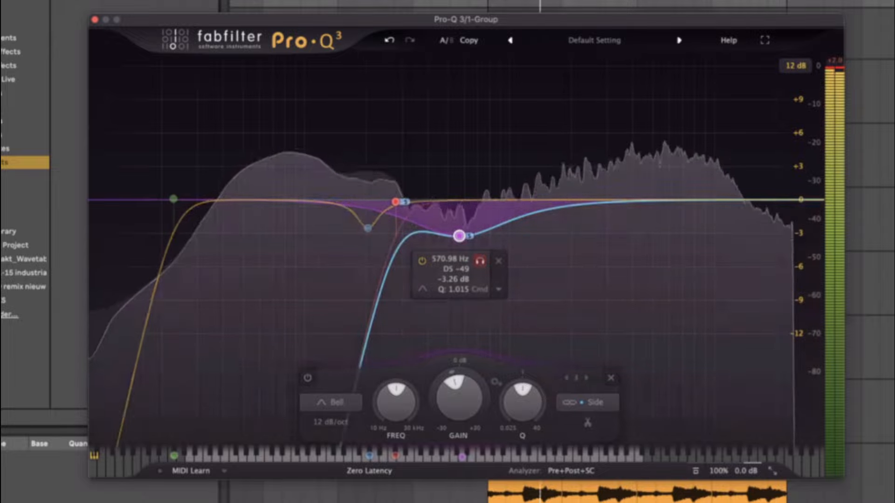
Step: Compare the sound with the narrow bell and both side bands bypassed, re-enable them, and deepen the side bell slightly near 567 Hz
left_click(420, 262)
mouse_move(367, 229)
left_click(330, 254)
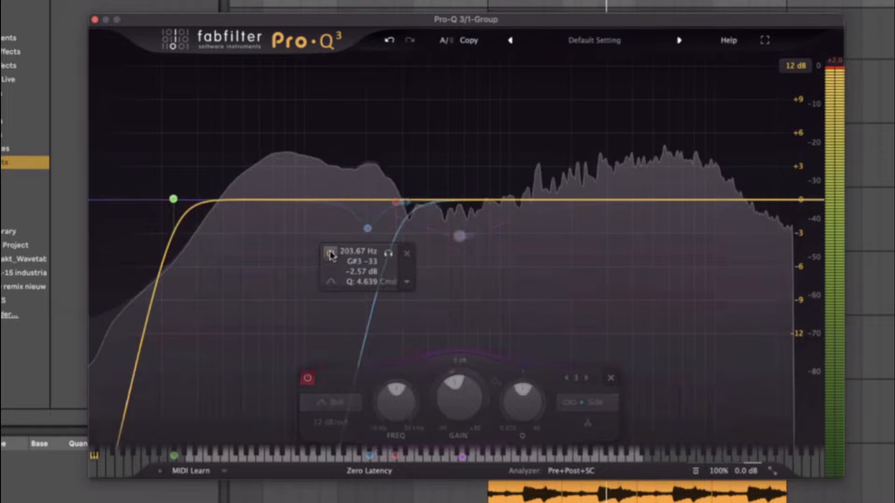
left_click(330, 254)
mouse_move(396, 202)
left_click(358, 149)
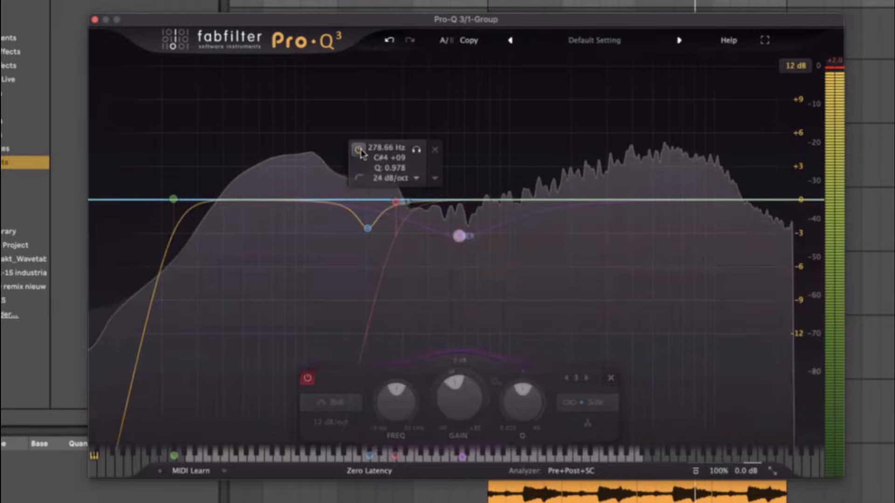
left_click(359, 150)
mouse_move(459, 236)
left_click(422, 262)
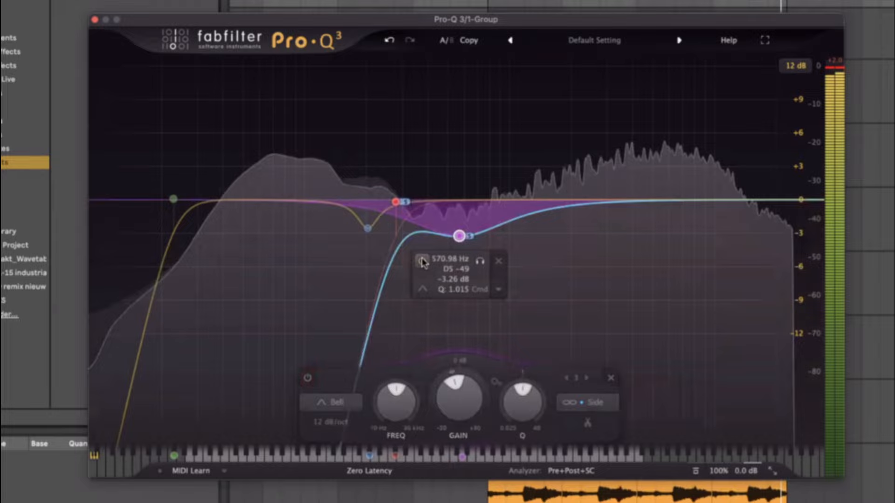
left_click_drag(460, 238, 459, 241)
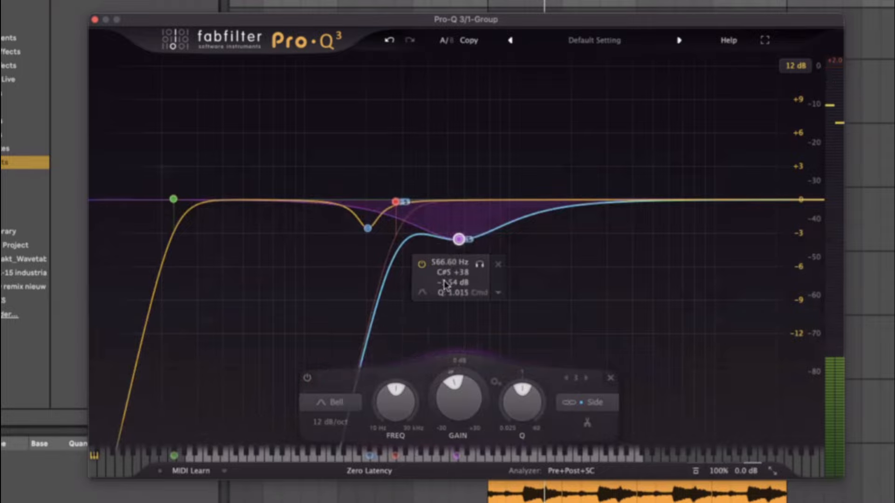
Step: Move the side bell down to about 532 Hz and reduce its cut to about -3.15 dB
left_click(367, 229)
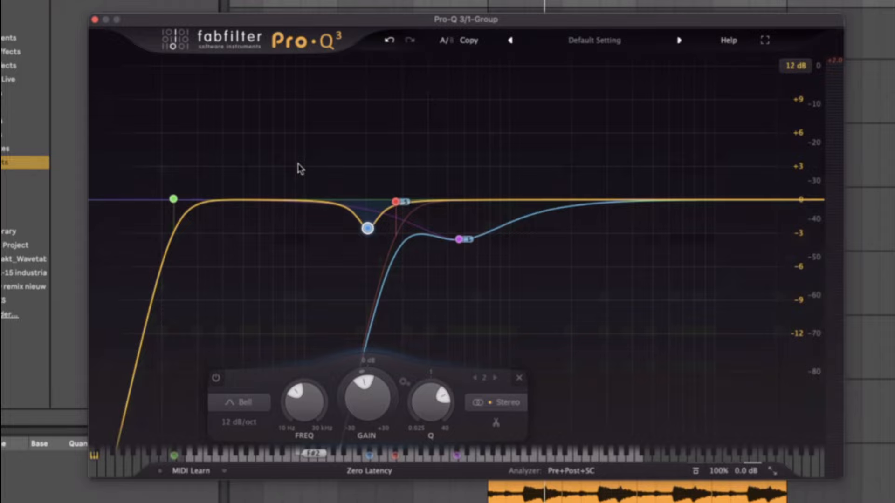
mouse_move(460, 241)
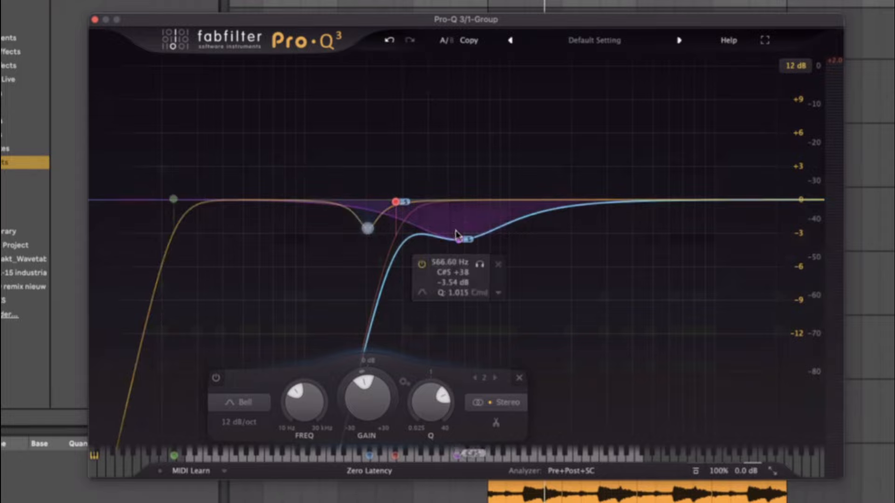
left_click(460, 241)
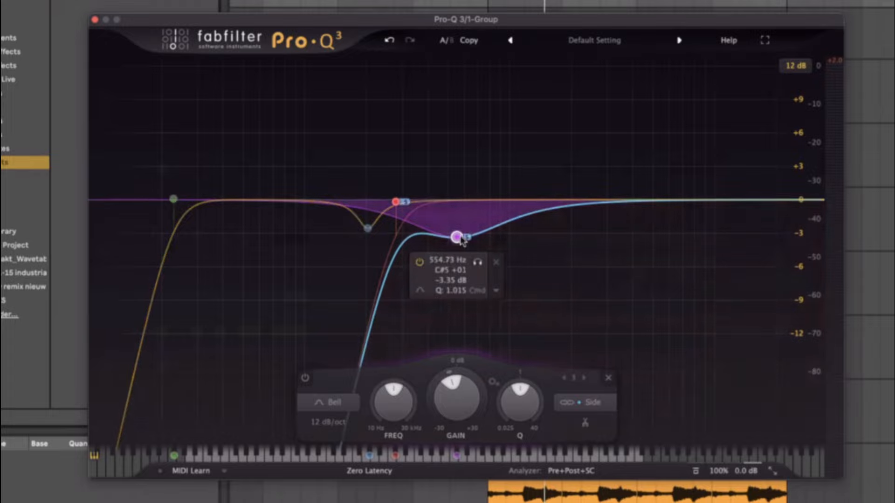
left_click_drag(457, 239, 454, 238)
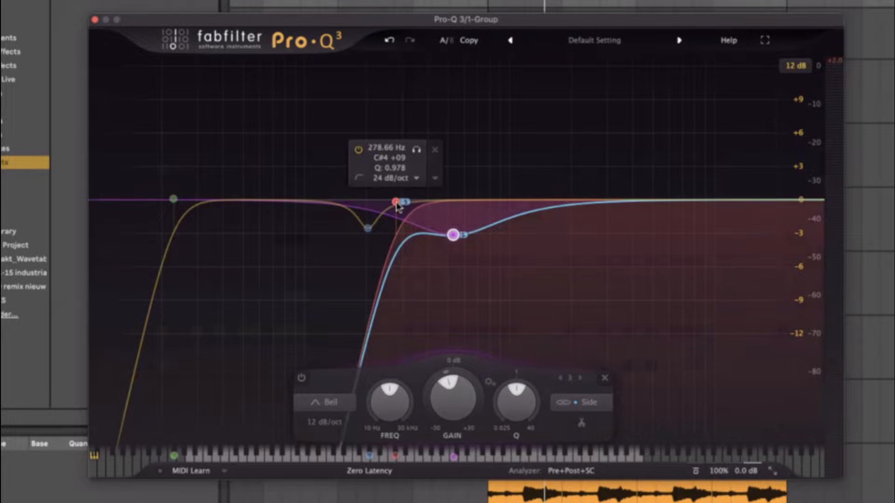
Step: Lower the side low cut to just under 263 Hz and soften its Q to about 0.835
left_click_drag(397, 202, 394, 223)
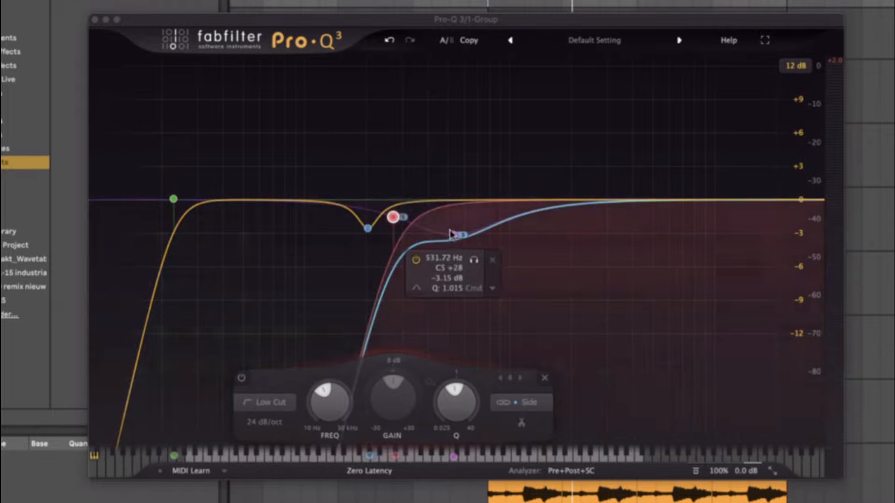
left_click_drag(397, 227, 395, 224)
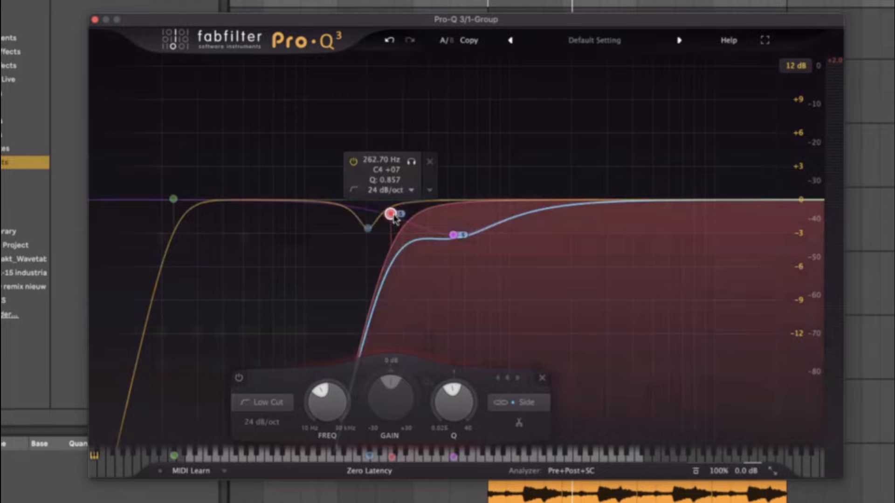
mouse_move(397, 213)
left_mouse_down()
mouse_move(380, 211)
mouse_move(397, 218)
left_mouse_up()
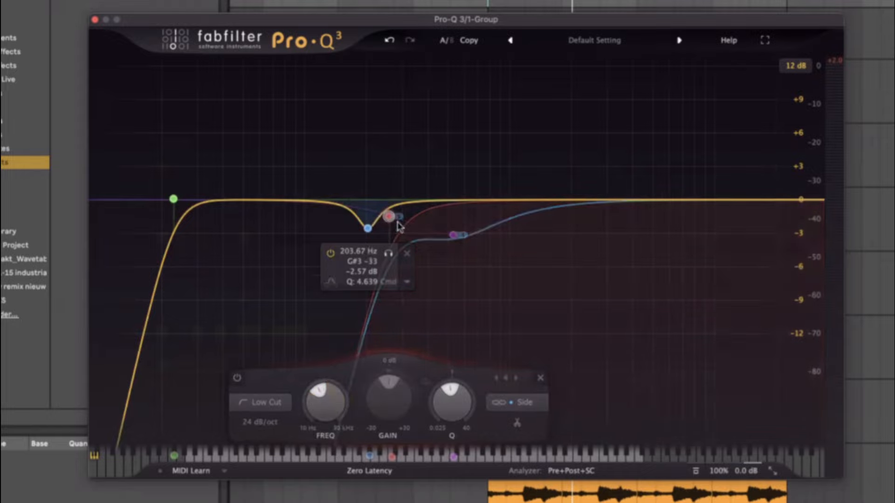
Step: Audition the side low cut at about 115 Hz and return it close to the narrow bell with a slightly lower Q
mouse_move(390, 218)
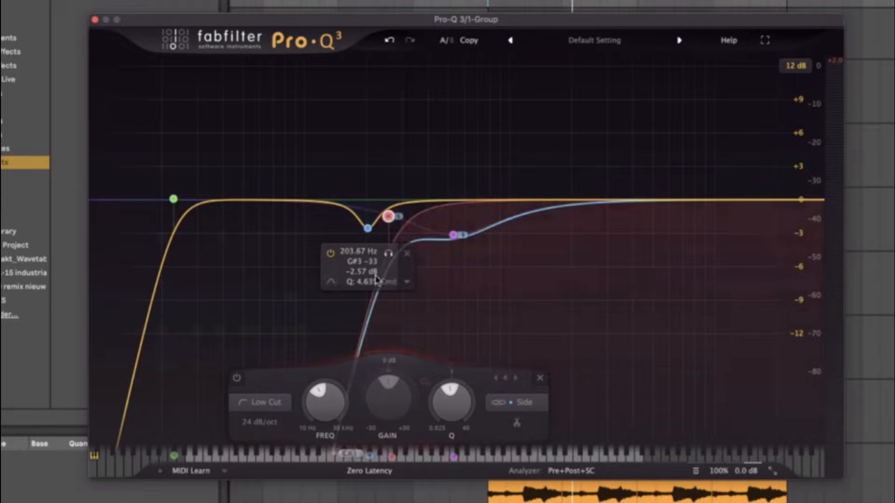
left_click_drag(390, 216, 318, 217)
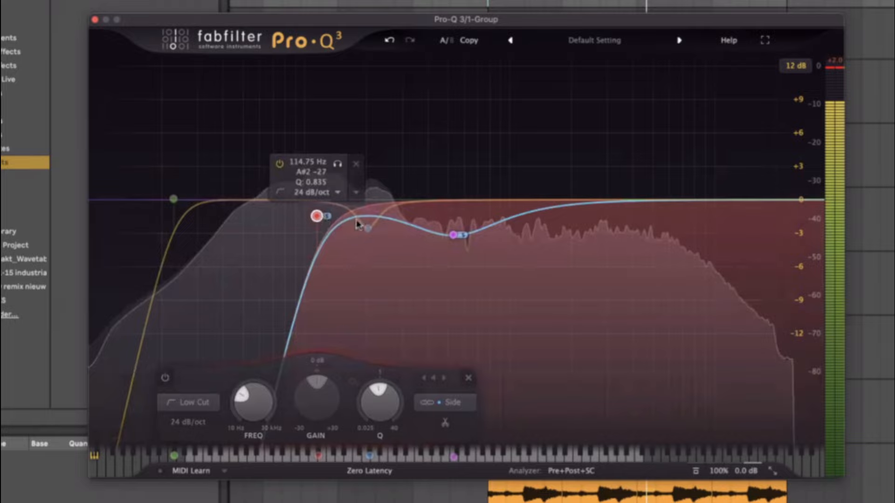
left_click_drag(316, 216, 392, 223)
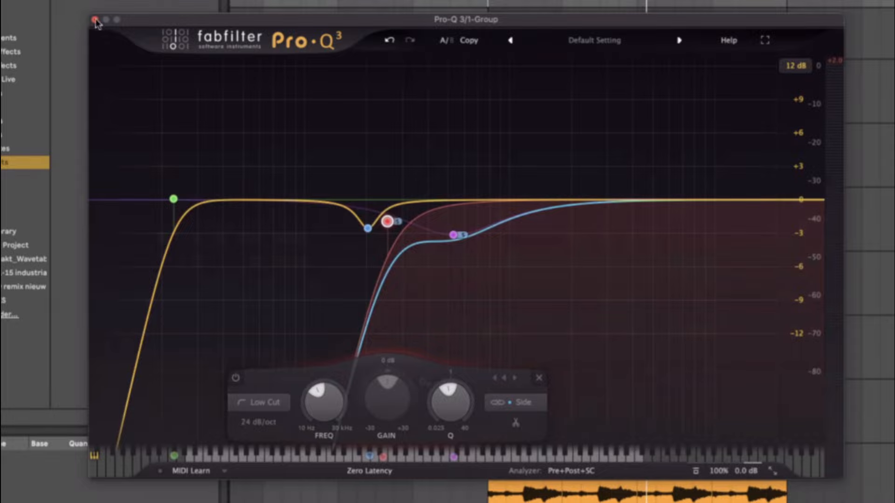
Step: Play the loop and add a stereo bell boosting about 0.97 dB near 65 Hz with Q about 2.1
key("space")
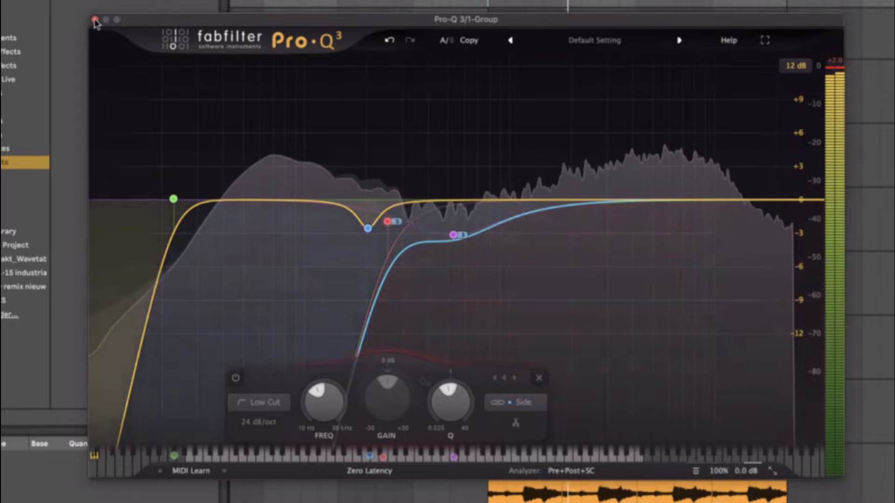
left_click_drag(290, 200, 265, 191)
scroll(263, 195, "up", 8)
scroll(262, 195, "down", 5)
Step: Audition the 65 Hz bell in solo, compare the sound with it bypassed, and close the EQ window
left_click(283, 137)
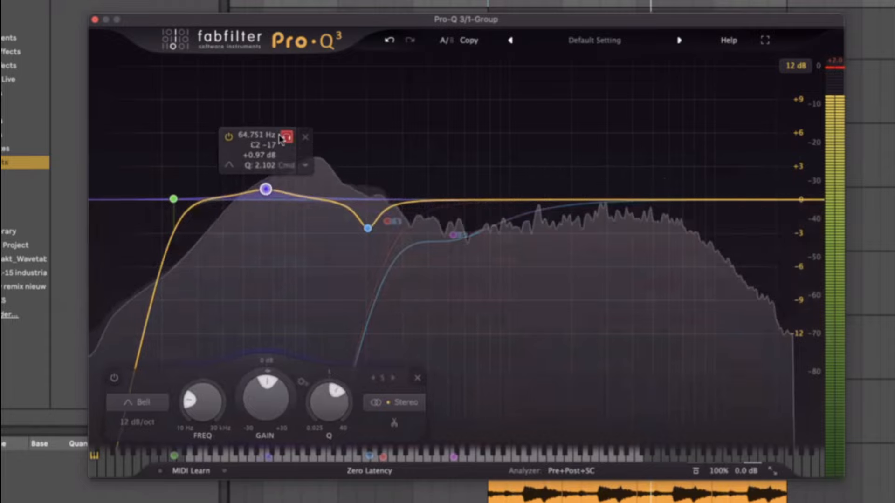
left_click(285, 137)
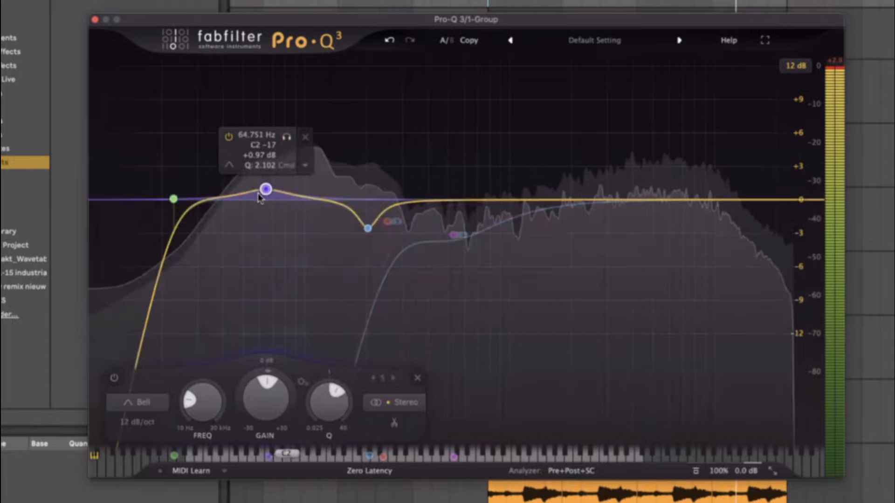
left_click(229, 138)
left_click(229, 137)
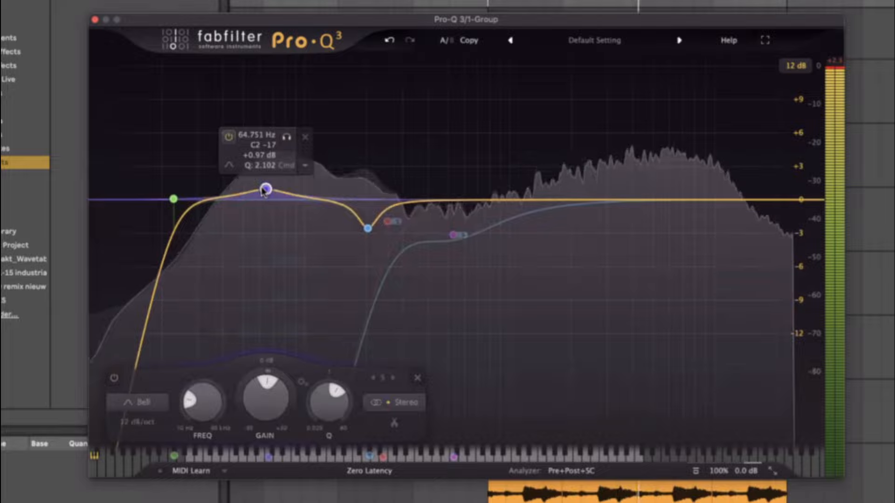
left_click(95, 20)
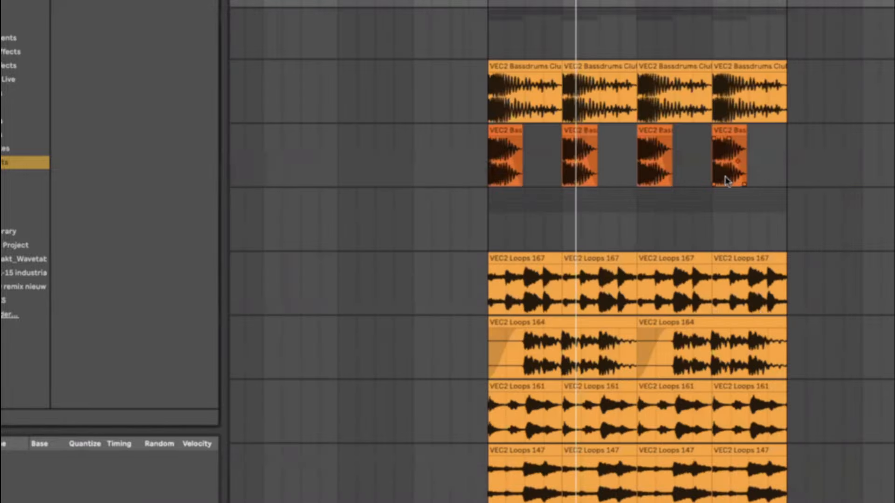
Step: Search the browser for "stand", load StandardCLIP after Pro-Q 3 on the enclosing group, and reposition its window
key("super+f")
type("stand")
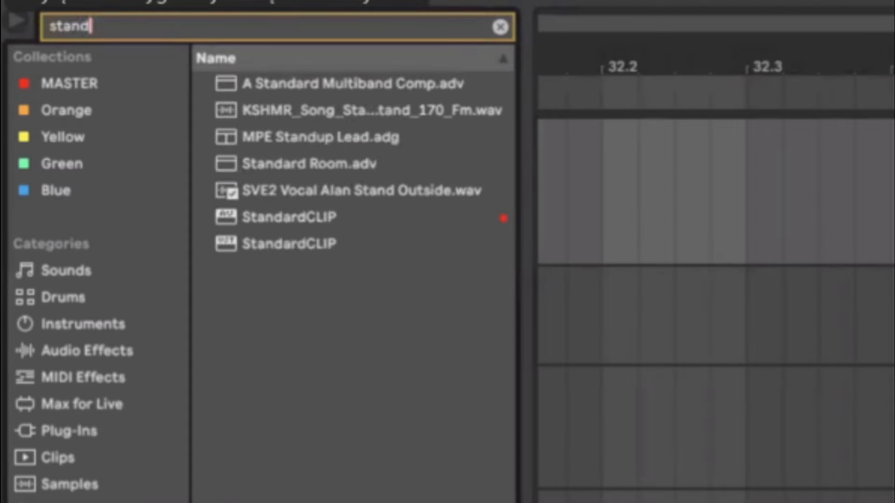
double_click(303, 222)
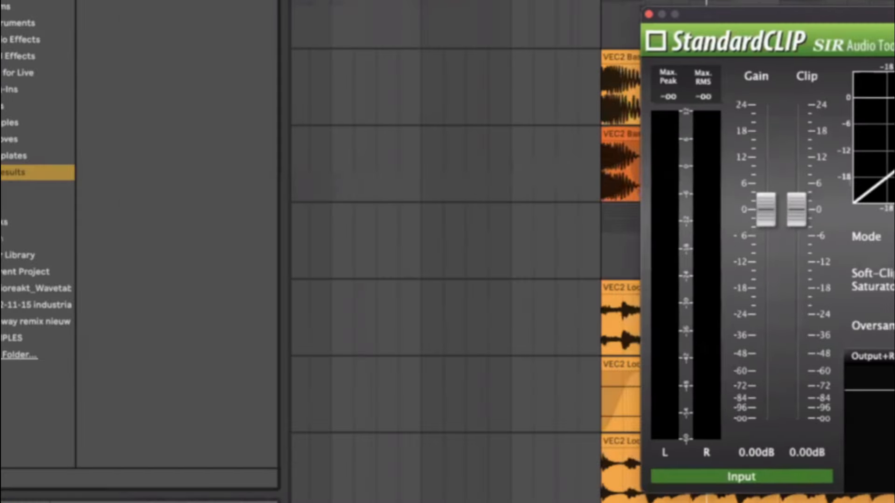
left_click_drag(853, 18, 833, 4)
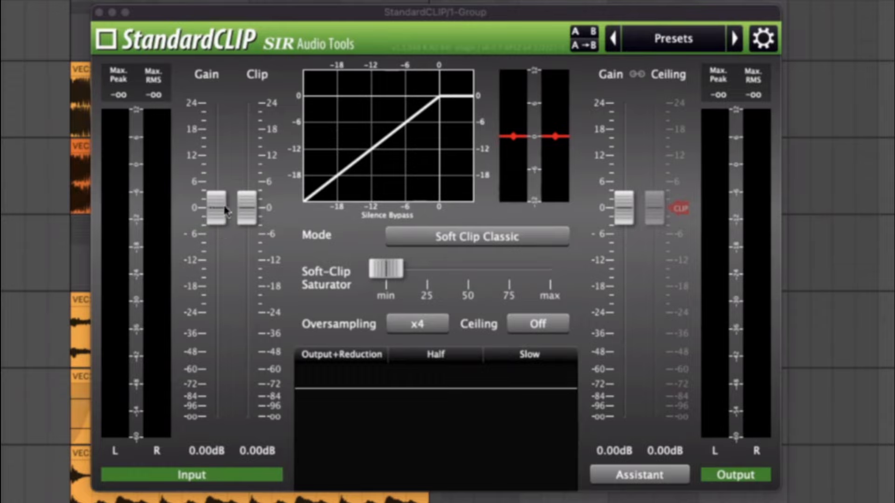
Step: Set StandardCLIP to Hard Clip mode with x16 oversampling
left_click(505, 243)
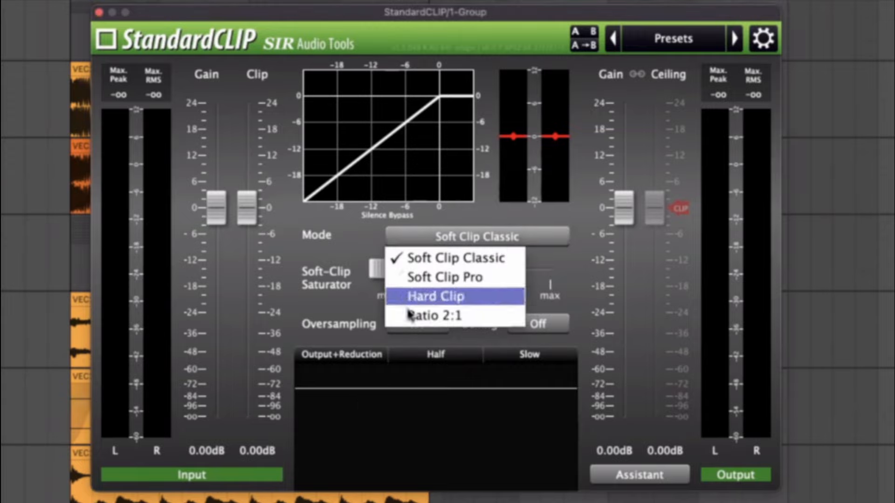
left_click(422, 300)
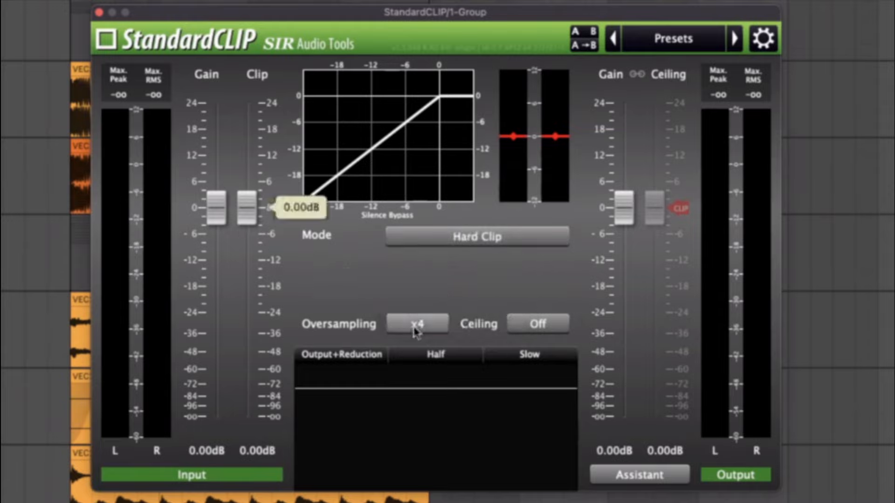
left_click(431, 329)
left_click(430, 322)
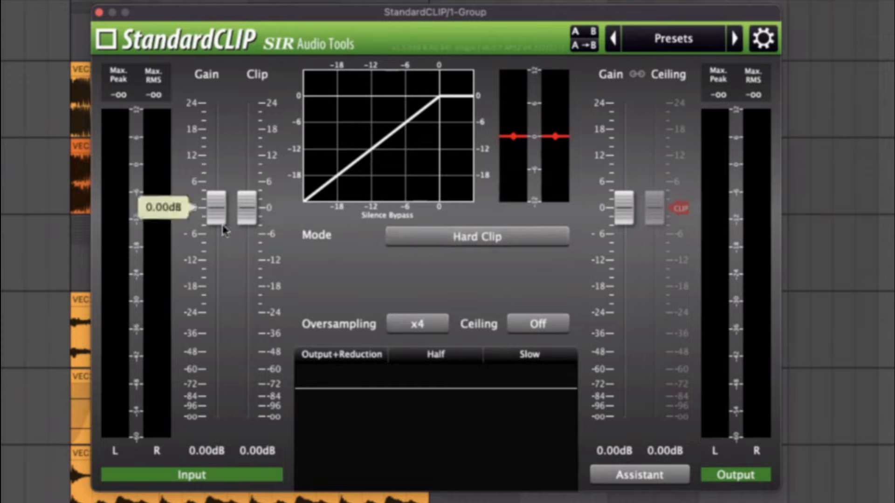
mouse_move(247, 214)
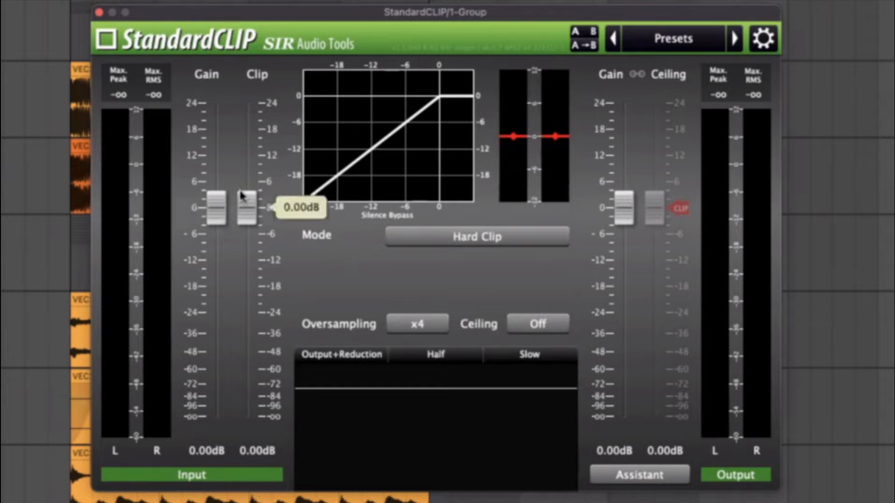
left_click(411, 326)
left_click(420, 322)
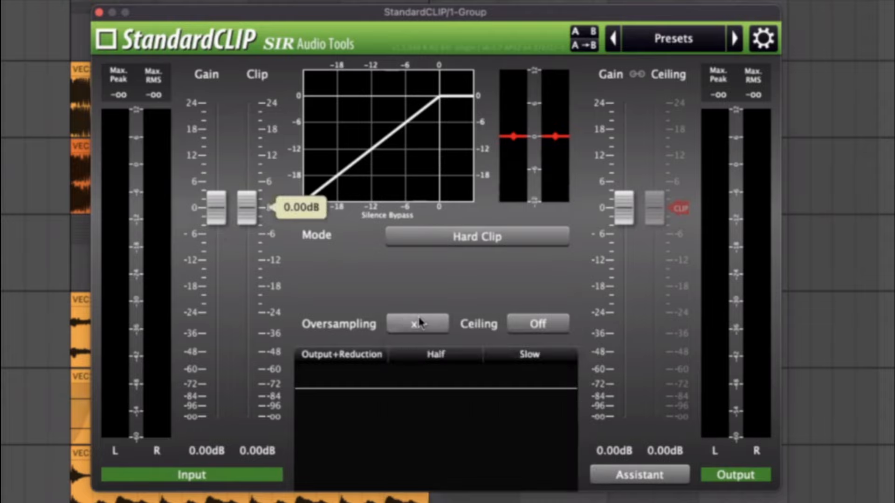
left_click(420, 325)
left_click(443, 451)
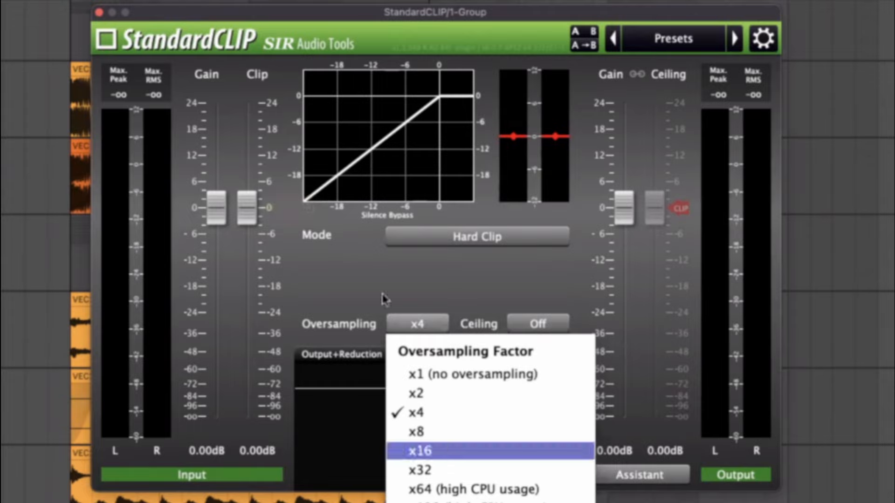
Step: Play the loop, set StandardCLIP's input gain to 0.40 dB and clip level to -3.60 dB, and compare with the clipper bypassed
key("space")
left_click_drag(219, 216, 252, 228)
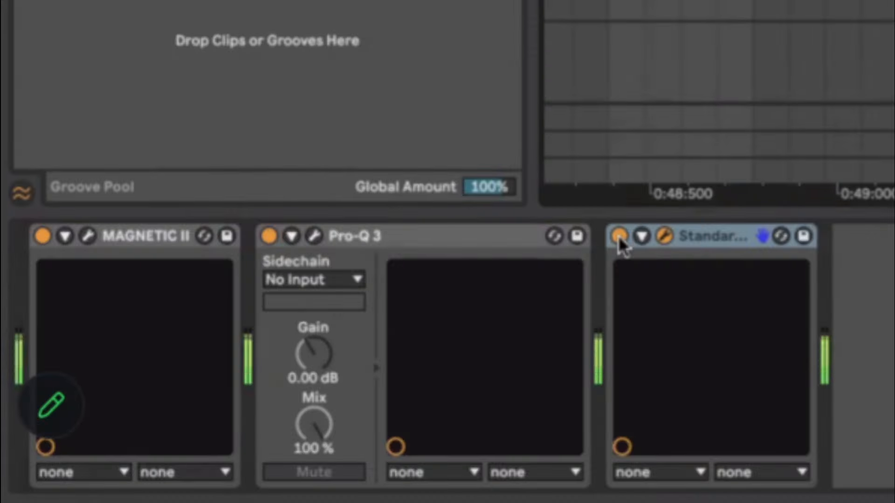
left_click(619, 236)
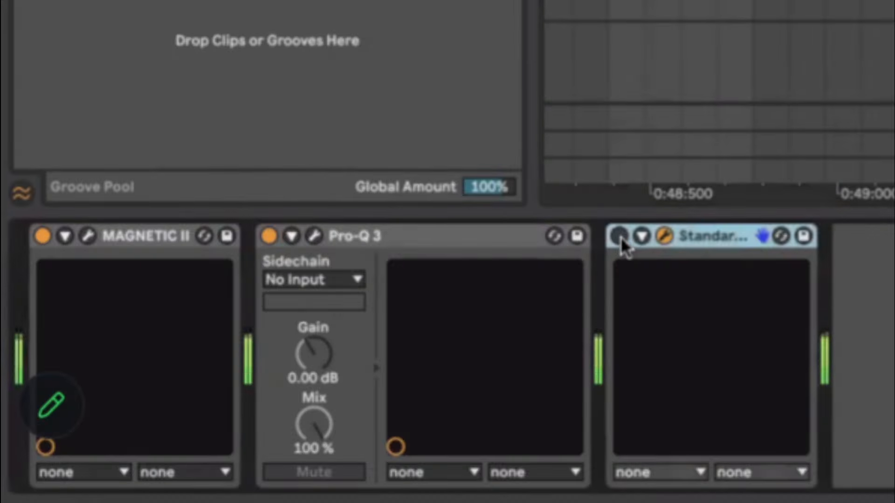
left_click(620, 236)
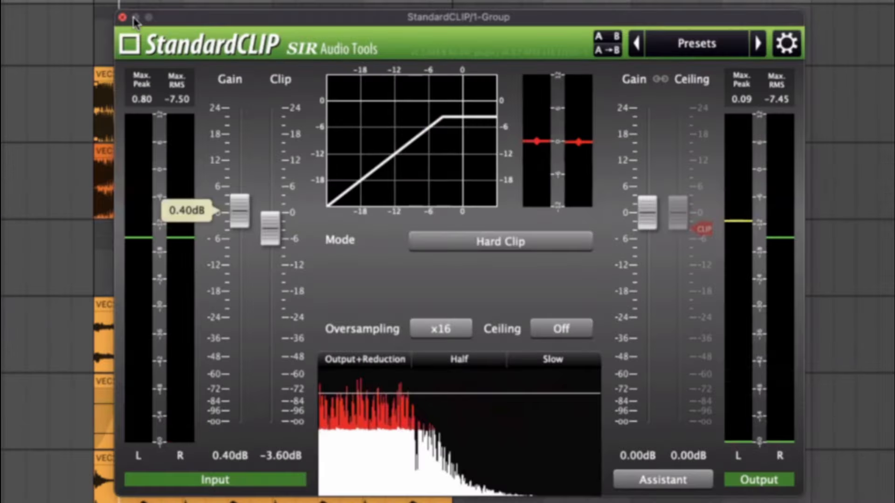
Step: Play the loop through the clipper to check the clipping with StandardCLIP's window open, and close the window
key("space")
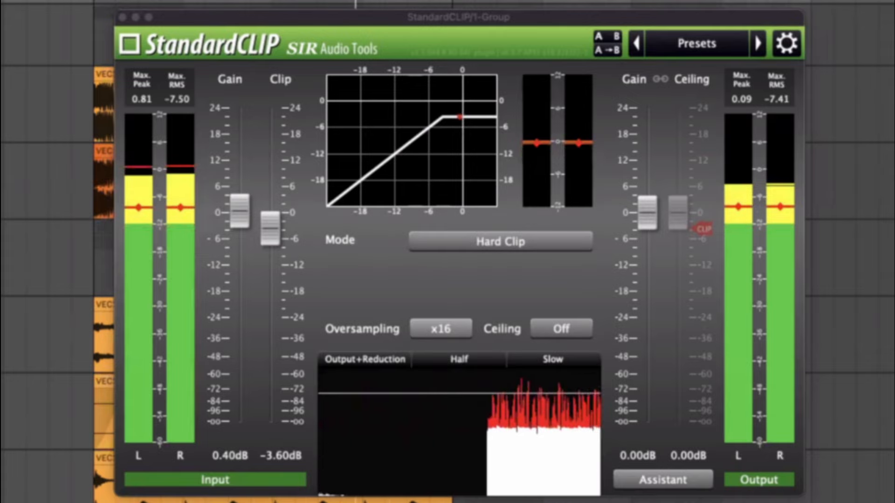
left_click(123, 18)
key("space")
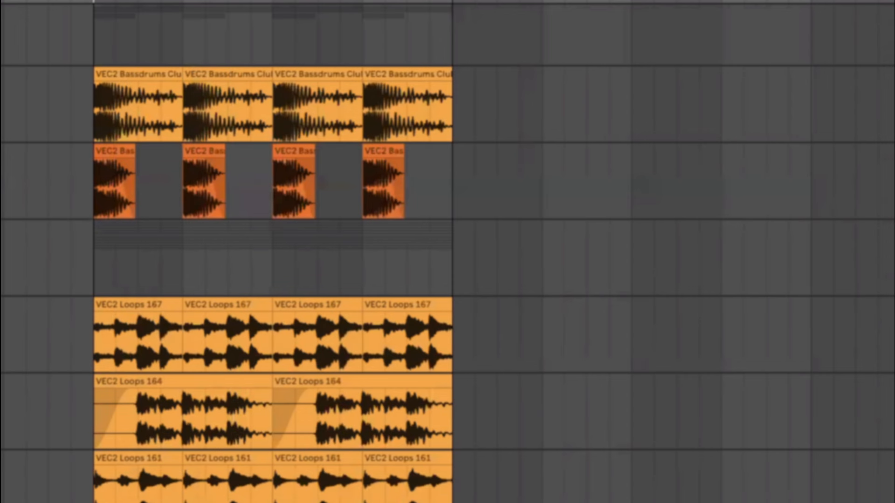
left_click(108, 501)
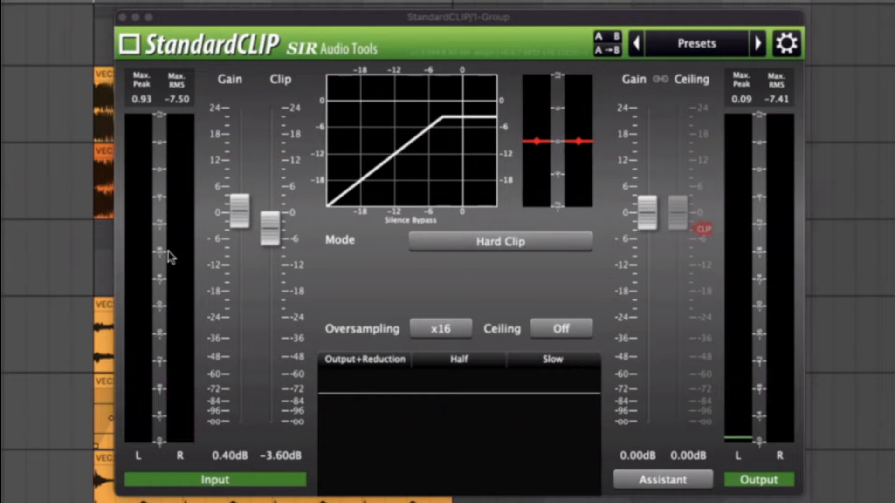
key("space")
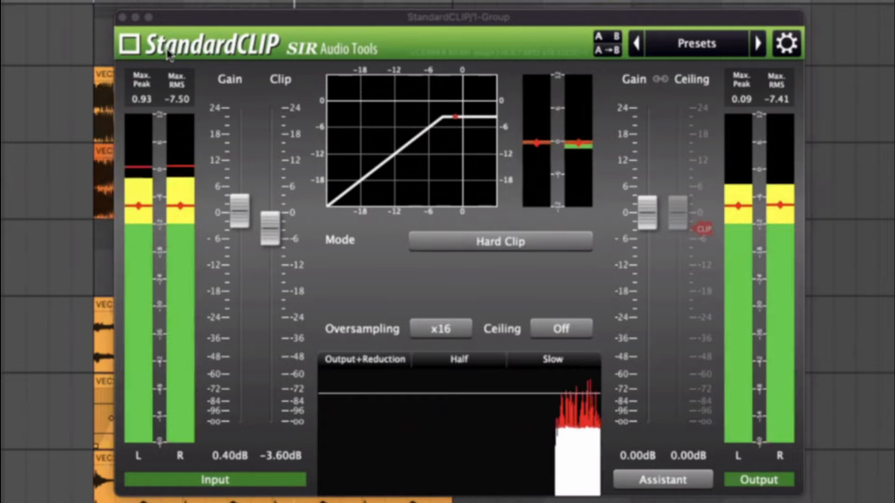
left_click(123, 17)
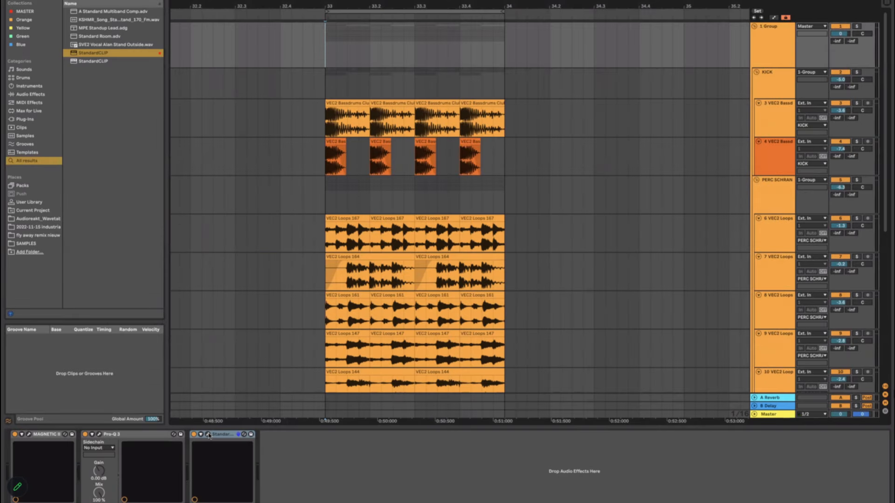
left_click(207, 434)
key("space")
left_click(333, 72)
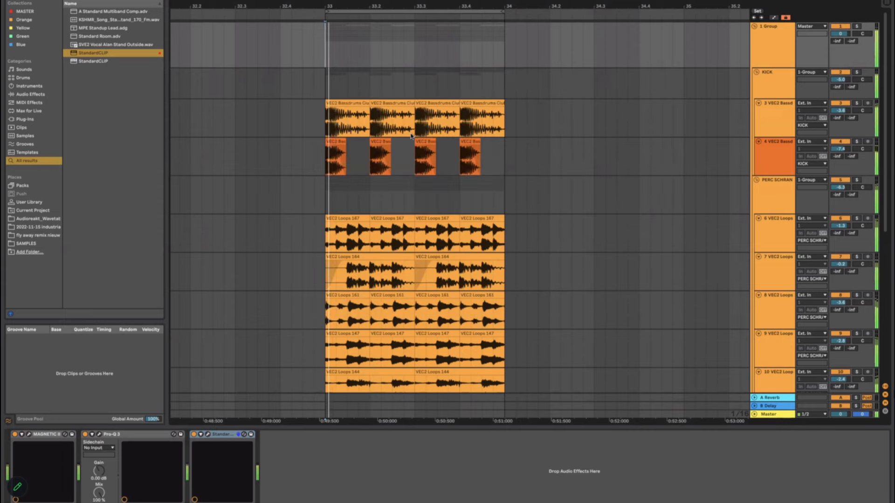
Step: Select the percussion group and collapse its tracks
left_click(763, 184)
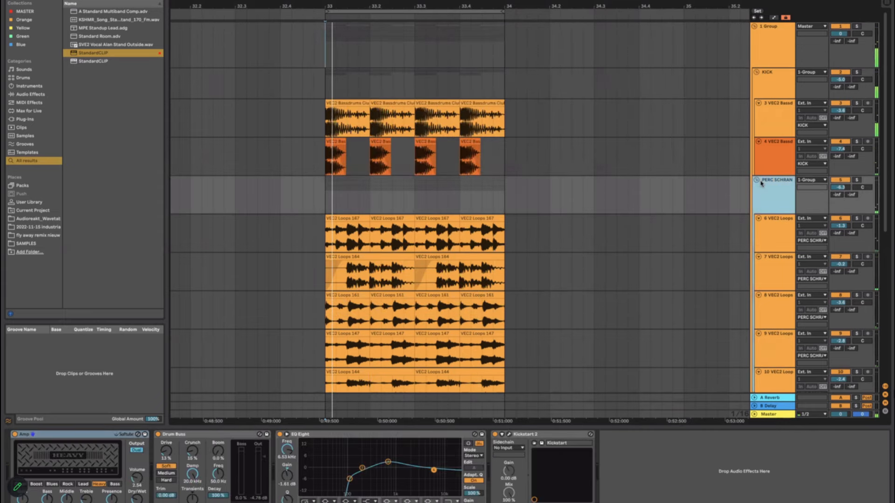
left_click(758, 181)
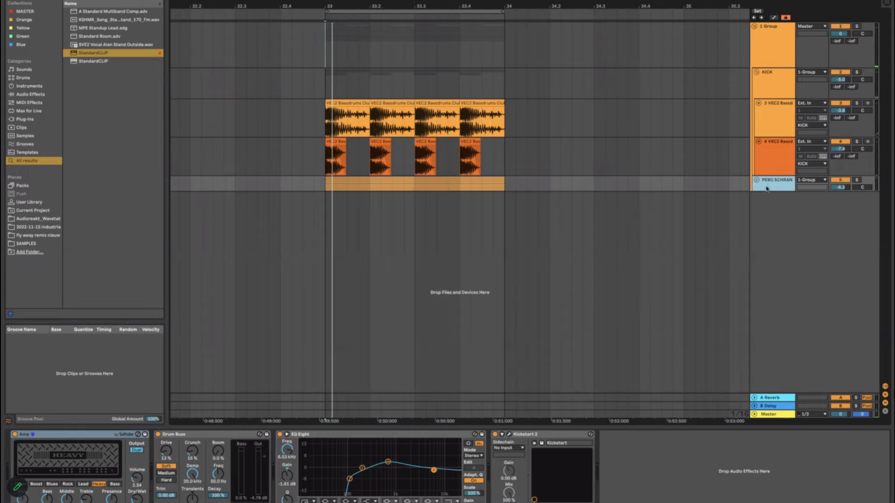
Step: Add an audio track below the percussion group, collapse the KICK group and select the new track
key("ctrl+t")
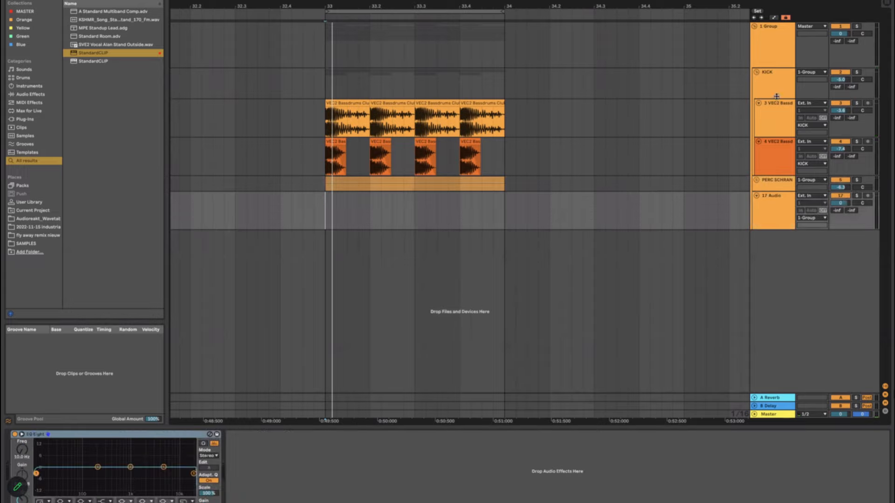
left_click(756, 73)
left_click(772, 102)
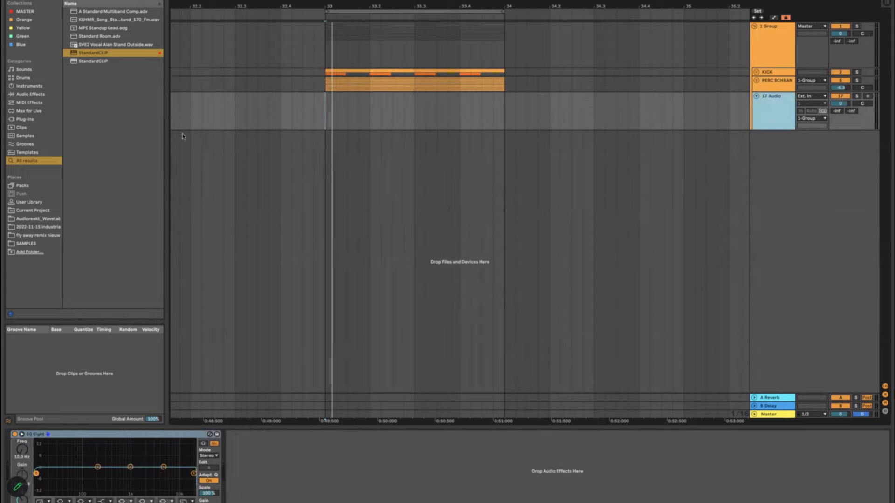
Step: Clear the browser search and look through the SAMPLES folder, collapsing its 01 HTS Drum Shots subfolder
left_click(161, 0)
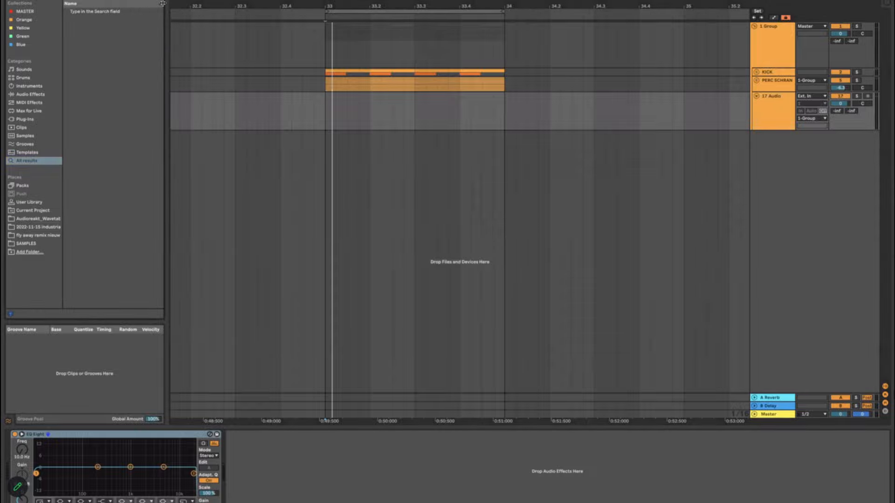
left_click_drag(163, 3, 159, 3)
left_click(32, 244)
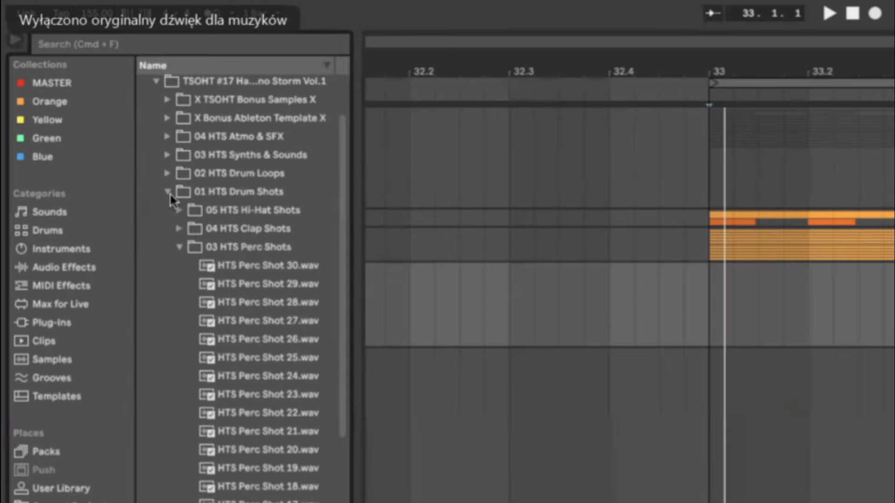
left_click(80, 60)
scroll(88, 89, "up", 2)
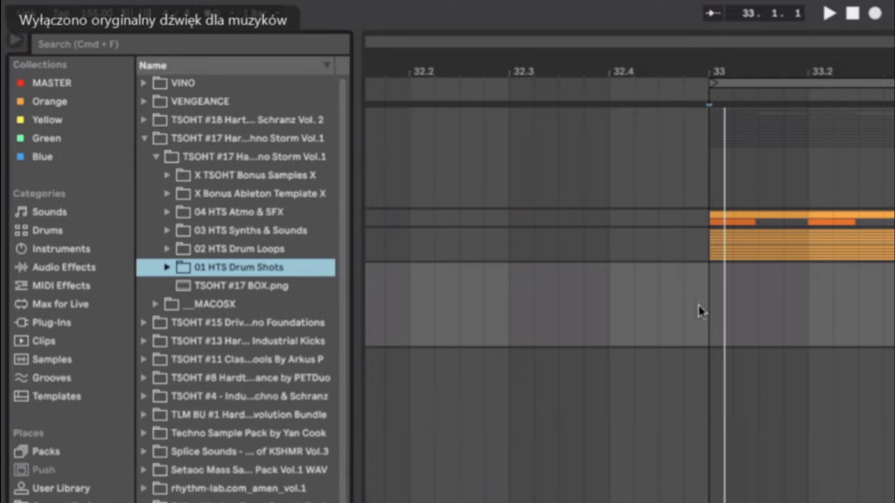
left_click_drag(693, 310, 894, 320)
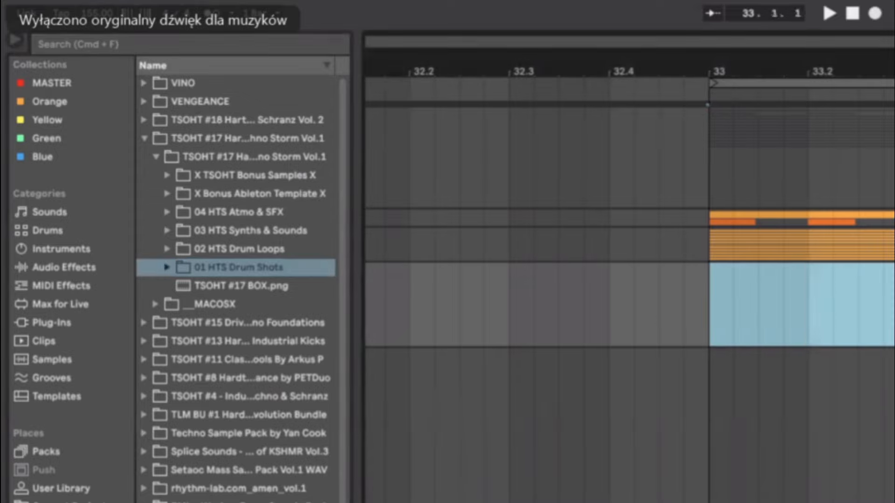
left_click(700, 159)
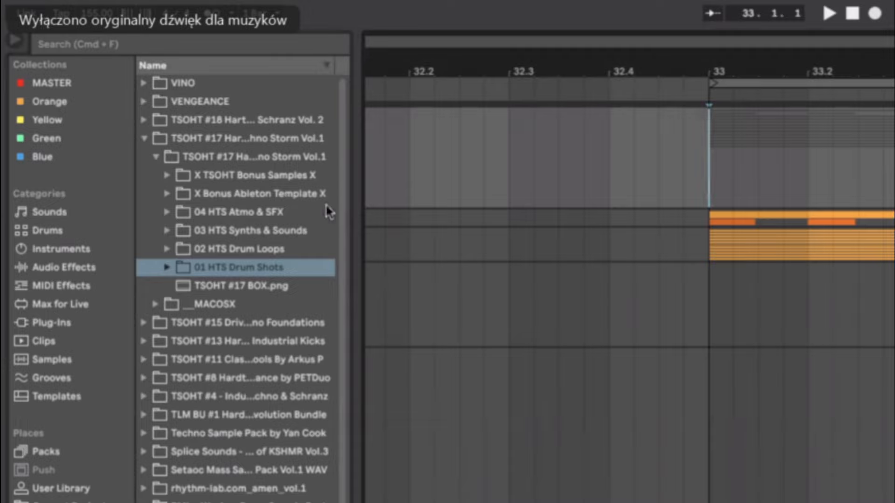
Step: Search the browser for "open hat"
key("super+f")
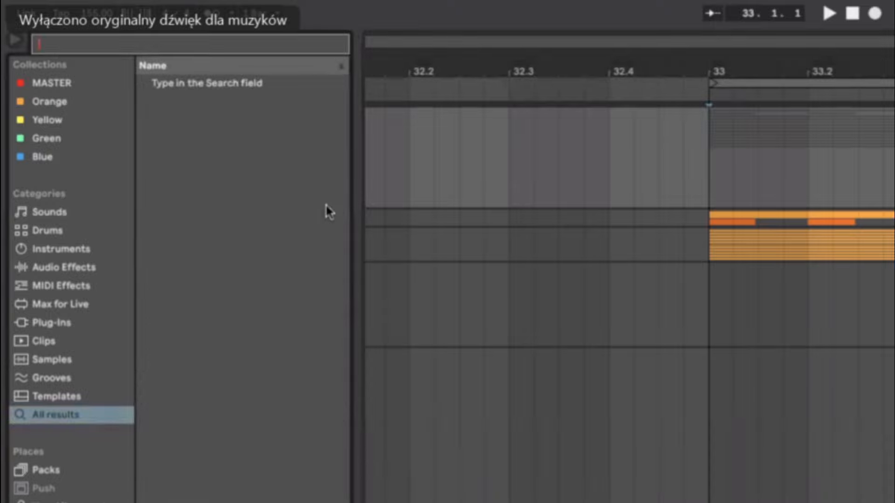
type("opne")
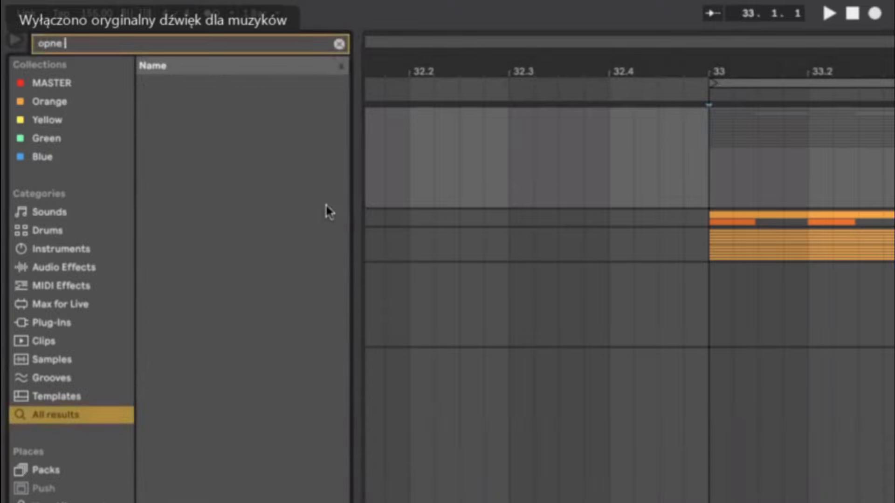
key("BackSpace")
type("en hat")
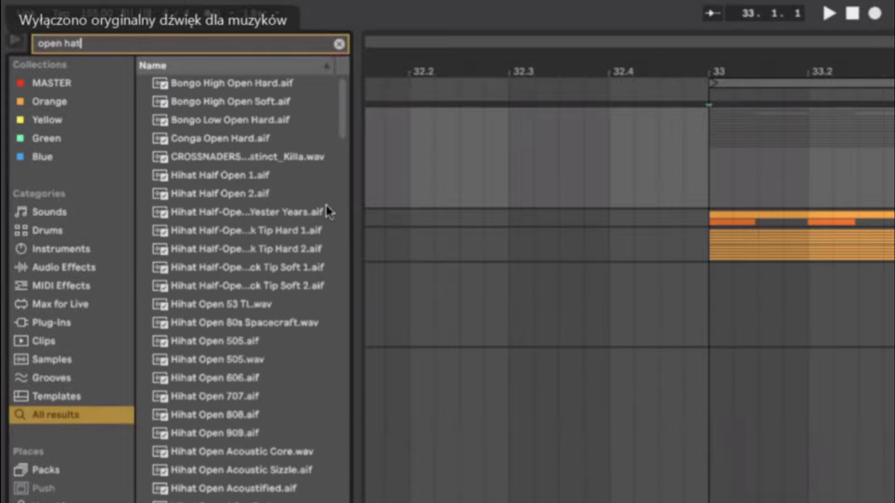
Step: Audition the KSHMR open hat samples and the first PETDuo Open Hat samples in the search results
left_click(225, 305)
left_click(238, 110)
left_click(244, 290)
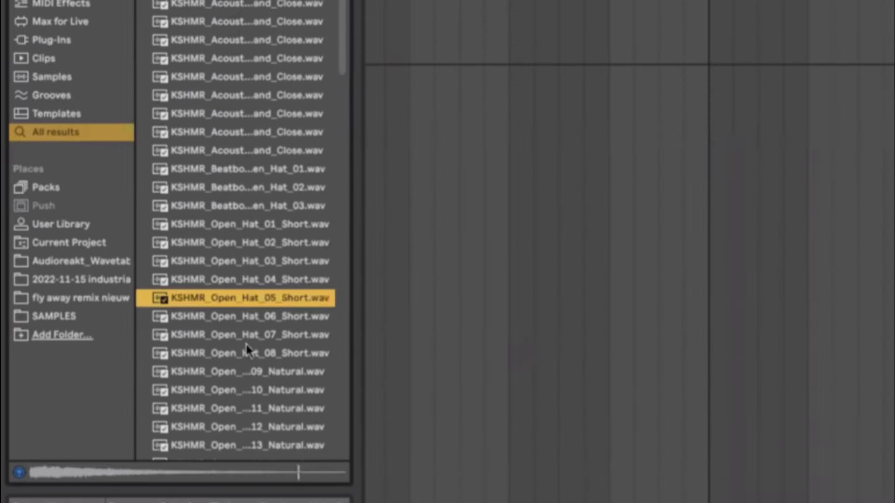
left_click(247, 349)
left_click(248, 394)
scroll(247, 397, "down", 2)
left_click(247, 395)
scroll(246, 397, "down", 1)
scroll(245, 393, "down", 2)
left_click(245, 391)
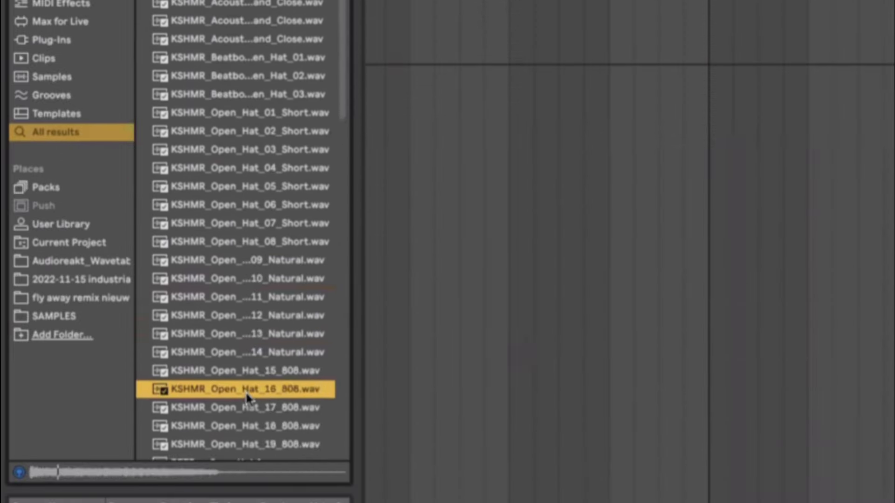
scroll(245, 391, "down", 6)
left_click(246, 395)
left_click(245, 432)
left_click(240, 376)
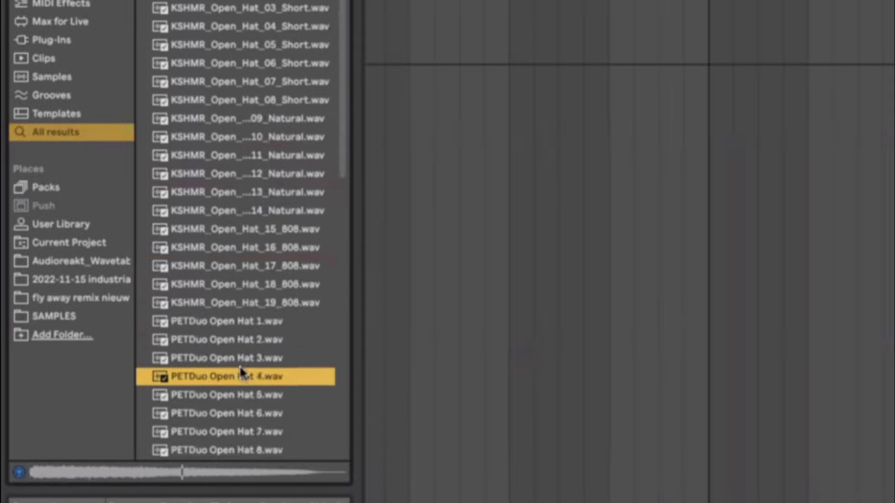
Step: Audition the KSHMR Short and Natural open hat samples again, around numbers 07 to 12
left_click(234, 177)
left_click(236, 139)
left_click(232, 120)
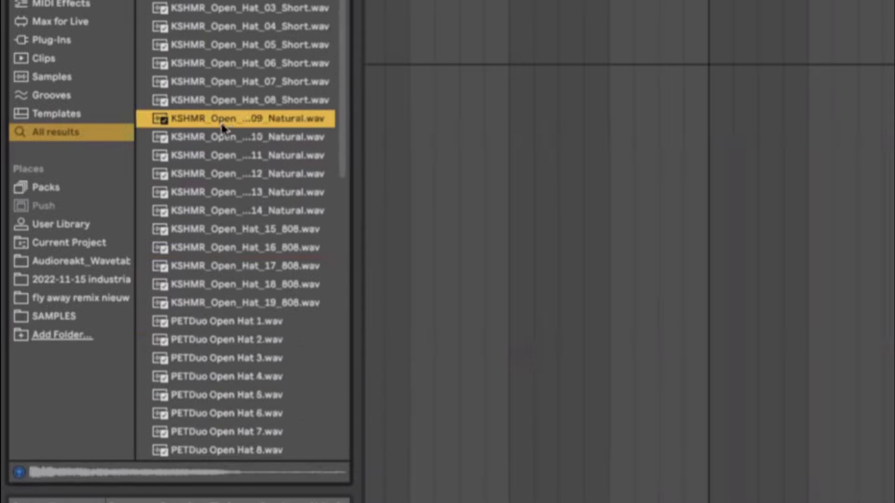
left_click(220, 99)
left_click(219, 83)
left_click(218, 105)
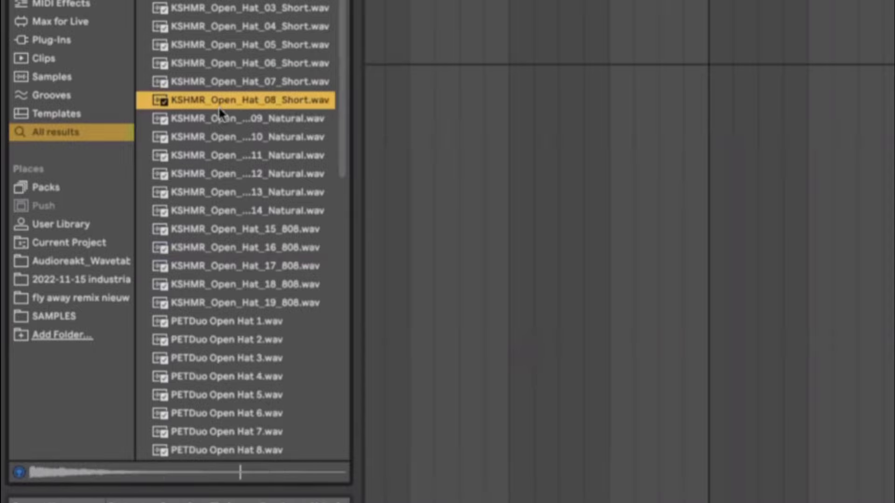
left_click(212, 122)
left_click(206, 138)
Step: Audition several PETDuo Open Hat samples and the PMI OPEN HAT sample from the search results
scroll(208, 144, "down", 10)
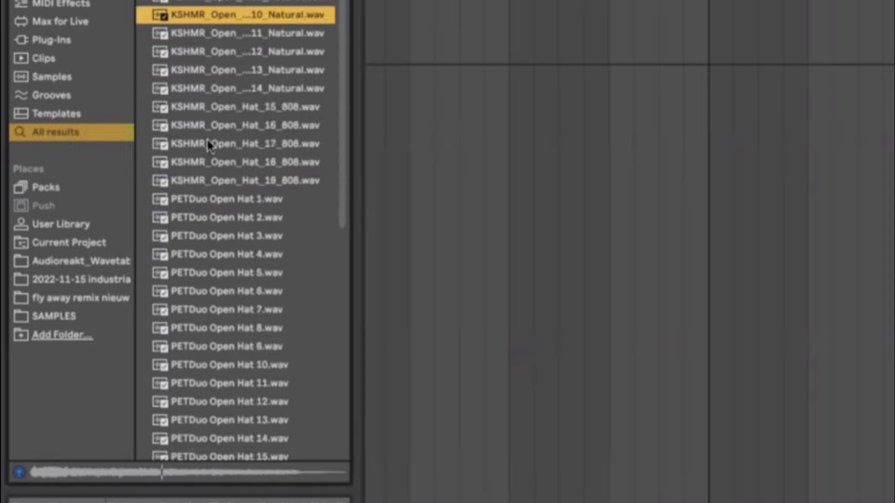
left_click(208, 140)
left_click(215, 303)
scroll(219, 326, "up", 1)
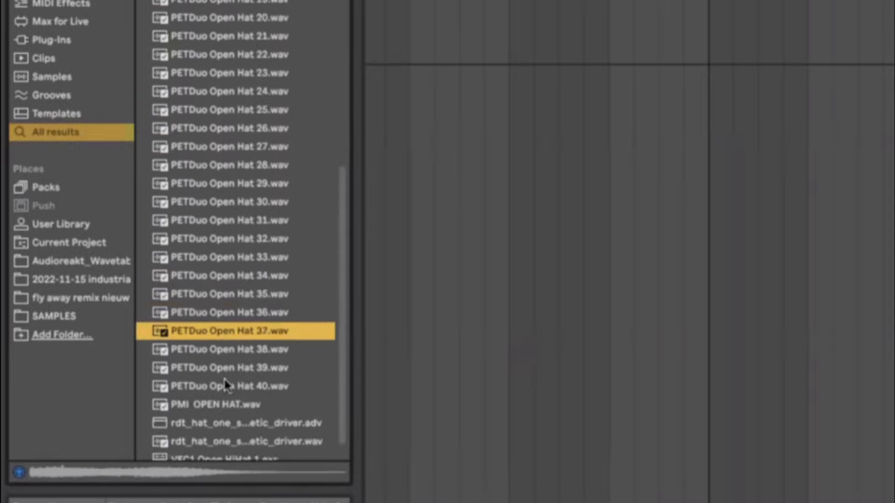
left_click(225, 385)
left_click(224, 404)
scroll(224, 396, "up", 7)
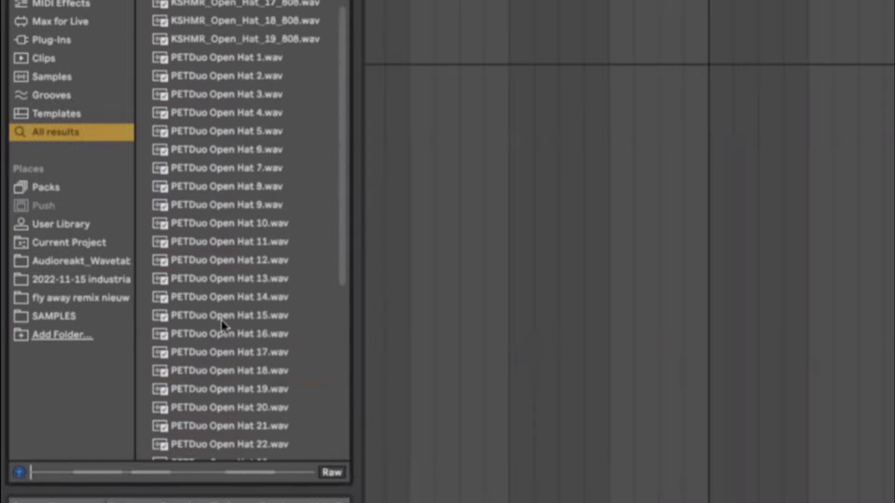
left_click(223, 316)
left_click(222, 280)
left_click(219, 167)
left_click(219, 148)
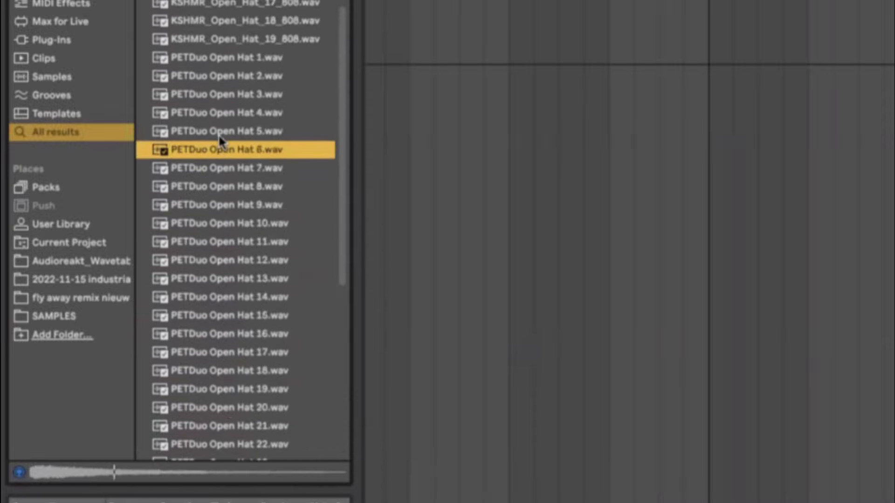
left_click(220, 132)
left_click(224, 95)
scroll(222, 100, "up", 2)
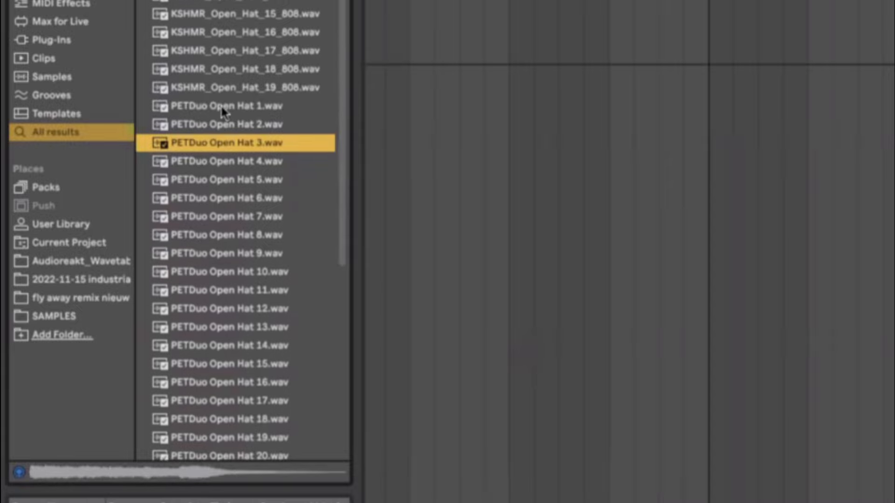
left_click(222, 107)
Step: Audition the HT and HT2 hat samples and place 09_HT_Hats.wav at bar 33 on the new audio track
scroll(222, 109, "up", 10)
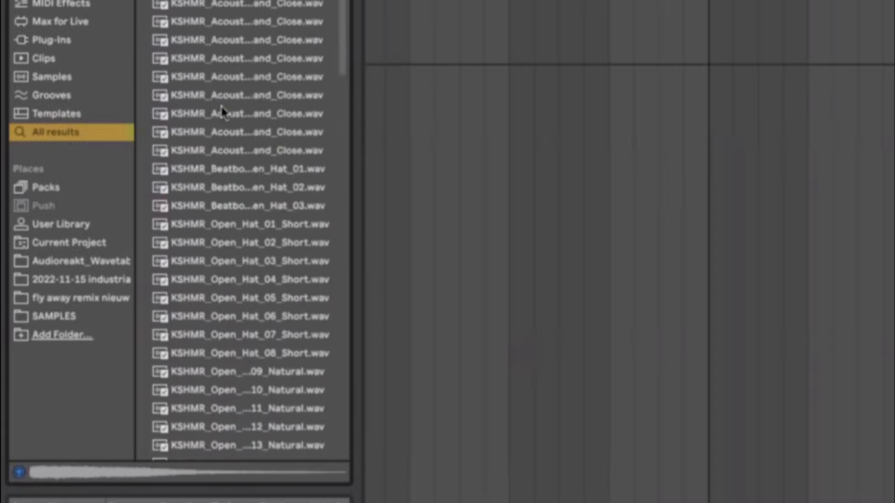
scroll(222, 112, "up", 10)
left_click(222, 111)
left_click(232, 243)
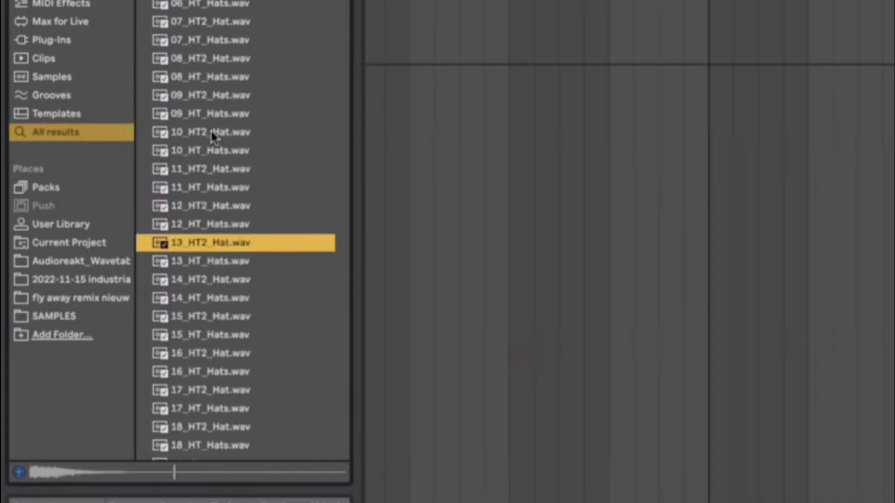
left_click(216, 131)
left_click(211, 112)
left_click(207, 95)
left_click(206, 113)
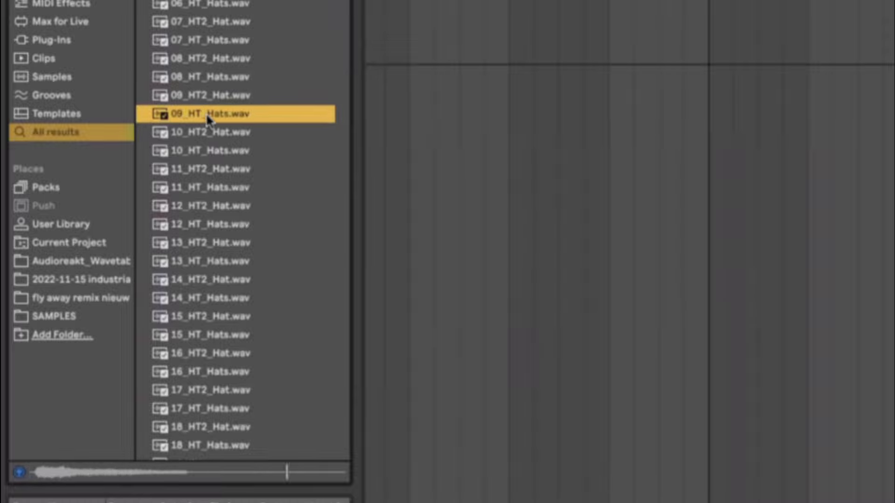
left_click_drag(732, 61, 690, 51)
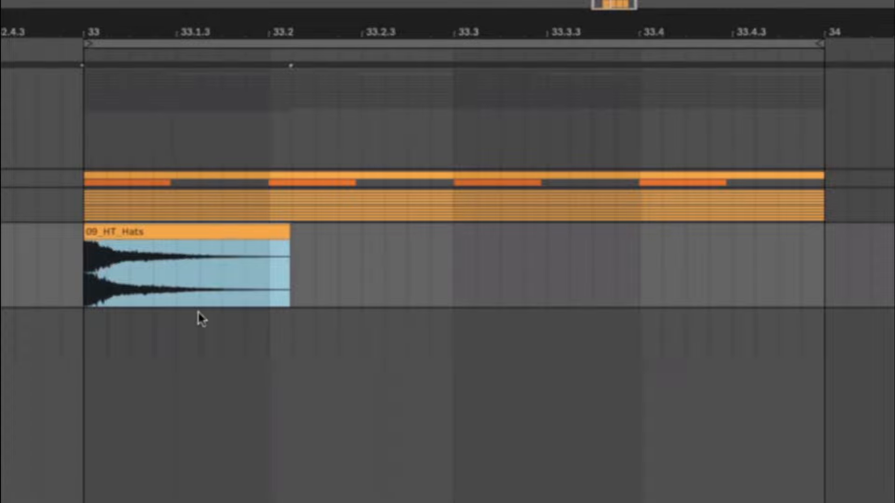
Step: Move the 09_HT_Hats clip to the offbeat at 33.1.3 and delete its tail beyond 33.2
left_click_drag(160, 250, 242, 230)
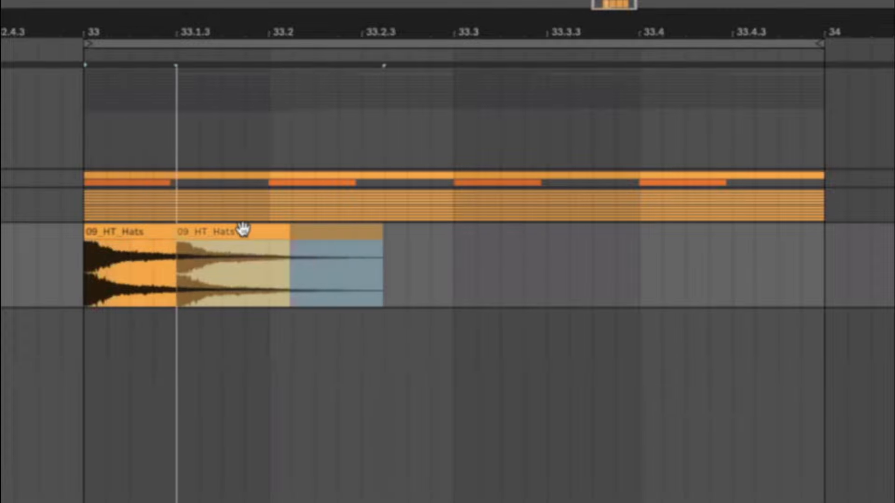
key("minus")
scroll(243, 229, "down", 1)
left_click(257, 255)
left_click_drag(435, 256, 257, 281)
key("Delete")
Step: Trim the end of the 09_HT_Hats clip to slightly before 33.2
scroll(246, 283, "up", 5)
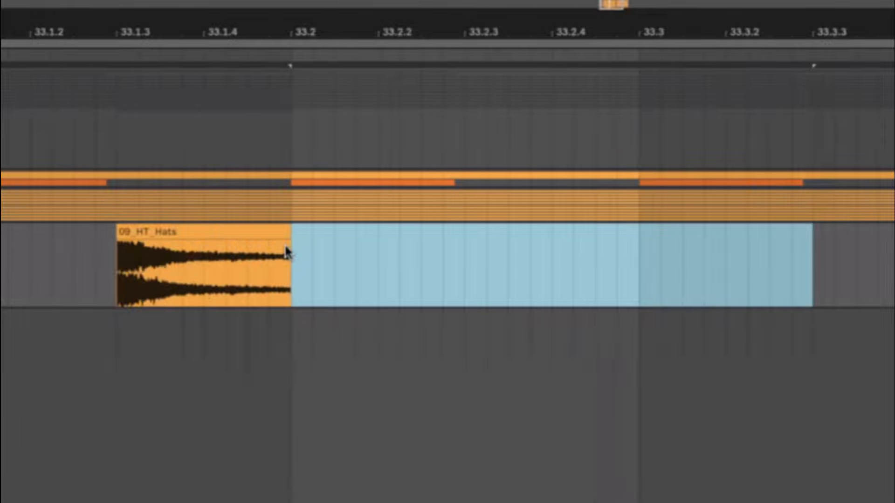
left_click_drag(279, 237, 272, 254)
scroll(269, 253, "up", 2)
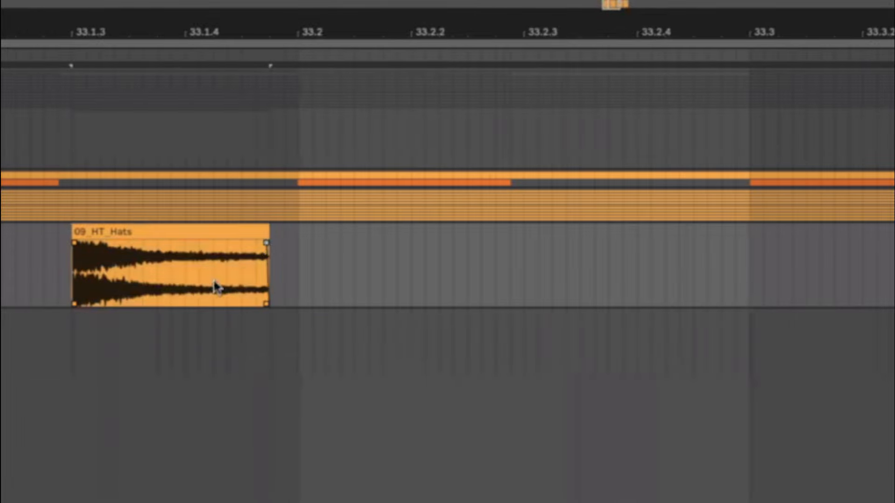
Step: Duplicate the one-beat range from 33 to 33.2 three times to fill bar 33, and set the playback start to bar 33
scroll(36, 279, "down", 3)
left_click_drag(37, 280, 207, 273)
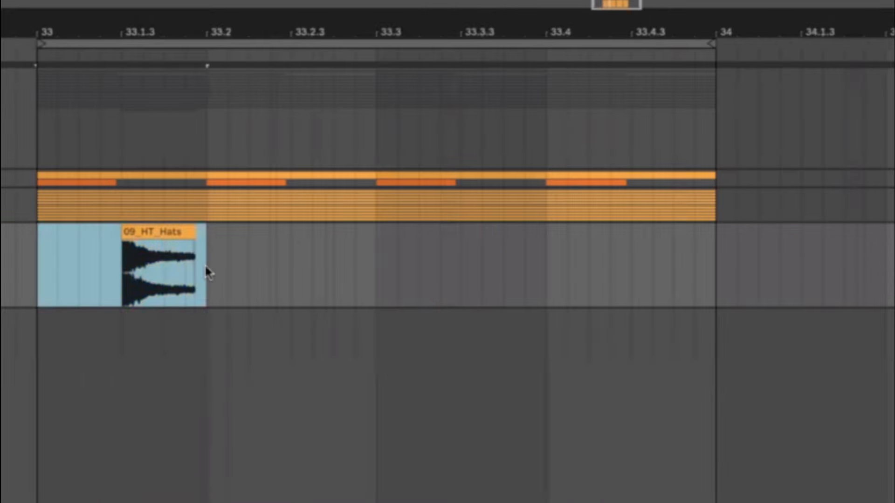
key("ctrl+d")
key("ctrl+d")
key("ctrl+d")
left_click(51, 278)
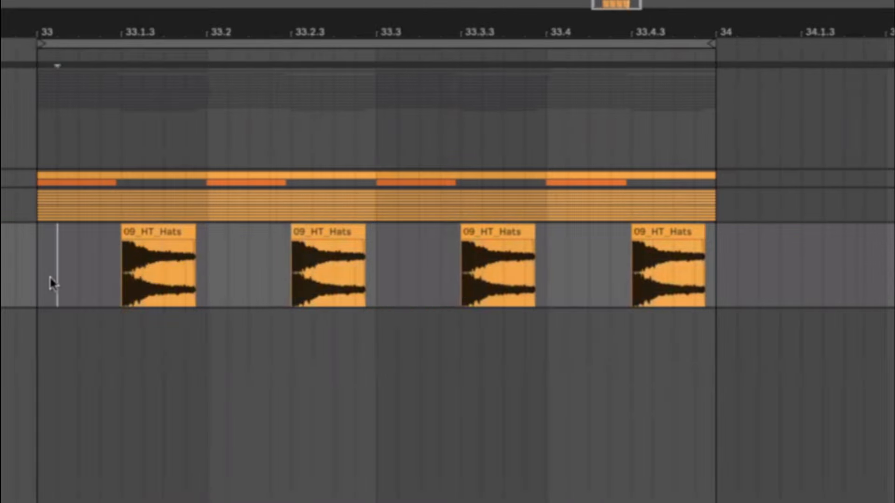
left_click(39, 278)
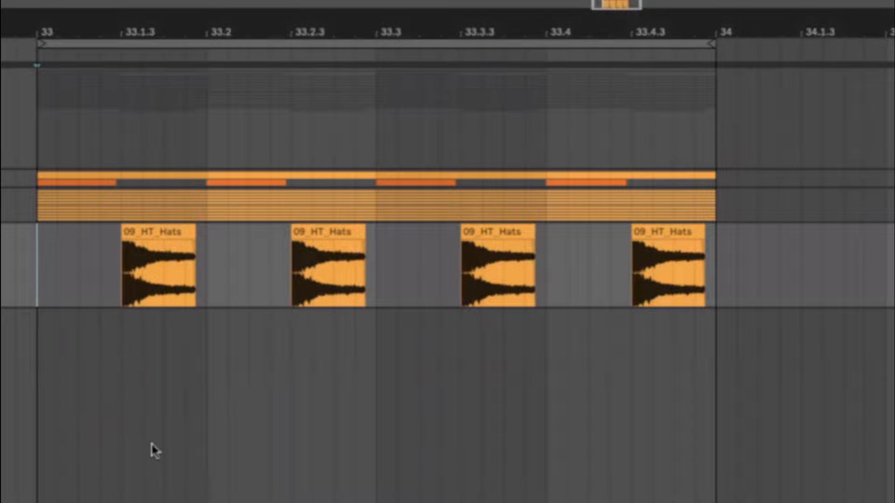
Step: Solo the 09_HT_Hats track to hear the offbeat hats on their own
scroll(135, 435, "down", 5)
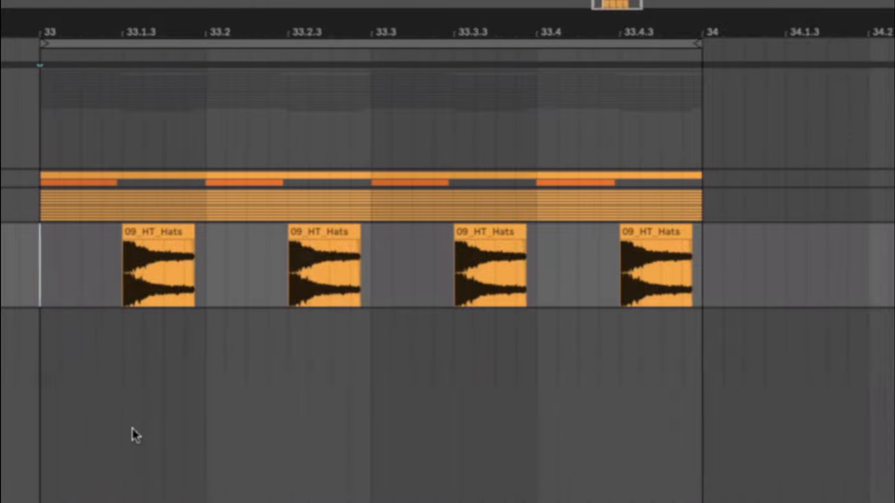
scroll(135, 436, "down", 1)
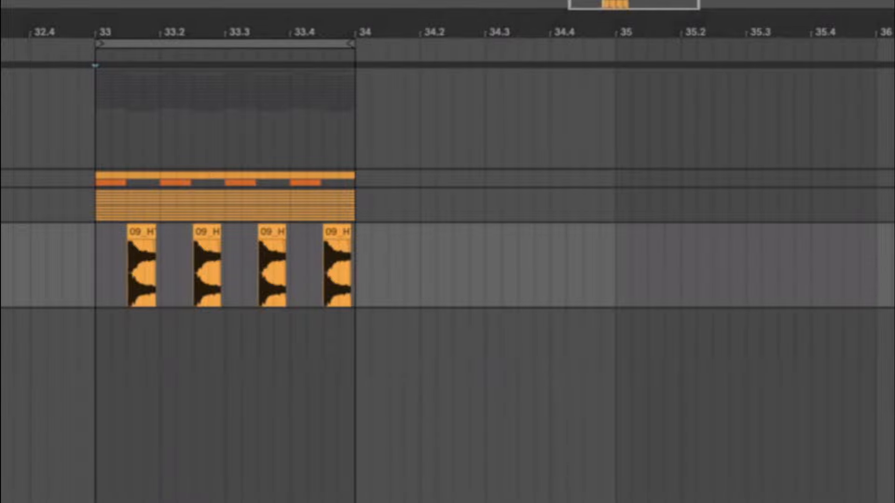
scroll(62, 266, "up", 4)
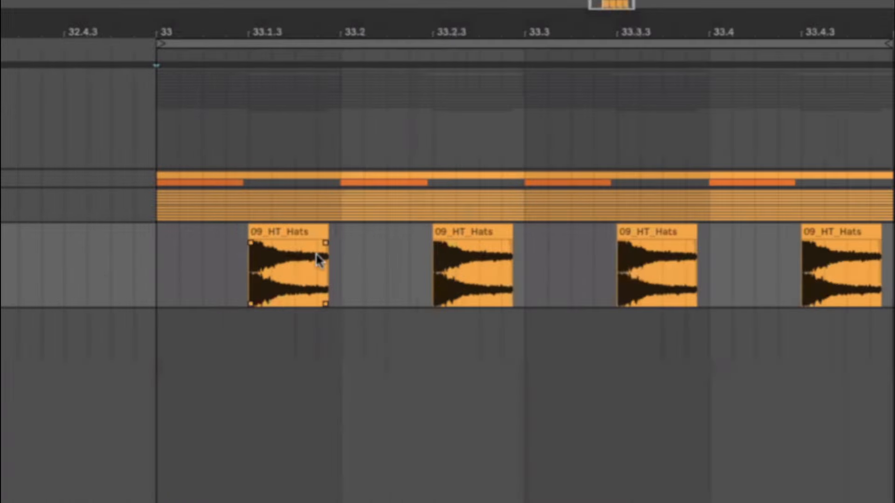
scroll(497, 107, "down", 4)
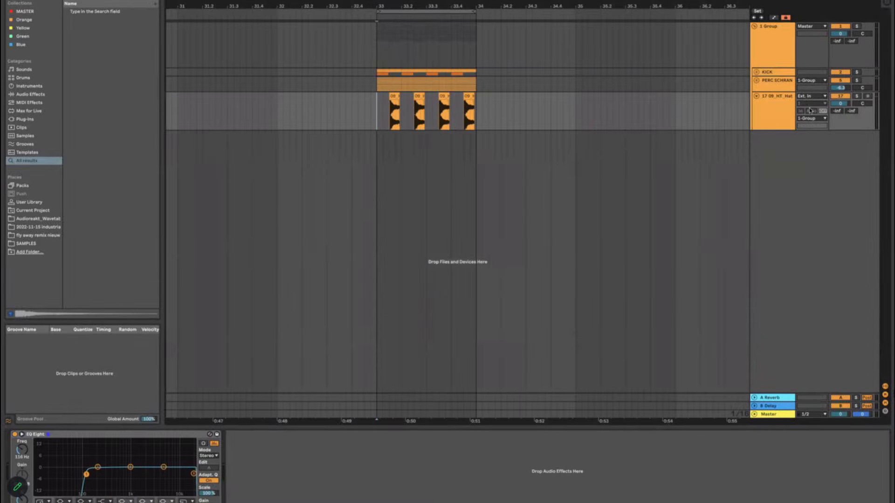
left_click(858, 96)
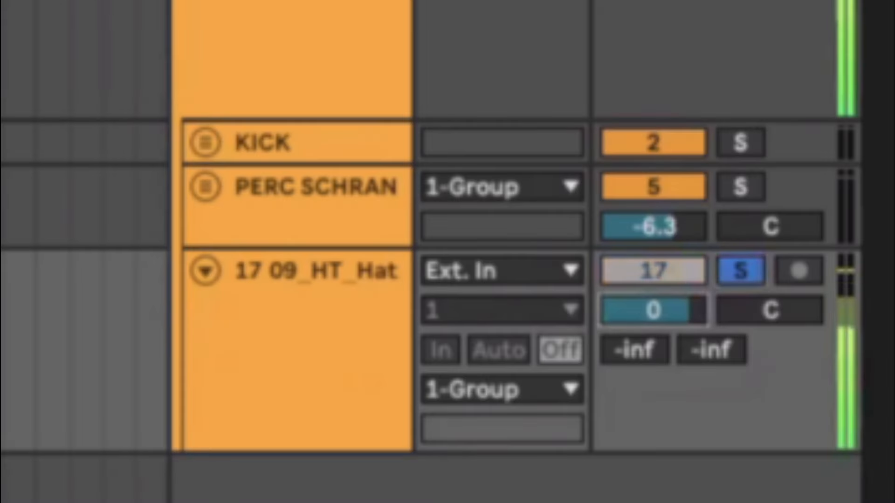
Step: Lower the soloed 09_HT_Hats track's volume to about -4 dB
left_click_drag(846, 103, 847, 104)
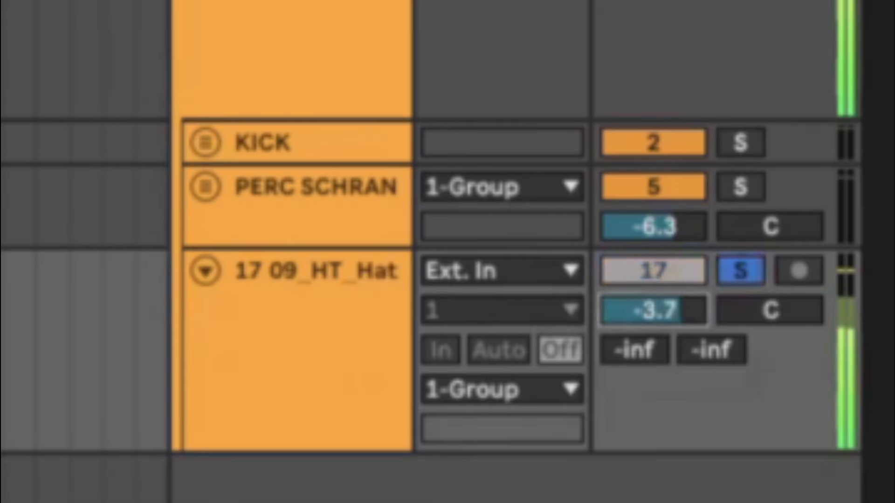
left_click_drag(681, 302, 681, 310)
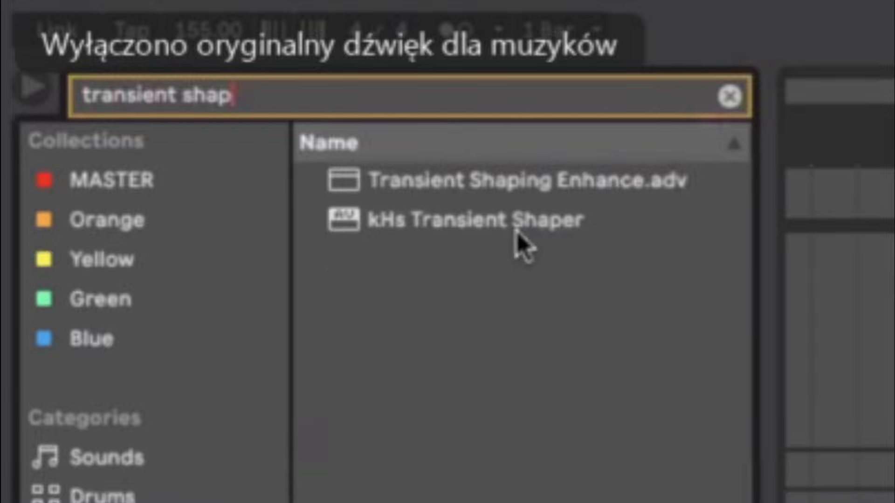
Step: Add the kHs Transient Shaper to the hats track and set its Attack to -33 % while listening to the loop
double_click(515, 233)
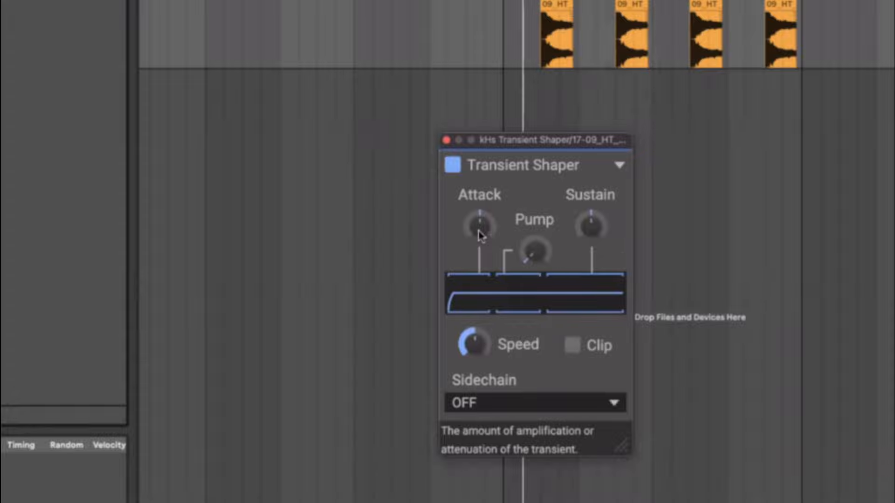
mouse_move(481, 235)
left_mouse_down()
mouse_move(481, 251)
mouse_move(479, 232)
left_mouse_up()
key("space")
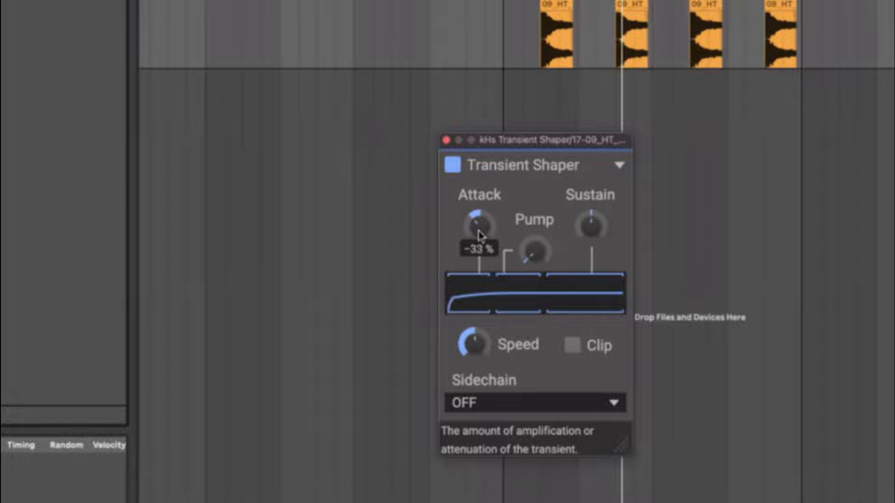
key("space")
key("space")
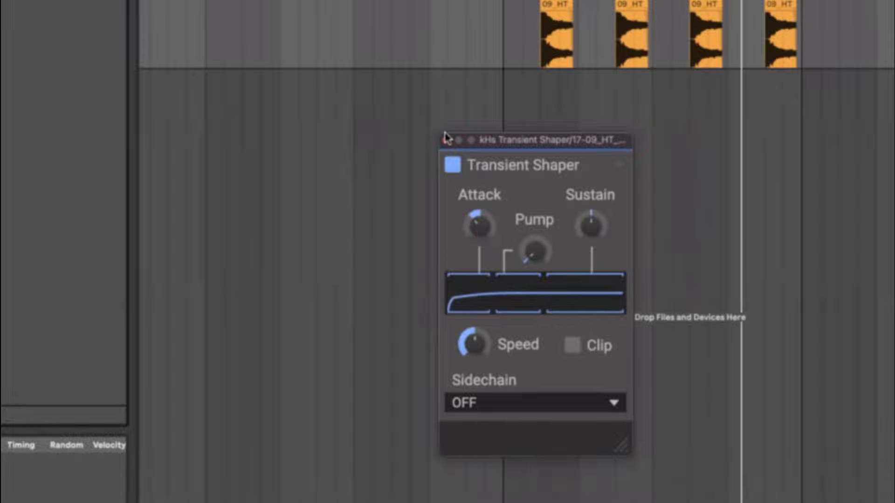
left_click(446, 139)
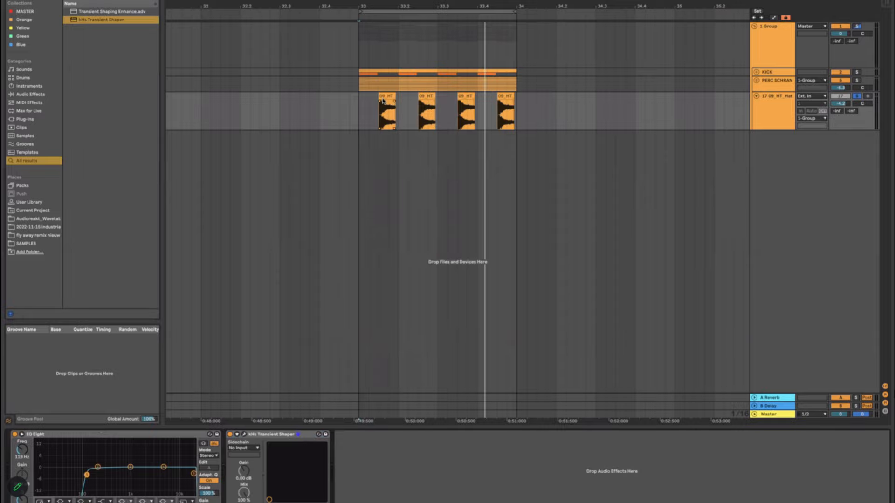
Step: Place a reversed copy of the first hat's opening portion directly before 33.1.3 and fade it in over most of its length
scroll(382, 100, "up", 5)
scroll(354, 116, "down", 3)
left_click_drag(344, 123, 355, 122)
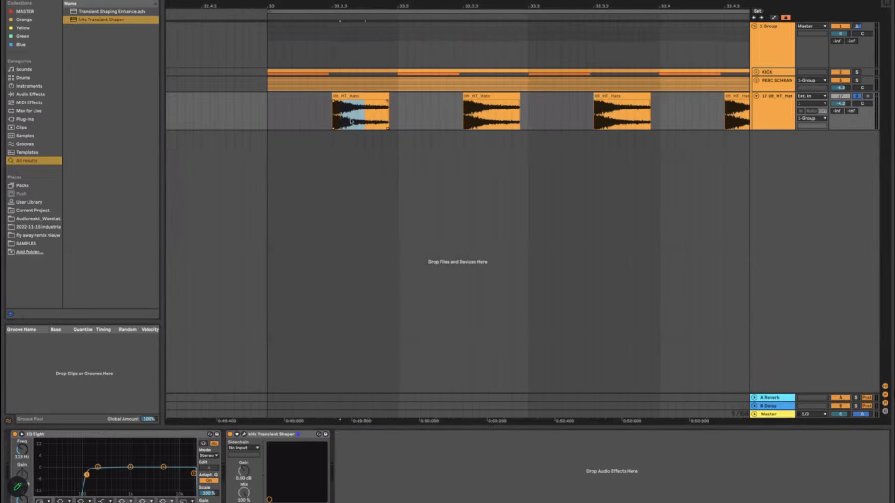
key("ctrl+v")
scroll(326, 109, "up", 4)
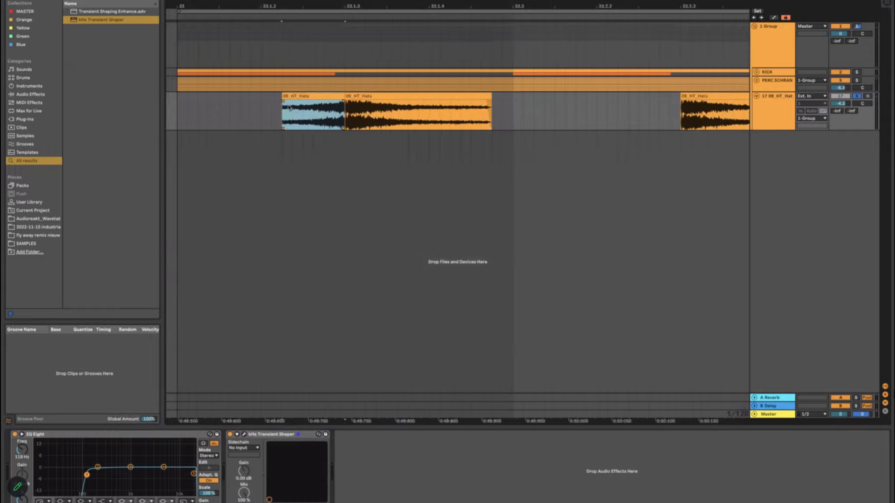
left_click_drag(283, 101, 331, 104)
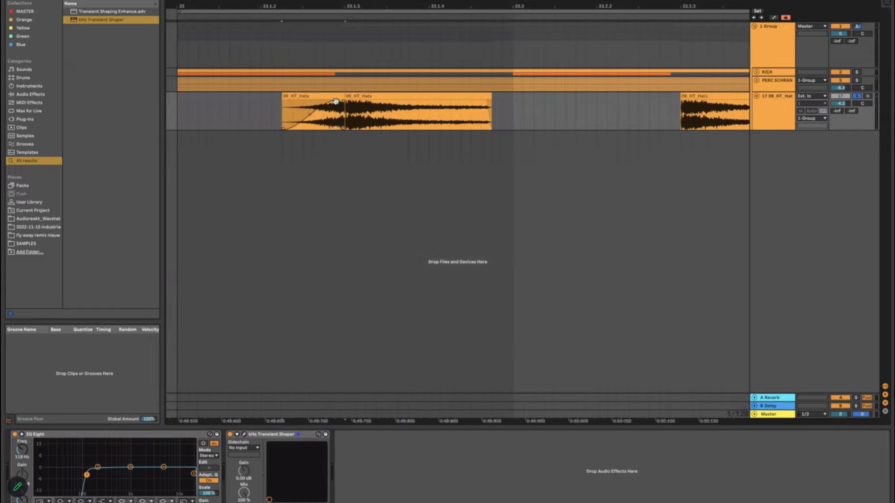
Step: Set the reversed hat clip's gain to -10.8 dB and listen to the result
key("shift+Tab")
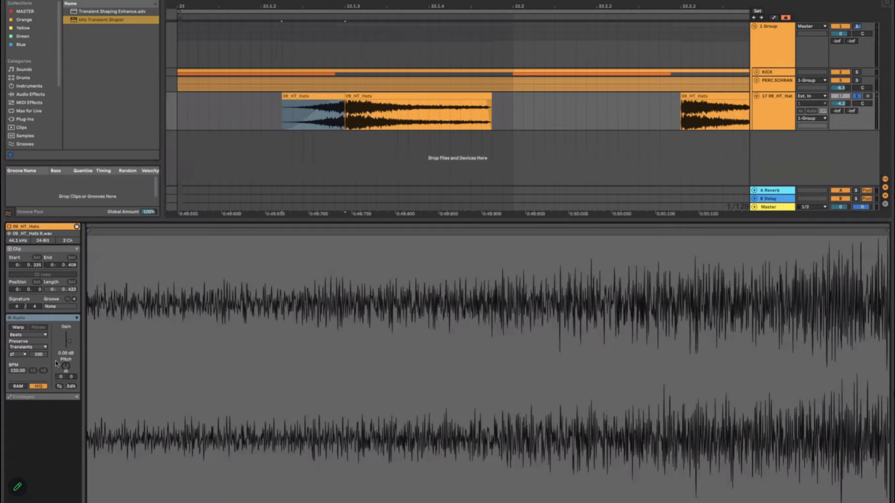
left_click_drag(69, 341, 68, 344)
key("space")
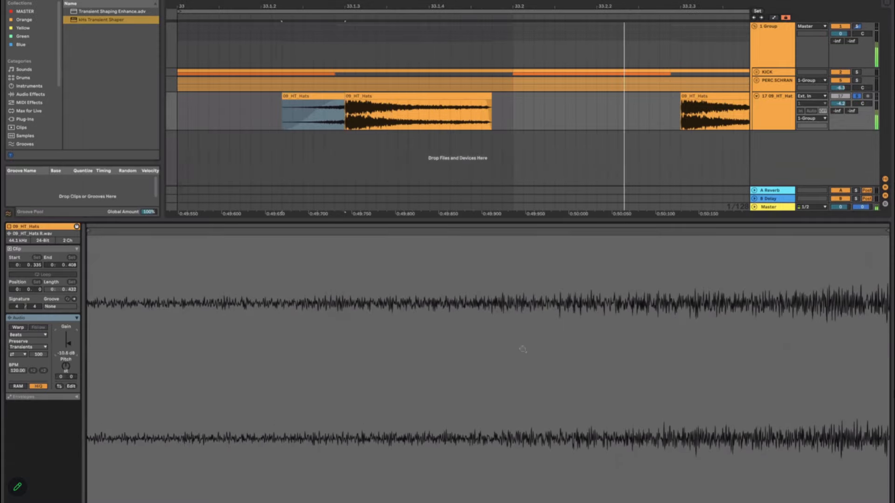
key("shift+Tab")
Step: Duplicate the one-beat range from 33 to 33.2 with the reversed and original hats three times, and play from bar 33
scroll(497, 242, "down", 8)
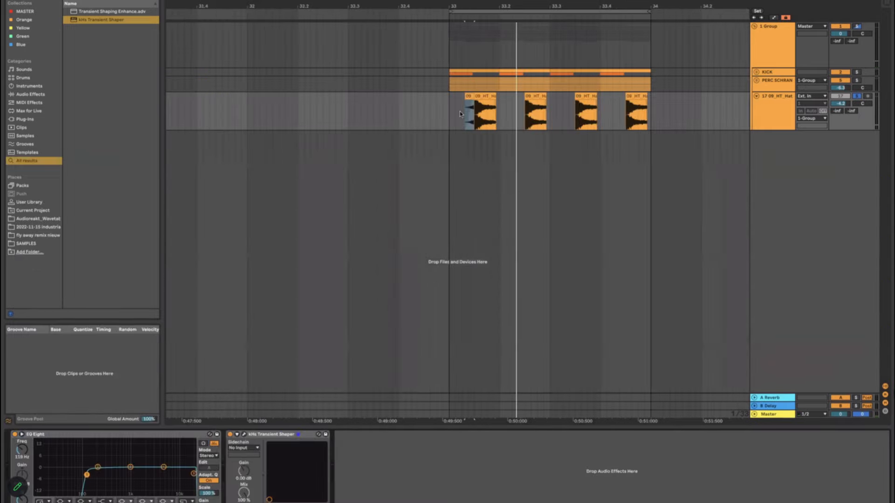
left_click_drag(448, 113, 498, 113)
key("ctrl+d")
key("ctrl+d")
key("ctrl+d")
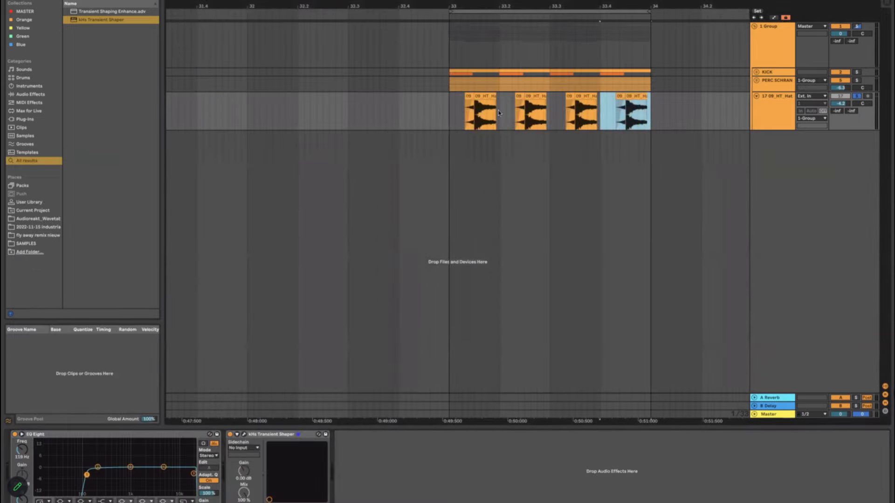
left_click(446, 110)
key("space")
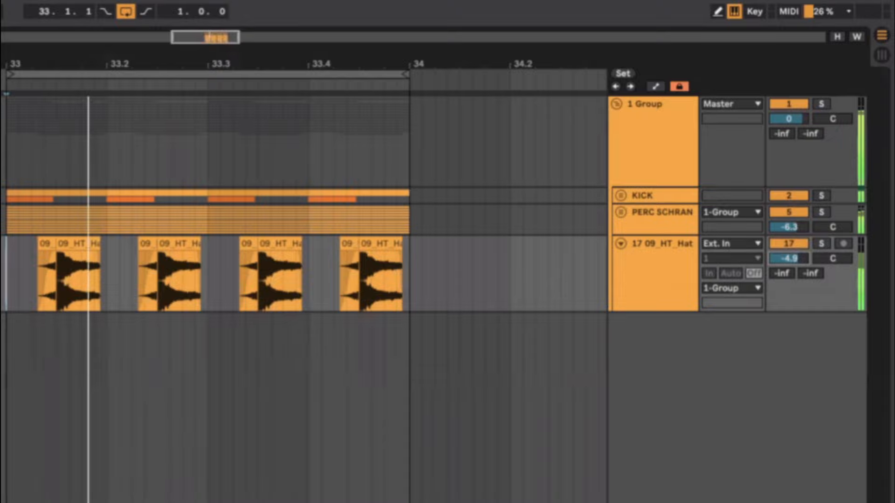
Step: Group the 09_HT_Hats track and name the new group HIGH END
left_click(662, 270)
key("ctrl+g")
key("ctrl+r")
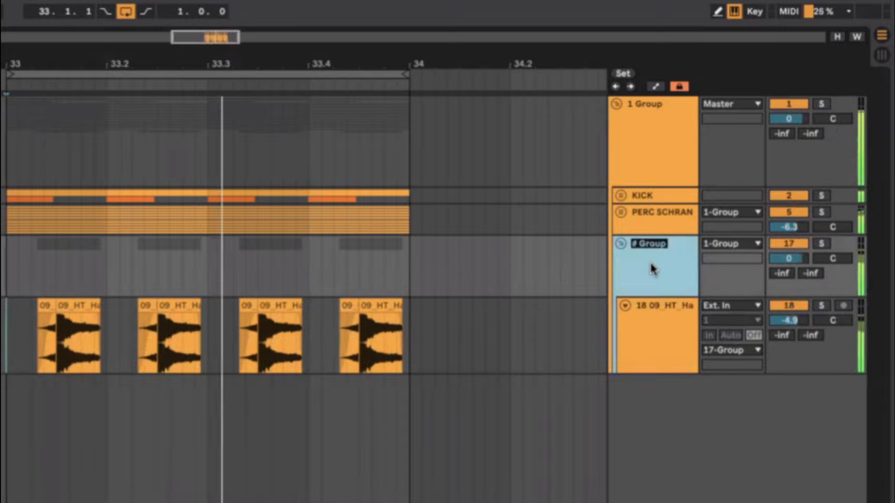
type("HIGH END")
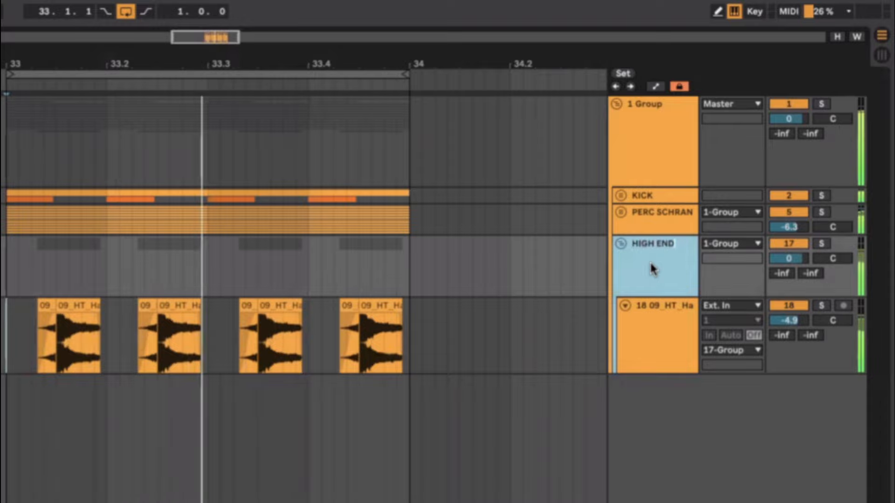
key("Return")
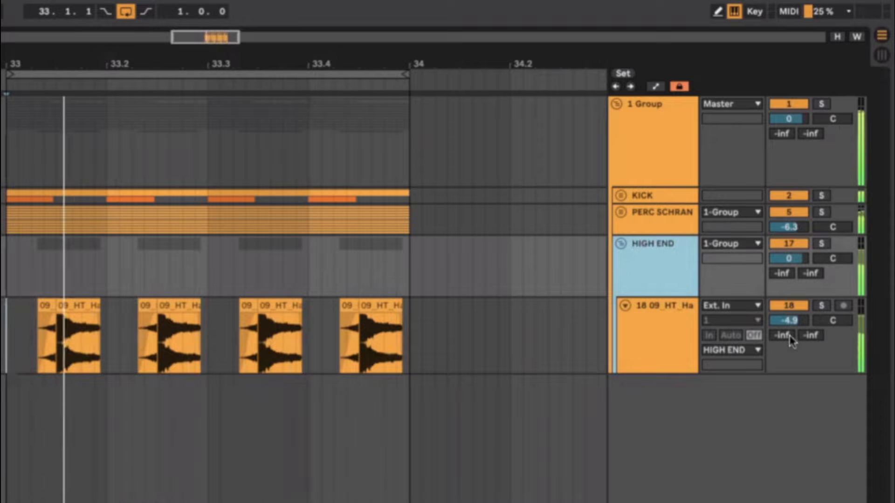
Step: Lower the 09_HT_Hats track's volume to -5.4 dB and compare the loop with the track off and on
mouse_move(789, 321)
left_mouse_down()
mouse_move(788, 333)
mouse_move(789, 322)
left_mouse_up()
left_click(787, 308)
left_click(787, 307)
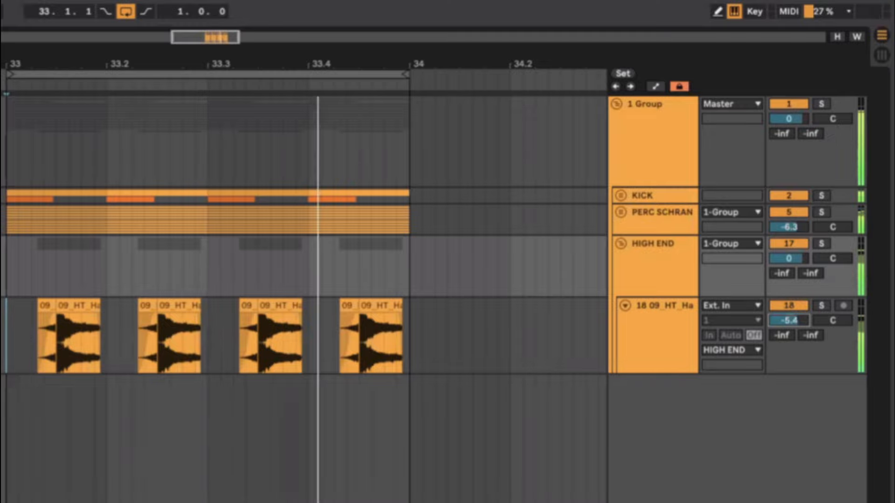
Step: Insert an audio track below the hats inside the HIGH END group, solo the group and stop playback
left_click(655, 343)
key("ctrl+t")
left_click(647, 399)
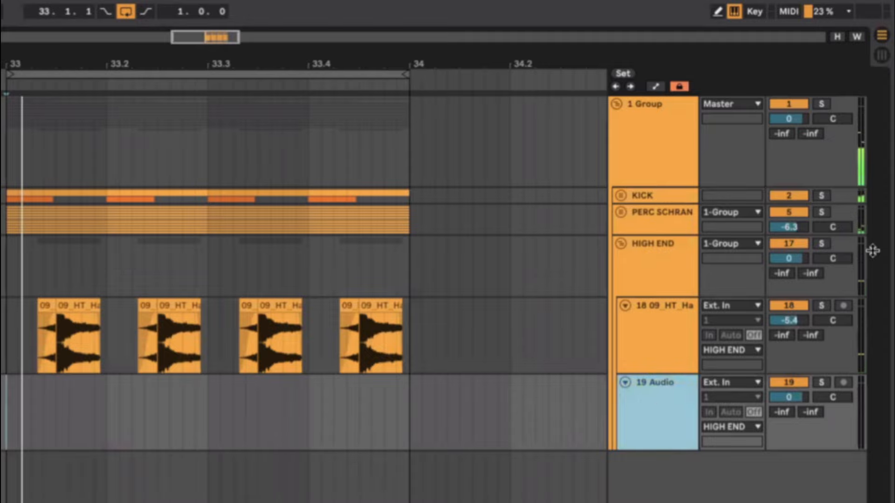
left_click(821, 243)
key("space")
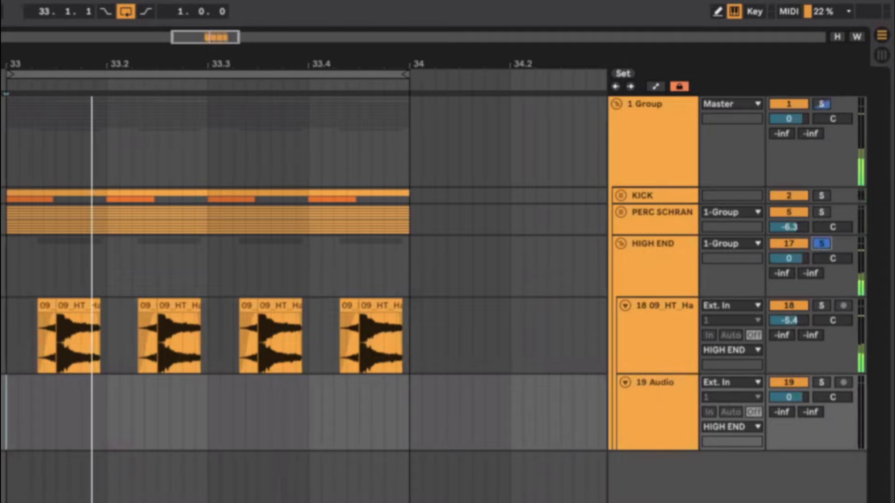
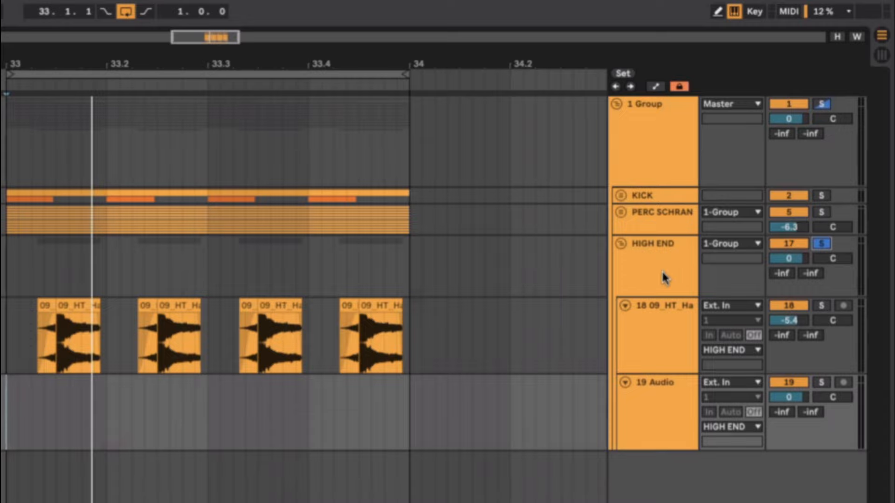
left_click_drag(55, 326, 40, 324)
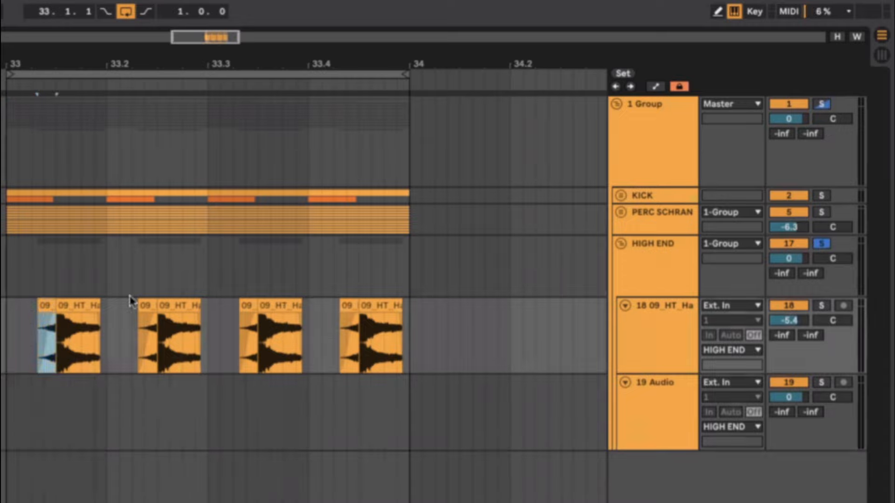
left_click(144, 302, "shift")
left_click(105, 304)
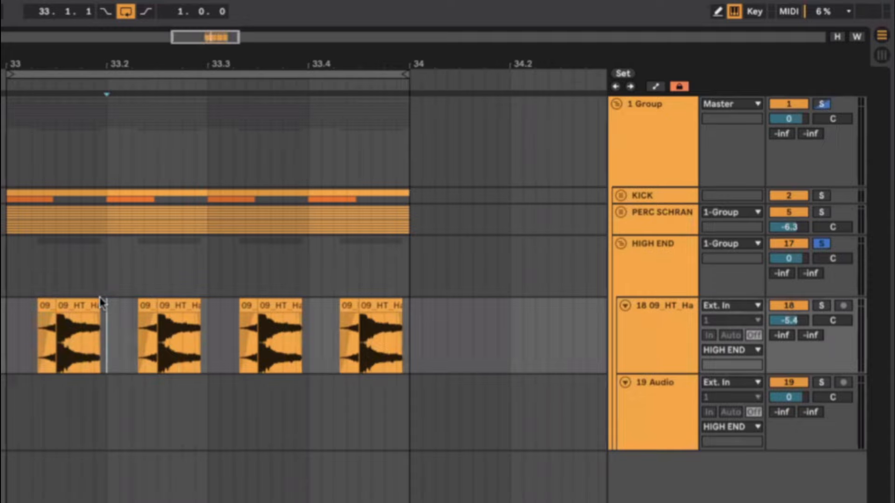
left_click(47, 305)
left_click_drag(45, 306, 132, 284)
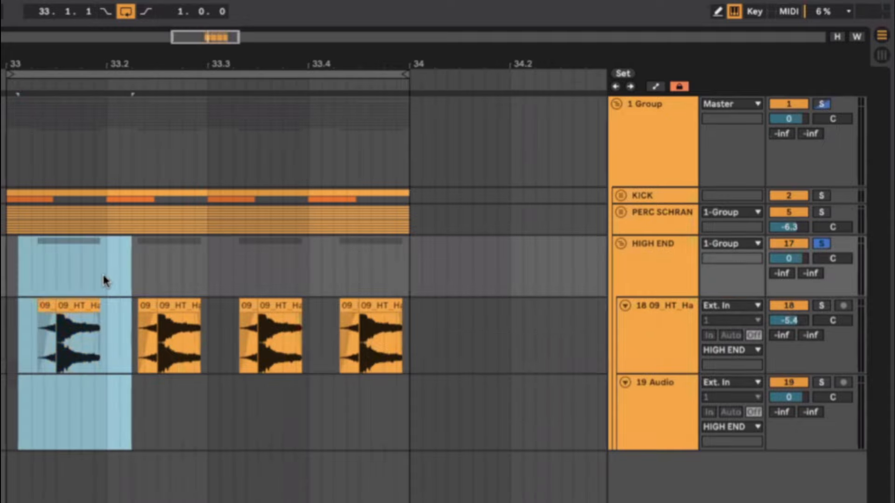
left_click(106, 282)
Step: Deactivate the four short reversed hat clips in bar 33
left_click(47, 303)
key("0")
left_click(142, 304)
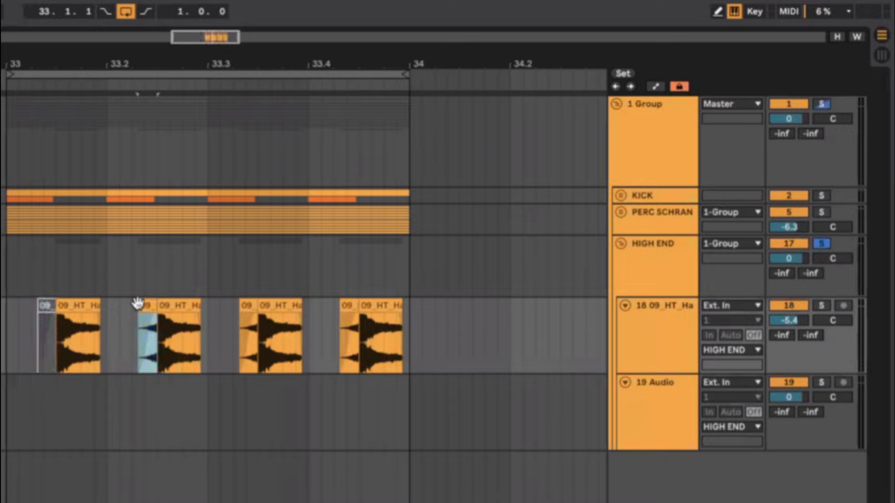
key("0")
left_click(244, 306)
key("0")
left_click(344, 303)
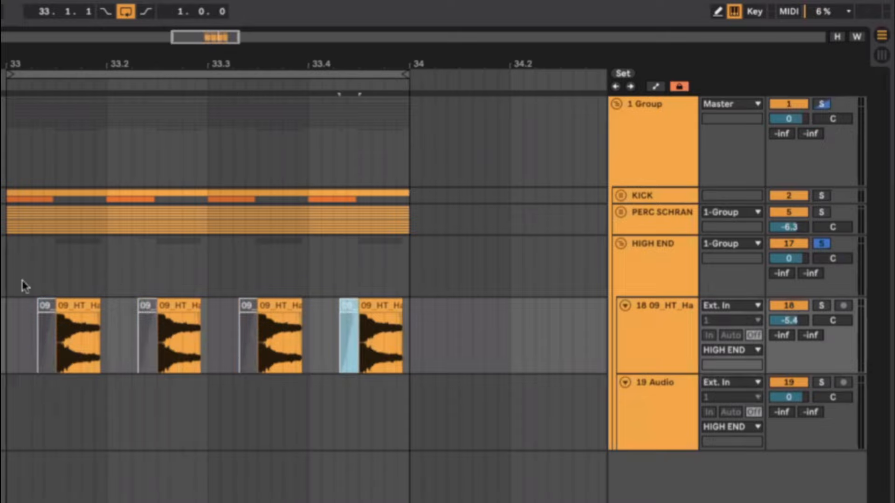
key("0")
Step: Play the loop from bar 33 and unsolo the HIGH END group to hear the hats in the full mix
left_click(7, 276)
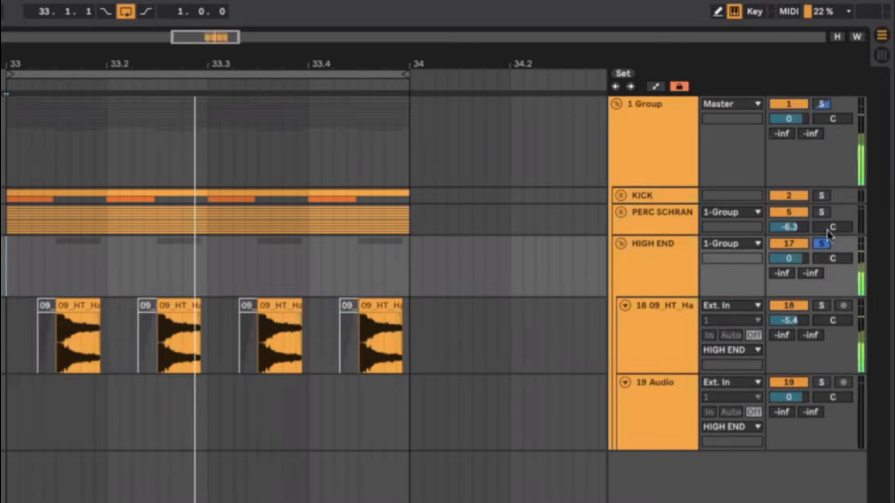
left_click(822, 243)
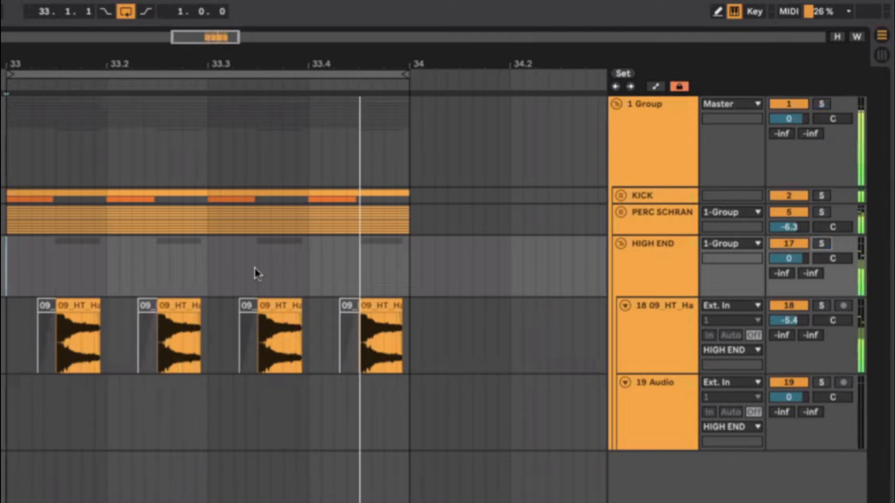
Step: Reactivate the four reversed hat clips and play the loop from bar 33
left_click(46, 306)
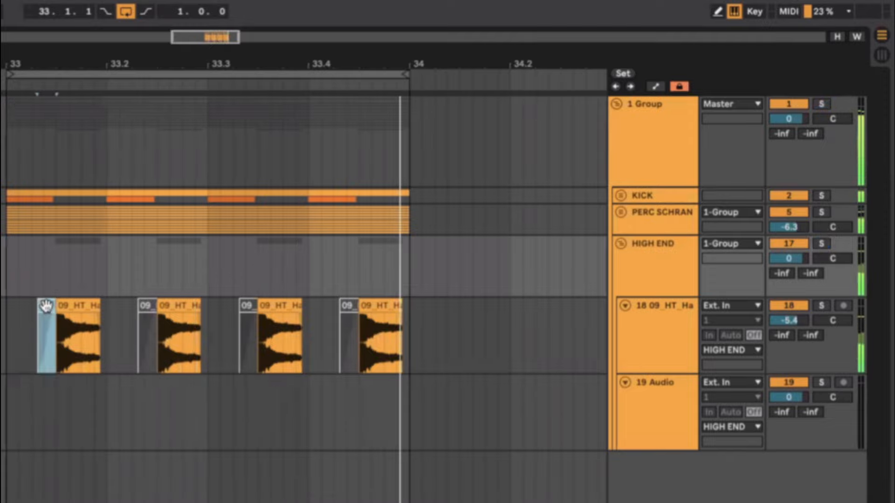
key("space")
key("0")
left_click(146, 305)
key("0")
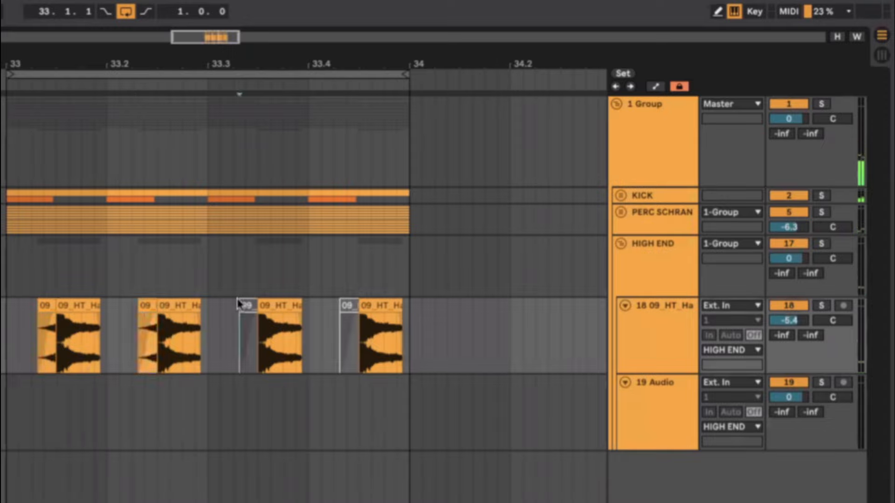
left_click(244, 305)
key("0")
left_click(340, 305)
key("0")
left_click(8, 285)
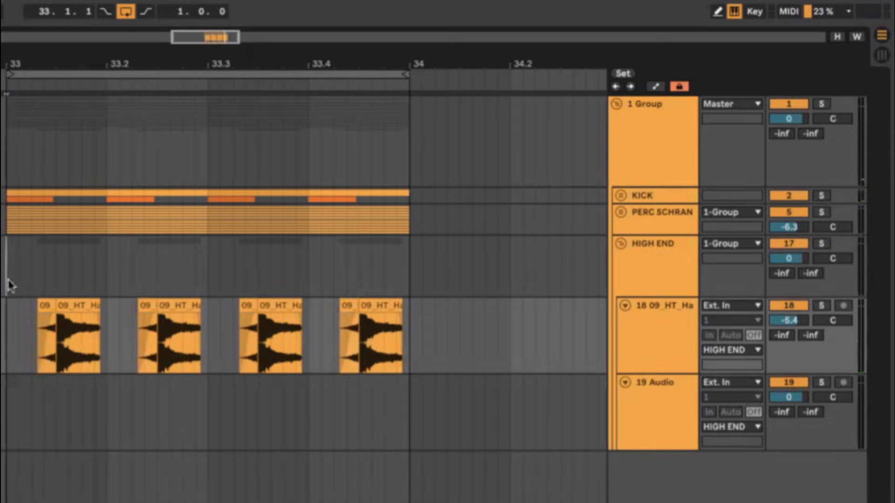
key("space")
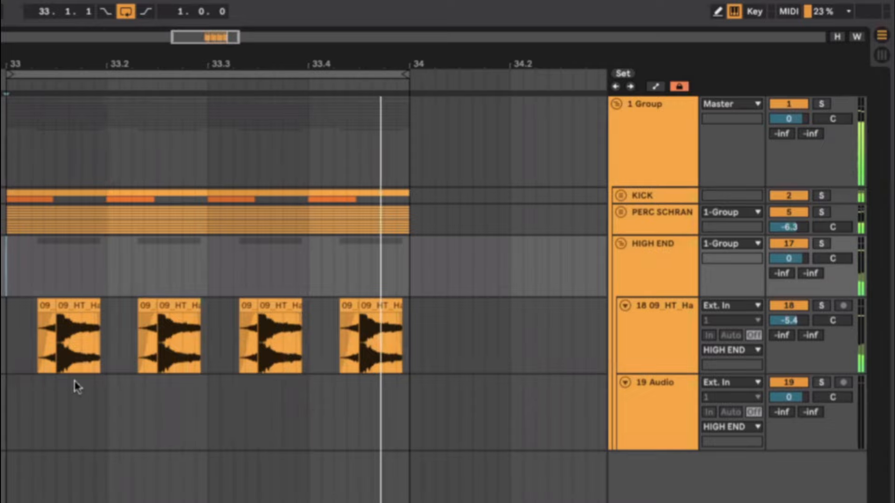
scroll(43, 342, "up", 2)
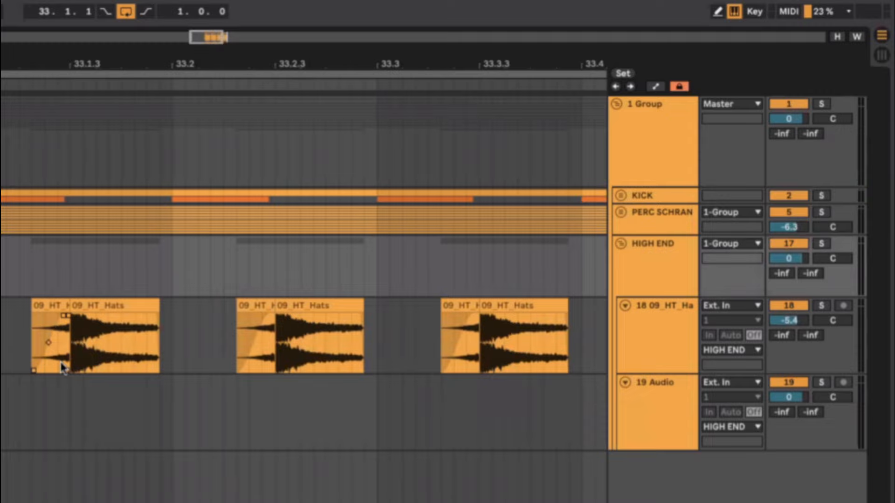
scroll(63, 368, "down", 3)
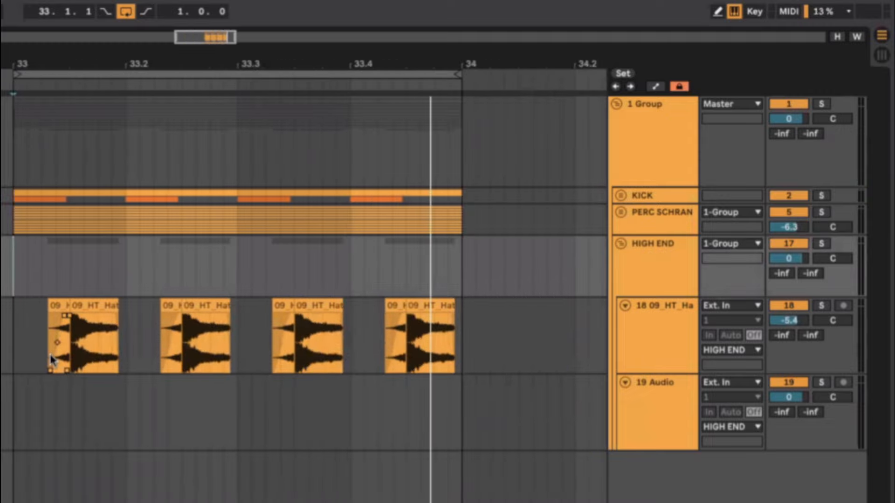
scroll(63, 347, "up", 2)
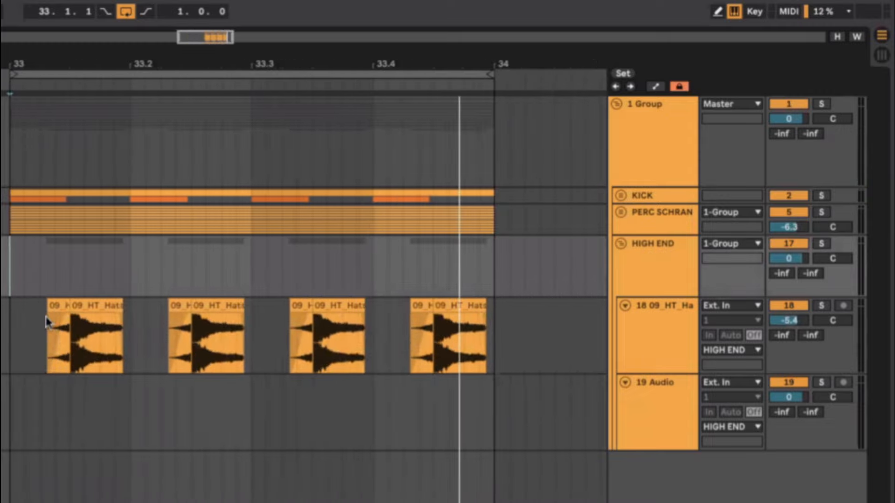
Step: Play the loop from bar 33 with the 09_HT_Hats track soloed
scroll(90, 290, "up", 2)
scroll(92, 289, "down", 3)
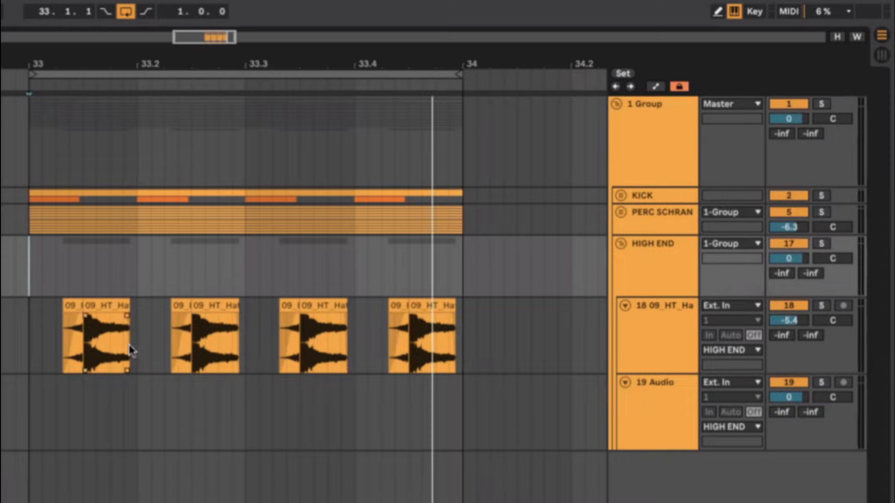
scroll(131, 351, "down", 1)
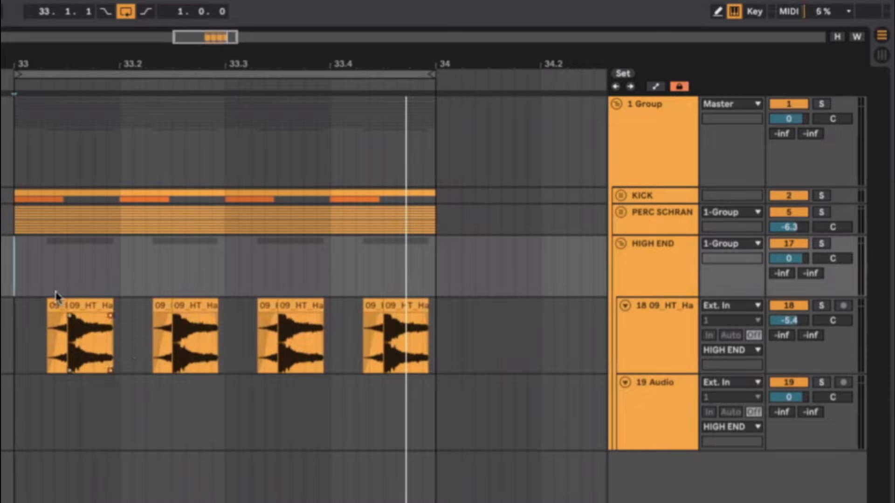
left_click(14, 269)
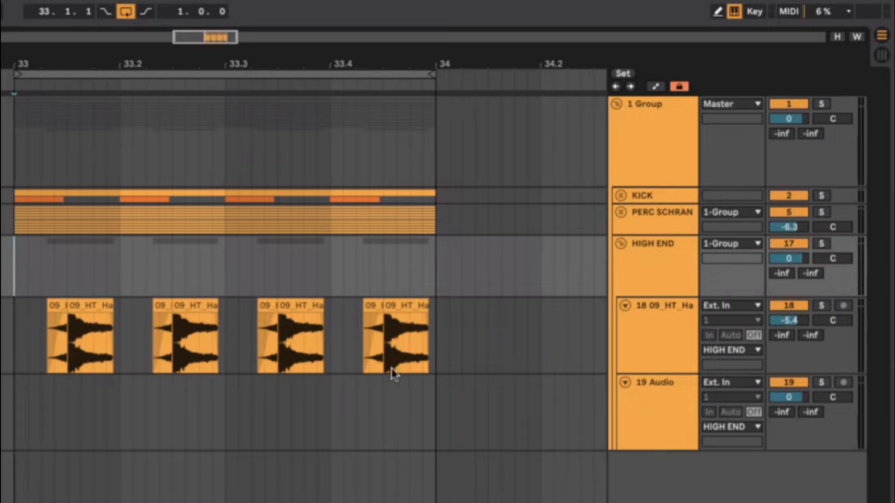
key("minus")
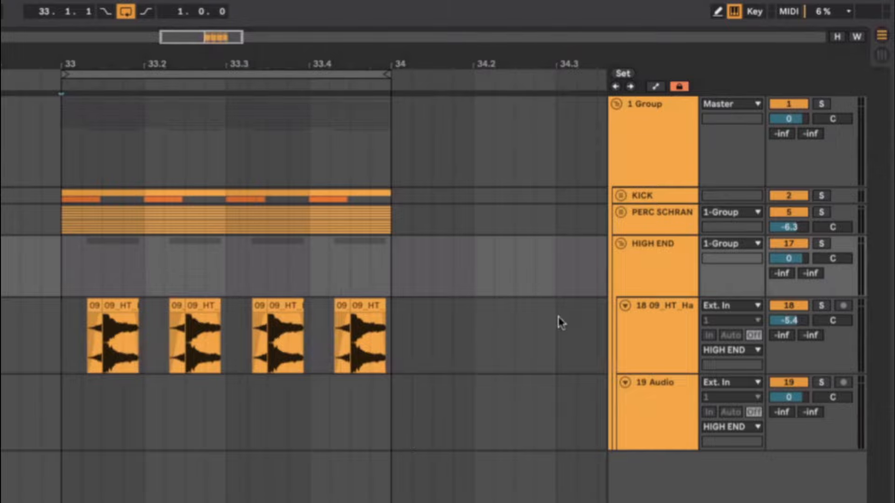
key("space")
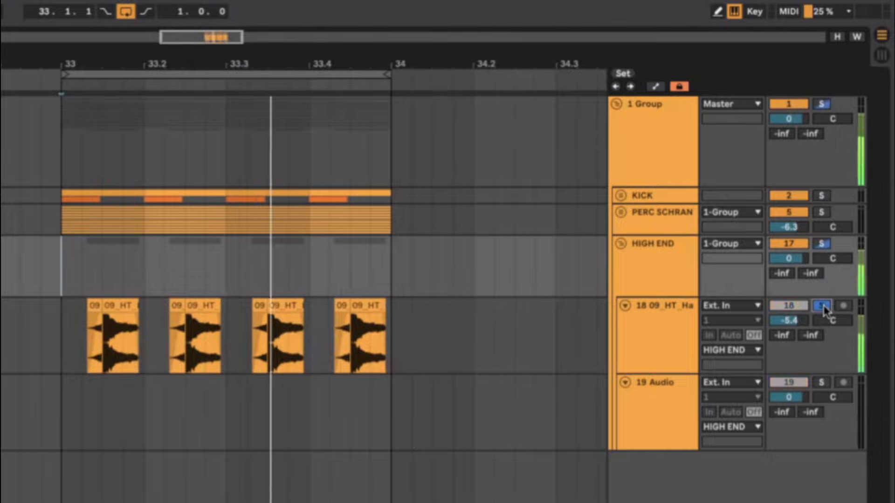
Step: Search the browser for HAT and audition hat samples from 16_HT2_Hat.wav down to 24_HT_Hats.wav
left_click(667, 341)
left_click(172, 237)
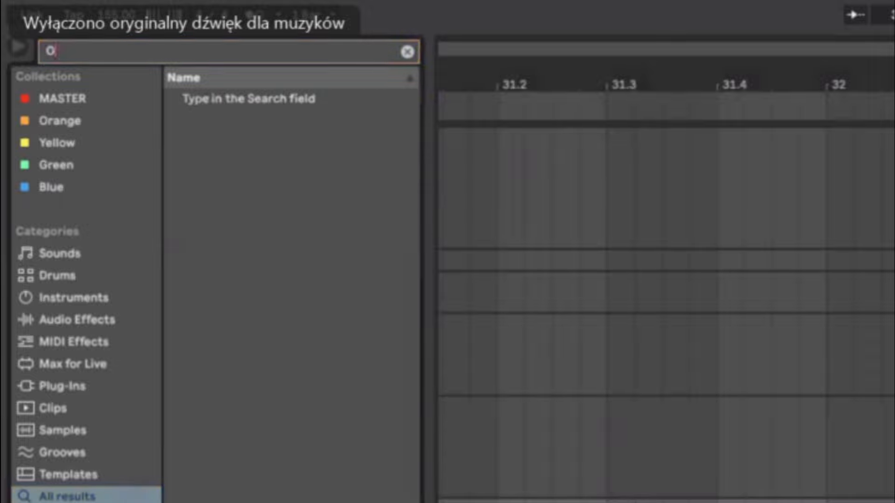
key("BackSpace")
type("HAT")
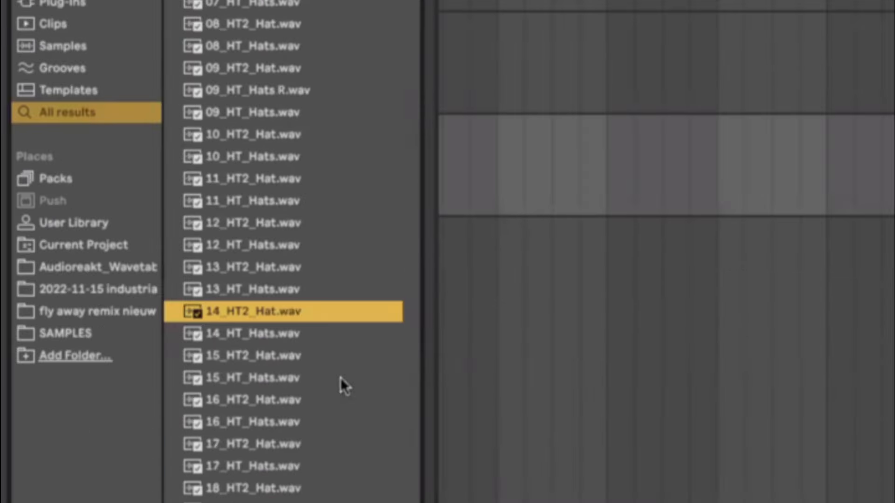
left_click(328, 405)
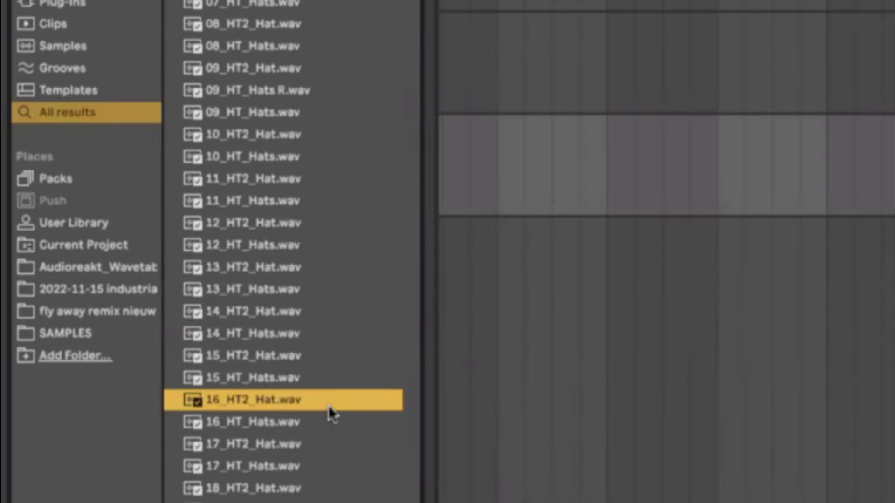
scroll(329, 405, "down", 3)
left_click(328, 405)
scroll(328, 404, "down", 2)
left_click(329, 405)
scroll(328, 404, "down", 1)
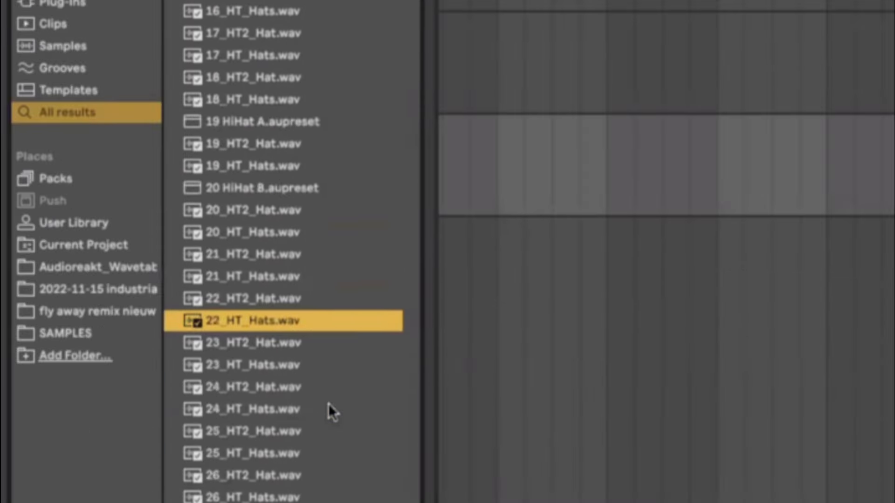
left_click(327, 407)
Step: Place 24_HT_Hats on the empty HIGH END audio track at 33.1.3 and delete its tail after 33.2
scroll(328, 404, "down", 2)
left_click_drag(262, 356, 72, 396)
scroll(71, 396, "up", 3)
left_click_drag(159, 410, 693, 399)
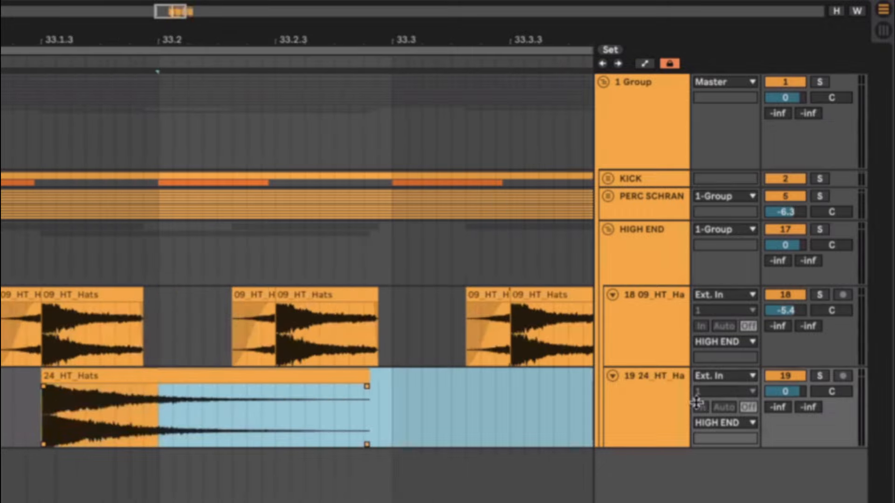
key("Delete")
Step: Add a short fade-in to the 24_HT_Hats clip and play it with the HIGH END group soloed
left_click(56, 392)
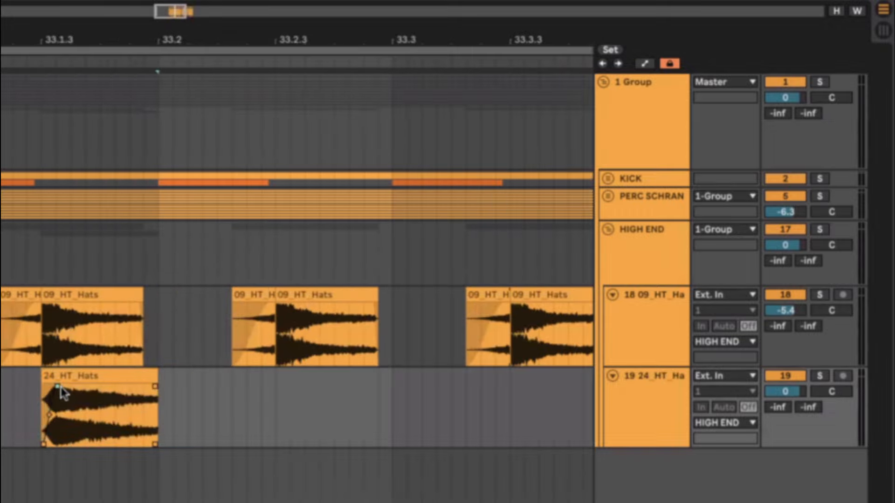
scroll(35, 378, "up", 3)
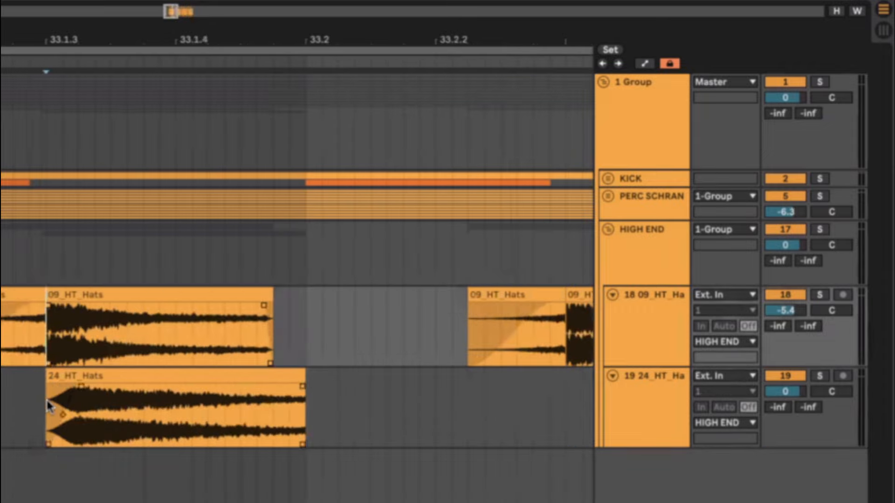
left_click(820, 230)
key("space")
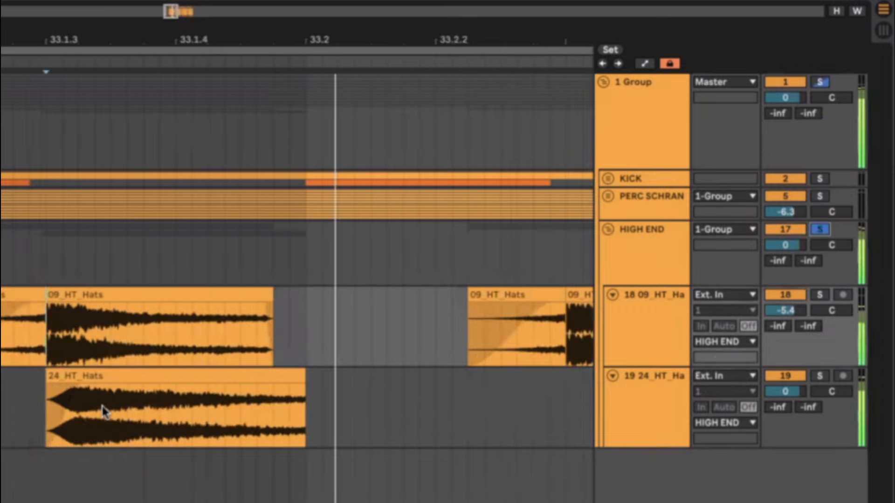
Step: Set the 24_HT_Hats track's volume to -9.6 dB, and fade out and trim the clip's end just before 33.2
left_click_drag(788, 391, 788, 409)
left_click(789, 377)
left_click(785, 377)
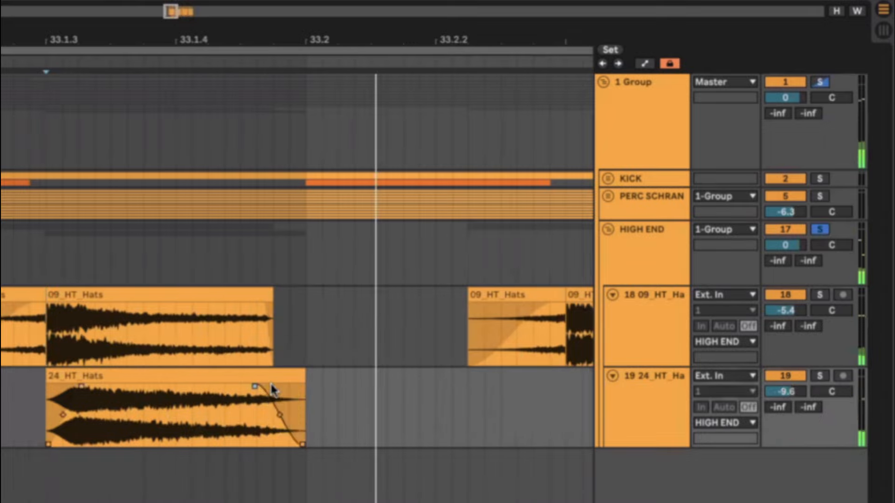
left_click_drag(298, 379, 285, 380)
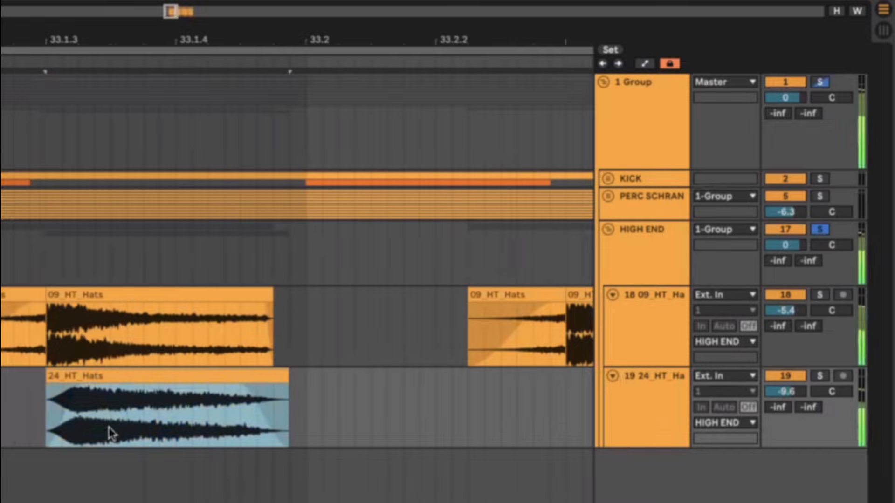
key("space")
Step: Duplicate the first beat of the 24_HT_Hats track three times to fill bar 33 with offbeat hats
left_click_drag(1, 419, 303, 405)
key("super+d")
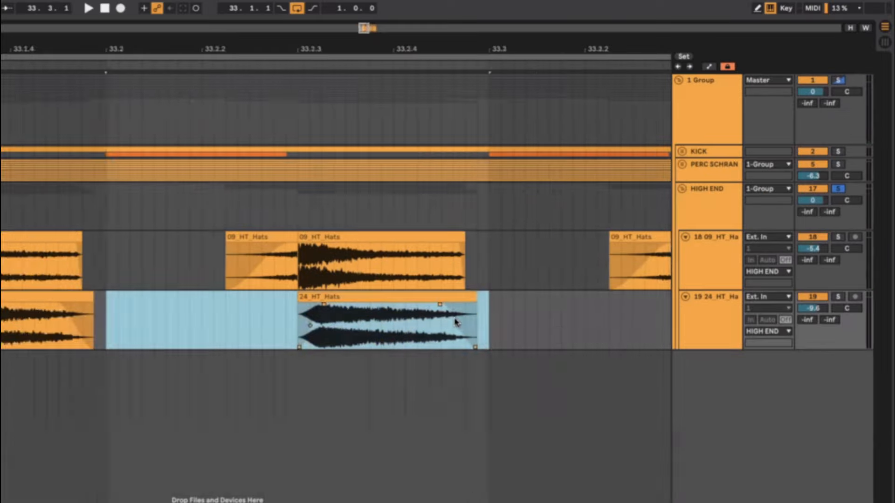
key("super+d")
key("super+d")
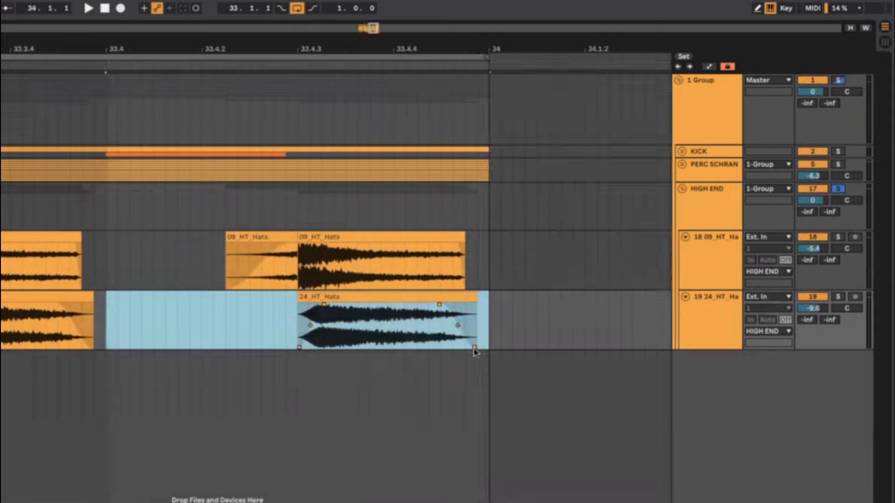
Step: Play the layered hats from bar 33 and lower the 24_HT_Hats track's volume to -10.5 dB
scroll(315, 353, "down", 10)
left_click(218, 315)
left_click(229, 312)
key("space")
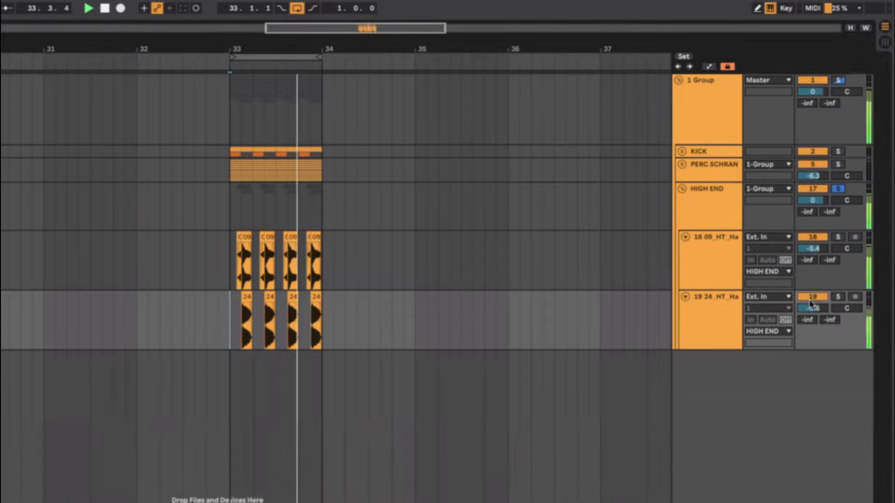
left_click_drag(811, 307, 811, 311)
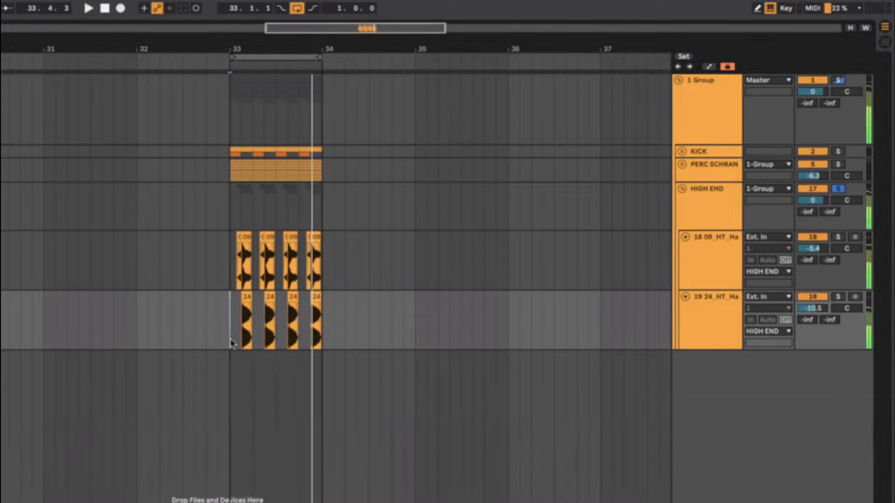
Step: Play the loop from the first 24_HT_Hats clip and compare the hats with that track muted and unmuted
scroll(230, 341, "up", 8)
scroll(263, 333, "up", 2)
left_click(314, 301)
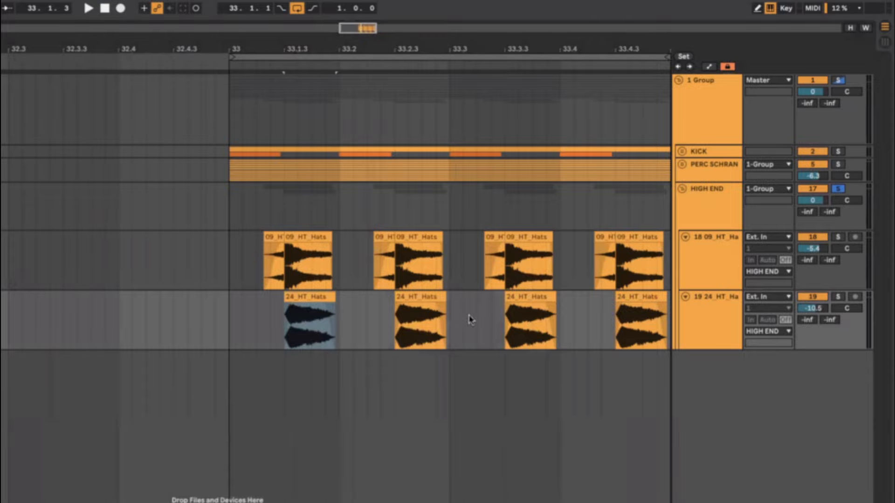
key("space")
scroll(460, 320, "down", 3)
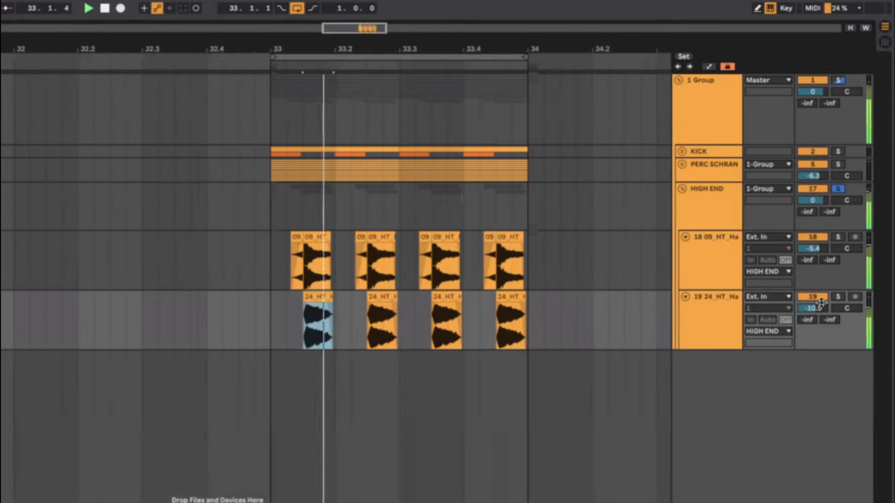
left_click(813, 298)
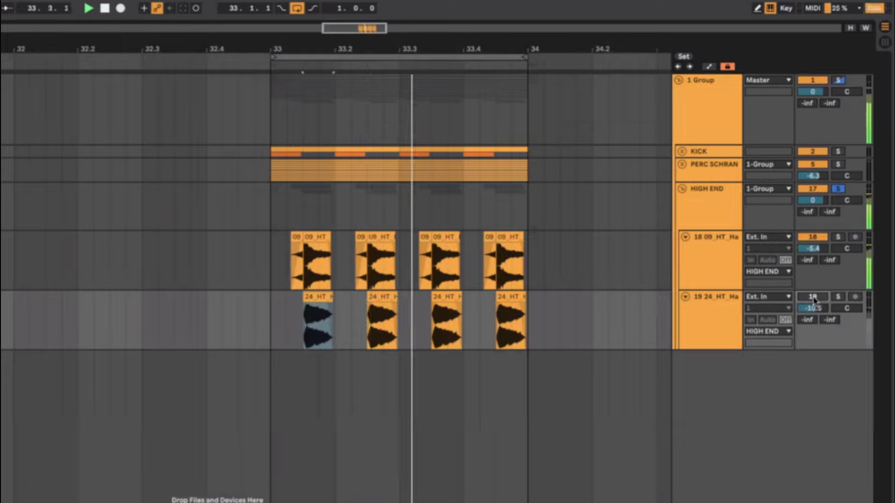
left_click(813, 299)
Step: Insert an audio track below the 24_HT_Hats track and mute and unmute the 24_HT_Hats layer in the full mix
left_click(718, 328)
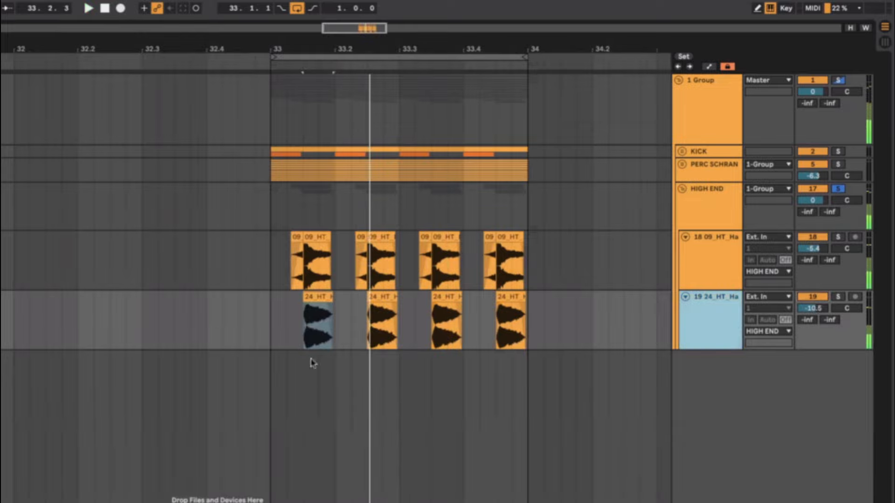
key("ctrl+t")
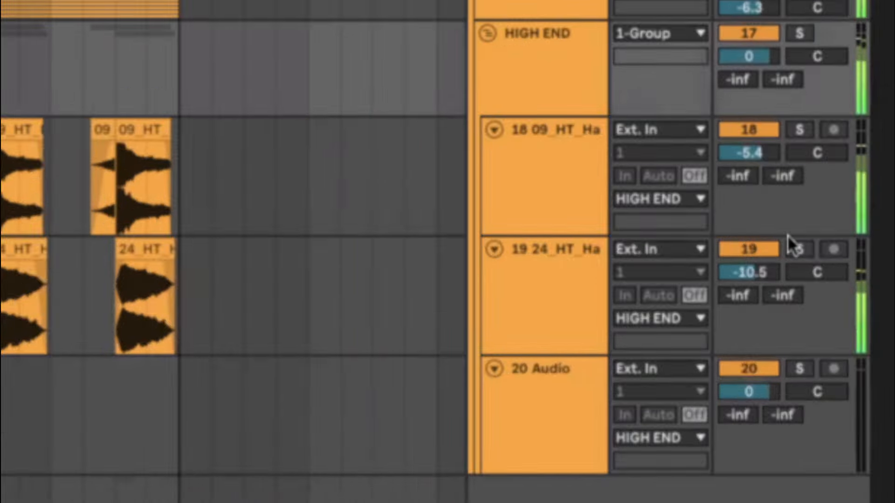
left_click(815, 296)
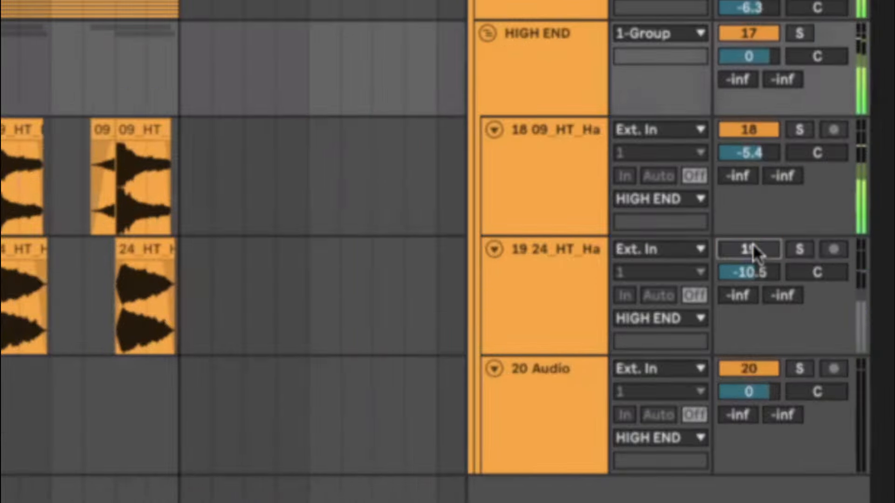
left_click(754, 247)
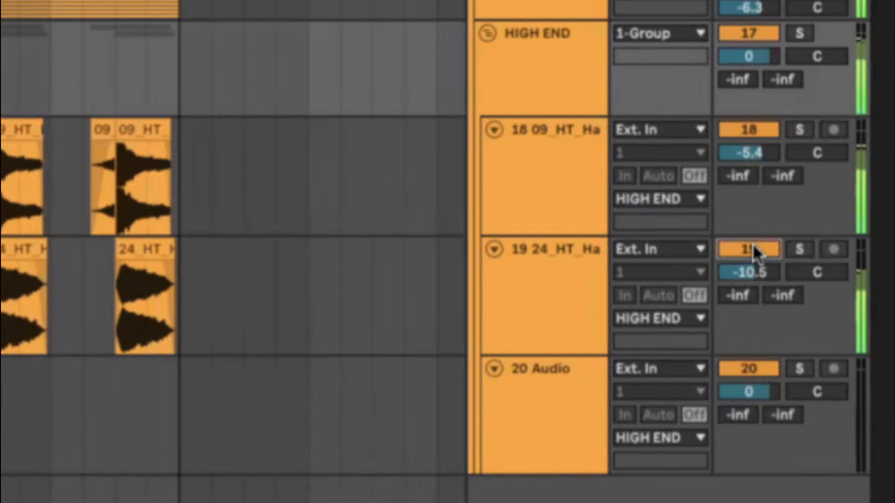
Step: Browse the ride samples and place KSHMR_Ride_01.wav at bar 33 on the new audio track in HIGH END
left_click(28, 415)
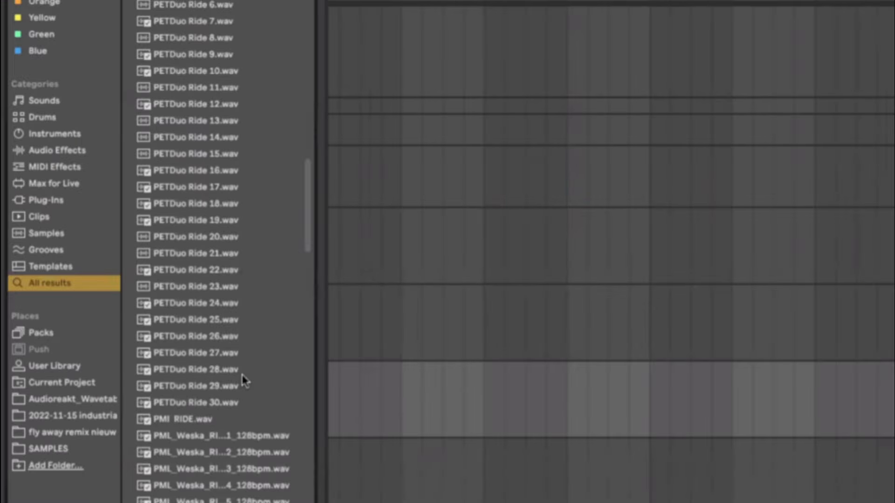
scroll(243, 377, "up", 10)
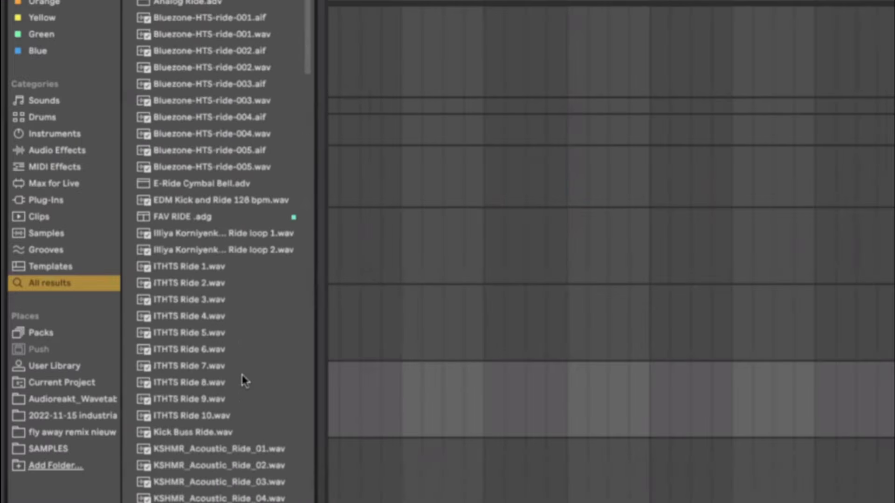
scroll(244, 380, "down", 7)
left_click(242, 495)
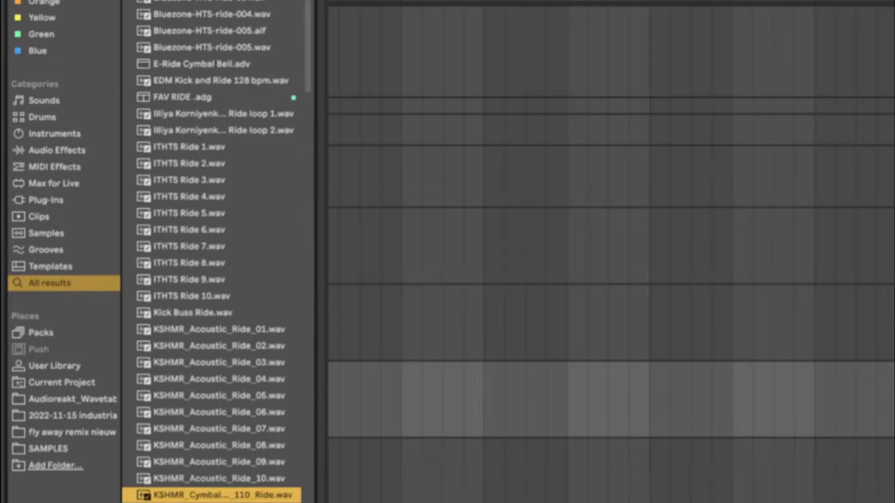
key("Down")
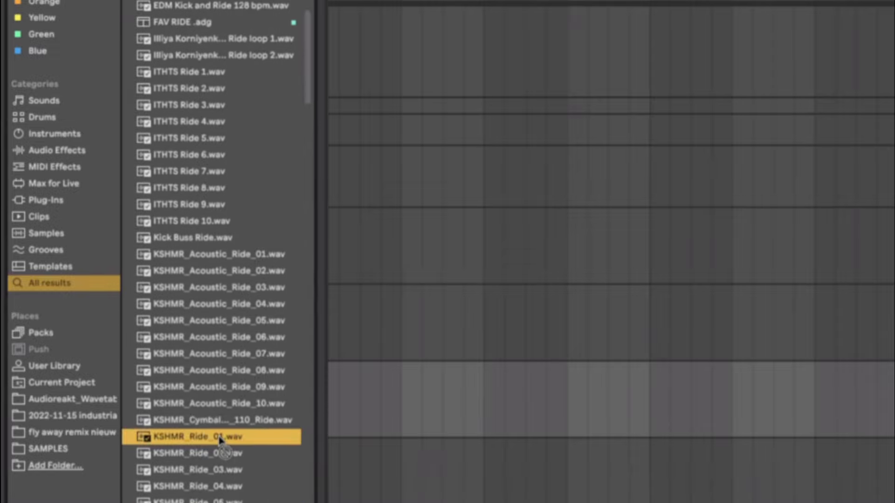
left_click_drag(214, 437, 667, 402)
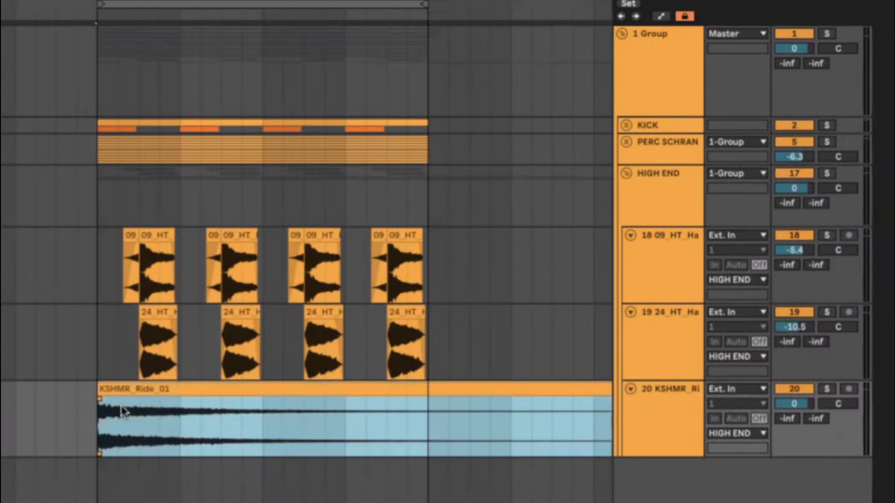
Step: Try to fill bar 33 with duplicated half-beat slices of the KSHMR_Ride_01 clip and undo the duplicates
scroll(122, 409, "up", 3)
scroll(124, 409, "down", 5)
left_click_drag(138, 410, 115, 415)
key("super+d")
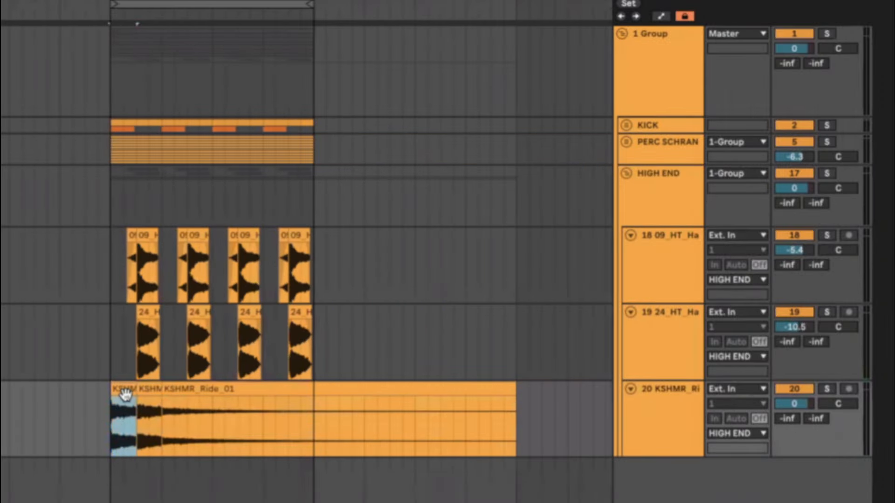
scroll(125, 394, "up", 5)
left_click_drag(149, 422, 7, 433)
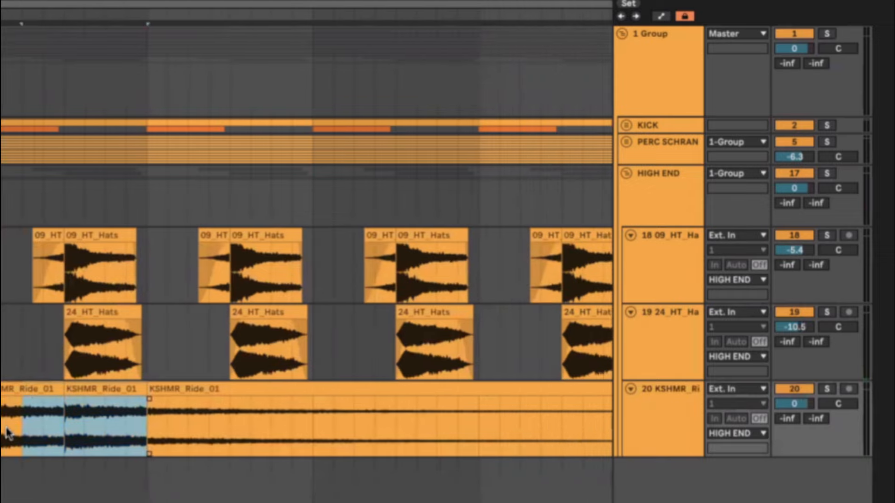
key("super+d")
key("super+d")
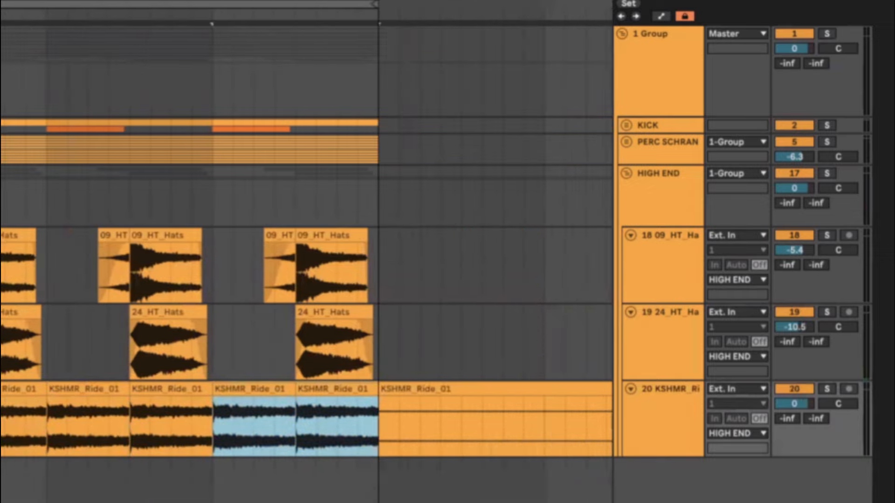
key("super+z")
key("super+z")
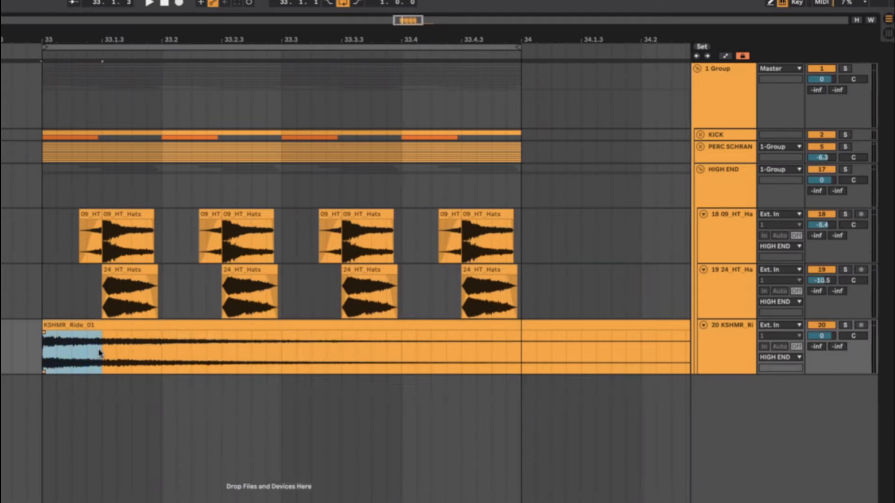
Step: Fill bar 33 on the ride track with duplicated half-beat slices of the KSHMR_Ride_01 clip
key("super+d")
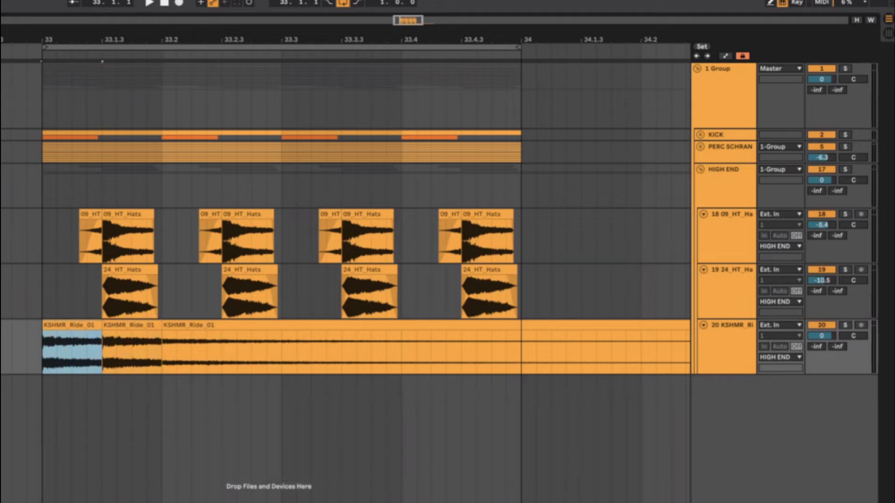
key("shift+Tab")
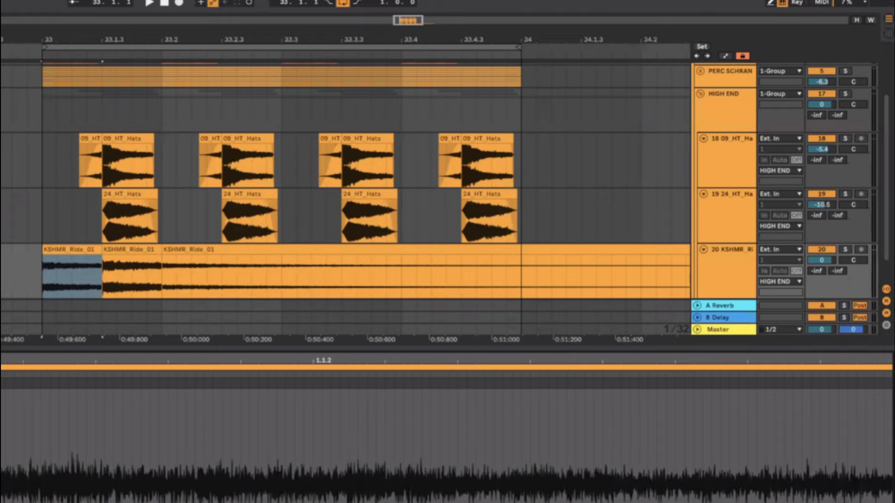
left_click(137, 281)
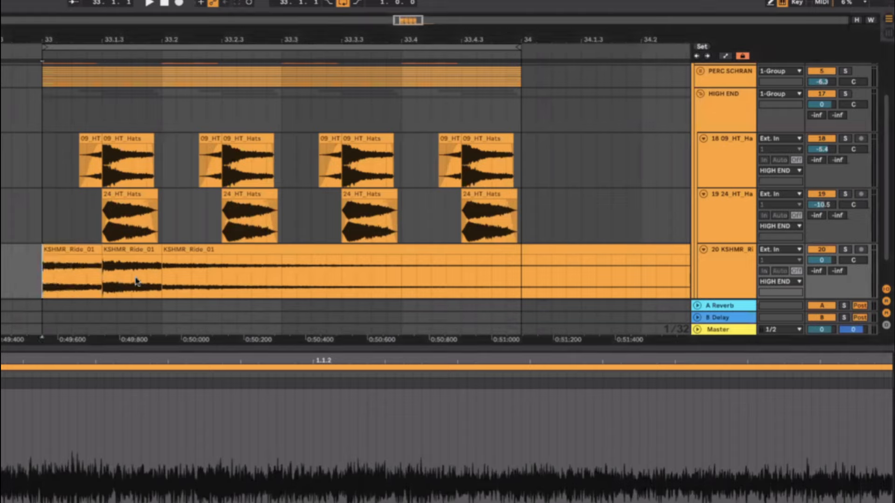
key("ctrl+d")
key("ctrl+d")
key("ctrl+d")
key("ctrl+d")
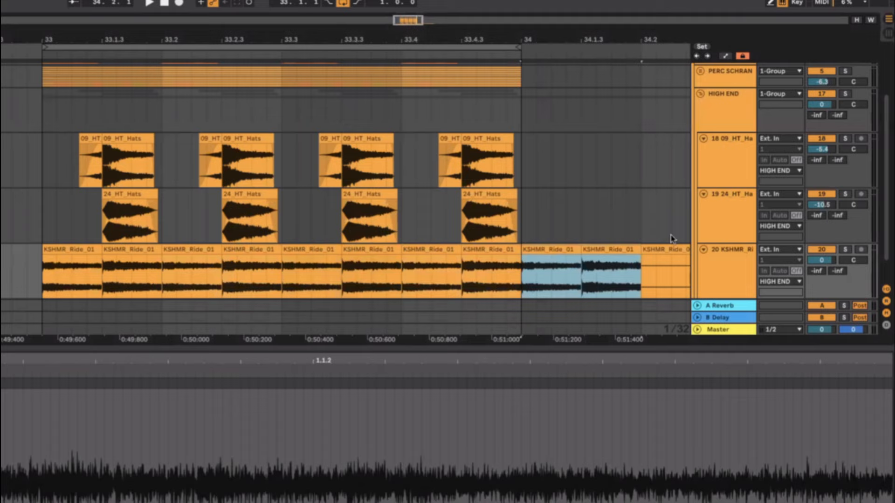
Step: Solo the ride track, play the loop from bar 33 and lower the track's volume to -3.9 dB
left_click(845, 249)
left_click(79, 285)
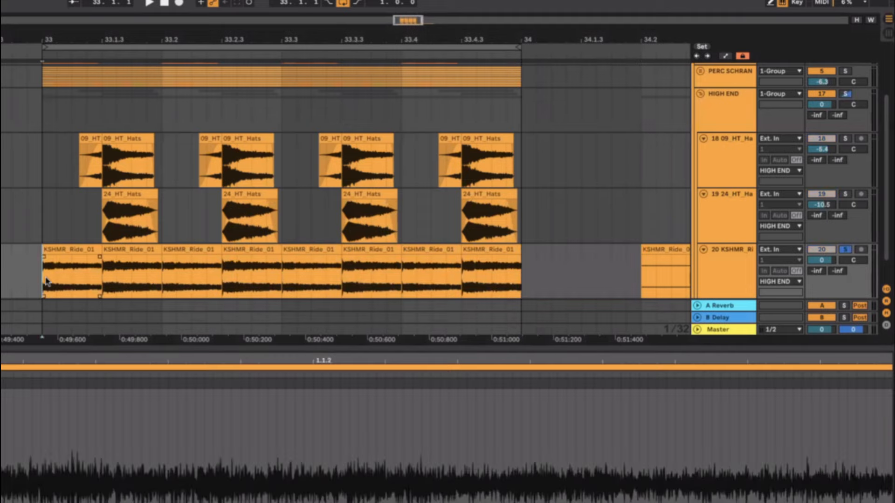
key("space")
key("ctrl+alt+l")
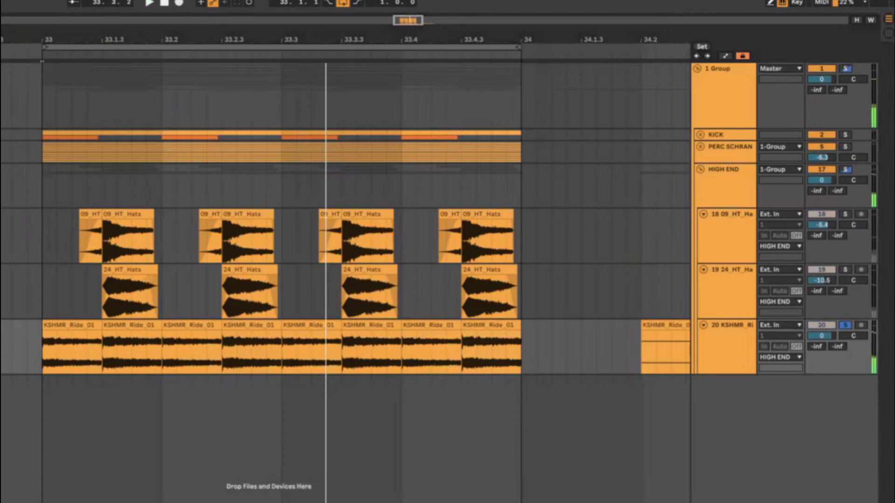
left_click_drag(816, 342, 816, 355)
left_click(721, 355)
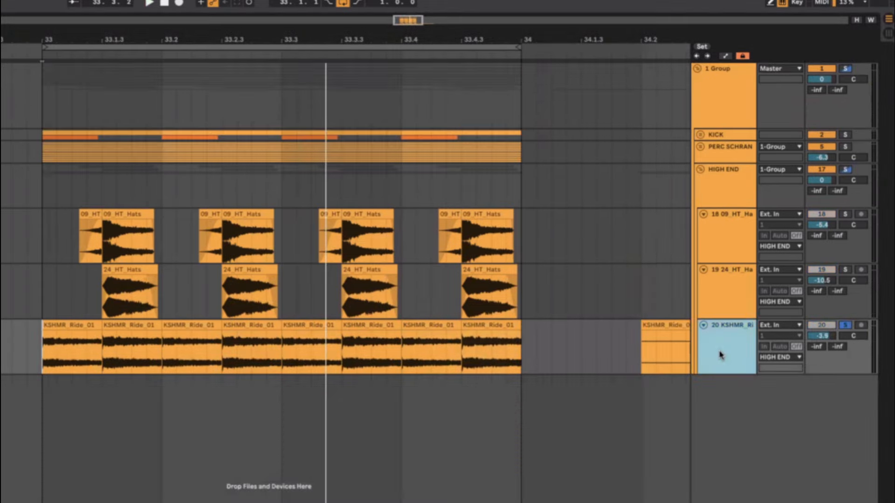
Step: Delete the leftover KSHMR_Ride_01 clip after bar 34 so the ride only fills bar 33
scroll(237, 461, "down", 5)
left_click(336, 327)
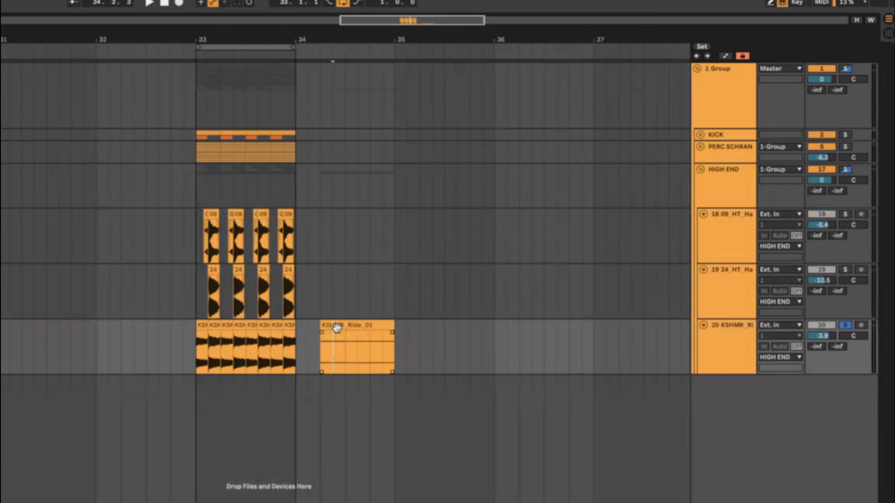
key("Delete")
left_click(194, 356)
scroll(196, 356, "up", 3)
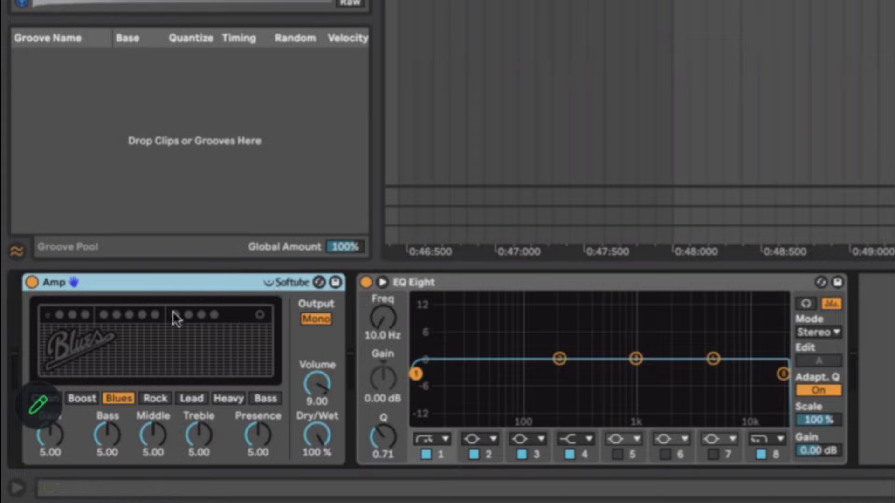
Step: Set the ride's Amp to the Rock model with Dual output, volume 5.40, treble 2.22 and dry/wet 26.2 %
left_click(57, 401)
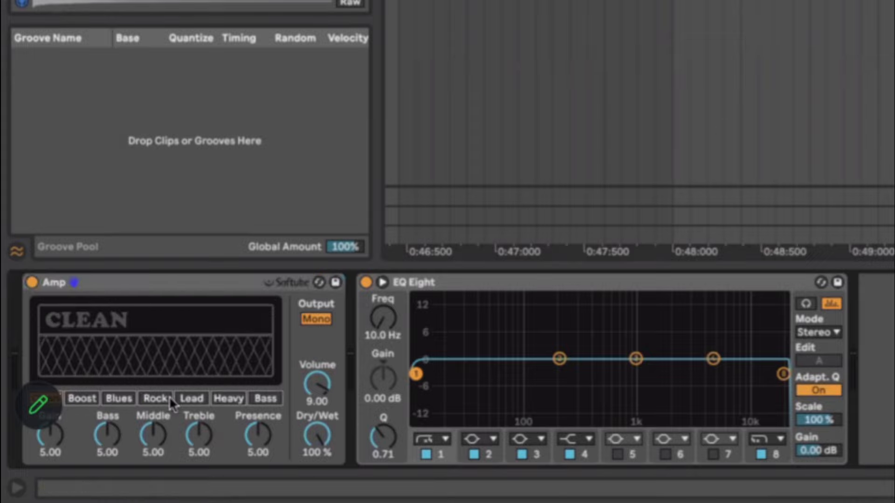
left_click(169, 399)
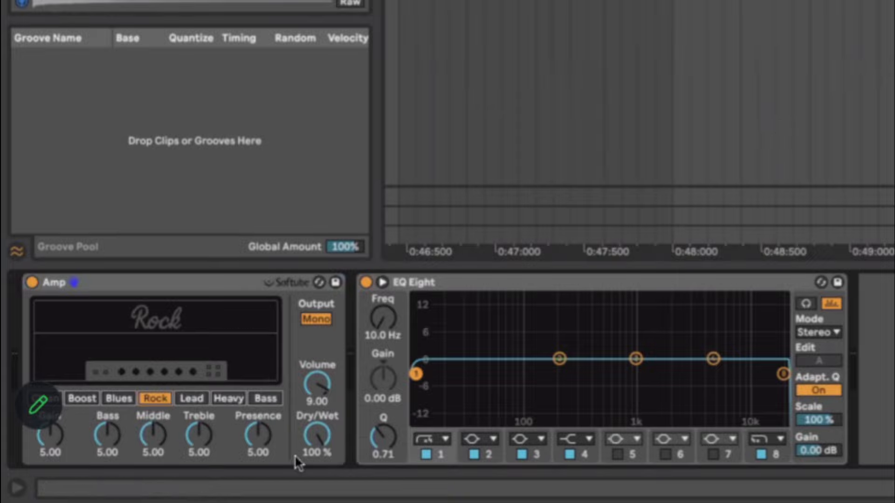
left_click_drag(314, 353, 313, 378)
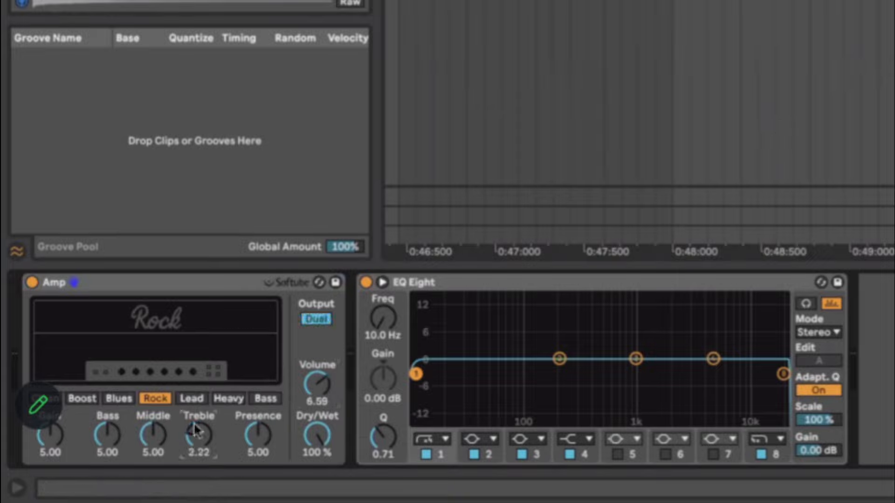
left_click_drag(323, 423, 323, 457)
left_click_drag(315, 384, 314, 396)
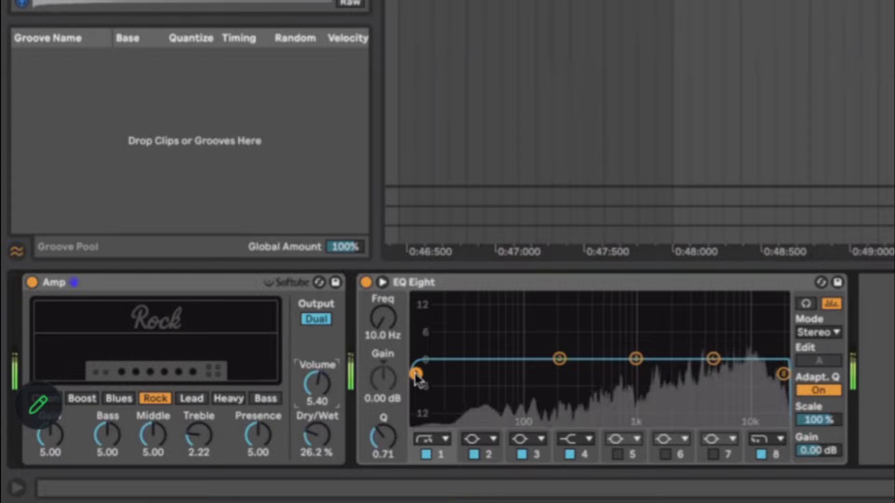
Step: Cut the lows below 153 Hz in EQ Eight and set the Amp to Heavy with dry/wet 23.0 %, volume 5.08 and treble 2.30
left_click_drag(416, 374, 547, 374)
left_click(192, 398)
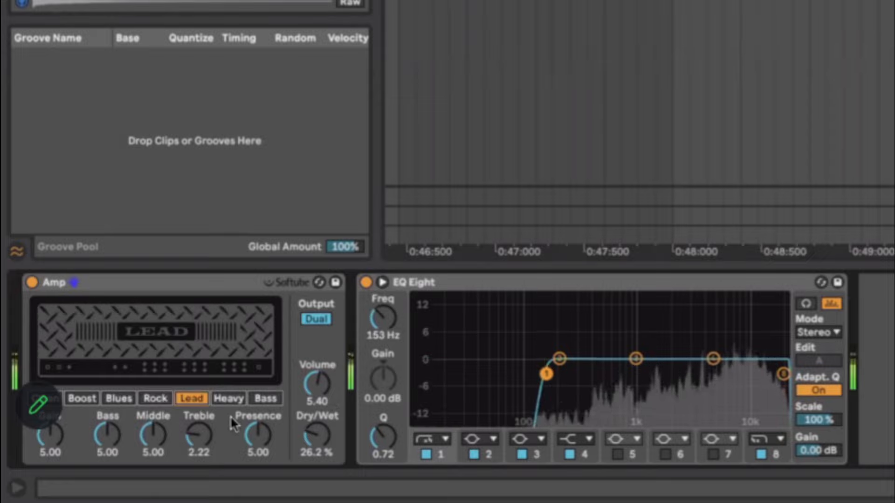
left_click(222, 398)
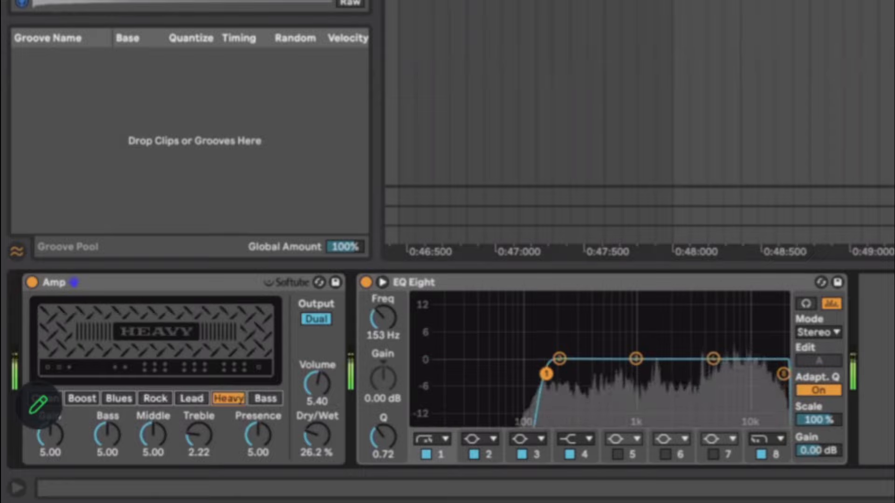
left_click_drag(317, 435, 318, 446)
mouse_move(317, 388)
left_mouse_down()
mouse_move(317, 425)
mouse_move(315, 394)
left_mouse_up()
left_click_drag(200, 434, 199, 431)
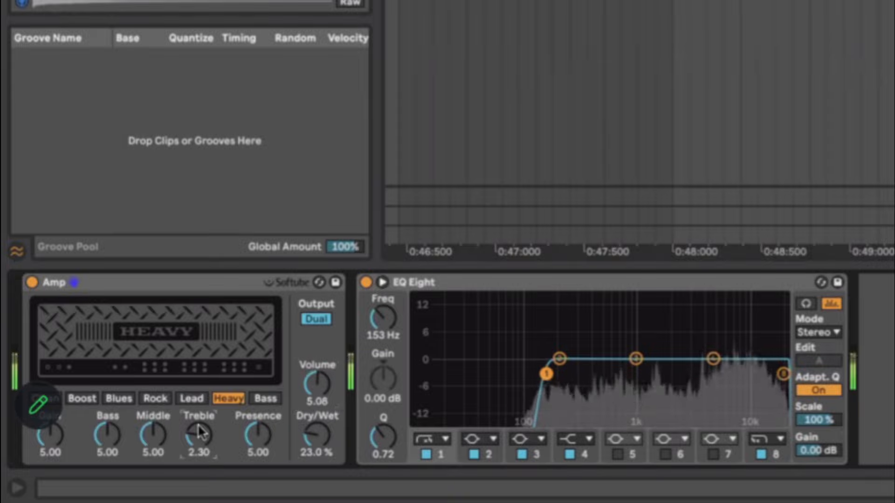
Step: Compare the Boost, Blues, Rock and Lead amp models on the playing ride and return to Heavy
left_click(83, 399)
left_click(110, 398)
left_click(147, 399)
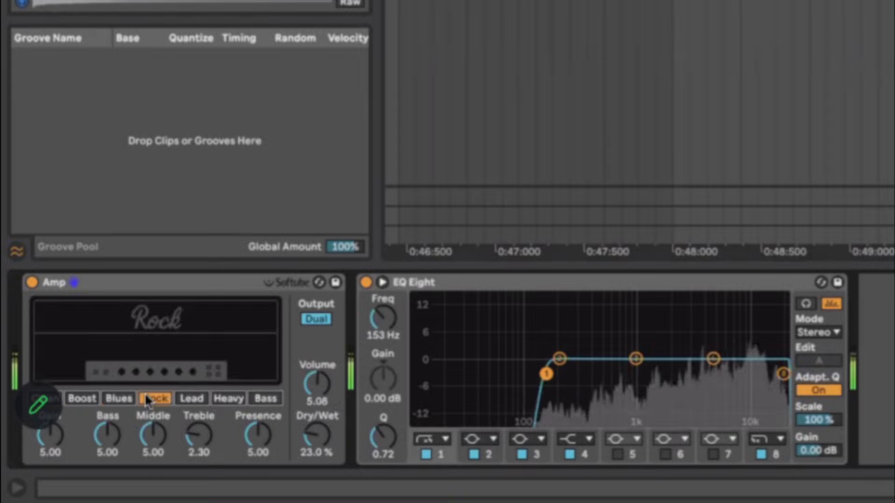
left_click(189, 398)
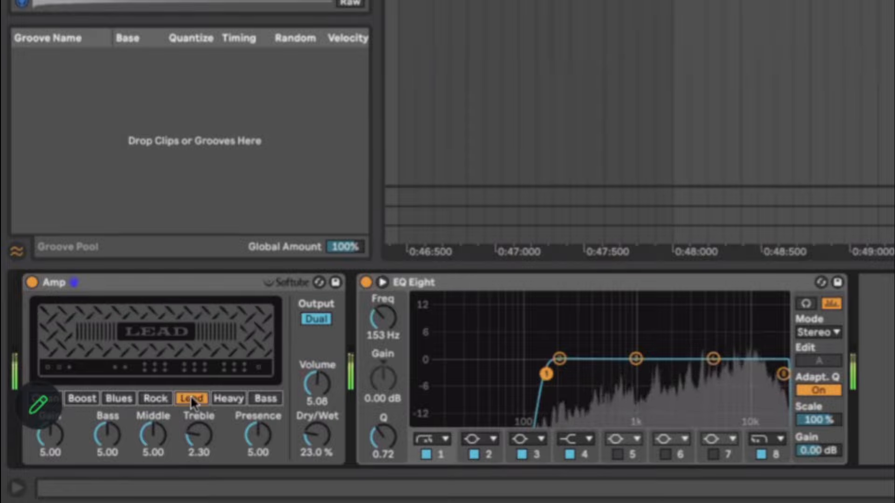
left_click(223, 399)
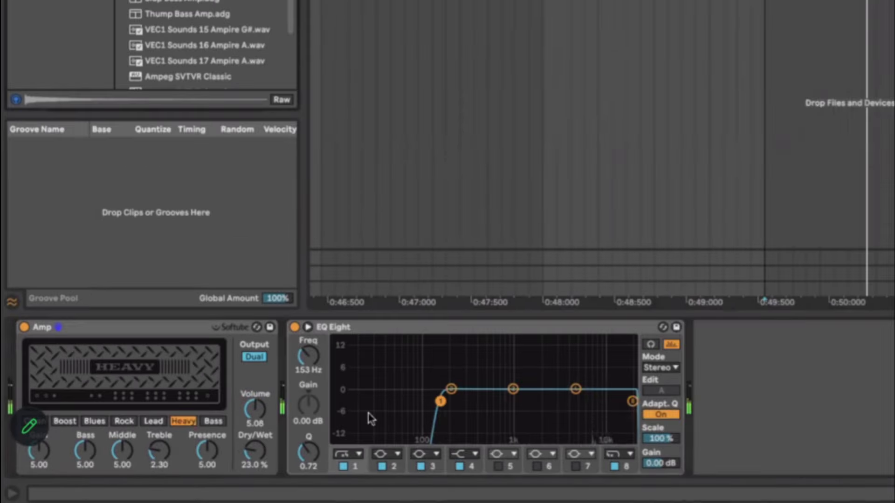
Step: Find Pro-Q 3 in the browser, add it after EQ Eight on the ride track and play the loop
key("super+f")
type("c")
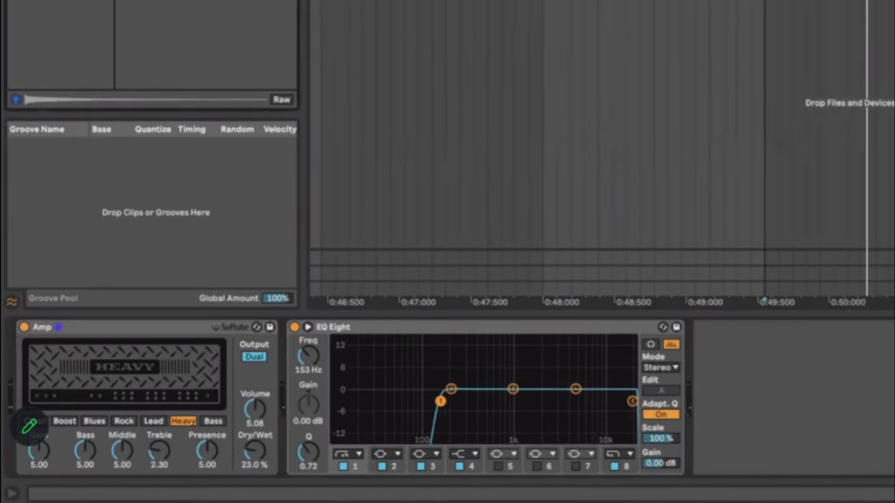
left_click_drag(163, 5, 809, 344)
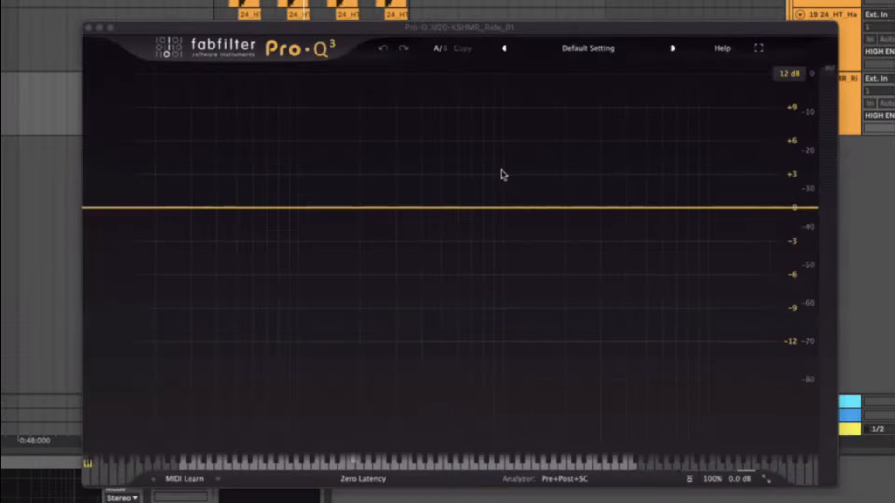
key("space")
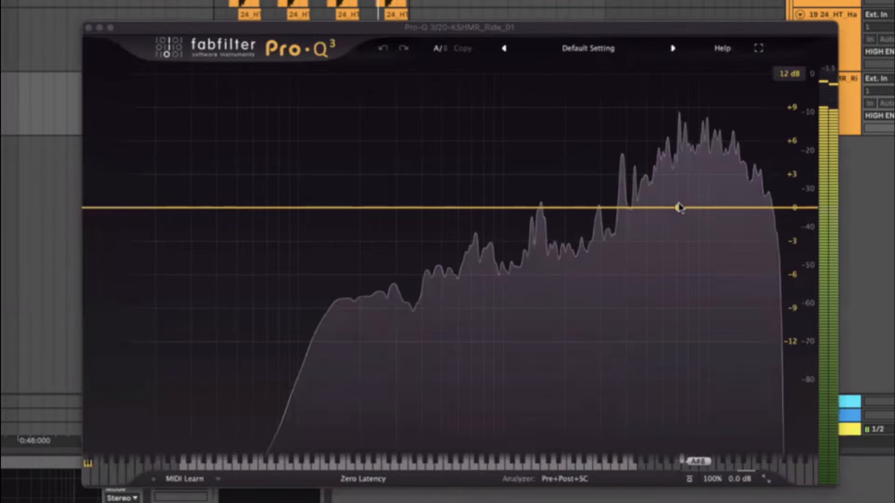
Step: Tame the ride's resonant peaks with narrow Pro-Q 3 bands, one near A#8 and one at the lower peak, and close the plug-in window
left_click(679, 214)
scroll(695, 228, "up", 5)
left_click_drag(701, 241, 623, 229)
left_click(625, 214)
scroll(623, 247, "up", 5)
left_click(98, 28)
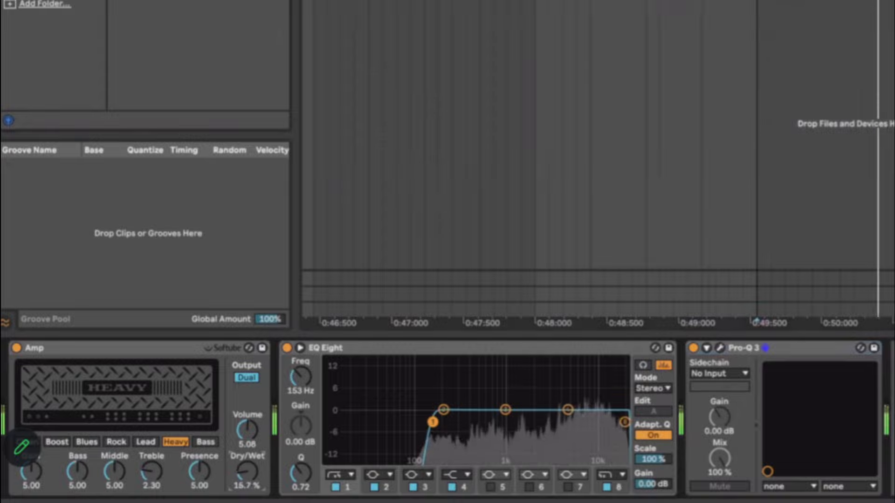
Step: Set the Amp's dry/wet to 17.5 % and switch the Amp off and on to compare the ride with and without it
left_click(15, 347)
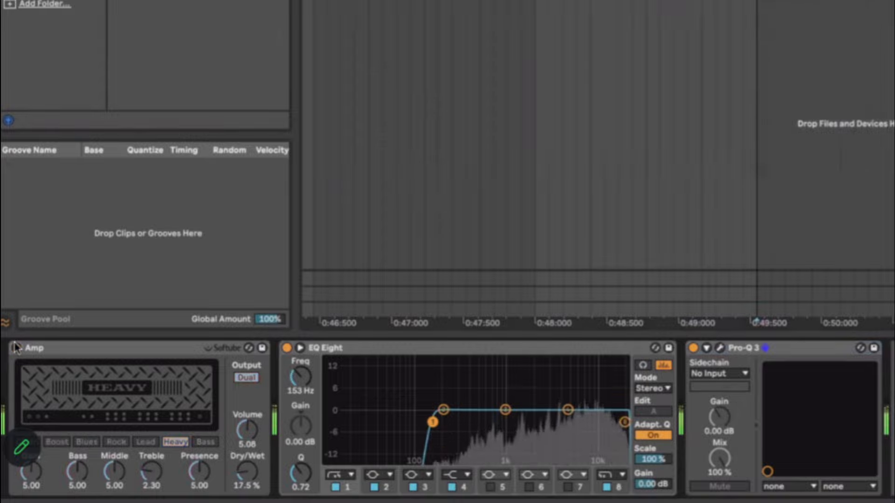
left_click(15, 348)
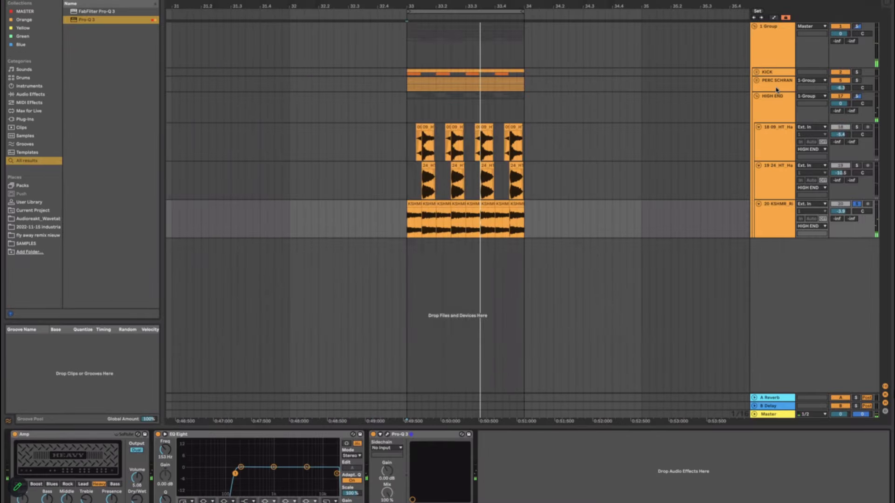
Step: Copy Kickstart 2 from the PERC SCHRAN group to the HIGH END group and check its sidechain curve
left_click(777, 90)
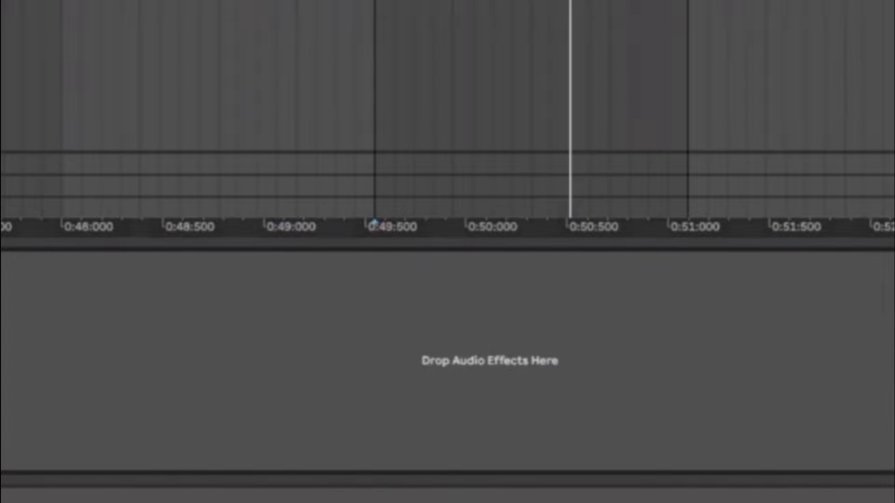
left_click(761, 117)
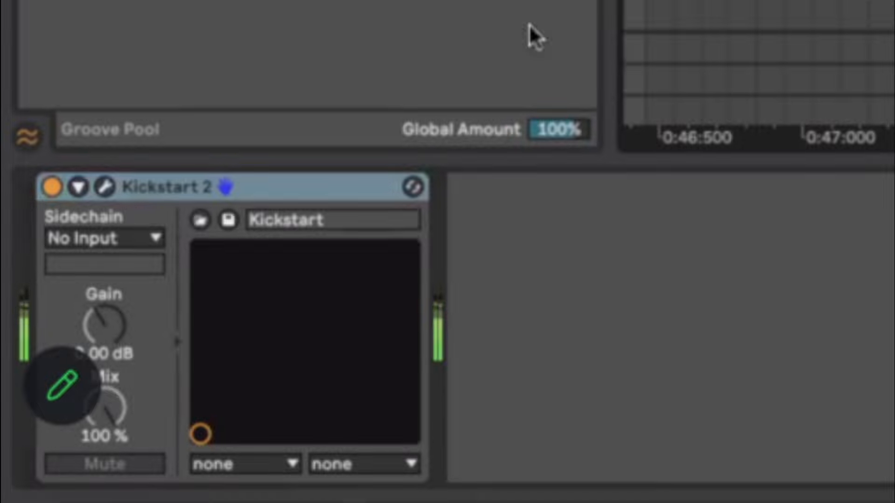
left_click(45, 184)
left_click(107, 187)
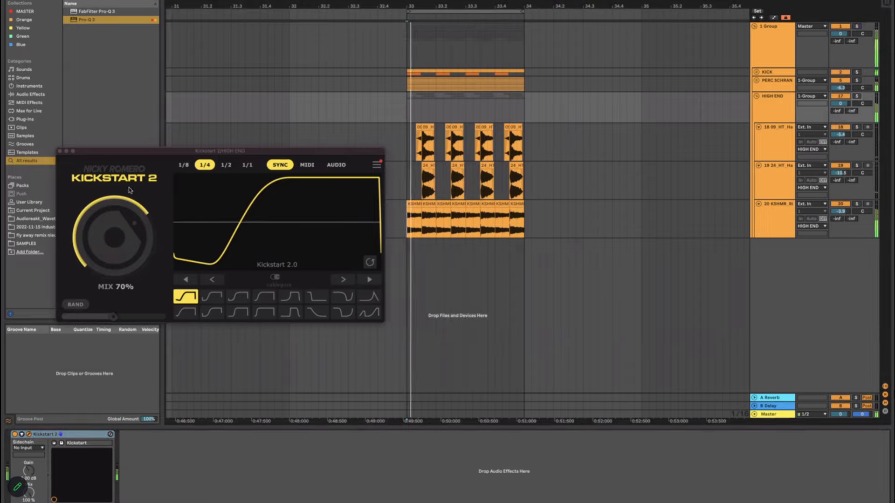
left_click(60, 151)
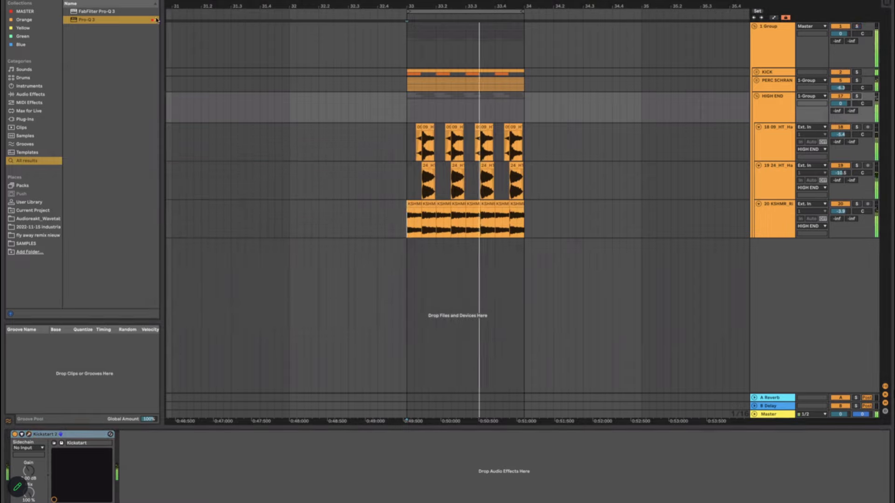
Step: Consolidate the KSHMR ride clips on track 20 into one clip, keep Warp on, and lower the clip's pitch
left_click(187, 416)
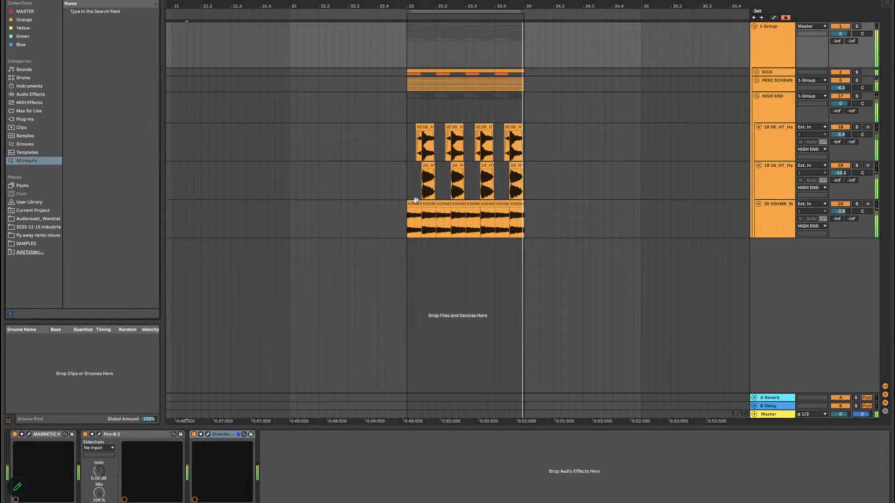
left_click(519, 221)
key("ctrl+j")
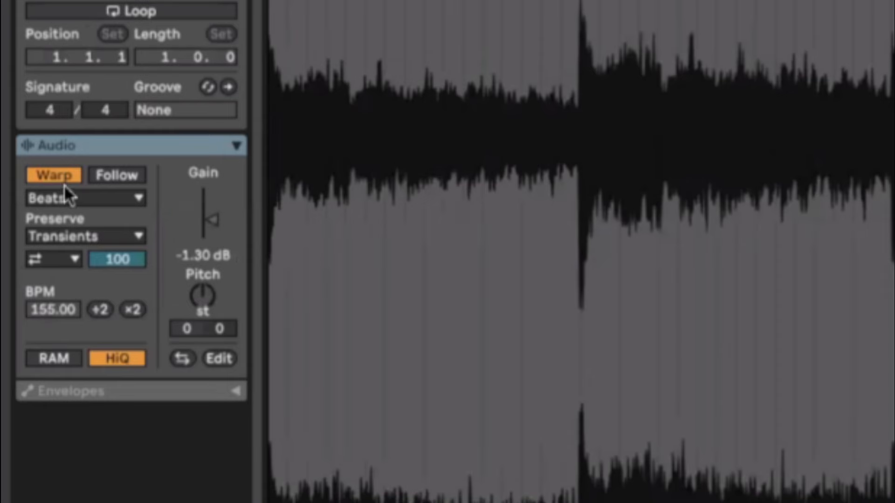
left_click(63, 178)
left_click(55, 174)
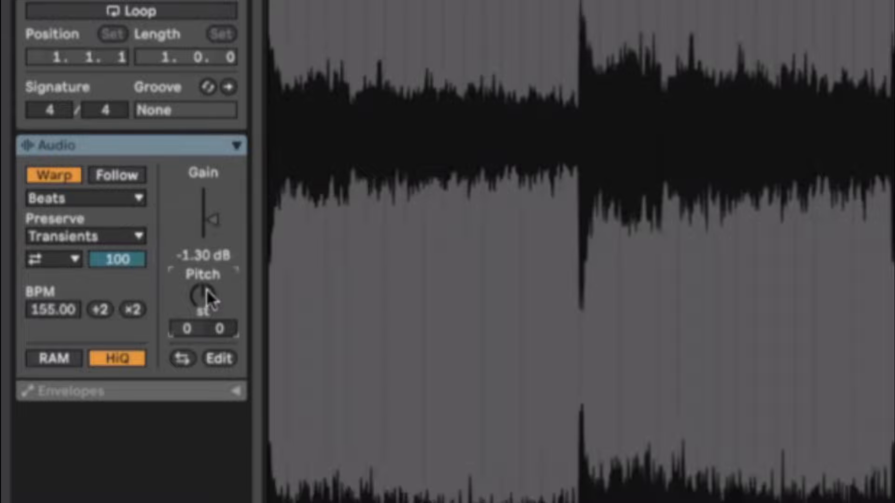
left_click_drag(206, 289, 206, 295)
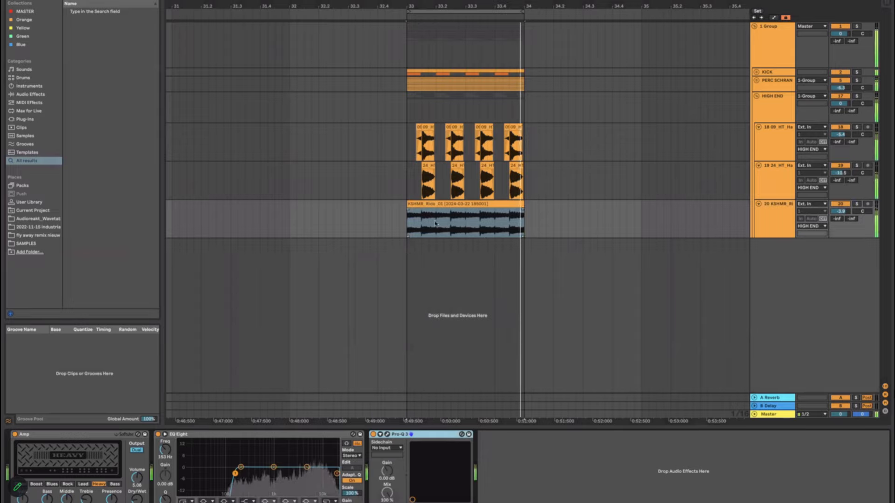
Step: Move the ride's two Pro-Q 3 cuts to about 3371 Hz at -2.32 dB and 6465 Hz at -2.38 dB
left_click(387, 434)
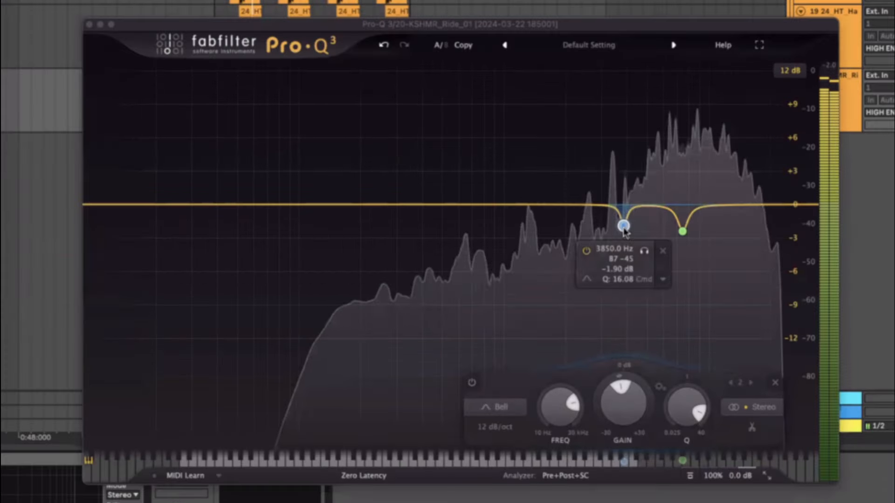
left_click_drag(651, 295, 643, 296)
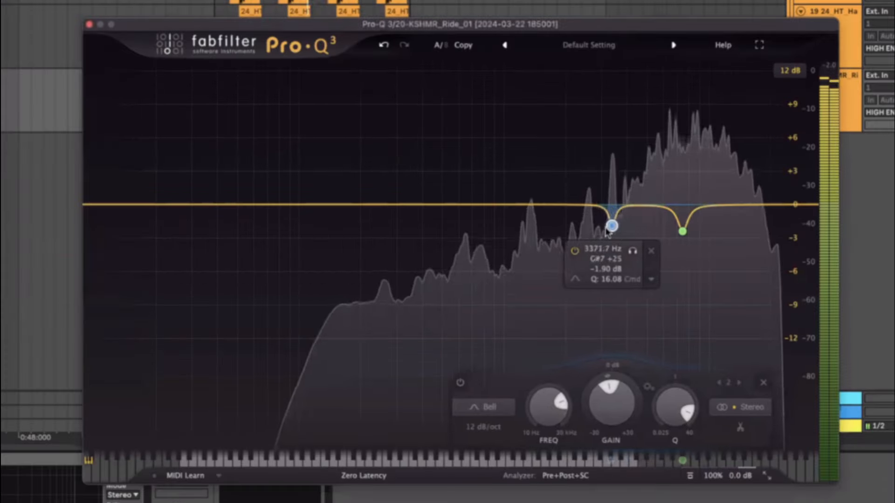
left_click_drag(682, 231, 670, 236)
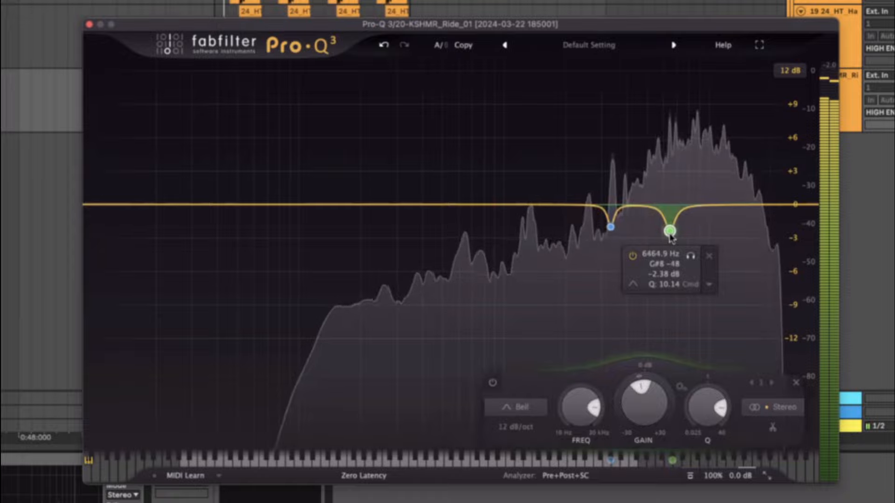
left_click(611, 228)
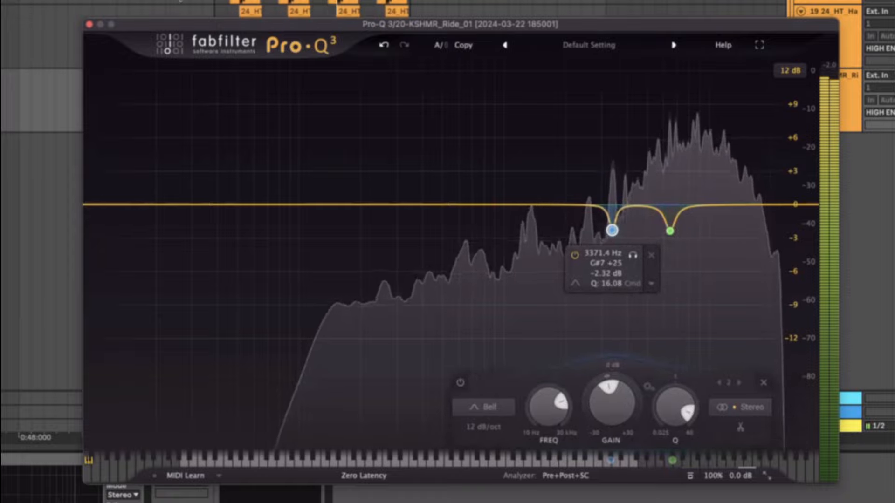
left_click(90, 25)
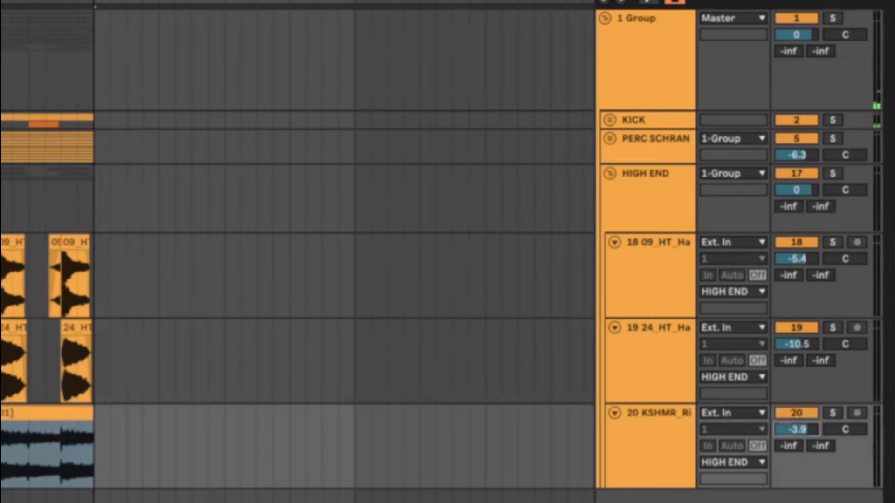
Step: Play the loop and compare it with the ride track and the HIGH END group muted and unmuted
left_click(280, 1)
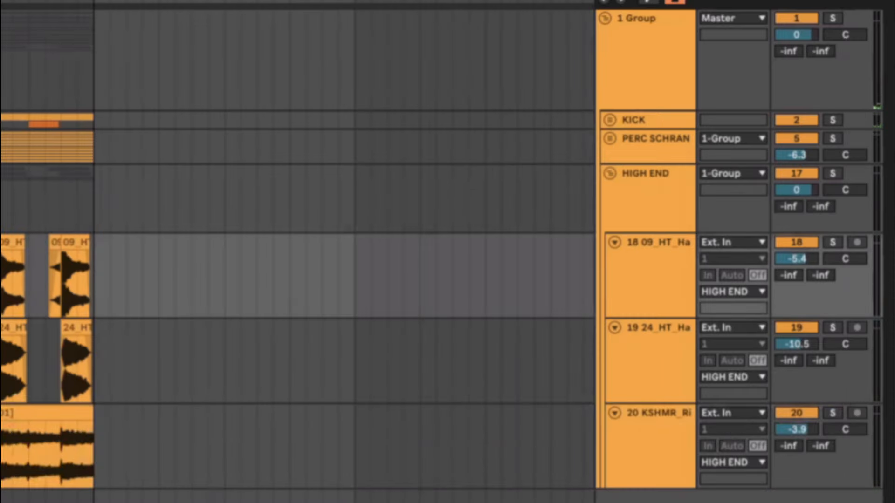
key("space")
left_click(646, 173)
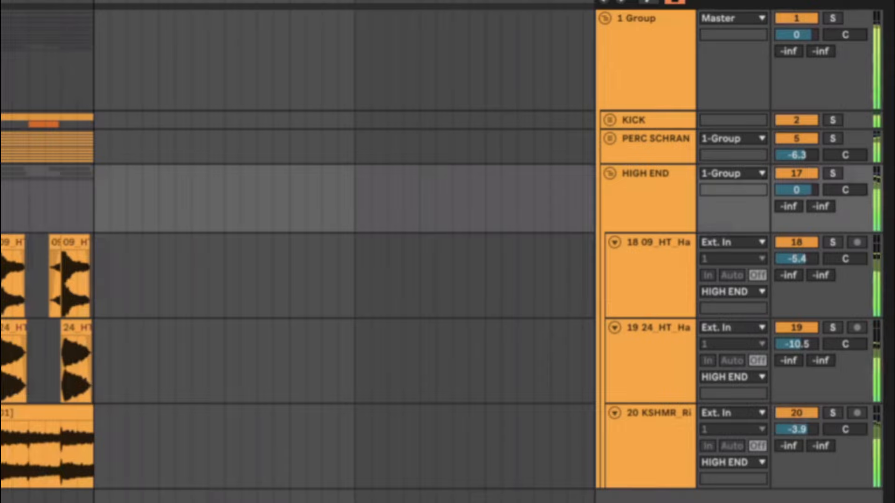
left_click(815, 413)
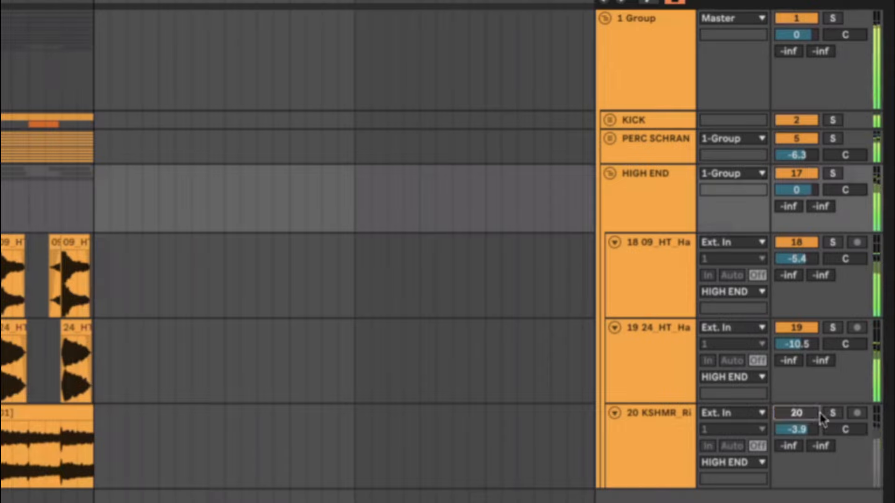
left_click(796, 173)
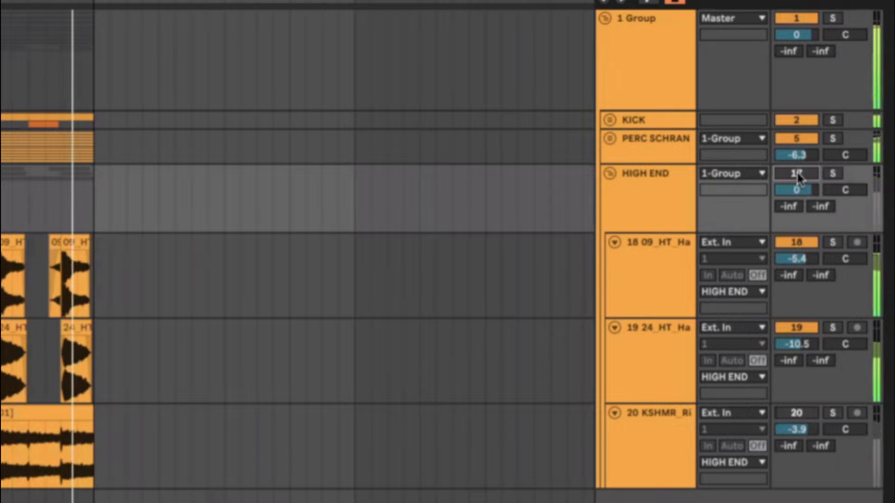
left_click(797, 174)
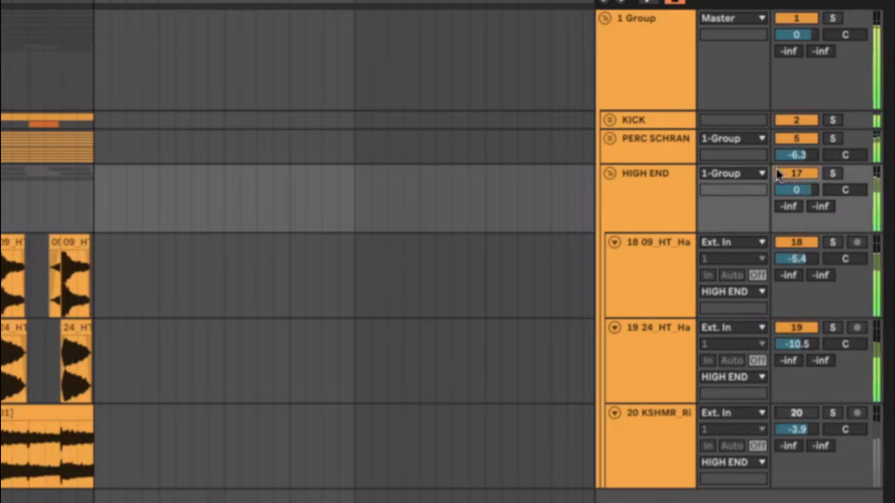
left_click(796, 414)
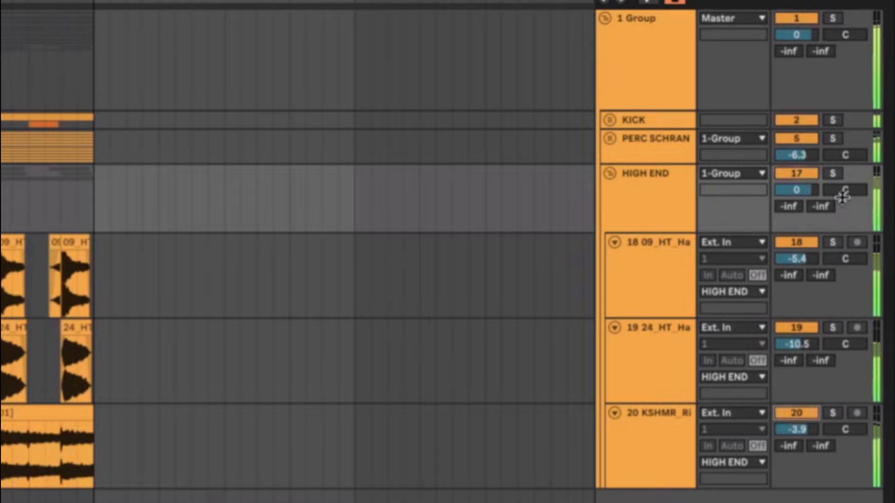
Step: Set the HIGH END group's volume to -2.6 dB and the ride track's volume to -2.1 dB
left_click_drag(796, 190, 797, 200)
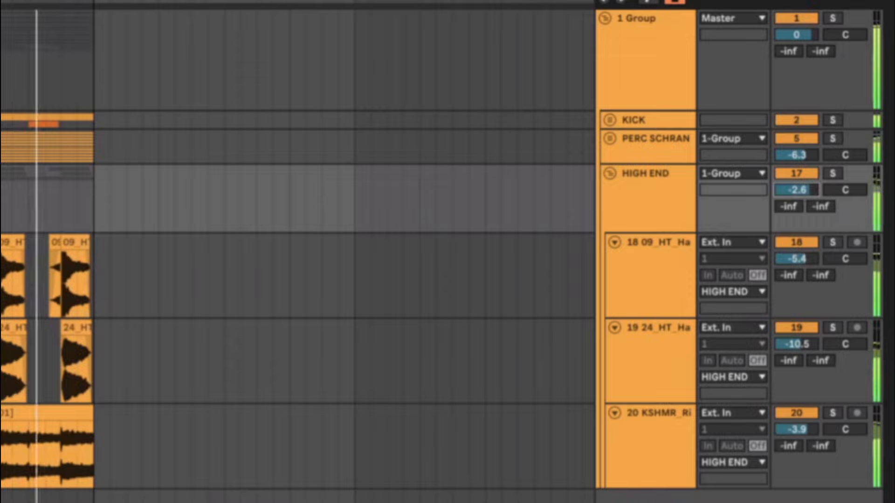
left_click_drag(798, 430, 798, 427)
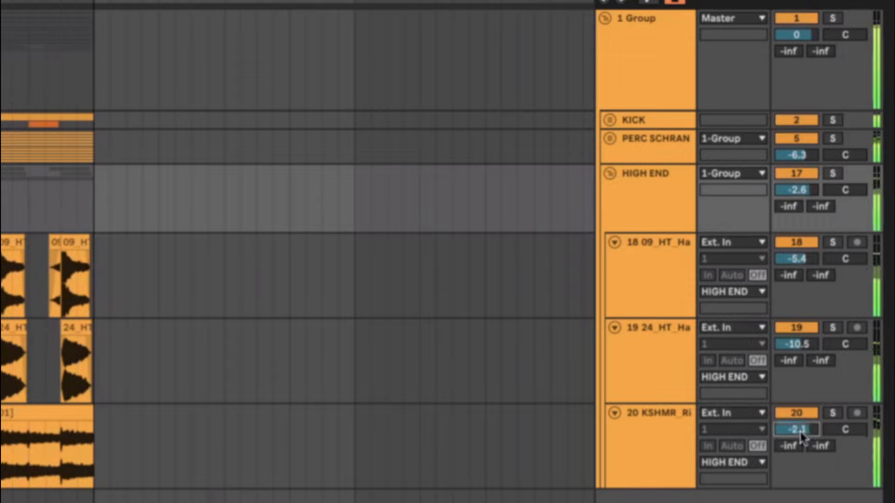
left_click(799, 498)
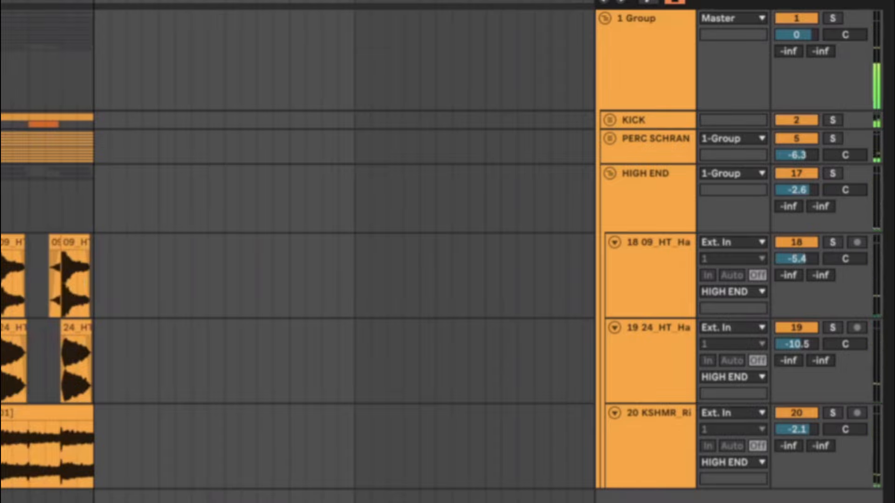
Step: Fold the HIGH END group to hide its hi-hat and ride tracks
left_click(602, 176)
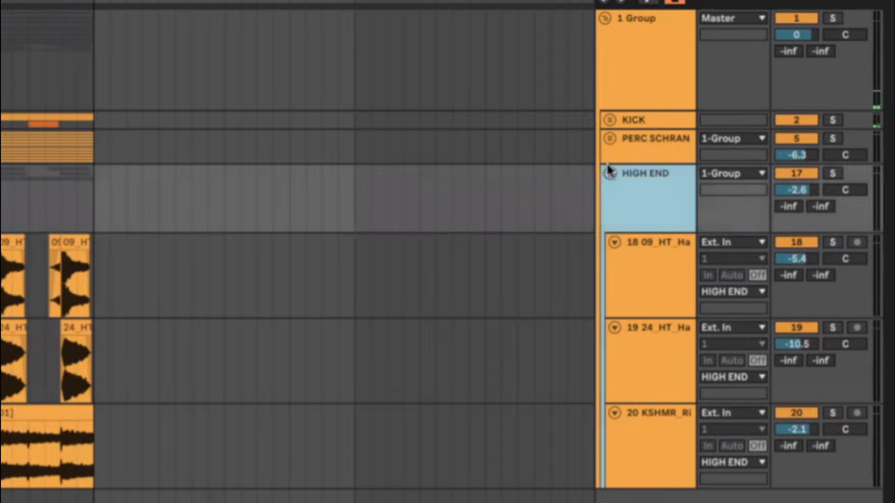
left_click(607, 173)
left_click(610, 176)
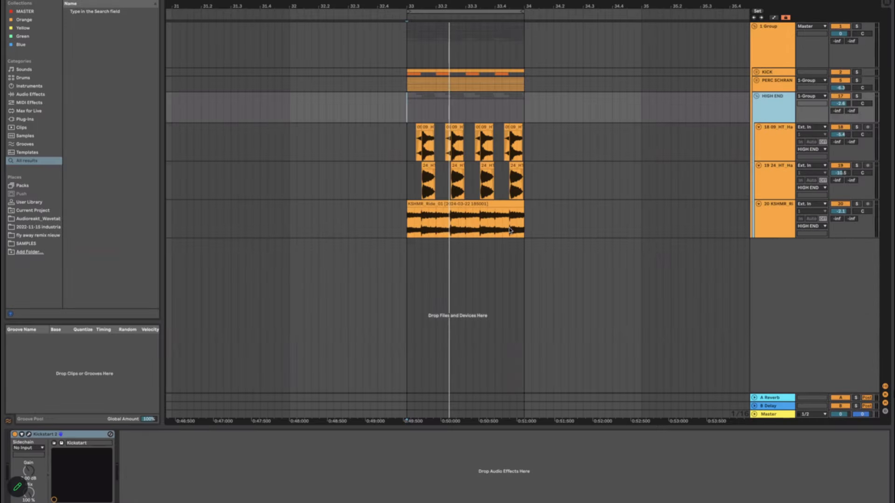
left_click(429, 211)
left_click(422, 113)
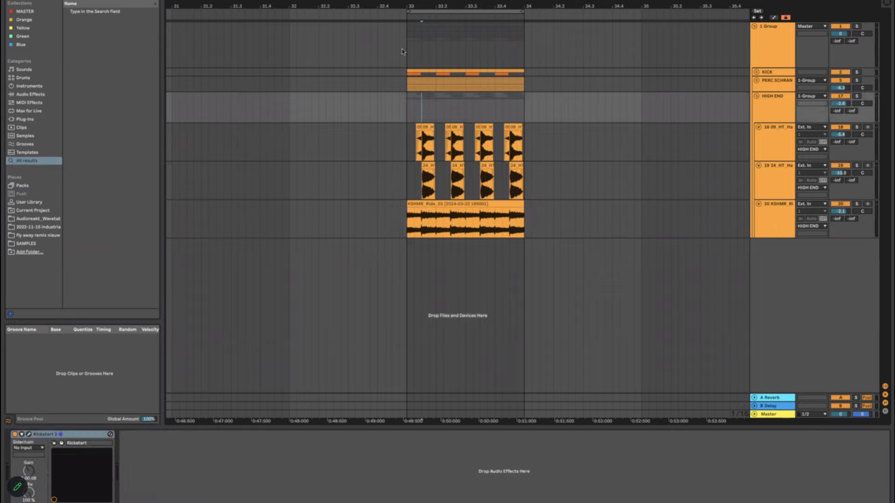
left_click(404, 47)
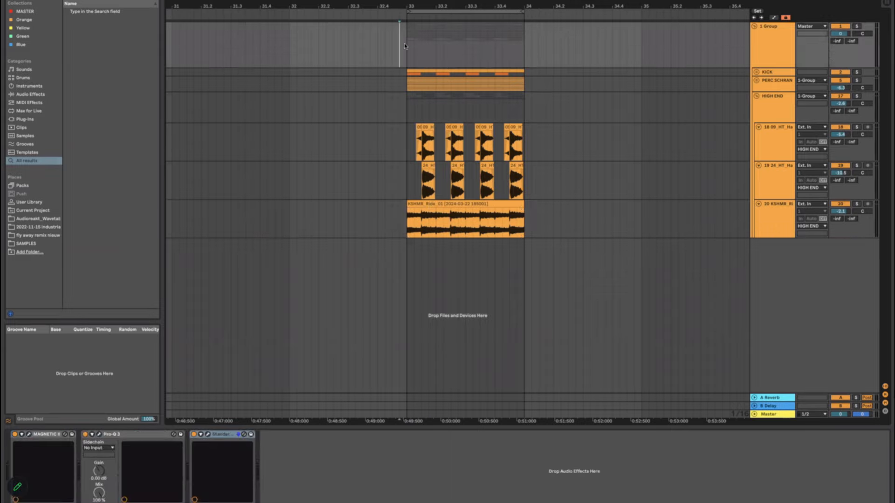
left_click(411, 127)
left_click(468, 120)
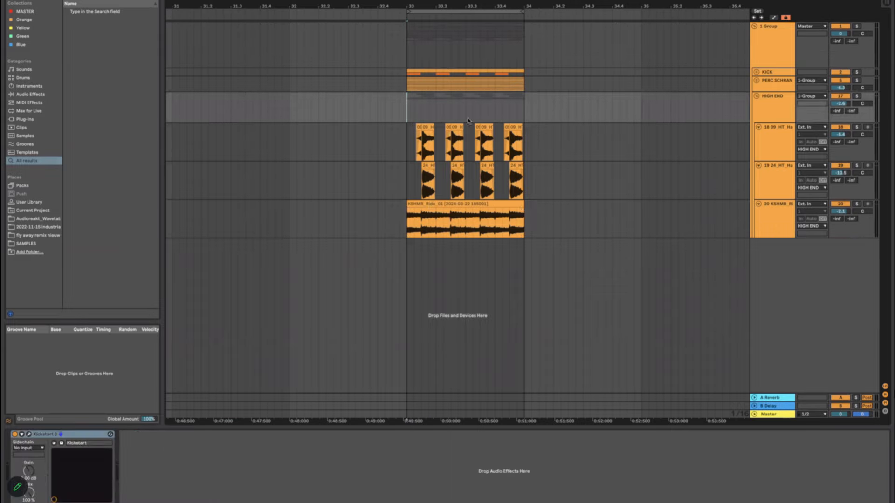
left_click(756, 97)
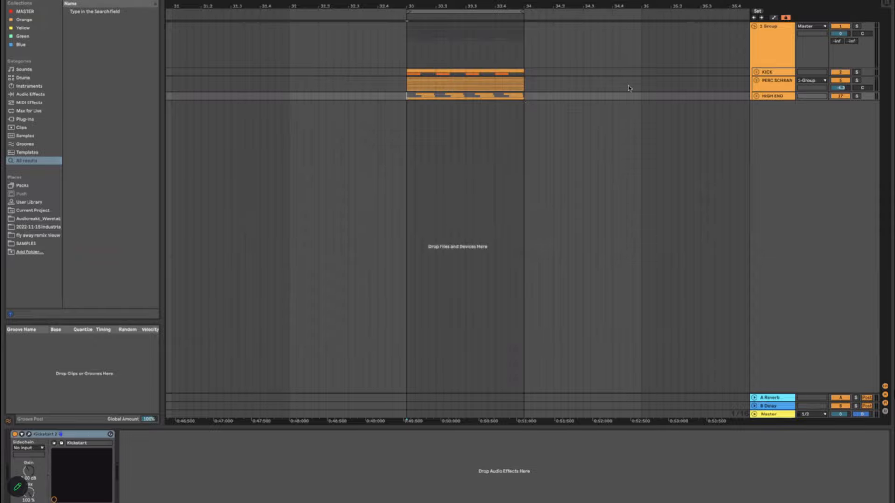
Step: Inspect the tracks inside the PERC SCHRAN and KICK groups while listening to the full loop from bar 33
left_click(756, 82)
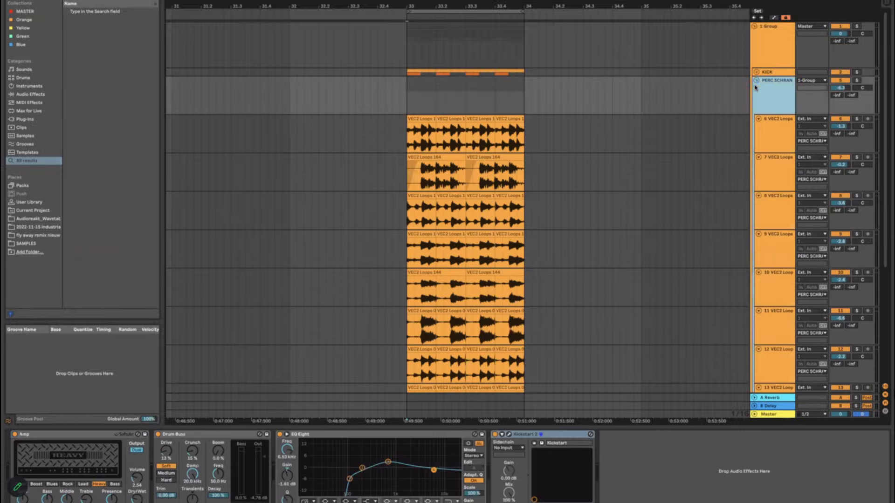
left_click(758, 82)
left_click(765, 59)
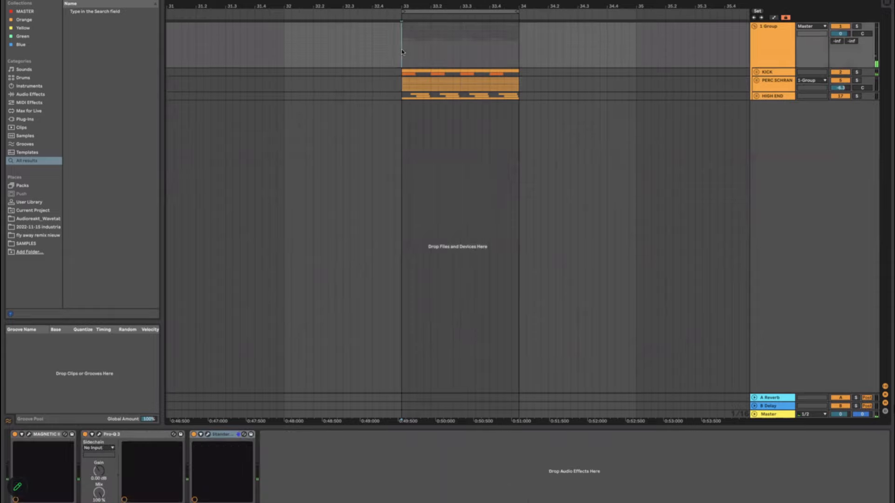
left_click(401, 51)
key("space")
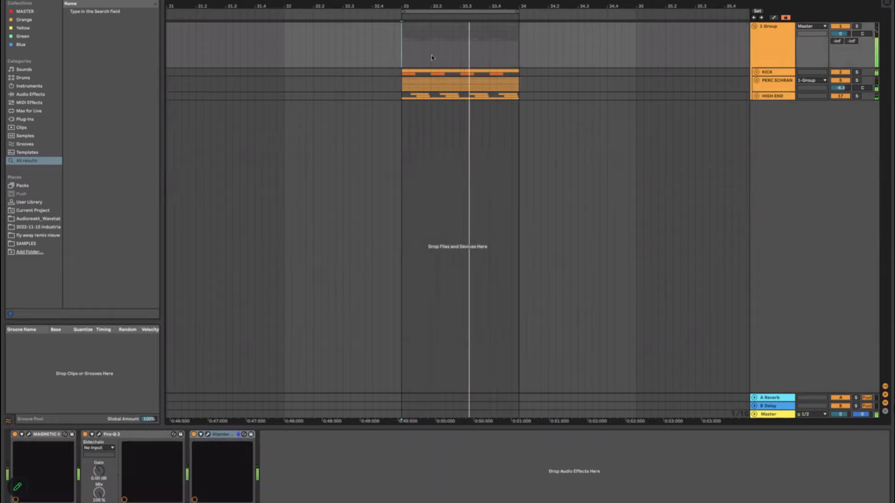
left_click_drag(401, 54, 522, 96)
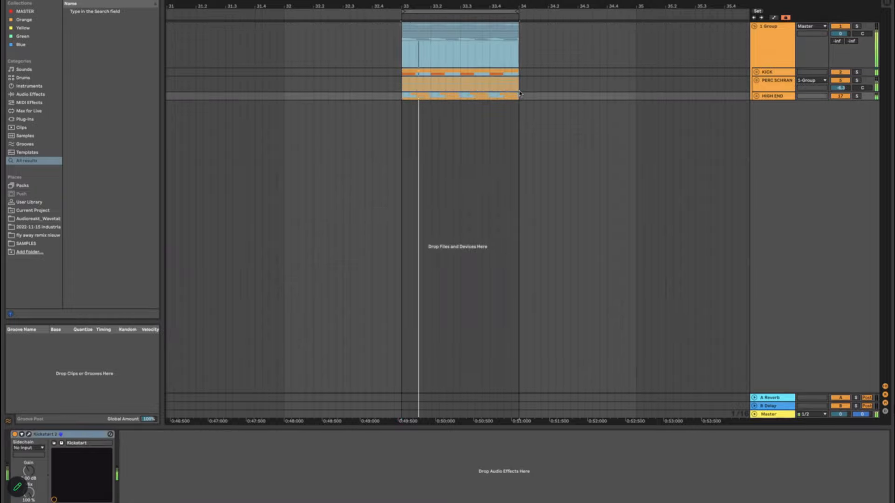
left_click(756, 73)
left_click(756, 74)
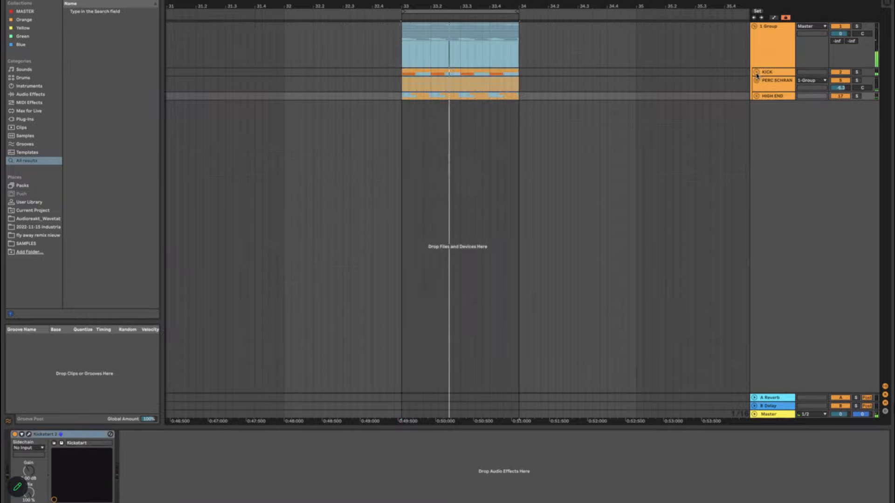
Step: Replay the loop from bar 33 and unfold the PERC SCHRAN group to show its loop tracks
left_click(402, 56)
key("space")
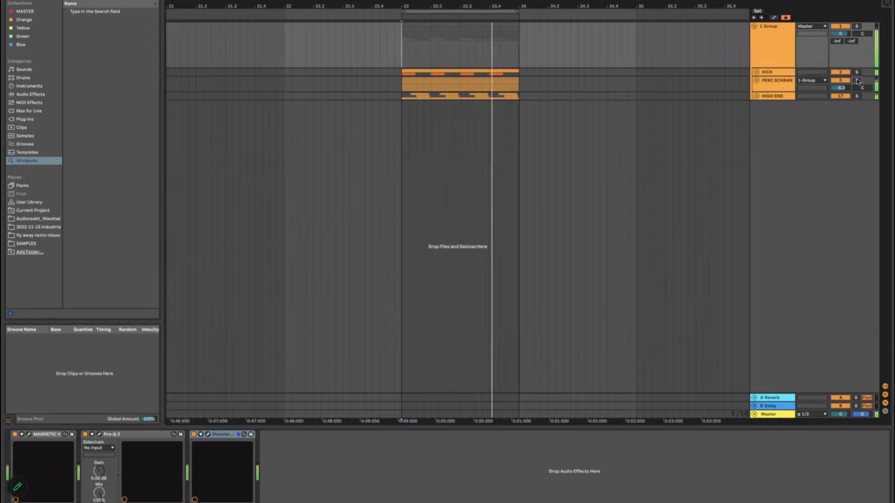
left_click(756, 81)
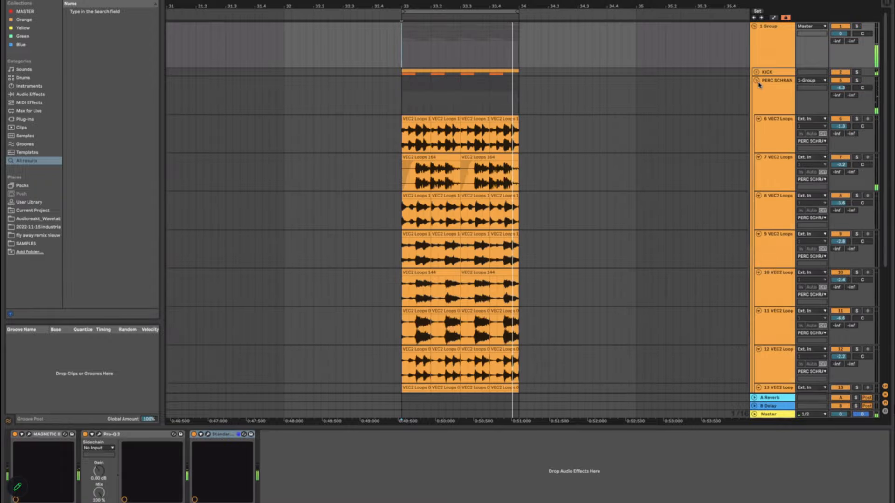
Step: Fold the PERC SCHRAN group and listen to the full loop again from bar 33
left_click(757, 81)
left_click(769, 86)
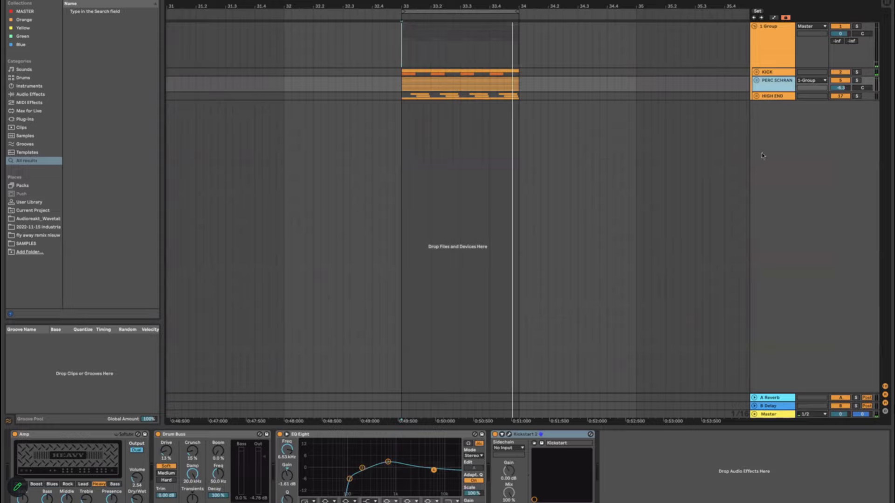
key("space")
key("space")
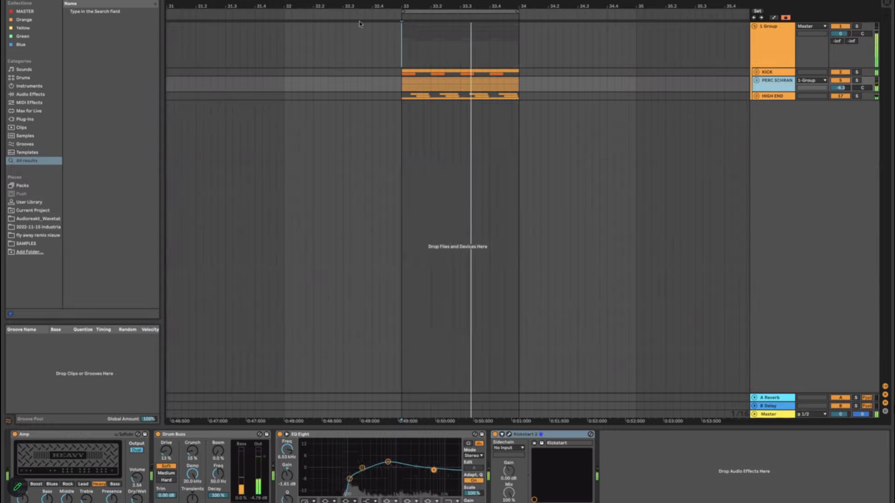
left_click(404, 66)
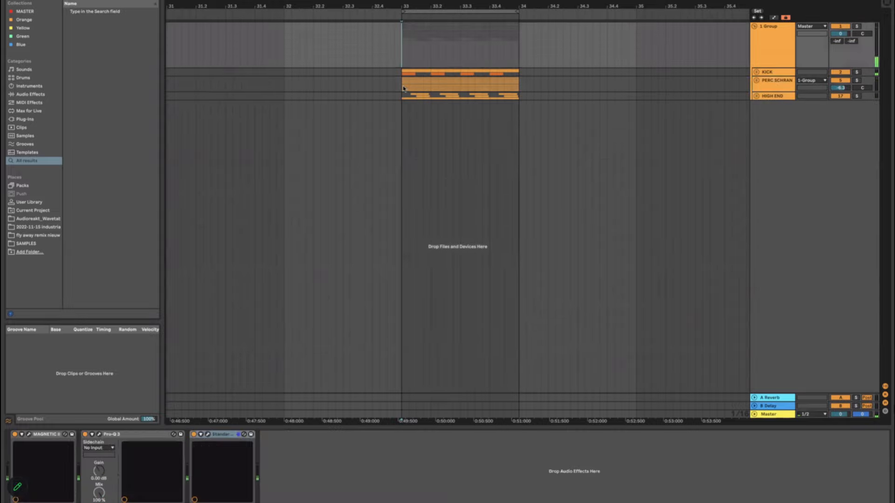
left_click(406, 88)
key("space")
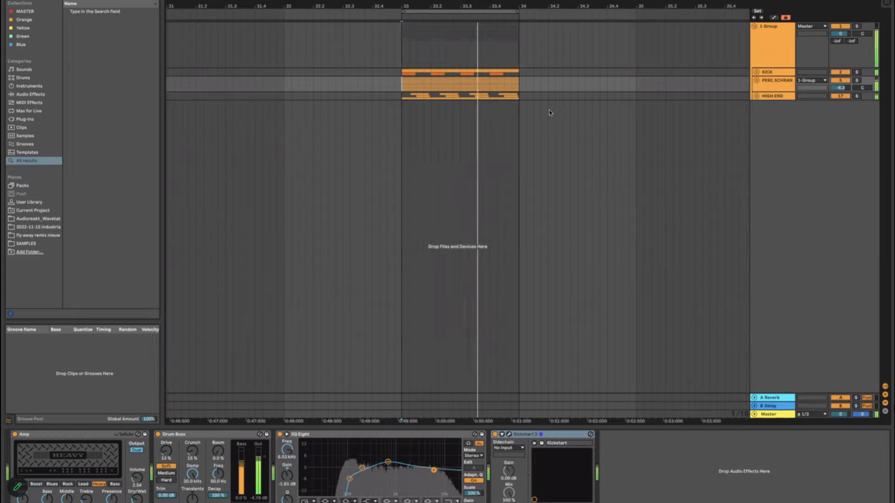
left_click(393, 49)
left_click(436, 79)
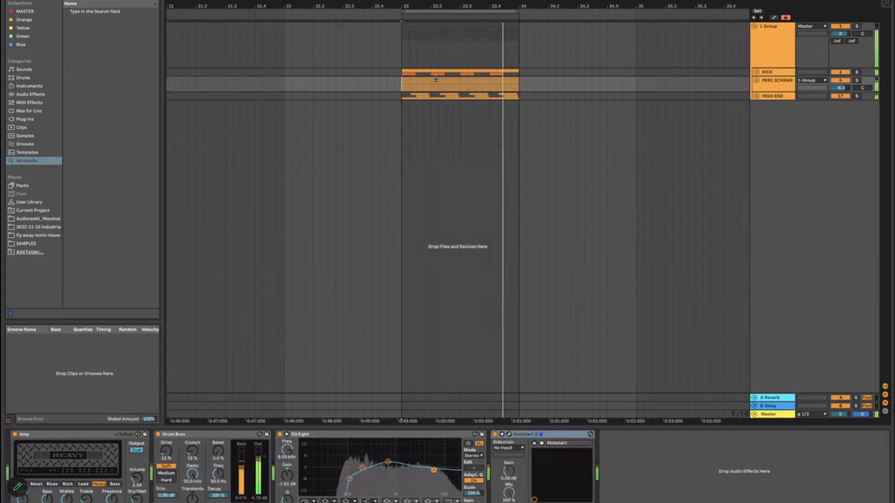
Step: Solo and unfold the PERC SCHRAN group, search for TRASH and load iZotope Trash 2 onto the group
left_click(857, 80)
left_click(761, 85)
left_click(754, 81)
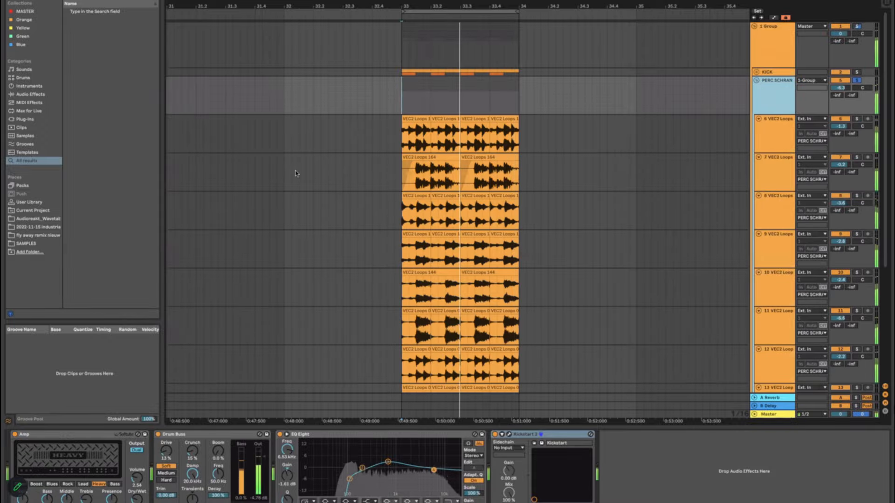
type("TRASH")
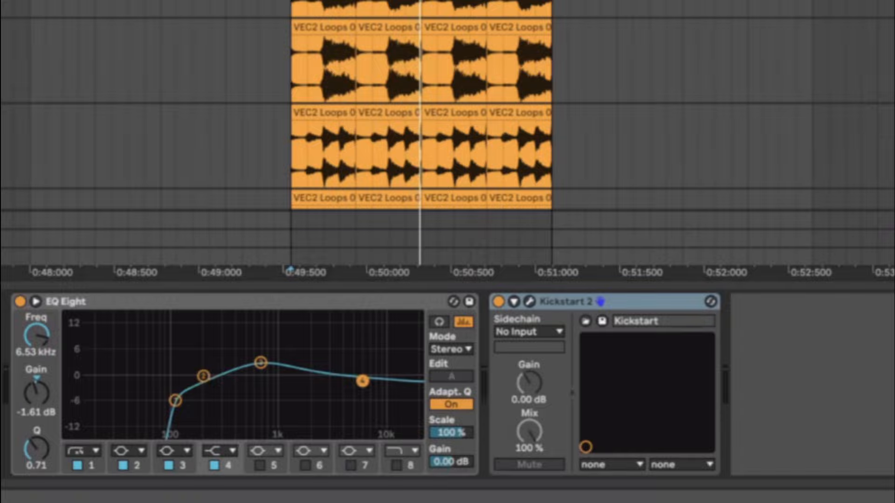
left_click_drag(1, 357, 30, 354)
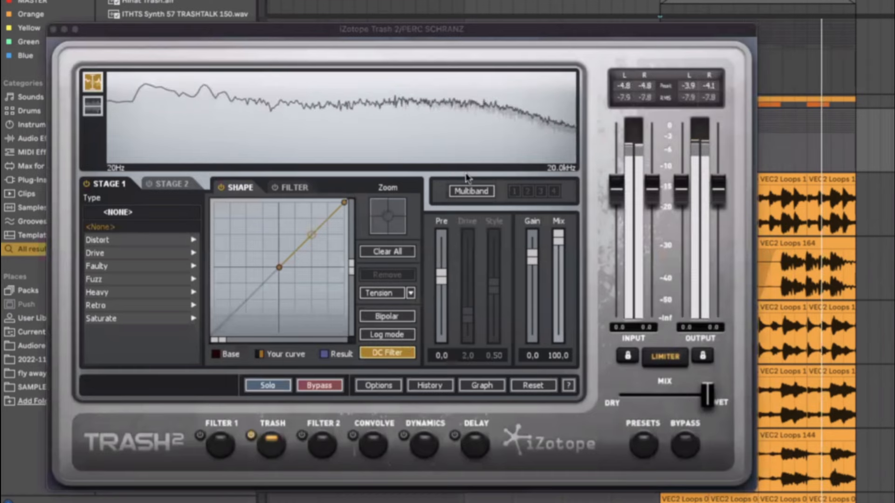
Step: Enable multiband mode in Trash 2 and set the crossovers to about 293 Hz and 4.09 kHz
left_click(471, 191)
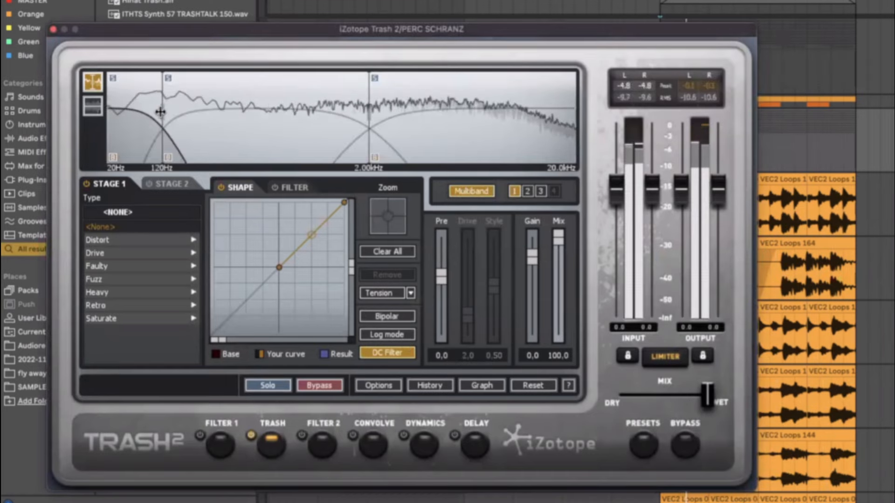
left_click_drag(160, 112, 191, 112)
left_click_drag(370, 112, 429, 111)
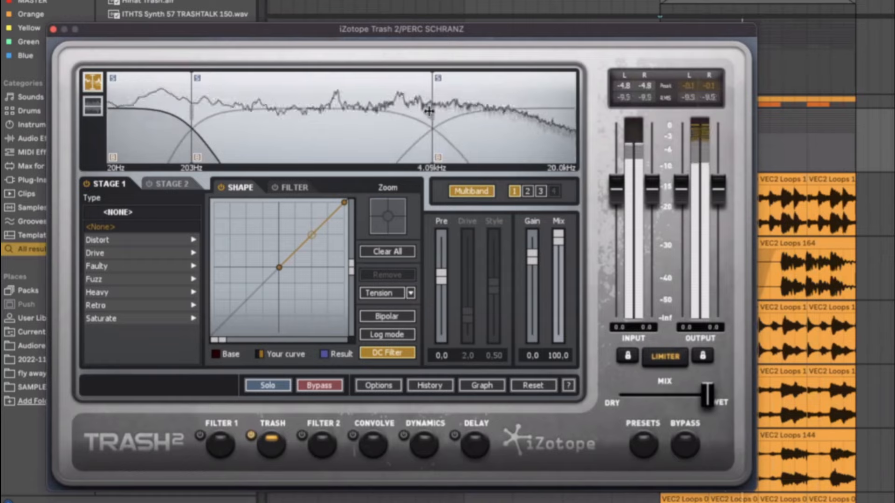
left_click_drag(193, 118, 217, 117)
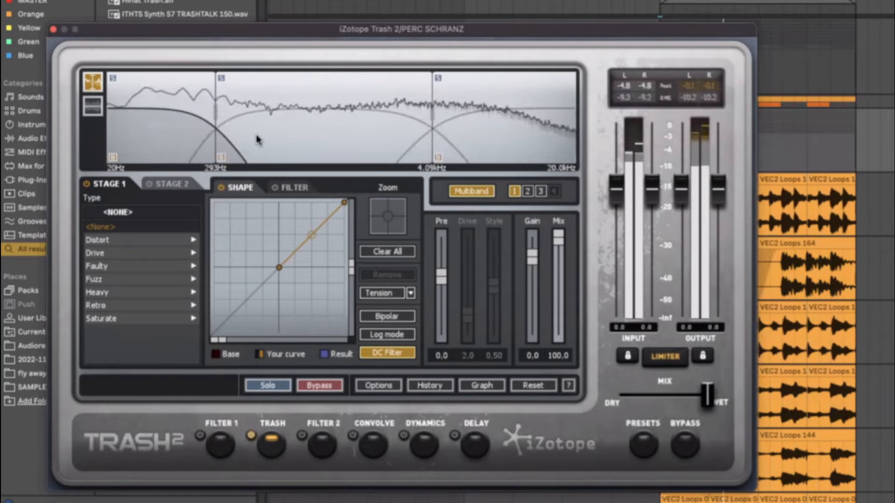
Step: Clear the mid band's shape curve and move the crossovers to about 272 Hz and 3.95 kHz
left_click(291, 111)
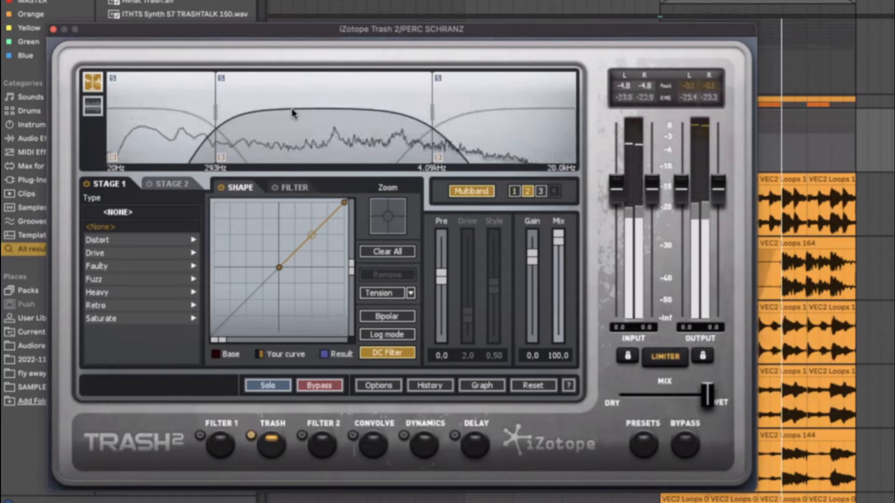
left_click(397, 252)
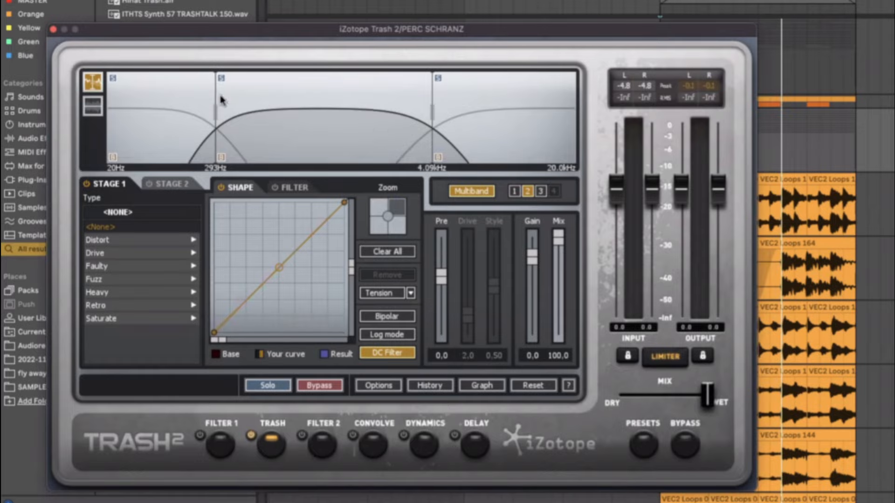
left_click_drag(221, 101, 221, 102)
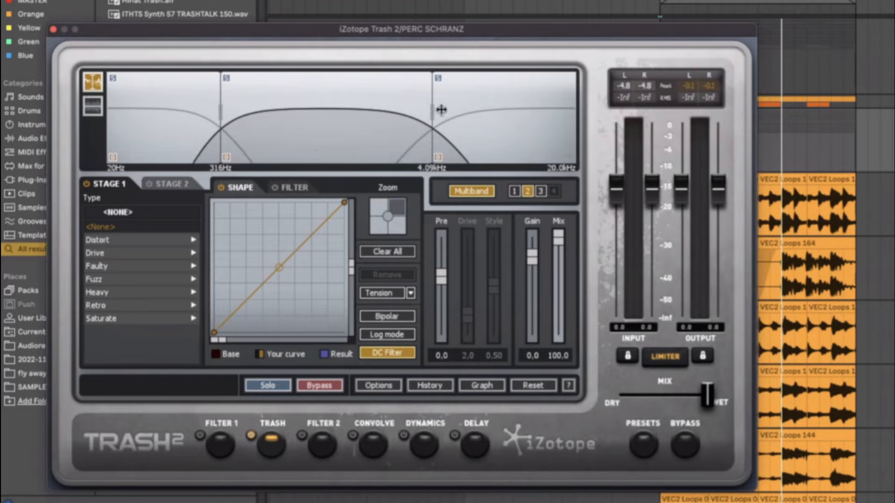
left_click_drag(441, 109, 428, 110)
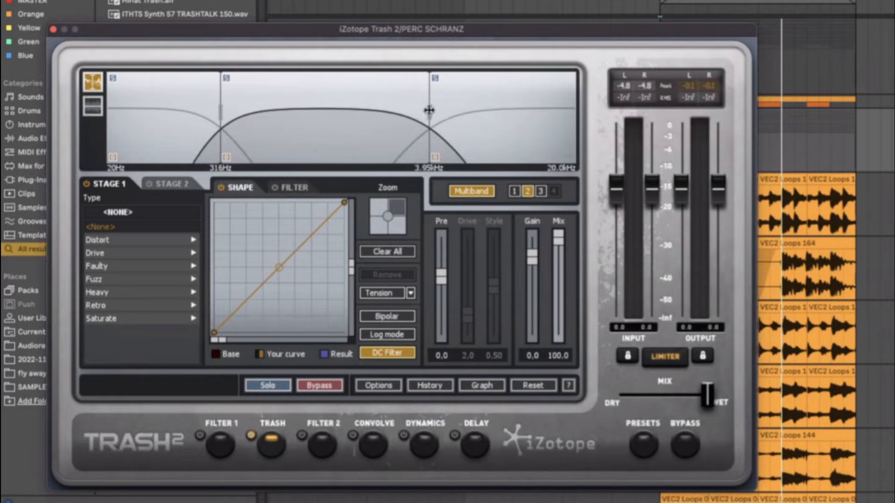
left_click(543, 127)
left_click(156, 135)
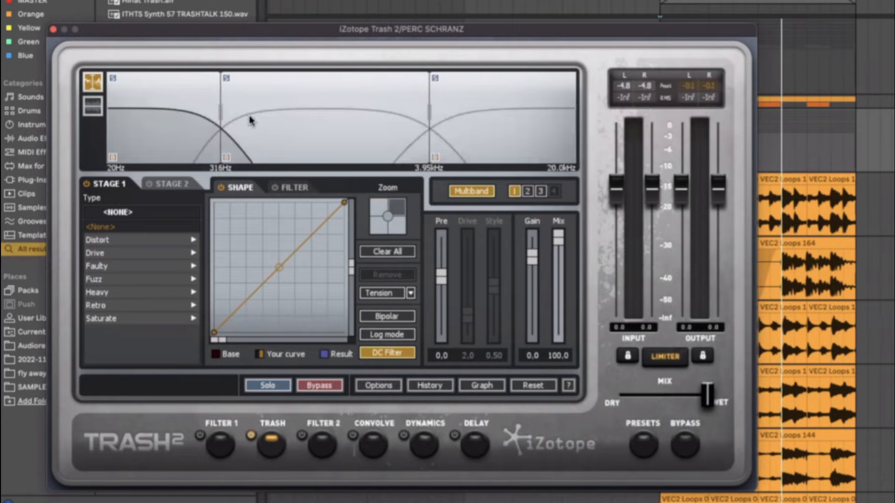
left_click_drag(221, 108, 209, 107)
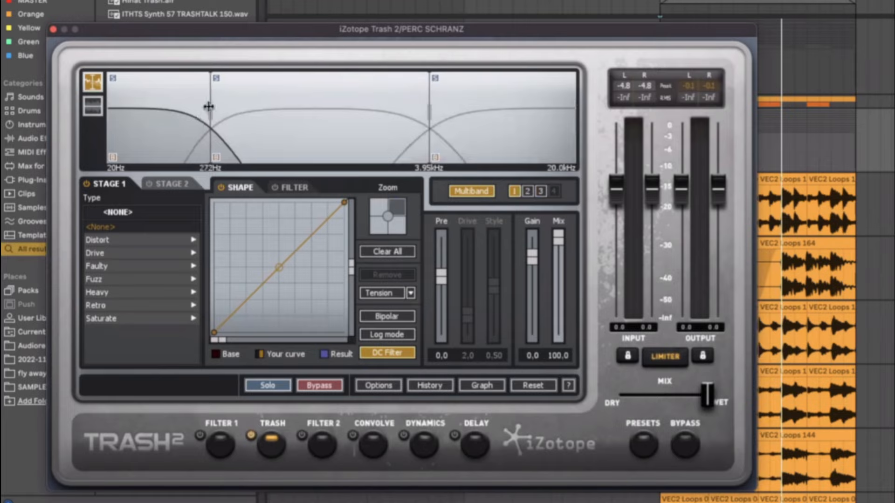
Step: Switch between the low, mid and high bands to examine the frequency range each one covers
left_click(297, 125)
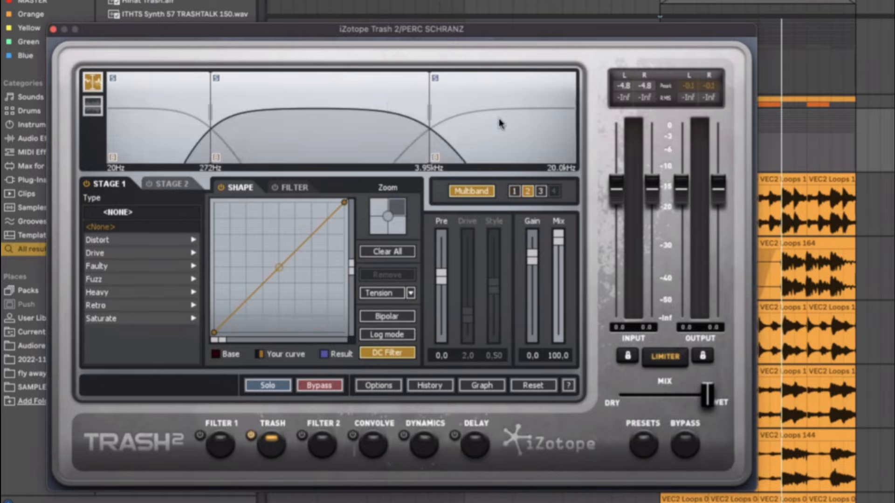
left_click(169, 139)
left_click(354, 138)
left_click(158, 151)
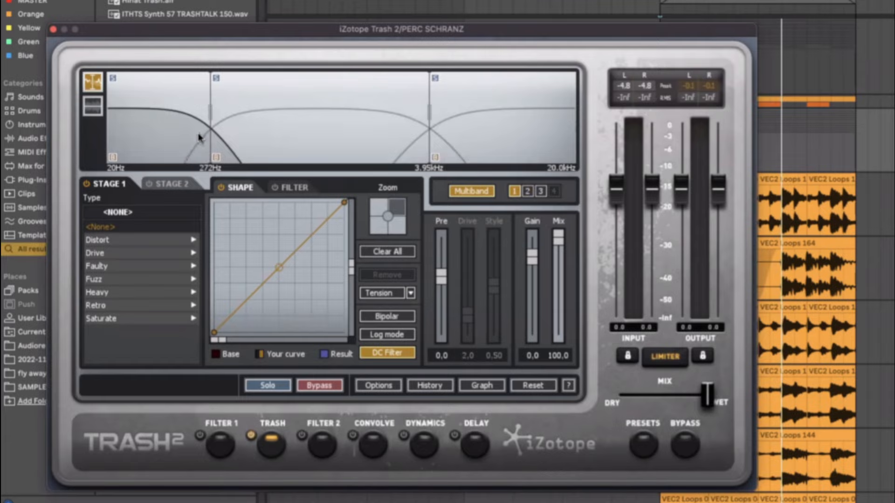
left_click(304, 125)
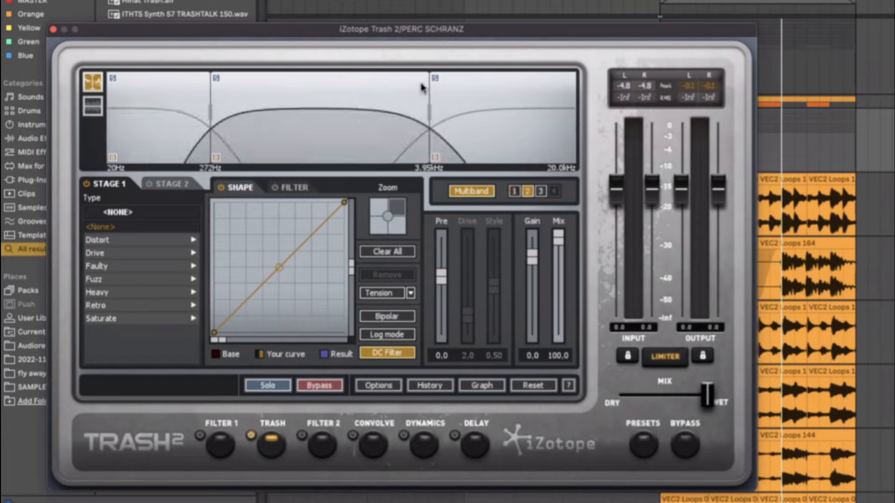
left_click(482, 98)
left_click(343, 127)
left_click(522, 129)
left_click(318, 138)
left_click(485, 131)
left_click(382, 139)
left_click(531, 135)
left_click(436, 137)
left_click(494, 136)
left_click(337, 143)
left_click(445, 137)
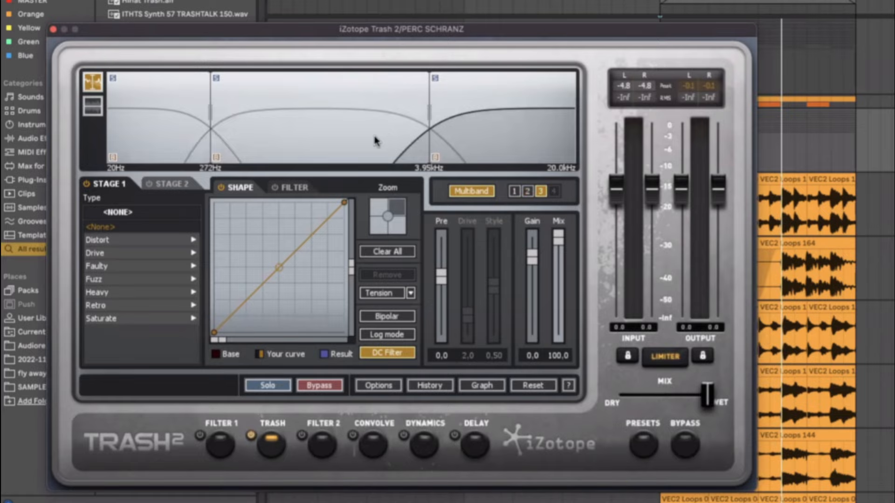
left_click(351, 139)
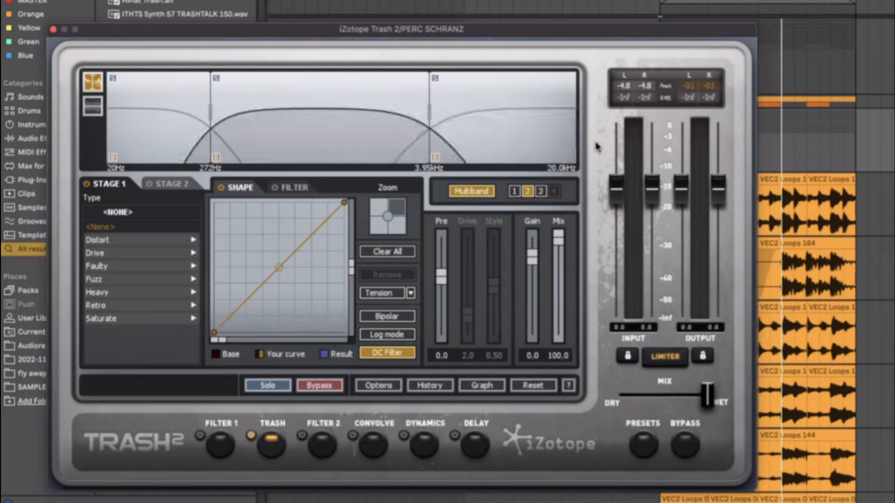
Step: Set the crossovers to about 281 Hz and 3.92 kHz and play the loop with the mid band selected
left_click(484, 155)
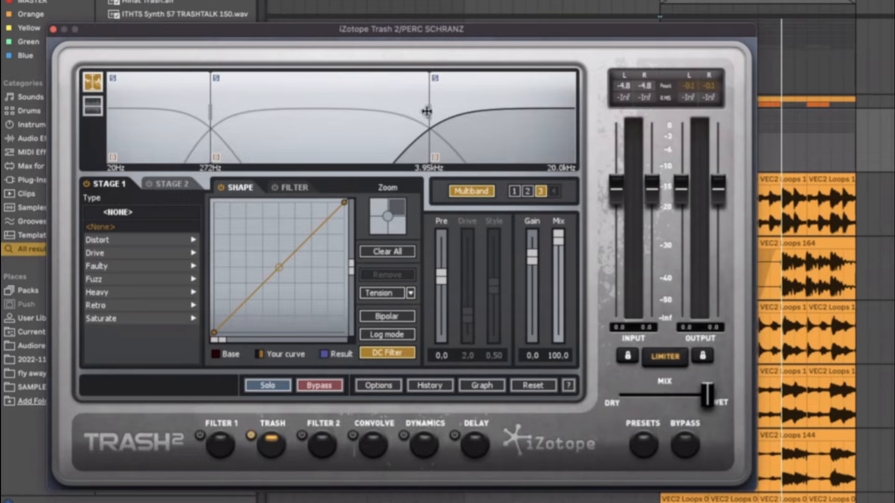
left_click_drag(426, 111, 425, 111)
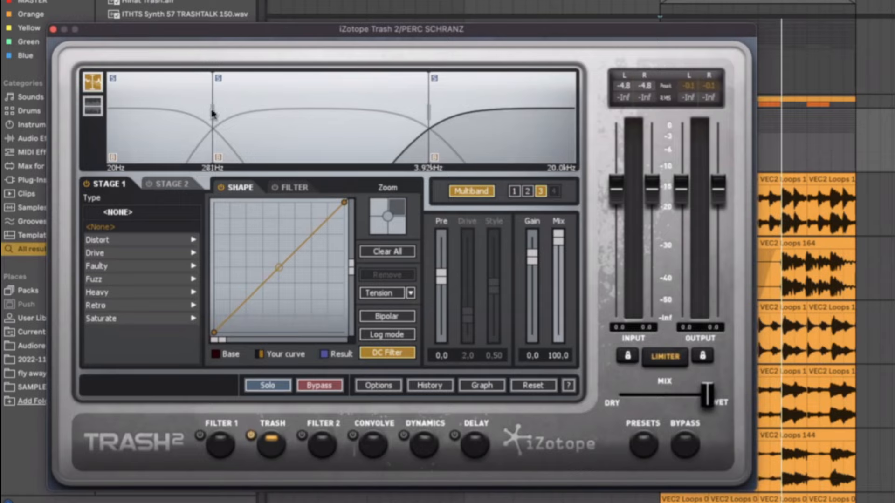
left_click(300, 120)
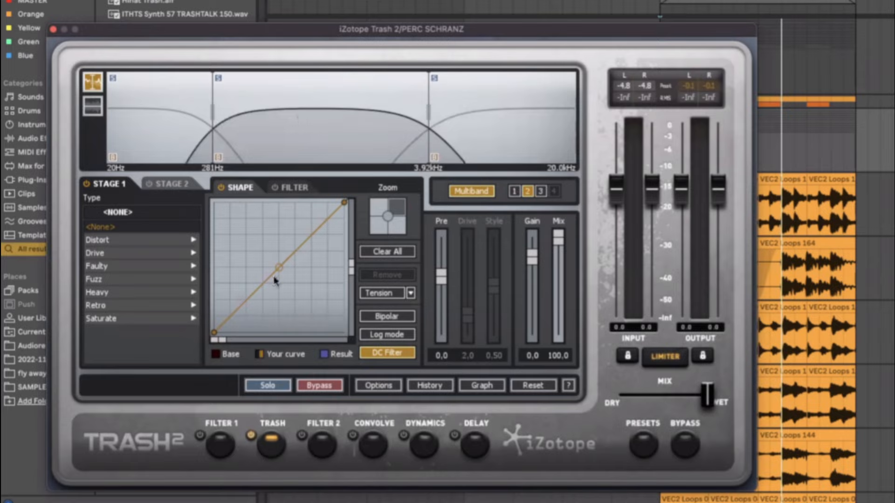
key("space")
mouse_move(238, 295)
left_mouse_down()
mouse_move(228, 292)
mouse_move(254, 292)
left_mouse_up()
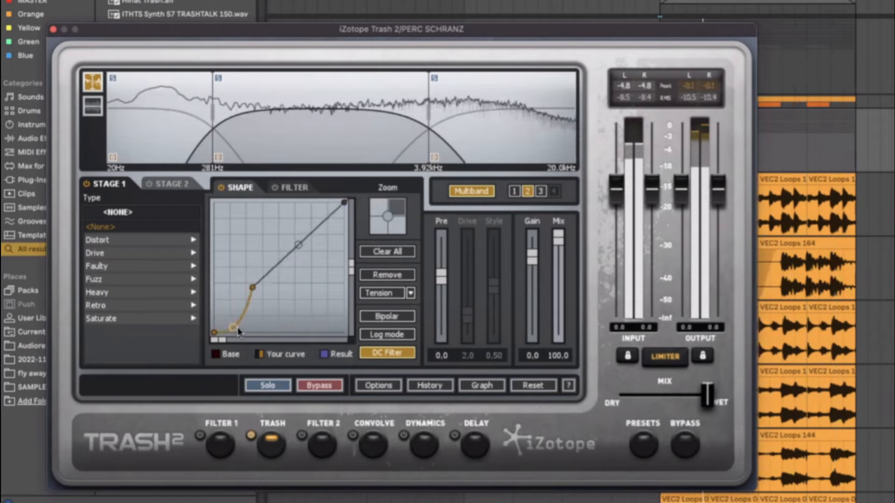
left_click_drag(238, 331, 236, 311)
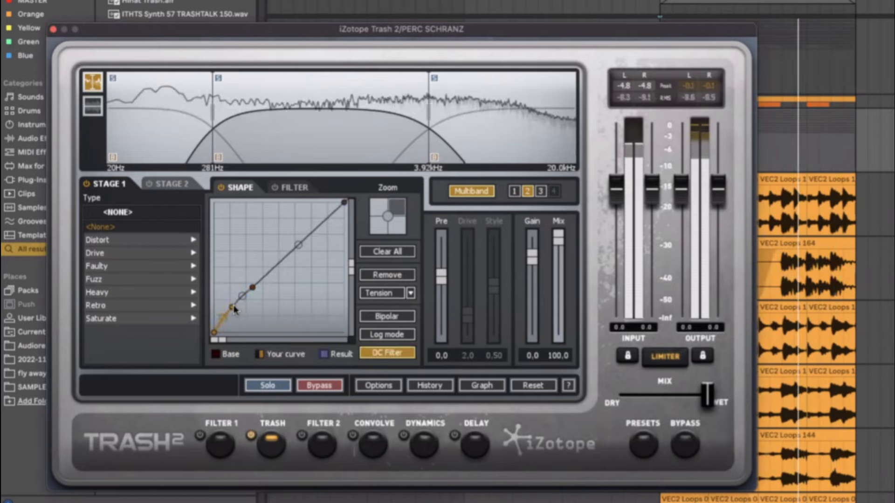
left_click(387, 252)
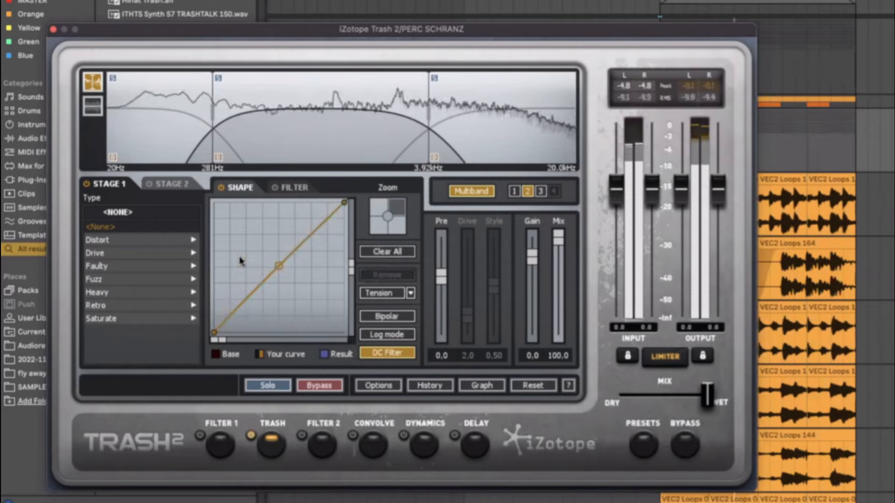
Step: Add a low node to the mid band's shape curve, bow the curve above it upward and lower the output to -0.6 dB
left_click_drag(273, 270, 241, 296)
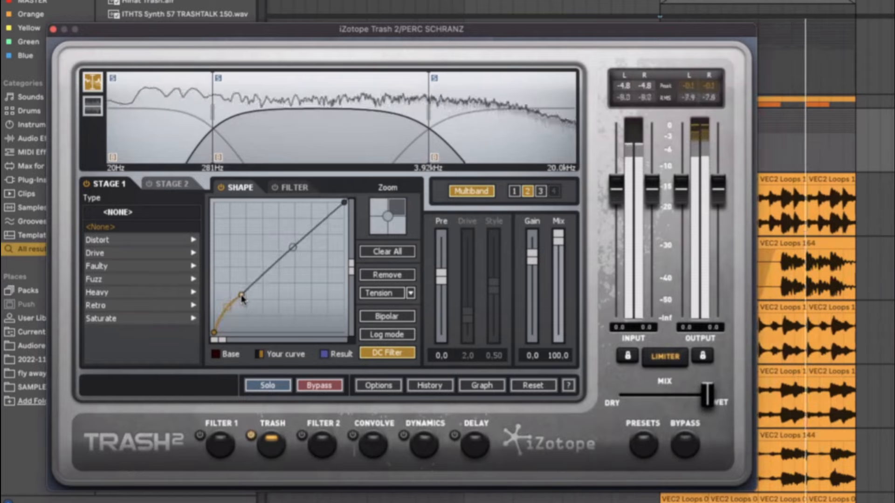
left_click_drag(290, 247, 272, 223)
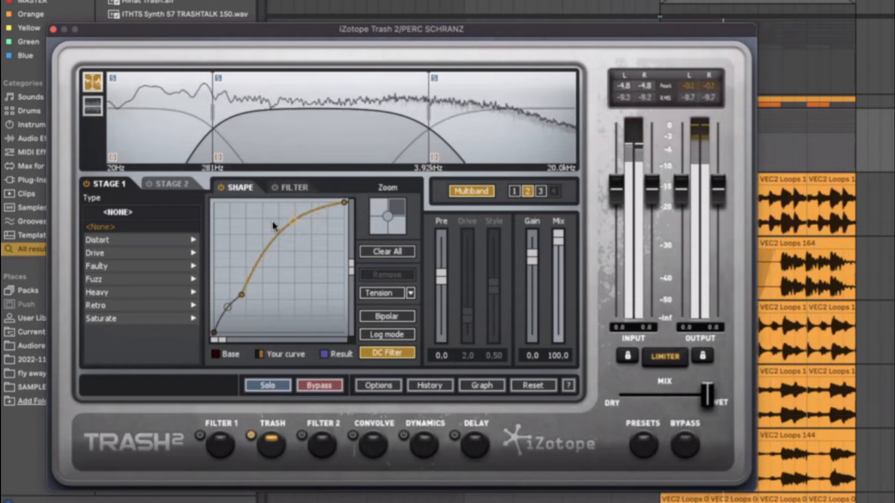
left_click_drag(717, 188, 716, 192)
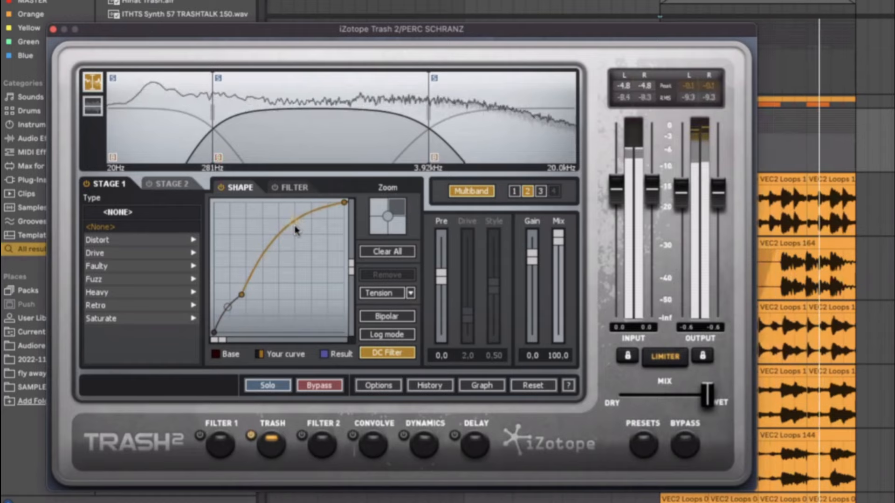
Step: Add a node near the low end of the high band's shape curve and bow the segment below it upward
left_click(456, 148)
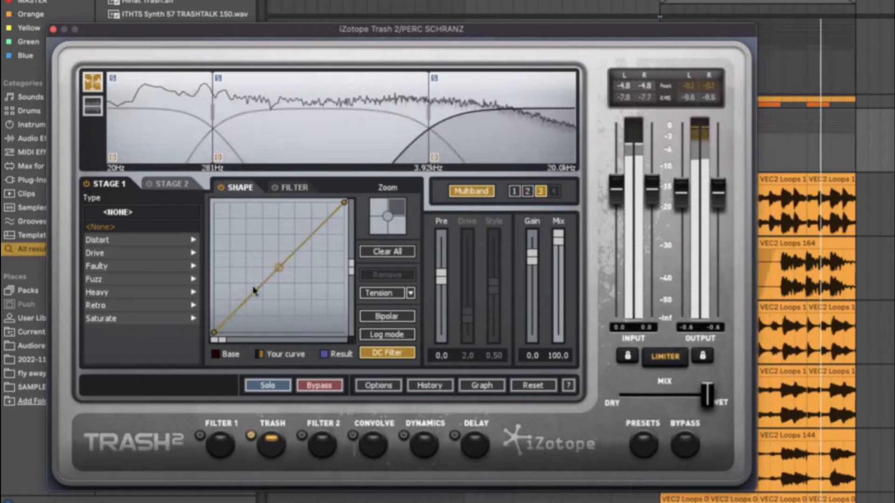
left_click(231, 302)
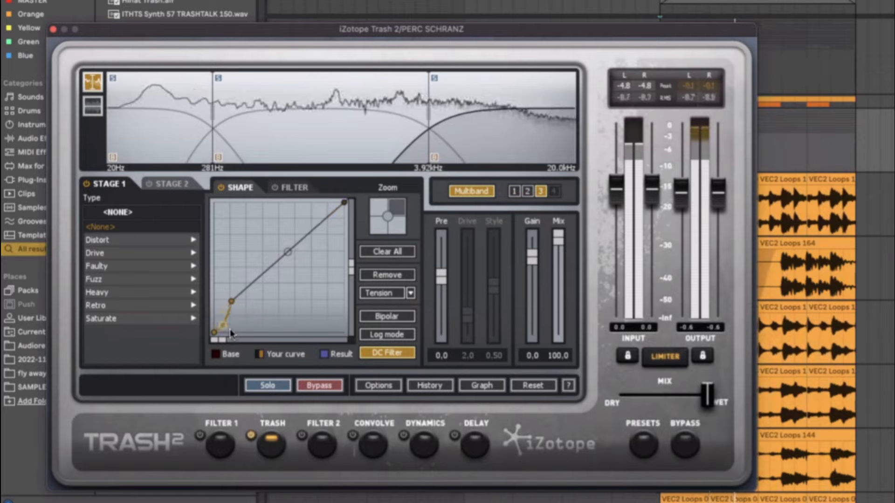
left_click_drag(230, 329, 238, 353)
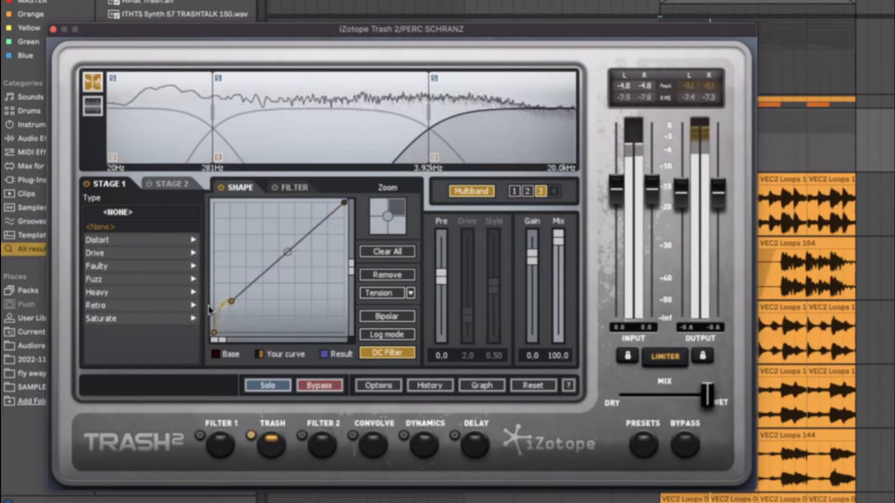
left_click_drag(231, 302, 241, 309)
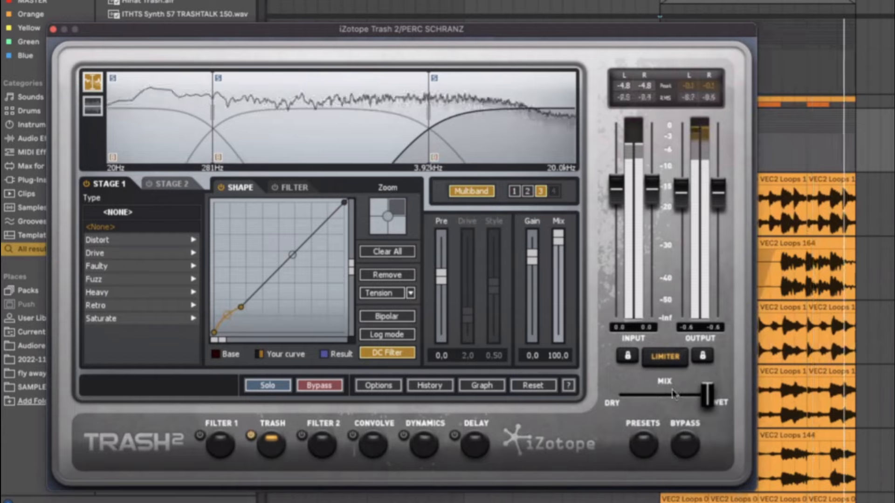
Step: Lower the global mix to a little over half wet, clear the high band's shape curve and bow the whole line upward
mouse_move(674, 393)
left_mouse_down()
mouse_move(649, 393)
mouse_move(686, 390)
mouse_move(673, 393)
left_mouse_up()
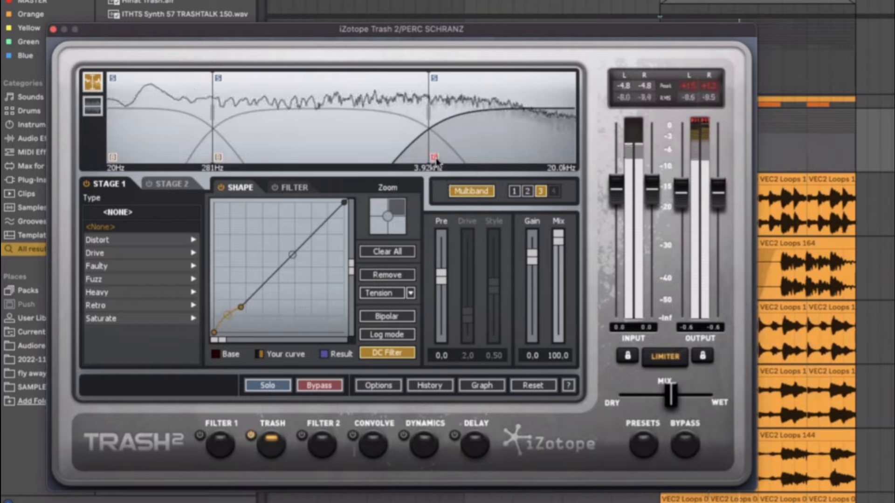
left_click(401, 252)
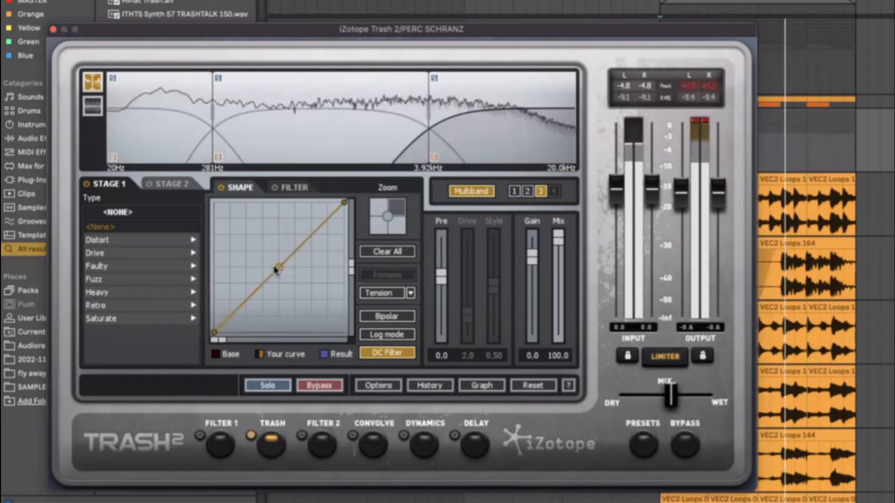
left_click_drag(278, 269, 263, 253)
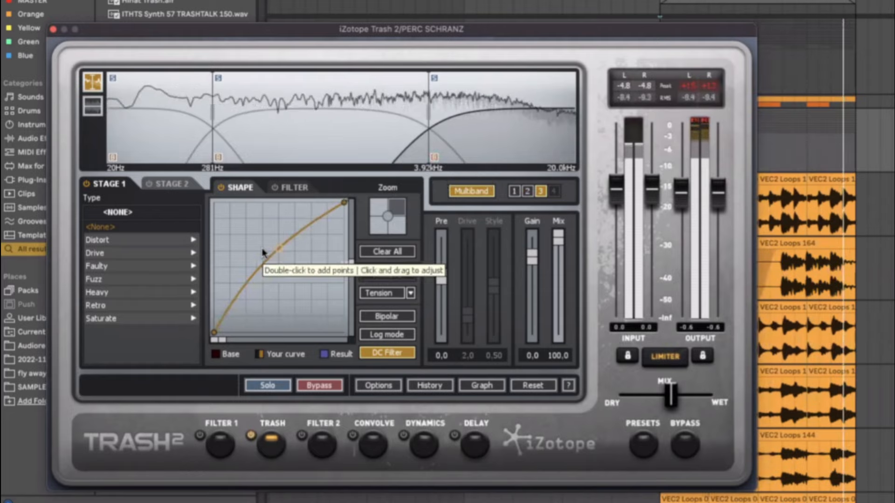
Step: Move the mid band's low shape node up to the curve's upper part and bow the segment below it upward
left_click(325, 154)
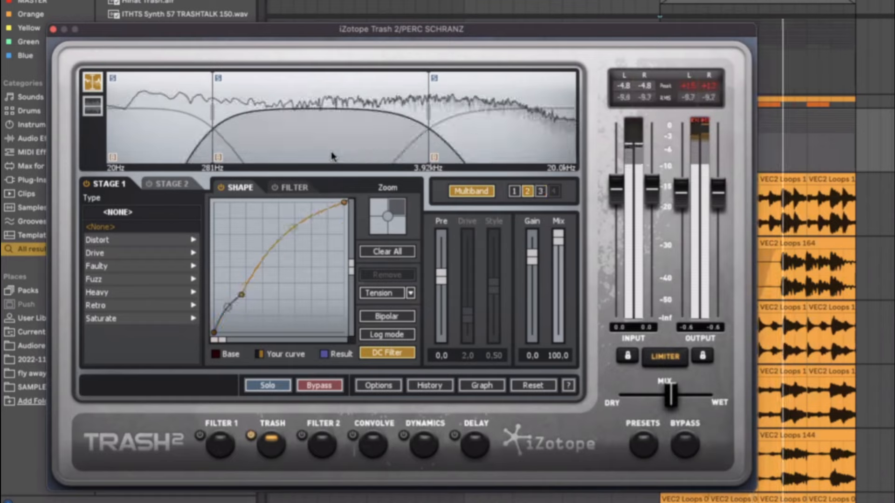
left_click(228, 305)
left_click_drag(231, 304, 295, 239)
mouse_move(260, 266)
left_mouse_down()
mouse_move(243, 231)
mouse_move(255, 252)
left_mouse_up()
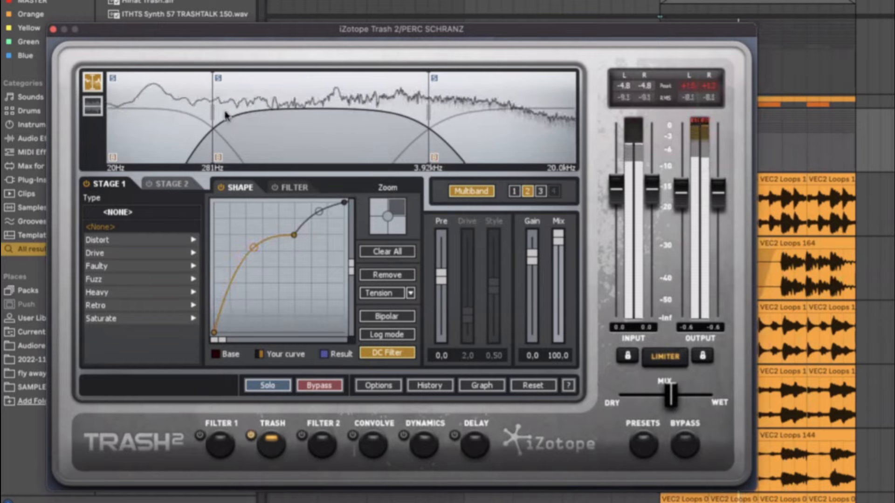
Step: Set the crossovers to about 849 Hz and 5.98 kHz and slightly reduce the bow of the mid band's lower curve segment
left_click_drag(213, 115, 233, 109)
mouse_move(427, 106)
left_mouse_down()
mouse_move(482, 103)
mouse_move(466, 106)
left_mouse_up()
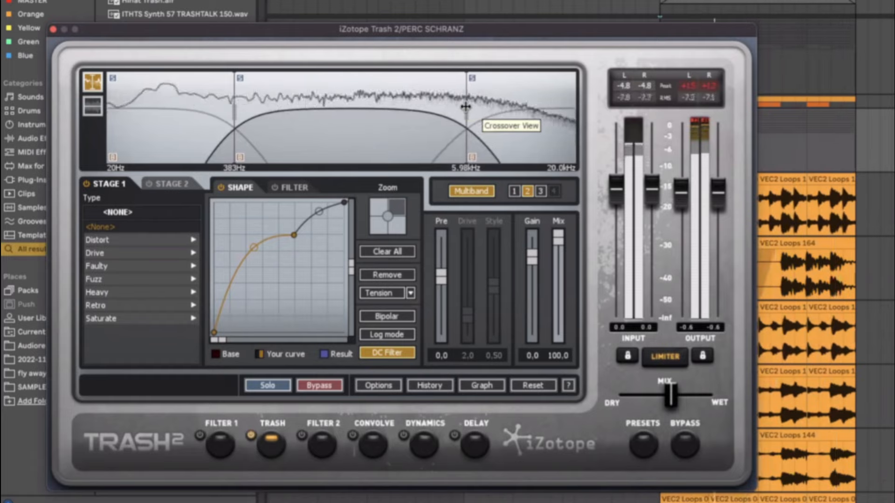
left_click_drag(254, 247, 254, 252)
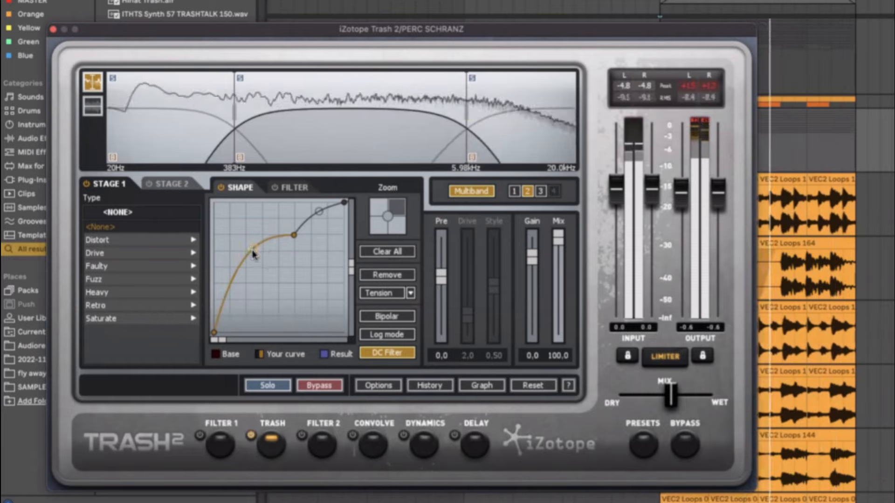
left_click_drag(234, 116, 294, 122)
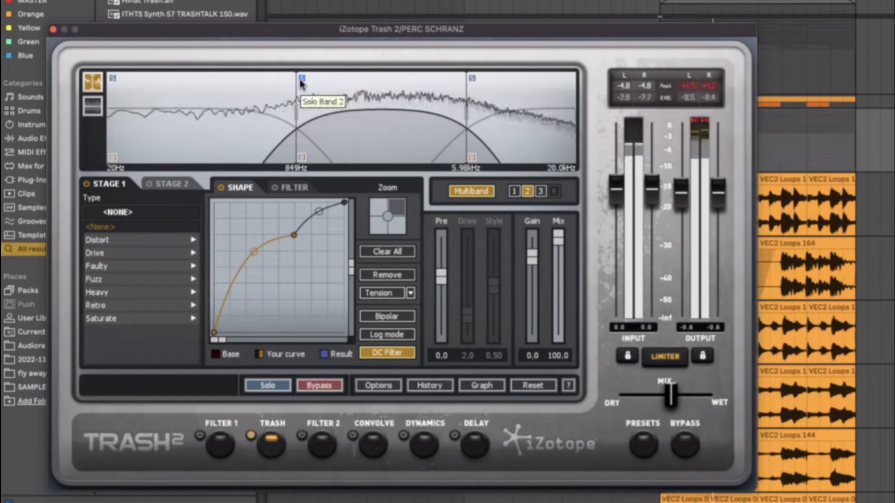
left_click_drag(254, 252, 254, 254)
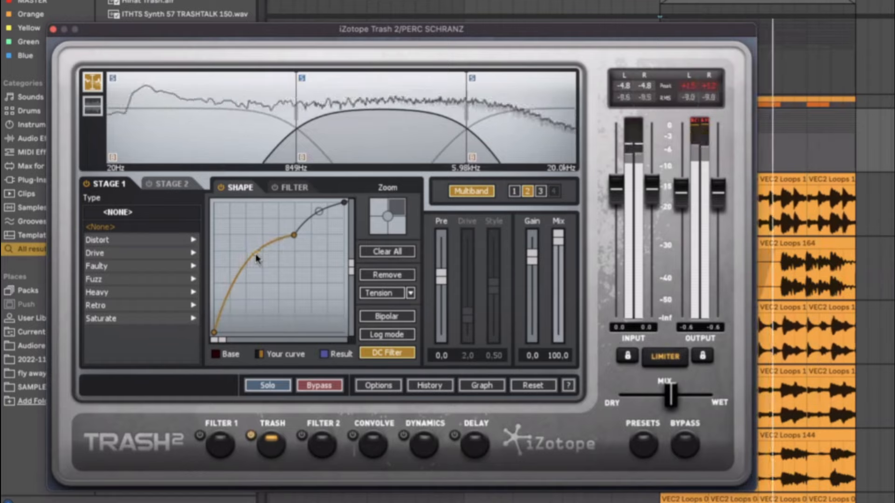
Step: Set the mid band's gain to -4.6 and its mix to 91.8, and set the global mix to fully wet
left_click_drag(533, 261, 534, 273)
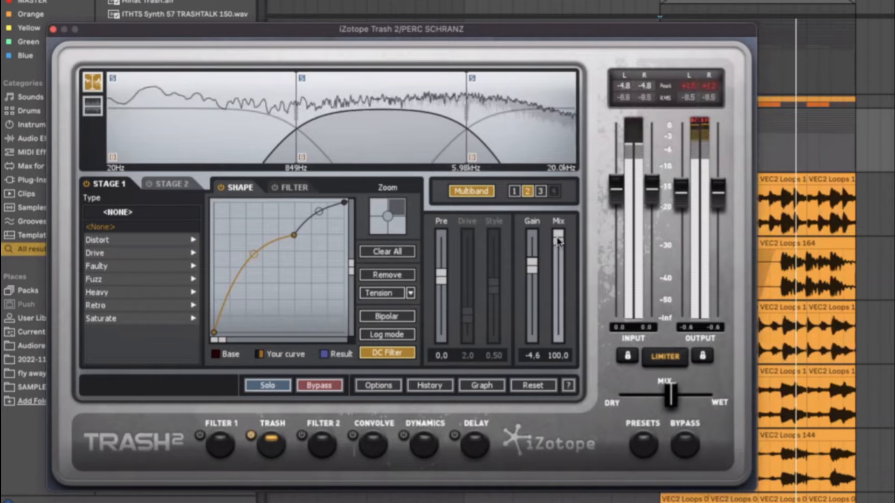
mouse_move(559, 238)
left_mouse_down()
mouse_move(560, 343)
mouse_move(558, 250)
left_mouse_up()
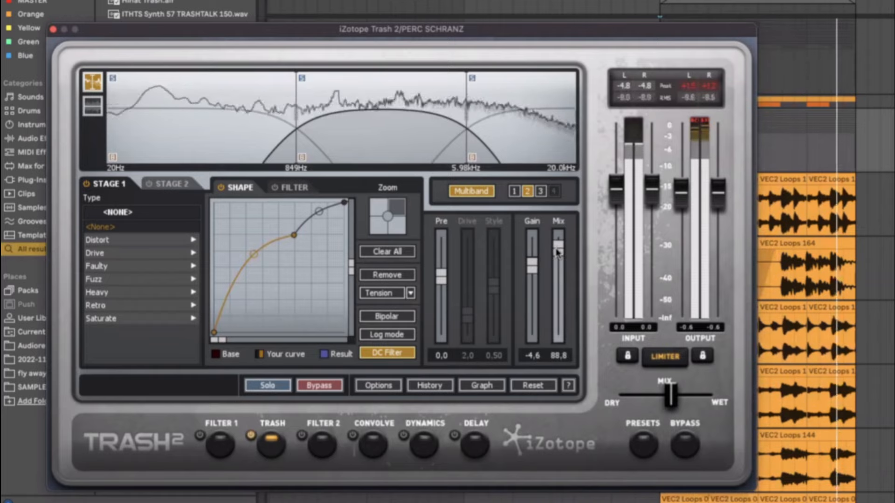
left_click_drag(674, 394, 537, 410)
left_click_drag(624, 395, 707, 394)
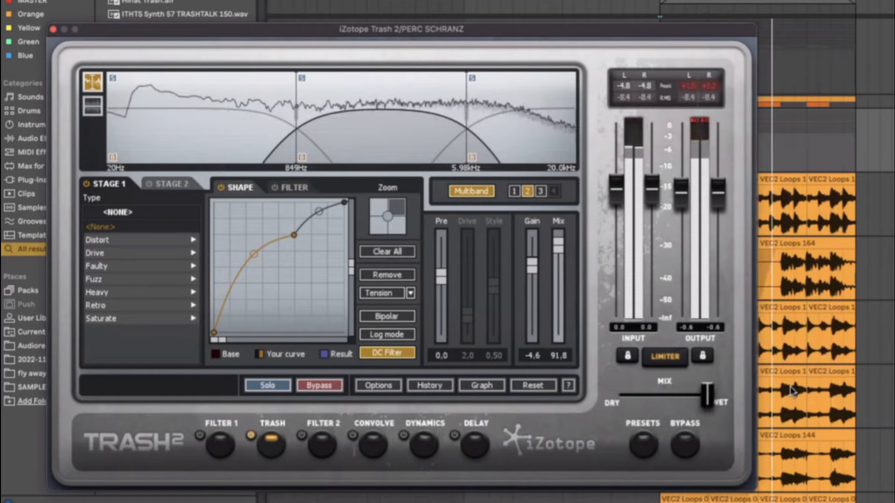
Step: Lower the high band's gain to -4.6 and bow the mid band's lower curve segment slightly more
left_click(511, 155)
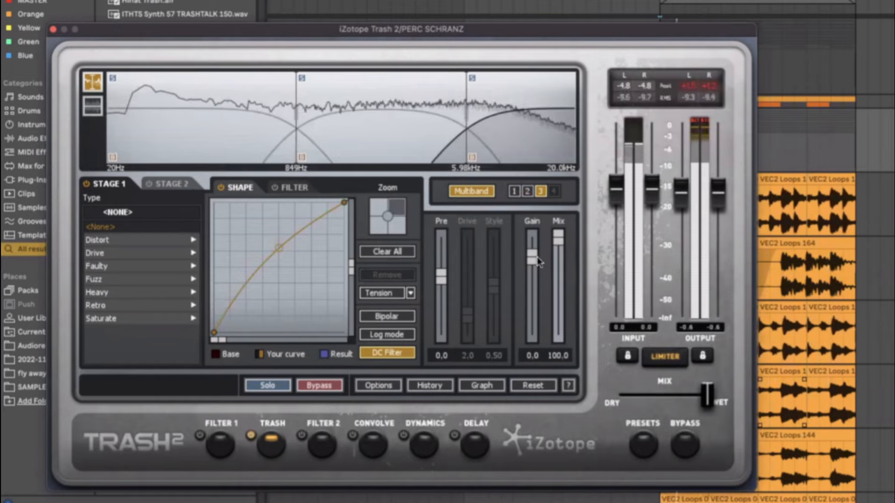
left_click_drag(538, 272, 538, 270)
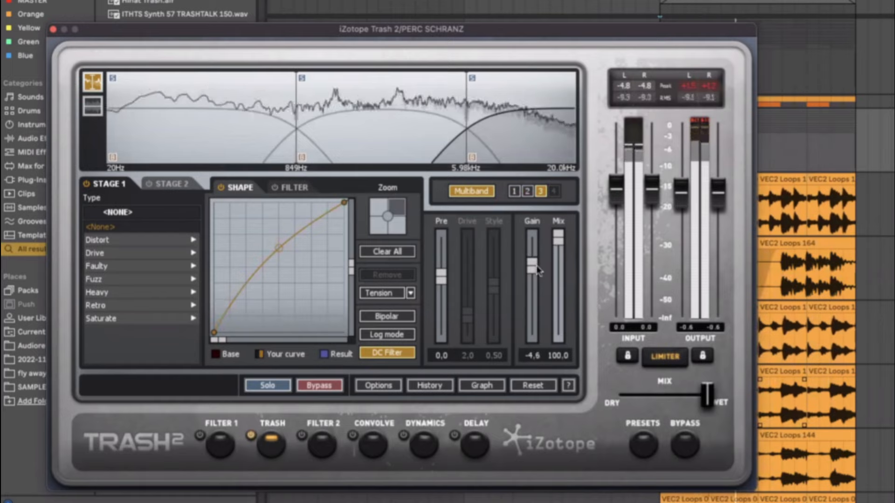
left_click(365, 150)
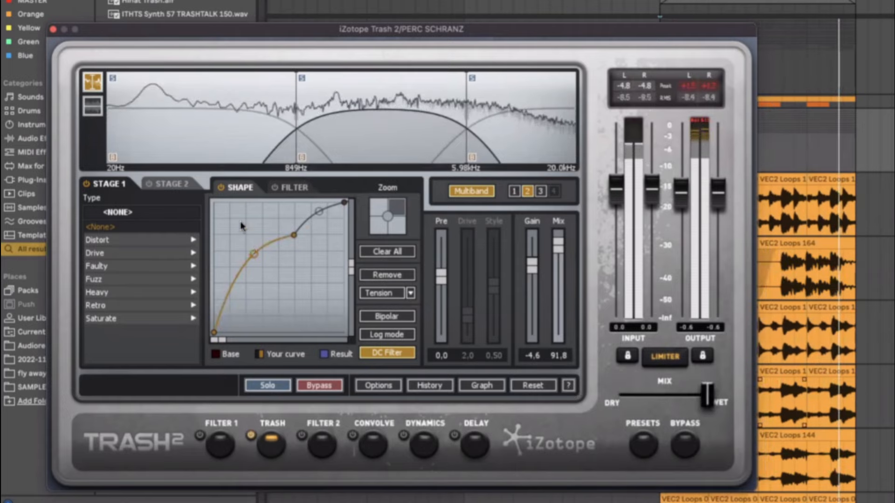
mouse_move(257, 252)
left_mouse_down()
mouse_move(243, 227)
mouse_move(250, 246)
left_mouse_up()
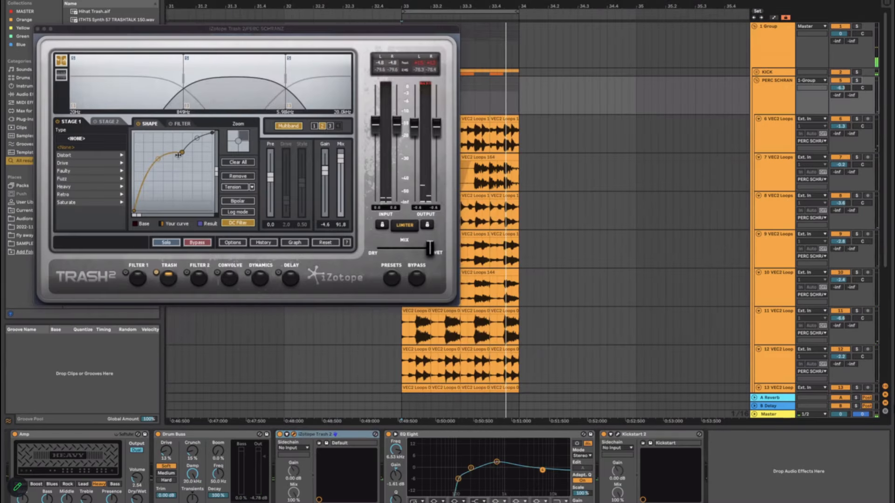
Step: Play the full loop and unfold the HIGH END group to show its tracks
key("space")
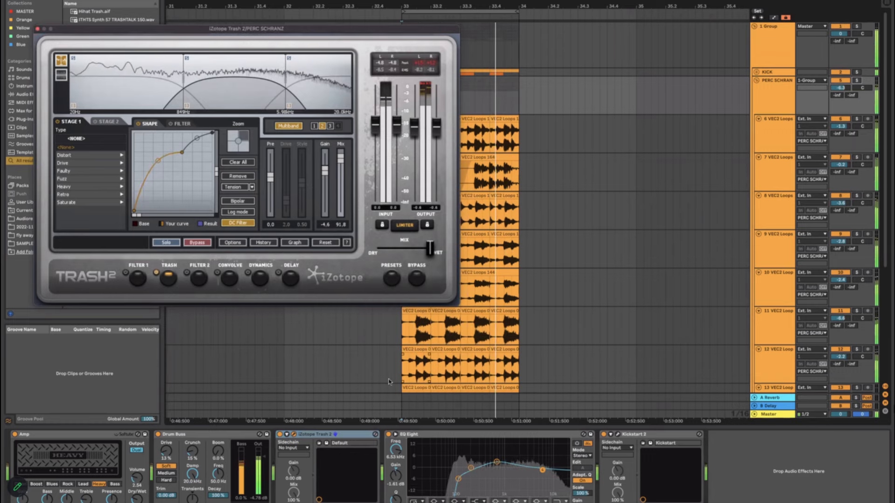
scroll(396, 378, "down", 5)
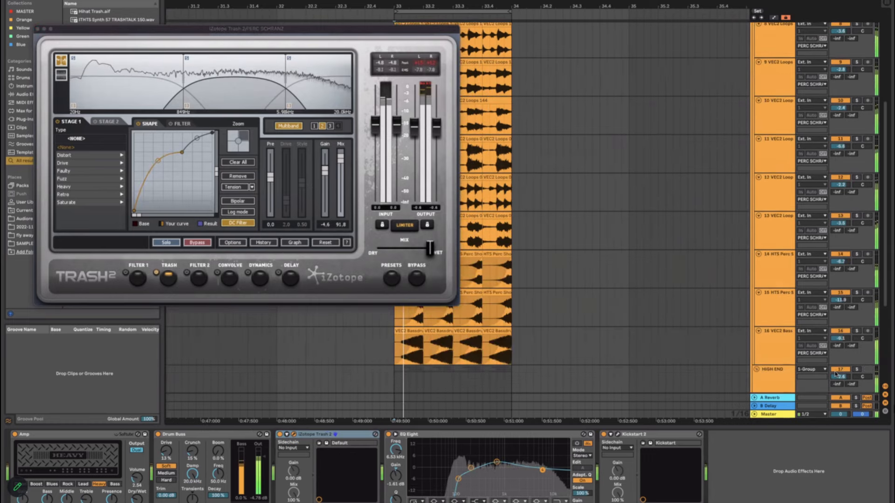
left_click(757, 369)
scroll(757, 368, "down", 4)
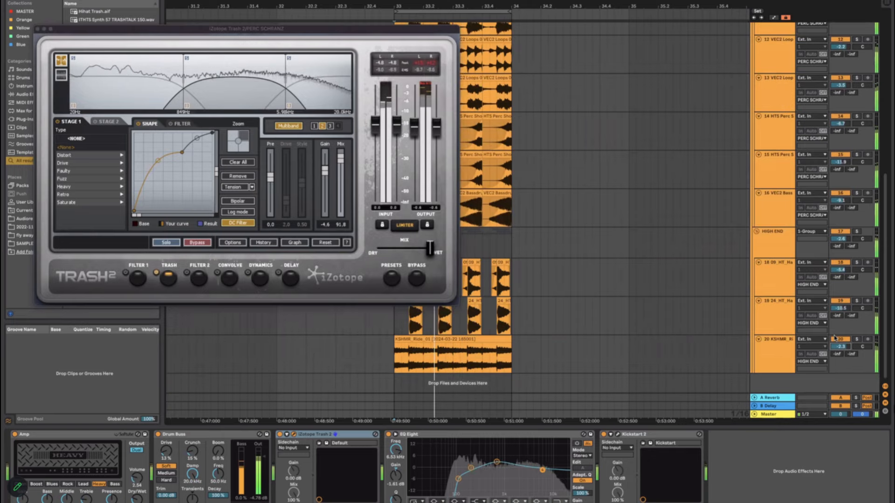
scroll(629, 247, "up", 1)
scroll(628, 246, "up", 5)
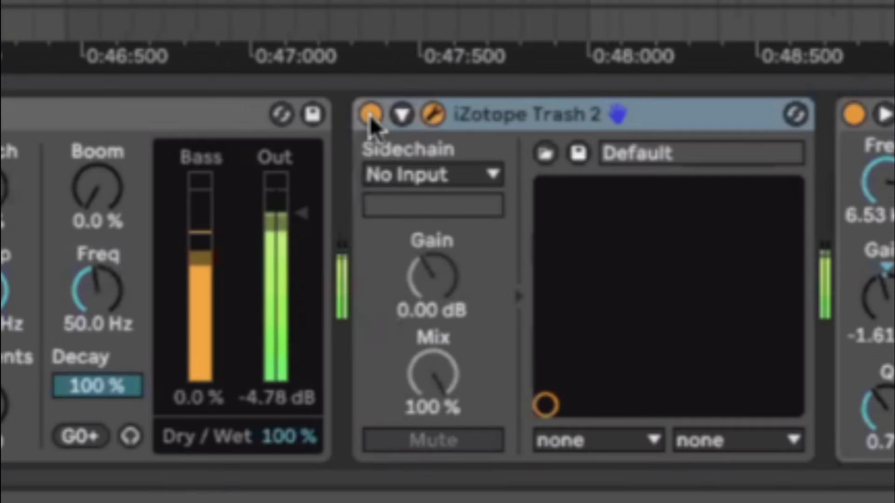
Step: Compare the percussion with Trash 2 off and on during playback, leaving the effect on
left_click(280, 435)
left_click(371, 116)
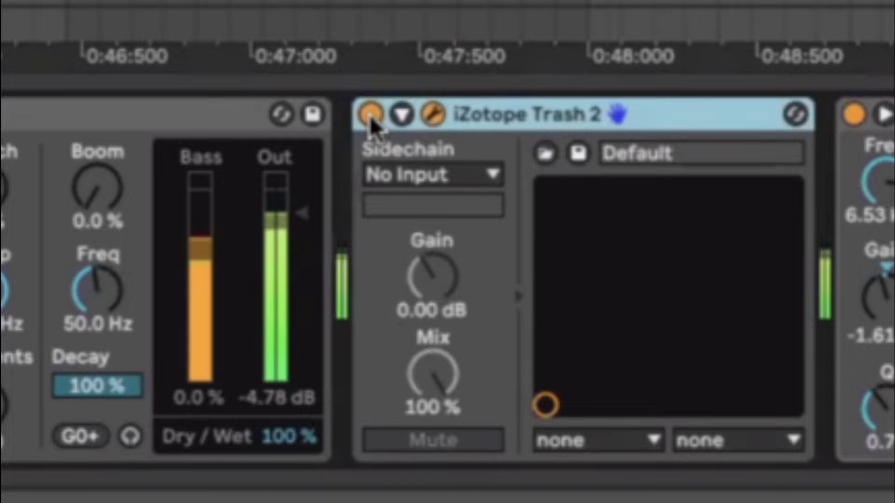
left_click(370, 116)
left_click(370, 115)
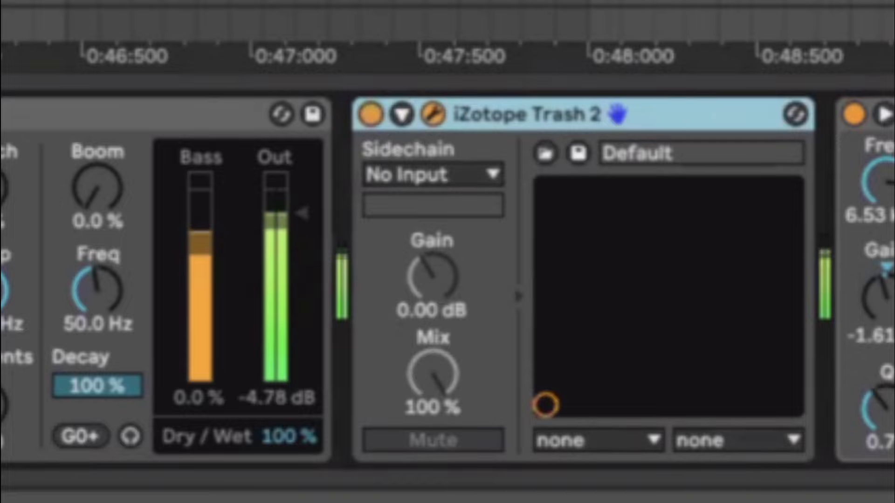
key("space")
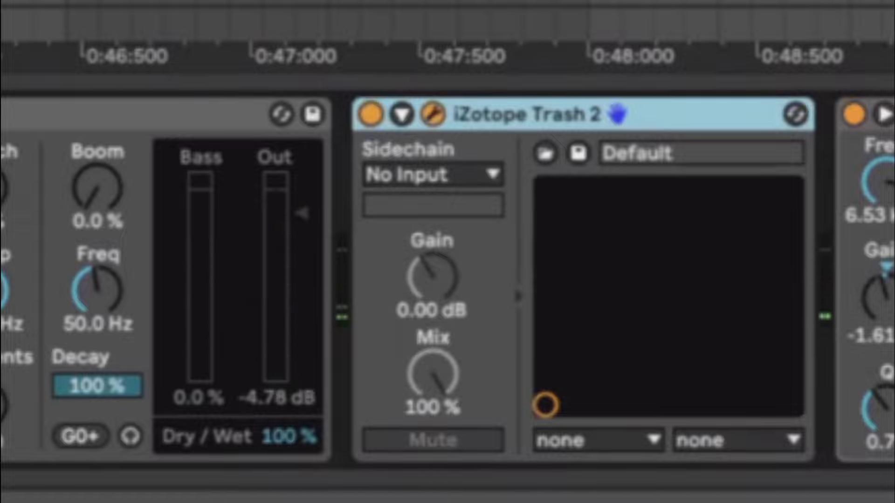
key("space")
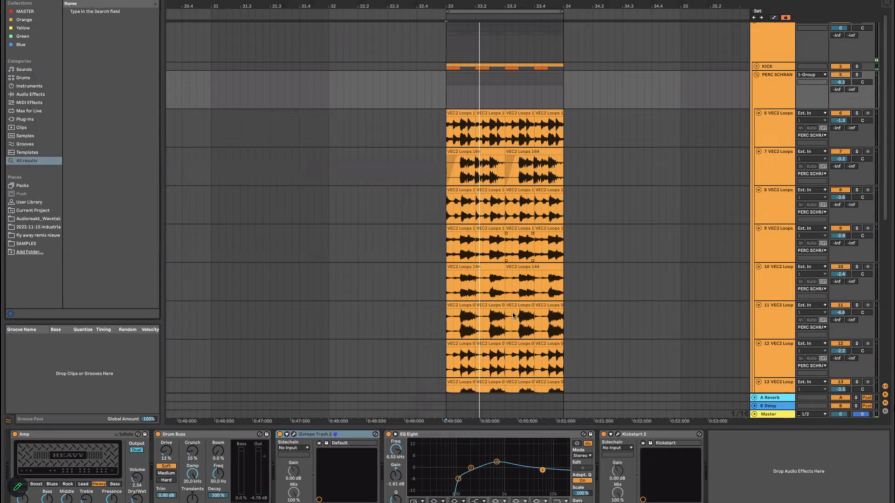
Step: Look over the layered schranz percussion tracks in the arrangement
scroll(512, 313, "down", 2)
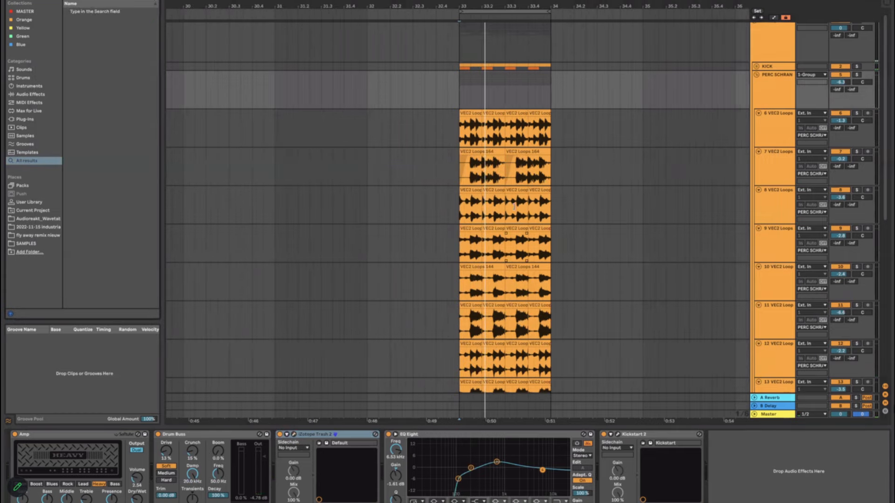
scroll(505, 191, "right", 3)
scroll(517, 181, "up", 1)
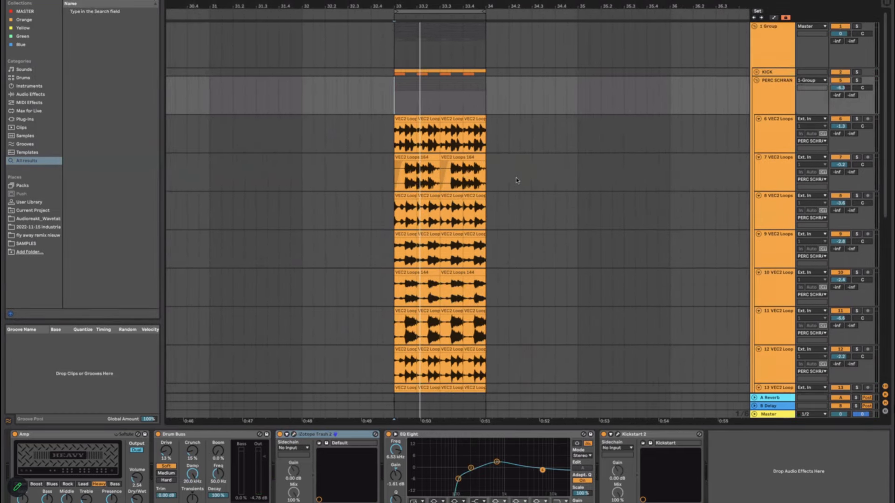
scroll(517, 182, "down", 3)
scroll(517, 182, "right", 1)
scroll(517, 182, "right", 1)
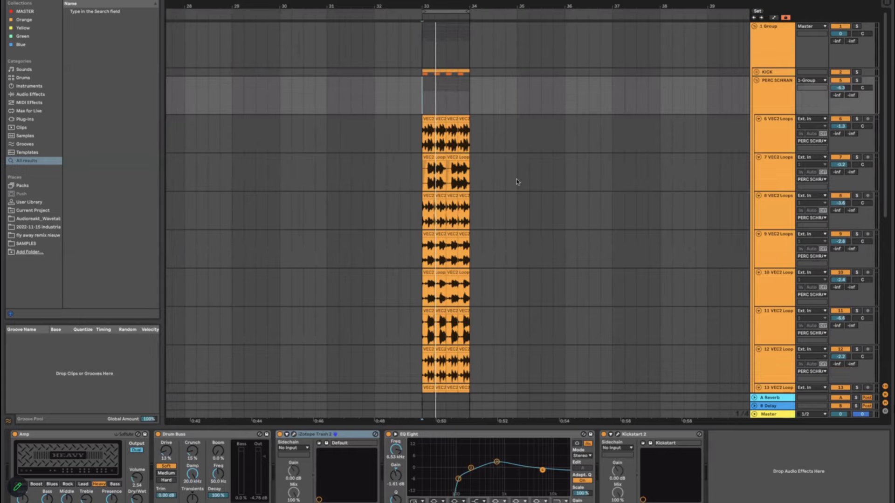
scroll(516, 181, "down", 5)
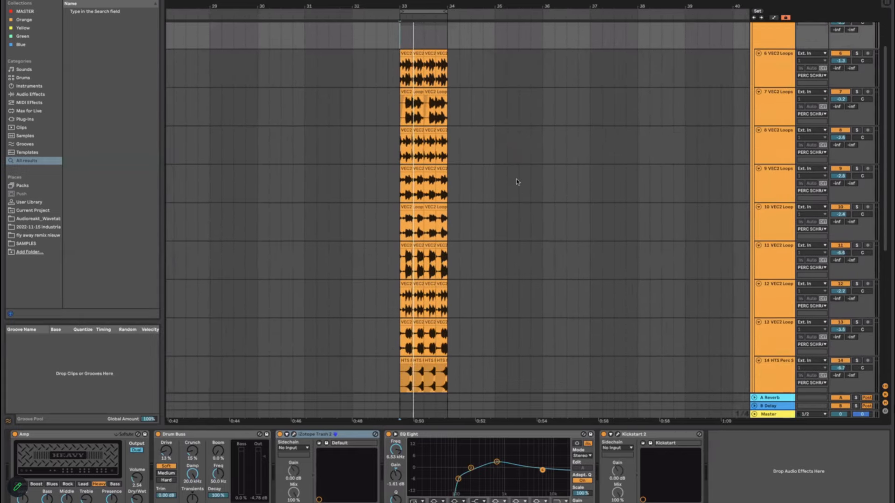
scroll(516, 182, "right", 1)
scroll(517, 182, "up", 5)
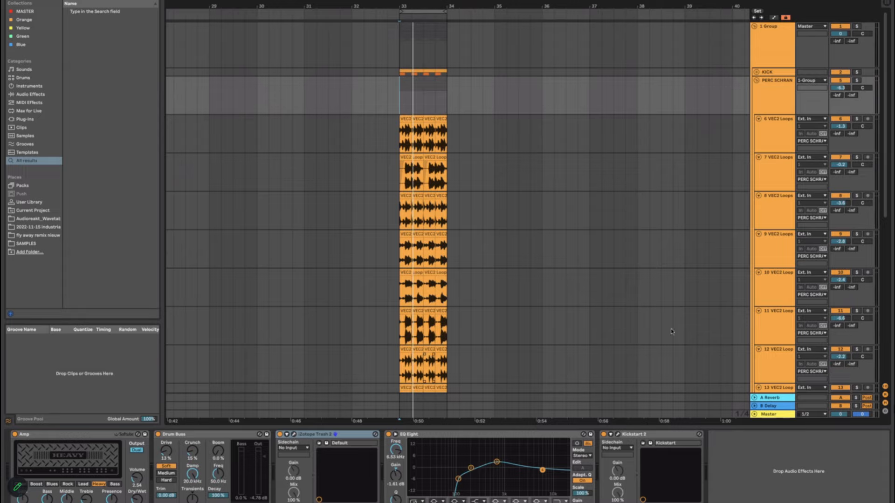
Step: Examine the individual loop clips on the upper schranz percussion tracks and how they layer over one bar
scroll(425, 201, "down", 1)
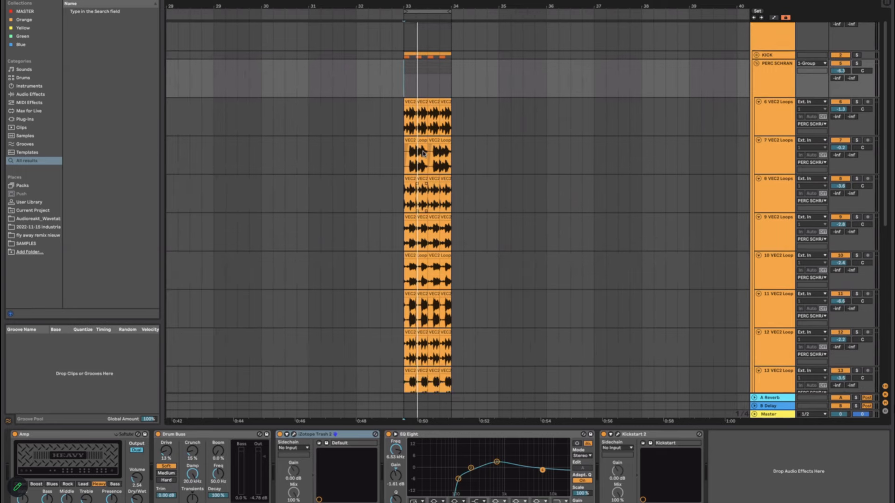
scroll(423, 152, "up", 5)
left_click(382, 129)
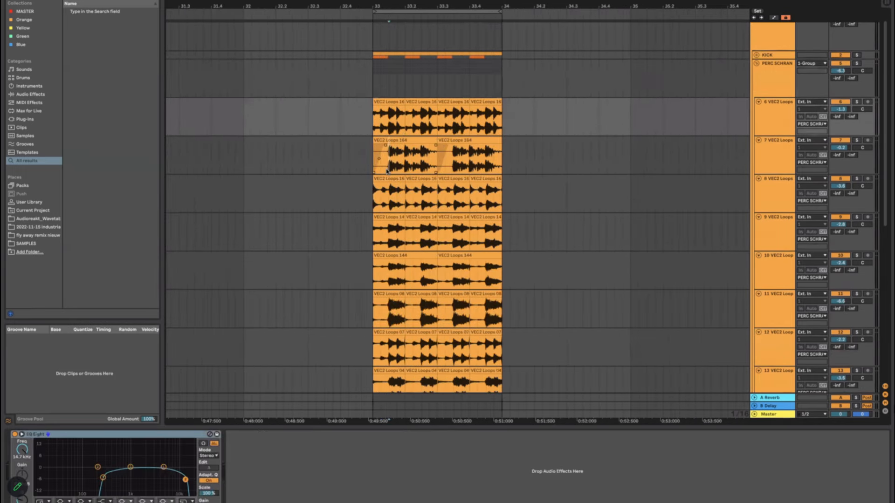
left_click(389, 155)
left_click(398, 104)
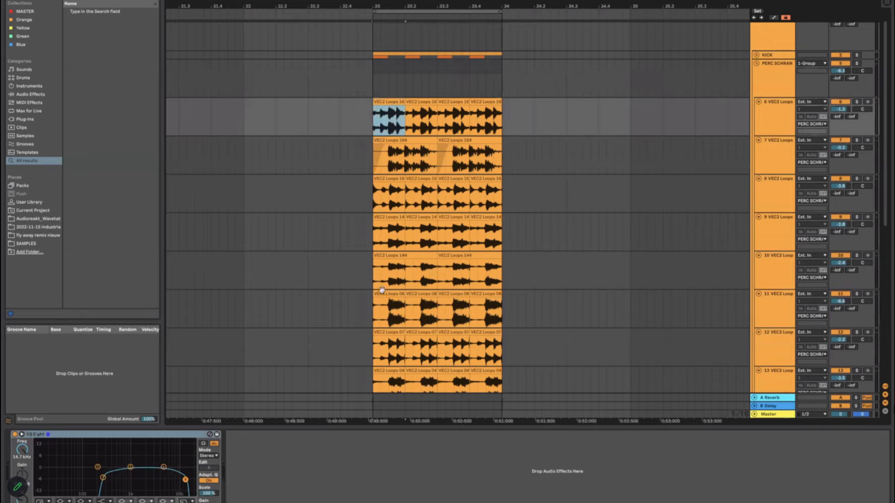
left_click(397, 154)
left_click(383, 117)
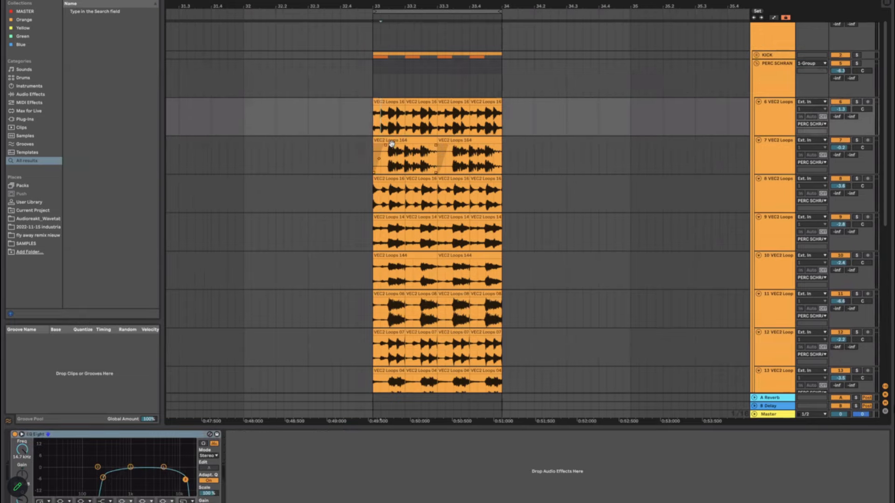
scroll(393, 139, "up", 1)
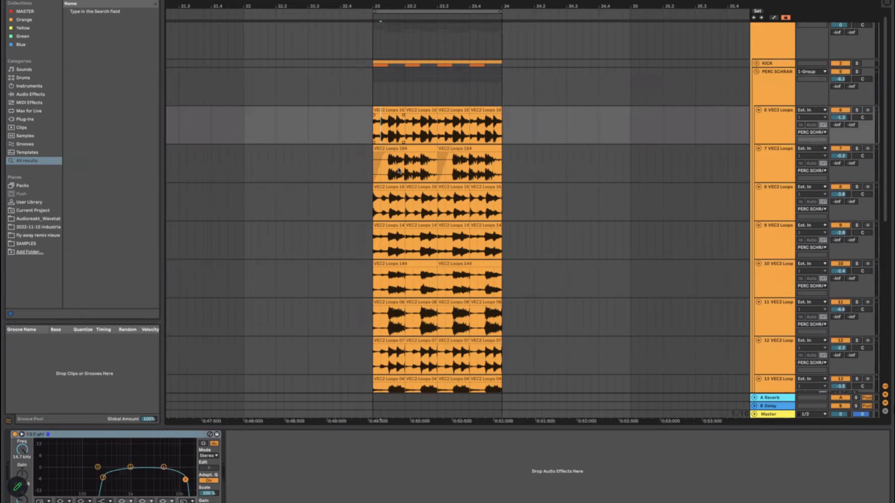
scroll(370, 261, "down", 4)
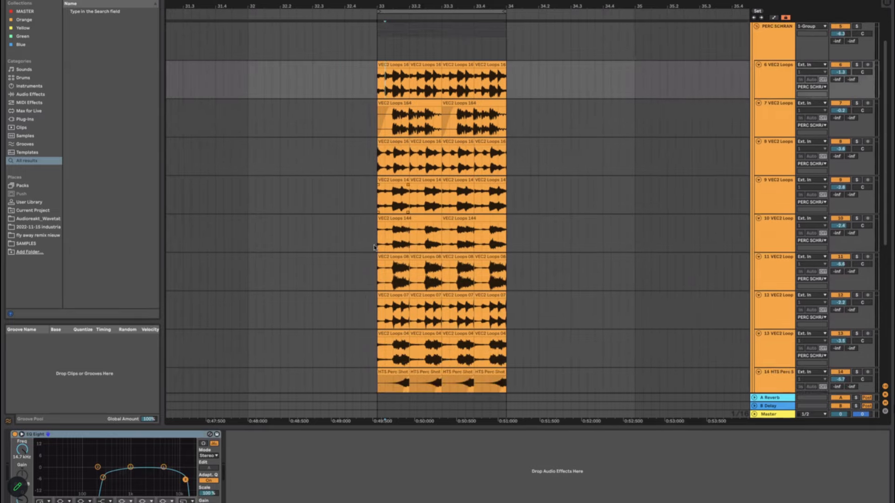
Step: Go through the schranz percussion tracks one by one and examine the low and high cuts in each EQ Eight
left_click(376, 240)
left_click(376, 302)
left_click(377, 346)
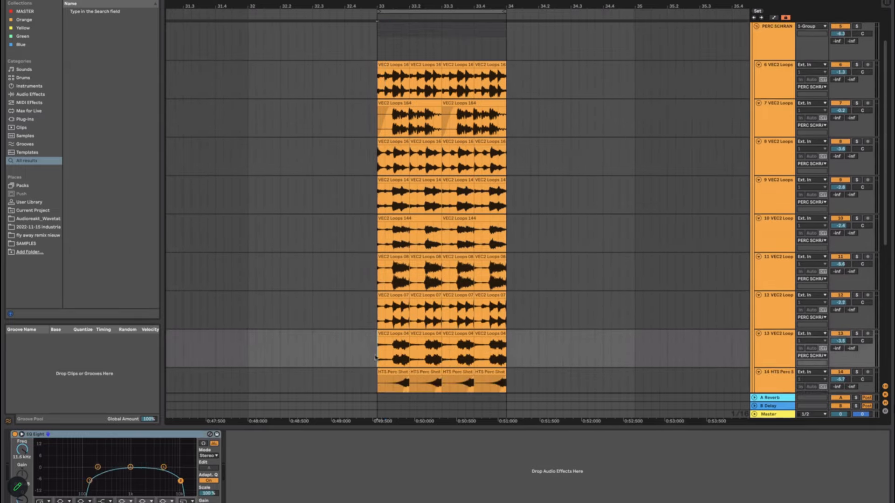
key("Down")
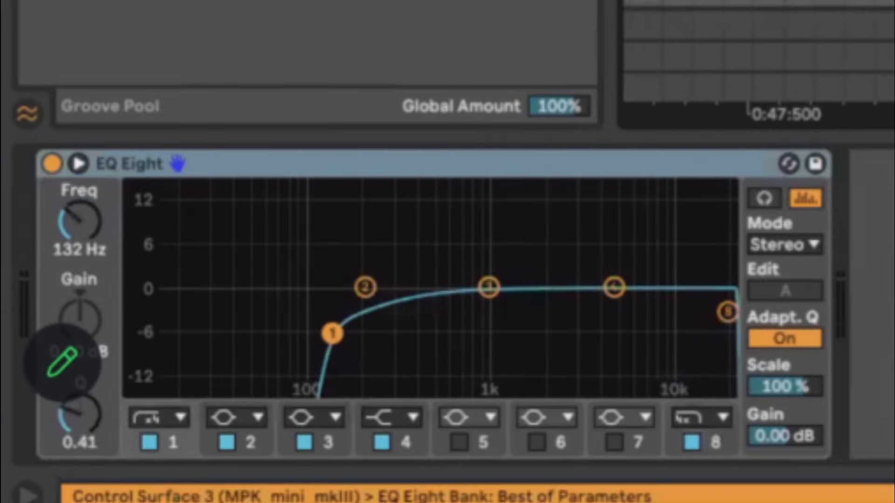
key("Down")
scroll(759, 51, "right", 1)
key("Down")
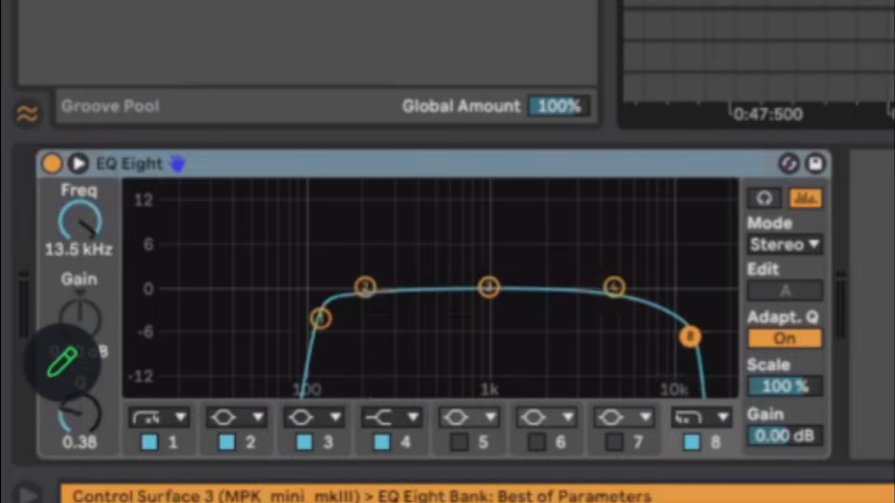
key("Down")
key("Down")
key("Down")
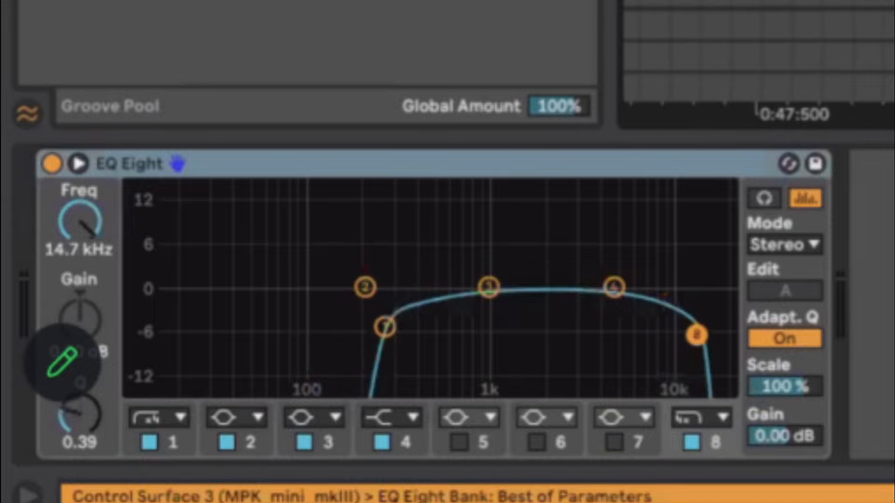
Step: Inspect the Heavy Amp on the PERC SCHRANZ group, including its treble setting
key("Down")
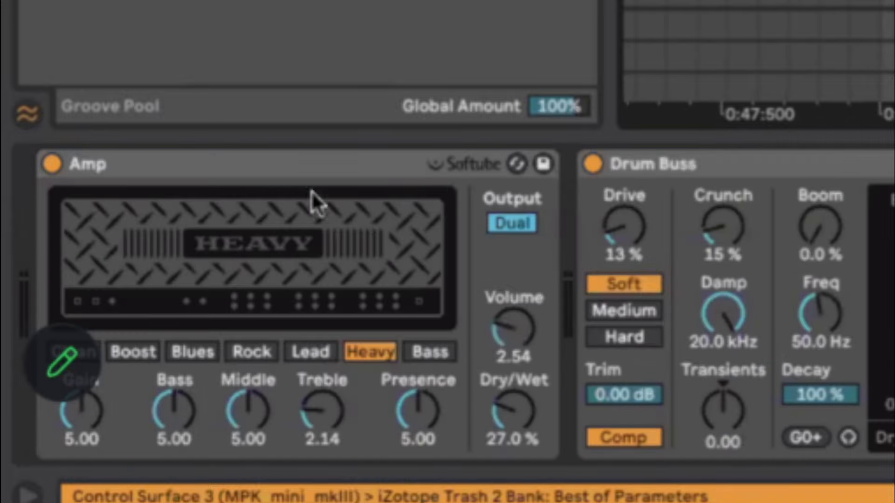
left_click(302, 167)
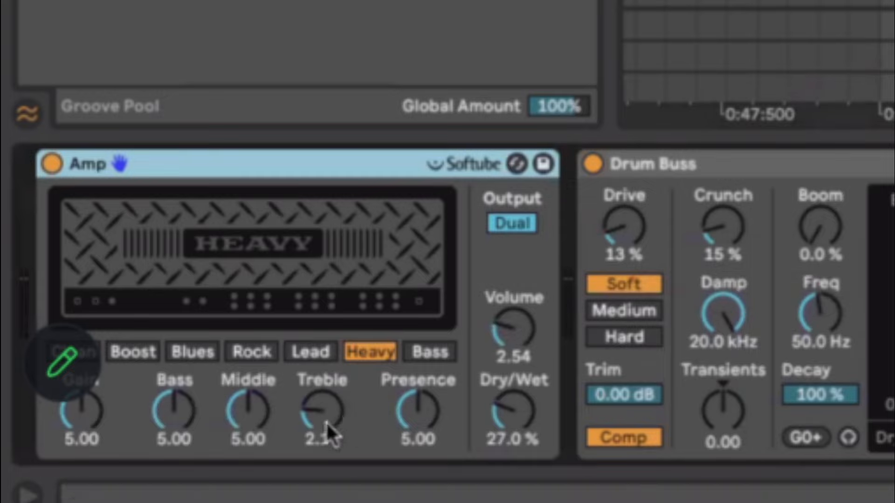
left_click(305, 369)
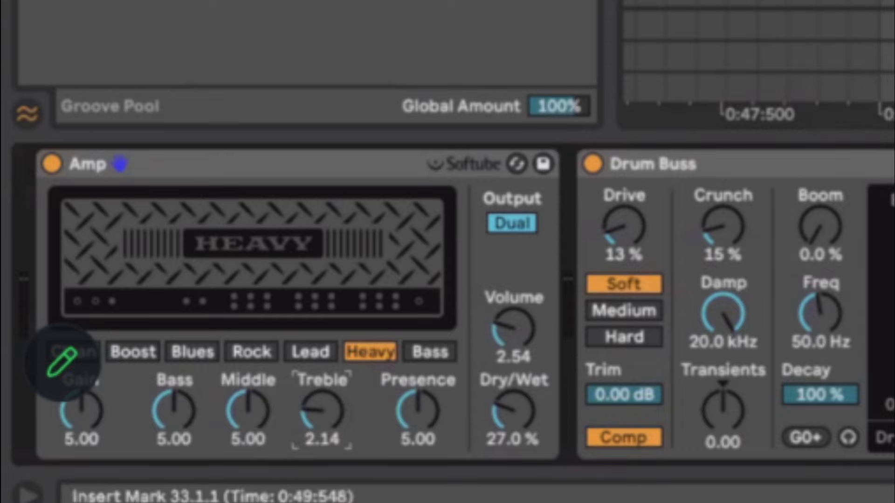
Step: Review the volume levels of all tracks inside the PERC SCHRANZ group
scroll(691, 172, "down", 1)
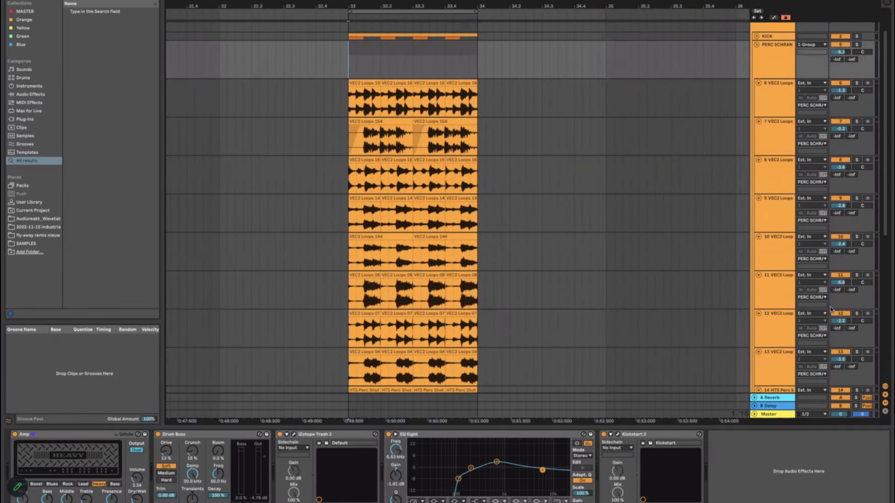
scroll(831, 309, "down", 1)
scroll(841, 365, "down", 3)
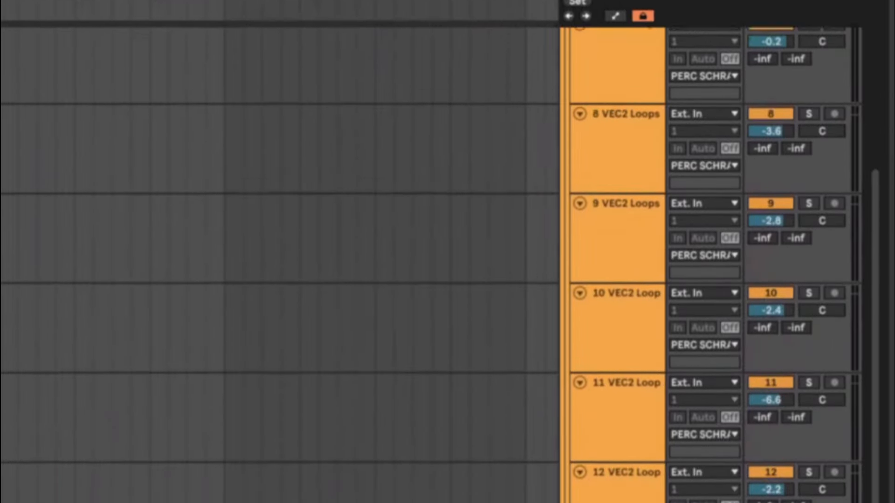
scroll(768, 461, "down", 1)
scroll(768, 460, "up", 3)
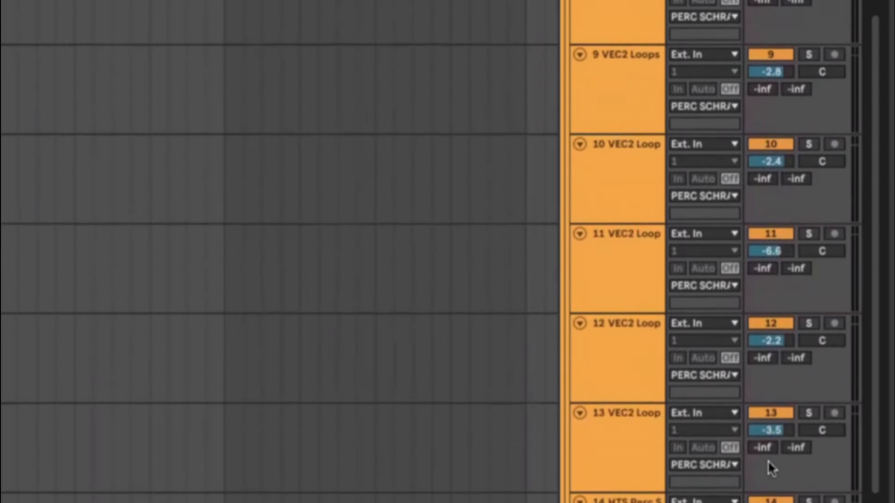
scroll(236, 253, "down", 6)
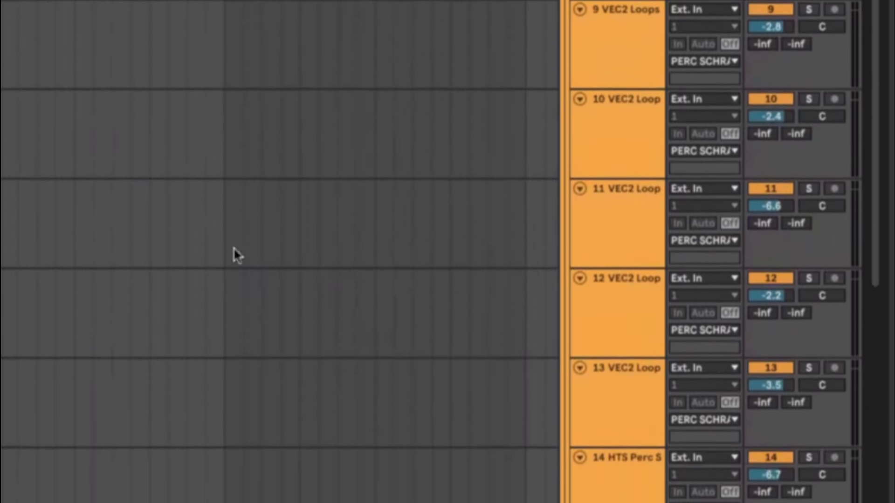
scroll(280, 254, "down", 1)
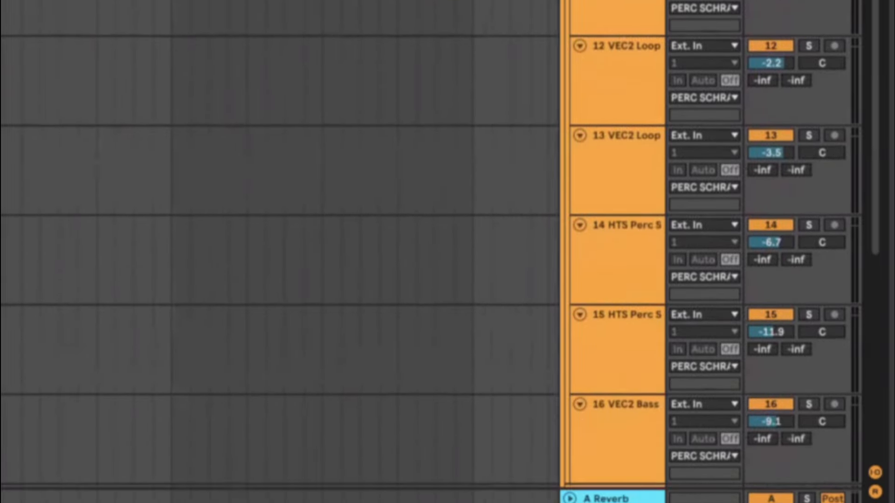
scroll(438, 252, "up", 10)
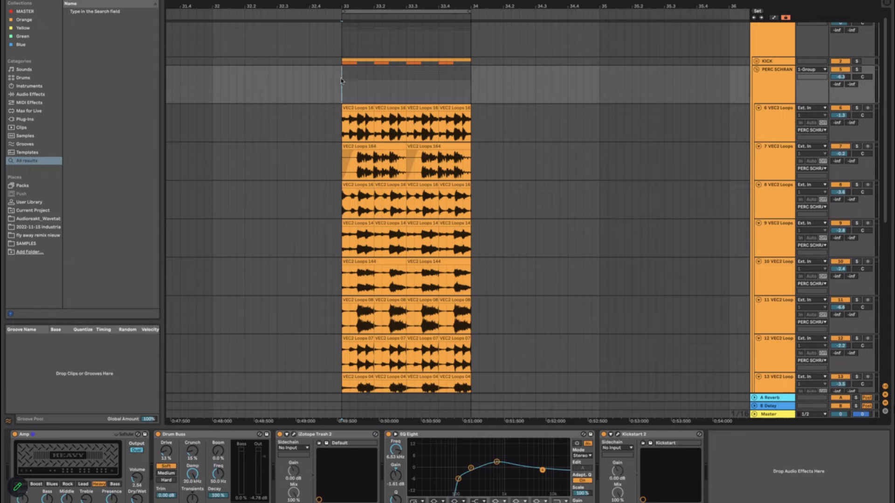
Step: Open Trash 2 on the PERC SCHRANZ group, inspect the distortion curves of the middle and high bands, and close it
left_click(294, 434)
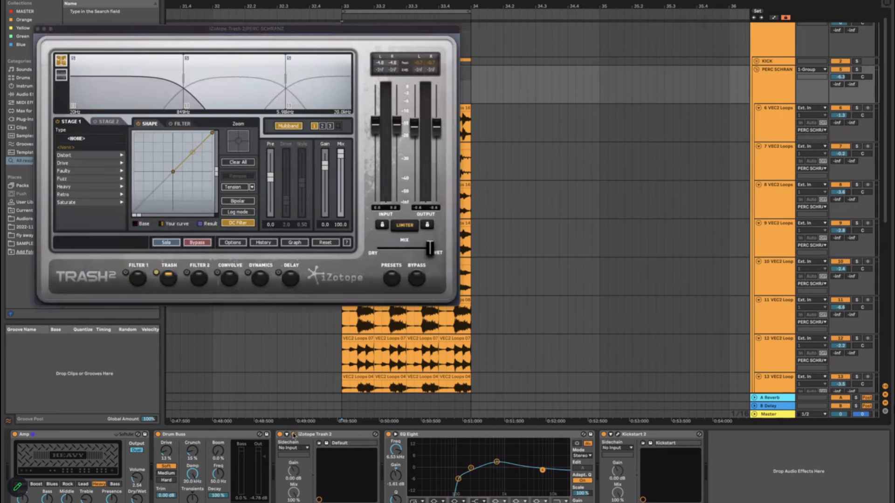
left_click(234, 101)
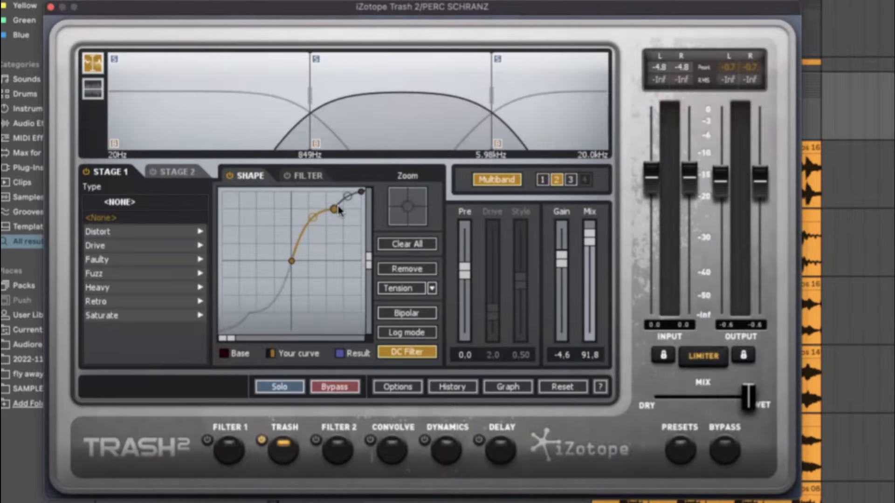
left_click(535, 120)
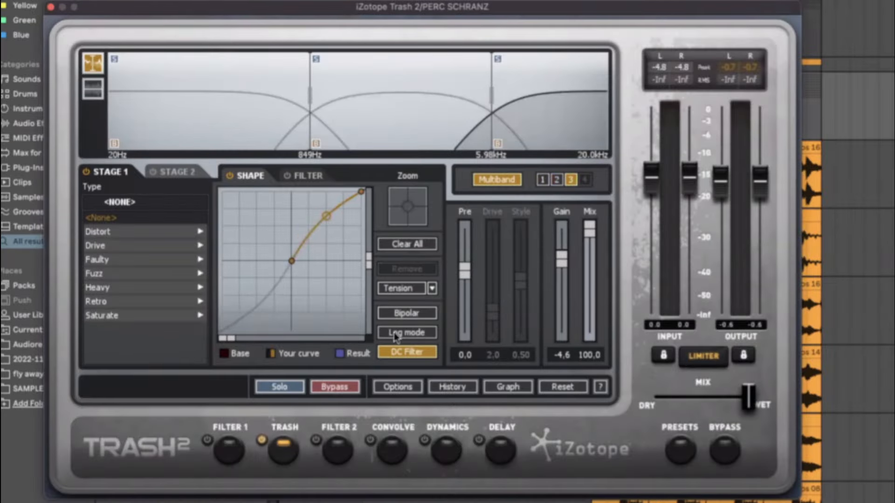
left_click(51, 7)
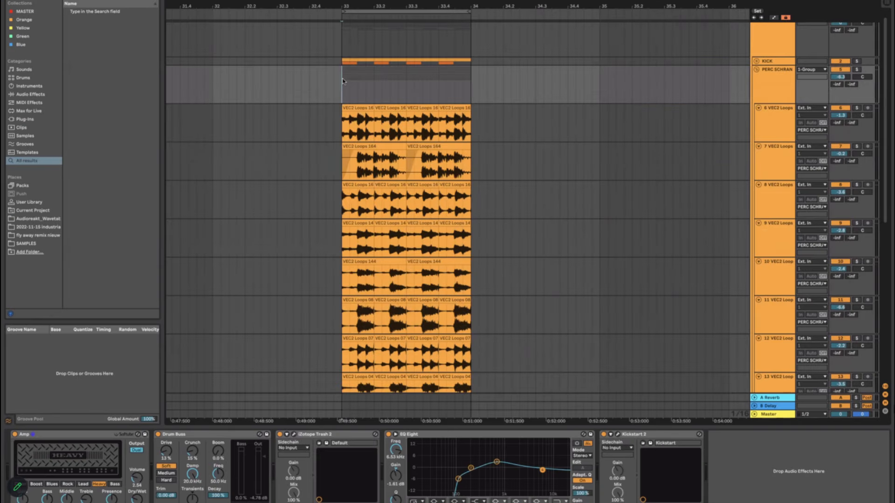
Step: Play the full loop while looking over the percussion and HIGH END tracks, and stop playback
scroll(548, 287, "down", 8)
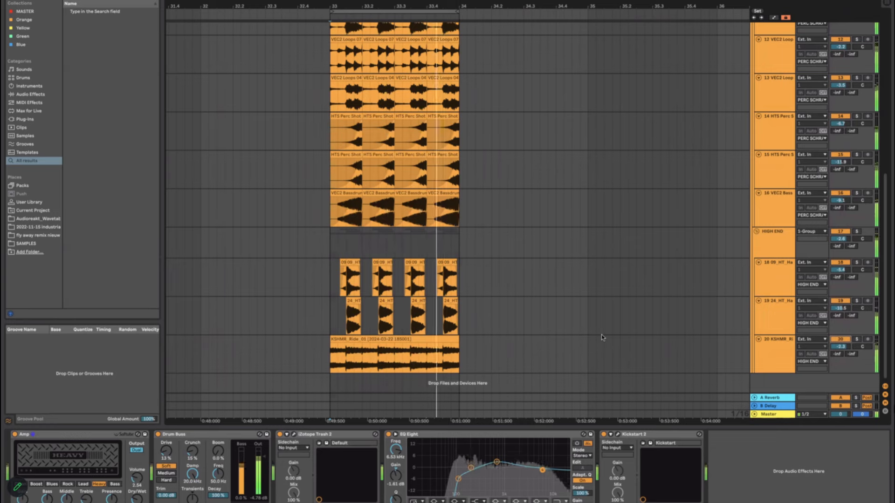
scroll(602, 336, "up", 8)
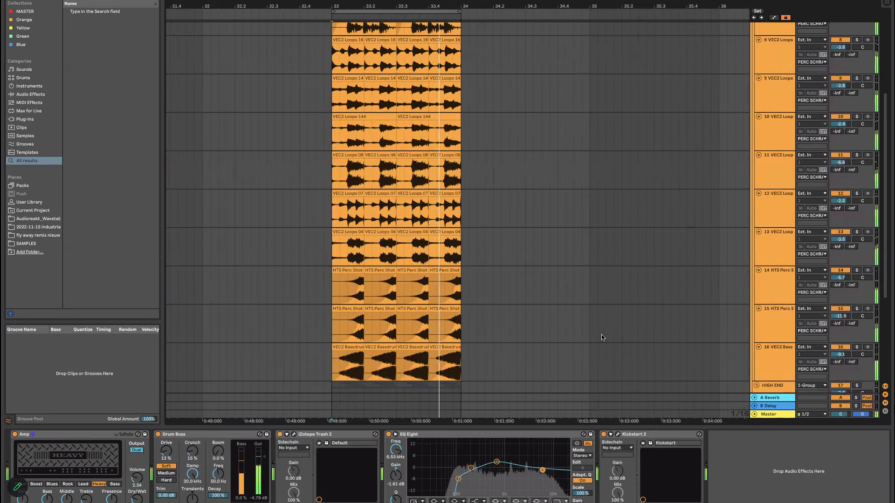
key("space")
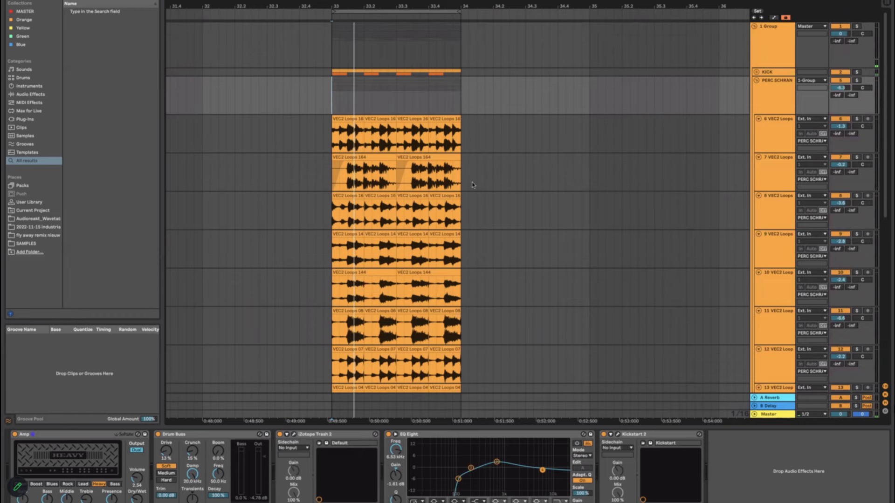
Step: Show the KSHMR ride track's effect chain with Amp, EQ Eight and Pro-Q 3
scroll(473, 185, "down", 8)
left_click(332, 353)
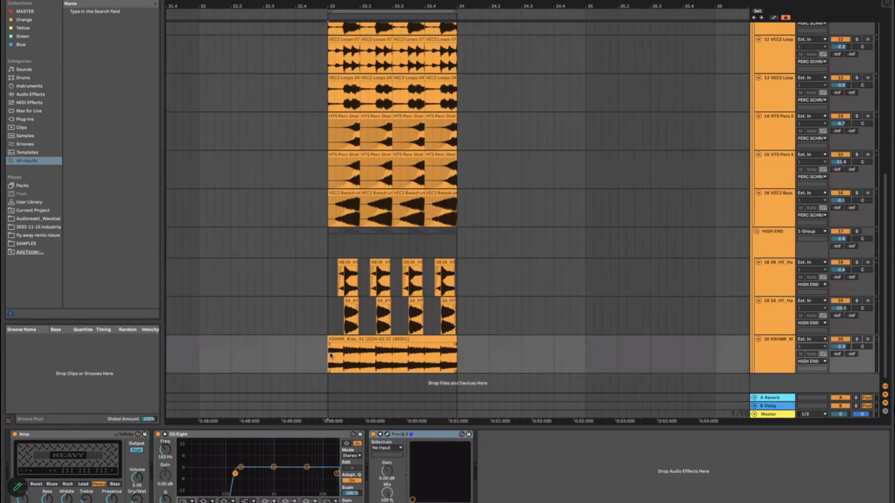
scroll(330, 355, "up", 1)
scroll(330, 355, "up", 8)
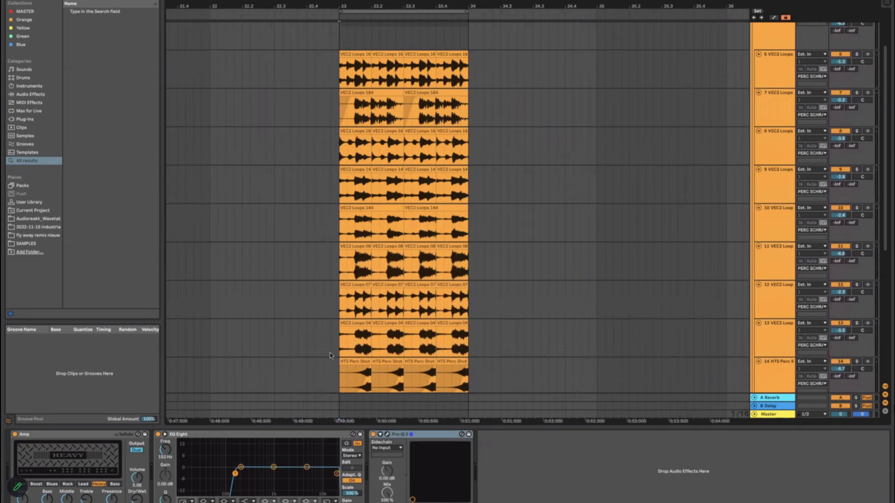
Step: Open Pro-Q 3 on the main drum group, examine its low cut, bell and side bands, and close it
left_click(349, 40)
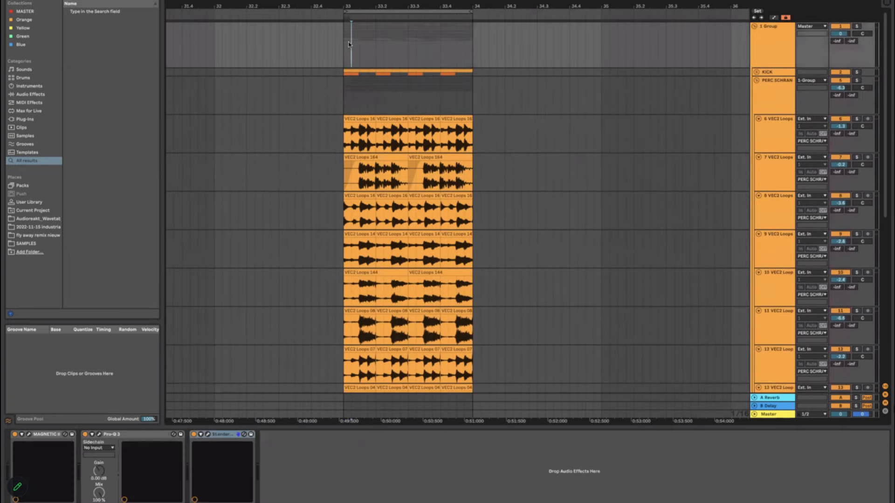
left_click(99, 435)
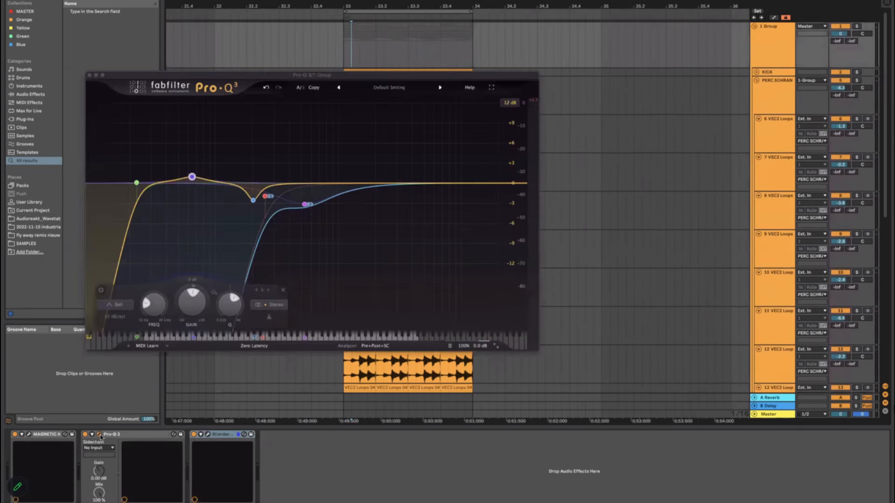
left_click(100, 436)
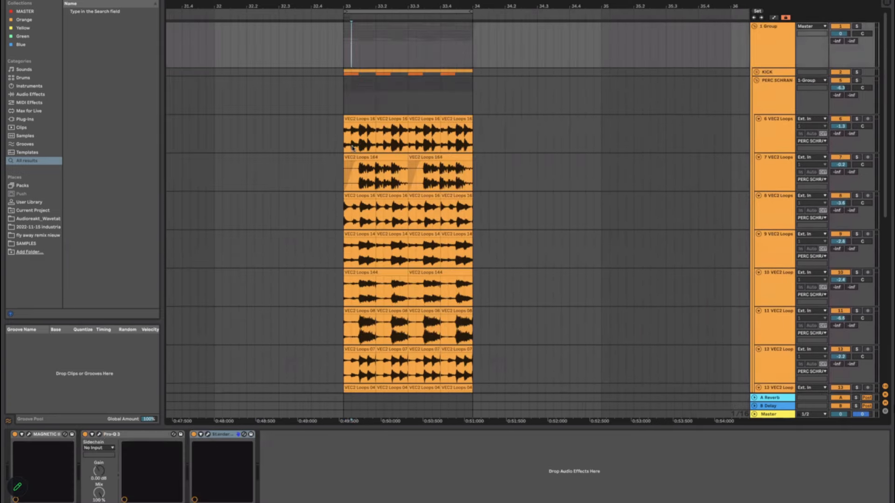
left_click(99, 435)
left_click(99, 436)
left_click(342, 104)
left_click(341, 61)
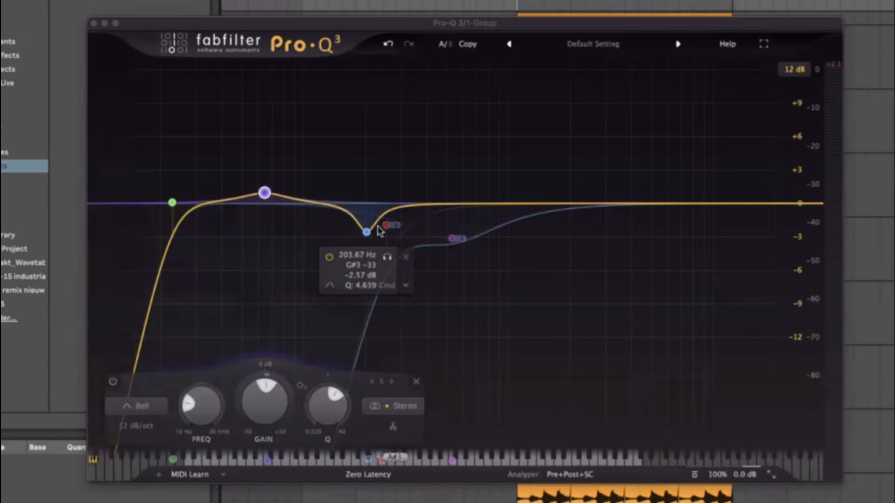
double_click(454, 236)
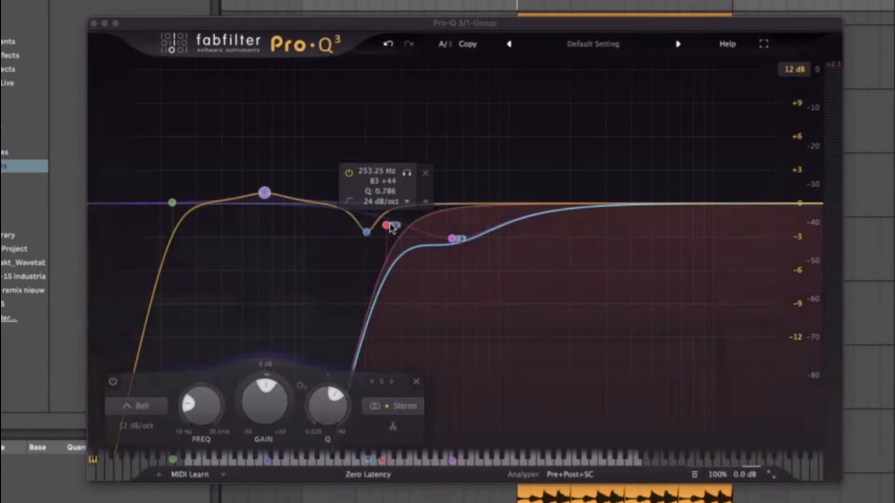
mouse_move(460, 239)
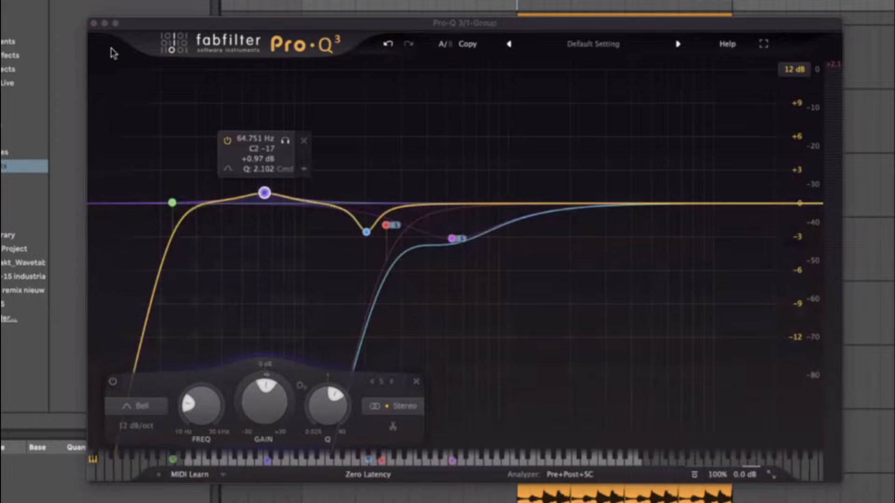
left_click(94, 24)
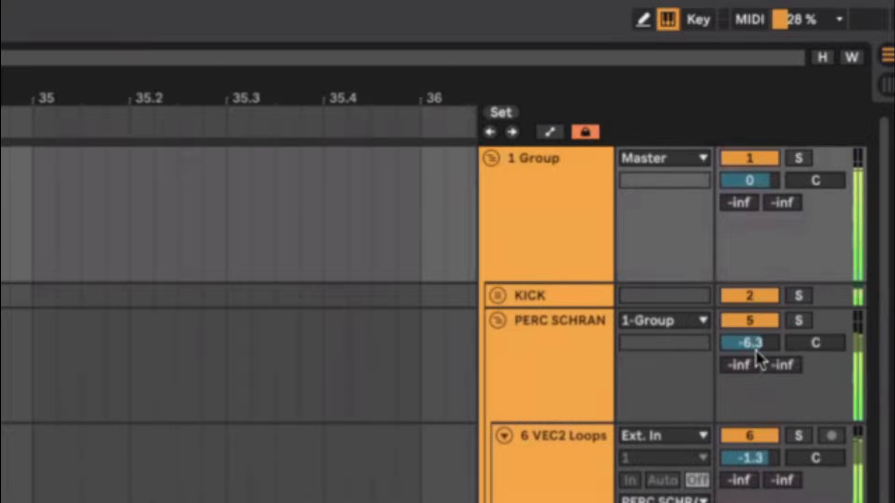
Step: Fine-tune the PERC SCHRANZ group's volume while the loop plays
mouse_move(756, 348)
left_mouse_down()
mouse_move(756, 384)
mouse_move(747, 340)
left_mouse_up()
left_click(747, 341)
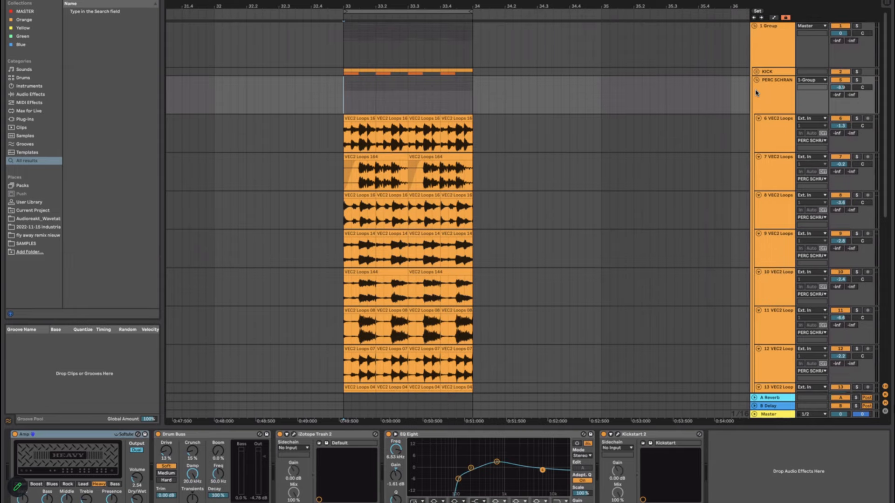
Step: Look over the complete loop's layers from the kick through the schranz percussion to the HIGH END group
scroll(404, 111, "down", 10)
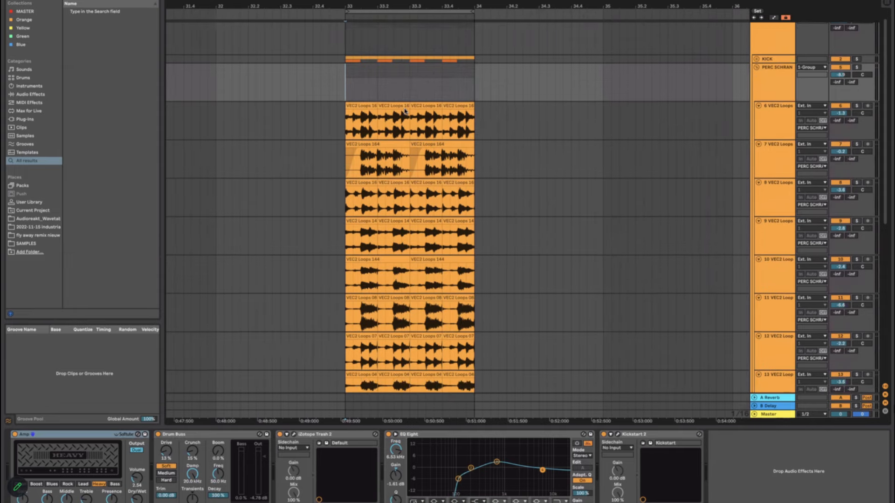
scroll(405, 111, "down", 1)
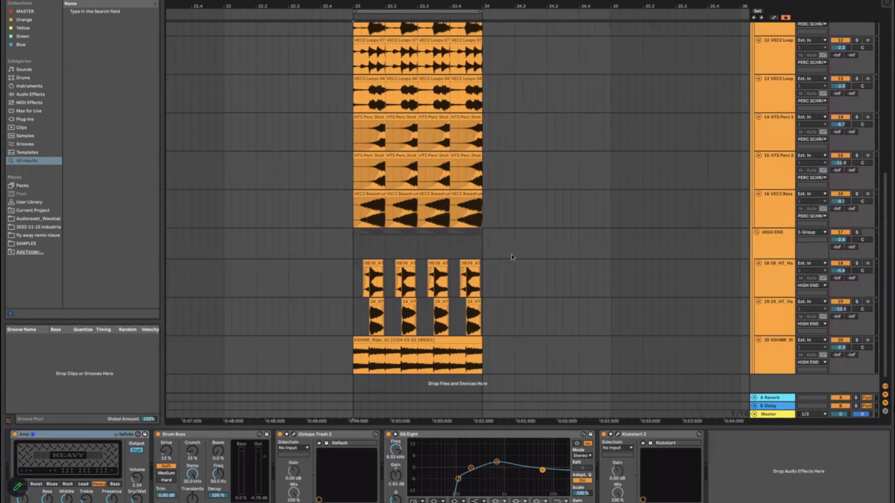
scroll(512, 257, "up", 2)
scroll(481, 244, "up", 10)
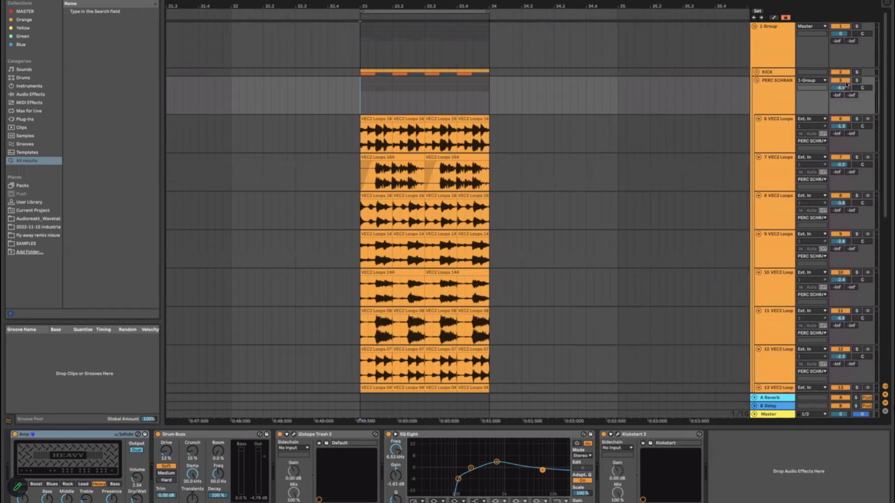
scroll(686, 150, "down", 5)
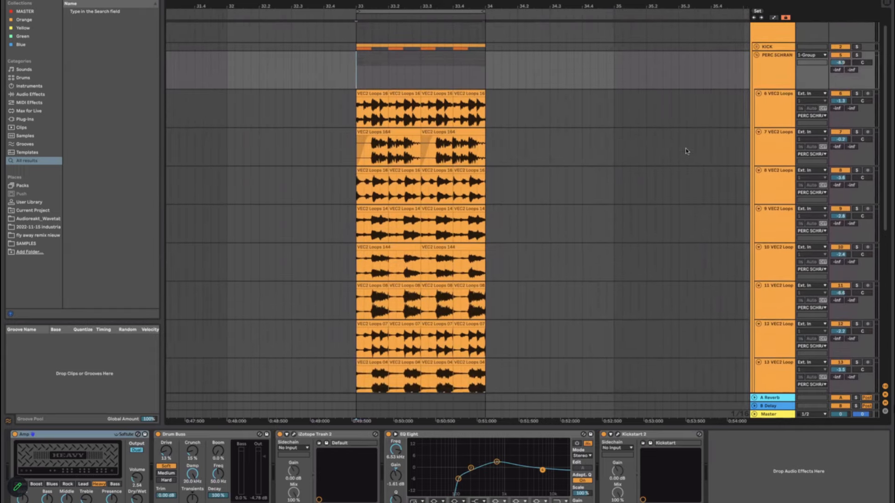
scroll(623, 163, "down", 10)
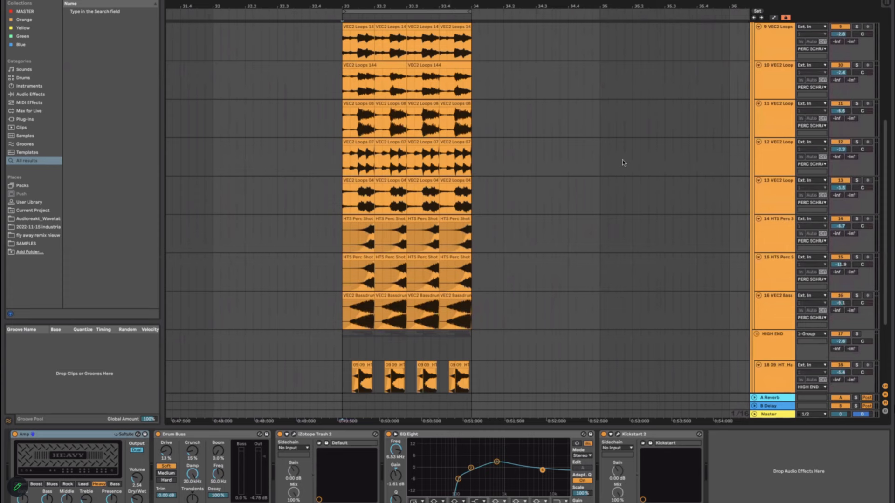
Step: Look over the KSHMR ride track's device chain and the PERC SCHRANZ group's device chain and layers
left_click(782, 355)
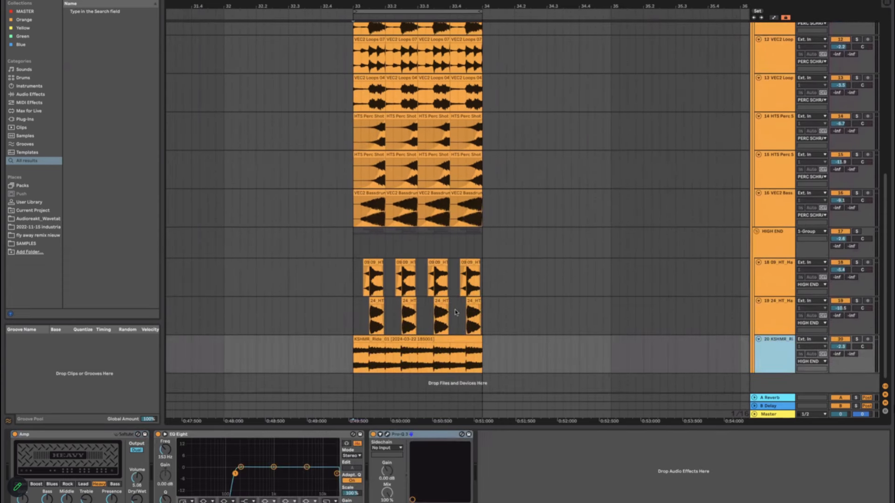
scroll(425, 260, "up", 10)
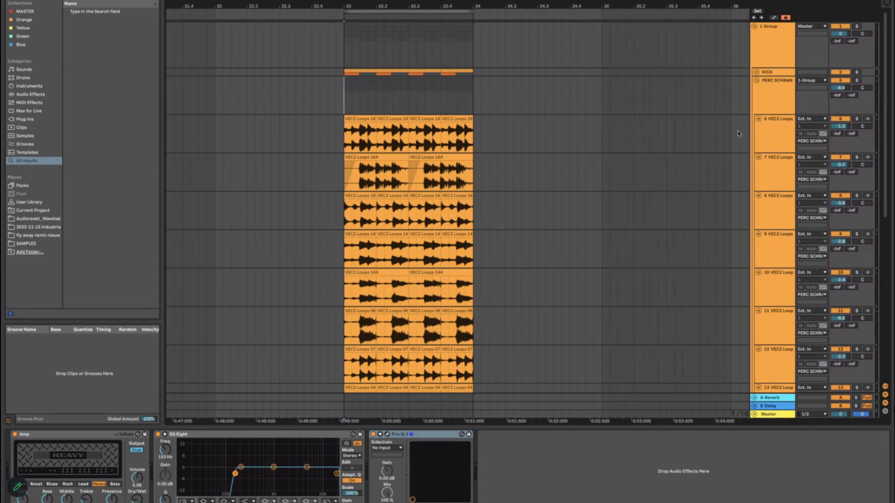
left_click(334, 98)
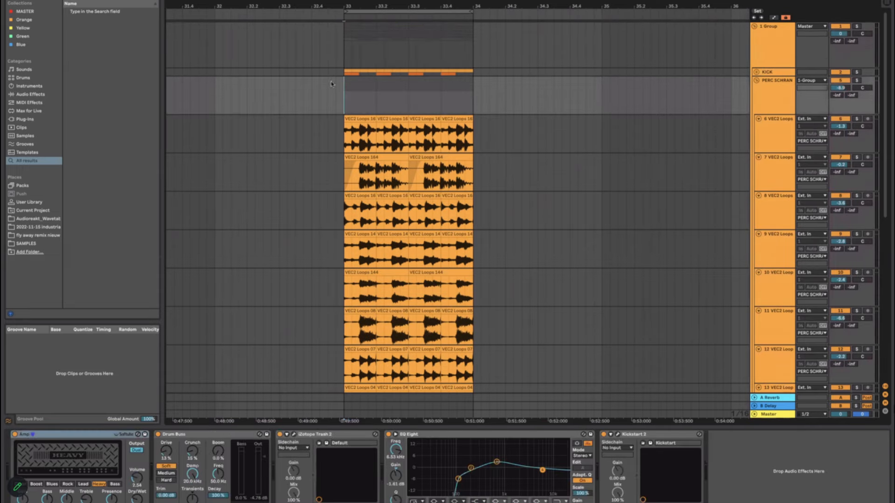
scroll(433, 153, "down", 1)
scroll(434, 153, "up", 1)
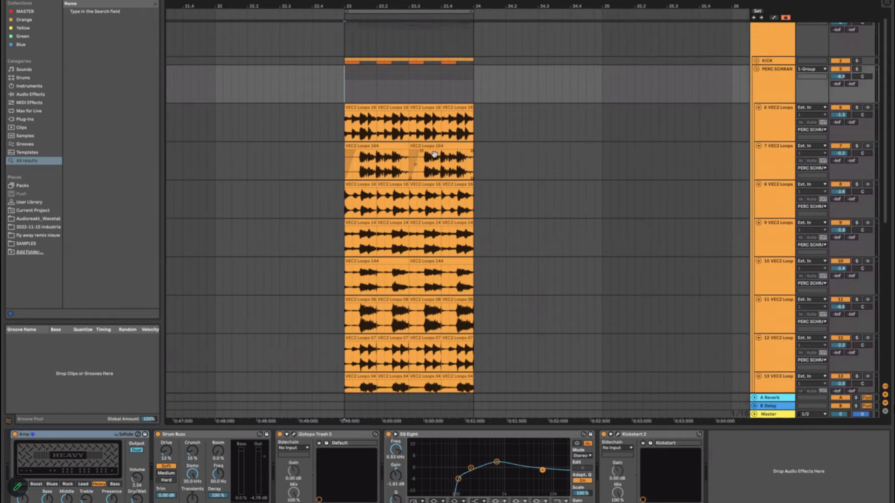
scroll(433, 154, "left", 1)
Step: Fold the PERC SCHRANZ group and unfold the KICK group, leaving the HIGH END tracks visible
left_click(758, 82)
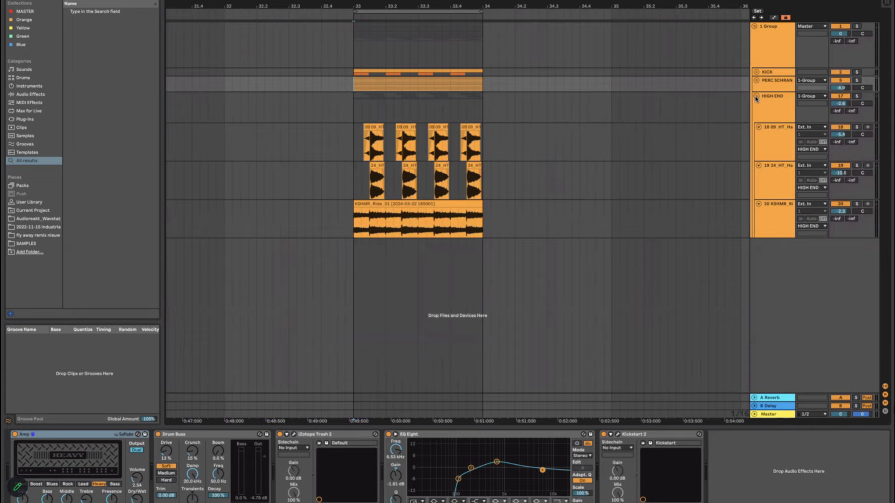
left_click(756, 97)
left_click(756, 97)
left_click(757, 73)
Step: Color the KICK group red and assign that color to its grouped tracks and clips
right_click(773, 74)
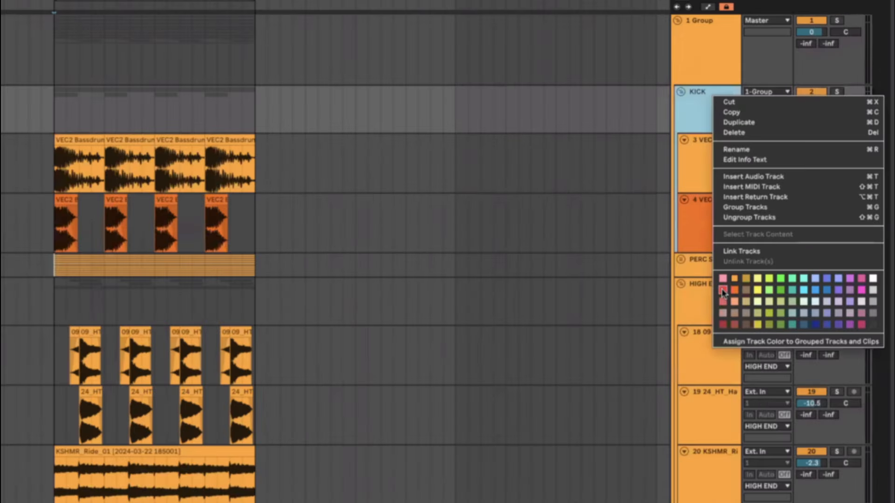
left_click(722, 292)
right_click(697, 114)
left_click(759, 363)
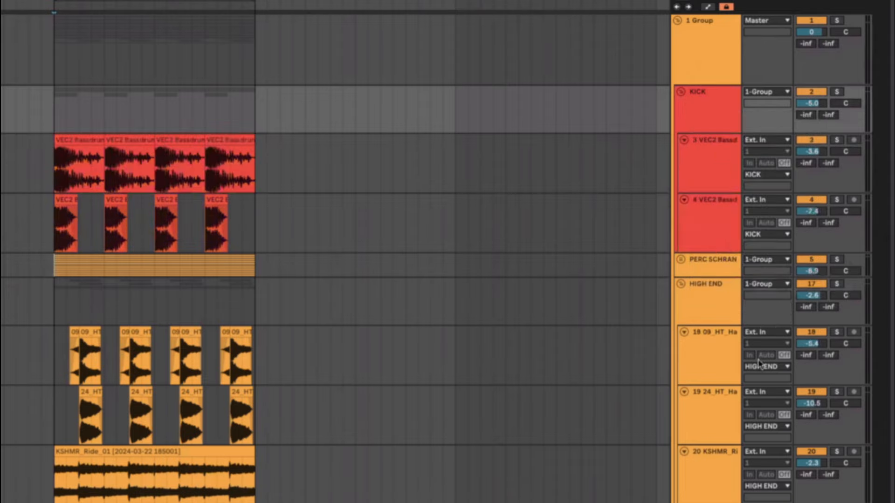
Step: Color the PERC SCHRANZ group dark orange and assign that color to its grouped tracks and clips
right_click(708, 265)
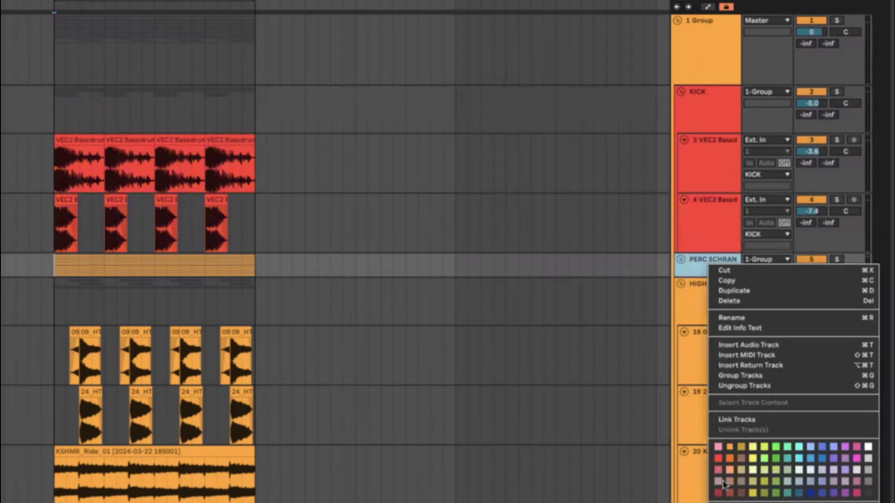
left_click(729, 462)
right_click(702, 280)
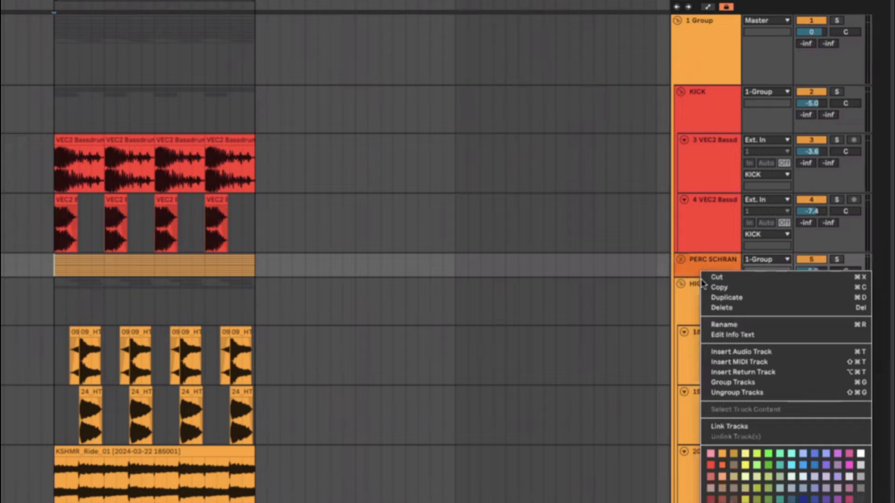
left_click(756, 497)
Step: Color the HIGH END group yellow and assign that color to its grouped tracks and clips
right_click(708, 306)
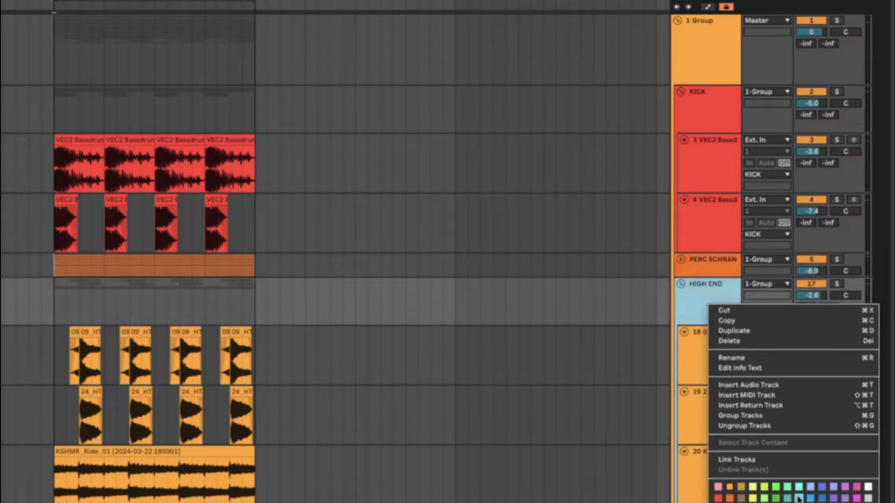
left_click(754, 498)
right_click(700, 318)
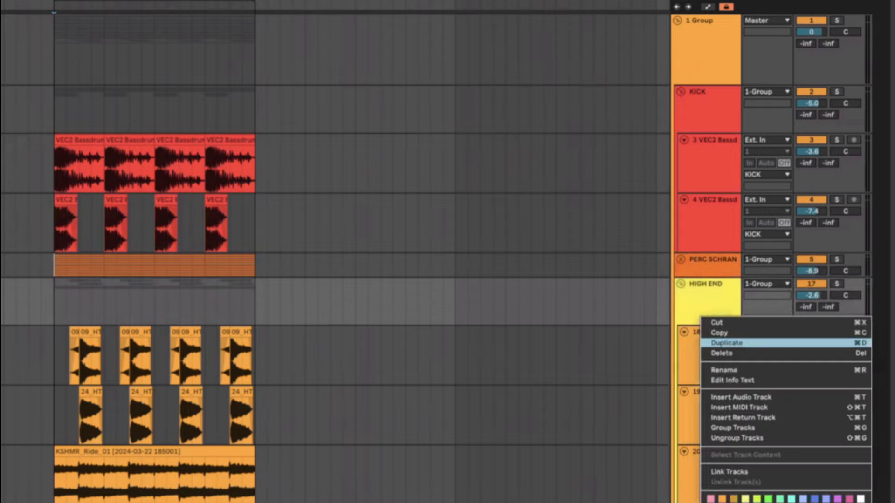
left_click(746, 498)
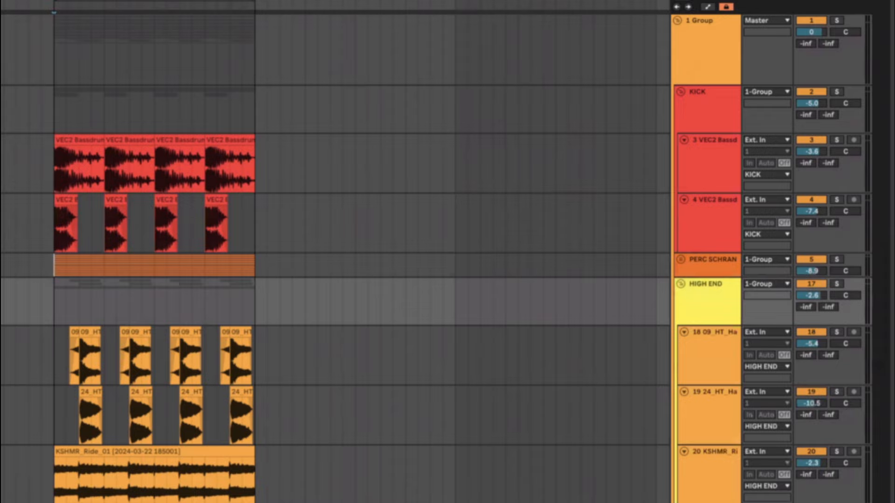
Step: Fold the HIGH END and KICK groups and play the drum loop from bar 33
left_click(680, 285)
left_click(681, 92)
left_click(701, 56)
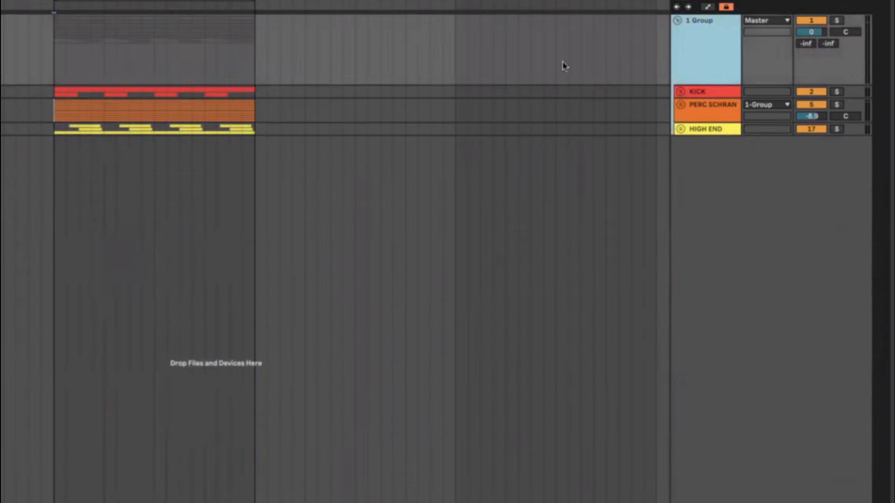
left_click(56, 54)
key("space")
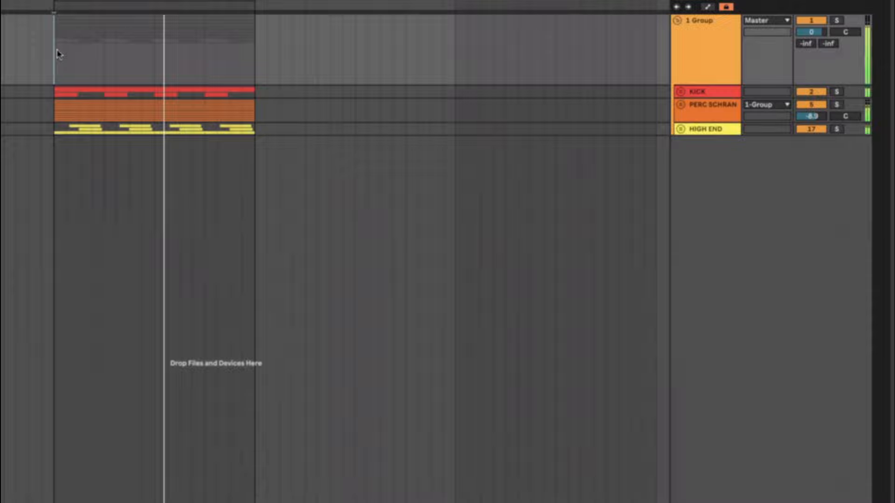
Step: Duplicate the one-bar loop across all groups seven times to fill bars 33 to 41, and return the cursor to bar 33
left_click_drag(88, 54, 258, 131)
scroll(259, 131, "down", 3)
key("super+d")
key("super+d")
key("super+d")
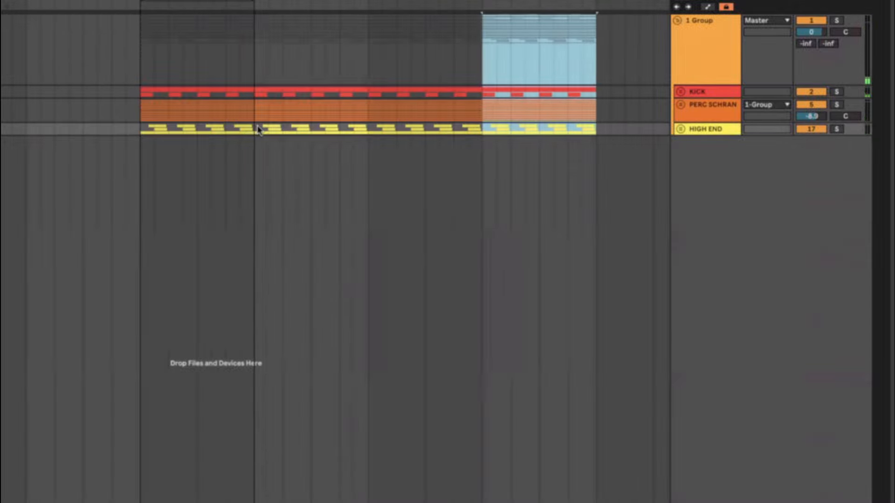
scroll(258, 131, "down", 3)
key("super+d")
key("super+d")
key("super+d")
key("super+d")
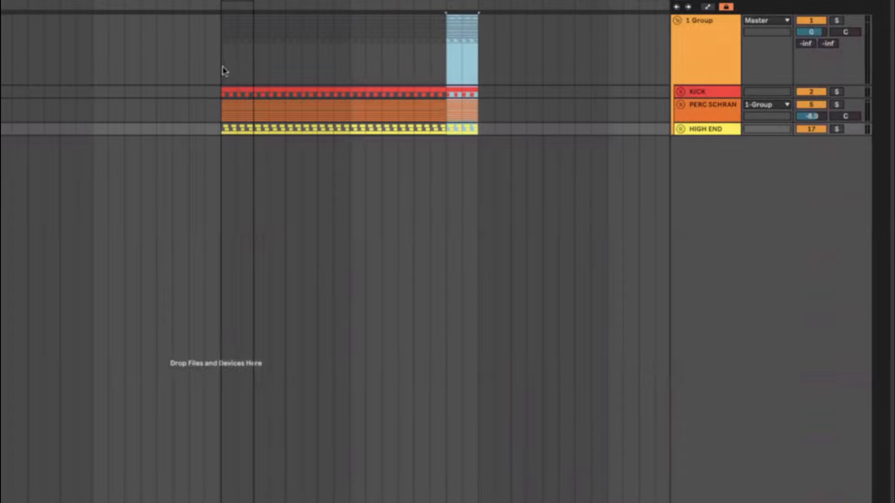
left_click(222, 71)
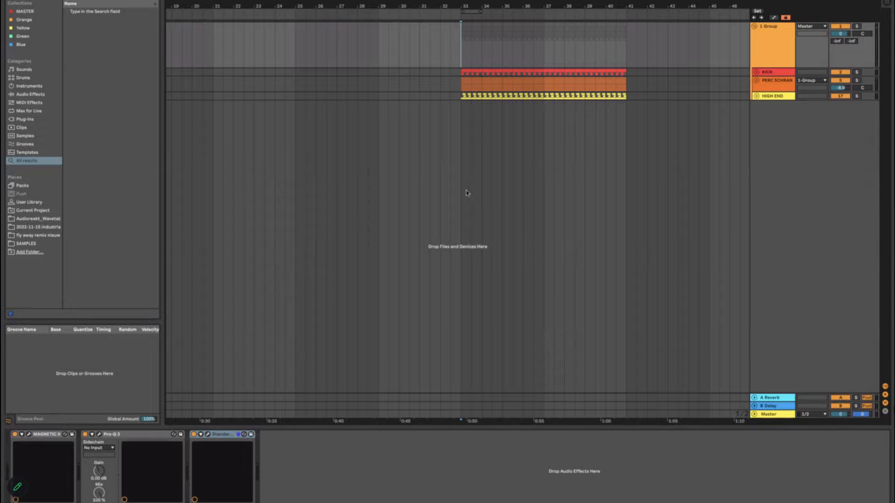
Step: Low-cut the EDV2_MA_FLOOR_BOOTY vocal just below 100 Hz in EQ Eight and delete the clip's silent tail after bar 26
scroll(467, 193, "right", 2)
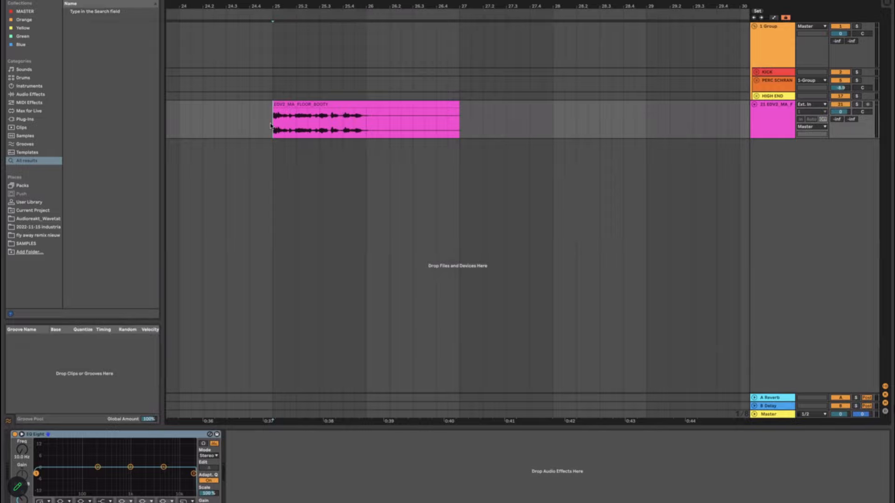
key("space")
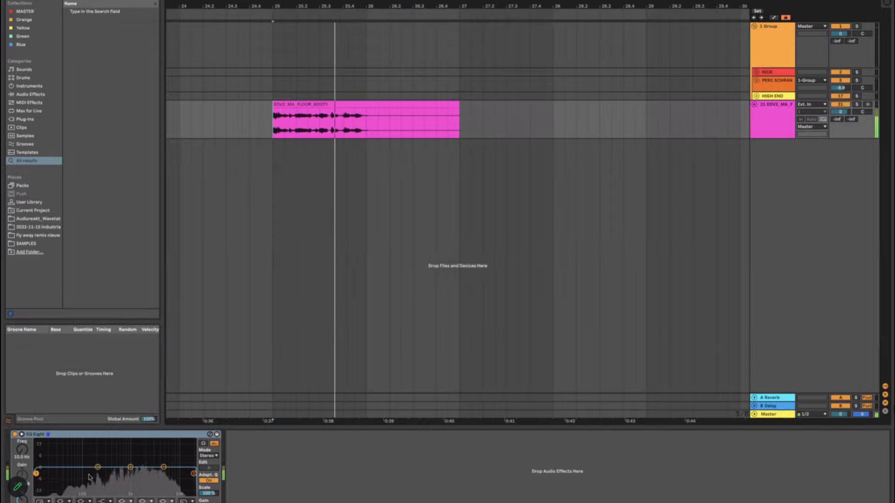
left_click_drag(37, 476, 82, 476)
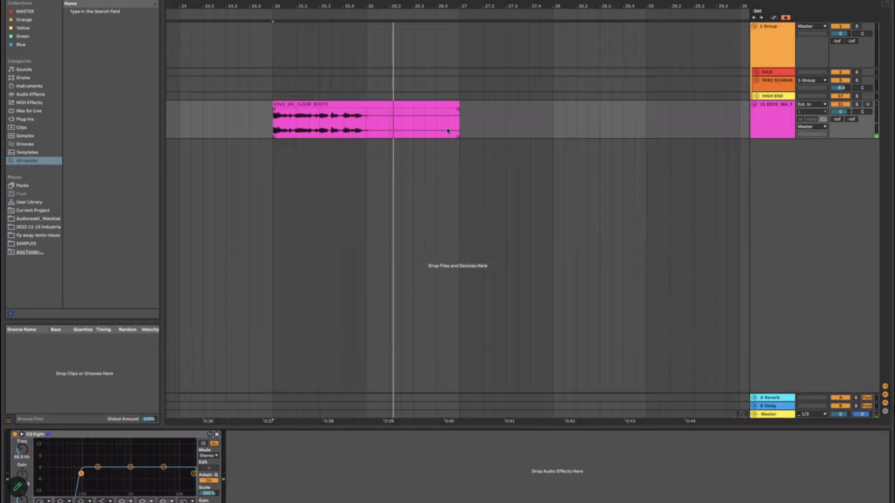
key("space")
left_click_drag(367, 130, 565, 120)
key("Delete")
Step: Set the vocal clip's warp mode to Complex Pro, transpose it up 4 semitones and play it back
left_click(311, 105)
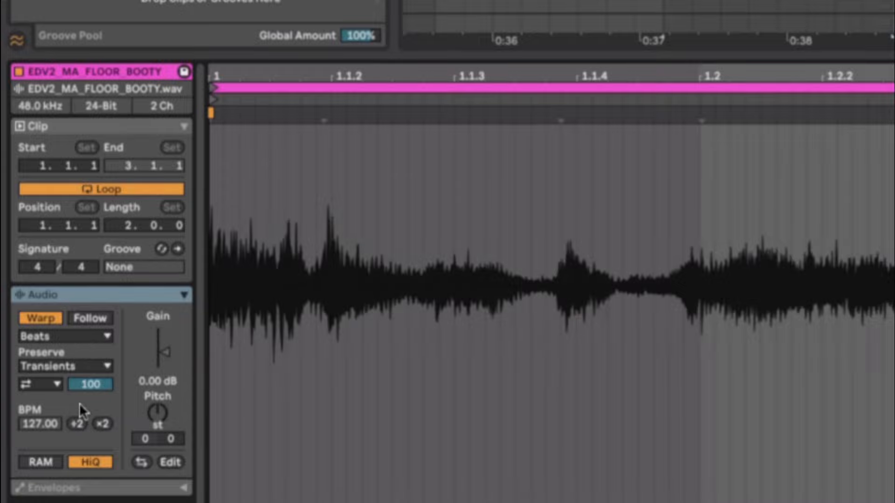
left_click(86, 335)
left_click(77, 434)
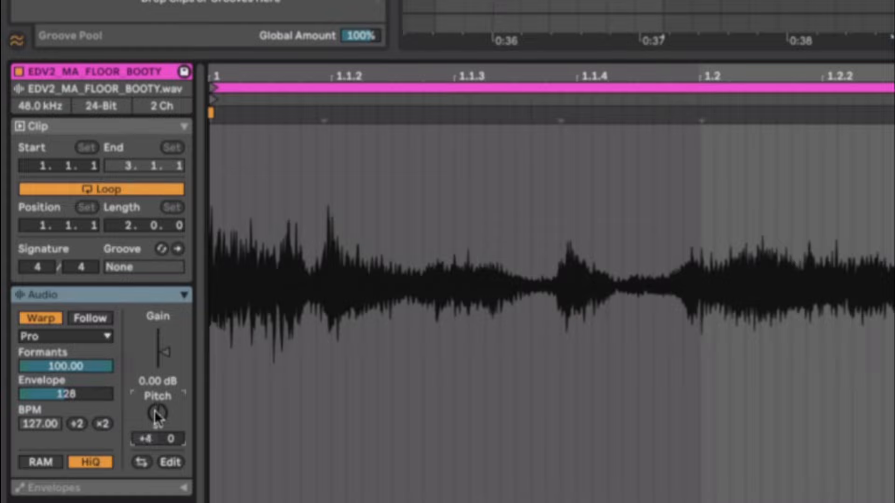
key("Up")
key("space")
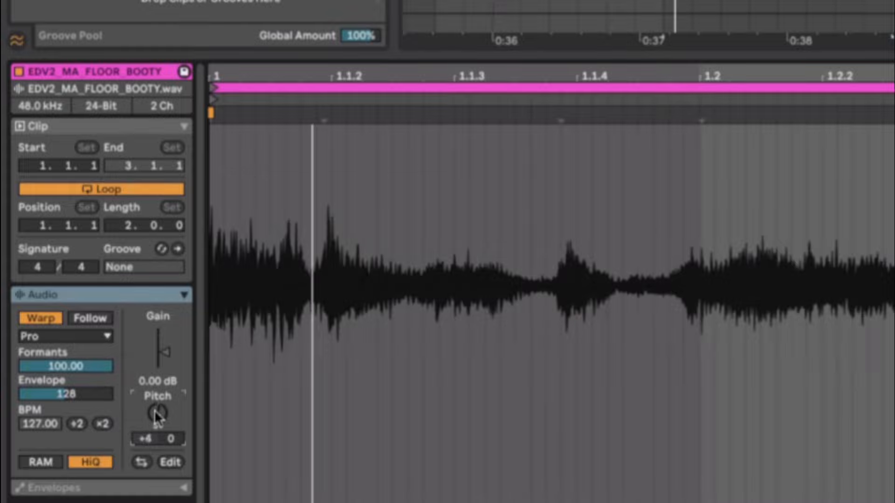
Step: Set the vocal clip's formants to 0 and raise its gain to 3.31 dB
left_click_drag(91, 366, 92, 401)
left_click(156, 415)
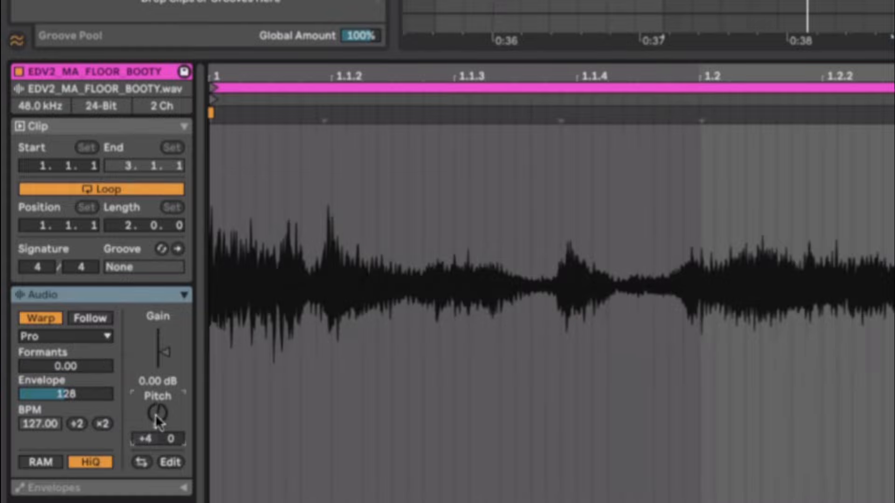
left_click_drag(164, 351, 165, 333)
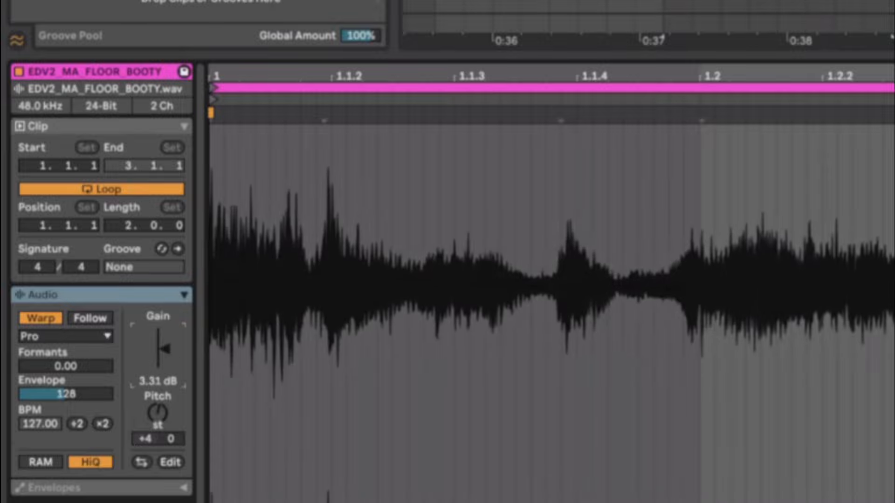
Step: Raise the vocal's EQ Eight low cut slightly above 100 Hz and boost band 3 by 2.36 dB at 2.15 kHz
key("shift+Tab")
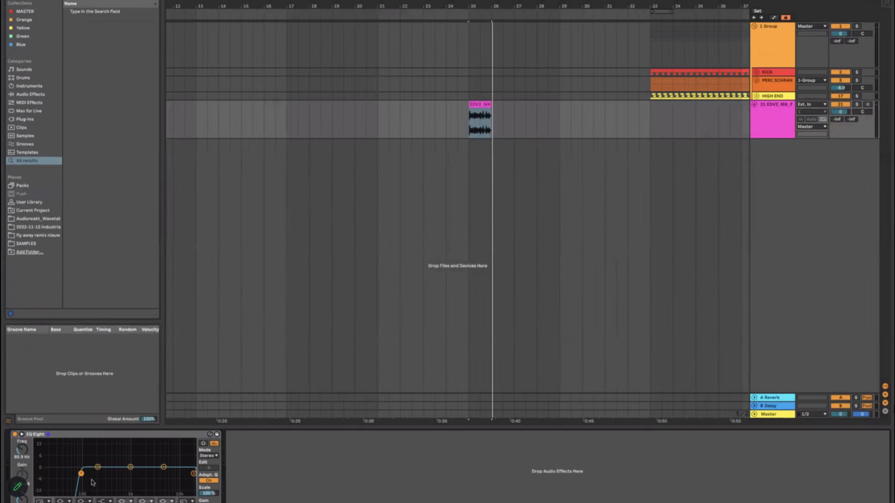
key("space")
left_click_drag(82, 475, 146, 463)
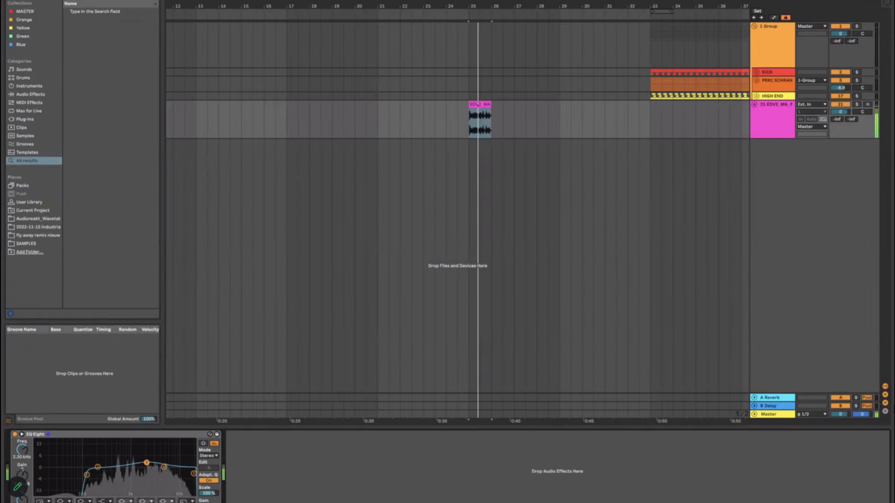
key("space")
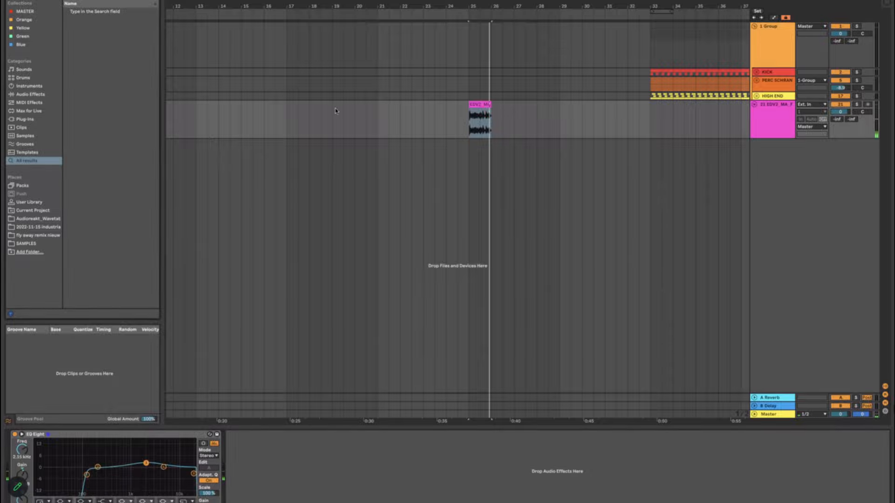
Step: Add Glue Compressor before the vocal's EQ Eight with a -14.3 dB threshold and 4.44 dB makeup gain
type("glue")
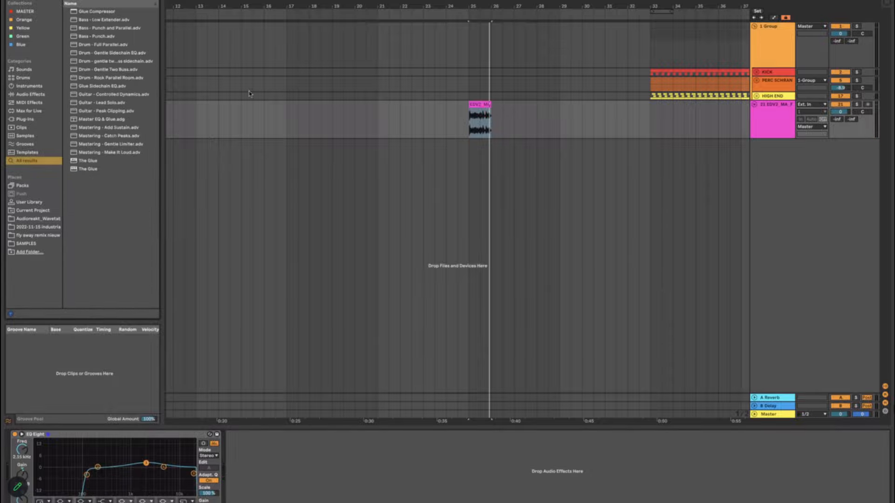
double_click(132, 12)
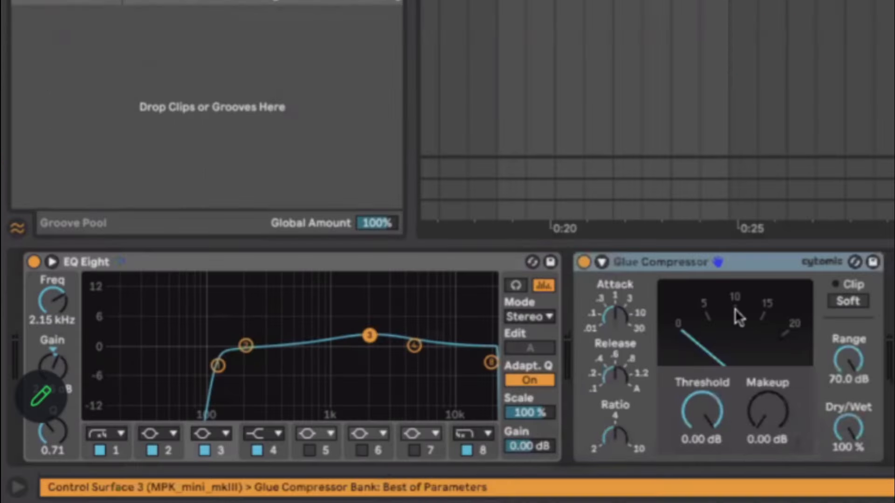
left_click_drag(720, 267, 28, 289)
key("space")
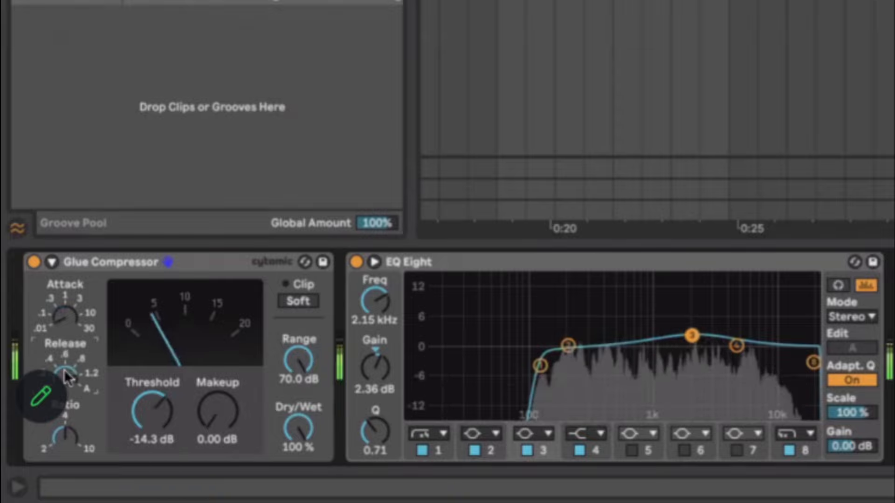
left_click_drag(205, 414, 205, 397)
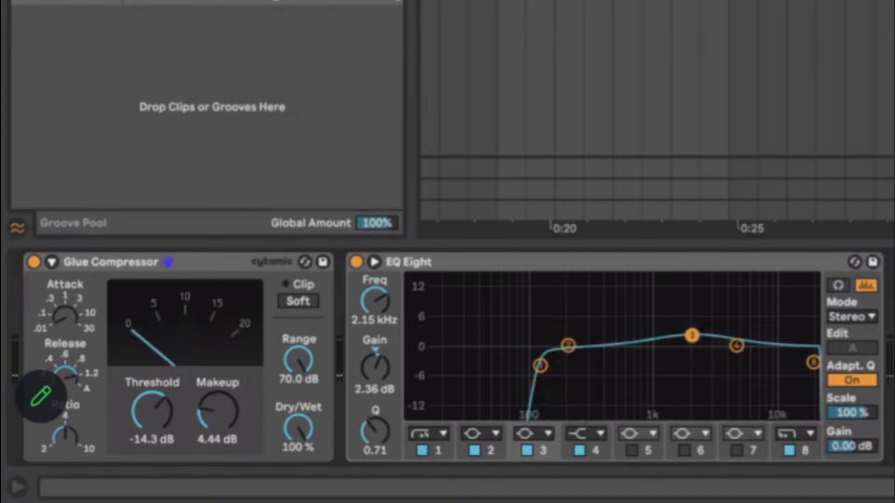
Step: Insert a Saturator between Glue Compressor and EQ Eight and set its curve to Medium Curve
left_click_drag(329, 254, 341, 282)
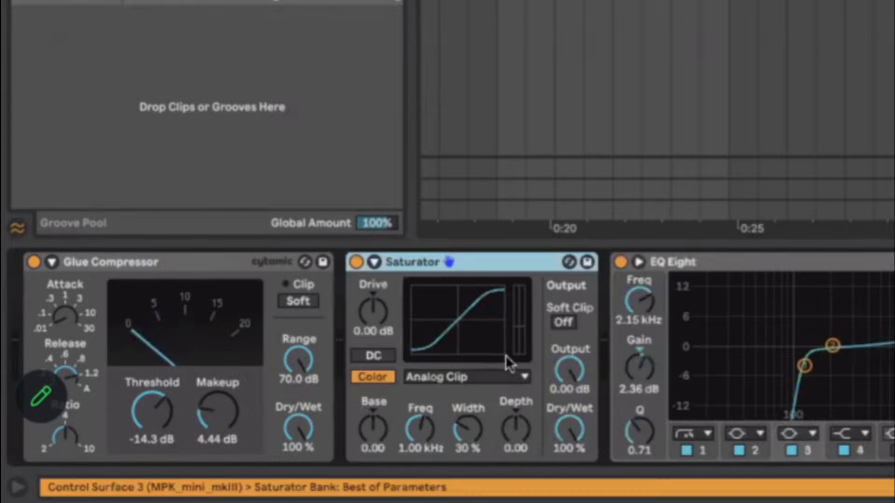
left_click(438, 377)
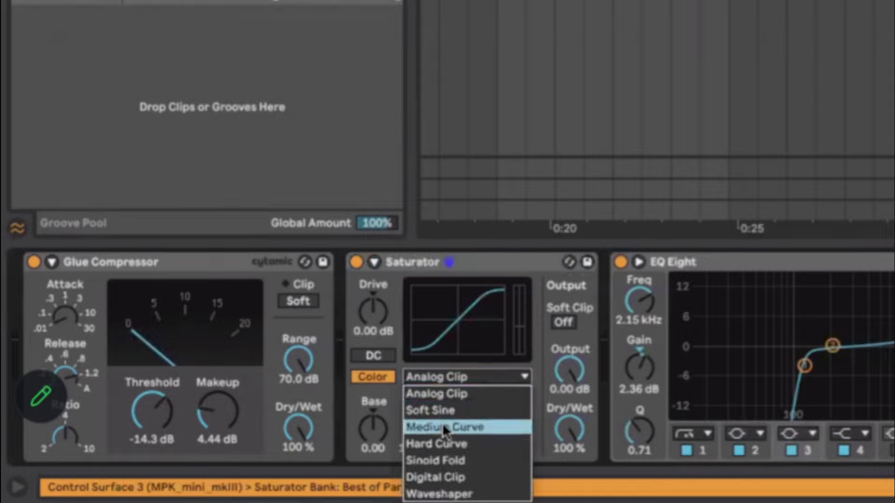
left_click(443, 426)
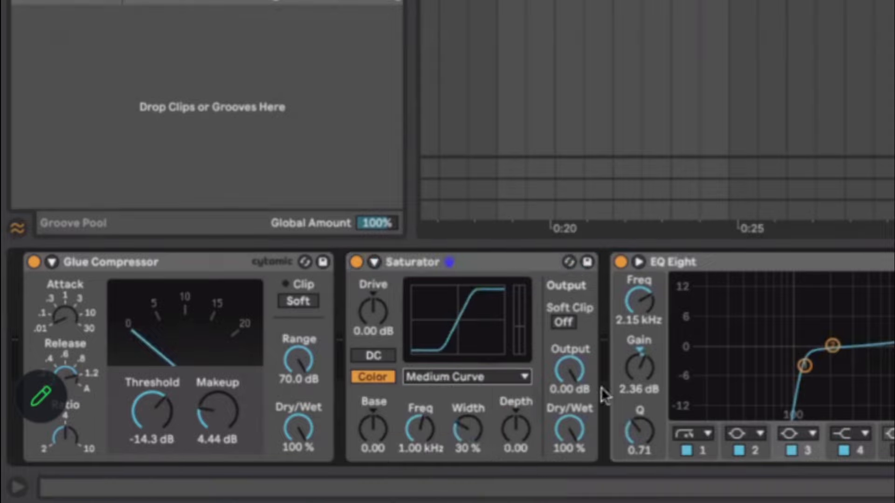
Step: Set the vocal's Saturator to 4.00 dB drive and -7.14 dB output, and raise the EQ Eight low cut to 129 Hz
mouse_move(571, 371)
left_mouse_down()
mouse_move(571, 391)
mouse_move(571, 380)
left_mouse_up()
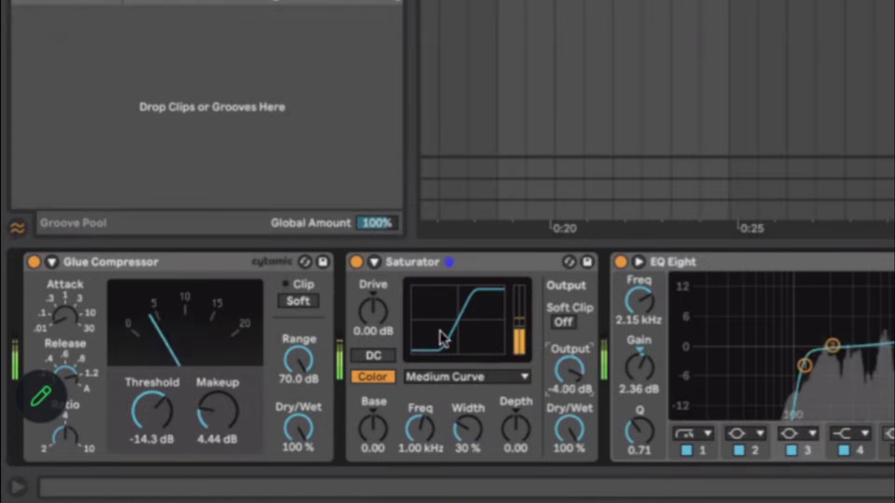
left_click_drag(379, 316, 380, 303)
left_click_drag(568, 368, 568, 382)
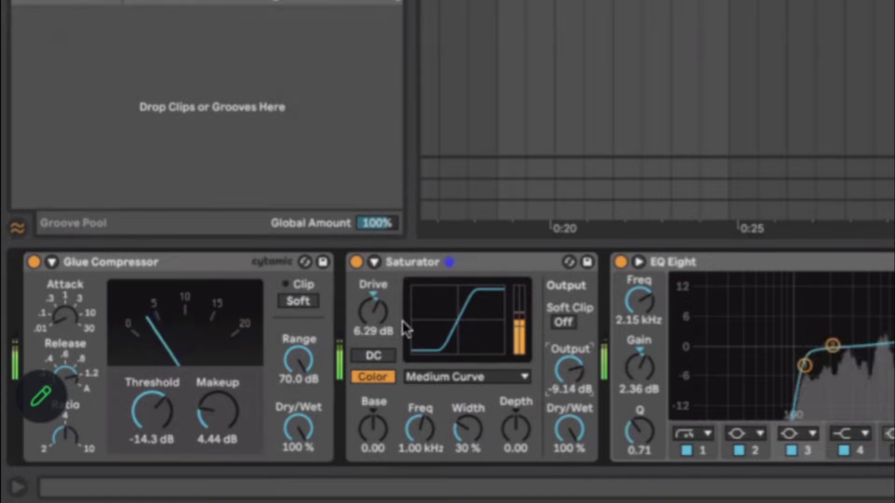
left_click_drag(379, 321, 379, 326)
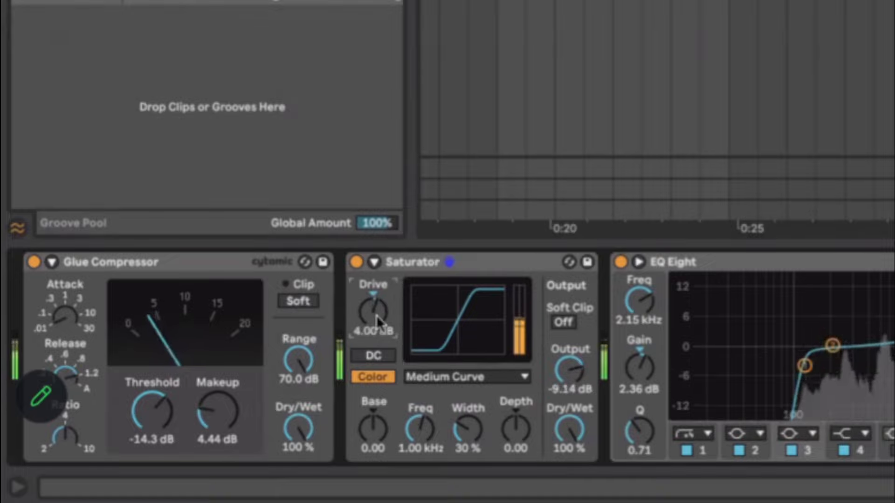
left_click_drag(568, 369, 568, 364)
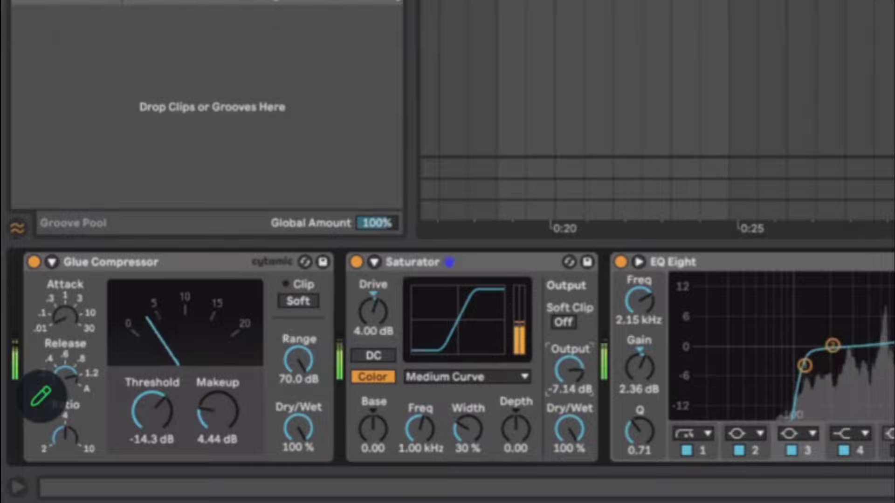
left_click(804, 366)
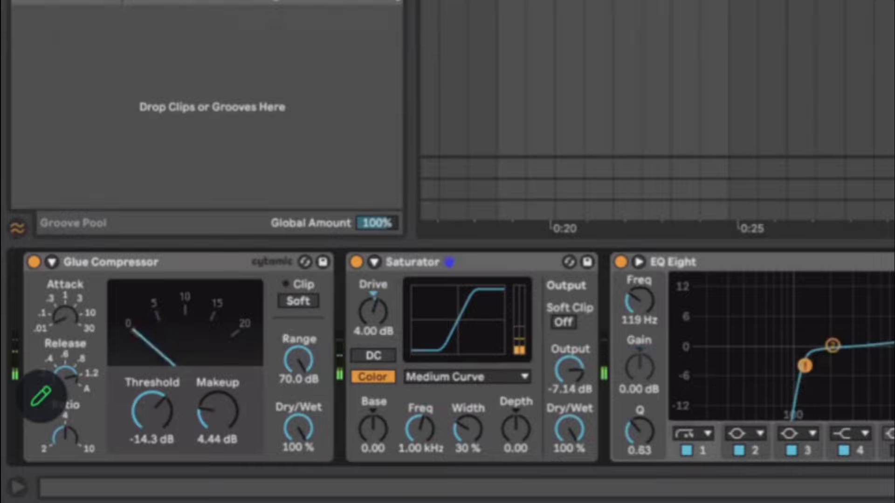
left_click_drag(804, 366, 809, 366)
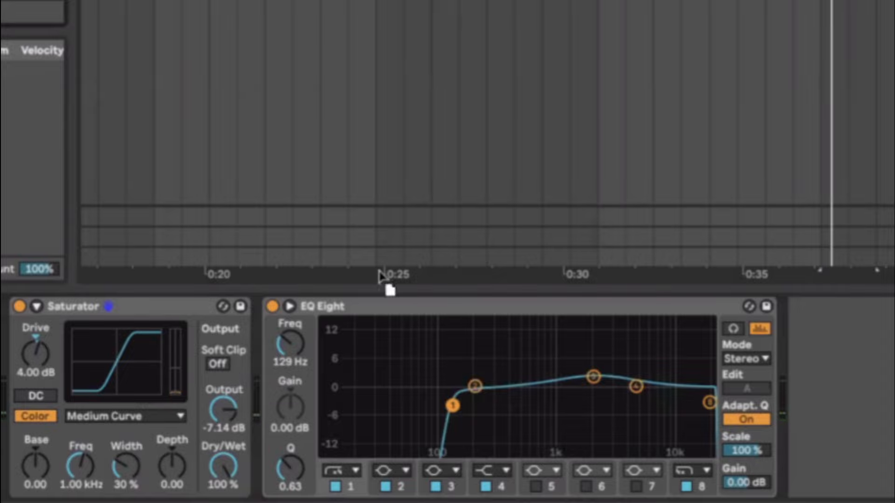
Step: Insert a Reverb between Saturator and EQ Eight with 814 ms decay, size 48.74 and 26% dry/wet
left_click_drag(385, 286, 267, 389)
left_click_drag(776, 466, 776, 487)
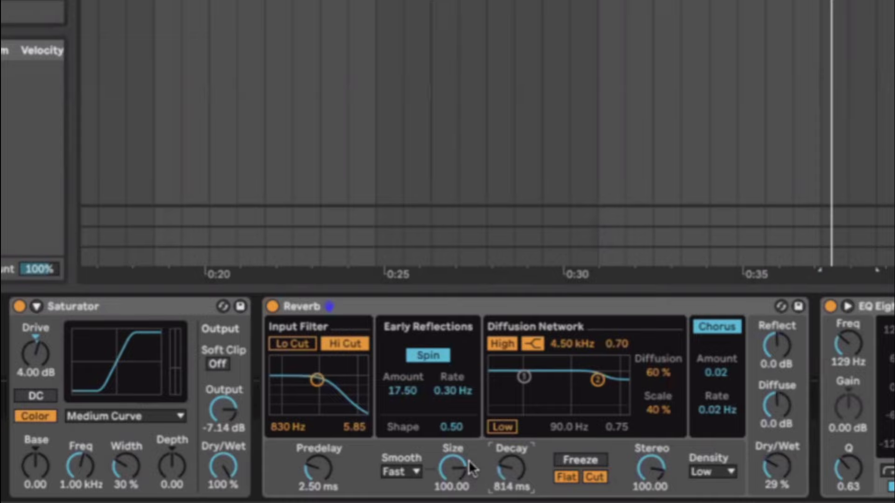
left_click_drag(457, 468, 457, 479)
key("space")
left_click(775, 459)
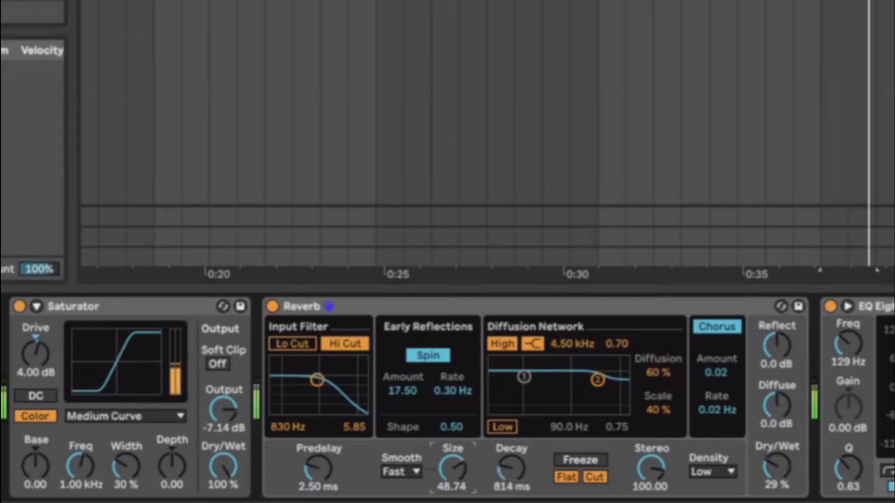
left_click_drag(776, 459, 776, 463)
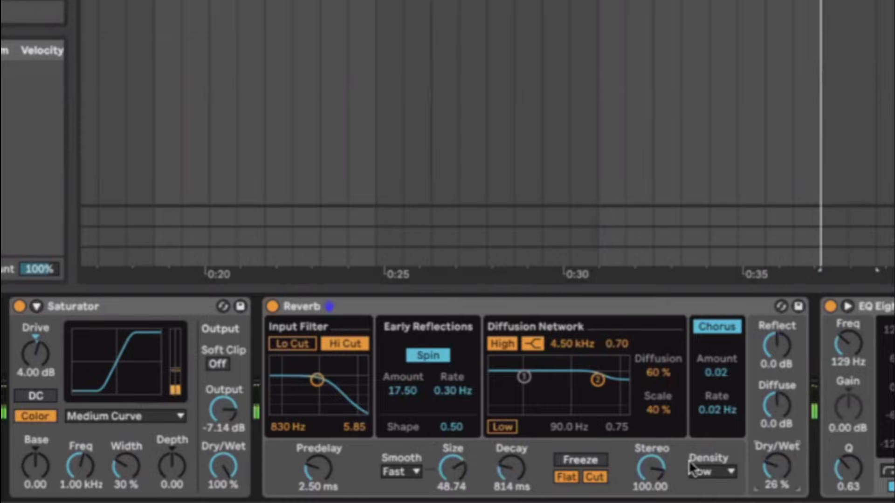
Step: Enable the Reverb's Lo Cut input filter and set the filter to 1.23 kHz with a width of 6.77
left_click(293, 344)
left_click_drag(317, 380, 322, 374)
left_click(412, 306)
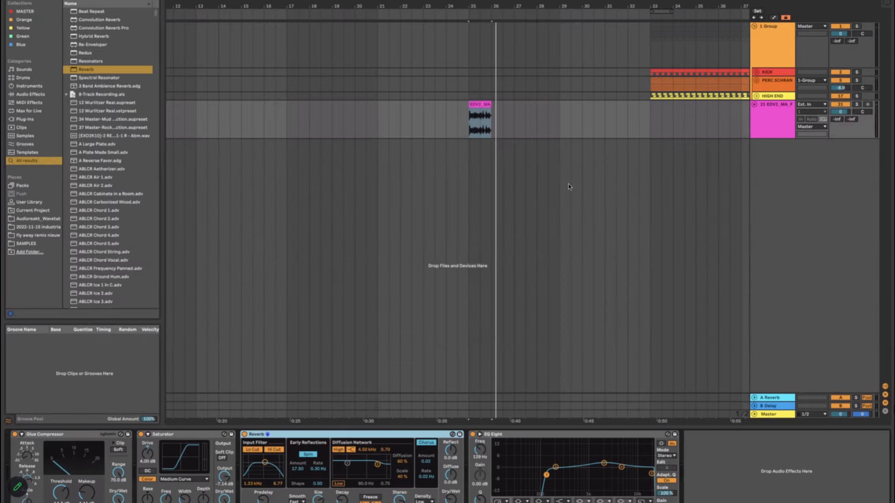
Step: Play back the processed vocal clip and add a new audio track below the vocal track
scroll(568, 183, "right", 5)
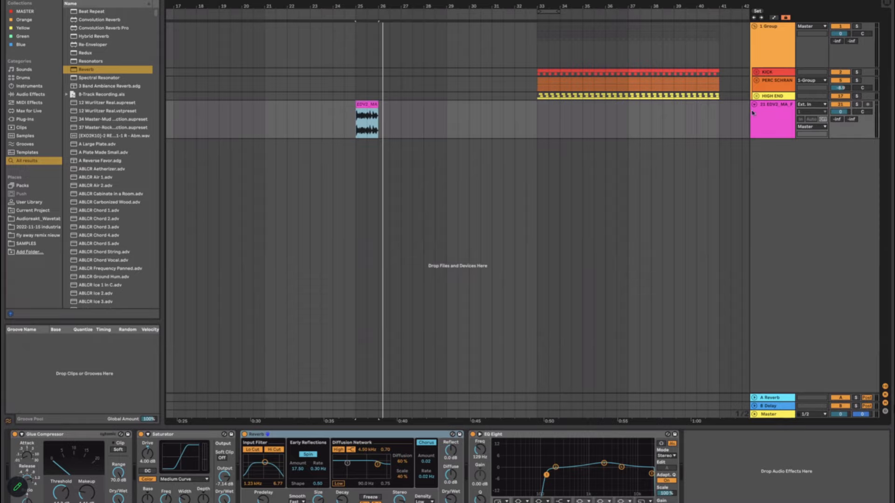
key("space")
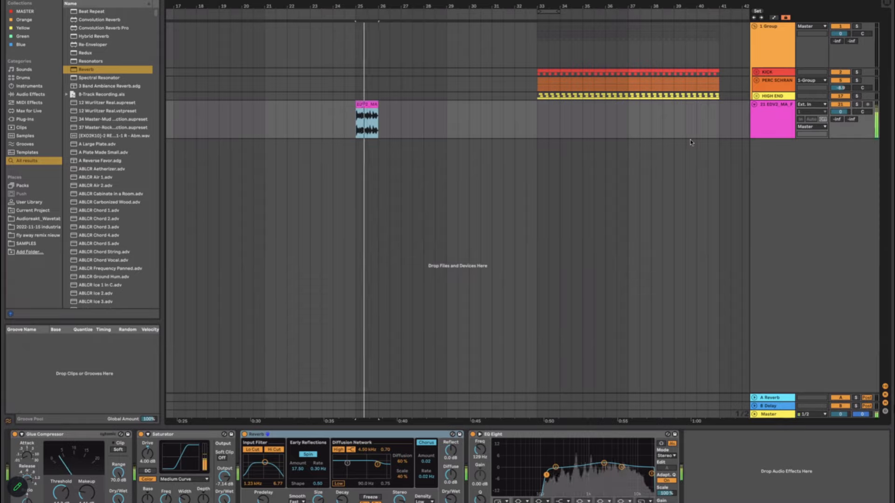
left_click_drag(353, 123, 373, 123)
left_click(366, 124)
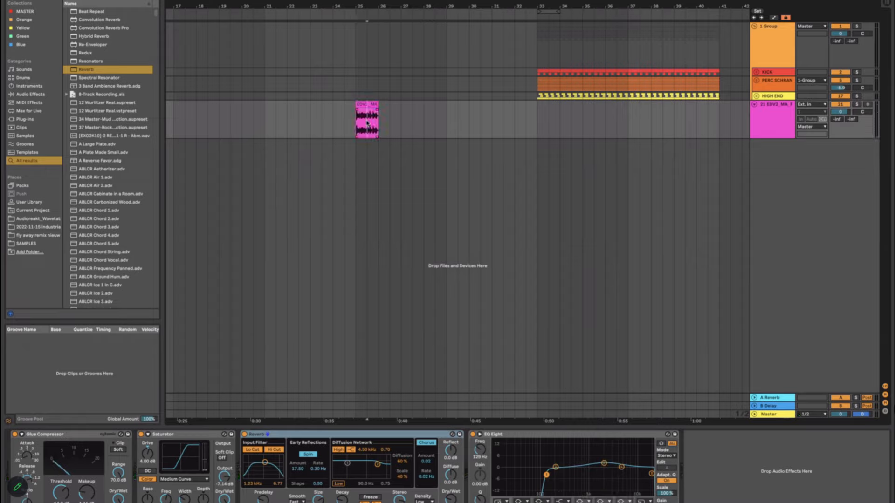
left_click_drag(535, 107, 651, 110)
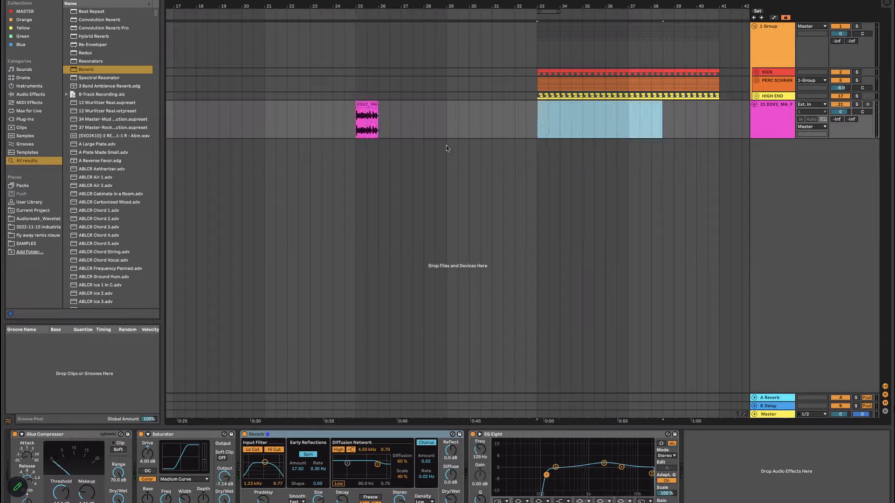
left_click(752, 137)
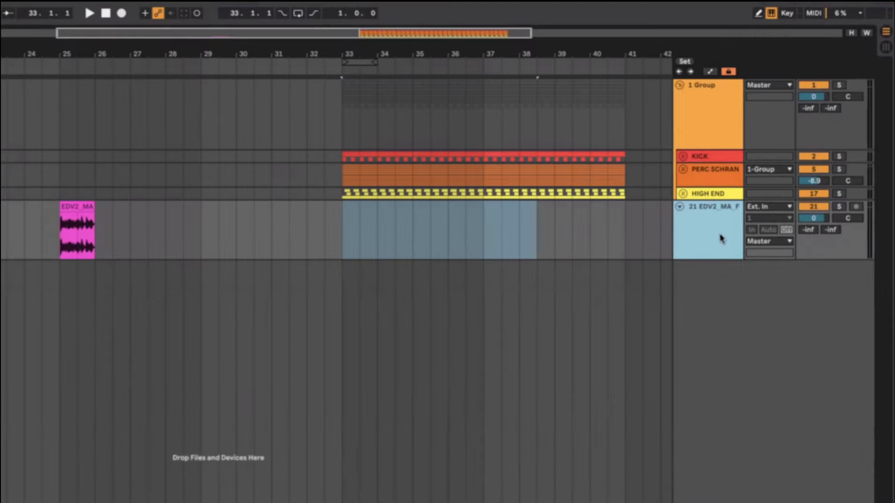
key("ctrl+t")
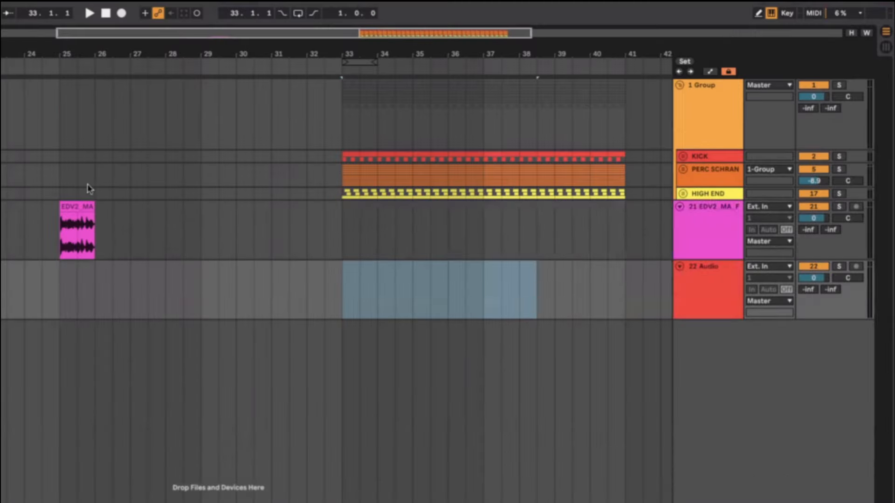
Step: Solo and play the vocal track, then copy a one-beat slice of its clip to bar 33 of the new audio track
left_click(57, 245)
key("plus")
key("plus")
key("plus")
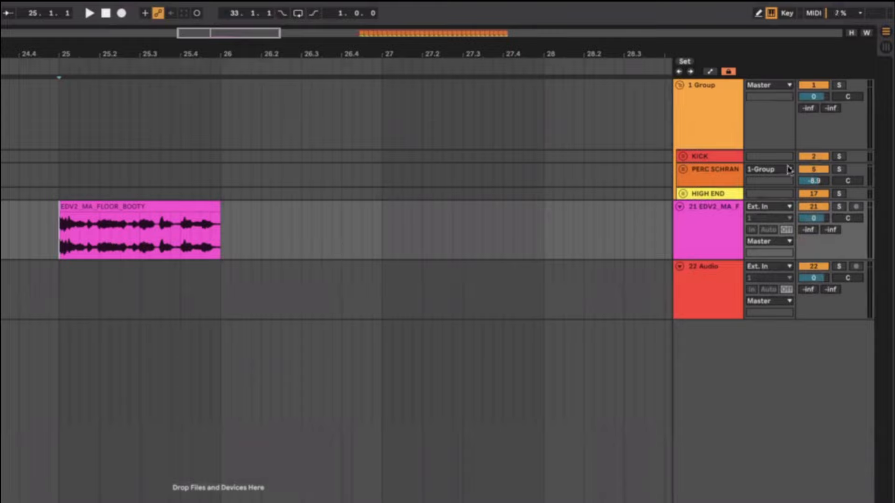
left_click(842, 208)
key("space")
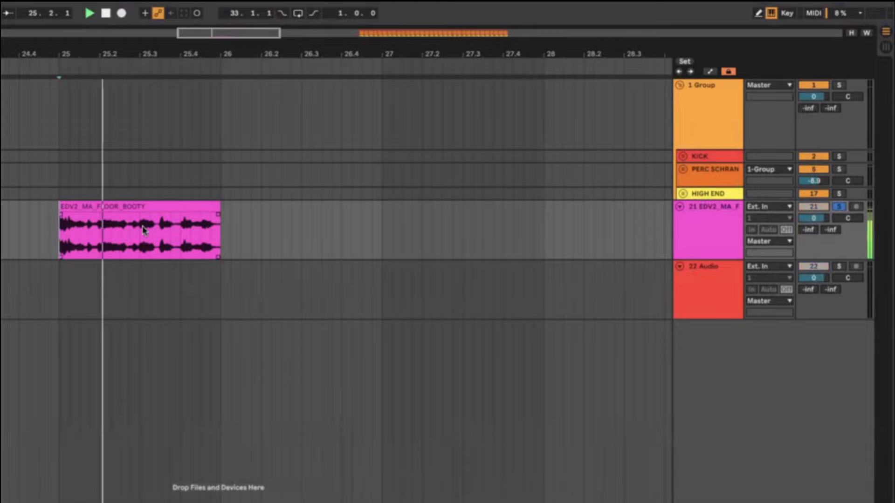
key("space")
mouse_move(170, 233)
left_mouse_down()
mouse_move(207, 233)
mouse_move(183, 234)
left_mouse_up()
scroll(183, 234, "down", 5)
left_click(407, 290)
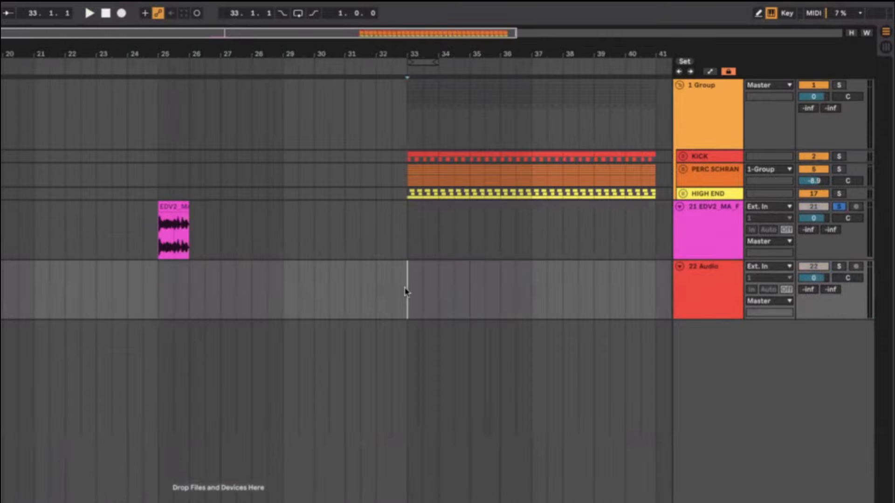
key("super+v")
Step: Duplicate the one-beat vocal slice end to end to fill the four bars from bar 33 to bar 37
scroll(378, 250, "right", 4)
scroll(271, 278, "up", 5)
scroll(337, 276, "right", 8)
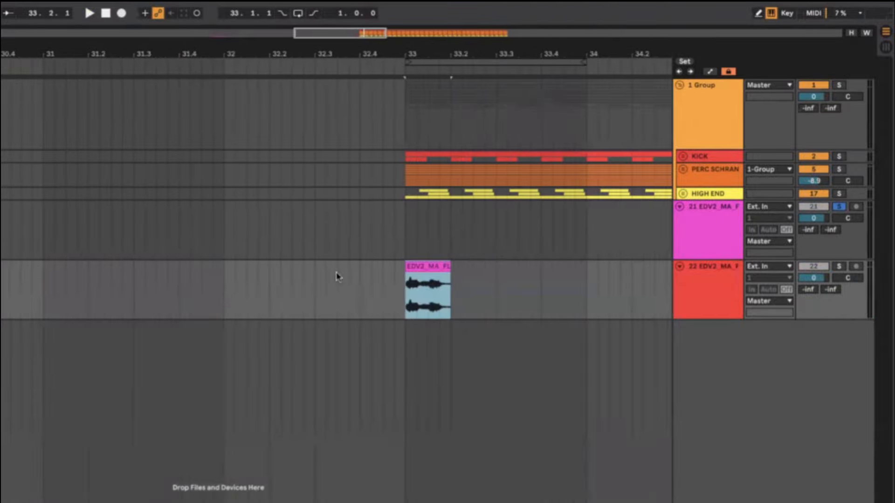
key("super+d")
key("super+d")
key("super+d")
scroll(38, 262, "down", 3)
key("super+d")
key("super+d")
key("super+d")
key("super+d")
key("super+d")
key("super+d")
key("super+d")
key("super+d")
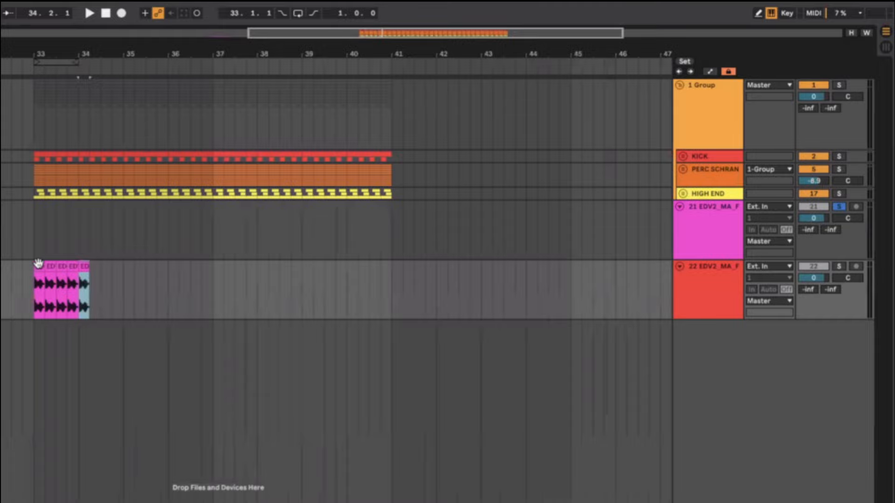
key("super+d")
key("super+d")
key("super+d")
key("super+d")
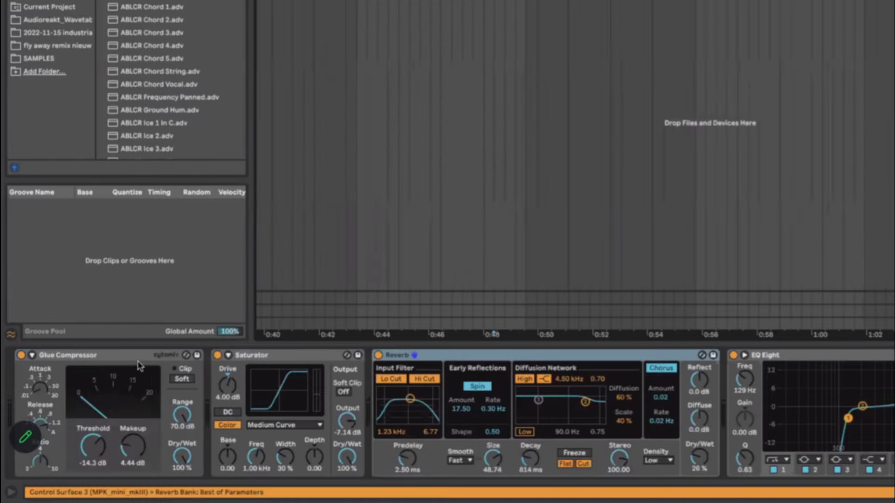
Step: Copy Glue Compressor and Saturator from the original vocal track to the new track and delete its default EQ Eight
left_click(138, 366)
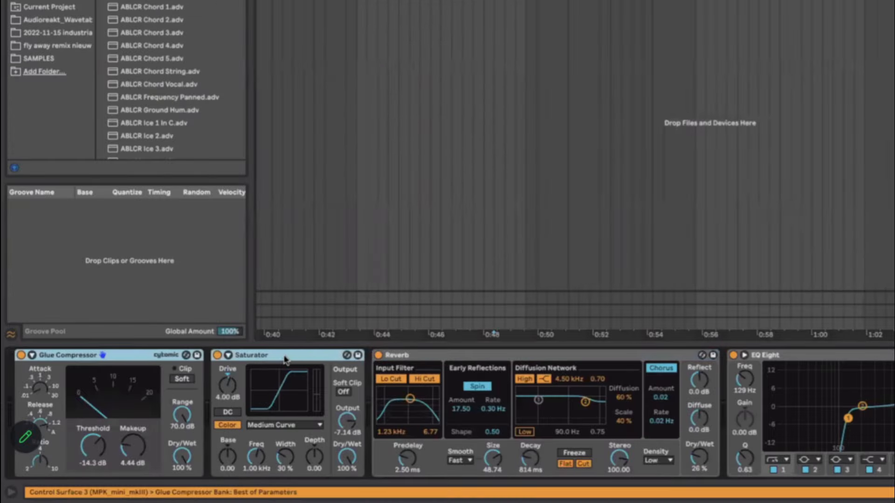
left_click(599, 1)
left_click(406, 417)
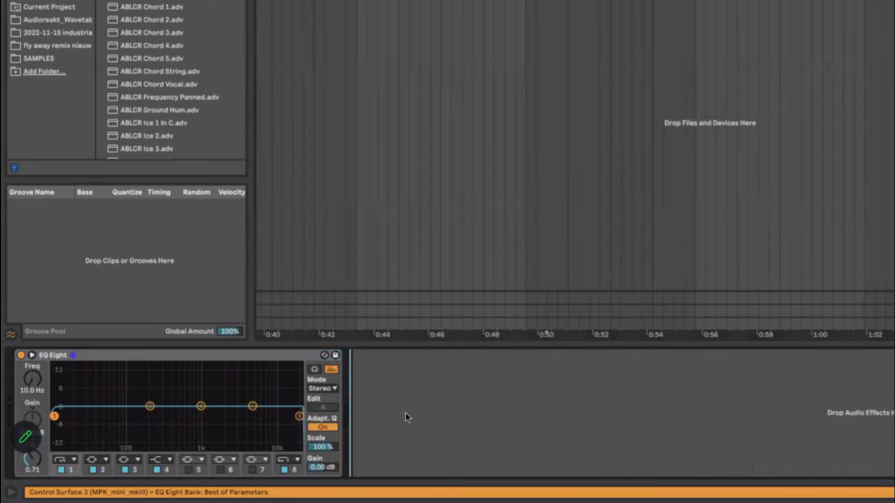
key("super+v")
left_click(258, 356)
key("Delete")
Step: Copy the original vocal track's EQ Eight to the end of the new track's device chain
left_click(559, 1)
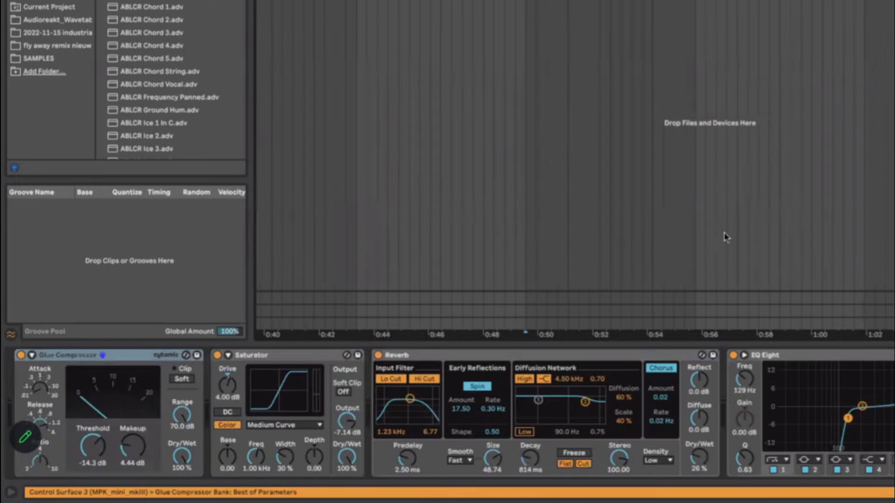
left_click(832, 355)
left_click(582, 0)
left_click(355, 416)
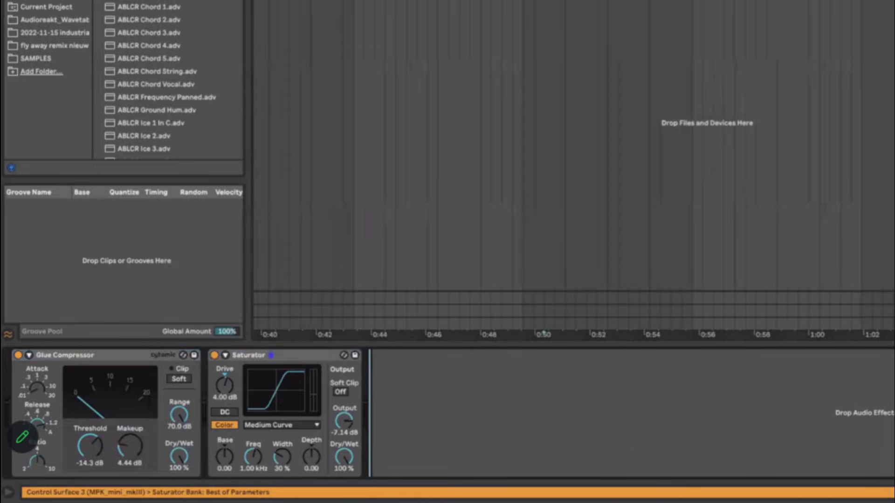
key("super+v")
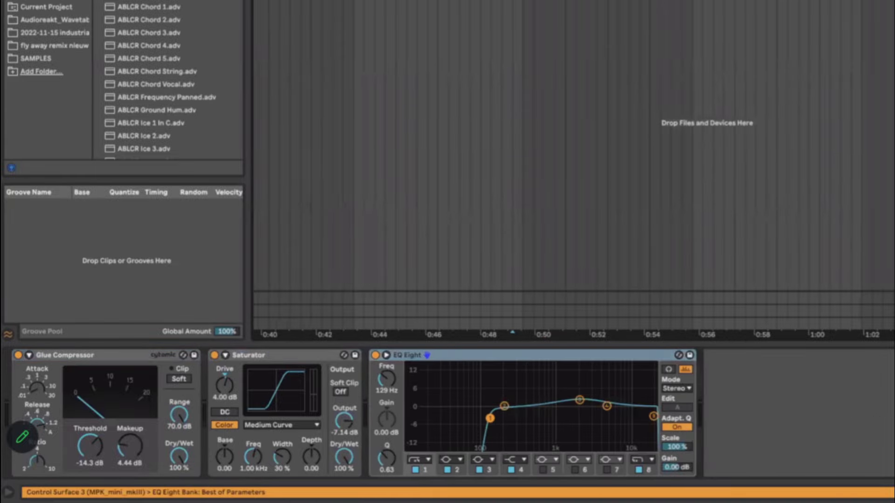
Step: Listen to the repeated vocal slices with the new track soloed
key("space")
scroll(342, 160, "up", 5)
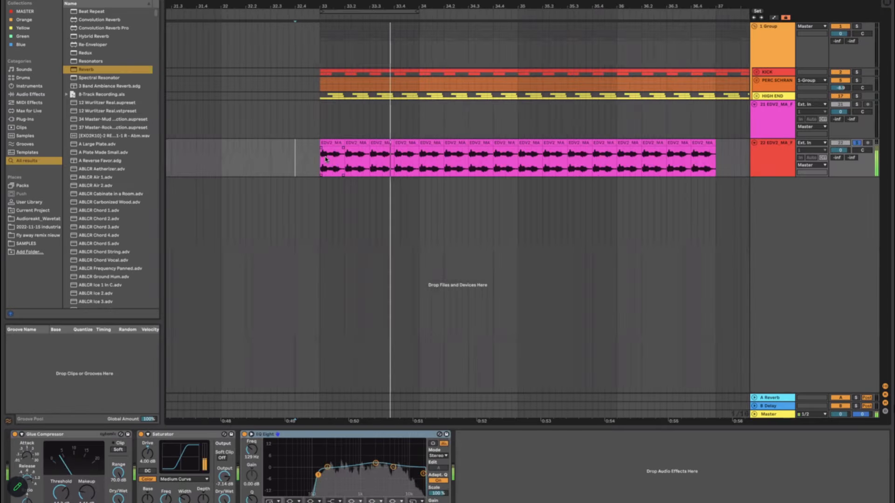
scroll(326, 159, "down", 4)
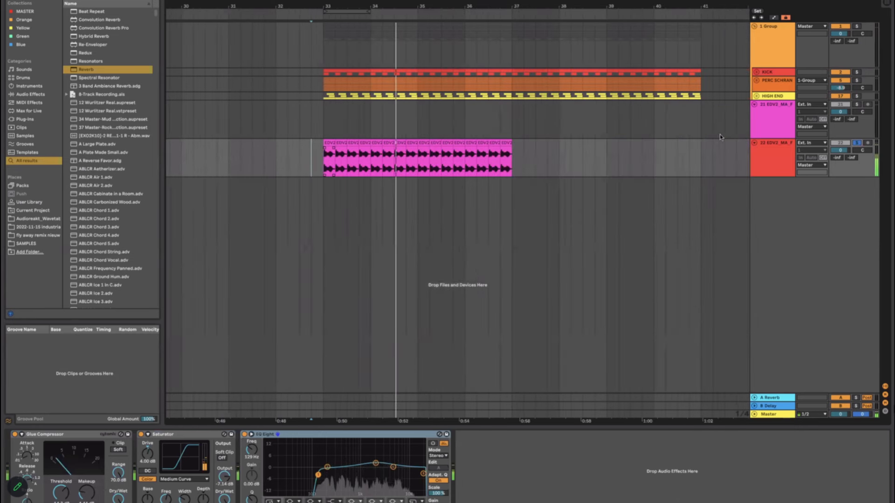
Step: Unfold the HIGH END group and copy its Kickstart 2 to the end of the vocal slice track's device chain
left_click(756, 96)
left_click(58, 436)
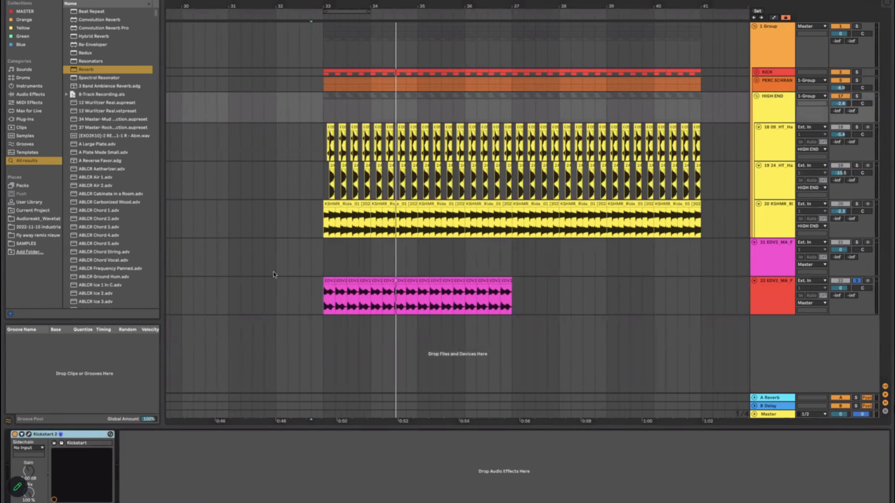
left_click(321, 294)
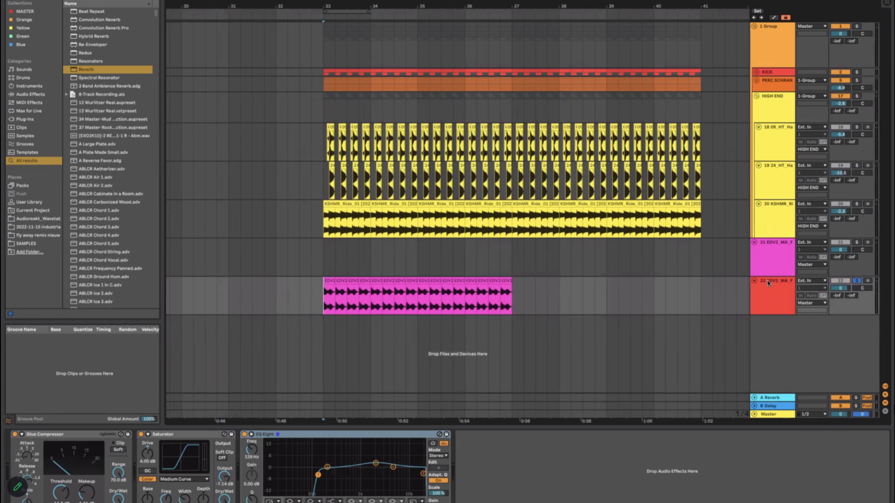
left_click(768, 282)
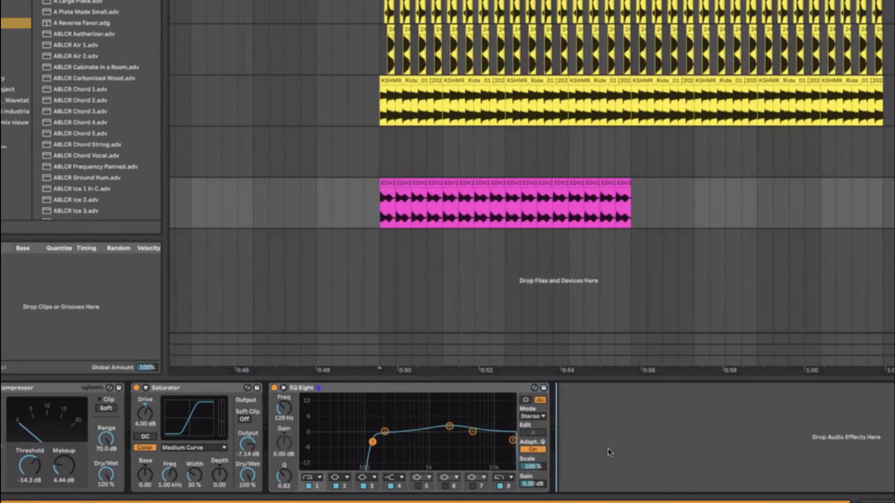
key("ctrl+v")
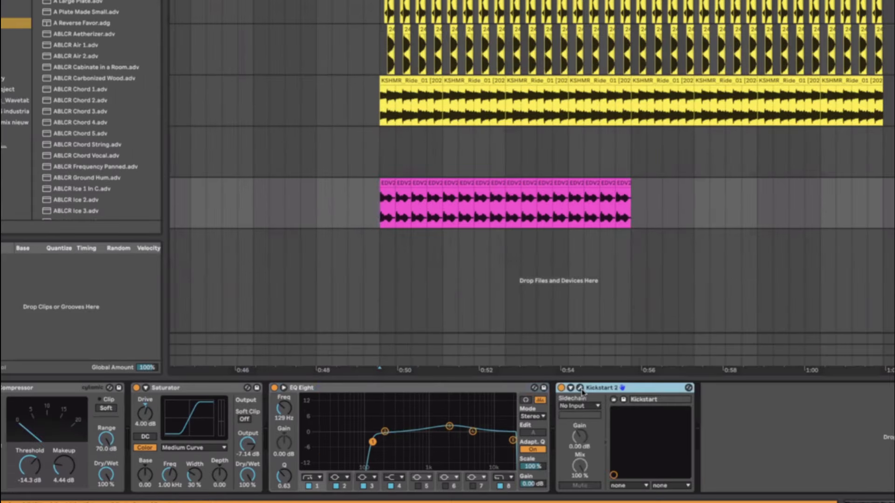
Step: Open Kickstart 2 on the vocal slice track during playback and set its mix to 86%
key("space")
left_click(580, 388)
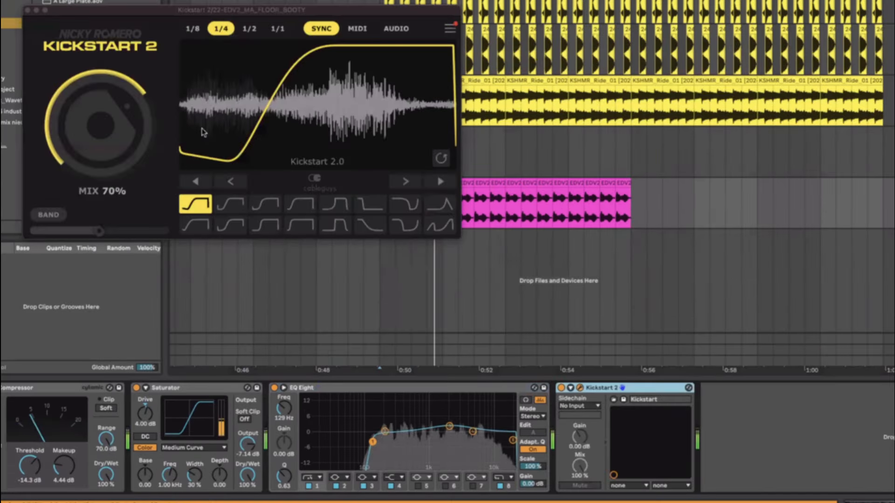
left_click_drag(135, 133, 136, 114)
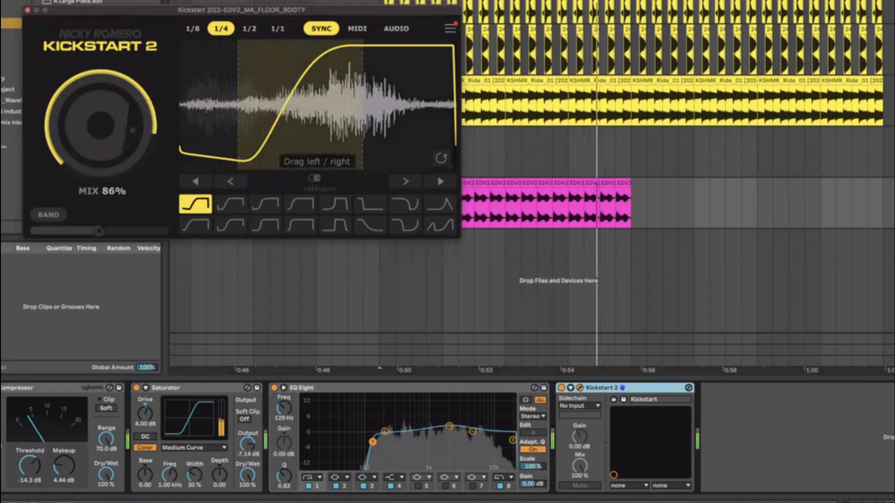
Step: Shift Kickstart 2's ducking curve slightly earlier, set its mix to 70%, stop playback and close the plug-in window
left_click_drag(301, 112, 288, 112)
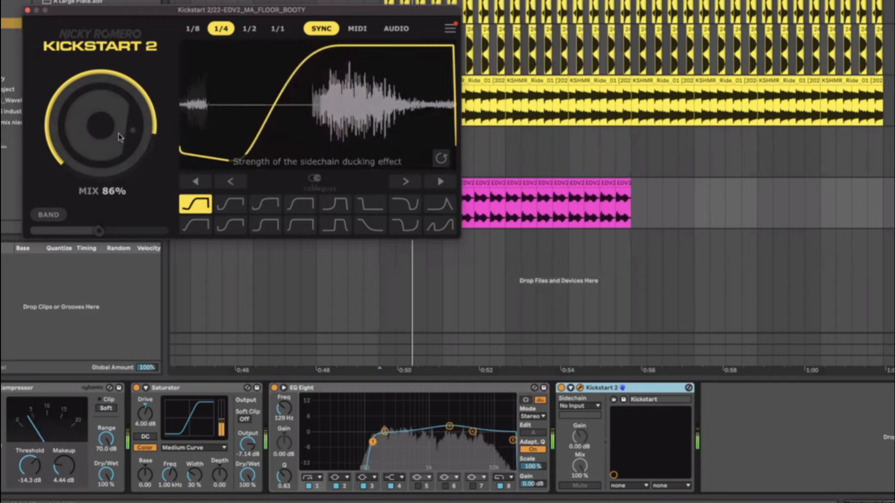
left_click_drag(120, 136, 120, 154)
key("space")
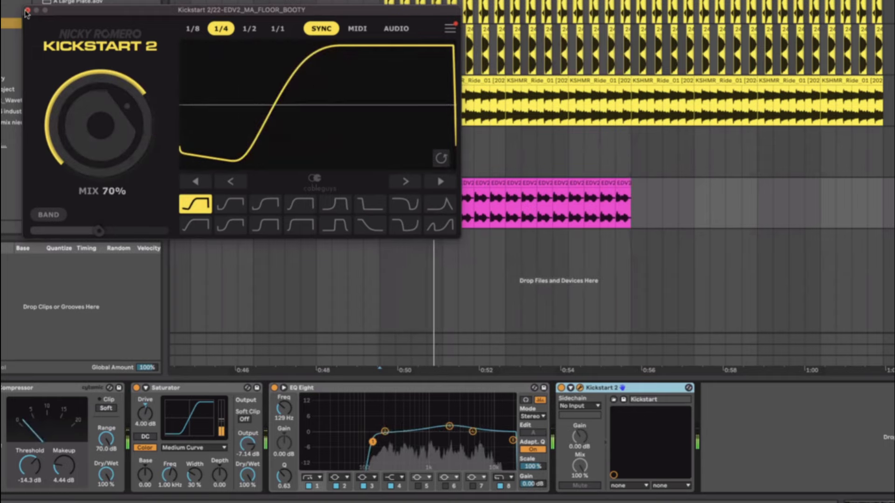
left_click(28, 9)
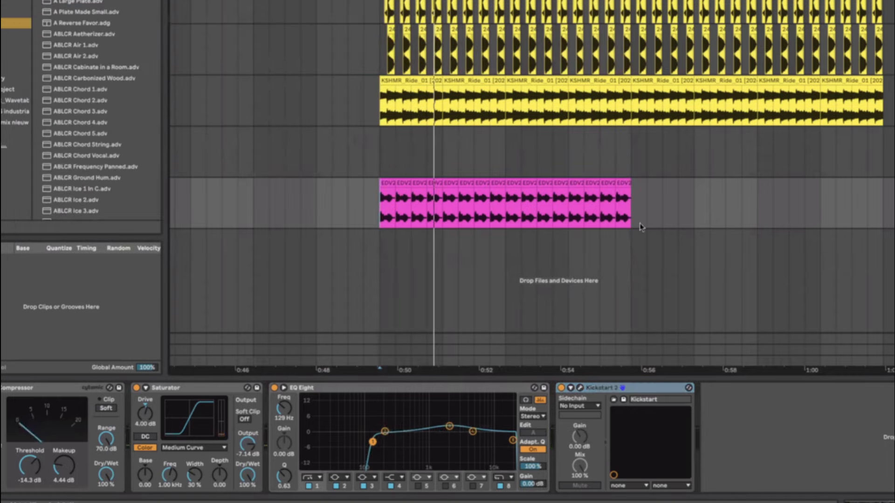
Step: Duplicate the repeated vocal slices so they run up to the end of the drum loop at bar 41
scroll(641, 218, "down", 5)
left_click_drag(639, 217, 574, 217)
key("ctrl+d")
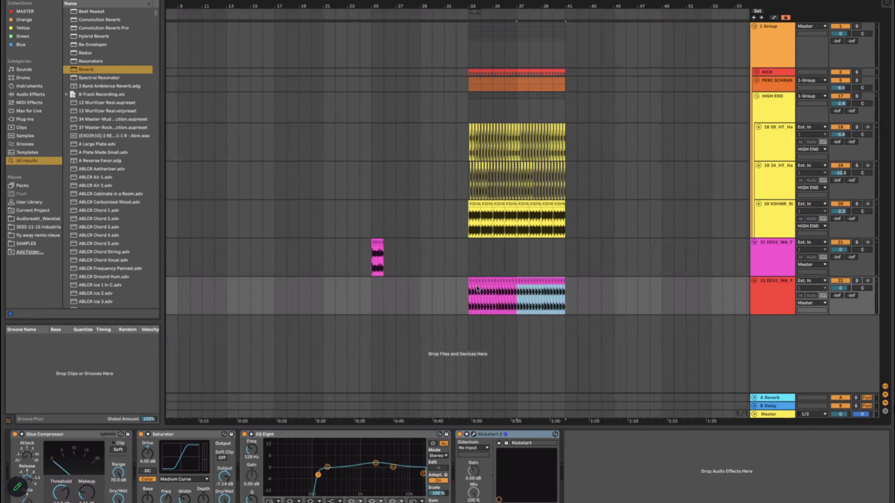
Step: Play the full arrangement and set the vocal slice track's volume to -4.8 dB
left_click(458, 262)
scroll(458, 263, "up", 3)
key("space")
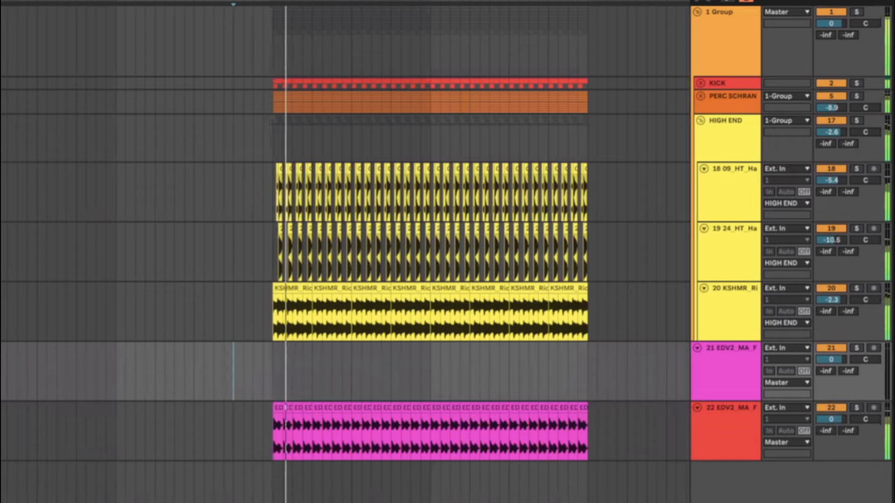
left_click_drag(837, 423, 838, 440)
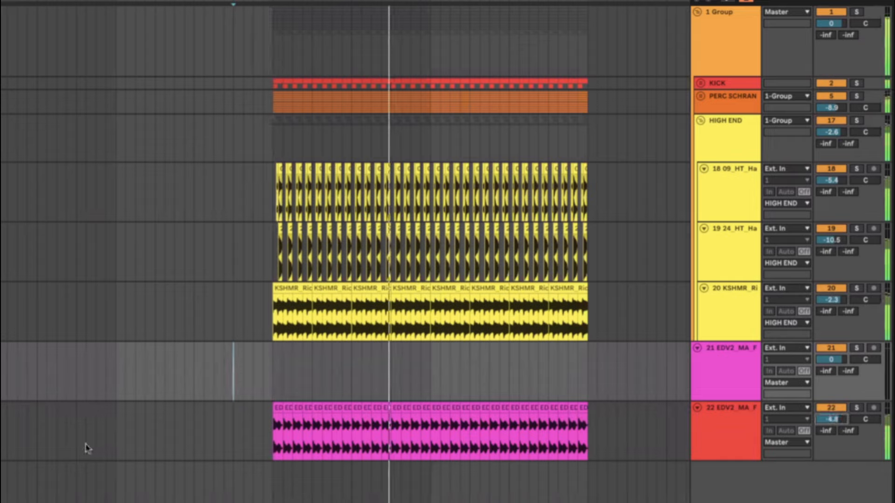
key("space")
Step: Move the original vocal clip on track 21 so it ends exactly where the drum loop starts at bar 33
left_click_drag(1, 355, 246, 347)
scroll(269, 392, "up", 4)
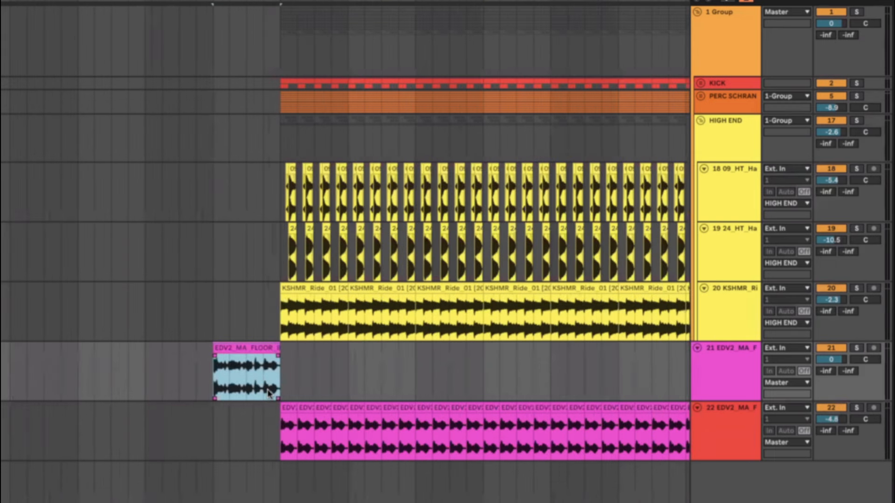
scroll(270, 394, "right", 4)
scroll(279, 392, "right", 2)
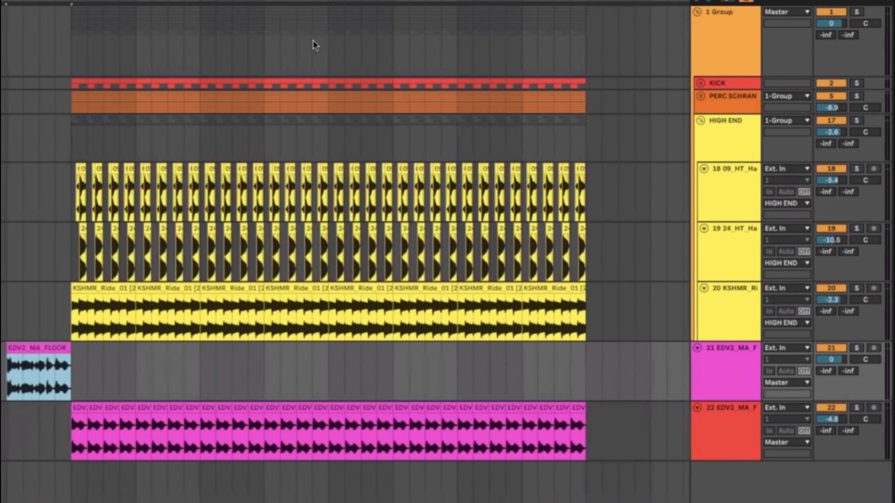
Step: Copy the second half of the original vocal clip into the half bar before bar 37 and delete the vocal slices beneath it
left_click_drag(39, 385, 71, 384)
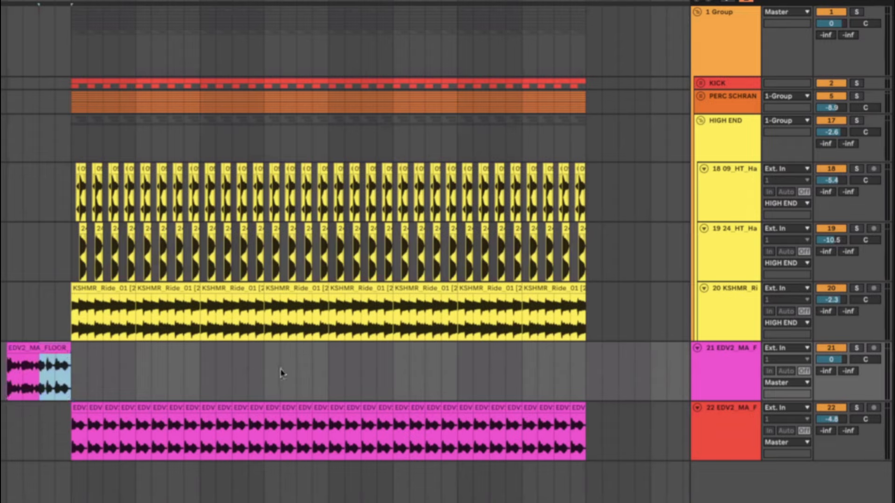
left_click(296, 380)
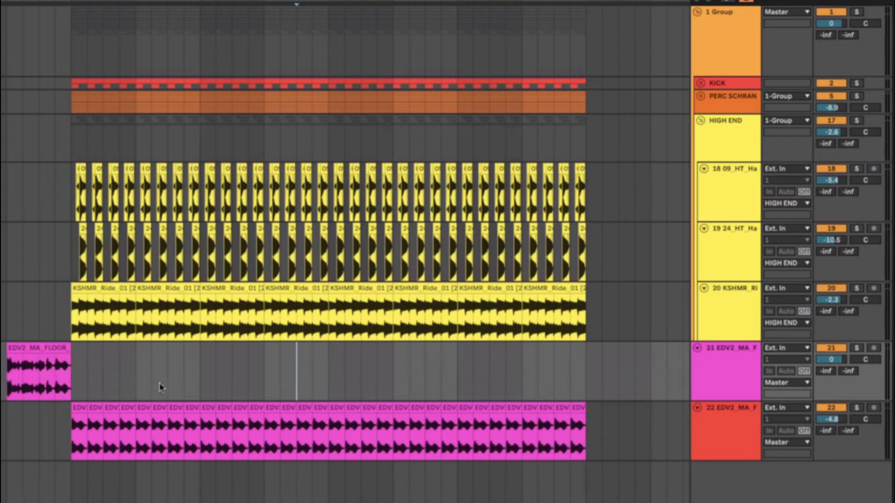
scroll(139, 391, "down", 3)
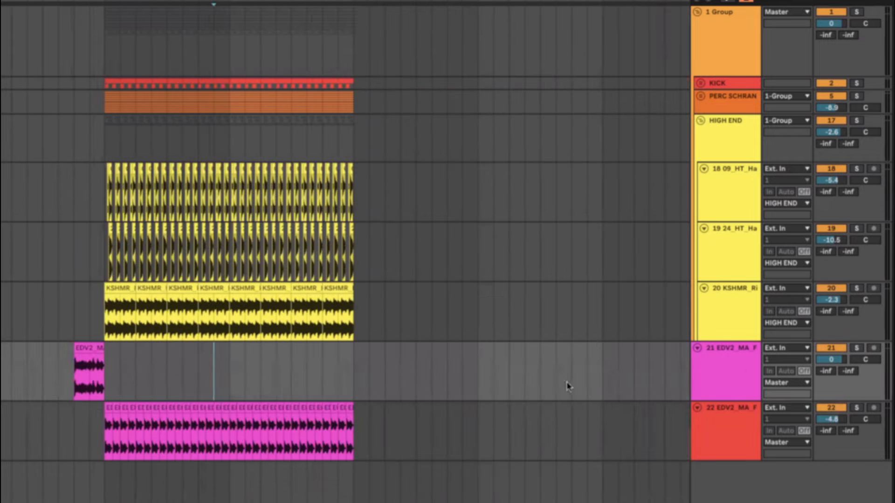
left_click(731, 425)
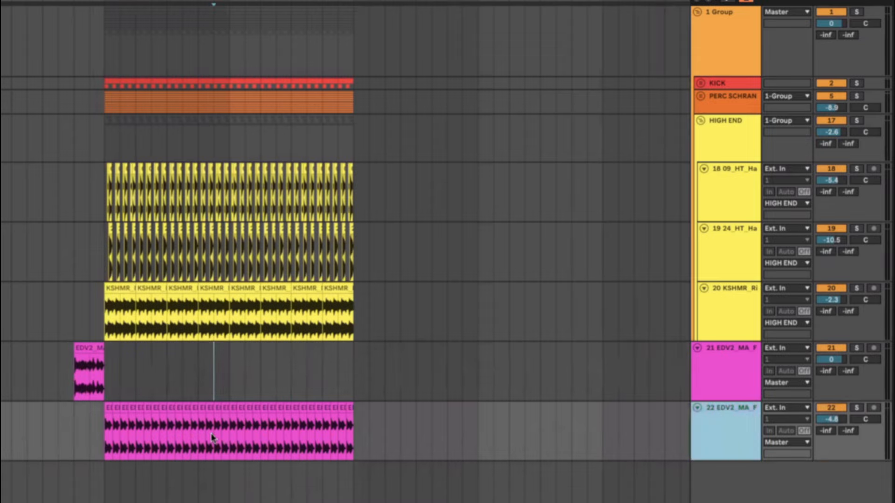
left_click_drag(89, 379, 103, 378)
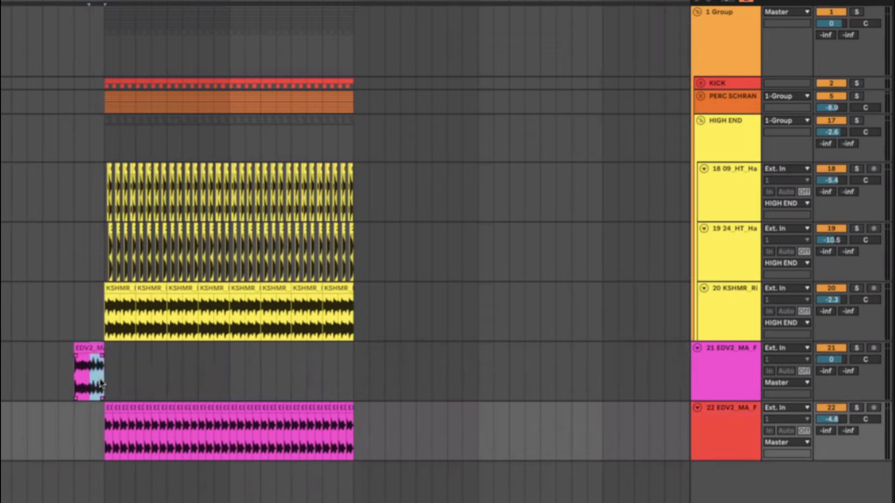
left_click(217, 386)
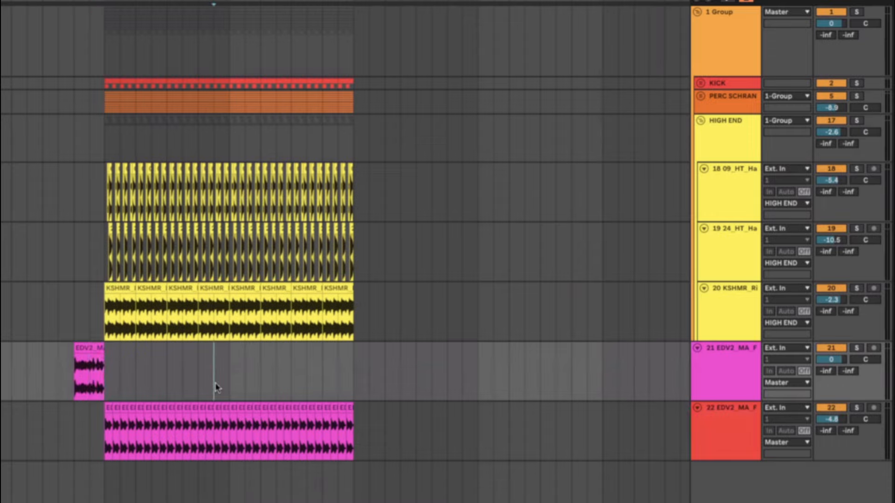
key("ctrl+v")
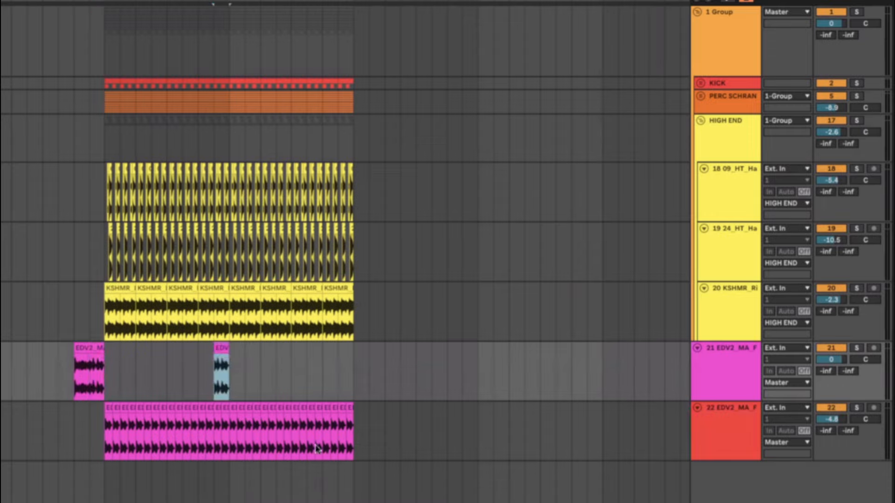
left_click_drag(231, 446, 213, 446)
key("Delete")
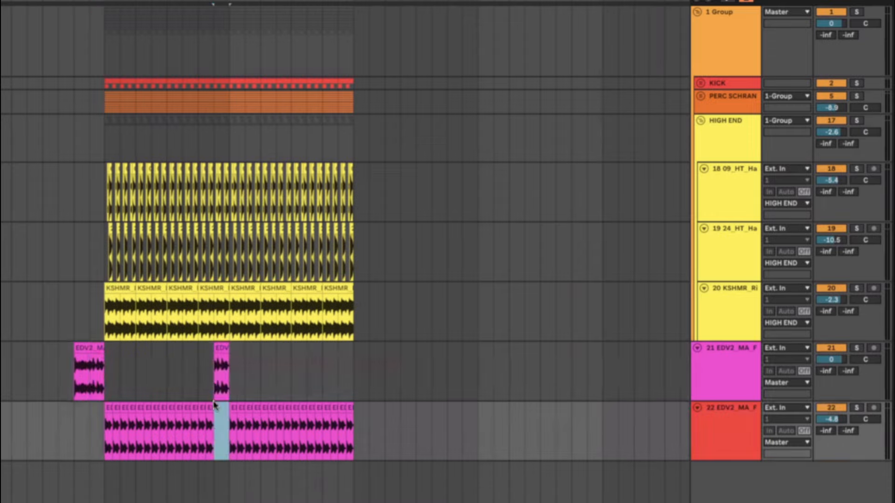
Step: Solo both vocal tracks, listen to the transition before bar 37, and unsolo them to hear it with the drums
key("plus")
key("plus")
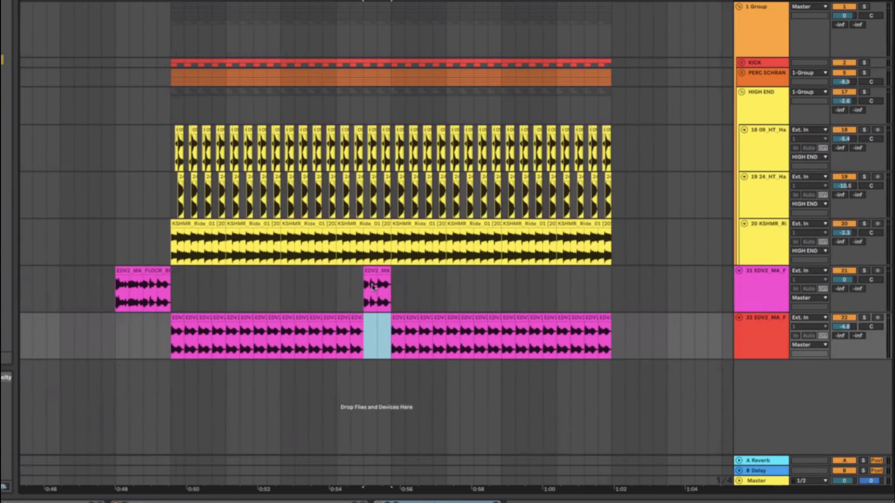
left_click(349, 298)
left_click(322, 300)
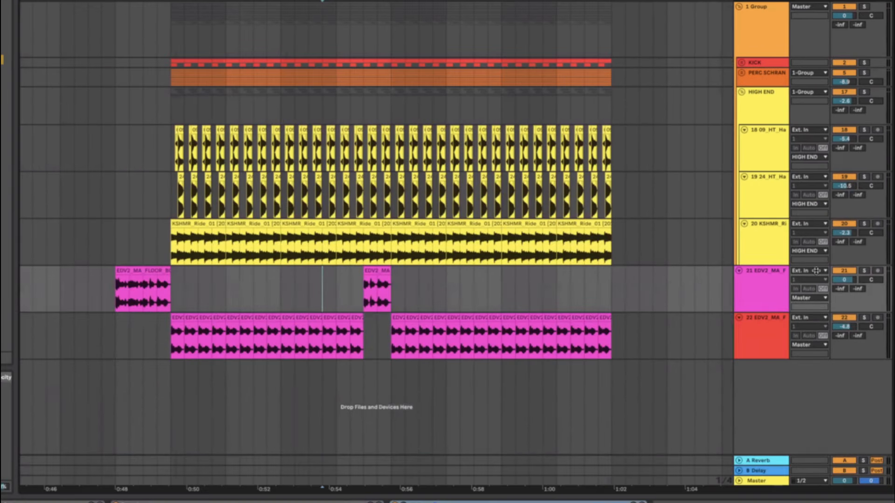
left_click(864, 270)
left_click(865, 317)
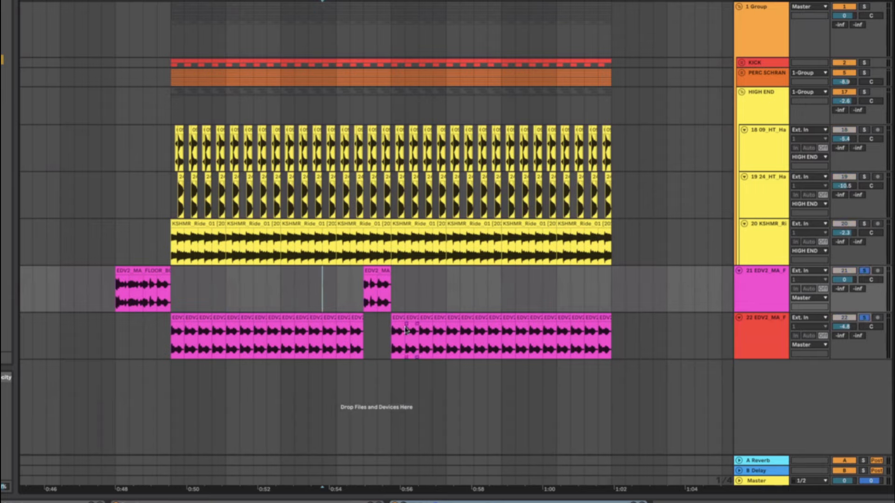
left_click(143, 303)
key("ctrl+e")
left_click(336, 297)
key("space")
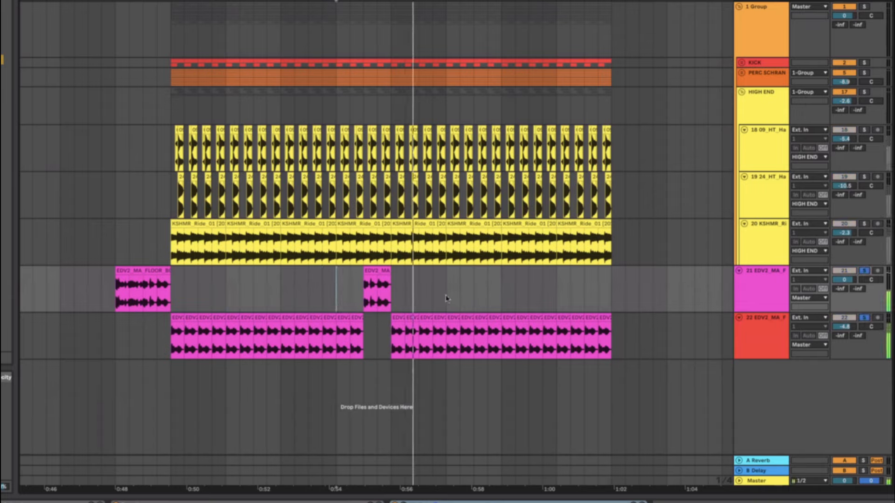
left_click(865, 271)
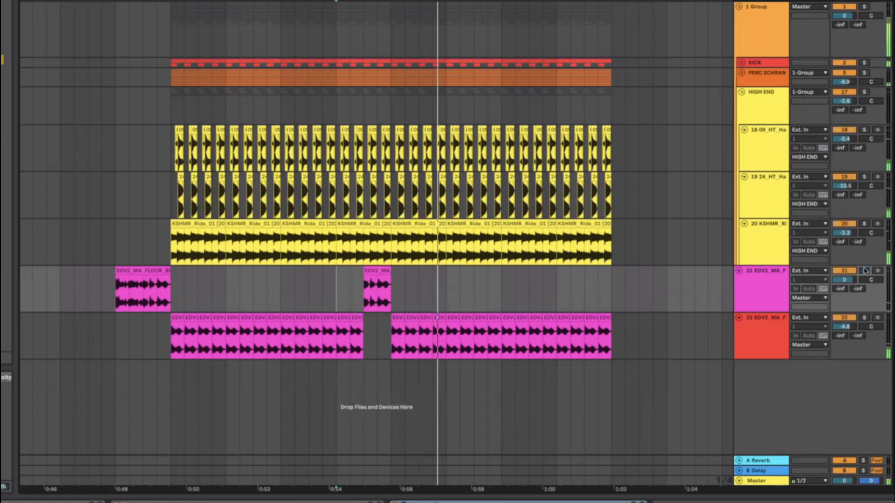
key("space")
Step: Find the Glitch plug-in in the browser, load its AU version on 1 Group and initialize its program
left_click(363, 36)
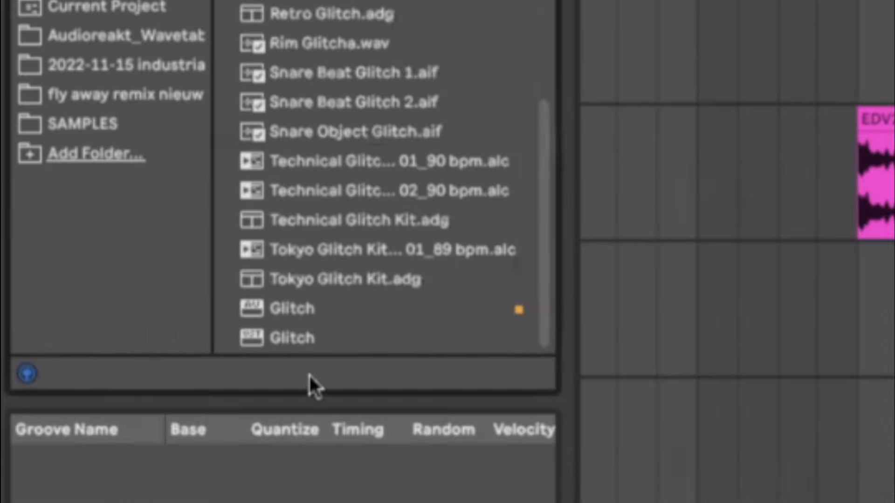
double_click(302, 300)
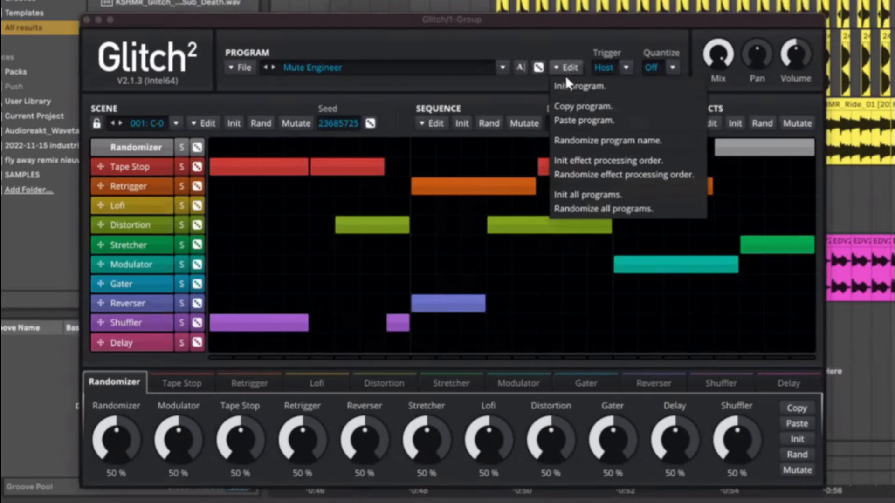
left_click(566, 85)
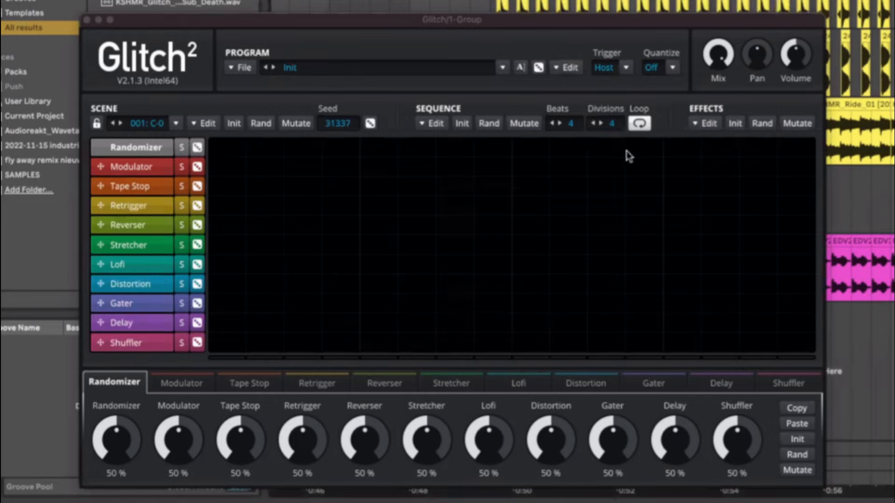
Step: Add a Tape Stop block covering the second half of the last beat in the Glitch sequence
left_click(687, 186)
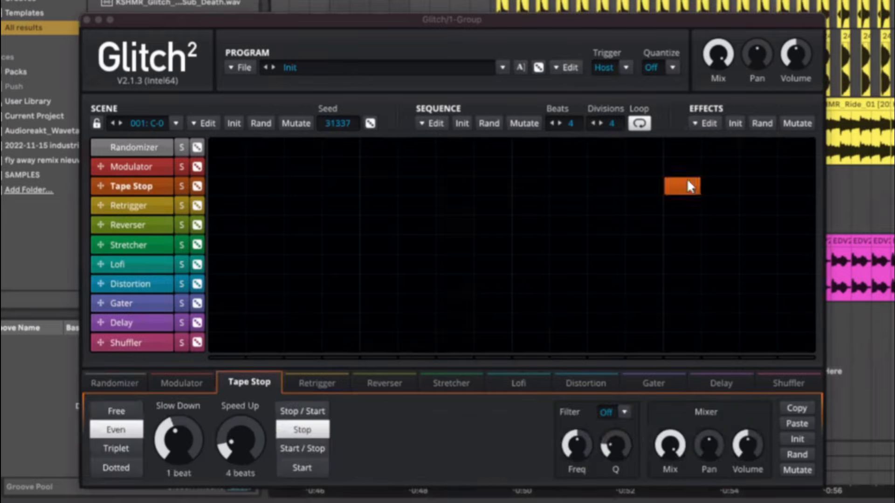
left_click_drag(701, 182, 820, 182)
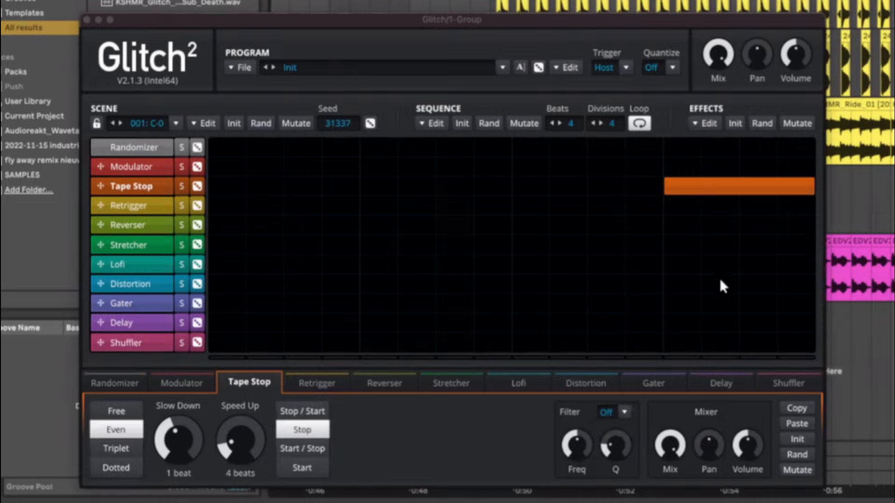
left_click_drag(665, 184, 741, 185)
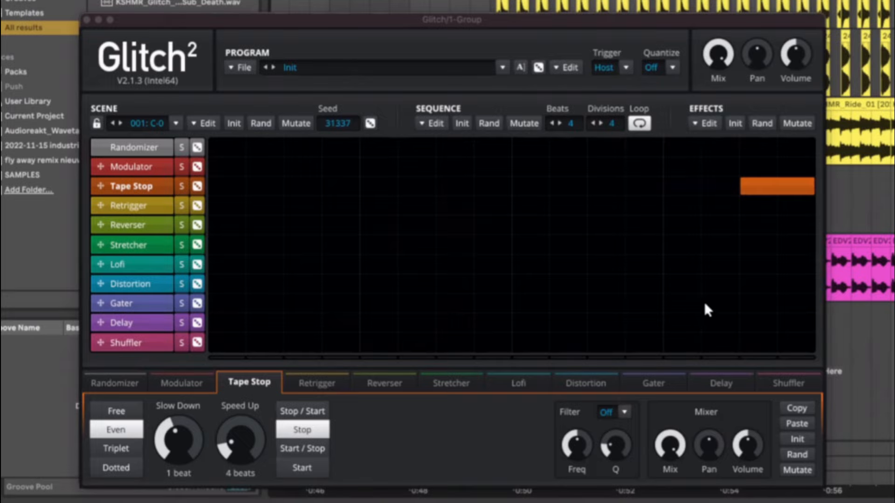
Step: Add a Gater block across the whole last beat and a Stretcher block over the first half of that beat
left_click(705, 304)
left_click(681, 303)
left_click_drag(681, 303, 813, 303)
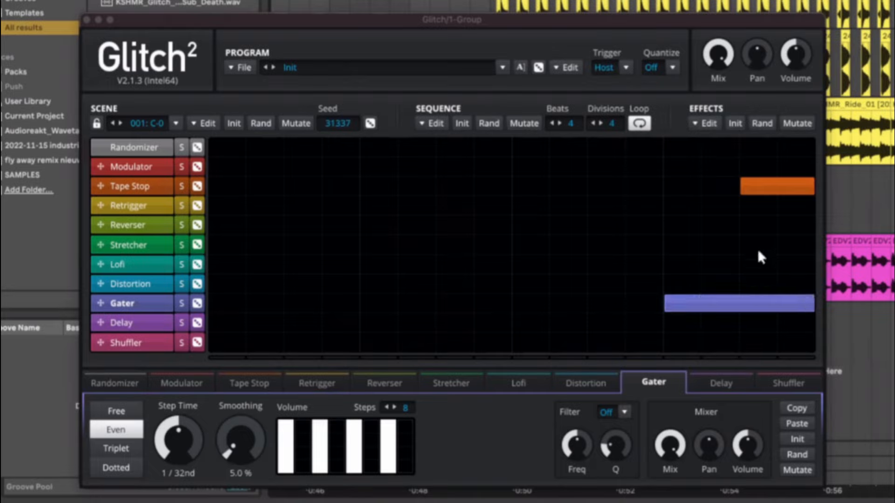
left_click(676, 238)
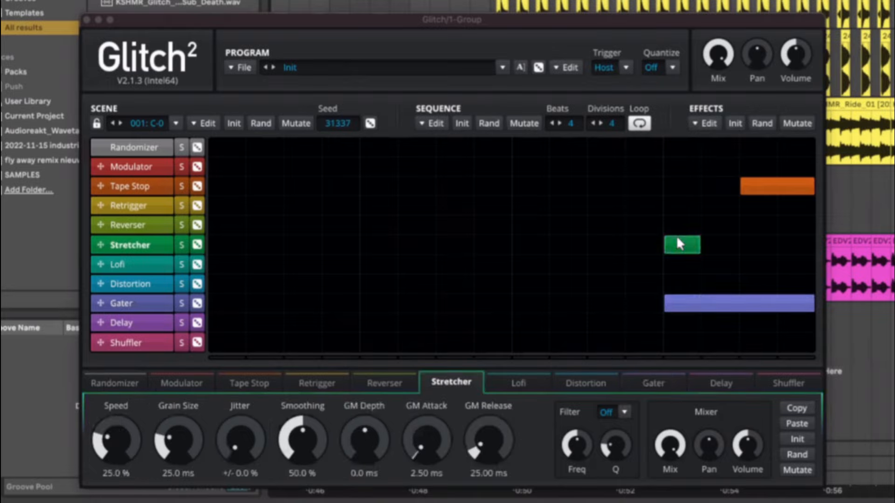
left_click(678, 237)
left_click(687, 237)
left_click_drag(699, 238, 726, 239)
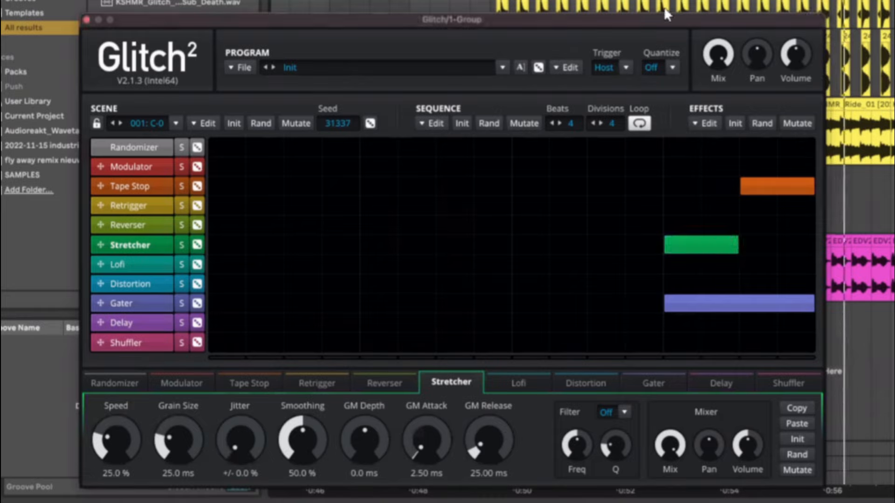
Step: Set Glitch's output volume to 96.8% and close the plug-in window
left_click_drag(788, 51, 789, 55)
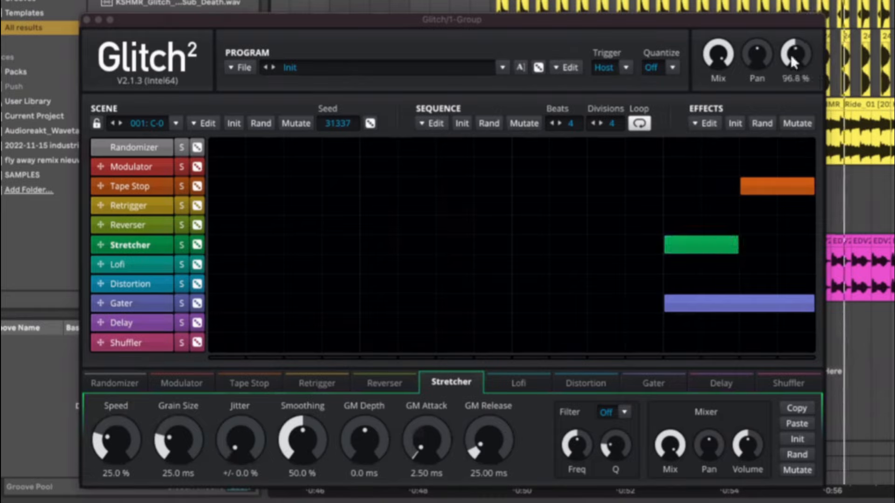
left_click(85, 20)
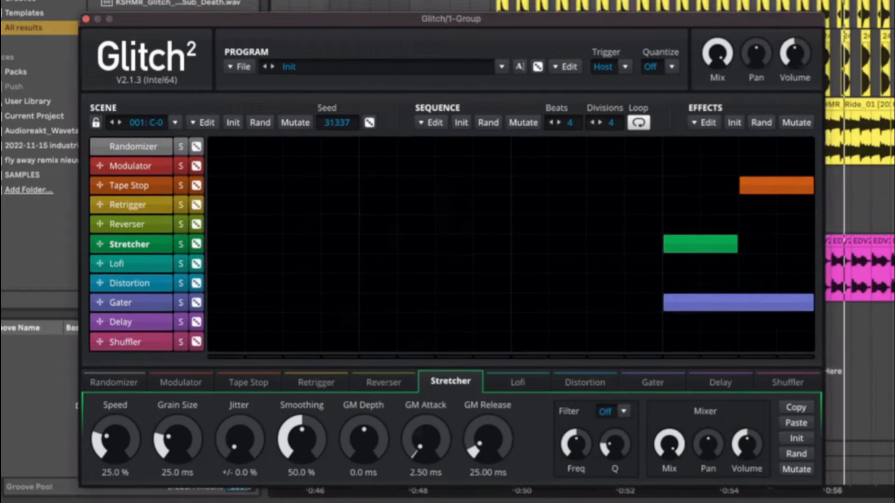
left_click(86, 19)
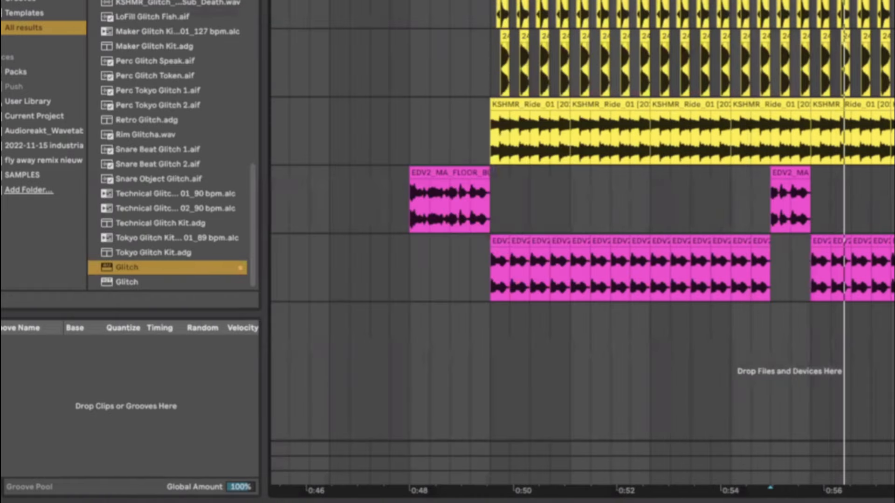
Step: Reopen the Glitch plug-in window from the 1 Group device chain
left_click(318, 449)
left_click(278, 434)
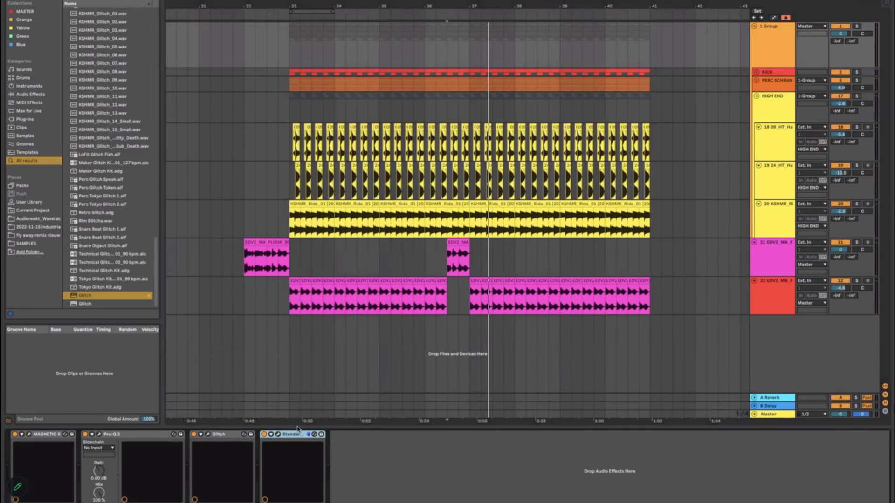
left_click(208, 434)
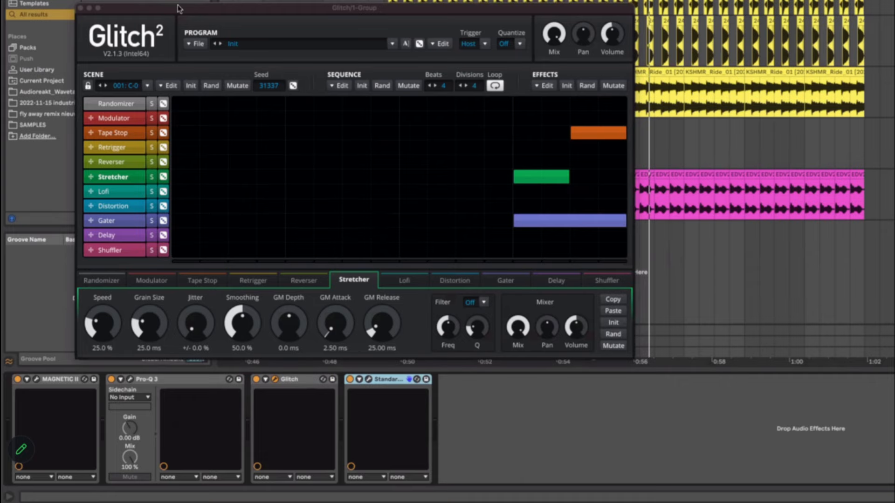
Step: Close the Glitch plug-in window and add an Auto Filter to the end of the KICK group's device chain
left_click(81, 8)
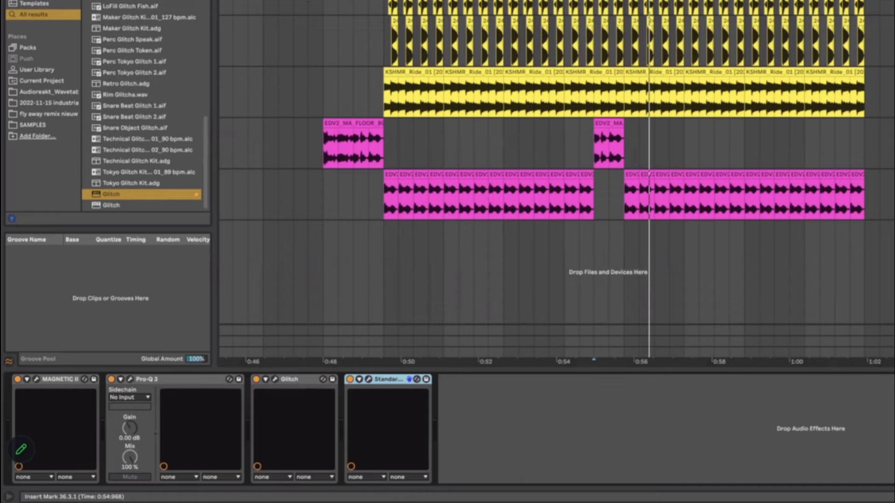
left_click(620, 52)
key("super+f")
type("auto")
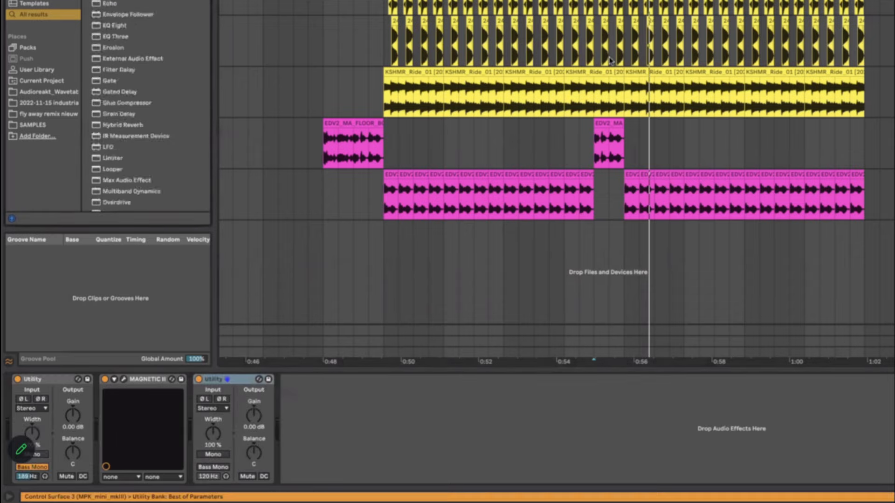
key("Return")
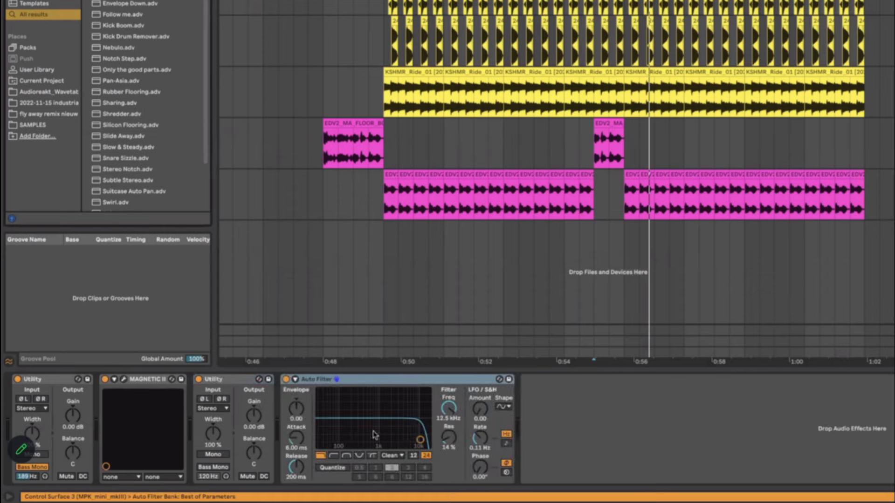
left_click(608, 6)
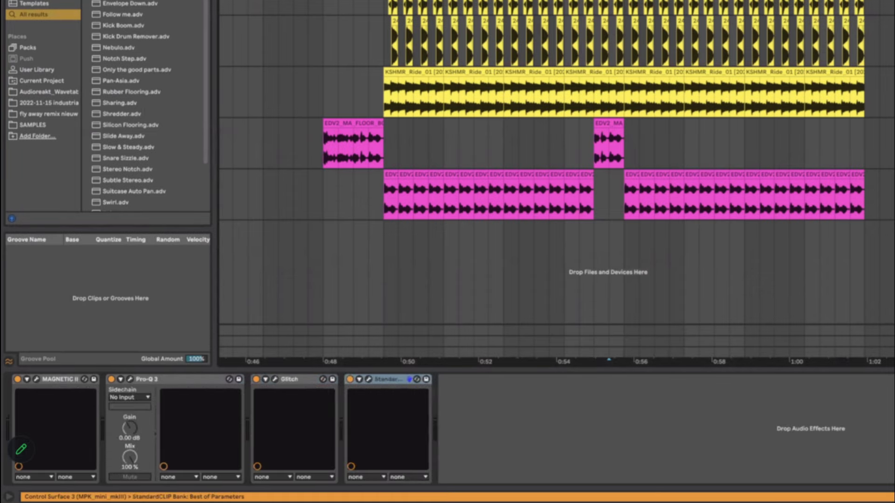
left_click(599, 155)
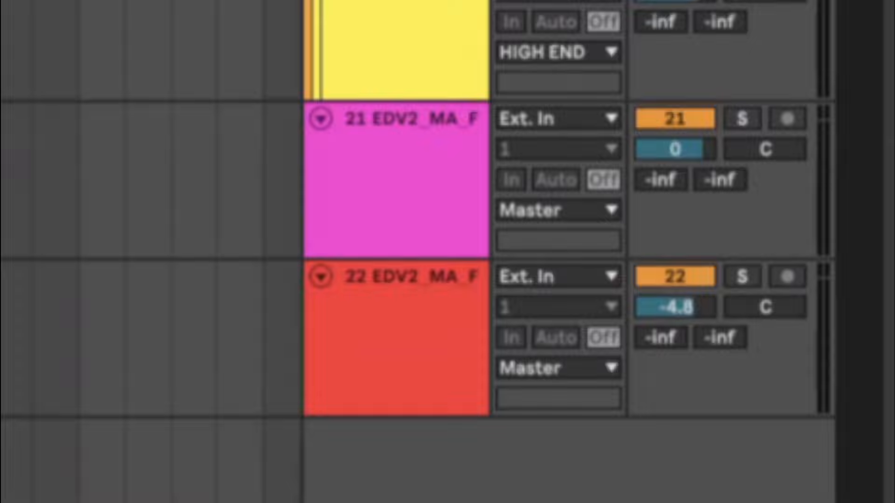
left_click(187, 180)
left_click(186, 338)
left_click(189, 142)
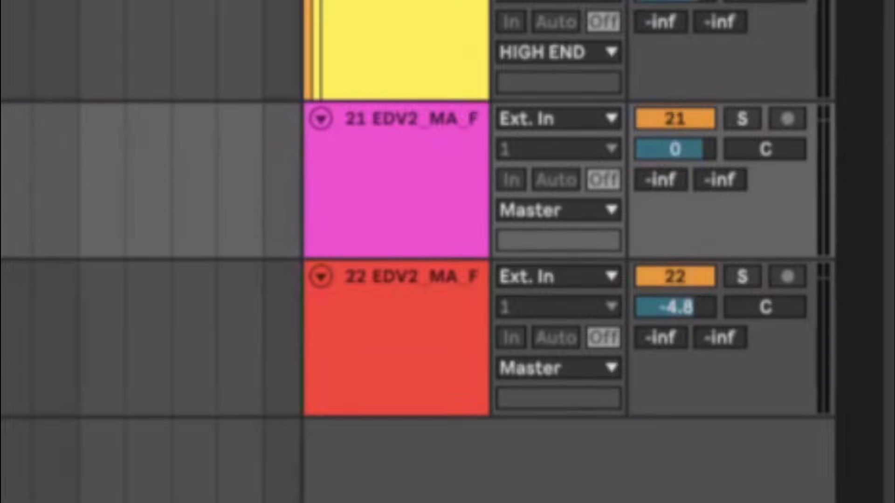
key("Up")
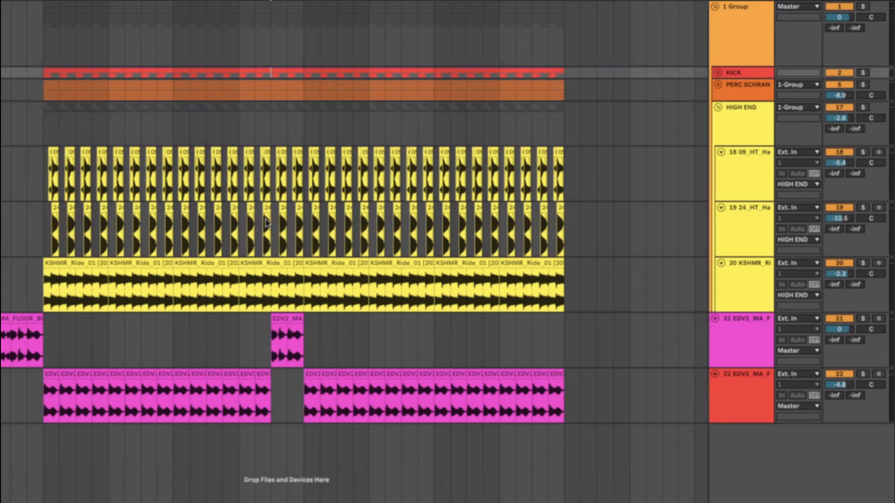
left_click(262, 335)
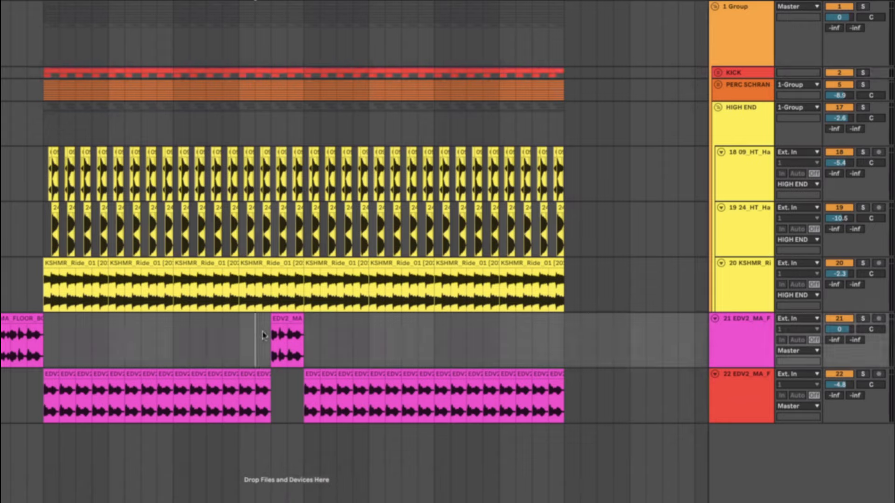
left_click(294, 317)
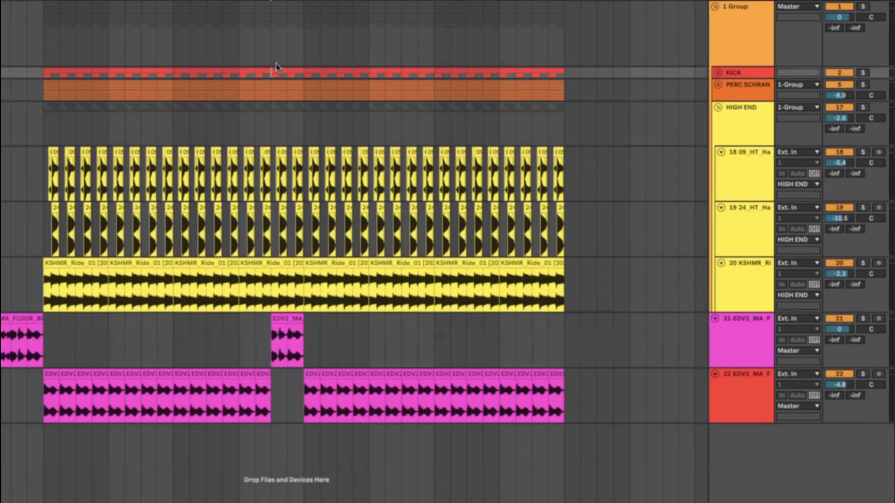
Step: Set the KICK group's Auto Filter to high-pass with a 148 Hz frequency and 27% resonance, and audition it
left_click(271, 51)
left_click(272, 72)
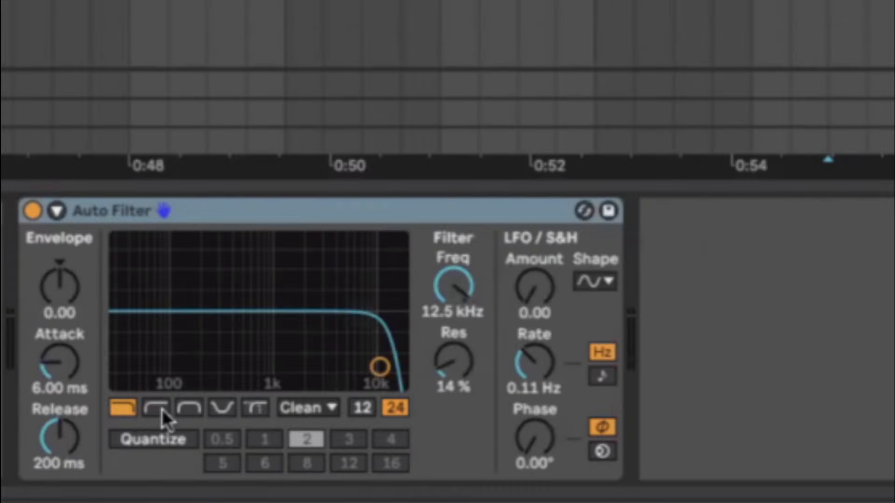
left_click(156, 408)
left_click_drag(429, 307, 460, 344)
left_click_drag(460, 309, 460, 304)
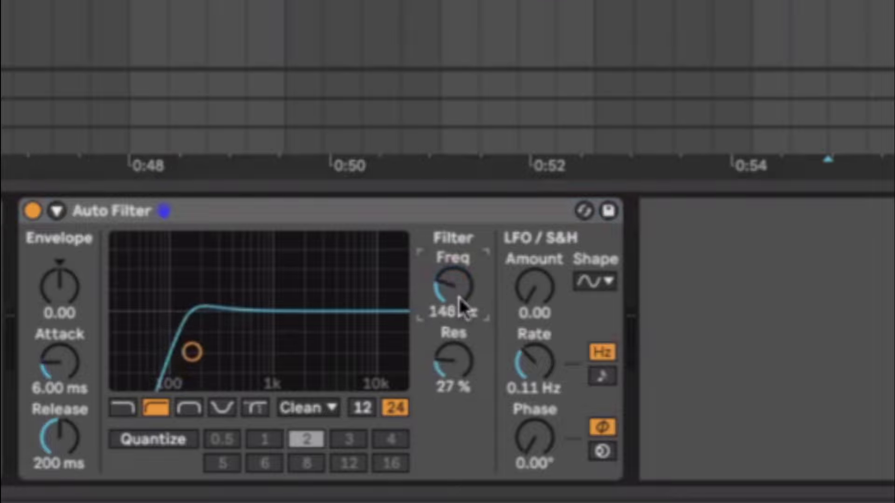
key("space")
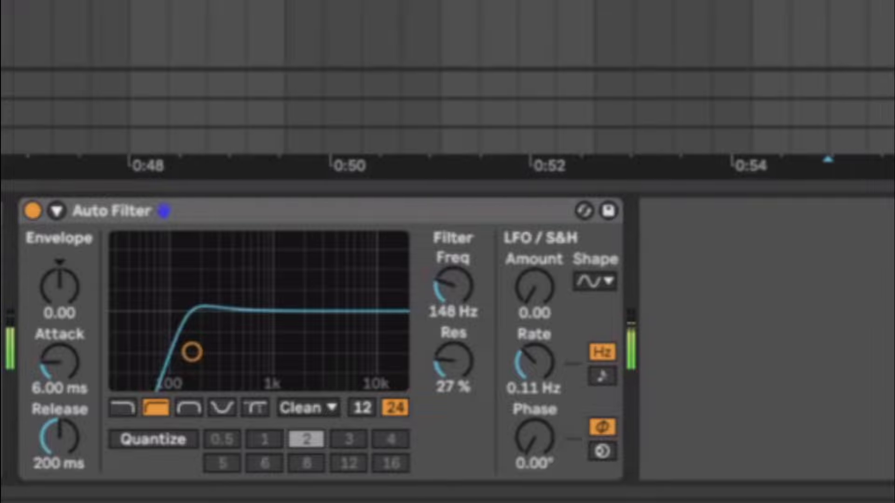
Step: Automate the KICK group's Auto Filter Device On to be on only from 36.3 to bar 37
scroll(447, 35, "up", 3)
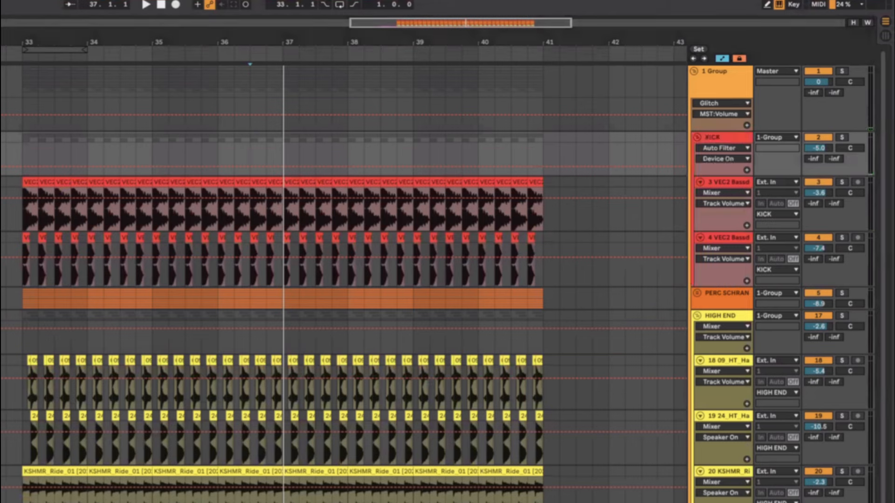
left_click(250, 167)
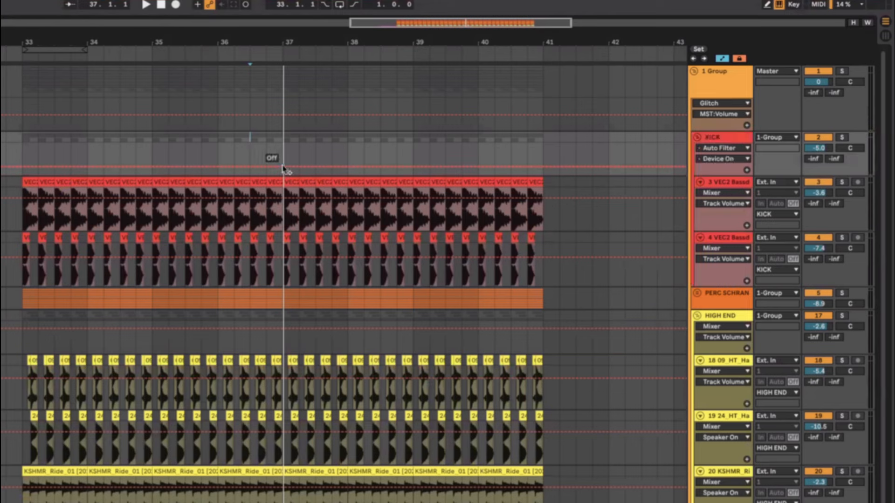
mouse_move(283, 167)
left_mouse_down()
mouse_move(283, 151)
mouse_move(284, 167)
left_mouse_up()
Step: Unfold the percussion group and automate its Kickstart 2 Device On to be off from 36.3 to bar 37
left_click(695, 294)
left_click(717, 306)
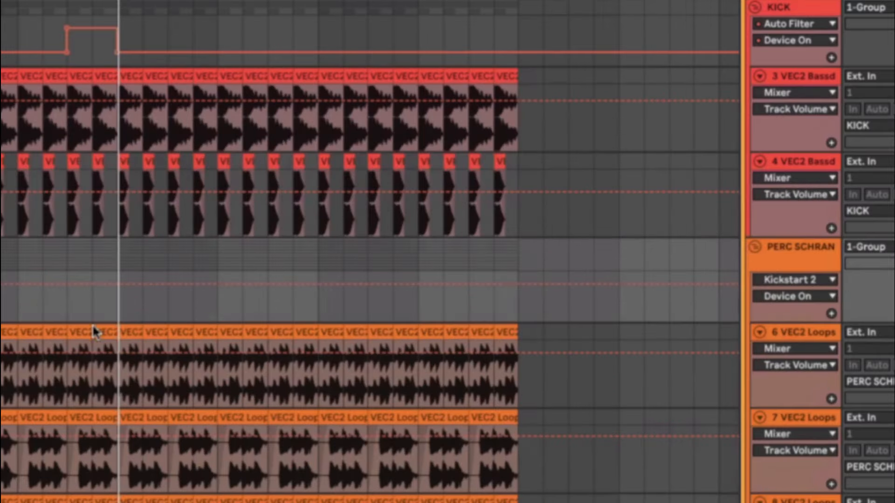
left_click(68, 284)
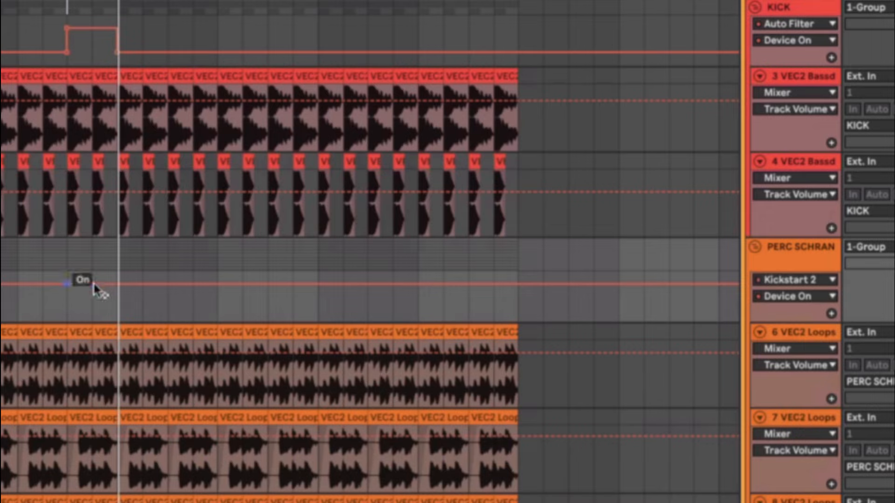
left_click_drag(93, 284, 117, 285)
left_click(116, 308)
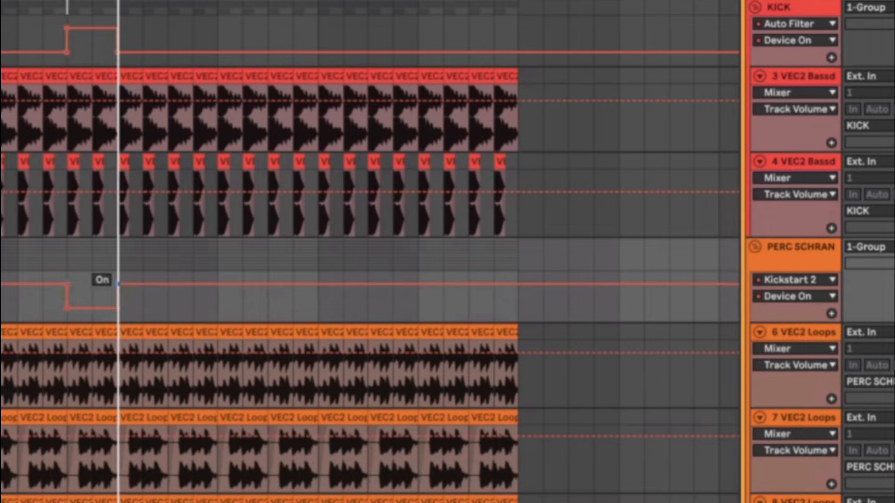
Step: Hide the automation lanes and play back the section around bars 35 to 37 to check the filtered fill
left_click(73, 264)
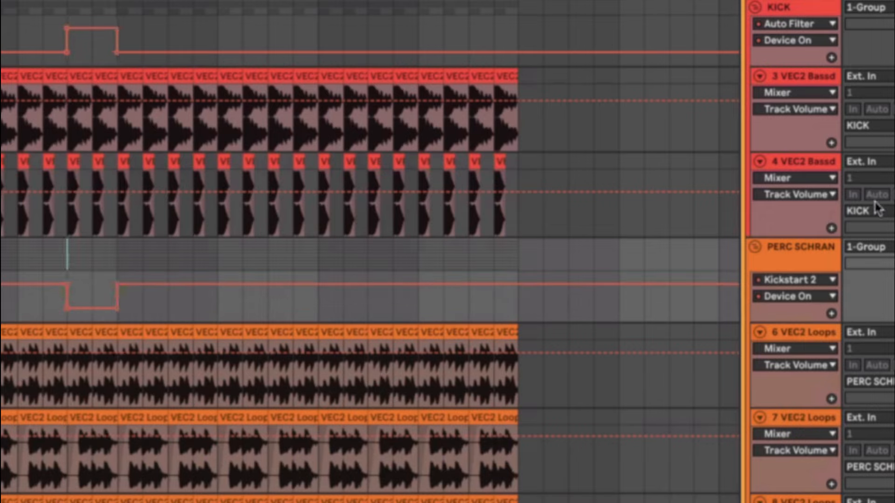
key("space")
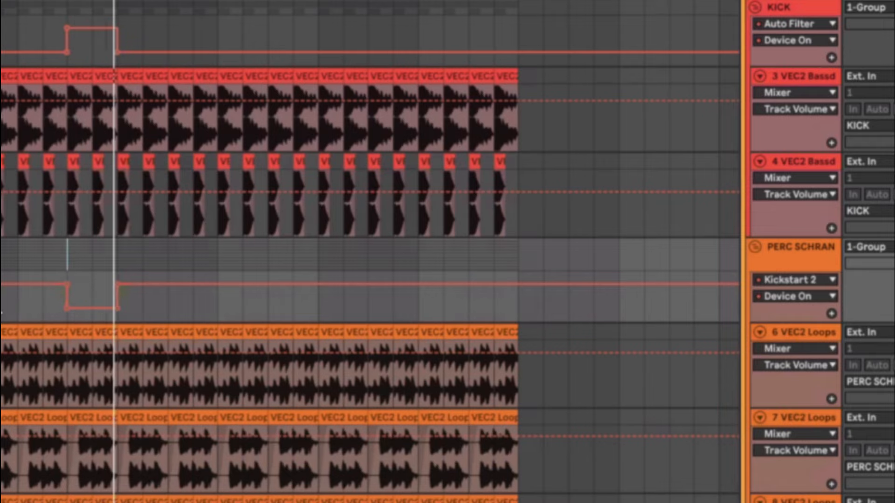
key("space")
key("a")
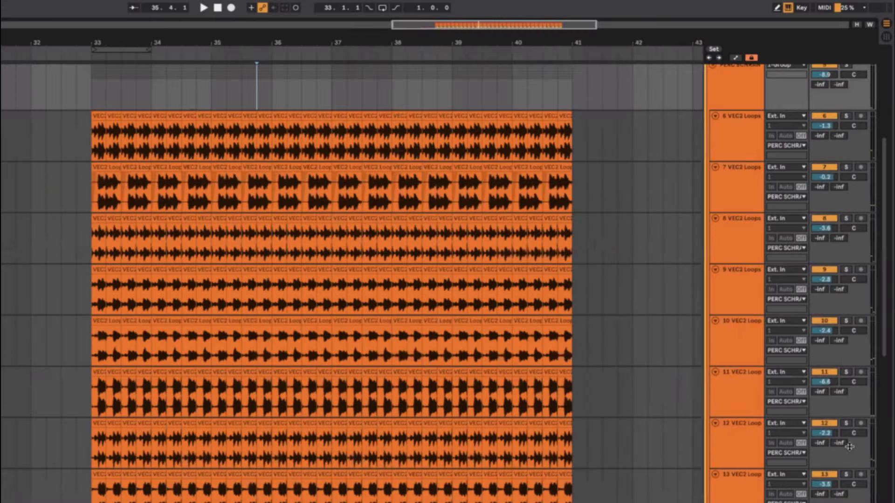
scroll(849, 447, "down", 10)
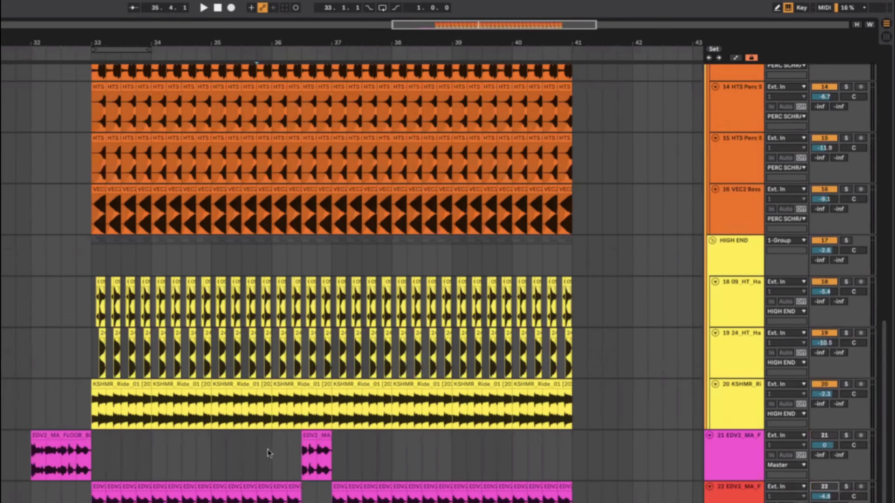
left_click(218, 455)
key("space")
scroll(374, 434, "up", 3)
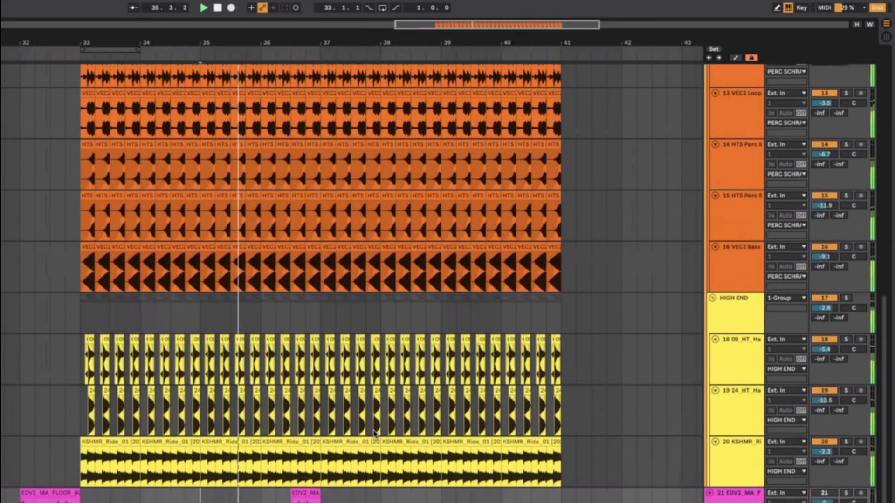
key("space")
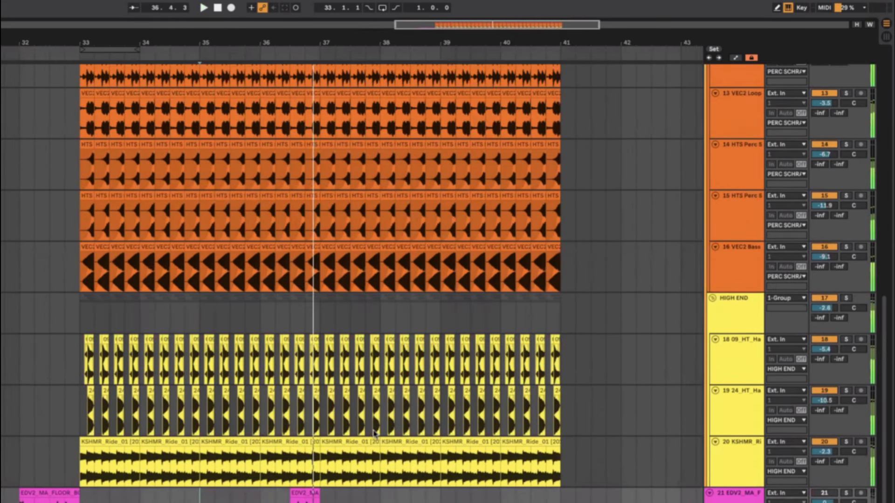
scroll(375, 434, "up", 4)
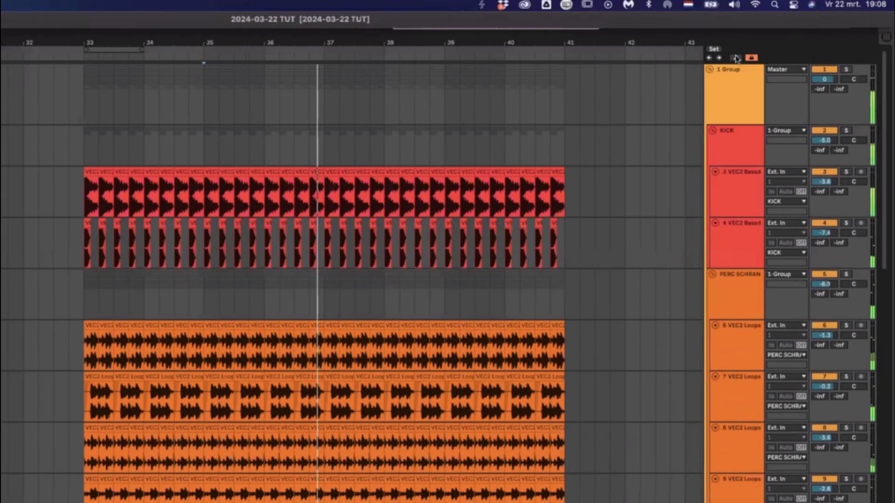
Step: Automate Glitch's Device On in 1 Group to switch on for the fill starting at 36.3, and play from bar 35
left_click(735, 58)
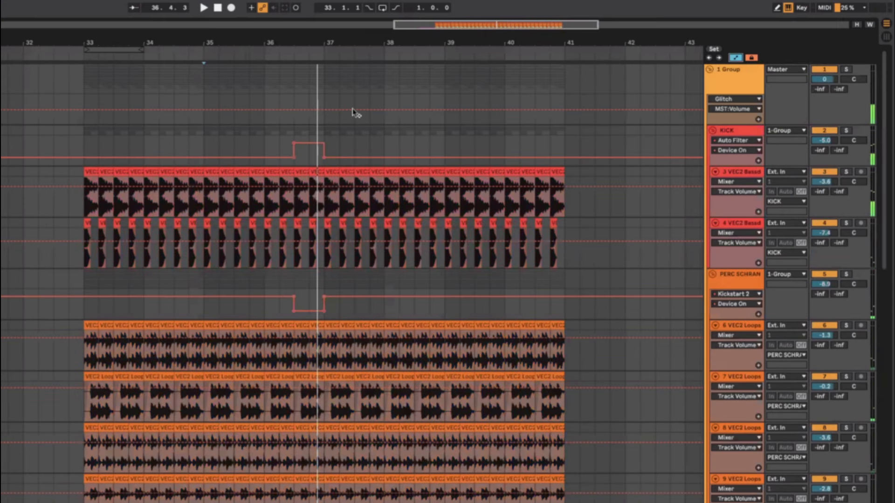
left_click(733, 78)
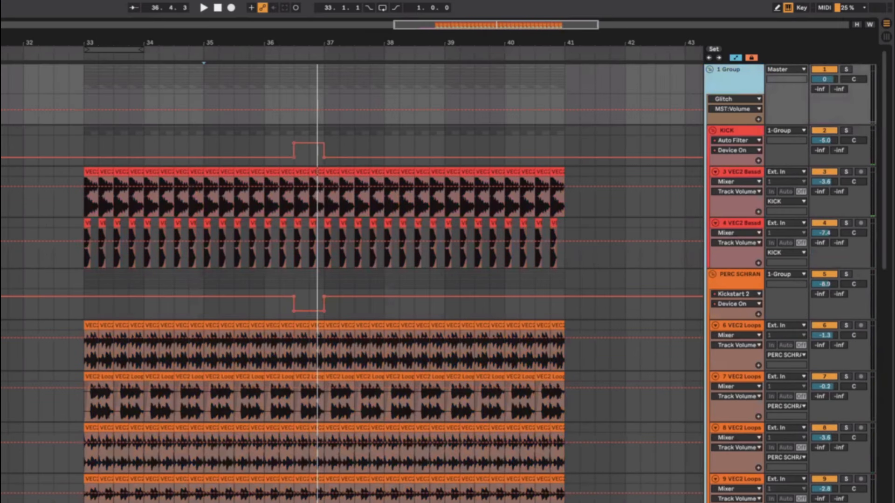
left_click(294, 117)
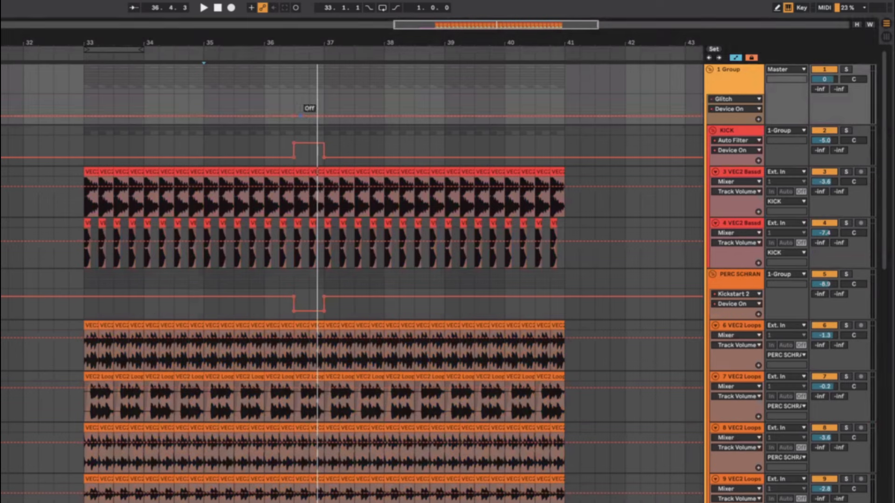
left_click_drag(301, 116, 301, 102)
left_click(204, 98)
key("space")
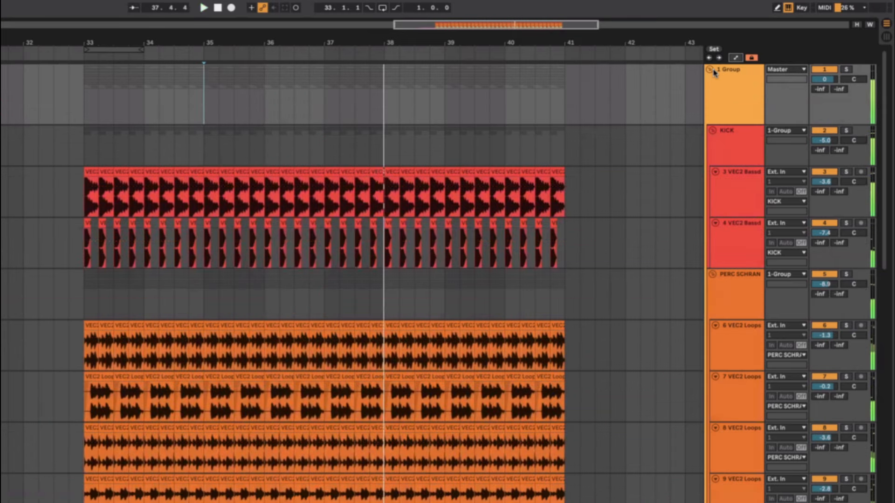
Step: Hide the automation lanes, unmute vocal tracks 21 and 22, and play the arrangement from bar 36
left_click(737, 60)
left_click(824, 101)
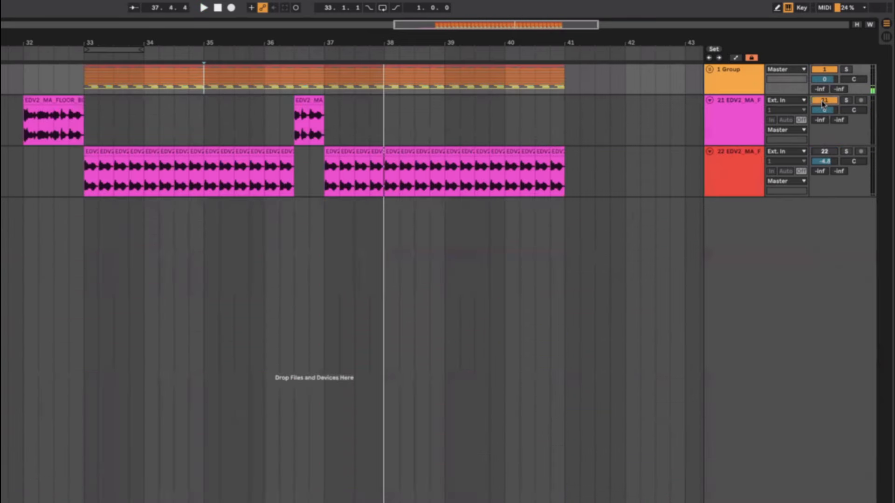
left_click(824, 154)
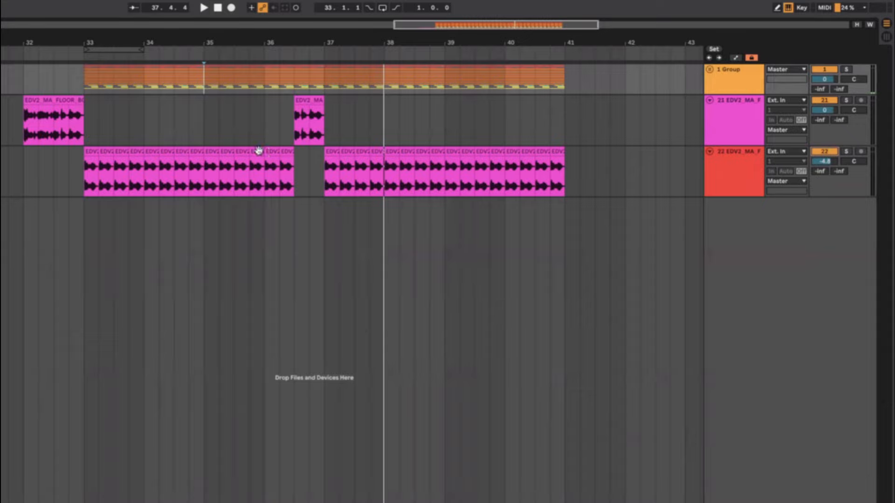
left_click(264, 123)
key("space")
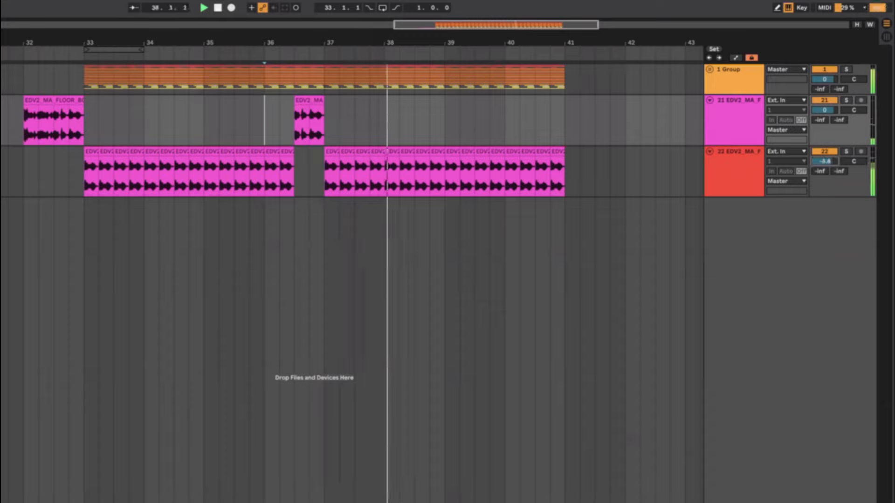
Step: Set track 22's volume to -4.7 dB while auditioning it against the drums
left_click_drag(820, 161, 820, 163)
key("space")
key("space")
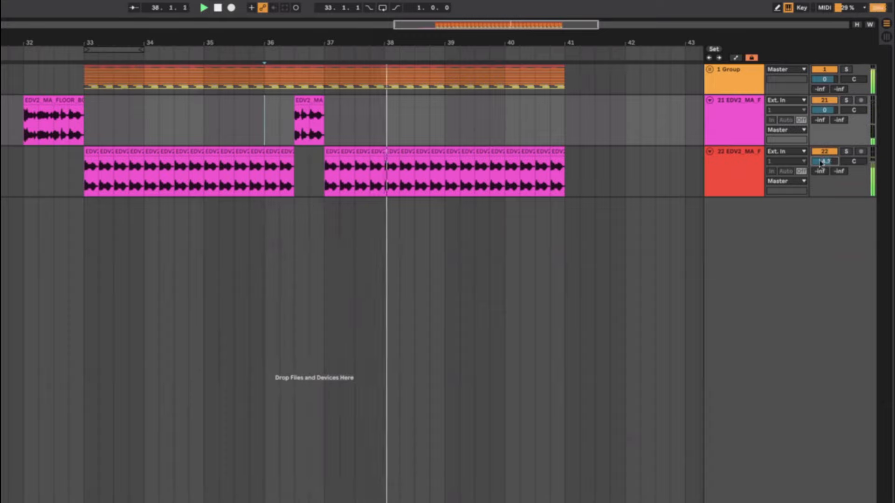
left_click_drag(821, 162, 821, 165)
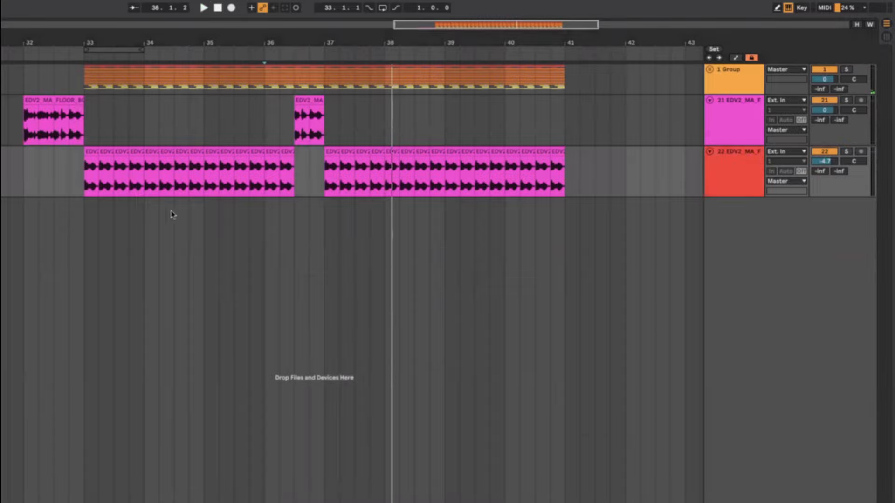
Step: Solo track 22 and play back its vocal slices
left_click(844, 152)
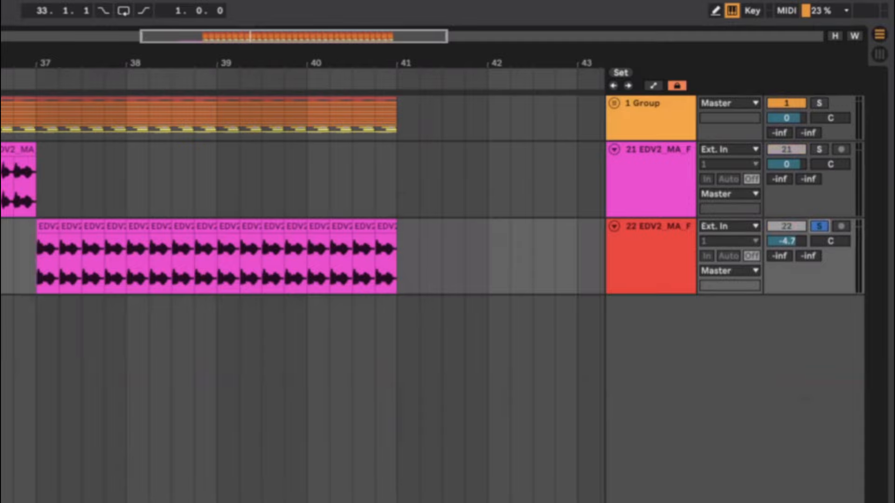
key("space")
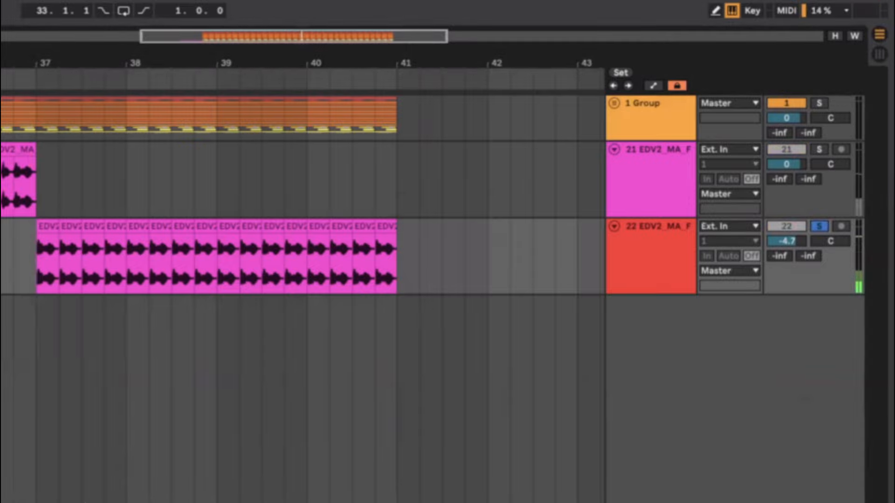
Step: Stop playback and unsolo track 22 so all tracks are active again
key("space")
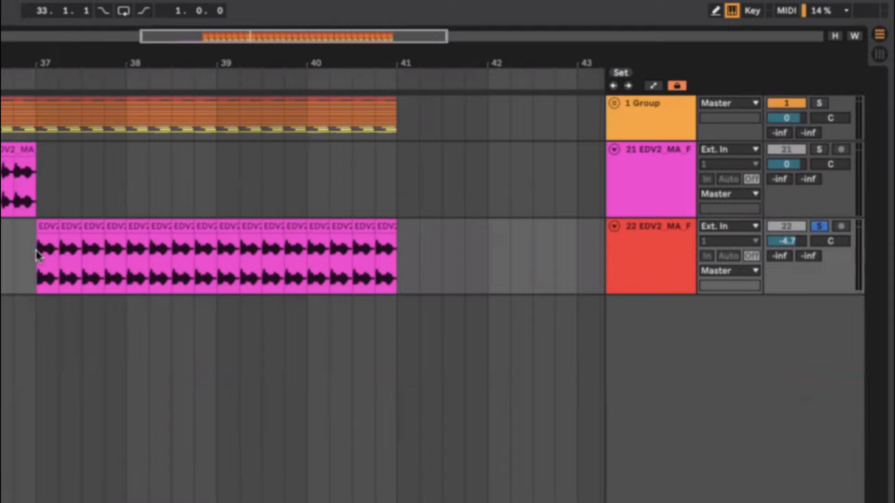
left_click(42, 123)
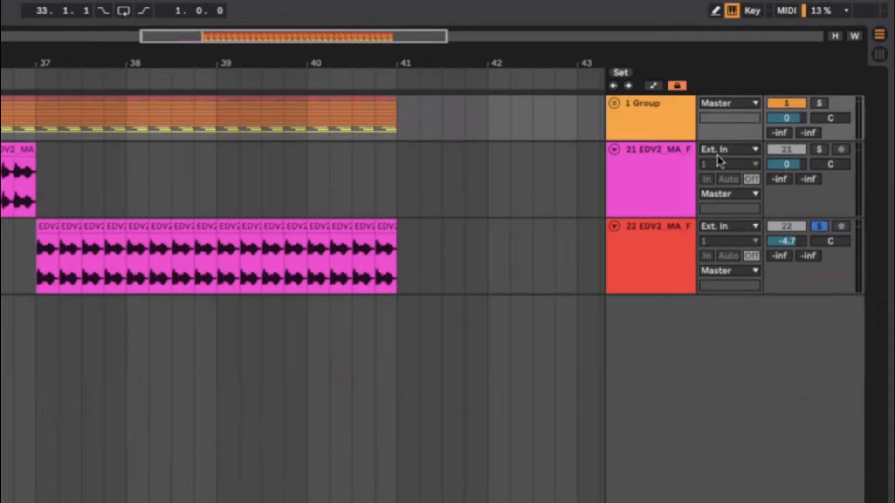
left_click(818, 227)
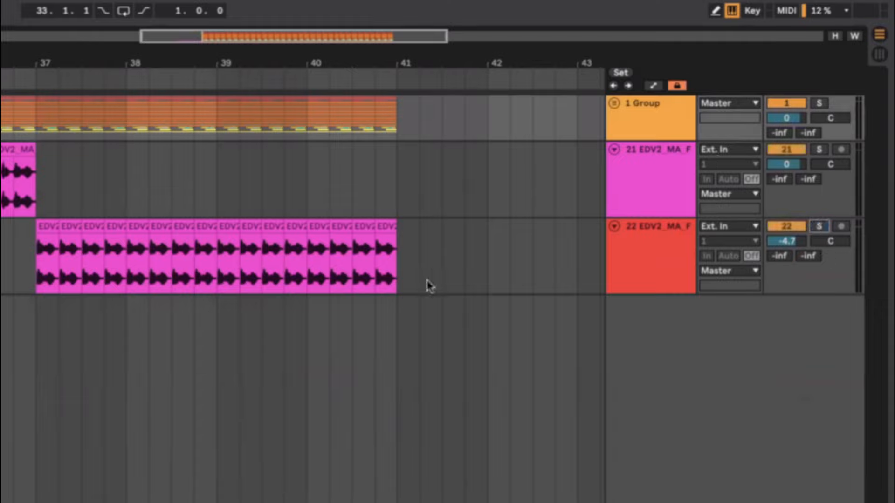
Step: Set track 21's volume to -2.3 dB while playing the vocal with the drums, and stop playback
left_click(2, 182)
key("space")
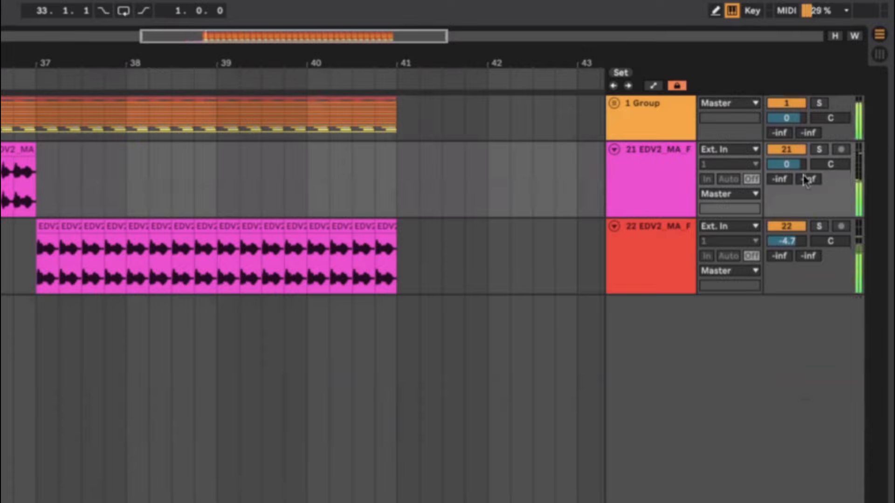
left_click_drag(791, 165, 791, 176)
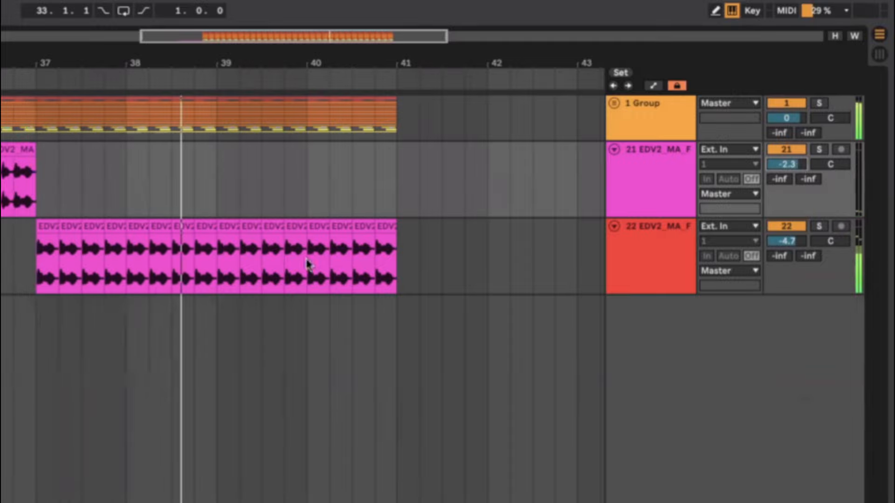
key("space")
scroll(209, 195, "up", 1)
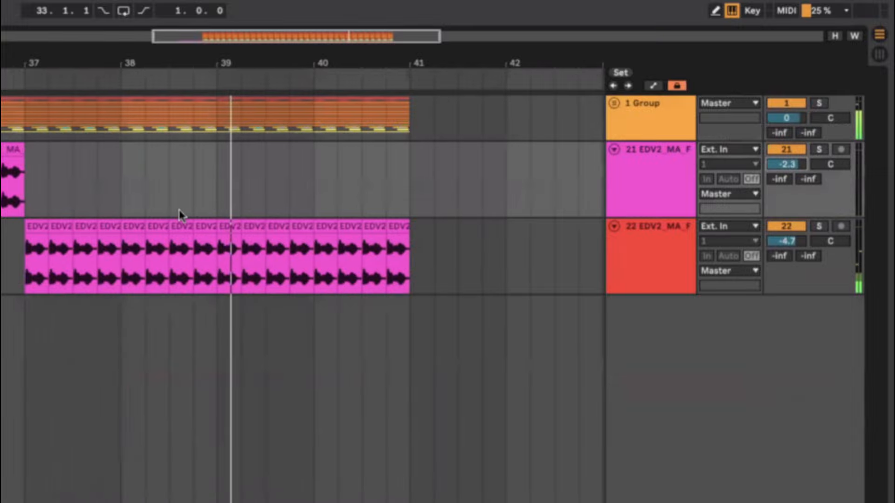
scroll(181, 215, "down", 6)
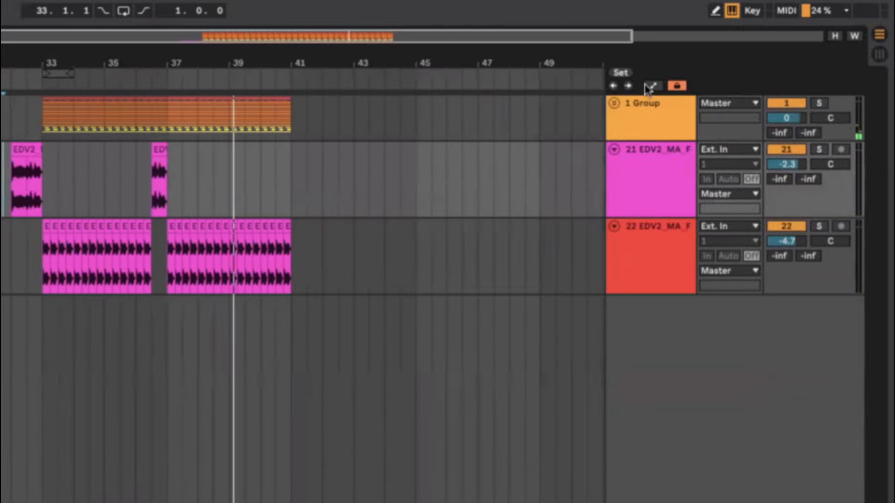
Step: Unfold 1 Group, look through its kick, percussion and high-end tracks, and fold it again
left_click(619, 106)
left_click(613, 104)
scroll(331, 411, "down", 10)
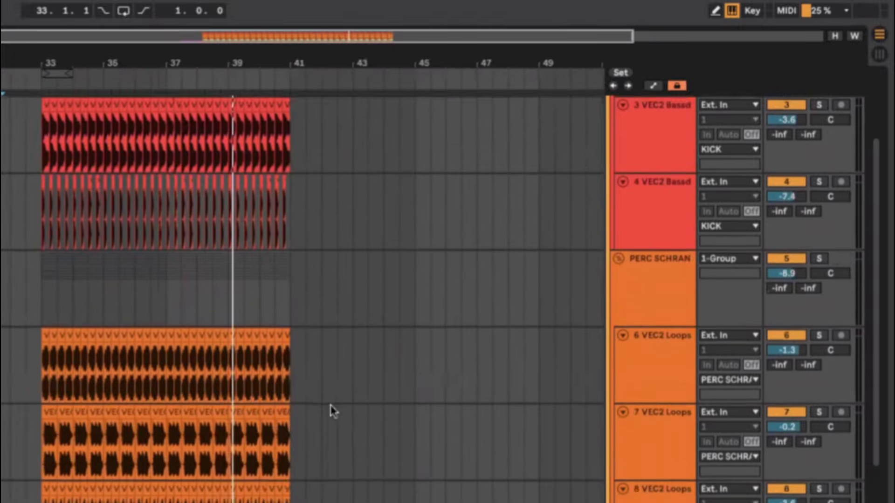
scroll(331, 408, "down", 10)
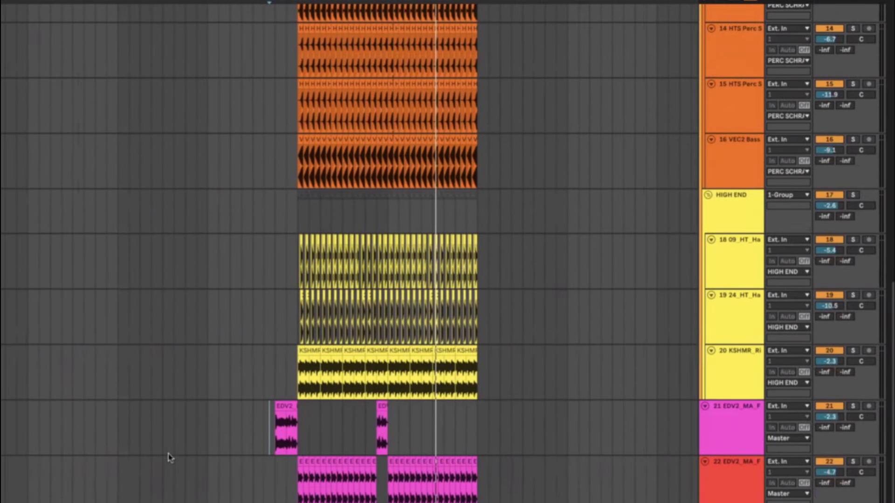
scroll(91, 447, "right", 1)
left_click(114, 499)
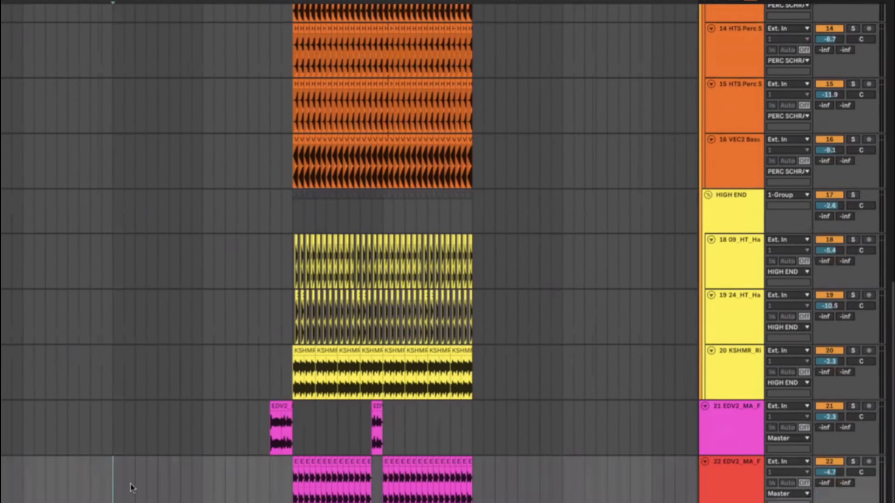
scroll(131, 487, "right", 2)
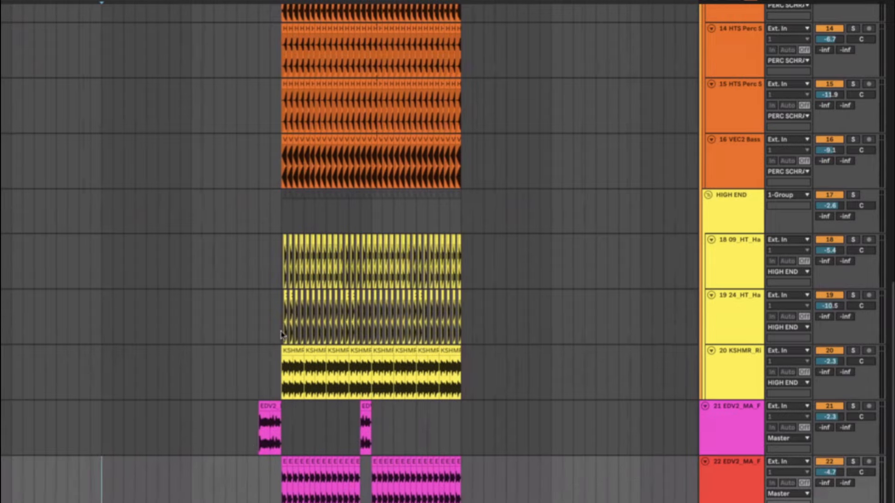
scroll(281, 334, "up", 10)
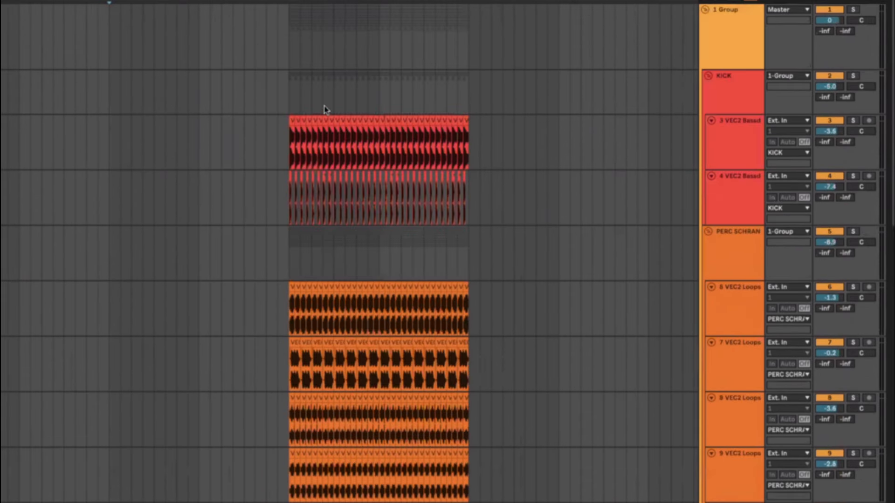
scroll(324, 109, "down", 1)
scroll(325, 110, "right", 1)
scroll(325, 109, "down", 2)
scroll(325, 110, "right", 2)
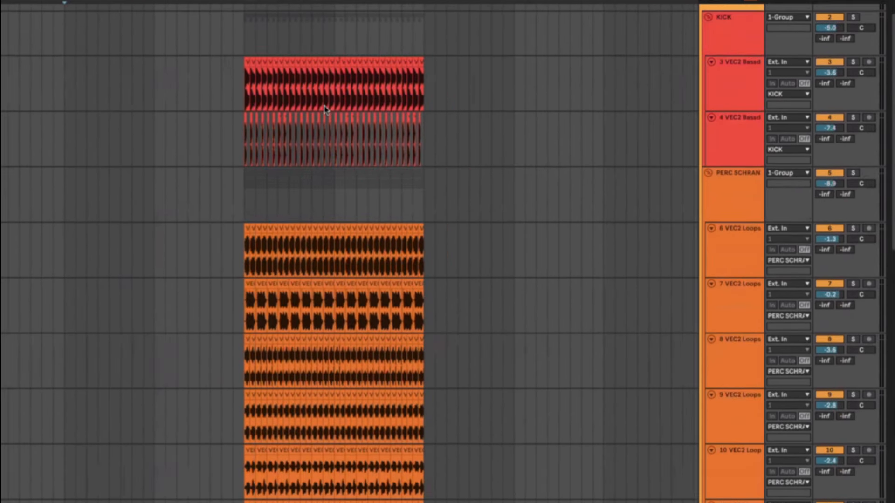
scroll(325, 110, "down", 1)
scroll(325, 110, "right", 1)
scroll(325, 109, "up", 4)
left_click(224, 53)
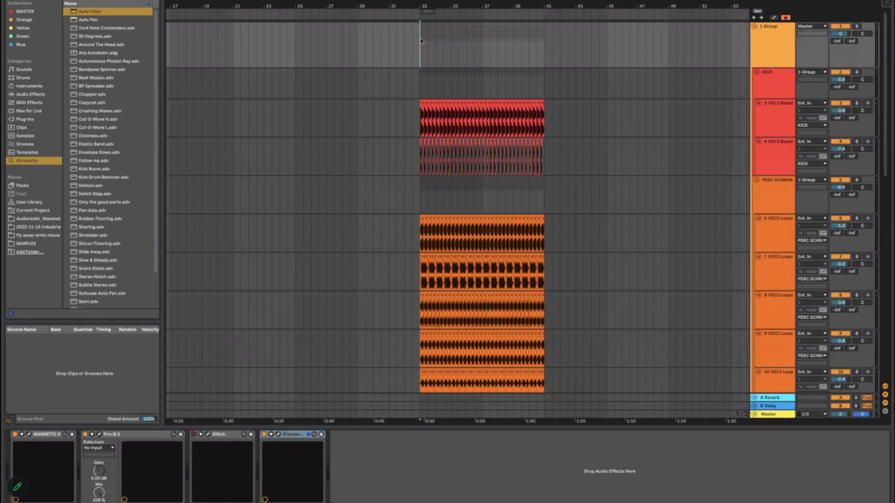
mouse_move(420, 41)
left_mouse_down()
mouse_move(556, 45)
mouse_move(406, 49)
left_mouse_up()
left_click(407, 48)
scroll(563, 94, "right", 1)
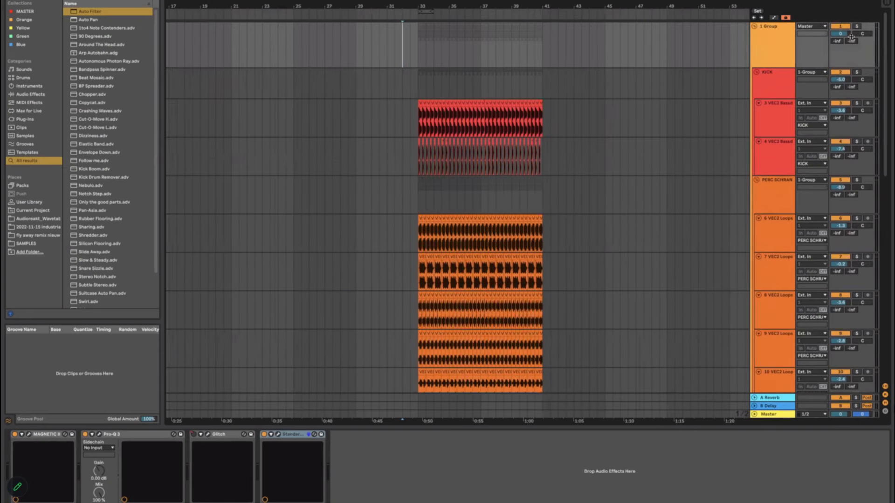
left_click(755, 27)
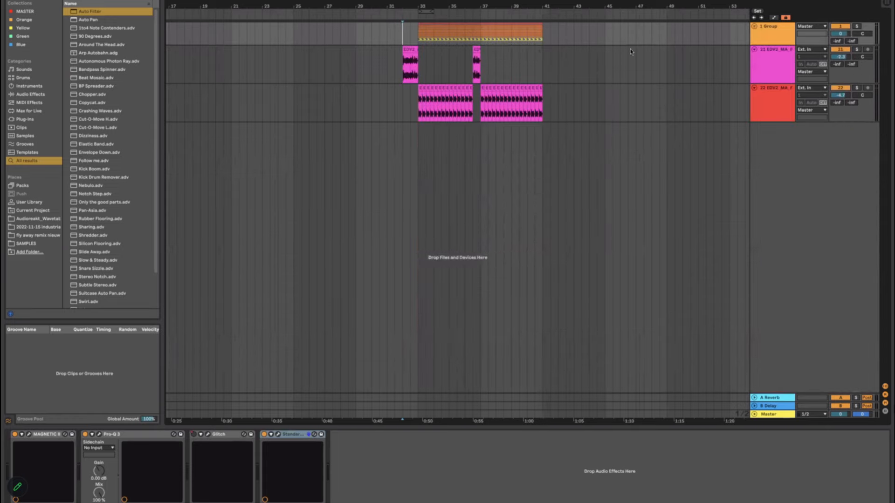
Step: Add a new audio track below vocal track 22
left_click(293, 104)
left_click(769, 108)
key("ctrl+t")
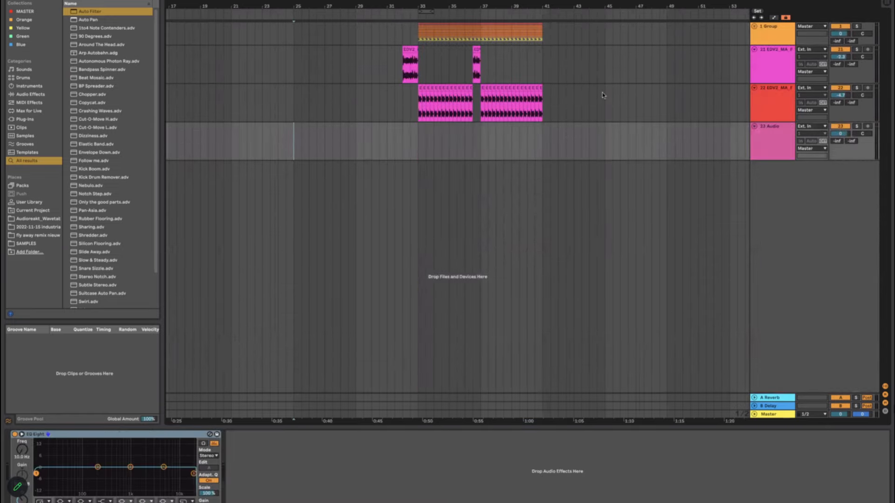
Step: Show the SAMPLES folder in the browser and collapse the TSOHT #17 Hard Techno Storm Vol.1 pack
left_click(23, 244)
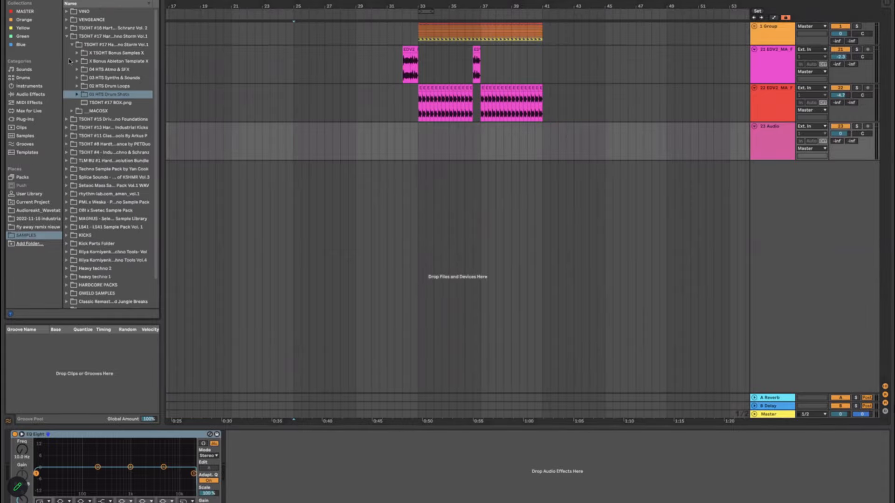
left_click(67, 30)
left_click(67, 36)
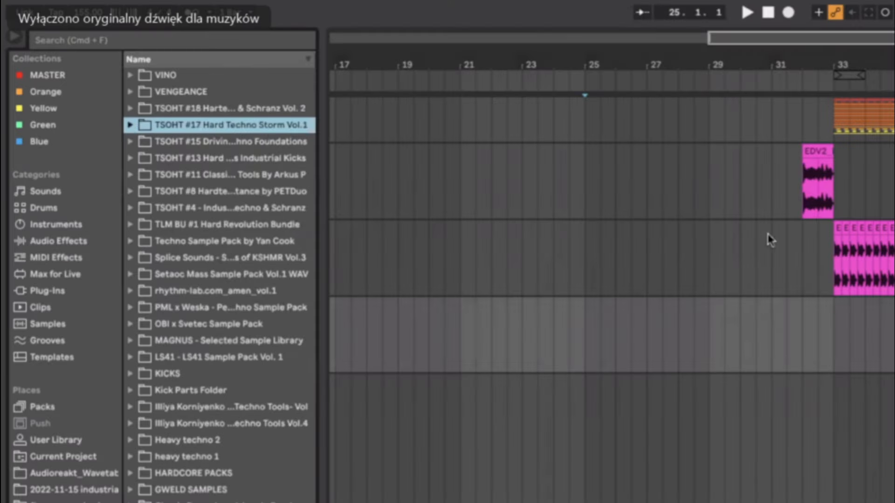
Step: Copy track 21's one-bar vocal clip at bar 32 to bars 30, 28 and 26 of the same track
left_click(813, 193)
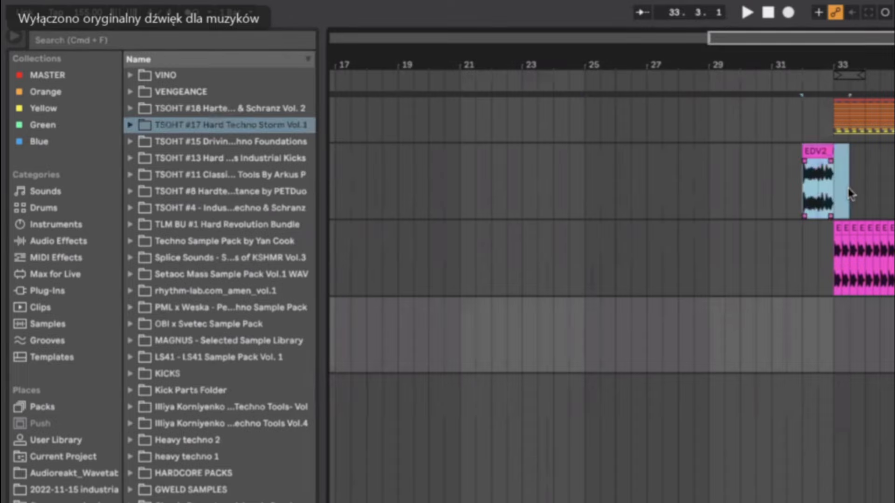
left_click(742, 193)
key("ctrl+v")
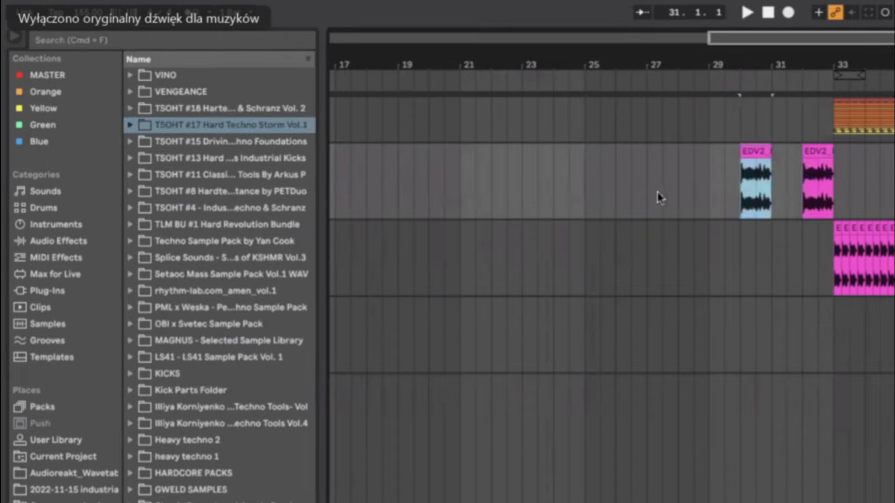
left_click(679, 194)
key("ctrl+v")
left_click(621, 196)
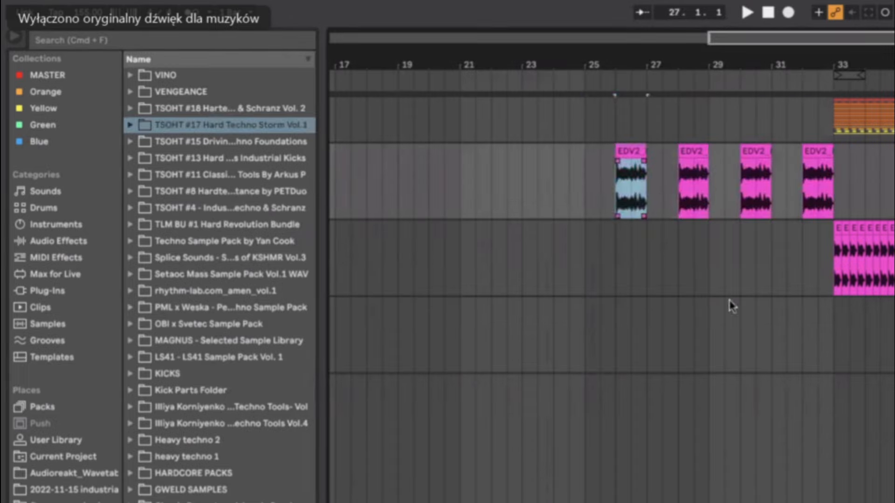
key("ctrl+v")
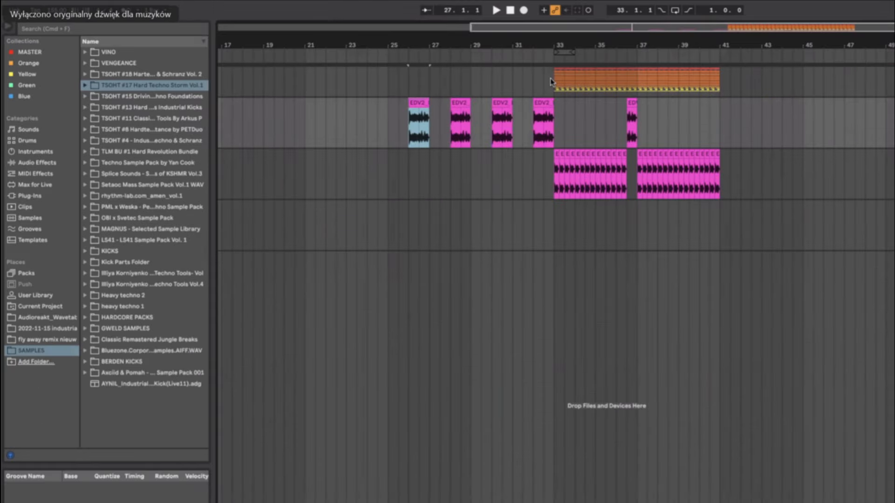
Step: Unfold 1 Group, examine its drum layers and the empty bars before the drop, and fold the group again
left_click(832, 120)
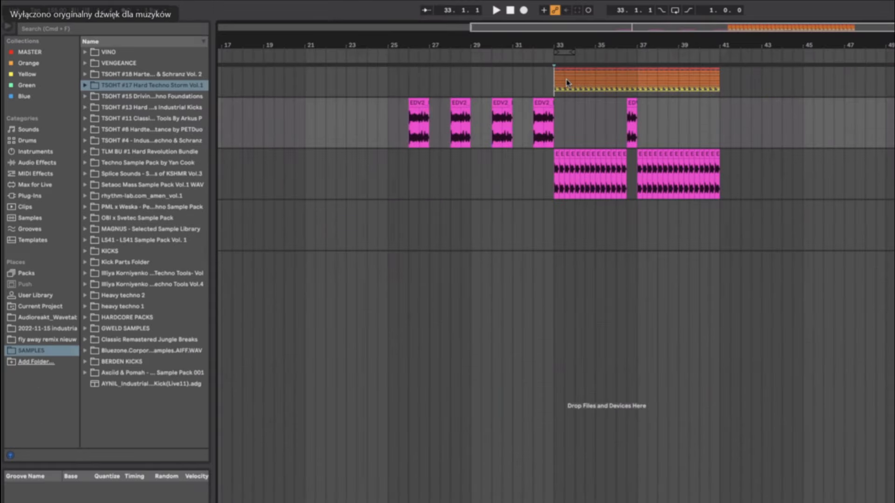
left_click_drag(567, 83, 616, 84)
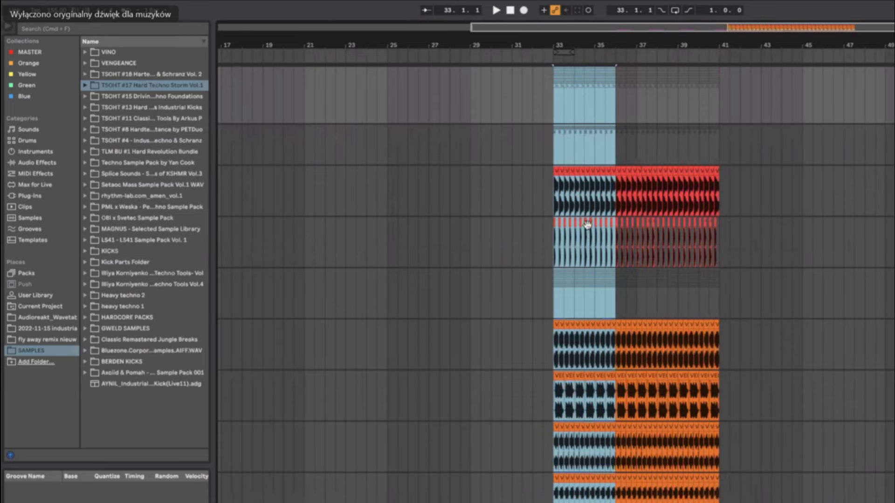
scroll(571, 475, "right", 1)
scroll(576, 383, "down", 3)
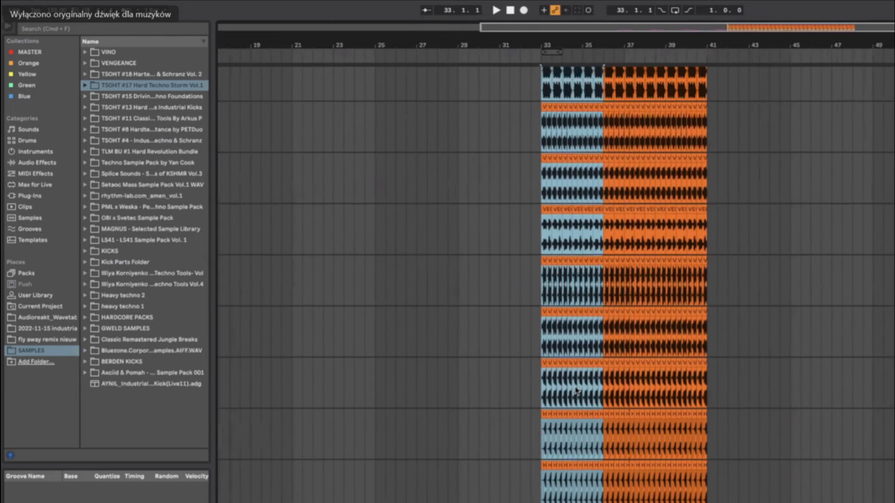
scroll(597, 274, "up", 4)
scroll(596, 274, "up", 4)
left_click_drag(410, 278, 566, 242)
scroll(715, 256, "left", 5)
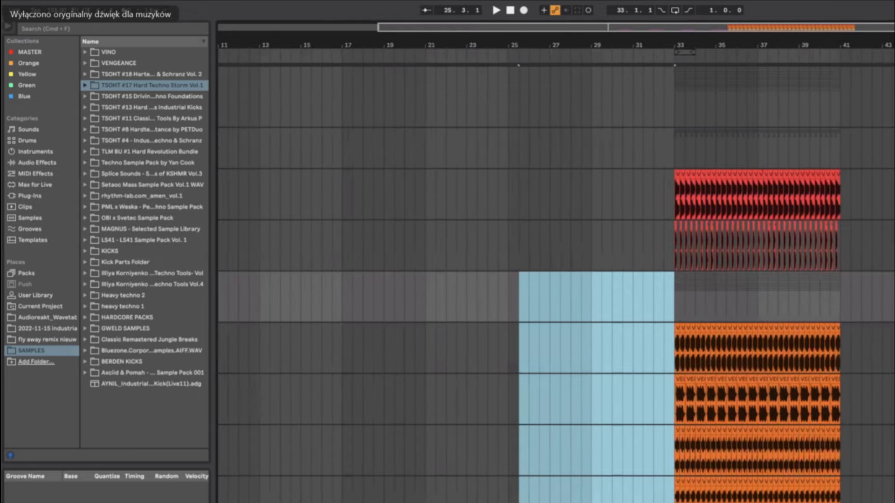
scroll(714, 256, "down", 10)
left_click(497, 74)
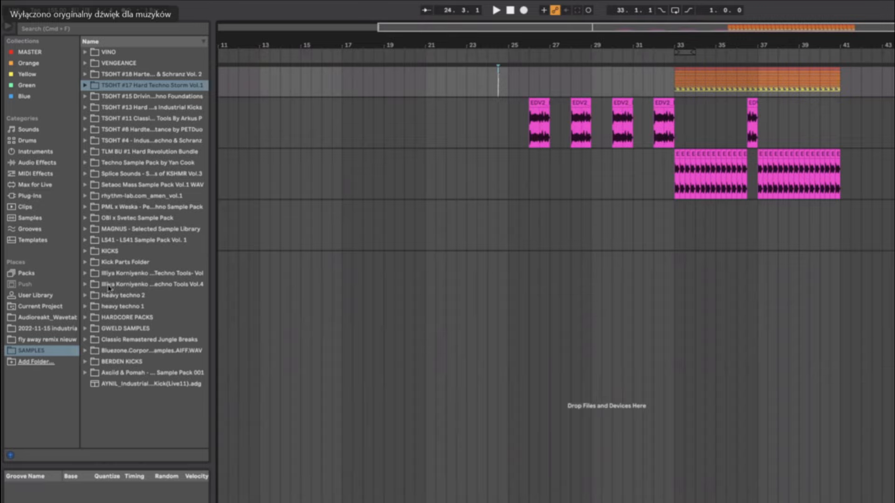
Step: Audition breaks from Classic Remastered Jungle Breaks and place ES_Think-1_D_175.wav on track 23 at bar 25
left_click(85, 196)
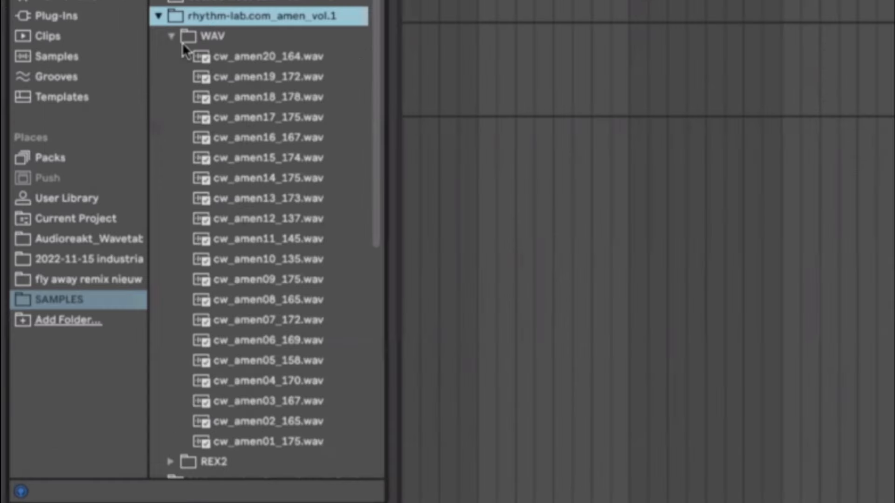
left_click(84, 196)
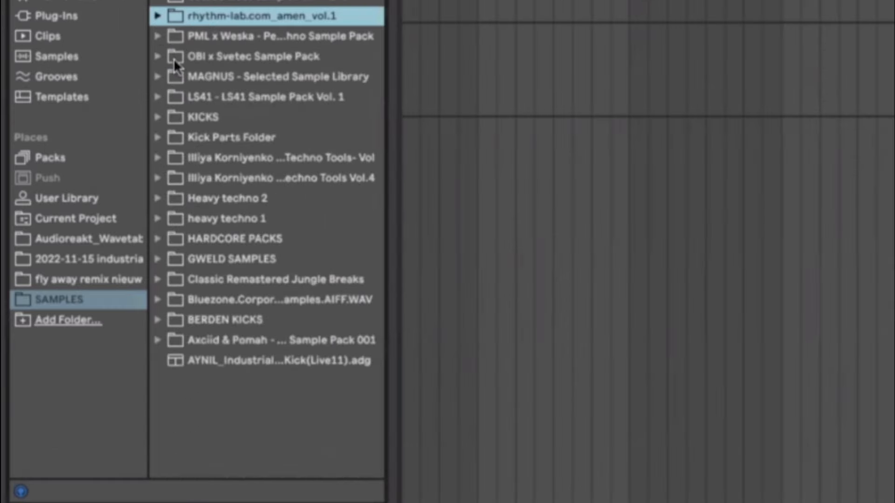
left_click(165, 279)
left_click(158, 280)
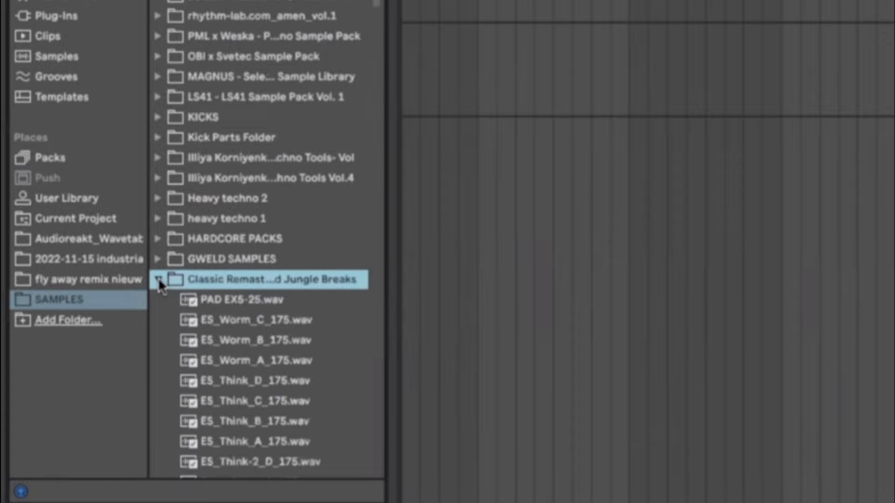
left_click(236, 217)
scroll(255, 190, "down", 2)
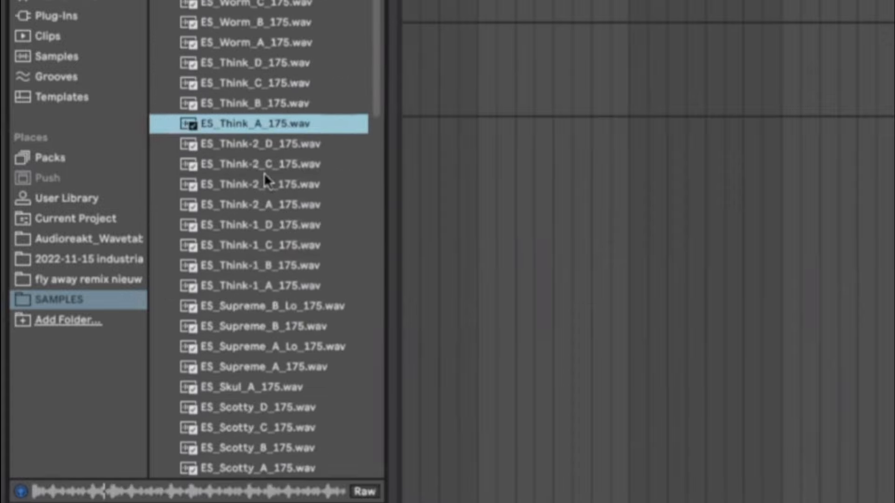
left_click(260, 220)
scroll(265, 278, "down", 1)
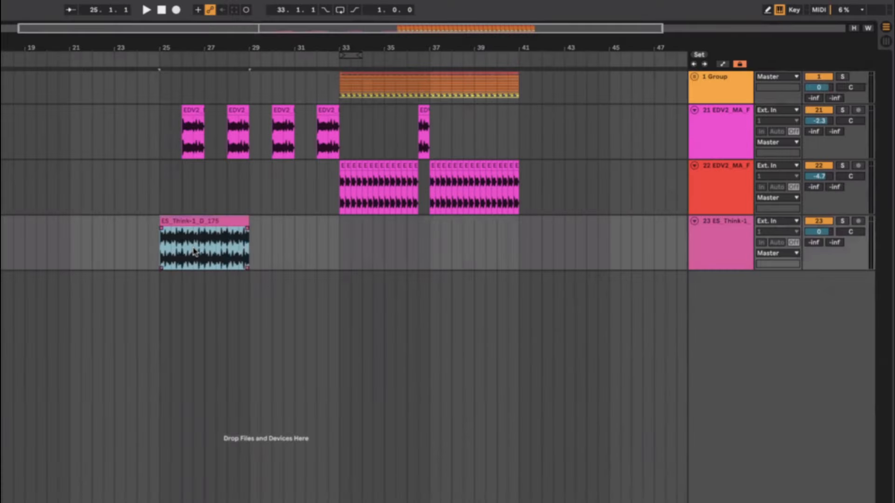
Step: Cut the ES_Think-1_D_175 clip down to bar 25 only and play the arrangement from there
scroll(194, 252, "up", 5)
left_click_drag(155, 257, 562, 257)
key("Delete")
left_click(112, 221)
scroll(112, 221, "down", 2)
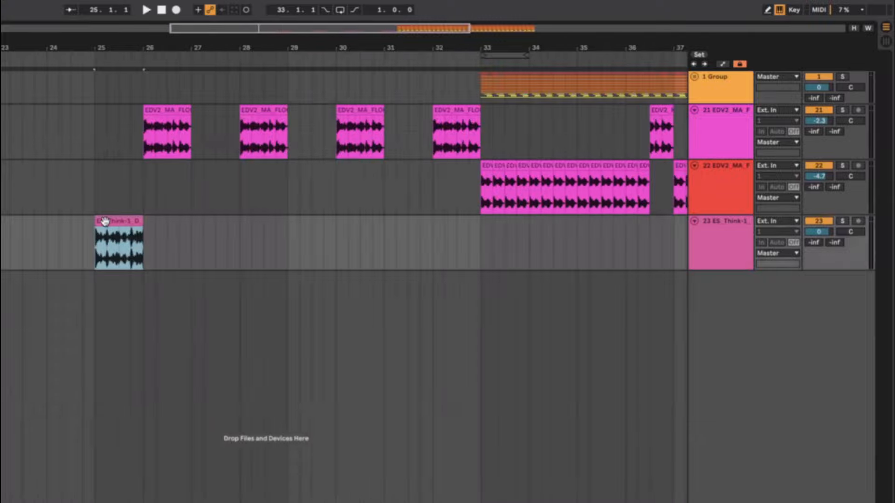
key("space")
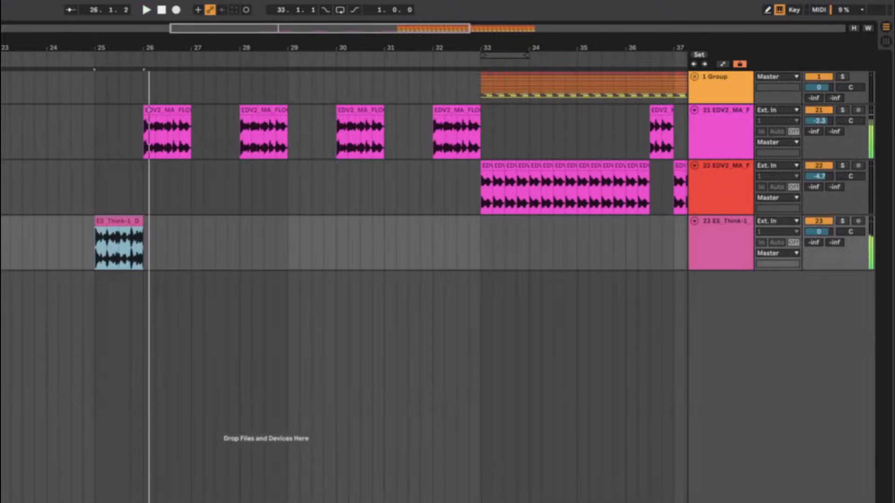
Step: Audition Complex Pro and Tones on the ES_Think-1 clip, set its warp mode to Re-Pitch, and move EQ Eight's low cut to 42.6 Hz
double_click(113, 221)
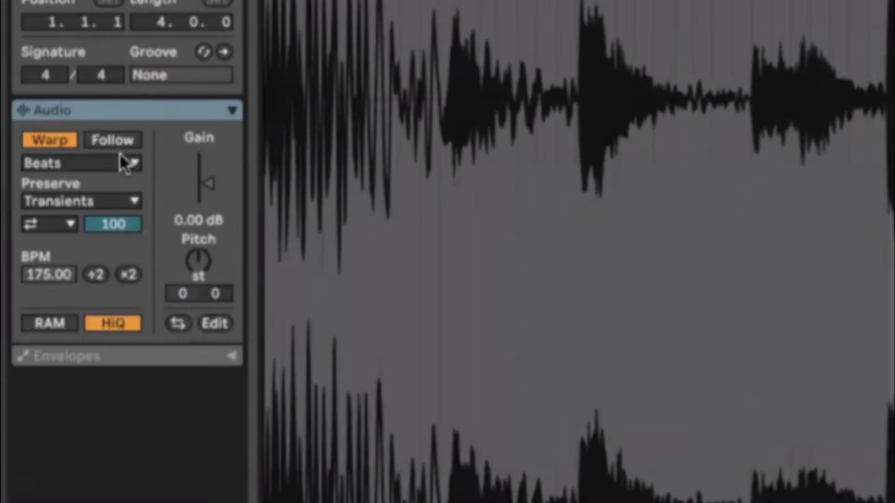
left_click(123, 163)
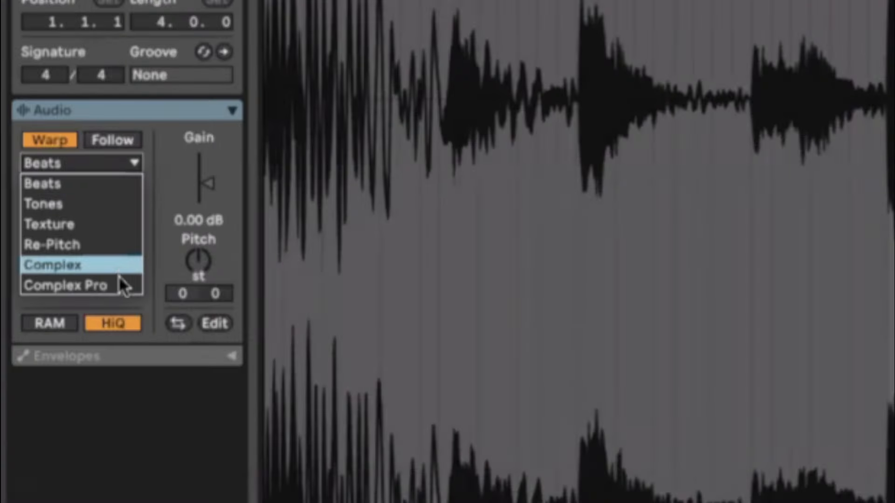
left_click(120, 282)
left_click(119, 170)
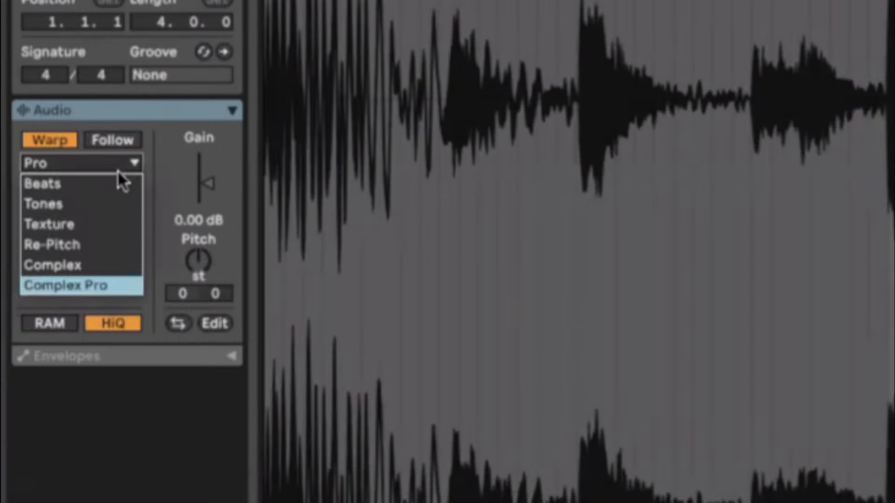
left_click(114, 205)
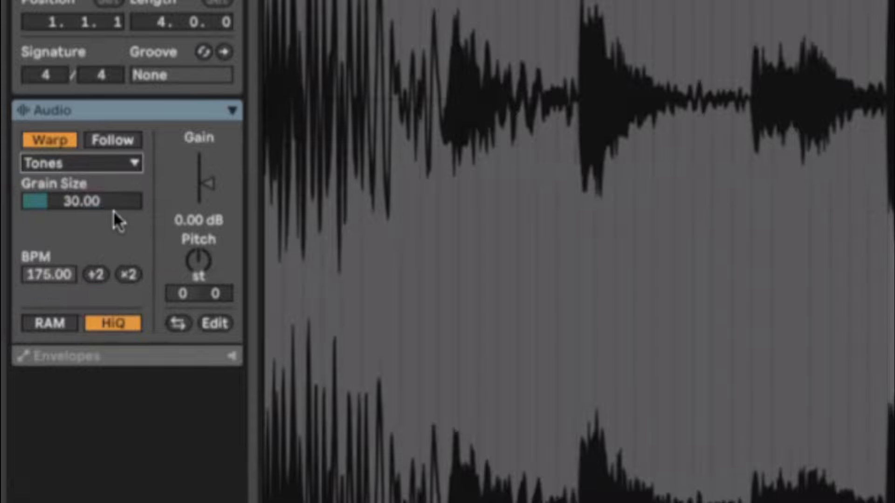
left_click(111, 167)
left_click(104, 243)
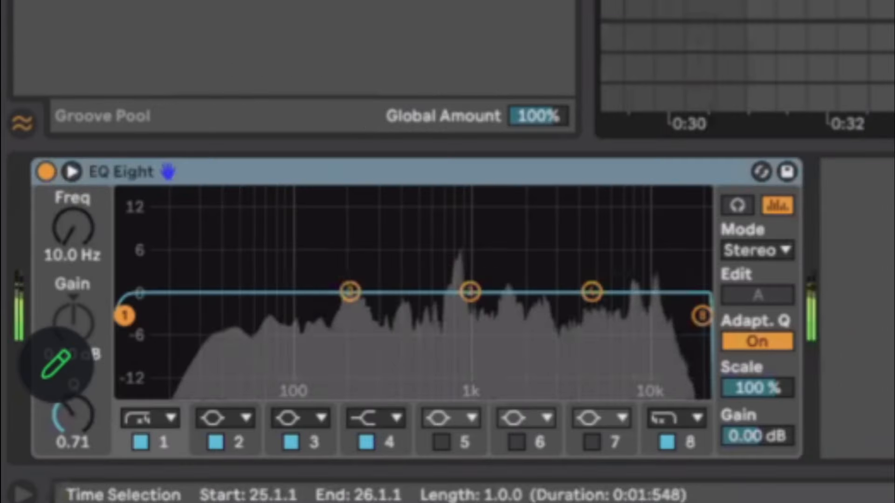
left_click_drag(124, 315, 233, 315)
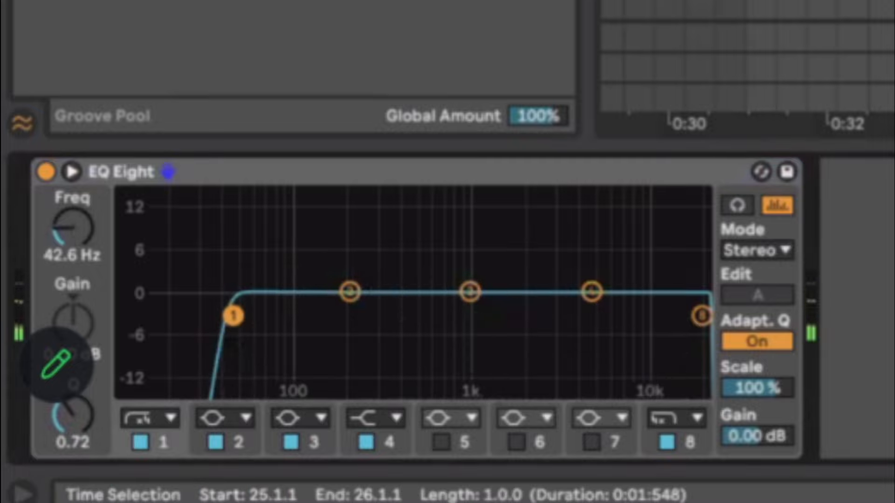
Step: Copy the one-bar ES_Think-1 break from bar 25 to bars 27 and 29 on the same track
left_click(127, 266)
key("ctrl+v")
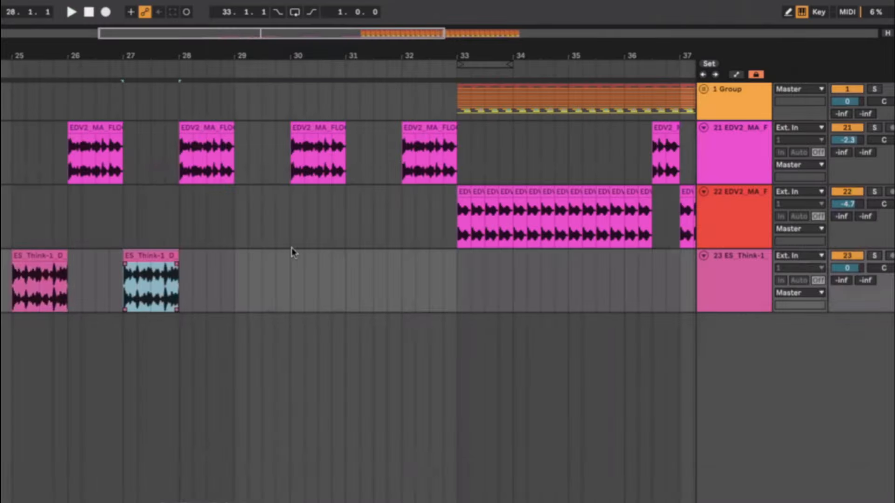
key("space")
left_click(238, 275)
key("ctrl+v")
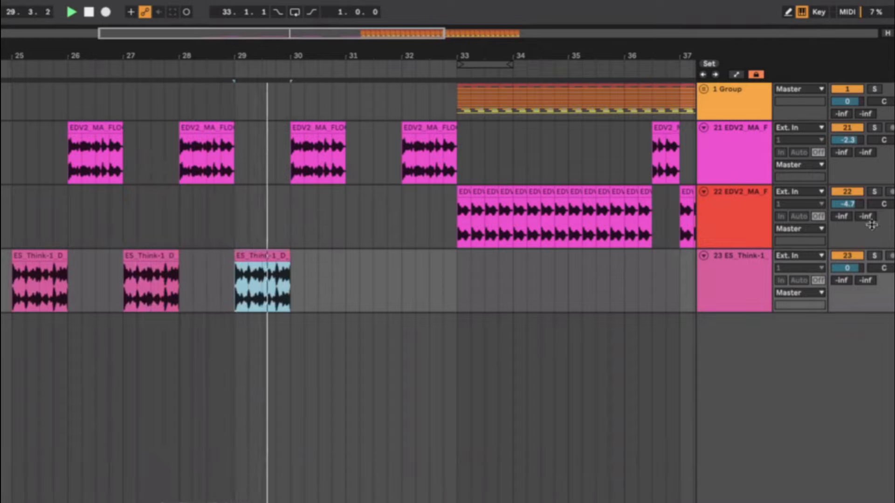
Step: Lower track 23's volume to -2.2 dB and return the playback position to bar 25
left_click_drag(860, 269, 859, 277)
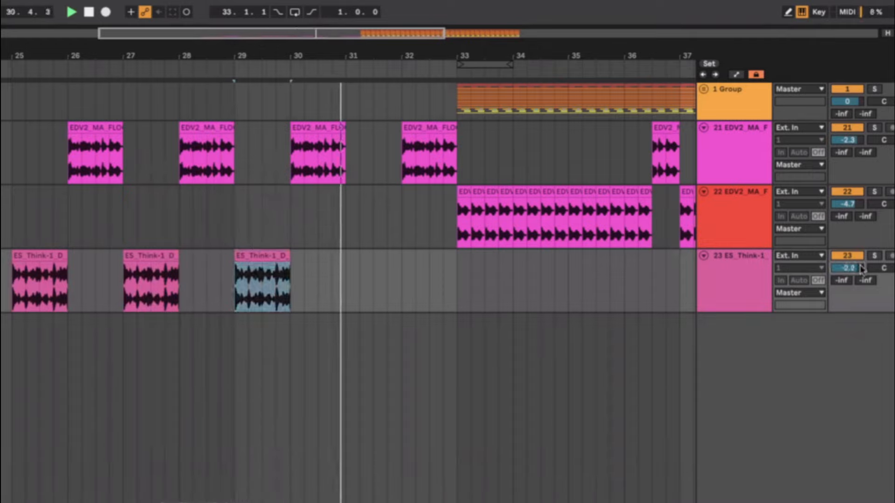
left_click(249, 257)
left_click(10, 256)
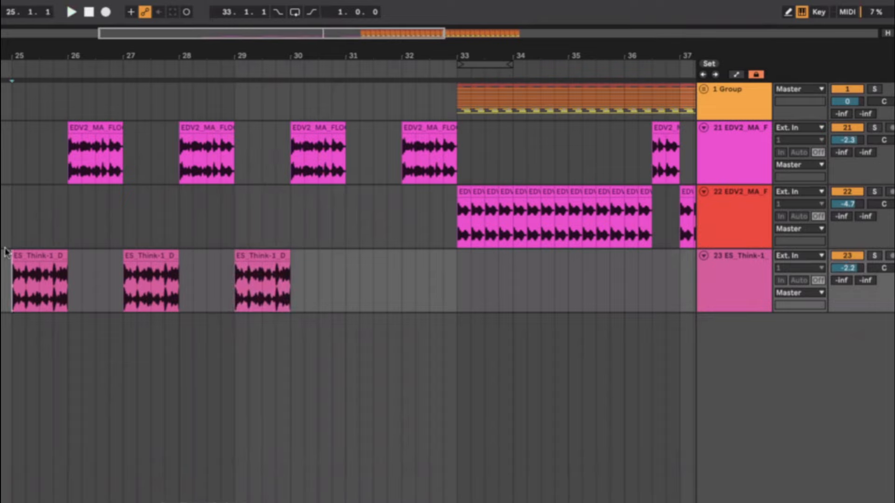
Step: Insert a MIDI track below track 23, load the Serum synth on it and close the plug-in window
left_click(724, 267)
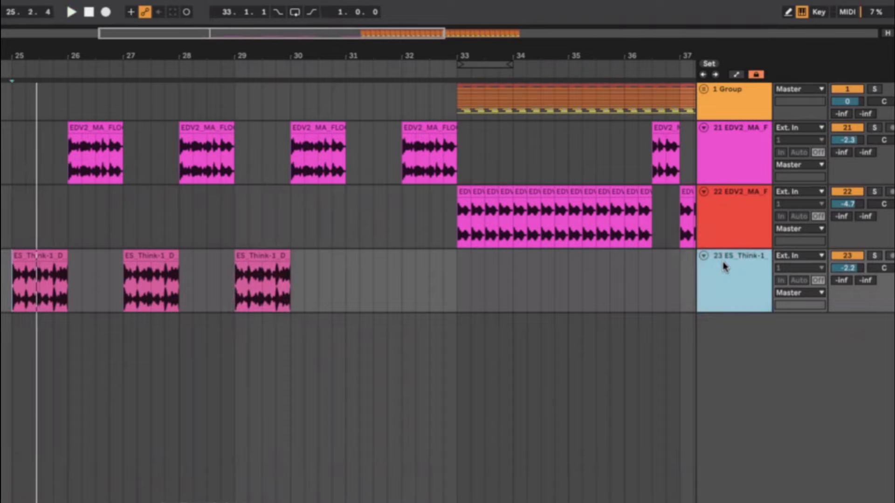
key("ctrl+shift+t")
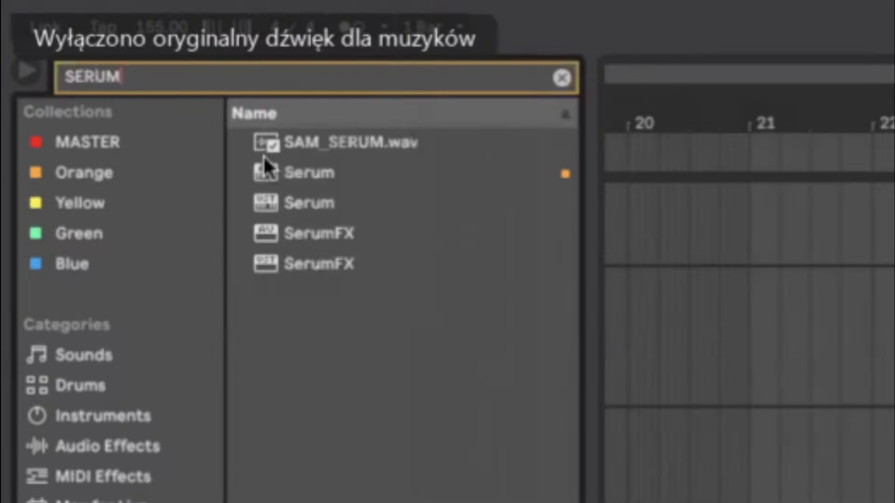
double_click(308, 173)
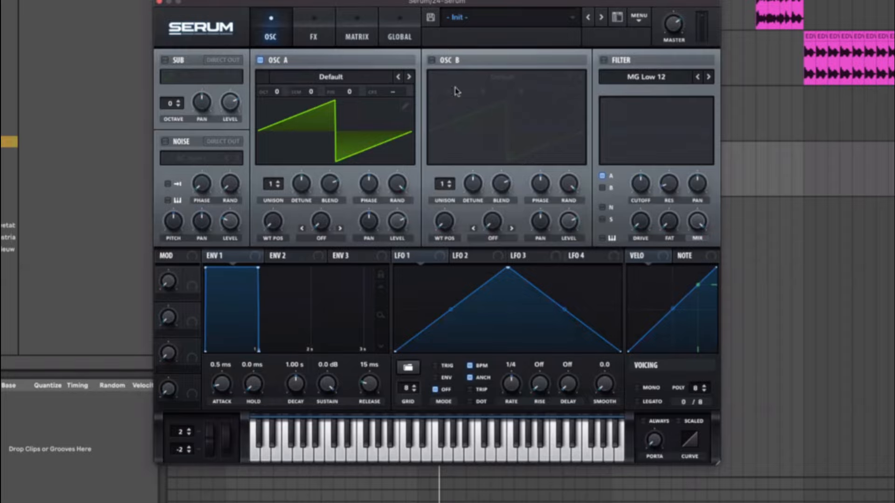
left_click(159, 2)
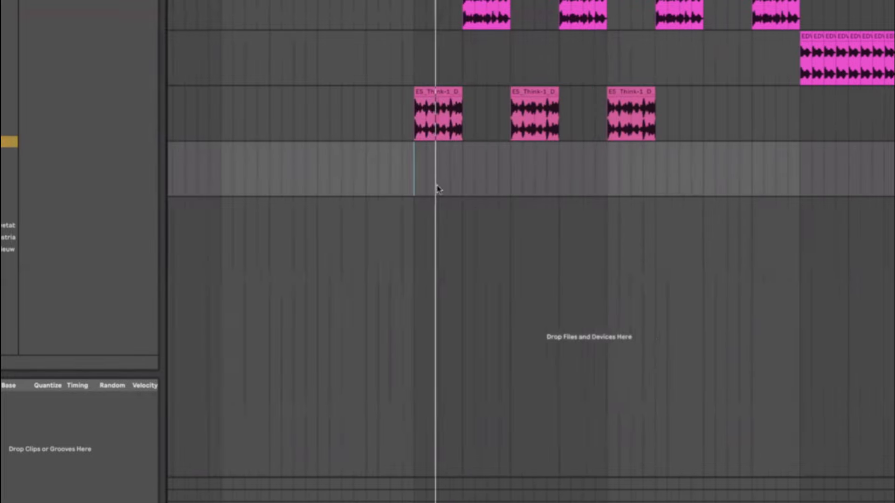
Step: Unfold 1 Group, solo its KICK group and play the kick layers from bar 33
scroll(436, 185, "right", 1)
scroll(492, 20, "up", 1)
scroll(492, 20, "down", 3)
scroll(492, 20, "right", 1)
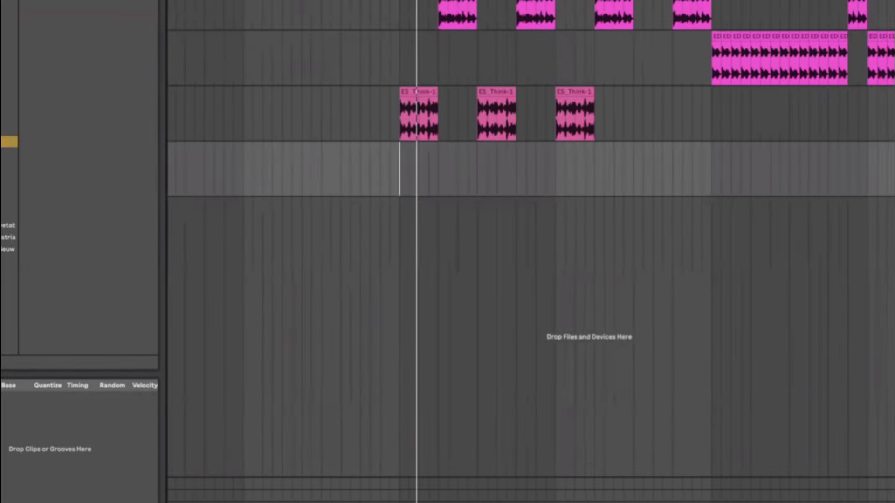
scroll(867, 218, "up", 6)
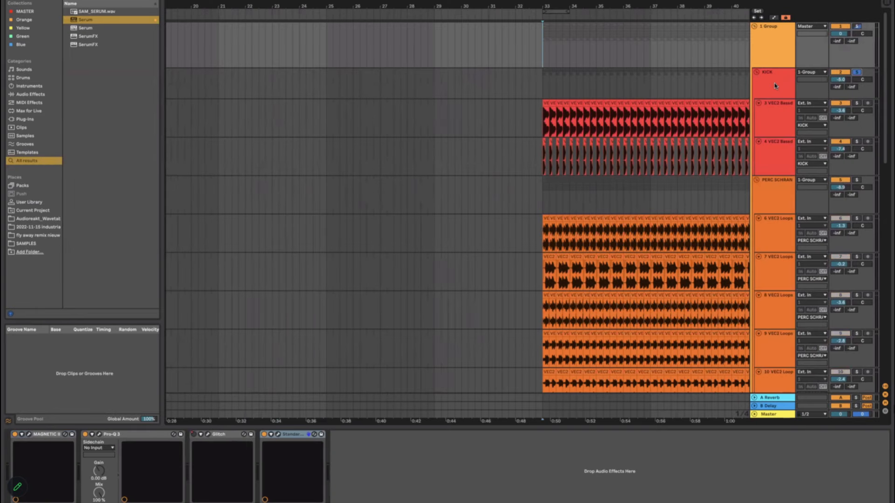
left_click(775, 86)
key("space")
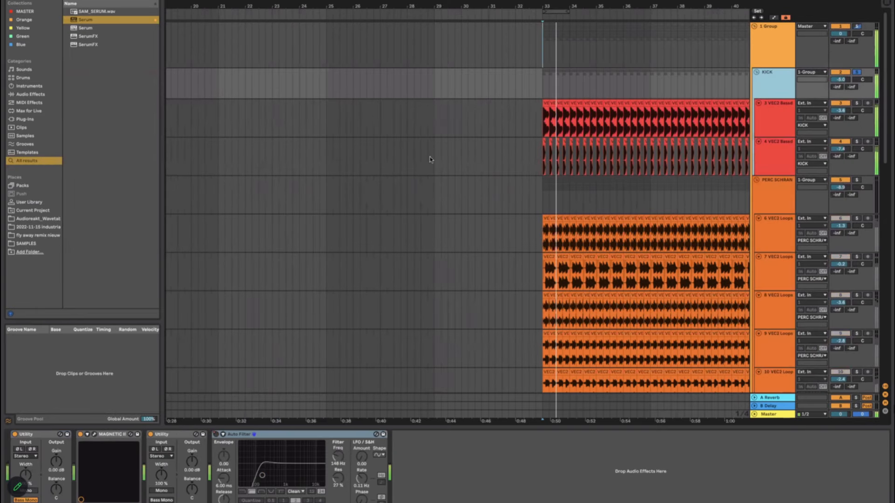
Step: Search the browser for "eq" and insert EQ Eight at the start of the KICK group's device chain
left_click(540, 84)
left_click(549, 85)
key("super+f")
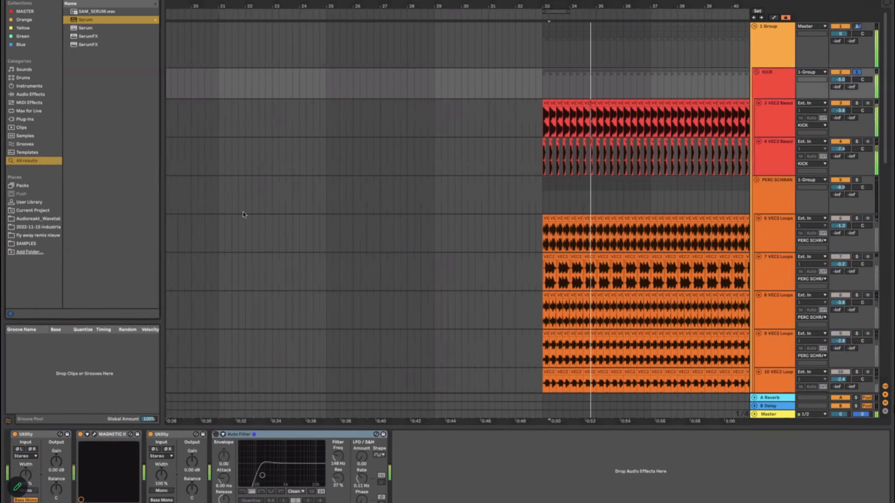
type("eq")
left_click_drag(88, 19, 41, 469)
left_click(213, 443)
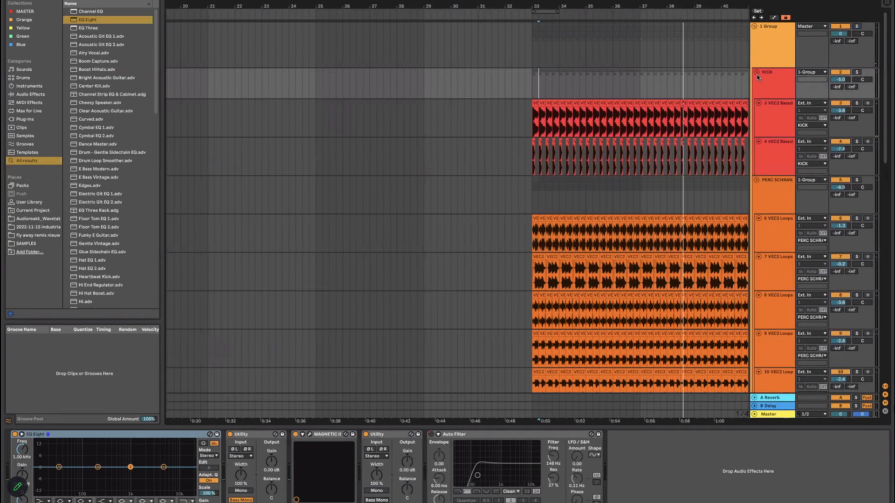
Step: Fold the KICK and PERC subgroups, followed by the whole 1 Group
left_click(756, 73)
left_click(756, 80)
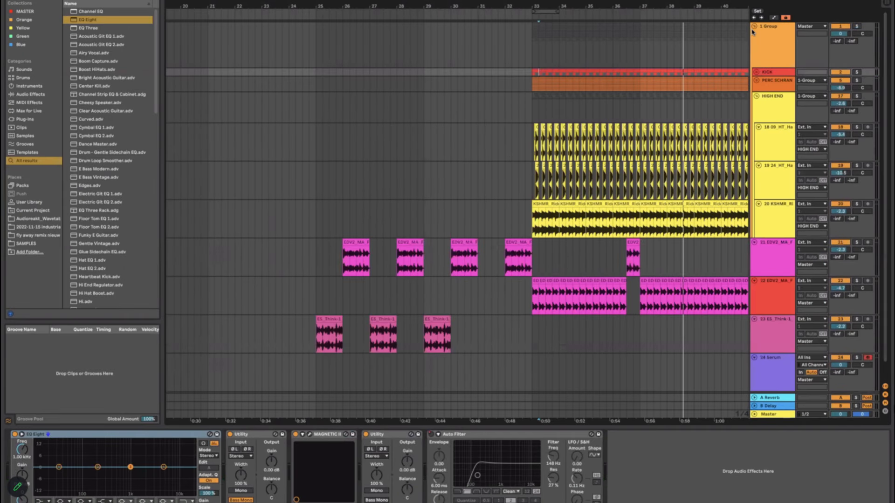
scroll(654, 99, "right", 3)
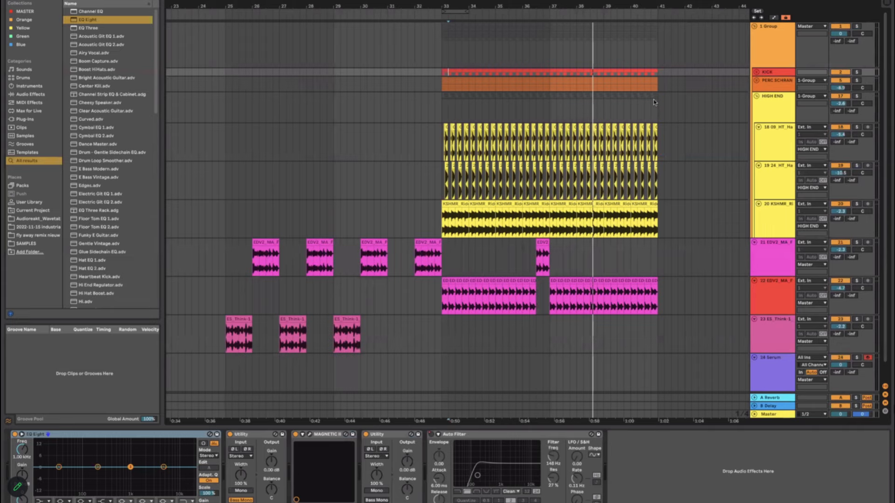
left_click(753, 27)
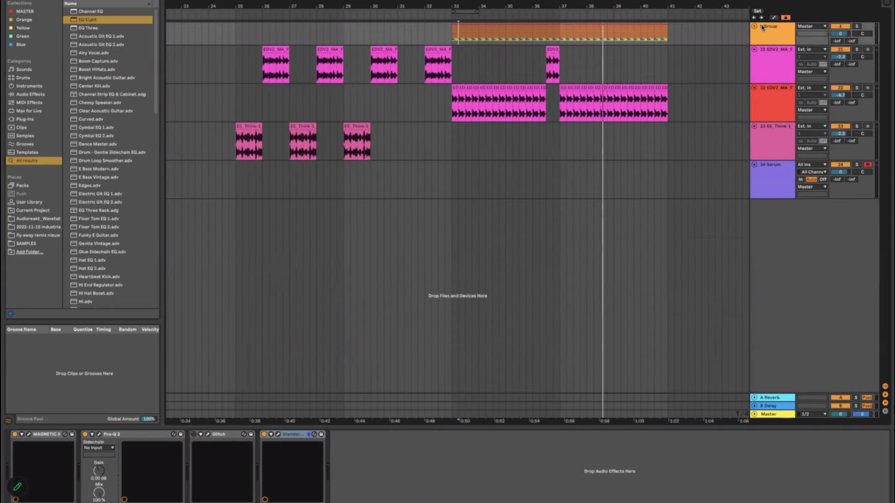
Step: Create an empty one-bar MIDI clip at bar 25 on the Serum track and turn its loop off
scroll(306, 176, "left", 3)
left_click(306, 177)
double_click(306, 176)
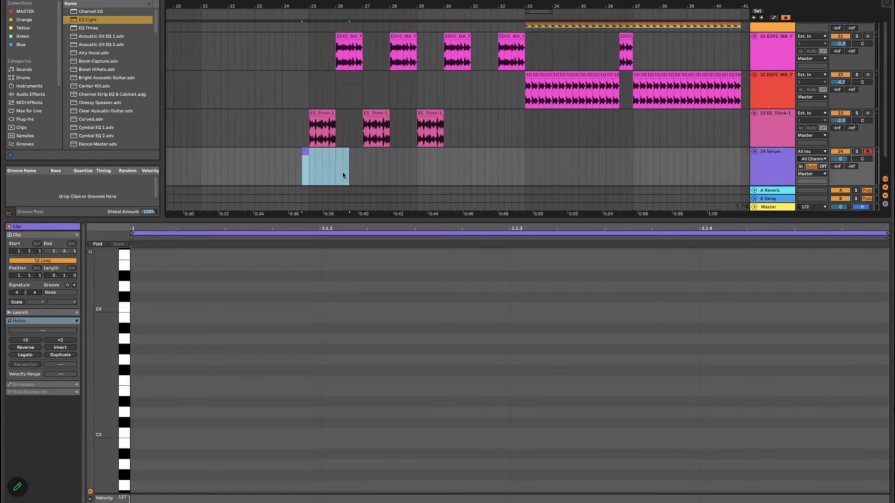
left_click(305, 155)
left_click_drag(305, 152, 335, 152)
left_click(73, 263)
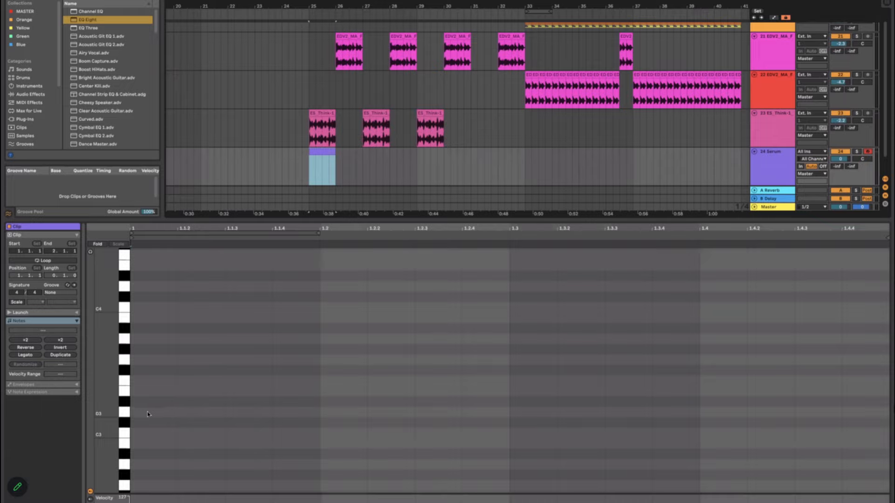
Step: Add a note at the start of the Serum clip, extend it to one beat and transpose it down to D#1
double_click(162, 401)
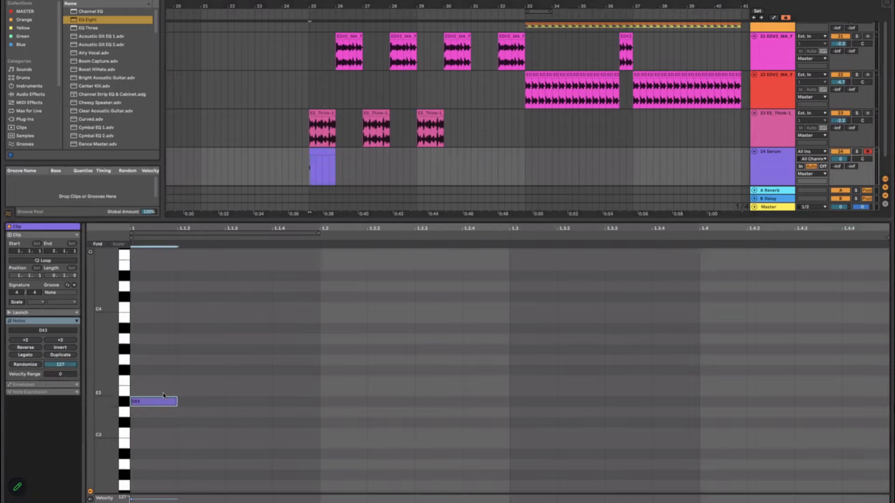
key("shift+Right")
key("shift+Right")
key("shift+Right")
key("shift+Down")
key("shift+Down")
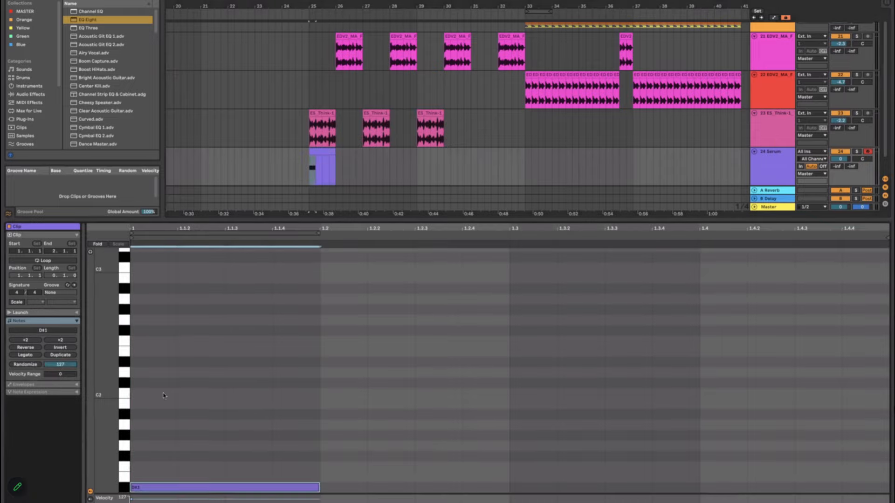
Step: Lengthen the D#1 note in the Serum clip so it fills the whole bar, and play it back
key("space")
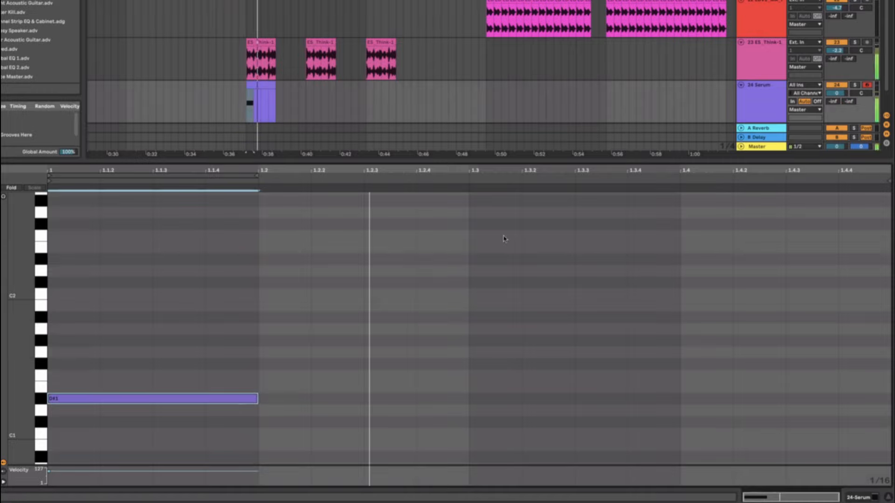
key("space")
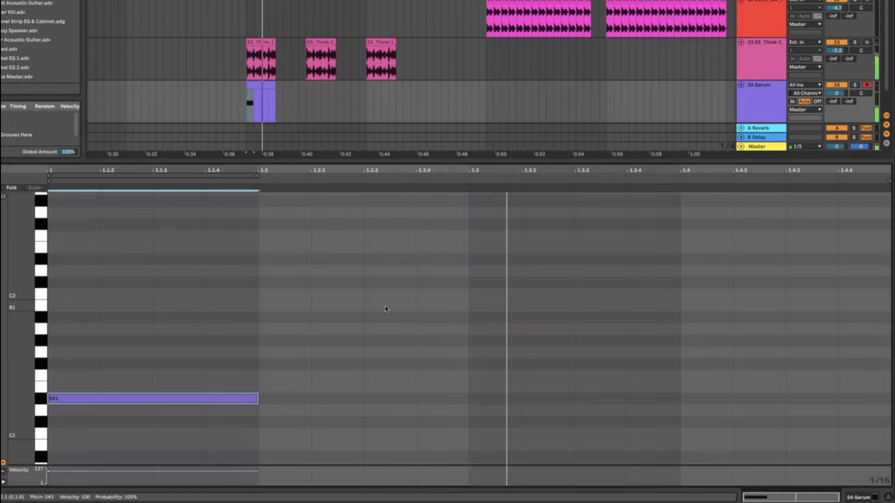
key("shift+Right")
key("shift+Right")
key("shift+Right")
key("shift+Right")
key("shift+Right")
key("shift+Right")
key("shift+Right")
key("shift+Right")
key("shift+Right")
key("shift+Right")
key("shift+Right")
key("shift+Right")
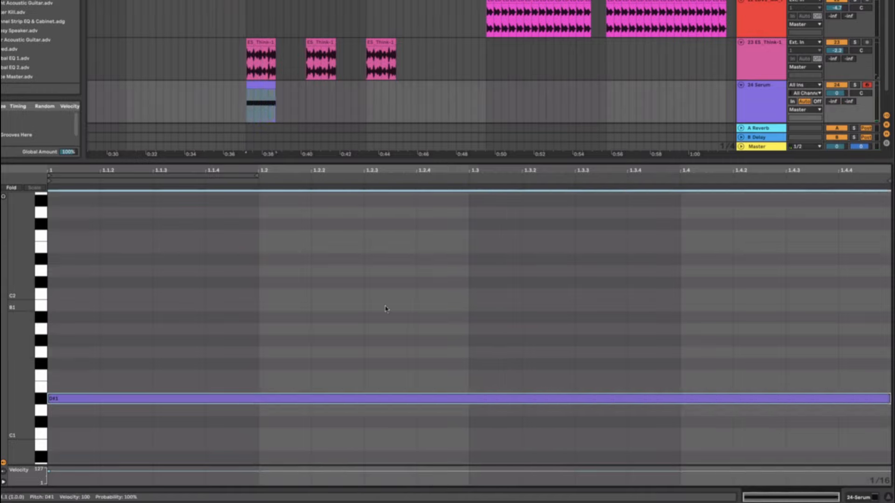
key("space")
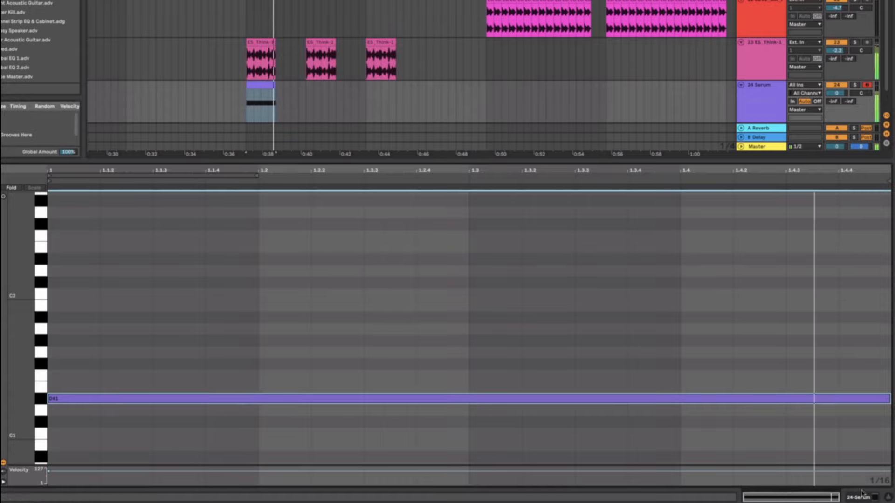
key("shift+Tab")
key("space")
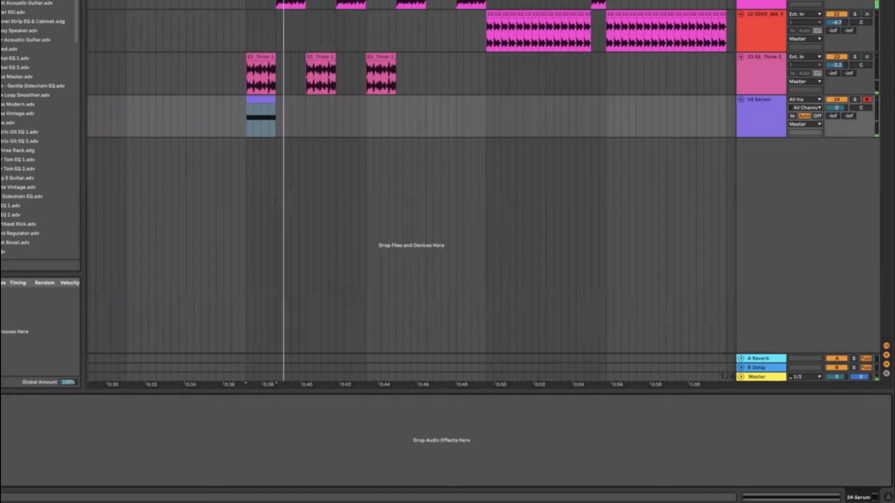
key("alt+super+p")
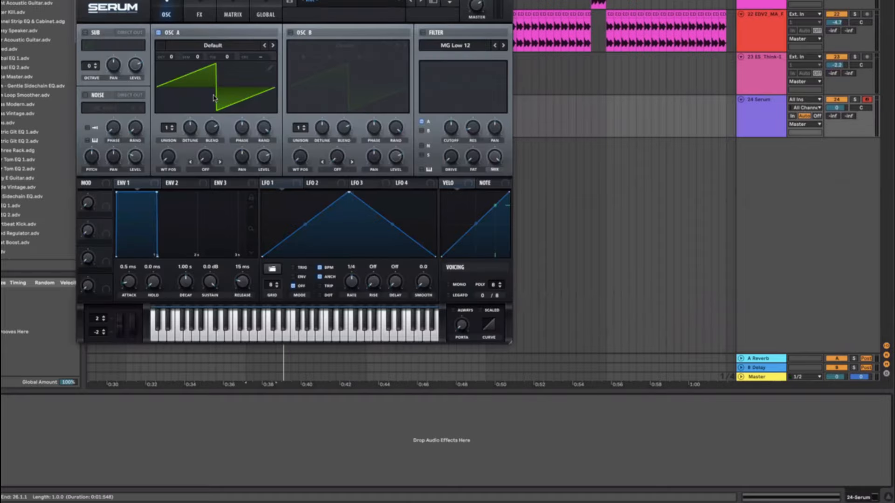
left_click(590, 146)
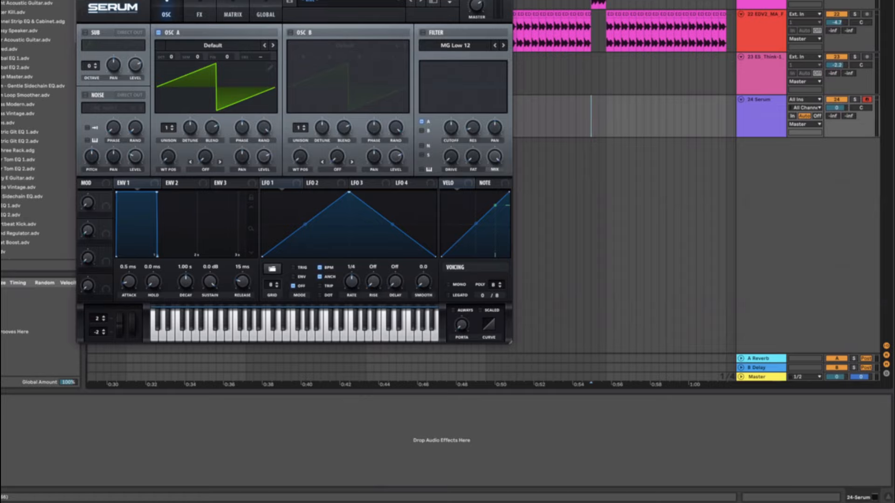
key("alt+super+p")
Step: Play back the bars following the Serum clip with the EDV2_MA_FLOOR_BOOTY track's effects in view
left_click(262, 105)
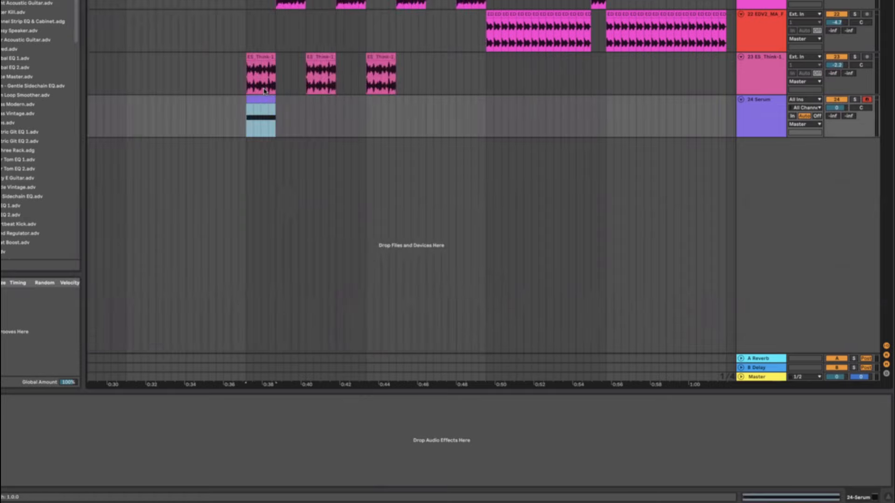
scroll(283, 117, "up", 5)
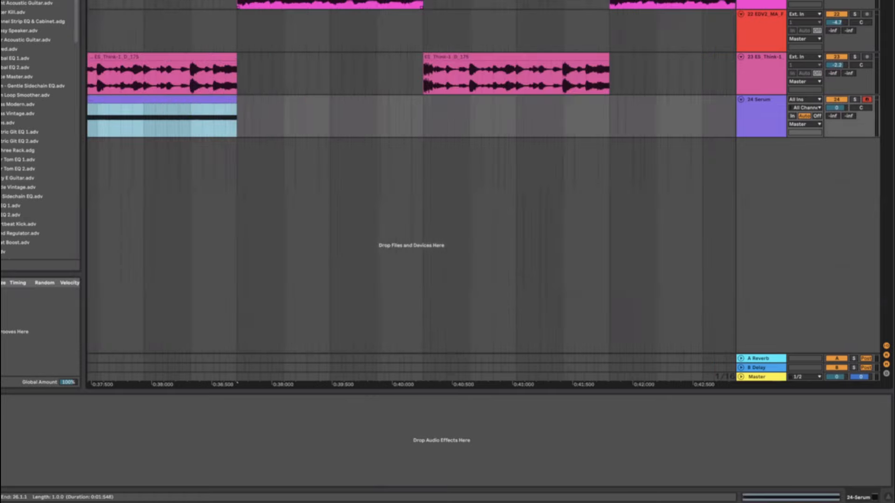
left_click(776, 29)
key("space")
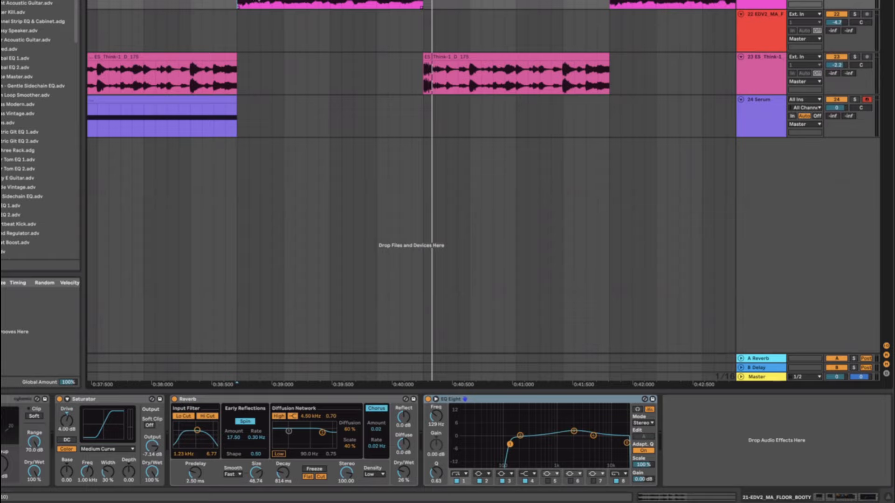
key("space")
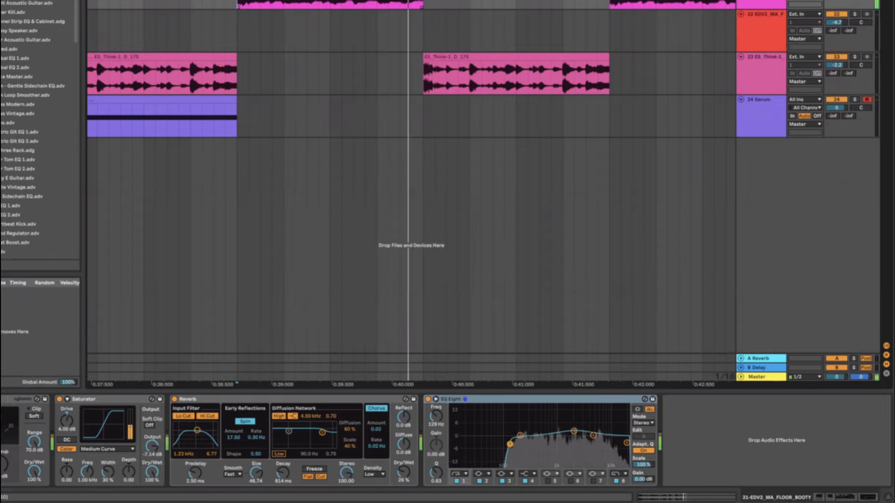
scroll(273, 45, "down", 3)
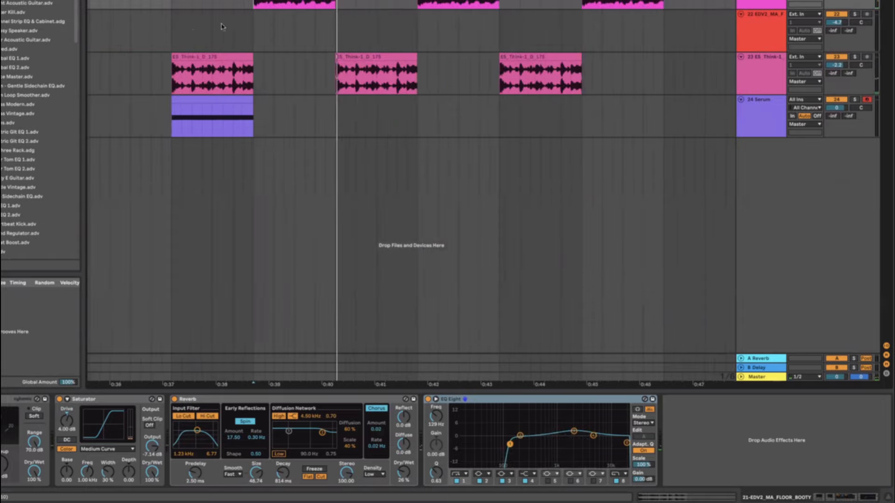
Step: Start playback from the Serum clip on track 24 and open that track's Serum synth
left_click(170, 36)
left_click(204, 100)
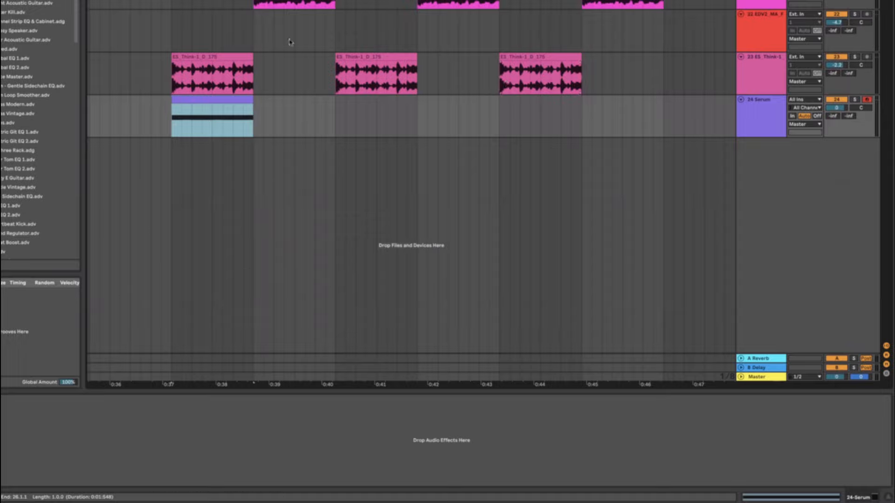
key("space")
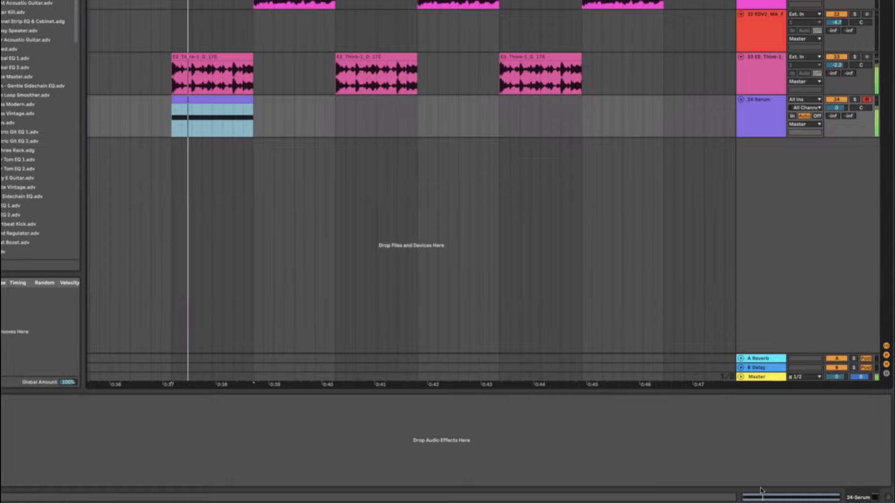
left_click(762, 495)
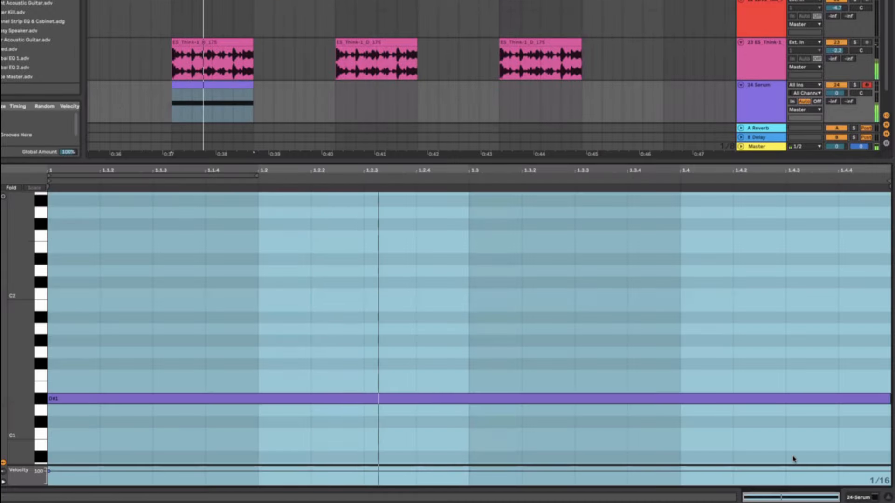
left_click(876, 497)
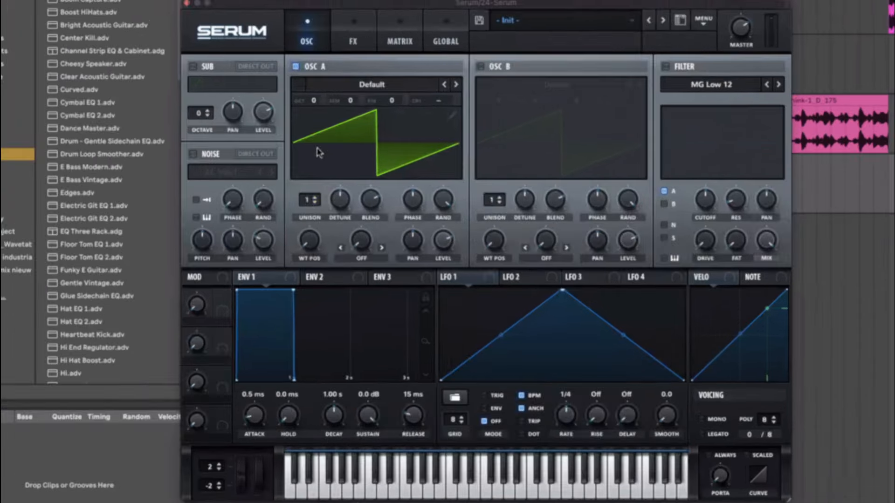
Step: Set oscillator A to 10 unison voices and adjust its detune and phase settings
left_click_drag(168, 128, 179, 71)
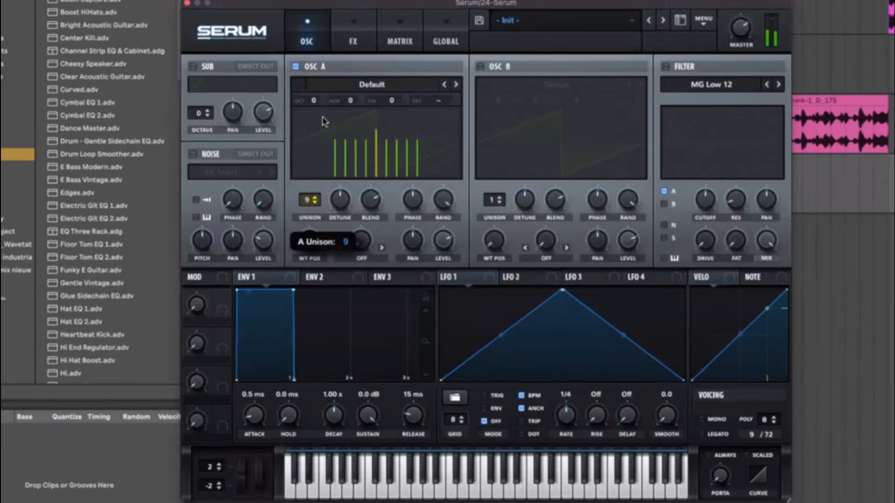
left_click_drag(342, 198, 316, 189)
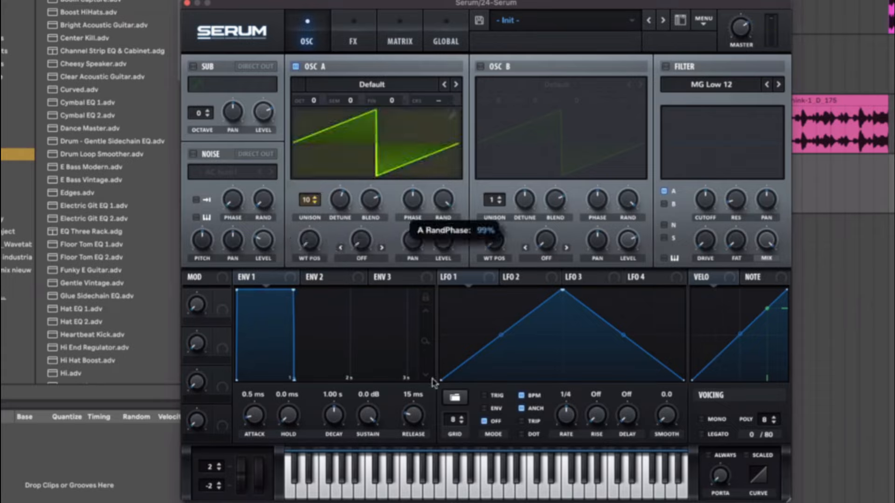
left_click_drag(402, 12, 402, 12)
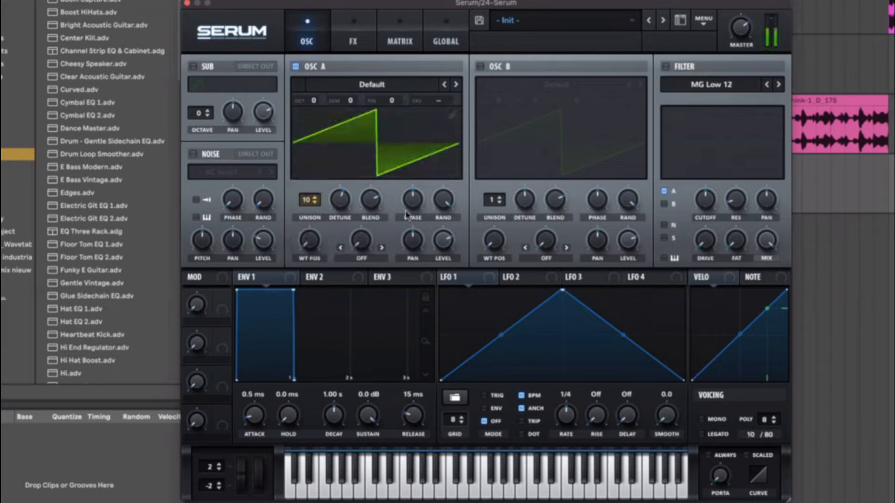
left_click_drag(402, 252, 402, 206)
Step: Load the Basic Shapes wavetable into oscillator A and raise its wavetable position to the saw shape
left_click(390, 86)
mouse_move(396, 102)
left_click(477, 176)
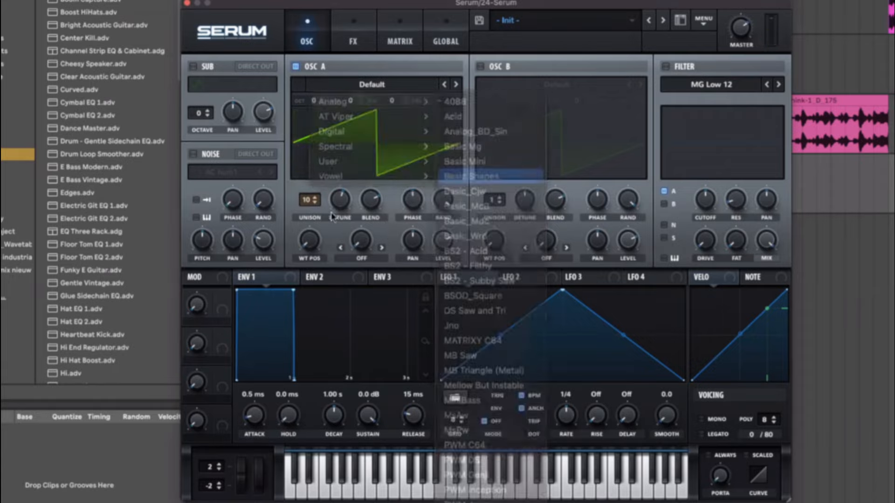
left_click_drag(310, 240, 311, 210)
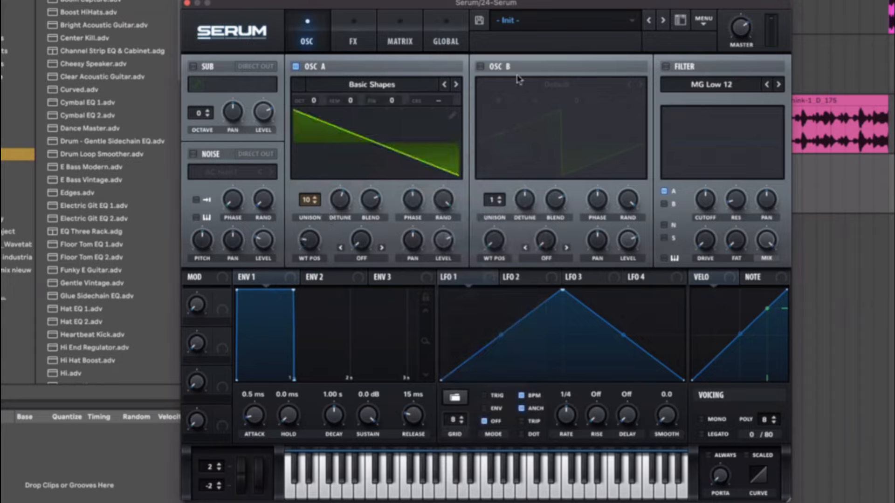
Step: Enable the Distortion effect in Serum and raise its drive
left_click(371, 34)
left_click(215, 89)
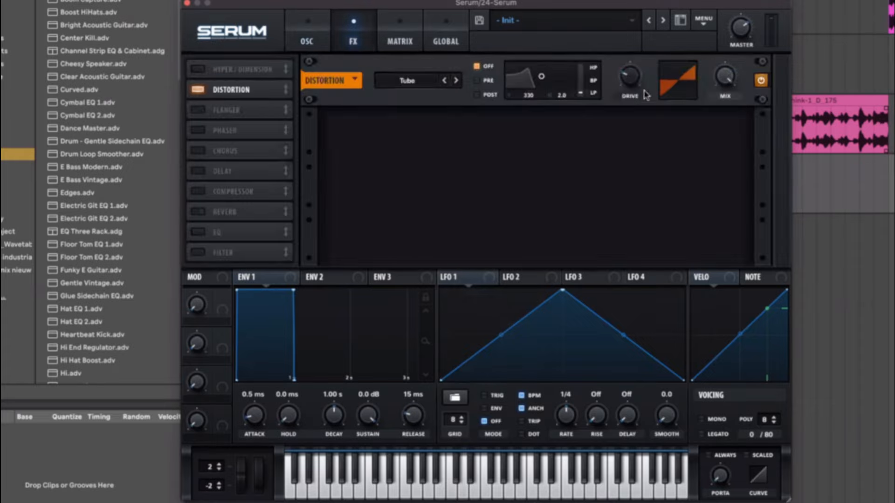
left_click_drag(628, 83, 630, 65)
Step: Enable the MG Low 12 filter on oscillator A and lower its cutoff to about 109 Hz
left_click(325, 26)
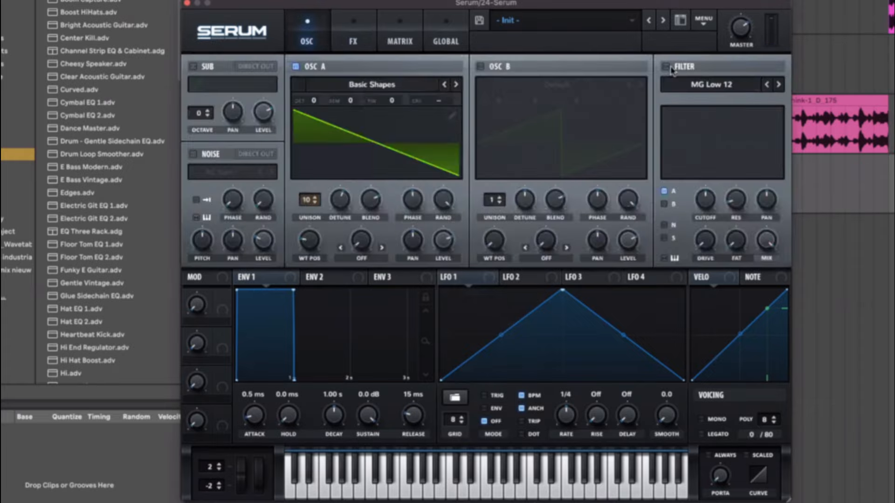
left_click(670, 66)
left_click_drag(706, 201, 707, 210)
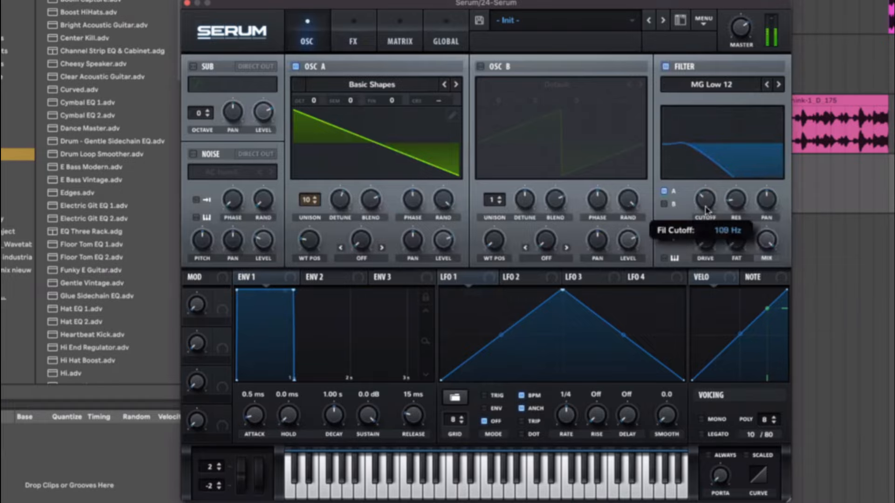
Step: Audition distortion types from SoftClip through Diode 2 and reduce the drive
left_click(353, 41)
left_click(455, 81)
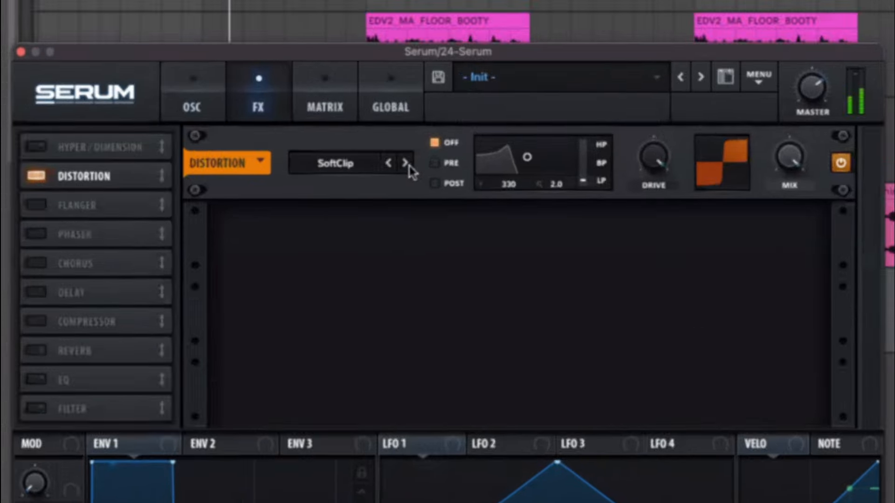
left_click(405, 163)
left_click(405, 163)
left_click(406, 163)
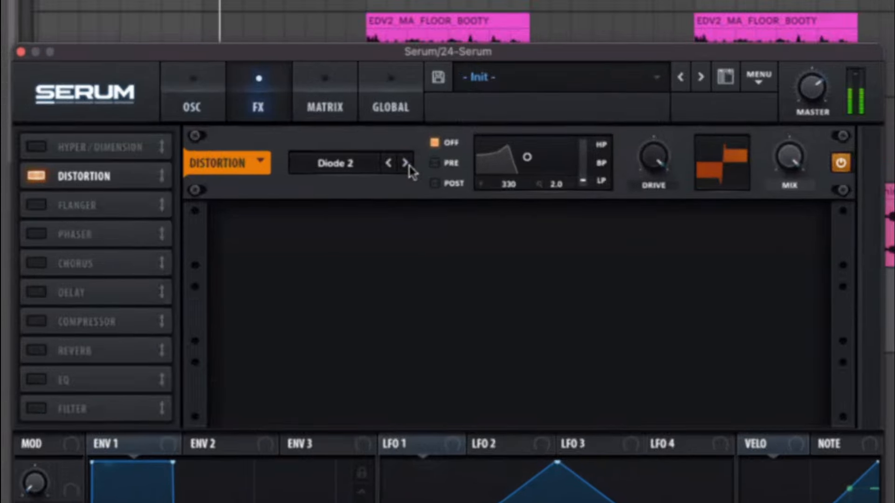
left_click_drag(654, 159, 645, 213)
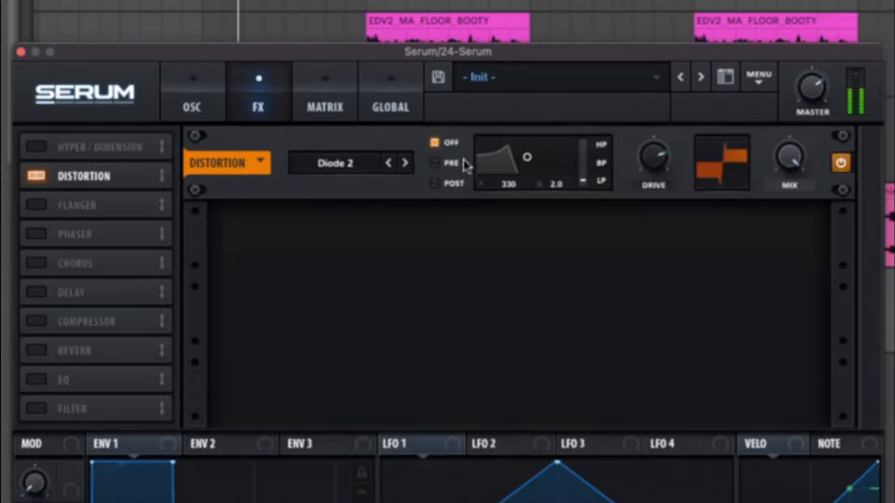
Step: Audition the remaining distortion types from Lin.Fold through Asym to X-Shaper
left_click(405, 163)
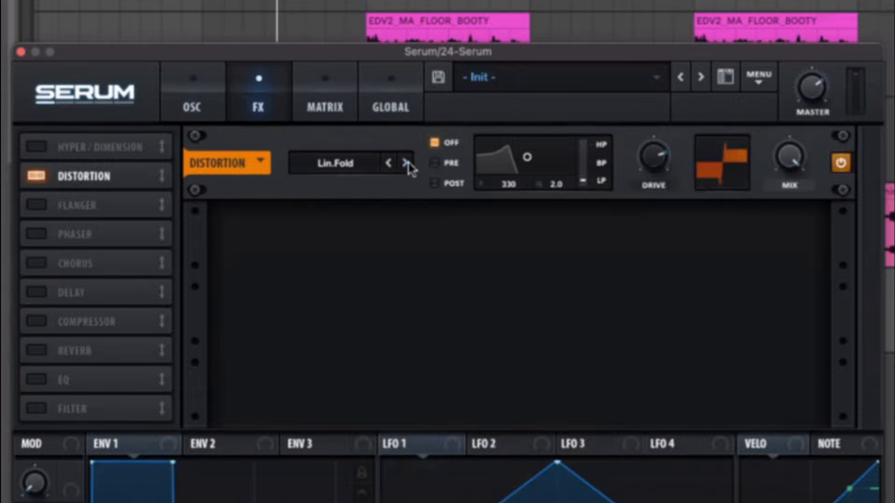
left_click(405, 163)
left_click(406, 163)
left_click(406, 163)
left_click(406, 163)
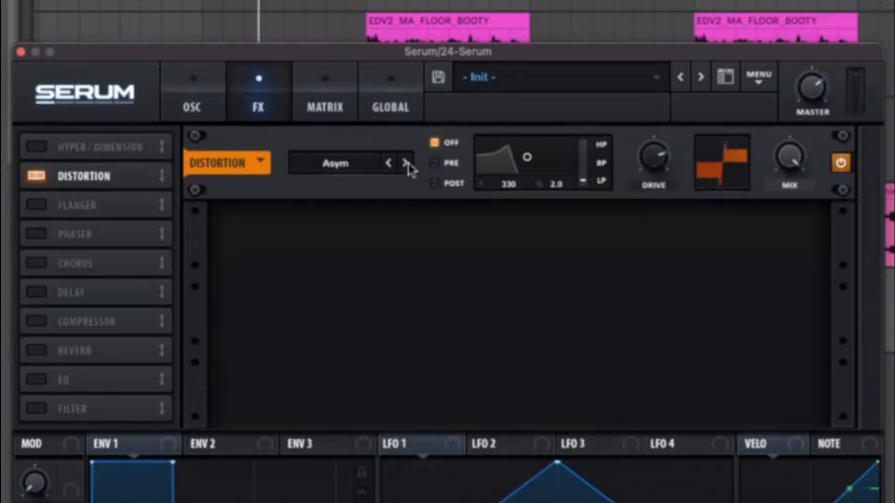
left_click(406, 163)
left_click(406, 163)
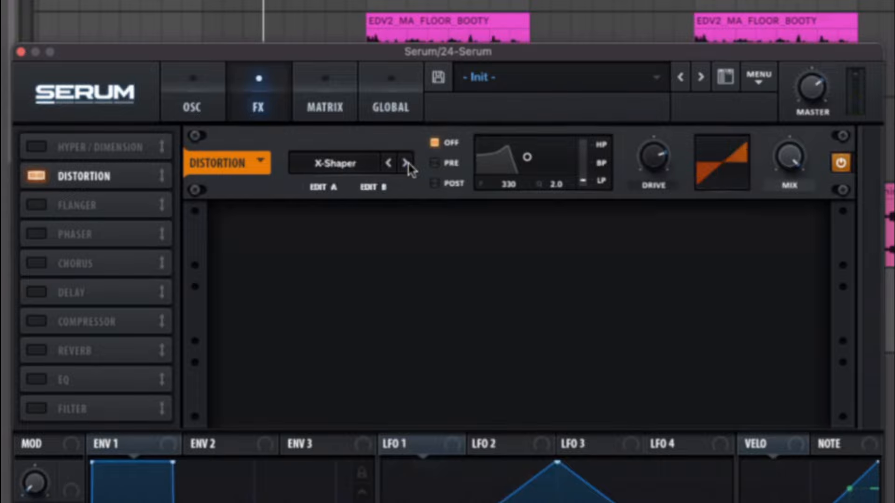
Step: Set the distortion type to Tube and raise its drive to about 90%
left_click(366, 169)
left_click(359, 208)
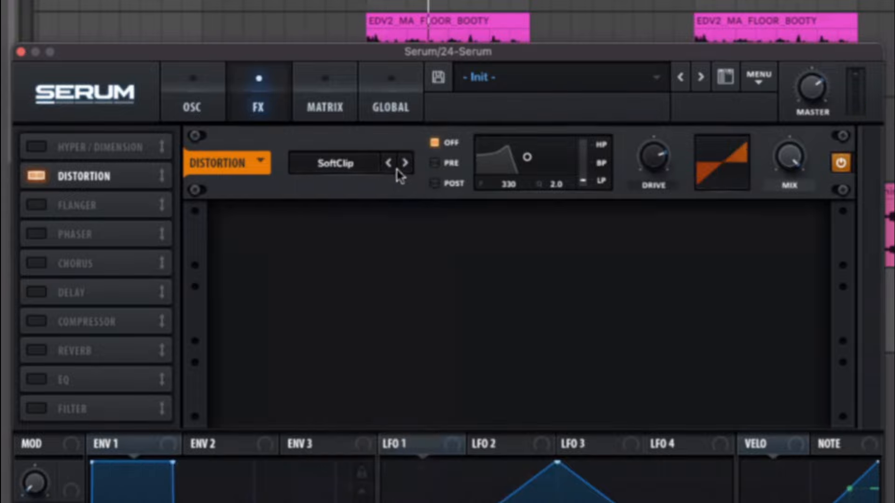
left_click(391, 164)
left_click_drag(663, 160, 652, 131)
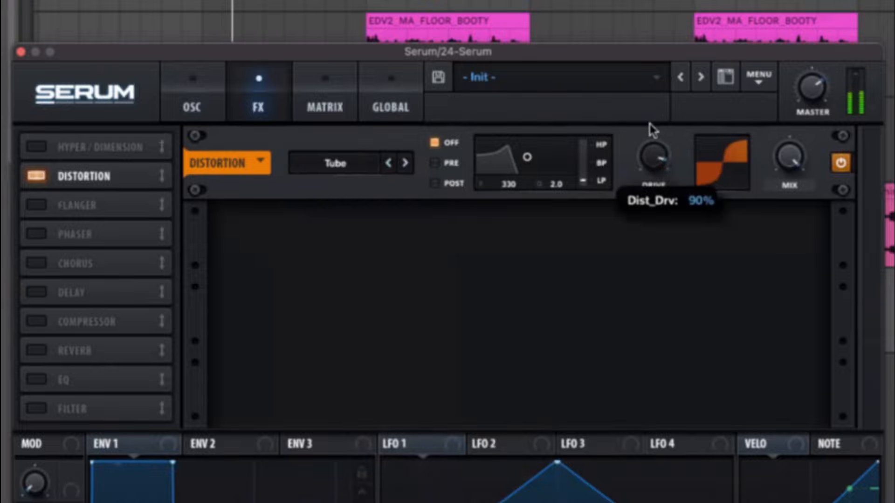
Step: Enable oscillator B with its default wavetable and route it through the filter
left_click(203, 97)
left_click(440, 143)
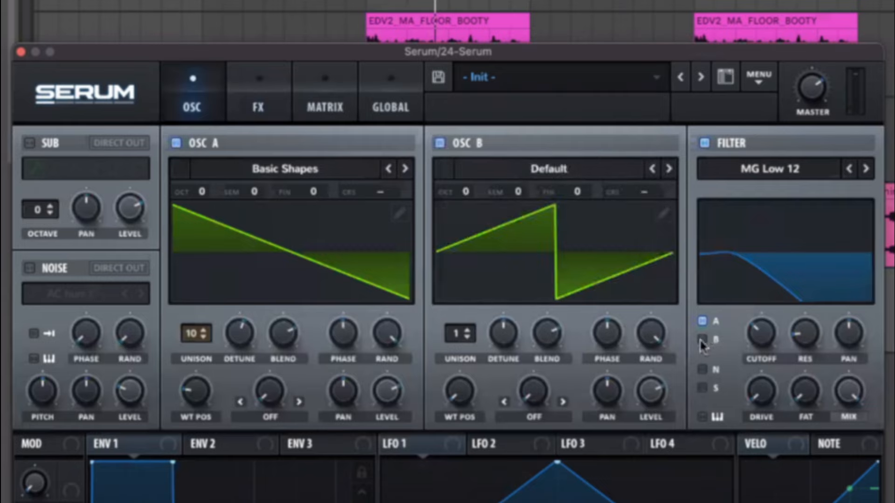
left_click(702, 340)
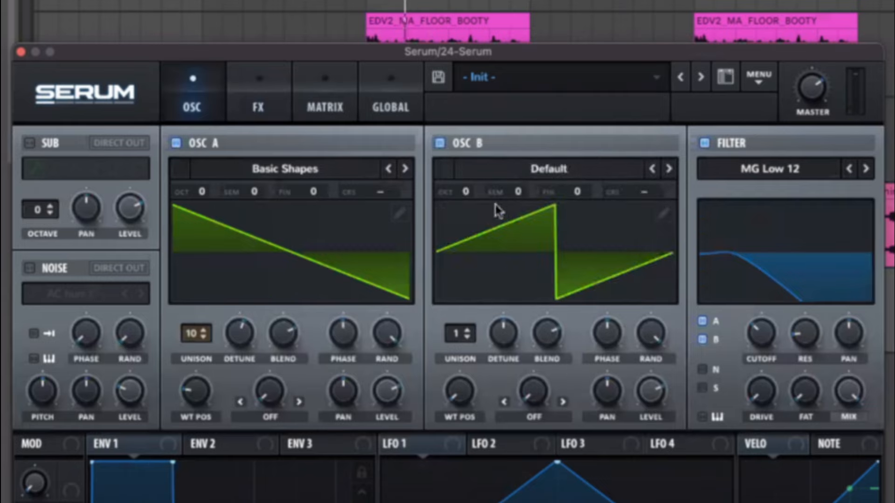
Step: Raise oscillator B's octave to +3 and its fine tuning to 27
left_click_drag(465, 192, 465, 104)
left_click_drag(580, 189, 582, 161)
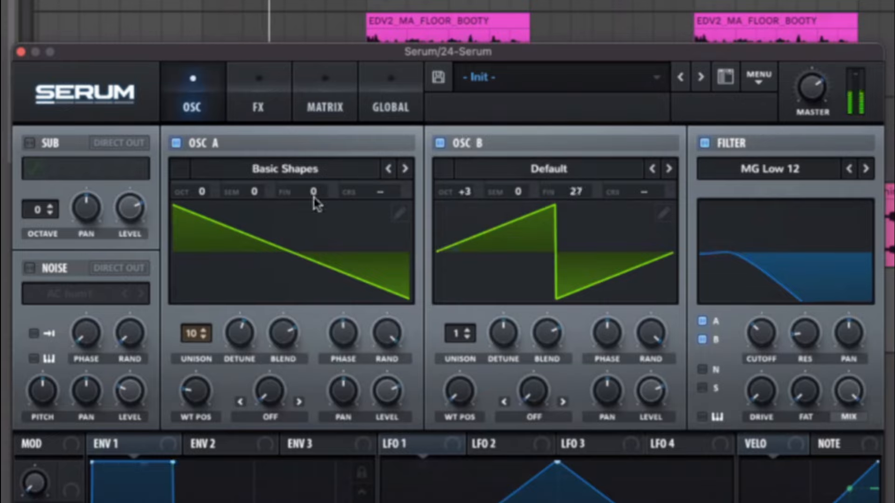
Step: Set oscillator A's fine tuning to -27 and load the Basic Shapes wavetable into oscillator B
left_click_drag(313, 193, 399, 216)
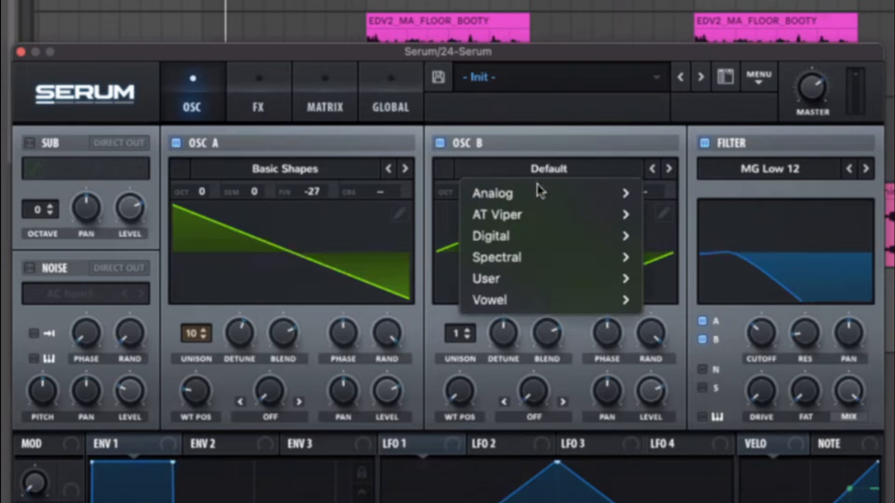
left_click(536, 176)
mouse_move(536, 192)
left_click(691, 300)
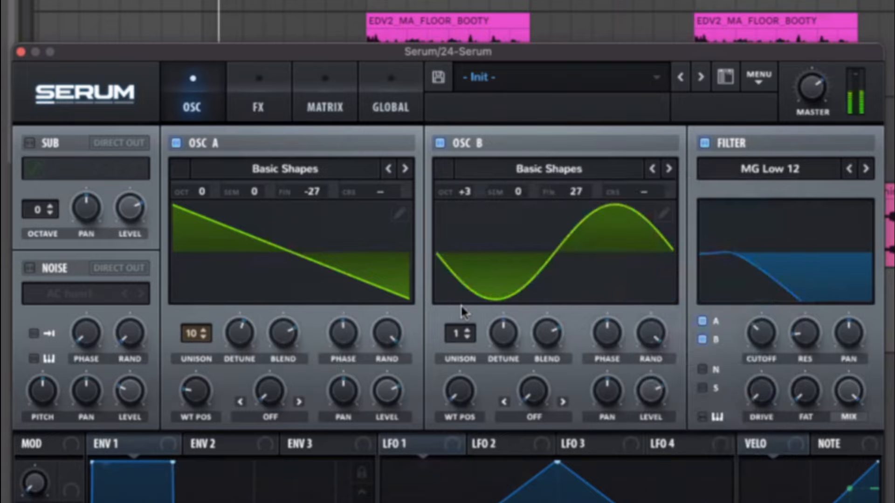
Step: Lower oscillator B's octave to -1 and raise the filter cutoff
left_click_drag(468, 216, 468, 220)
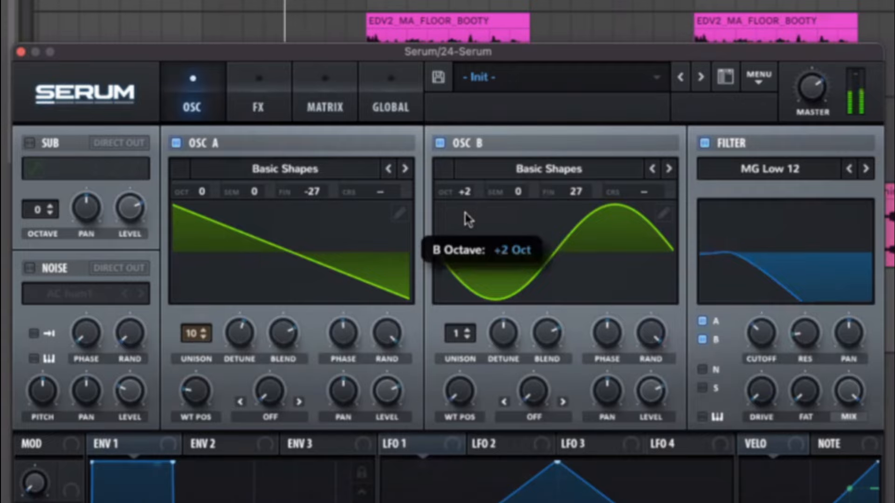
left_click_drag(755, 244, 755, 258)
left_click_drag(467, 198, 473, 287)
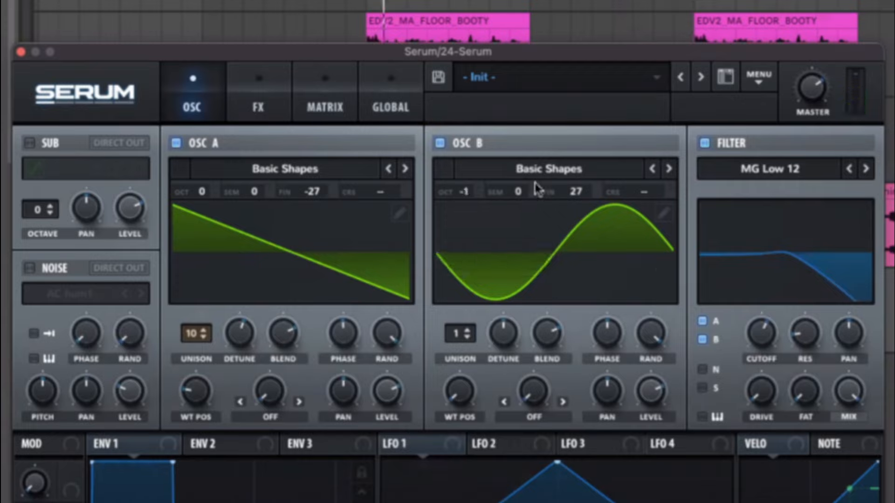
Step: Reset the fine tuning of both oscillators to 0 and bring the filter cutoff back down
left_click(574, 199)
double_click(576, 191)
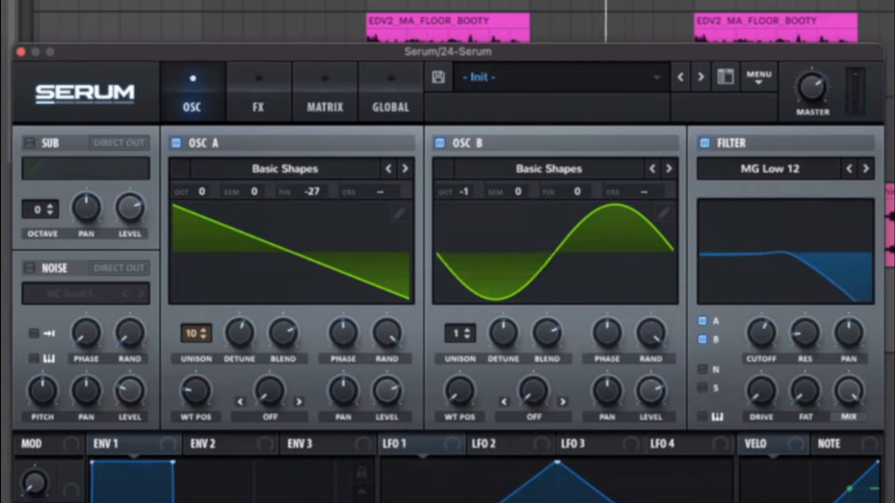
double_click(312, 191)
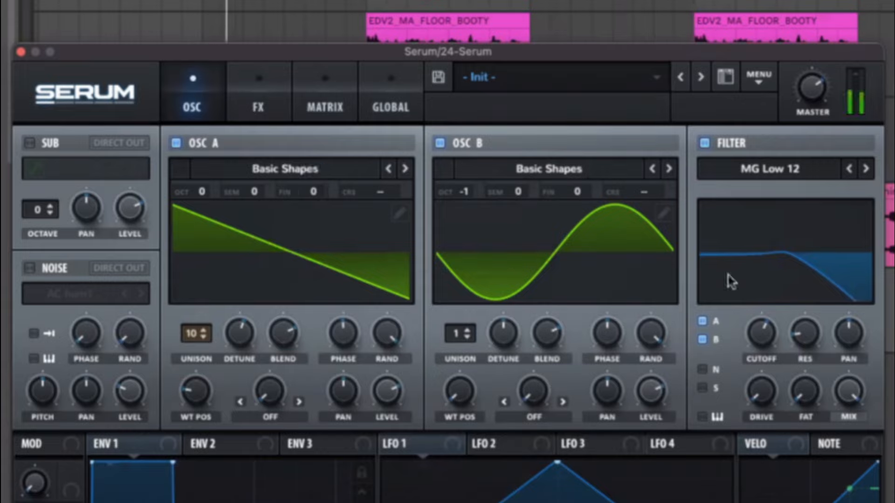
mouse_move(757, 340)
left_click_drag(758, 340, 601, 320)
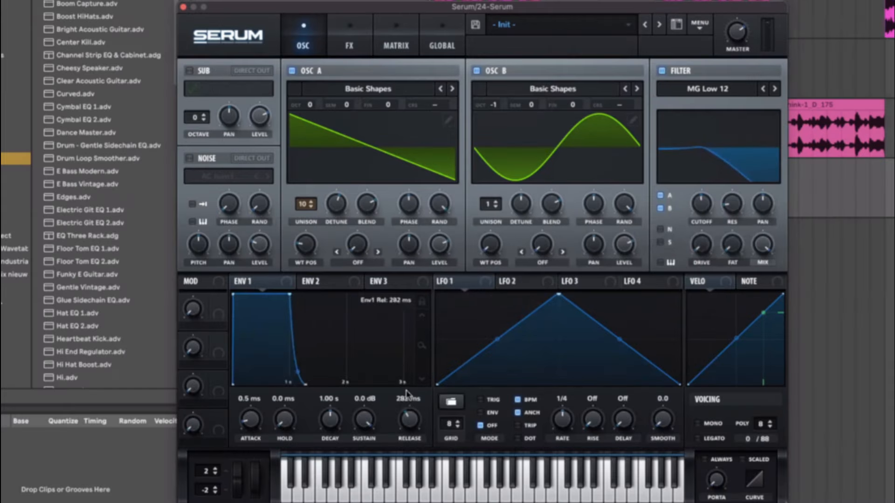
Step: Shorten envelope 1's release to about 160 ms and set the voicing to mono with portamento always on
left_click_drag(407, 394, 407, 390)
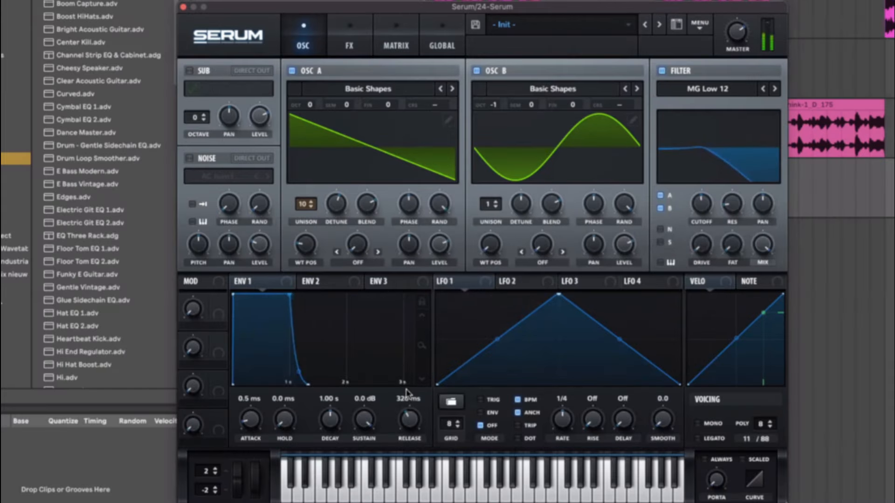
left_click_drag(412, 419, 412, 425)
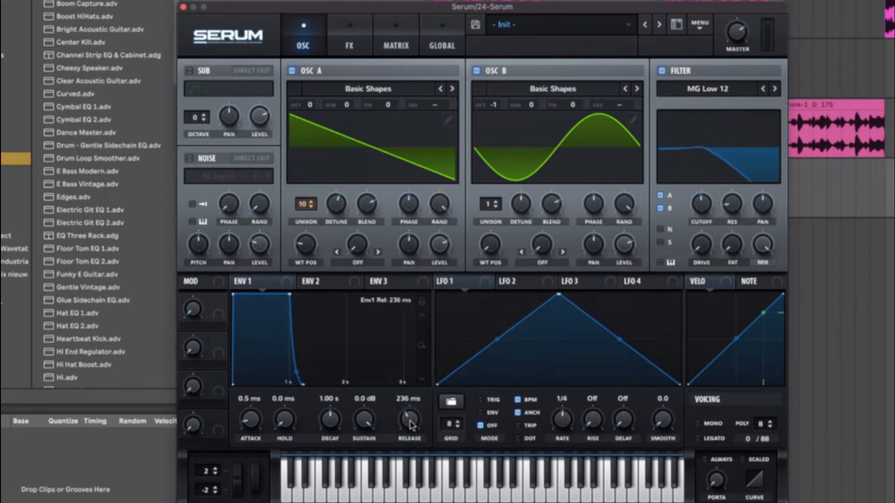
left_click(704, 460)
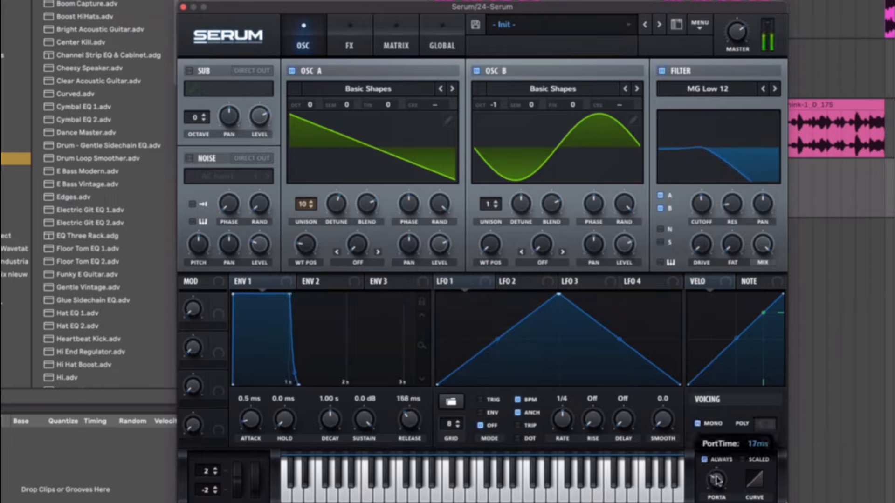
left_click(185, 7)
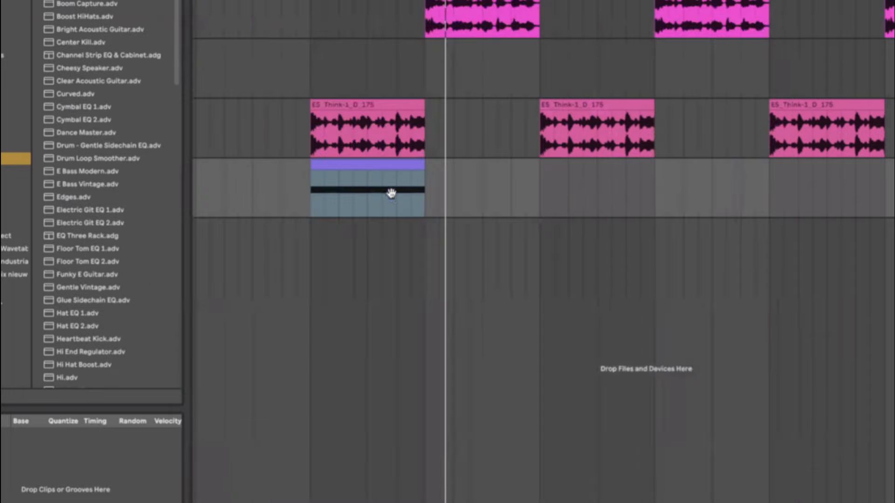
Step: Extend the bass clip to four bars and show its notes in the piano roll
left_click_drag(424, 162, 769, 182)
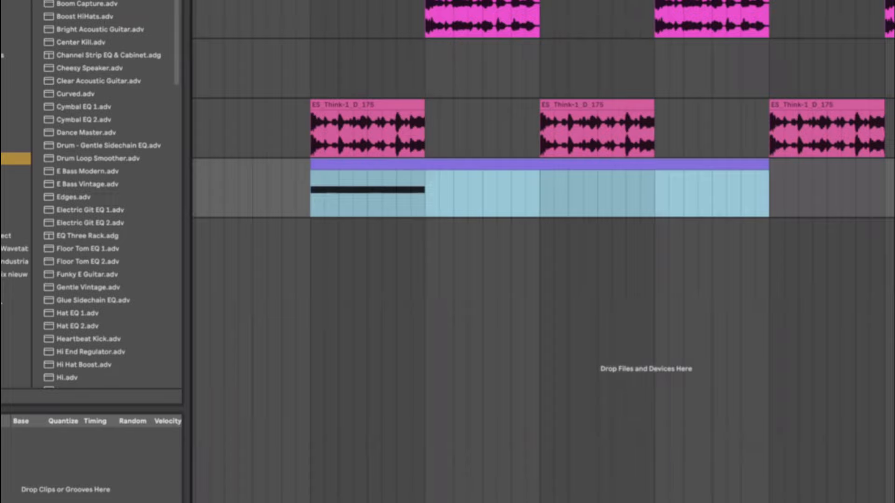
scroll(607, 188, "down", 5)
scroll(610, 178, "up", 2)
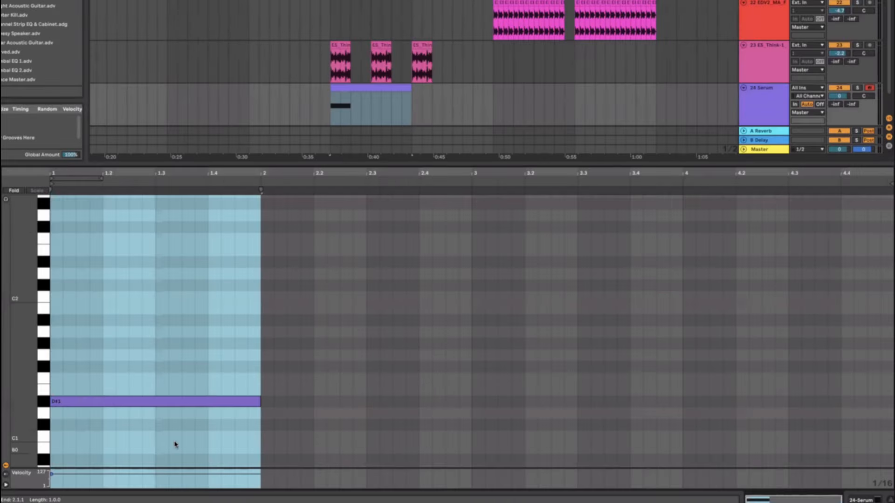
Step: Add a second D#1 note starting at bar 2 and lengthen it to about one bar
left_click(278, 404)
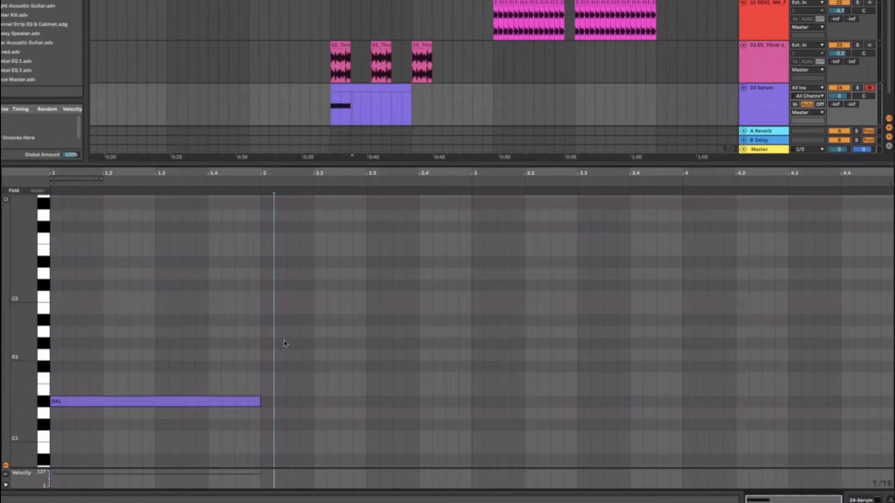
key("space")
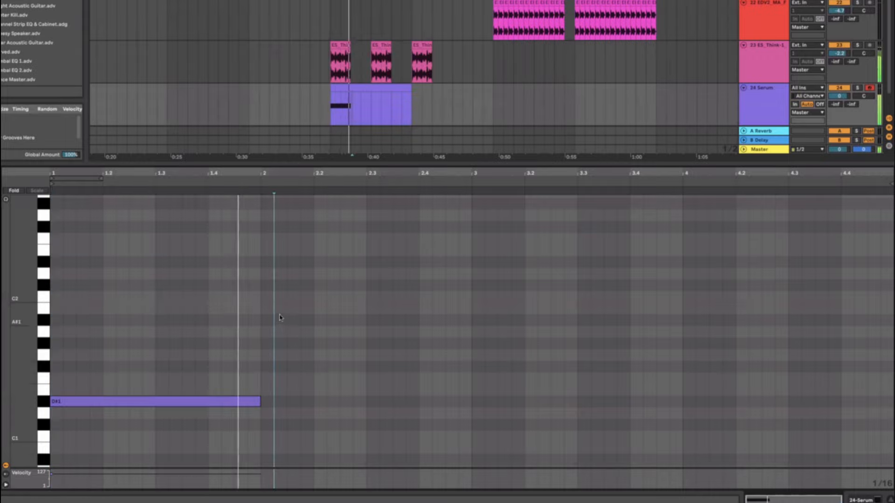
double_click(272, 402)
key("space")
left_click_drag(325, 408, 485, 405)
key("space")
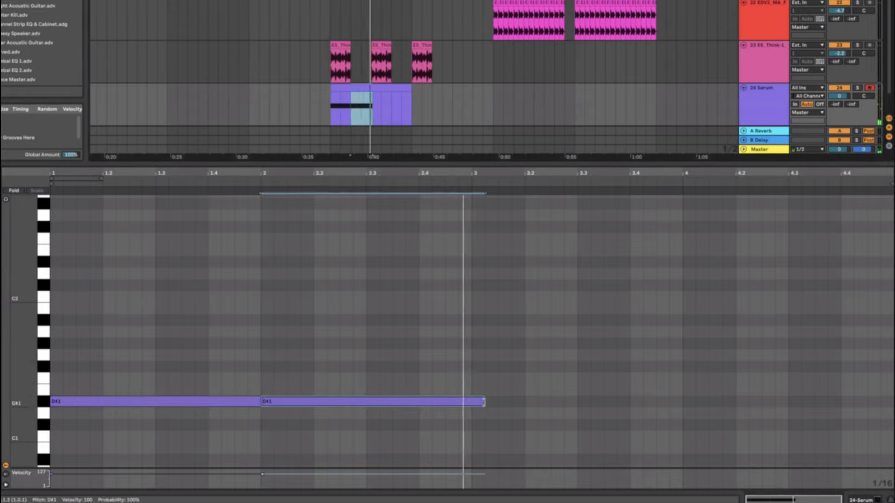
Step: Shorten the second note to two beats, move it to F1 starting at 1.4.2, and play back the result
left_click_drag(483, 402, 366, 402)
mouse_move(308, 402)
left_mouse_down()
mouse_move(284, 376)
mouse_move(266, 377)
left_mouse_up()
left_click(142, 368)
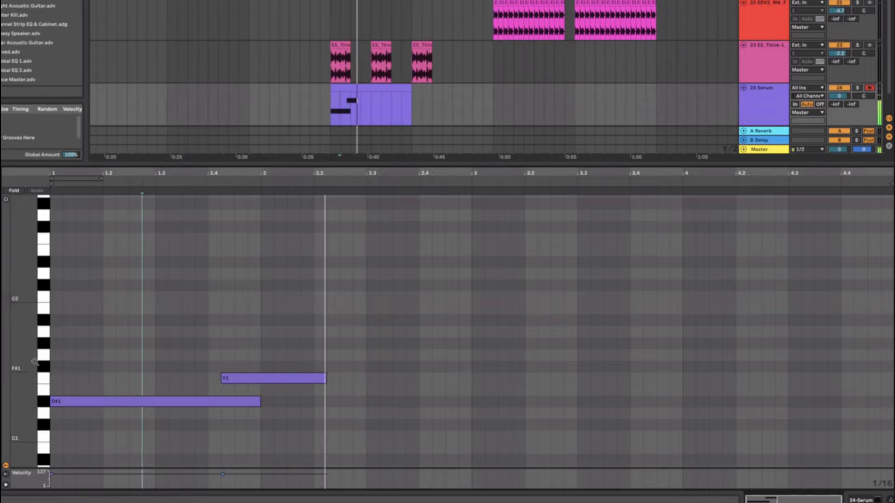
left_click(54, 363)
key("space")
key("space")
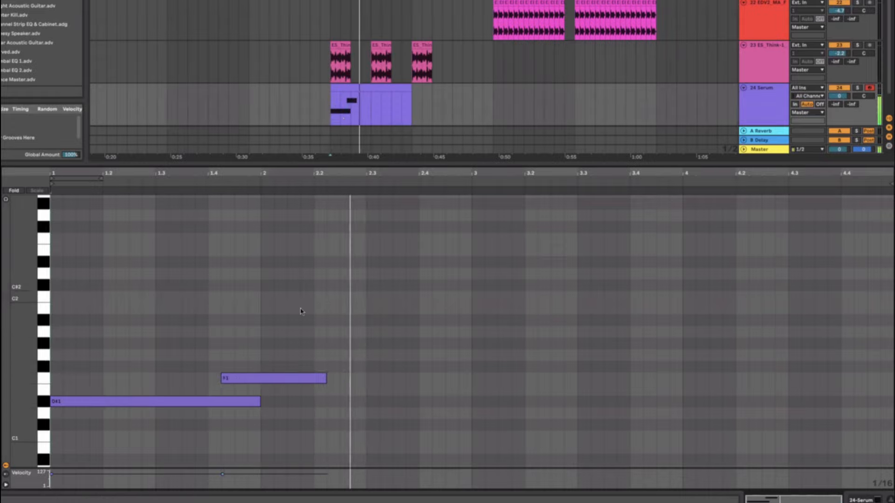
key("space")
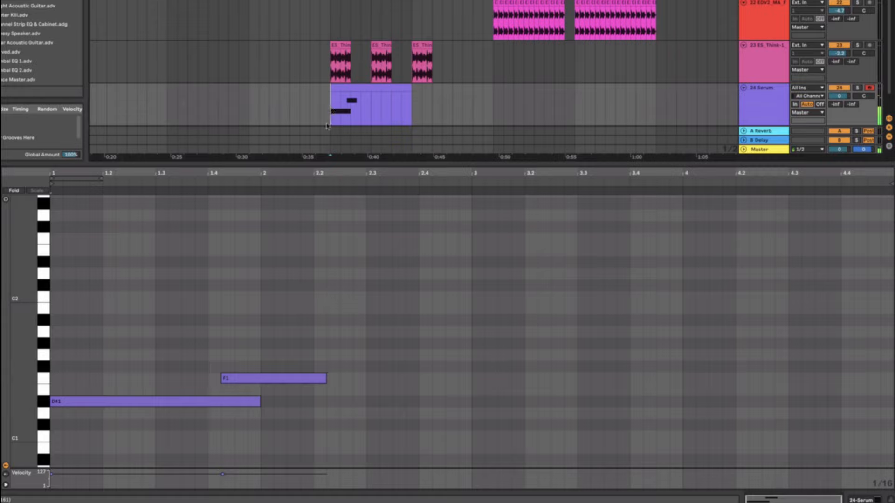
key("space")
Step: Trim the F1 note to end at bar 2 and lower it to E1
left_click_drag(325, 378, 246, 393)
key("space")
key("space")
Step: Add a D#1 note at bar 2 and lengthen it to fill the whole bar
left_click(264, 401)
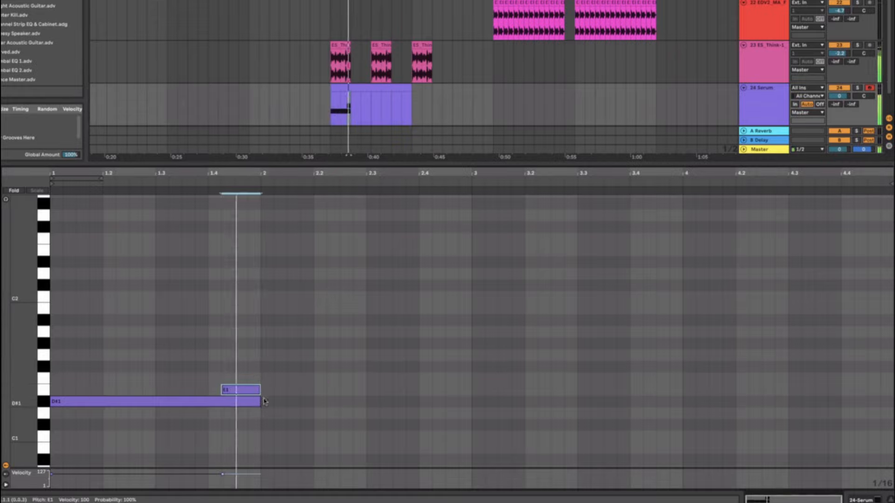
double_click(264, 401)
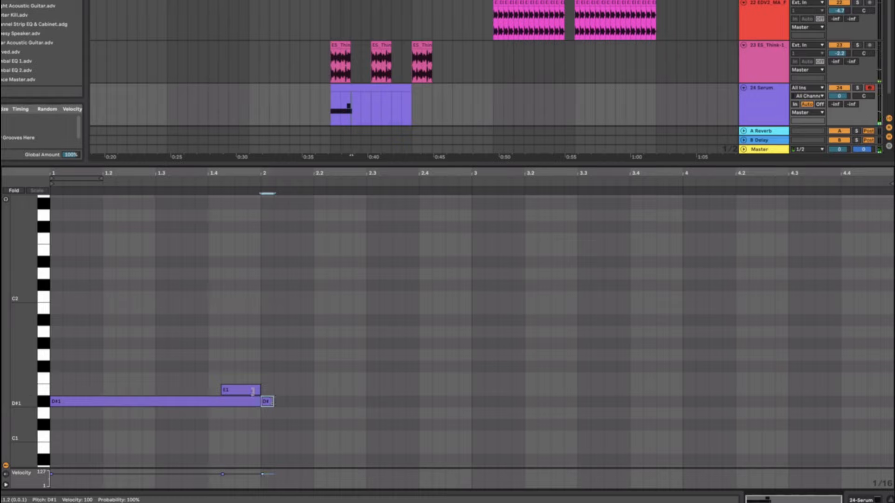
left_click_drag(272, 402, 469, 412)
key("space")
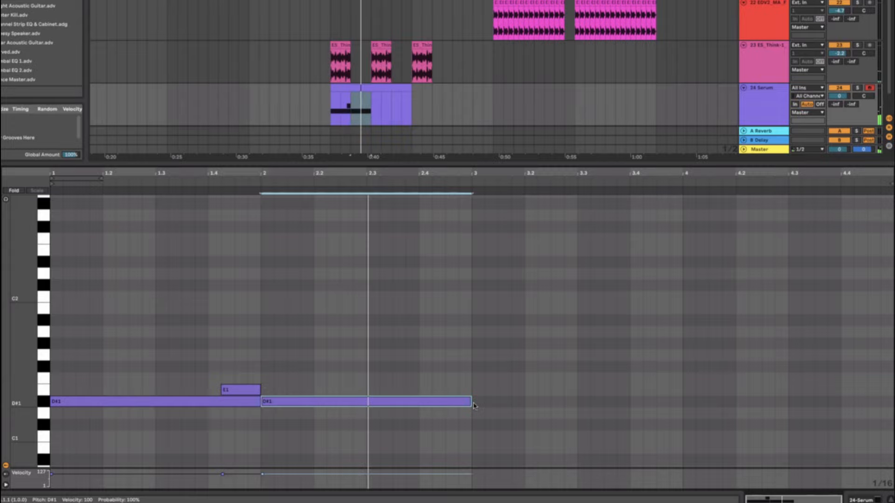
Step: Split the second bar's D#1 note at 2.3 and raise its second half to F#1
key("ctrl+e")
left_click(420, 403)
left_click_drag(419, 404, 418, 372)
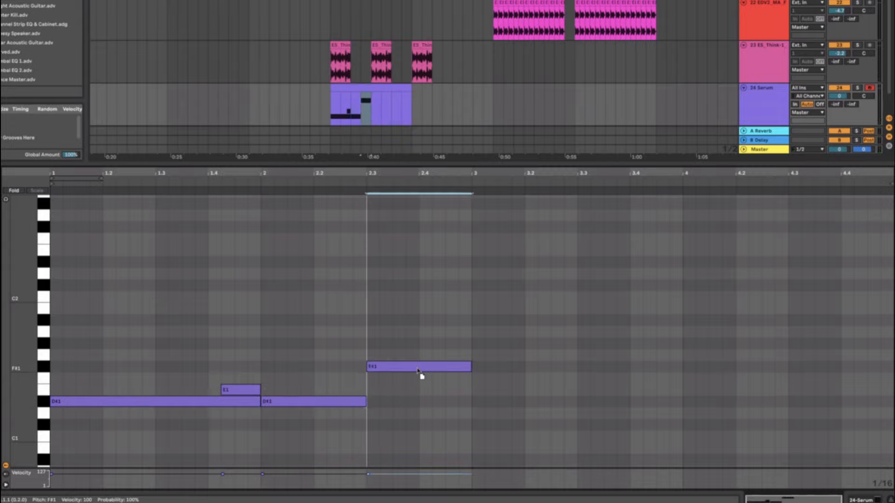
key("space")
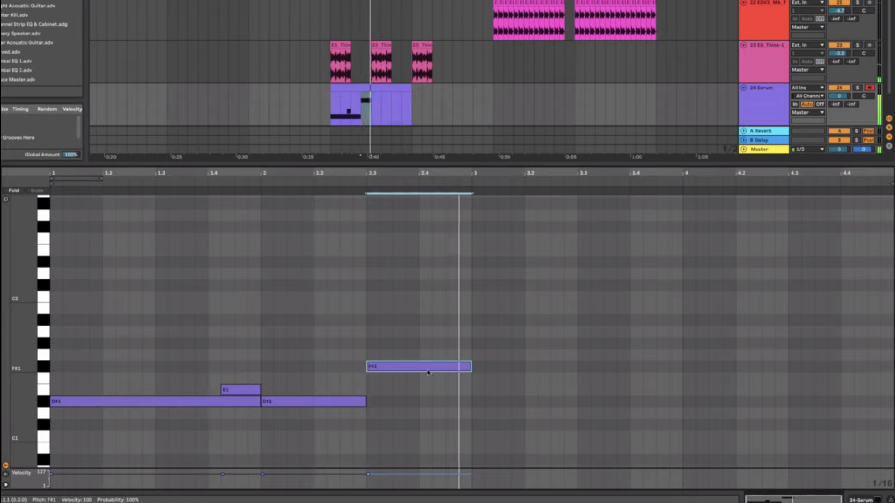
Step: Duplicate the F#1 note to bar 3 and transpose the copy down three semitones to D#1
key("ctrl+d")
key("Down")
key("Down")
key("Down")
key("space")
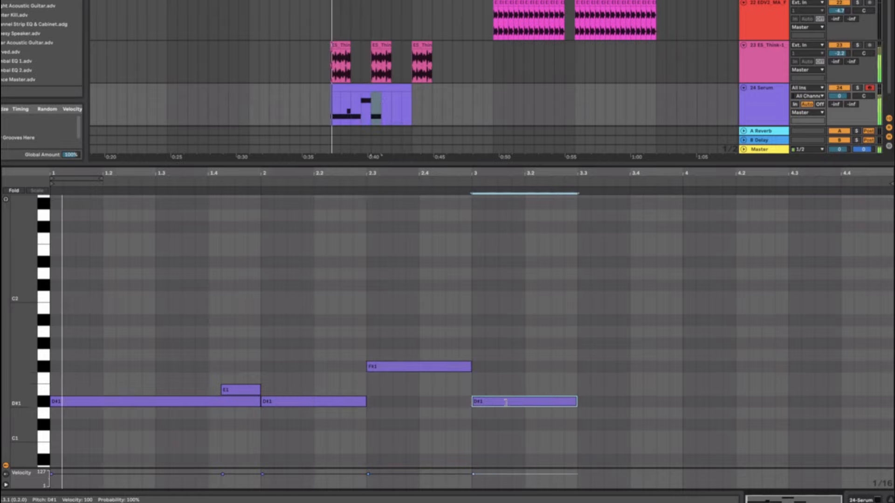
Step: Transpose the short E1 note up one octave to E2 and listen to the pattern
left_click(251, 385)
key("space")
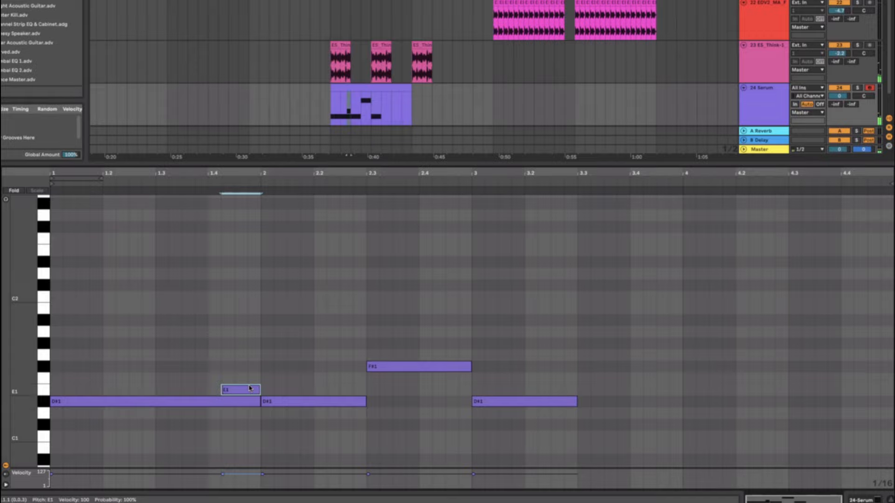
key("shift+Up")
key("space")
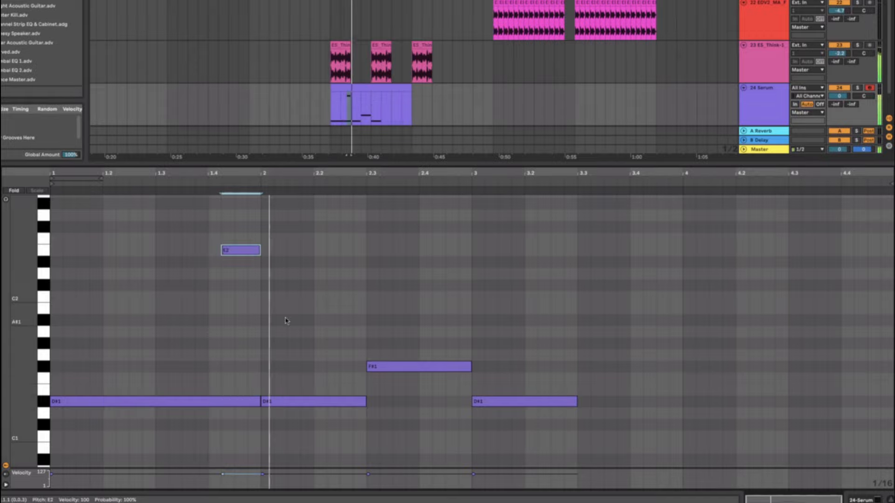
Step: Raise Serum's portamento time to about 78 ms and enable legato, then return to the clip's notes
key("space")
key("space")
key("shift+Tab")
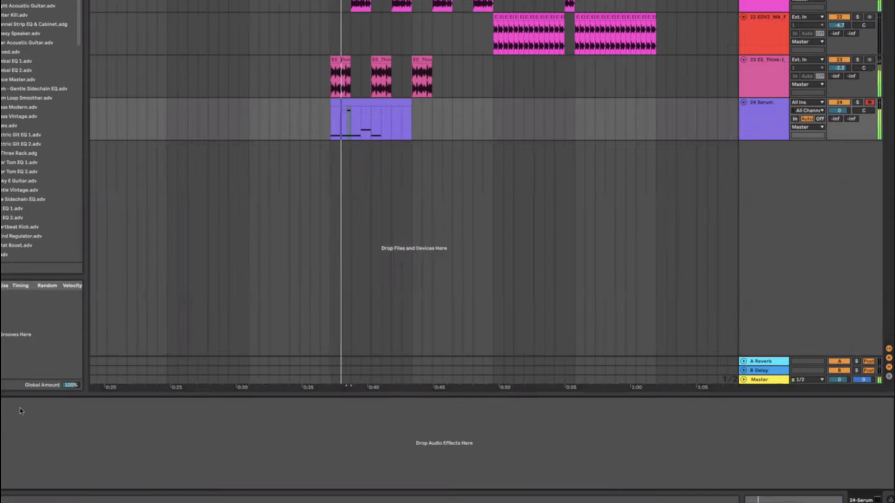
left_click(1, 409)
mouse_move(467, 320)
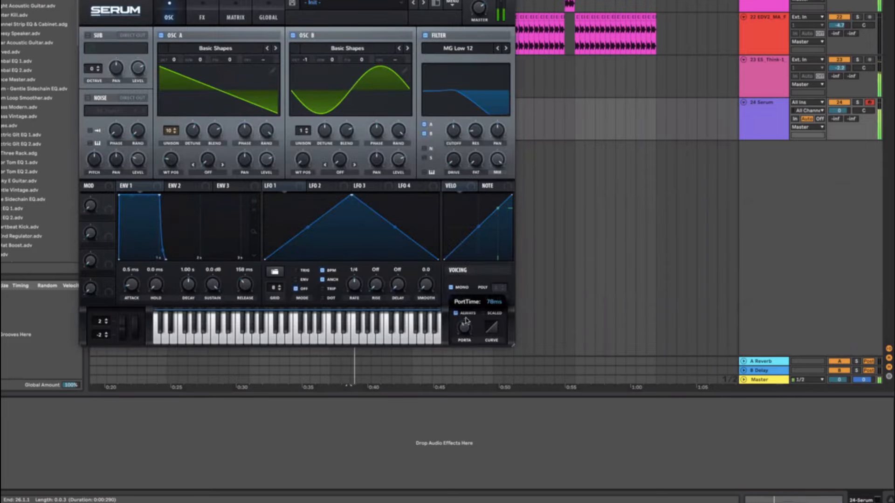
left_click(791, 499)
key("space")
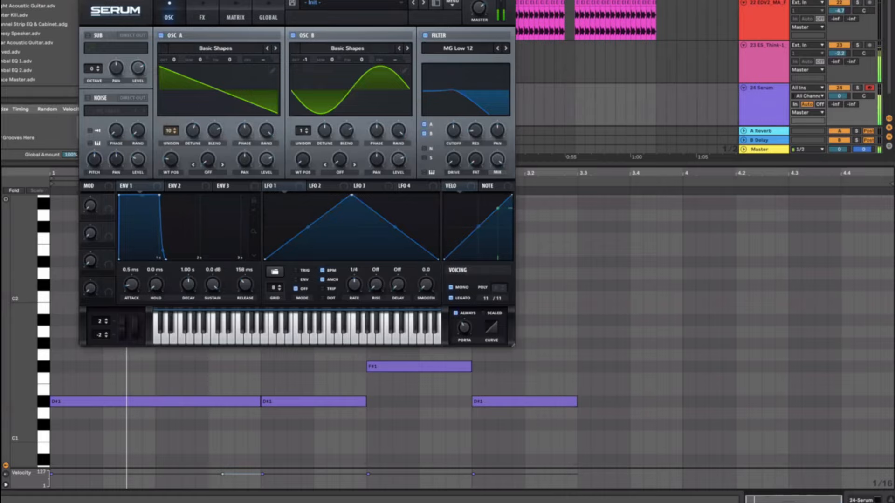
key("super+alt+p")
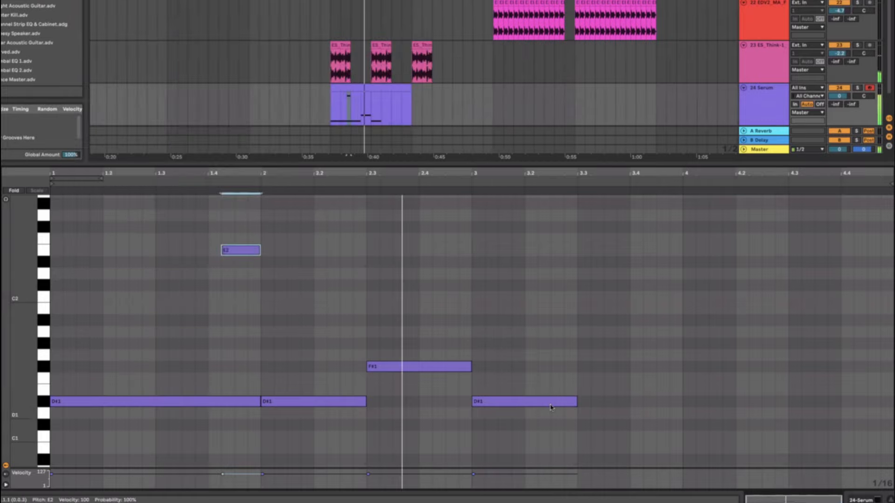
Step: Delete the D#1 note at the start of bar 3
key("space")
left_click_drag(571, 419, 522, 336)
key("Delete")
Step: Duplicate the notes of bars 1 and 2 into bars 3 and 4 and play back the four-bar pattern
left_click_drag(439, 430, 110, 198)
key("super+d")
left_click(707, 330)
key("space")
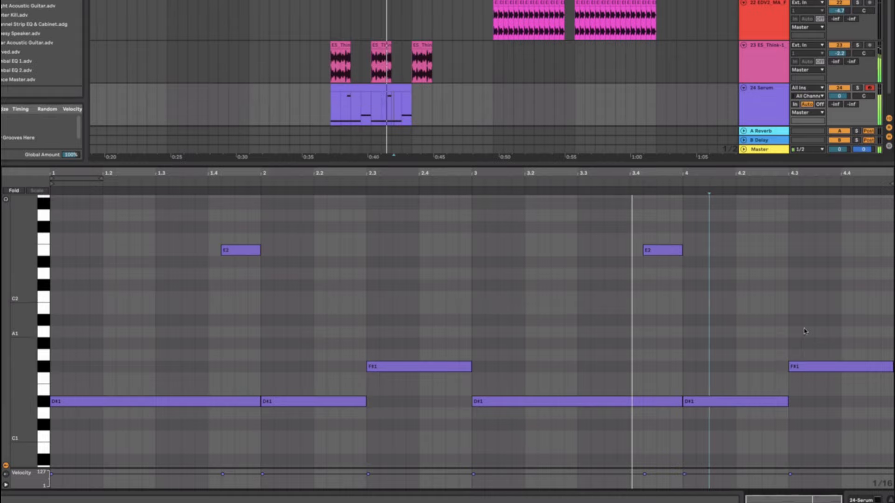
key("space")
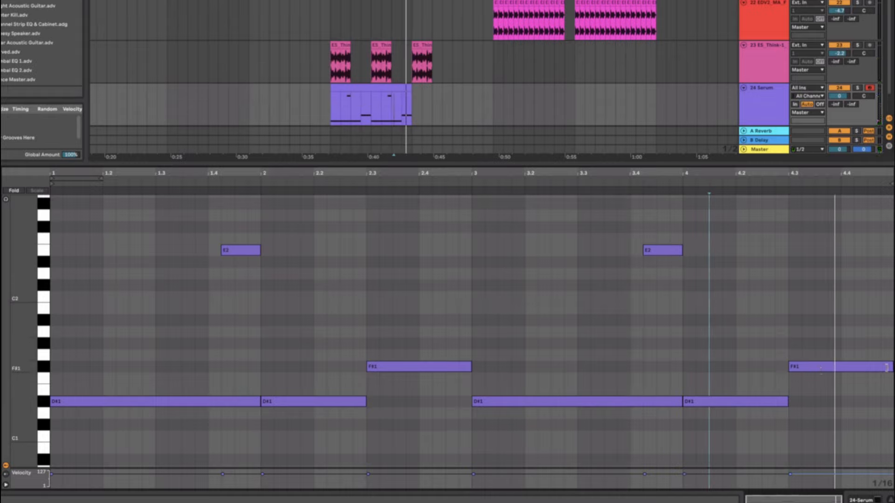
Step: Add a short G note above the end of the last F#1 note and transpose it up an octave to G2
mouse_move(886, 367)
left_mouse_down()
mouse_move(853, 367)
mouse_move(885, 369)
left_mouse_up()
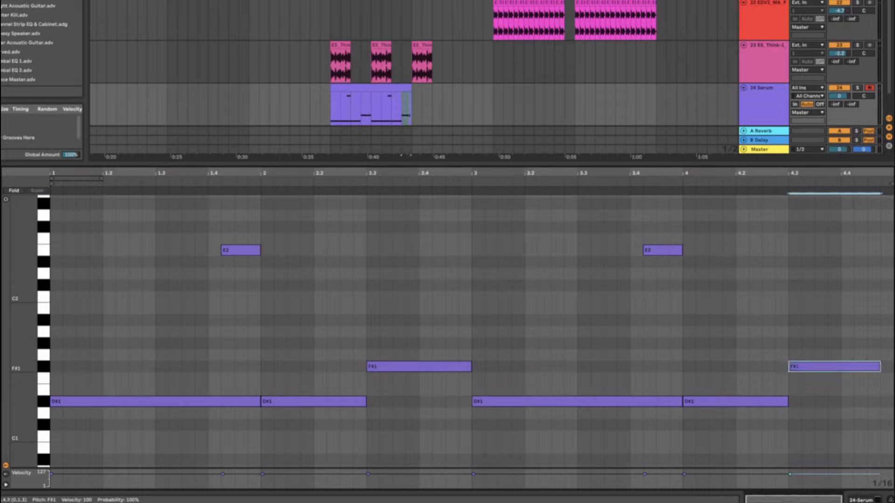
double_click(874, 359)
key("shift+Up")
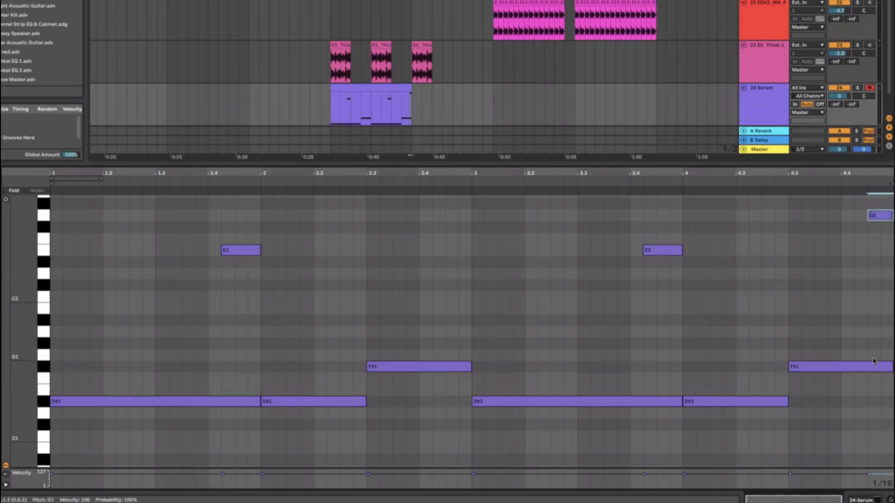
Step: Lower the short note at the end of bar 4 to F#2 and select the E2 note in bar 1
key("Down")
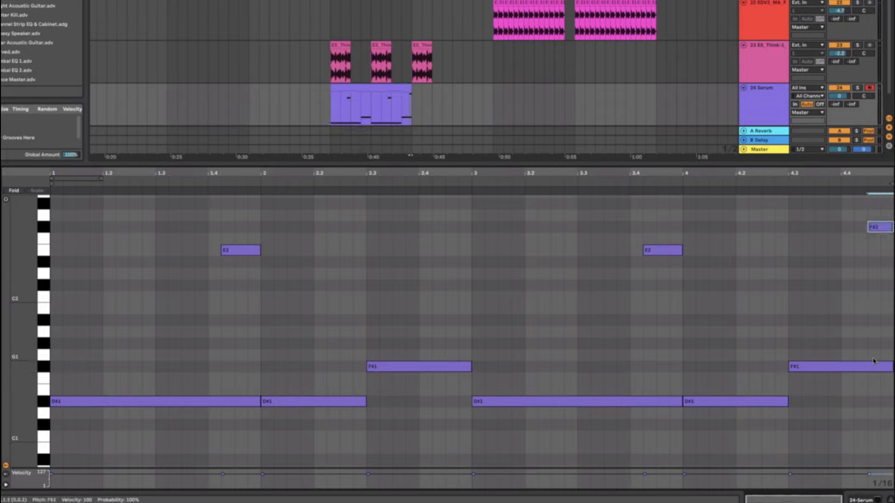
left_click(334, 103)
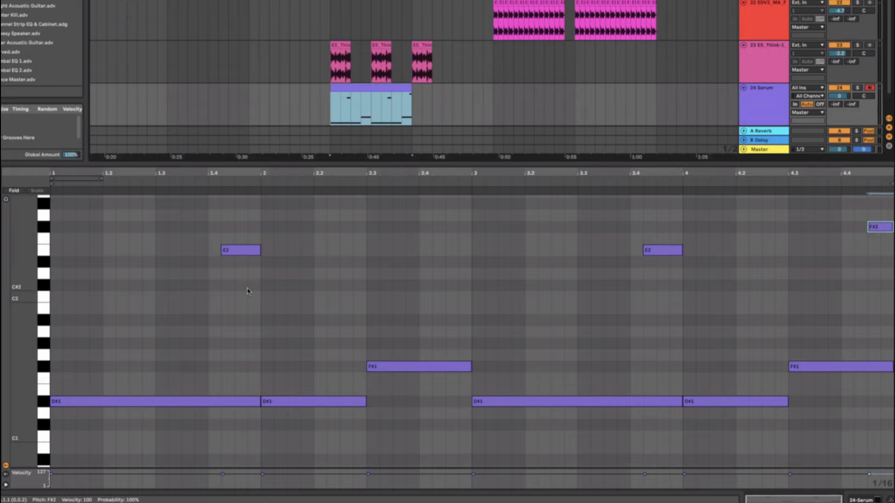
left_click(240, 250)
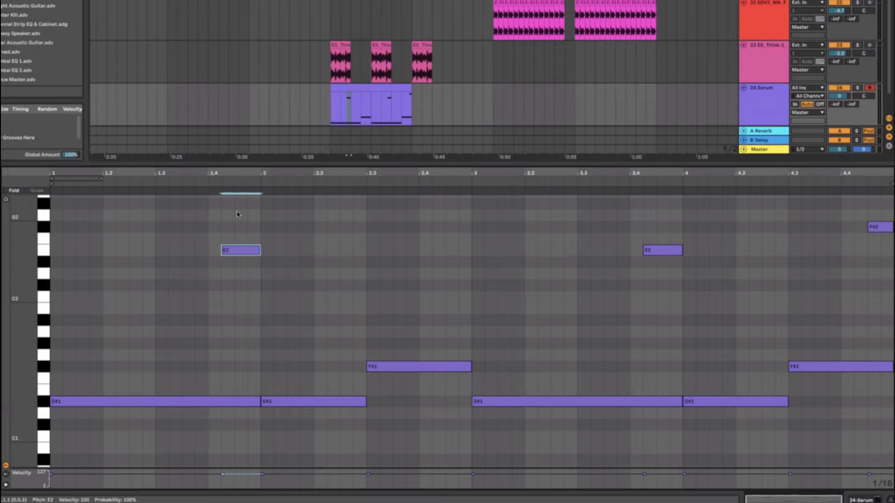
Step: Check the notes around the F#1 in bar 2 and play back the bassline from the start of bar 3
left_click(375, 395)
left_click(359, 391)
left_click(362, 379)
left_click(358, 366)
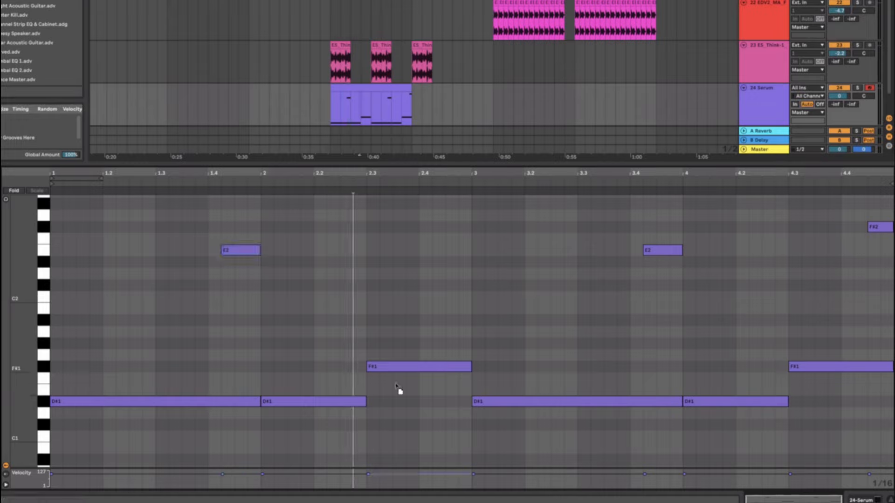
left_click(400, 369)
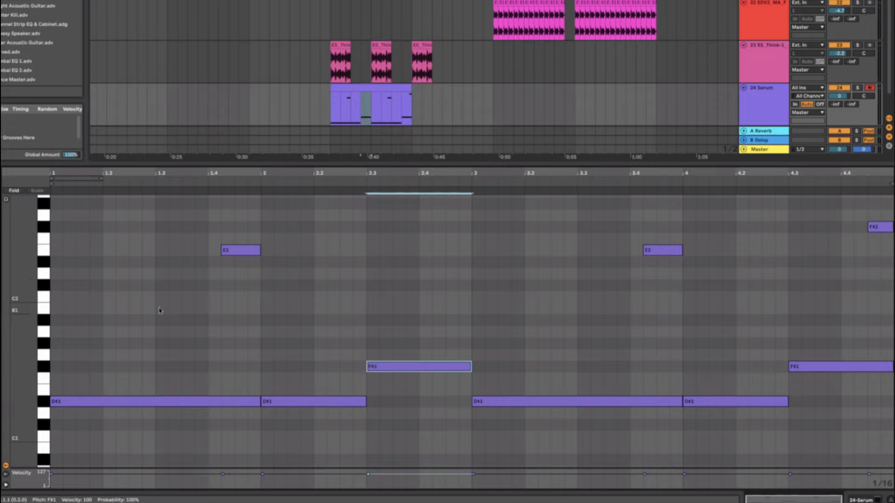
double_click(376, 90)
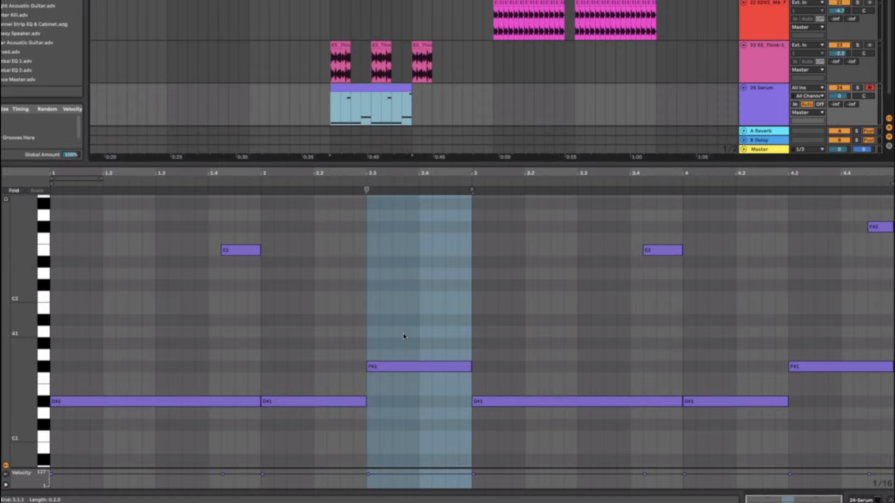
left_click(481, 341)
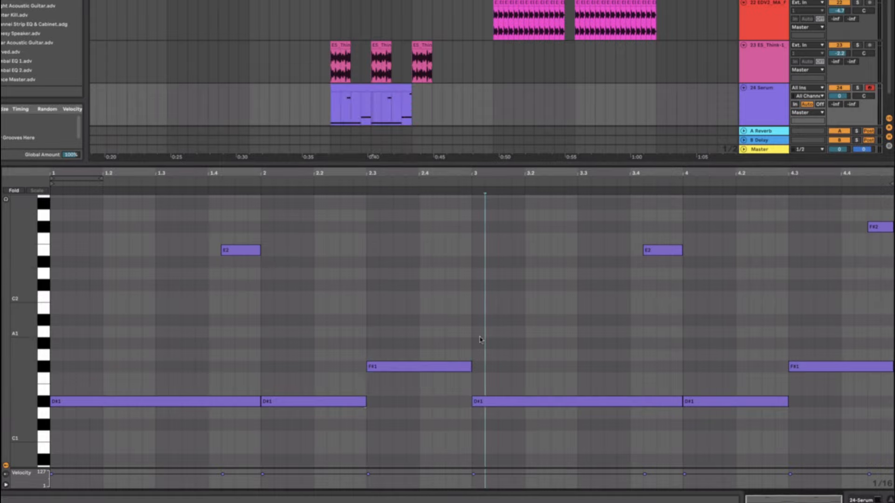
left_click(470, 331)
key("space")
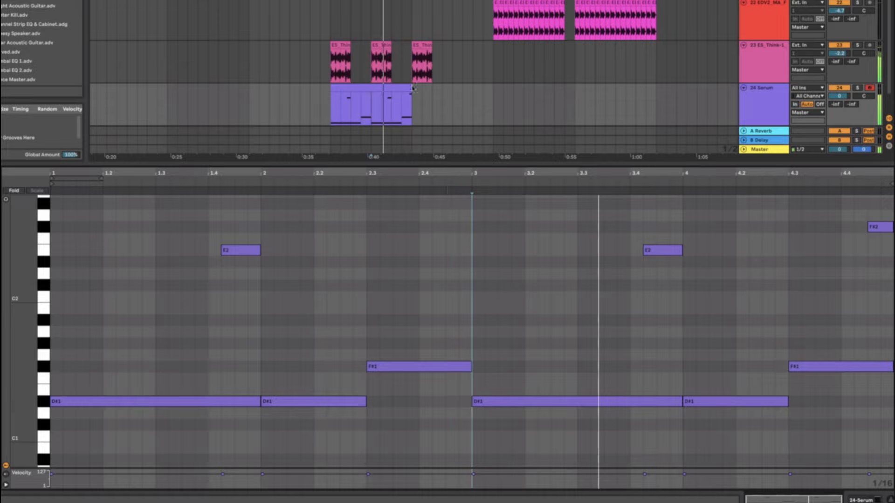
Step: Duplicate the four-bar Serum clip directly after itself and play back the copy
mouse_move(410, 89)
left_mouse_down()
mouse_move(457, 92)
mouse_move(404, 88)
left_mouse_up()
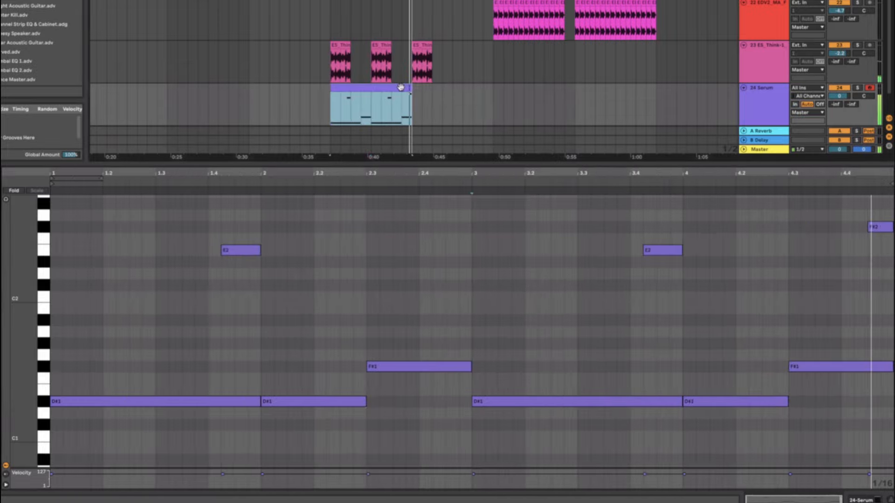
key("super+d")
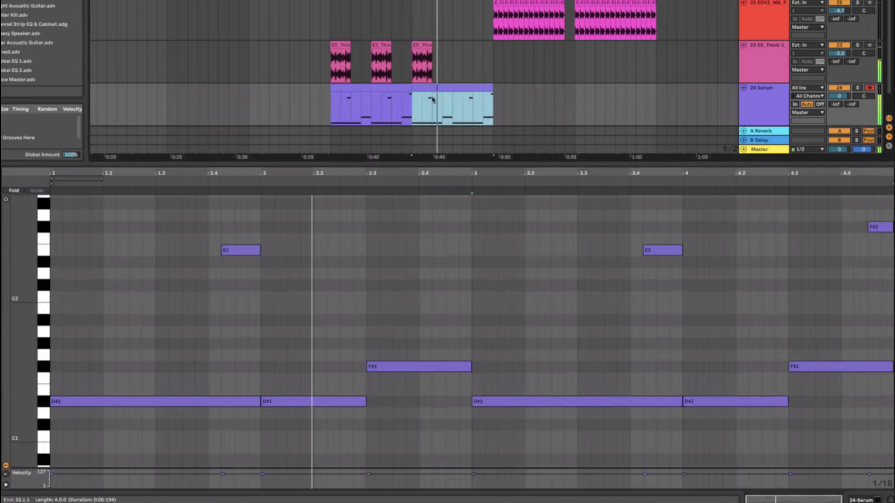
key("space")
double_click(410, 94)
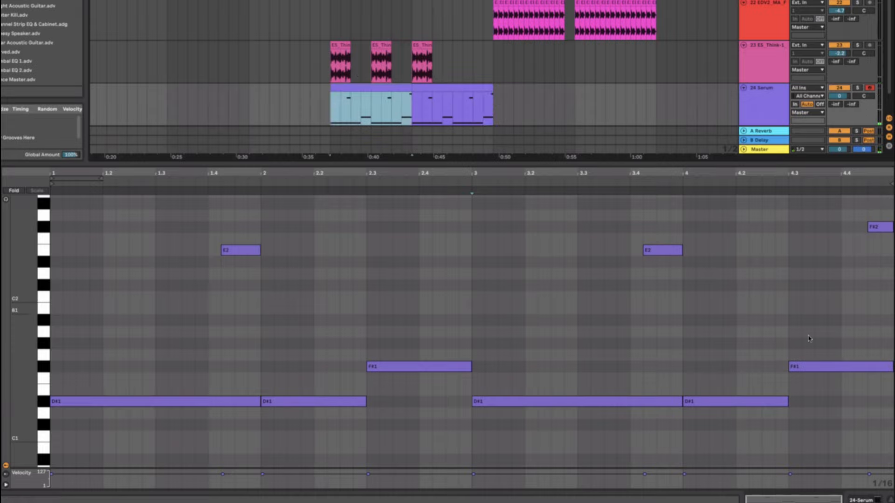
left_click(423, 88)
key("space")
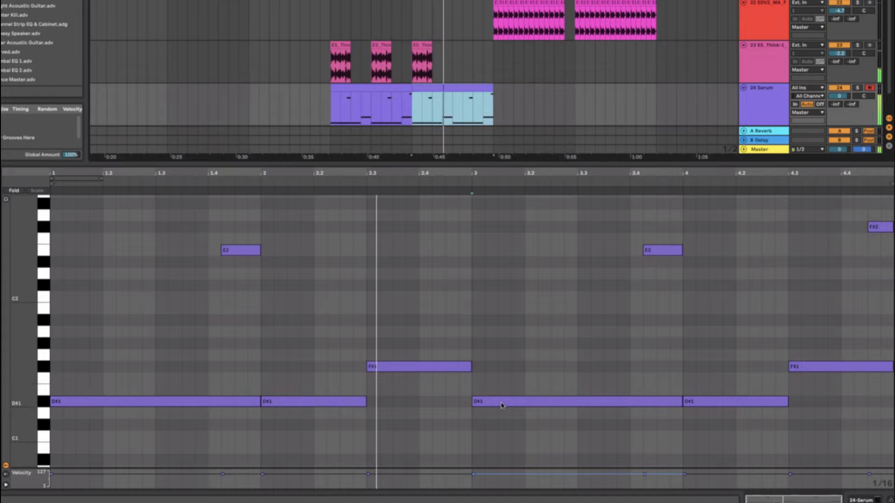
Step: Try the D#1 note at the start of bar 3 in the second Serum clip at F1 and play it back
left_click_drag(503, 403, 501, 380)
key("Up")
left_click(438, 105)
key("space")
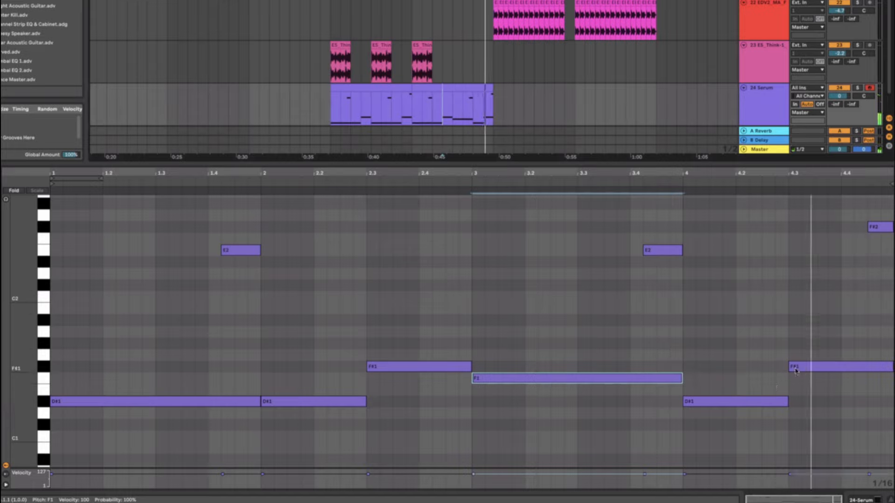
key("space")
key("space")
left_click(405, 89)
key("space")
key("space")
left_click(412, 103)
key("space")
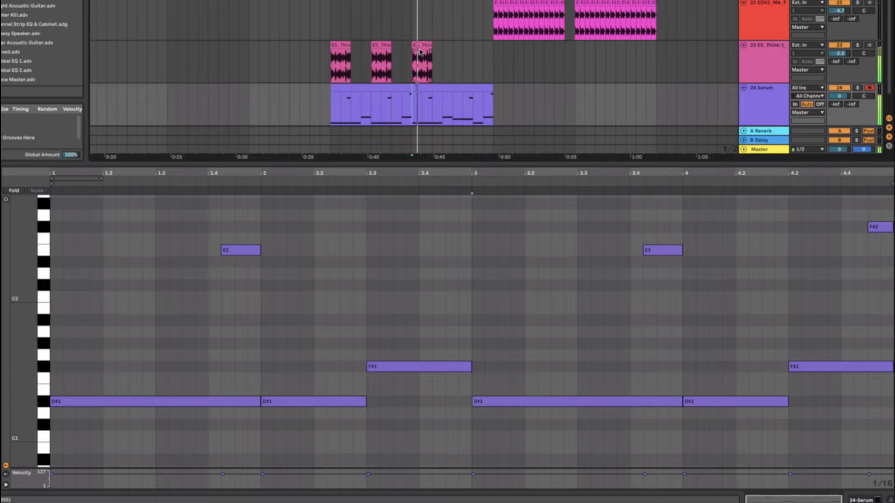
Step: Copy the third Think break clip and paste it at bar 31 on the same track
left_click(420, 47)
key("super+c")
left_click(460, 60)
key("super+v")
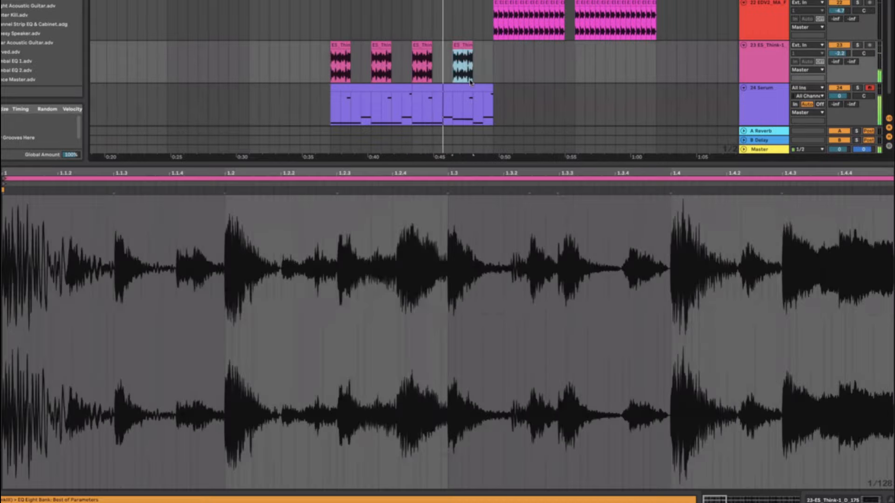
Step: Move the break and Serum clips four bars earlier in the arrangement so that they start at bar 21
key("space")
mouse_move(502, 112)
left_mouse_down()
mouse_move(322, 2)
mouse_move(490, 149)
mouse_move(493, 106)
left_mouse_up()
key("super+x")
left_click(250, 2)
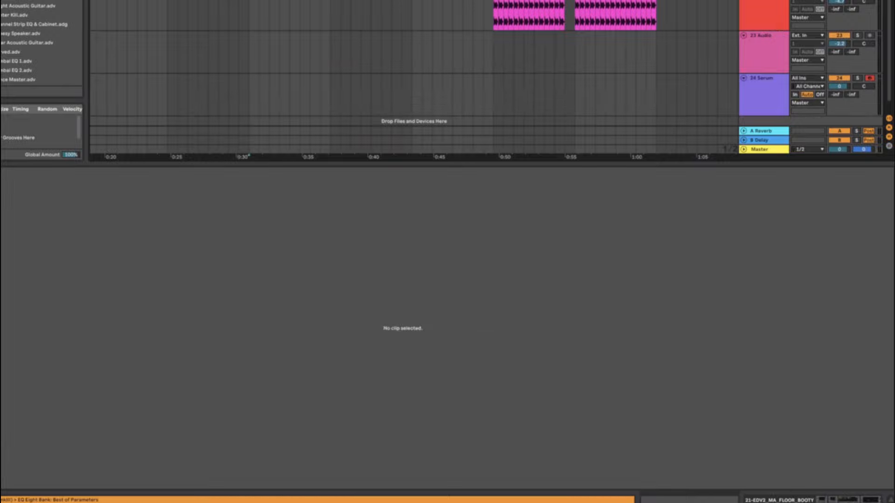
key("super+v")
Step: Play back the second Serum clip together with the breaks
left_click(336, 83)
left_click(336, 52)
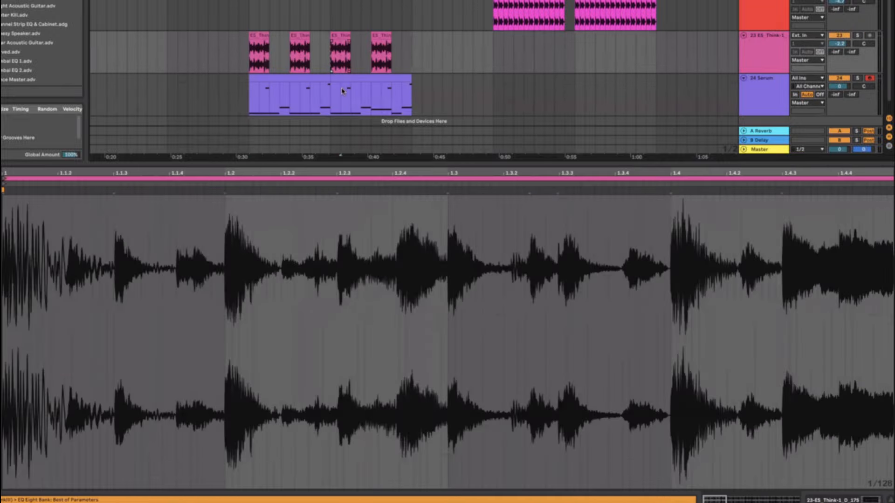
key("space")
left_click(346, 79)
key("space")
key("space")
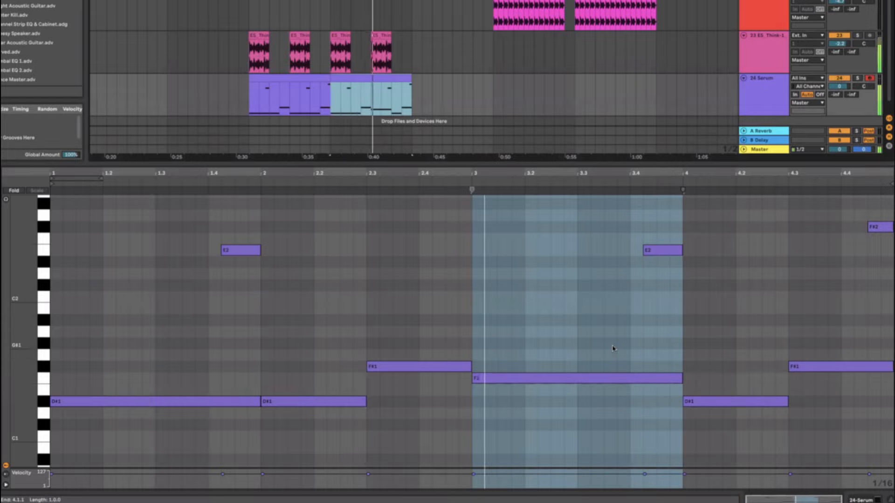
Step: Return the F1 note at the start of bar 3 in the second Serum clip to D#1 and play it back
left_click_drag(540, 380, 544, 405)
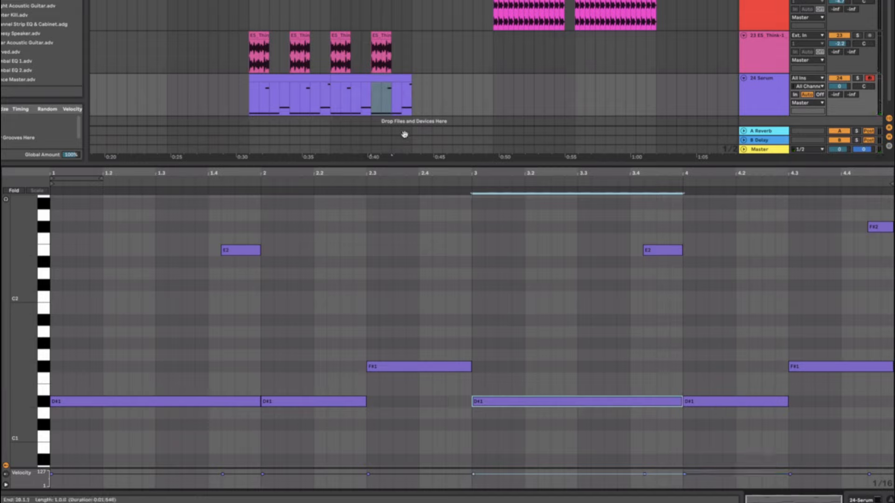
left_click(360, 93)
key("space")
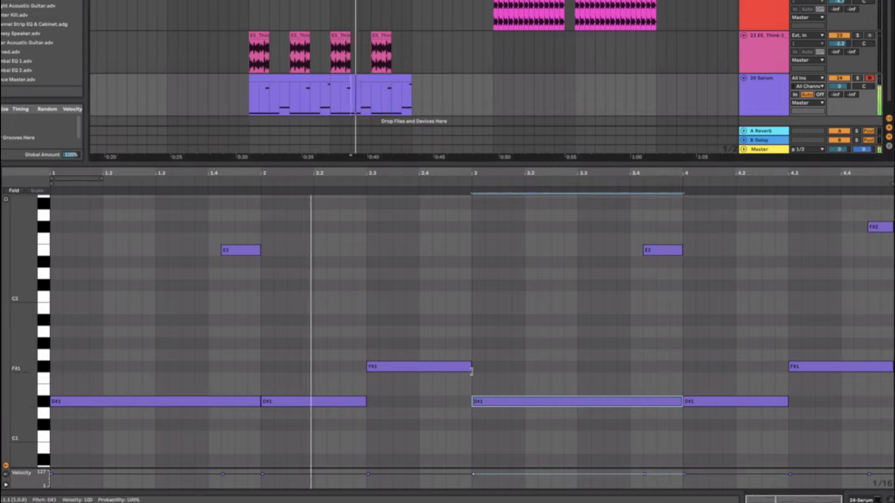
mouse_move(494, 402)
left_mouse_down()
mouse_move(494, 427)
mouse_move(495, 402)
left_mouse_up()
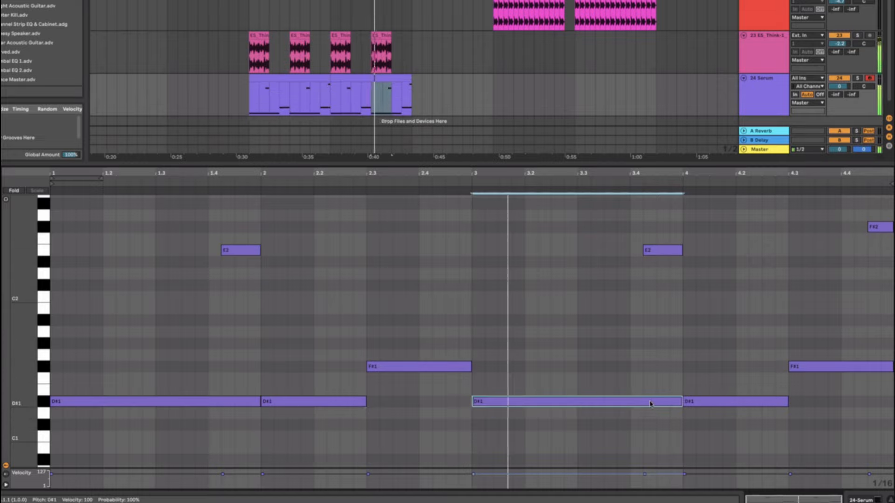
Step: Try the D#1 note at the start of bar 4 at F2 and play back the end of the phrase
left_click_drag(707, 407, 694, 290)
left_click_drag(696, 246, 708, 237)
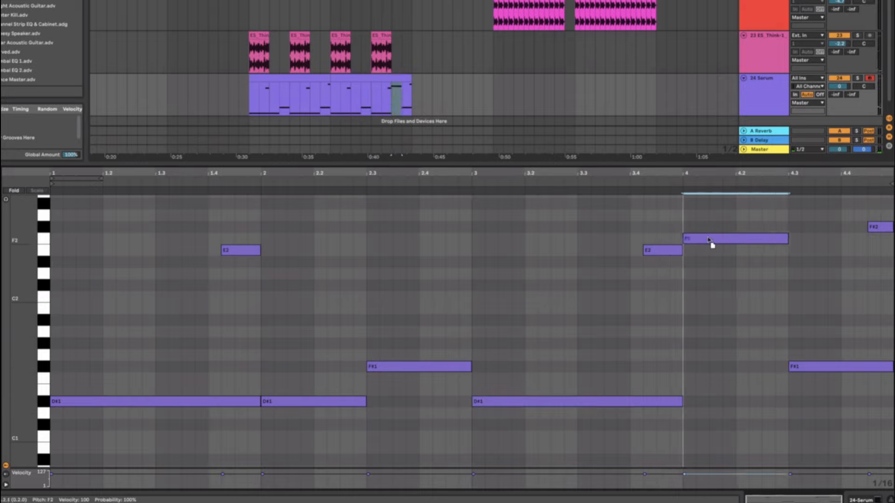
key("space")
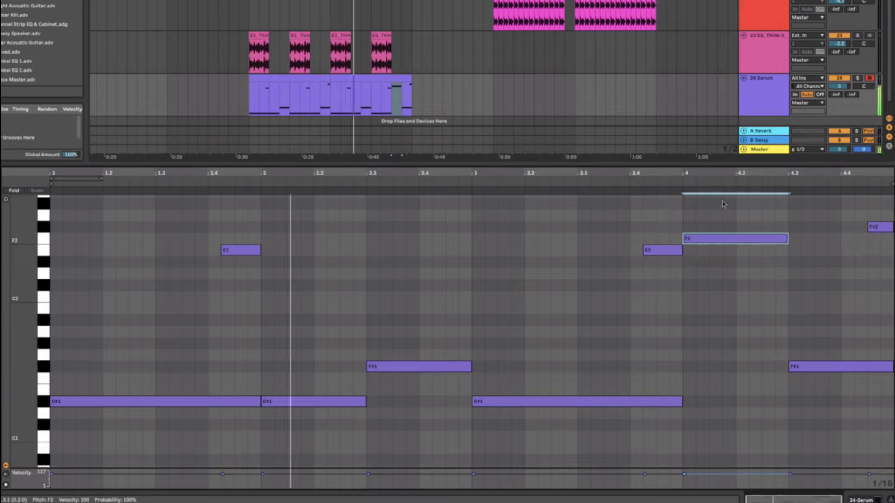
key("space")
left_click(380, 90)
key("space")
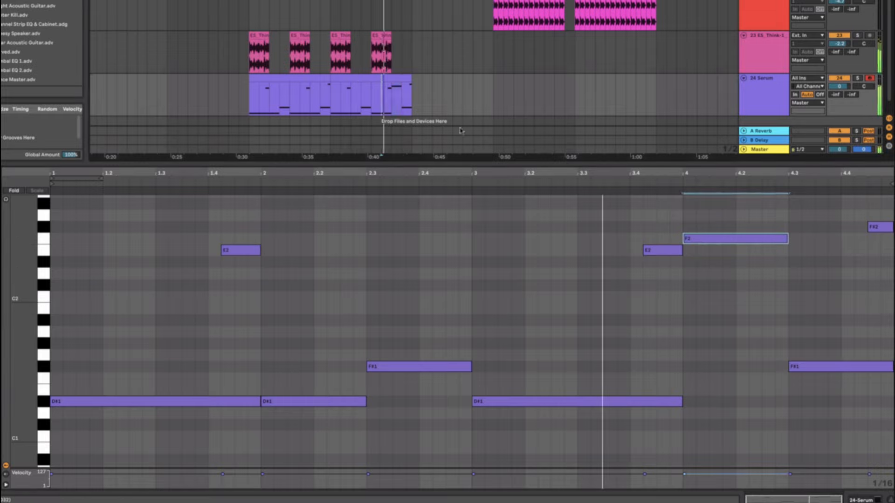
key("space")
Step: Move the F2 note at the start of bar 4 down to A#1 and play back the second Serum clip
left_click(736, 236)
key("shift+Down")
key("space")
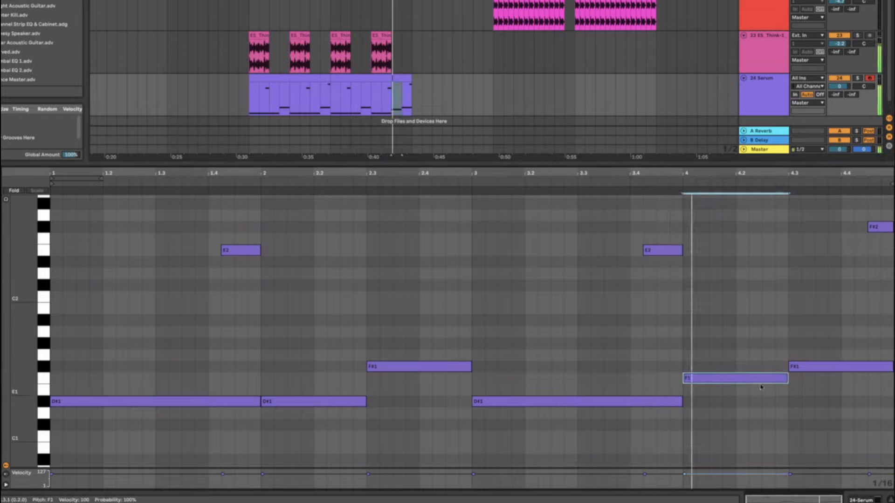
left_click_drag(769, 380, 769, 325)
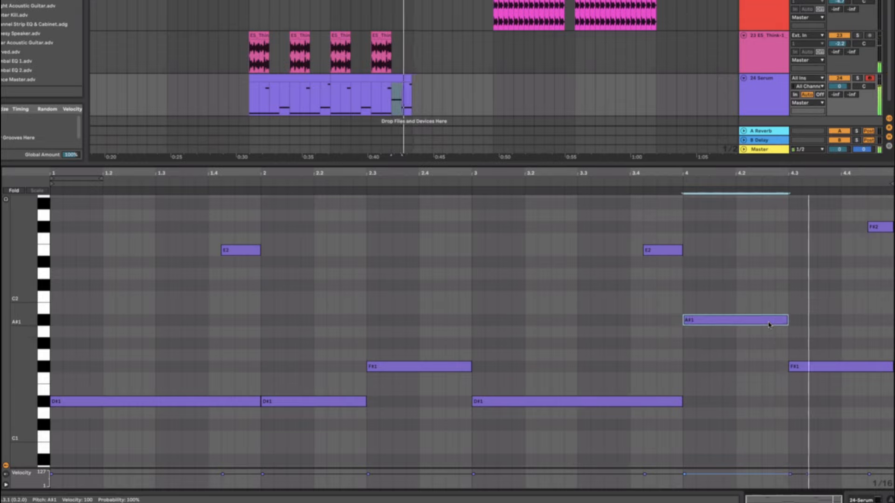
left_click(370, 96)
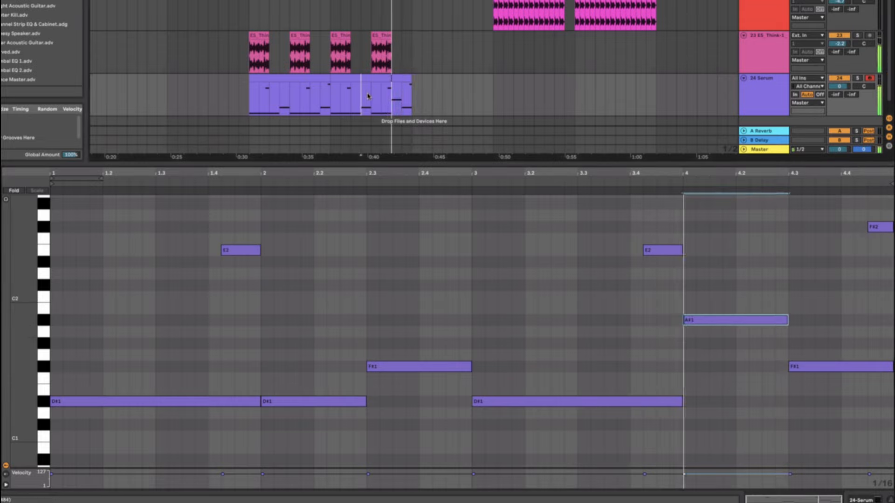
key("space")
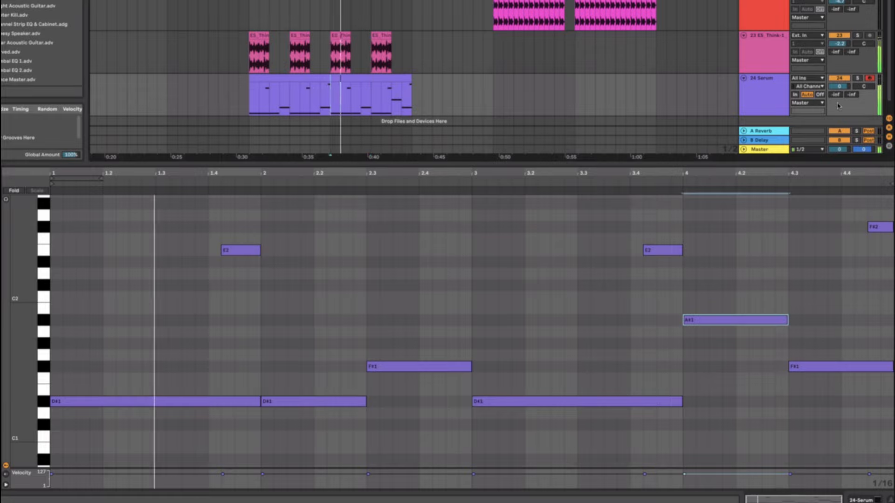
Step: Set the Serum track's volume to -3.7 and loop the arrangement over its two clips, bars 21 to 29
left_click(852, 500)
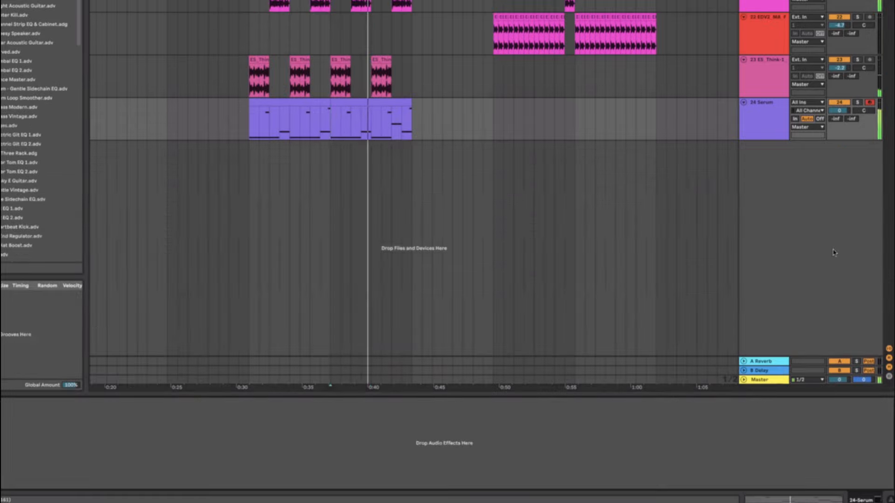
left_click_drag(839, 111, 840, 122)
left_click(407, 103)
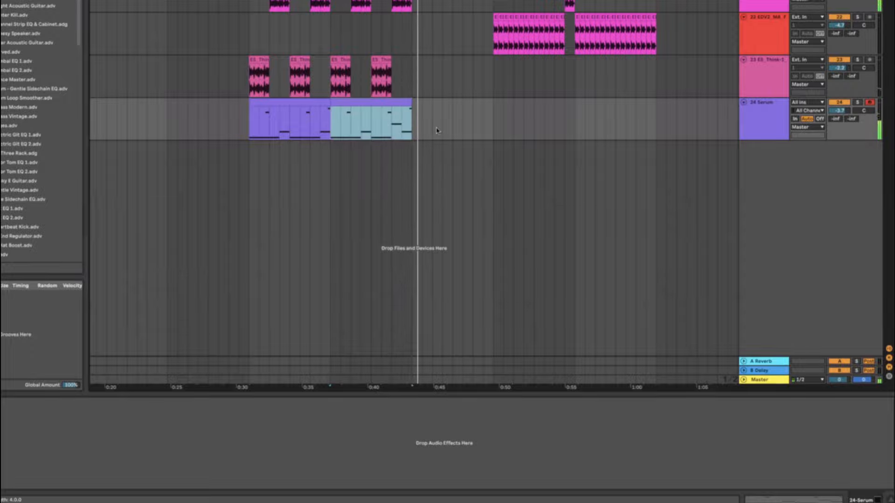
left_click(303, 103, "shift")
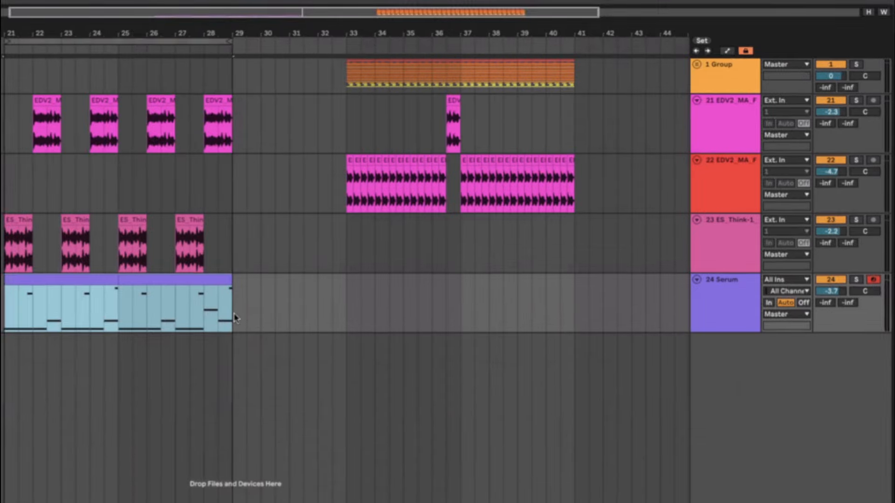
key("super+l")
Step: Open the second Serum clip's notes and highlight the D#/Eb Minor scale
left_click(181, 278)
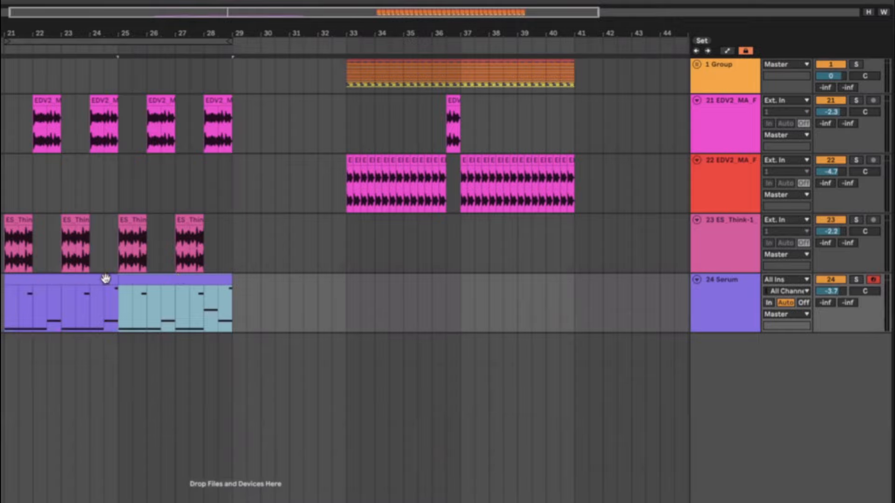
left_click(105, 280)
left_click(177, 279)
double_click(177, 278)
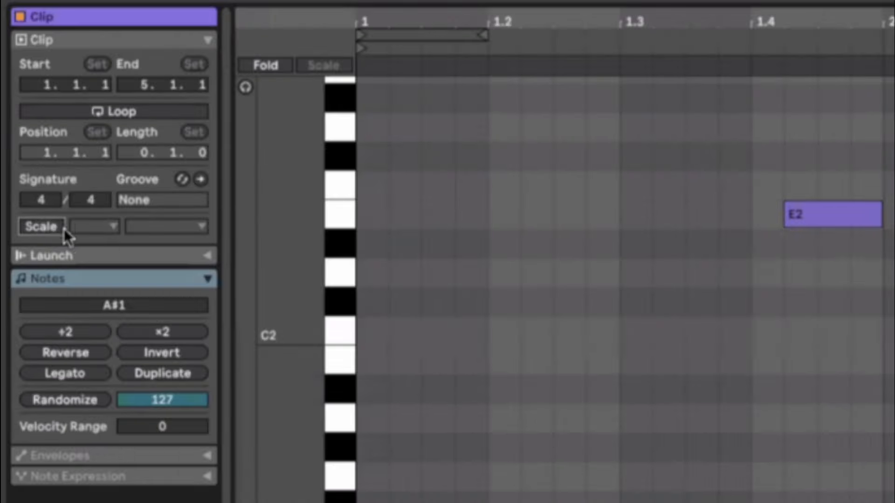
left_click(64, 229)
left_click(89, 228)
left_click(108, 228)
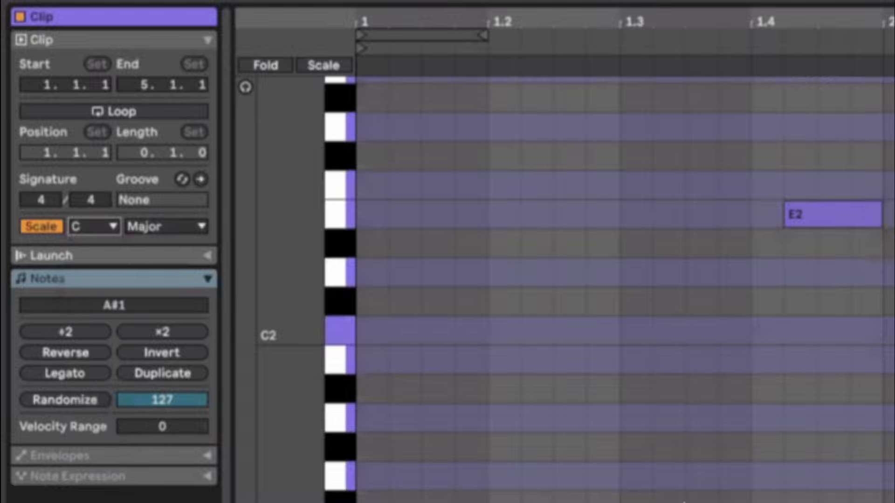
left_click(46, 232)
left_click(76, 226)
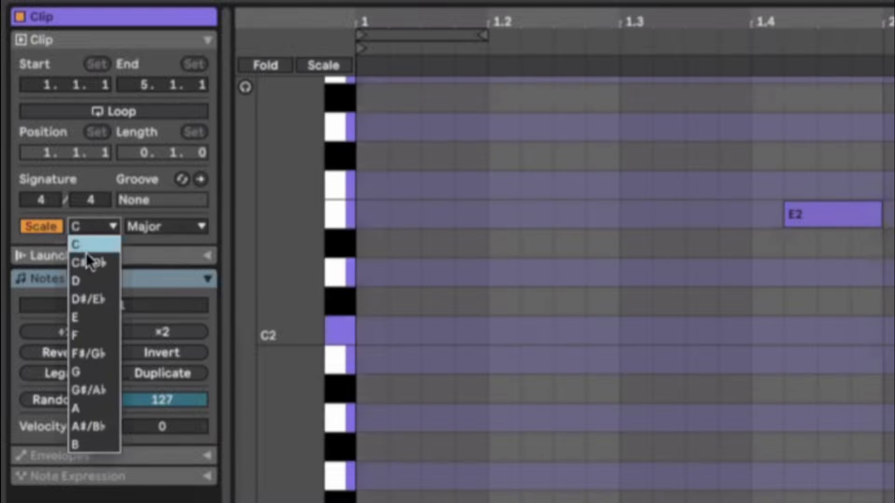
left_click(96, 299)
left_click(165, 226)
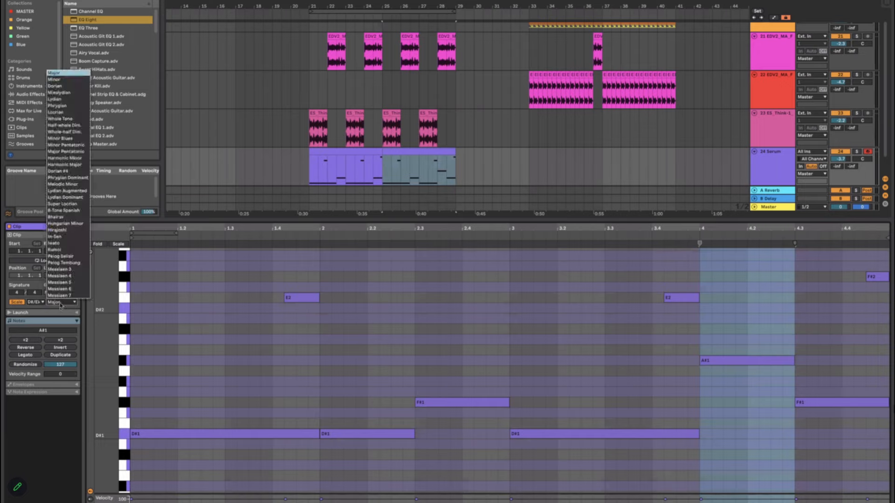
left_click(78, 80)
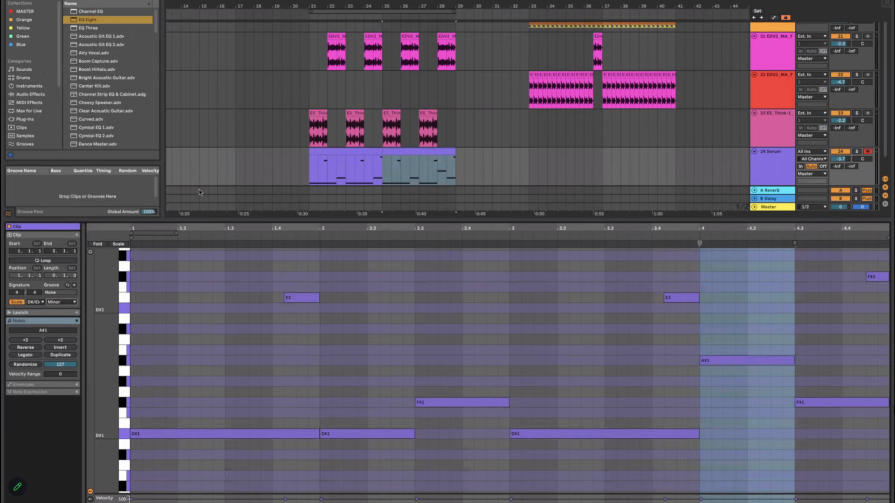
Step: Check the A#1 note at the start of bar 4 against the highlighted scale and turn the scale highlighting off
left_click(499, 371)
left_click_drag(239, 293, 716, 319)
left_click(726, 343)
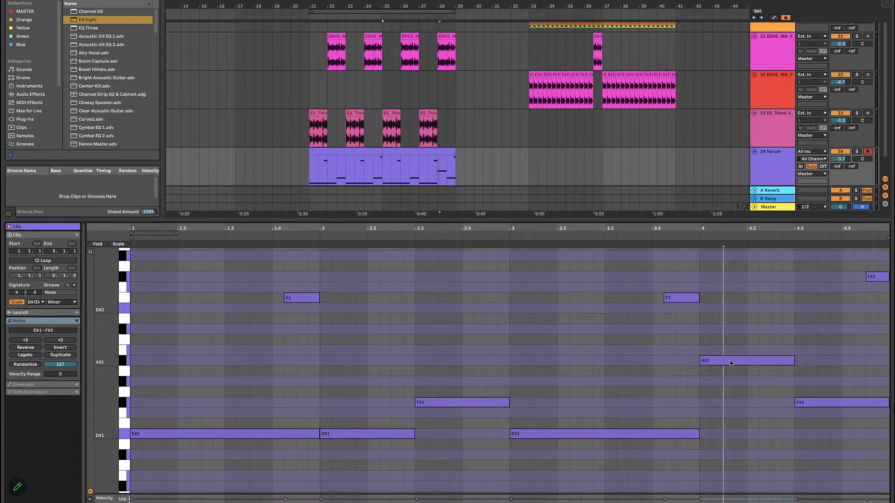
left_click(730, 363)
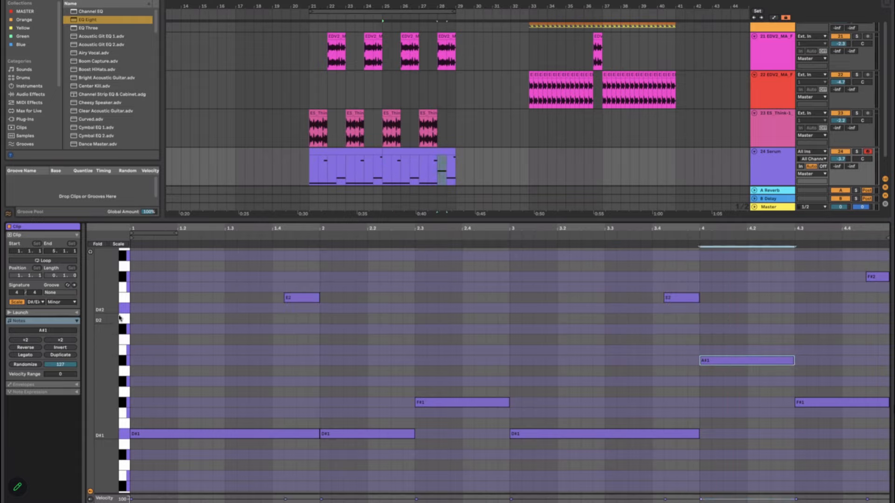
left_click(22, 302)
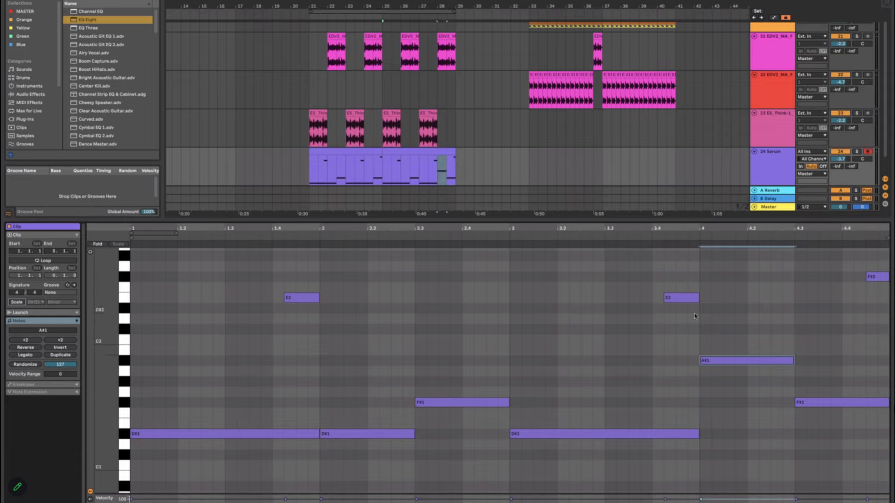
Step: Try the A#1 note at the start of bar 4 in the second Serum clip at B1 and return it to A#1
left_click(410, 152)
left_click(370, 153)
left_click(393, 152)
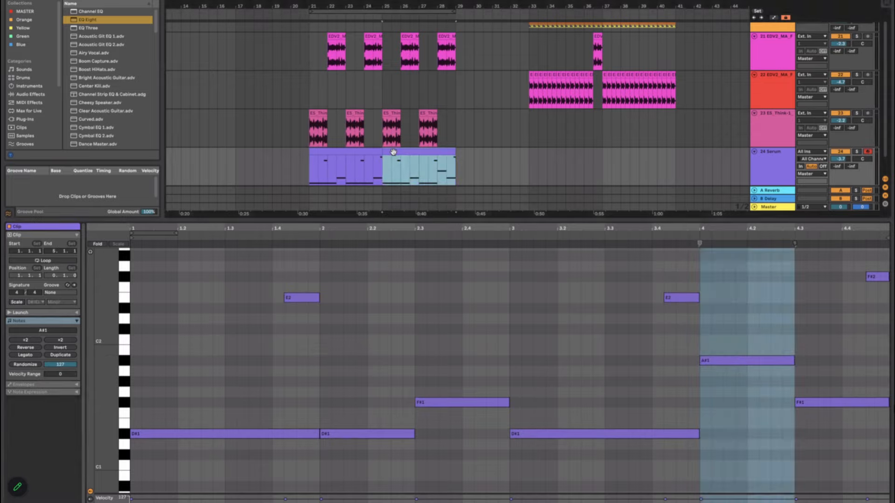
left_click(725, 326)
left_click(712, 335)
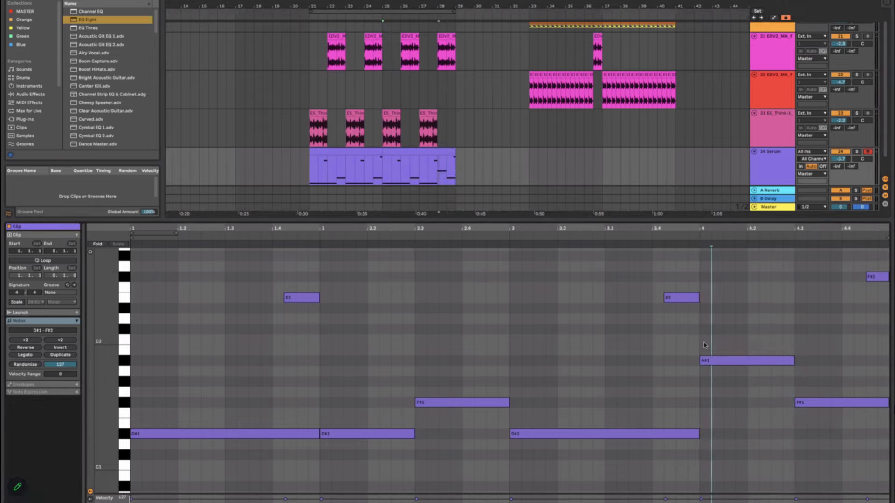
left_click(703, 345)
left_click(719, 362)
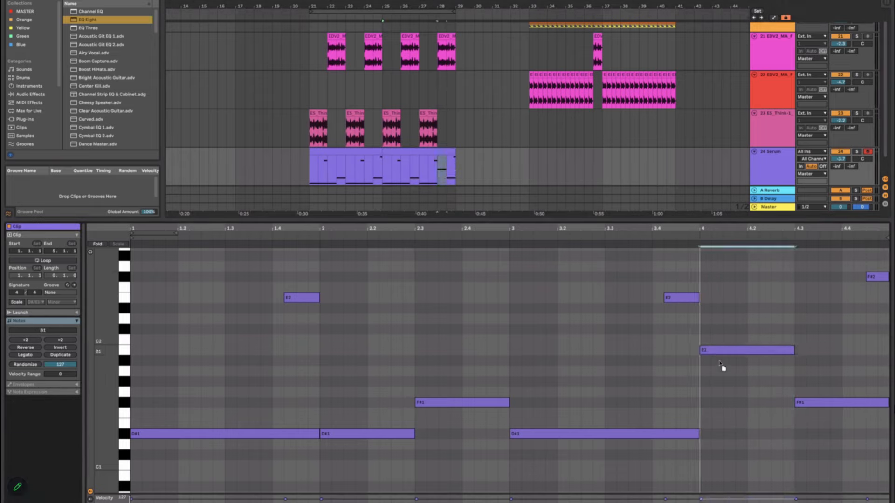
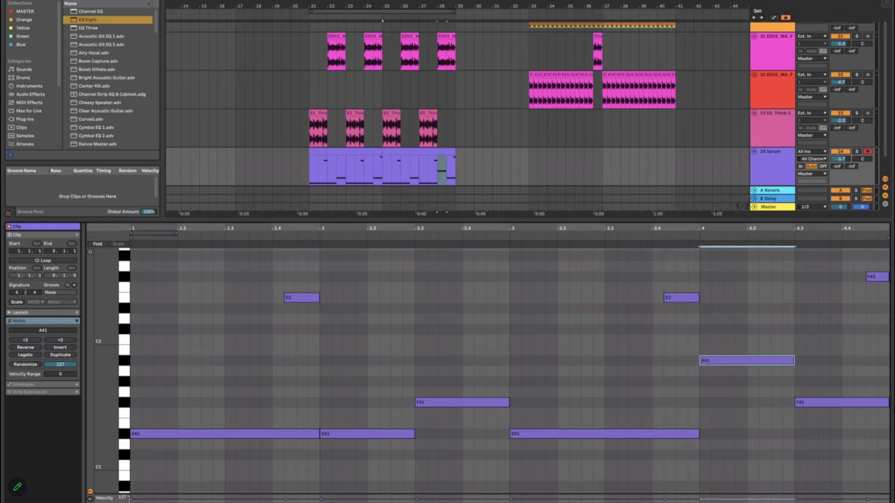
Step: Show the Serum track's devices, play the arrangement from bar 21 and lower the Serum track's volume slightly
key("shift+Tab")
left_click(310, 181)
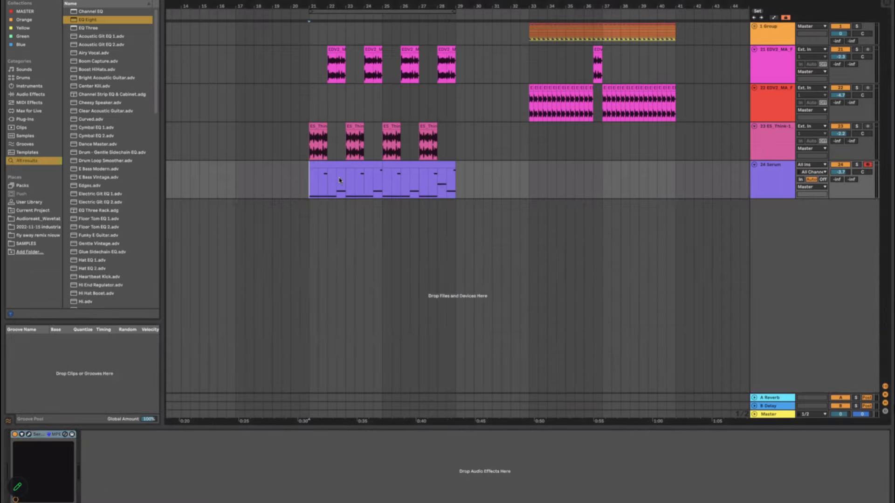
key("space")
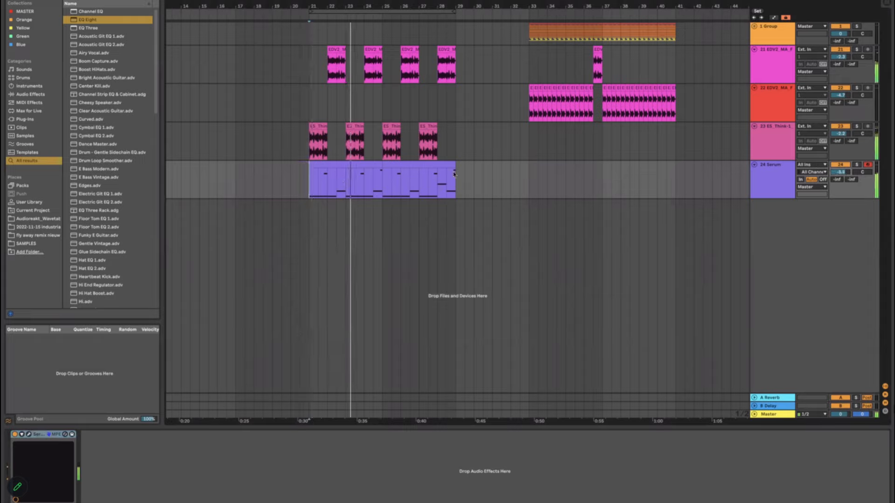
key("space")
Step: Search the browser for "trash" and add iZotope Trash 2 after Serum on the Serum track
key("super+f")
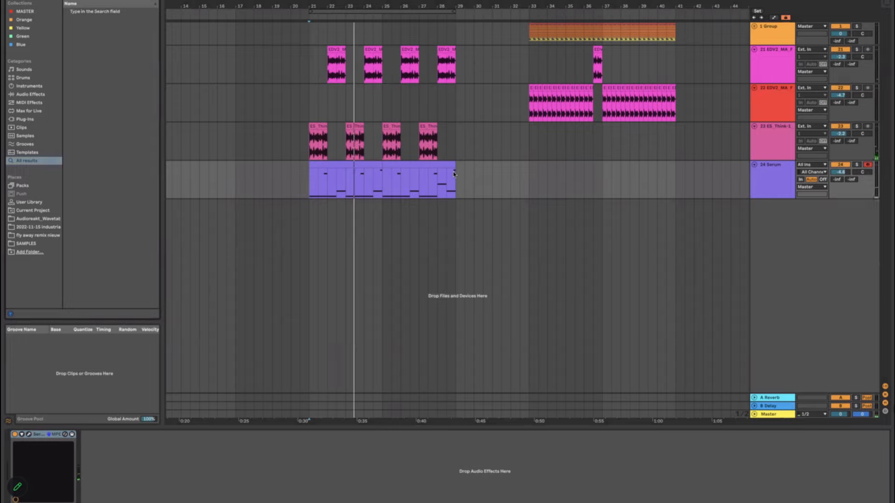
type("trash")
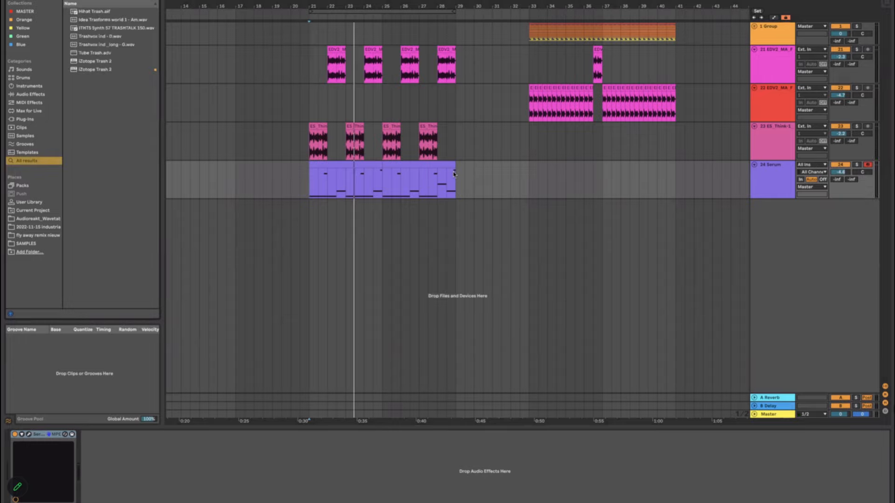
left_click_drag(148, 61, 147, 77)
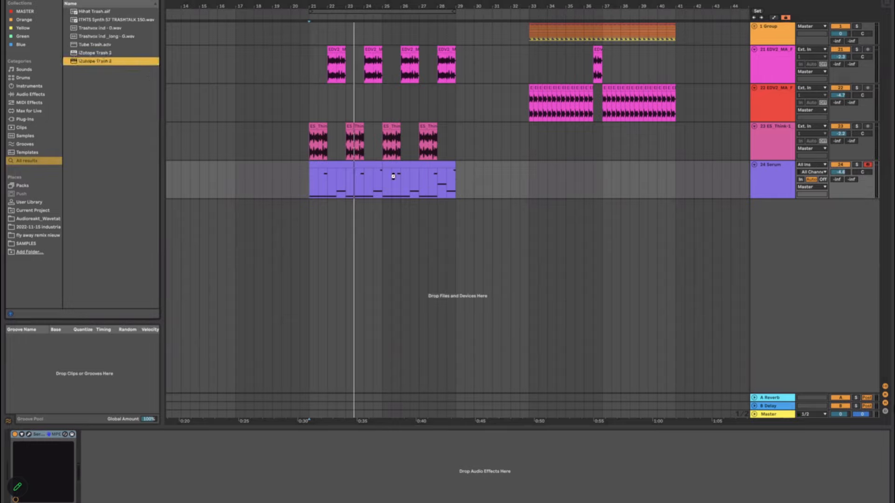
left_click_drag(482, 171, 482, 171)
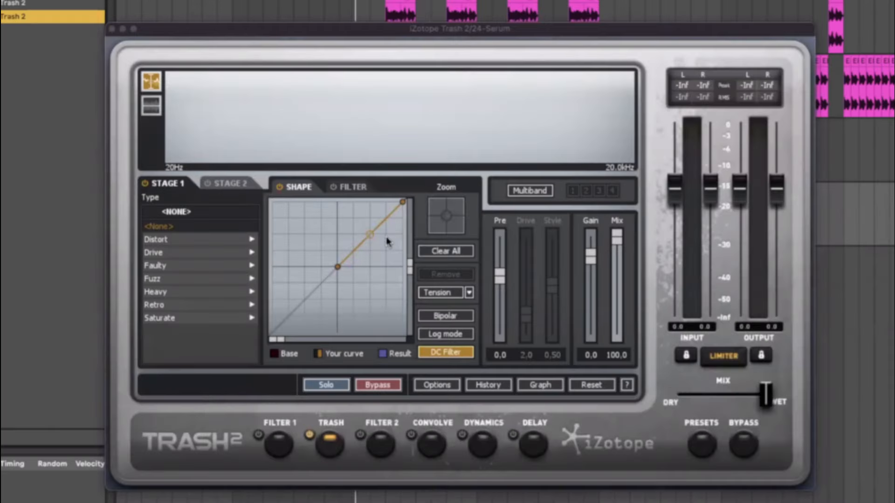
Step: Bend Trash 2's Stage 1 shape curve into a steep rounded rise during playback and lower its output to -6.7
left_click_drag(355, 248, 349, 236)
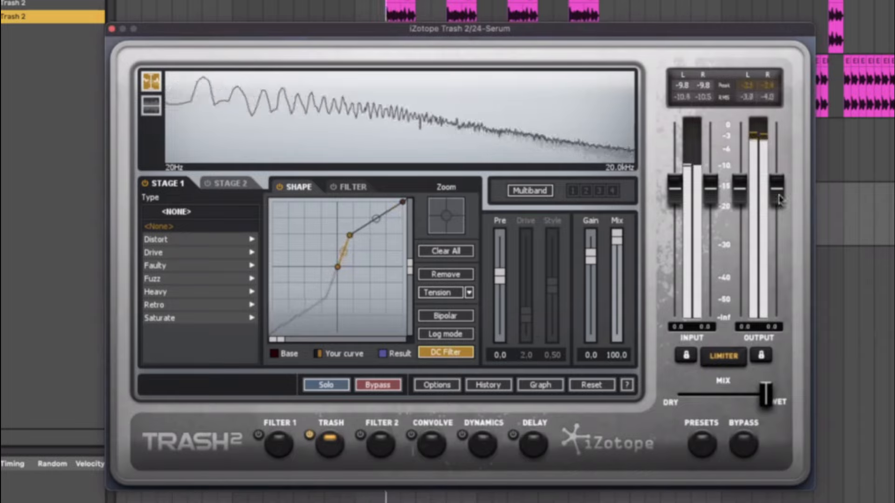
left_click_drag(780, 199, 778, 232)
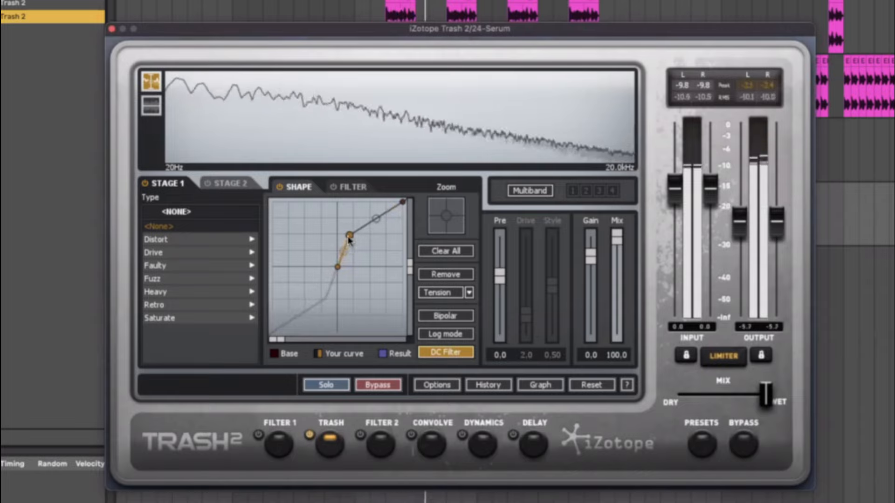
left_click_drag(344, 250, 342, 239)
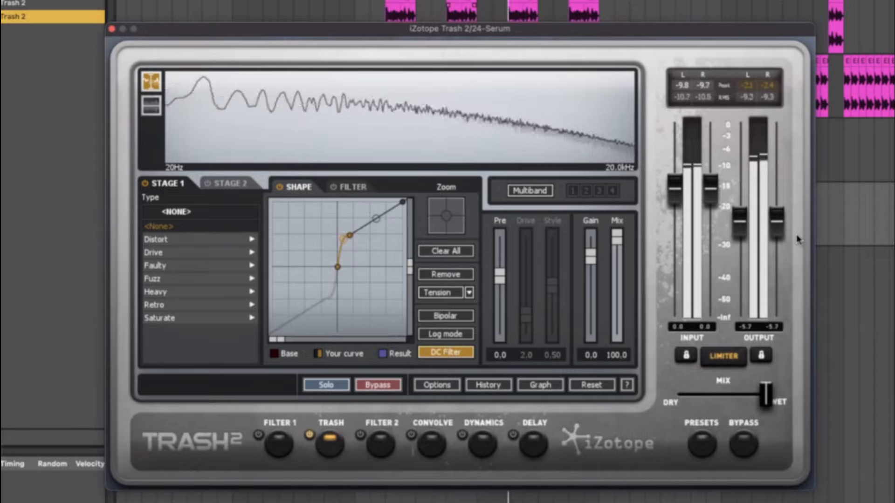
left_click_drag(777, 218, 777, 228)
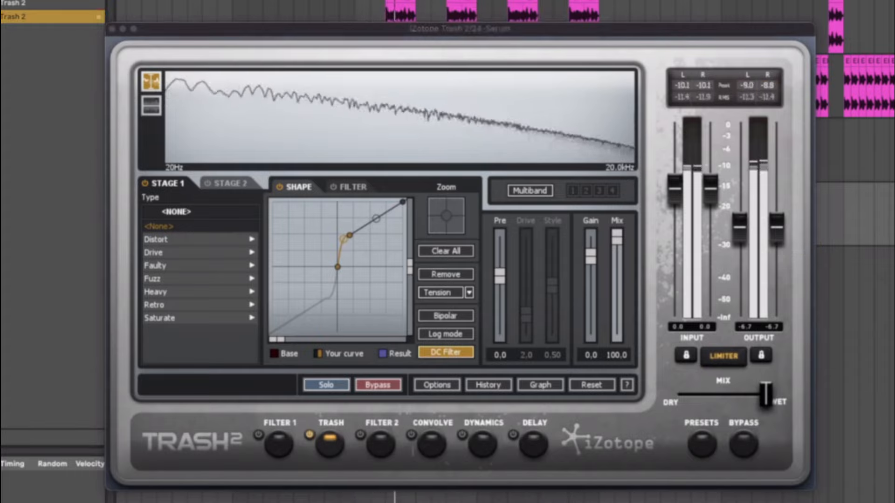
Step: Set Trash 2's overall mix fully dry and show its automation line on the Serum track
key("space")
left_click_drag(766, 395, 684, 395)
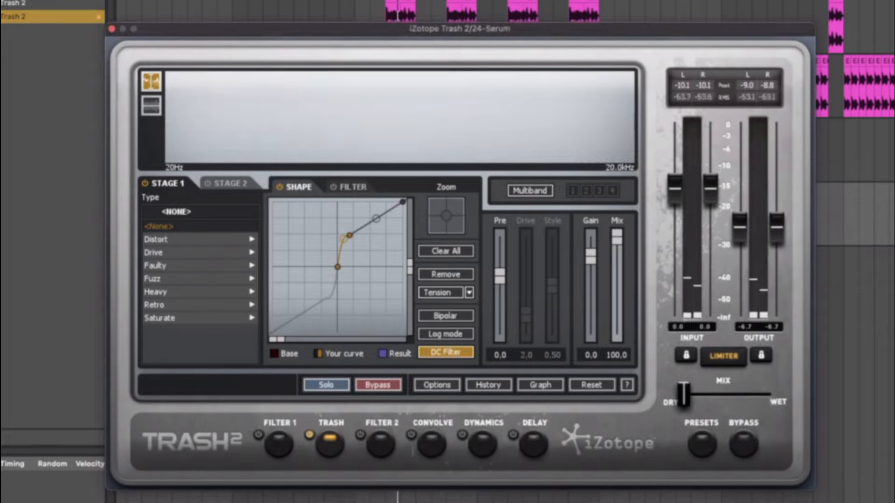
key("a")
left_click_drag(512, 30, 550, 453)
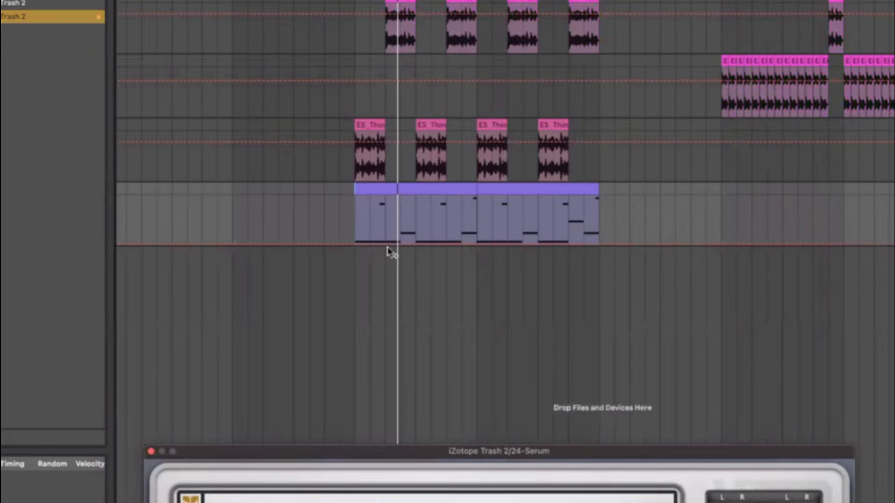
left_click(360, 242)
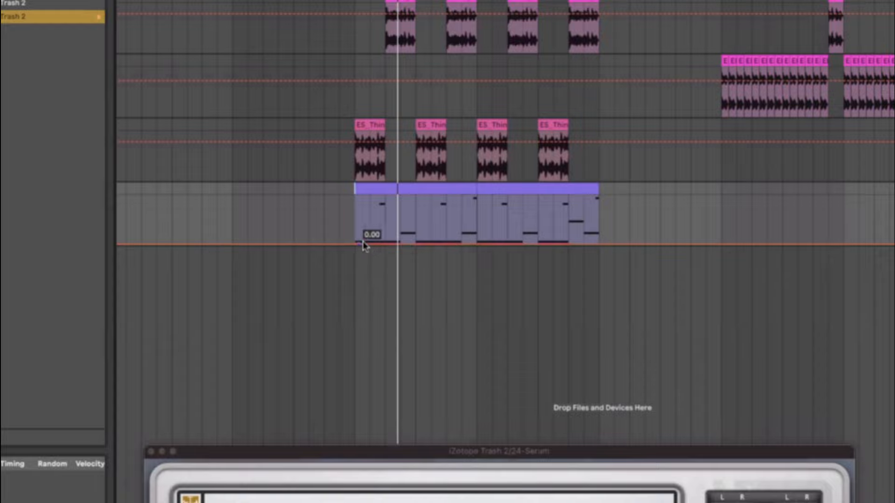
key("space")
left_click(150, 452)
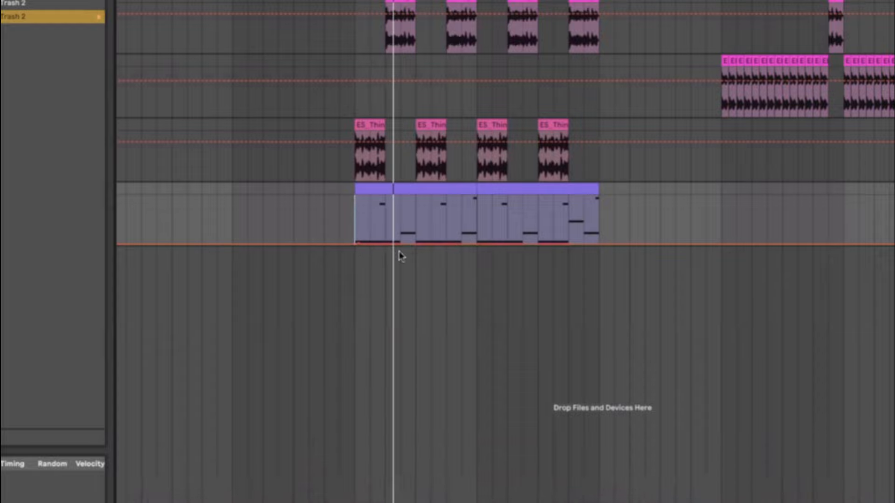
Step: Draw a rising Trash 2 mix automation ramp over the last beat of bar 21, dropping back to 0 at bar 22, and play it
scroll(399, 251, "up", 5)
left_click_drag(261, 242, 354, 245)
scroll(351, 245, "up", 2)
left_click_drag(323, 216, 345, 214)
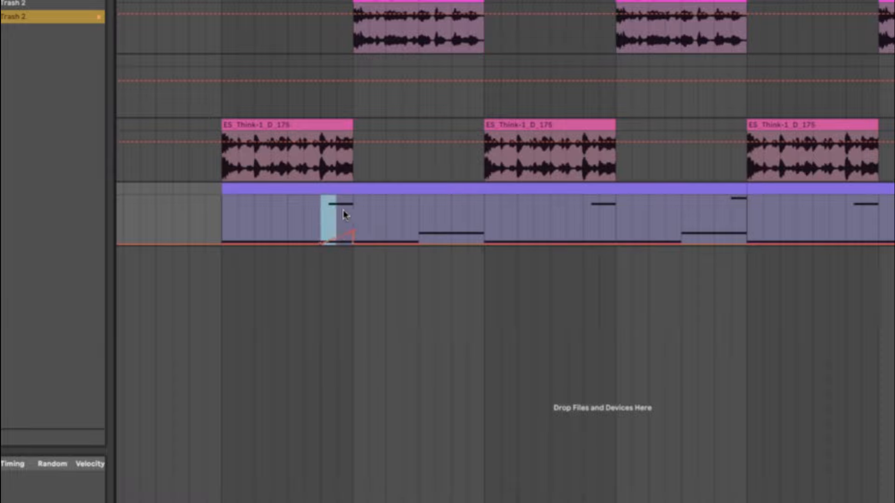
left_click(321, 225)
key("space")
key("space")
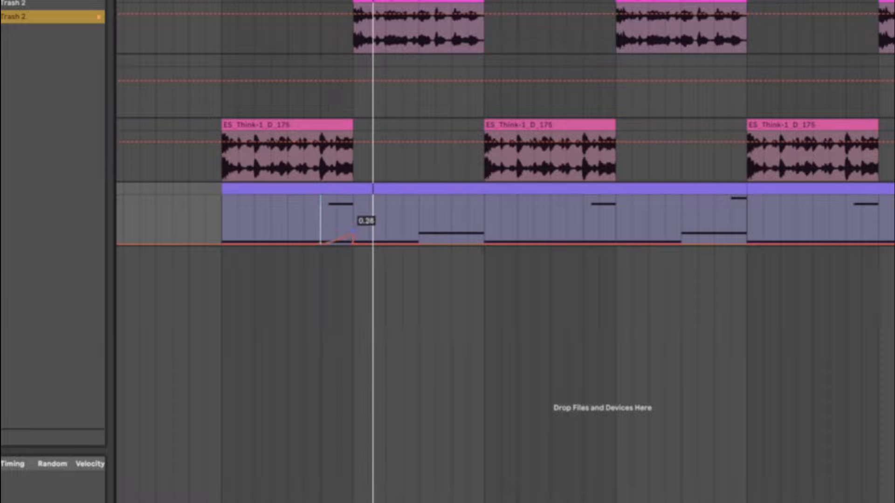
Step: Raise the peak of the mix automation ramp at the end of bar 21, bend it into a late-rising curve and play it back
left_click_drag(353, 232, 352, 221)
left_click(272, 222)
left_click_drag(336, 233, 354, 202)
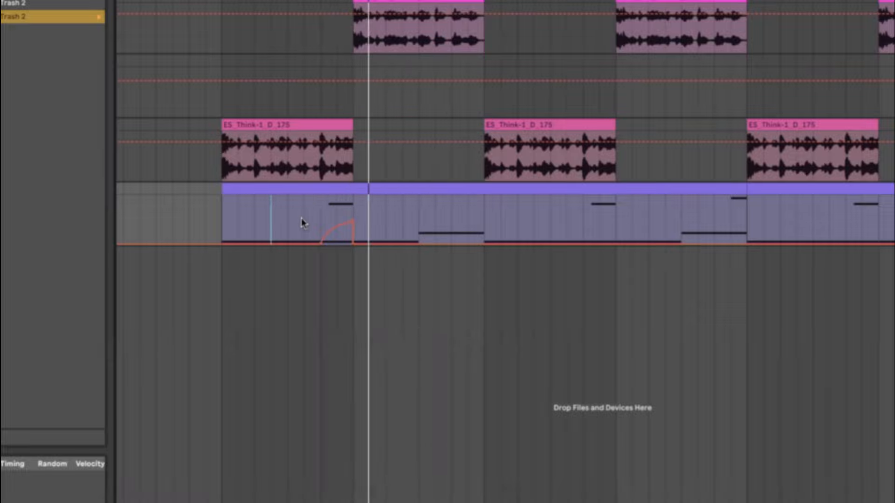
key("space")
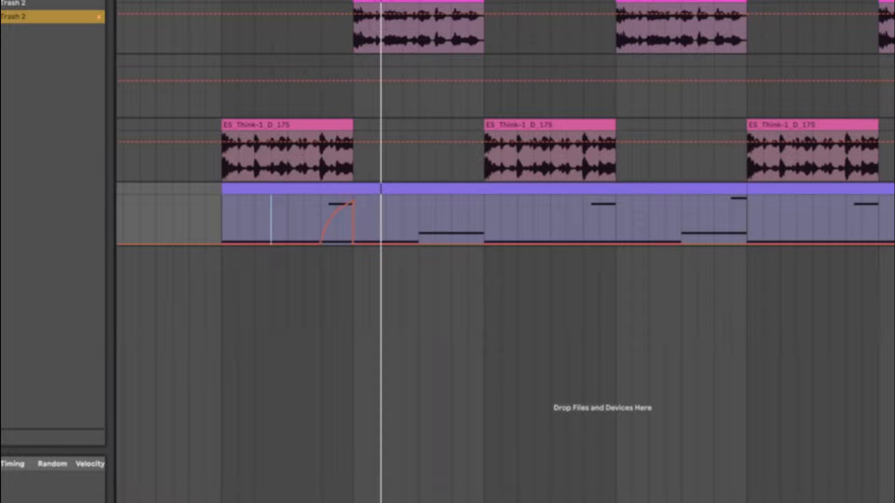
key("space")
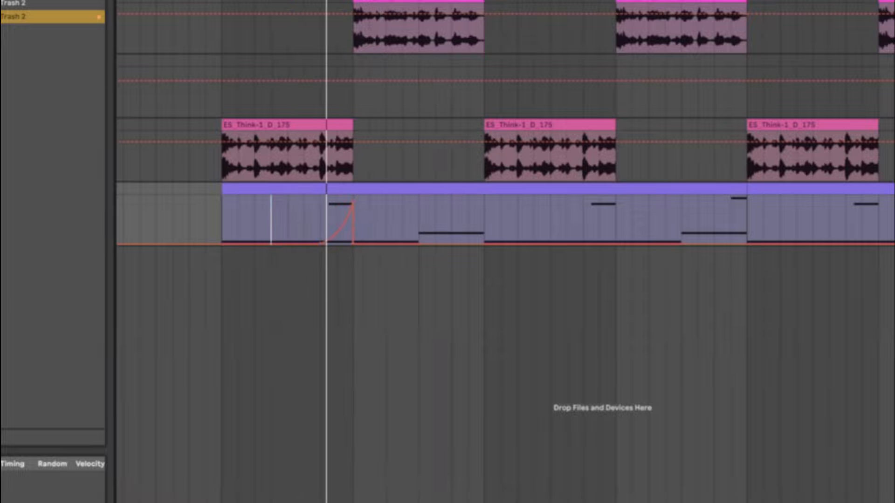
key("space")
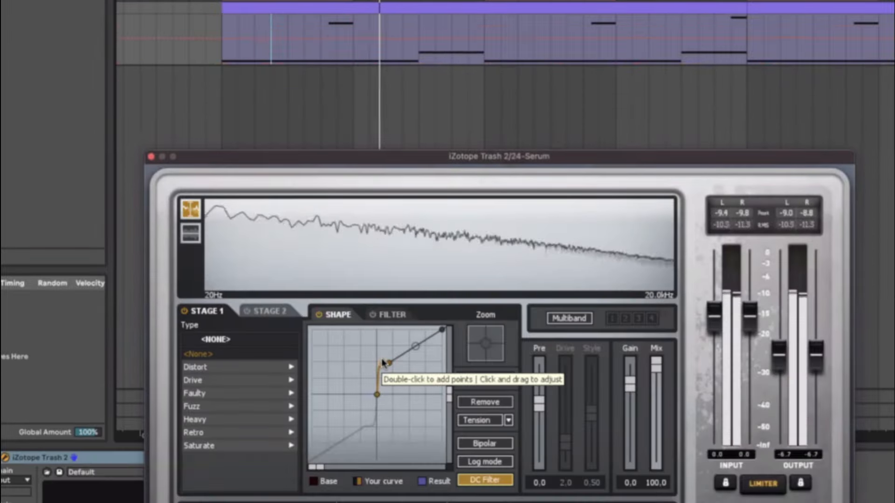
Step: Raise the middle and centre points of Trash 2's shape curve during playback for stronger distortion
mouse_move(390, 363)
left_mouse_down()
mouse_move(415, 315)
mouse_move(422, 366)
mouse_move(419, 341)
mouse_move(383, 350)
left_mouse_up()
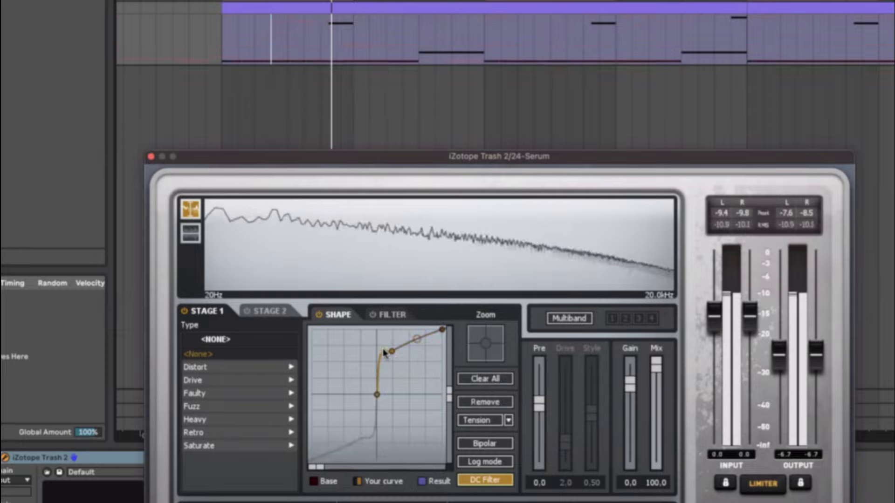
left_click_drag(376, 394, 375, 373)
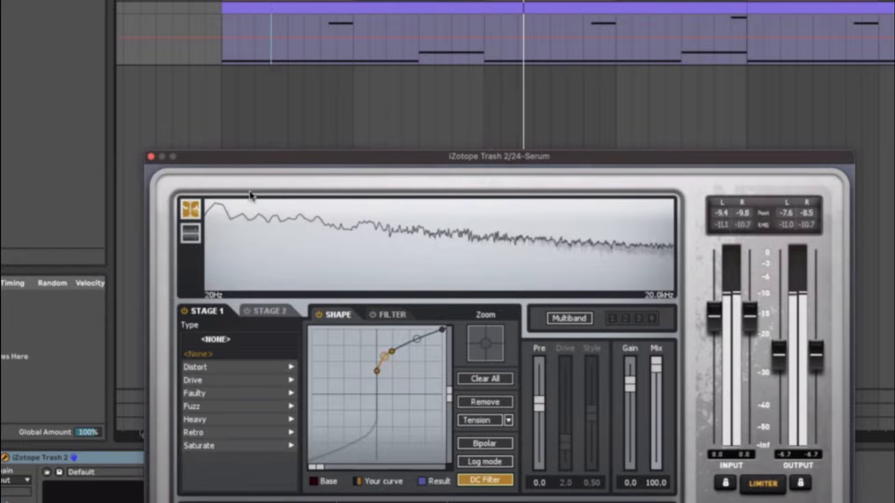
Step: Close Trash 2, show its Global Mix automation and lower the ramp's peak at the end of bar 21 to about 0.69
left_click(151, 157)
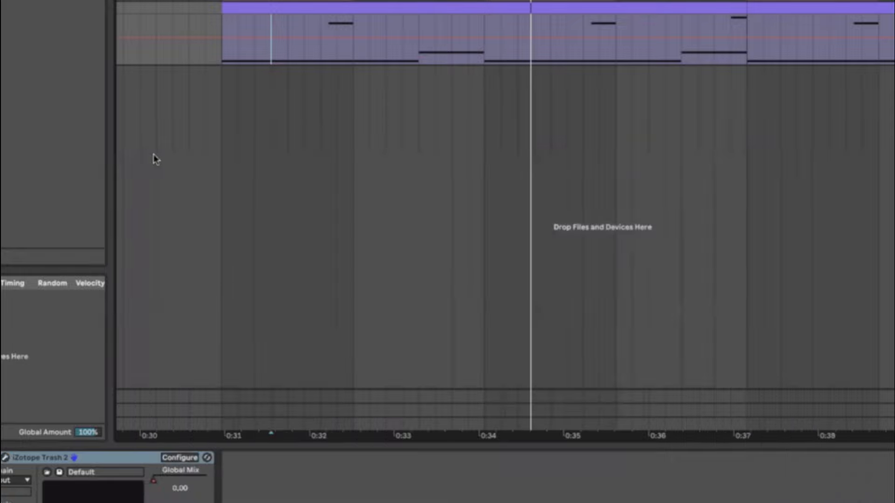
left_click(155, 486)
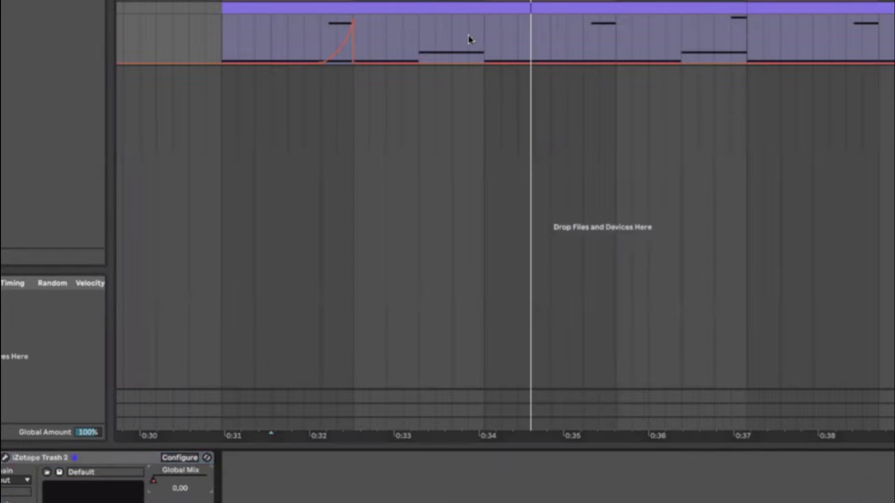
left_click(323, 63)
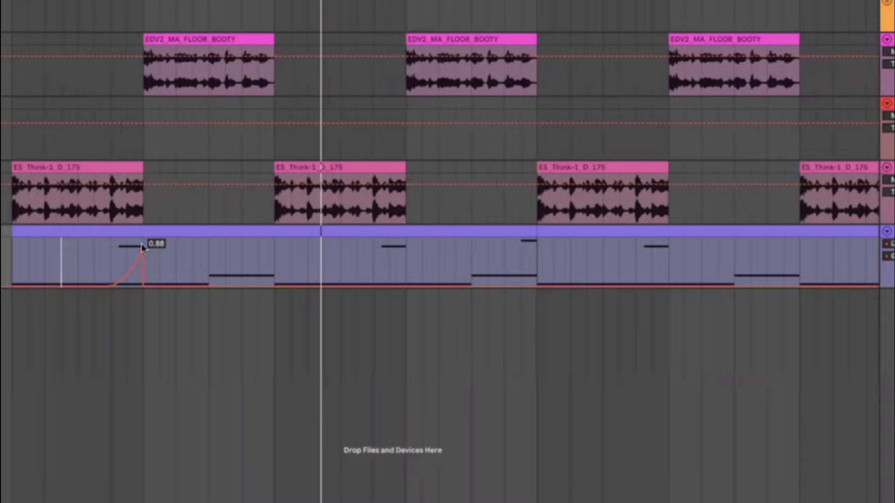
left_click_drag(143, 251, 144, 253)
Step: Copy the mix automation of bars 21 and 22 onto bars 23 and 24, bending the final ramp steeply up from about 0.35
left_click_drag(208, 287, 16, 250)
key("ctrl+d")
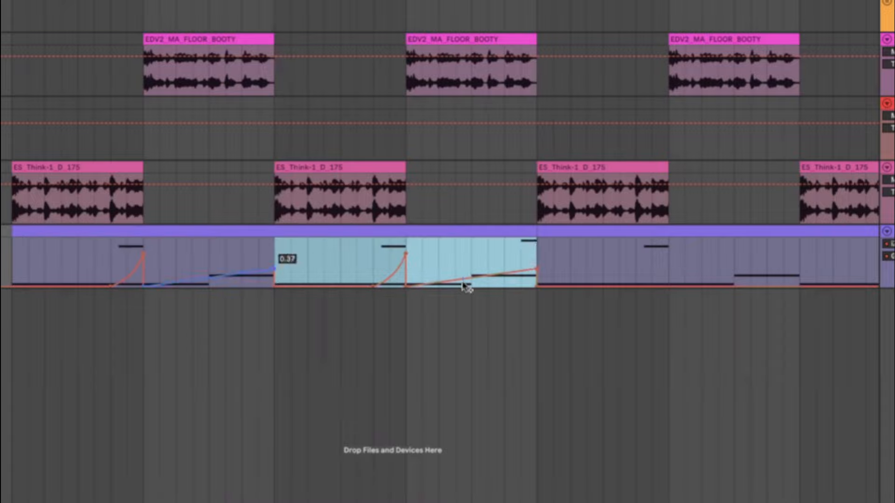
left_click(521, 268)
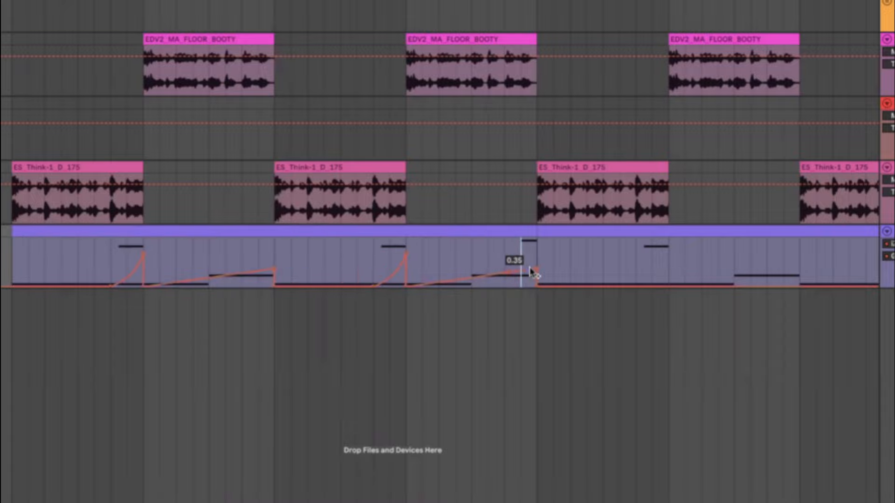
left_click_drag(537, 269, 536, 242)
left_click_drag(508, 271, 509, 271)
Step: Play the automated section and copy the four-bar Trash 2 mix automation onto bars 25 to 28
left_click(8, 264)
key("space")
scroll(10, 263, "down", 6)
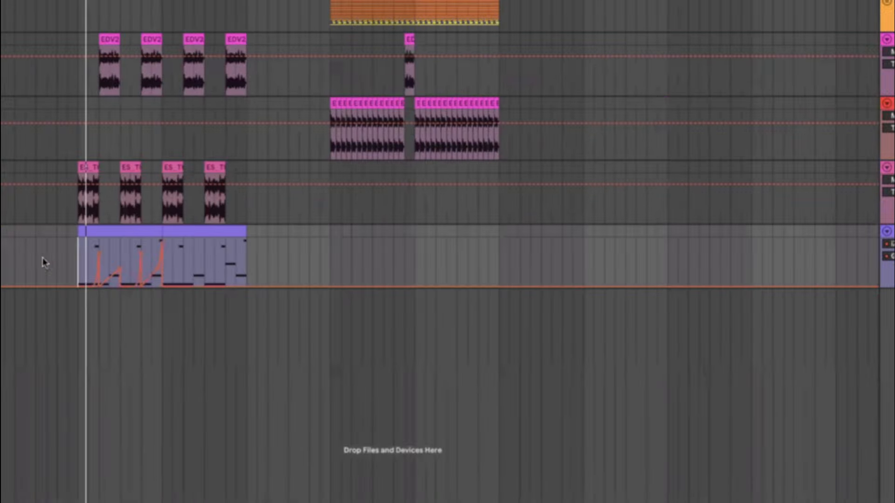
scroll(66, 262, "up", 3)
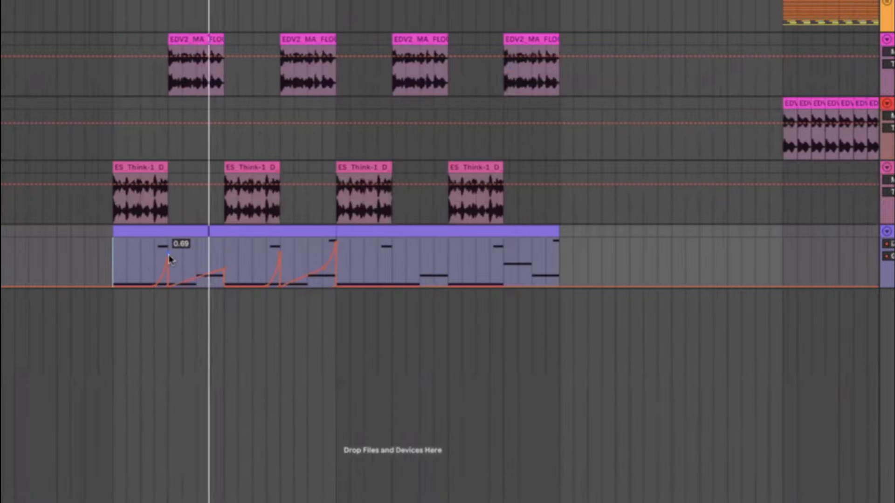
left_click_drag(120, 261, 335, 261)
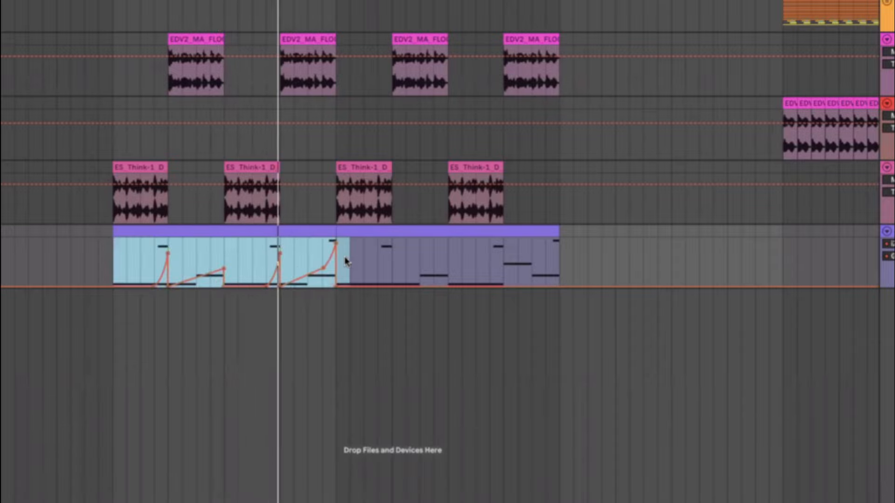
key("ctrl+d")
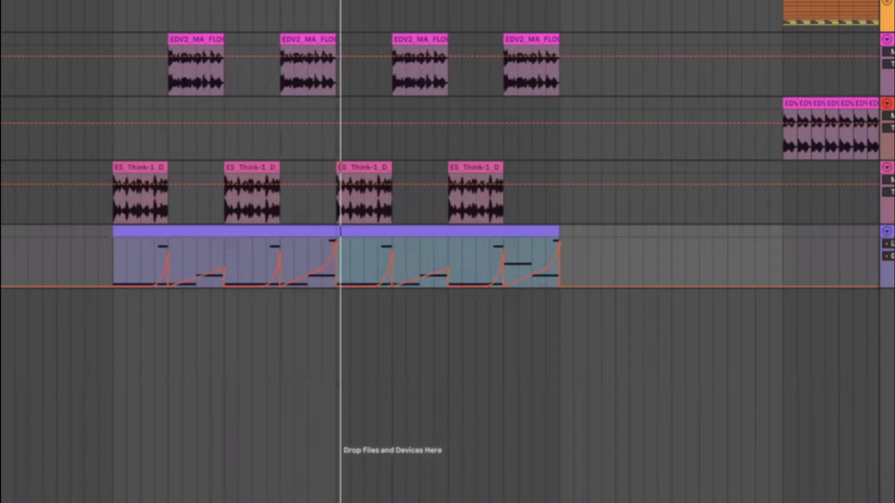
Step: Play the bassline against the drum breaks from the start and lower the Serum track's volume
left_click(112, 263)
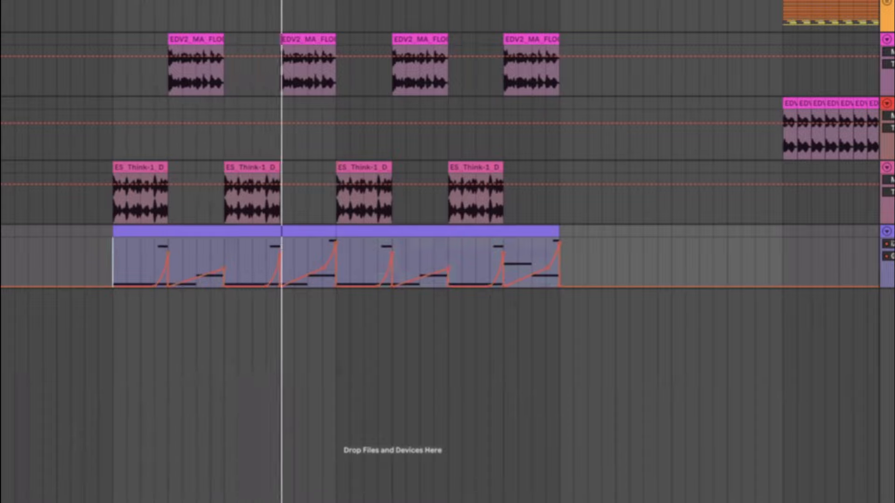
key("Delete")
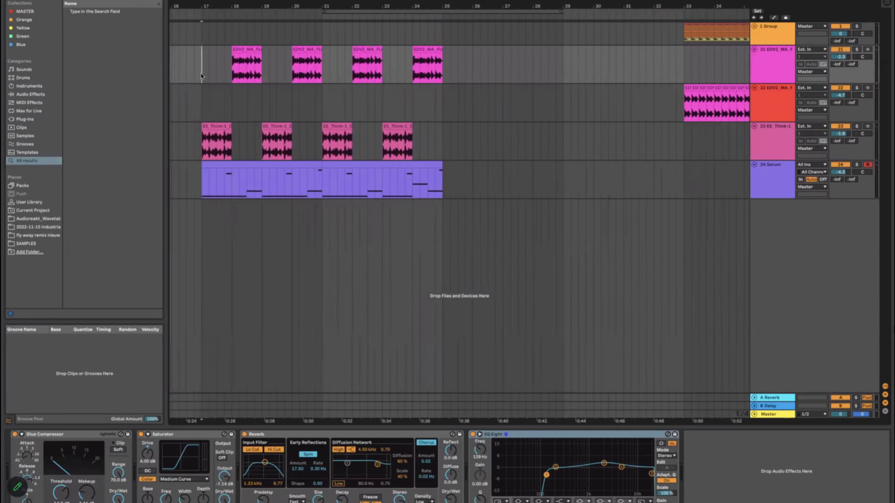
key("space")
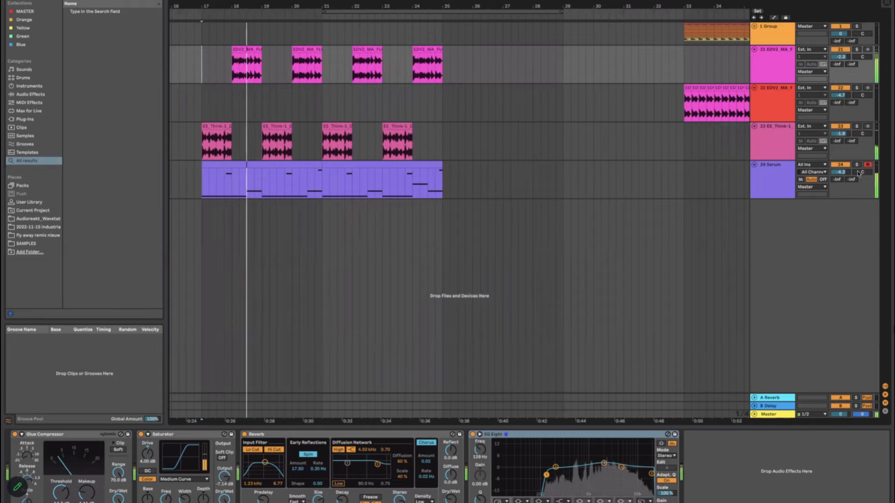
key("space")
Step: Solo the ES_Think break track and add a Reverb after its EQ Eight
left_click(784, 152)
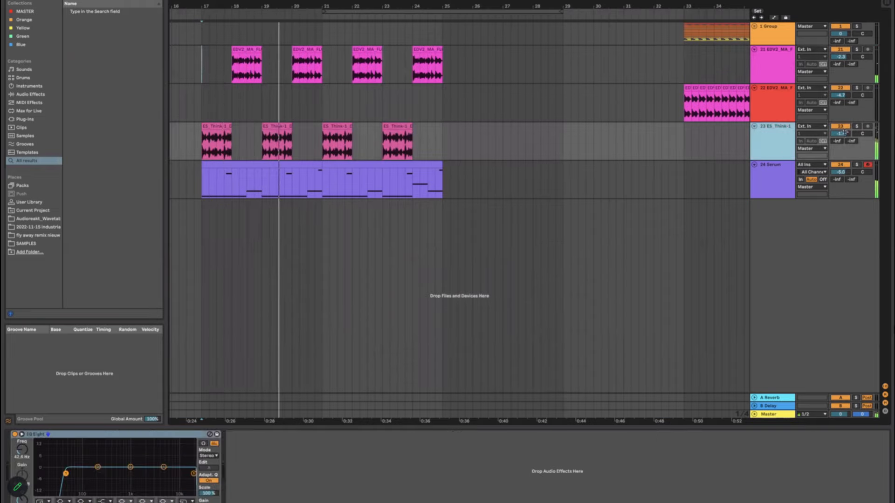
left_click(856, 127)
key("super+f")
type("re")
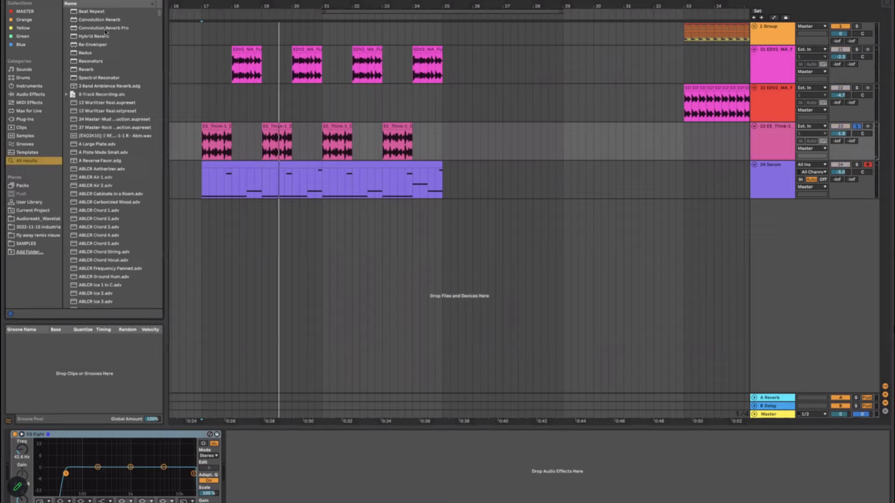
double_click(90, 70)
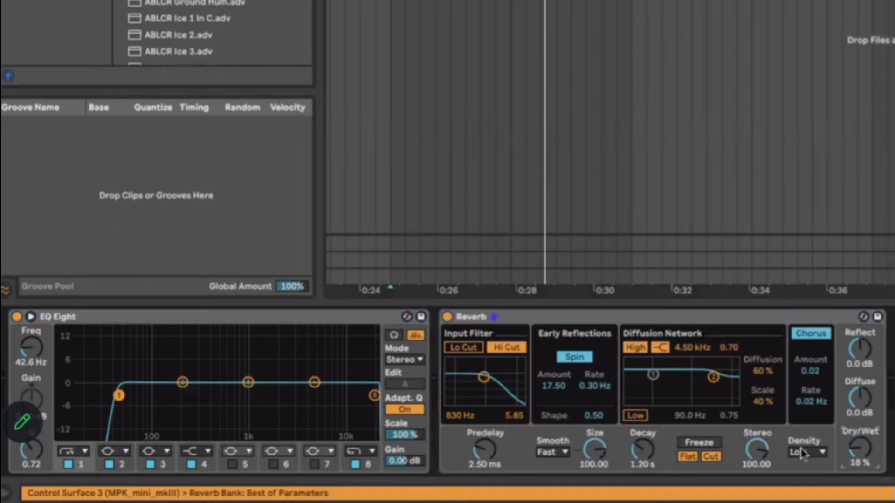
Step: Set the ES_Think Reverb to 743 ms decay, size 19.44 and 21% dry/wet while playing the break
left_click_drag(646, 456, 646, 471)
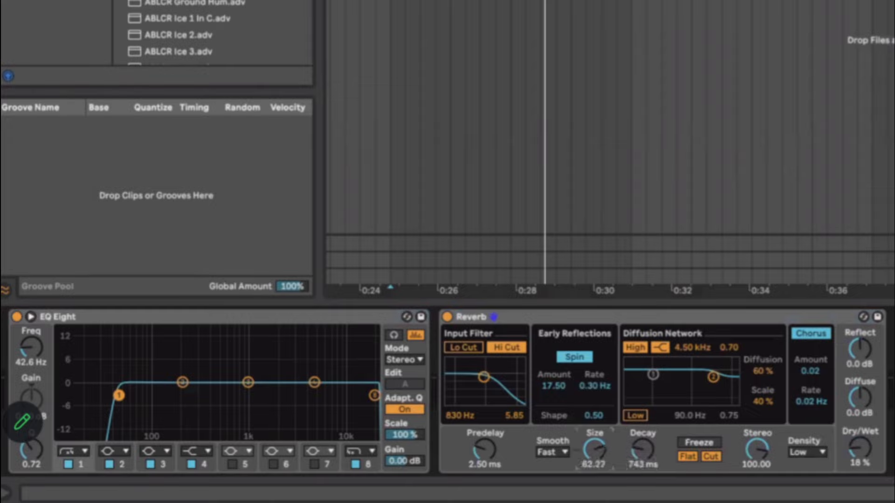
key("space")
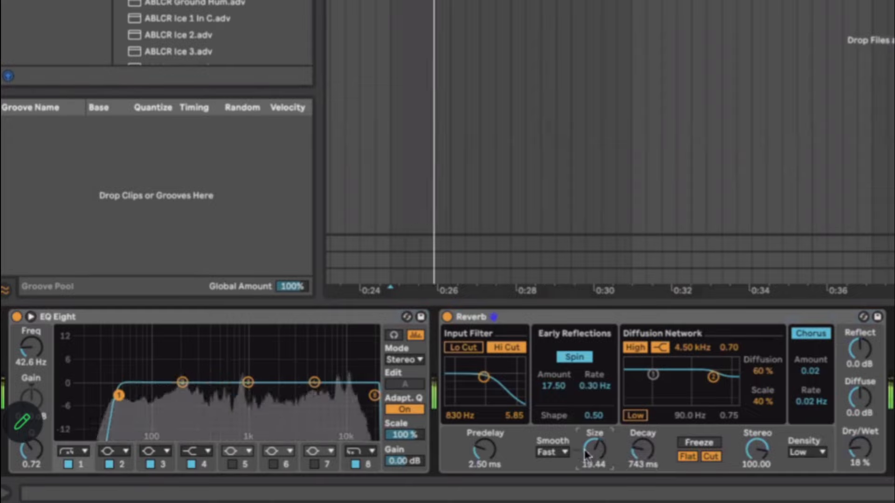
key("space")
key("space")
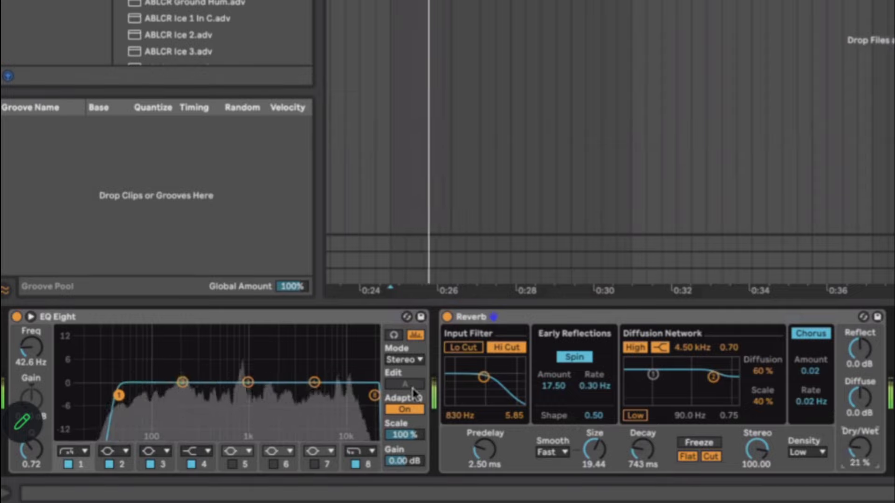
Step: Compare the soloed ES_Think break with its Reverb bypassed and enabled
left_click(447, 317)
left_click(447, 317)
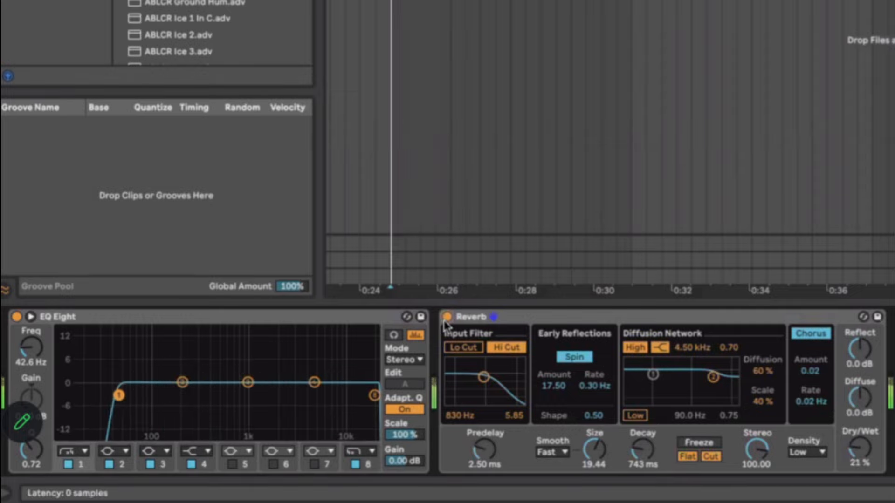
key("space")
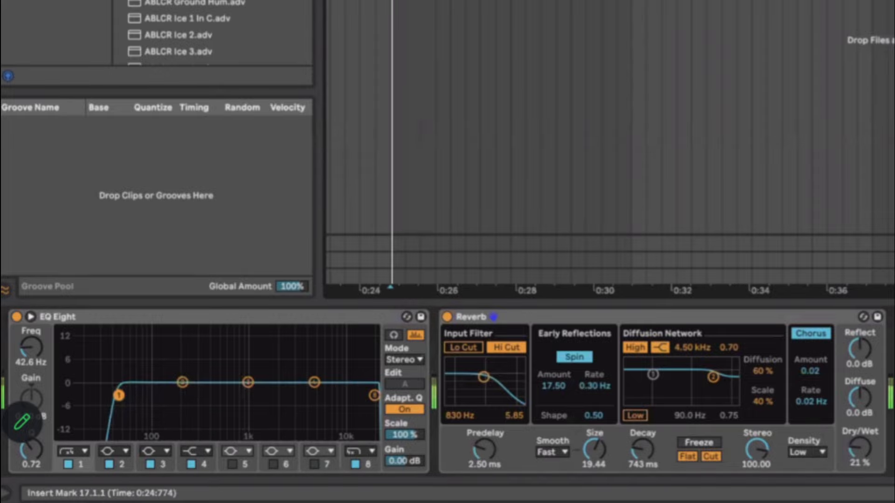
key("space")
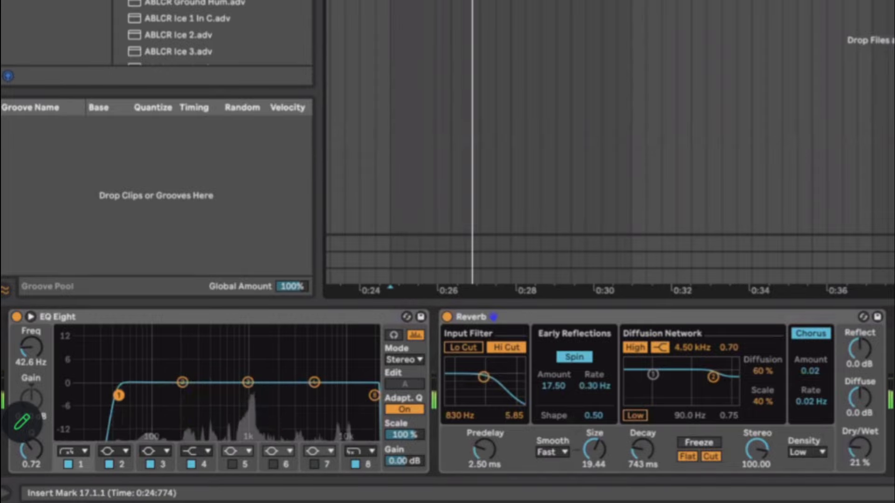
Step: Solo the EDV2 break from bar 18, lower its EQ Eight low cut to 65.3 Hz and boost band 2 about 1.4 dB near 270 Hz
key("Down")
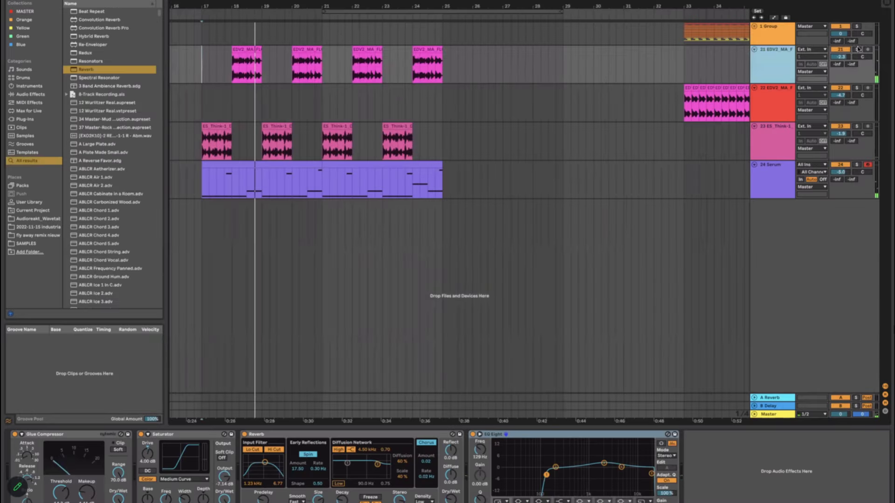
left_click(232, 78)
key("space")
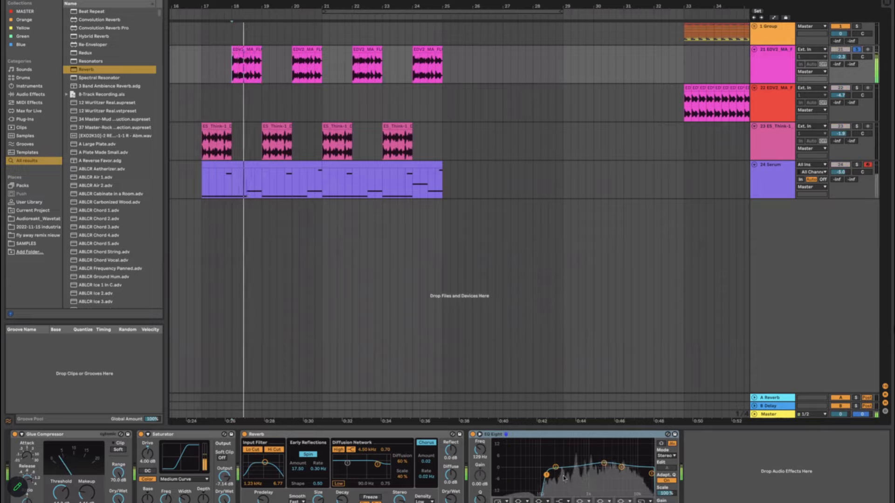
mouse_move(546, 475)
left_mouse_down()
mouse_move(554, 475)
mouse_move(543, 475)
left_mouse_up()
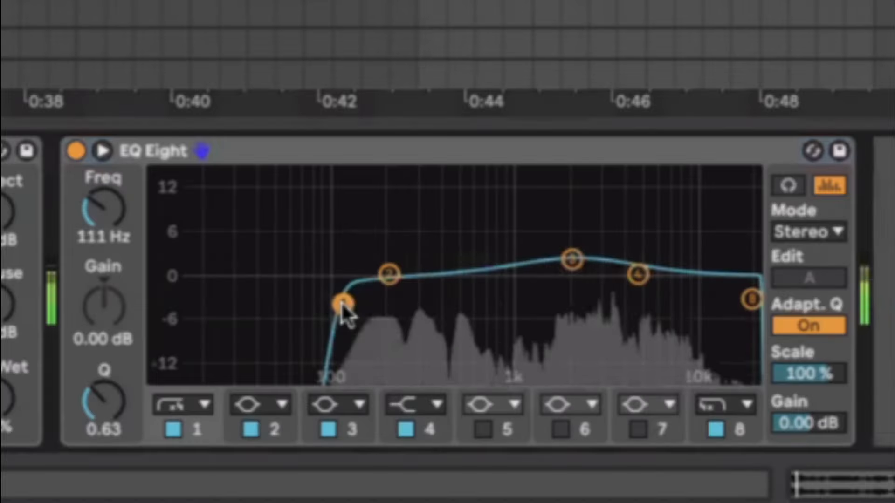
left_click_drag(389, 274, 425, 251)
left_click_drag(343, 304, 301, 306)
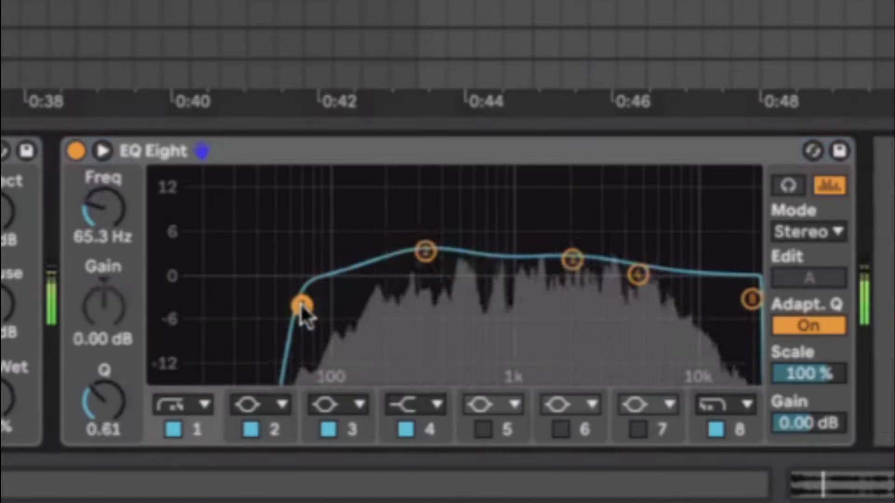
left_click(425, 253)
left_click_drag(425, 251, 412, 265)
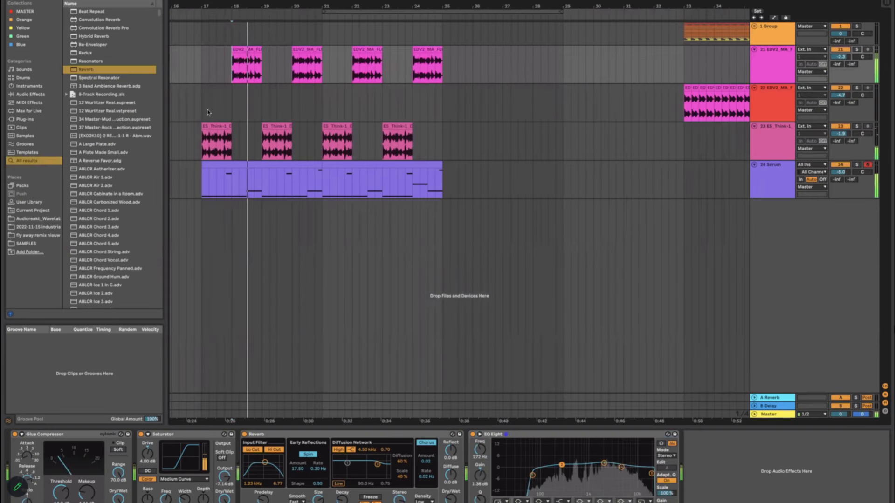
Step: Play all tracks together from bar 17 and lower the ES_Think track's volume slightly to -2.1 dB
left_click(208, 112)
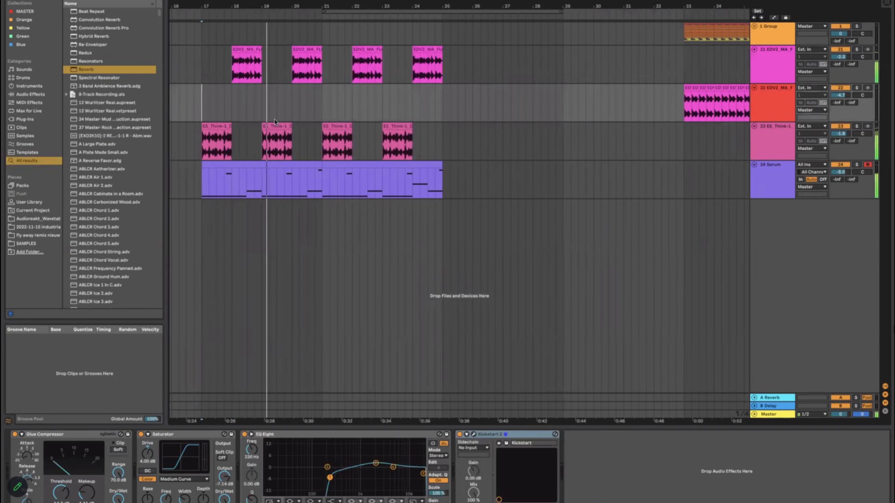
left_click(224, 61)
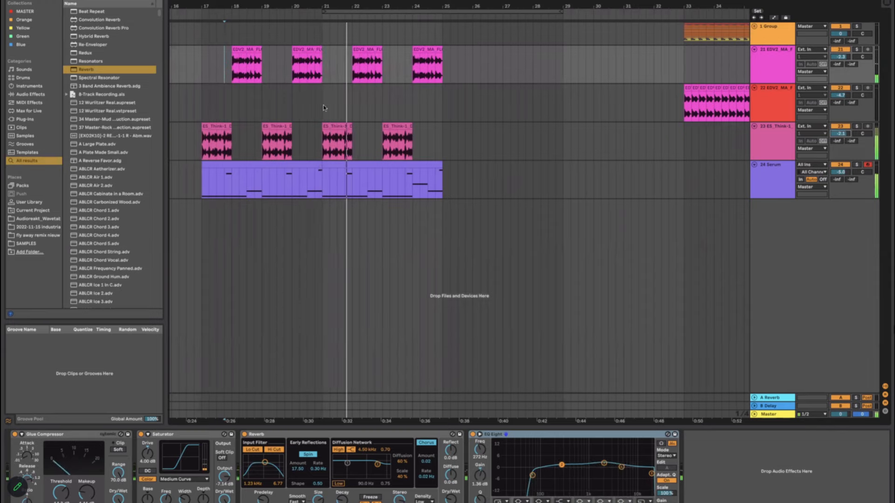
Step: Place a copy of the ES_Think break in bar 24, select its opening part and play from there
key("minus")
scroll(363, 92, "up", 5)
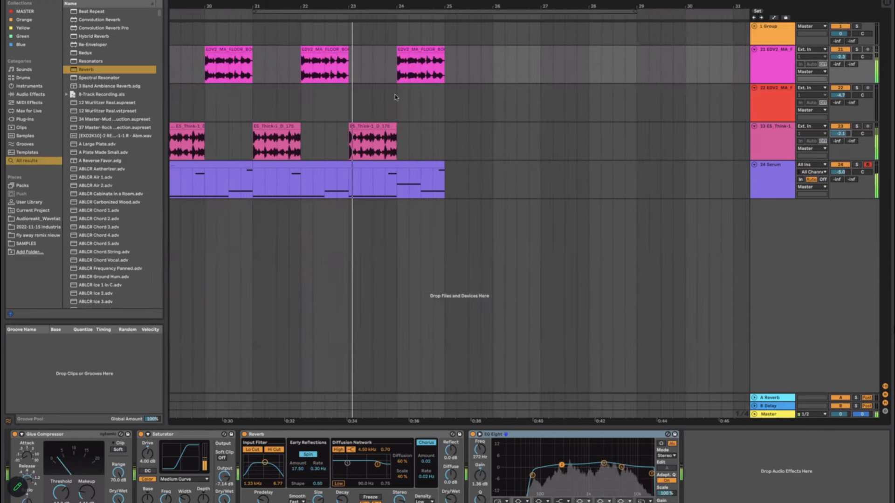
scroll(398, 97, "down", 3)
left_click_drag(395, 126, 419, 144)
key("space")
scroll(413, 141, "up", 4)
left_click(382, 142)
key("space")
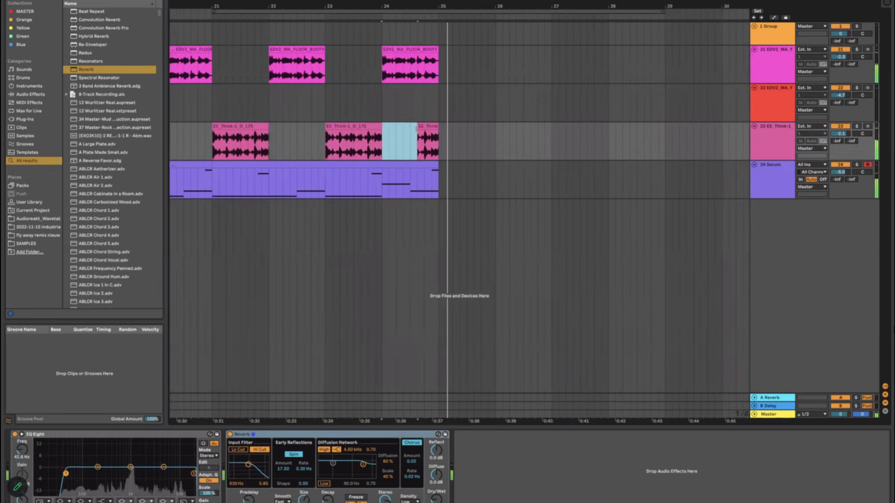
Step: Trim the ES_Think copy in bar 24 to its last beat and play from bar 23
key("space")
key("Delete")
key("space")
left_click(326, 138)
key("space")
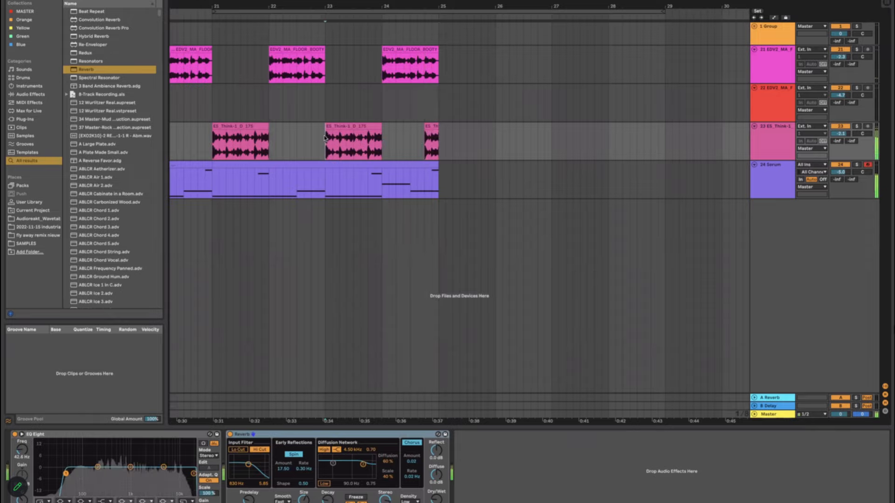
key("space")
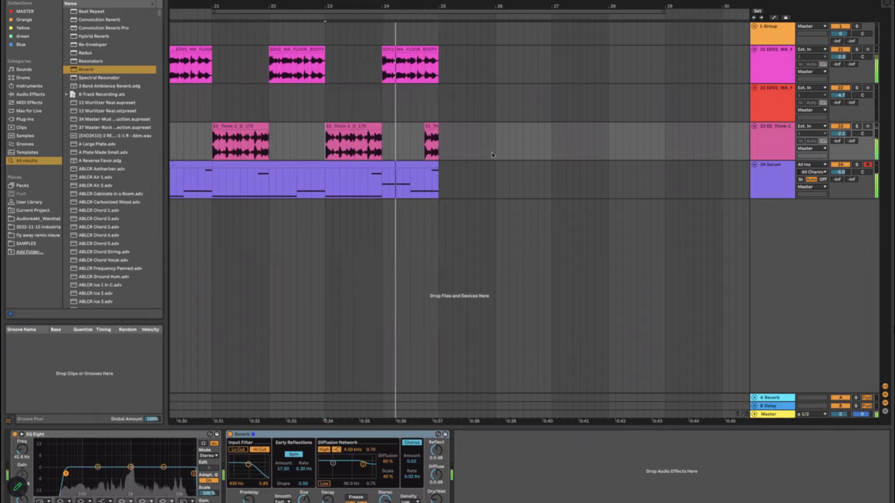
Step: Fill bars 25 to 28 of the ES_Think track with consecutive copies of the break
scroll(457, 145, "down", 3)
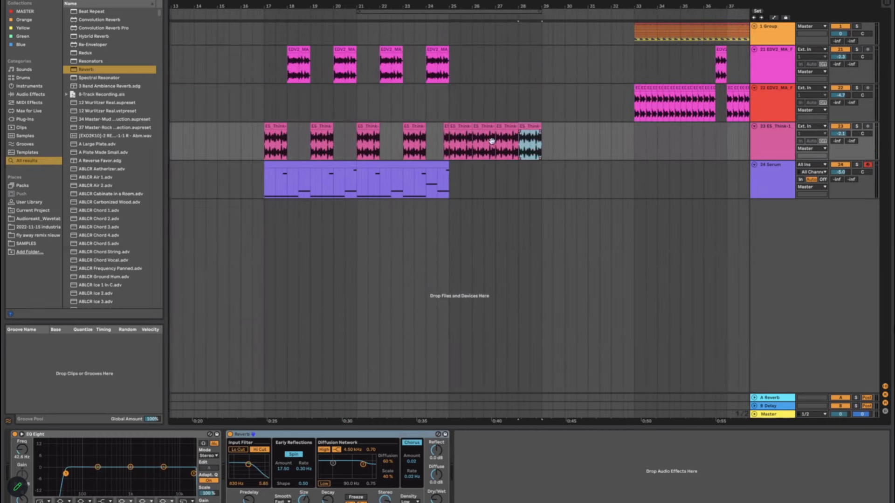
scroll(522, 137, "right", 1)
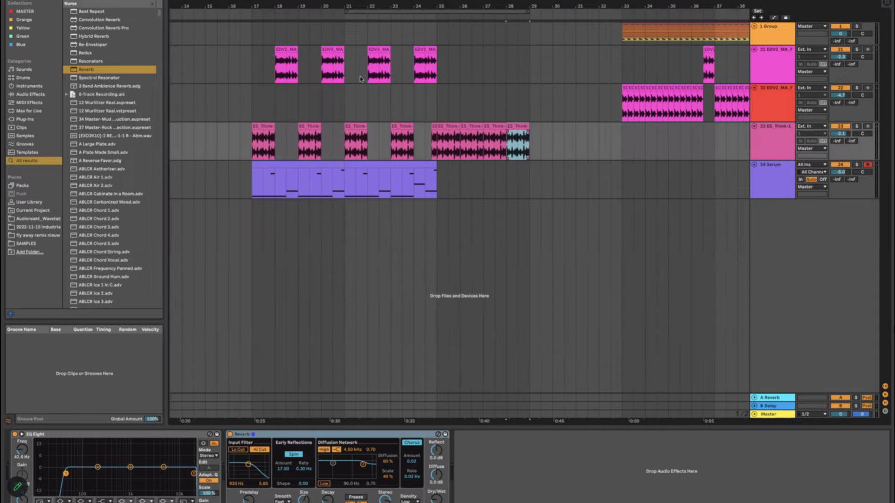
scroll(423, 141, "right", 2)
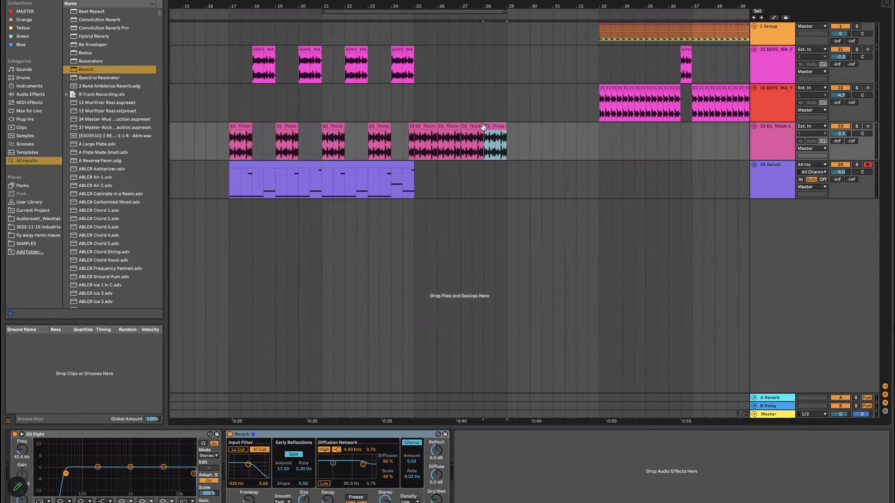
Step: Select the closing slice of the EDV2_MA_FLOOR_BOOTY clip in bar 24 and duplicate it consecutively through bar 31
scroll(549, 136, "right", 5)
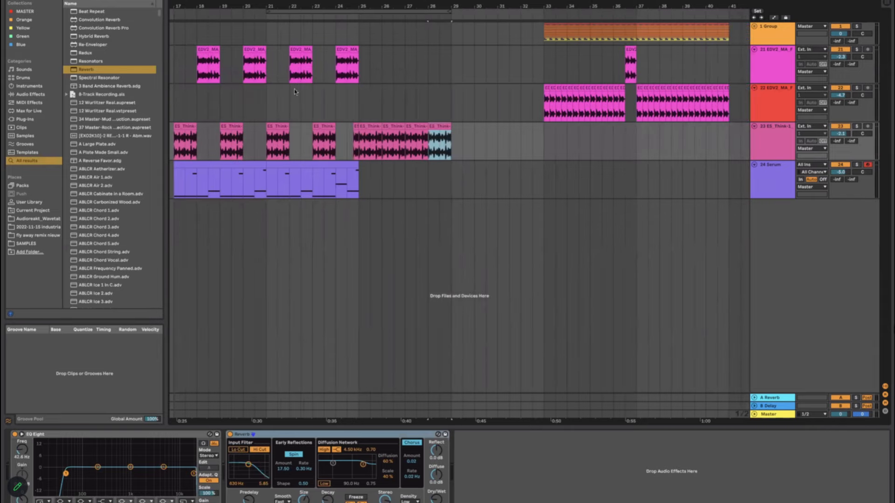
left_click(350, 52)
scroll(340, 63, "up", 6)
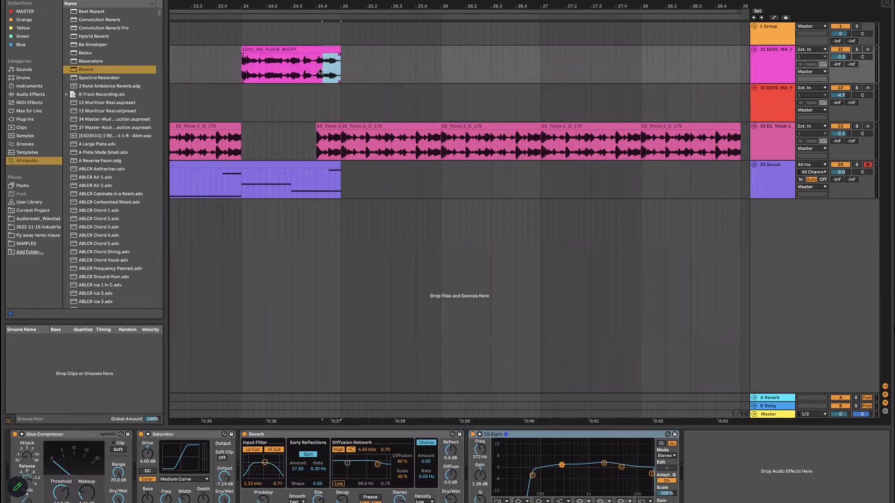
key("ctrl+d")
key("ctrl+d")
key("ctrl+d")
key("ctrl+d")
scroll(373, 115, "down", 6)
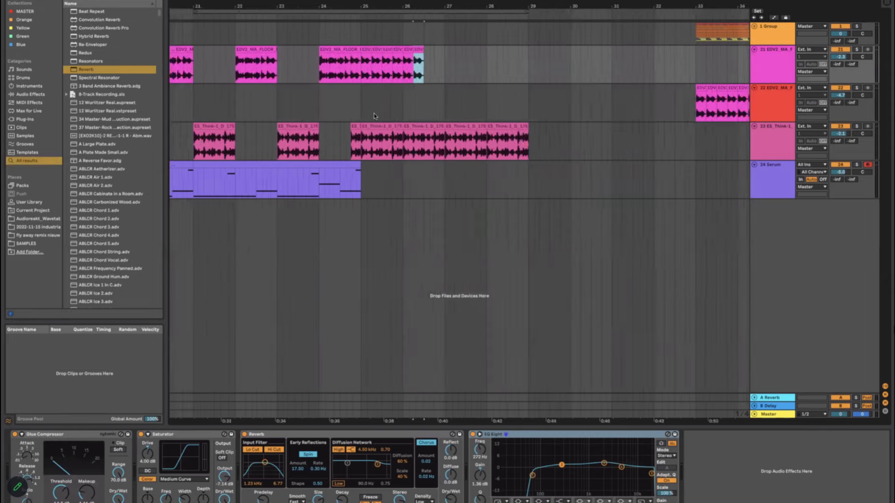
key("ctrl+d")
key("ctrl+d")
key("ctrl+d")
key("ctrl+d")
key("ctrl+d")
key("ctrl+d")
key("ctrl+d")
key("ctrl+d")
key("ctrl+d")
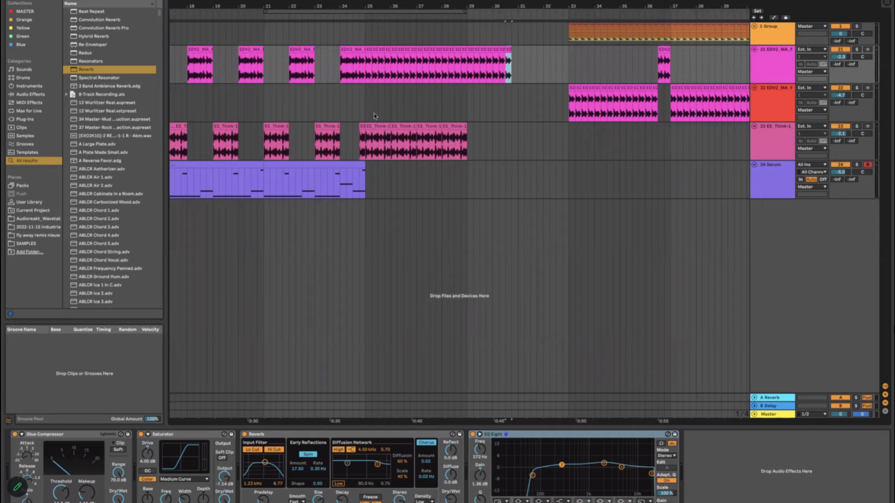
Step: Add an Auto Filter to the EDV2_MA_FLOOR_BOOTY track 21 and lower its cutoff frequency
left_click(372, 74)
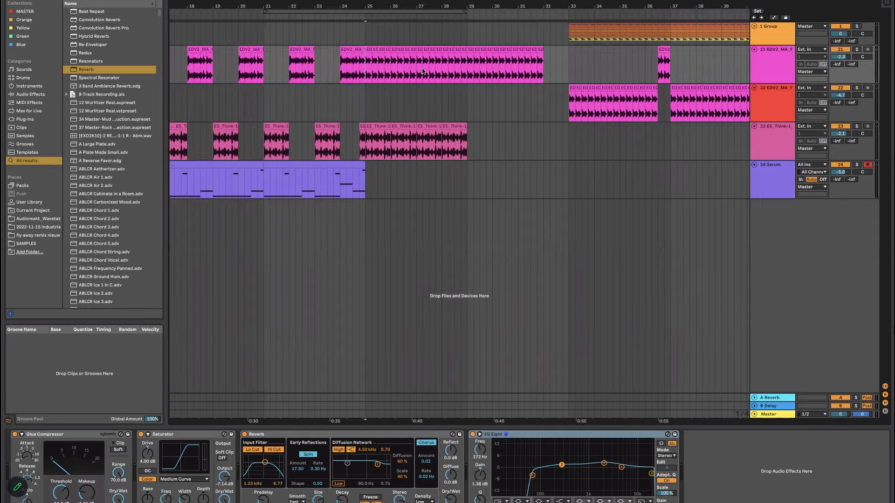
key("ctrl+f")
type("auto")
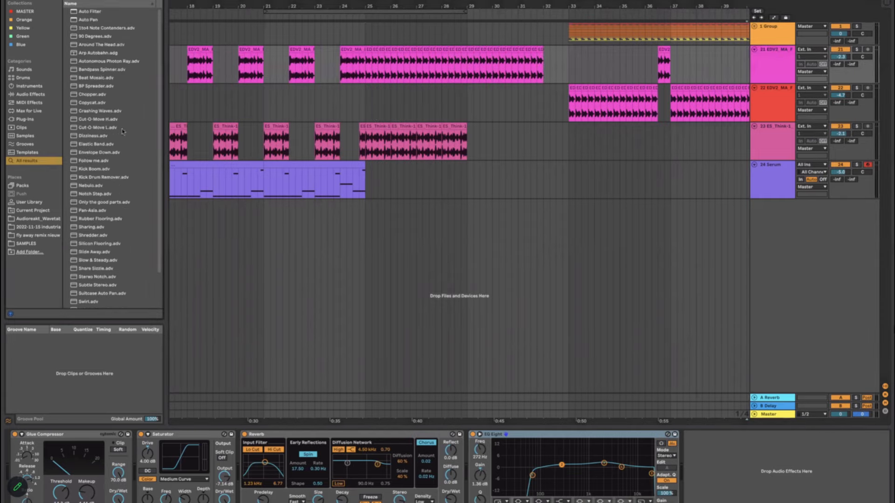
double_click(89, 11)
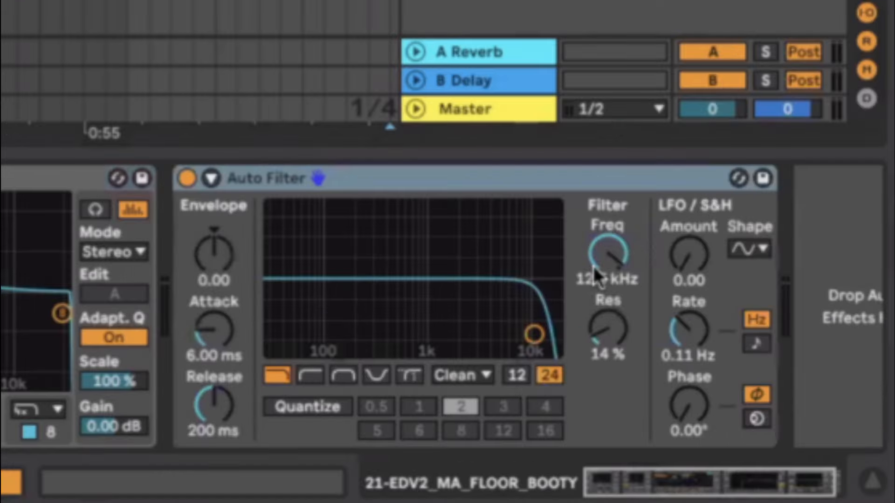
left_click_drag(807, 461, 807, 500)
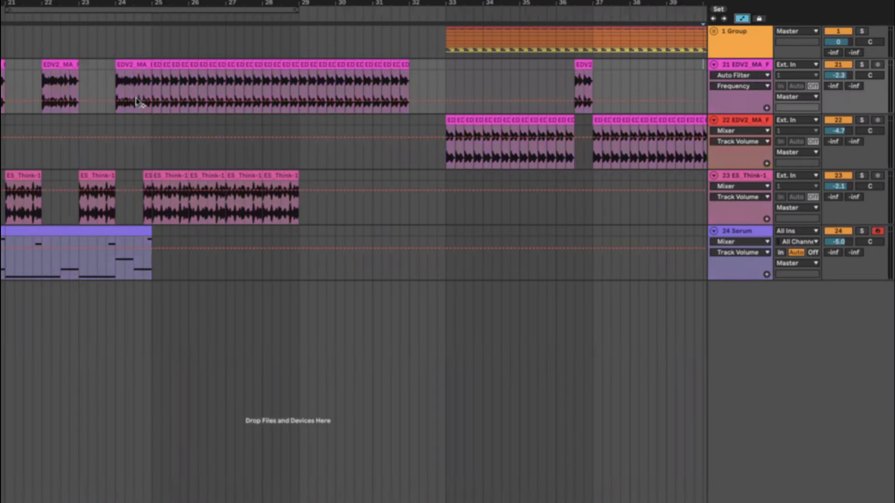
Step: Automate track 21's filter frequency to fall from bar 25 to bar 29 and rise until bar 32, playing from bar 24
scroll(140, 102, "up", 3)
mouse_move(144, 103)
left_mouse_down()
mouse_move(144, 71)
mouse_move(163, 80)
left_mouse_up()
left_click(83, 91)
key("space")
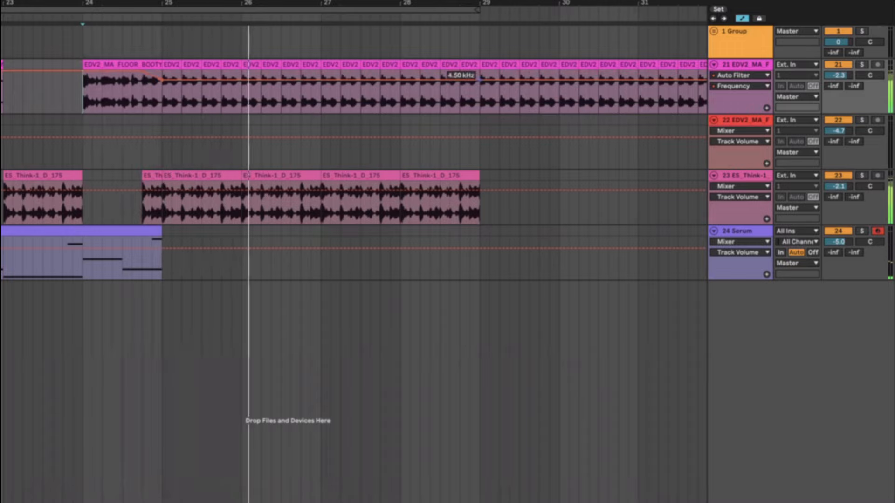
left_click_drag(480, 81, 515, 78)
scroll(479, 95, "down", 5)
scroll(479, 96, "down", 4)
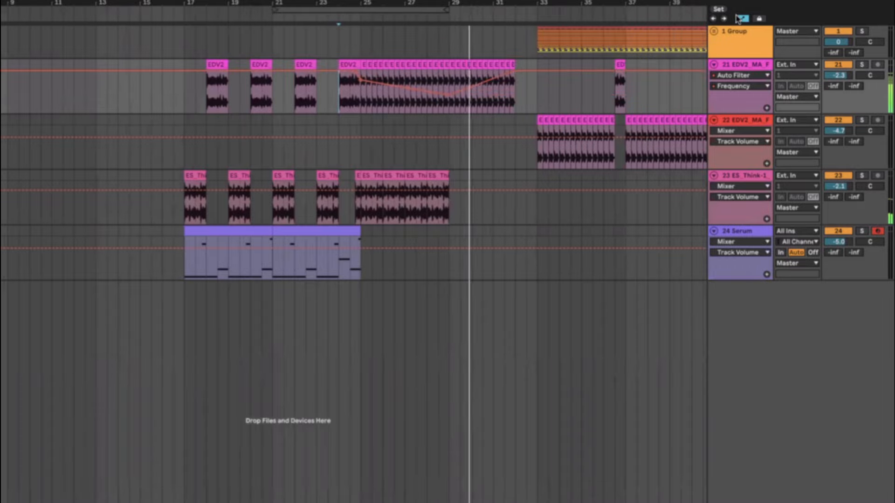
Step: Hide the automation and place a copy of track 21's bar 24 clip in bar 32
key("a")
scroll(475, 130, "right", 1)
left_click(430, 176)
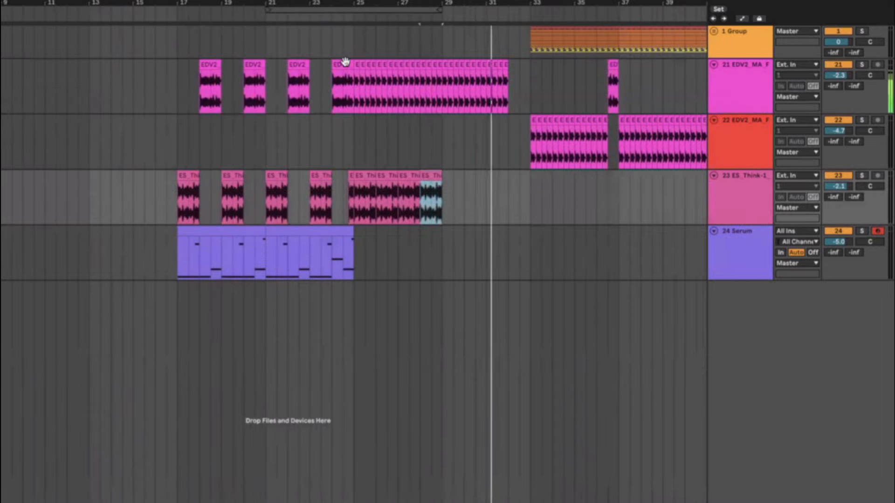
left_click(344, 64)
left_click(512, 80)
key("ctrl+v")
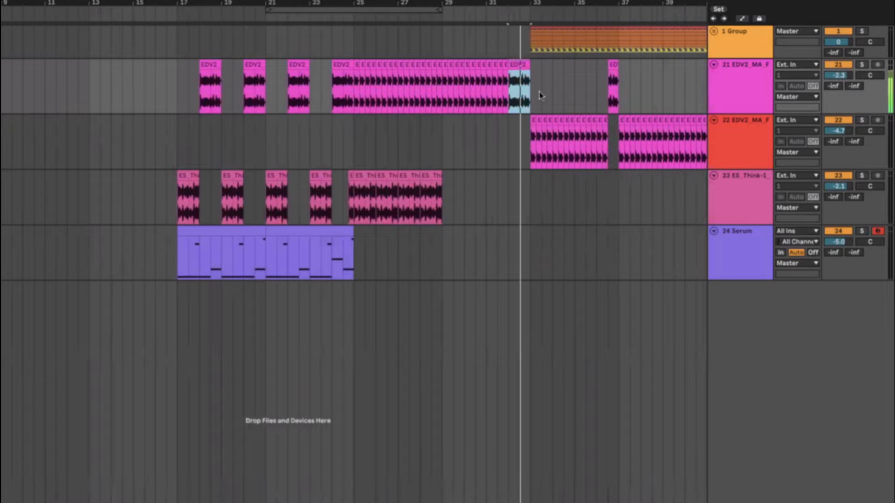
Step: Repeat the opening slice of track 21's bar 32 clip as a stutter and play from bar 31
scroll(531, 81, "up", 5)
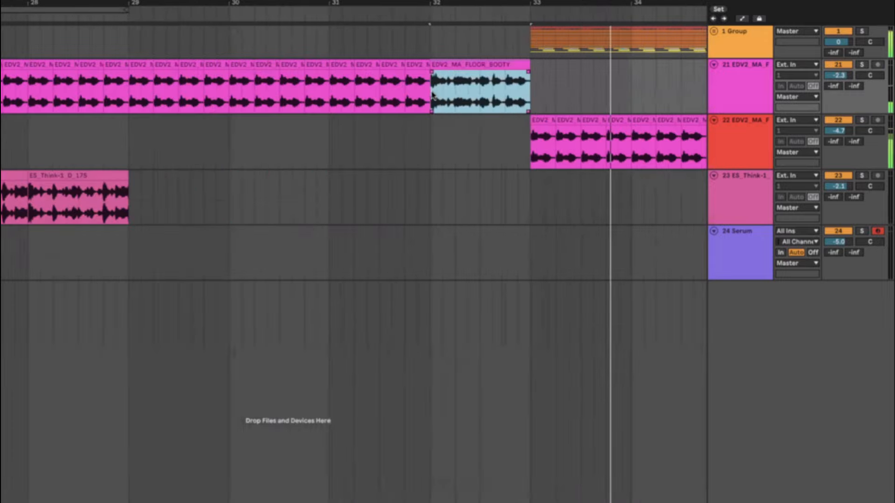
left_click_drag(432, 93, 451, 95)
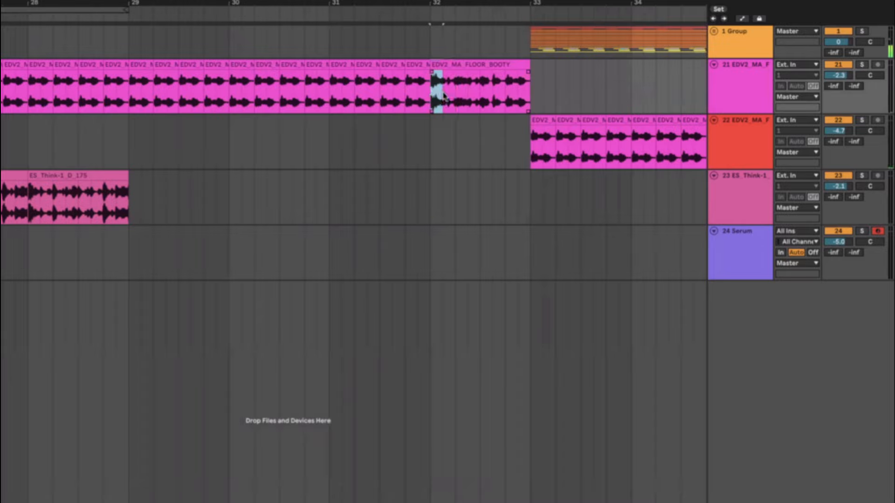
left_click(344, 106)
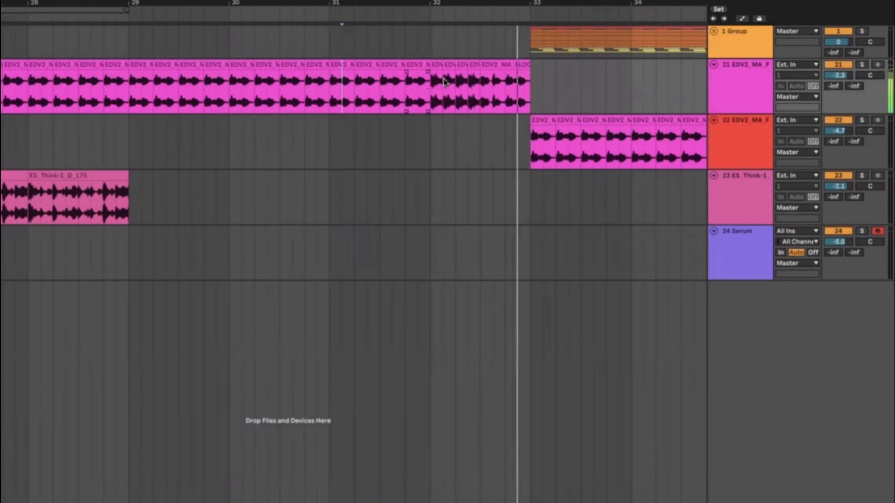
scroll(441, 91, "down", 5)
scroll(378, 140, "down", 3)
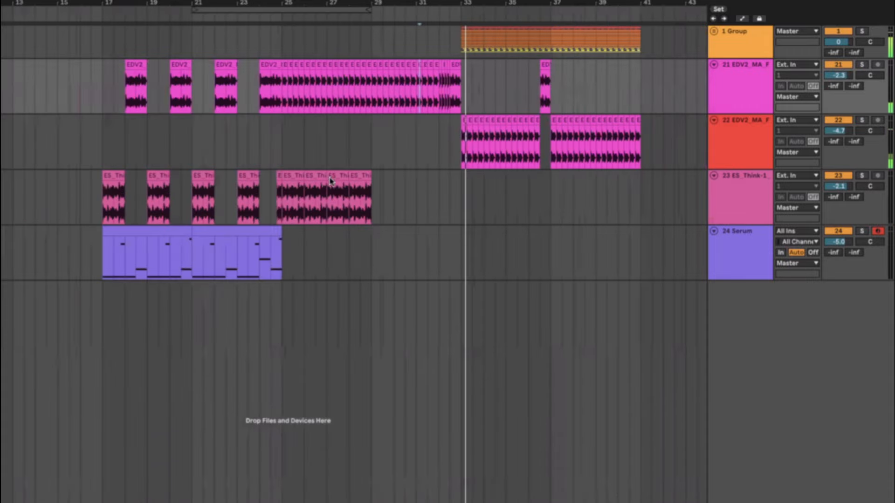
Step: Unfold the main drum group, copy the PERC SCHRANZ clips from bars 33 to 40 to bar 25, and clear the copy's bar 32
left_click(540, 204)
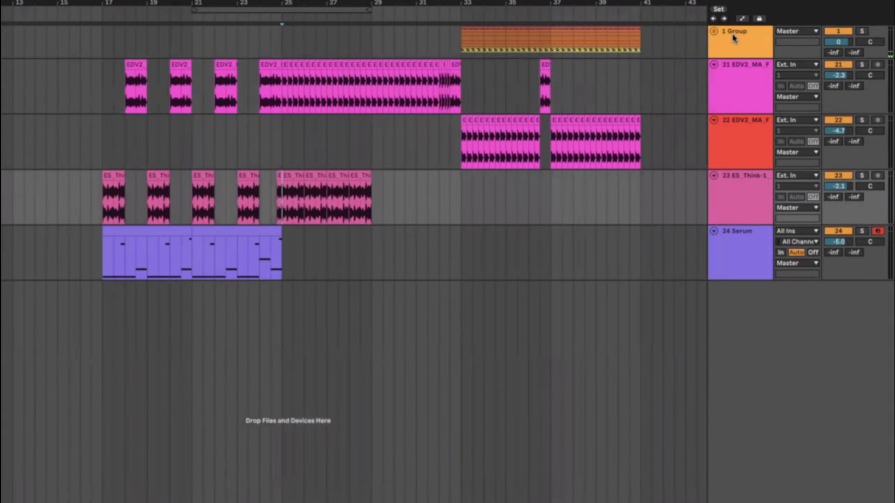
left_click(713, 33)
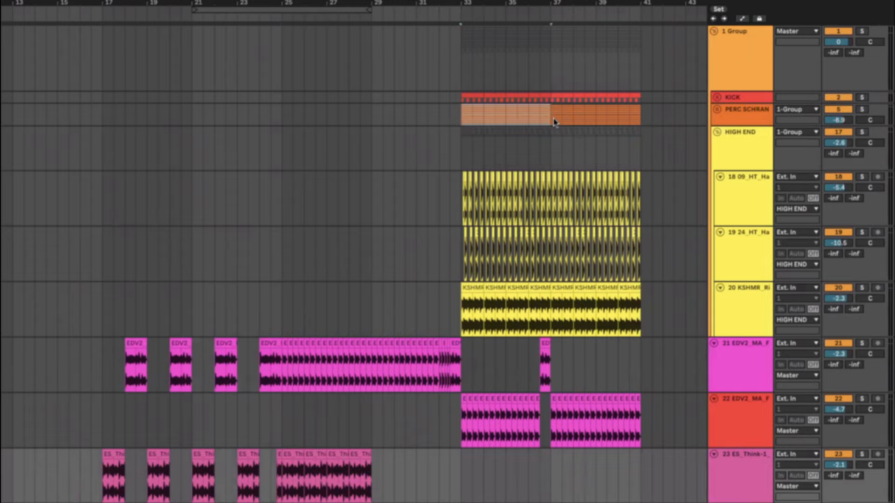
left_click(648, 113, "shift")
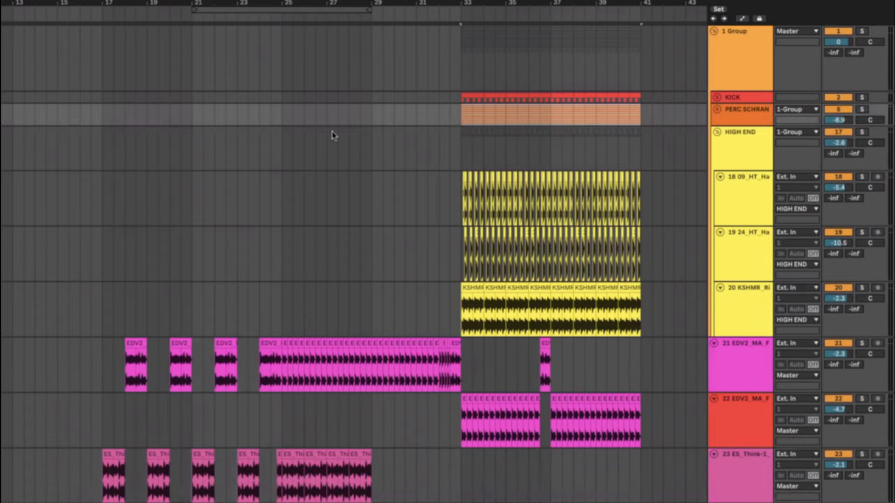
left_click(288, 114)
key("super+v")
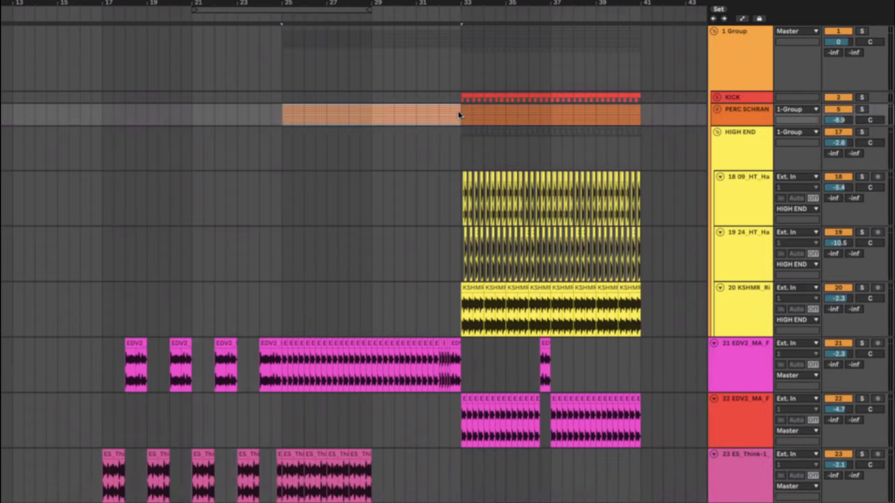
scroll(437, 113, "up", 5)
left_click_drag(438, 112, 493, 112)
Step: Add an Auto Filter to the PERC SCHRANZ group, adjust its resonance and lower its cutoff to about 100 Hz
left_click(730, 116)
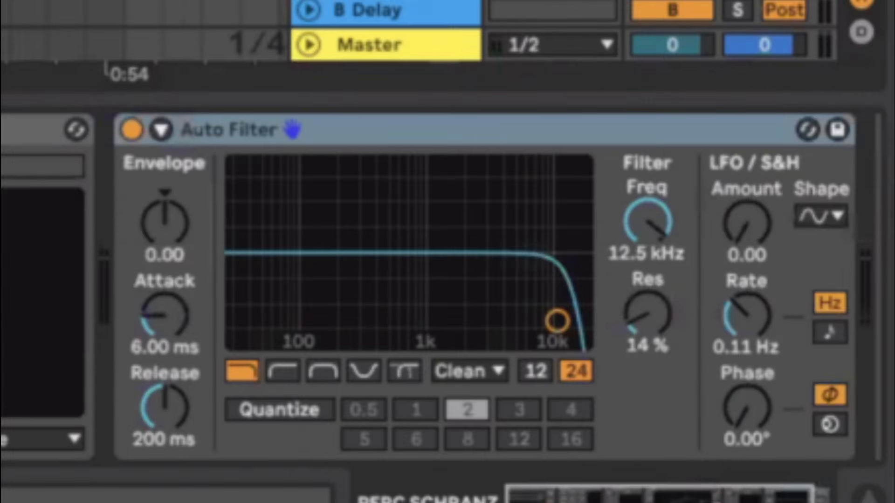
left_click_drag(648, 315, 632, 333)
left_click_drag(557, 294, 299, 293)
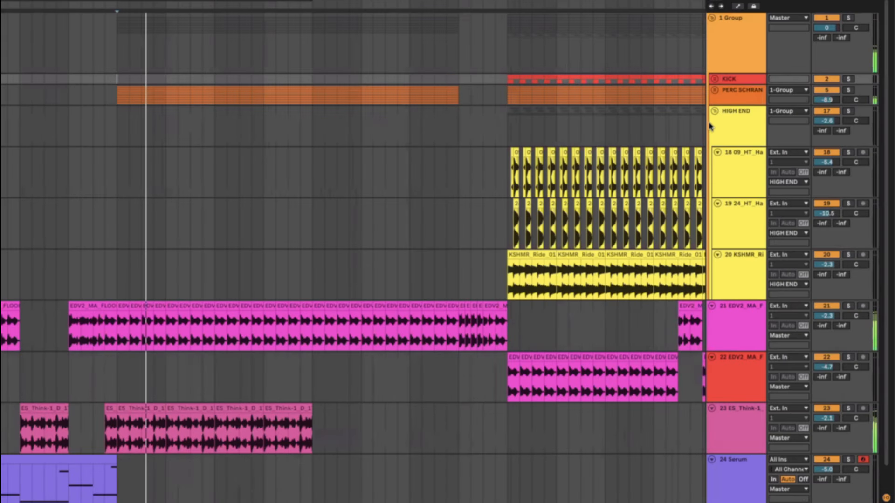
Step: Unfold the PERC SCHRANZ group and automate its filter frequency to rise from bar 25 to 19.9 kHz at bar 33
left_click(715, 90)
left_click(740, 99)
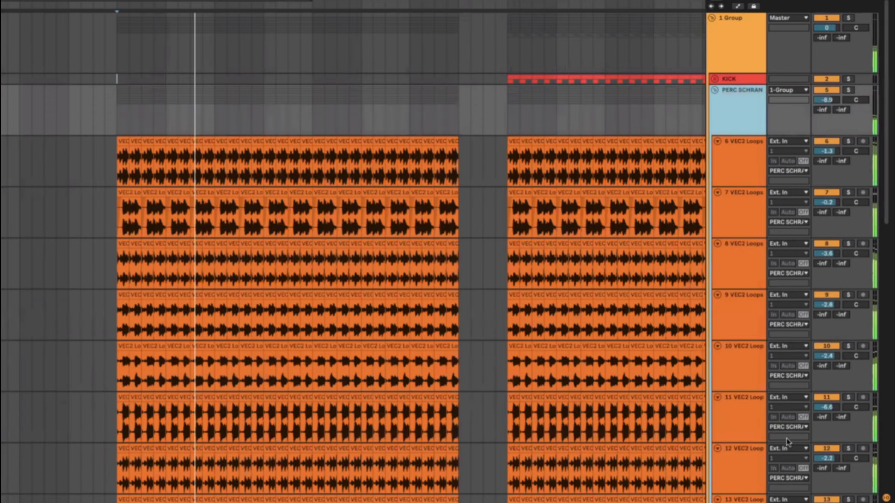
key("a")
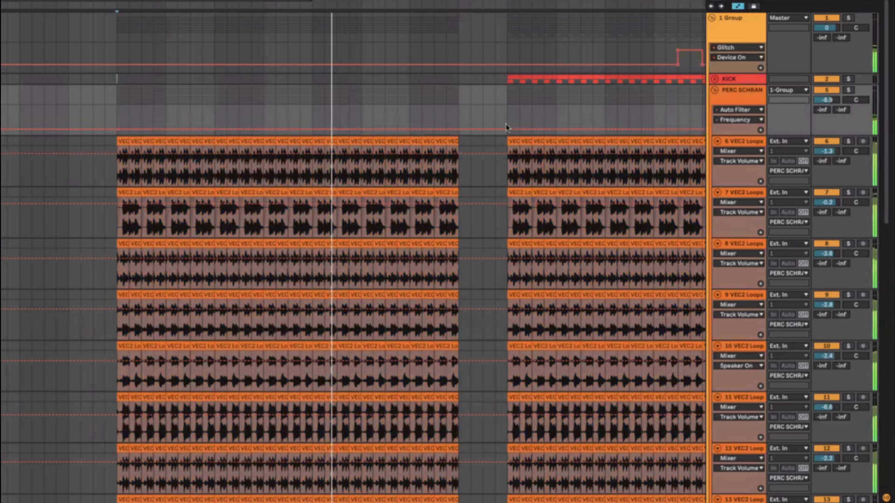
left_click_drag(507, 130, 508, 108)
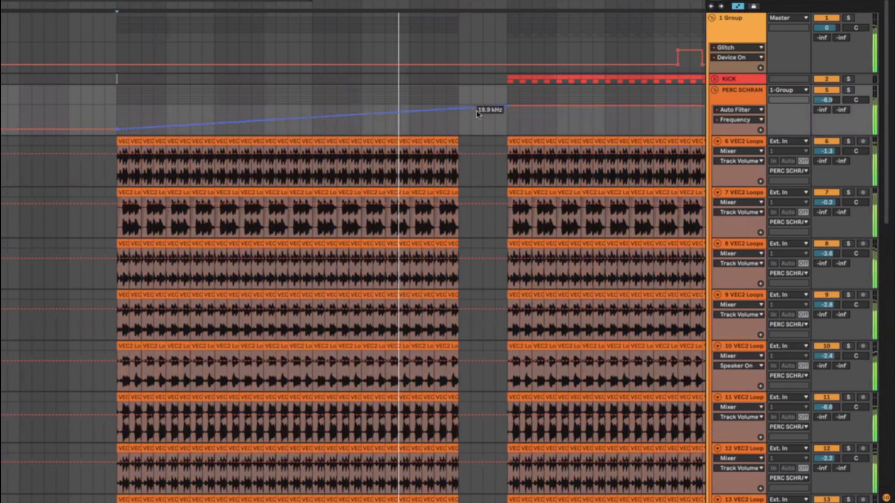
left_click(742, 6)
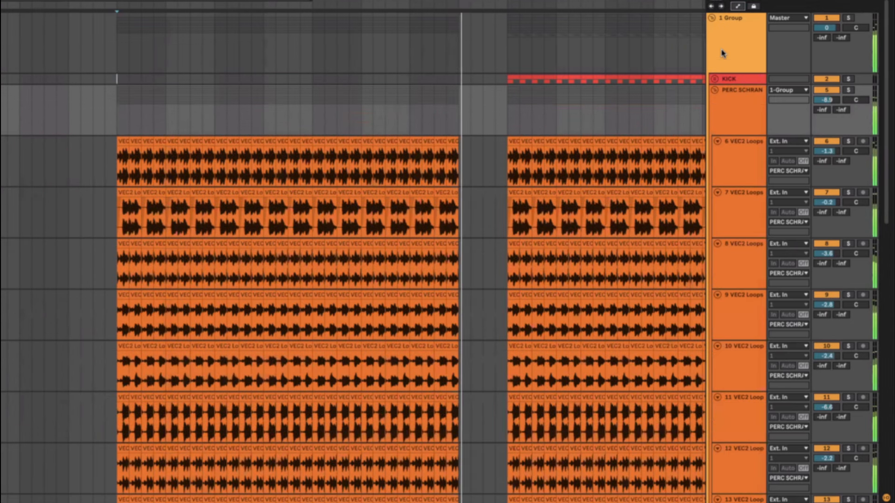
Step: Unfold the KICK group, automate PERC SCHRANZ's Kickstart 2 off from bar 25 and on at bar 33, and play from bar 25
left_click(715, 80)
left_click(738, 6)
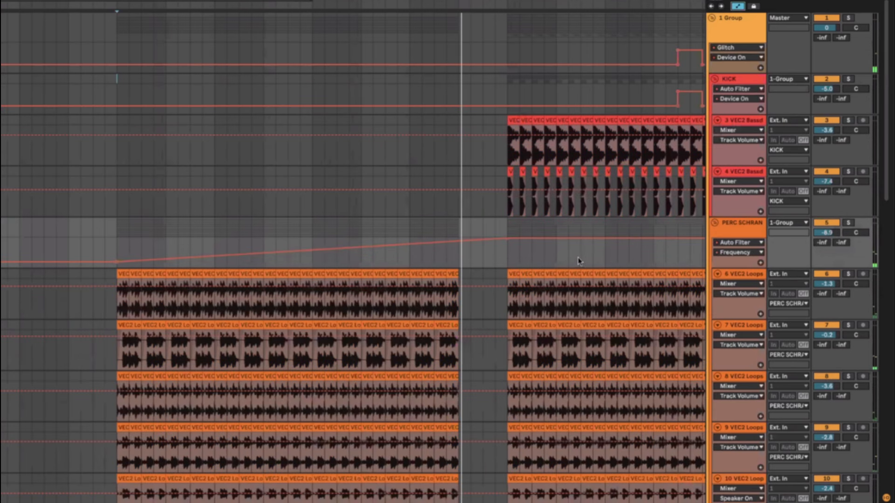
left_click(739, 242)
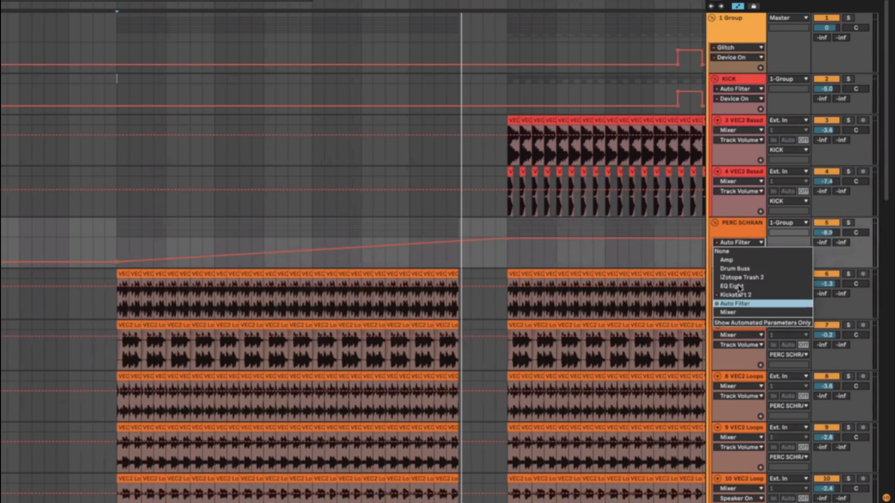
left_click(738, 295)
left_click_drag(286, 248, 116, 259)
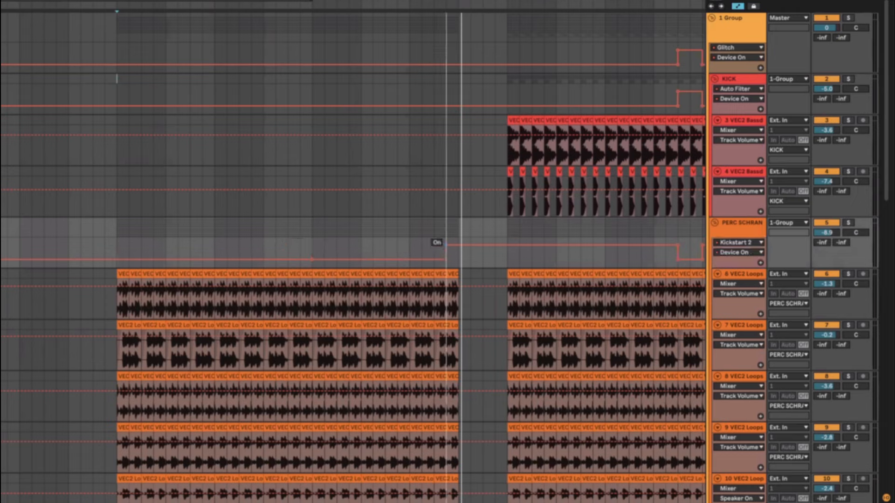
left_click_drag(447, 250, 509, 251)
left_click(122, 245)
key("space")
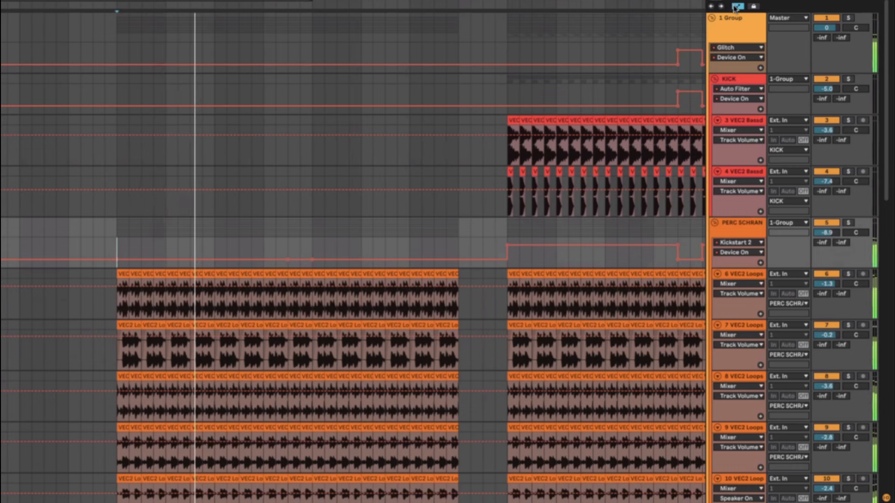
Step: Copy the KICK group's clips from bars 33 to 36 to bar 29 and delete the copied kicks in bar 32
key("a")
left_click_drag(507, 99, 481, 99)
key("ctrl+c")
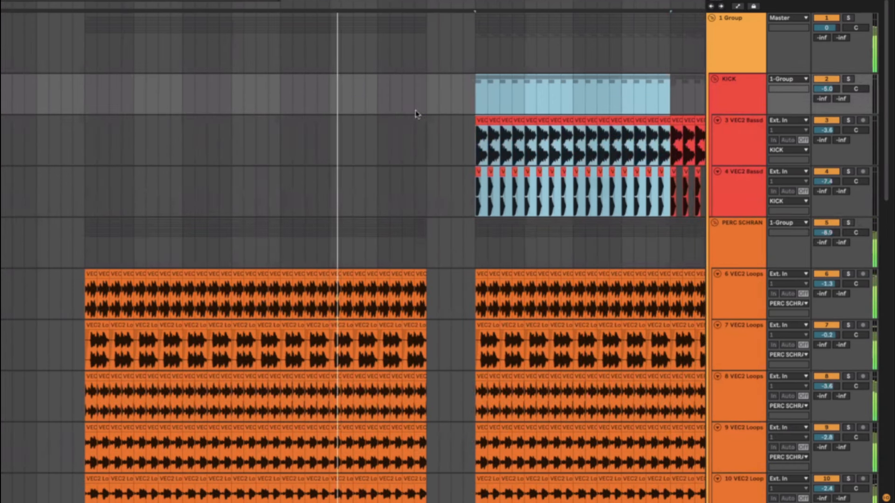
left_click(280, 106)
key("ctrl+v")
left_click_drag(430, 107, 460, 104)
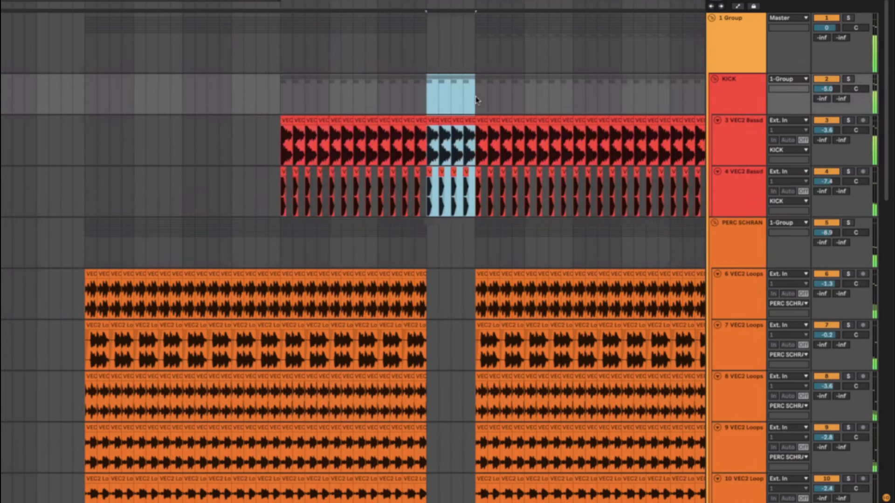
key("Delete")
Step: Automate Kickstart 2 on the PERC SCHRANZ group to switch on at bar 29
left_click(256, 88)
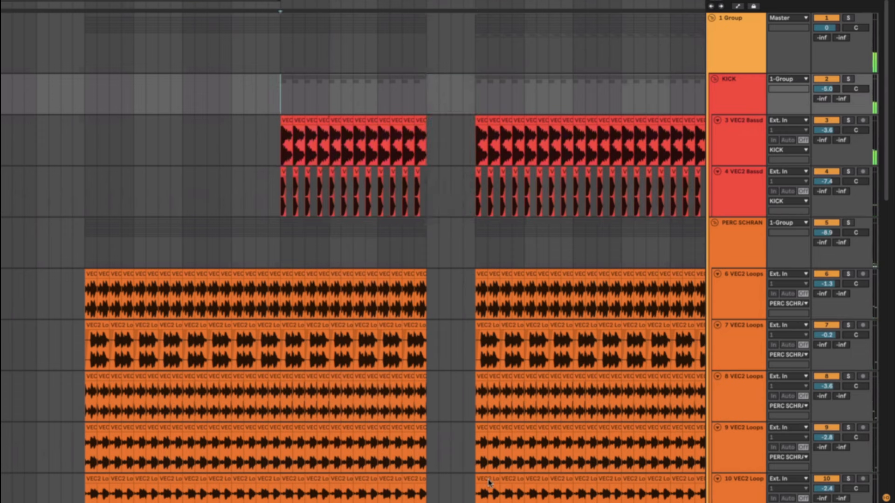
key("a")
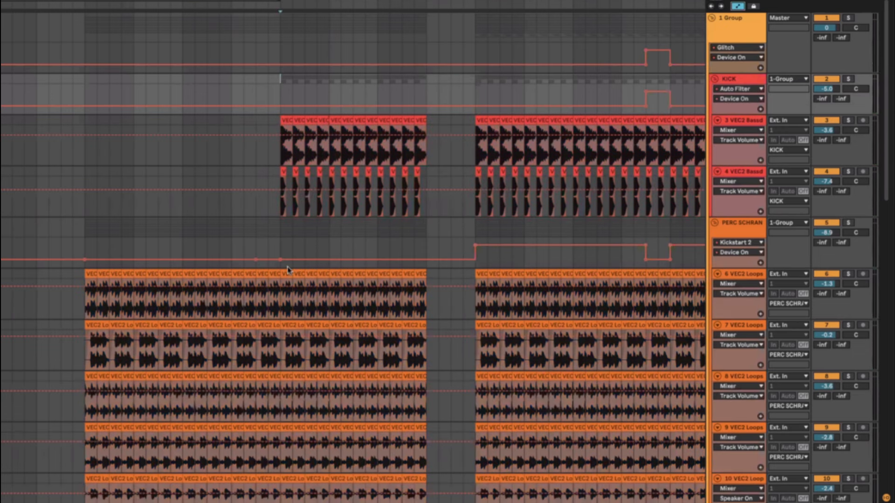
left_click_drag(279, 263, 280, 250)
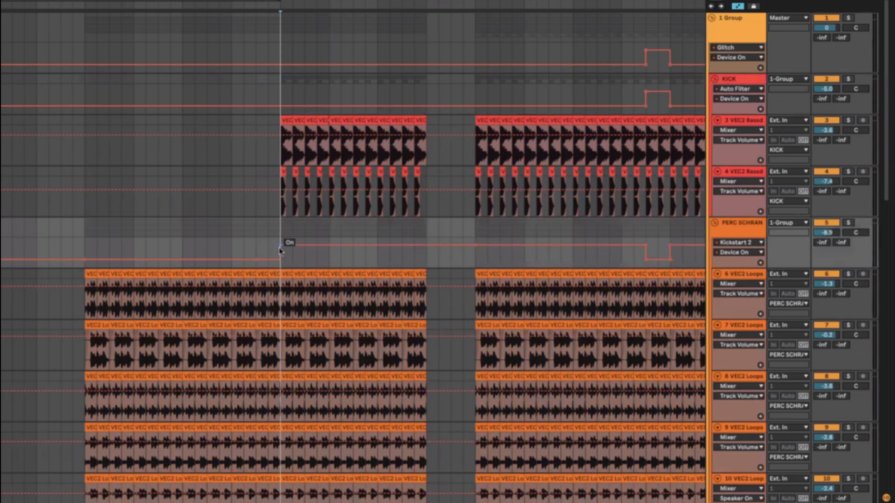
Step: Automate the KICK group's Auto Filter on until bar 33, with its frequency rising from bar 29 to bar 33
left_click(277, 93)
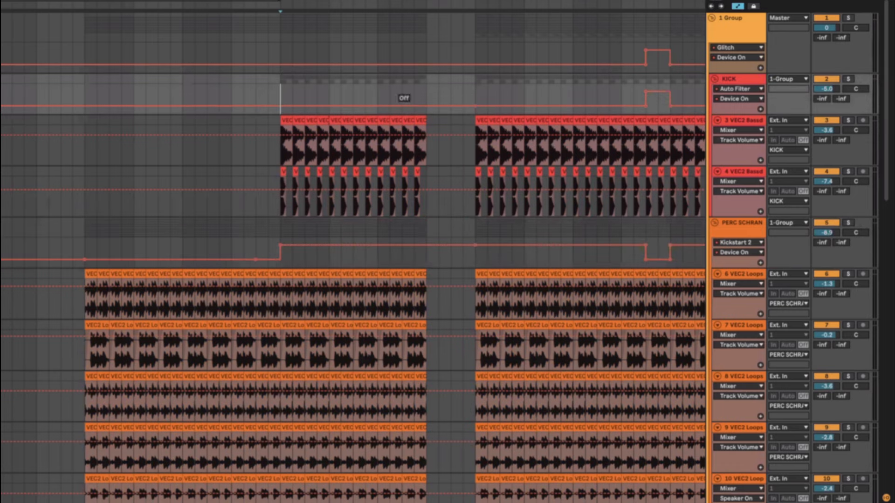
left_click(256, 121)
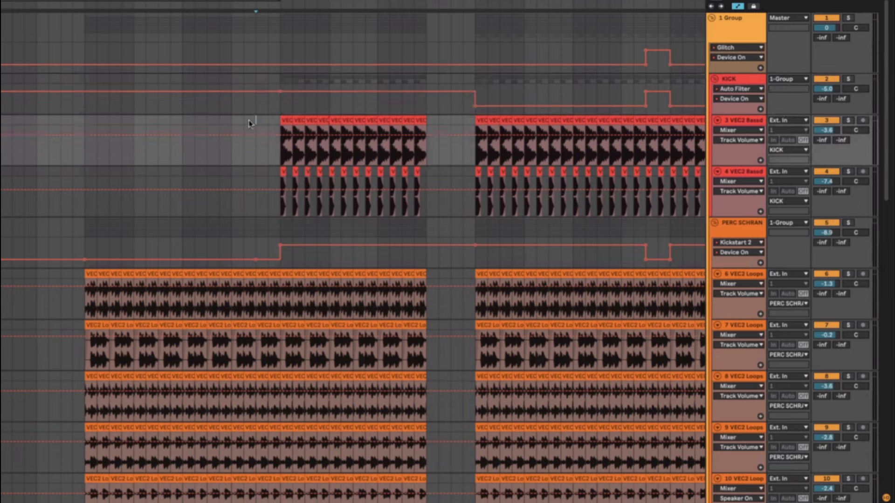
key("space")
left_click(281, 109)
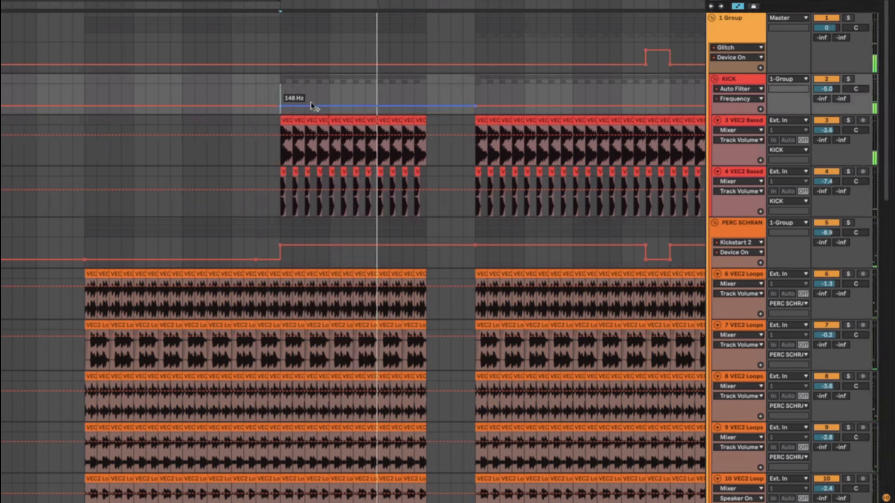
left_click(267, 96)
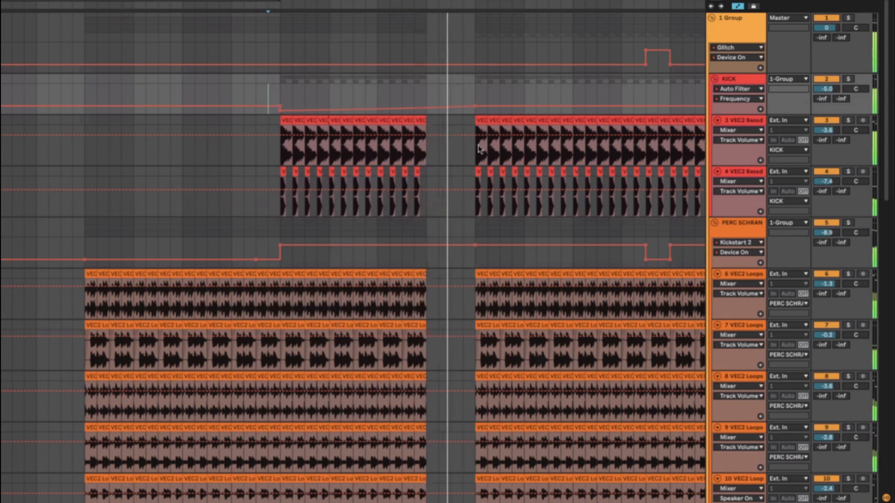
Step: Search the browser for "ut" and add a Utility device to the KICK group
key("a")
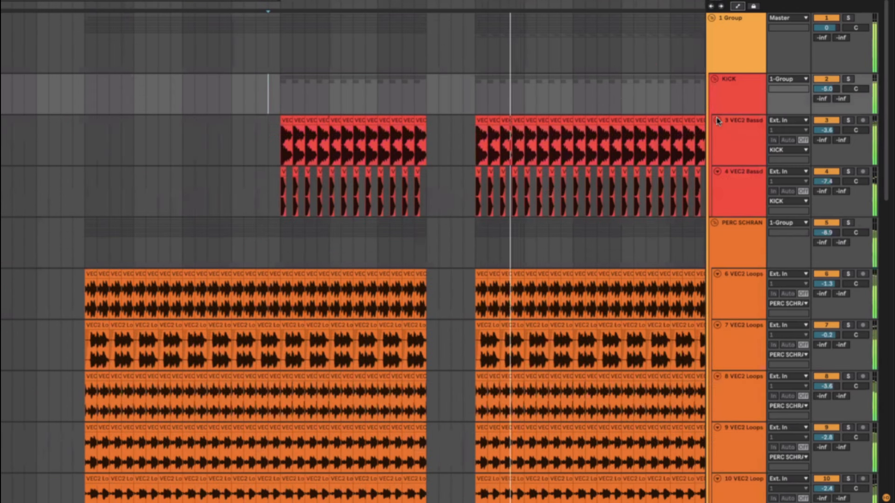
left_click(646, 110)
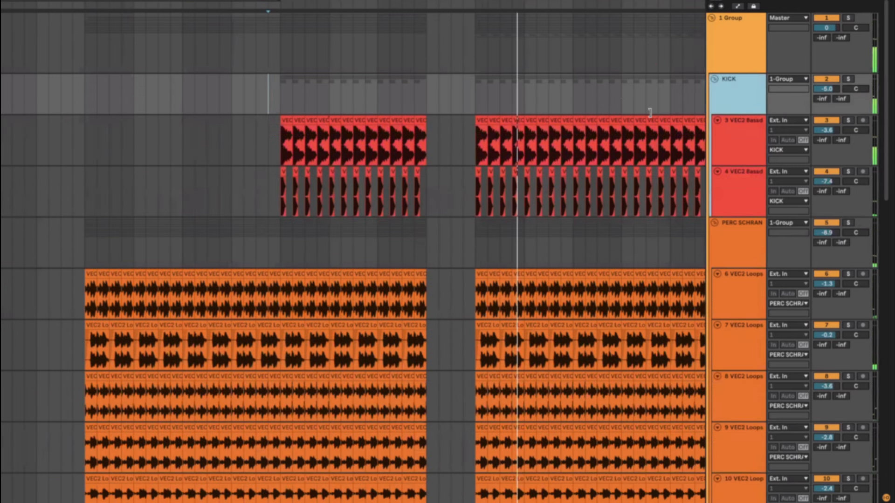
left_click(439, 163)
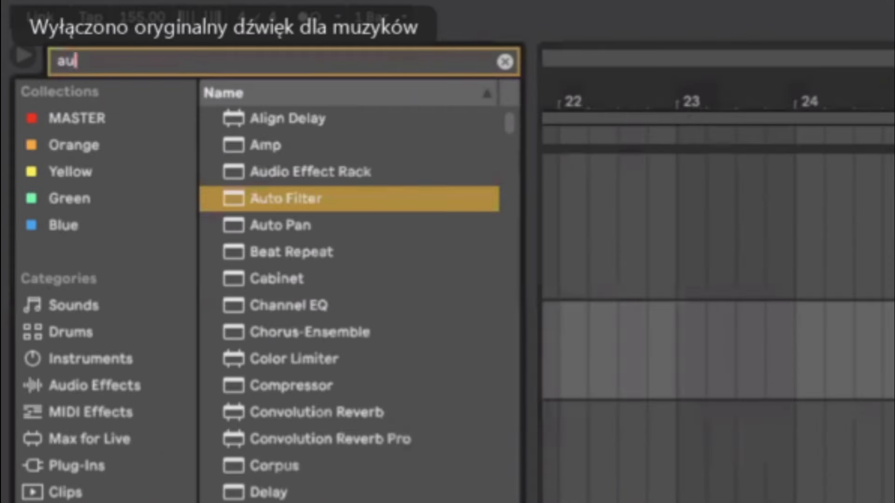
key("BackSpace")
key("BackSpace")
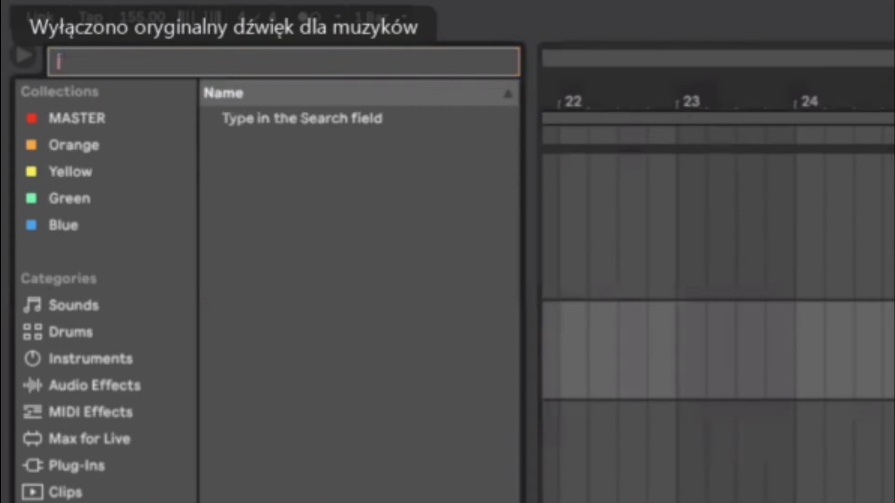
type("ut")
double_click(278, 117)
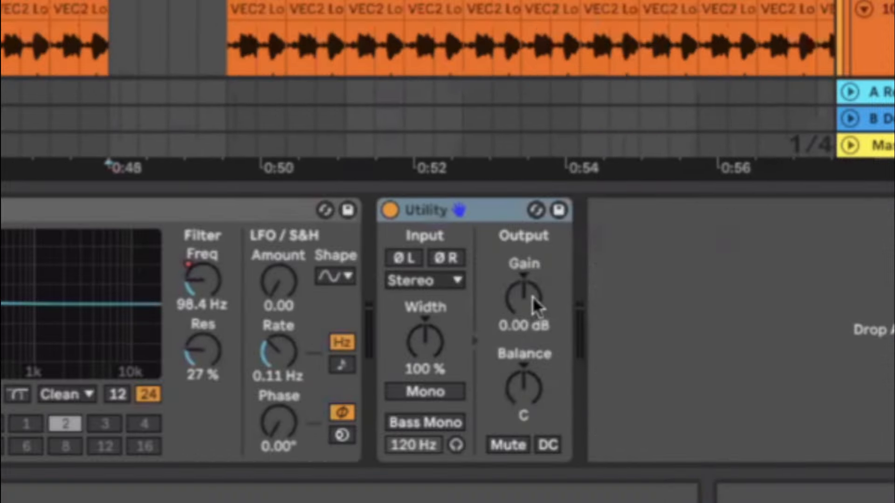
Step: Set the KICK Utility's gain to -inf dB, automate the device on only during bar 32, and play from bar 31
key("a")
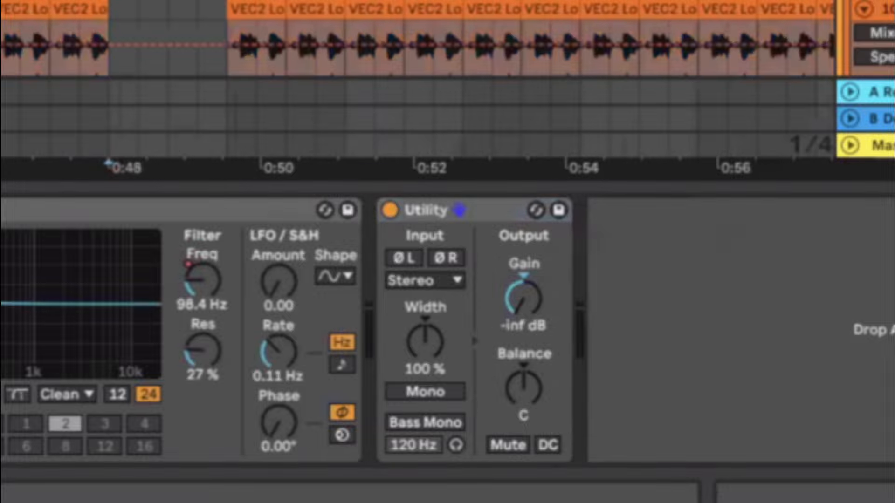
left_click(389, 210)
left_click(389, 210)
left_click(389, 209)
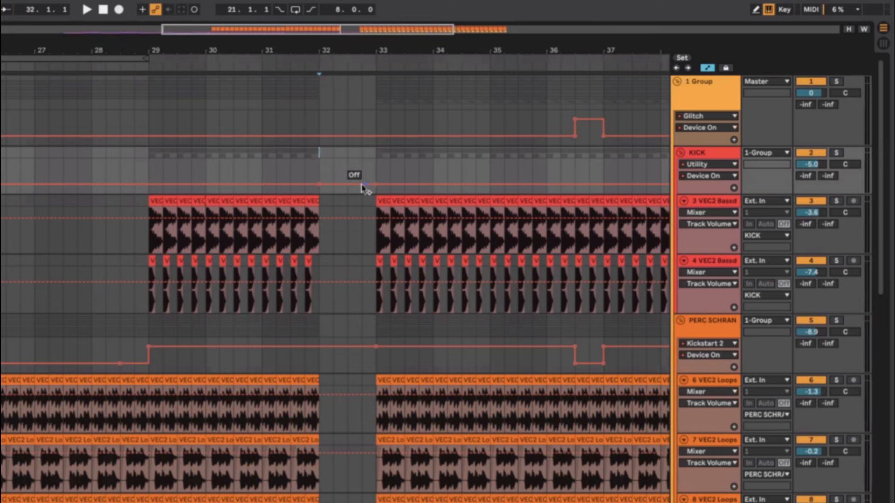
left_click_drag(363, 187, 300, 167)
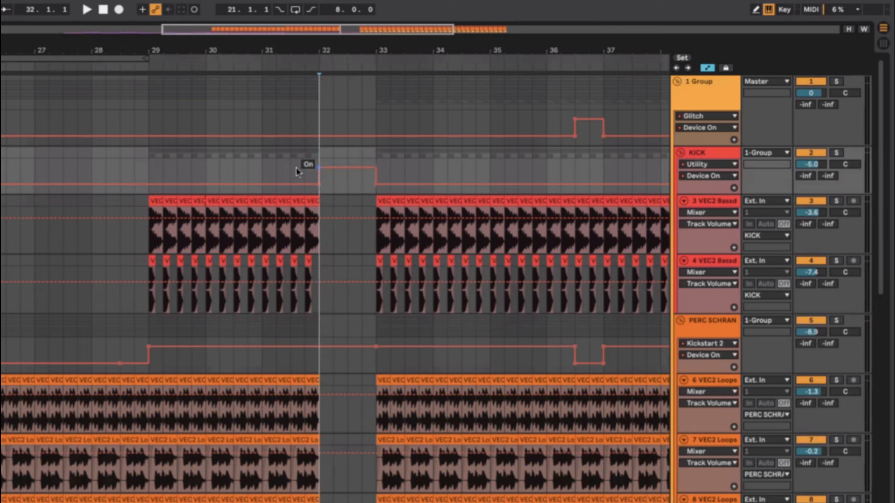
left_click(290, 172)
key("space")
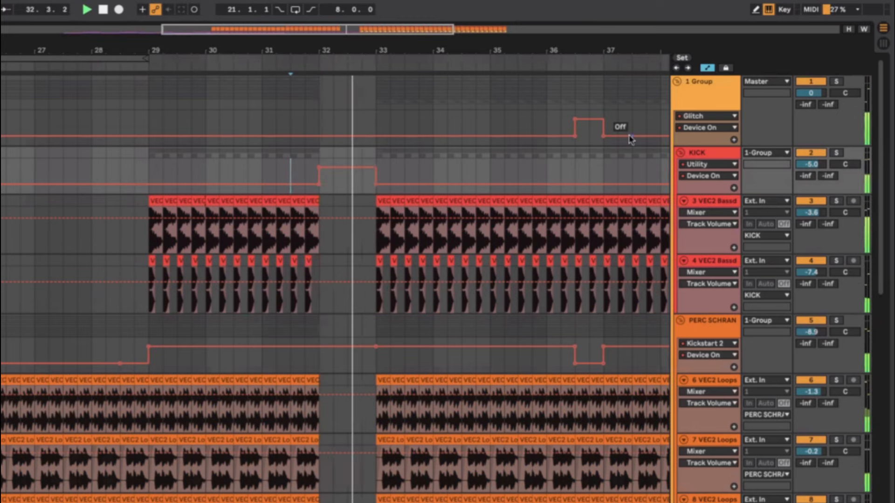
Step: Hide the automation lanes and fold the KICK and PERC SCHRANZ groups
key("a")
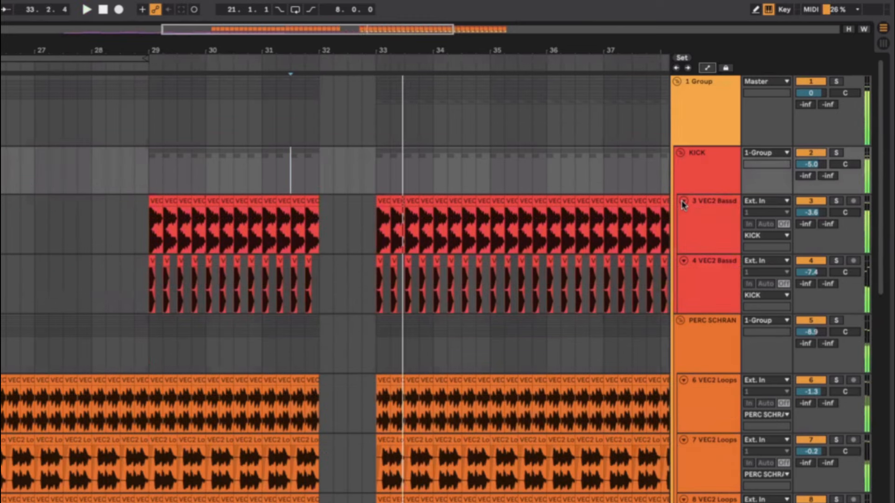
left_click(681, 154)
left_click(681, 188)
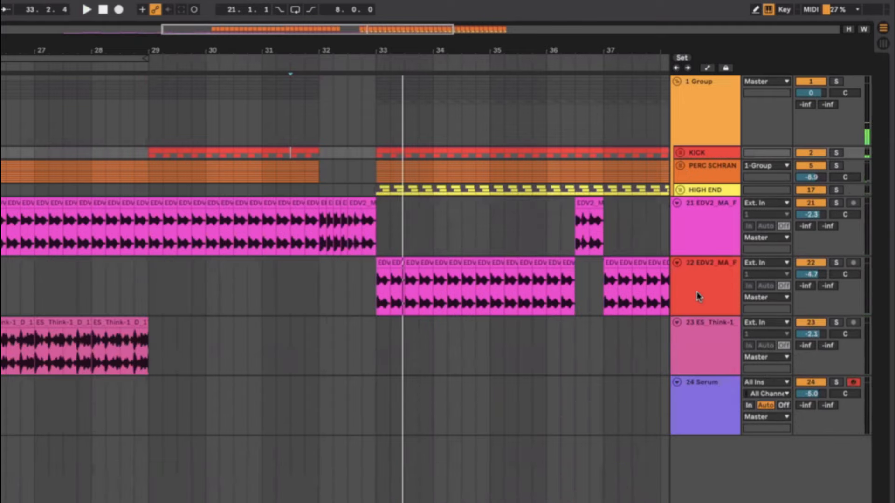
Step: Search the browser for "rizer" and add the AYNIL - Rizer rack before the Limiter on the Master track
left_click(92, 143)
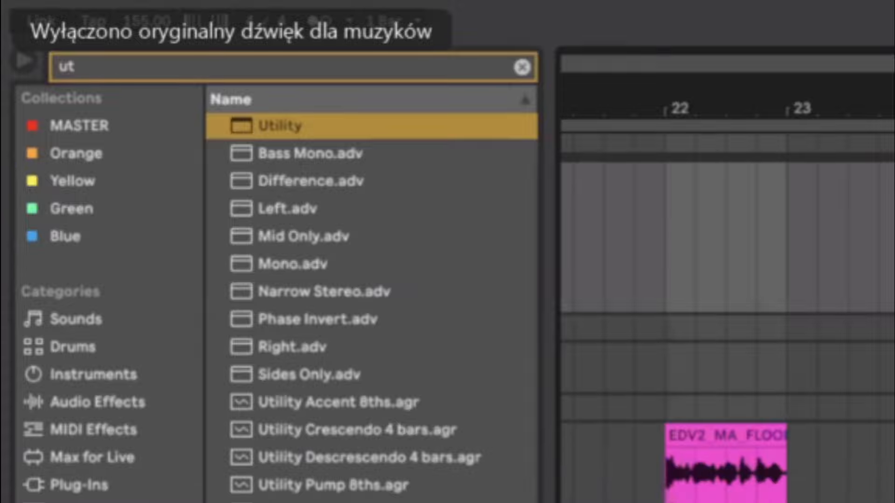
key("BackSpace")
key("BackSpace")
type("rizer")
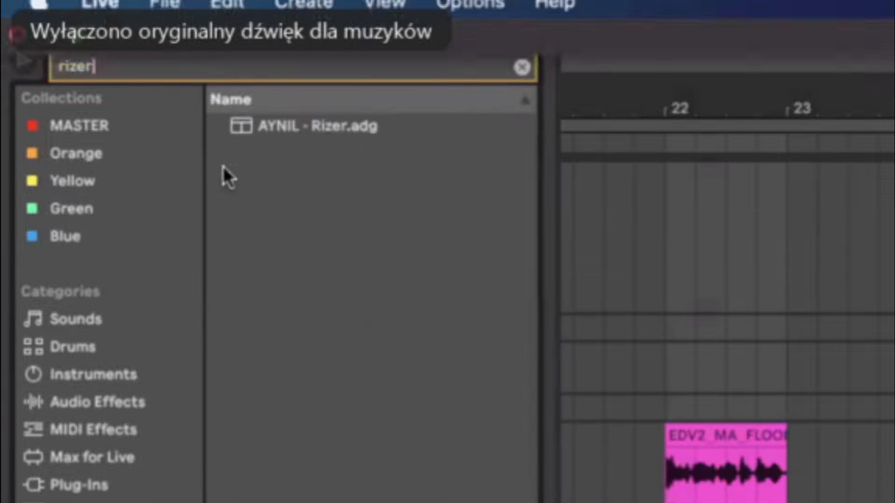
left_click(271, 126)
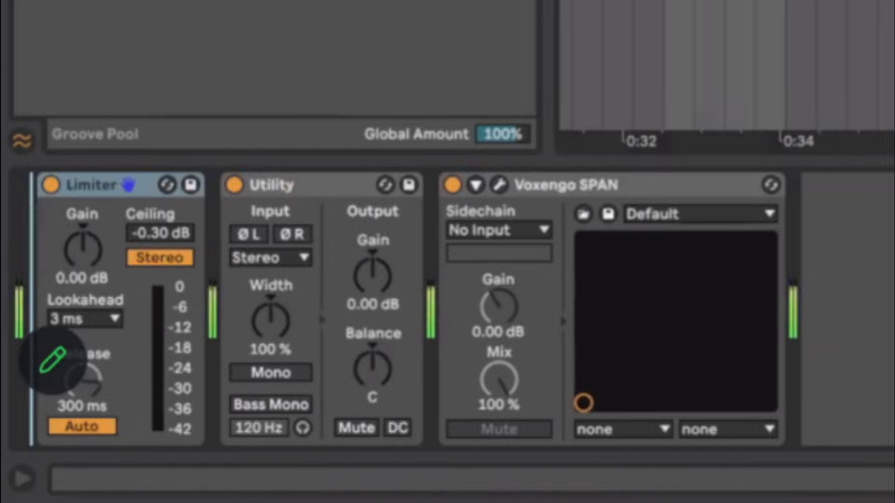
left_click_drag(53, 361, 52, 361)
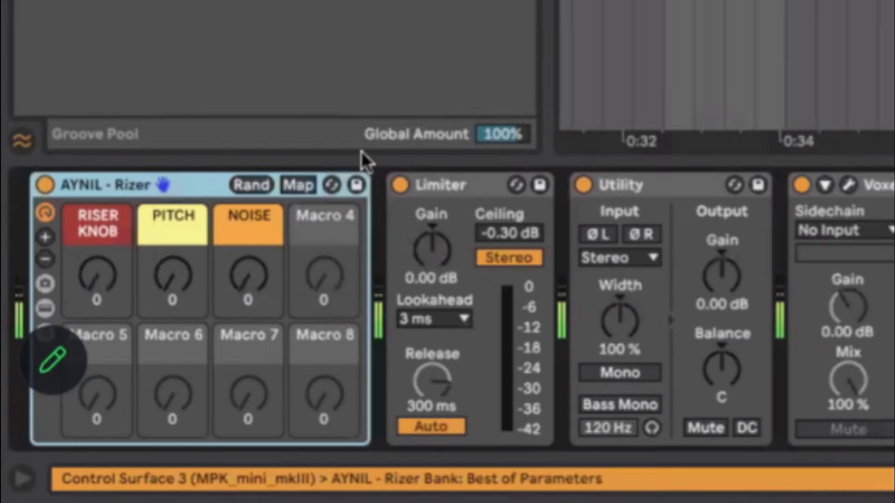
Step: Automate the Rizer's RISER KNOB on the Master track to curve upwards from bar 25 to bar 32 and drop to 0
left_click(91, 269)
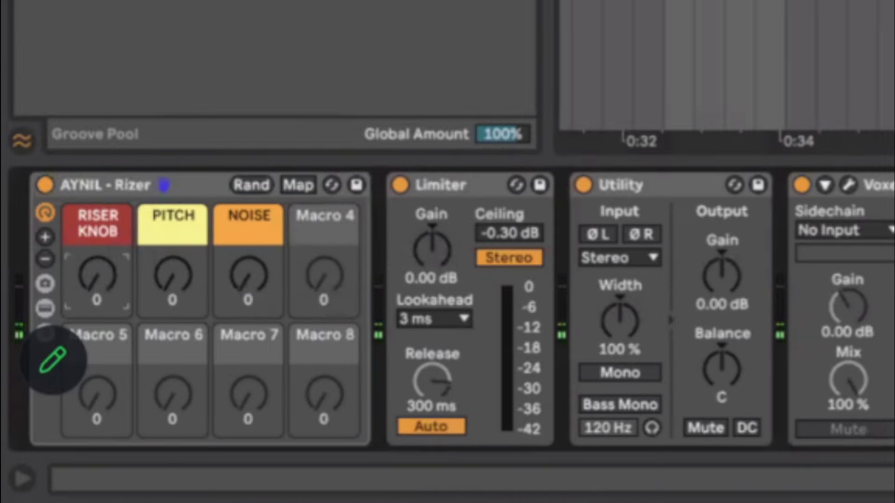
key("a")
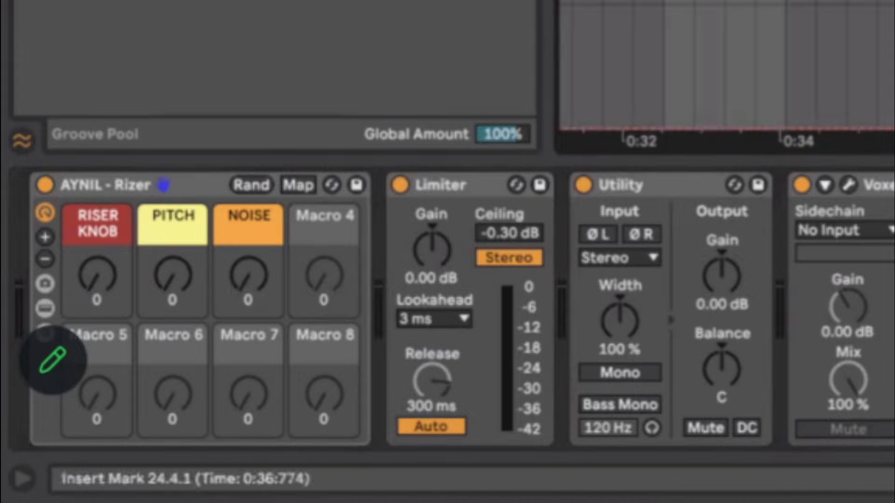
mouse_move(73, 292)
left_mouse_down()
mouse_move(72, 231)
mouse_move(73, 292)
left_mouse_up()
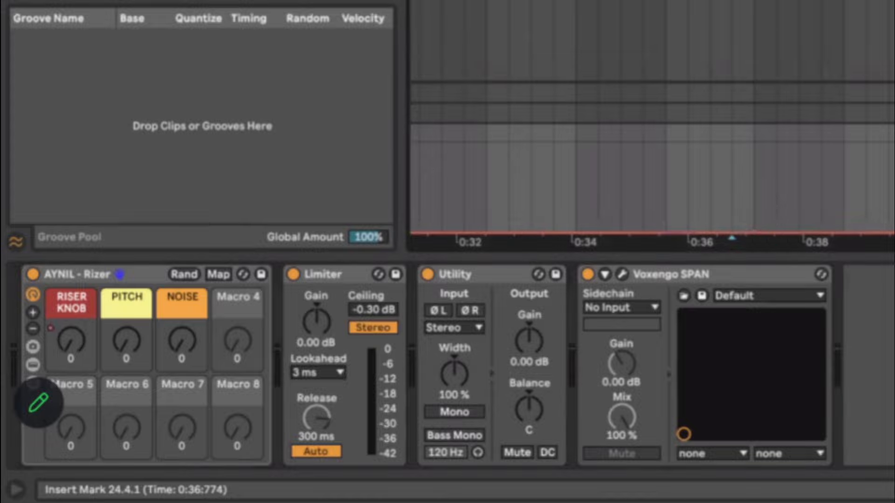
left_click_drag(71, 340, 70, 326)
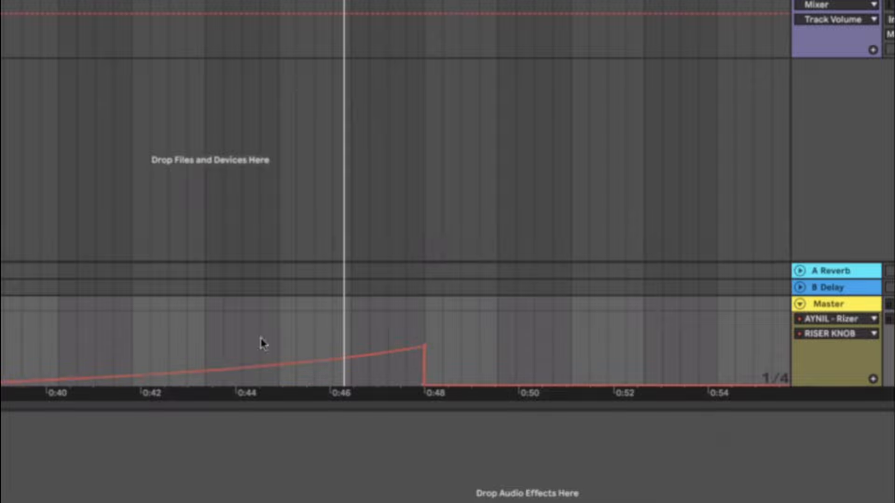
left_click(204, 342)
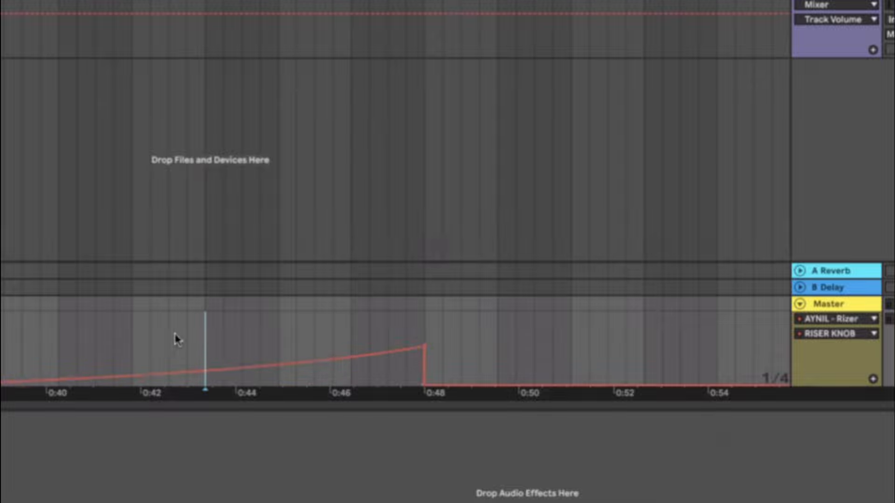
left_click(169, 342)
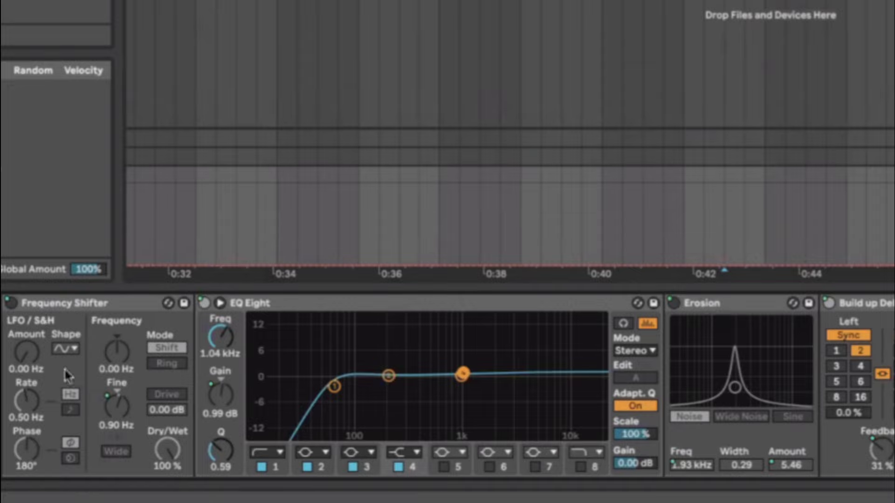
Step: Examine the Frequency Shifter, EQ Eight, Erosion and delay settings inside the AYNIL - Rizer rack and its chain list
scroll(296, 335, "right", 1)
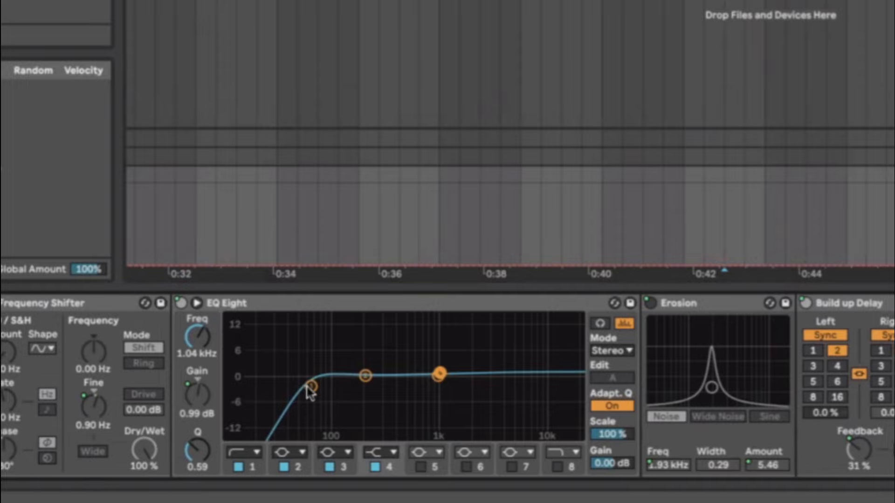
scroll(356, 401, "left", 1)
scroll(330, 397, "right", 2)
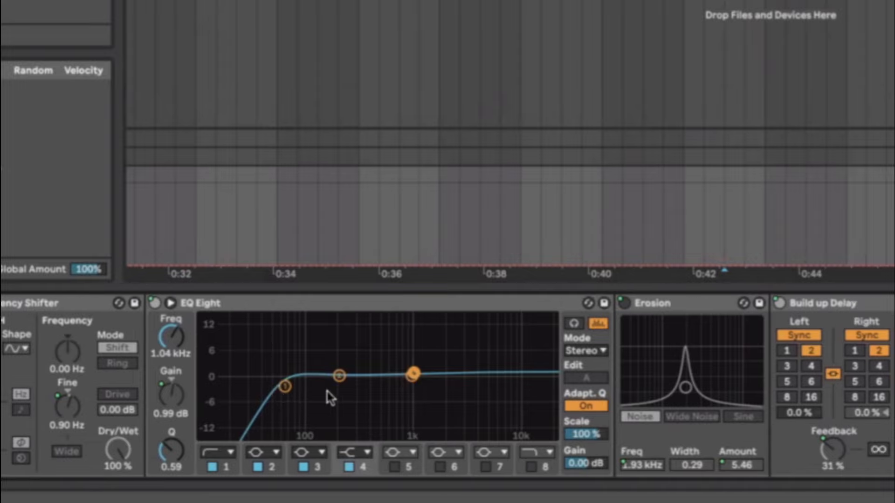
scroll(448, 386, "right", 7)
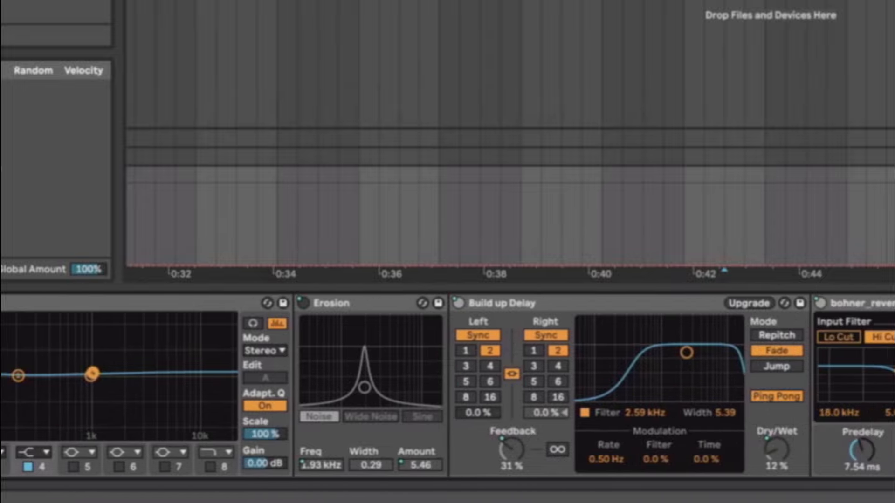
scroll(448, 386, "left", 8)
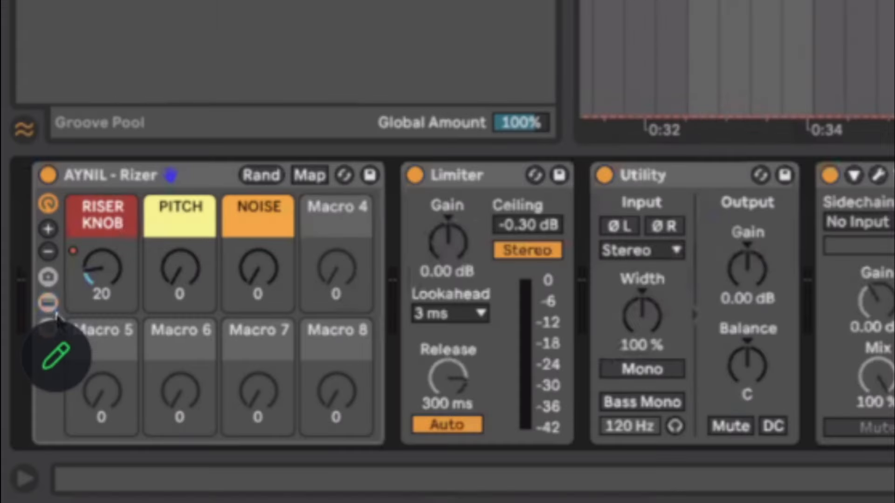
left_click(48, 303)
left_click(82, 277)
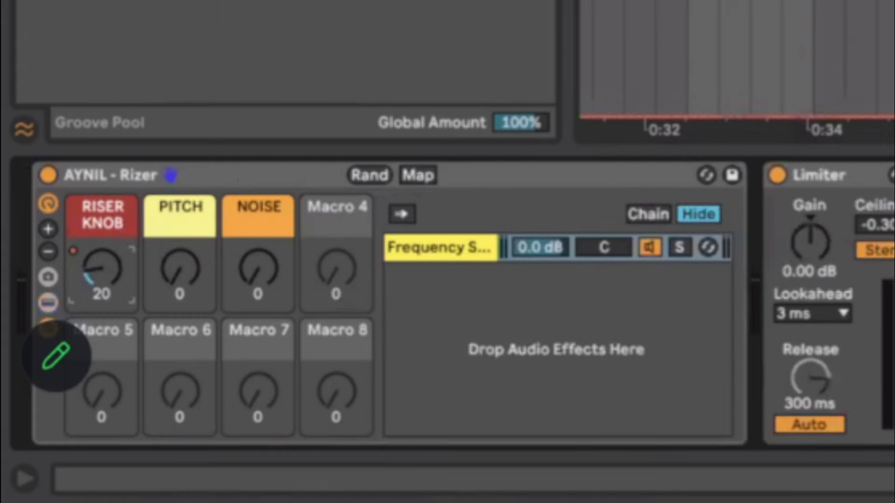
Step: Play back the end of the Master track's riser automation around bar 32 to check its drop
left_click(891, 56)
left_click(890, 56)
key("space")
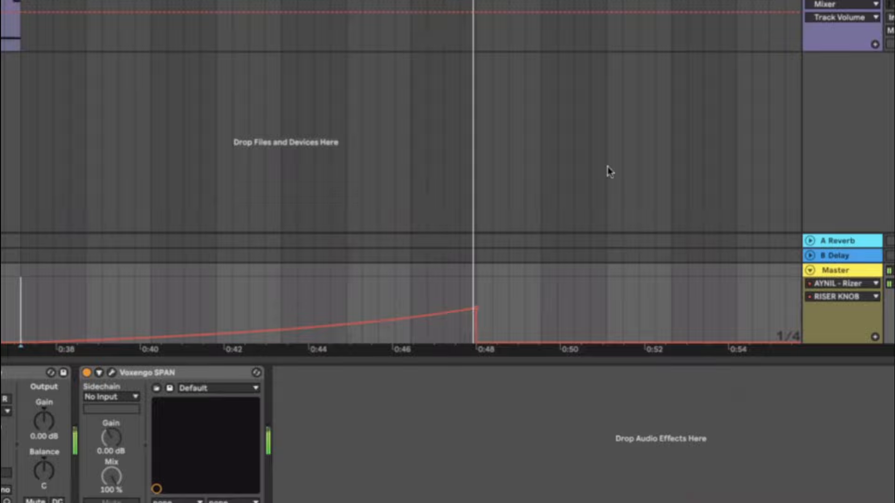
key("space")
left_click(410, 305)
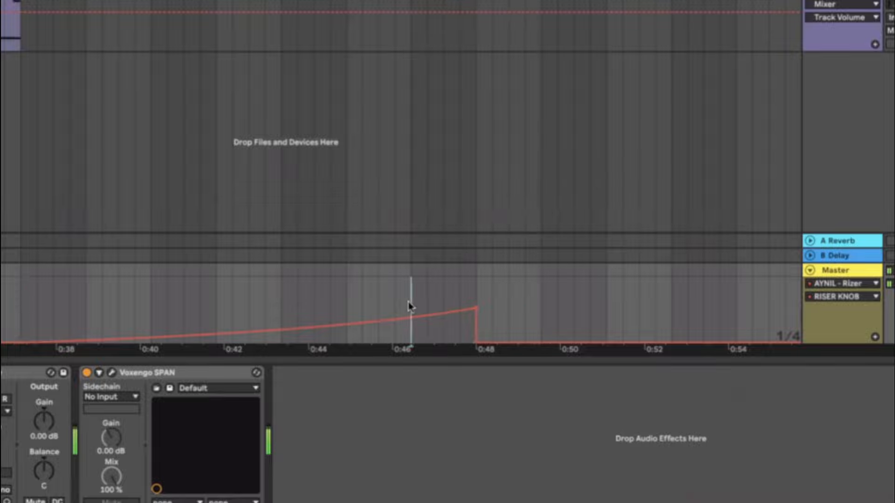
left_click(392, 306)
key("space")
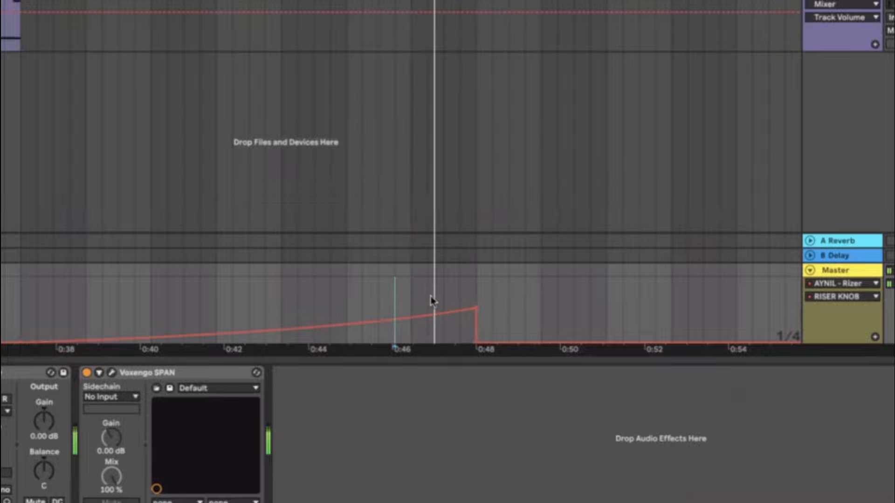
key("space")
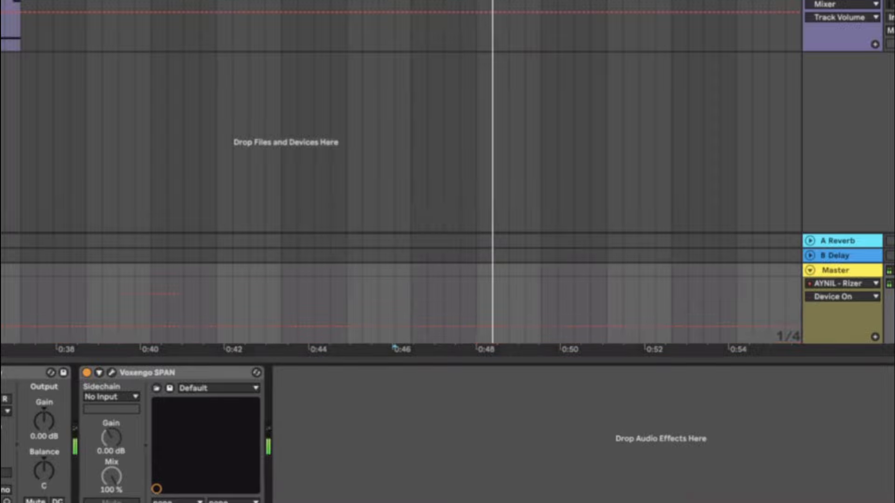
key("space")
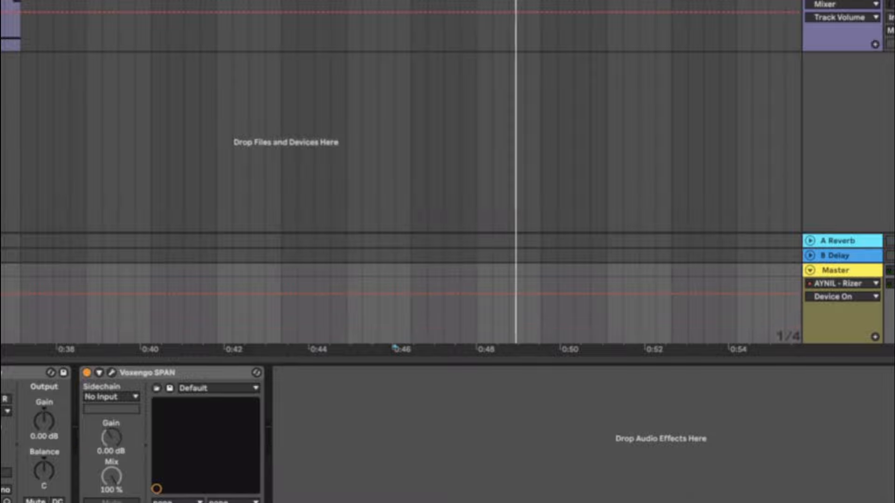
key("Delete")
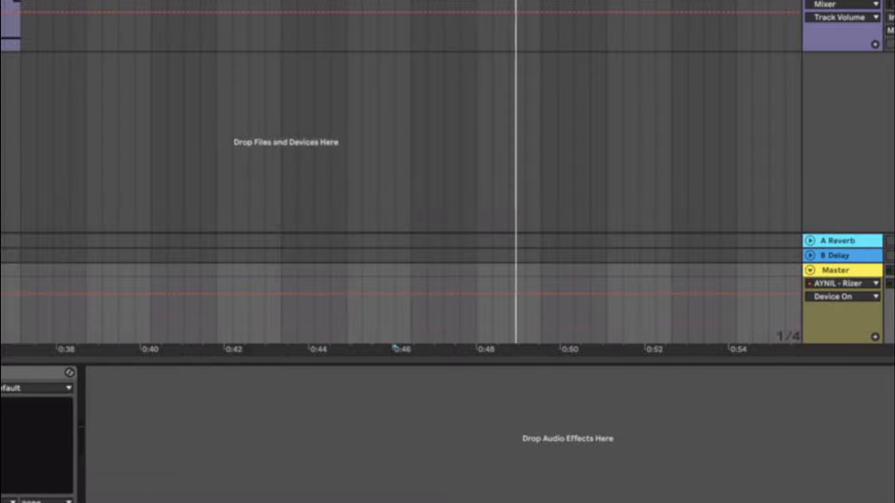
Step: Insert a new audio track directly below the Serum track
left_click(859, 273)
left_click(37, 49)
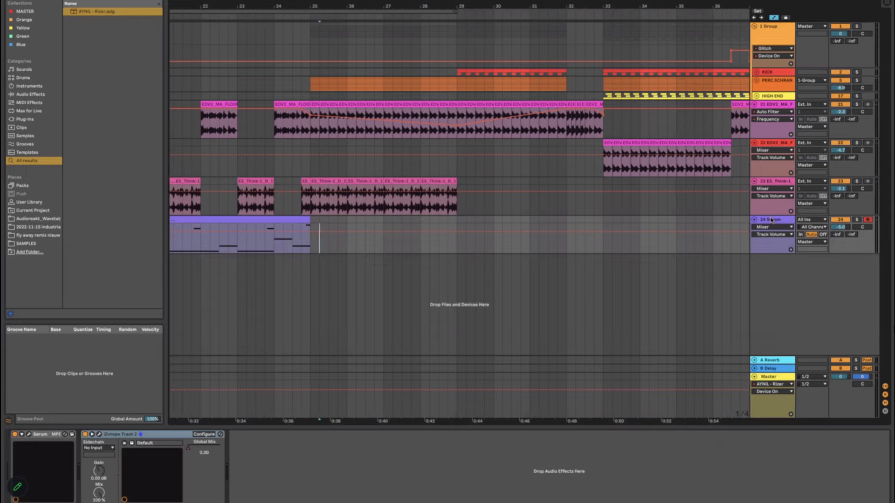
left_click(772, 220)
key("ctrl+t")
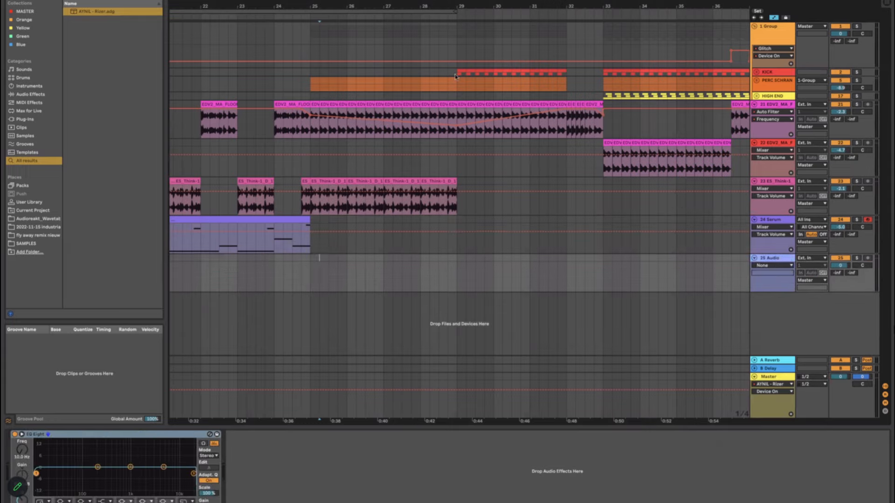
Step: Unfold the KICK group and automate its Auto Filter Resonance to rise from 0% at bar 29 to 28% at bar 32
left_click(455, 74)
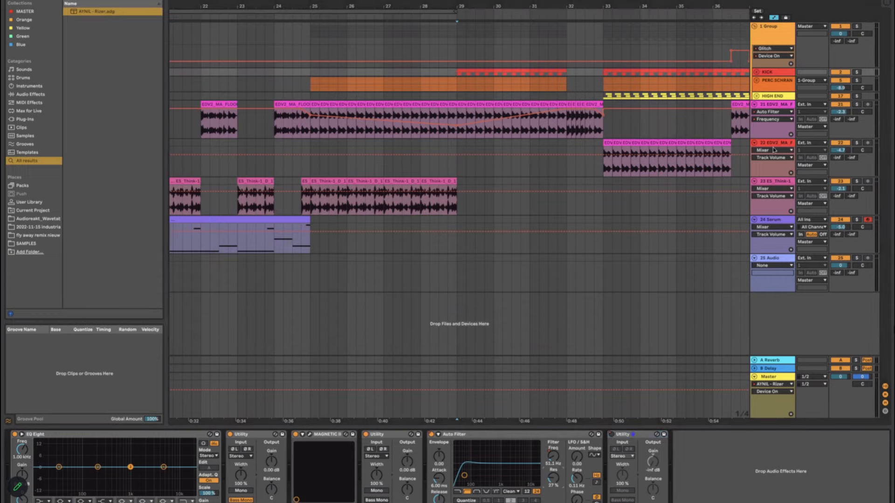
left_click(752, 71)
left_click(756, 72)
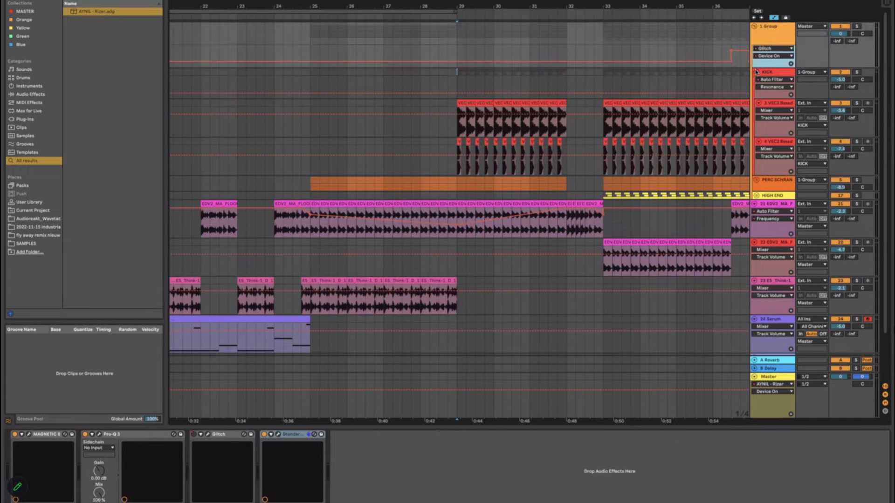
left_click(457, 84)
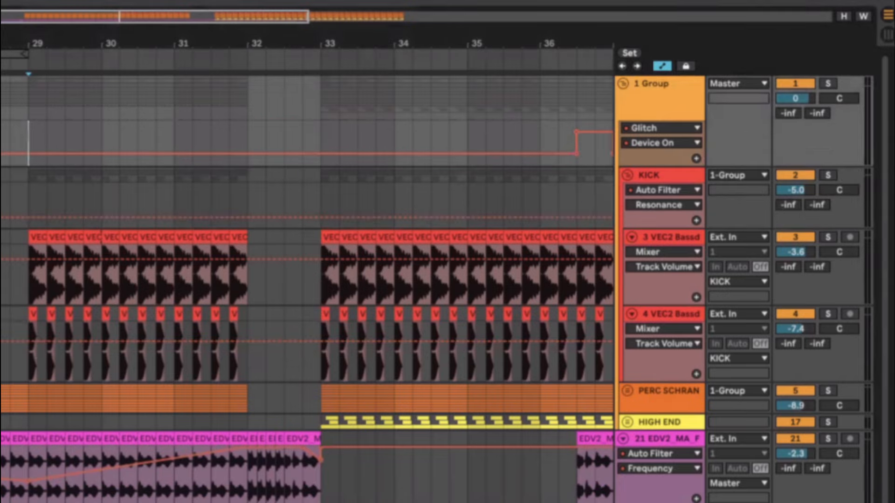
left_click(31, 206)
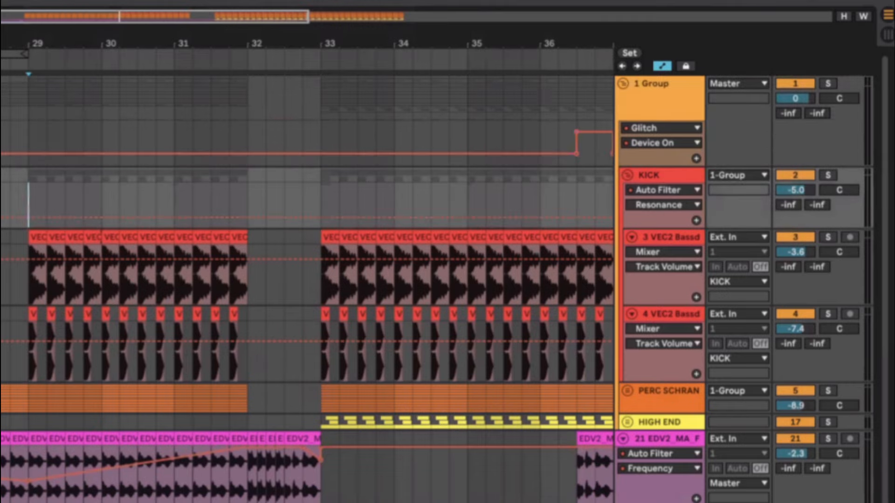
left_click(246, 217)
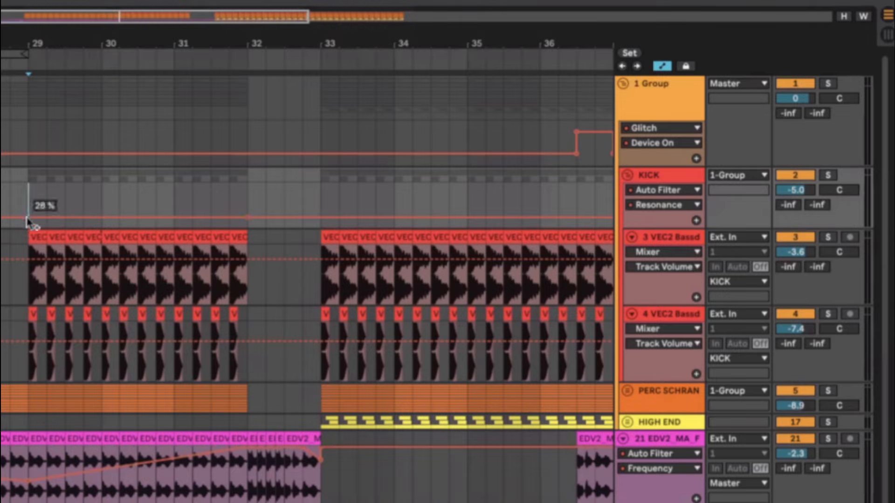
left_click_drag(28, 218, 29, 227)
Step: Bend the KICK resonance ramp between bars 29 and 32 into a late-rising curve, audition it and hide the automation lanes
left_click(9, 205)
key("space")
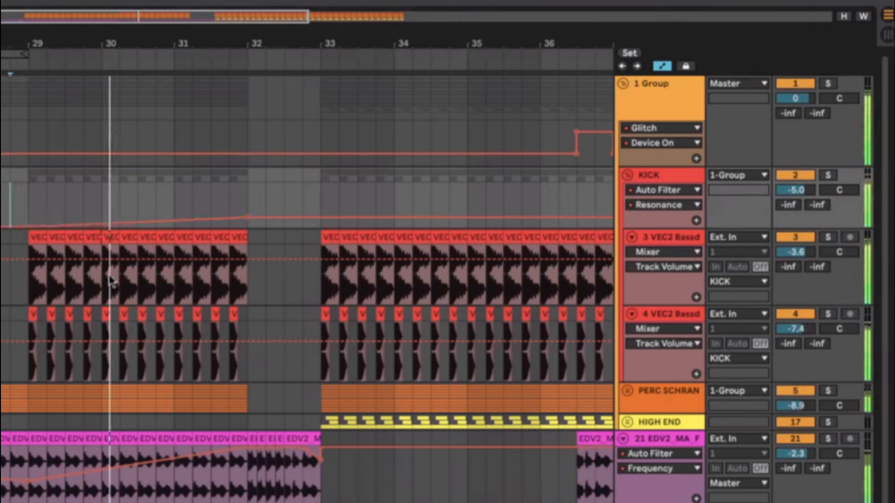
key("space")
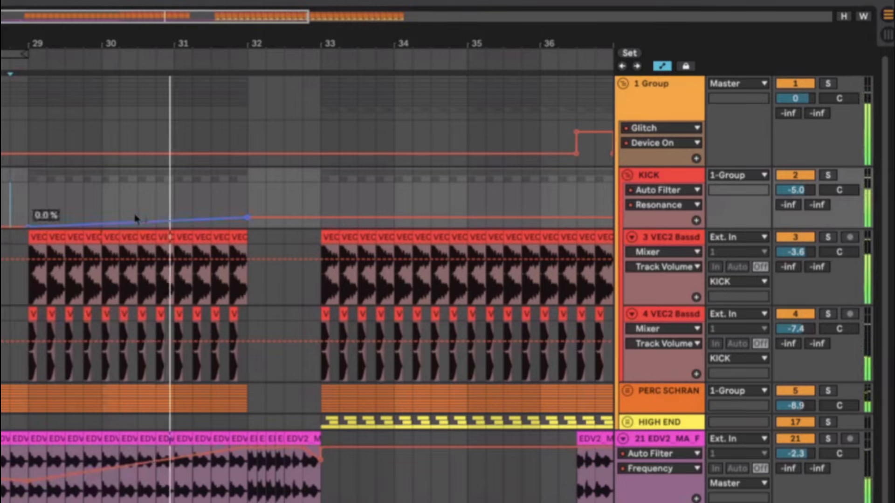
left_click_drag(135, 217, 134, 227)
key("space")
left_click(46, 216)
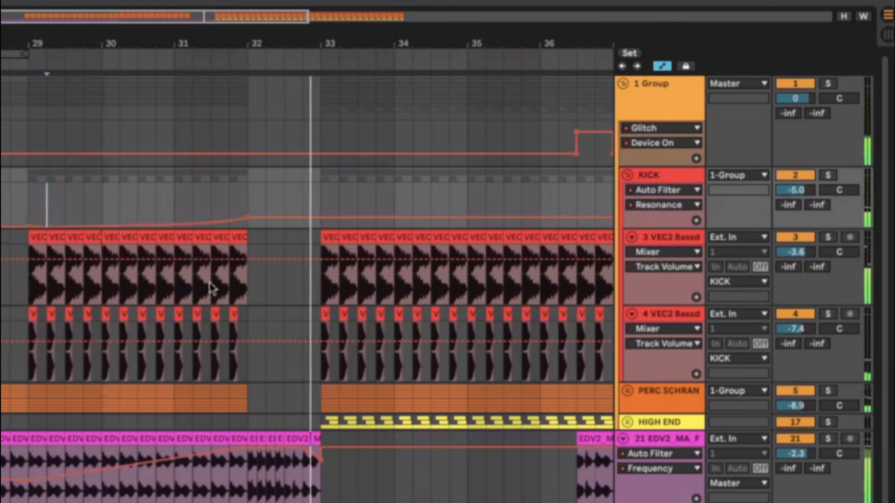
left_click(662, 66)
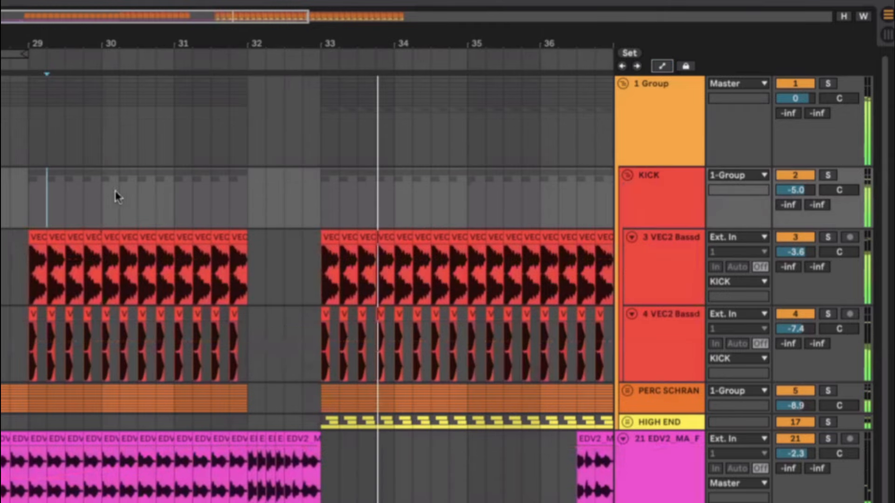
Step: Select the new audio track below Serum and play the arrangement from about the middle of bar 24
scroll(54, 394, "down", 5)
scroll(54, 394, "left", 1)
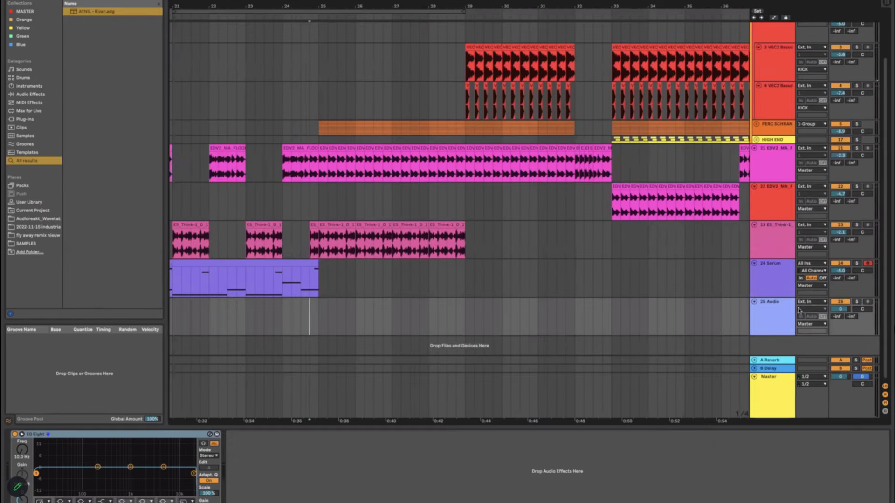
left_click(776, 320)
left_click(301, 322)
key("space")
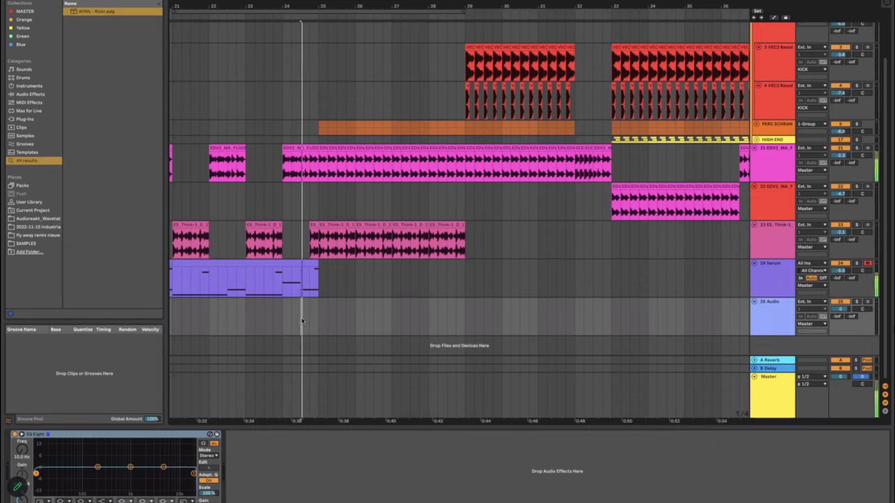
scroll(321, 326, "left", 3)
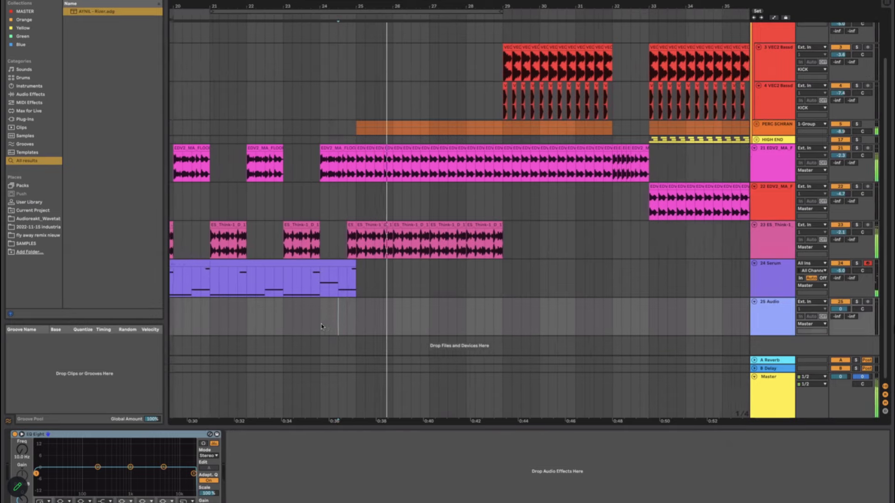
Step: Try extending the ES_Think break from bar 29 past bar 32 with short repeated duplicates, and remove the added clips
left_click(503, 223)
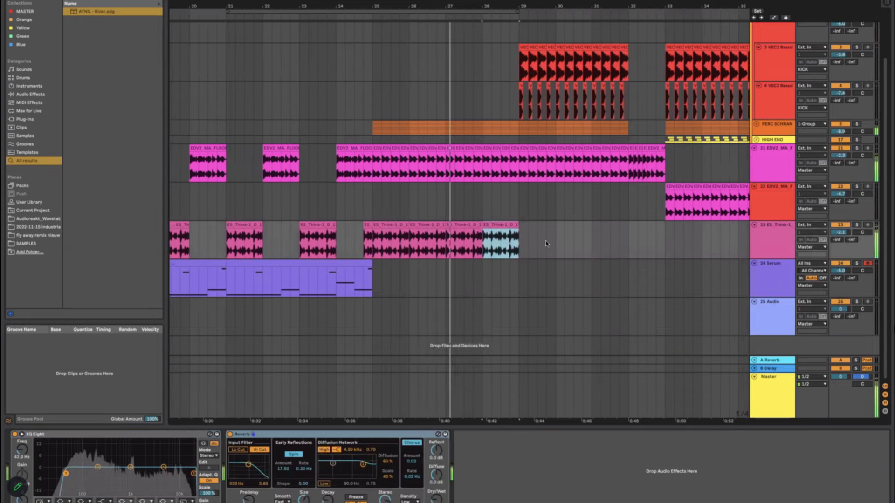
key("ctrl+d")
left_click(526, 243)
key("ctrl+d")
key("ctrl+d")
key("ctrl+d")
key("ctrl+d")
key("ctrl+d")
key("ctrl+d")
key("ctrl+d")
key("ctrl+d")
key("ctrl+d")
key("ctrl+d")
key("ctrl+d")
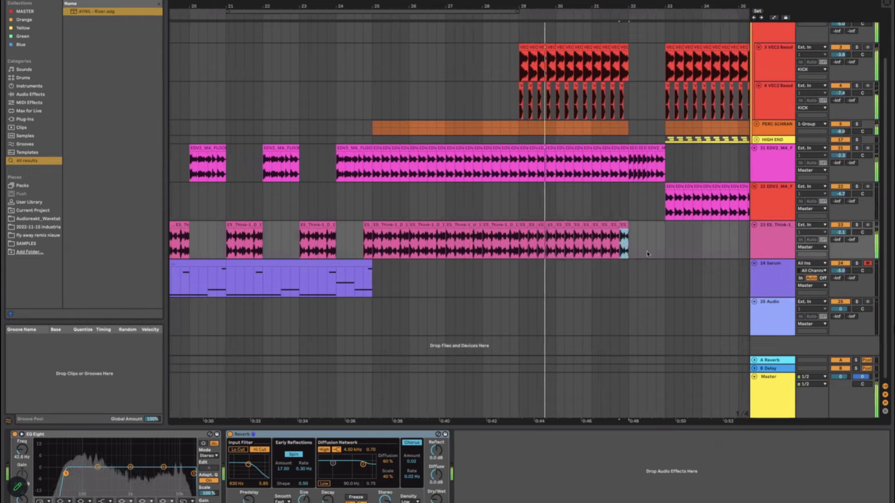
key("ctrl+d")
left_click(526, 252, "shift")
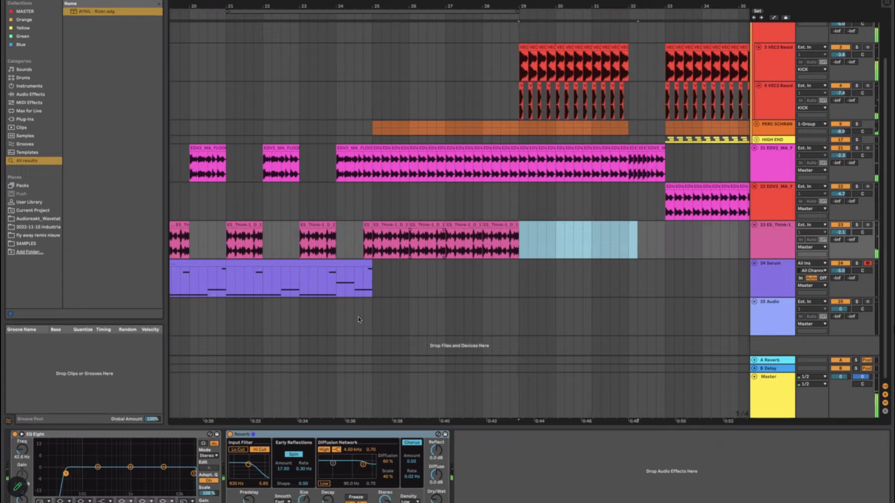
key("Delete")
Step: Search the browser for "snare" and audition several of the HT snare samples for the new audio track
left_click(467, 307)
key("super+f")
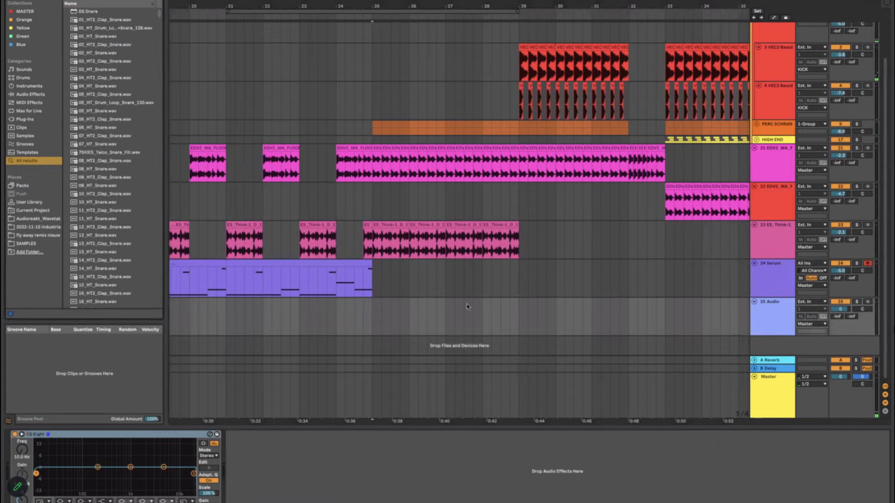
type("snare")
left_click(113, 111)
left_click(179, 189)
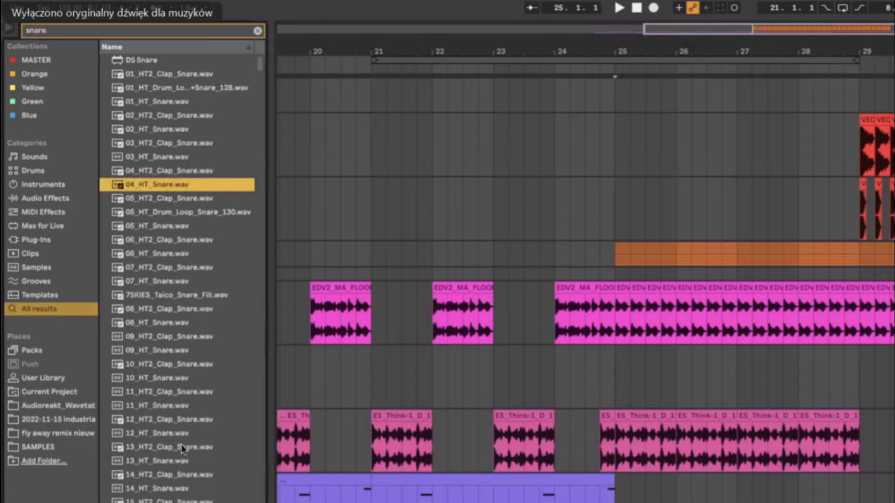
scroll(180, 445, "down", 3)
left_click(181, 444)
left_click(179, 425)
left_click(180, 437)
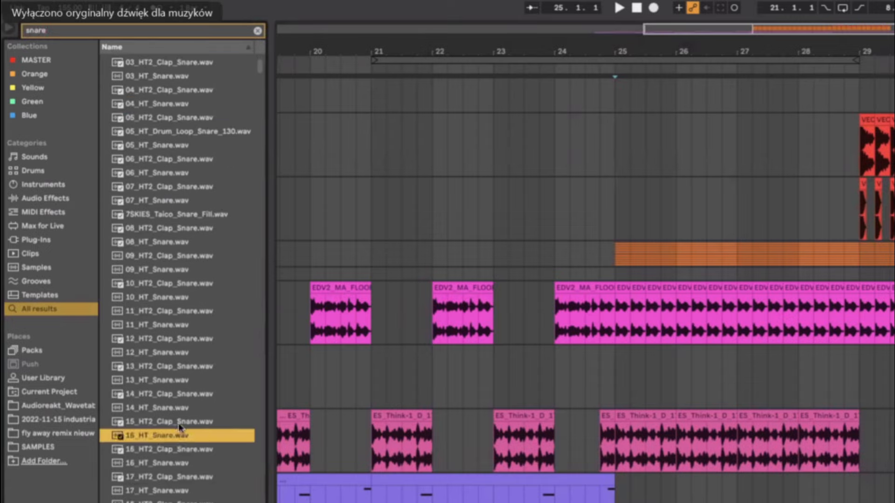
scroll(180, 427, "up", 3)
Step: Search the browser for "909 snare" and bring the build-up around bars 25 to 31 into view
type("909")
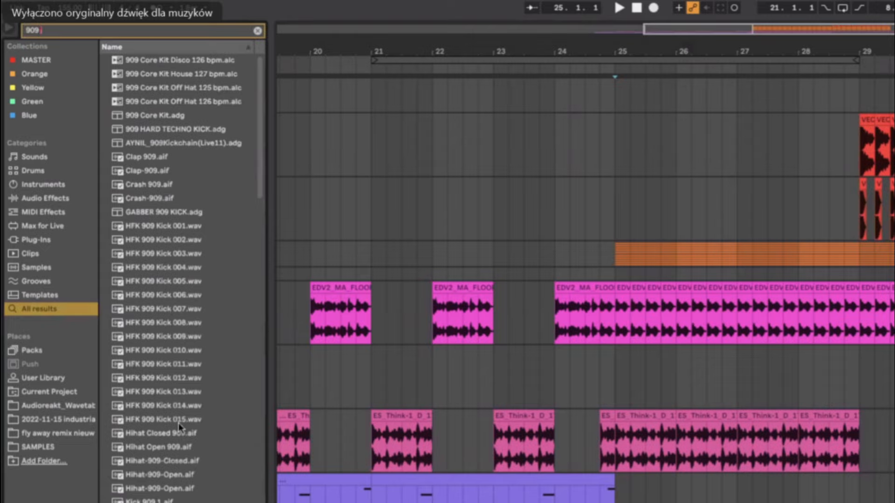
type(" snaer")
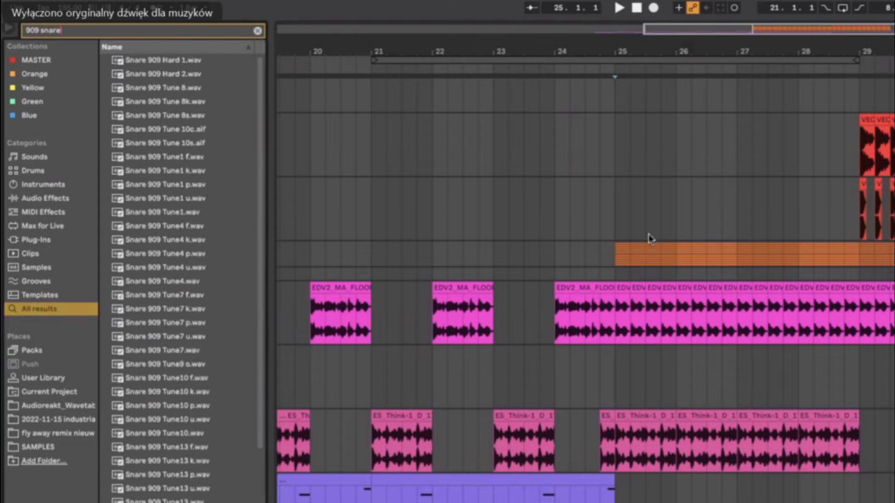
scroll(650, 239, "up", 4)
scroll(650, 238, "right", 5)
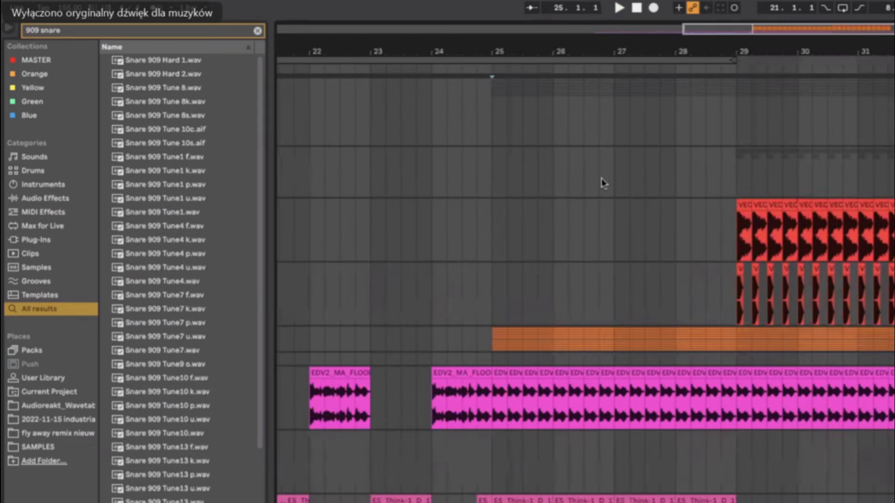
scroll(549, 174, "up", 1)
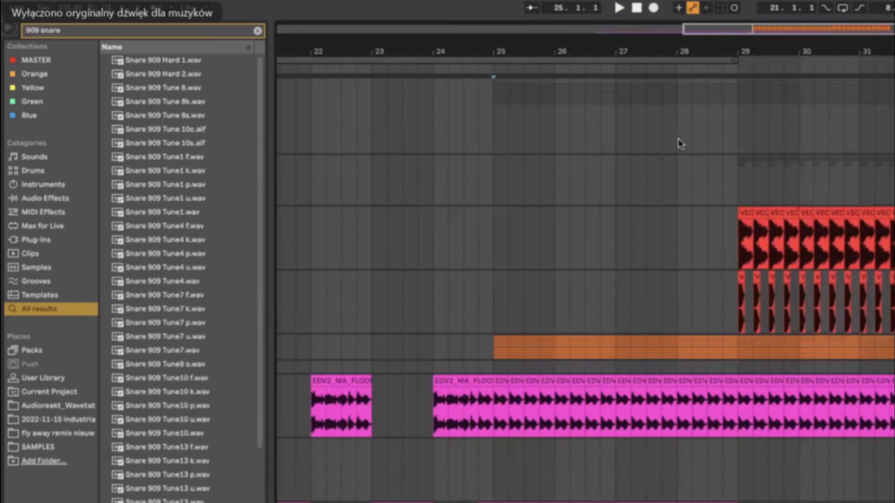
Step: Play the build-up from about the middle of bar 28 and check the section up to bar 32
left_click(708, 303)
left_click(707, 480)
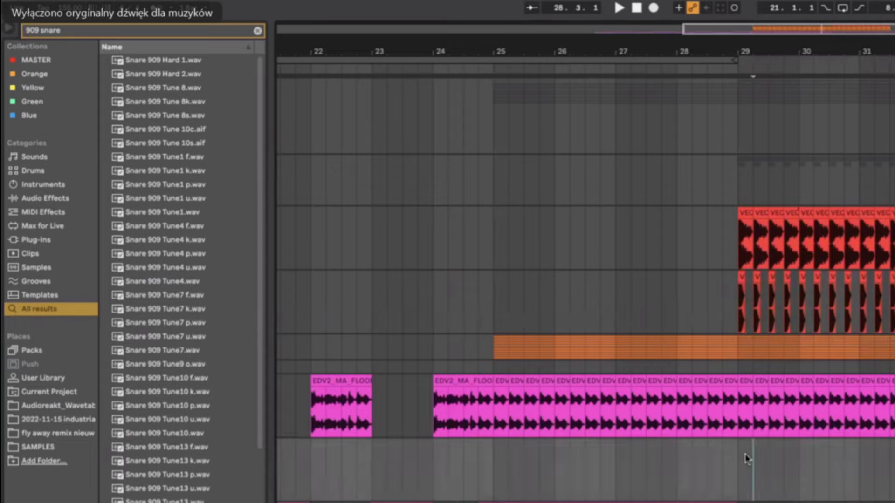
key("space")
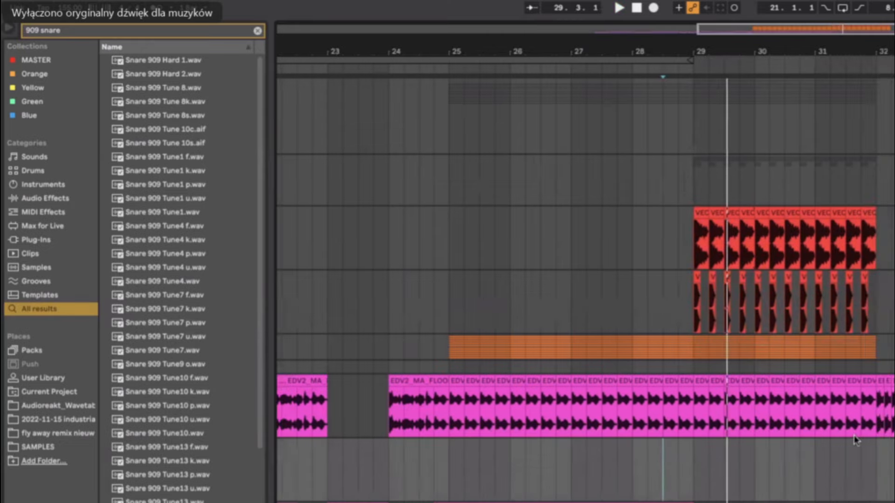
left_click(892, 303)
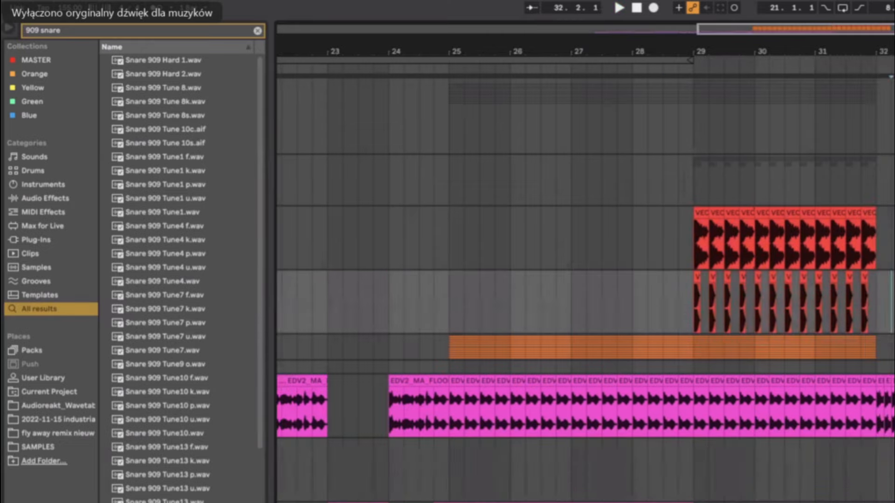
scroll(585, 289, "down", 5)
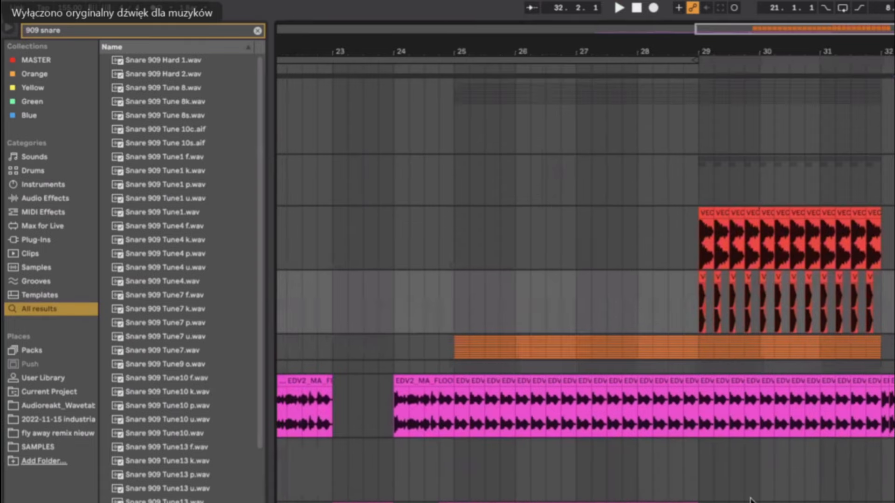
scroll(741, 385, "up", 5)
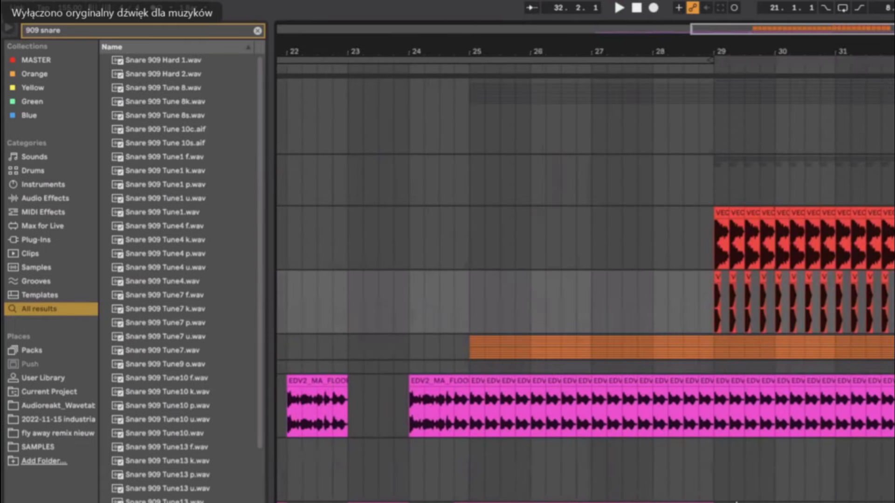
Step: Audition several of the 909 snare samples, including the Hard, Tune 10c, Tune1, Tune4 and Tune19 variants
left_click(699, 502)
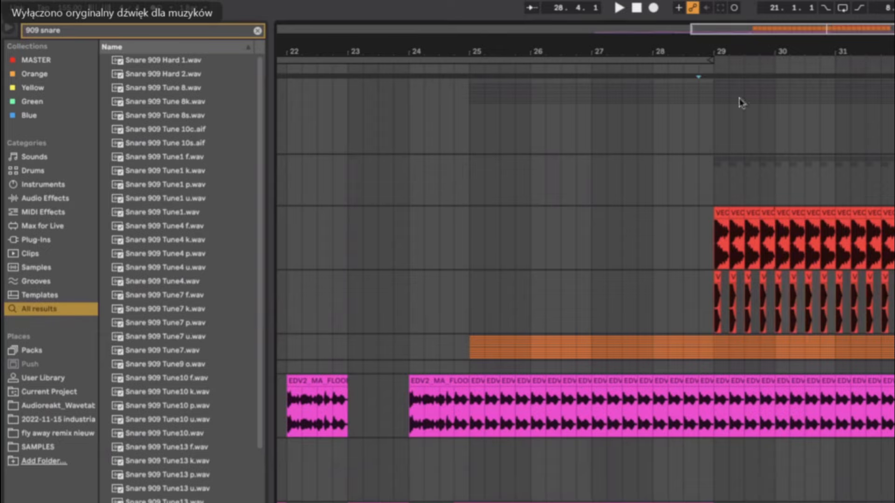
left_click(689, 135)
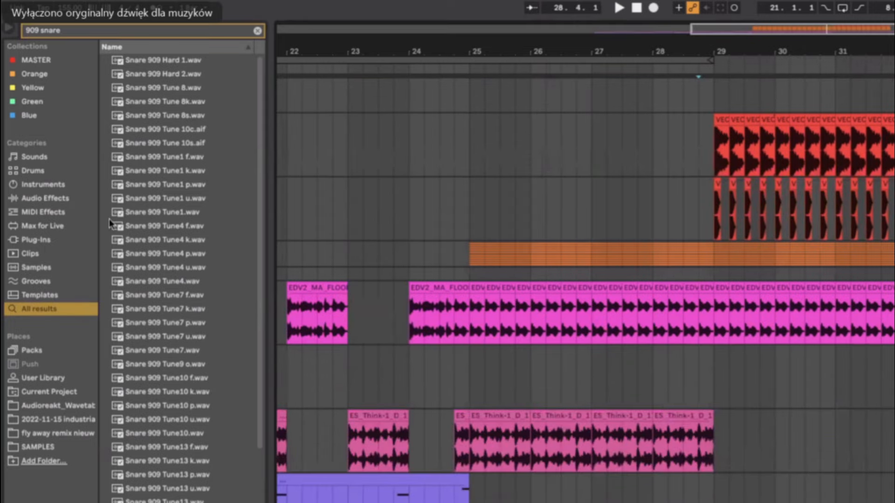
left_click(169, 74)
left_click(166, 91)
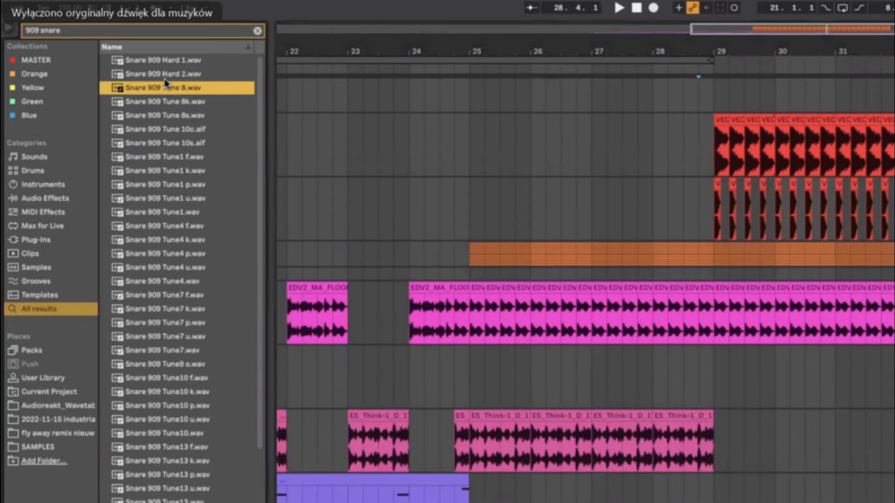
left_click(165, 63)
left_click(167, 74)
left_click(165, 63)
left_click(169, 130)
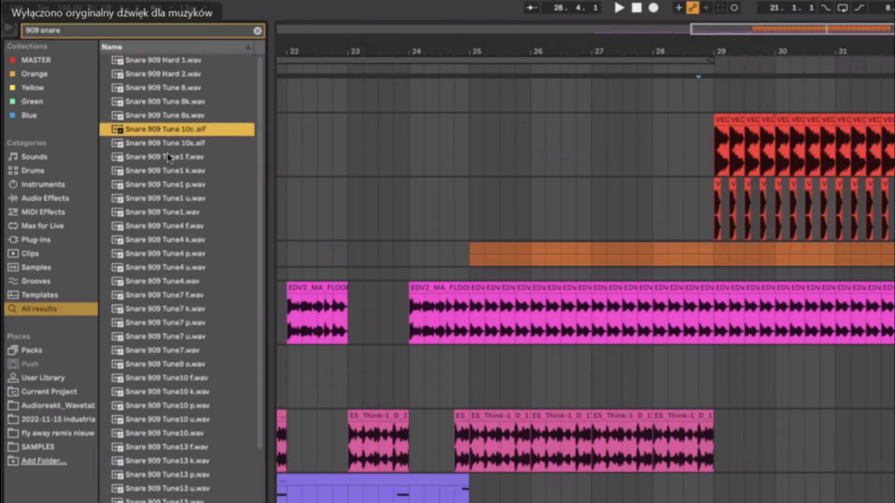
left_click(169, 157)
left_click(168, 240)
scroll(172, 467, "down", 5)
left_click(171, 465)
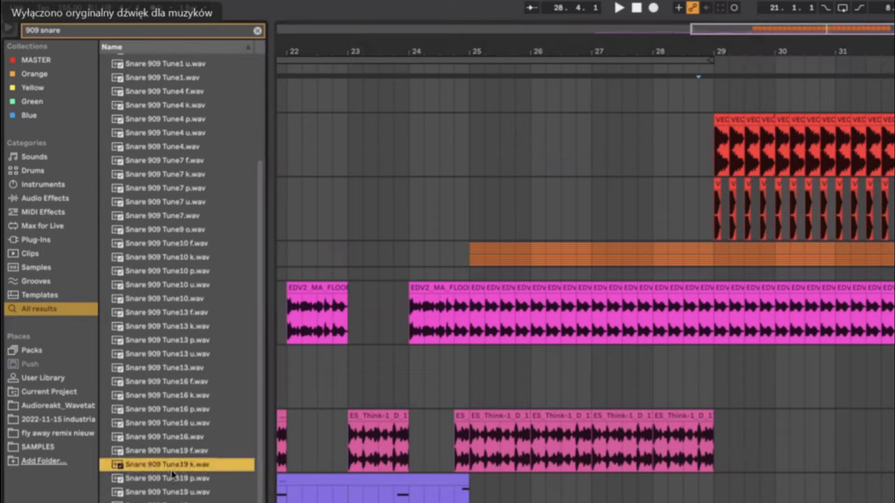
scroll(177, 103, "up", 5)
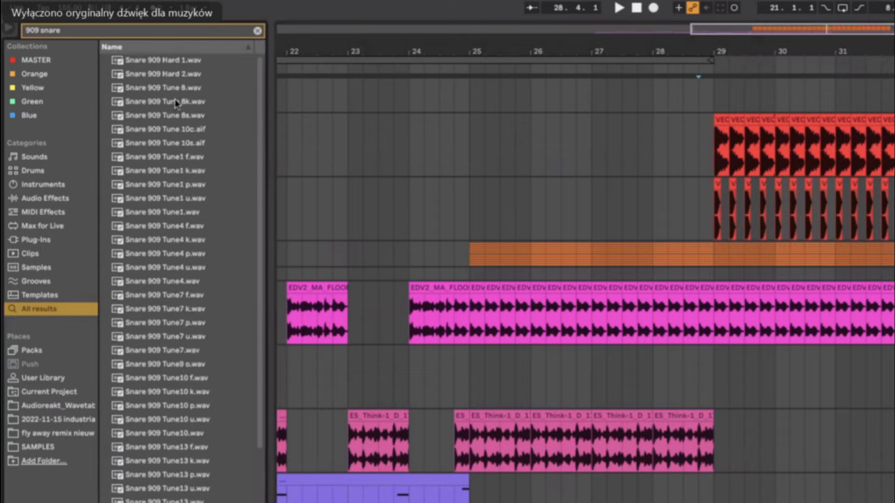
Step: Add Snare 909 Hard 1.wav on a new audio track and move the clip to the start of bar 29
left_click(174, 59)
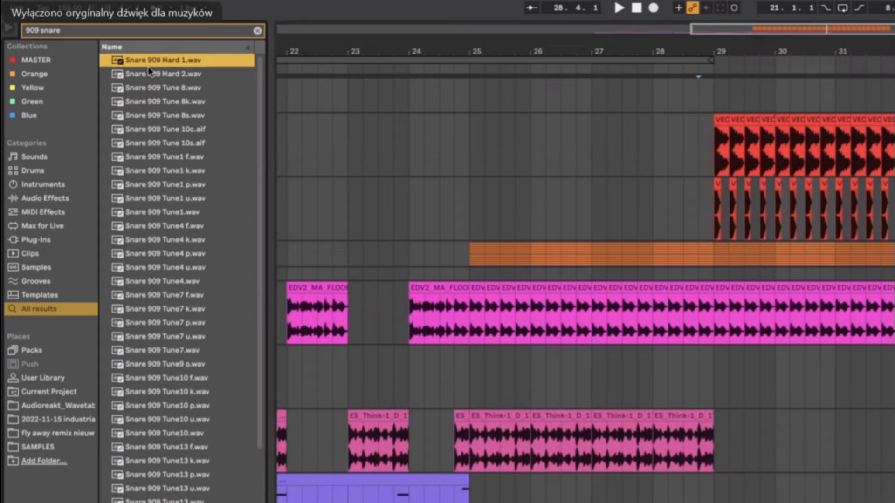
left_click_drag(147, 64, 110, 351)
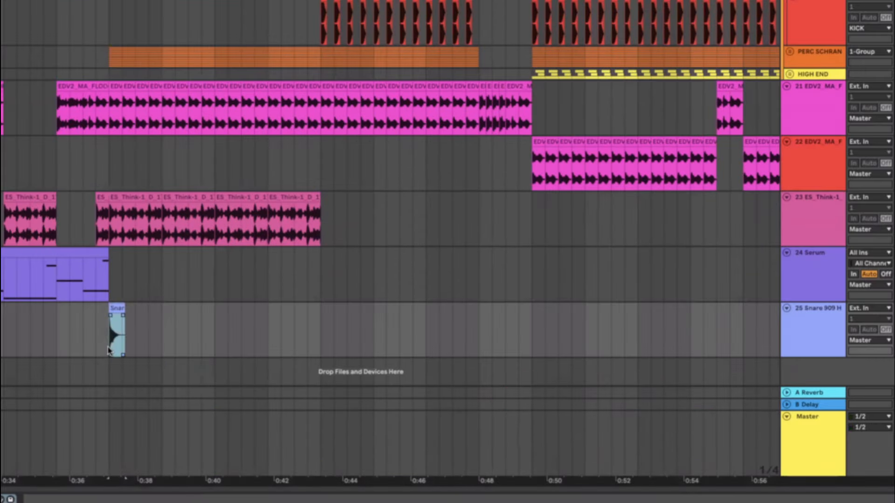
scroll(108, 351, "up", 5)
scroll(110, 347, "down", 5)
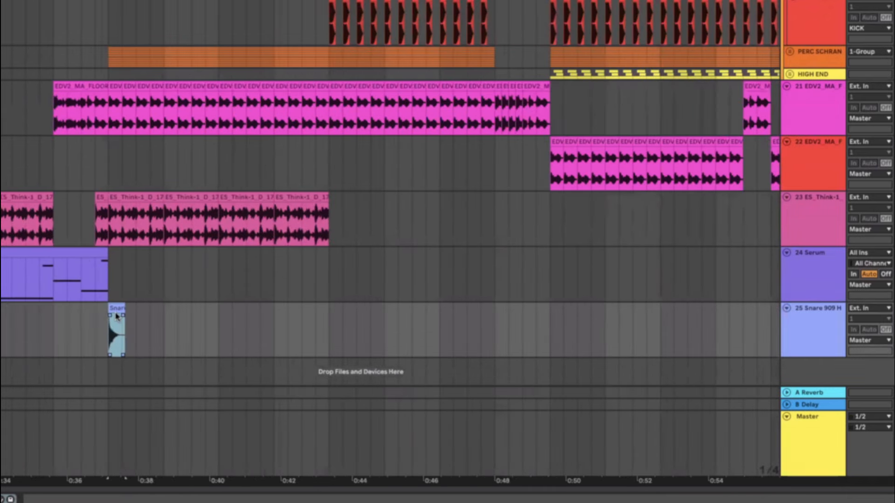
left_click_drag(112, 307, 320, 331)
scroll(304, 334, "up", 5)
Step: Shorten the snare clip to a sixteenth note and duplicate it until it fills bar 29
key("super+d")
key("super+d")
key("super+d")
key("super+d")
key("super+d")
key("super+d")
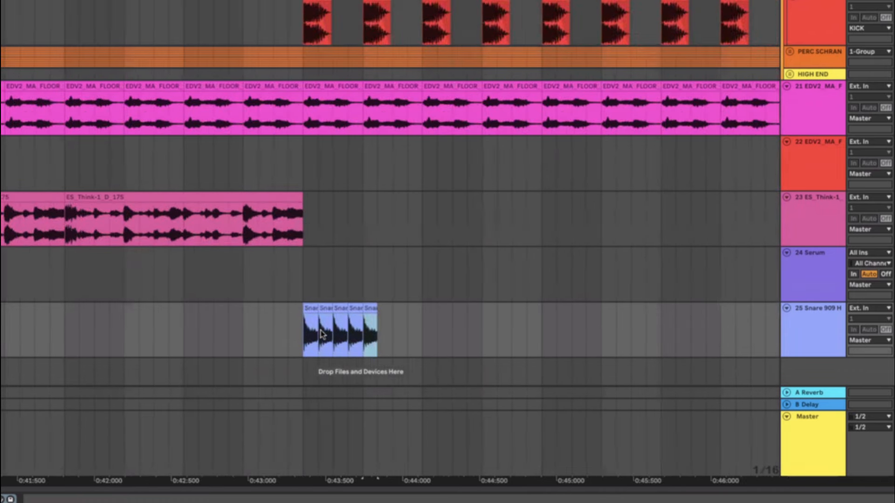
scroll(320, 331, "down", 4)
key("super+d")
key("super+d")
key("super+d")
key("super+d")
key("super+d")
key("super+d")
key("super+d")
key("super+d")
key("super+d")
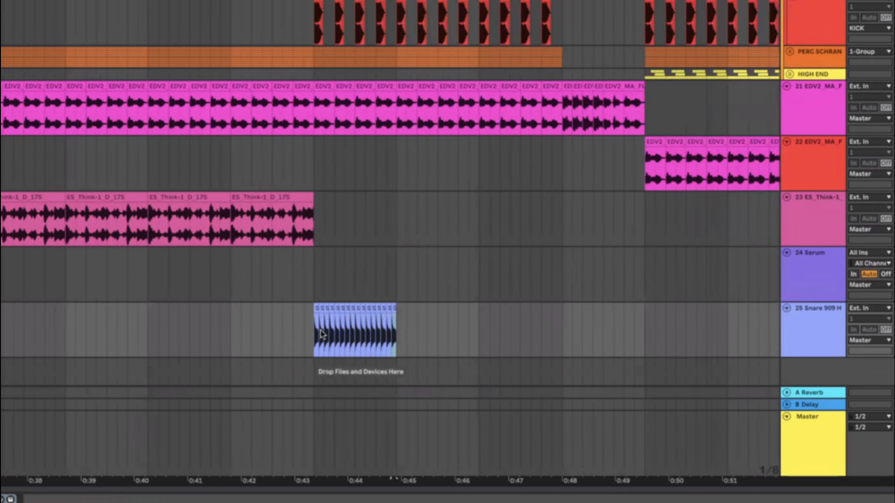
Step: Extend the snare roll by duplicating the full bar across the build-up, and clear the copy in bar 32
key("super+d")
key("super+d")
key("super+d")
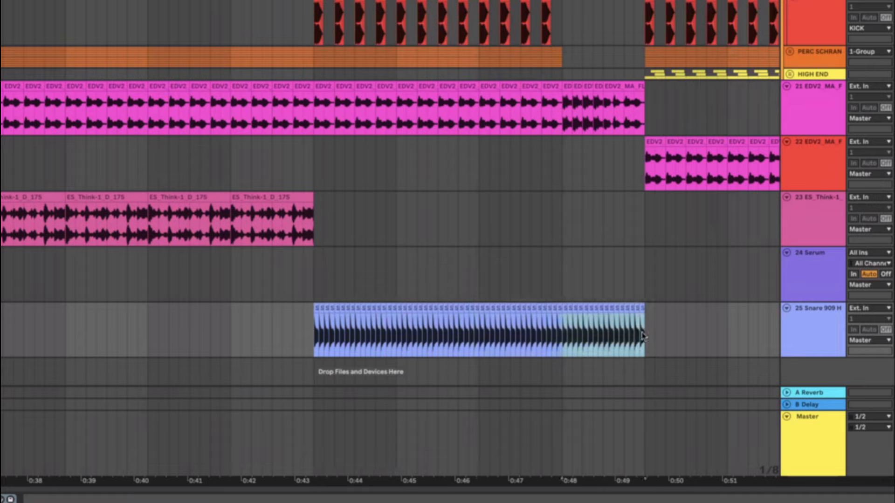
key("Delete")
Step: Check the new snare roll from just before bar 29 and review the surrounding build-up and drop
left_click(312, 333)
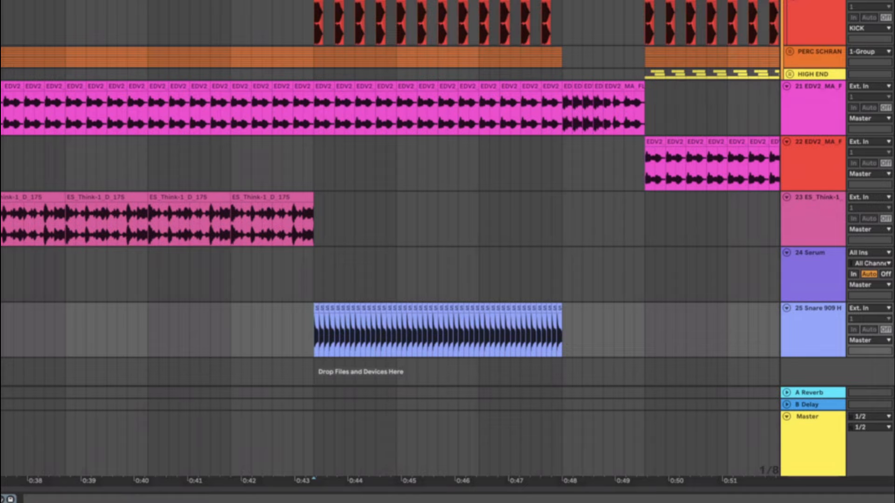
left_click(253, 299)
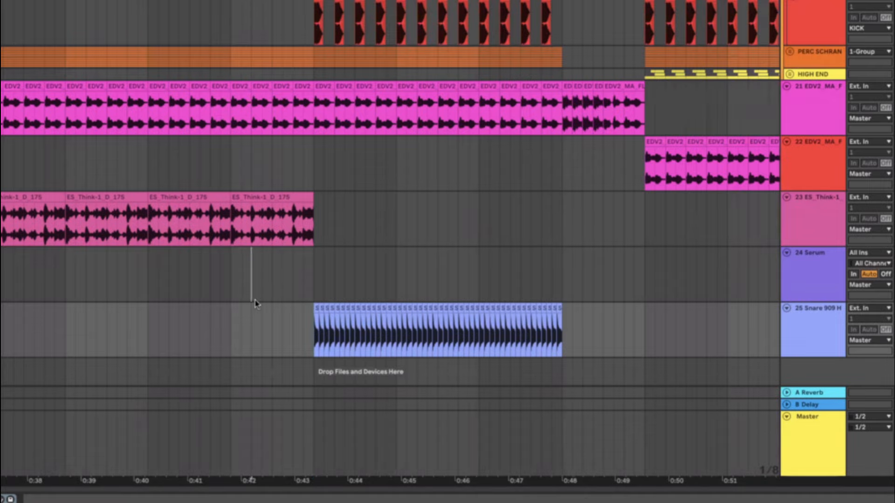
left_click(294, 336)
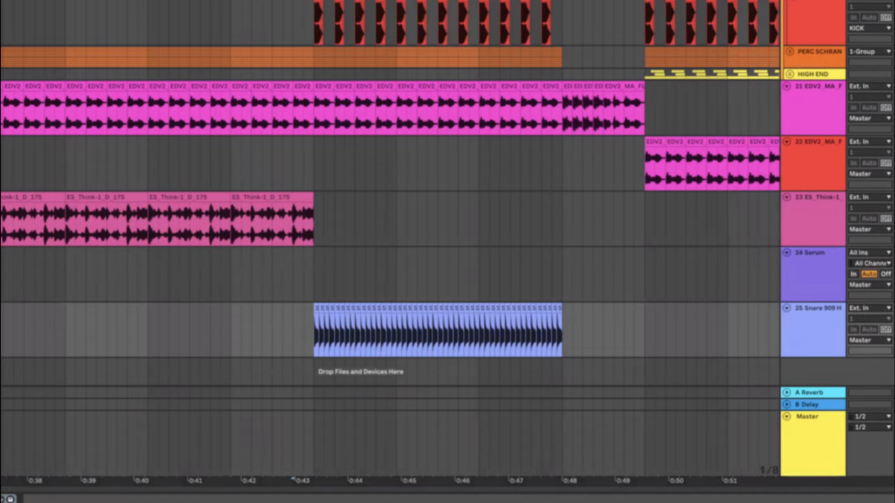
scroll(167, 300, "down", 5)
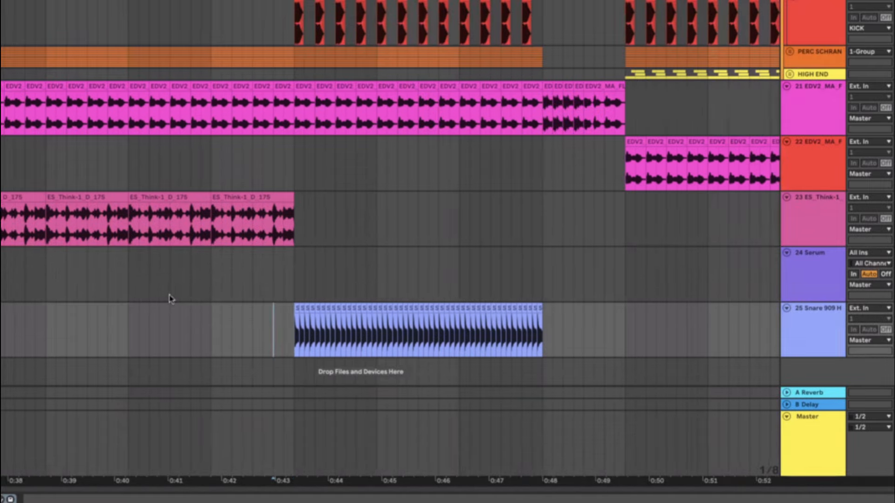
scroll(126, 261, "down", 1)
scroll(180, 256, "left", 5)
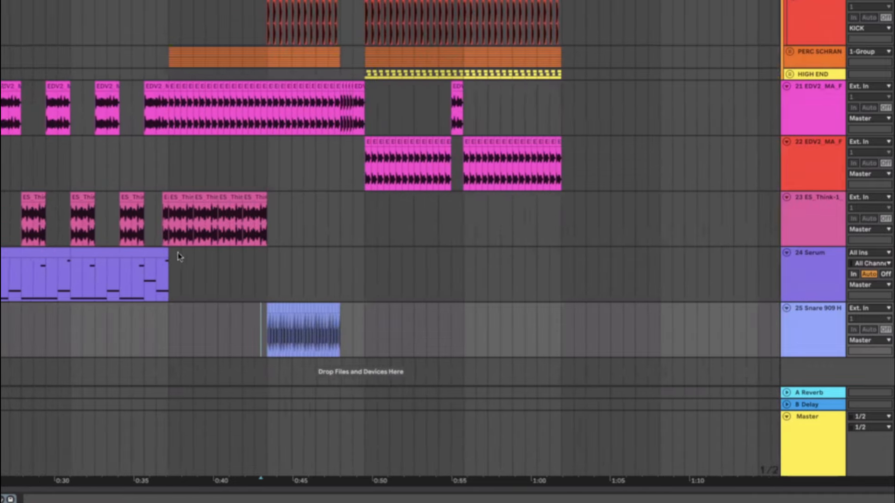
scroll(180, 257, "left", 1)
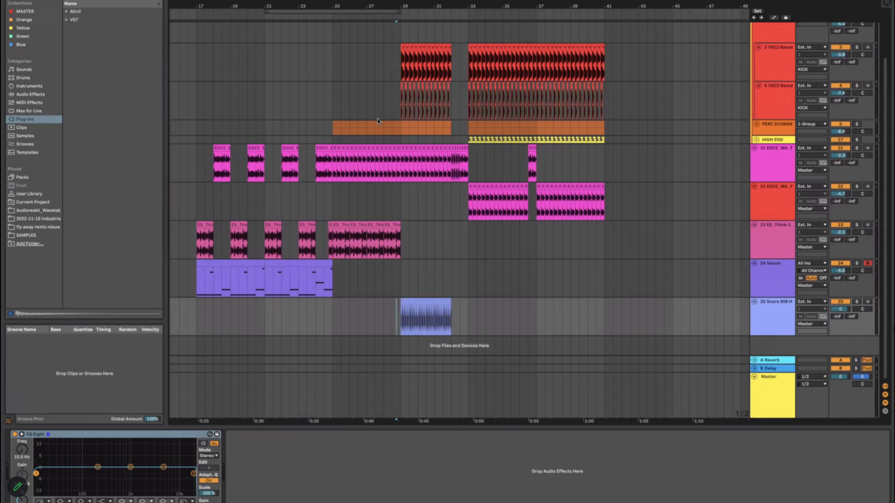
Step: Try copying the first kick beat of bar 29, on both KICK layers, to the start of bar 27
left_click(383, 95)
left_click(400, 39)
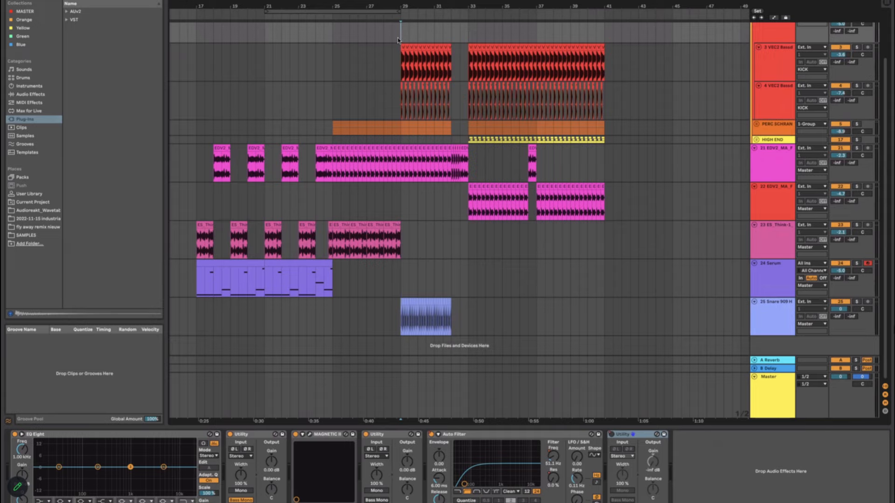
scroll(398, 40, "up", 5)
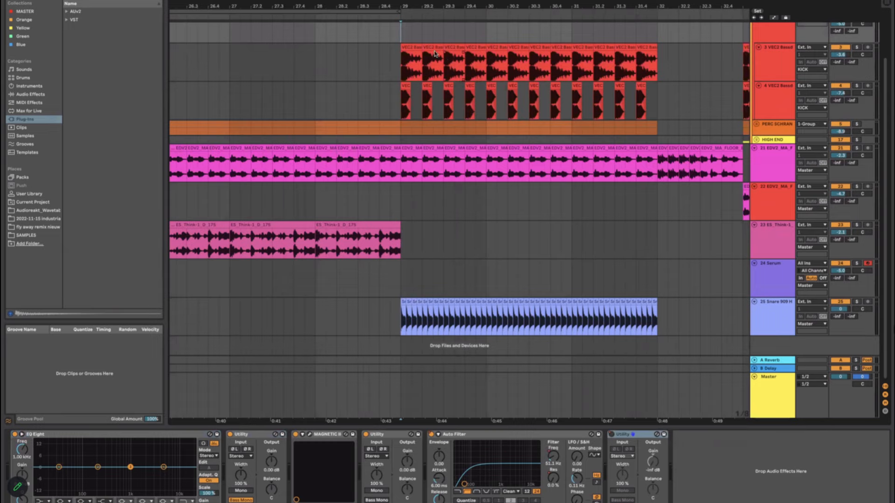
scroll(394, 79, "up", 3)
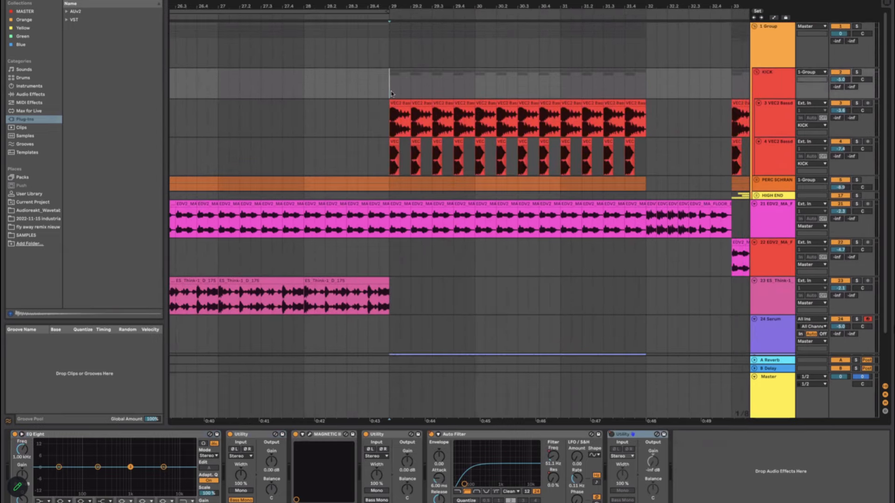
left_click_drag(391, 93, 412, 92)
scroll(384, 90, "left", 3)
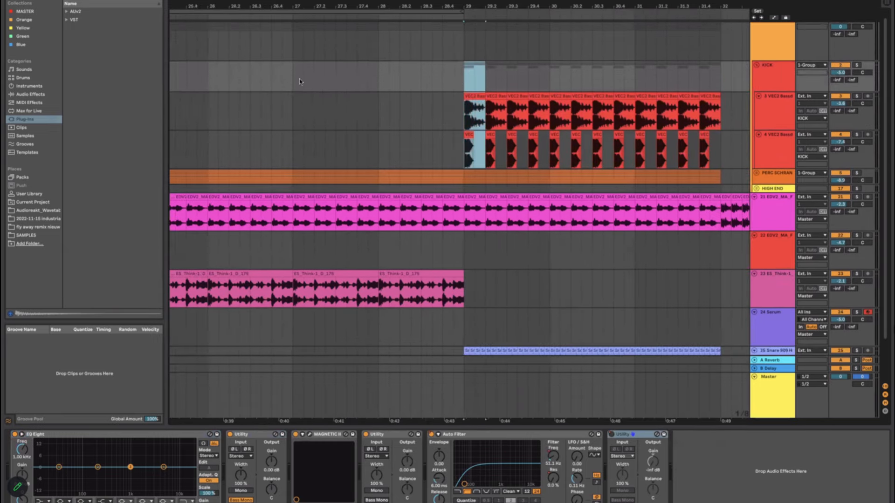
left_click(302, 78)
key("super+v")
scroll(299, 86, "up", 3)
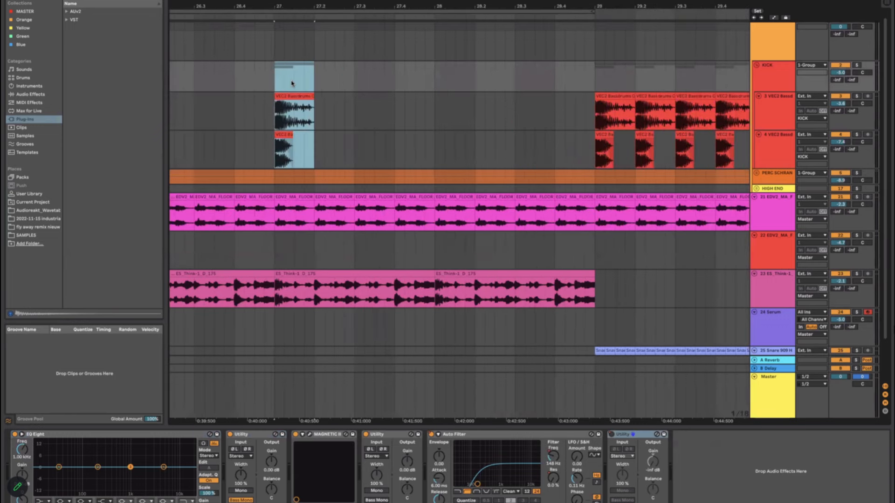
Step: Try a broken kick pattern in bar 27 with extra off-beat kick copies, trimming the tail that runs into bar 28
left_click(334, 79)
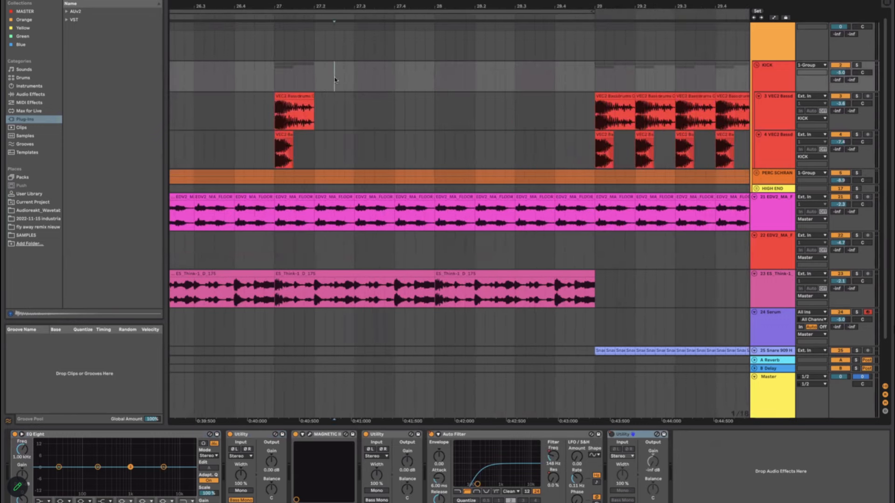
key("super+v")
left_click(354, 82)
key("super+v")
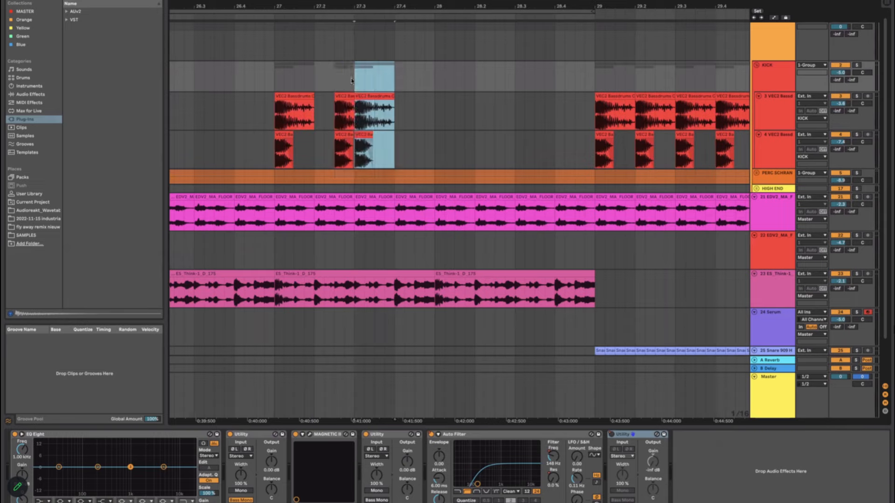
key("super+z")
left_click(375, 79)
key("super+v")
left_click(401, 78)
key("super+v")
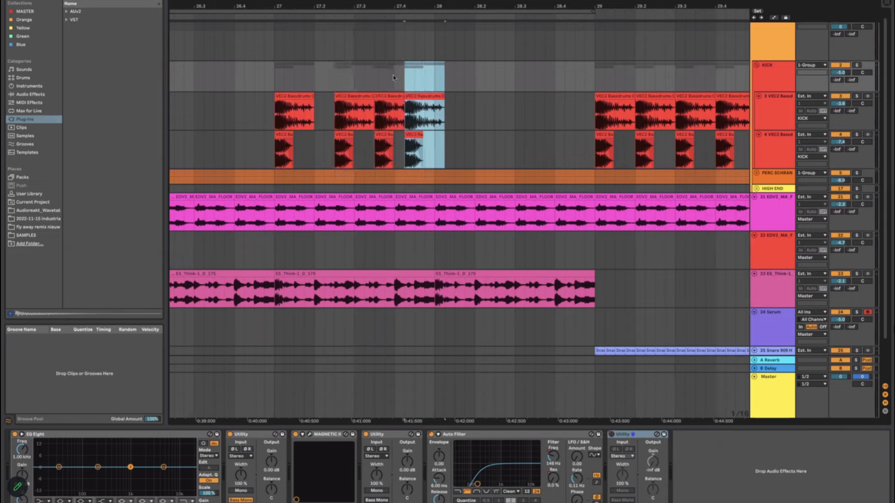
left_click(395, 78)
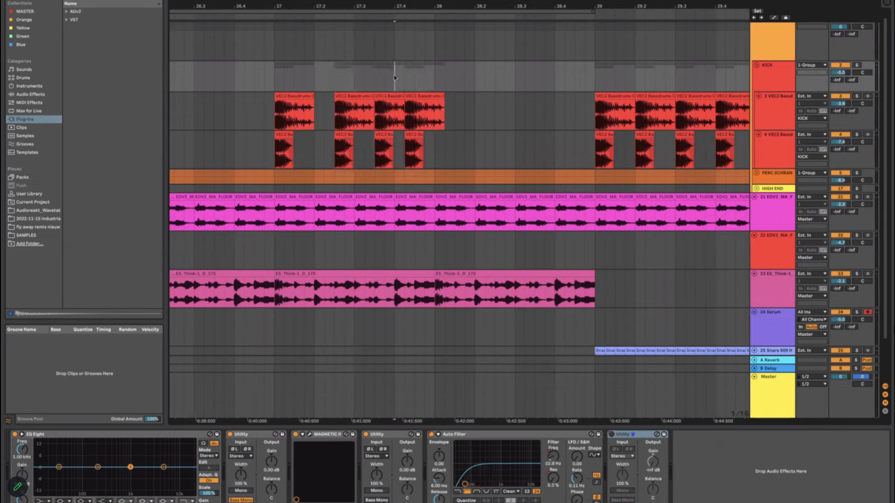
key("super+v")
left_click_drag(437, 83, 453, 82)
key("Delete")
Step: Play the kick pattern from bar 27 and solo the KICK group to hear it alone
left_click(278, 83)
key("space")
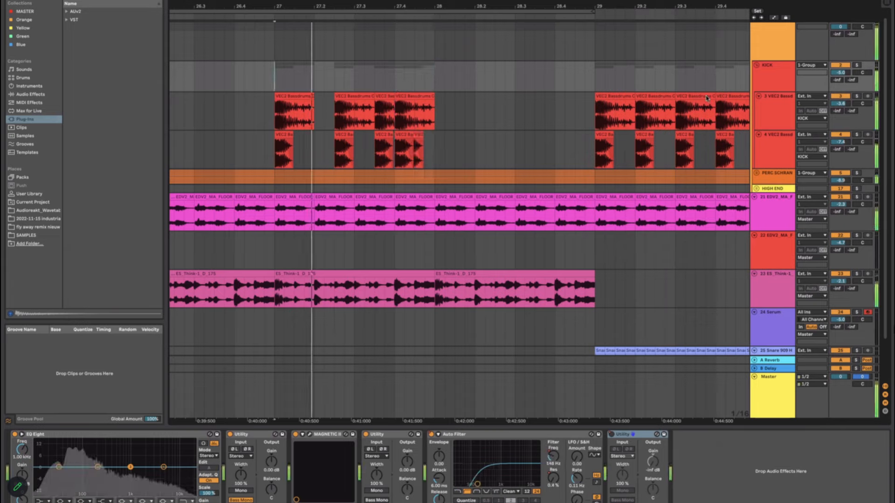
left_click(856, 65)
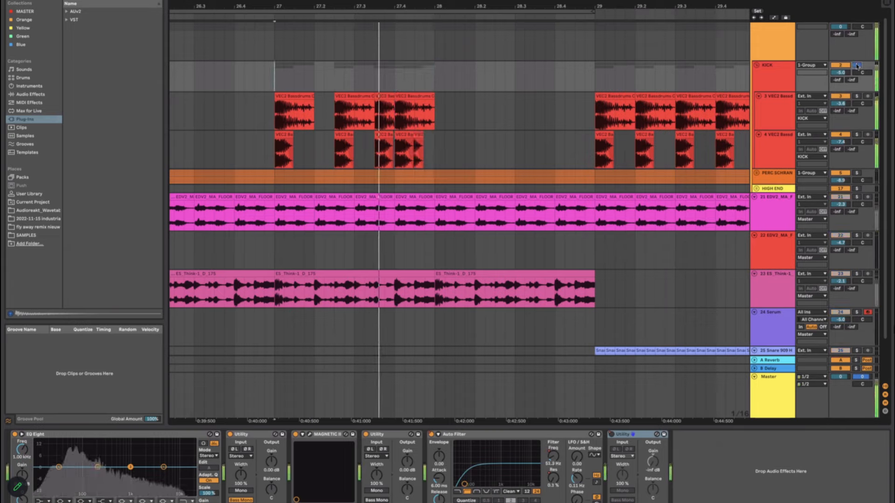
Step: Stop playback, delete all the kicks added in bar 27 and unsolo the KICK group
left_click(418, 135)
key("space")
key("Delete")
mouse_move(444, 153)
left_mouse_down()
mouse_move(254, 86)
mouse_move(268, 84)
left_mouse_up()
key("Delete")
scroll(271, 85, "down", 5)
left_click(280, 84)
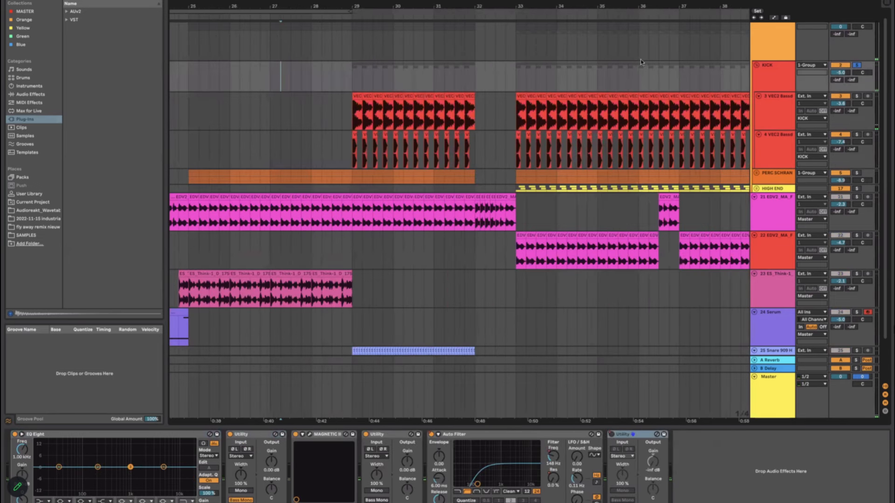
left_click(857, 66)
scroll(486, 191, "down", 3)
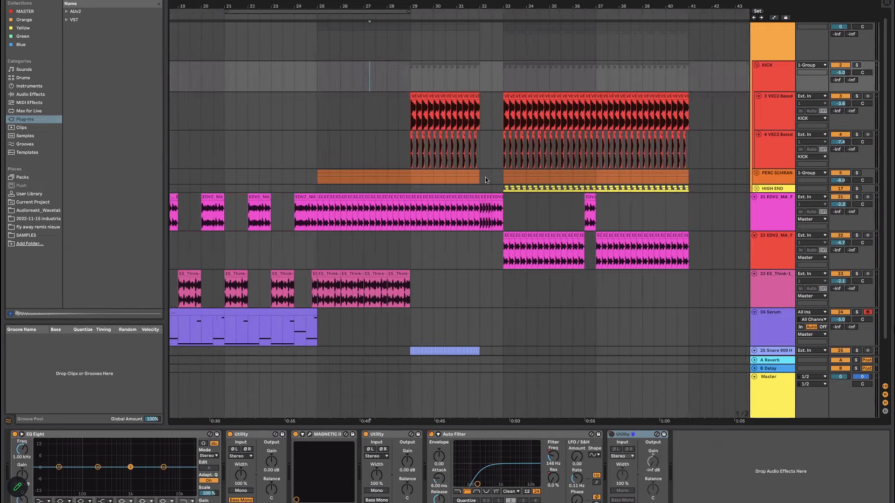
scroll(499, 121, "down", 1)
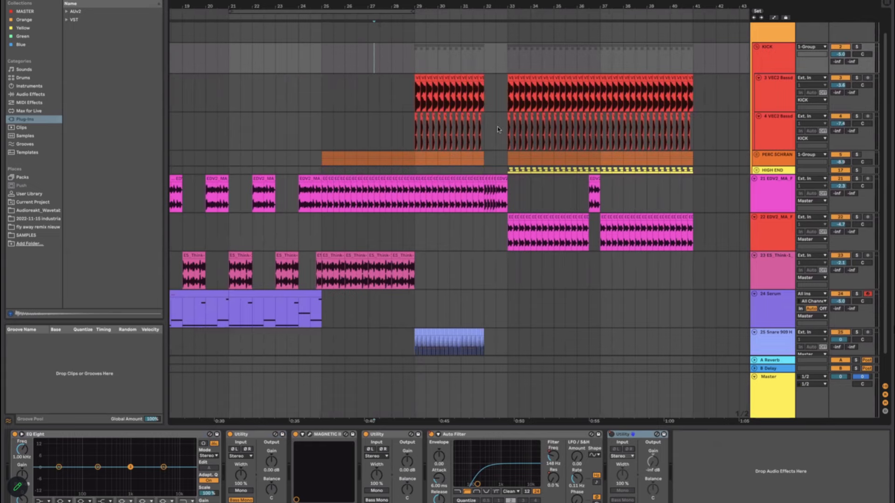
scroll(500, 130, "down", 1)
scroll(447, 228, "down", 2)
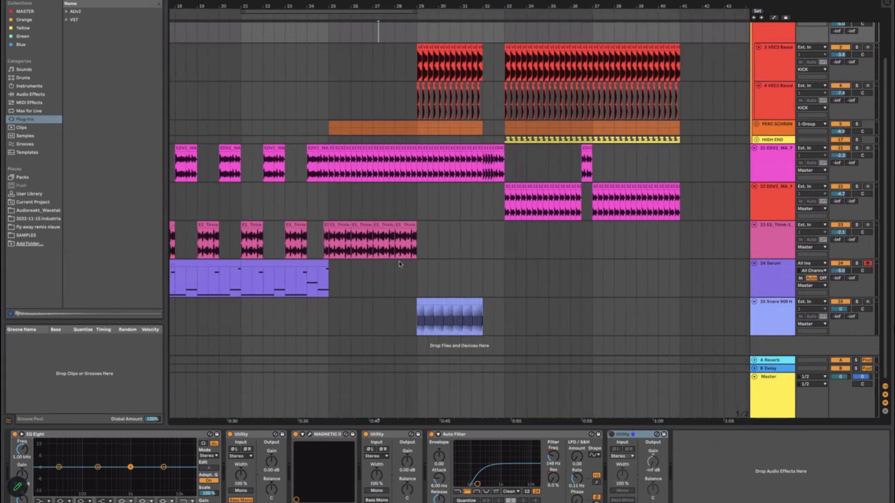
scroll(438, 268, "left", 1)
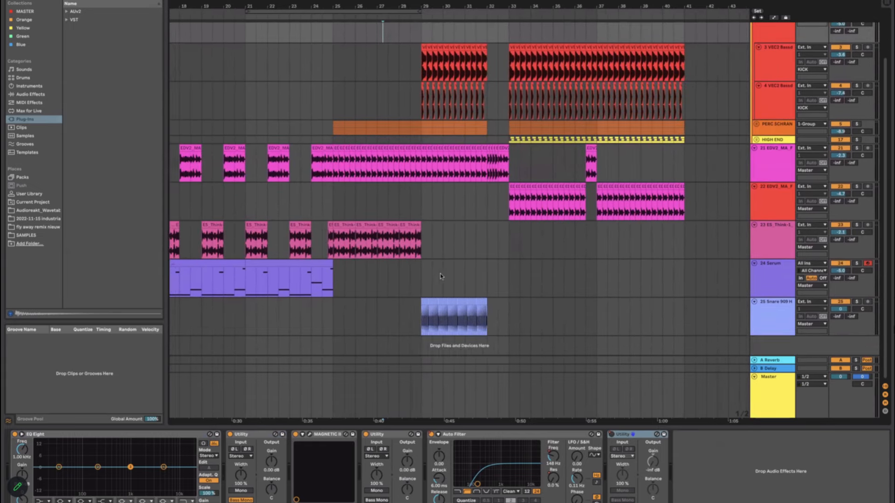
scroll(413, 206, "left", 1)
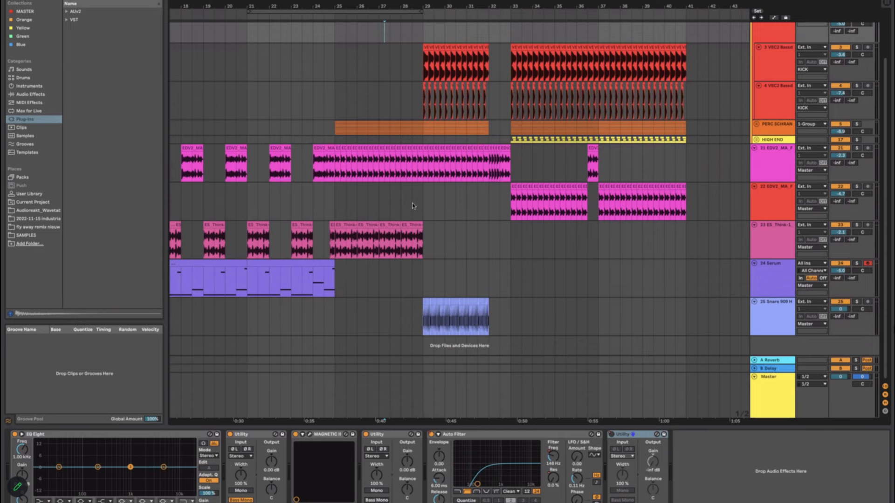
Step: Examine the build-up between bars 17 and 33 across the kick, break, Serum and snare tracks, and open the SAMPLES folder
scroll(412, 206, "up", 3)
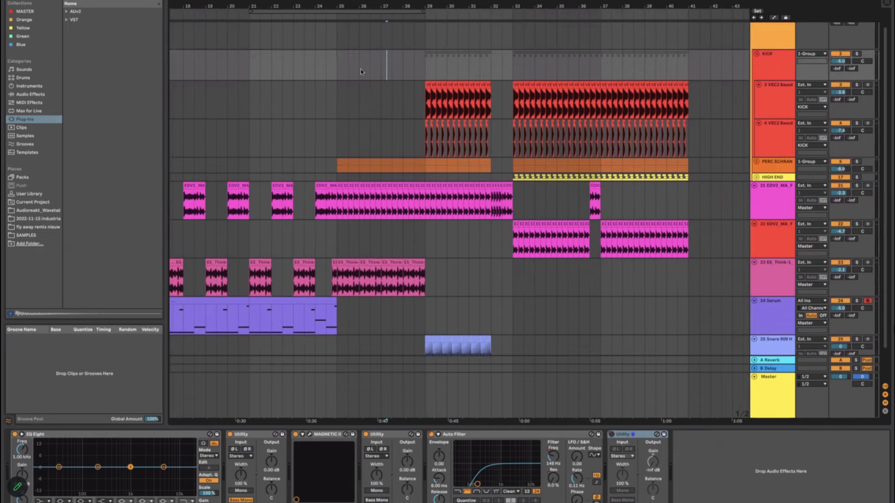
scroll(376, 75, "left", 2)
left_click(363, 77)
scroll(363, 79, "up", 1)
scroll(363, 79, "left", 1)
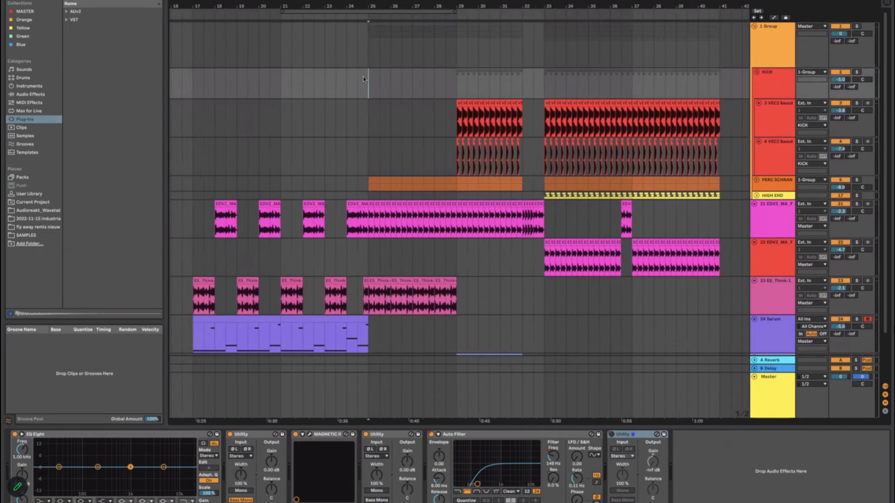
scroll(370, 140, "right", 1)
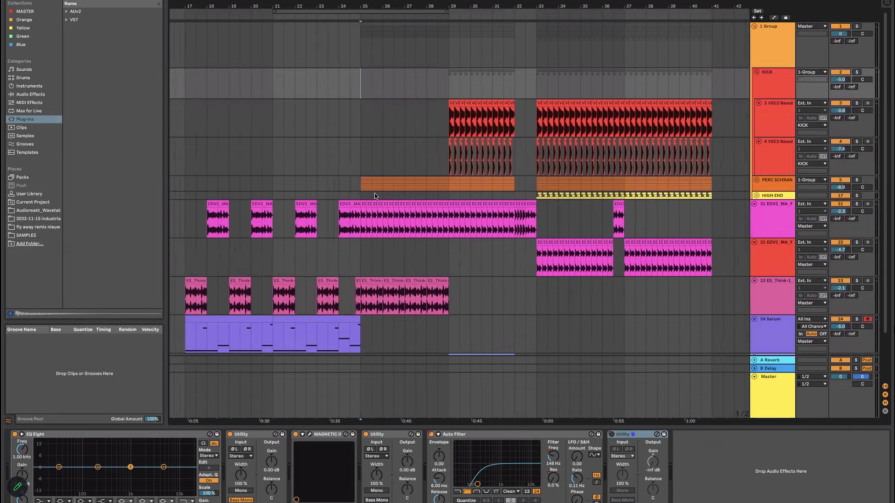
scroll(376, 196, "down", 4)
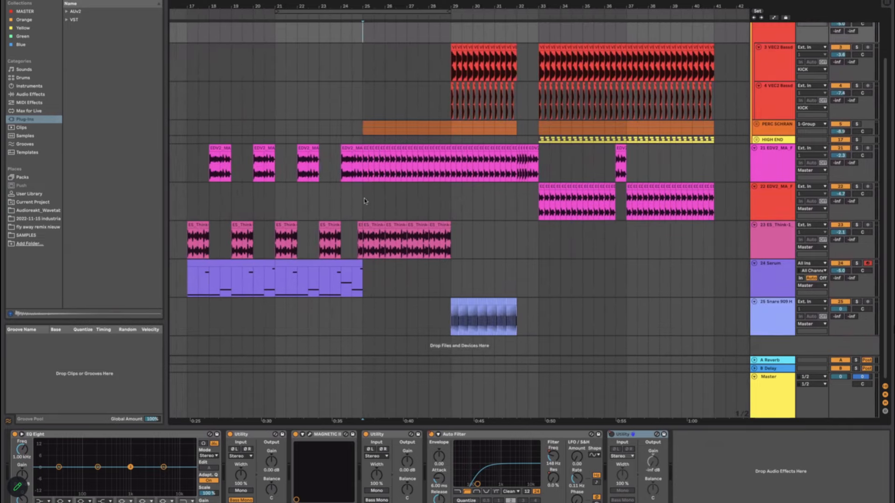
scroll(365, 197, "up", 1)
scroll(365, 197, "right", 1)
scroll(364, 200, "down", 1)
scroll(364, 201, "left", 1)
left_click(365, 200)
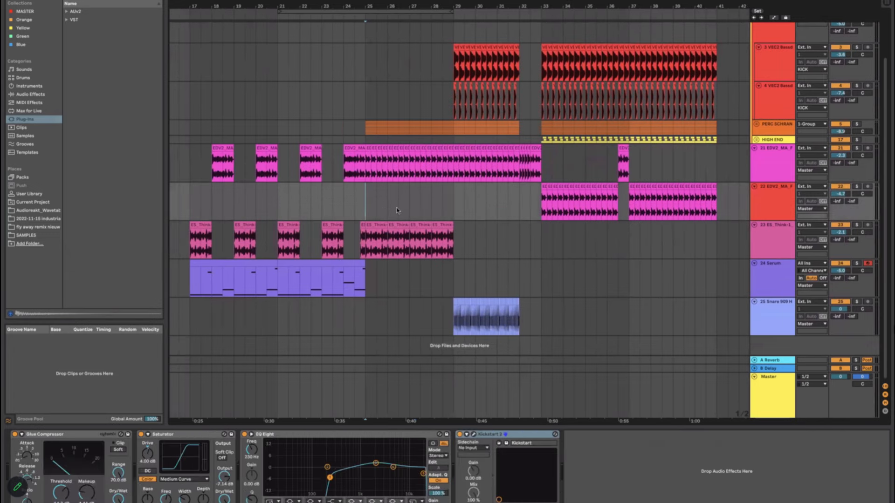
scroll(476, 250, "right", 1)
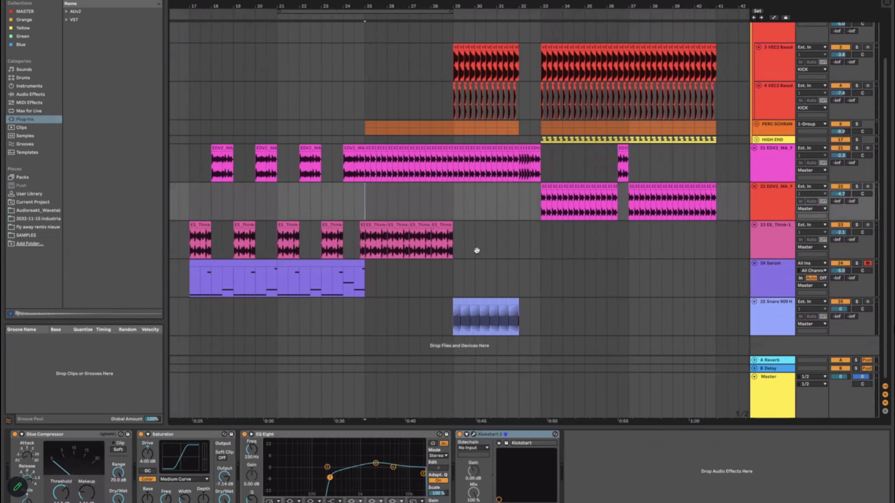
left_click(450, 208)
left_click(407, 209)
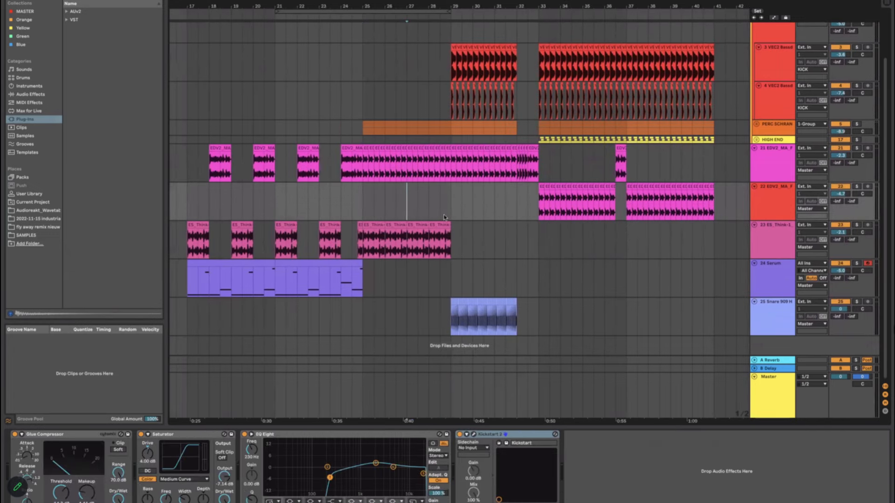
left_click(440, 209)
left_click(431, 210)
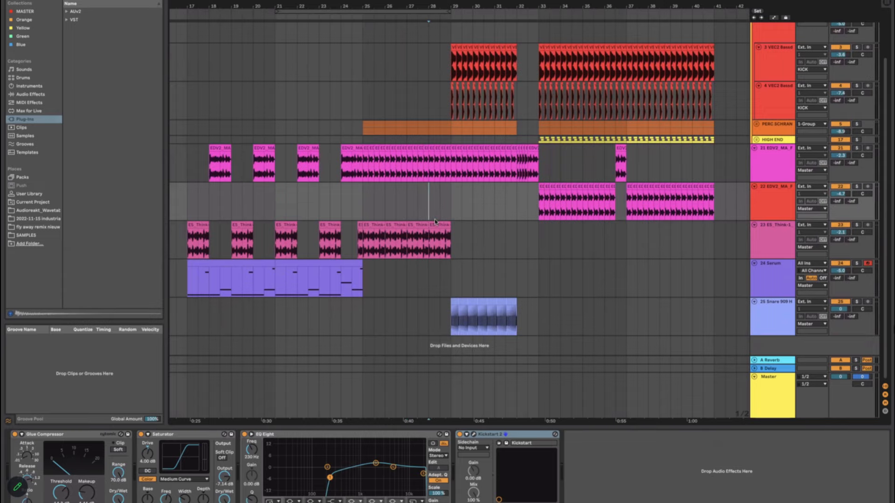
left_click(438, 316)
left_click(448, 316)
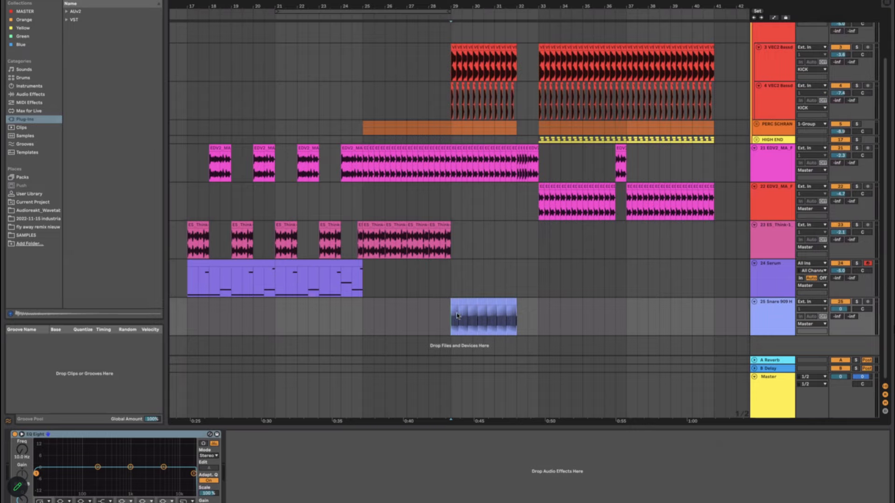
left_click(386, 247)
left_click(397, 140)
left_click(440, 103)
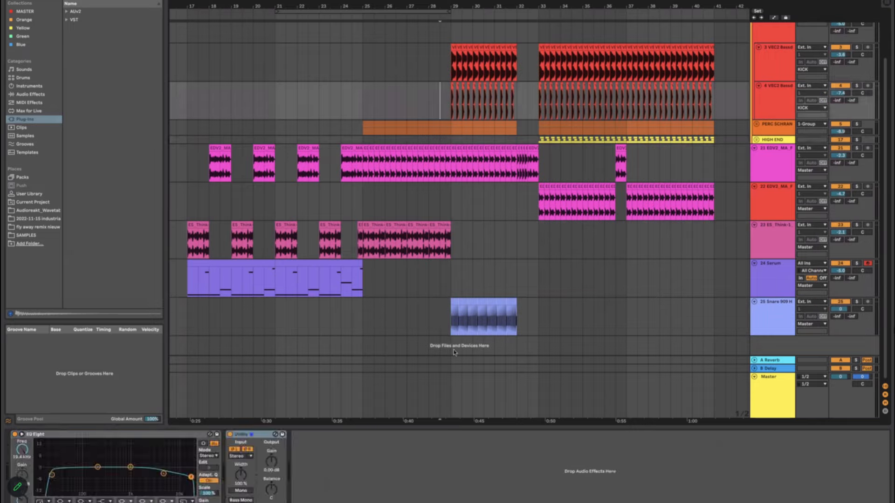
left_click(455, 328)
left_click(38, 236)
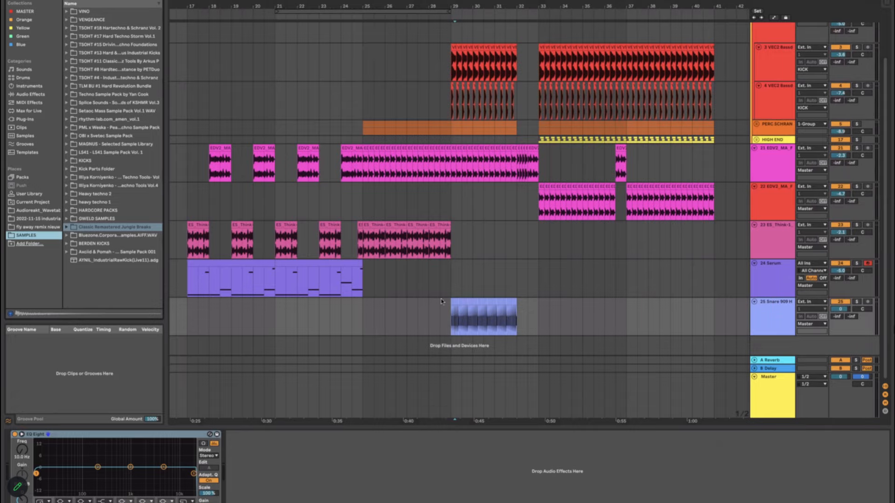
Step: Solo and play the 909 snare roll in bars 29 to 32, and high-pass it at about 94 Hz with EQ Eight
scroll(442, 301, "left", 5)
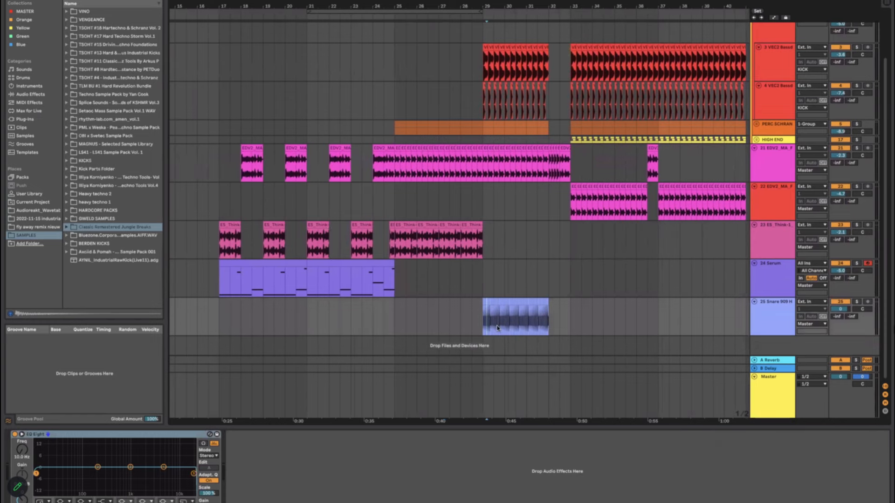
left_click(482, 321)
scroll(482, 322, "up", 6)
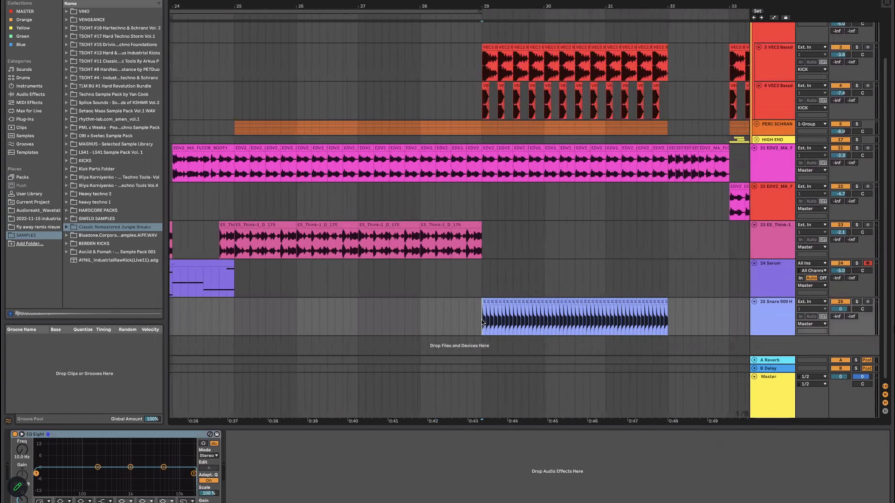
scroll(483, 321, "down", 2)
left_click_drag(483, 322, 606, 323)
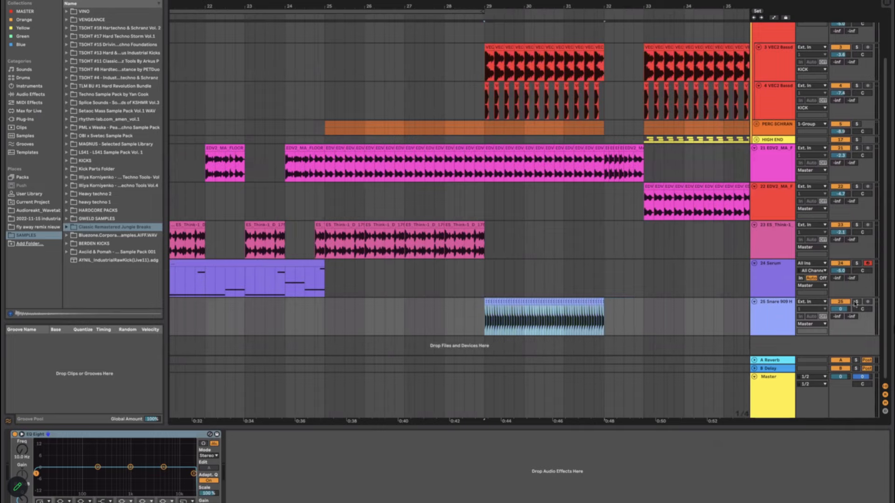
left_click(855, 303)
key("space")
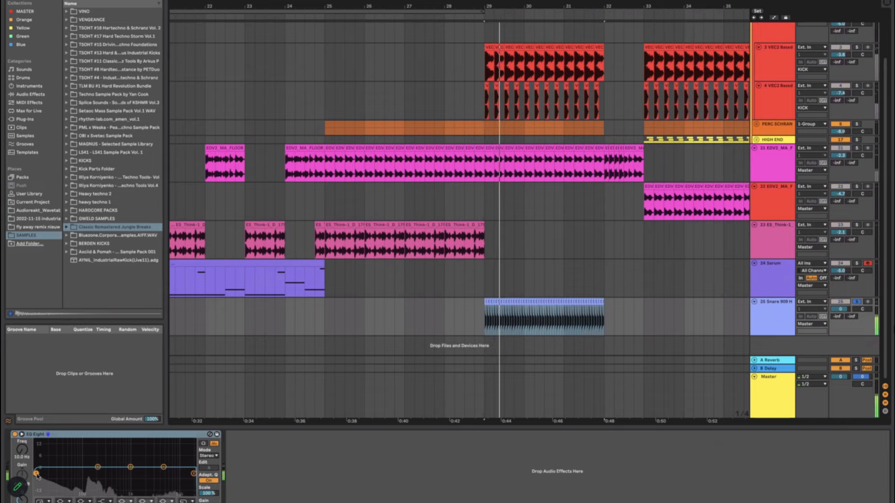
left_click_drag(37, 475, 82, 472)
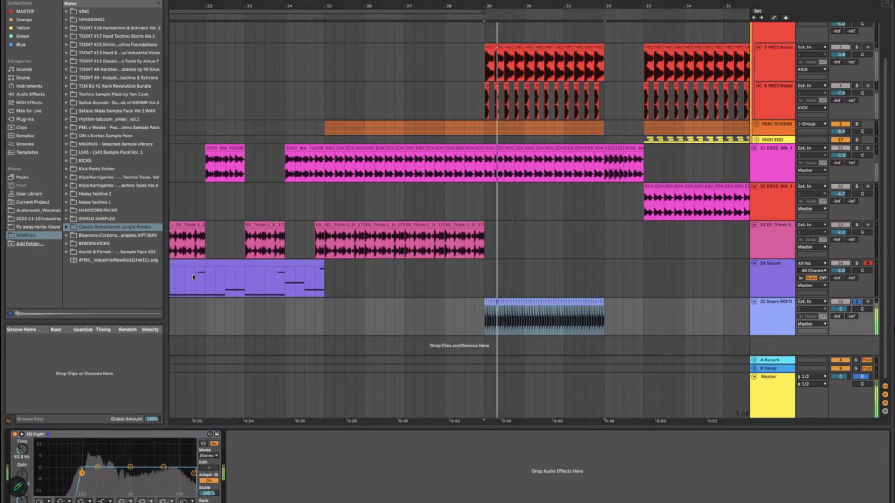
Step: Stop playback, search the browser for "stand" and add StandardCLIP after EQ Eight on the snare track
key("space")
key("super+f")
type("stand")
left_click(105, 62)
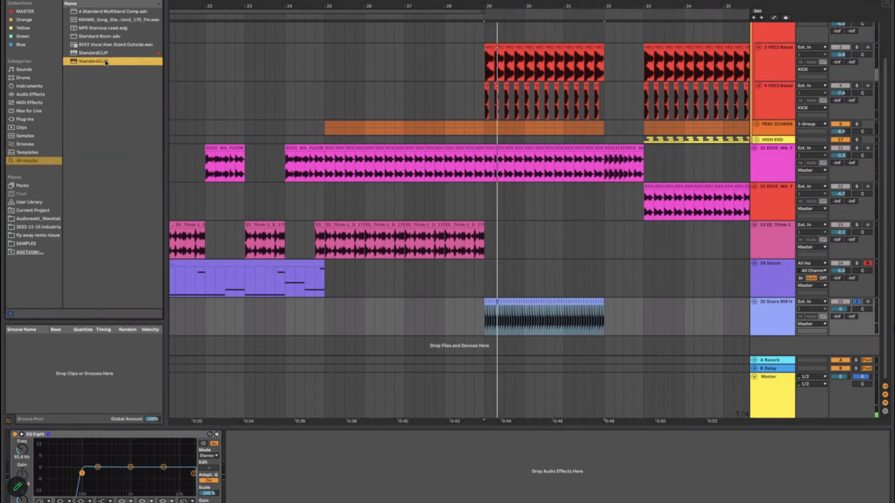
left_click(104, 52)
left_click_drag(105, 53, 262, 446)
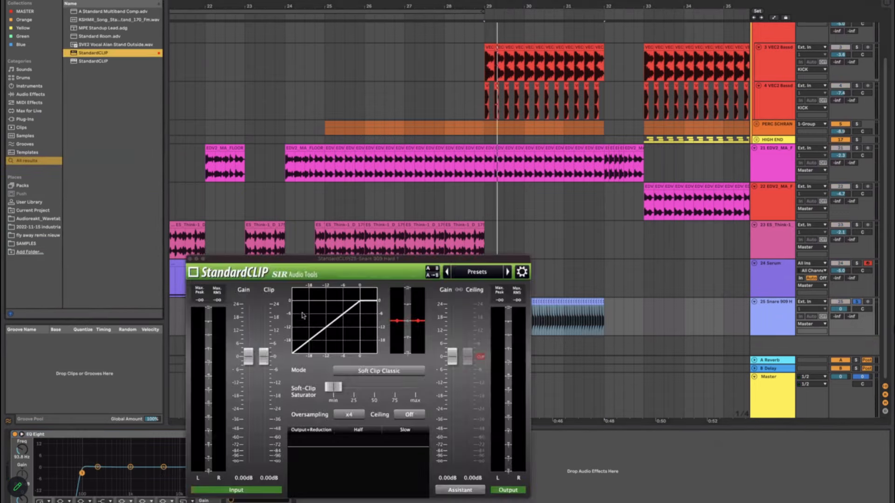
Step: Lower StandardCLIP's clip level to -16 dB while the snare roll plays, stop playback and close the plug-in window
left_click_drag(263, 362, 264, 380)
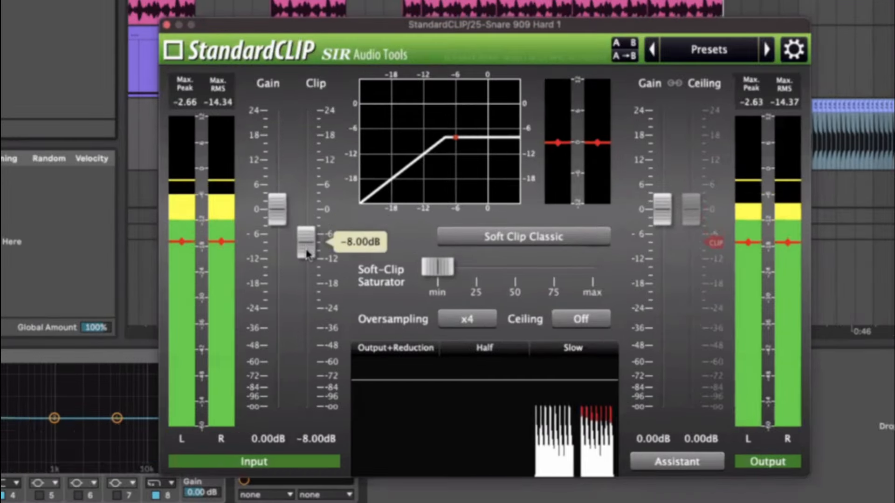
left_click_drag(306, 254, 307, 280)
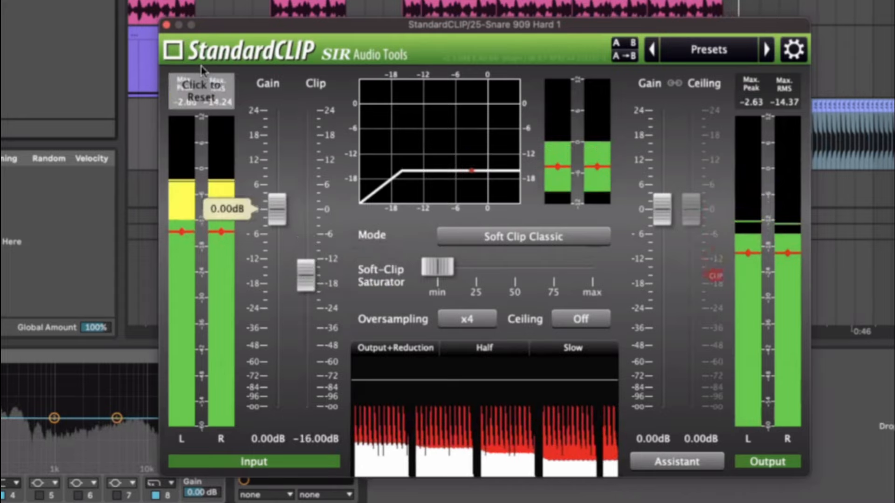
key("space")
left_click(167, 25)
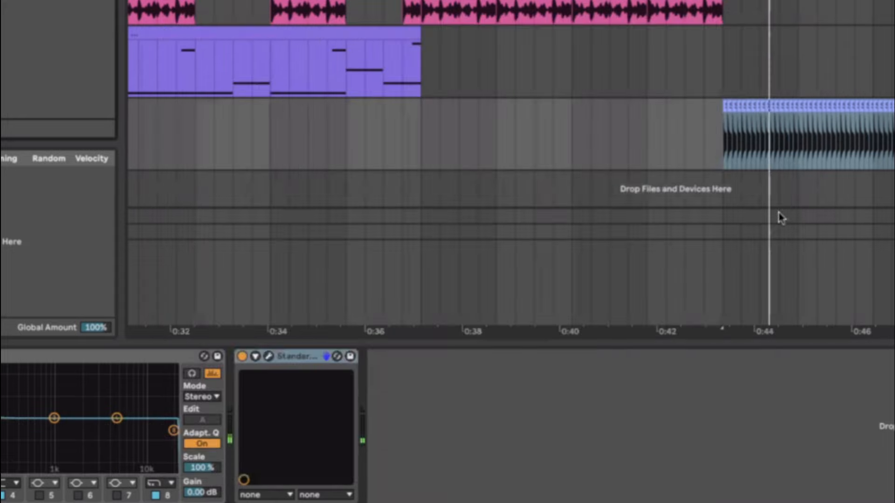
Step: Add a Utility after StandardCLIP and automate its Gain to rise across the snare roll, reaching 0 dB at bar 32
key("space")
key("space")
key("Return")
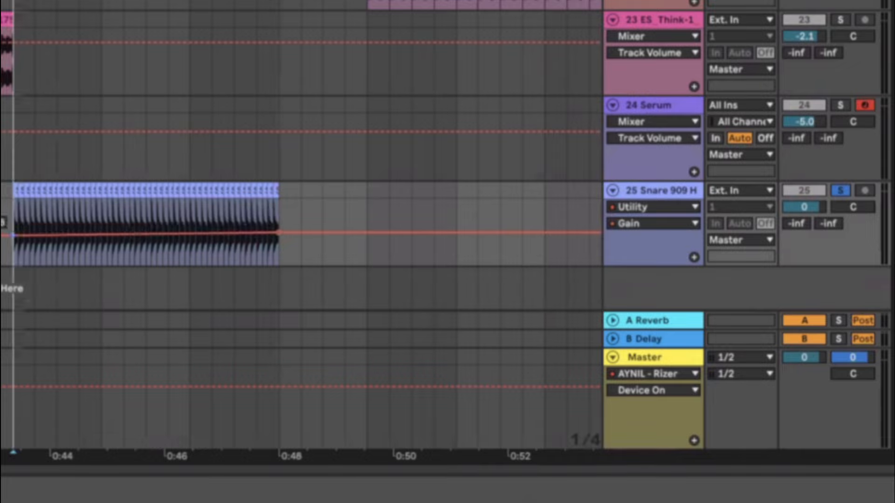
left_click_drag(13, 236, 13, 255)
Step: Play the snare roll with its gain ramp and unsolo the track to hear it in the full mix
key("space")
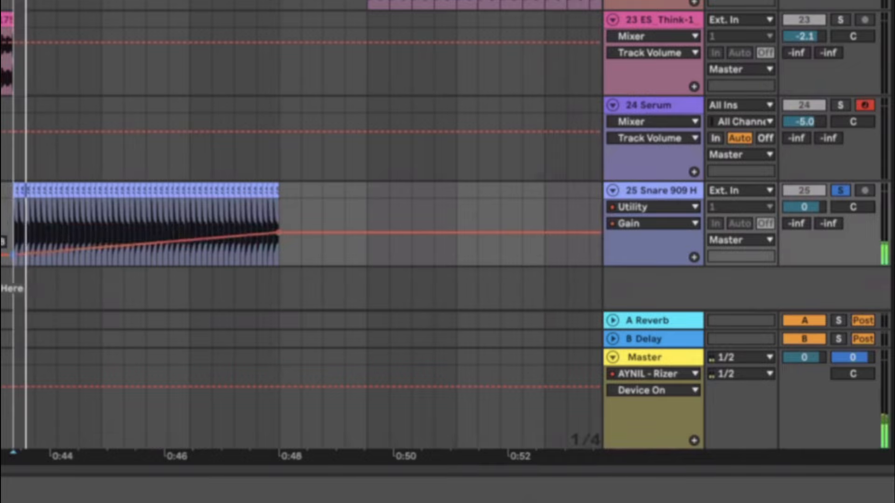
key("space")
left_click(839, 203)
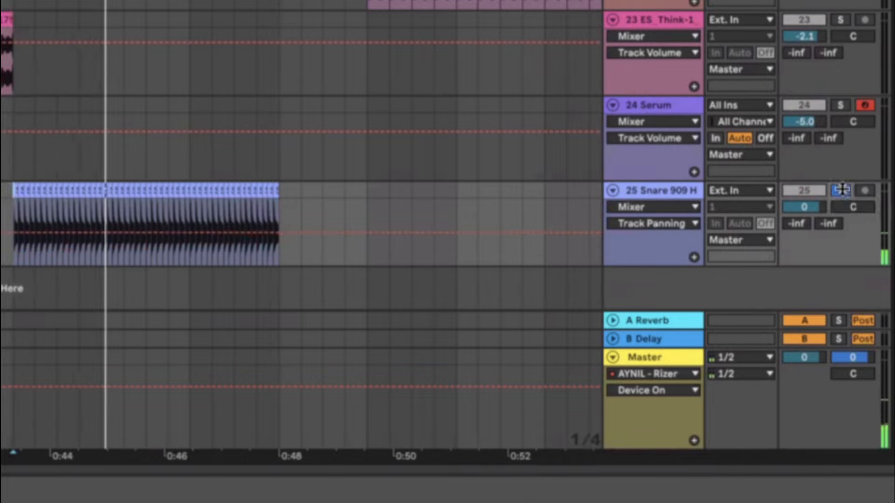
left_click(841, 190)
key("space")
Step: Set StandardCLIP's clip level on the snare track to -13.4 dB, close its window and hide the automation
left_click(13, 217)
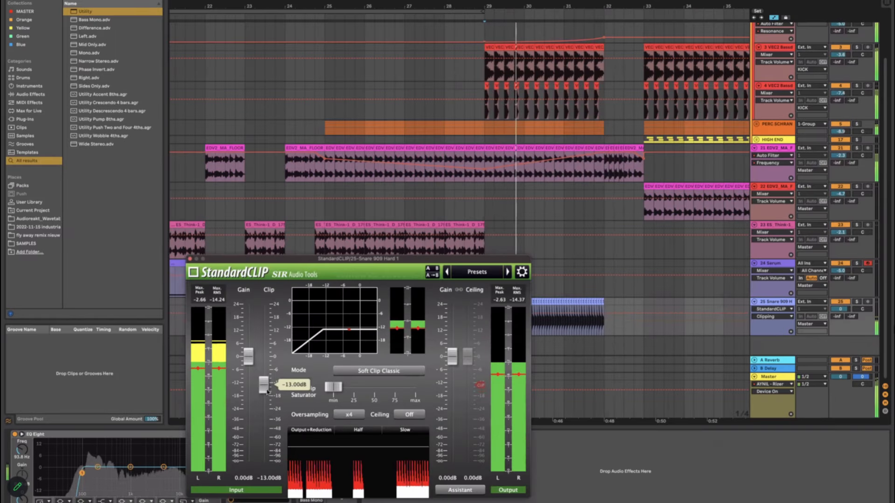
left_click_drag(267, 391, 267, 392)
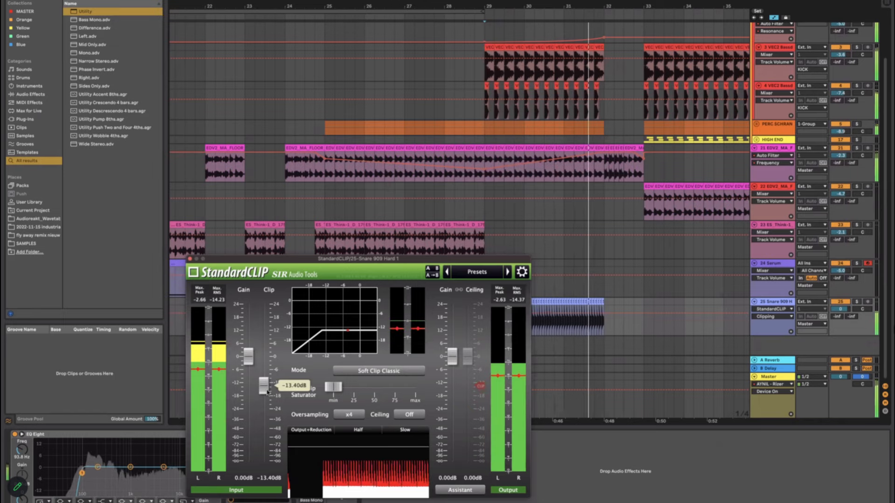
left_click(190, 258)
left_click(774, 18)
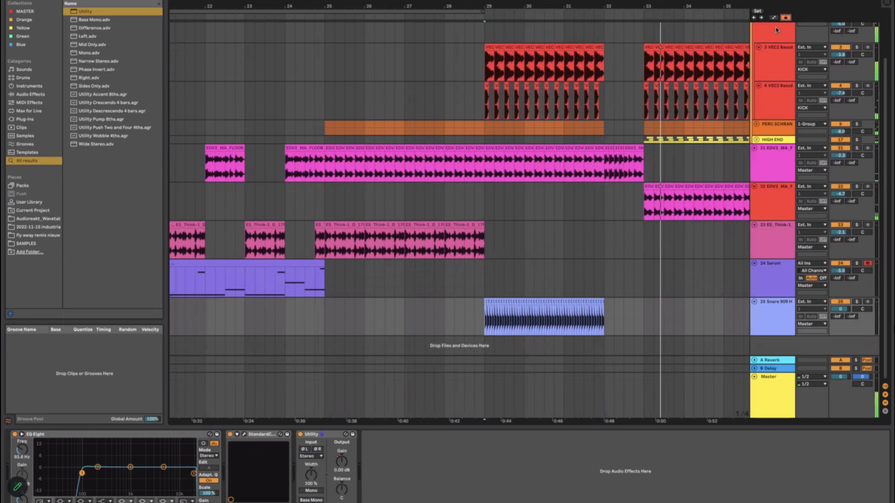
Step: Solo the snare track, fade out the tail of every hit in the roll and play the result
scroll(485, 311, "up", 10)
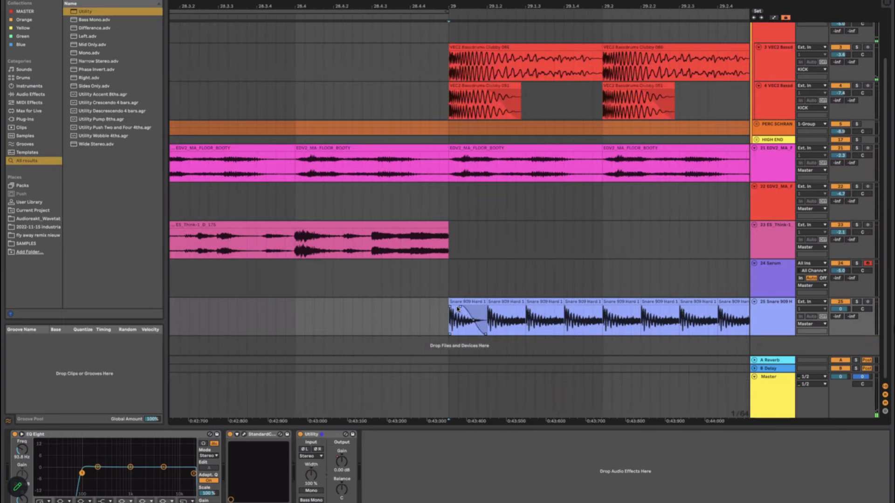
left_click(857, 302)
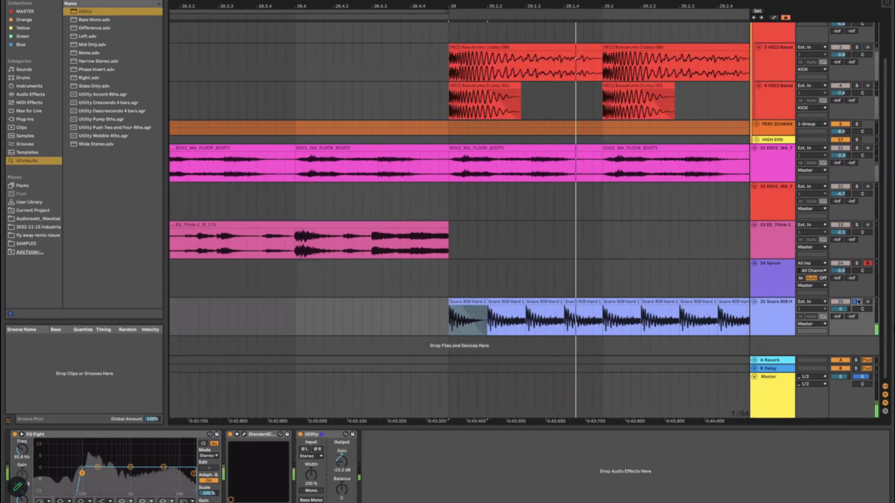
scroll(492, 301, "down", 8)
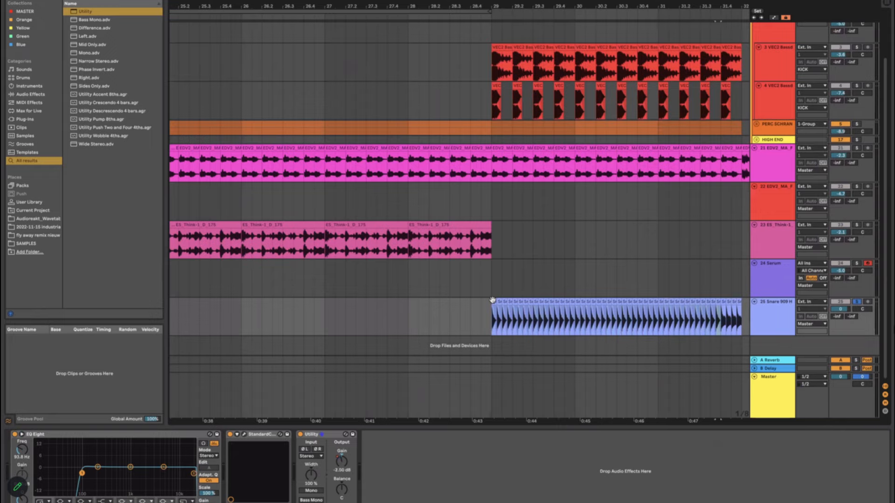
key("space")
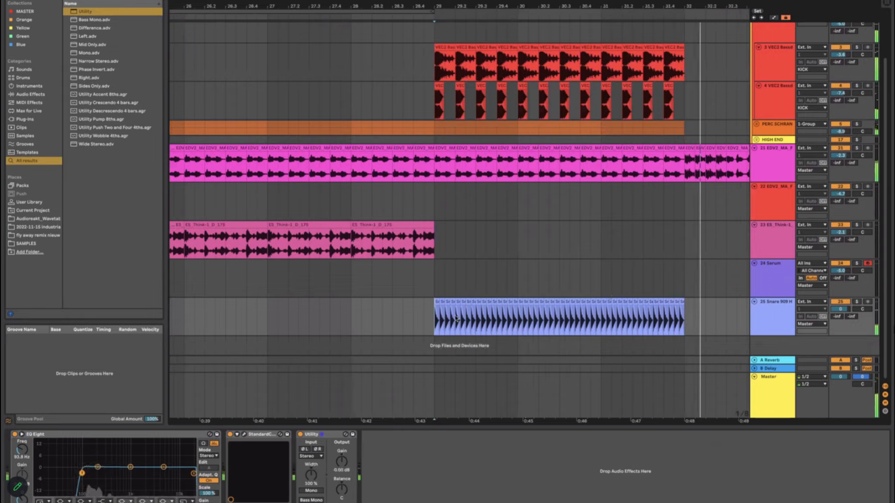
Step: Consolidate the snare roll from bar 29 to bar 32 into one clip and open its clip view
left_click_drag(436, 321, 681, 316)
key("ctrl+j")
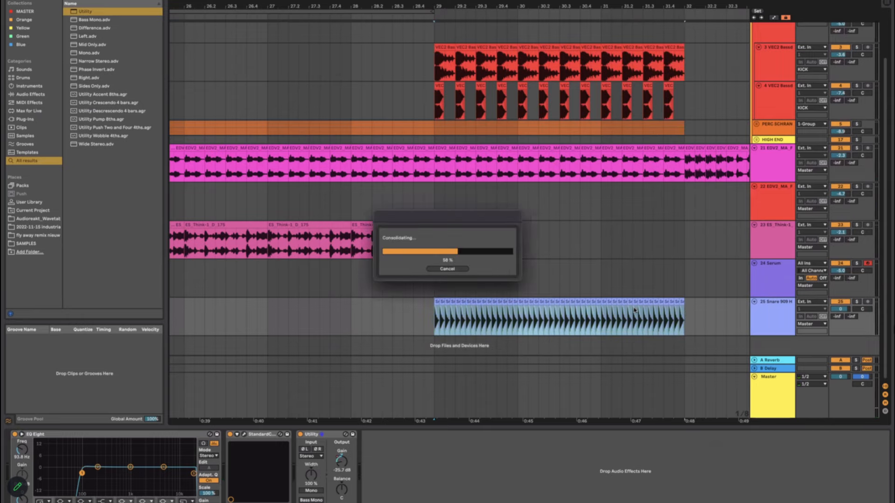
key("shift+Tab")
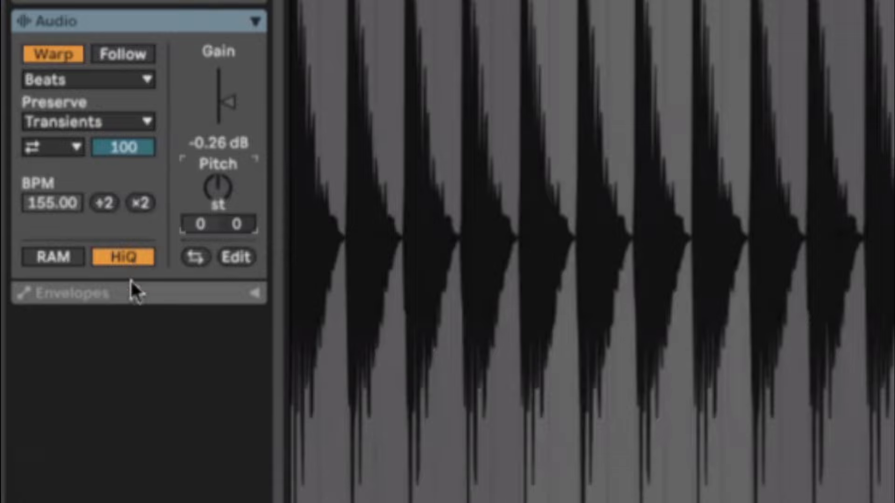
Step: Show the consolidated snare clip's Transposition envelope and its pitch settings
left_click(68, 396)
left_click(76, 396)
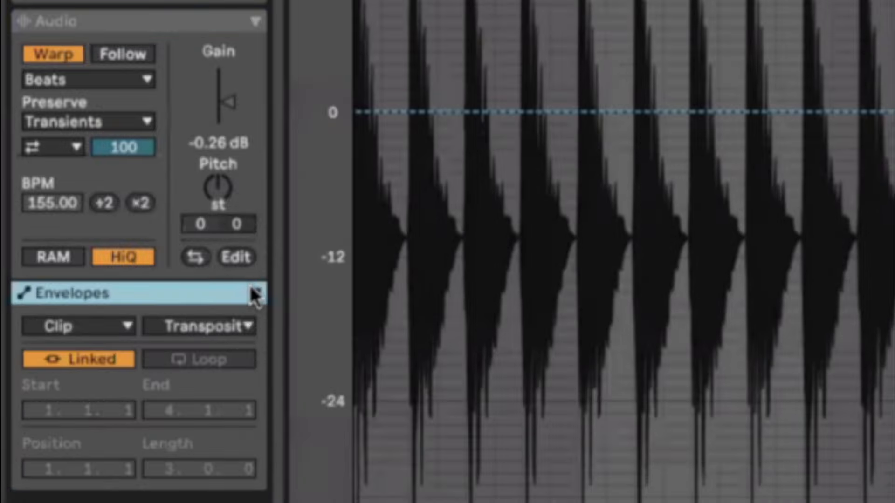
left_click(203, 169)
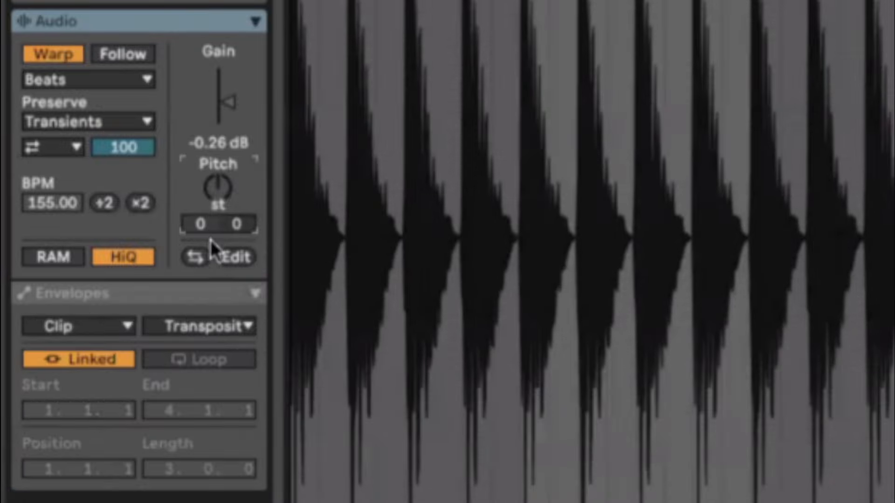
Step: Draw a transposition envelope on the Snare 909 clip that rises steadily from 0 at its start, and play it back
left_click(119, 296)
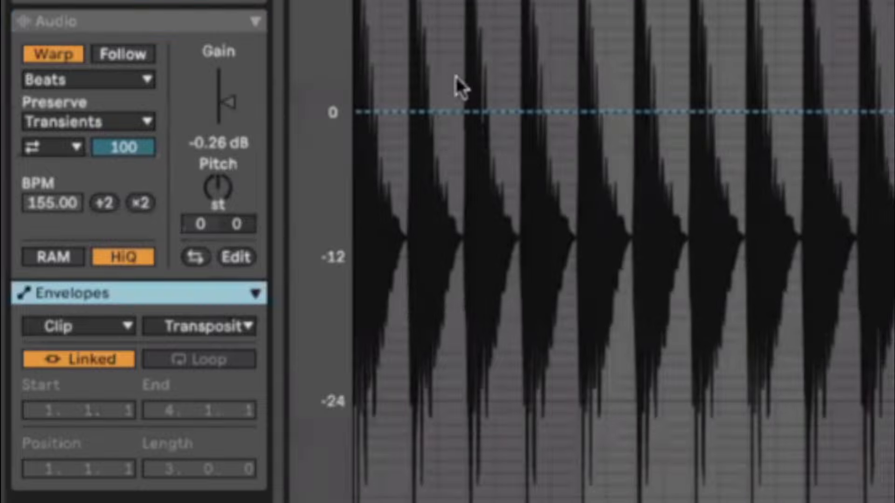
left_click(390, 102)
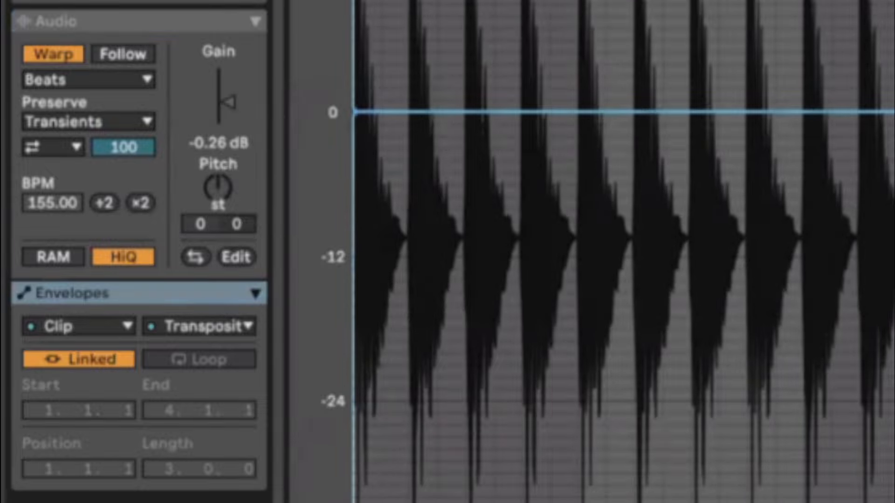
left_click_drag(894, 112, 894, 88)
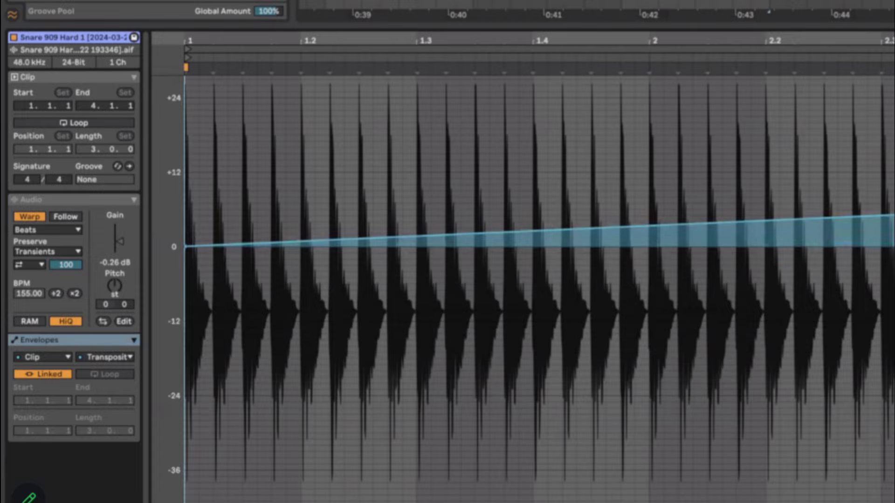
left_click_drag(894, 215, 894, 209)
key("space")
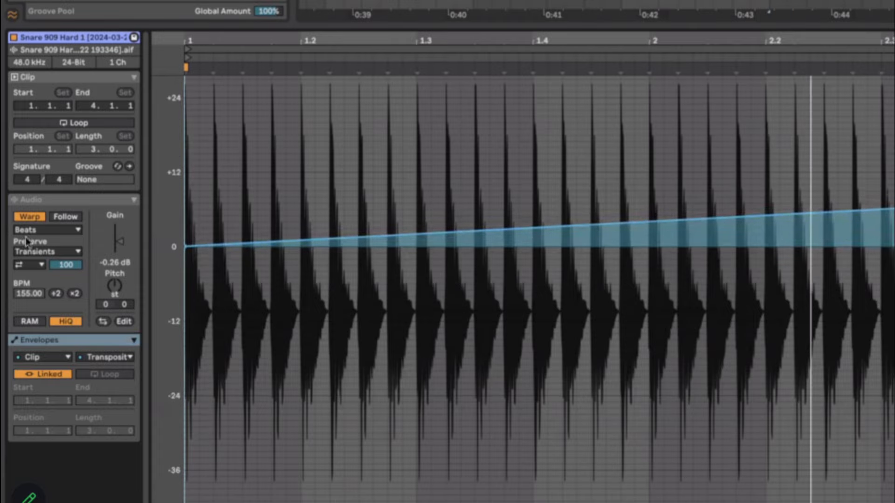
Step: Change the snare clip's warp mode to Complex Pro and return to the track's device chain
left_click(46, 230)
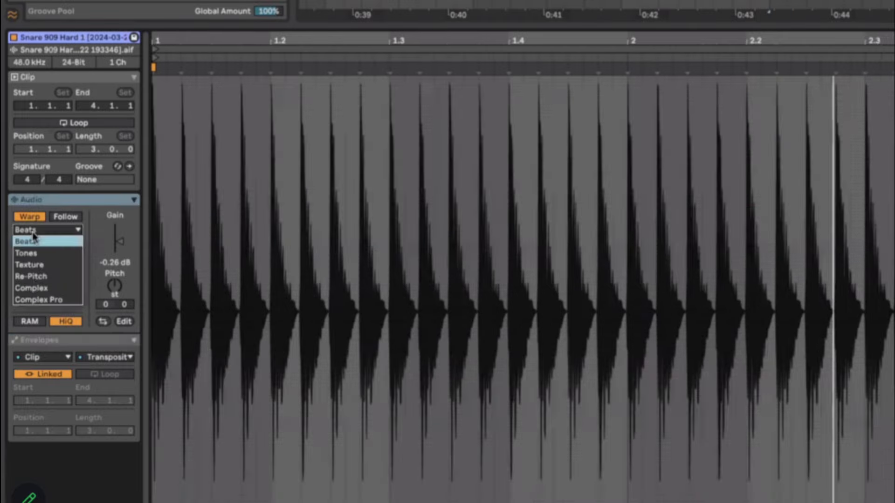
left_click(37, 300)
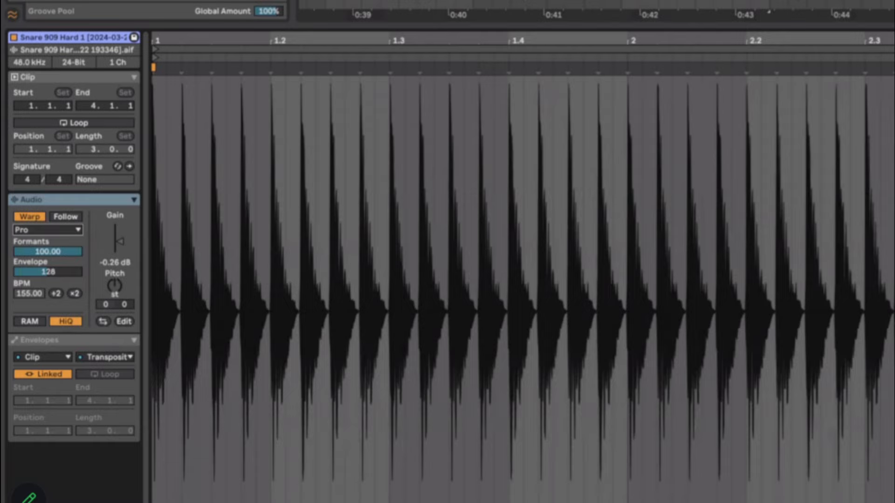
key("shift+Tab")
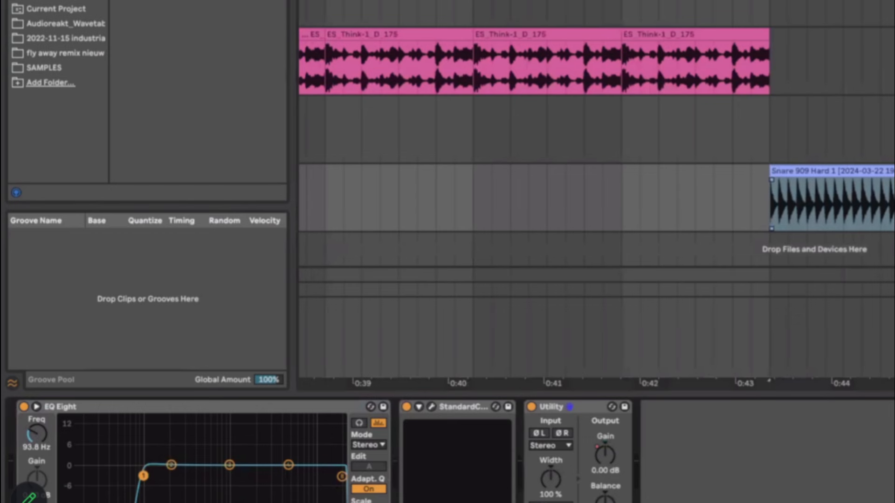
Step: Solo the Snare 909 track and play back the pitched snare roll in the arrangement
left_click(890, 129)
scroll(891, 130, "down", 5)
left_click(891, 198)
scroll(890, 198, "down", 3)
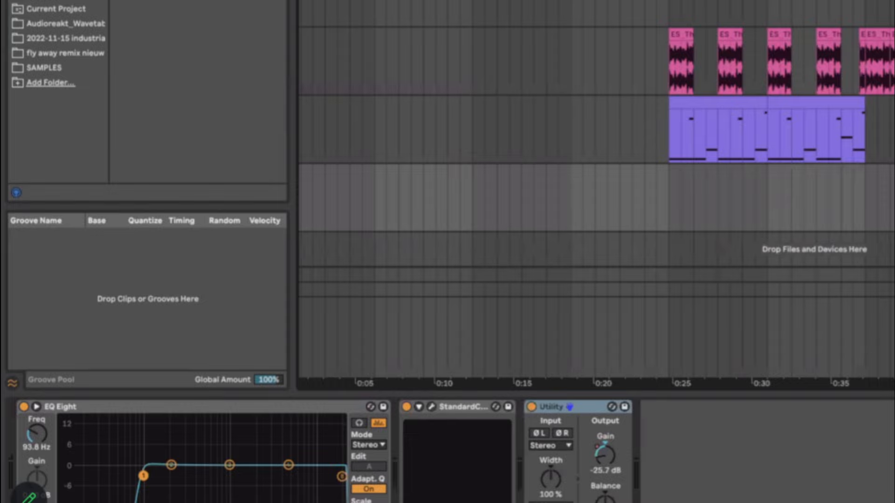
scroll(589, 49, "down", 2)
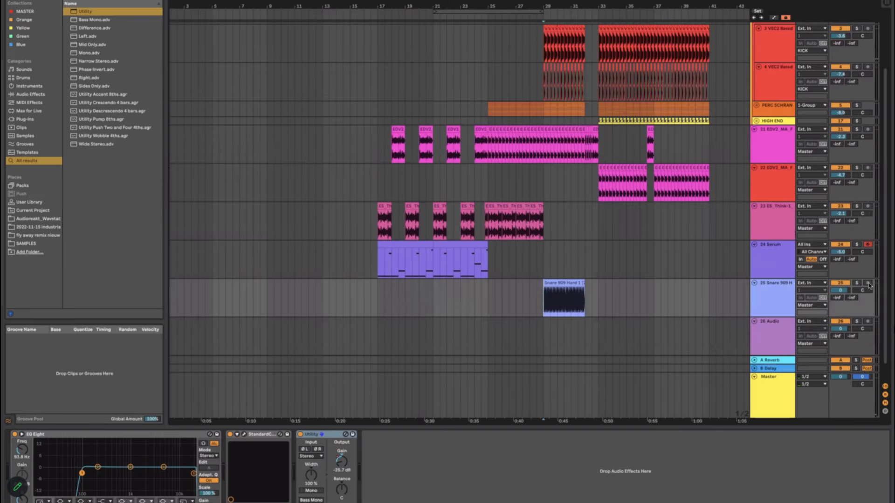
key("space")
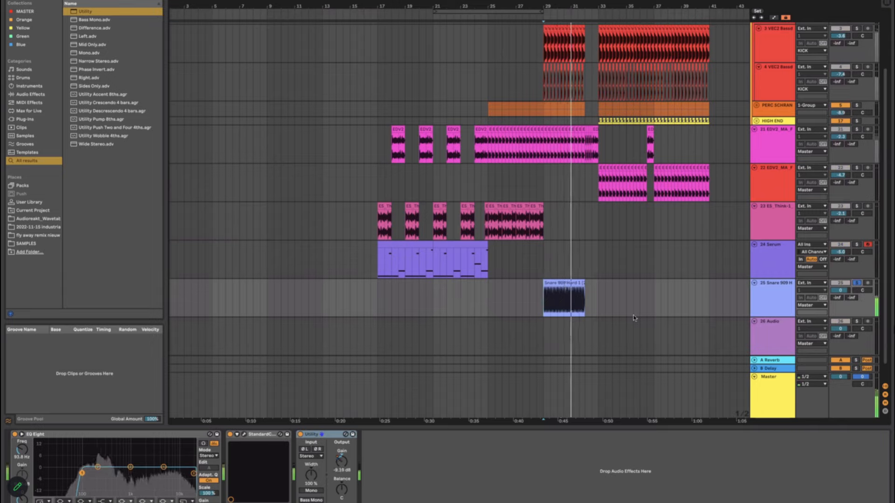
key("space")
left_click(571, 290)
left_click(571, 285)
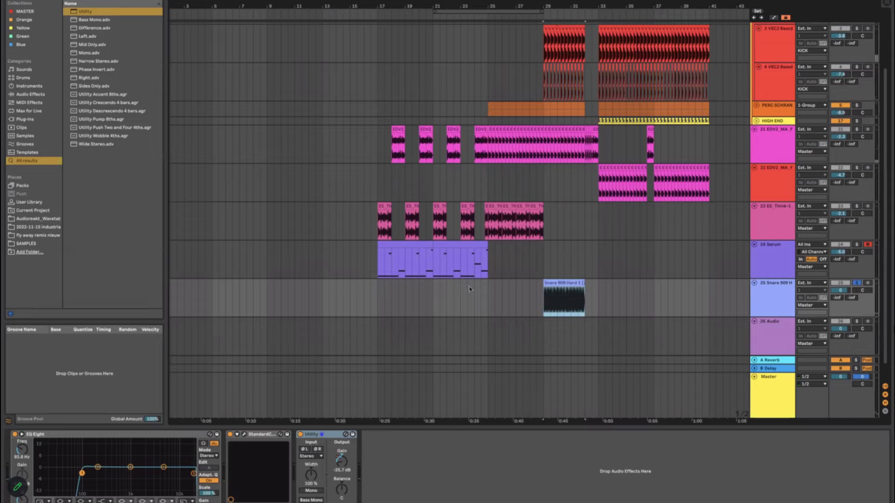
Step: Open the KSHMR_White_Noise subfolder of KSHMR_FX_Elements in the SAMPLES library and audition its white noise samples
left_click(545, 332)
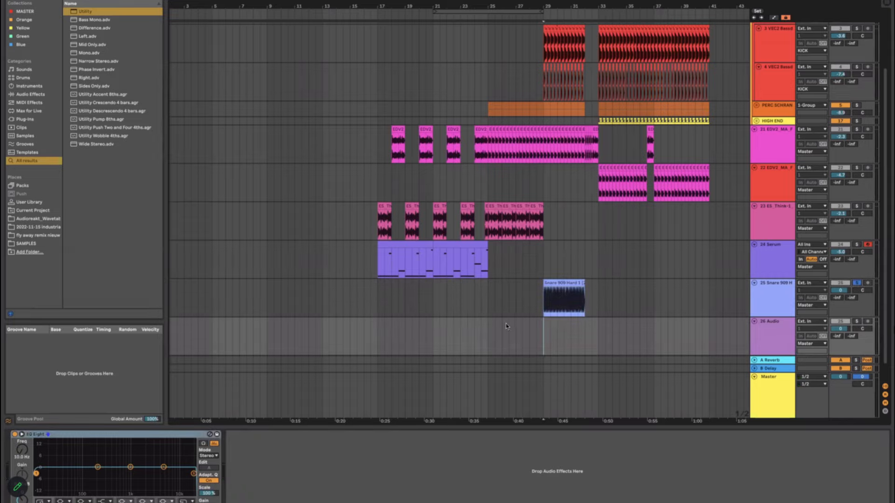
left_click(38, 243)
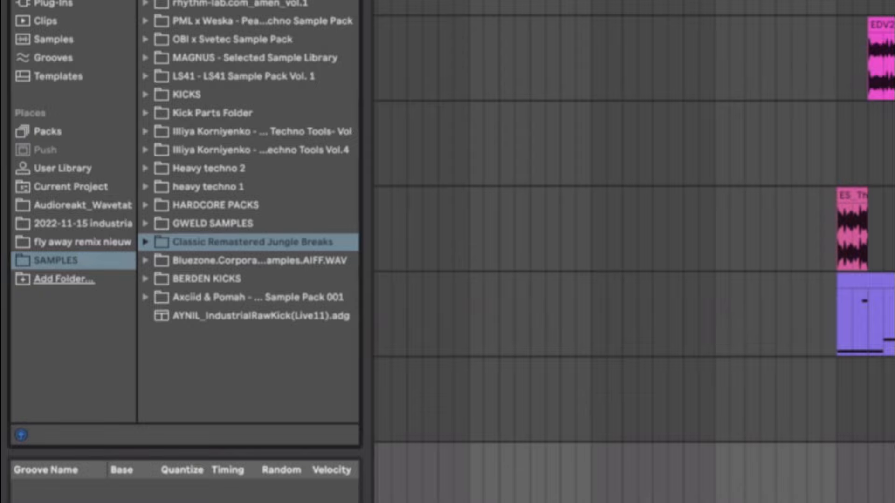
scroll(154, 76, "up", 5)
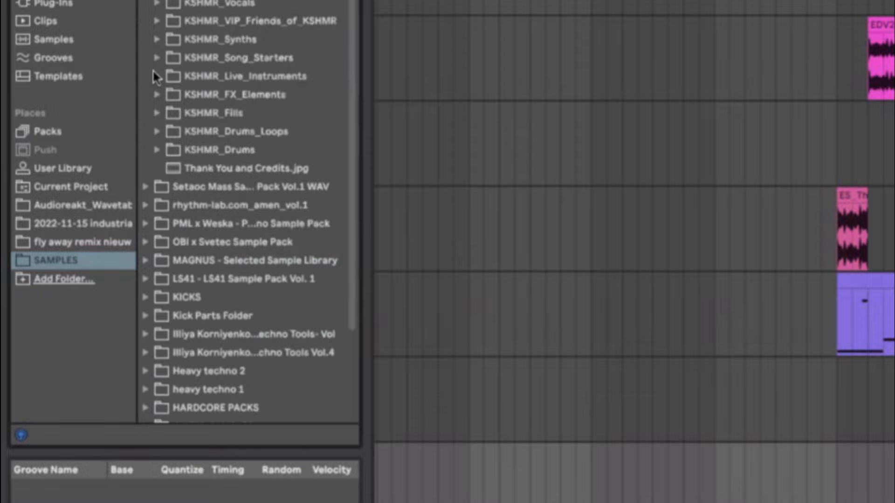
left_click(157, 95)
left_click(169, 113)
left_click(219, 132)
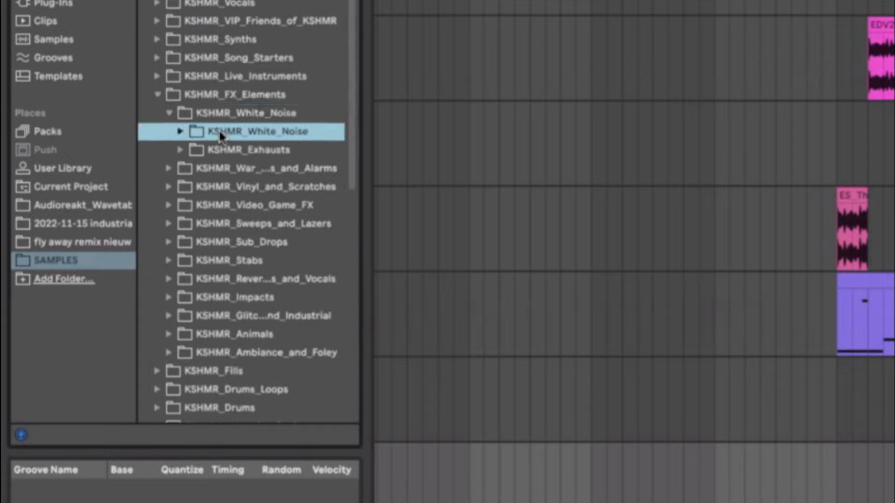
left_click(181, 131)
key("Down")
key("Down")
key("Down")
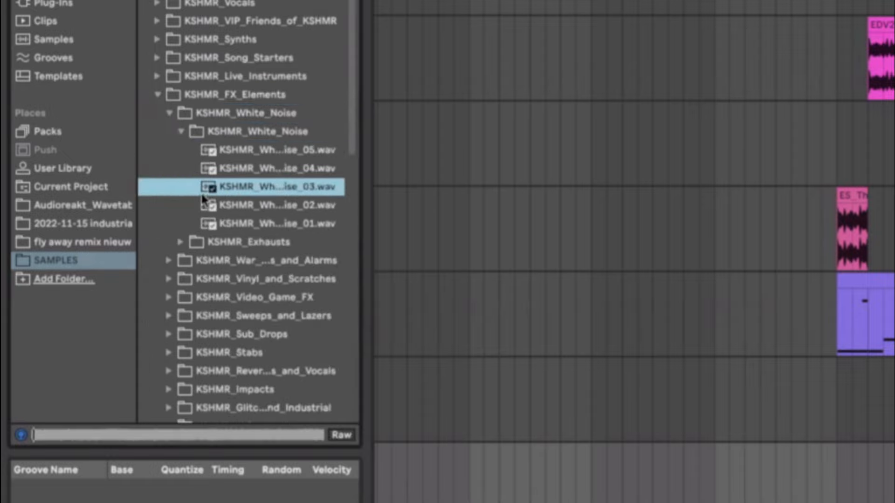
Step: Audition samples in the KSHMR_Exhausts folder, including KSHMR_Exhaust_07 and the crowd variants
left_click(185, 242)
left_click(243, 181)
left_click(245, 221)
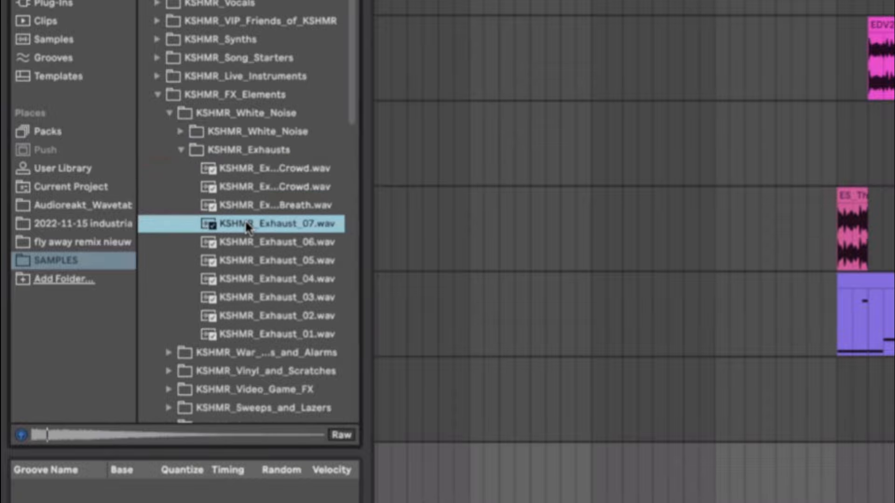
left_click(261, 192)
left_click(260, 174)
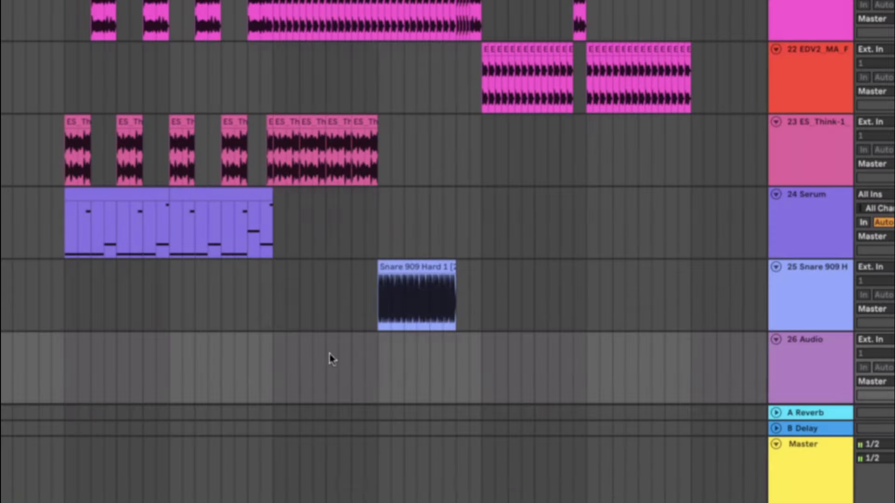
Step: Place the KSHMR_Exhaust_10_Crowd sample on audio track 26 starting at bar 25, and play the section leading into it
scroll(338, 355, "down", 2)
scroll(340, 356, "right", 1)
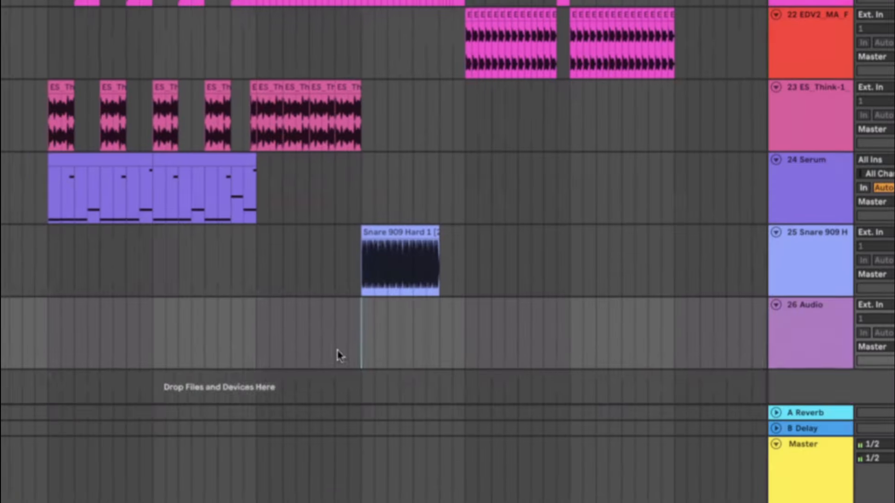
mouse_move(344, 329)
left_mouse_down()
mouse_move(219, 334)
mouse_move(242, 338)
mouse_move(235, 328)
left_mouse_up()
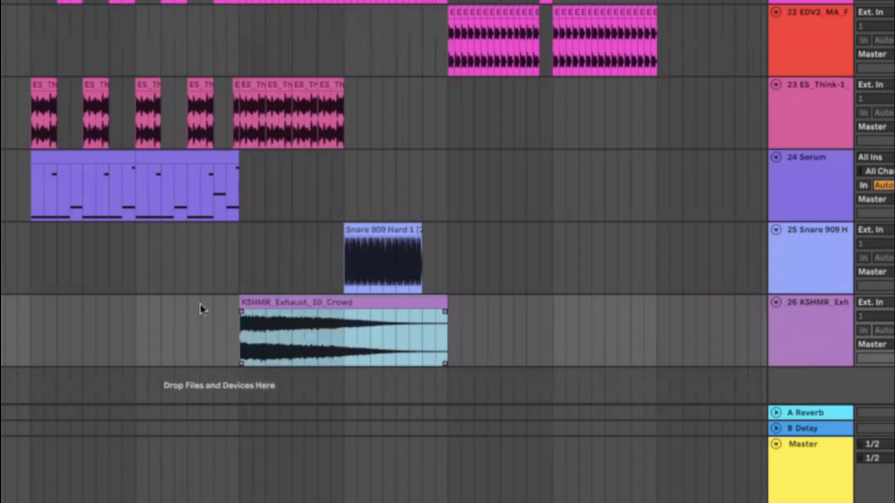
left_click(187, 312)
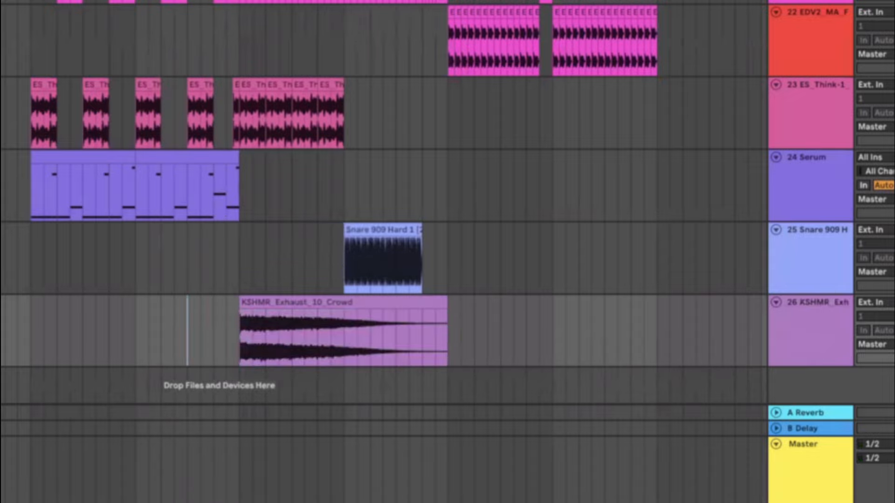
key("space")
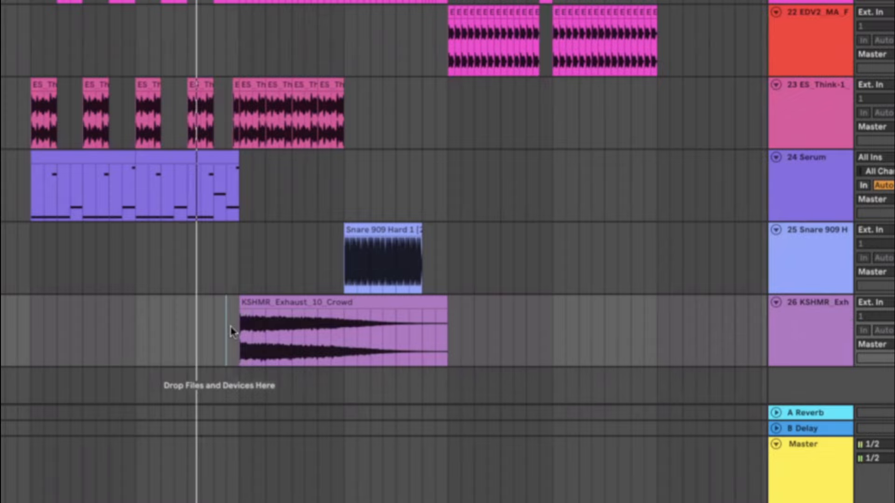
Step: Reverse the crowd exhaust clip and move it so that it ends together with the snare roll
left_click(274, 304)
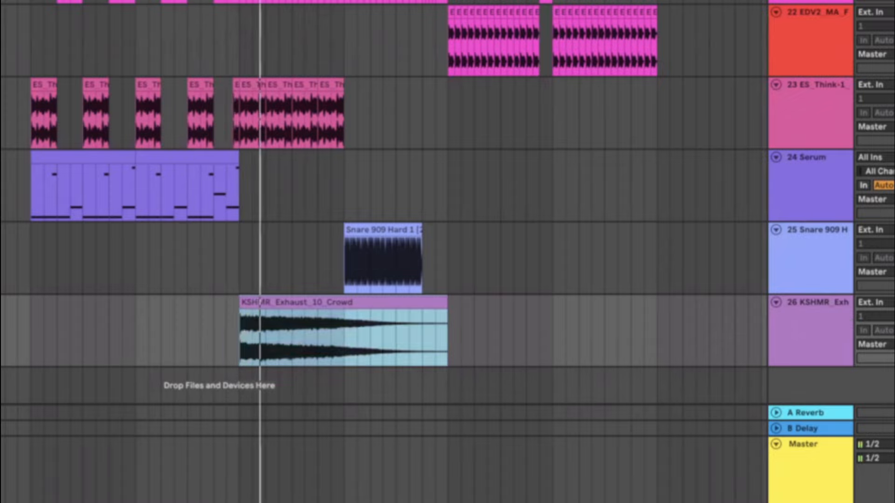
left_click(425, 306)
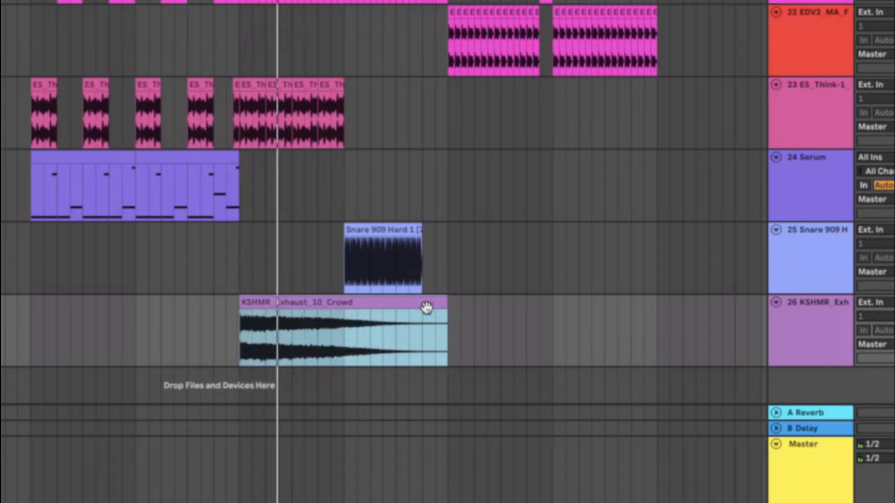
key("r")
left_click_drag(435, 304, 409, 309)
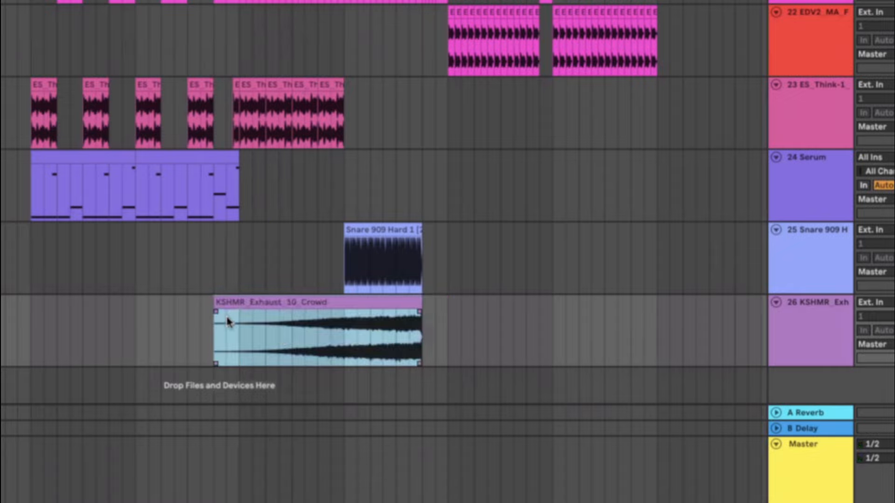
Step: Add a fade-in across the full length of the reversed exhaust clip and set track 26's volume to -11.3 dB
left_click_drag(216, 311, 420, 312)
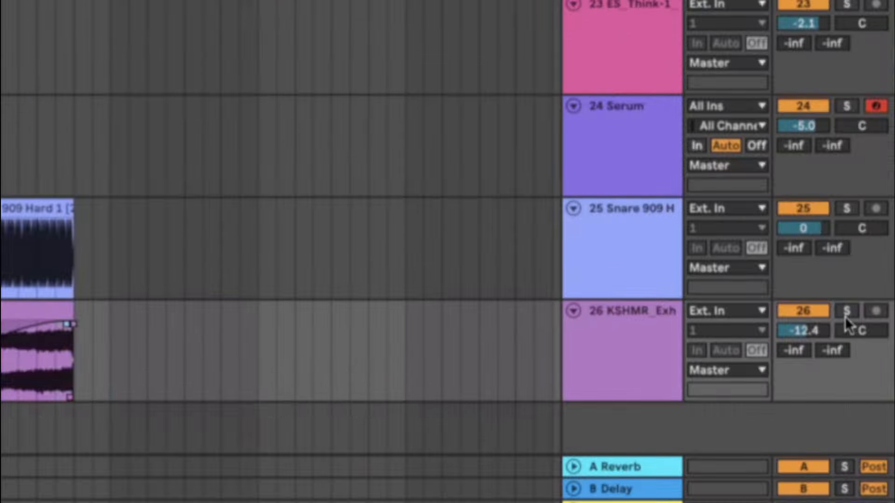
left_click_drag(809, 330, 809, 327)
Step: Insert a new audio track below the exhaust track
left_click(565, 372)
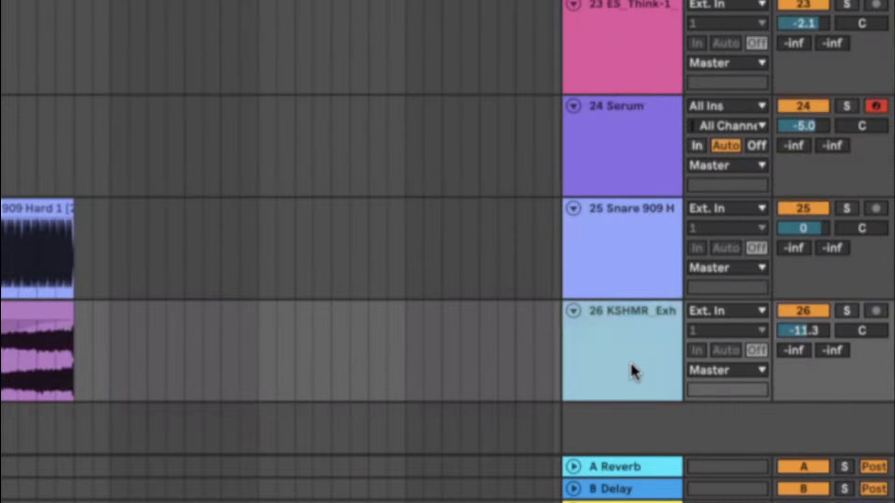
key("ctrl+t")
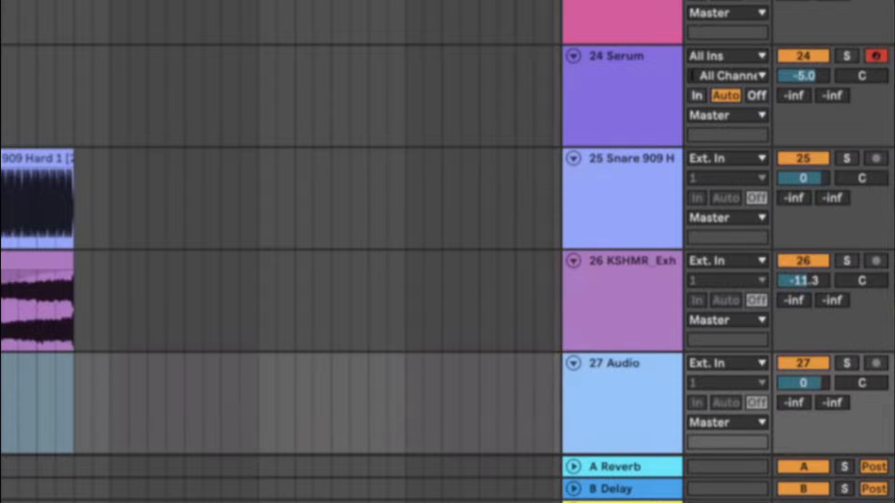
Step: Play the build-up into the drop and set the exhaust track's volume to -11.8 dB while checking the balance
key("space")
mouse_move(823, 279)
left_mouse_down()
mouse_move(823, 302)
mouse_move(823, 283)
left_mouse_up()
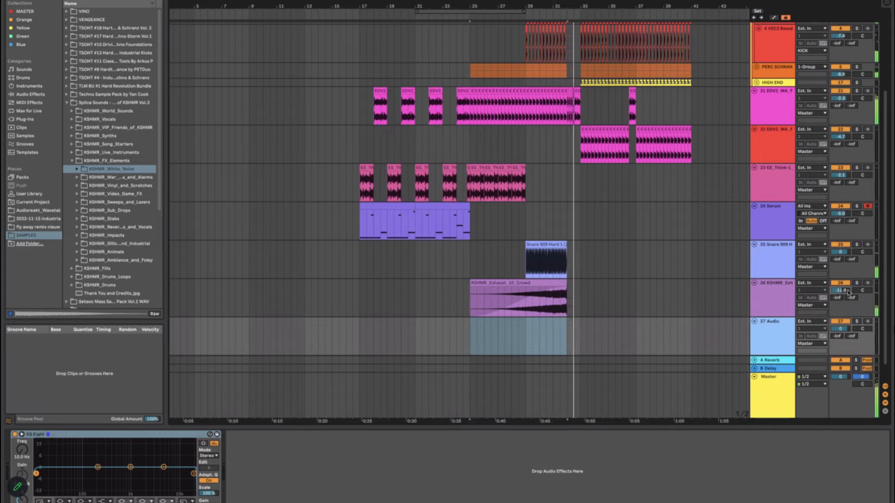
left_click(546, 298)
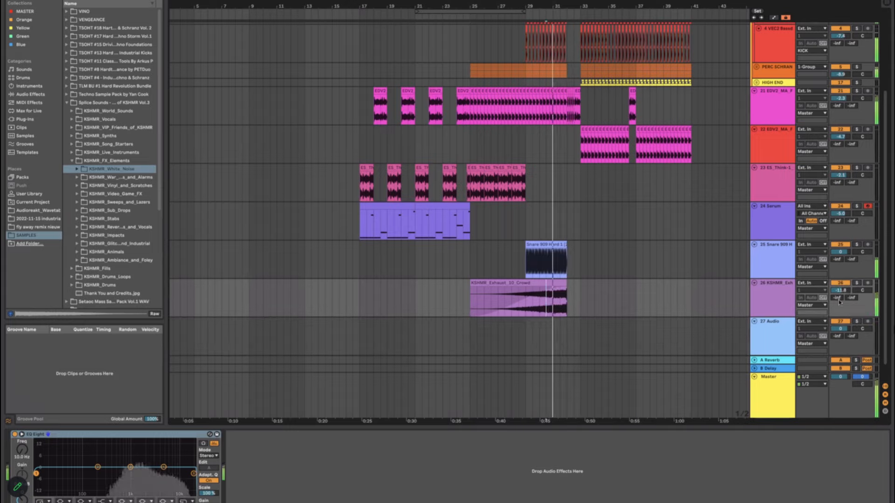
left_click(533, 301)
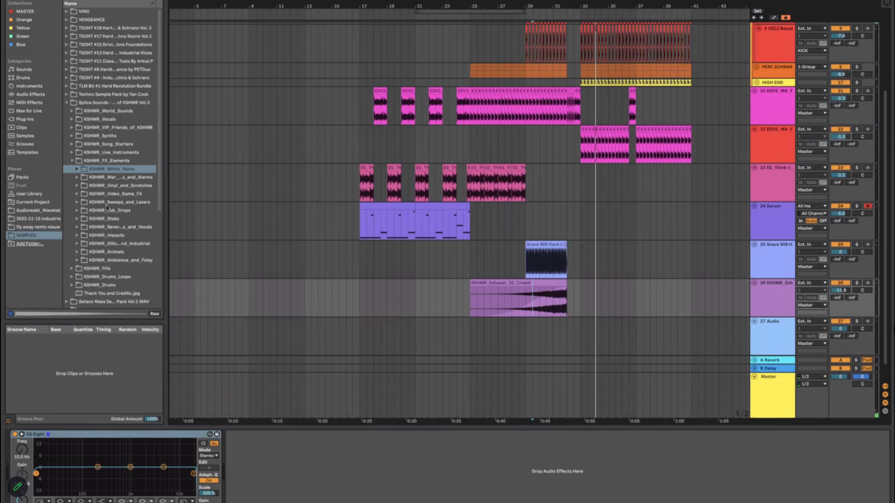
Step: Audition the impact samples in the KSHMR_Impacts_01_Main folder
left_click(78, 235)
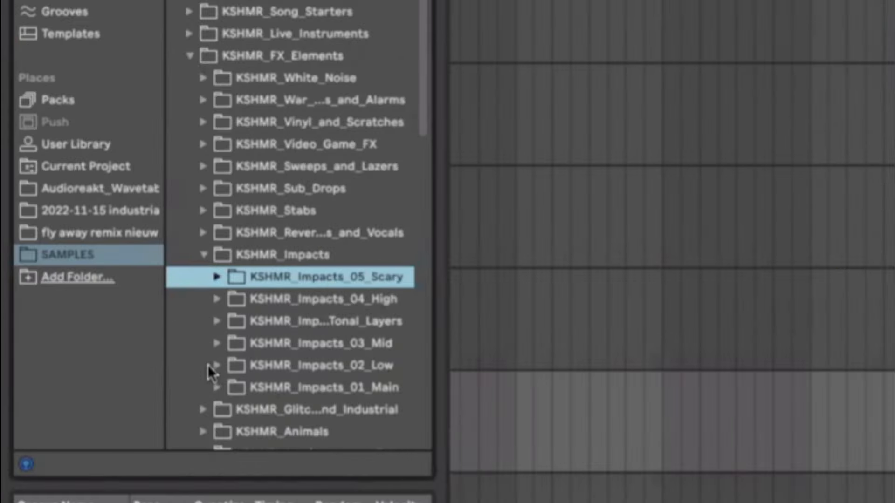
left_click(218, 389)
scroll(301, 394, "down", 5)
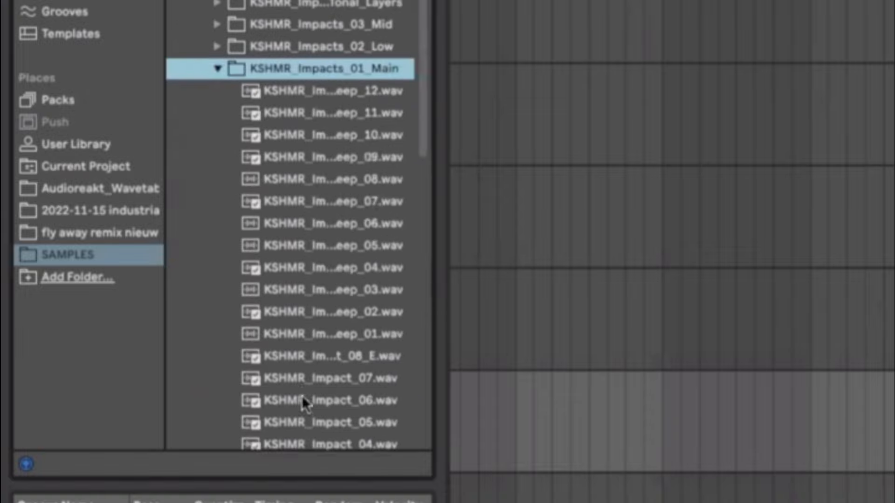
left_click(303, 378)
scroll(303, 378, "down", 3)
left_click(304, 378)
scroll(304, 377, "down", 2)
left_click(342, 101)
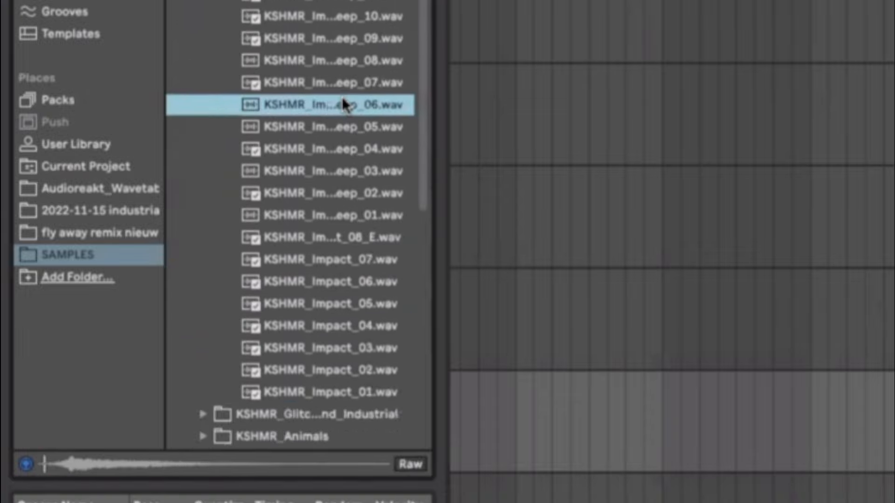
left_click(338, 80)
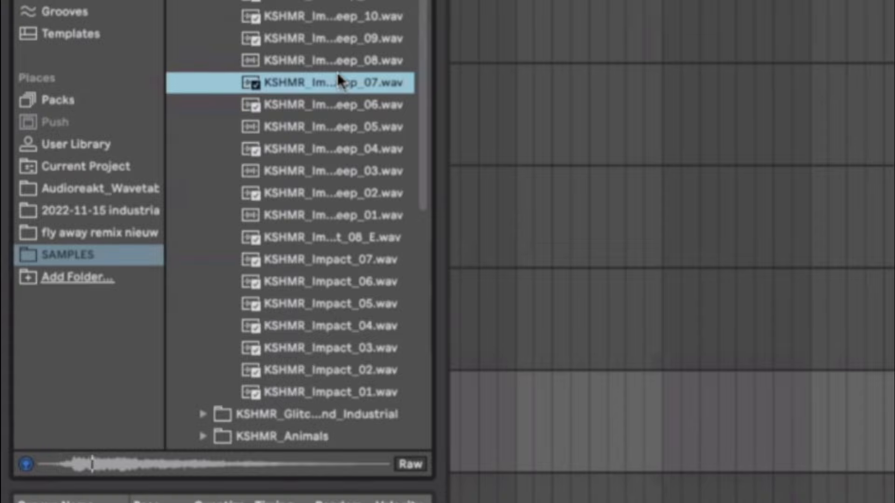
left_click(338, 62)
left_click(332, 37)
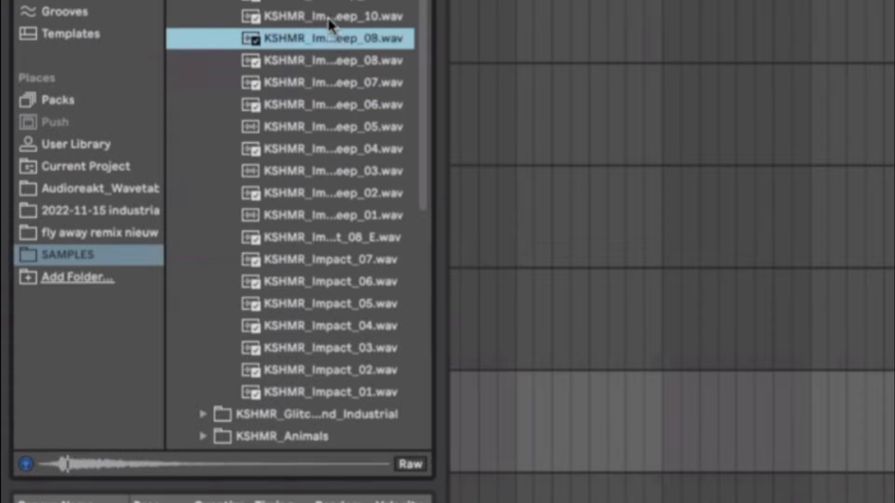
left_click(328, 16)
left_click(328, 0)
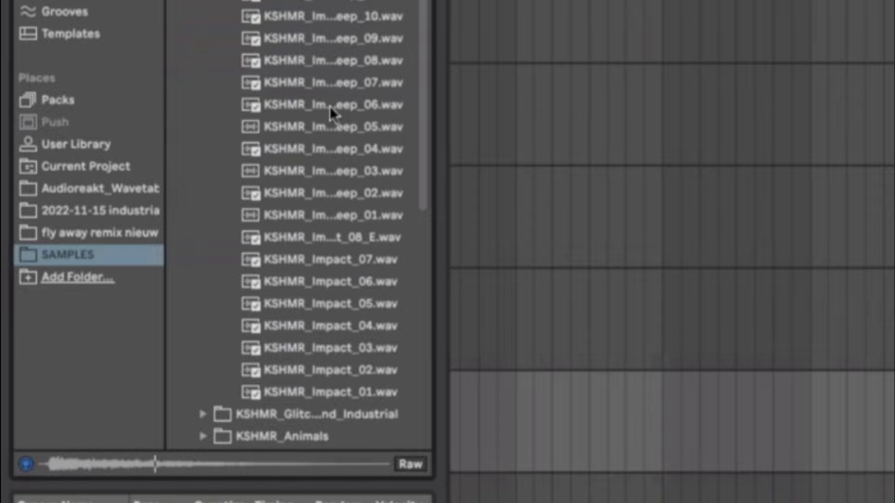
left_click(343, 216)
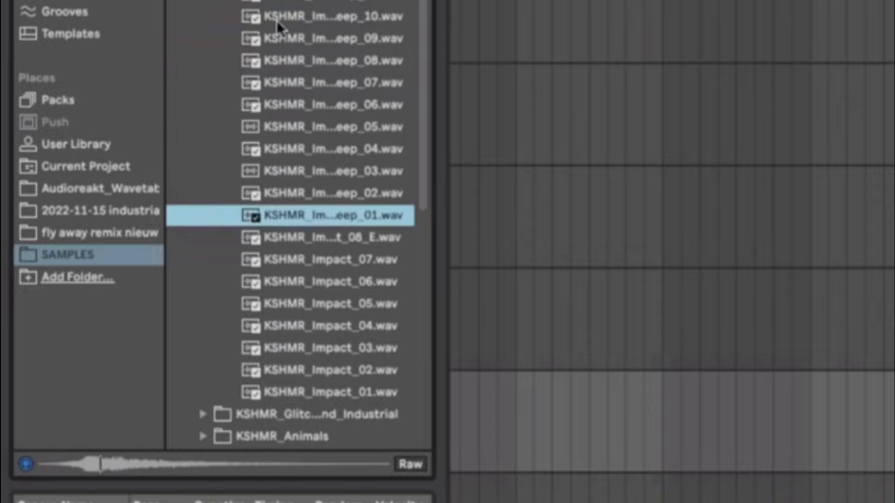
Step: Audition the KSHMR_Impacts_02_Low samples and place KSHMR_Impact_Low_02 on a new track at the start of the exhaust clip
left_click(278, 0)
left_click(278, 0)
left_click(278, 1)
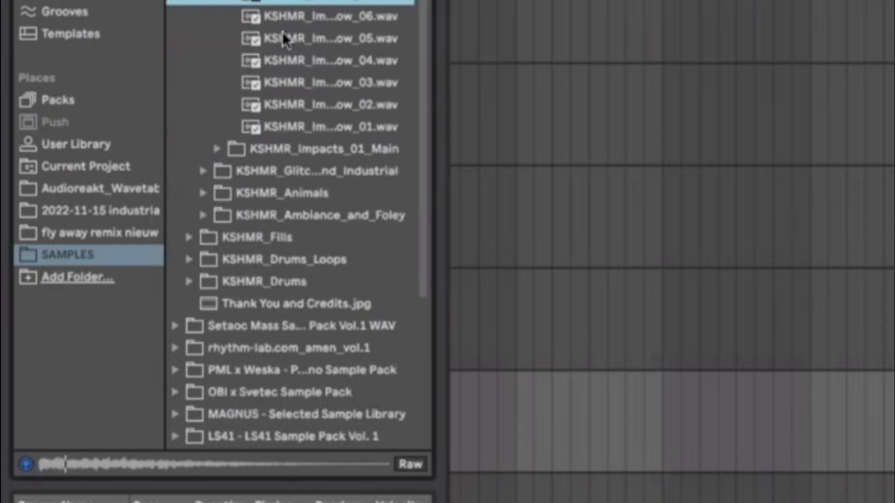
left_click(282, 35)
left_click(293, 60)
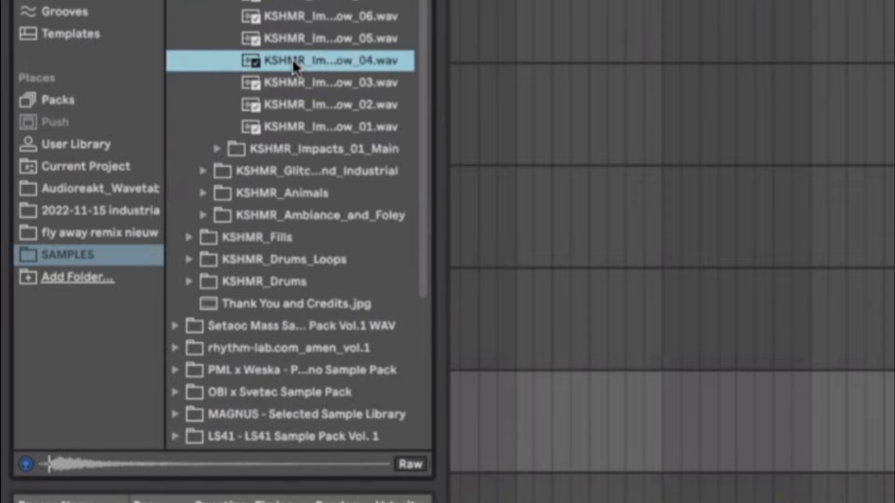
left_click(297, 82)
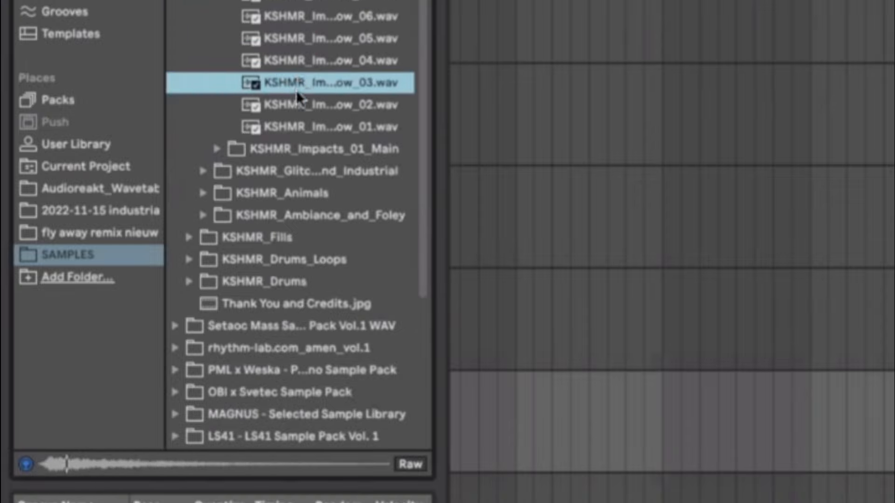
left_click(298, 124)
left_click(298, 110)
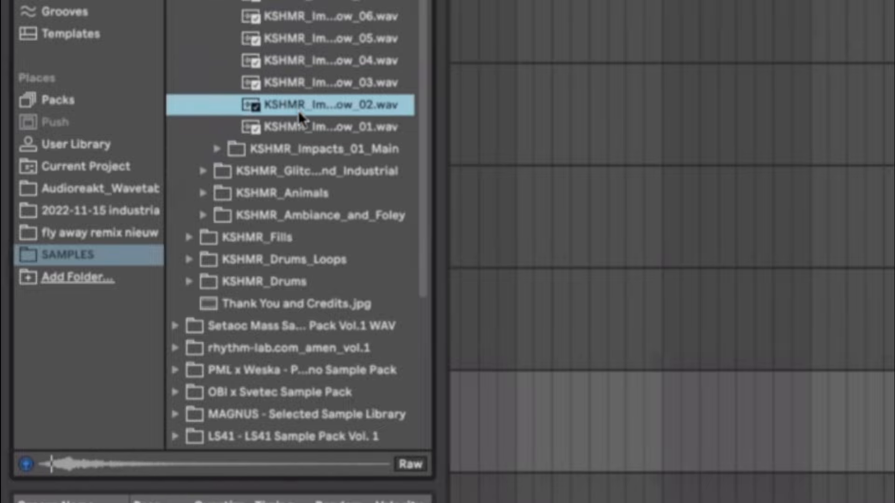
left_click_drag(298, 111, 247, 309)
Step: Shift the KSHMR_Impact_Low_02 clip earlier so that its peak hits exactly where the exhaust clip begins
scroll(281, 273, "up", 5)
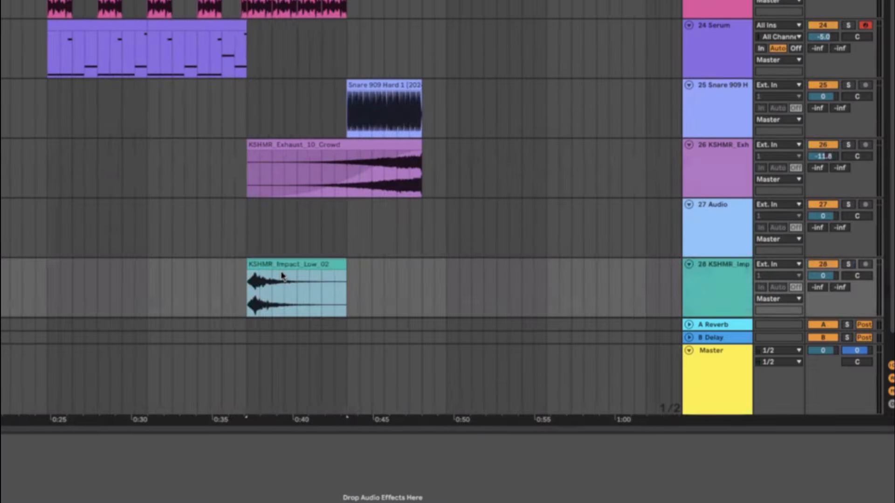
scroll(270, 271, "up", 6)
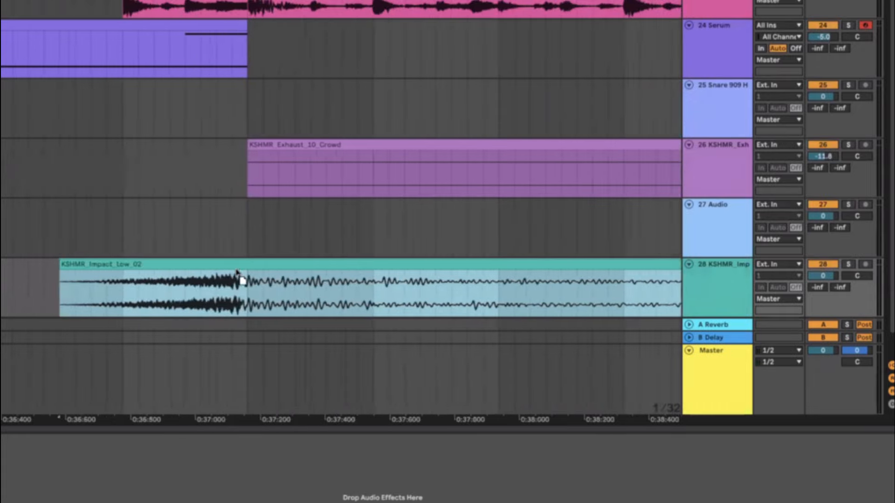
scroll(253, 272, "down", 4)
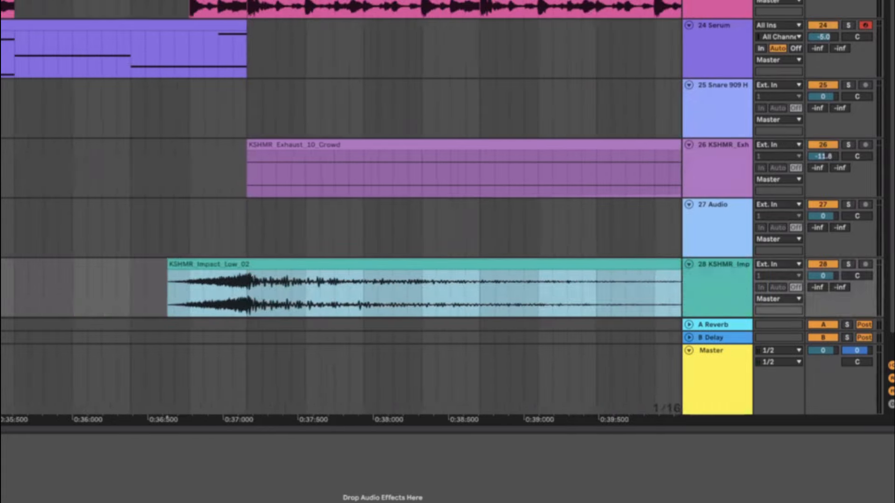
double_click(253, 265)
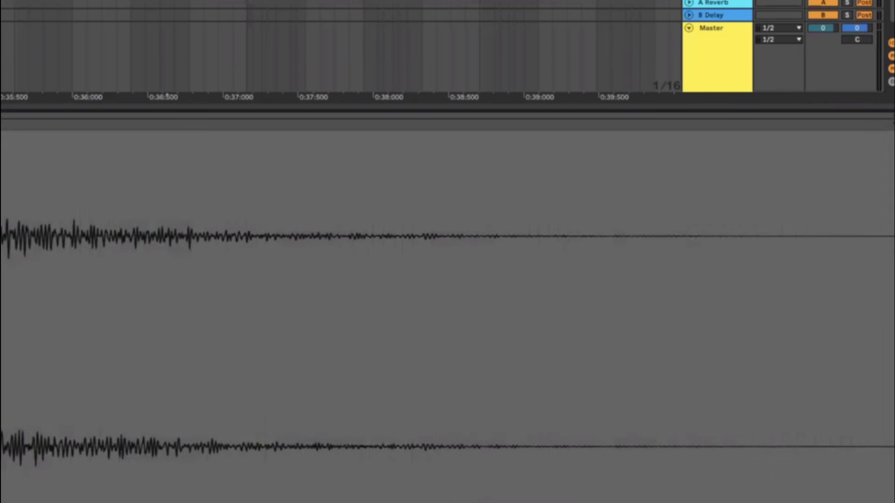
key("shift+Tab")
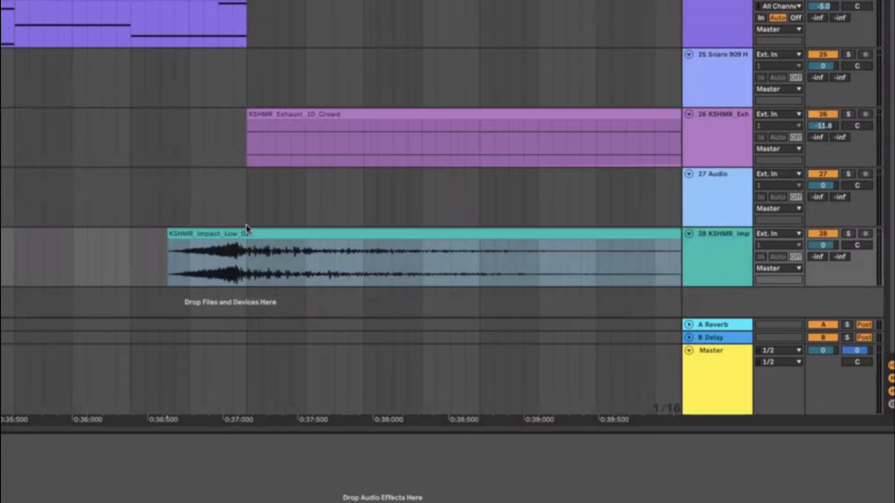
scroll(246, 226, "up", 3)
left_click_drag(223, 235, 244, 234)
scroll(242, 227, "up", 3)
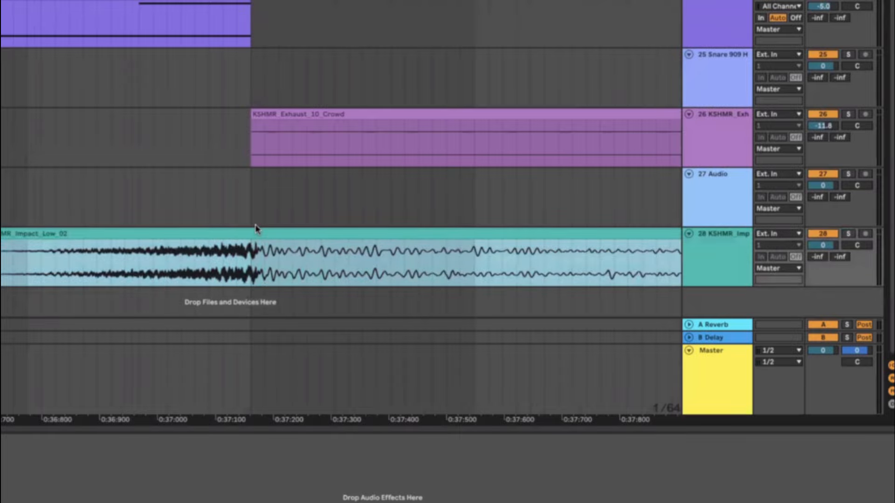
key("plus")
left_click_drag(258, 238, 249, 242)
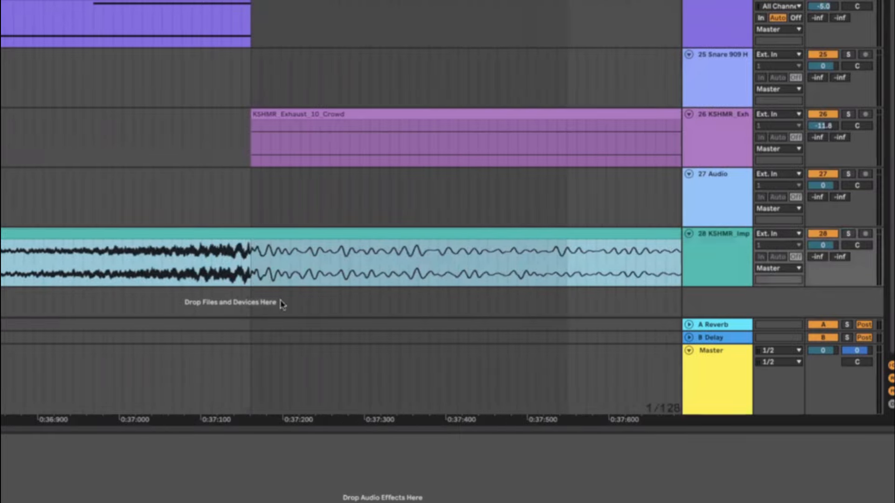
Step: Set the impact track's volume to -10.9 dB and play the build-up from just before the impact to check it
left_click(5, 262)
scroll(341, 207, "down", 10)
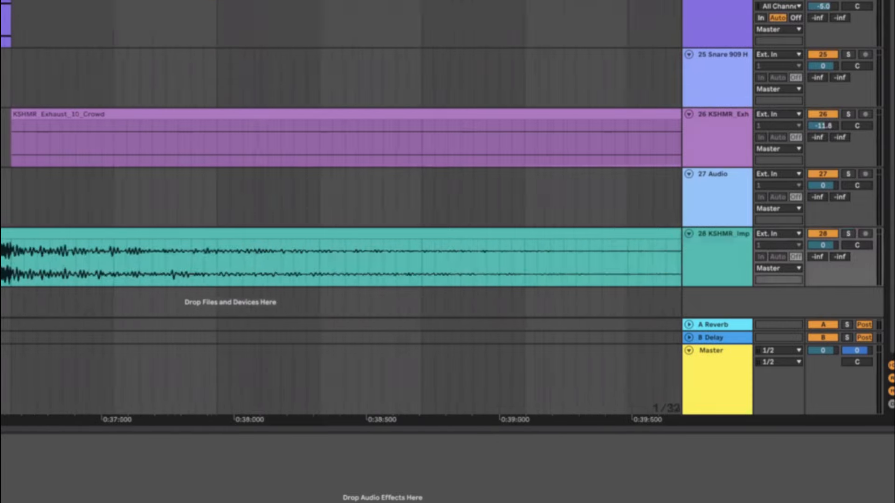
left_click_drag(819, 247, 819, 267)
key("space")
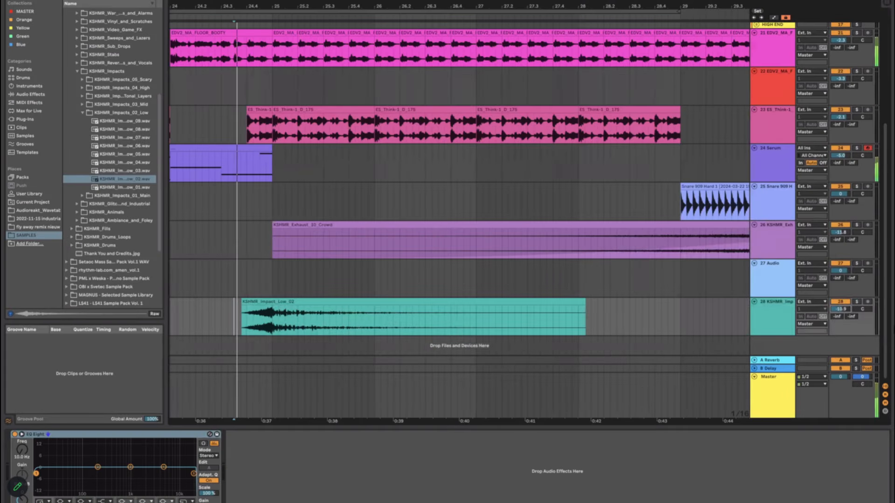
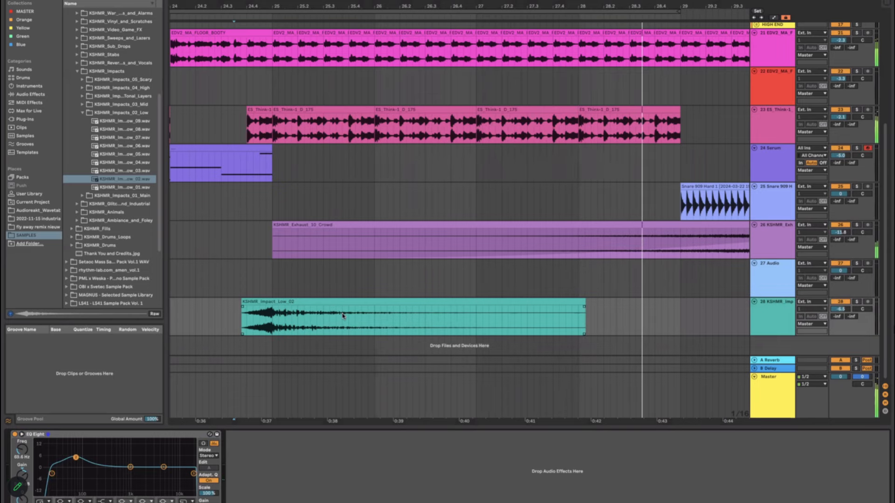
scroll(344, 316, "down", 5)
scroll(393, 273, "down", 3)
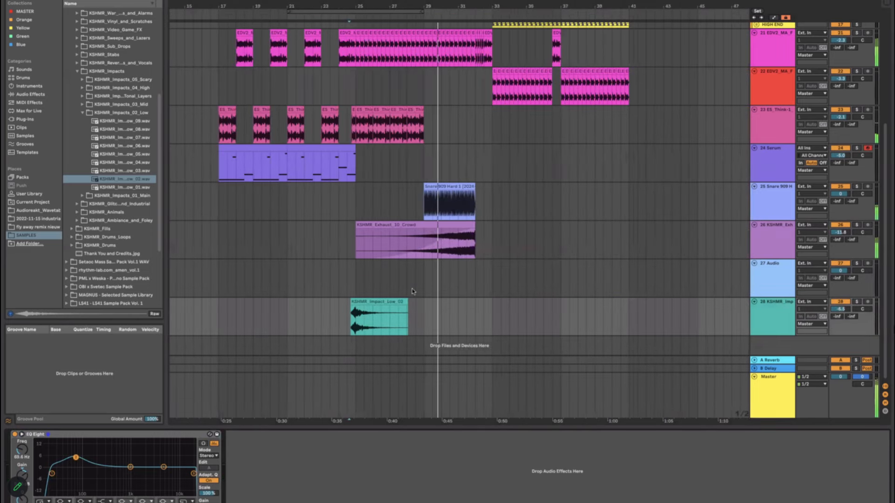
scroll(478, 245, "up", 4)
scroll(565, 234, "up", 2)
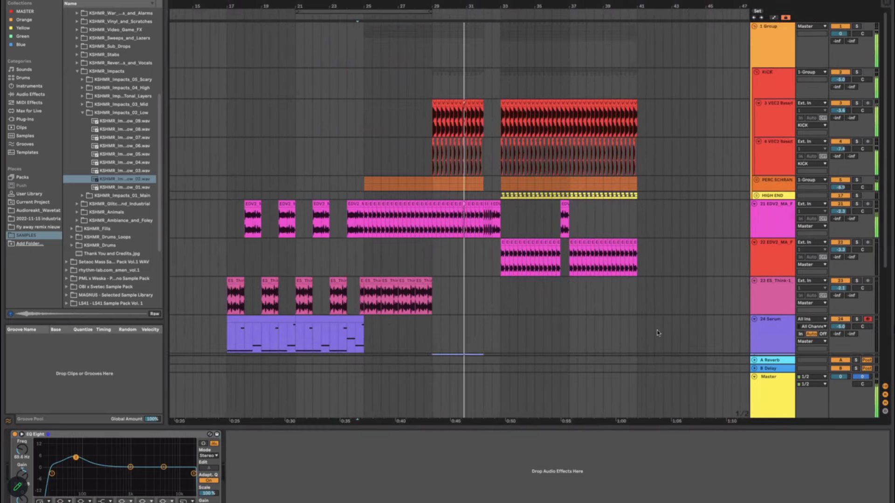
scroll(473, 316, "down", 5)
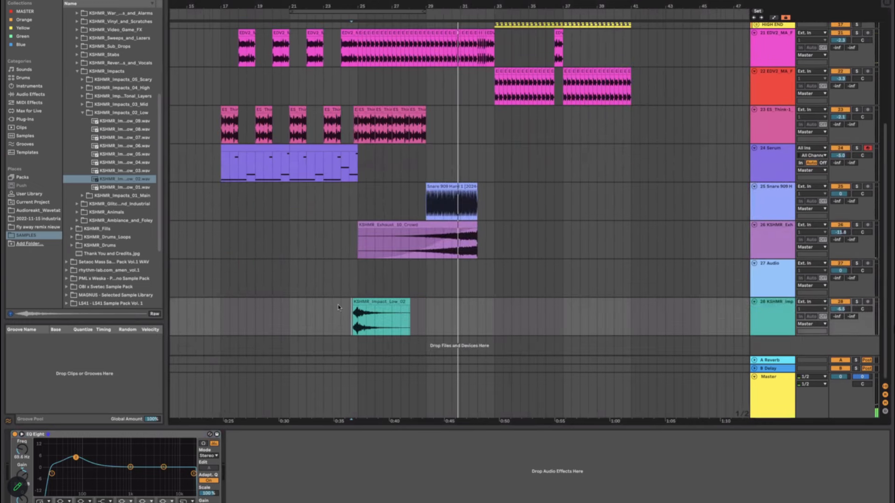
Step: Delete the empty audio track 27 and insert a new audio track below the impact track
left_click(759, 277)
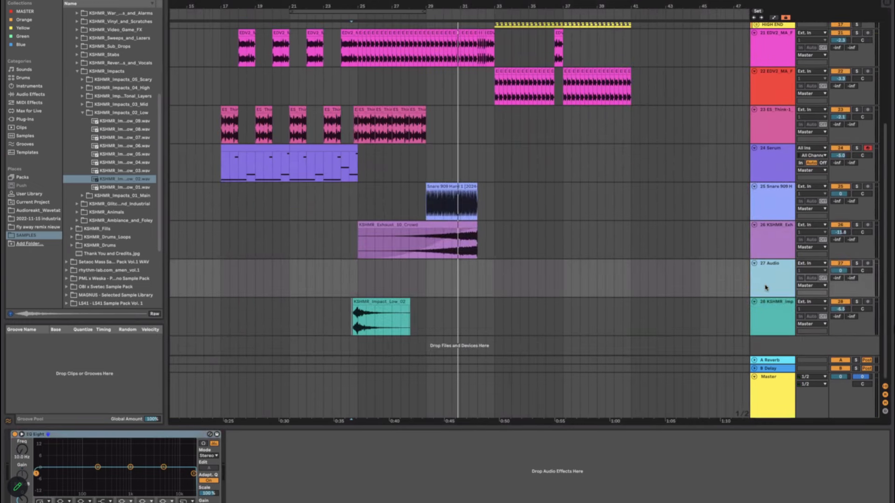
key("Delete")
key("ctrl+t")
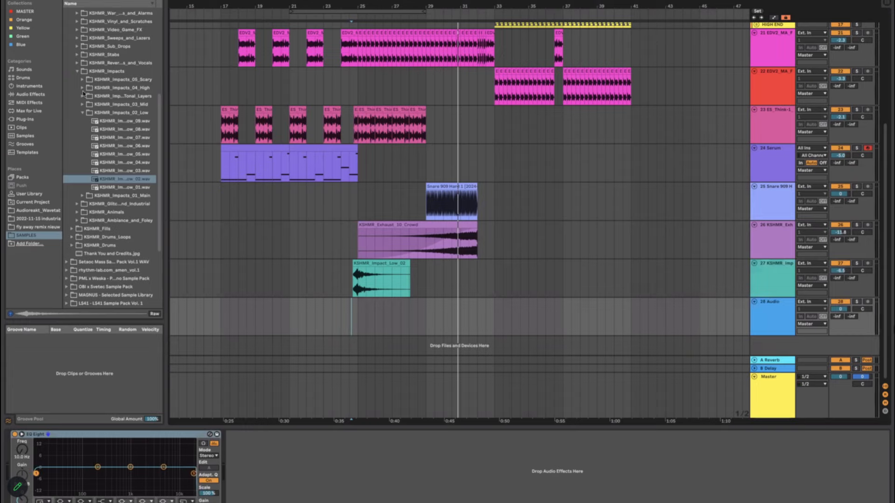
Step: Audition the rising sweep samples in the KSHMR_Sweeps_Short folder inside KSHMR_Sweeps_Up
scroll(84, 94, "up", 3)
left_click(77, 128)
scroll(78, 128, "up", 1)
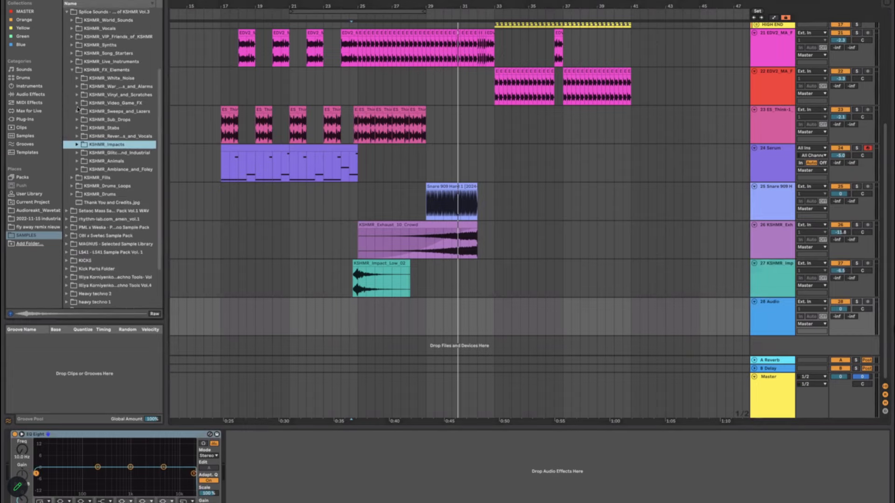
left_click(78, 111)
left_click(82, 120)
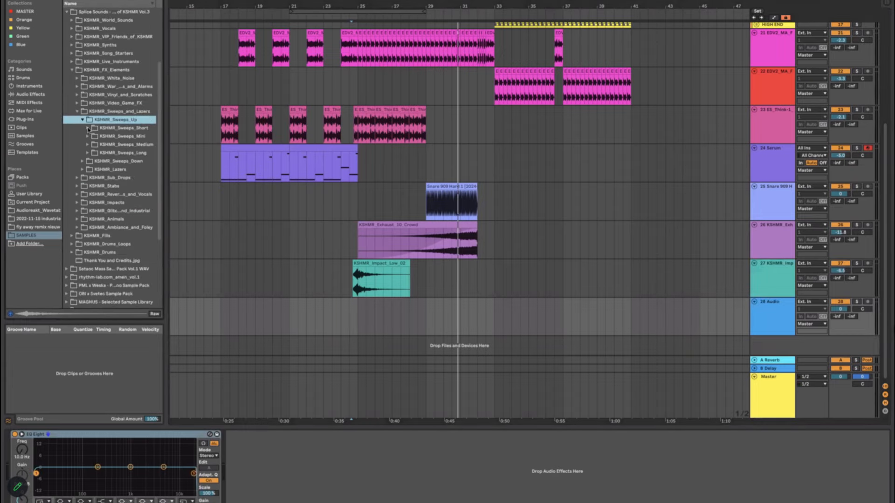
left_click(87, 135)
left_click(87, 128)
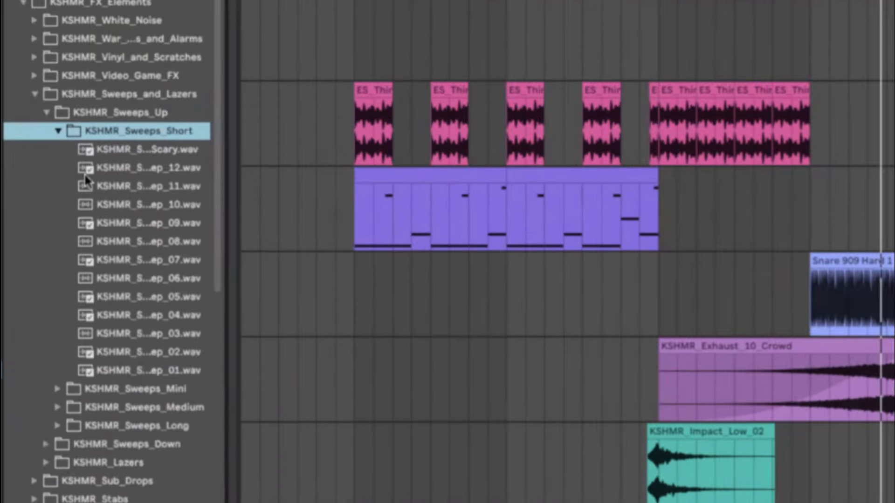
left_click(100, 152)
left_click(105, 238)
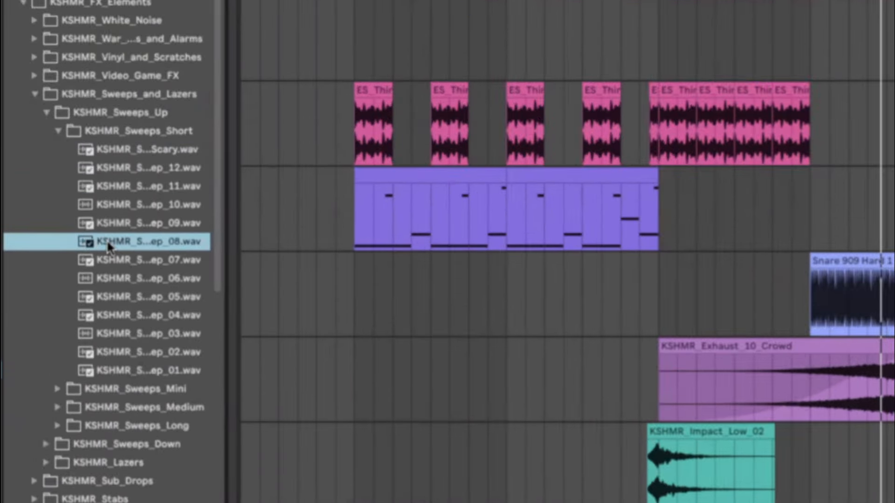
left_click(117, 279)
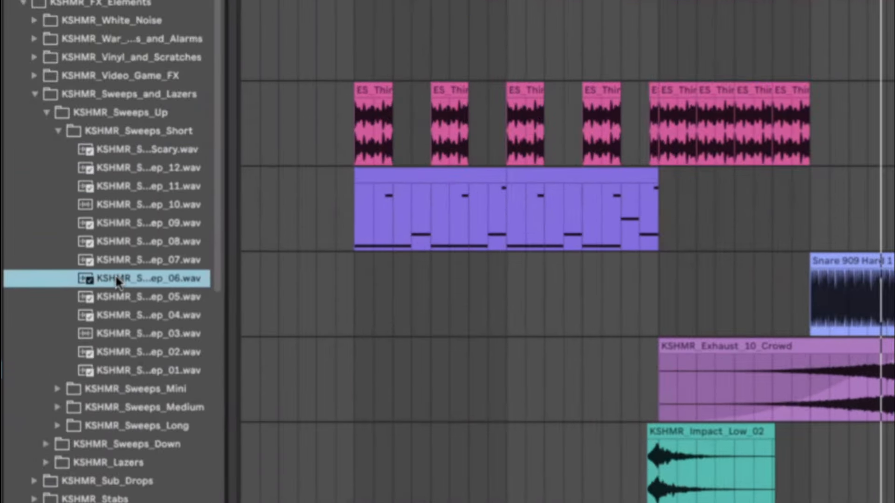
left_click(118, 293)
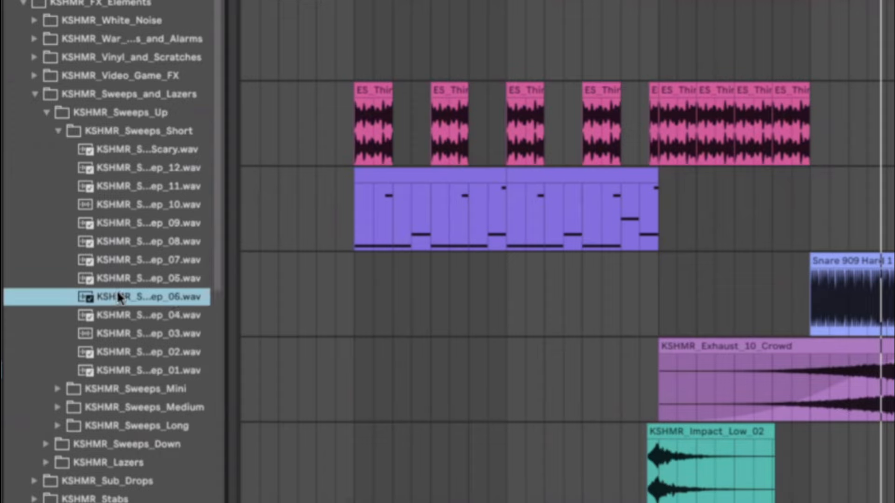
left_click(116, 316)
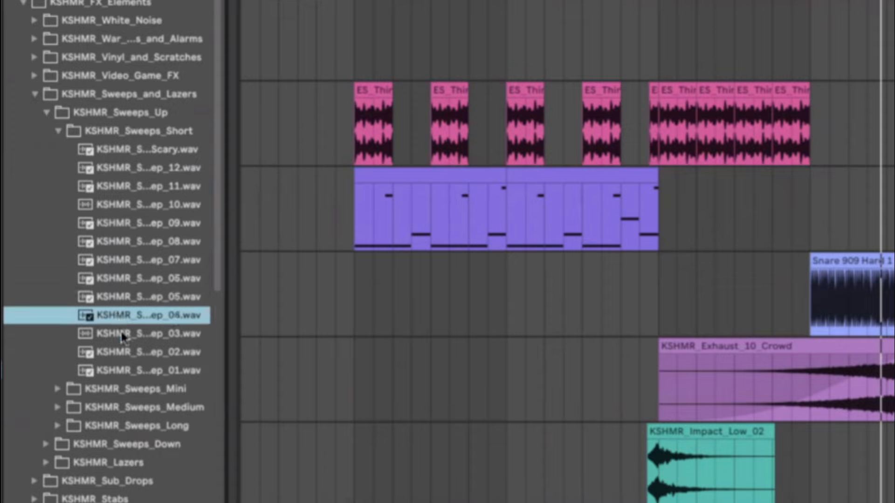
left_click(121, 333)
left_click(124, 354)
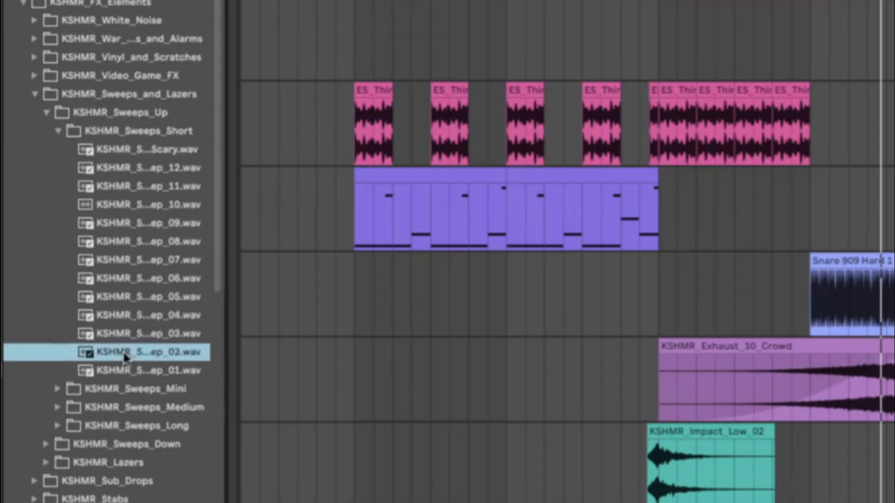
left_click(124, 367)
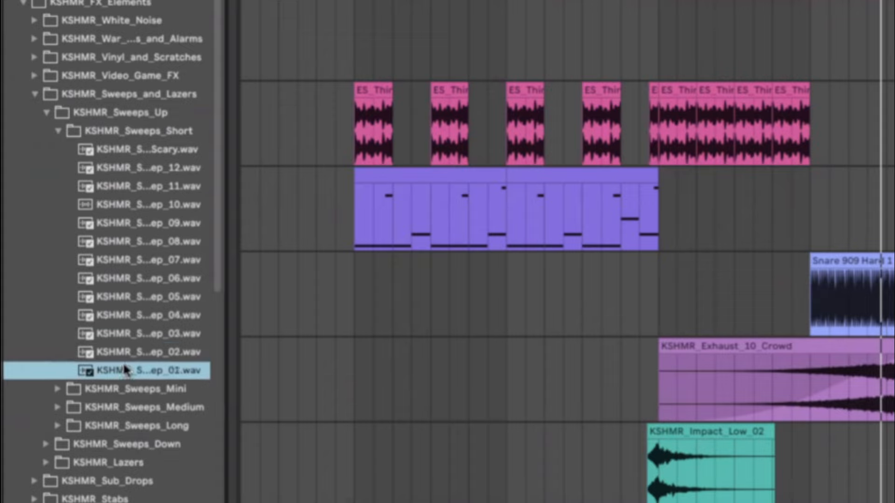
Step: Audition the remaining short sweeps and place KSHMR_Short_Sweep_12 on the empty track below the impact
left_click(152, 152)
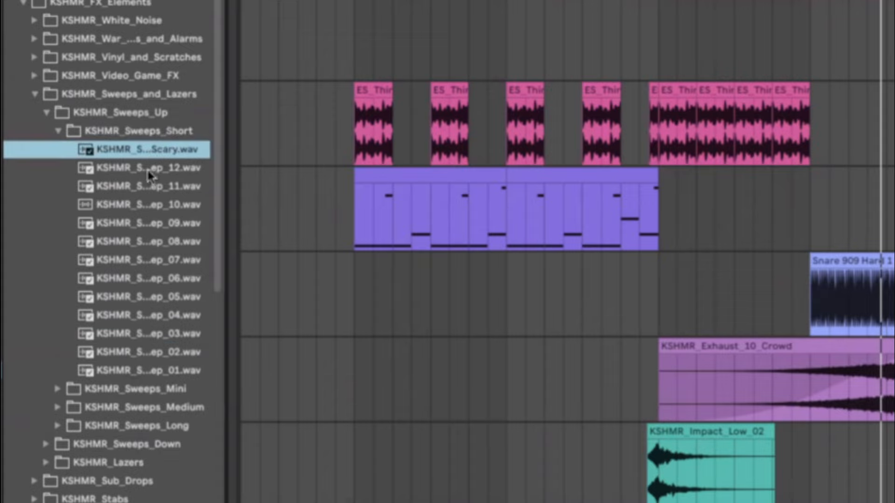
left_click(146, 169)
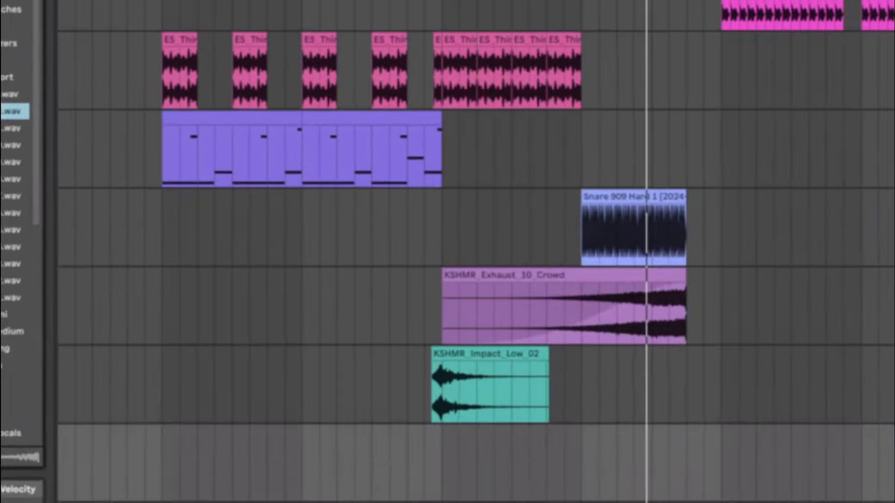
left_click_drag(143, 168, 96, 350)
Step: Align the end of the sweep clip with bar 25, where the exhaust clip begins, and cut off the overhang past it
key("plus")
key("plus")
key("plus")
key("plus")
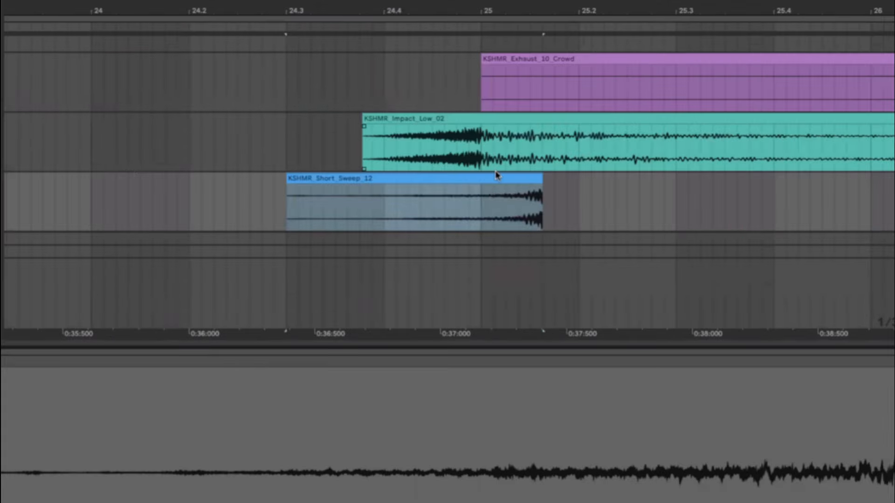
left_click_drag(497, 175, 444, 178)
scroll(480, 188, "up", 10)
scroll(491, 188, "up", 4)
scroll(425, 179, "up", 4)
left_click_drag(502, 204, 527, 202)
key("Delete")
scroll(531, 218, "down", 15)
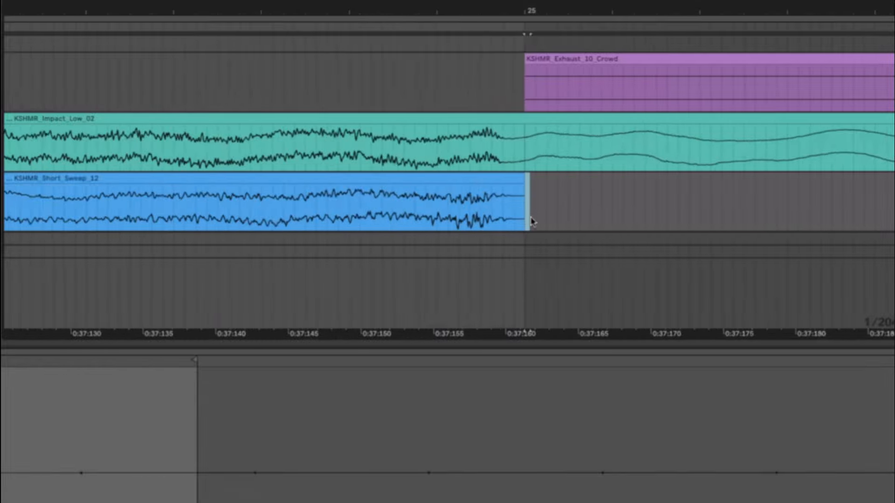
Step: Add a curved fade-in across nearly the whole KSHMR_Short_Sweep_12 clip
key("super+alt+l")
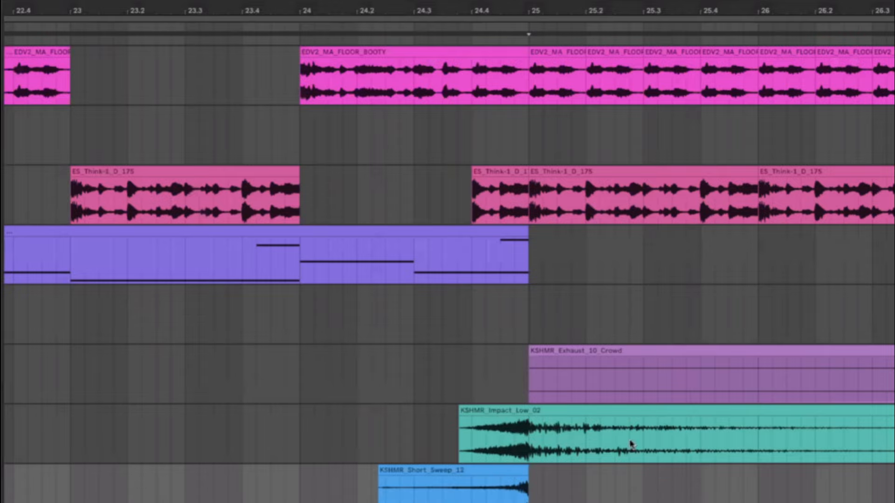
scroll(615, 457, "down", 12)
scroll(615, 457, "right", 1)
scroll(483, 488, "up", 5)
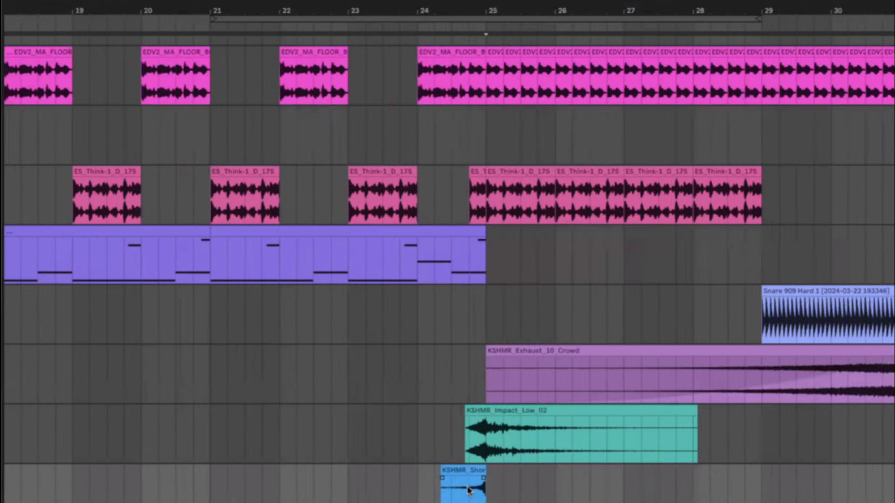
scroll(465, 492, "up", 4)
left_click_drag(388, 479, 504, 466)
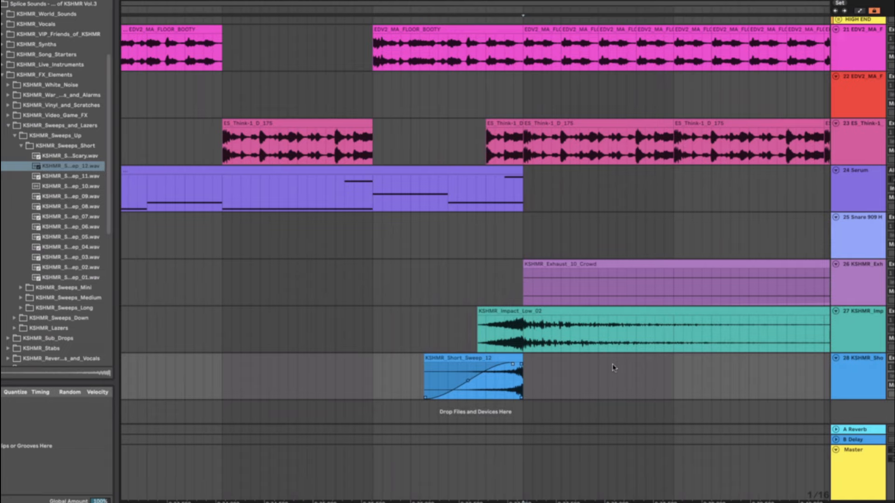
Step: Play the transition from 24.4, just before the exhaust clip starts, to hear the sweep together with the impact
scroll(614, 368, "down", 5)
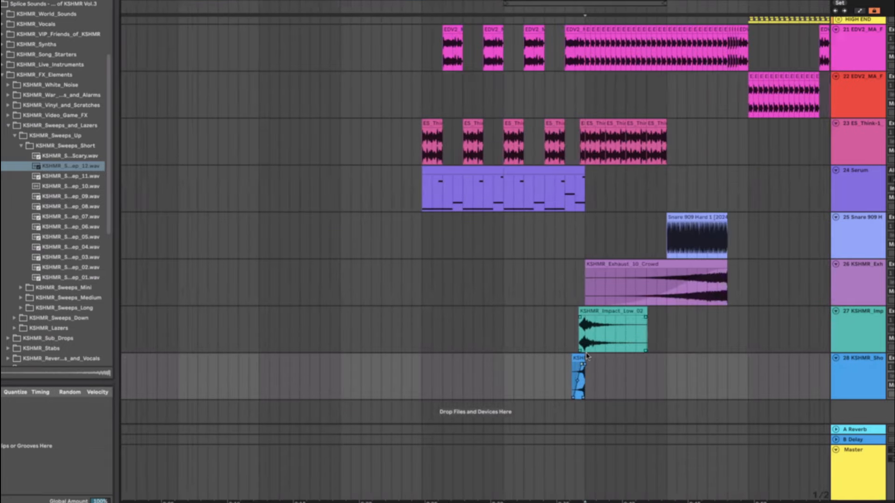
scroll(587, 356, "up", 3)
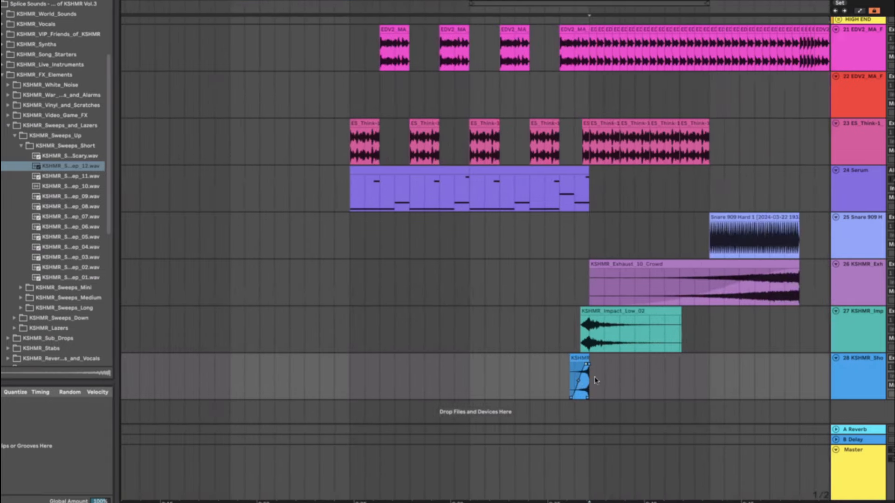
scroll(628, 296, "up", 3)
scroll(627, 296, "right", 1)
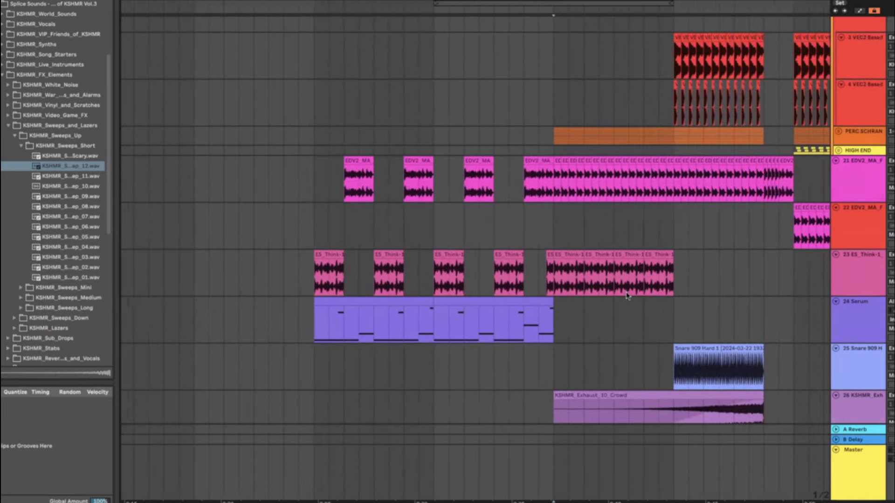
scroll(627, 296, "down", 3)
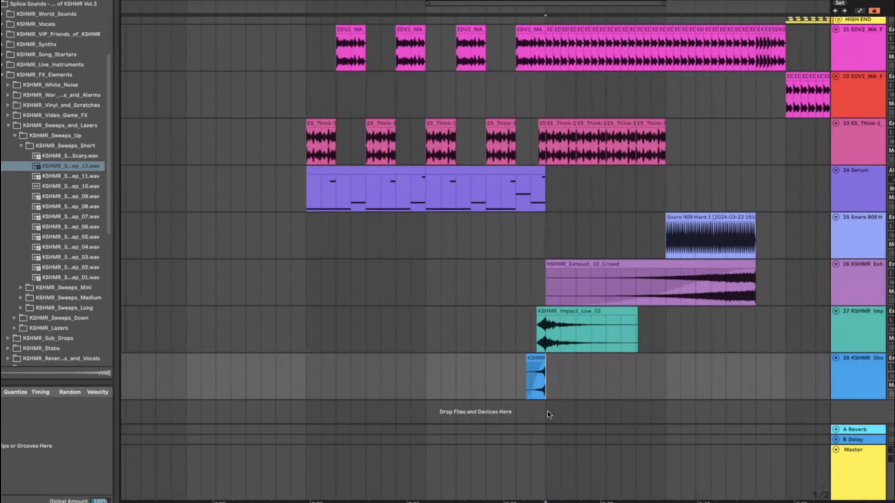
scroll(540, 410, "up", 3)
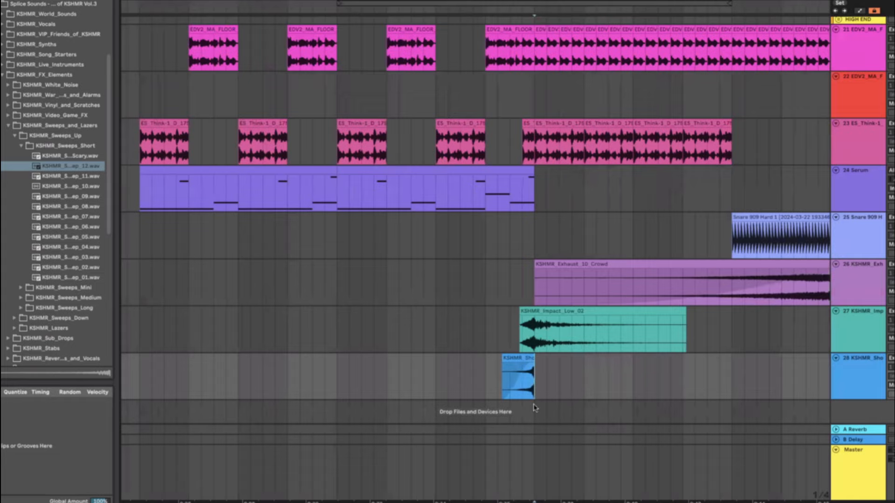
left_click_drag(595, 406, 600, 405)
left_click_drag(538, 403, 662, 404)
left_click(591, 405)
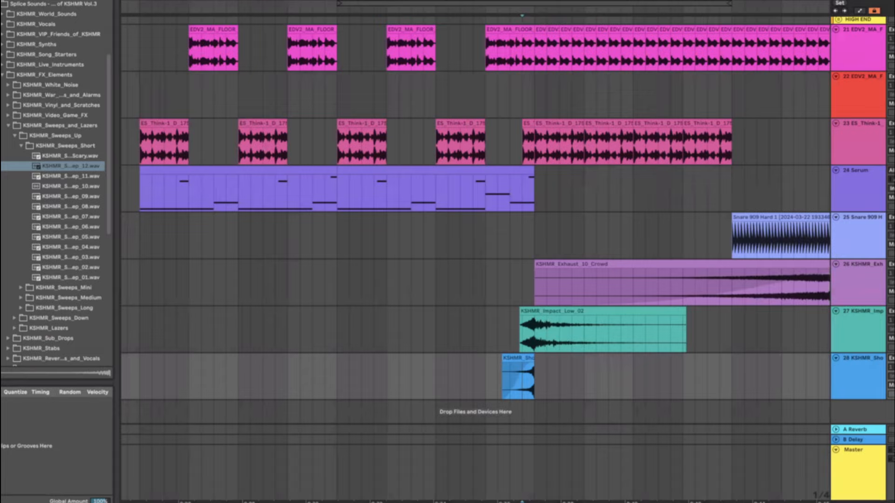
key("space")
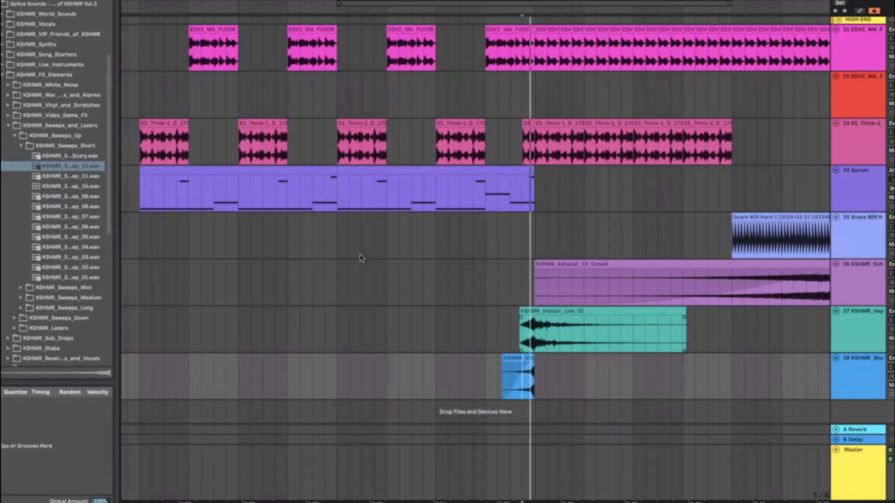
Step: Search the browser for Reverb, add it after the EQ Eight on the sweep track and set its dry/wet to 40 %
key("super+f")
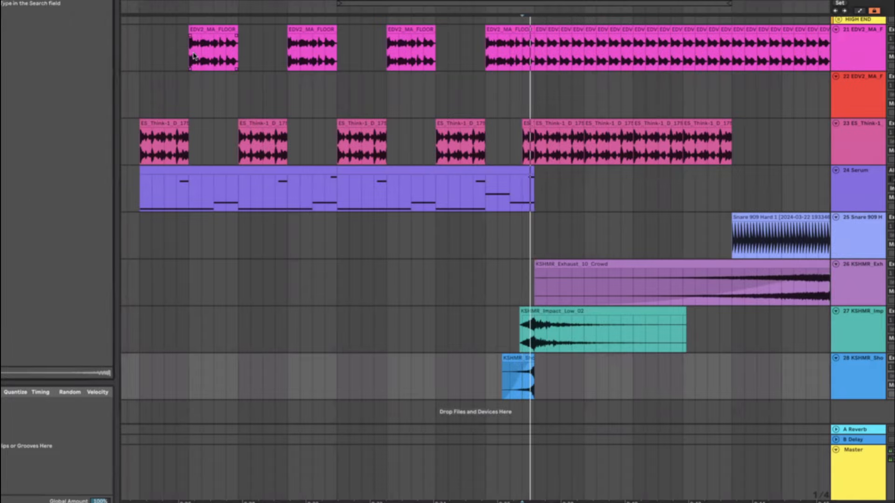
type("reverb")
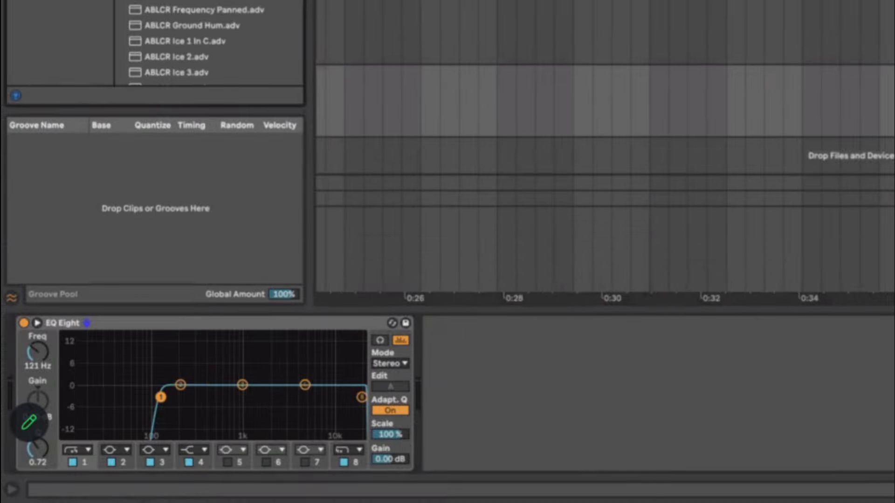
left_click_drag(32, 61, 634, 396)
left_click_drag(821, 464, 822, 473)
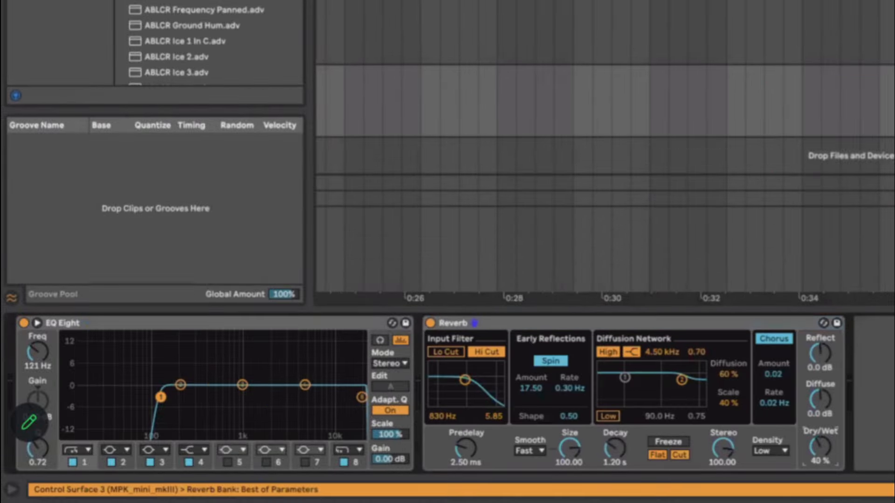
Step: Set the sweep reverb's decay to 2.64 s, enable its low cut with the input filter at 3.24 kHz, and play the result
left_click_drag(615, 448, 616, 434)
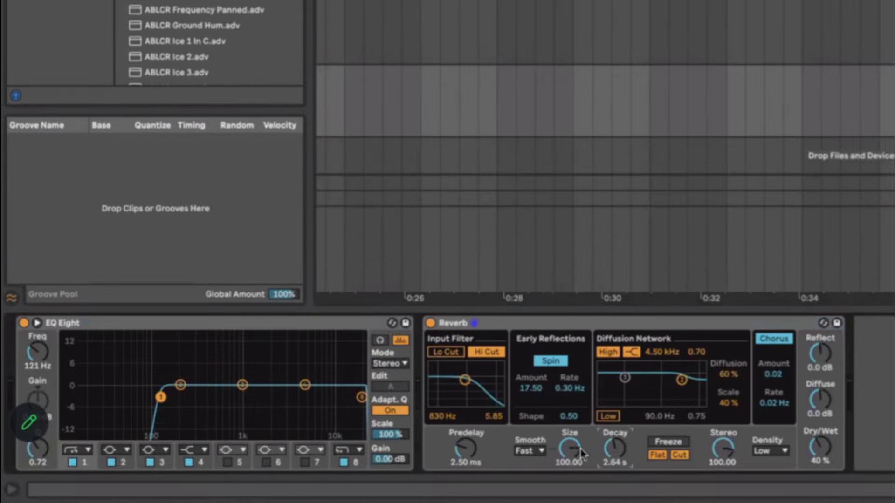
left_click(446, 353)
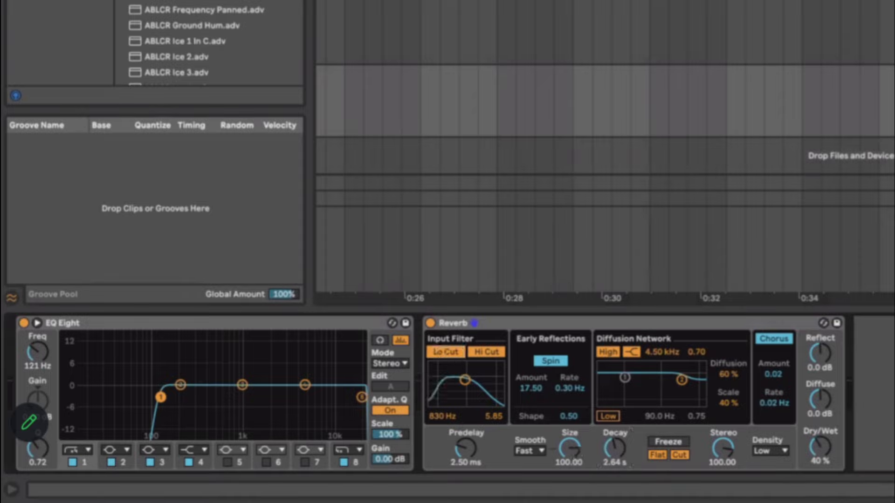
left_click_drag(465, 379, 480, 379)
key("space")
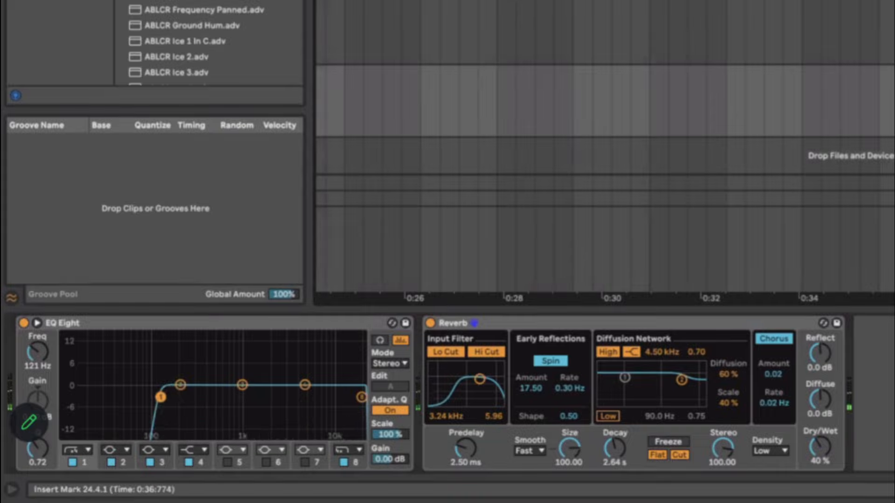
Step: Copy the sweep clip along its track so that the duplicate ends together with the snare roll and exhaust clips at bar 32
scroll(811, 119, "down", 5)
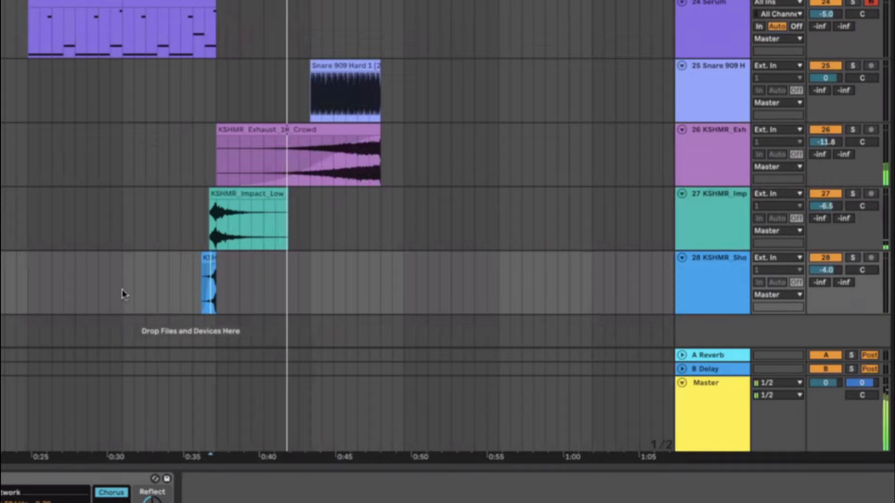
left_click_drag(785, 113, 893, 114)
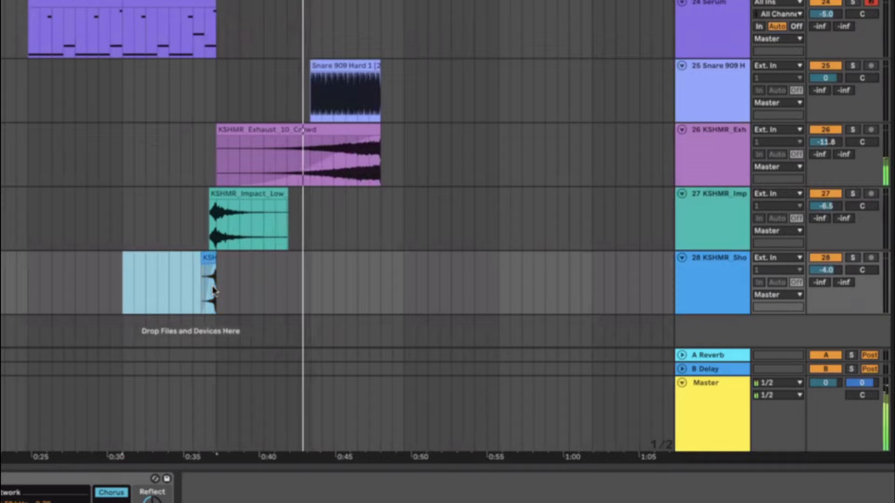
left_click(289, 292)
key("super+v")
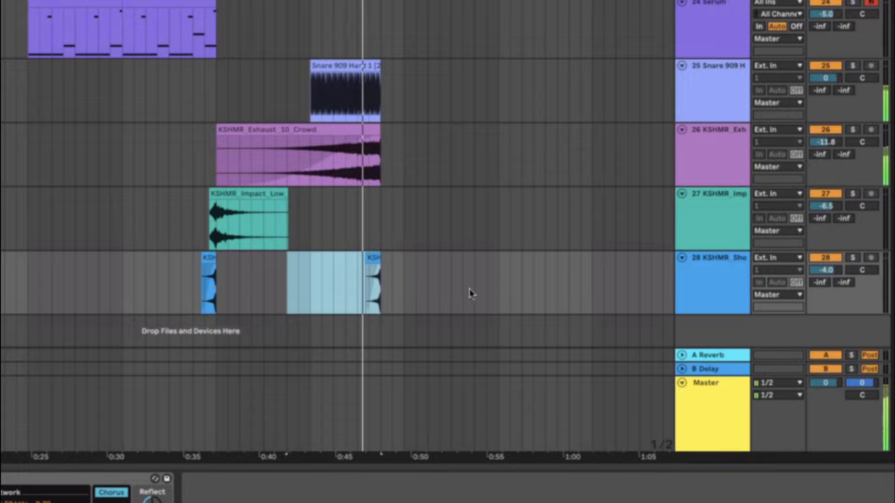
Step: Examine the tracks around the drop while the arrangement plays through the copied sweep and beyond
left_click(434, 242)
scroll(434, 246, "up", 5)
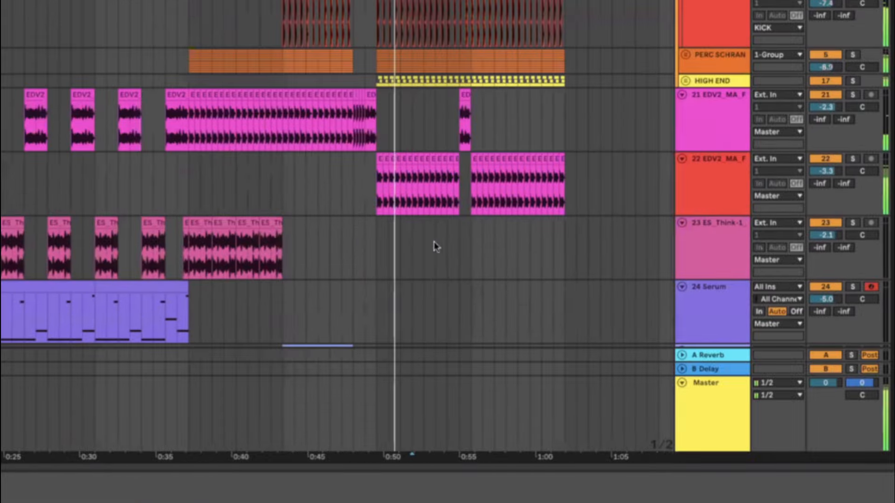
scroll(434, 246, "down", 3)
key("plus")
key("plus")
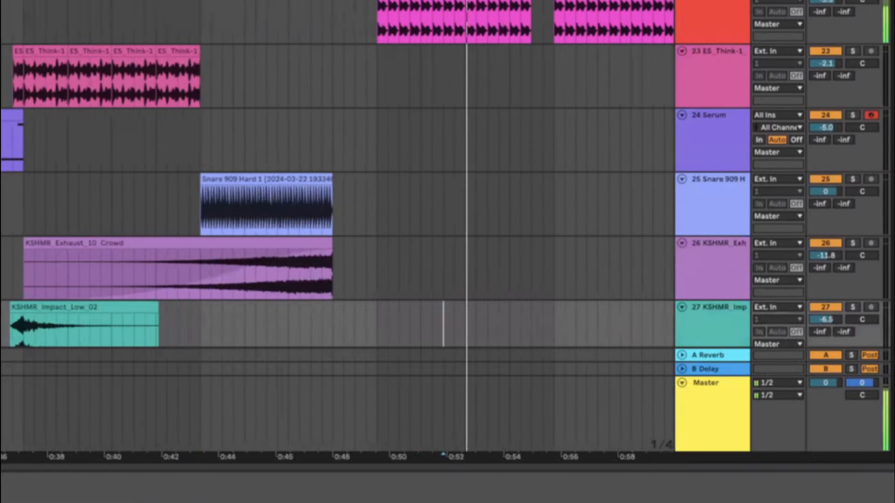
scroll(359, 233, "up", 4)
scroll(359, 233, "down", 6)
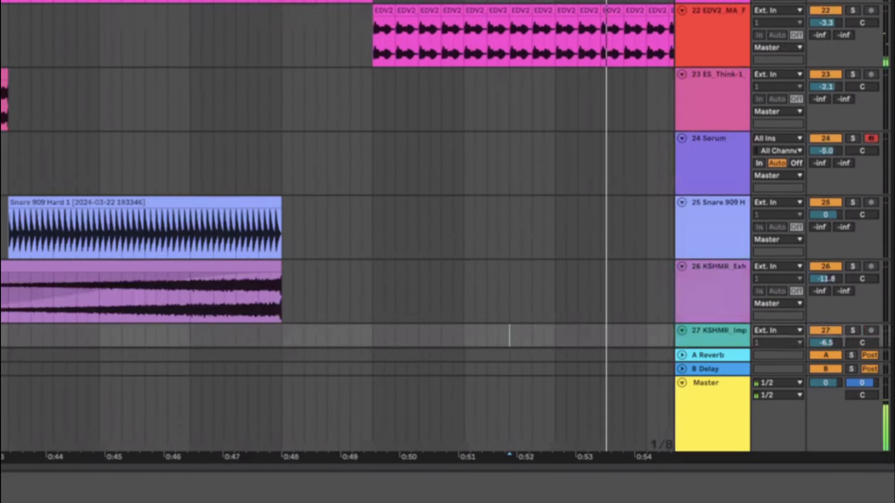
scroll(363, 219, "down", 4)
scroll(484, 115, "up", 4)
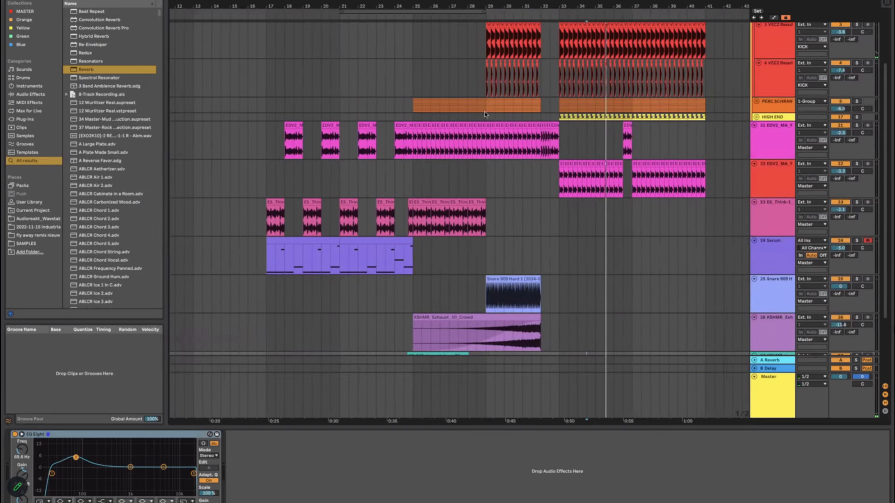
Step: Play from bar 29, where the snare roll starts, and check the contents of the HIGH END group
left_click(485, 114)
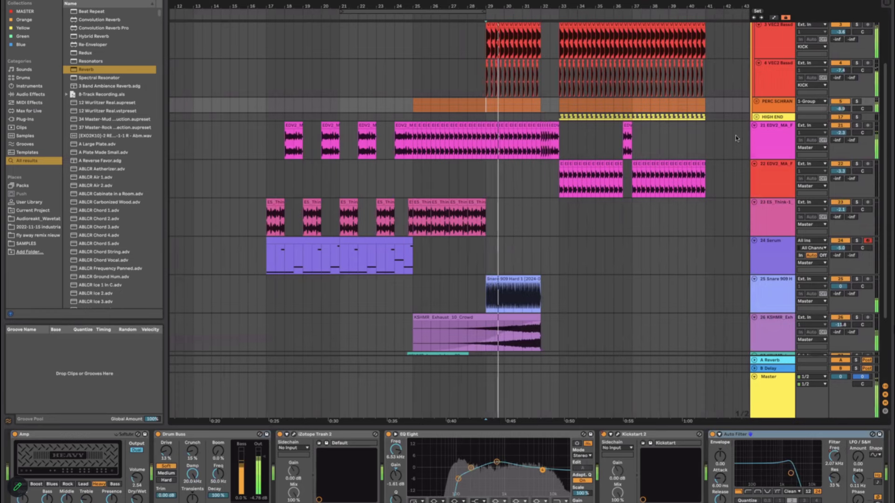
left_click(757, 117)
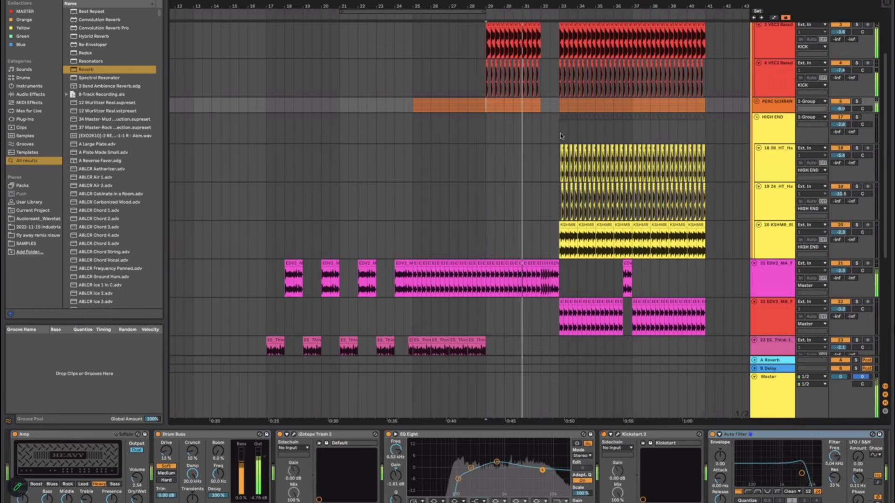
left_click(756, 118)
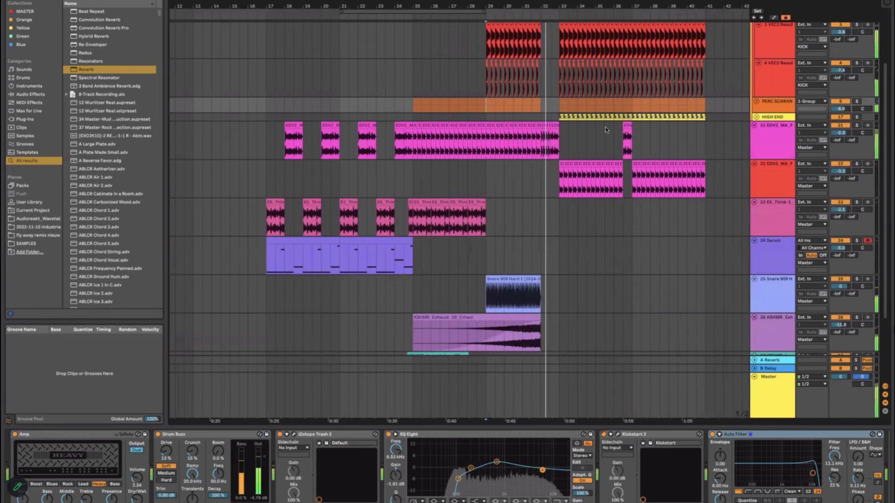
Step: Play the transition from just before bar 32 through the vocal chops into the drop
scroll(551, 129, "up", 5)
left_click(516, 125)
key("space")
key("space")
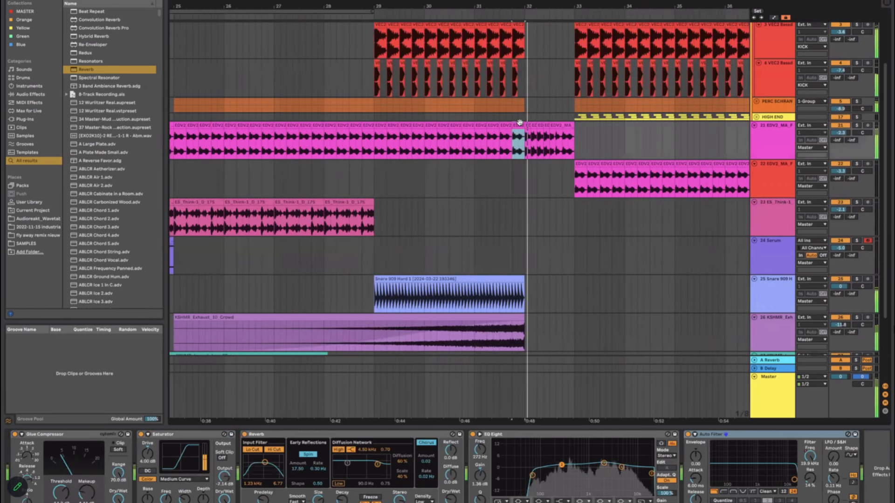
left_click(514, 124)
key("space")
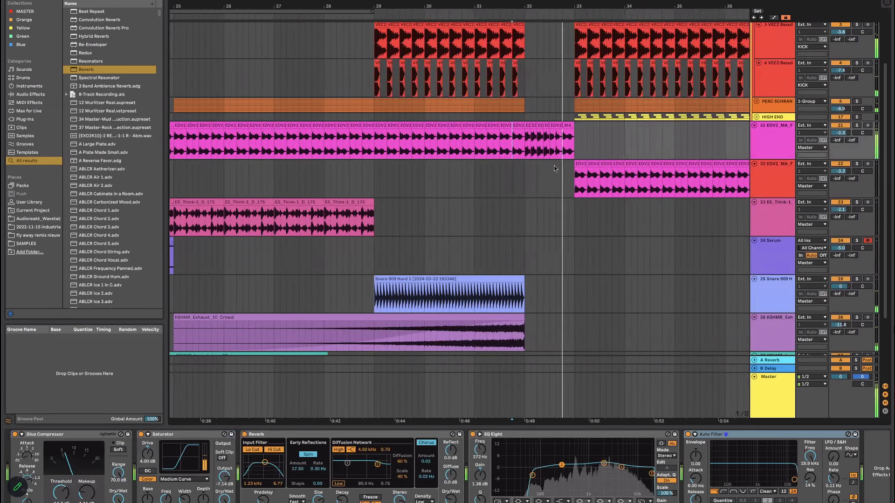
Step: Check the percussion group and the effect tracks around the gap between bars 32 and 33
scroll(562, 142, "up", 5)
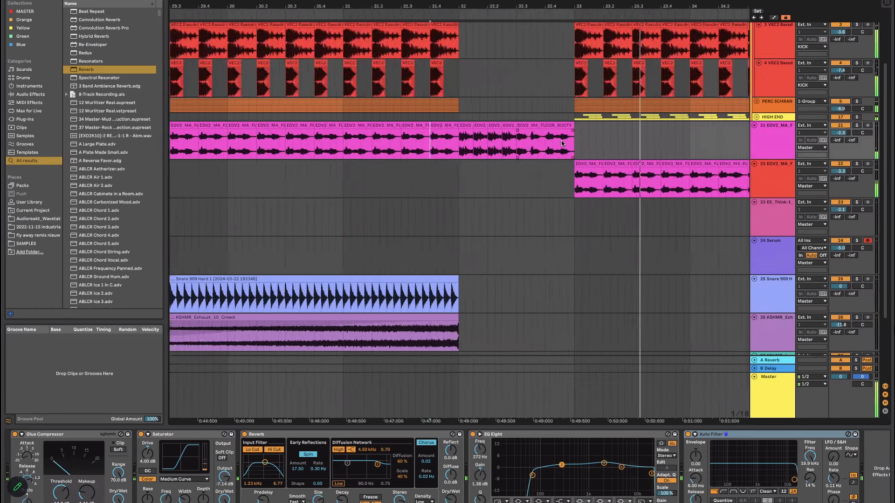
scroll(561, 142, "down", 4)
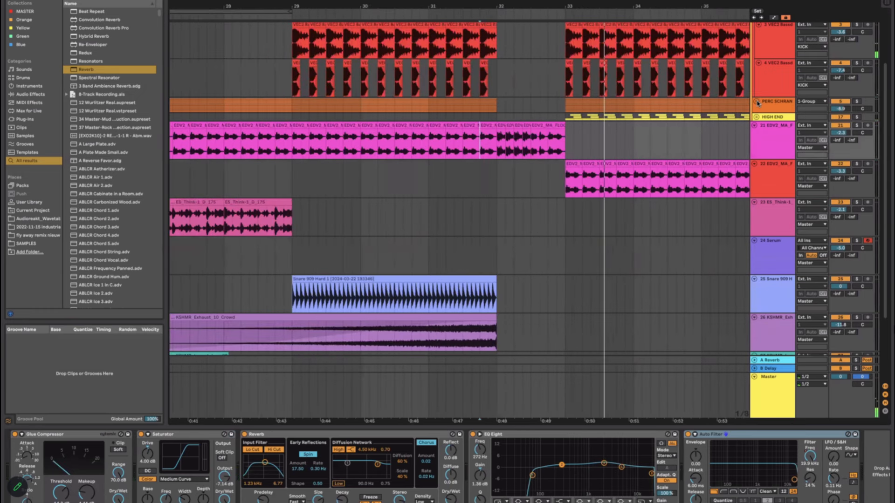
left_click(758, 103)
left_click(757, 103)
scroll(564, 197, "down", 7)
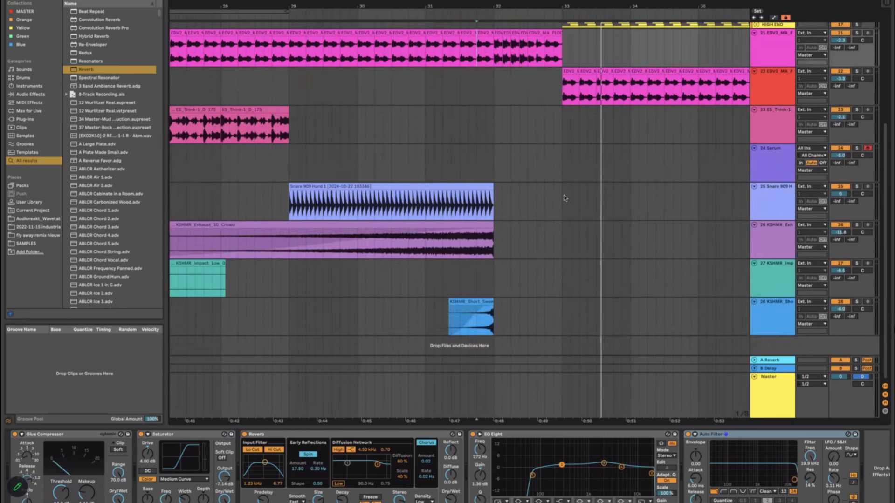
Step: Copy the last part of the short sweep before bar 32 and paste it so that it ends at bar 33
scroll(564, 298, "up", 1)
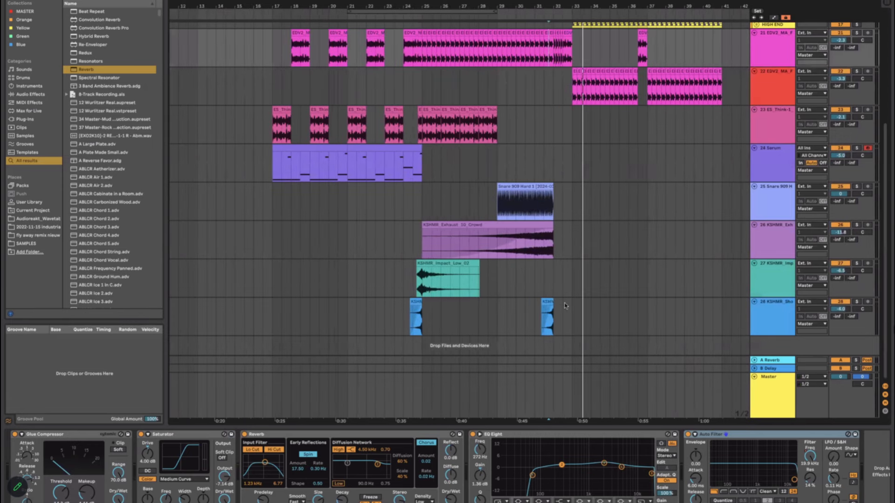
scroll(565, 306, "up", 6)
left_click_drag(487, 324, 498, 323)
key("super+c")
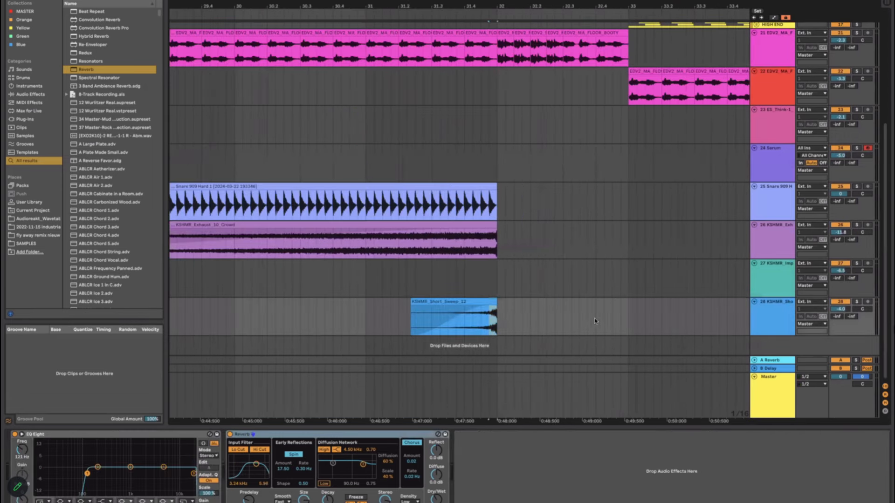
left_click(620, 315)
key("super+v")
mouse_move(621, 317)
left_mouse_down()
mouse_move(595, 303)
mouse_move(633, 305)
left_mouse_up()
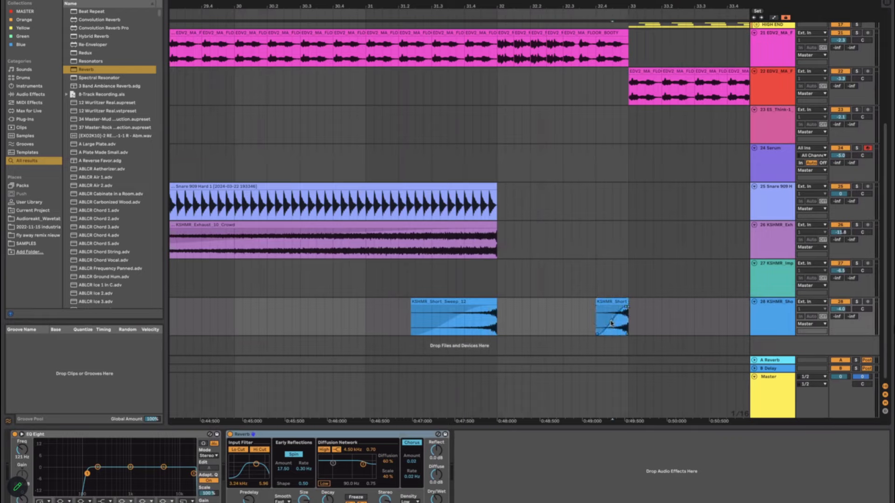
Step: Play the gap from bar 32 and set the pasted short sweep's clip gain to -13.1 dB
left_click(498, 293)
key("space")
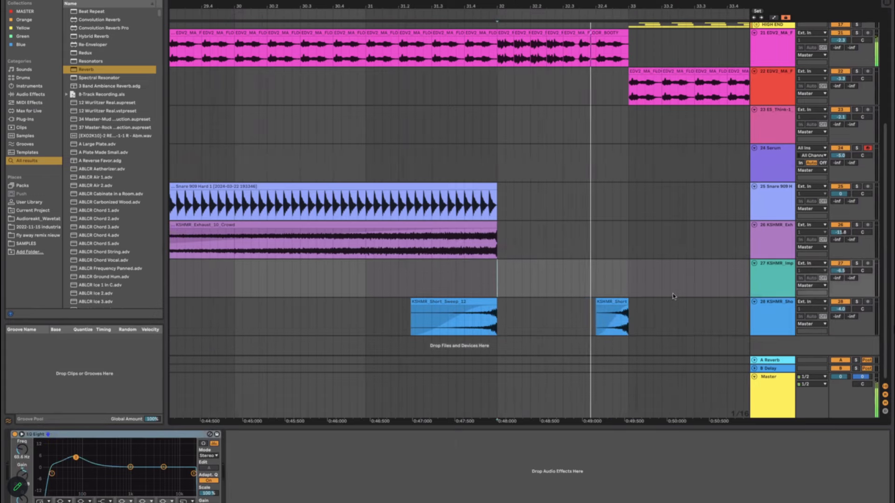
left_click(612, 316)
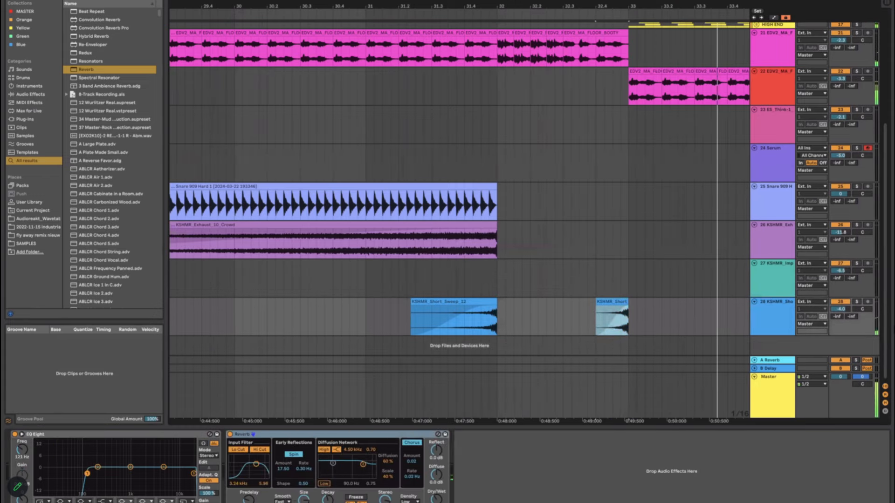
key("shift+Tab")
left_click_drag(69, 342, 68, 359)
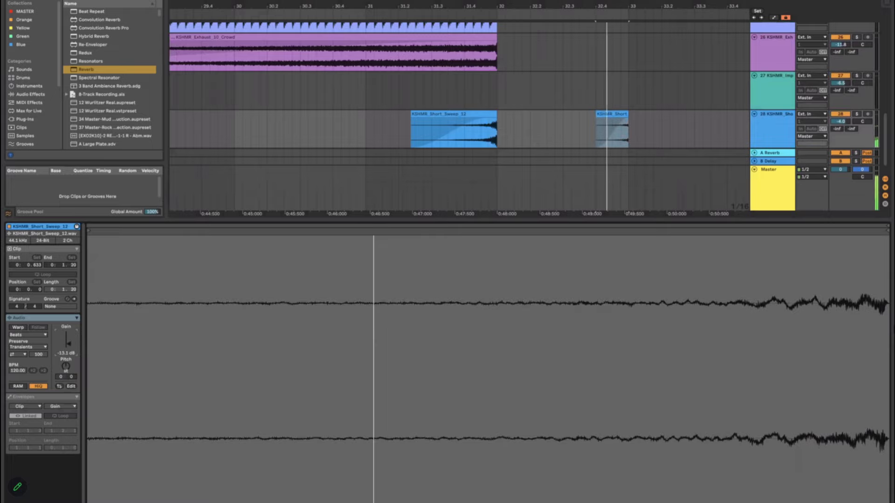
left_click(491, 91)
key("space")
key("space")
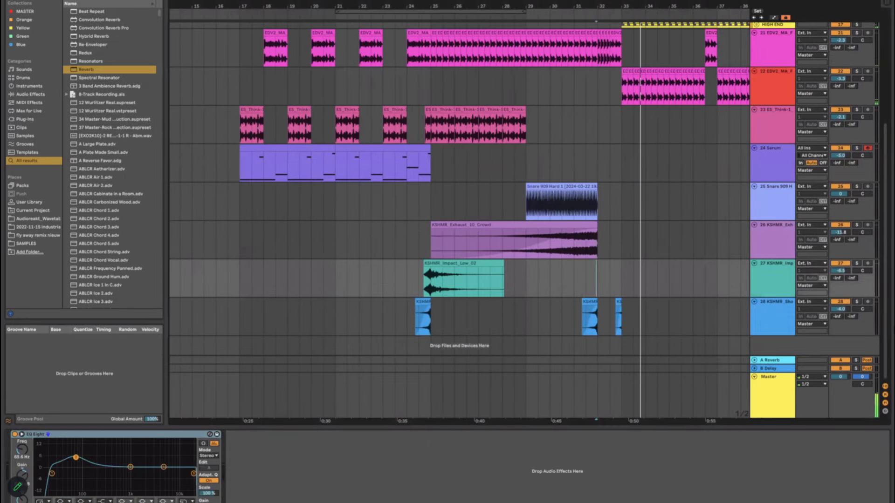
Step: Examine the percussion, vocal and effect tracks across the build-up and the drop
scroll(459, 186, "down", 5)
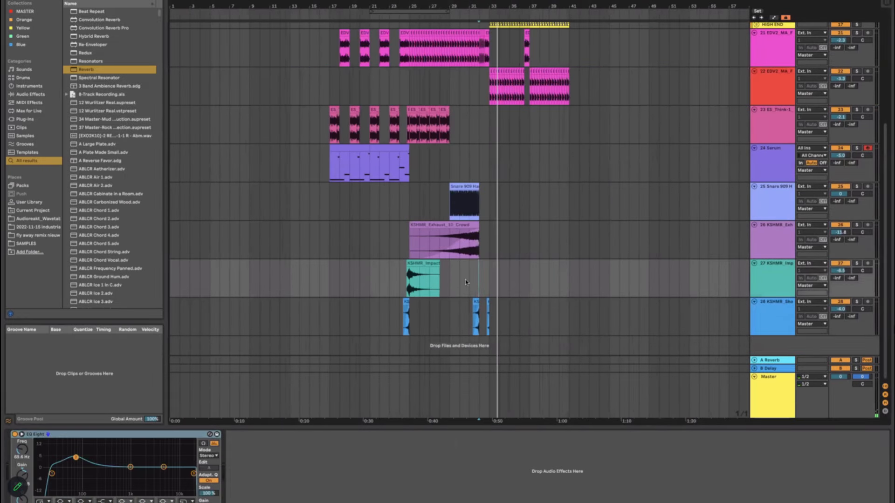
scroll(484, 297, "up", 4)
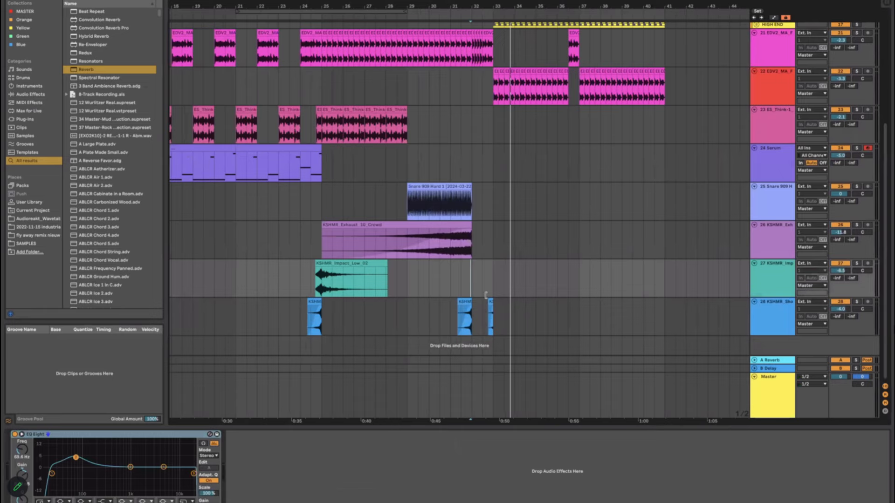
scroll(480, 298, "up", 8)
scroll(471, 303, "down", 5)
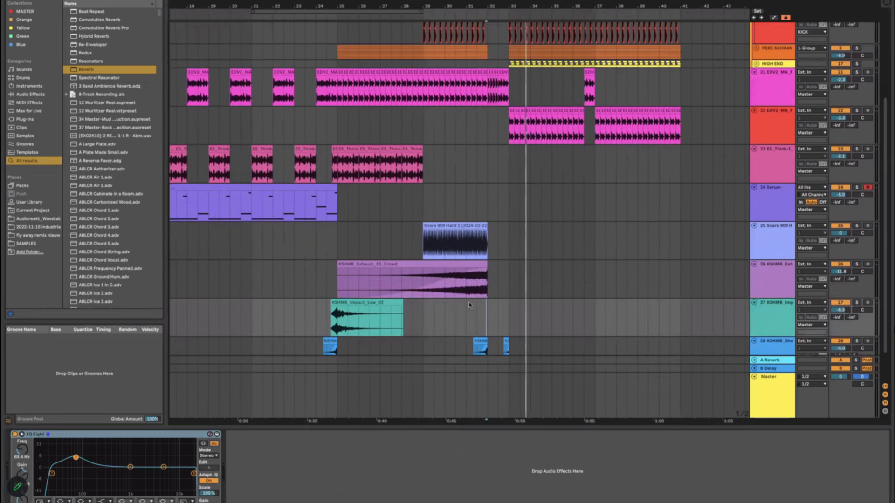
scroll(469, 305, "down", 2)
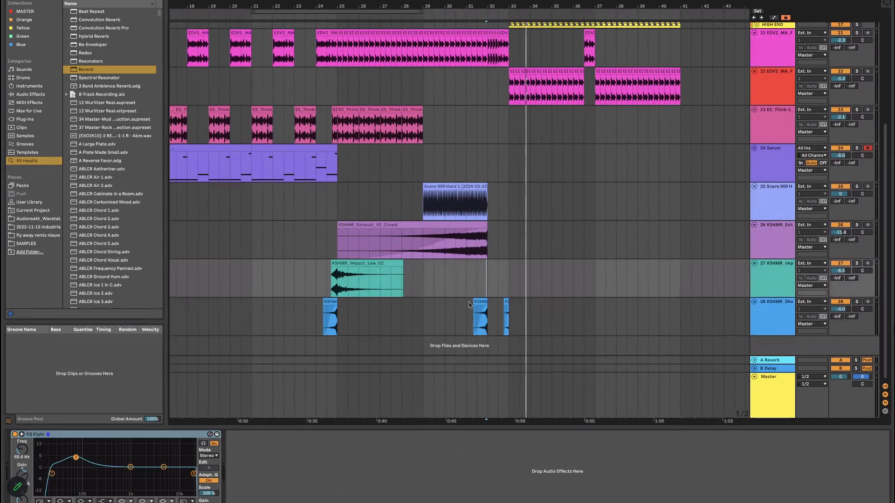
scroll(425, 154, "up", 3)
left_click(426, 161)
scroll(433, 228, "down", 3)
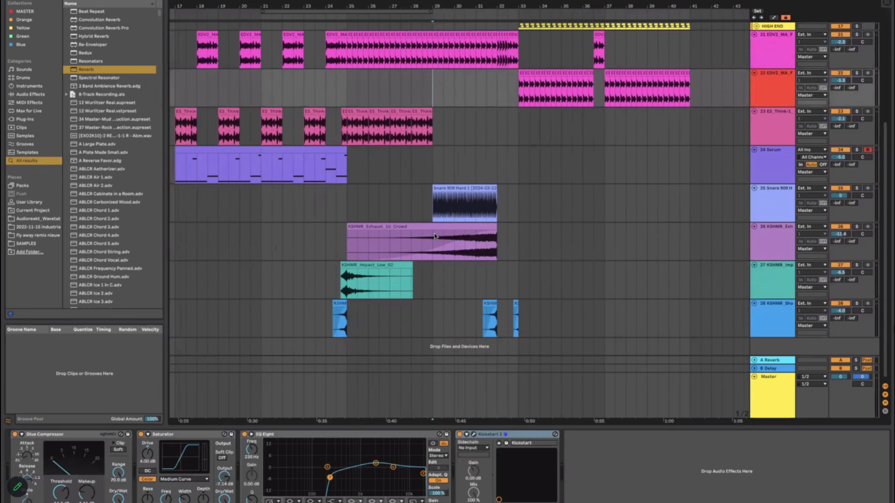
Step: Insert a new audio track directly below the KSHMR_Exhaust_10_Crowd riser track
left_click(347, 216)
left_click(775, 243)
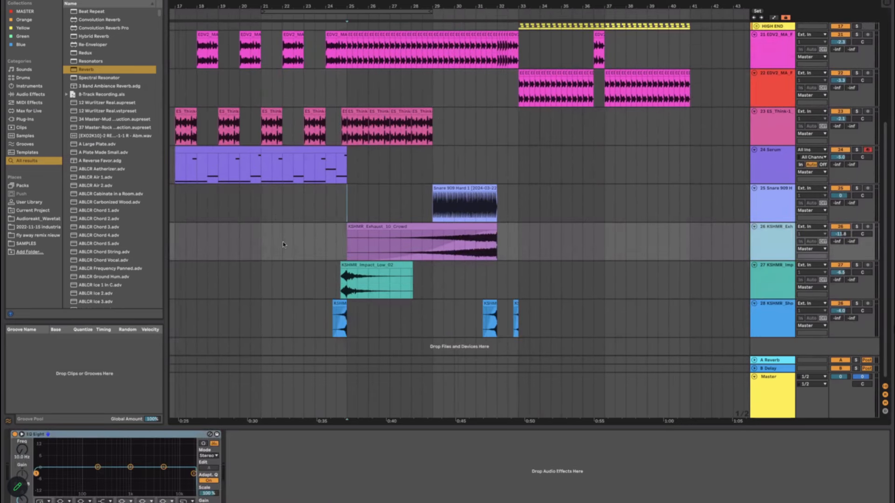
key("ctrl+t")
Step: Place the KSHMR_Long_Sweep_15_Flange sample from the KSHMR_Sweeps_Long folder on the new track, ending at bar 32
left_click(26, 243)
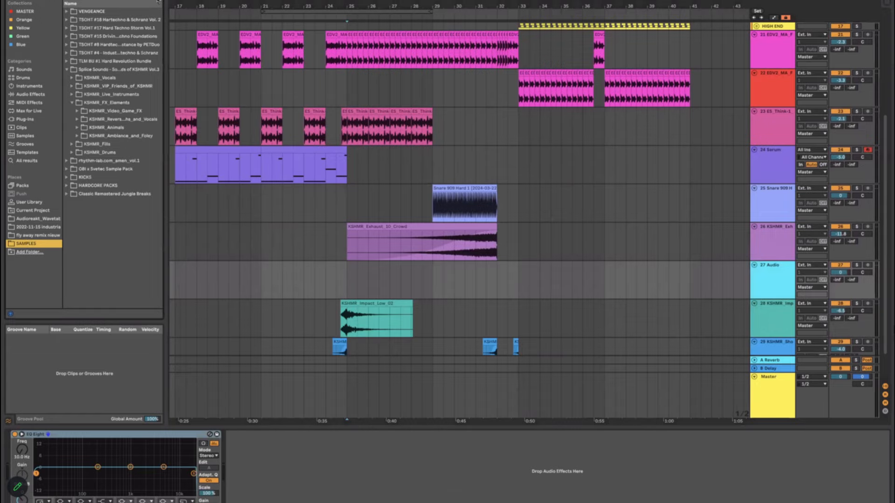
left_click(158, 1)
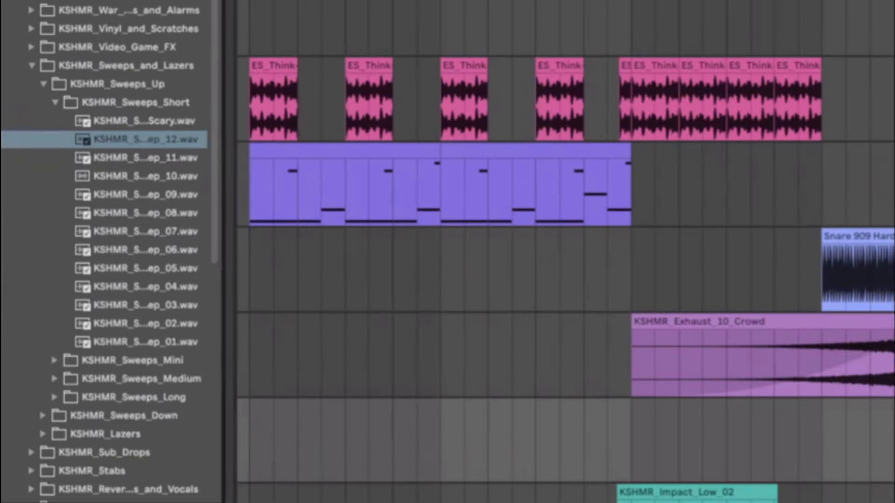
left_click(810, 375)
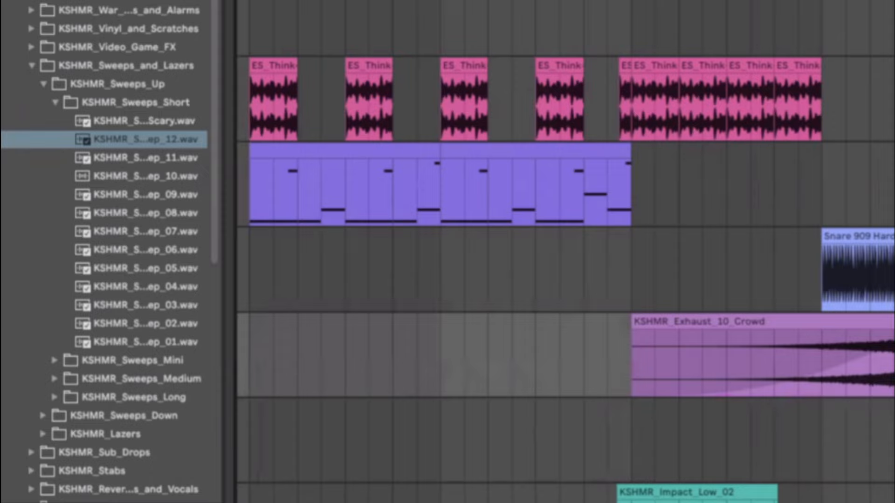
left_click(55, 102)
left_click(55, 158)
left_click(135, 196)
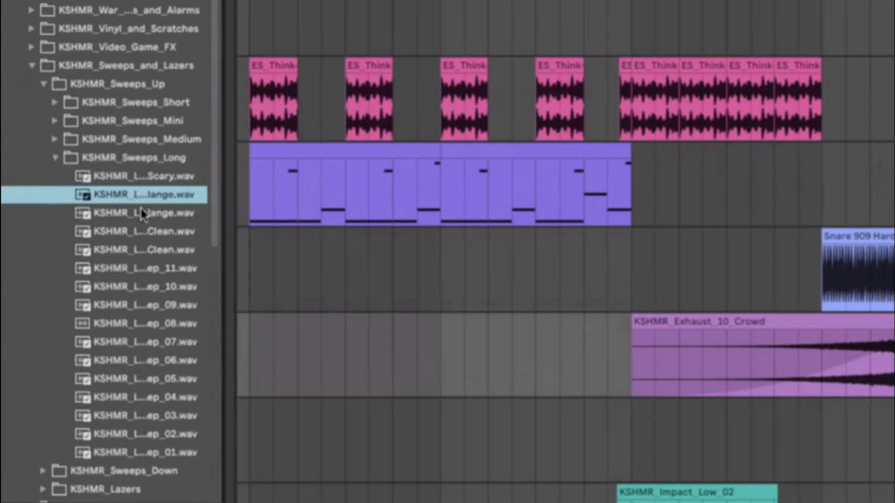
left_click_drag(138, 196, 788, 469)
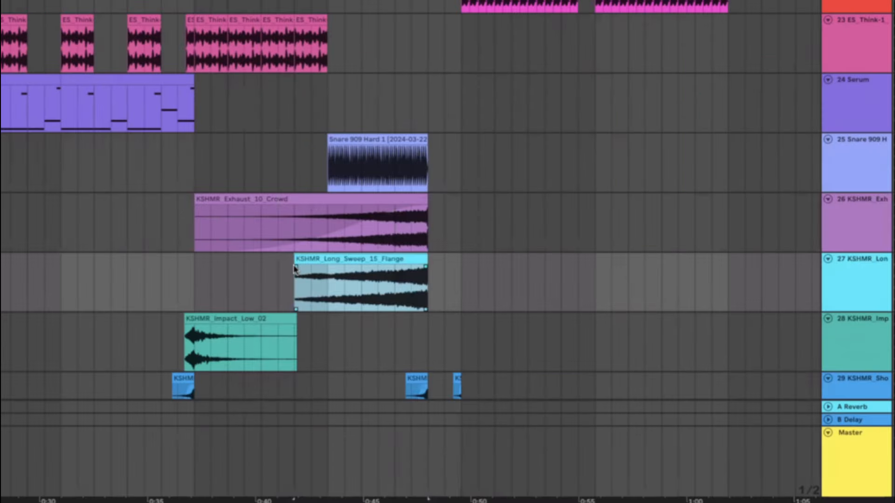
Step: Fade in the long flange sweep over its full length and play the end of the build-up
left_click_drag(295, 266, 455, 238)
left_click(355, 290)
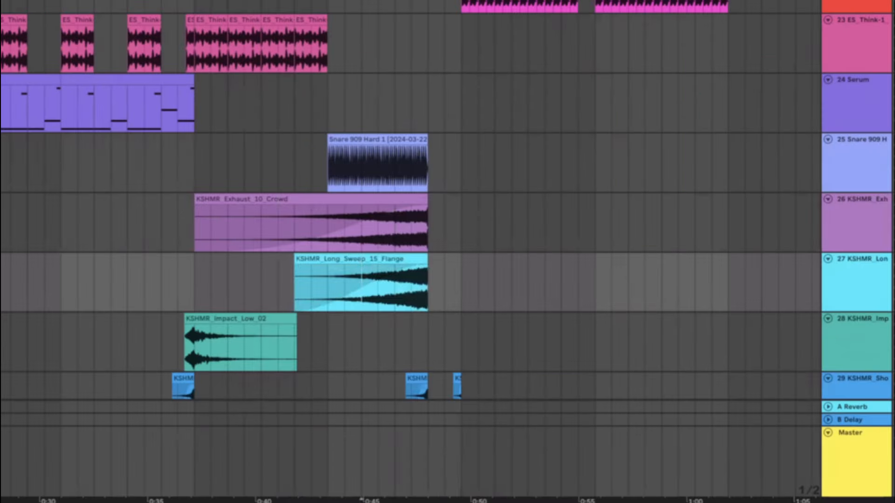
key("space")
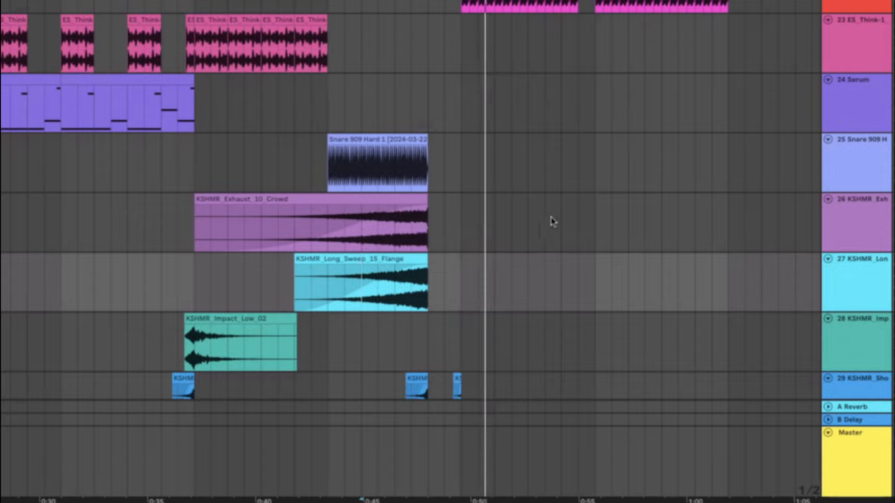
left_click(381, 243)
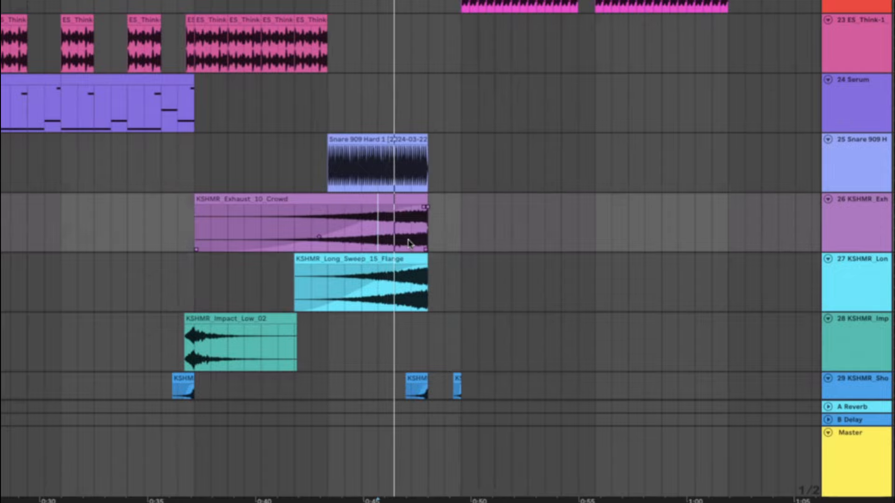
Step: Play the arrangement from bar 17, where the Serum part begins, and check the surrounding tracks
scroll(406, 242, "down", 3)
scroll(409, 243, "up", 5)
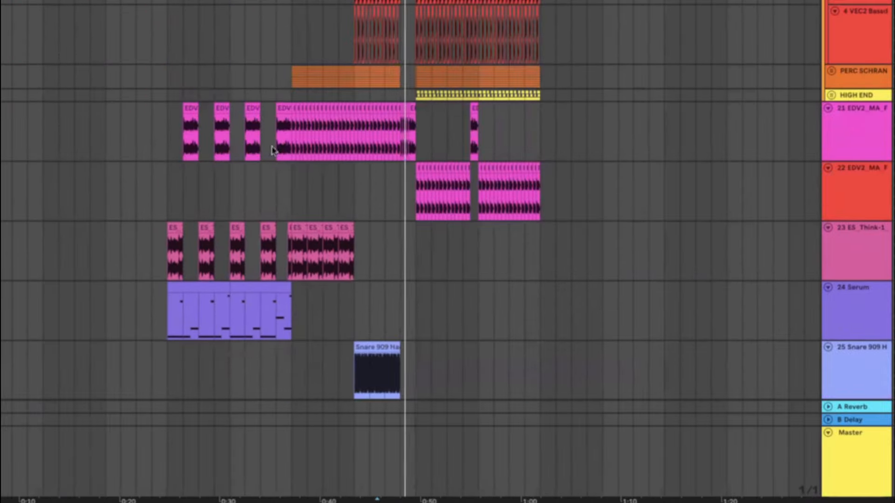
scroll(172, 192, "up", 5)
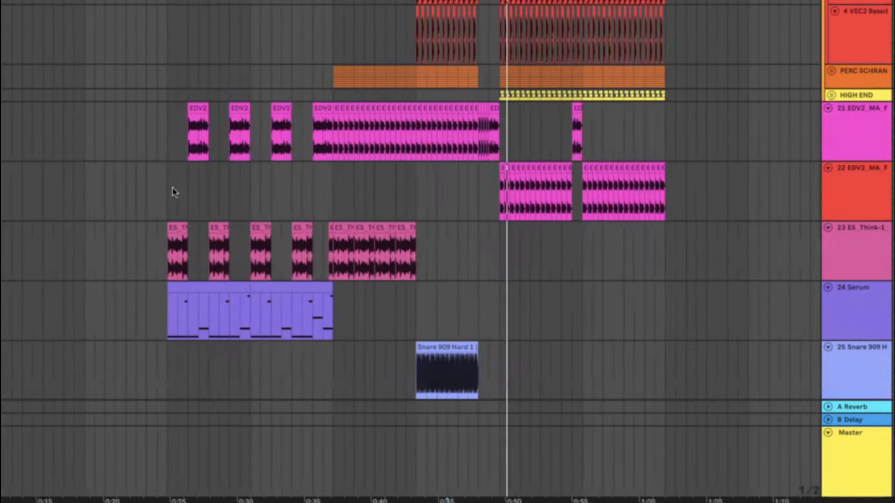
left_click(170, 190)
scroll(172, 195, "down", 1)
scroll(175, 199, "down", 3)
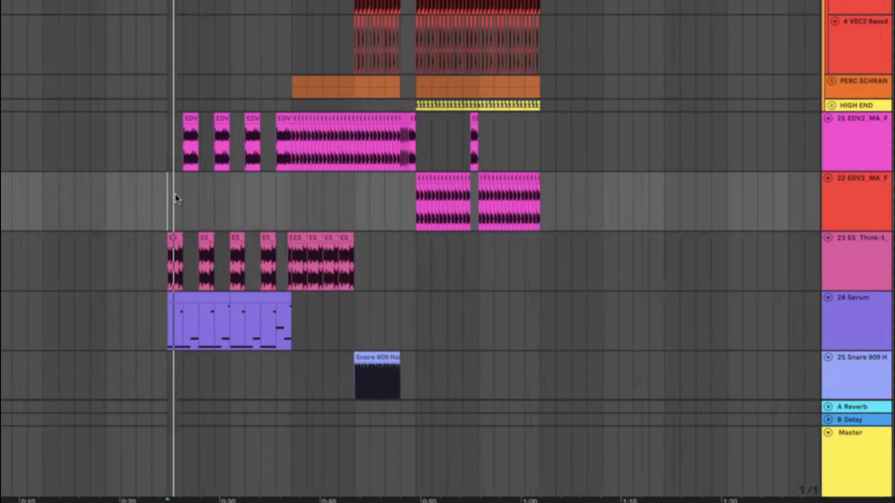
scroll(177, 198, "down", 6)
scroll(161, 37, "up", 4)
left_click(183, 45)
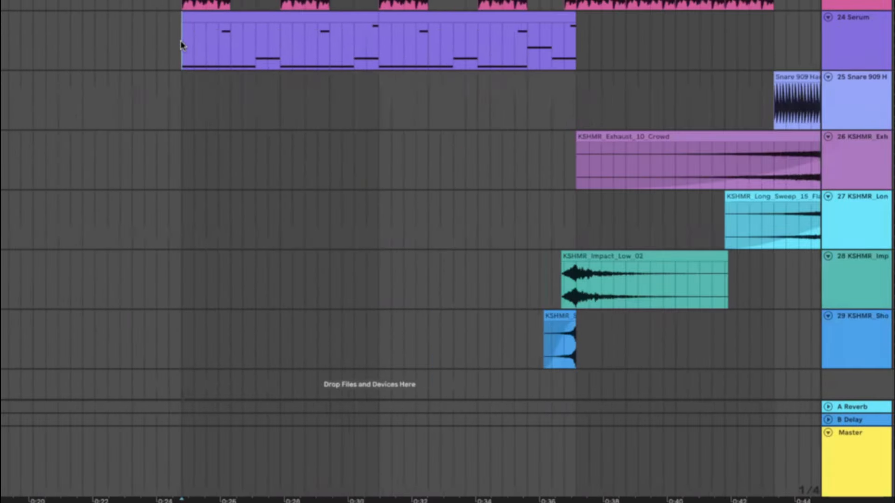
key("space")
Step: Copy the opening low-note section of the Serum clip and paste it repeatedly from bar 25 onward
left_click_drag(357, 124, 363, 124)
key("super+c")
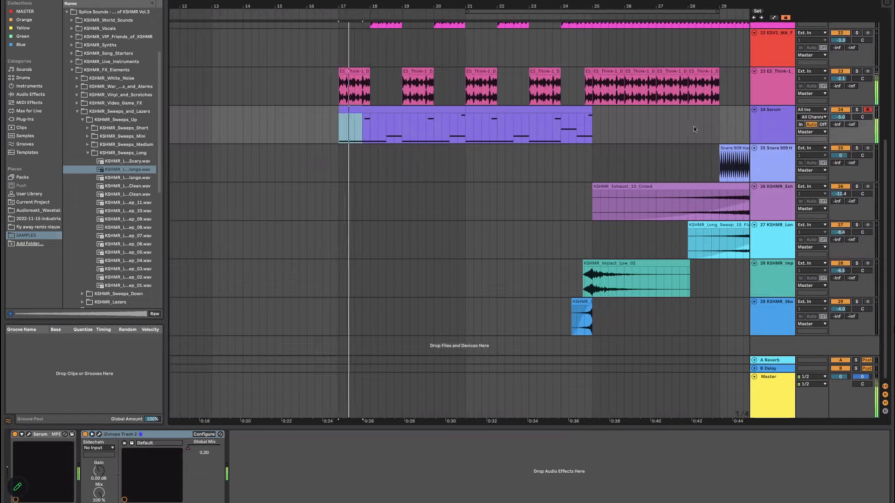
left_click(594, 123)
key("super+v")
key("super+v")
key("super+v")
key("super+v")
key("super+v")
key("super+v")
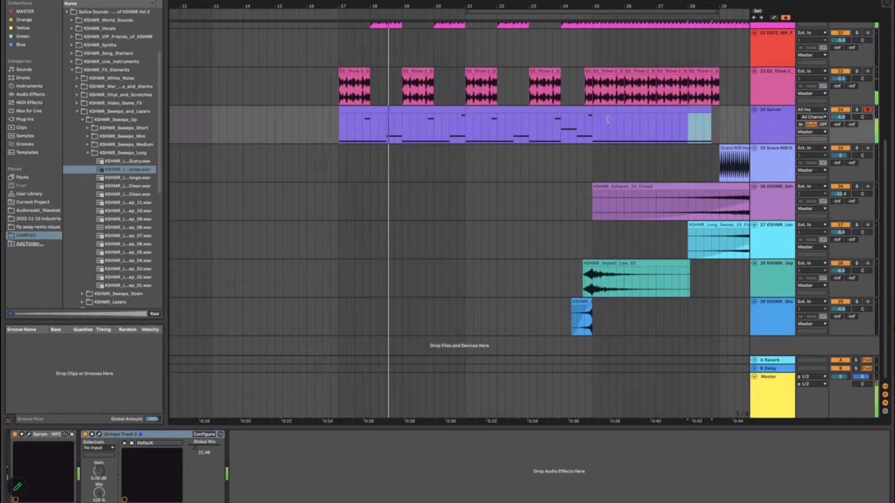
Step: Delete the excess of the repeated Serum section beyond bar 29
scroll(697, 141, "right", 3)
scroll(698, 141, "up", 1)
left_click_drag(658, 141, 697, 141)
key("Delete")
Step: Add an Auto Filter to the Serum track and lower its high-pass frequency to 26.0 Hz
left_click(534, 149)
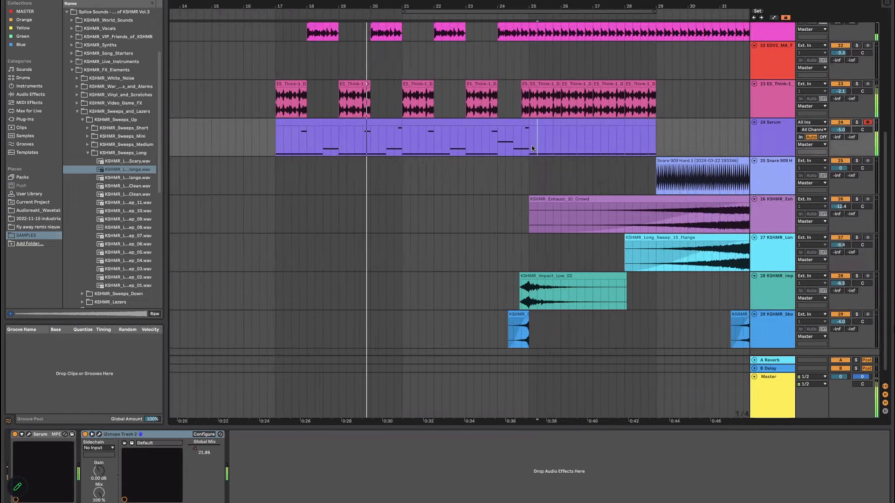
key("super+f")
type("auto")
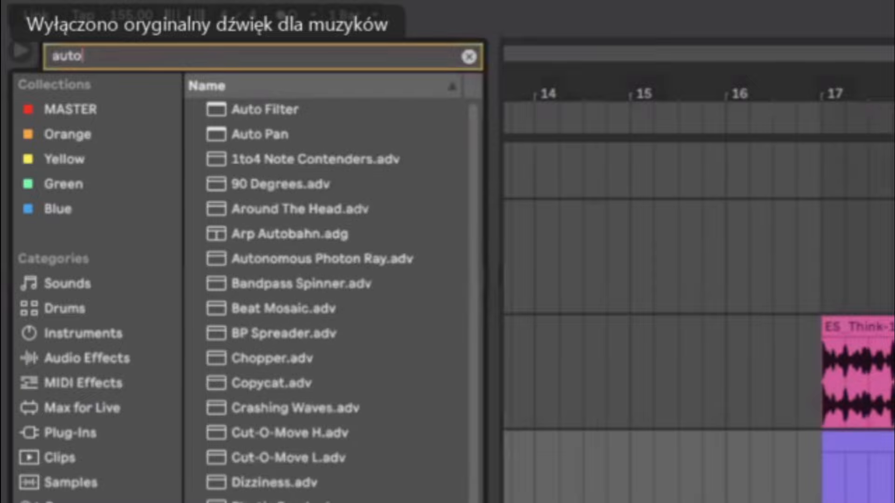
double_click(270, 109)
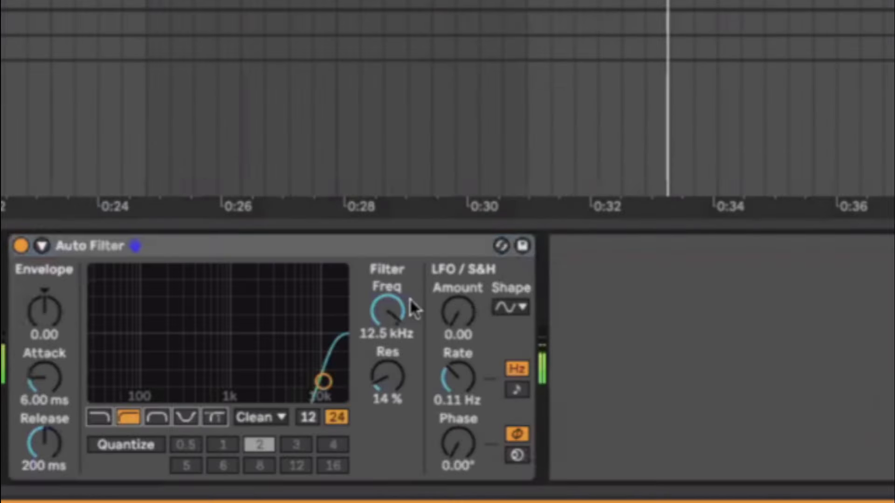
left_click_drag(399, 312, 400, 314)
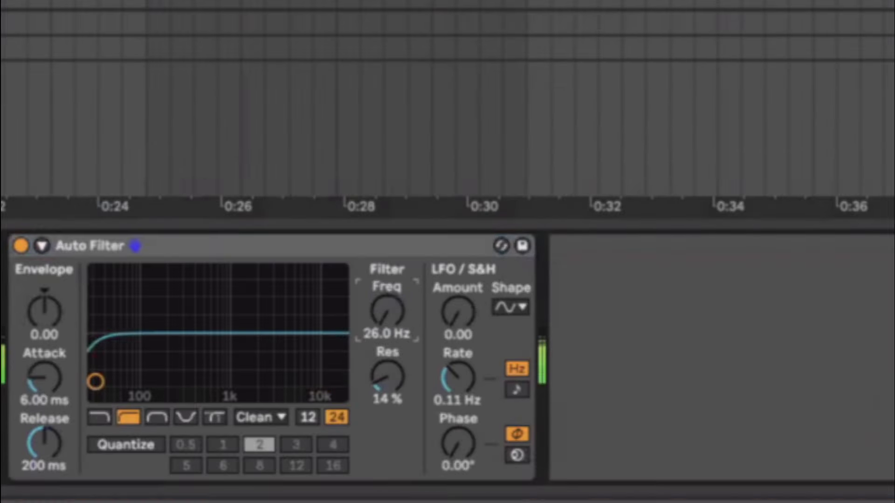
Step: Automate the Auto Filter frequency on the Serum track to rise at bar 25, and play the change
key("a")
left_click(384, 315)
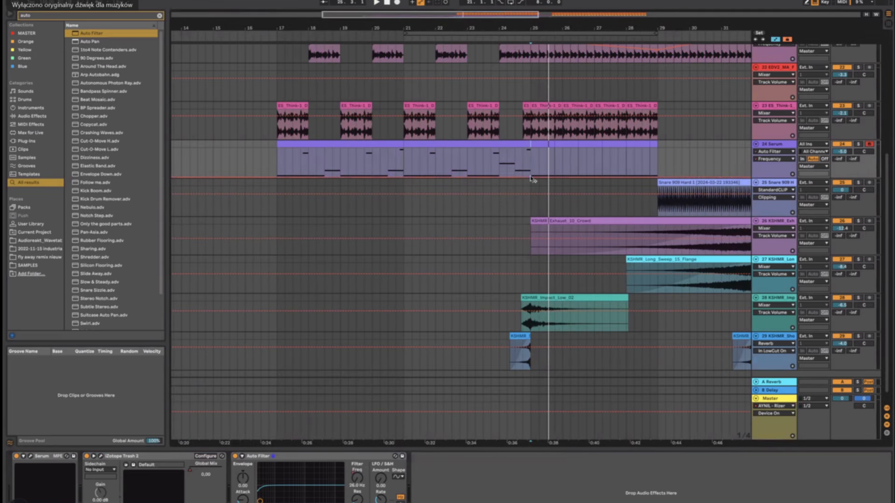
mouse_move(531, 178)
left_mouse_down()
mouse_move(516, 177)
mouse_move(530, 171)
left_mouse_up()
left_click(507, 164)
key("space")
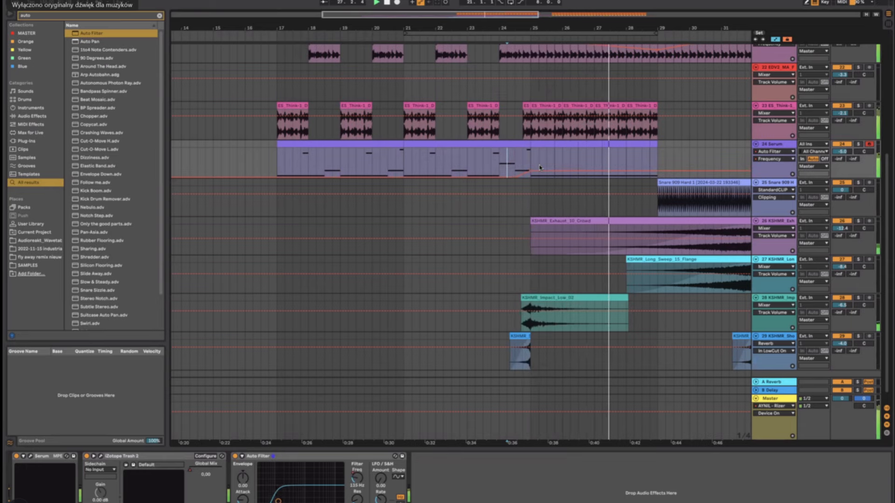
Step: Duplicate the repeated Serum section onward from bar 29 and trim it to end at bar 32 with the risers
scroll(539, 163, "right", 3)
left_click(558, 148)
left_click(558, 153)
key("super+d")
key("super+d")
key("super+d")
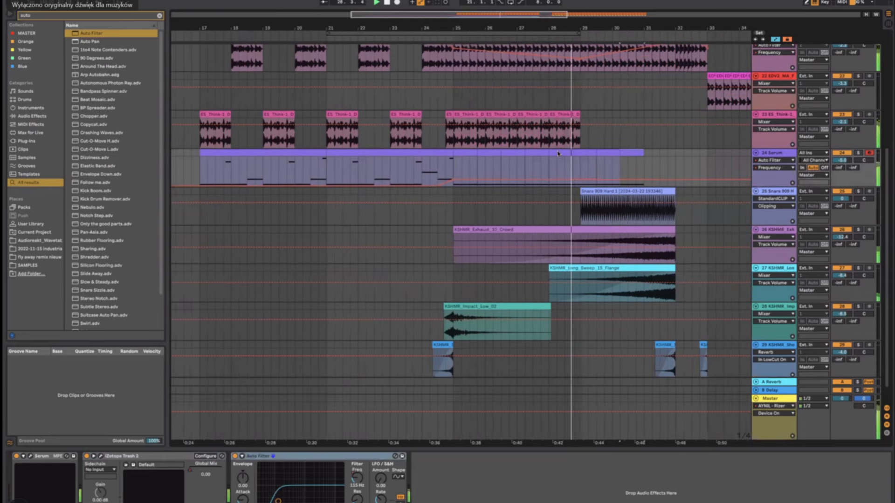
key("super+d")
key("super+d")
mouse_move(690, 153)
left_mouse_down()
mouse_move(674, 154)
mouse_move(676, 174)
left_mouse_up()
key("space")
left_click(459, 169)
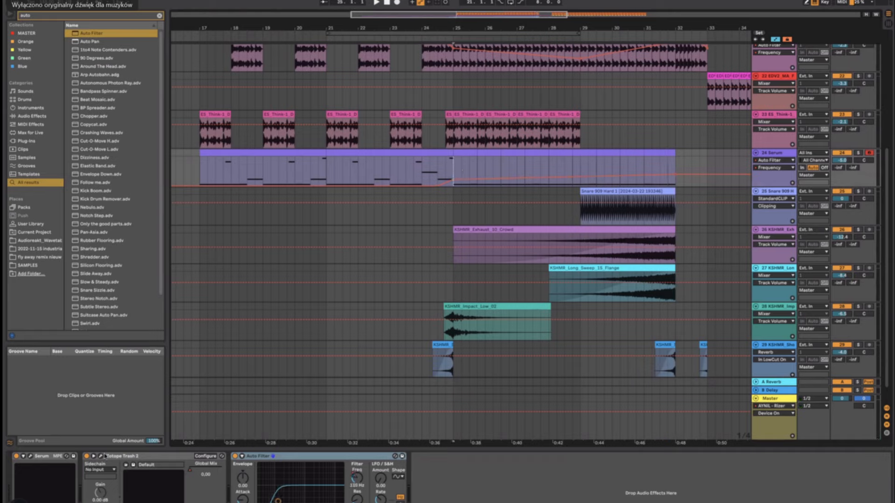
Step: Automate the iZotope Trash 2 Global Mix on the Serum track to ramp up from bar 25 to 1.00 at bar 32
left_click(190, 472)
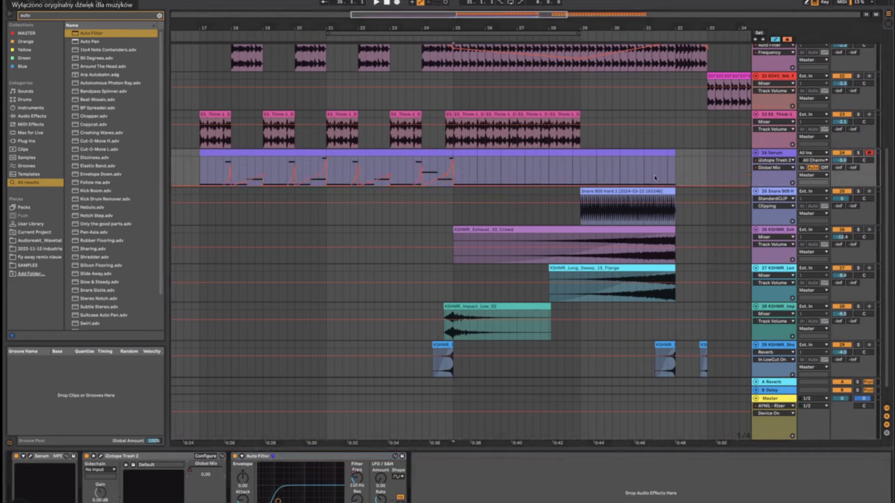
left_click_drag(677, 186, 677, 161)
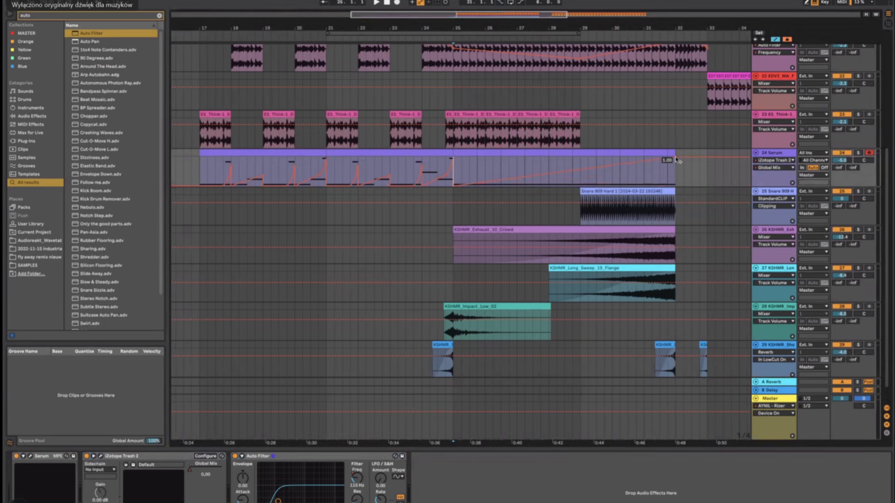
Step: Set Serum's lower pitch bend range to -12 and automate Pitch Bend to rise from bar 25 to bar 32
left_click(31, 456)
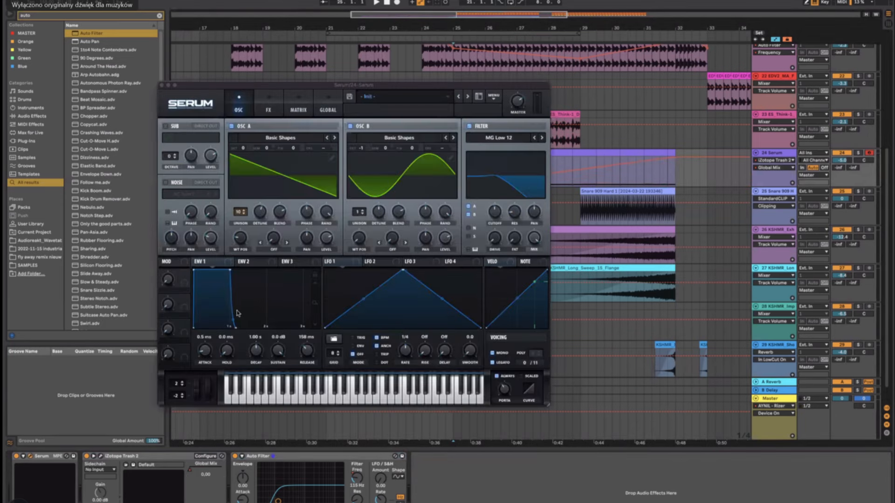
left_click_drag(181, 396, 198, 428)
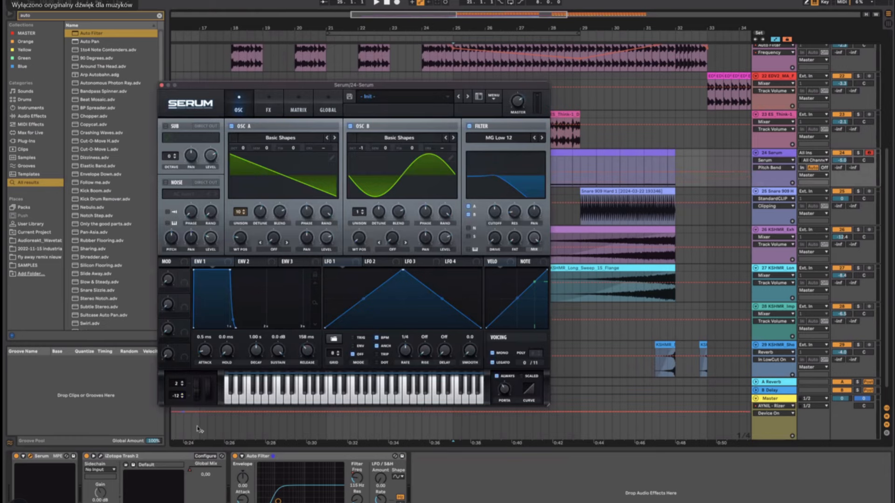
left_click(161, 86)
left_click(454, 173)
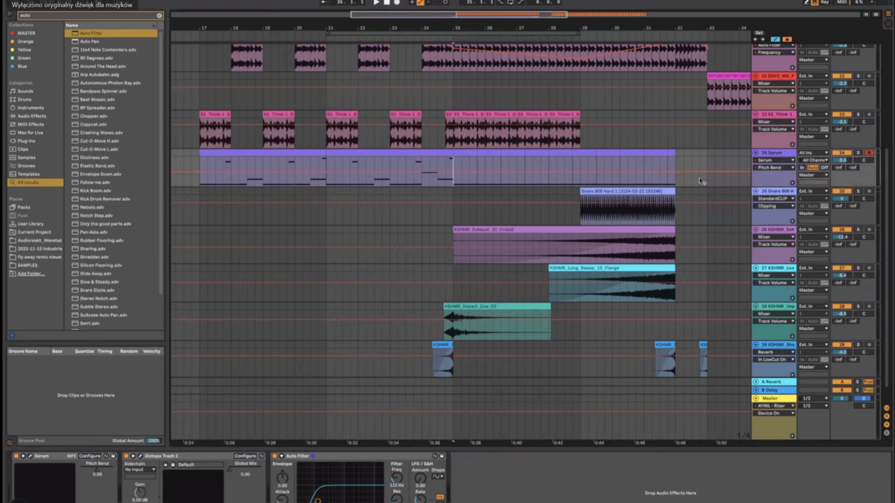
left_click_drag(675, 173, 675, 157)
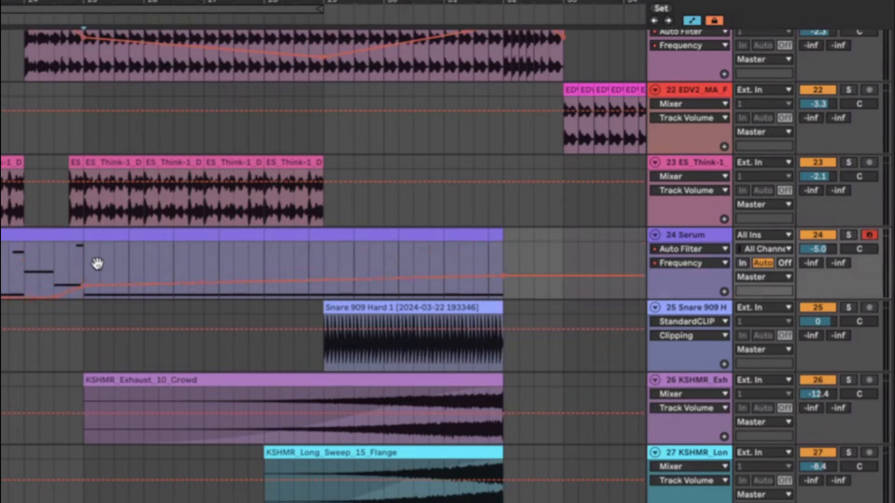
Step: Hide the automation lanes and play the transition from bar 24 into the drop
scroll(83, 265, "up", 5)
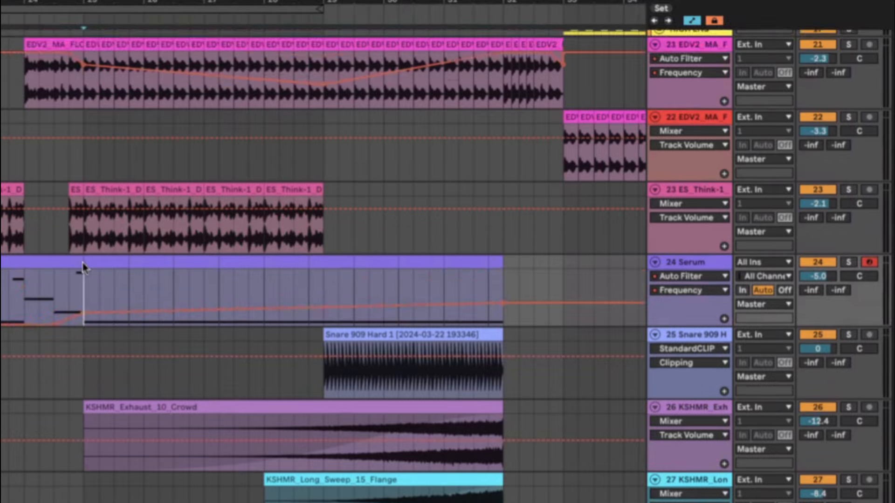
scroll(83, 263, "down", 5)
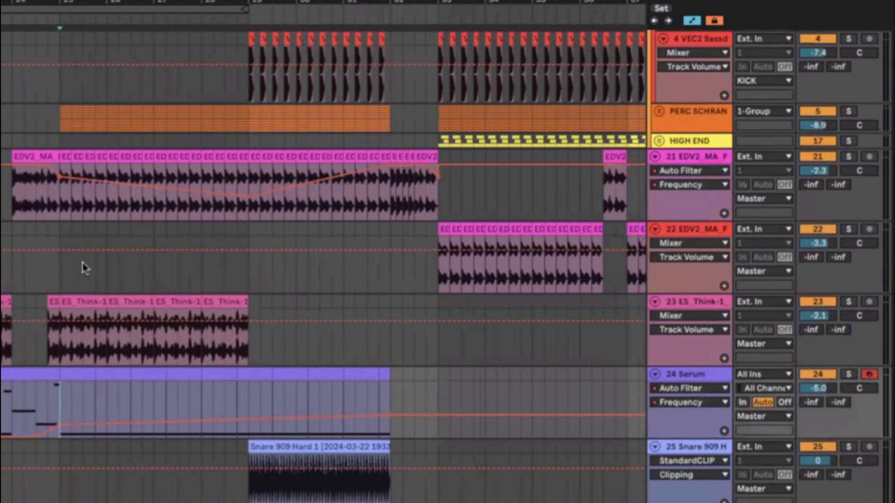
scroll(83, 264, "right", 3)
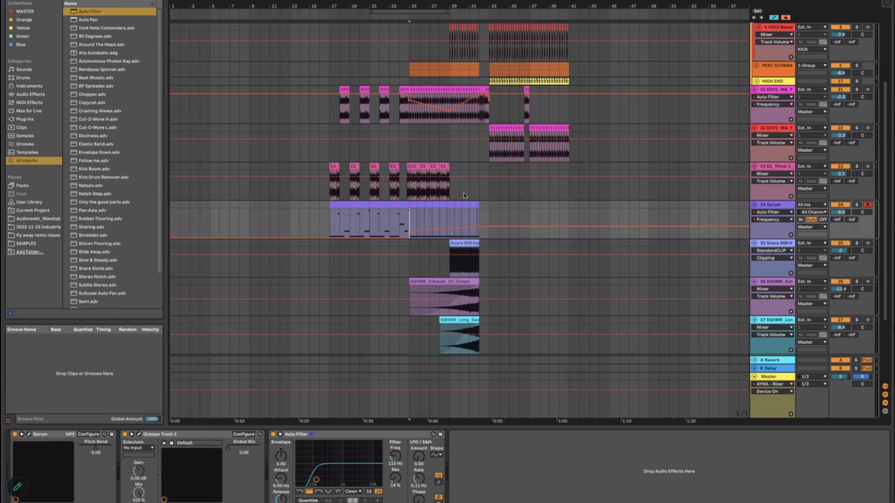
scroll(106, 353, "up", 5)
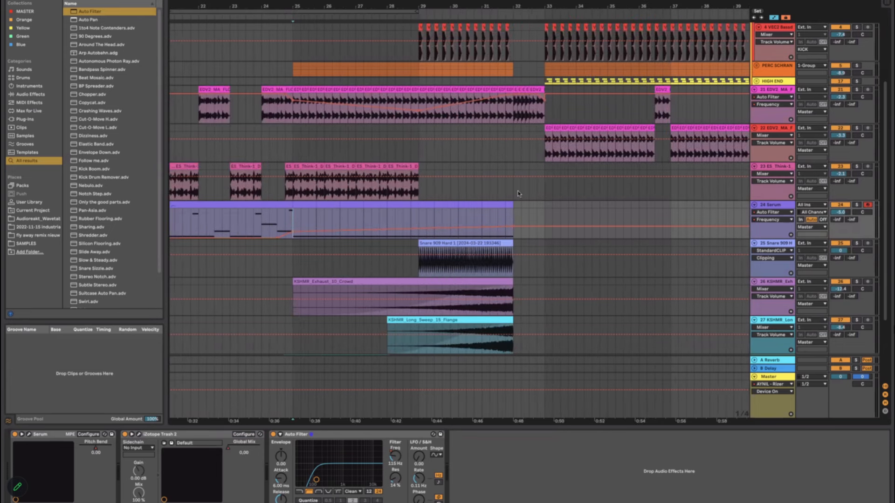
scroll(518, 193, "down", 3)
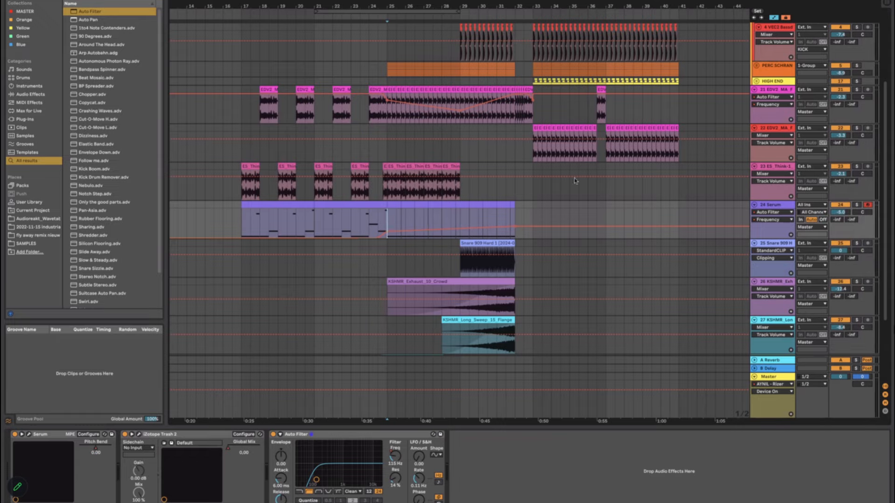
left_click(776, 19)
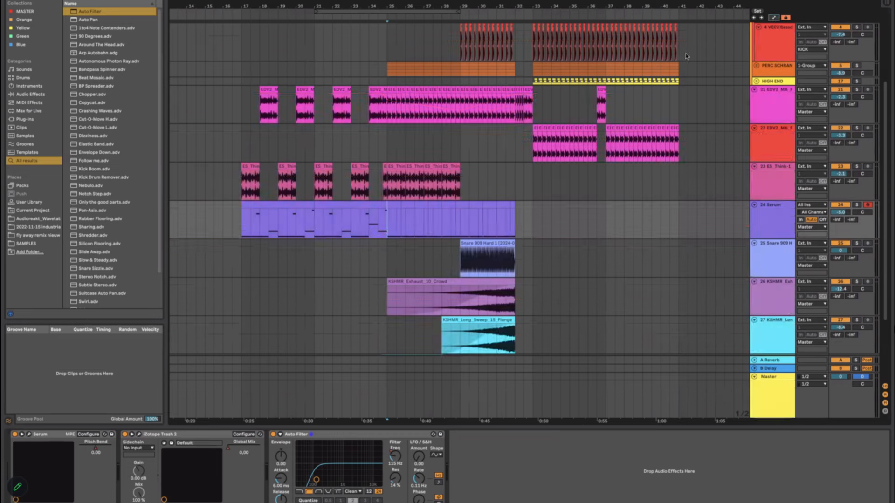
left_click(372, 224)
key("space")
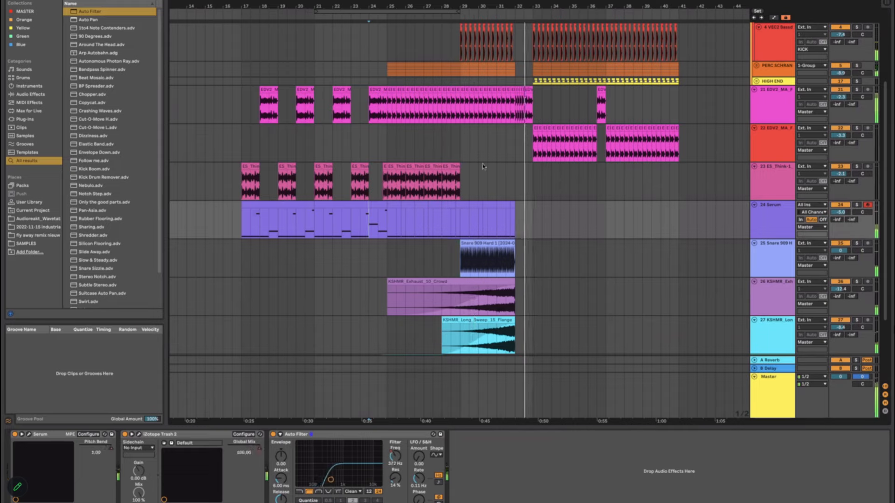
Step: Copy the Utility device from the KICK group to the end of the Serum track's device chain
left_click(497, 56)
scroll(497, 56, "up", 3)
scroll(497, 57, "up", 4)
left_click(476, 68)
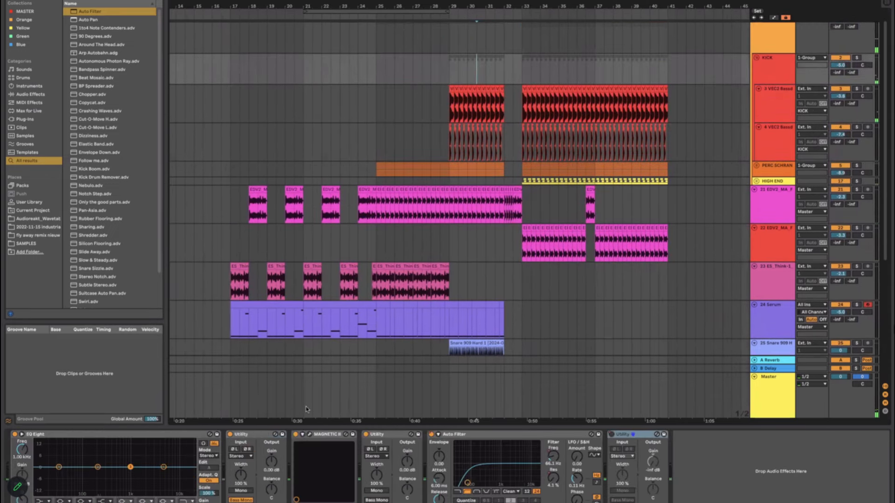
scroll(503, 317, "down", 2)
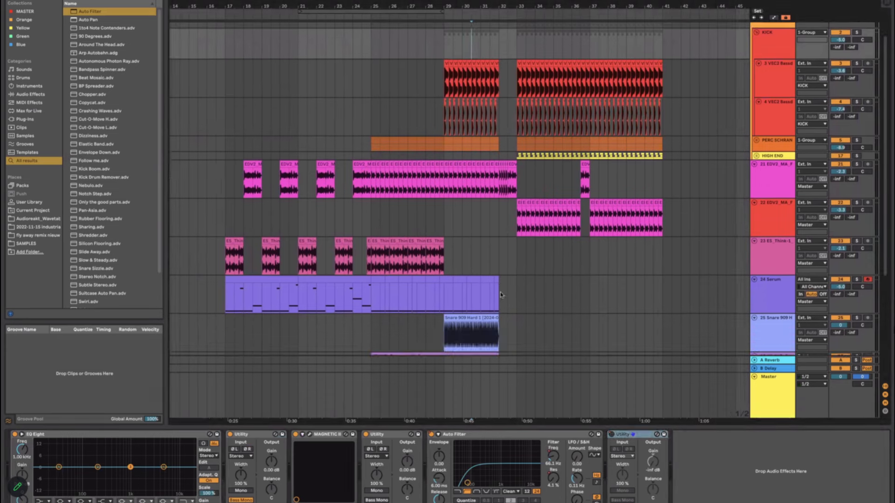
left_click(499, 274)
left_click(495, 280)
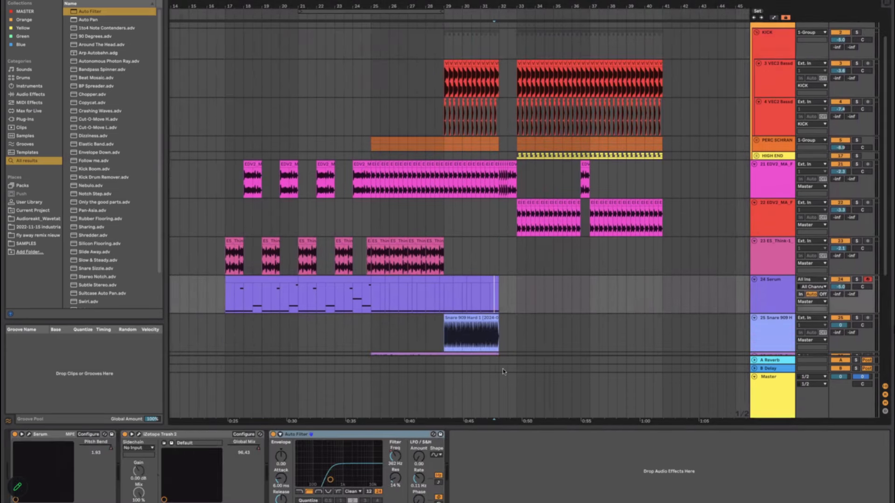
key("super+v")
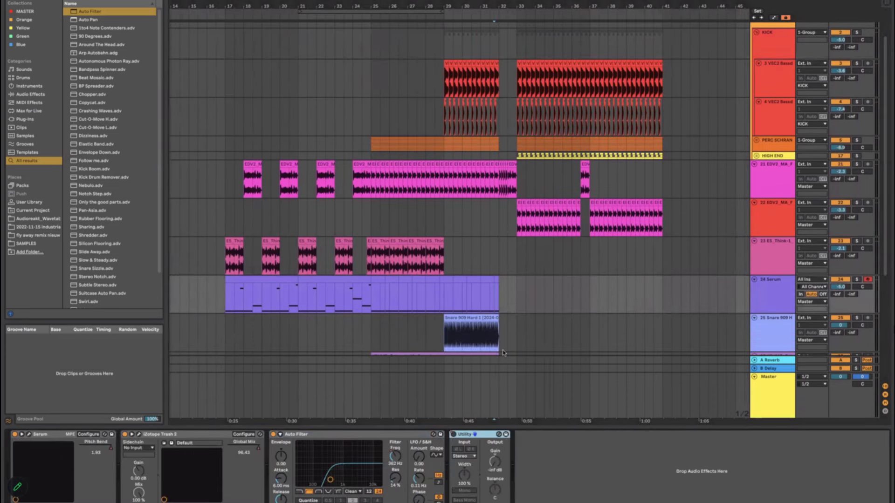
Step: Copy Kickstart 2 from the PERC SCHRANZ group to the end of the Serum track's device chain
scroll(485, 205, "down", 2)
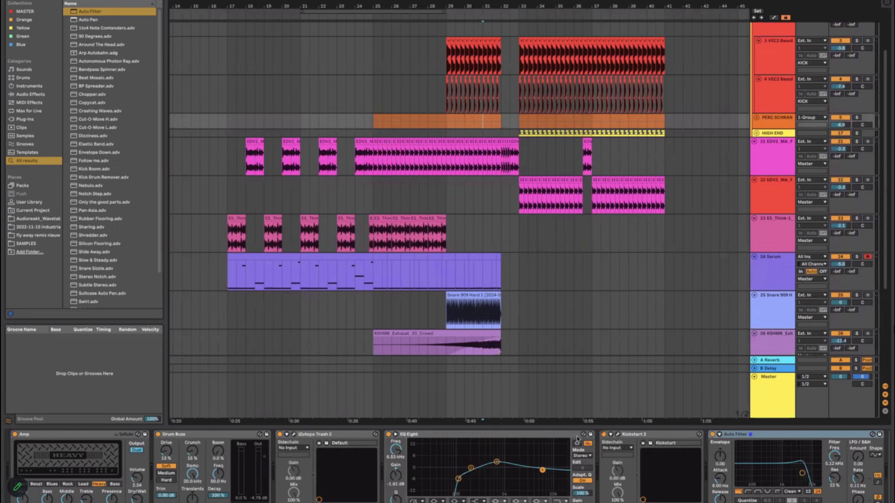
left_click(652, 433)
left_click(459, 273)
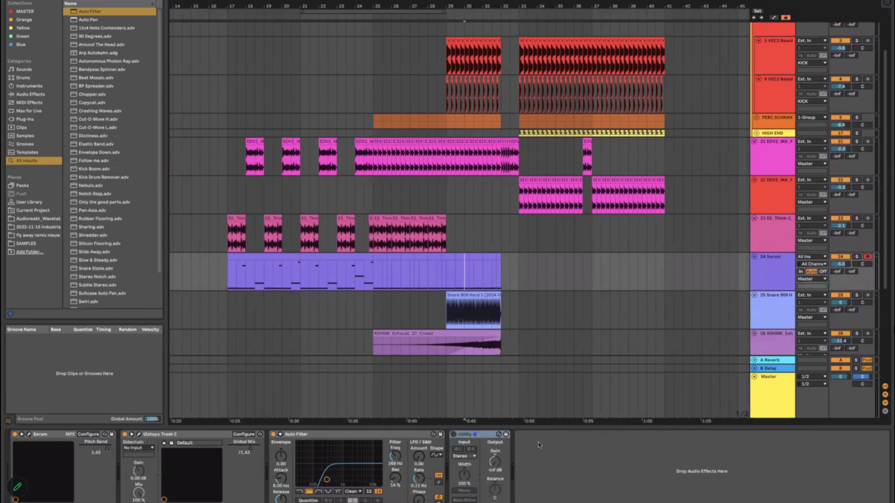
key("ctrl+v")
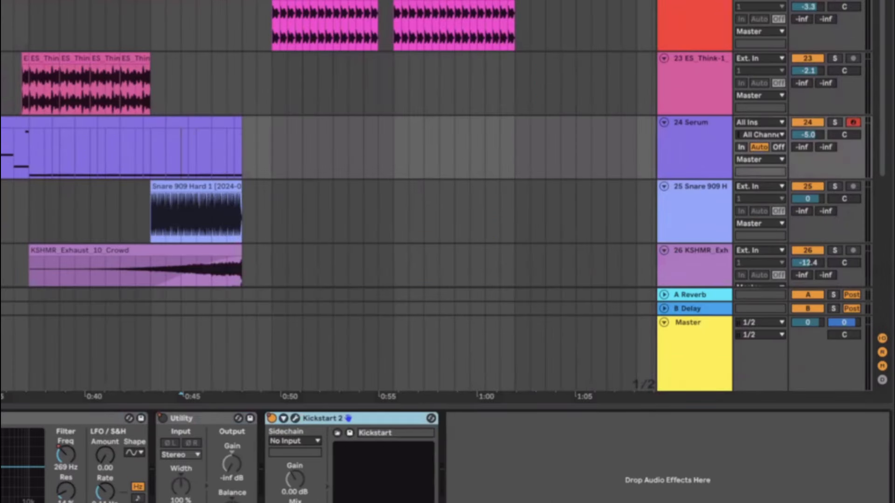
Step: Show the Kickstart 2 Device On automation on the Serum track and delete its off section just before bar 37
key("a")
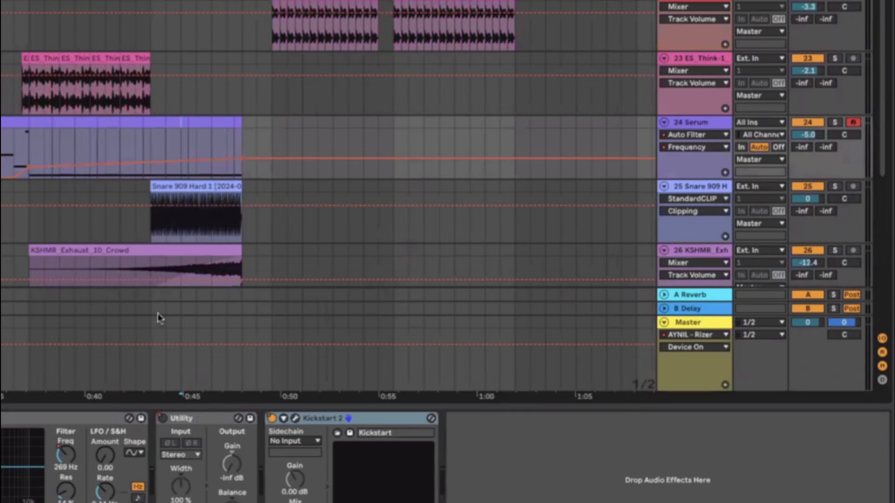
left_click(684, 135)
left_click(689, 199)
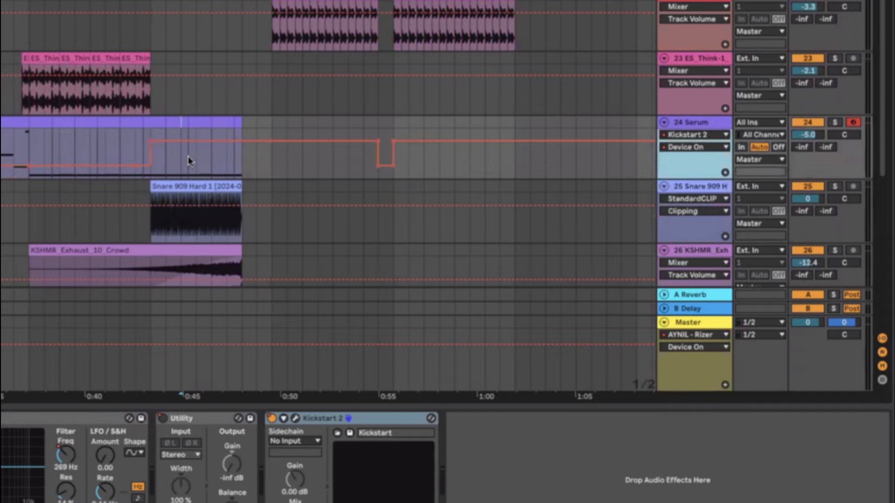
key("plus")
key("plus")
key("plus")
key("plus")
key("minus")
key("minus")
key("minus")
key("minus")
key("minus")
key("minus")
key("minus")
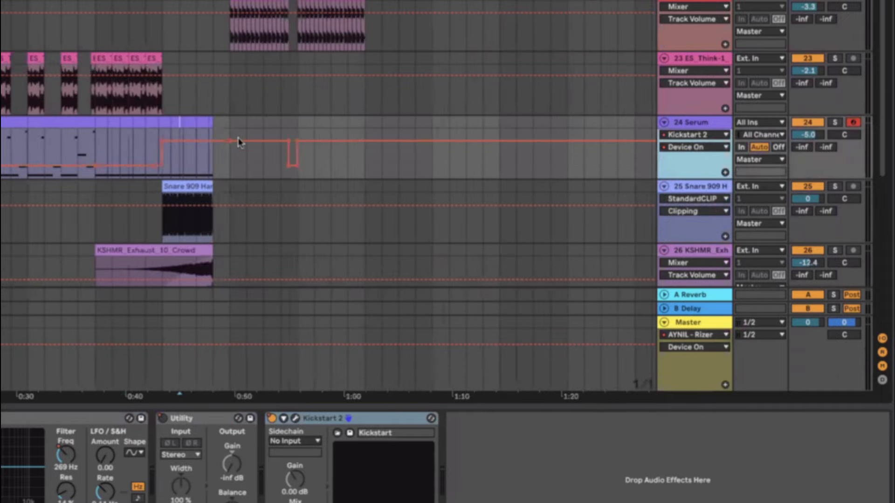
left_click(280, 163)
left_click(360, 166, "shift")
key("Delete")
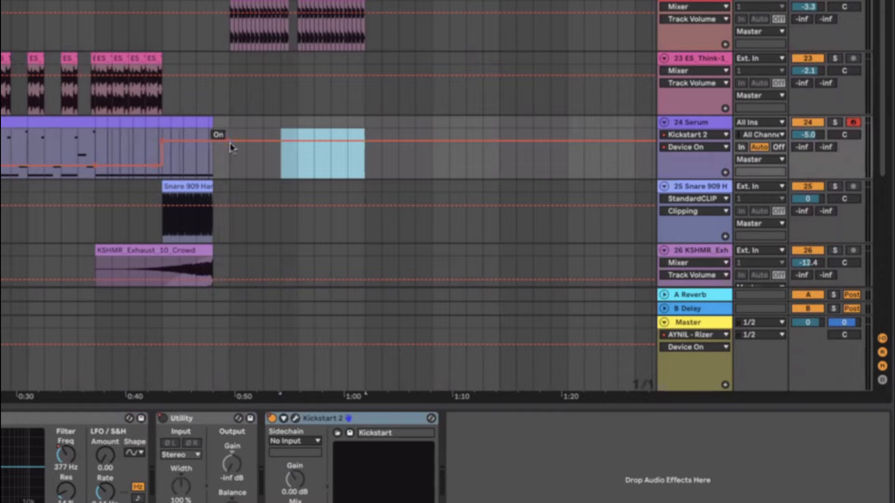
Step: Automate the master Utility's Stereo Width to narrow from bar 25 to 82 % at bar 32, recovering by bar 33
scroll(231, 148, "up", 5)
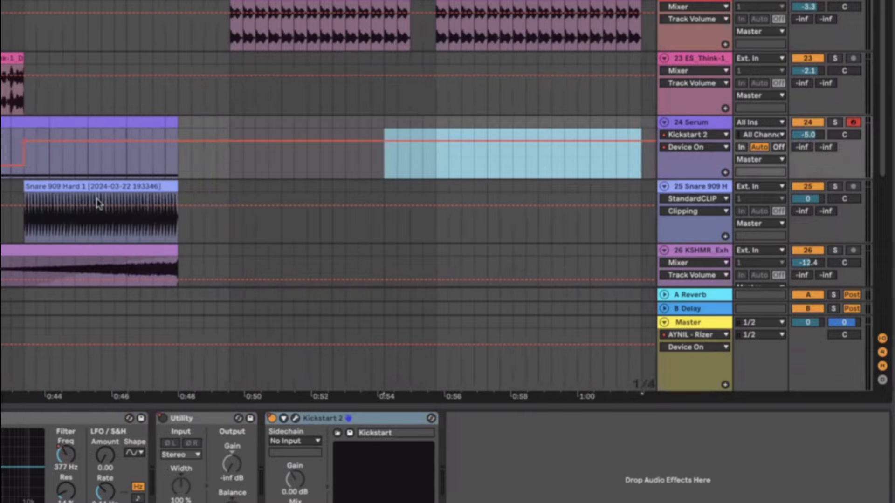
scroll(9, 205, "down", 2)
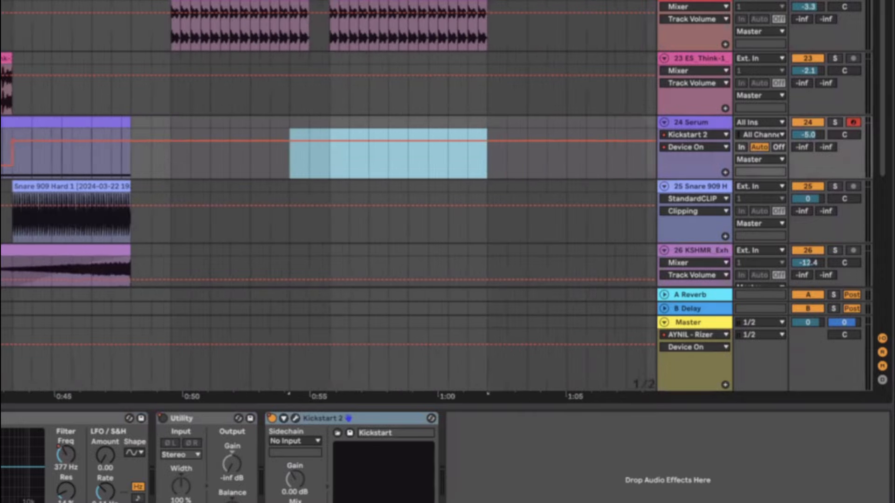
key("a")
left_click(326, 327)
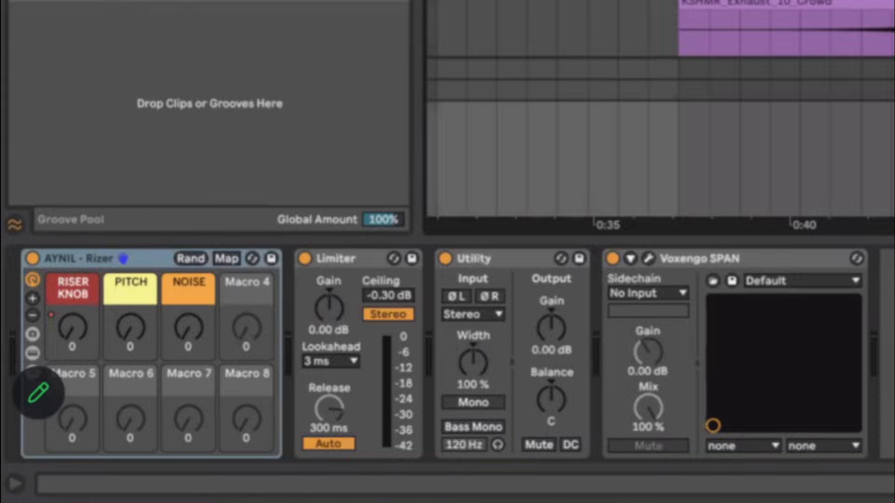
key("a")
left_click(480, 362)
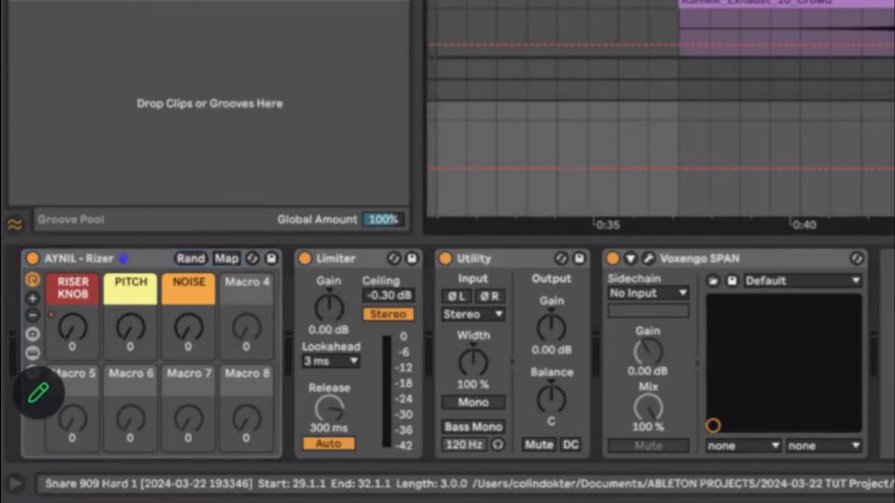
scroll(799, 149, "down", 2)
left_click(697, 168)
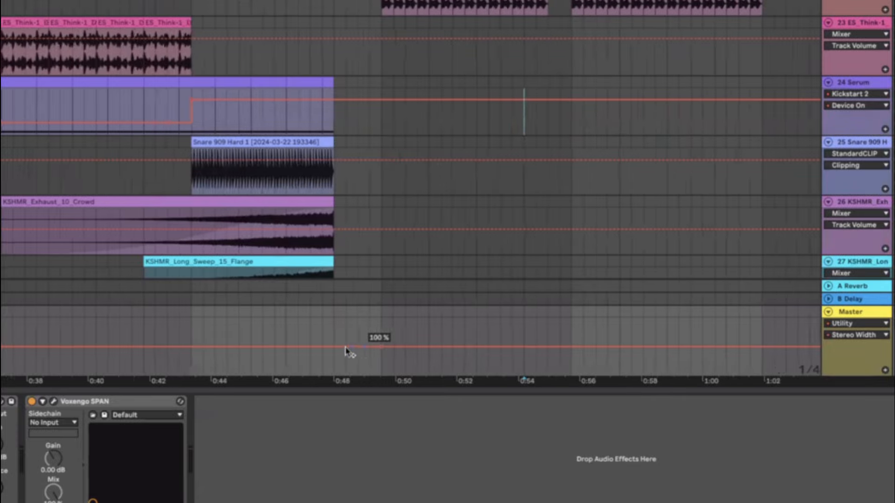
scroll(345, 348, "up", 1)
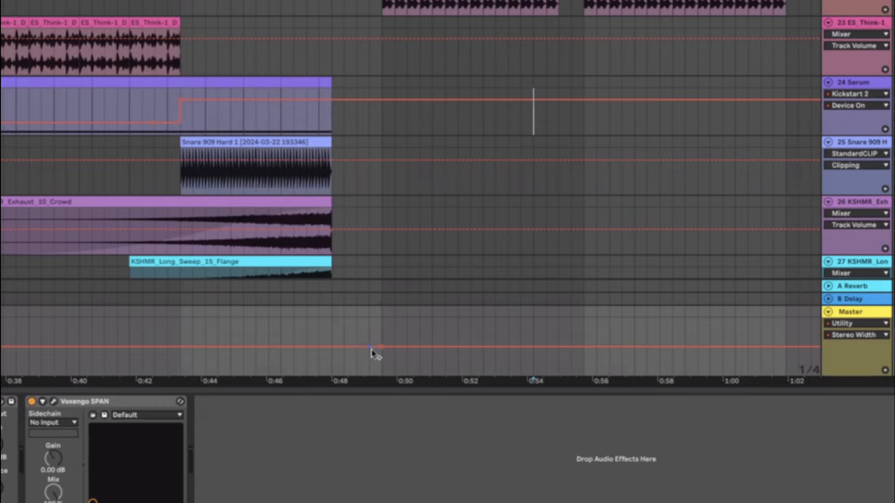
left_click_drag(370, 347, 332, 348)
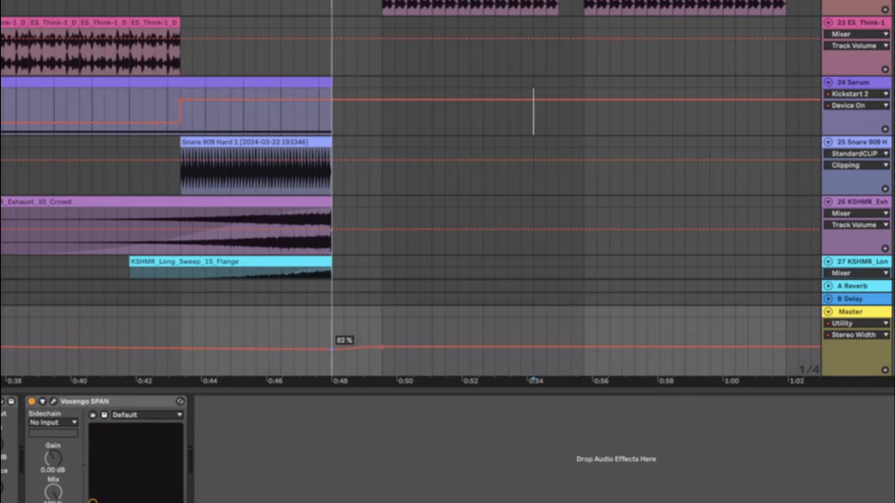
Step: Play the transition from bar 29 and compare the sound with the master Utility switched off and on
key("minus")
key("minus")
key("minus")
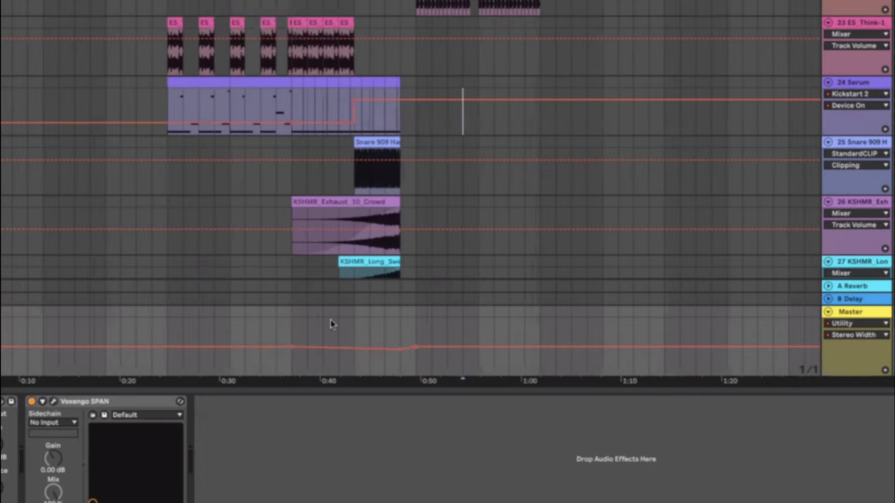
left_click(355, 332)
key("space")
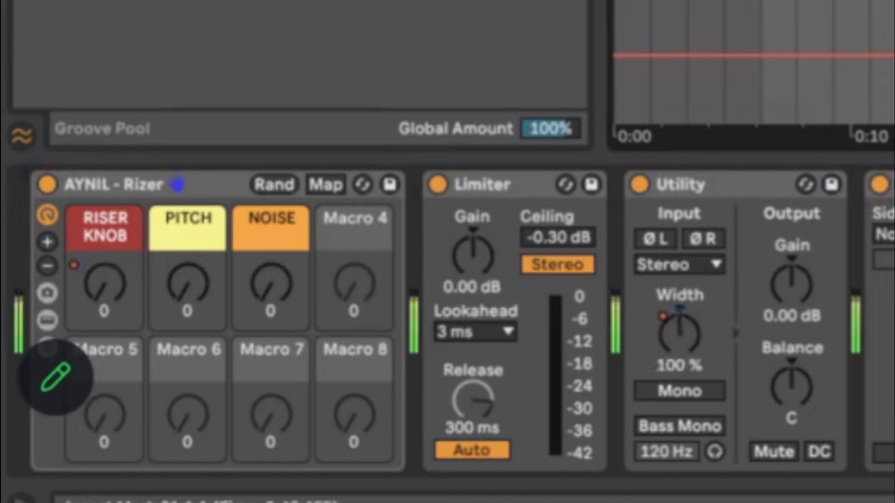
left_click(647, 198)
left_click(639, 185)
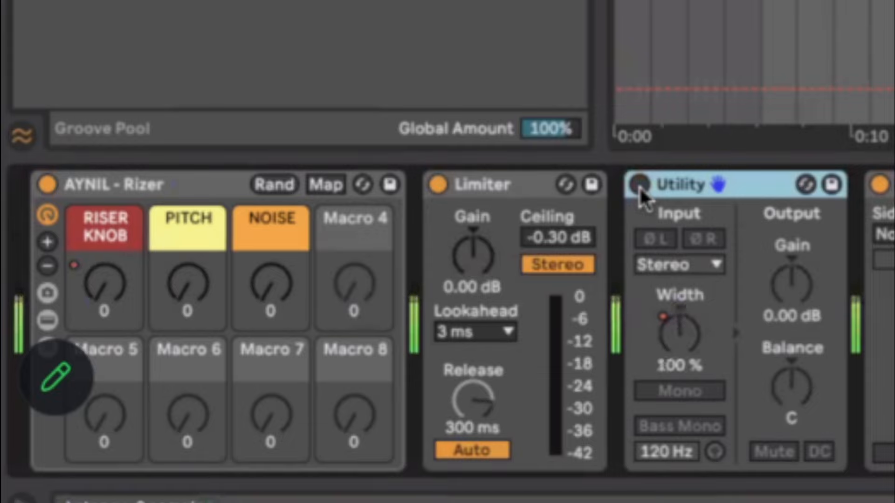
left_click(639, 185)
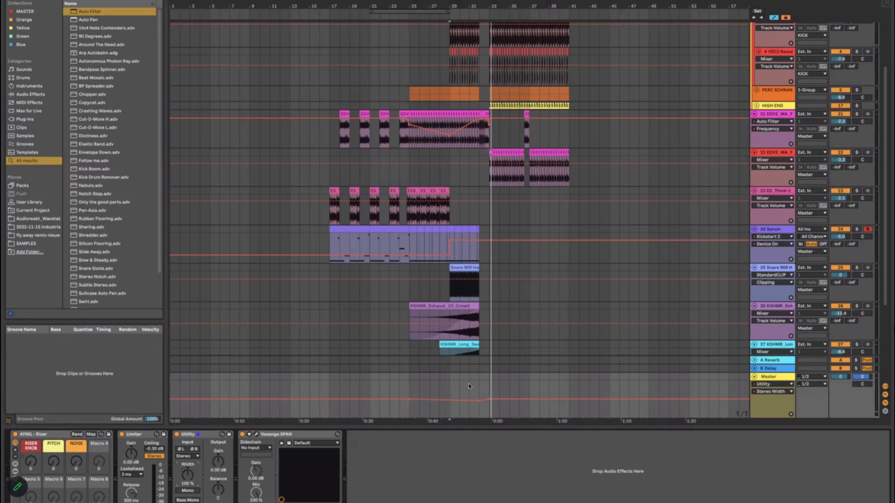
Step: Stop playback and hide the automation lanes across the whole arrangement
key("space")
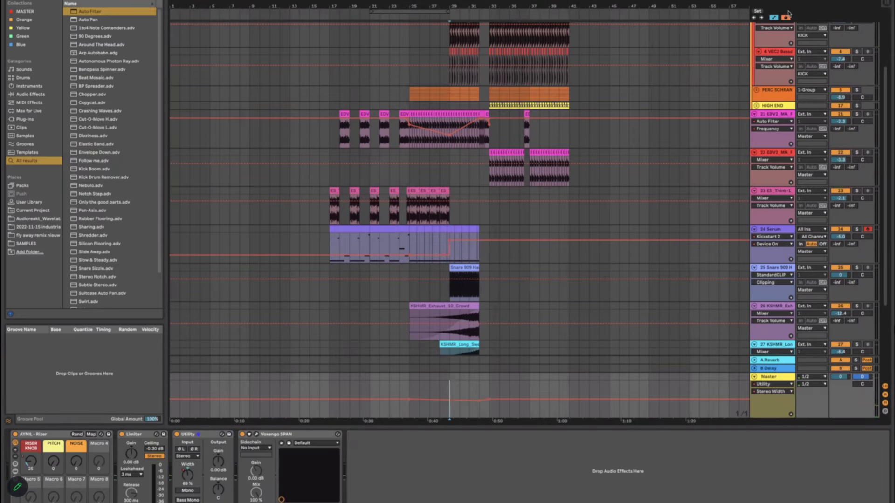
scroll(501, 178, "up", 5)
left_click(443, 229)
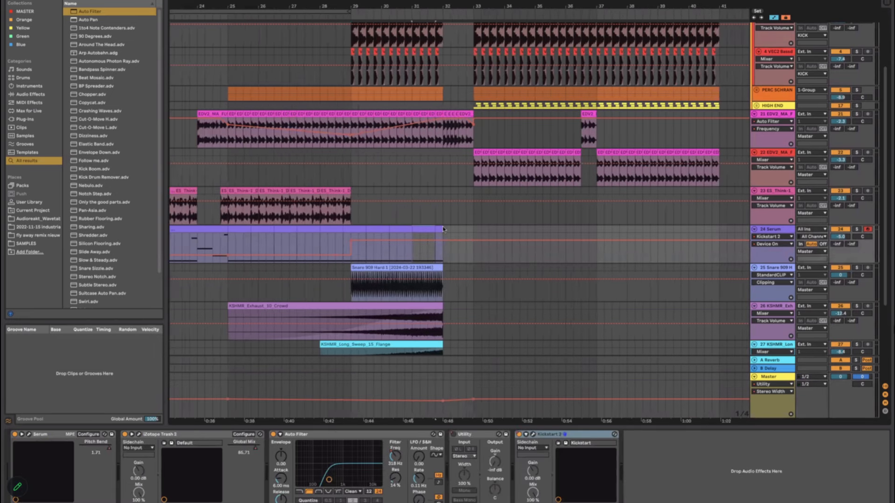
scroll(440, 257, "down", 3)
scroll(438, 298, "up", 2)
scroll(438, 299, "left", 1)
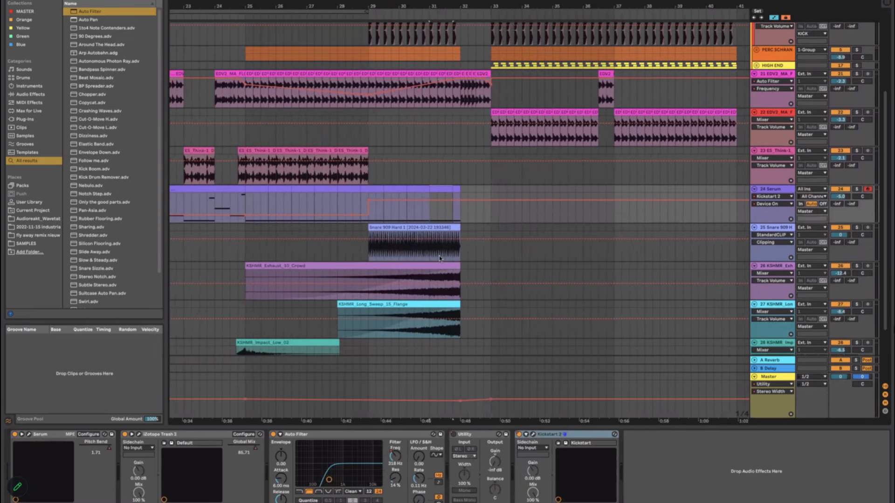
left_click(435, 329)
left_click(440, 216)
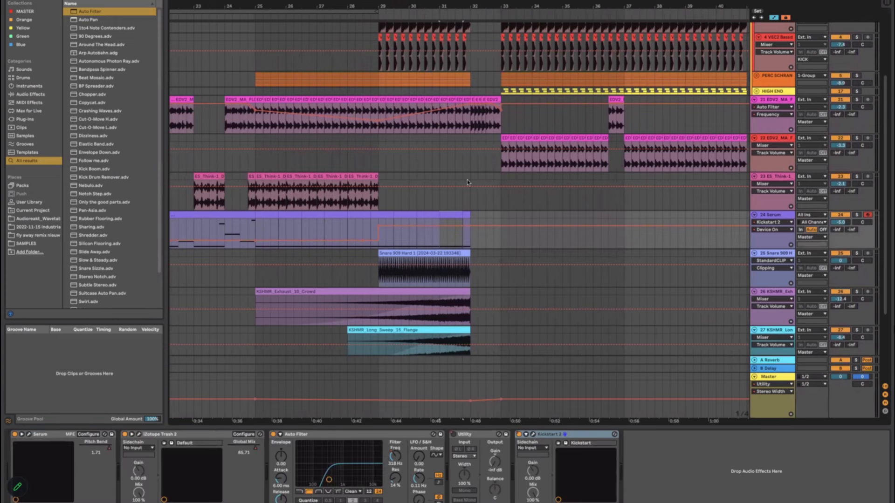
scroll(467, 180, "up", 5)
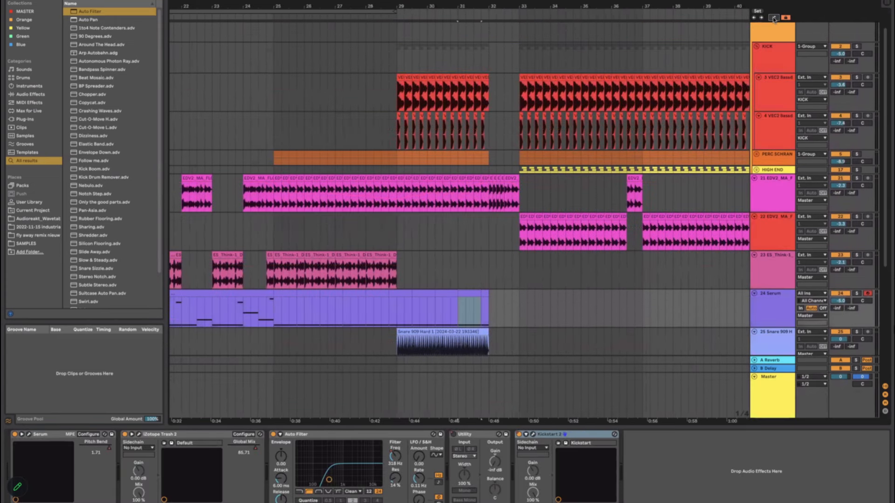
scroll(460, 306, "down", 10)
scroll(461, 306, "left", 2)
scroll(446, 256, "left", 1)
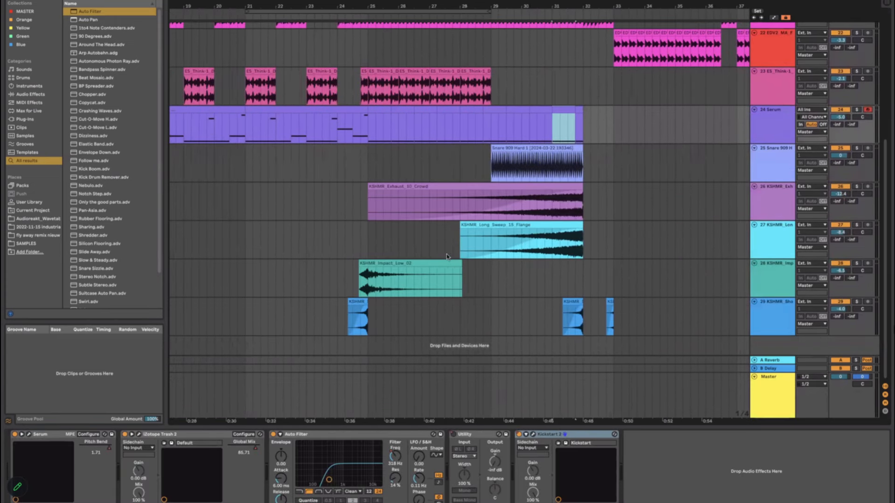
left_click(368, 140)
scroll(378, 149, "up", 11)
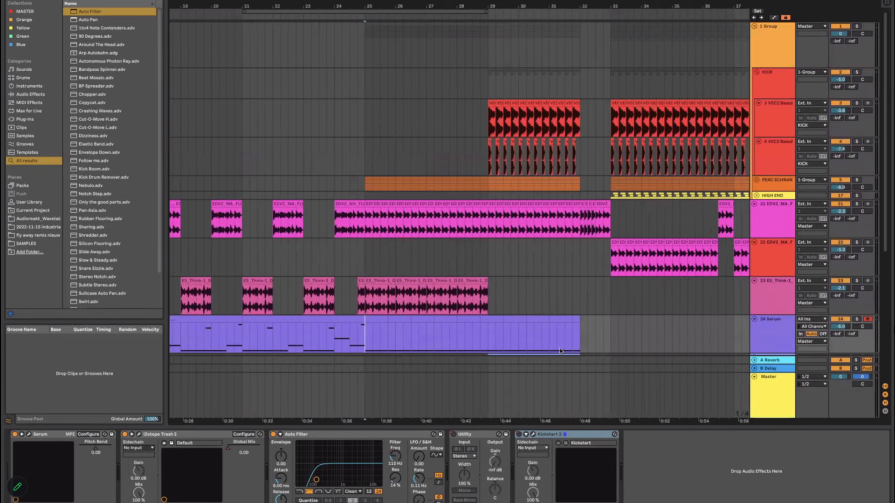
scroll(565, 326, "down", 11)
Step: Find the Glitch plug-in in the browser and insert it on the master track between AYNIL - Riser and Limiter
left_click(492, 370)
left_click(753, 391)
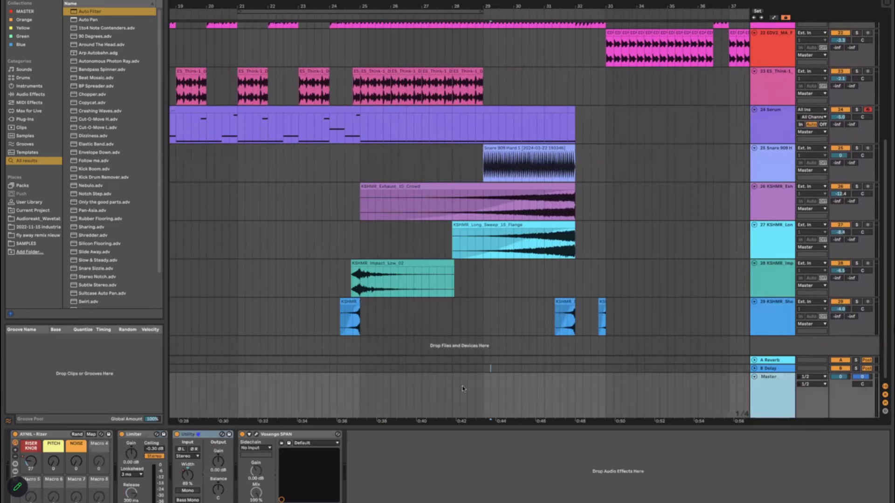
key("super+f")
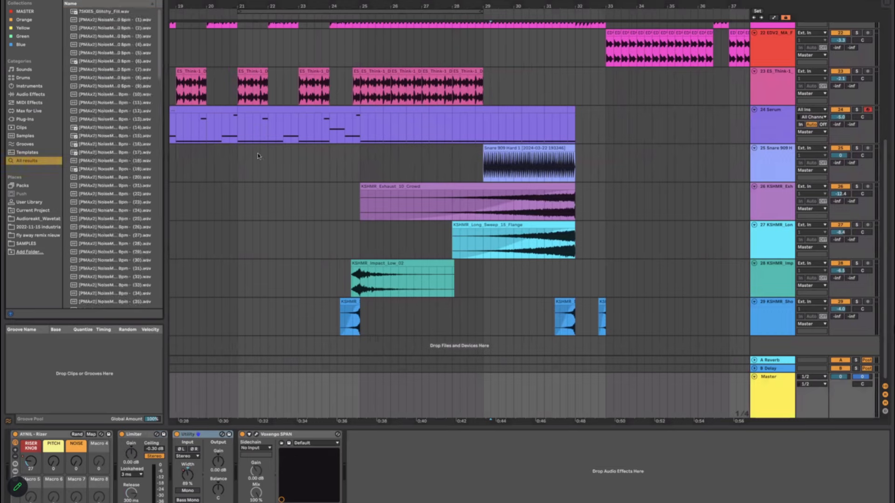
left_click(110, 223)
scroll(109, 238, "down", 20)
left_click_drag(94, 298, 118, 444)
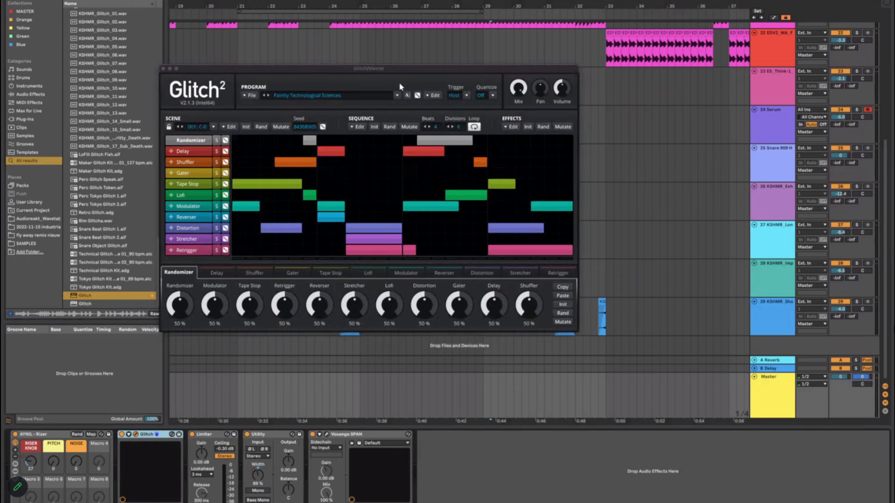
Step: Reposition the Glitch window over the arrangement and close it
left_click_drag(387, 71, 437, 190)
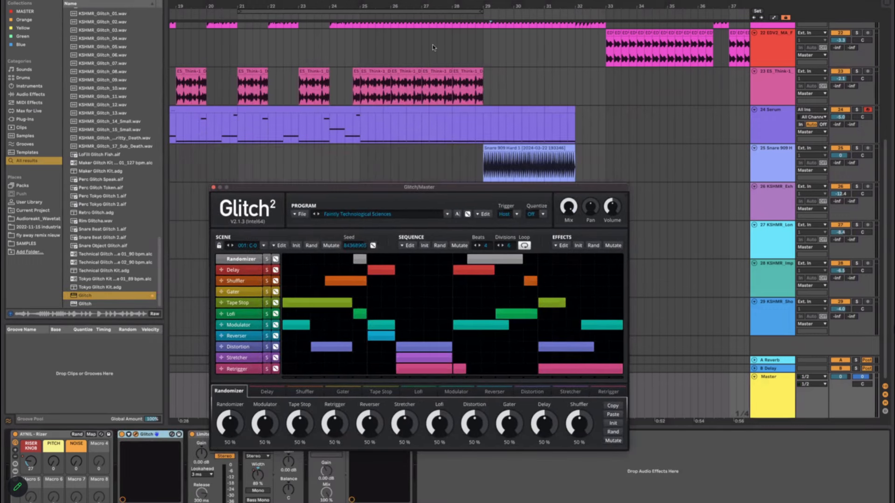
left_click_drag(432, 48, 416, 88)
left_click(242, 392)
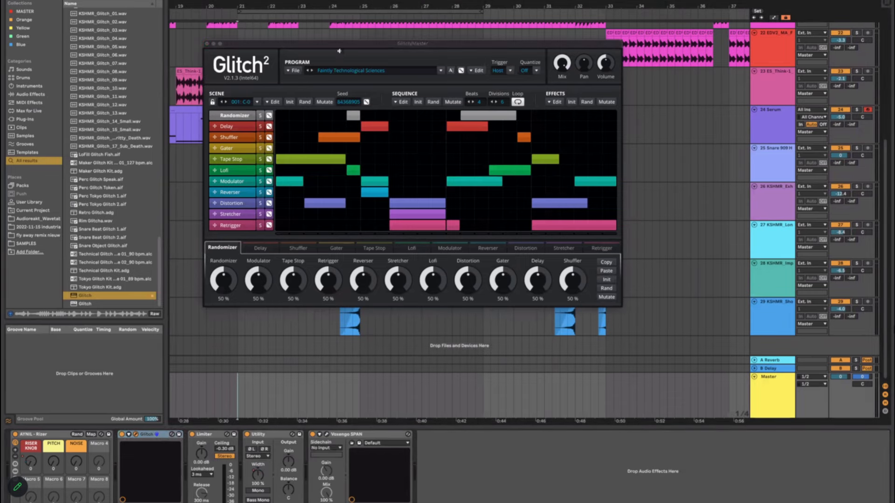
left_click_drag(336, 49, 358, 140)
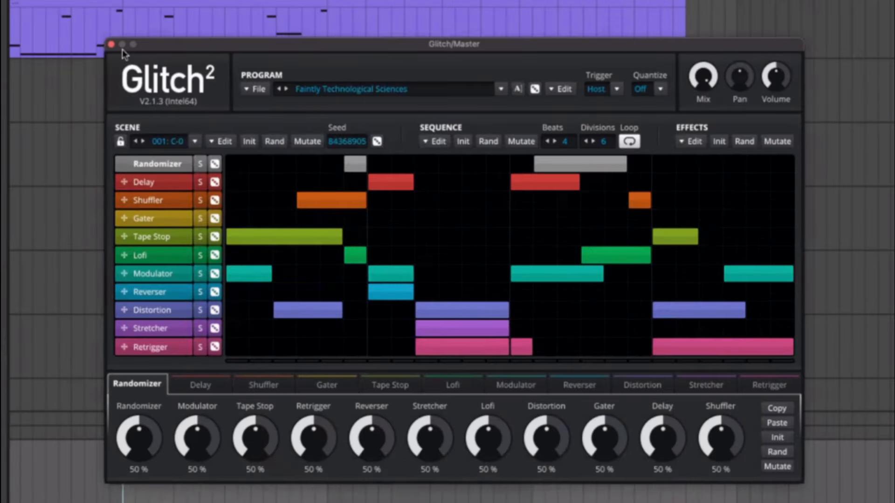
left_click(230, 135)
Step: Set the playback start at bar 25 on the master track and open the Glitch window
scroll(243, 217, "down", 5)
scroll(242, 216, "up", 8)
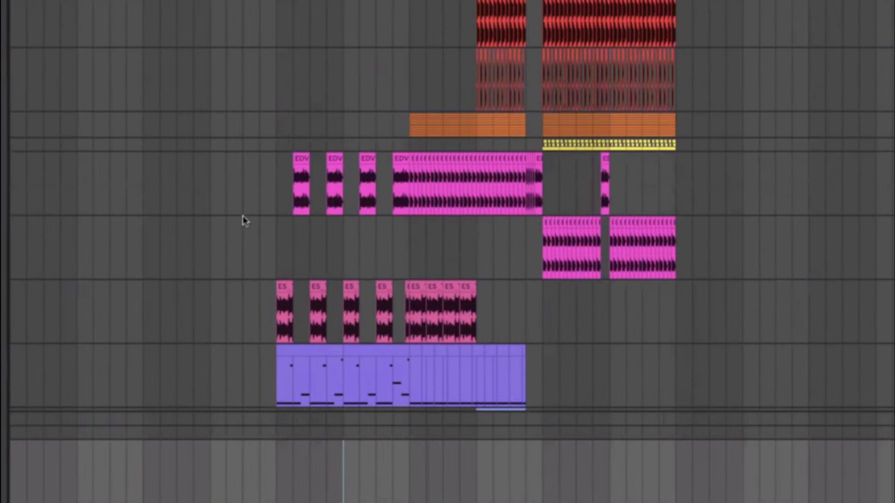
left_click(420, 492)
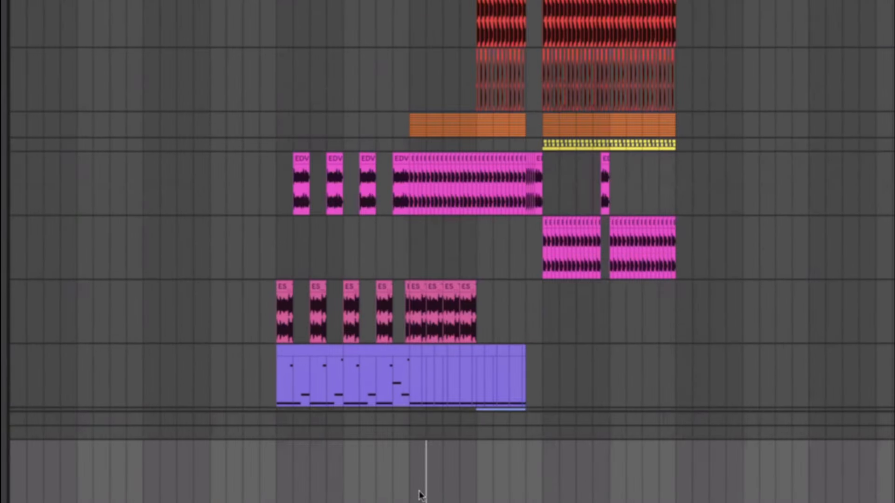
left_click(414, 490)
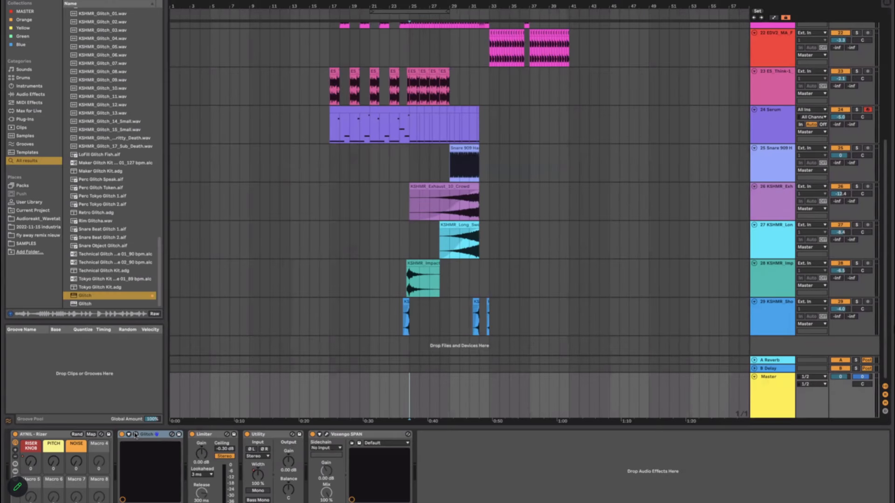
left_click(136, 435)
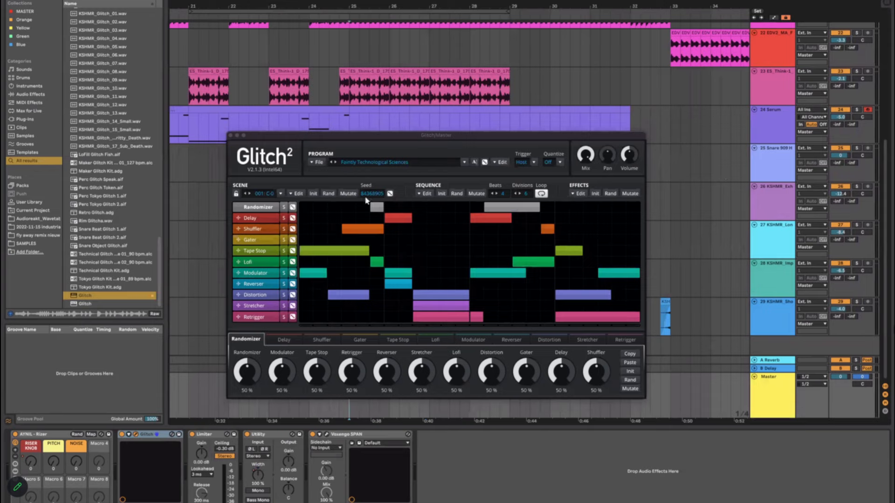
Step: Load the Unpleasantly Nervous program in Glitch and set the playback start at bar 28 on the master track
left_click(336, 163)
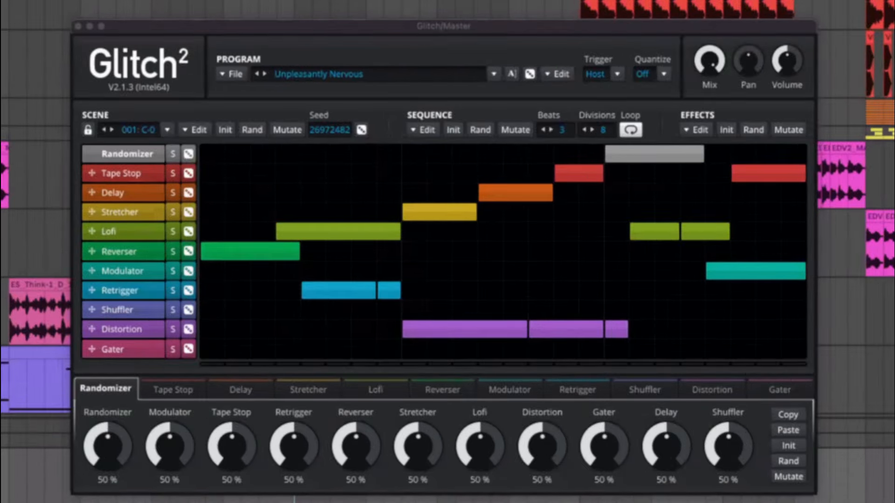
left_click(535, 17)
key("space")
scroll(522, 278, "down", 8)
left_click(510, 470)
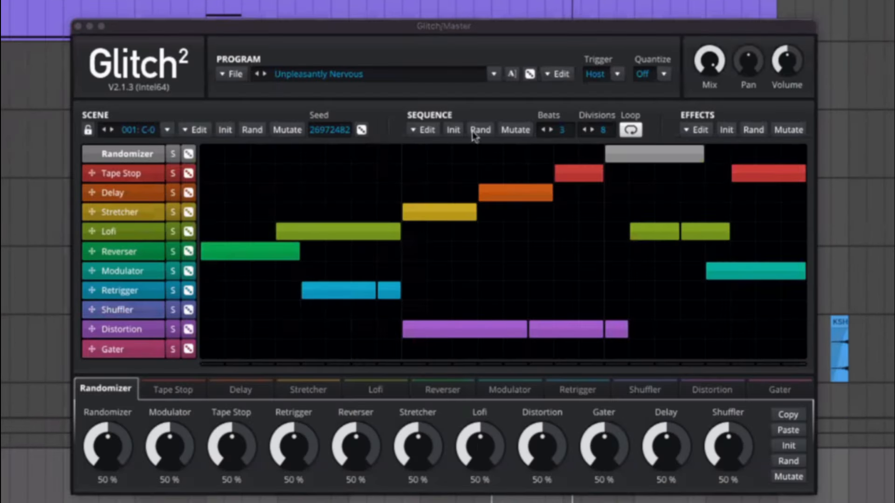
Step: Audition the Glitch programs one by one over the transition, from Hysterical Buzzers to Vivacious Cheesy Enterprise
left_click(264, 74)
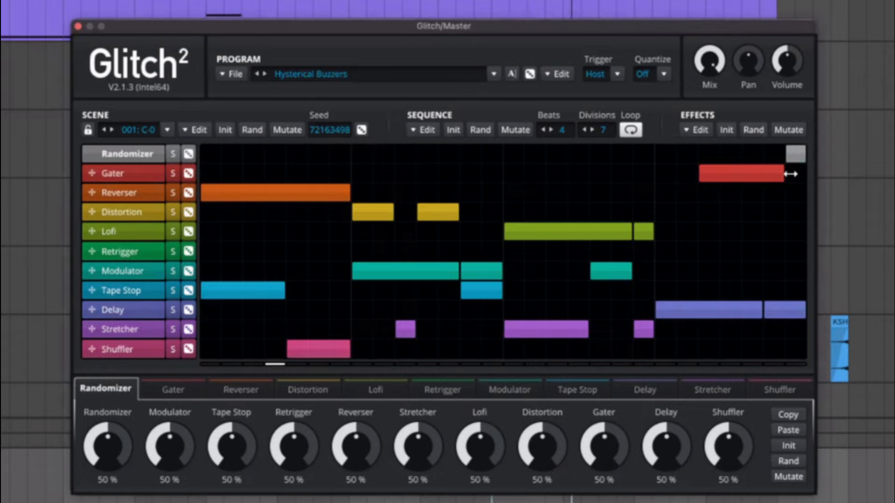
key("space")
left_click(264, 74)
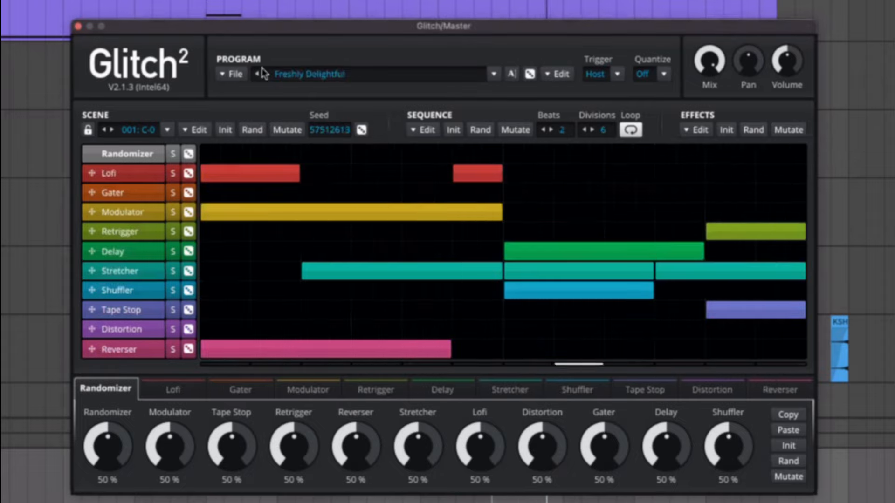
left_click(264, 74)
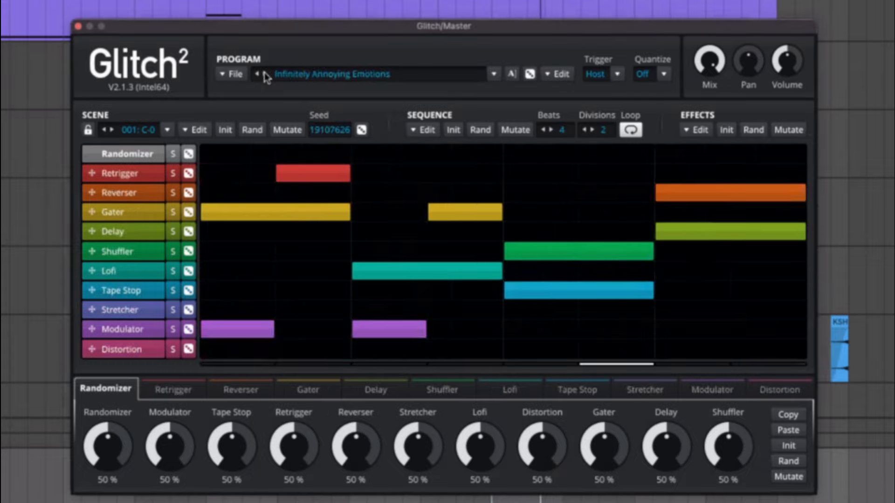
left_click(264, 74)
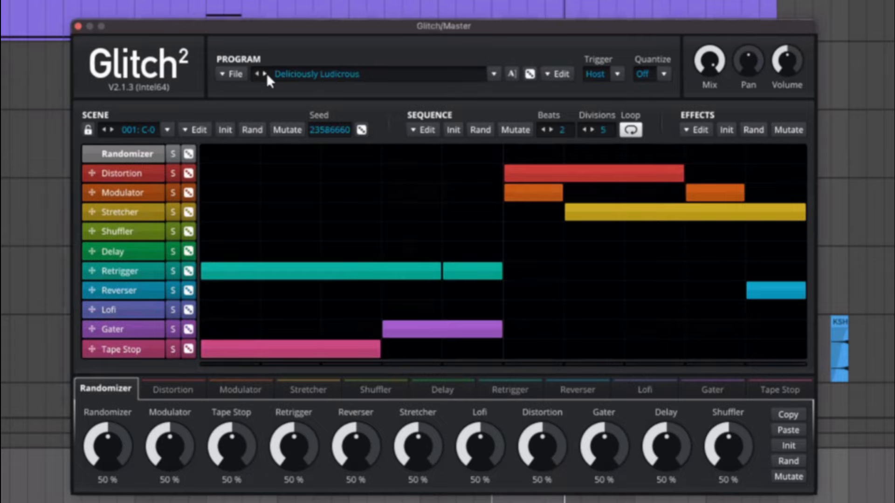
left_click(263, 74)
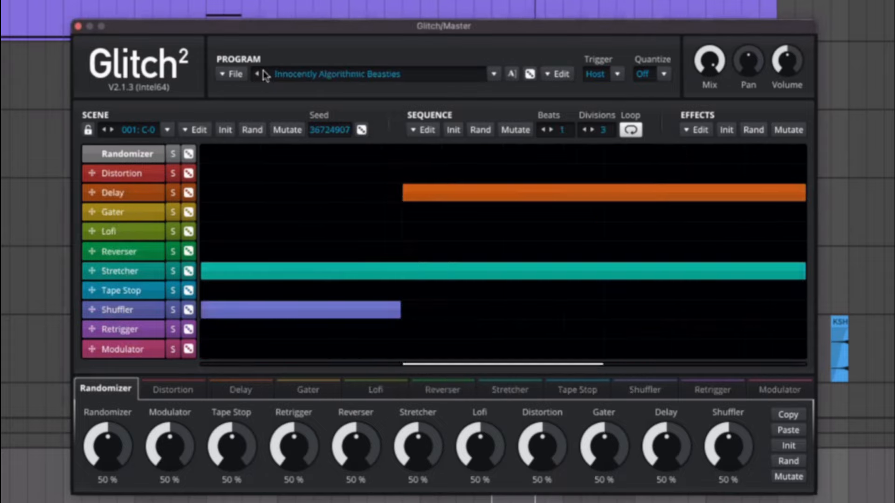
left_click(264, 73)
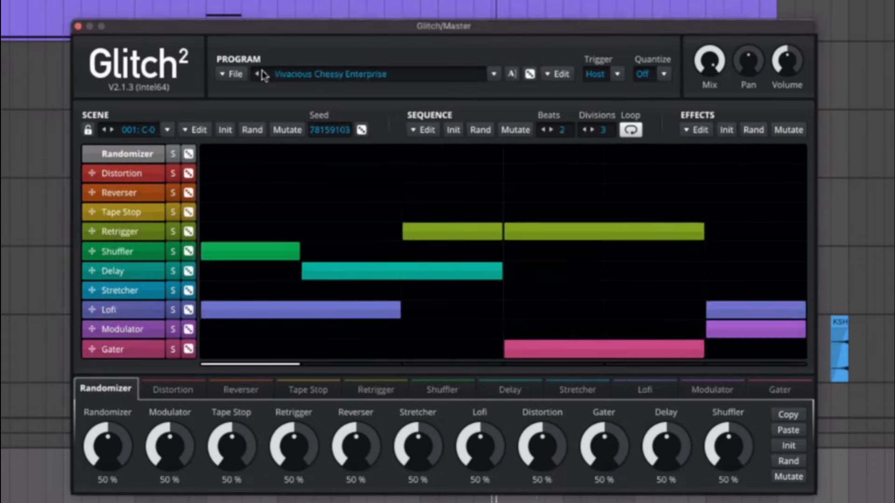
Step: Audition further Glitch programs up to Freestyle.Kittens and load Unpleasantly Nervous again
left_click(263, 73)
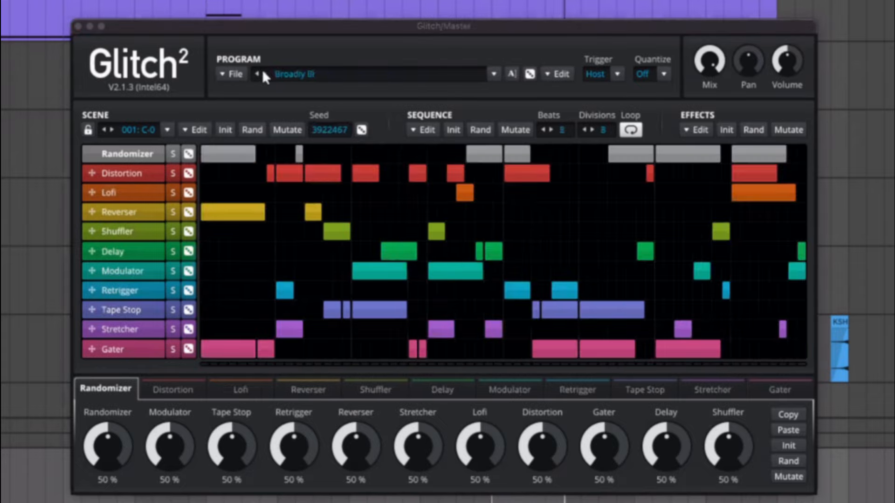
left_click(264, 74)
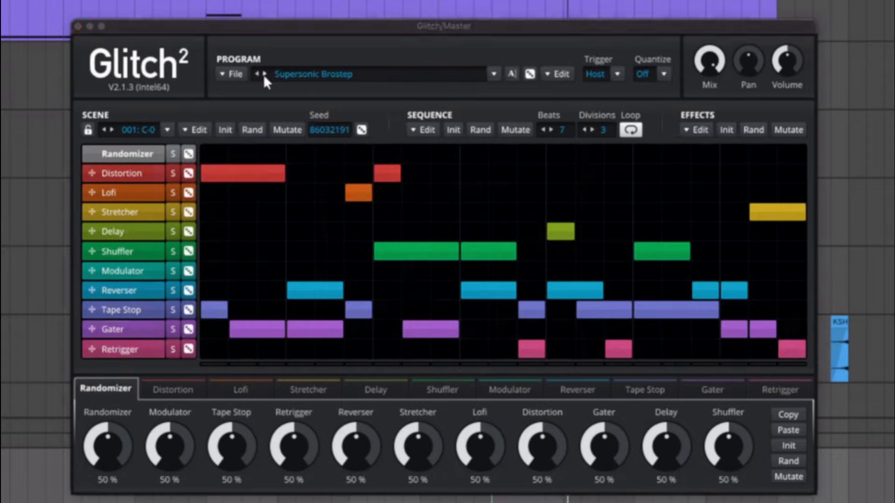
left_click(264, 74)
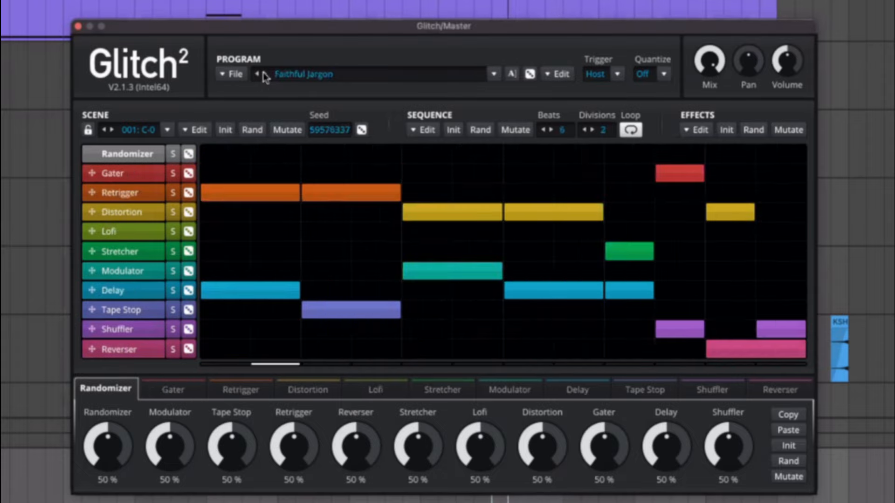
left_click(264, 73)
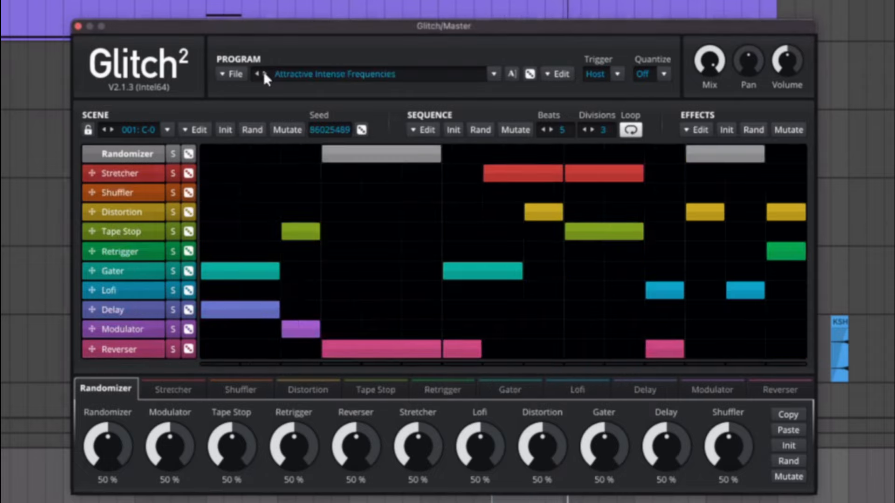
left_click(264, 74)
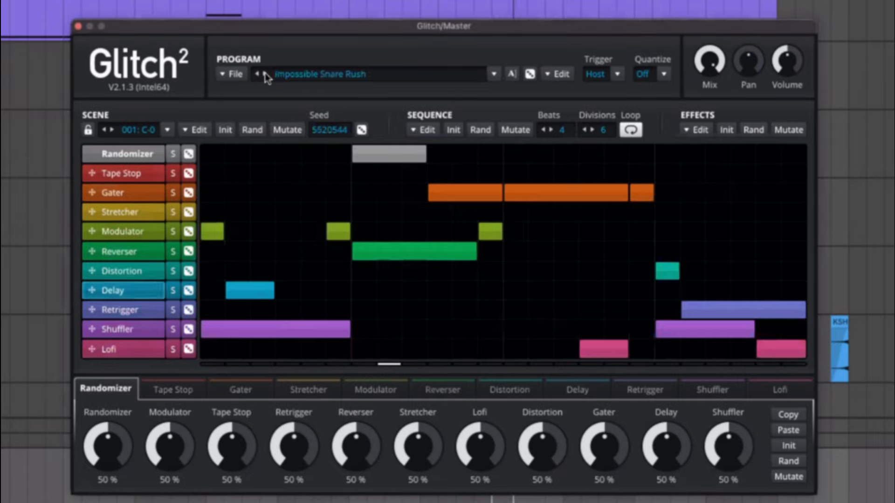
left_click(264, 74)
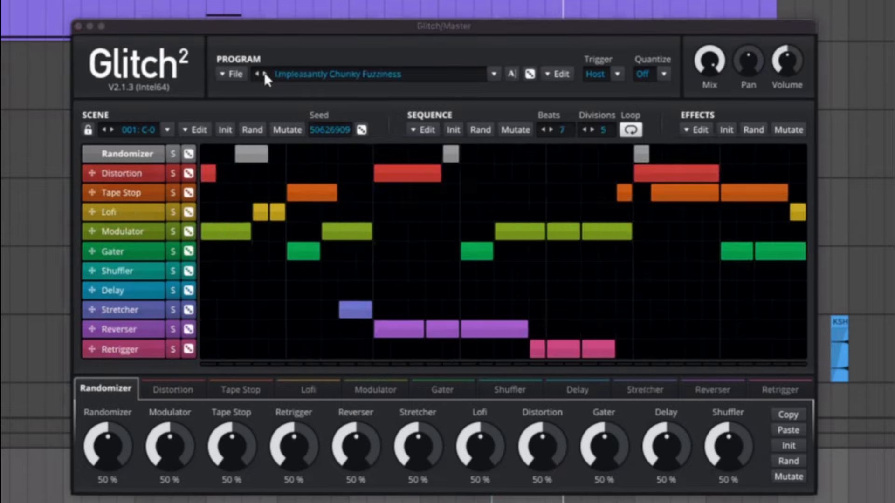
left_click(264, 72)
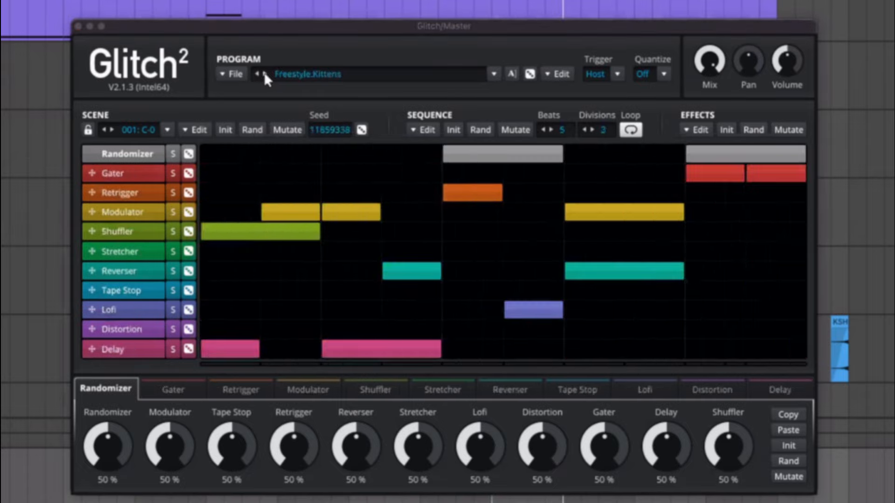
left_click(264, 73)
left_click(264, 73)
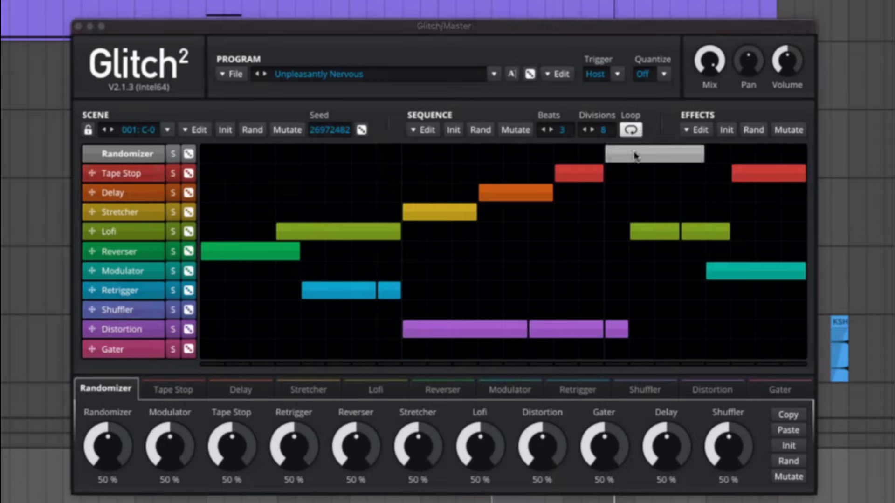
Step: Remove the Randomizer block from the Glitch sequence, show the Tape Stop settings and play the transition
left_click_drag(635, 155, 639, 174)
double_click(639, 174)
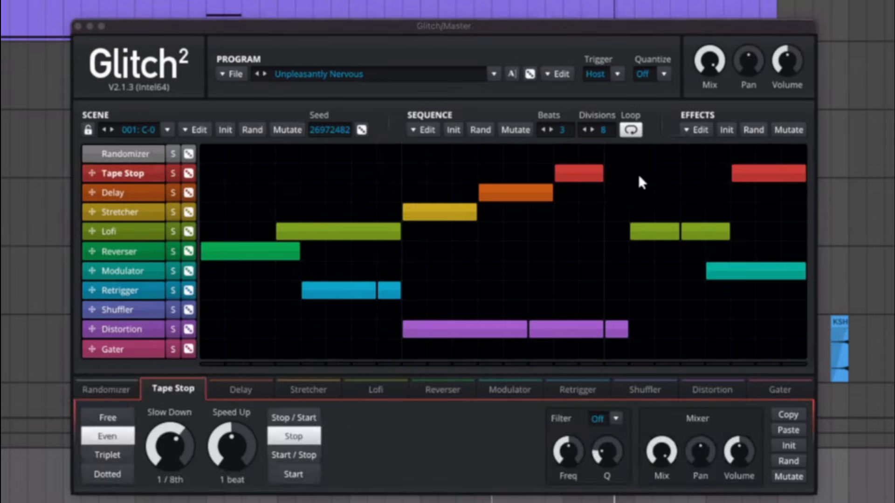
key("space")
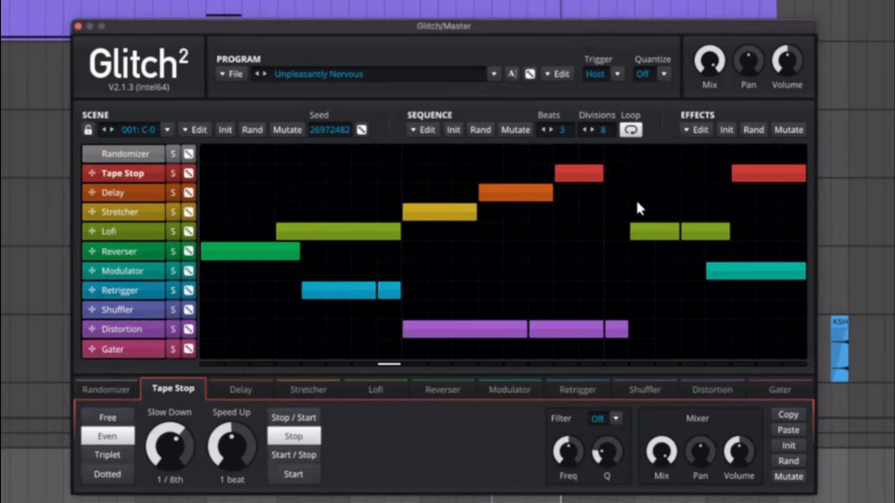
Step: Close the Glitch window and switch Glitch's Device On automation to On for the half bar before bar 29 on the master track
key("space")
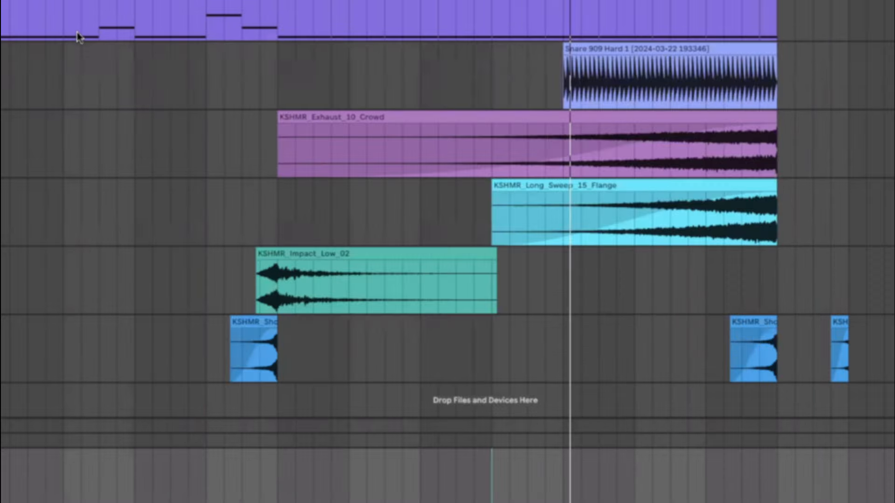
left_click(78, 27)
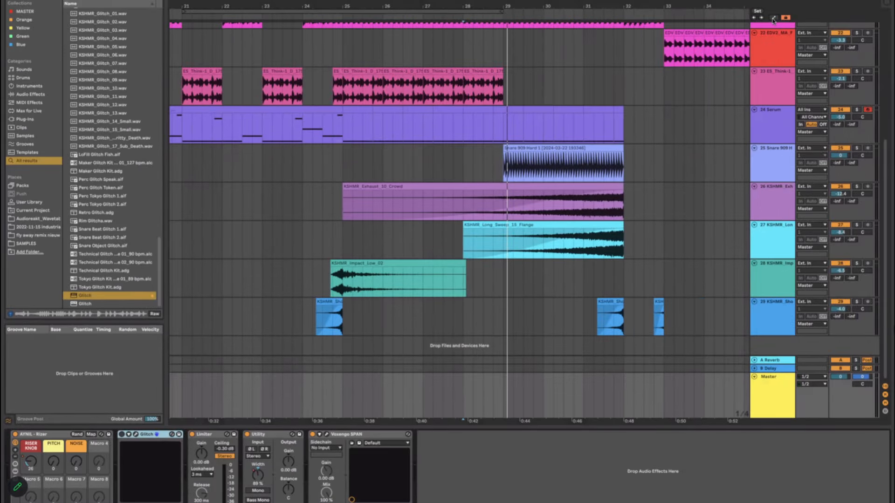
left_click(774, 20)
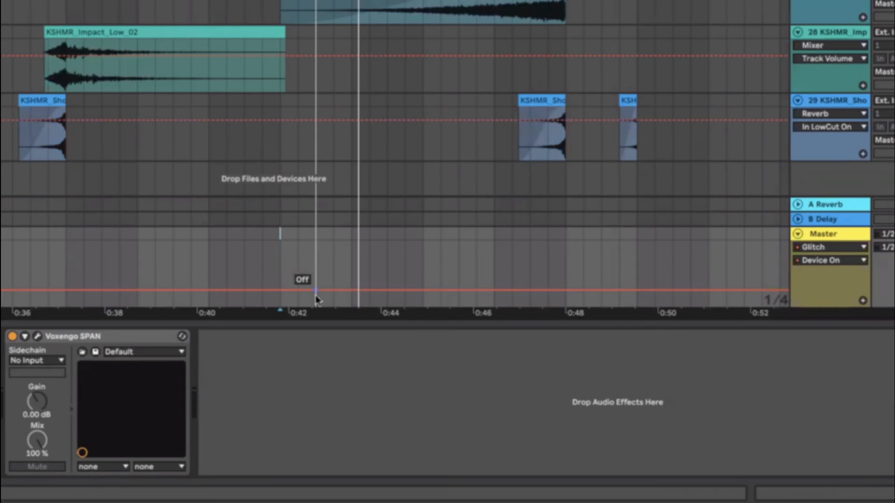
mouse_move(352, 293)
left_mouse_down()
mouse_move(334, 257)
mouse_move(316, 257)
left_mouse_up()
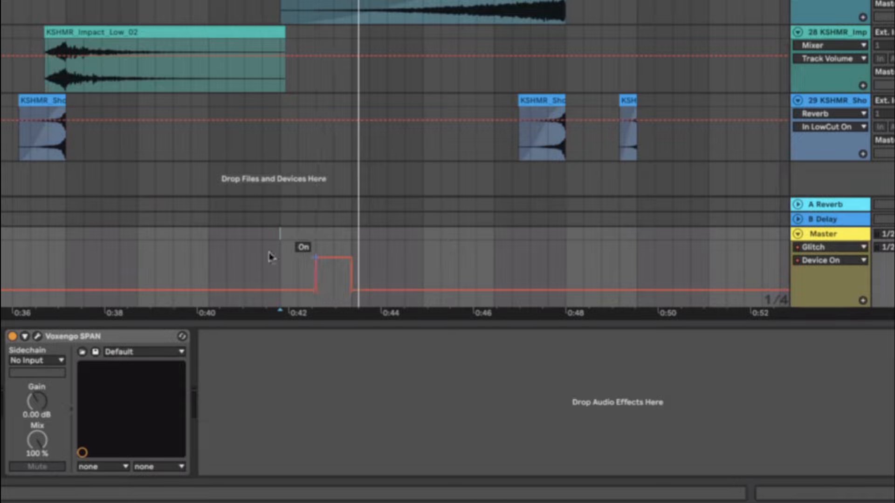
Step: Hide the automation and play the transition from about 0:40 through into the drop
left_click(212, 261)
key("space")
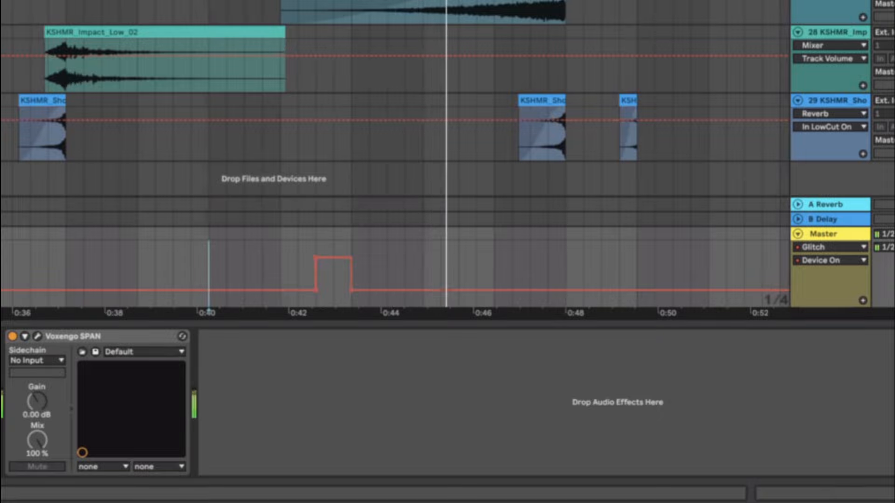
key("a")
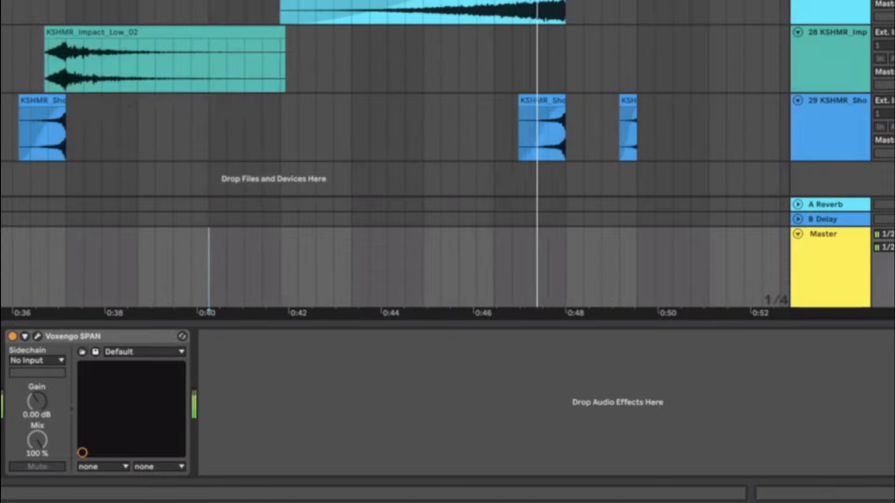
scroll(395, 153, "up", 8)
scroll(395, 154, "down", 2)
scroll(396, 154, "right", 2)
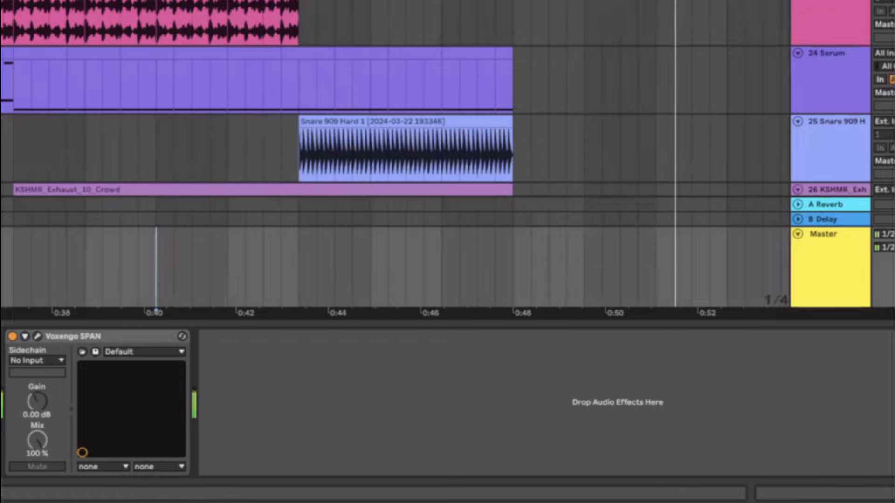
key("minus")
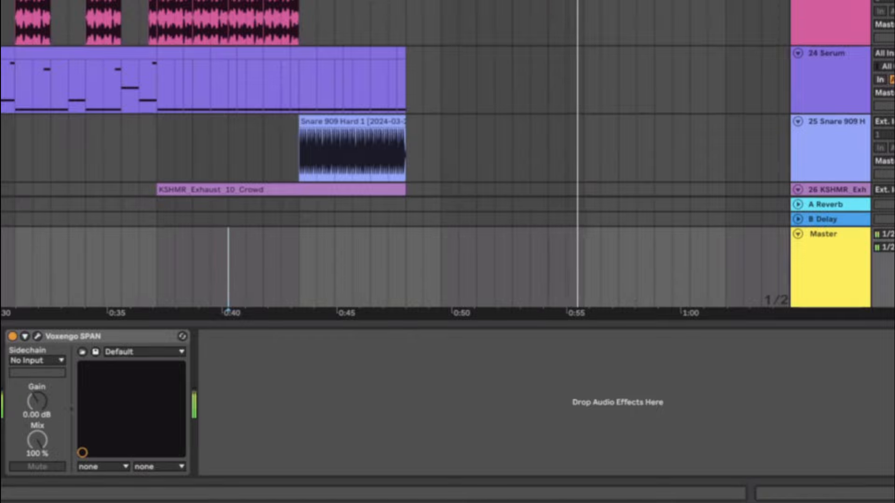
scroll(395, 153, "right", 2)
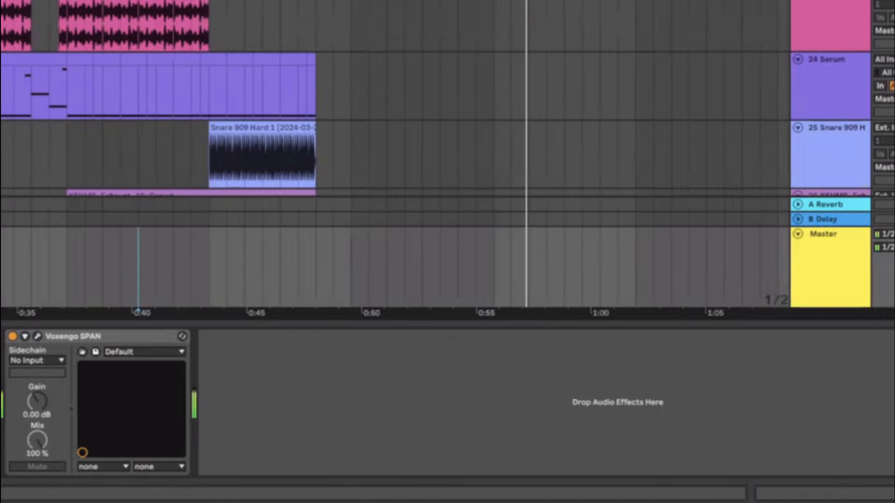
scroll(395, 154, "right", 1)
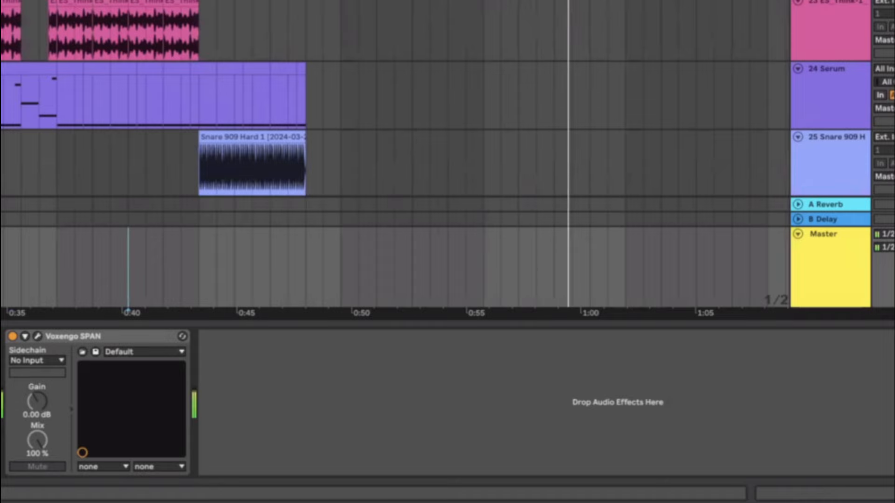
Step: Show the KICK group's Auto Filter Device On automation and draw a short On section at bar 40
key("a")
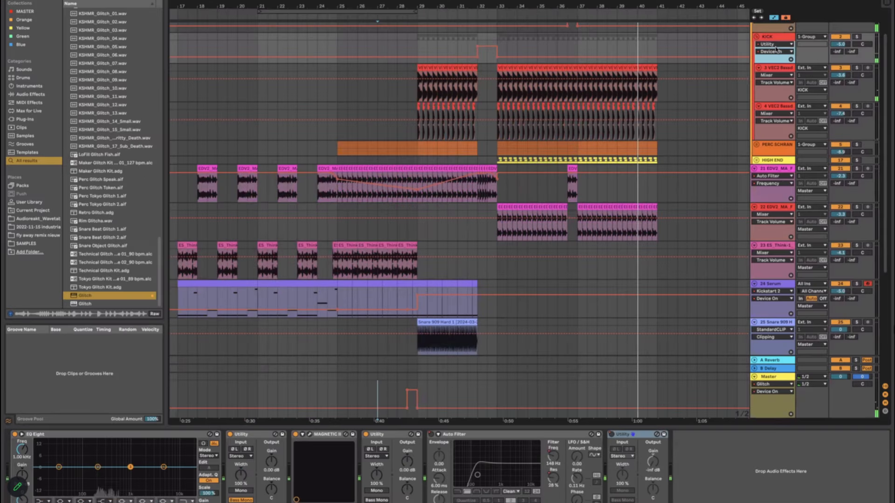
left_click(774, 43)
left_click(774, 80)
left_click(774, 52)
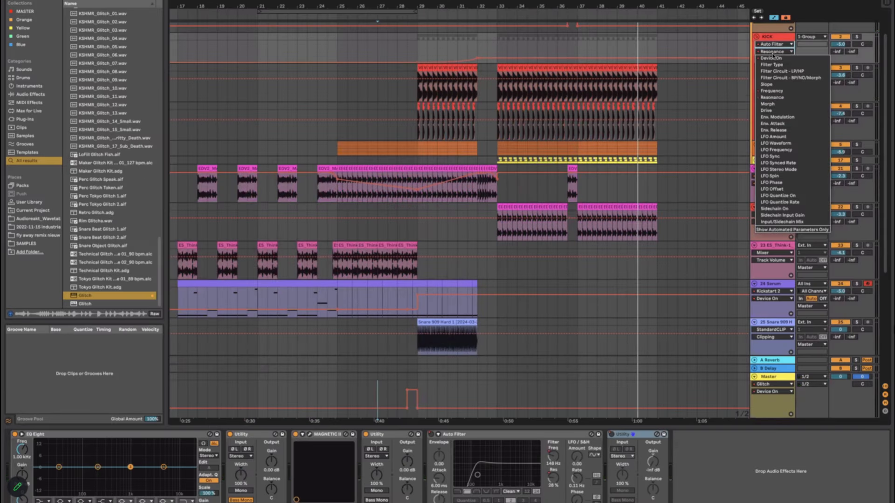
left_click(772, 58)
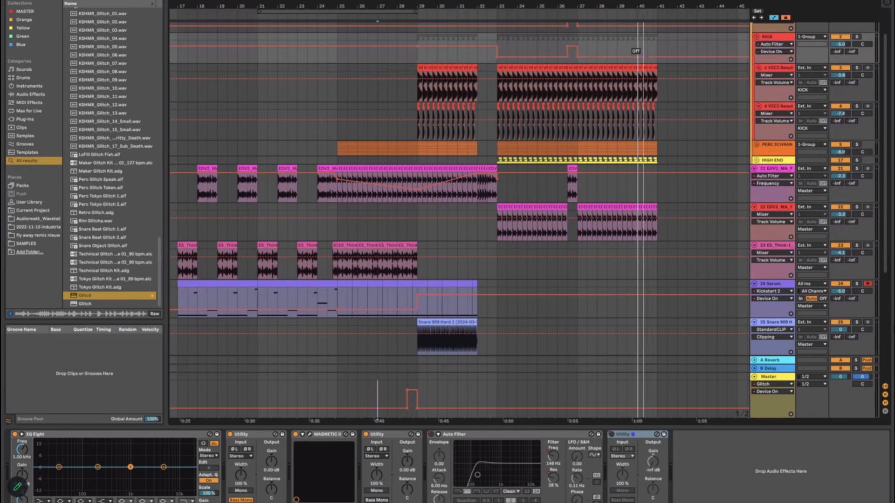
left_click_drag(644, 57, 637, 46)
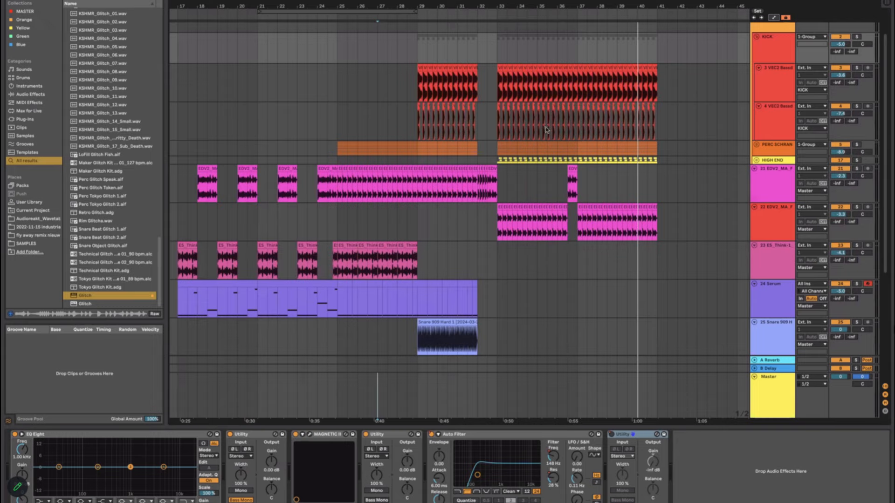
Step: Fold the master track and examine the clip arrangement around the drop, from the kick group down to the short sweep track
left_click(755, 377)
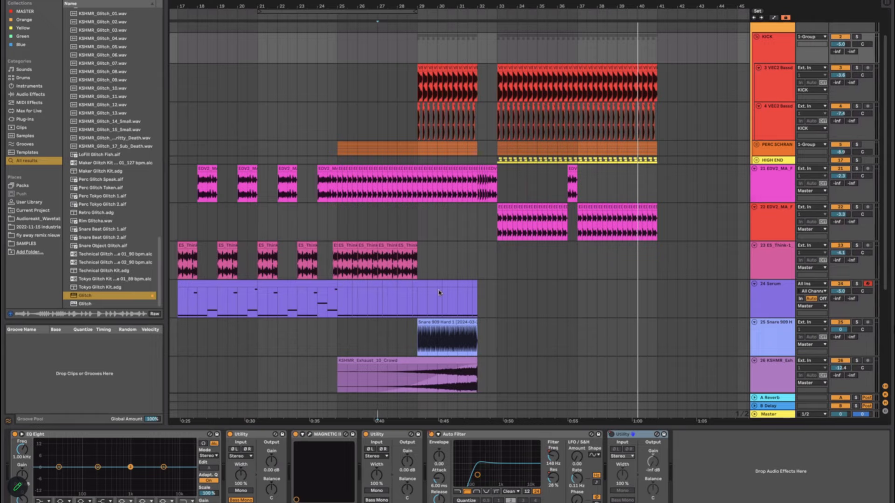
scroll(485, 369, "down", 5)
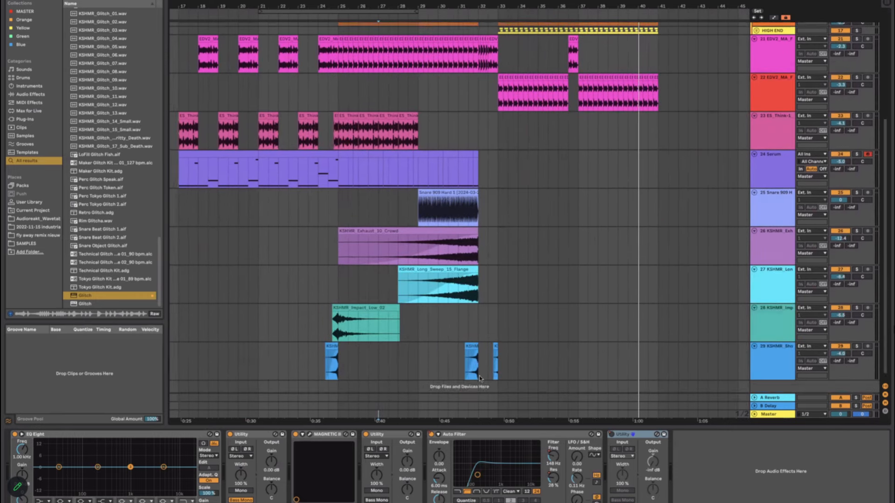
key("XF86AudioRaiseVolume")
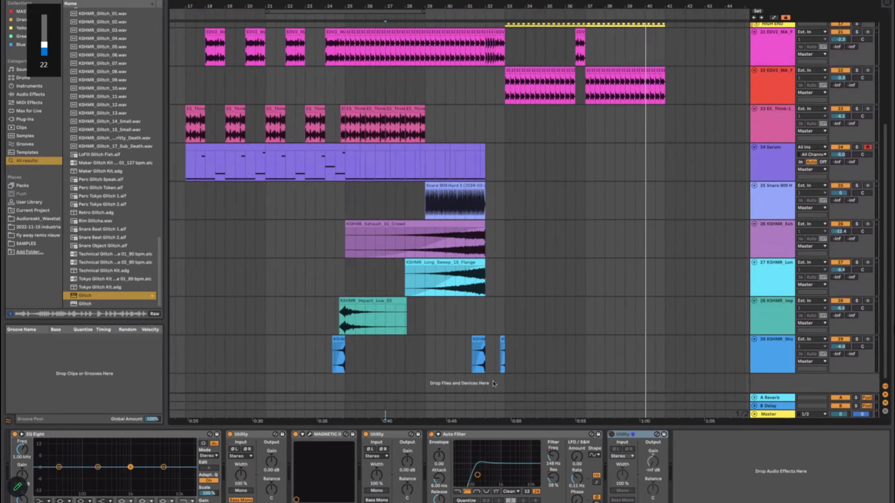
key("XF86AudioRaiseVolume")
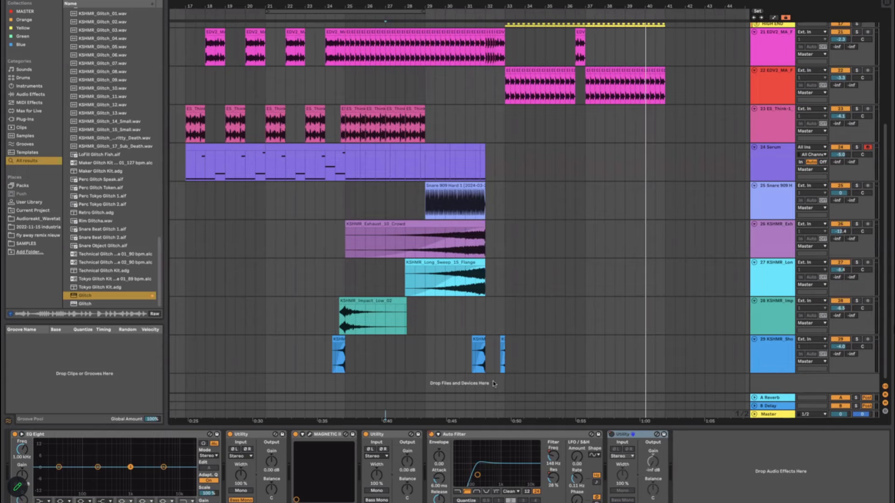
scroll(504, 306, "up", 8)
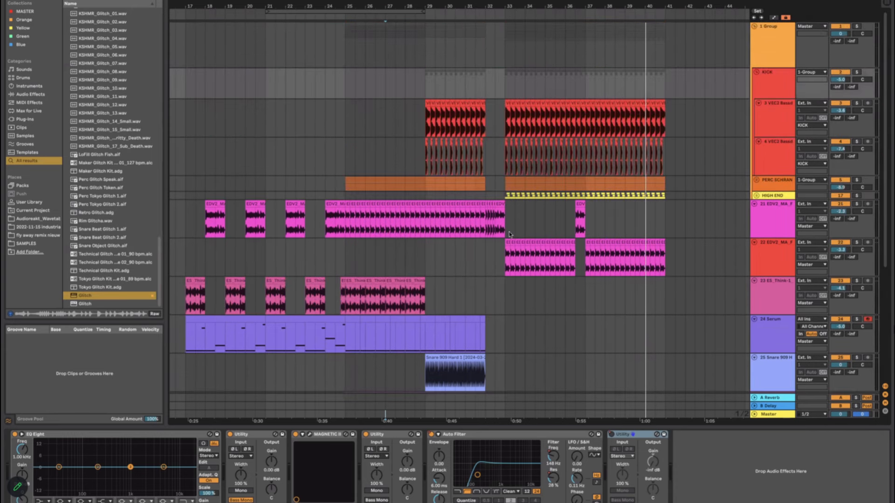
scroll(509, 234, "down", 7)
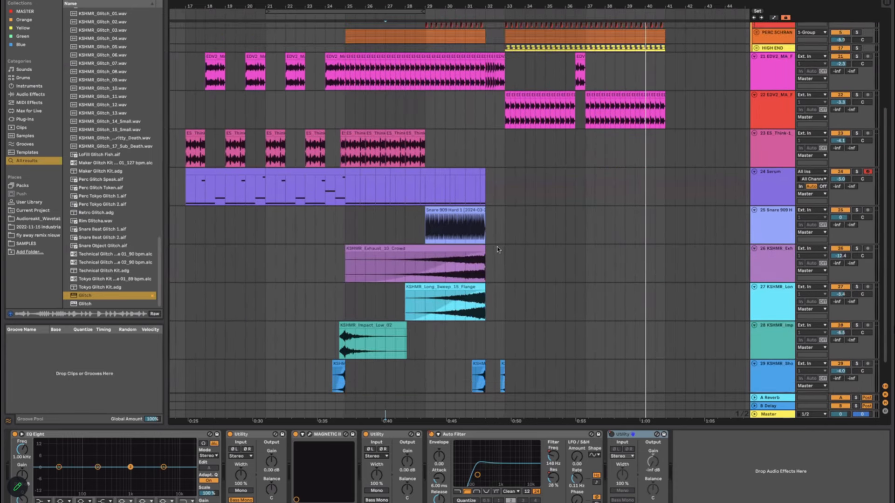
scroll(493, 259, "up", 5)
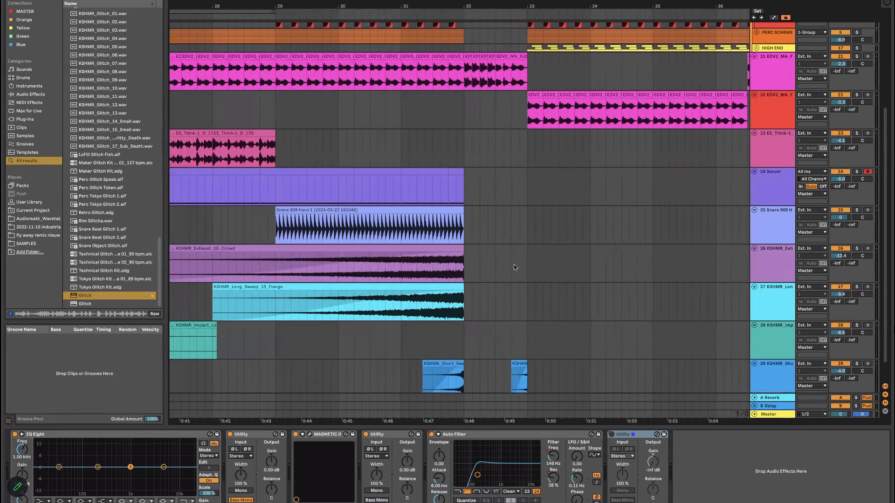
scroll(515, 267, "down", 2)
scroll(515, 267, "down", 3)
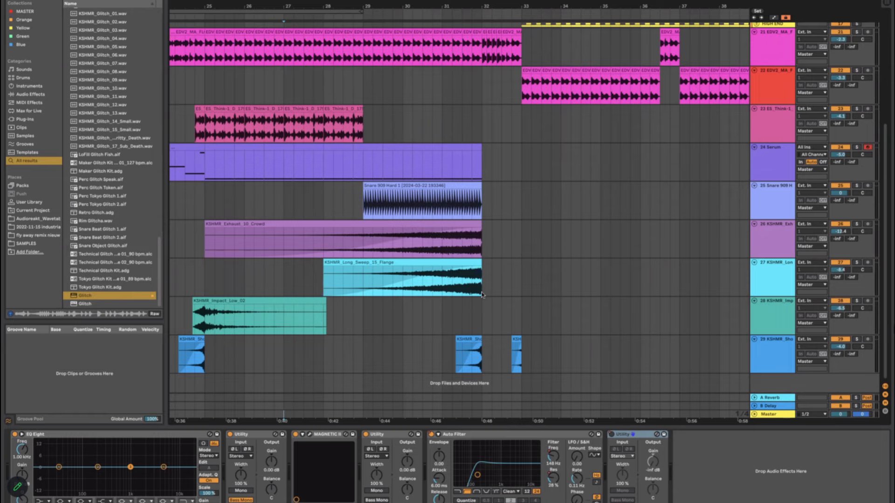
scroll(489, 294, "up", 6)
scroll(499, 292, "down", 1)
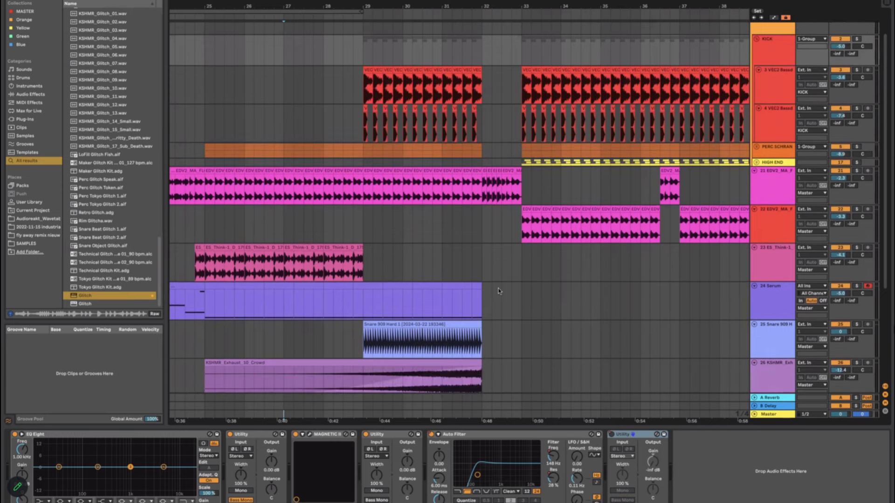
scroll(498, 292, "down", 1)
scroll(498, 291, "down", 5)
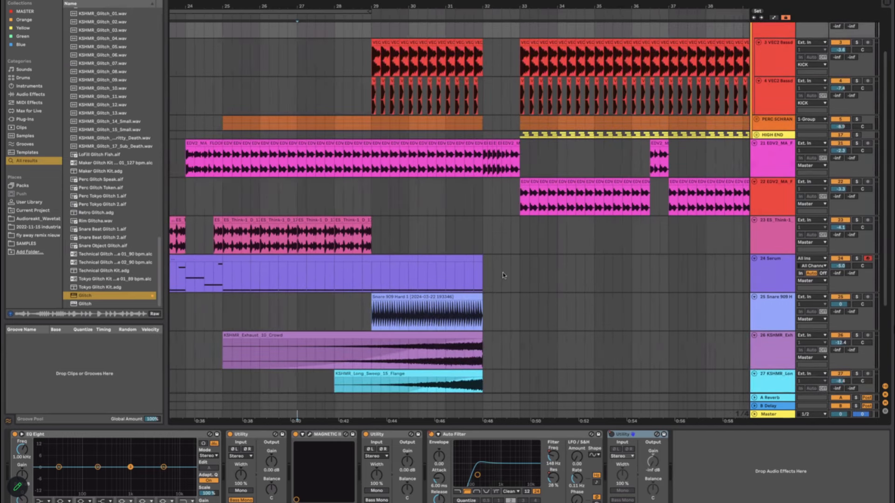
scroll(489, 282, "down", 5)
Step: Show the master track's devices at bar 25 and unfold the master track again
left_click(408, 397)
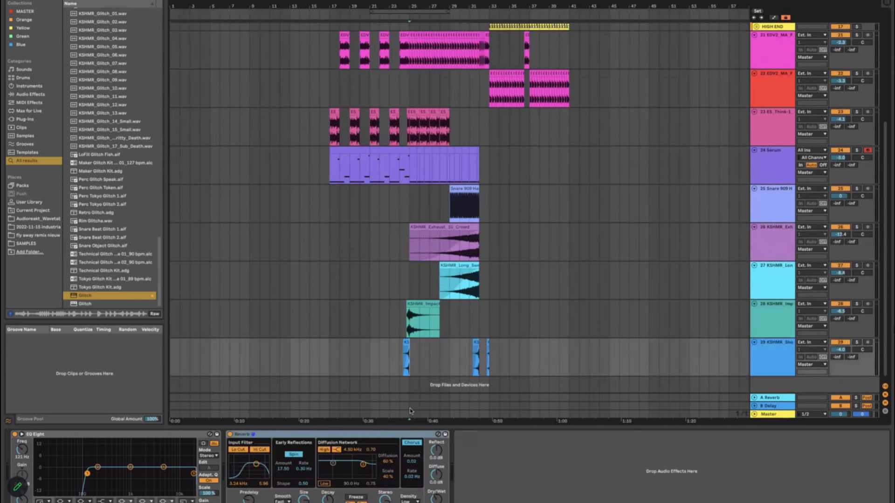
left_click(409, 406)
left_click(409, 415)
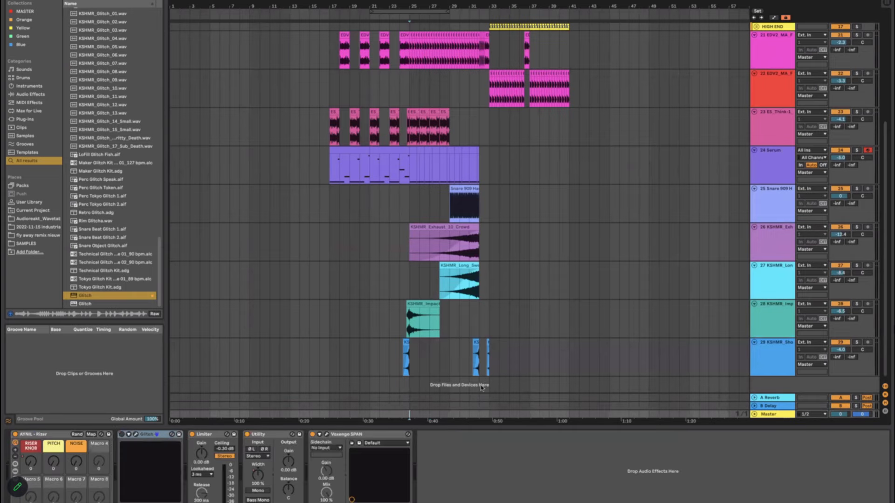
scroll(474, 325, "up", 3)
left_click(473, 326)
scroll(513, 344, "up", 5)
left_click(754, 415)
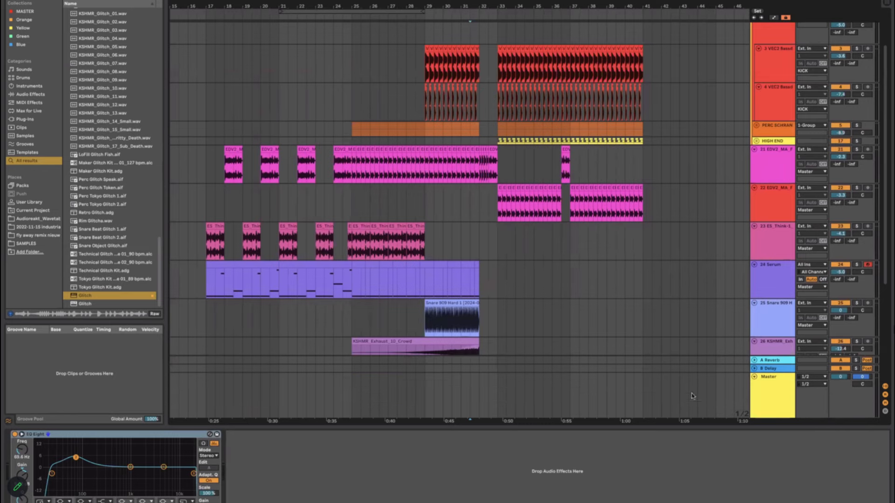
scroll(482, 338, "down", 5)
scroll(489, 286, "up", 7)
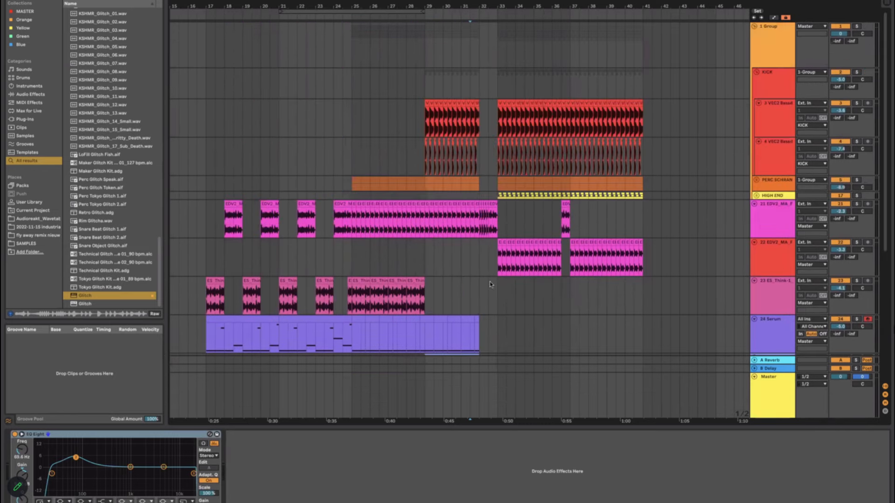
Step: Play the arrangement from bar 17 and review the tracks of the build-up
scroll(490, 284, "down", 3)
left_click(206, 163)
scroll(231, 246, "down", 3)
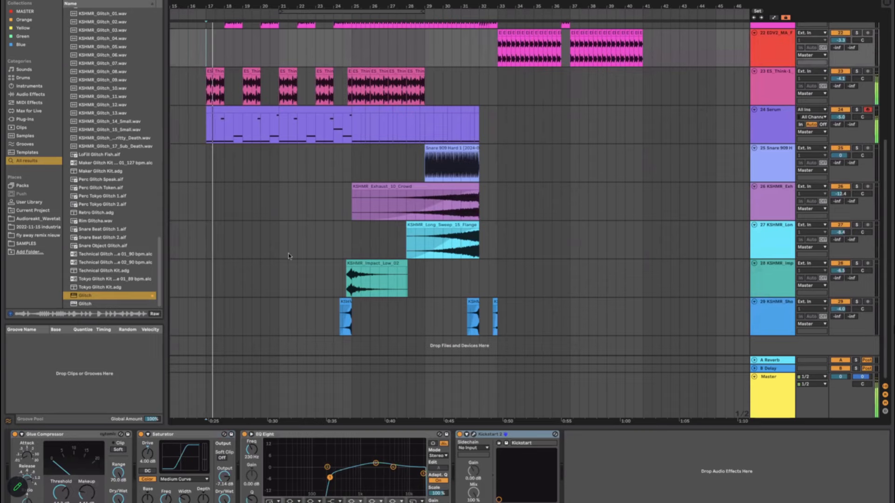
scroll(289, 255, "up", 2)
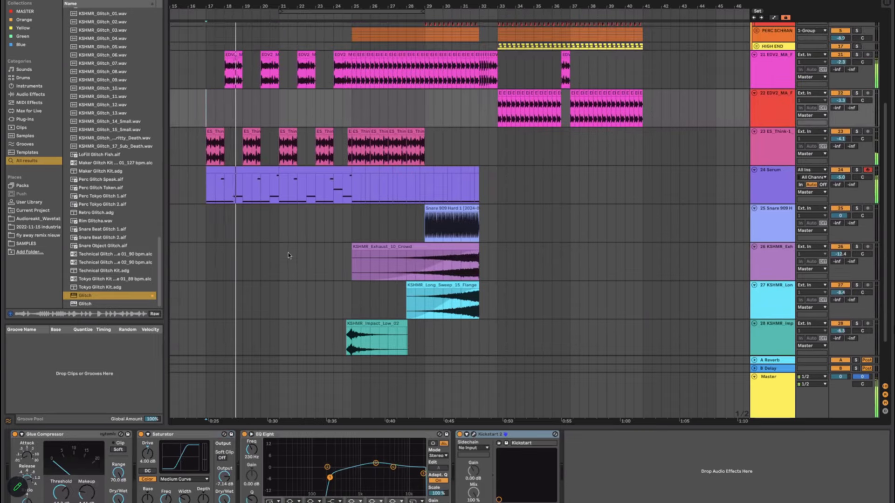
scroll(221, 227, "down", 2)
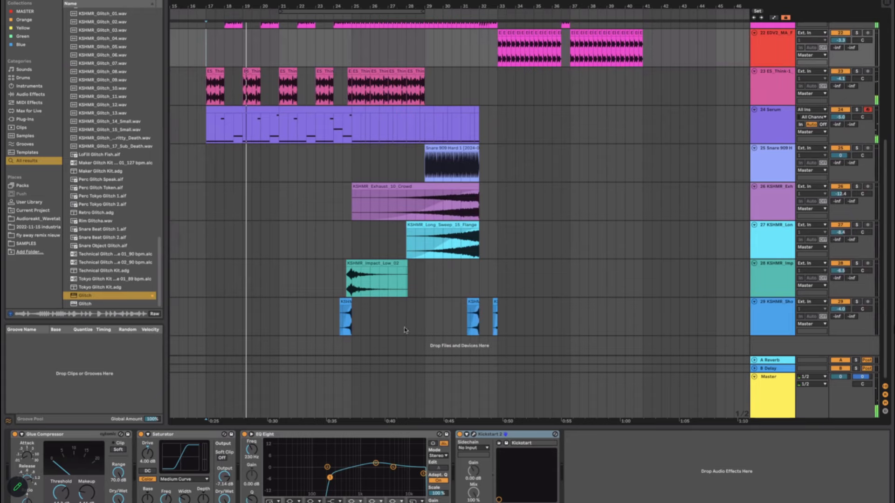
Step: Copy the short sweep clip that ends at bar 33 and paste it on the same track just before bar 18
scroll(496, 325, "up", 3)
left_click(505, 325)
left_click(506, 323)
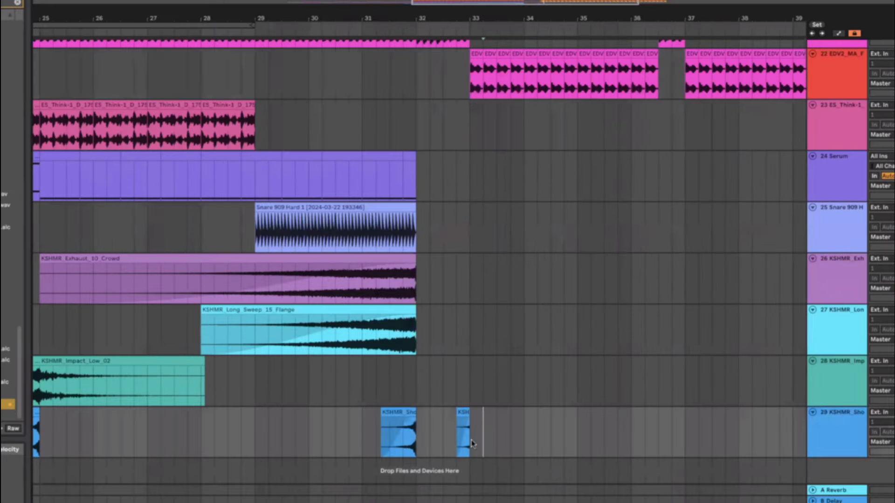
left_click_drag(498, 323, 489, 323)
scroll(444, 301, "down", 3)
scroll(252, 406, "up", 5)
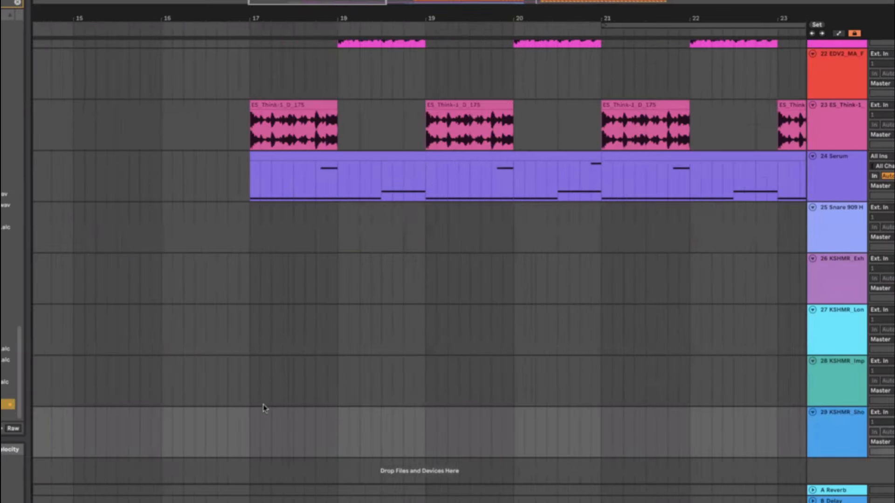
scroll(308, 425, "up", 1)
left_click(321, 433)
key("super+v")
Step: Play the arrangement from just after bar 17 to audition the short sweep before bar 18
left_click(254, 431)
key("space")
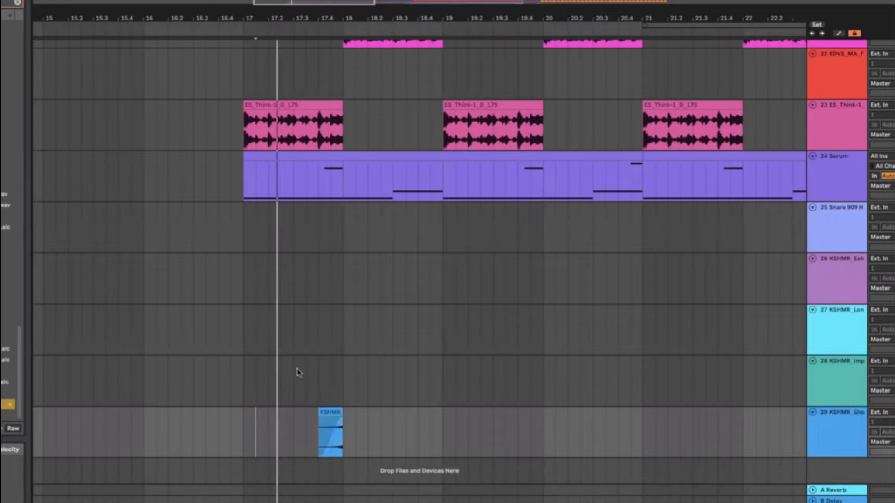
scroll(279, 373, "down", 3)
scroll(263, 416, "up", 3)
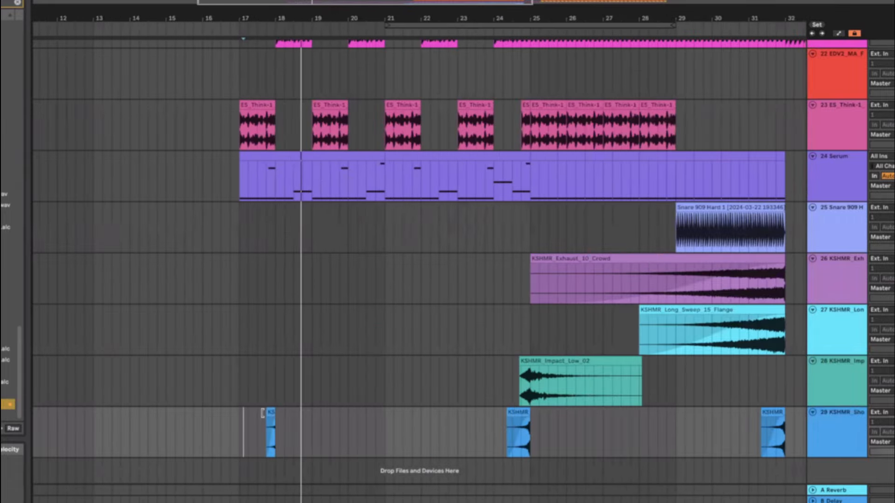
Step: Delete the short sweep clip before bar 18 and insert a new audio track below the short sweep track
left_click(270, 413)
key("space")
key("Delete")
left_click(853, 452)
key("super+t")
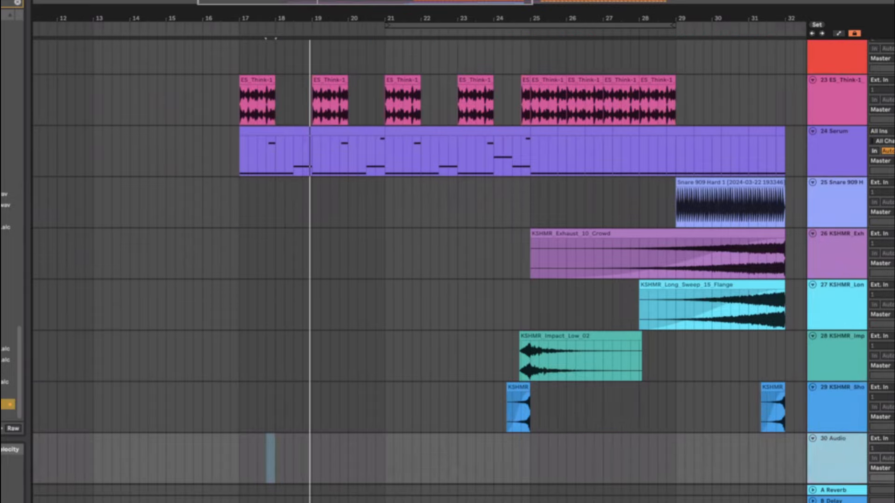
Step: Audition several mini sweep samples in the KSHMR_Sweeps_Mini folder, including numbers 10 to 15 and 19
left_click(18, 3)
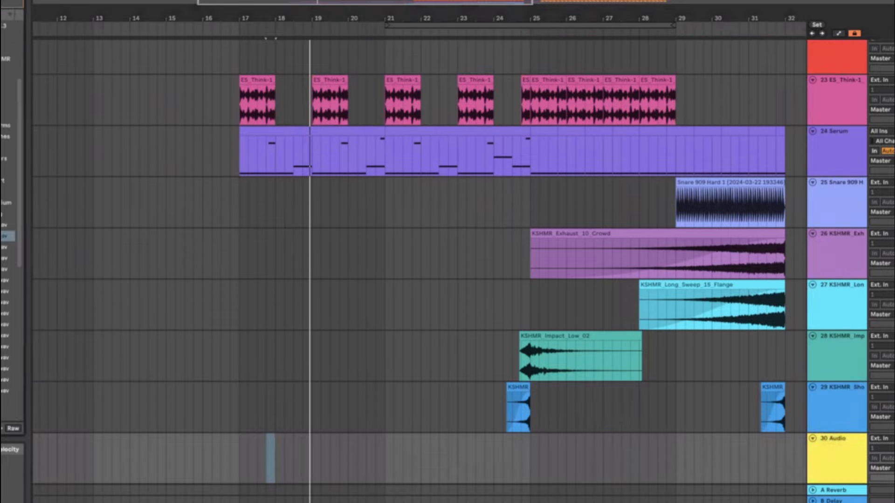
left_click(144, 148)
left_click(188, 176)
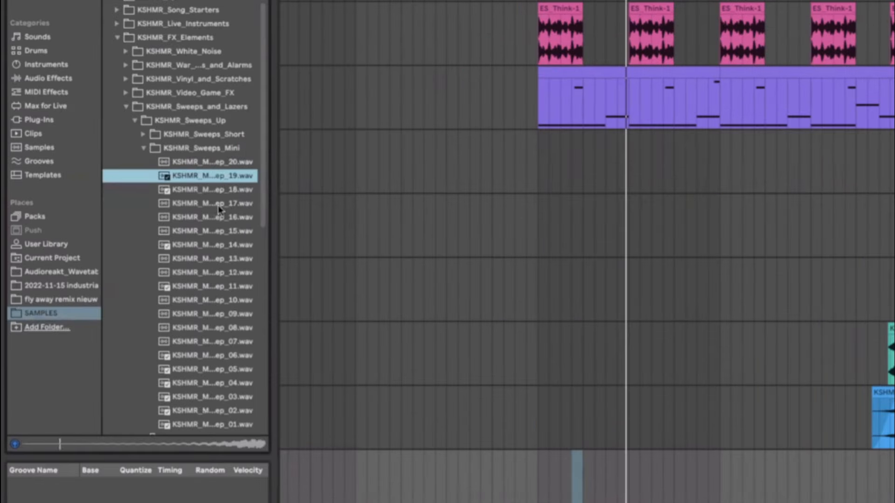
left_click(212, 247)
left_click(214, 273)
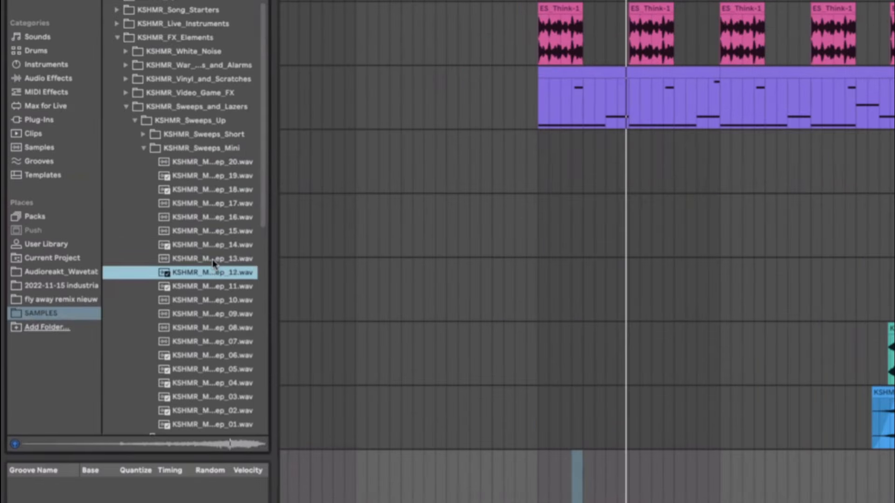
left_click(214, 260)
left_click(215, 246)
left_click(217, 232)
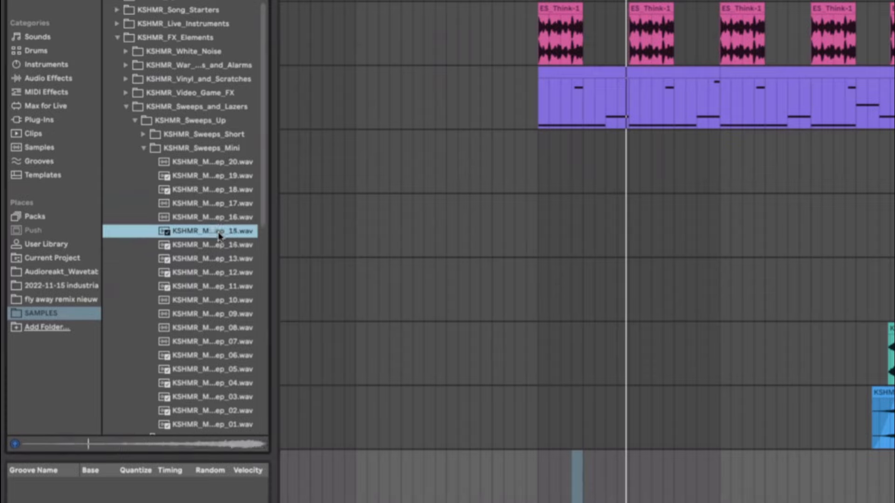
left_click(213, 274)
left_click(211, 287, "shift")
left_click(211, 292)
left_click(210, 303)
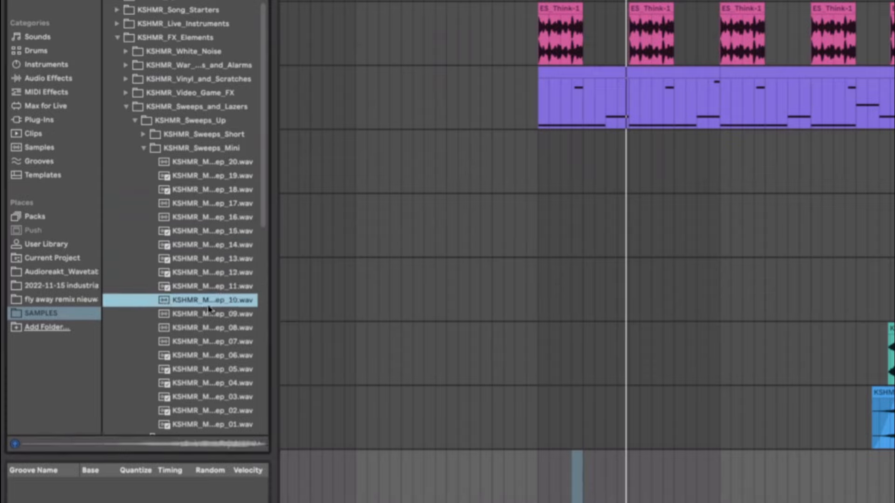
Step: Place KSHMR_Mini_Sweep_11 on the new audio track just before bar 18 and cut off its tail past that bar
left_click(215, 293)
left_click_drag(214, 291, 582, 478)
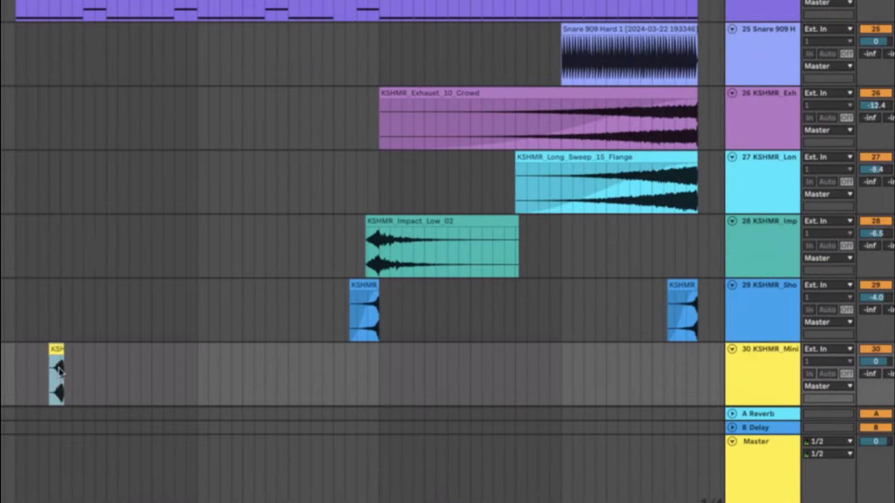
scroll(59, 371, "up", 5)
left_click_drag(123, 350, 148, 375)
key("Delete")
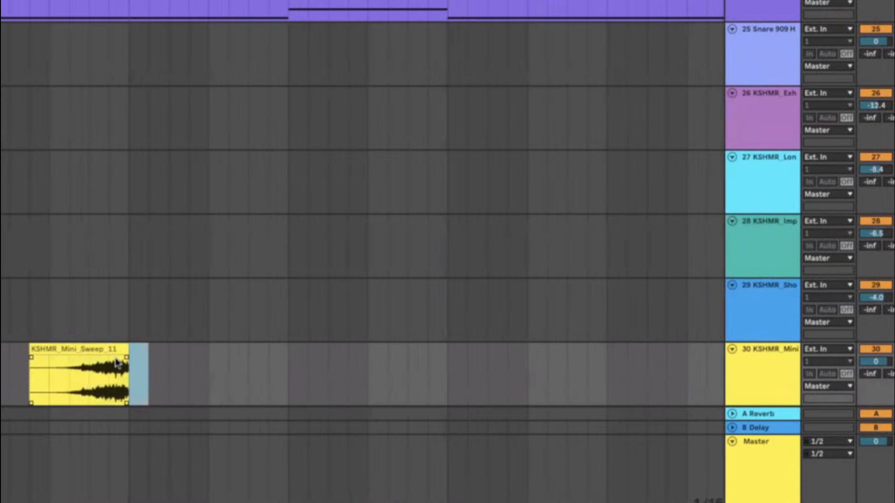
Step: Add a fade-in to the KSHMR_Mini_Sweep_11 clip before bar 18
scroll(119, 364, "up", 1)
left_click_drag(33, 353, 86, 380)
scroll(87, 383, "down", 3)
Step: Play the mini sweep from just before the clip and lower its track volume to -7.6 dB
left_click(47, 370)
key("space")
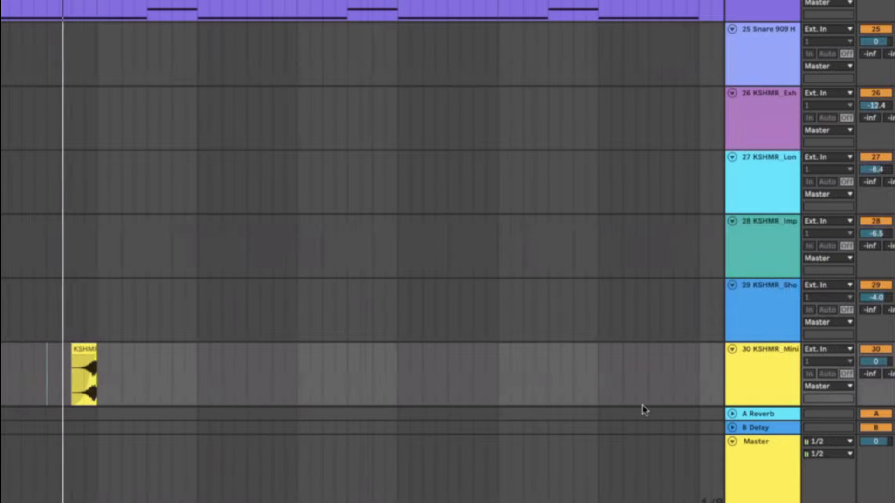
key("space")
key("space")
left_click_drag(876, 362, 876, 381)
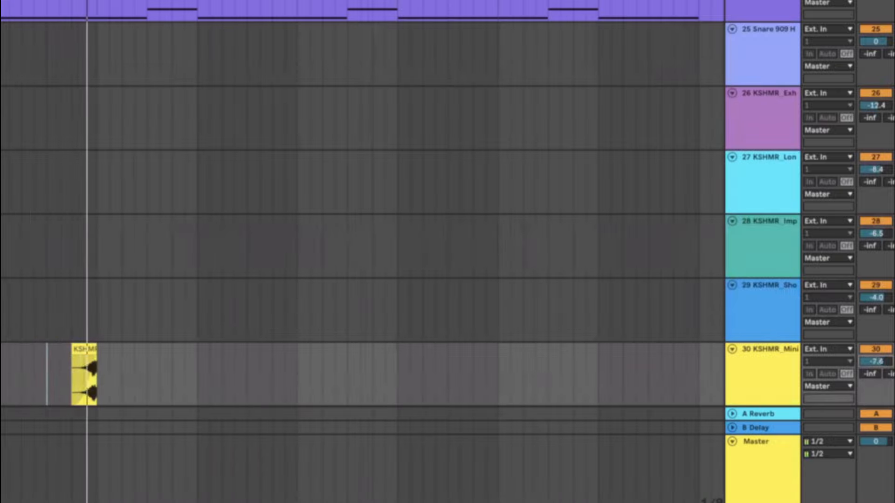
key("space")
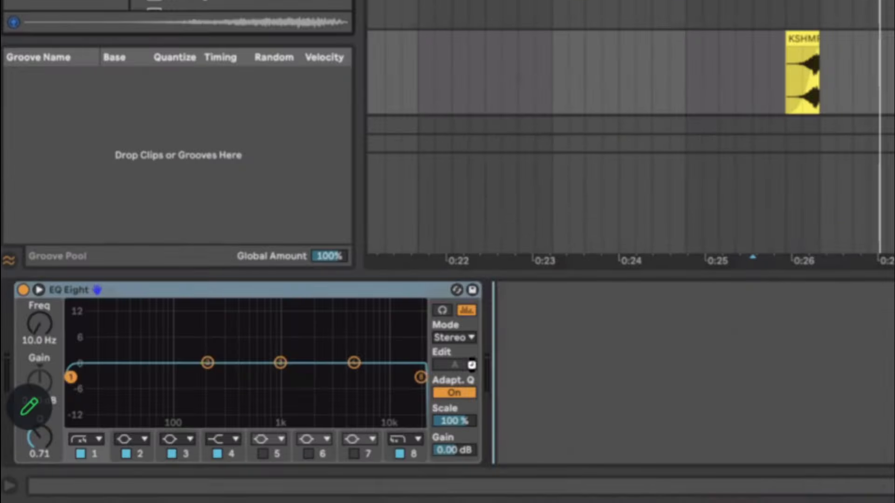
Step: Add EQ Eight with a 91.8 Hz low cut and a Ping Pong Delay at 37 % Dry/Wet, filtered at 1.27 kHz with width 4.97
key("Return")
left_click_drag(77, 371, 171, 392)
left_click(828, 386)
left_click_drag(824, 409, 823, 425)
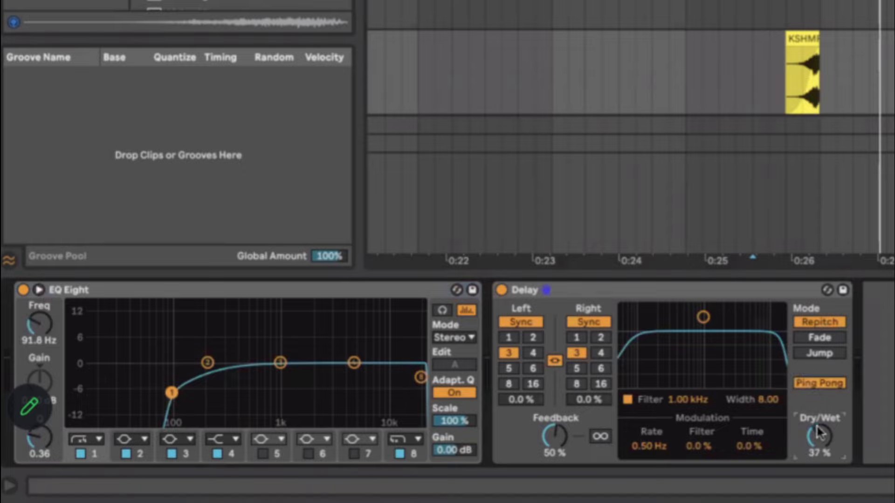
left_click_drag(705, 318, 710, 344)
Step: Play from just before the mini sweep to audition it with EQ Eight and Delay
left_click(702, 74)
key("space")
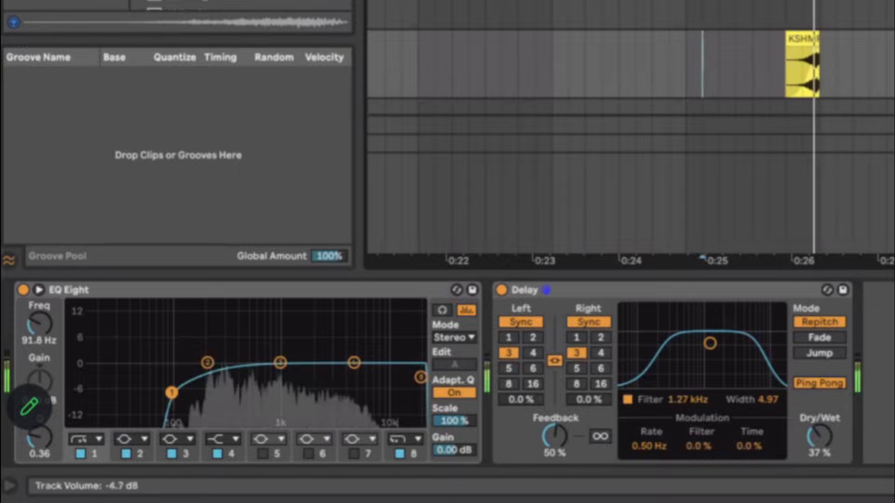
scroll(874, 42, "down", 1)
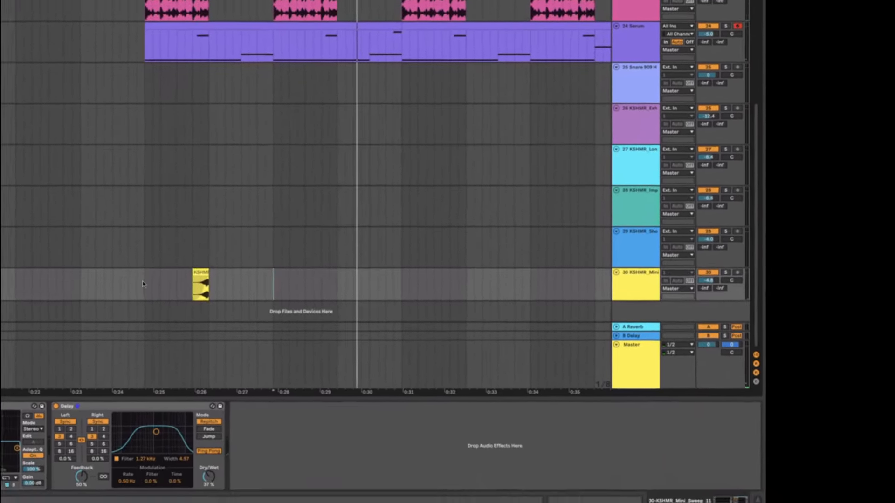
Step: Duplicate the two-bar range containing the mini sweep three times so copies sit before bars 20, 22 and 24
left_click_drag(313, 317, 173, 313)
key("super+d")
key("super+d")
key("super+d")
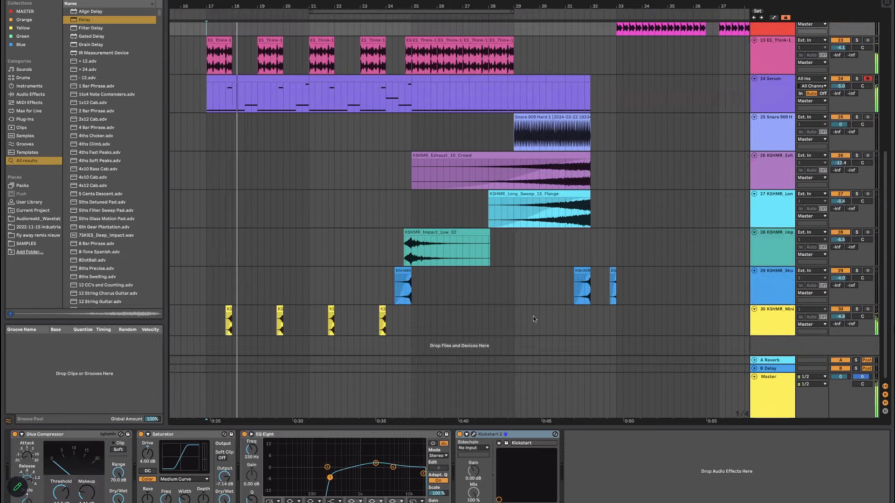
Step: Fold the master track and set the mini sweep track's volume to -6.0 dB
left_click(755, 377)
left_click(774, 334)
left_click_drag(774, 336, 775, 343)
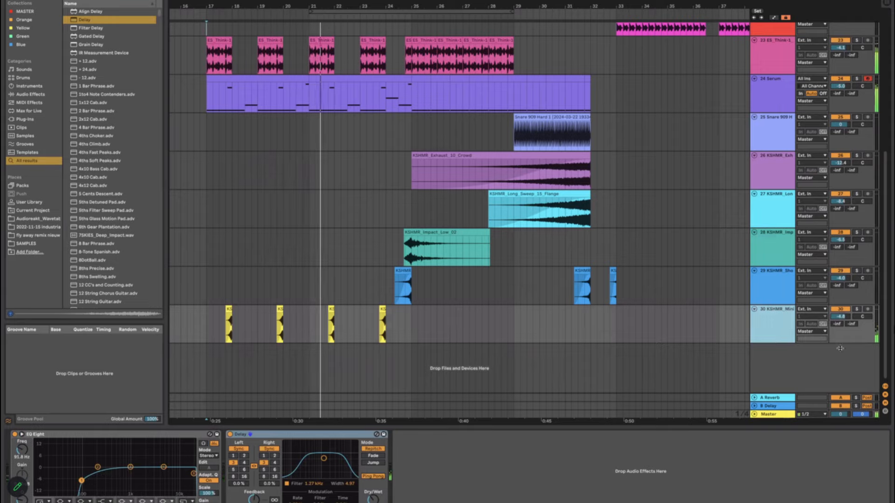
left_click_drag(843, 315, 843, 317)
left_click(777, 333)
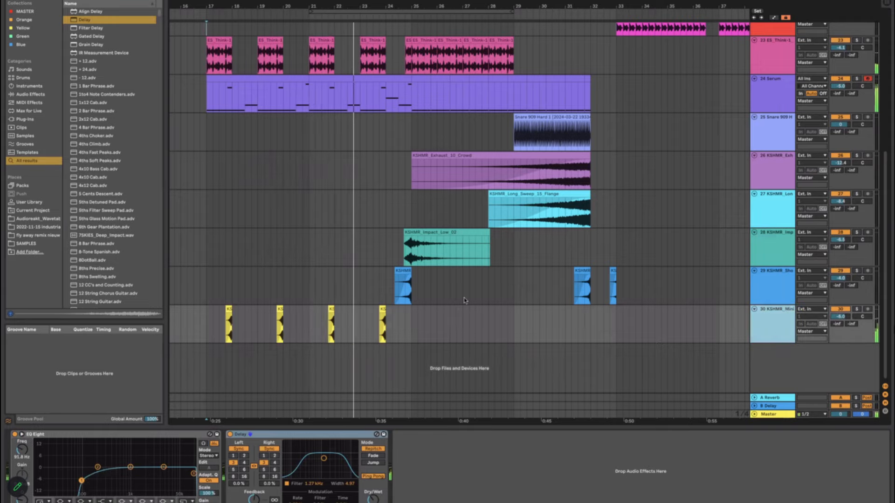
Step: Play the arrangement from bar 17 into the drop and review all the tracks of the build-up
scroll(432, 280, "down", 5)
scroll(435, 280, "up", 5)
scroll(434, 280, "up", 3)
scroll(435, 280, "down", 2)
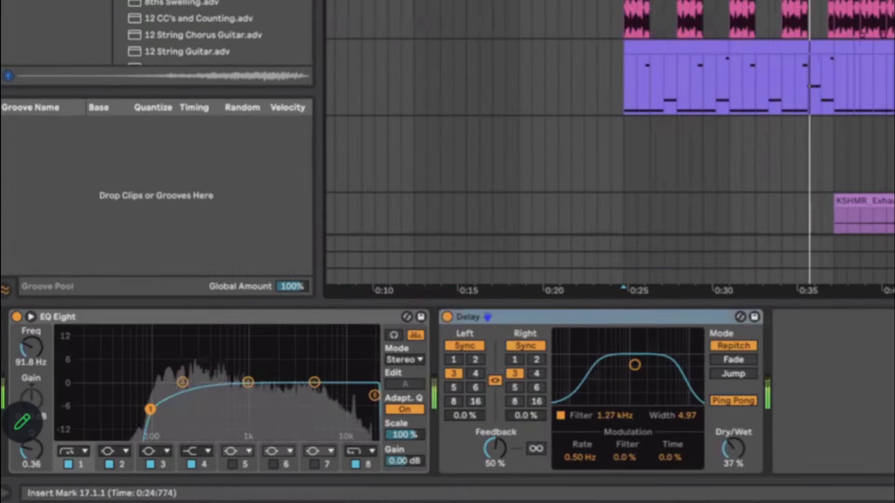
scroll(435, 280, "down", 2)
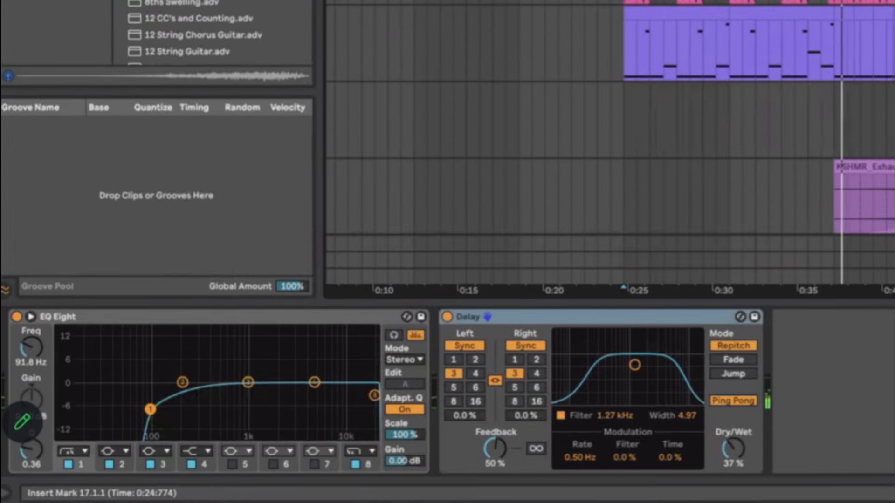
scroll(611, 142, "down", 1)
scroll(610, 143, "down", 3)
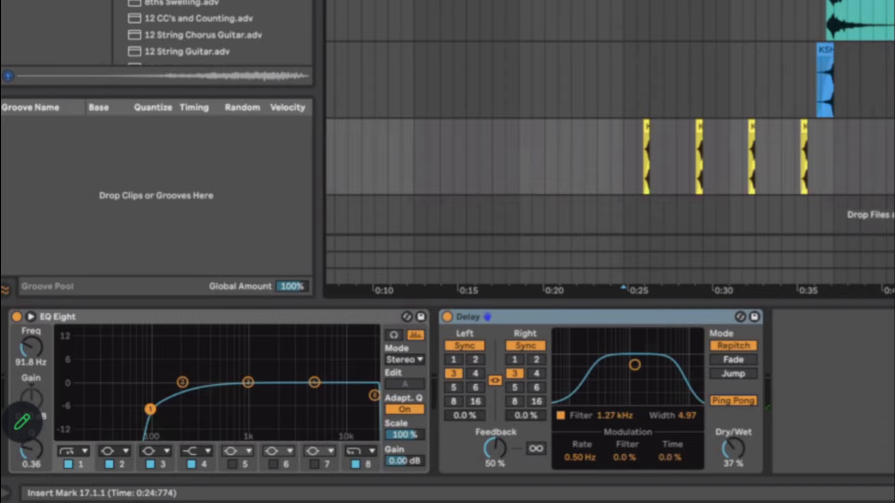
scroll(610, 117, "up", 3)
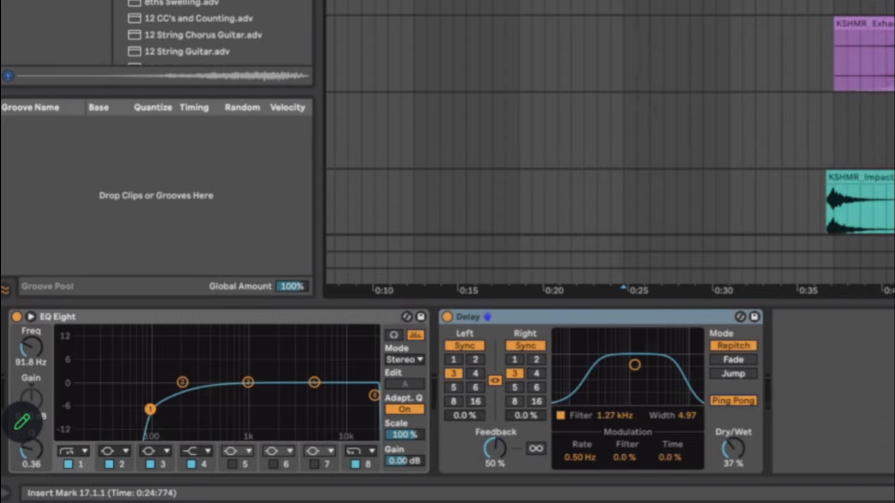
scroll(610, 125, "up", 3)
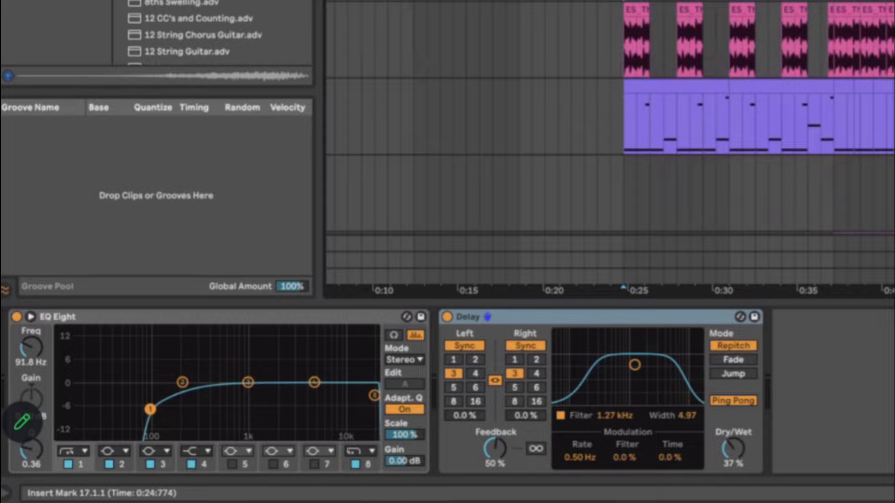
scroll(610, 117, "down", 2)
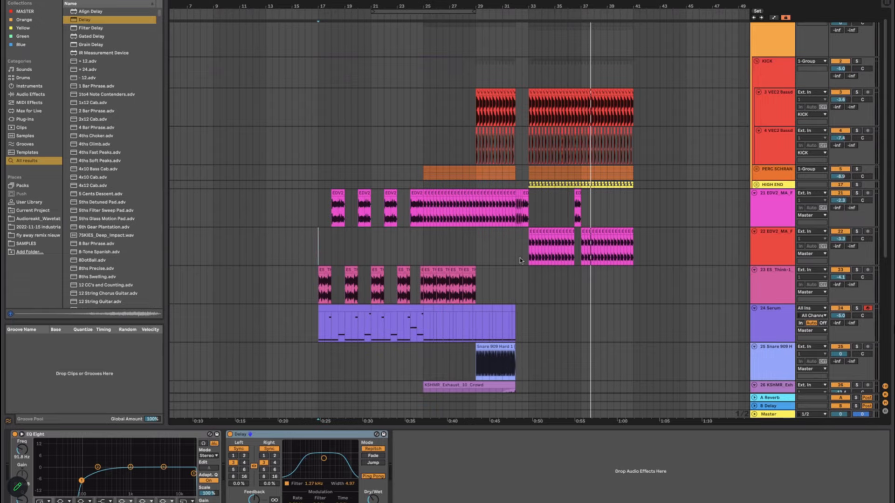
scroll(513, 251, "down", 3)
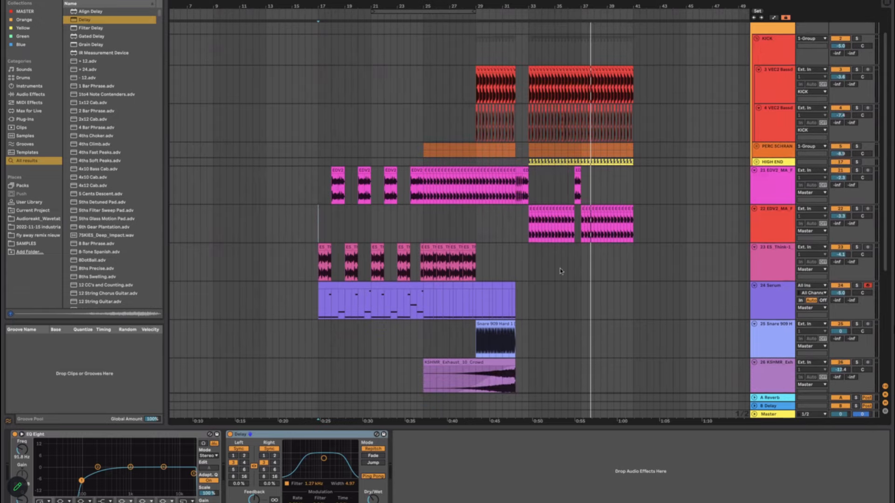
scroll(535, 229, "down", 5)
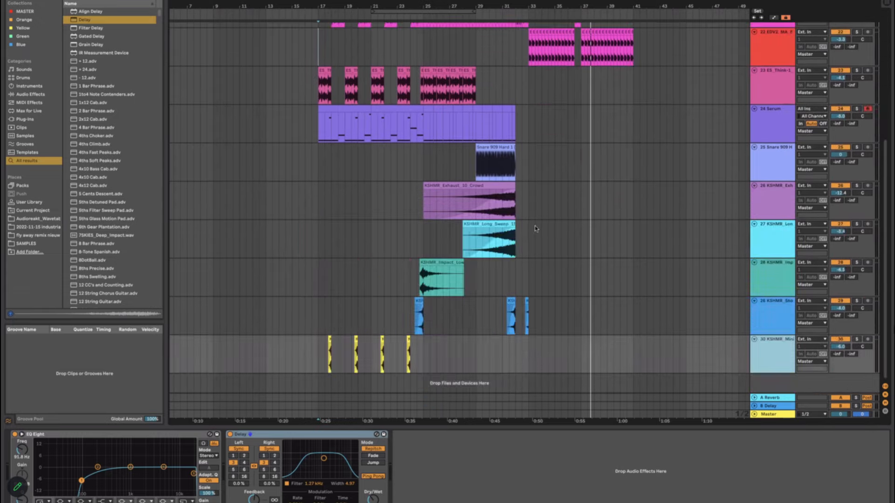
scroll(532, 242, "up", 1)
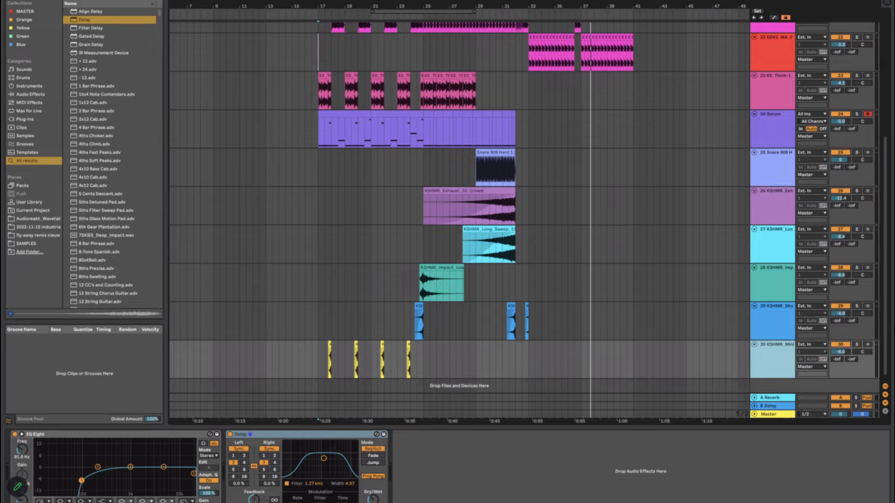
Step: Clear the browser search and narrow the browser slightly
left_click(160, 1)
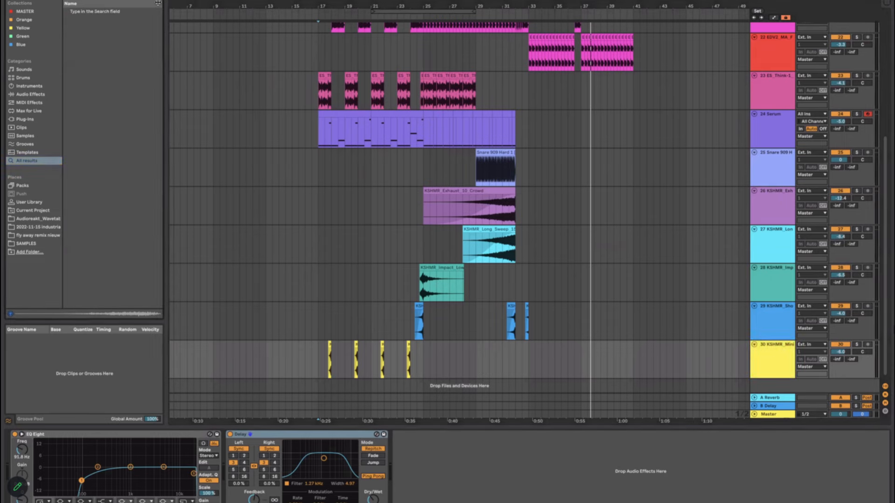
left_click_drag(159, 3, 149, 3)
scroll(534, 141, "up", 9)
scroll(575, 166, "down", 1)
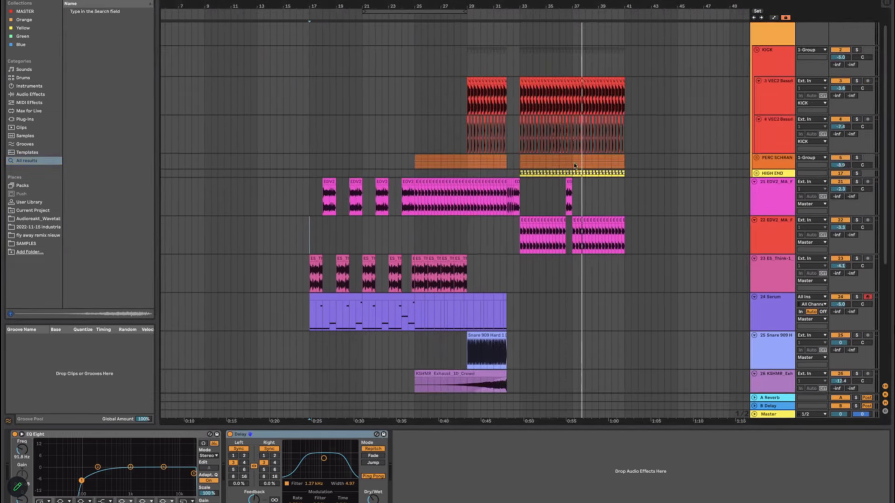
Step: Mark bars 17 to 41 on the percussion group and examine the tracks of the build-up and drop
left_click(594, 195)
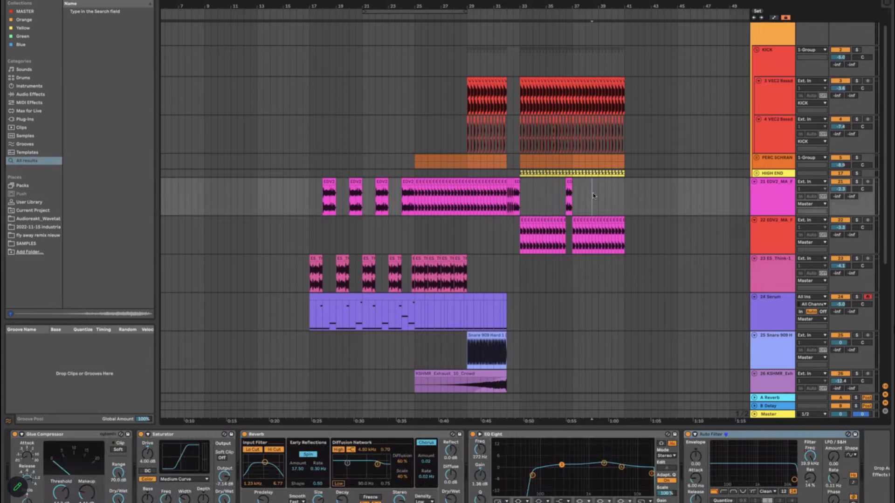
left_click(552, 196)
left_click_drag(310, 163, 628, 164)
left_click(628, 164)
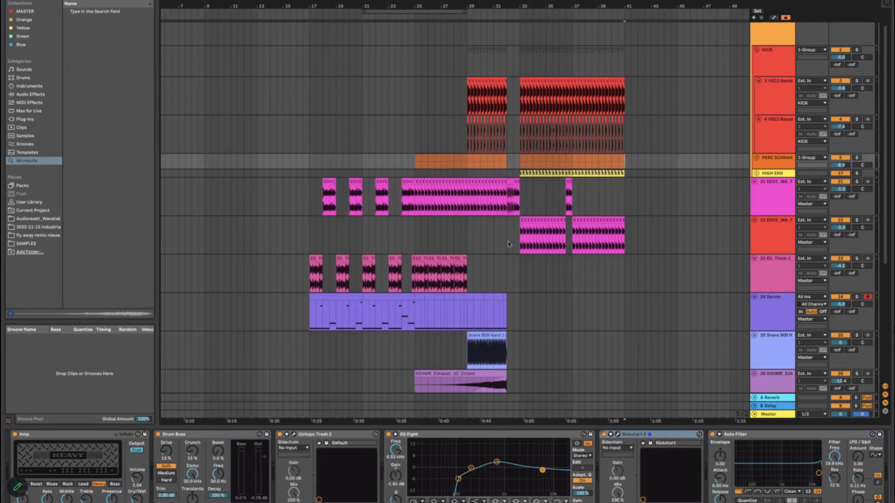
scroll(508, 244, "down", 2)
scroll(508, 244, "down", 5)
scroll(508, 244, "up", 7)
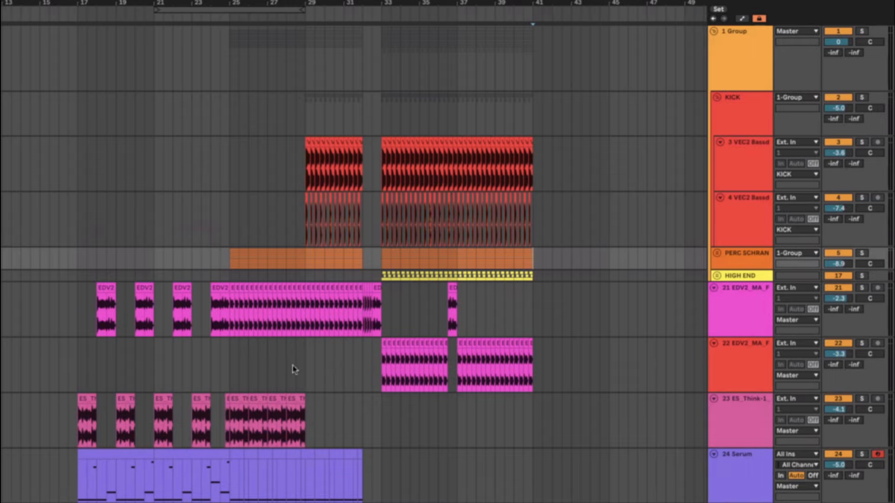
Step: Highlight the drop from bar 33 to 41, extend the selection back to bar 17, and examine the tracks below
scroll(290, 367, "down", 3)
scroll(288, 371, "down", 2)
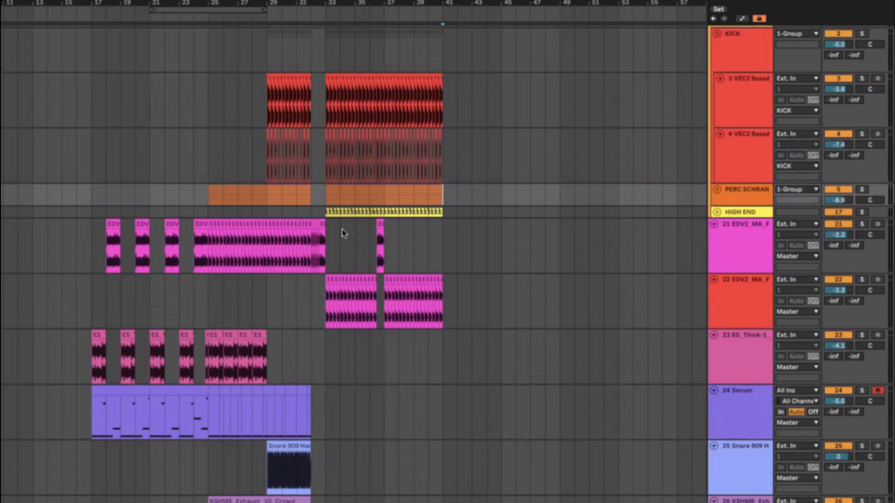
left_click_drag(329, 58, 442, 373)
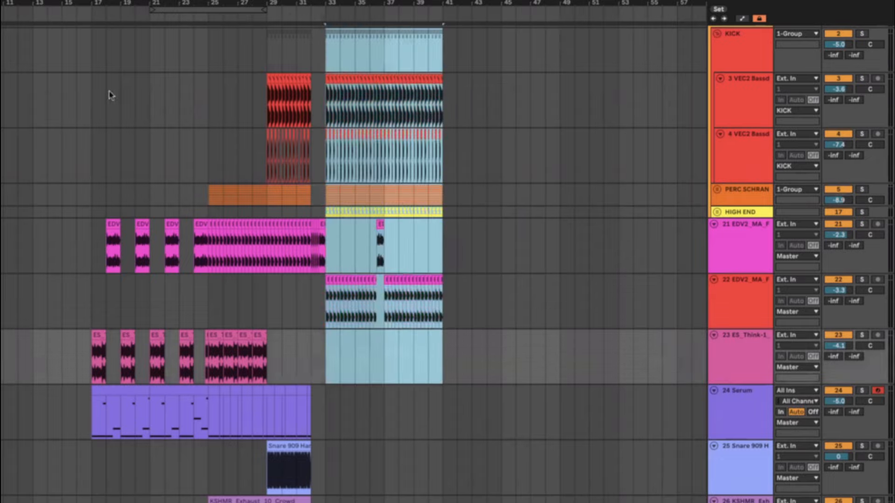
left_click_drag(116, 90, 91, 77)
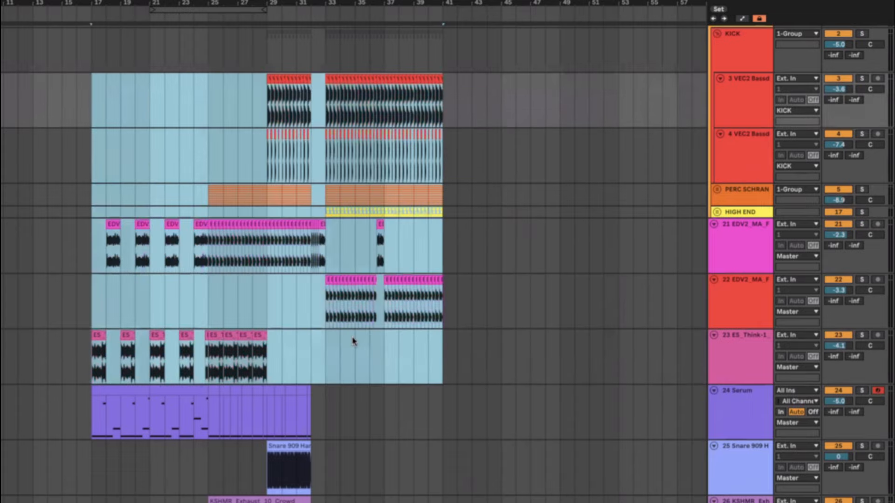
left_click(356, 342)
scroll(313, 359, "down", 4)
scroll(313, 360, "down", 2)
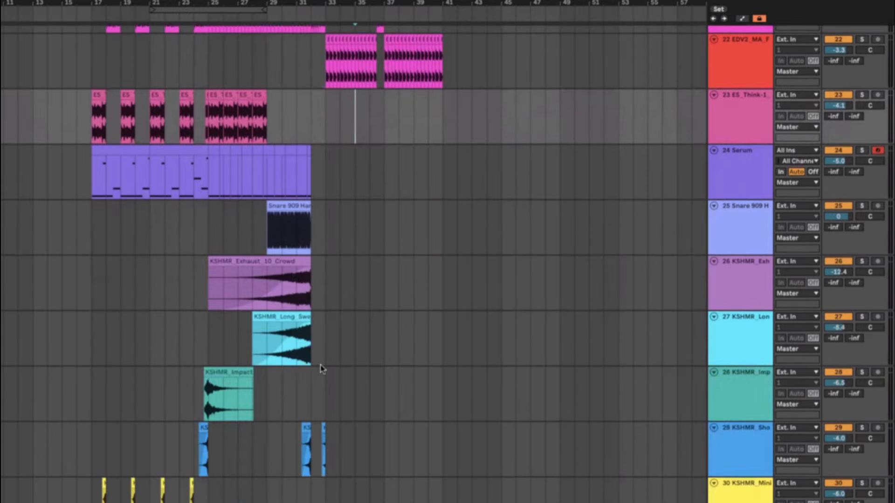
Step: Collapse the uppermost group containing the kick, percussion and high-end tracks, and rename it DRUMS
scroll(320, 369, "up", 1)
scroll(342, 361, "down", 1)
scroll(334, 359, "up", 7)
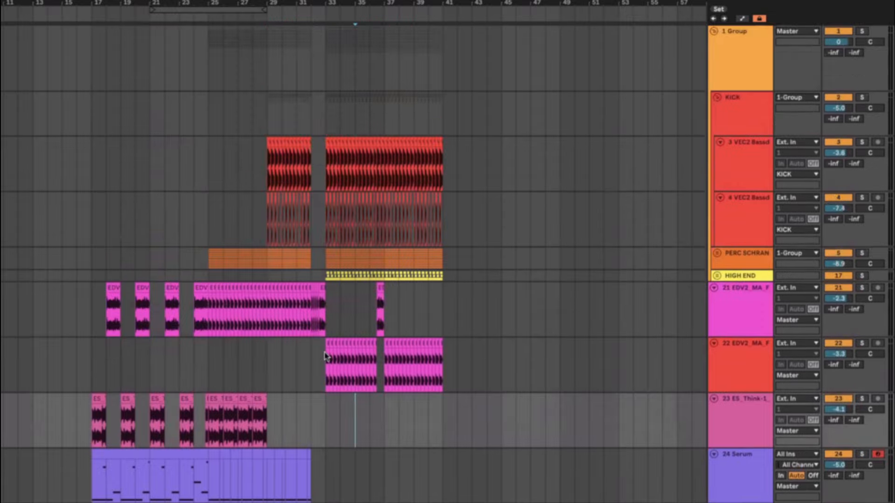
left_click(714, 32)
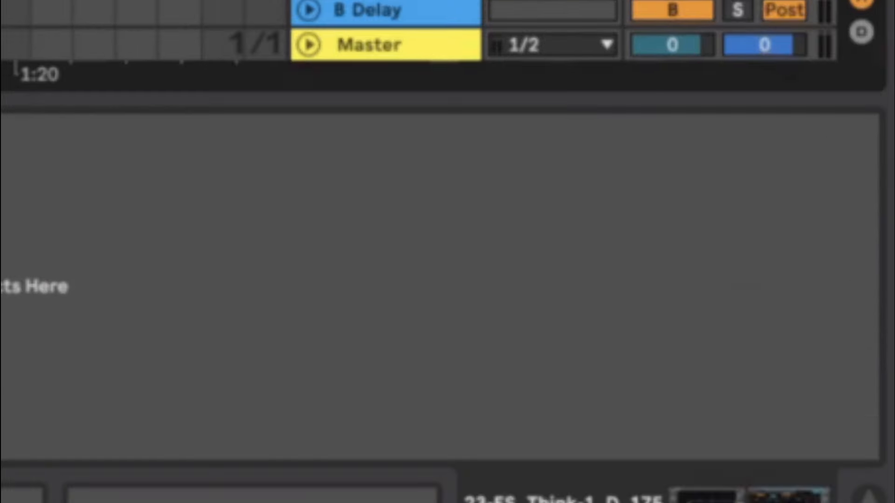
key("ctrl+z")
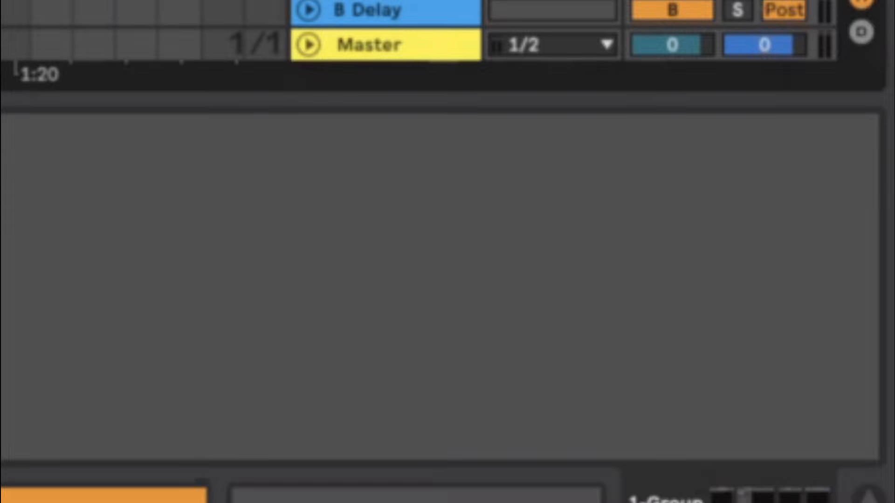
type("DRUMS")
key("Return")
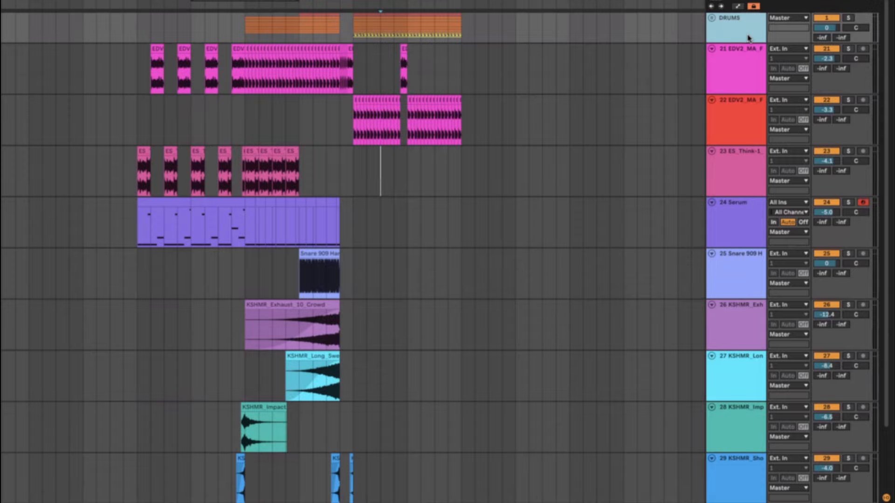
Step: Expand the DRUMS group and collapse the KICK subgroup inside it
scroll(747, 38, "down", 1)
scroll(747, 38, "up", 1)
left_click(350, 37)
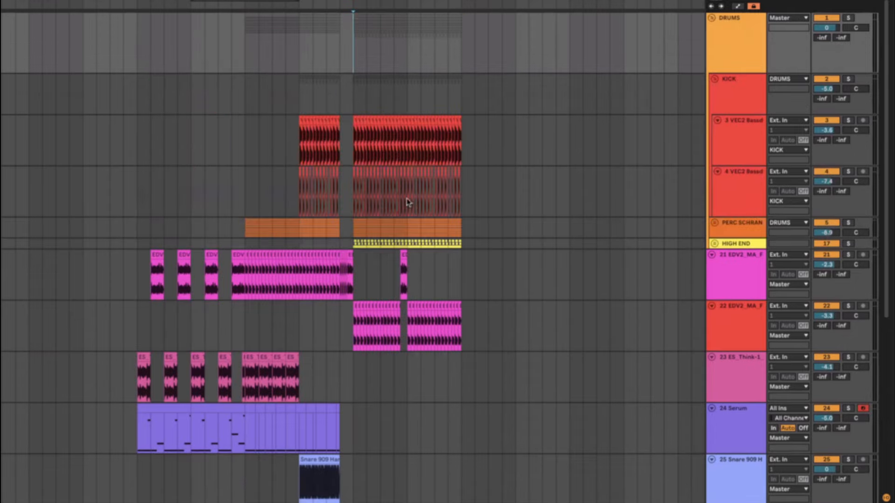
left_click(710, 18)
left_click(712, 20)
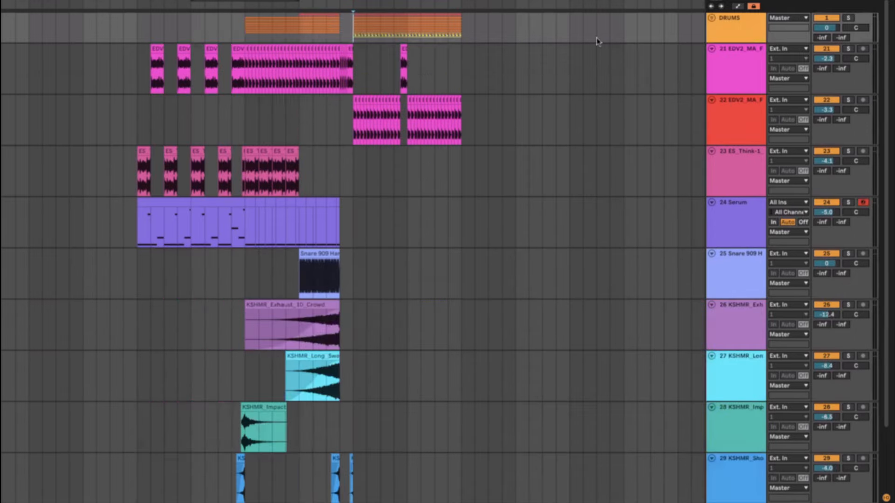
left_click(712, 19)
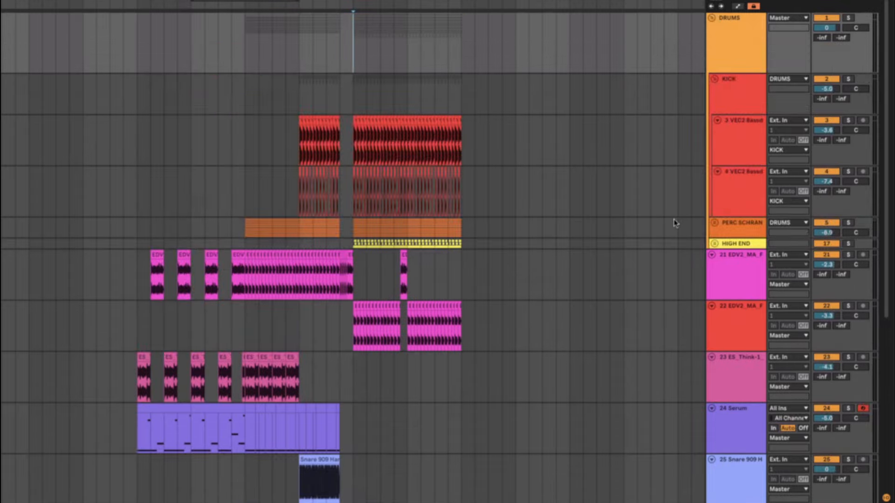
left_click(721, 225)
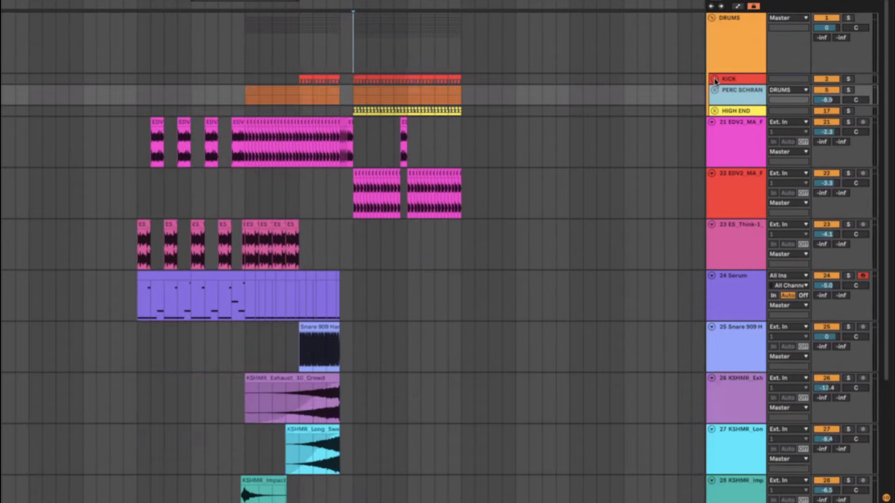
left_click(715, 79)
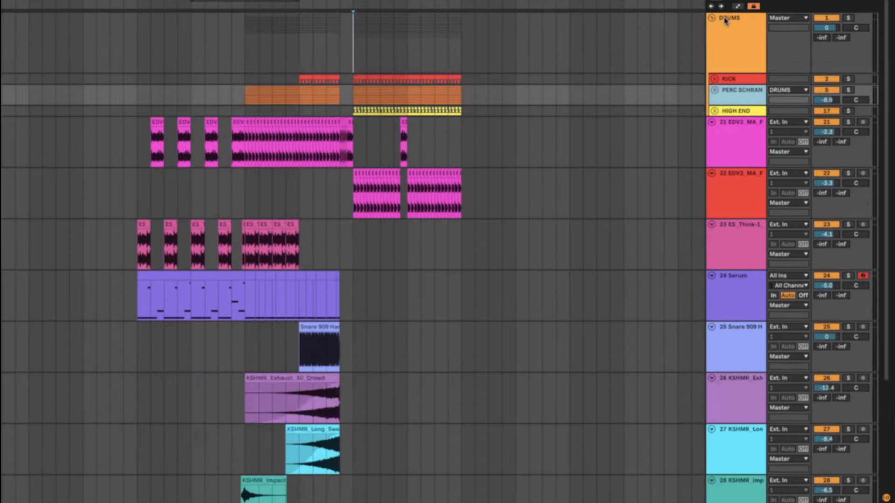
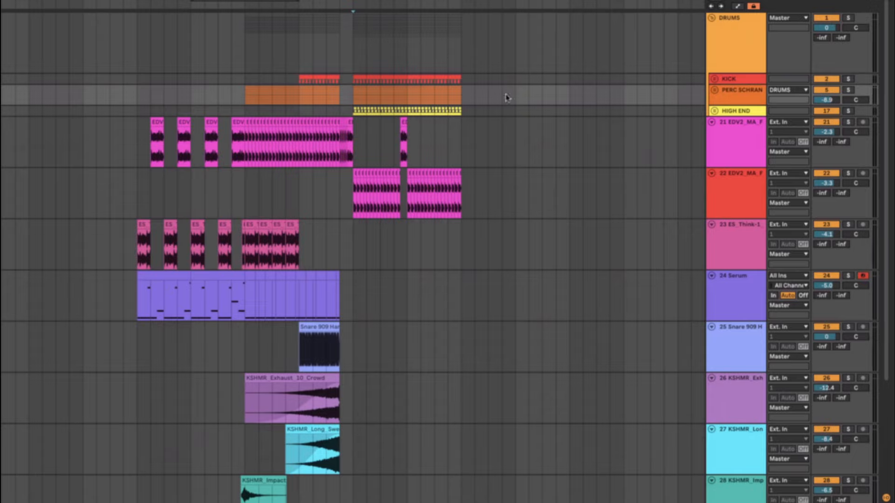
Step: Place the insert marker at bar 33 on the DRUMS group and unfold the group to show its subgroups
left_click(732, 100)
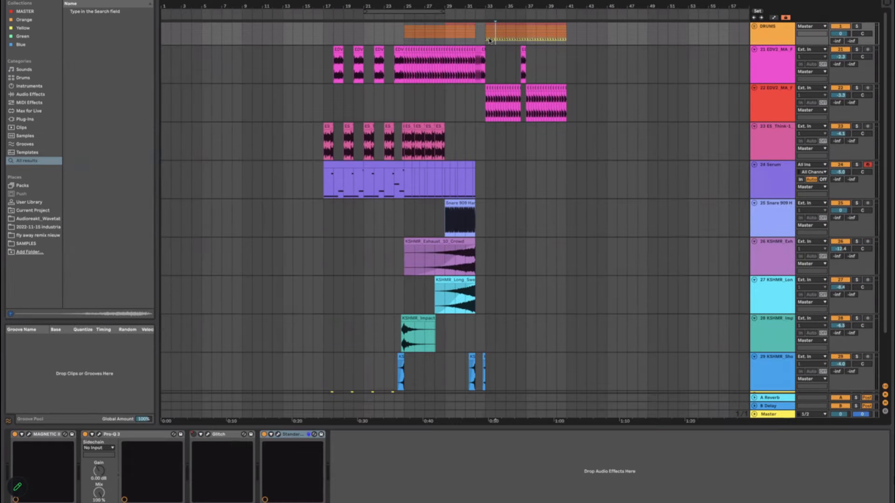
left_click(487, 41)
left_click(754, 27)
left_click(754, 28)
left_click(754, 27)
left_click(753, 27)
left_click(754, 27)
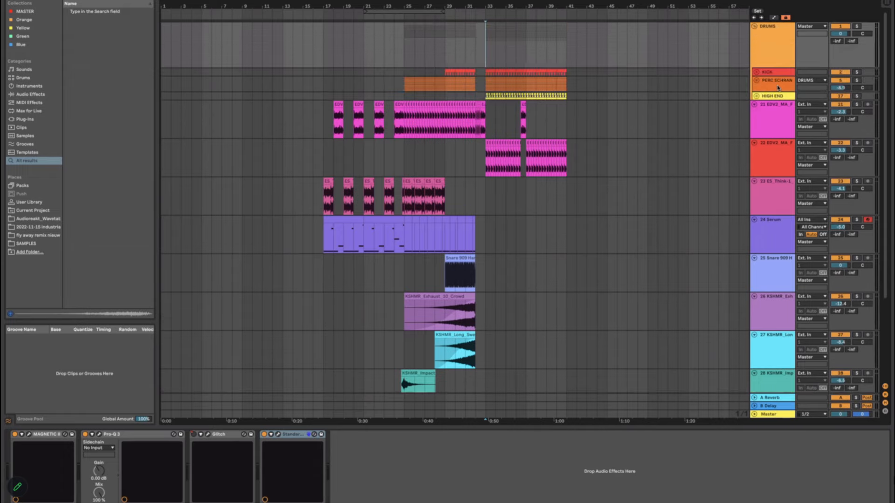
Step: Compare the device chains of the KICK, percussion and HIGH END subgroups with that of the DRUMS group
left_click(777, 79)
left_click(777, 73)
left_click(777, 83)
left_click(777, 96)
left_click(777, 84)
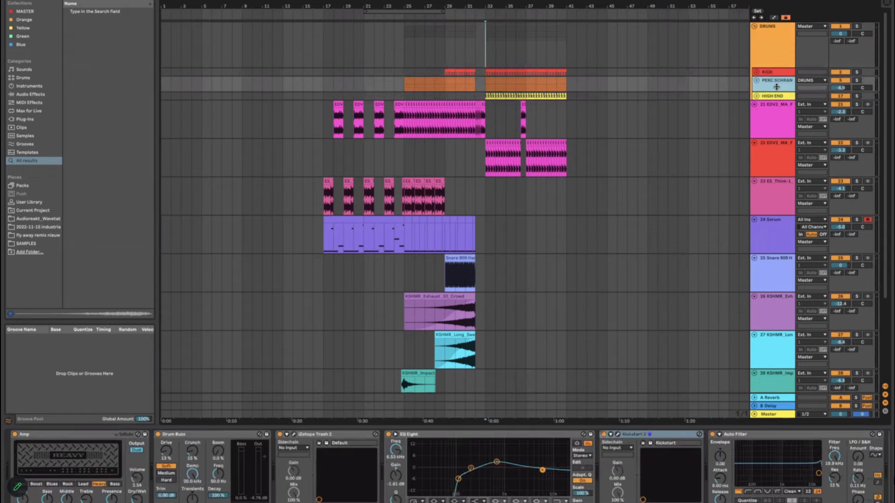
left_click(776, 72)
left_click(777, 84)
left_click(773, 65)
left_click(775, 73)
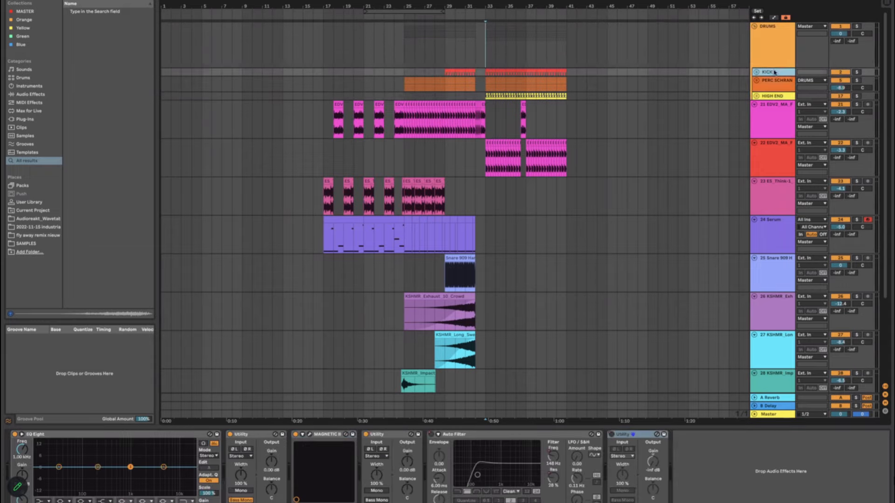
left_click(774, 63)
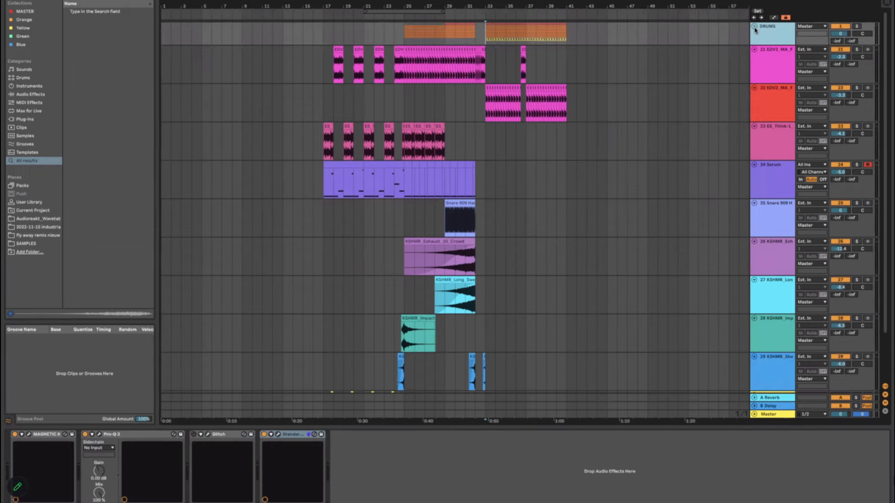
Step: Collapse the DRUMS group and examine the build-up tracks below it and the clips around bar 33
left_click(754, 26)
scroll(437, 174, "down", 3)
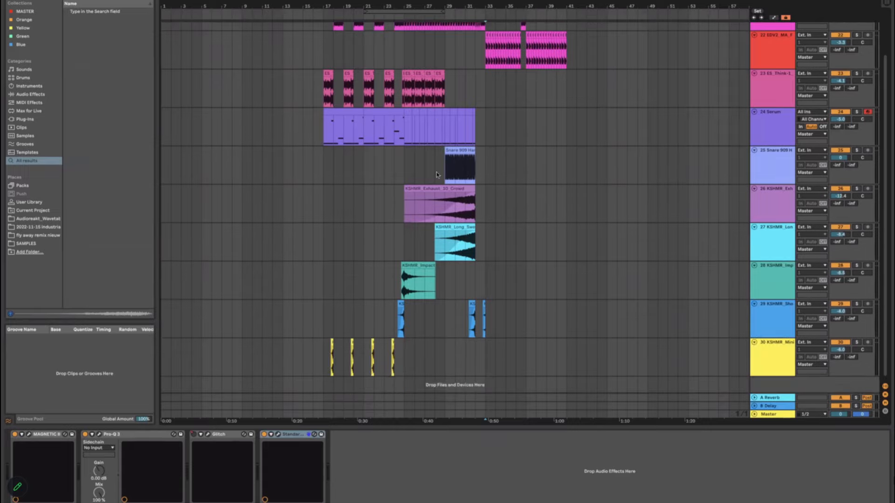
scroll(448, 172, "up", 3)
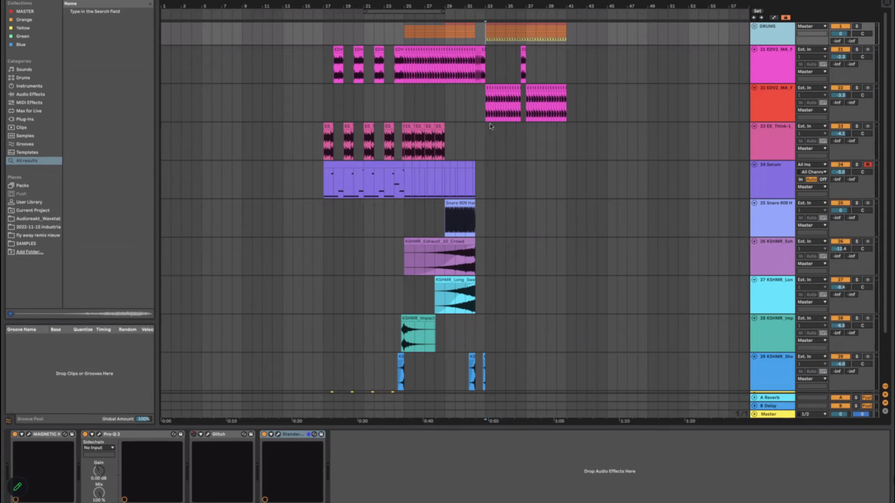
scroll(484, 97, "up", 5)
scroll(483, 96, "right", 1)
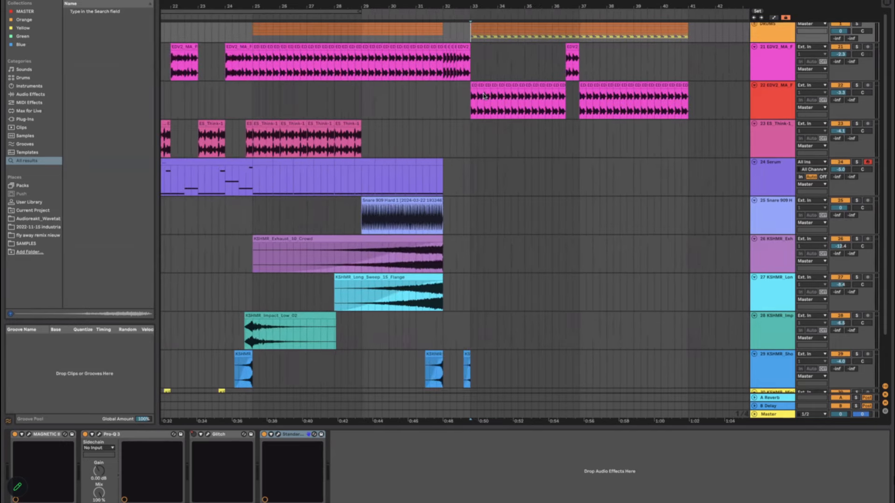
left_click(467, 75)
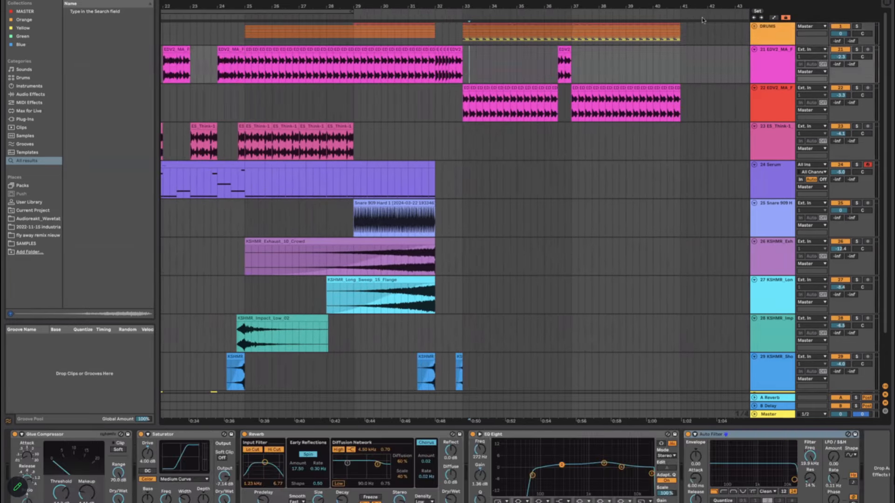
Step: Expand the DRUMS group and its percussion subgroup, review the percussion loops in the build-up and drop, and collapse the subgroup again
left_click(754, 27)
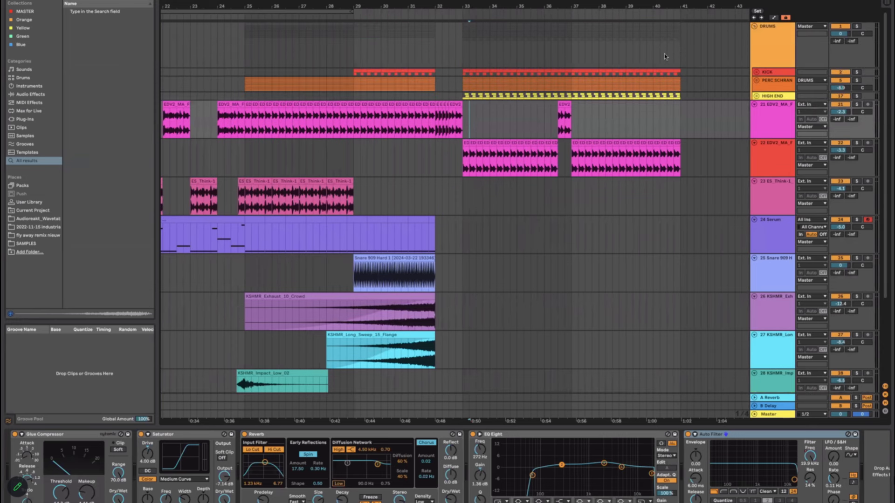
left_click(756, 80)
left_click(463, 106)
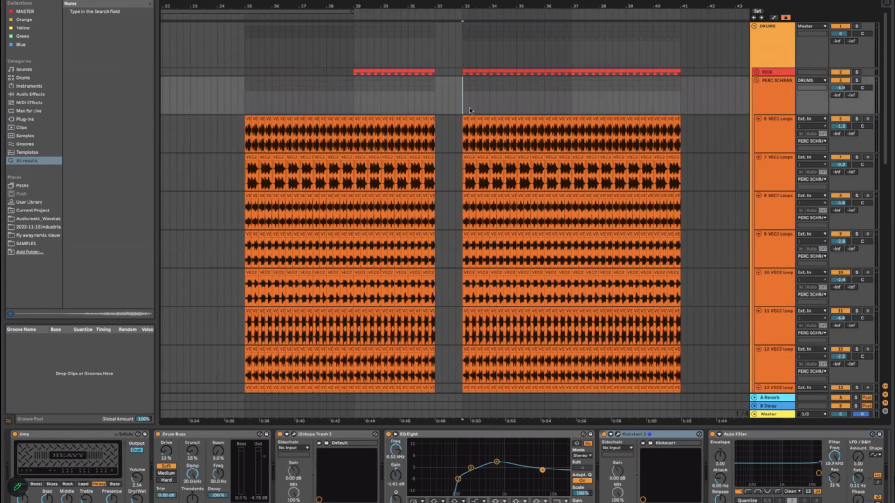
scroll(479, 298, "down", 2)
scroll(461, 285, "down", 8)
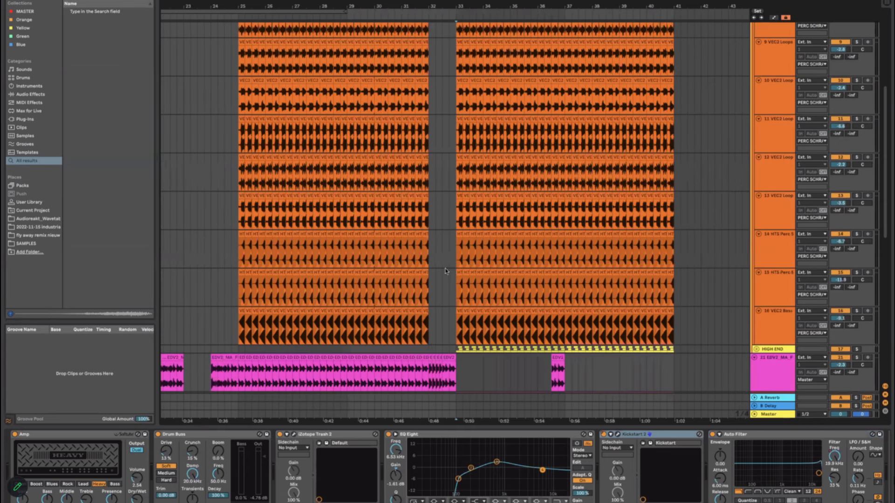
scroll(461, 196, "down", 2)
scroll(470, 152, "down", 2)
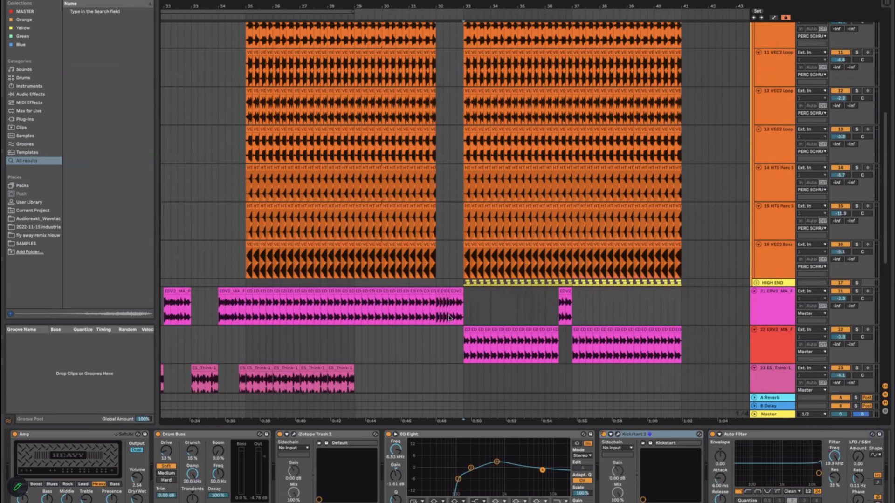
scroll(471, 191, "left", 1)
scroll(471, 191, "up", 1)
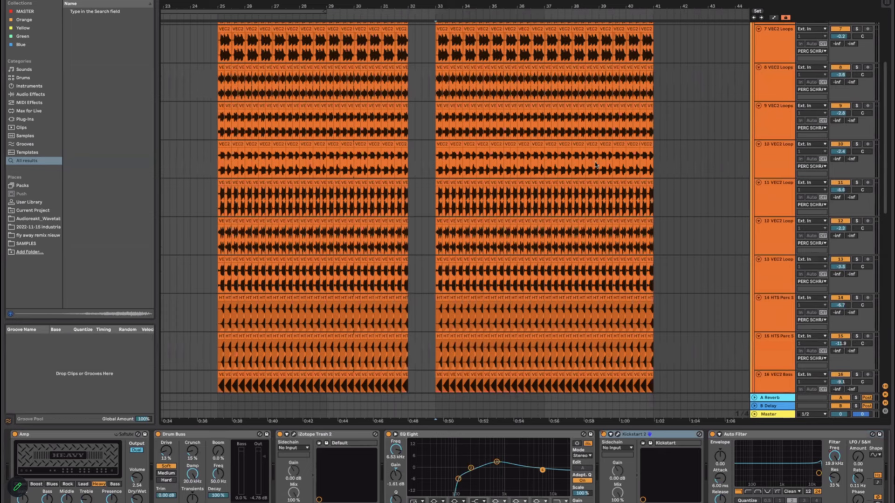
scroll(471, 191, "up", 5)
scroll(755, 79, "up", 3)
left_click(757, 81)
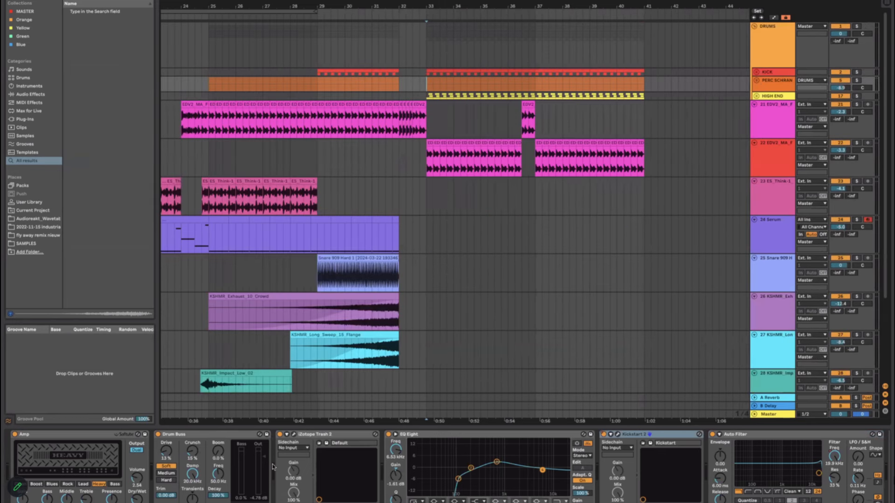
Step: Look through the effects on the percussion, KICK and HIGH END subgroups and the DRUMS group around bar 33
scroll(343, 482, "right", 1)
scroll(366, 474, "right", 2)
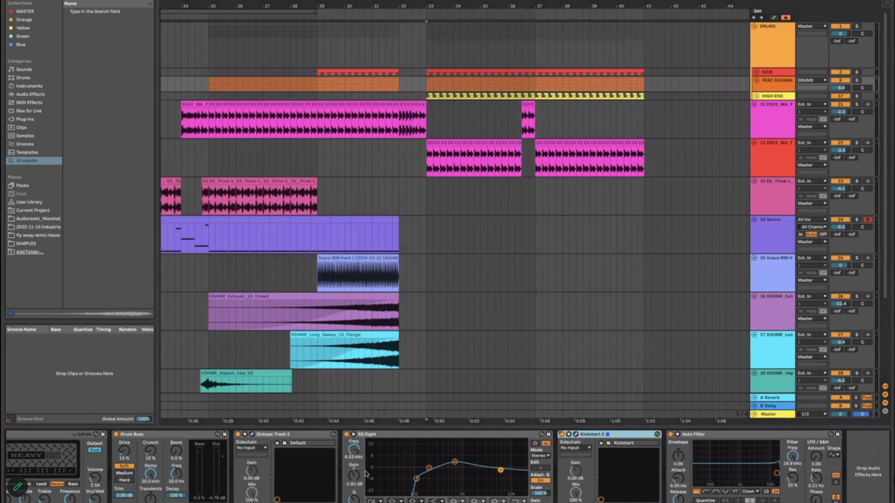
left_click(424, 50)
left_click(430, 73)
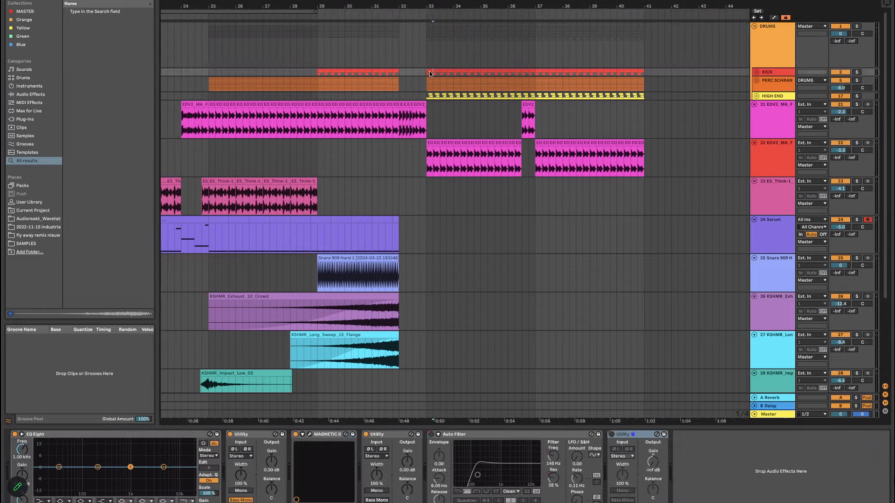
left_click(428, 96)
left_click(424, 35)
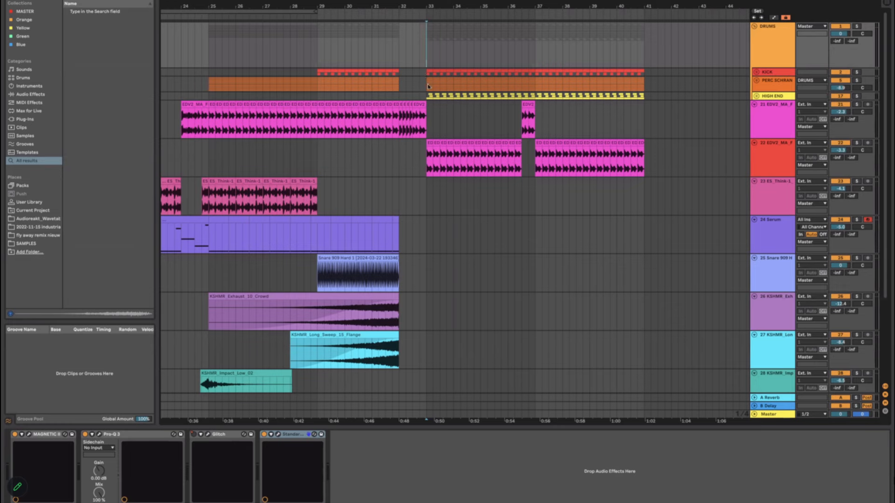
Step: Examine the percussion subgroup's effect chain from Amp to Auto Filter, and show the Snare 909 track's devices
left_click(426, 84)
left_click(315, 471)
scroll(316, 471, "left", 3)
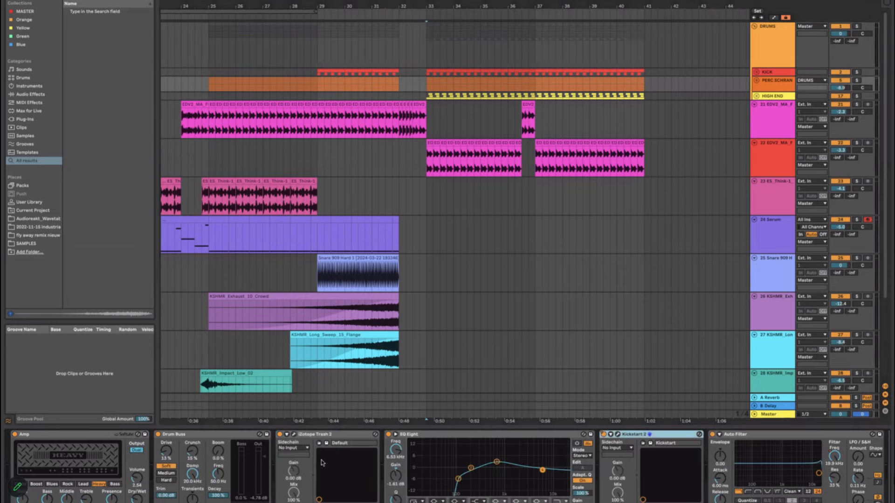
scroll(382, 469, "right", 1)
scroll(382, 470, "right", 1)
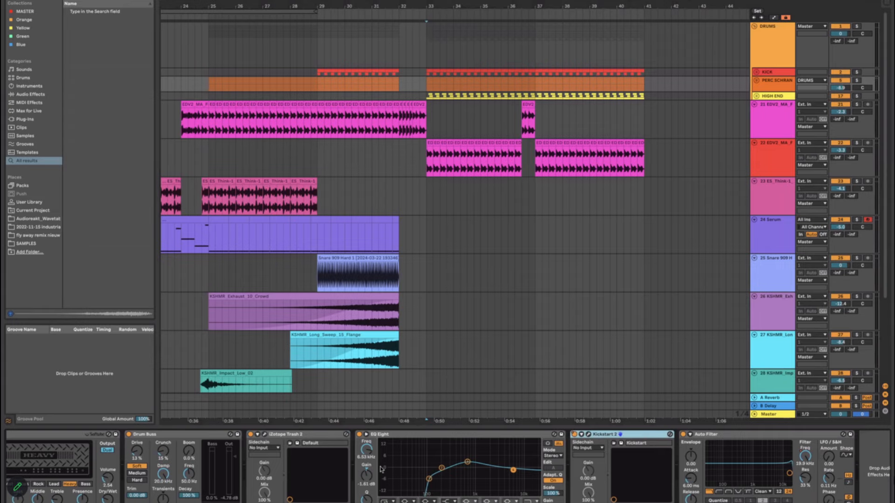
scroll(301, 473, "right", 1)
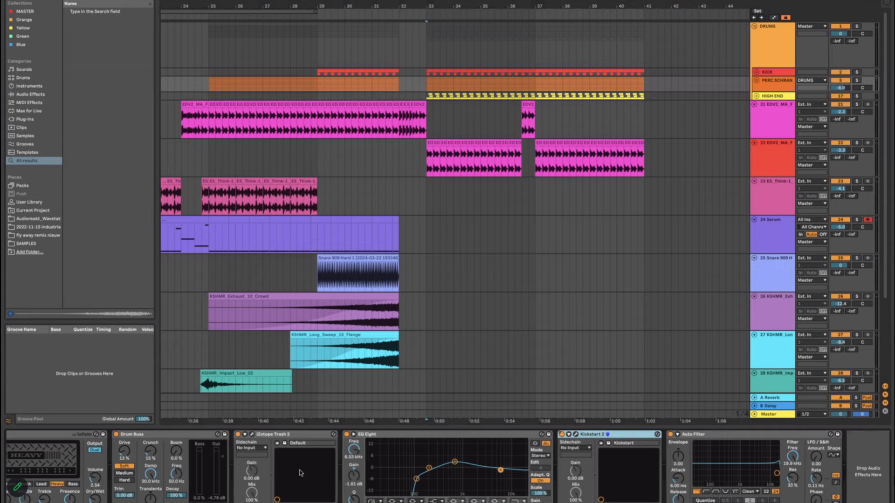
scroll(301, 474, "left", 2)
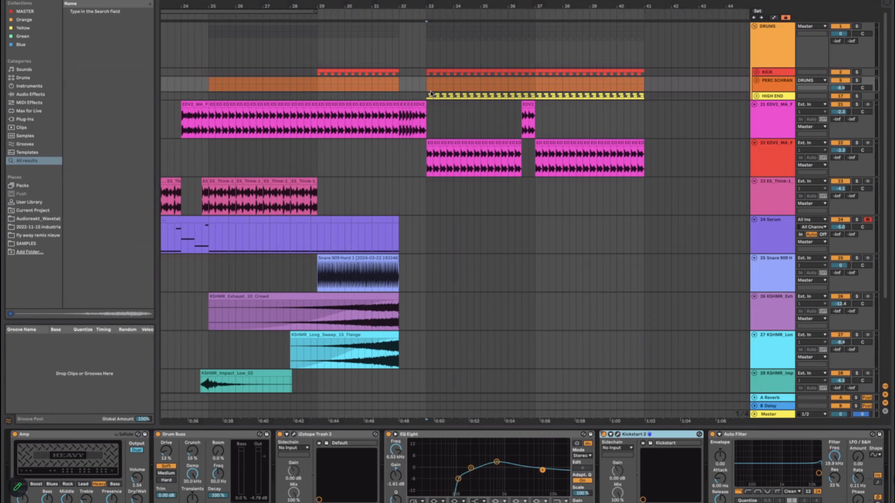
scroll(334, 486, "right", 3)
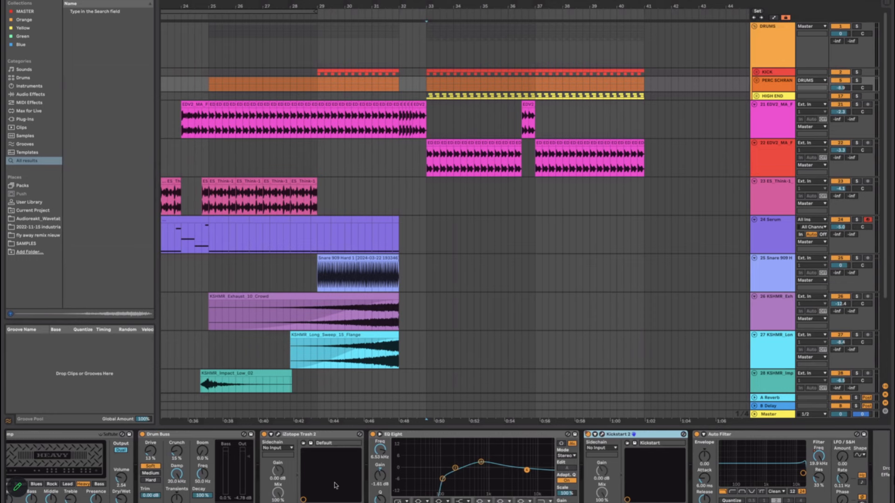
scroll(423, 464, "right", 2)
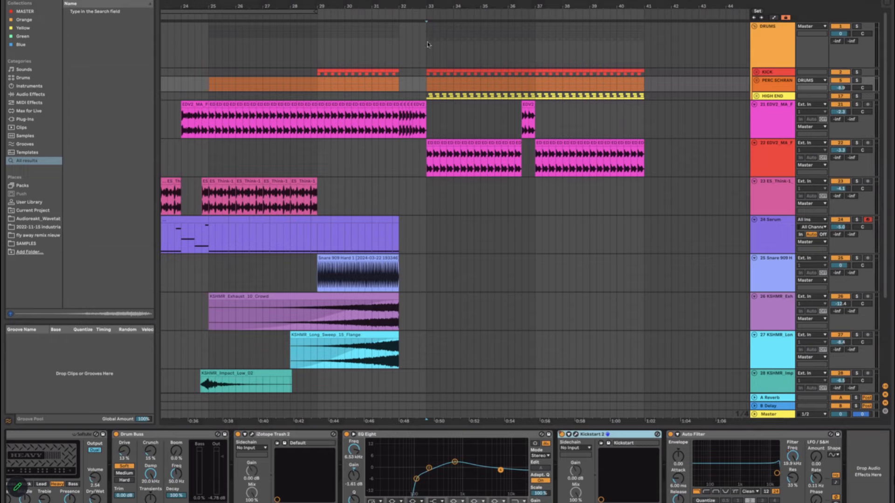
left_click(421, 259)
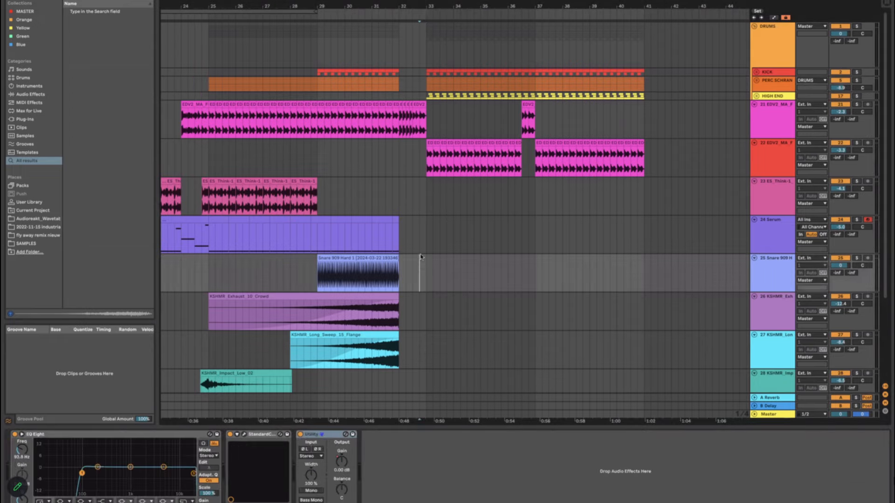
Step: Compare the effects on the DRUMS group with the percussion subgroup's effect chain around bar 33
left_click(423, 130)
left_click(419, 64)
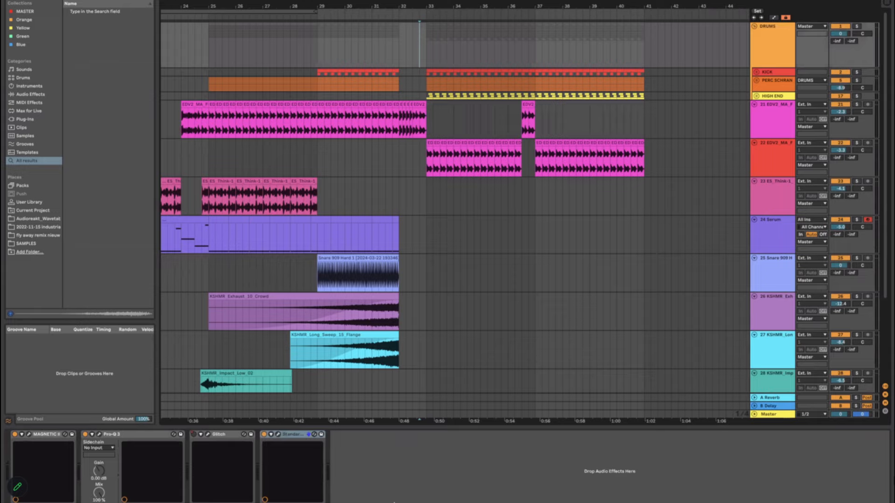
left_click(429, 55)
left_click(446, 85)
left_click(423, 97)
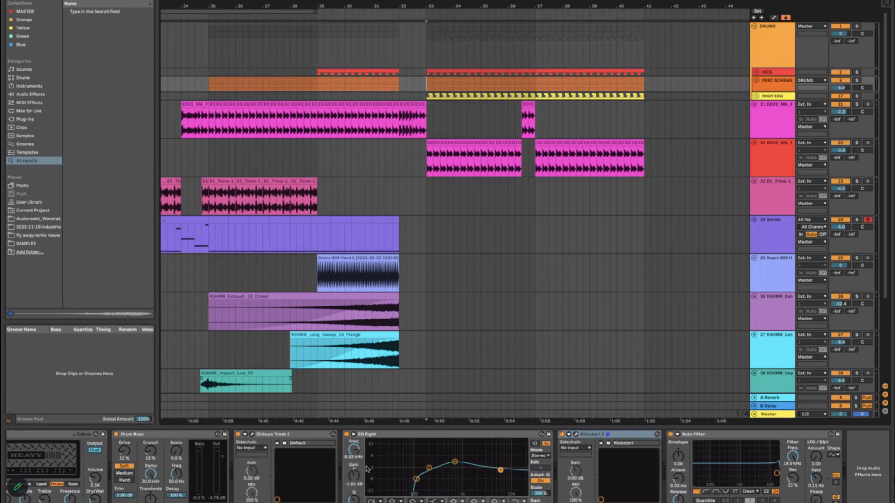
left_click(359, 238)
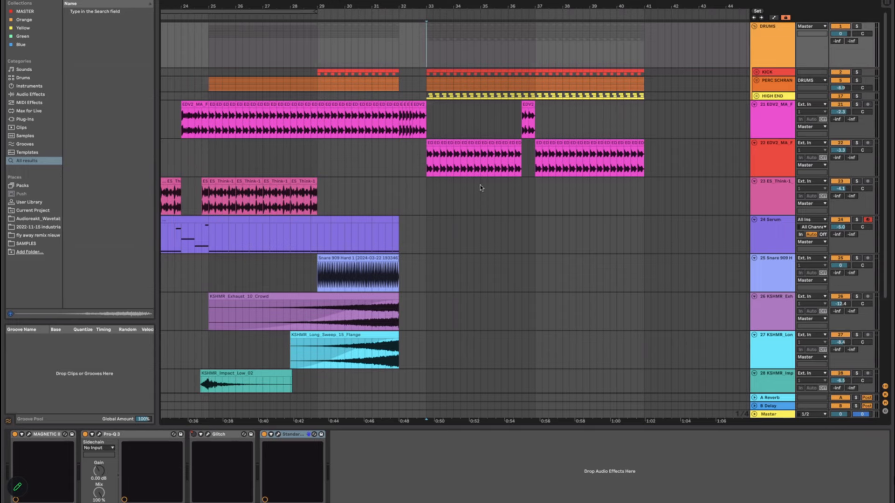
Step: Switch between the device chains of the KICK subgroup, the percussion subgroup and the DRUMS group at bar 33
left_click(427, 85)
left_click(427, 72)
left_click(427, 66)
left_click(428, 84)
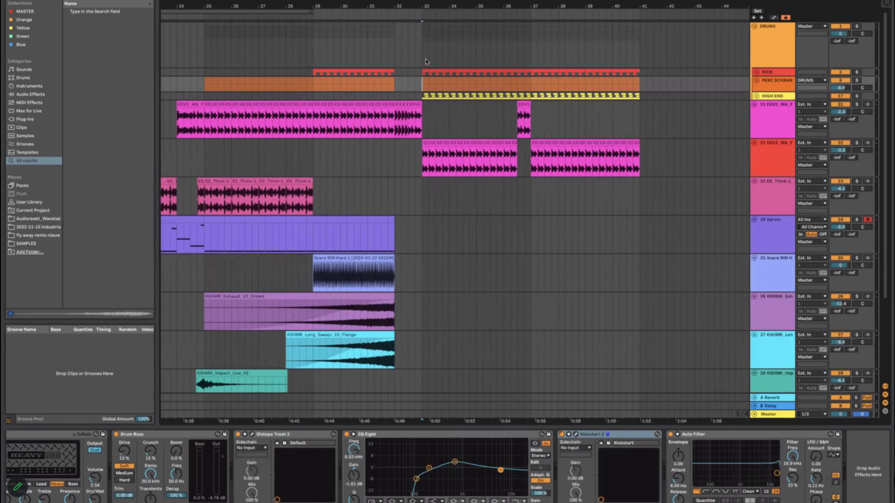
left_click(428, 56)
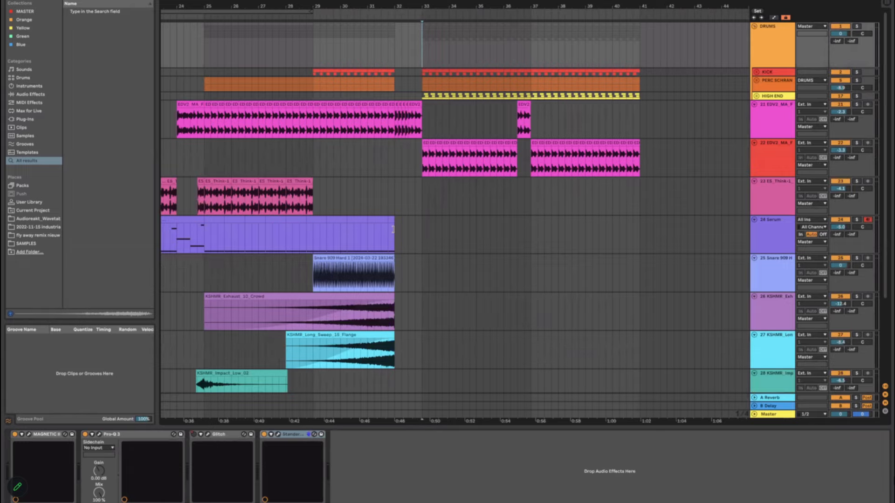
Step: Show the percussion subgroup's devices and expand the subgroup to reveal its individual loop tracks
scroll(393, 225, "down", 3)
scroll(393, 226, "down", 2)
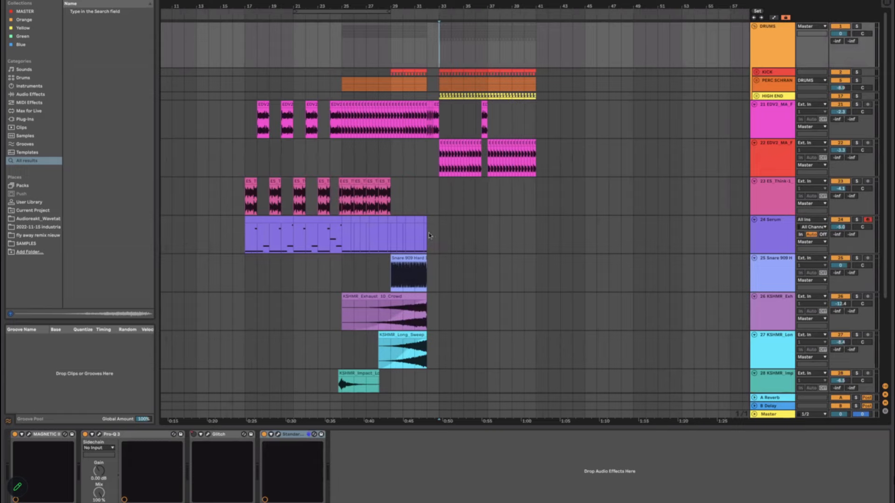
left_click(439, 90)
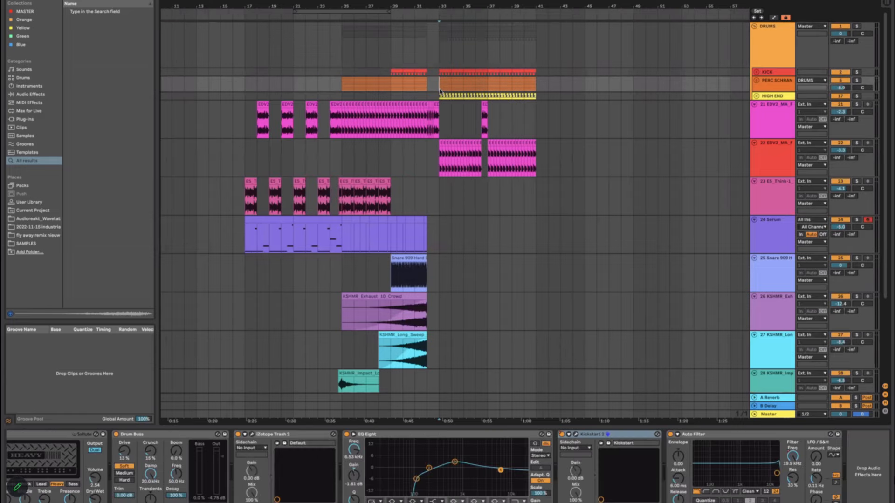
left_click(756, 82)
left_click(756, 82)
left_click(755, 82)
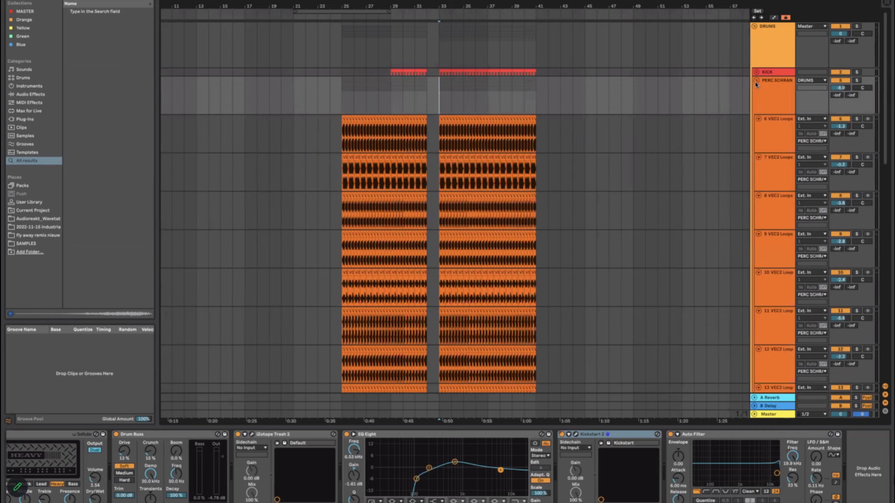
left_click(756, 82)
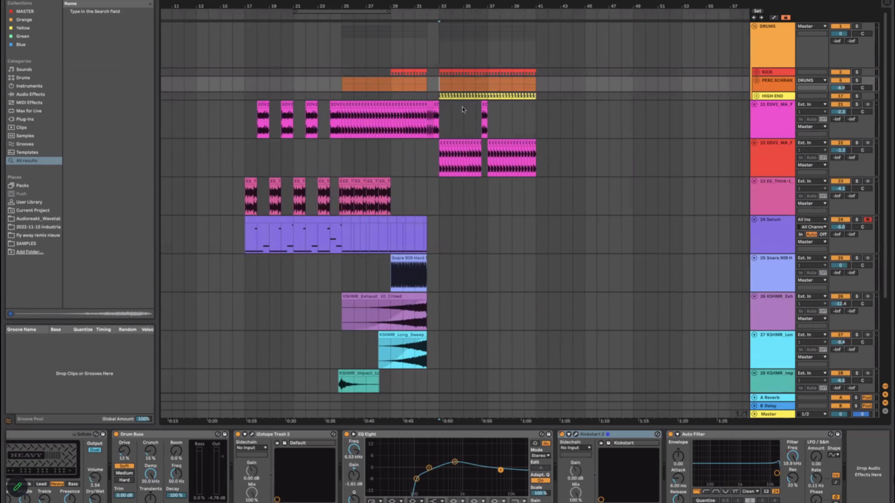
left_click(756, 80)
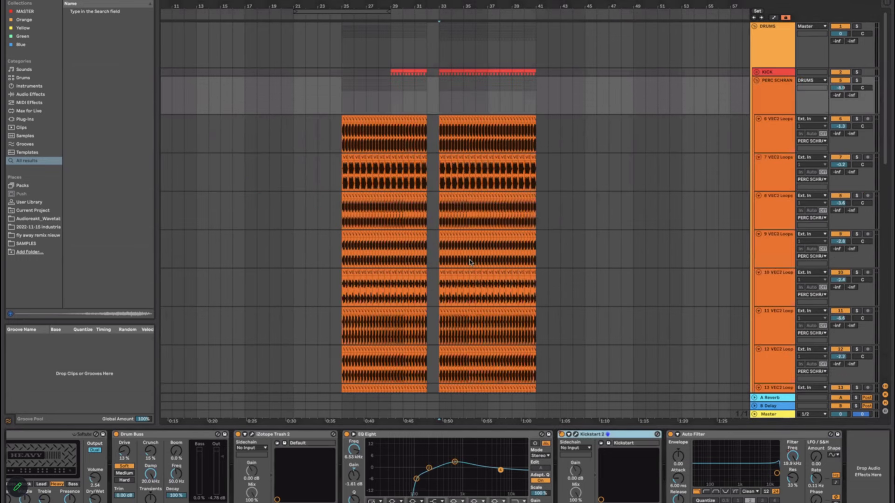
Step: Look through the EQ Eight settings on the individual percussion loop tracks 9 to 13
left_click(440, 257)
left_click(441, 289)
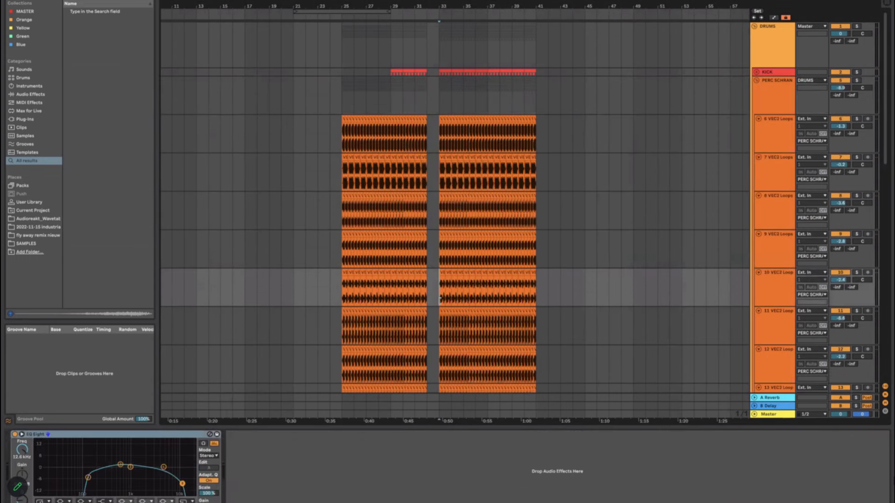
left_click(441, 322)
left_click(441, 299)
scroll(442, 359, "down", 4)
left_click(441, 323)
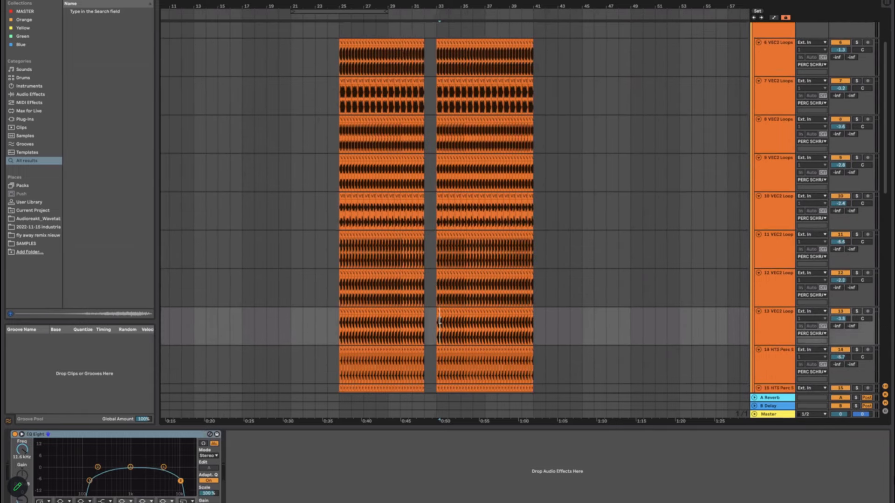
left_click(441, 298)
left_click(441, 263)
scroll(437, 237, "up", 3)
scroll(437, 231, "up", 2)
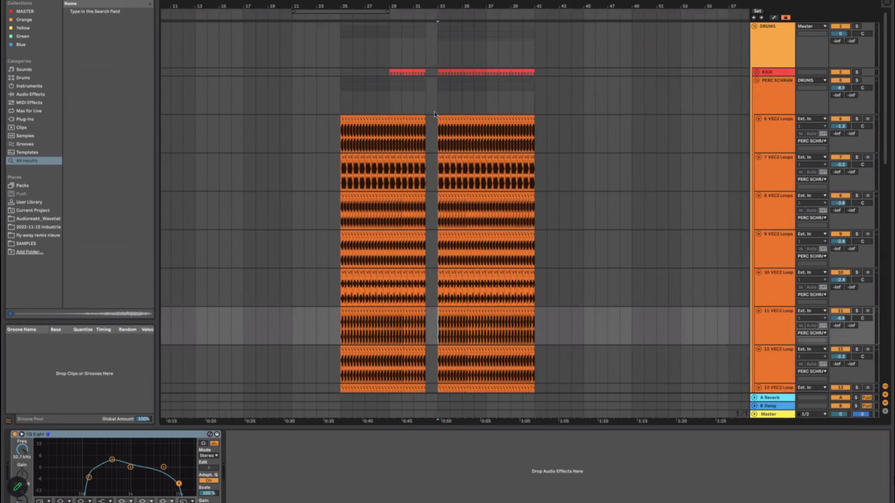
Step: Compare the EQ on percussion loop tracks 10 and 11 with the subgroup's effect chain, viewed back to the Amp
left_click(437, 112)
left_click(450, 286)
left_click(447, 316)
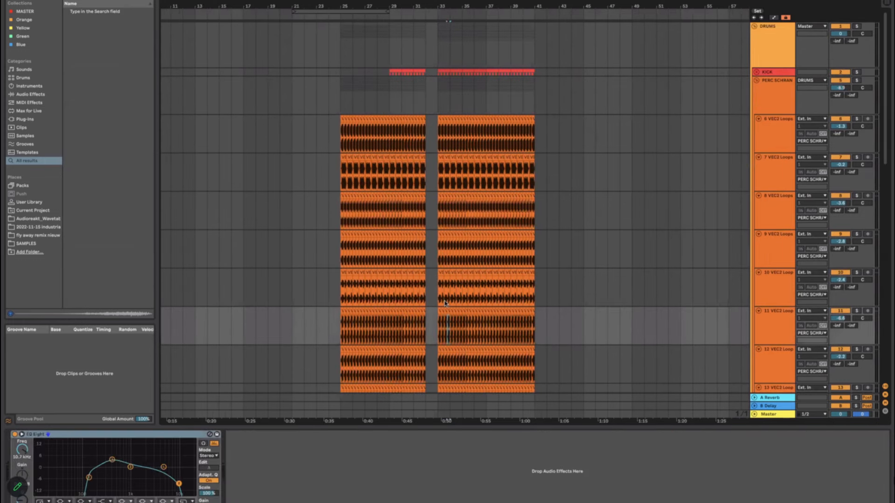
left_click(436, 94)
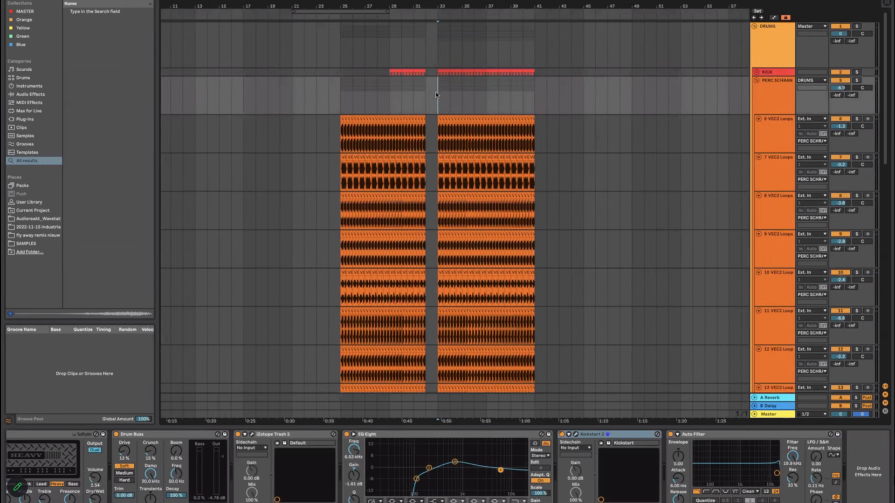
left_click(231, 466)
scroll(231, 466, "left", 2)
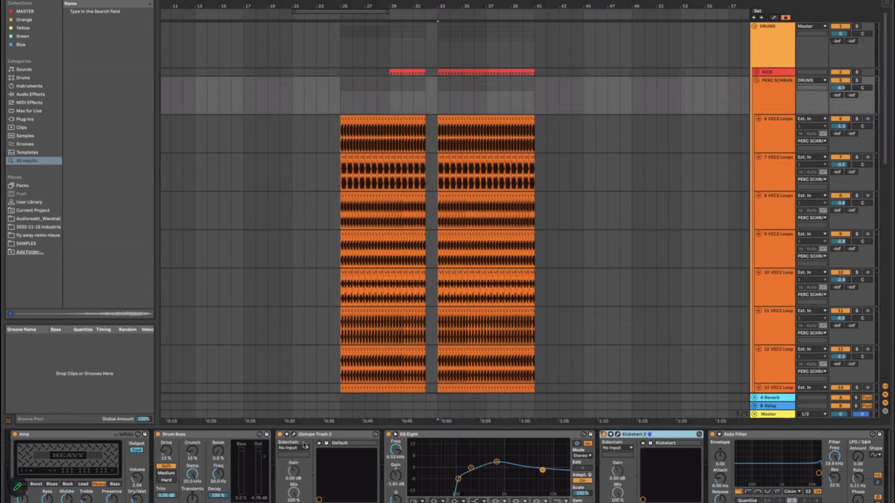
Step: Show the DRUMS group's devices, and collapse and re-expand the group
left_click(438, 64)
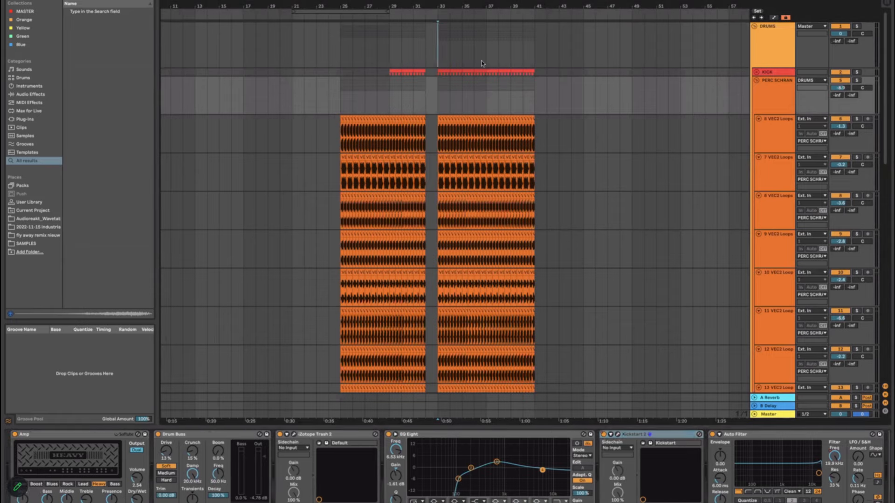
left_click(755, 26)
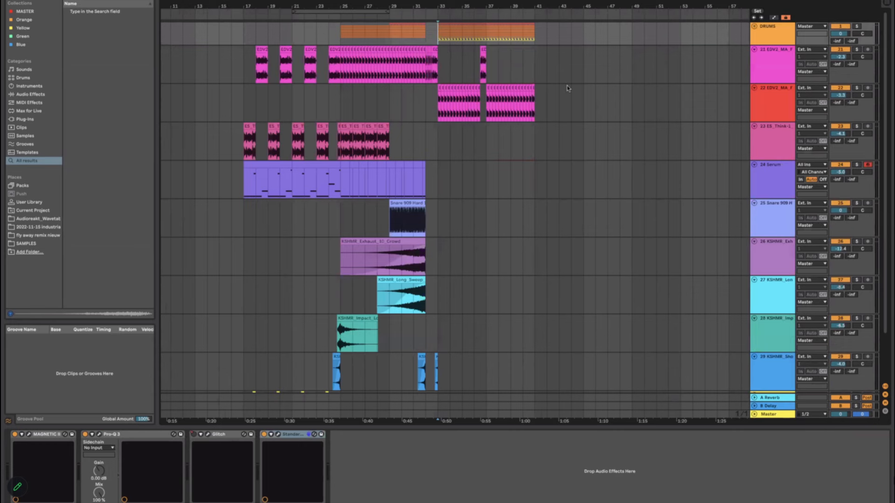
left_click(754, 27)
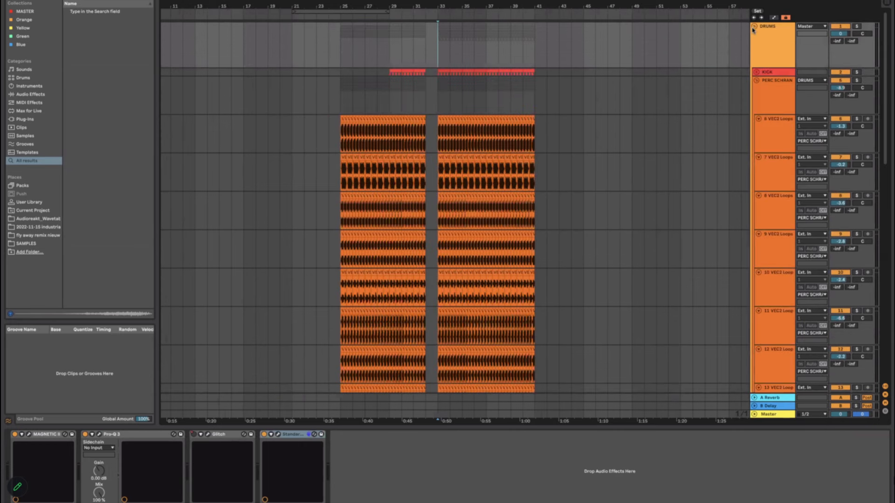
Step: Compare the percussion subgroup's chain with the EQs on its loop tracks, and check its Auto Filter in the build-up before bar 33
left_click(437, 91)
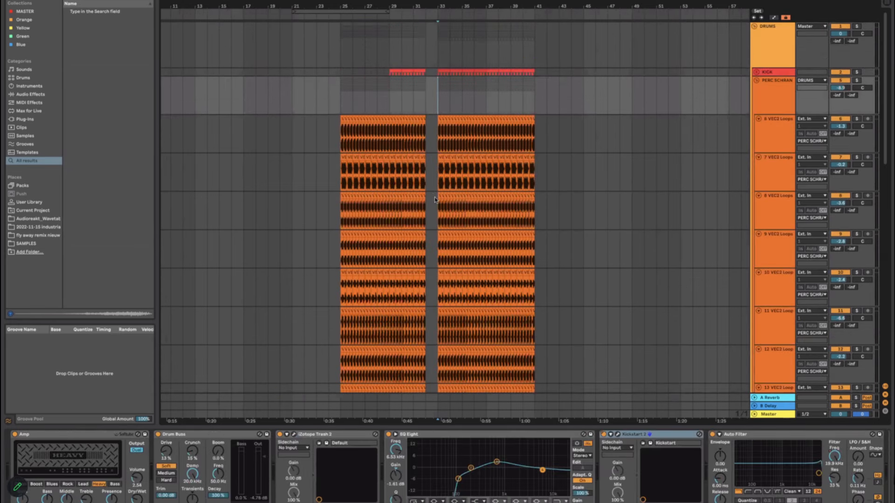
left_click(436, 198)
left_click(434, 380)
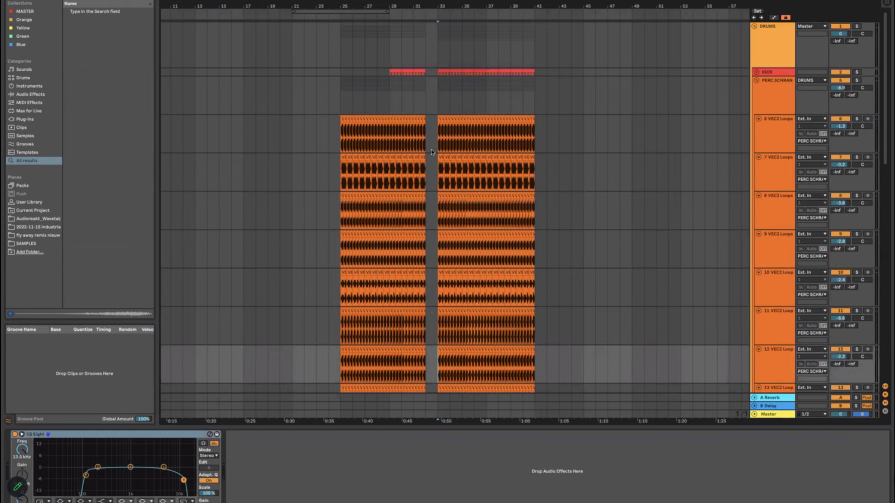
left_click(441, 102)
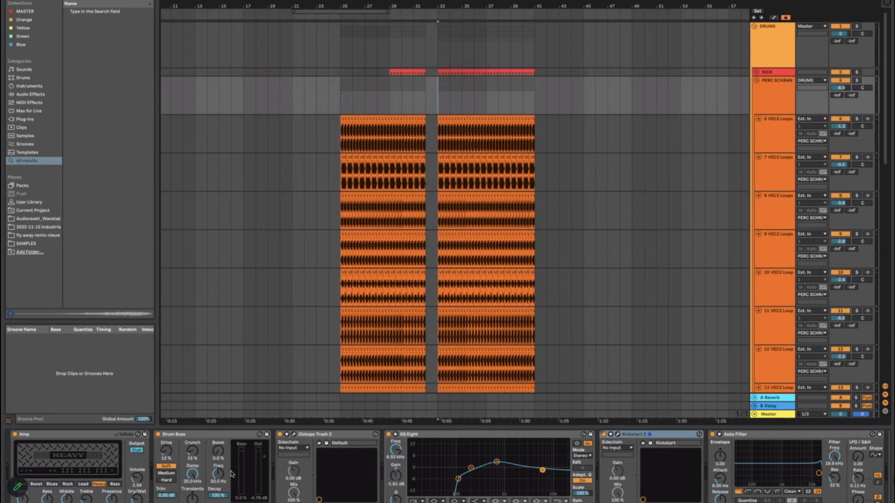
left_click(442, 140)
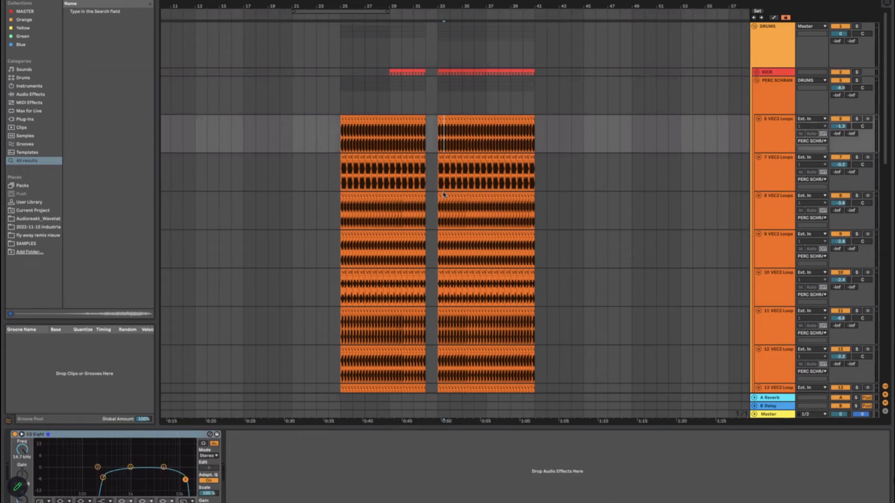
left_click(443, 247)
left_click(425, 94)
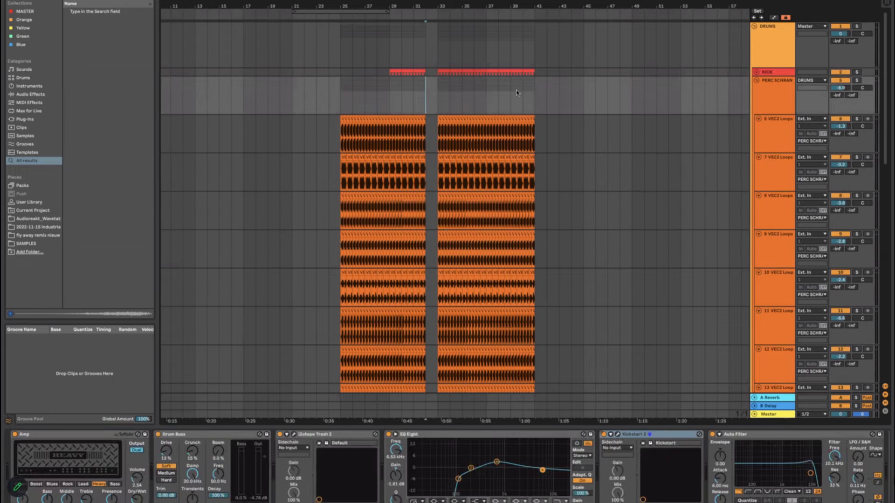
left_click(401, 98)
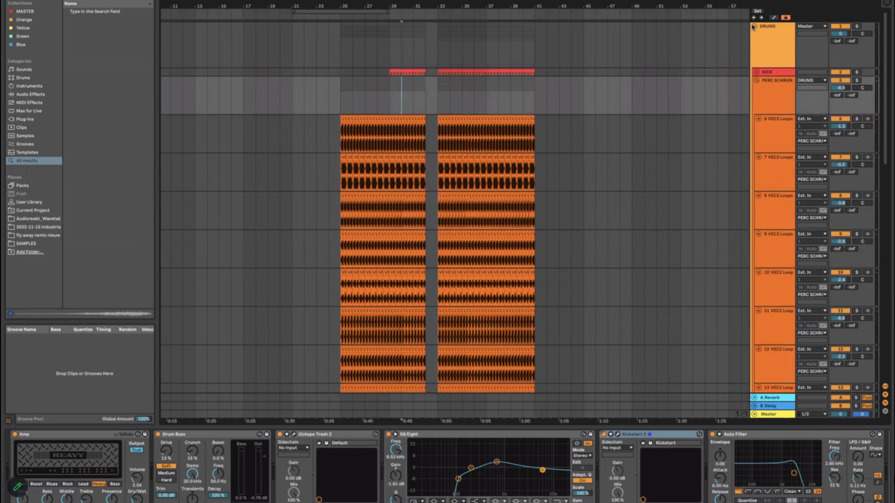
Step: Collapse the DRUMS group and review the arrangement of the build-up and drop tracks below it
left_click(755, 26)
scroll(424, 113, "left", 2)
scroll(424, 113, "down", 3)
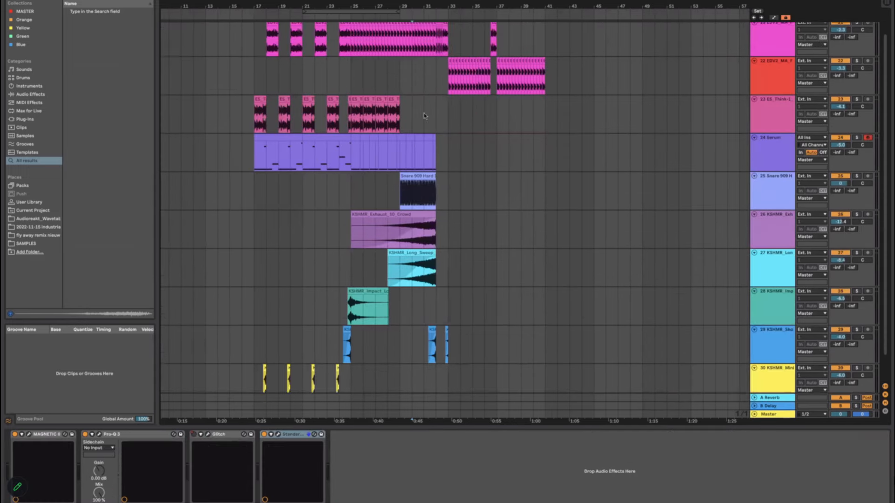
scroll(424, 114, "up", 3)
scroll(424, 114, "left", 2)
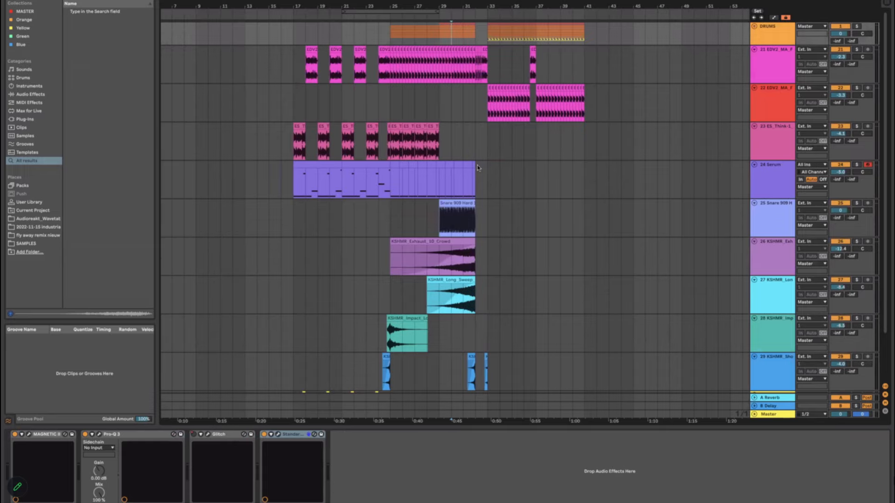
scroll(478, 168, "down", 3)
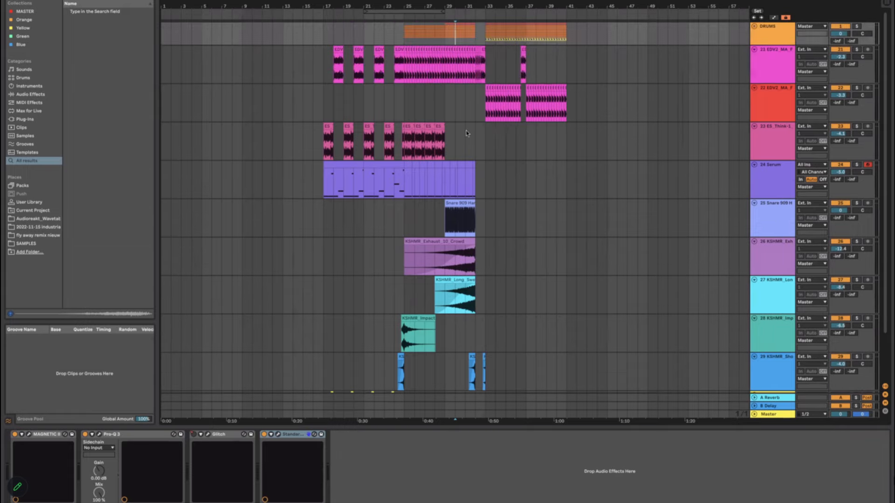
Step: Show the ES_Think track's EQ Eight and Reverb, and place the insert marker at bar 32 on that track
left_click(467, 135)
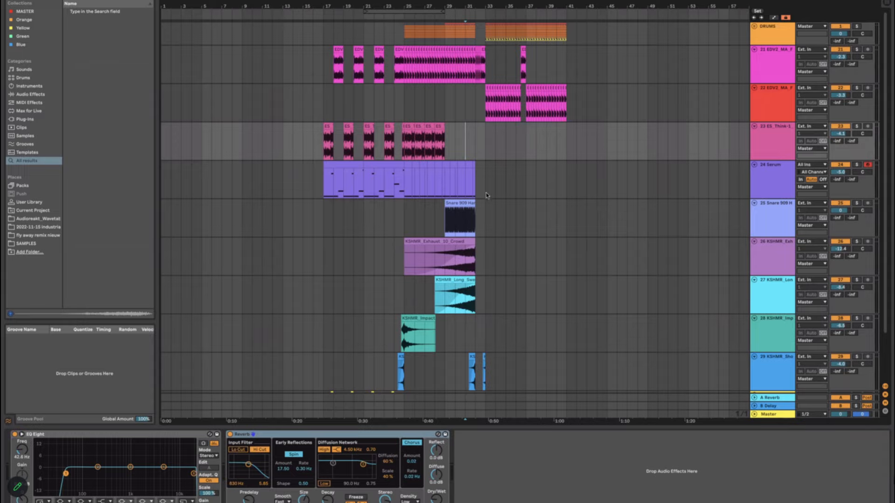
left_click(475, 147)
scroll(474, 147, "up", 3)
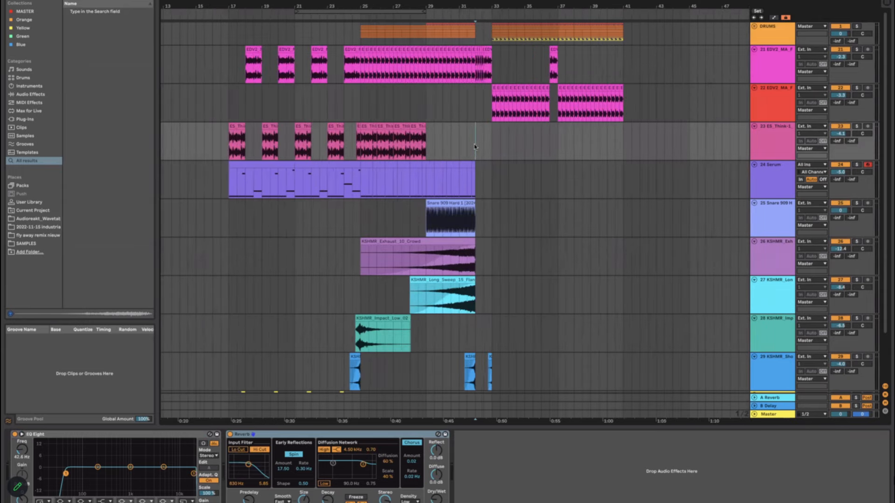